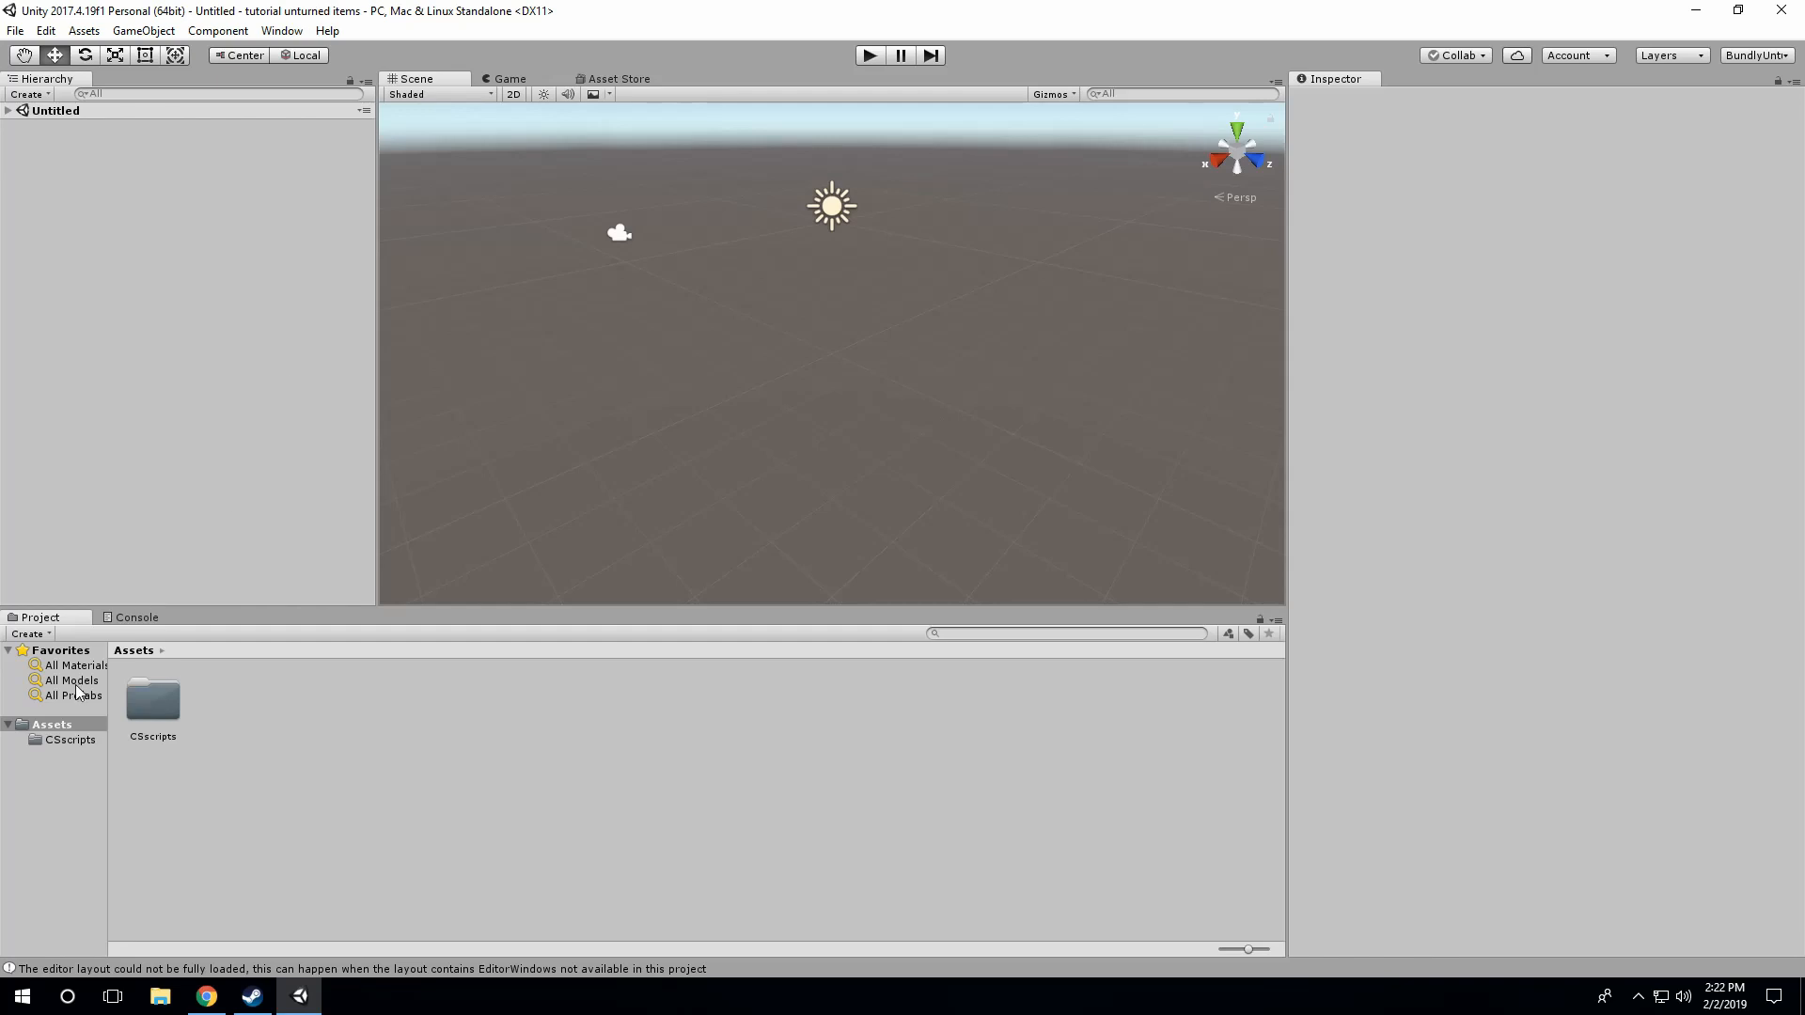
# Step: Look through the CSscripts folder, inspect the MasterBundleHelper script and check the Unturned window entry
pyautogui.click(82, 738)
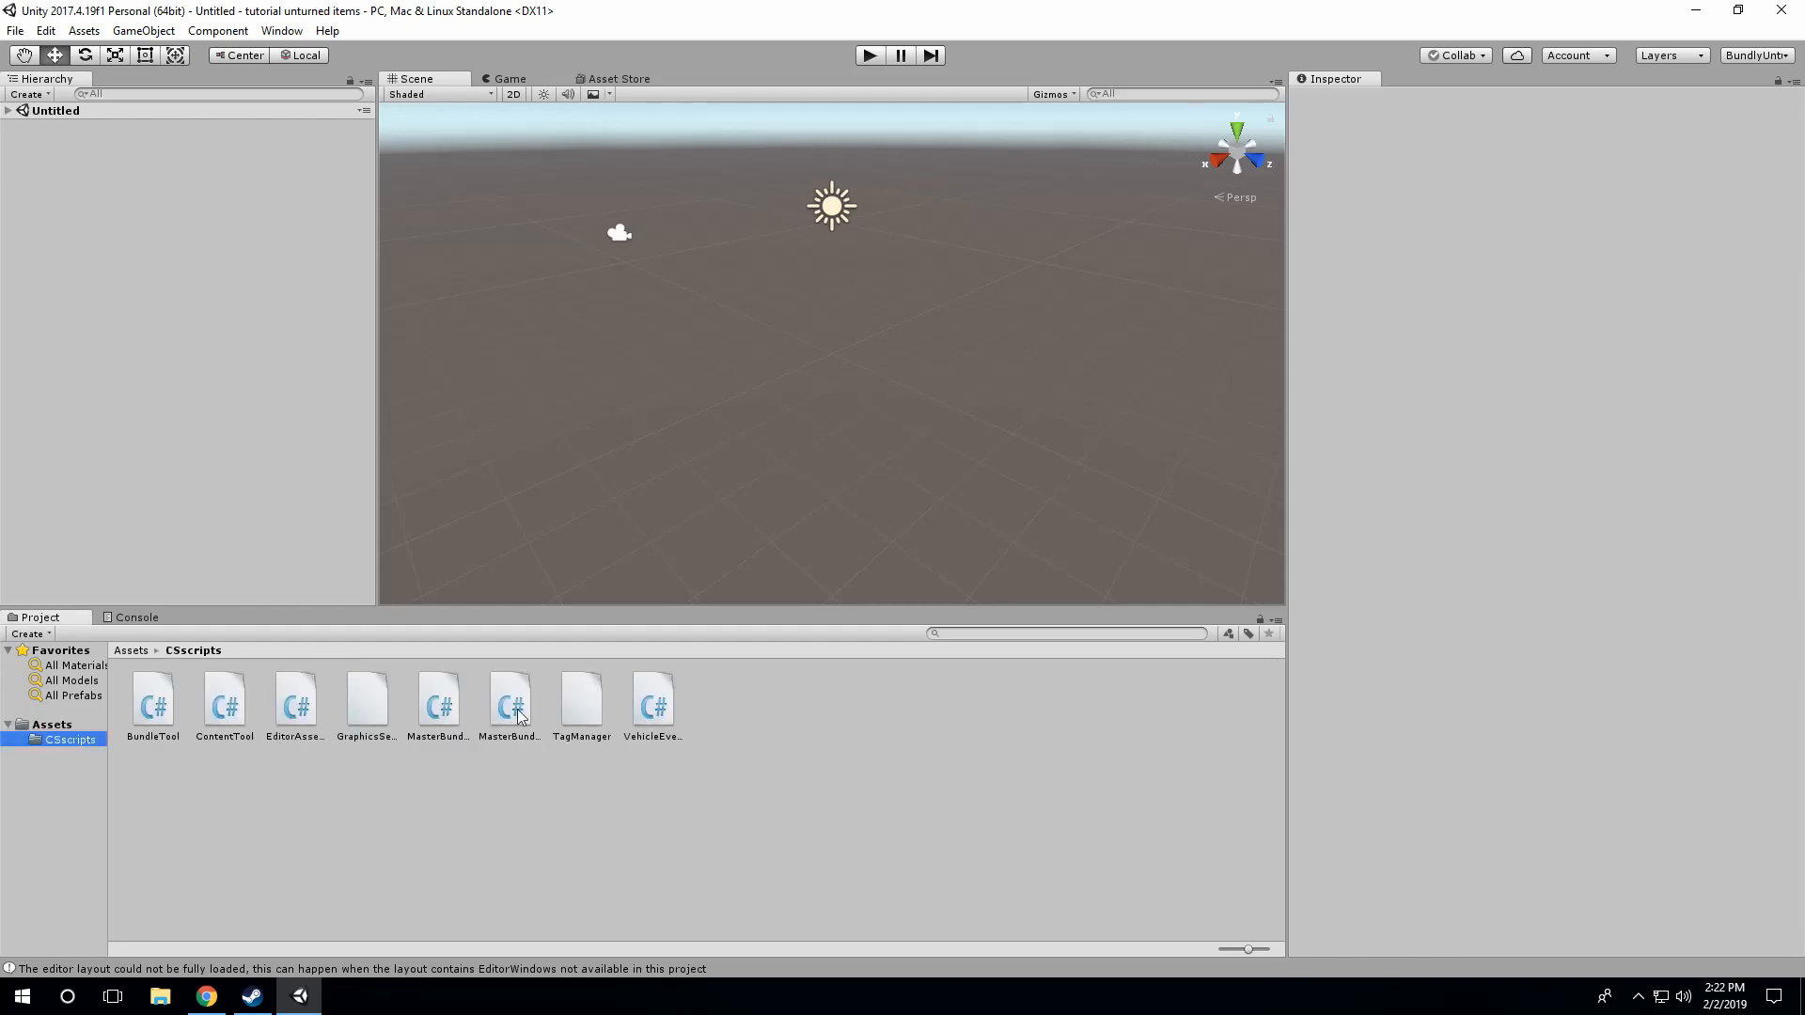
pyautogui.click(449, 709)
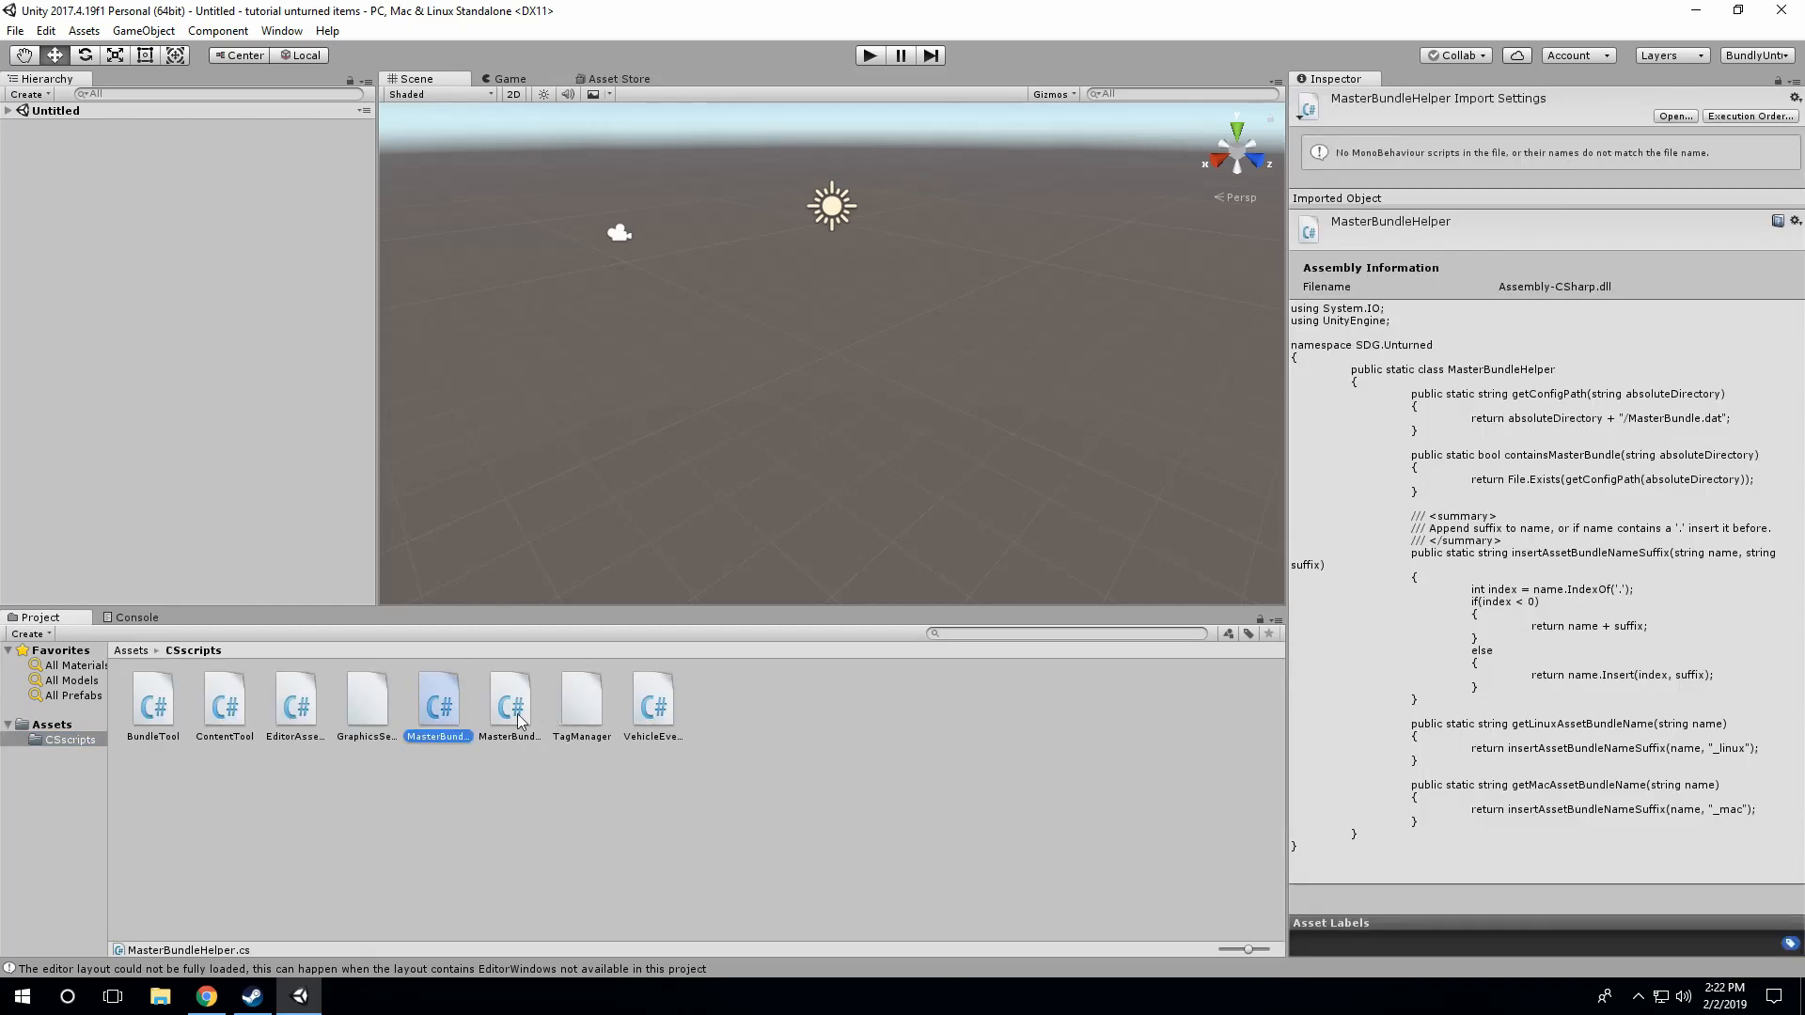
pyautogui.click(281, 30)
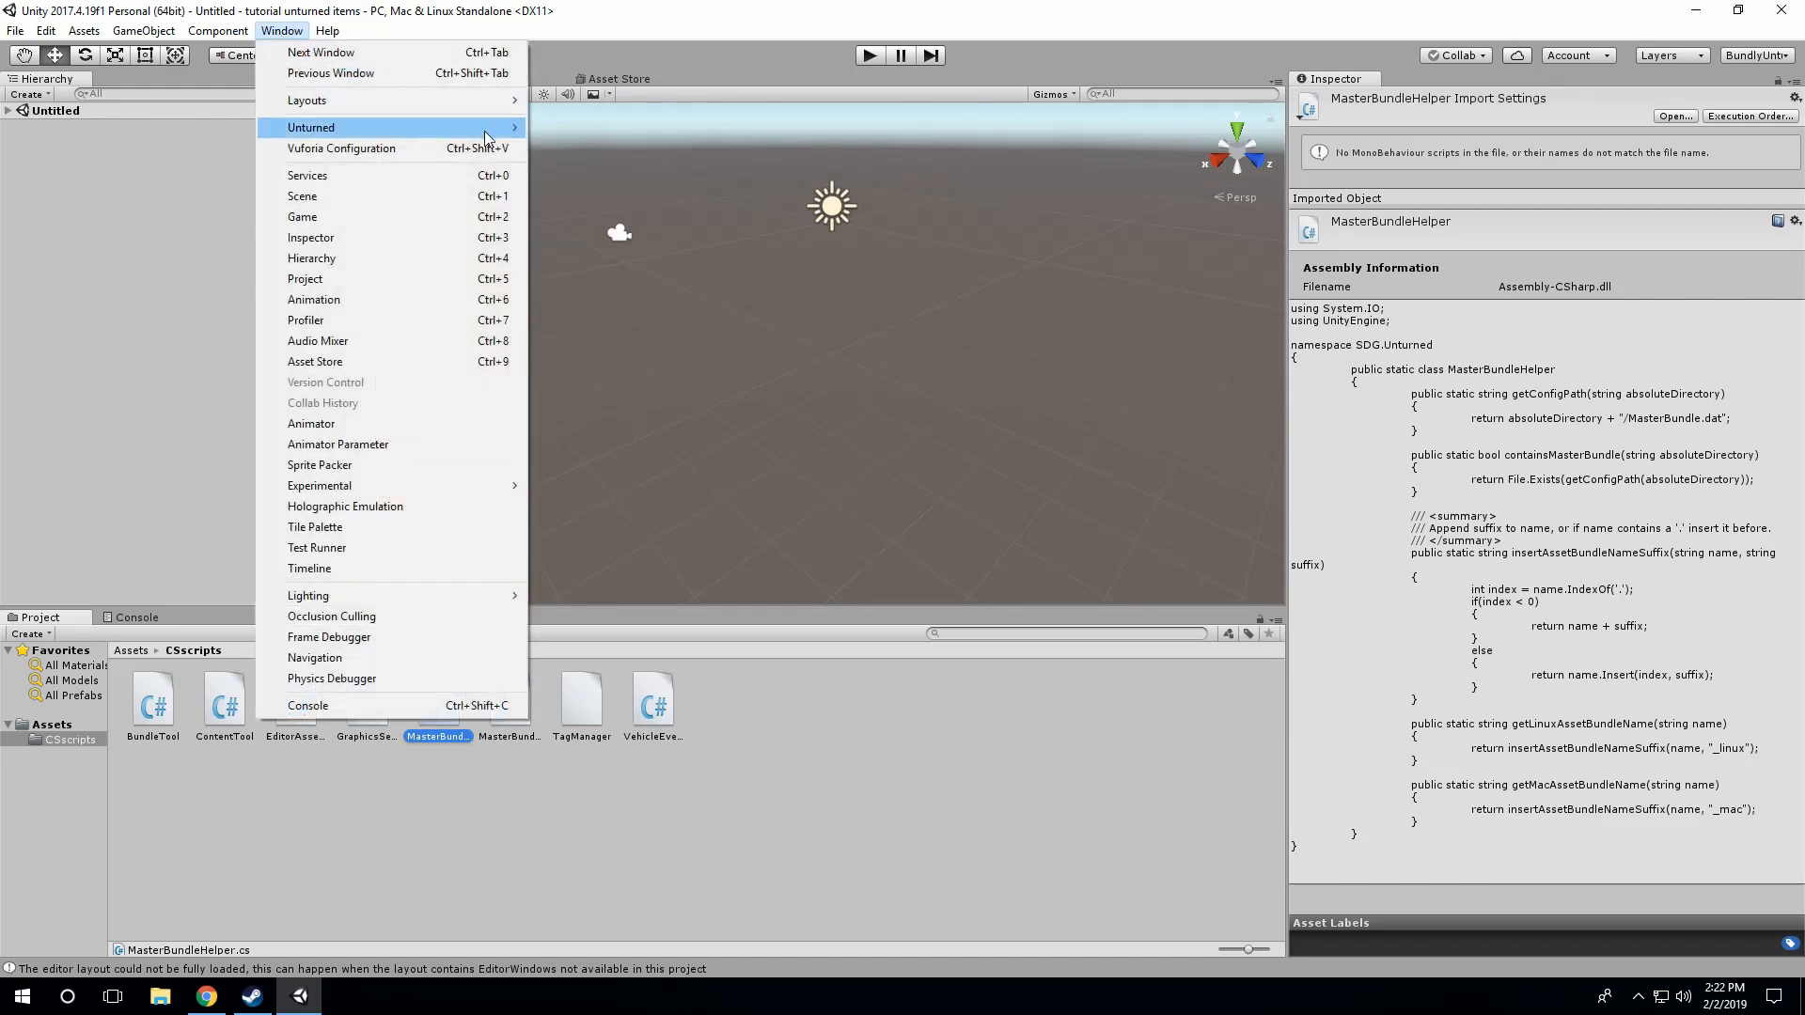
pyautogui.moveTo(451, 127)
pyautogui.click(818, 788)
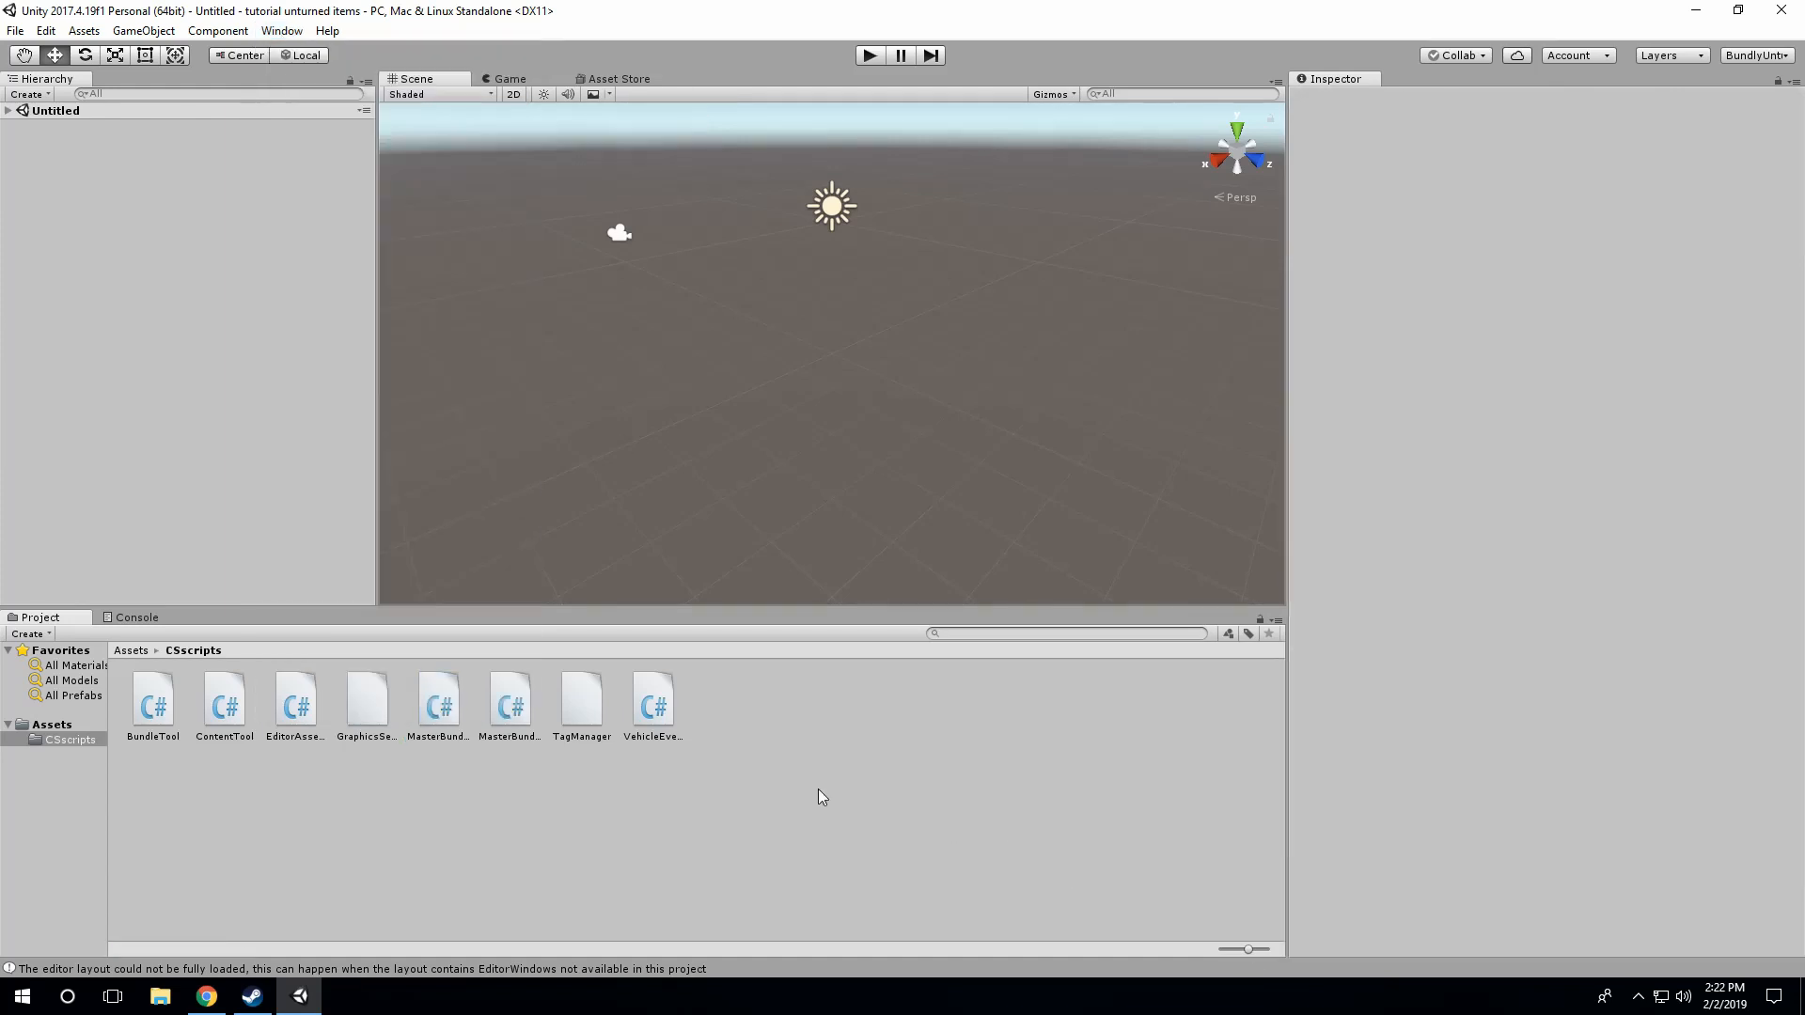
# Step: Start a custom package import into the Assets folder and browse to Unturned's Bundles/Sources/Examples folder
pyautogui.click(56, 724)
pyautogui.click(72, 34)
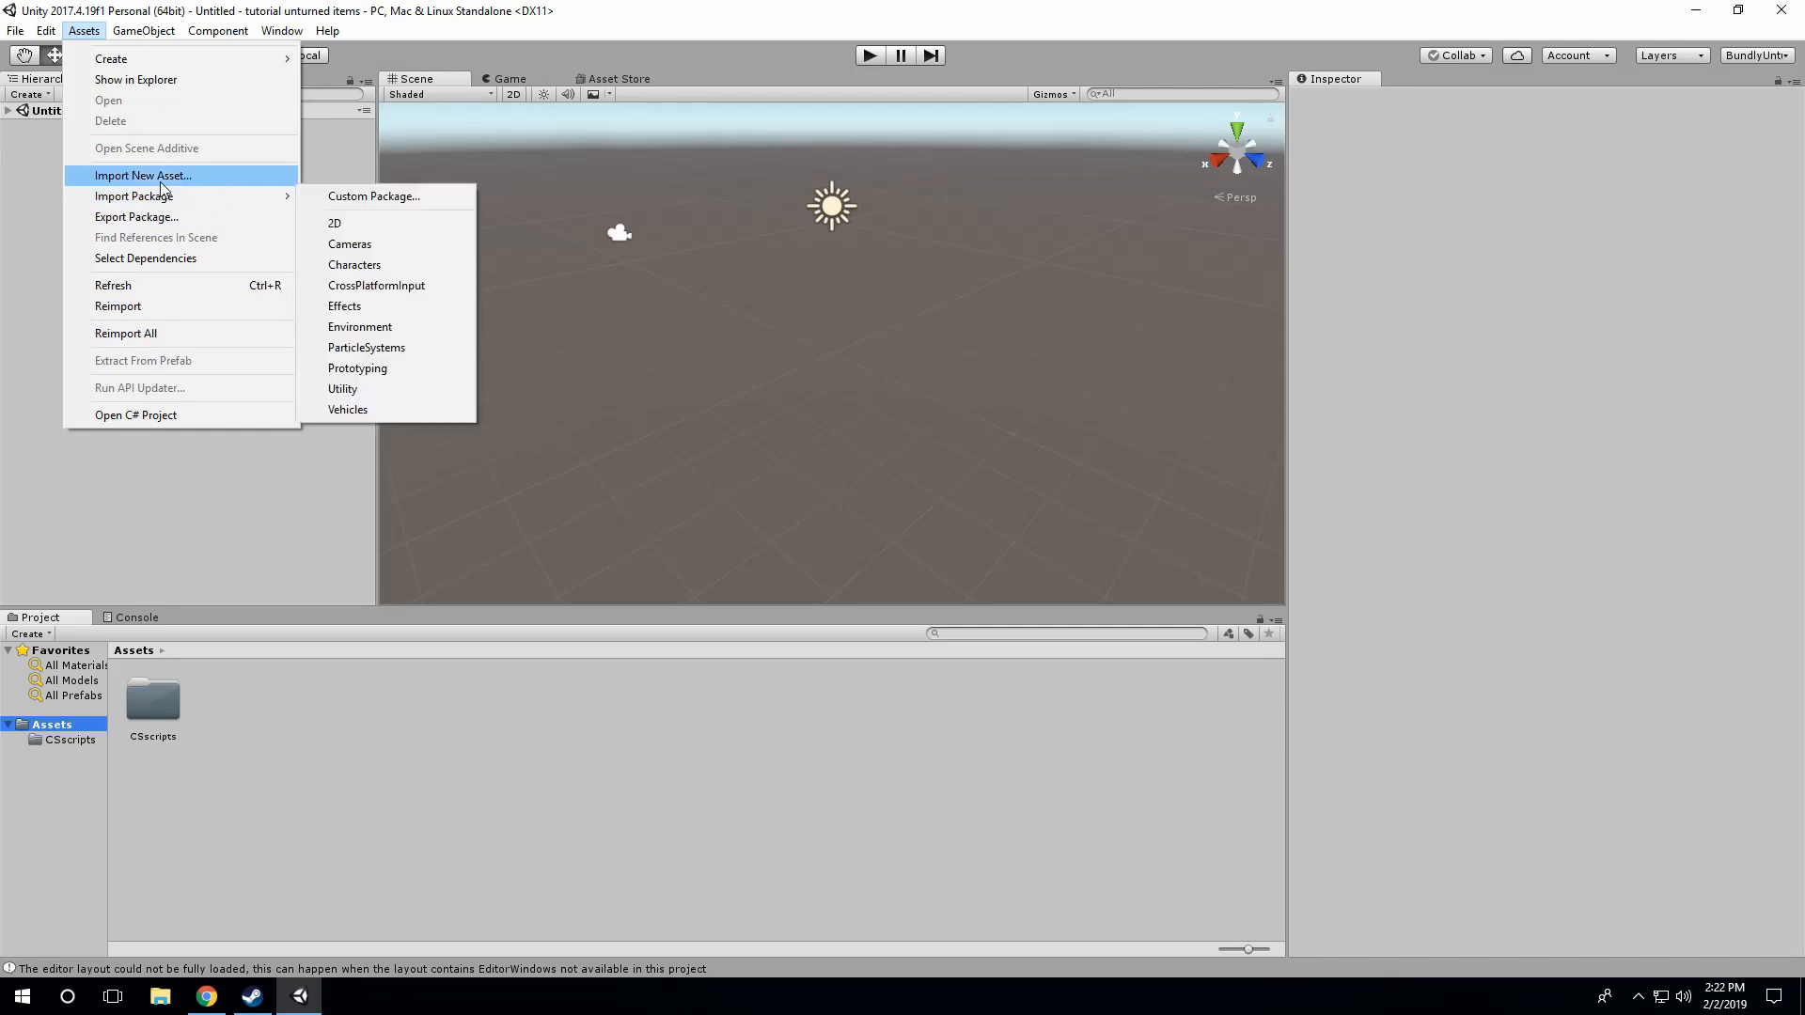
pyautogui.moveTo(276, 205)
pyautogui.click(399, 197)
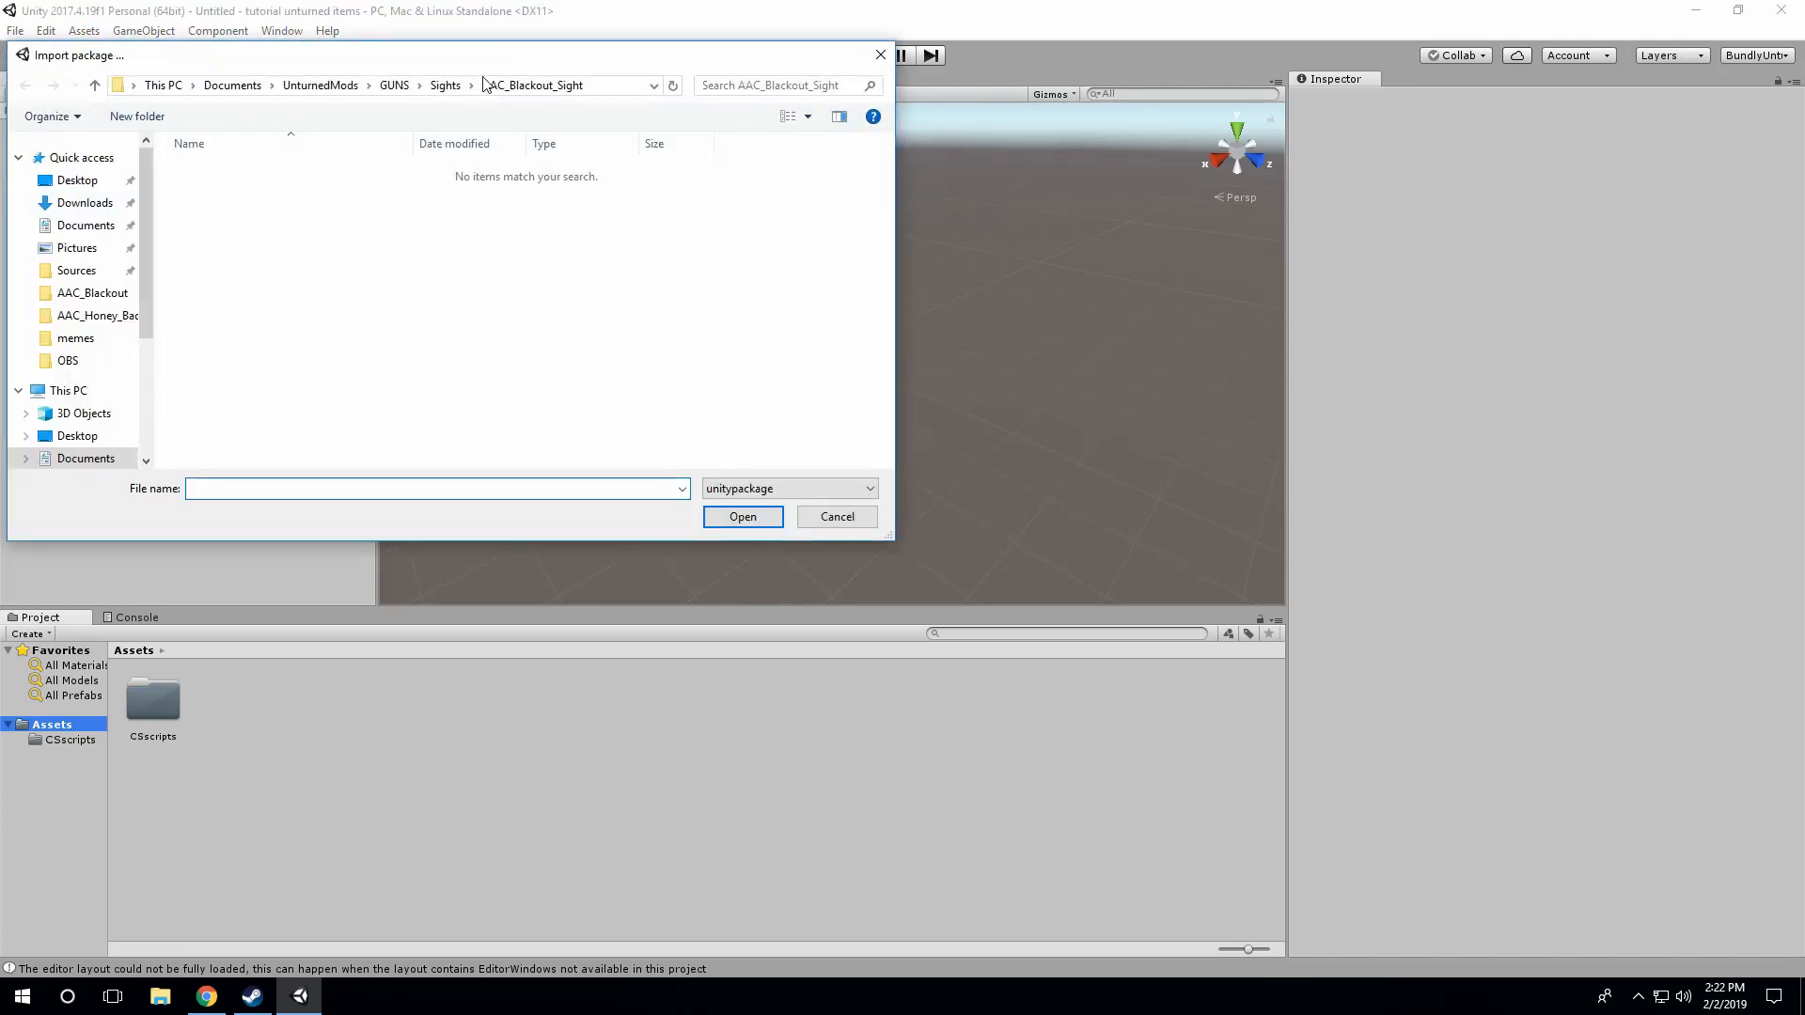
pyautogui.scroll(-1, 84, 273)
pyautogui.scroll(1, 80, 253)
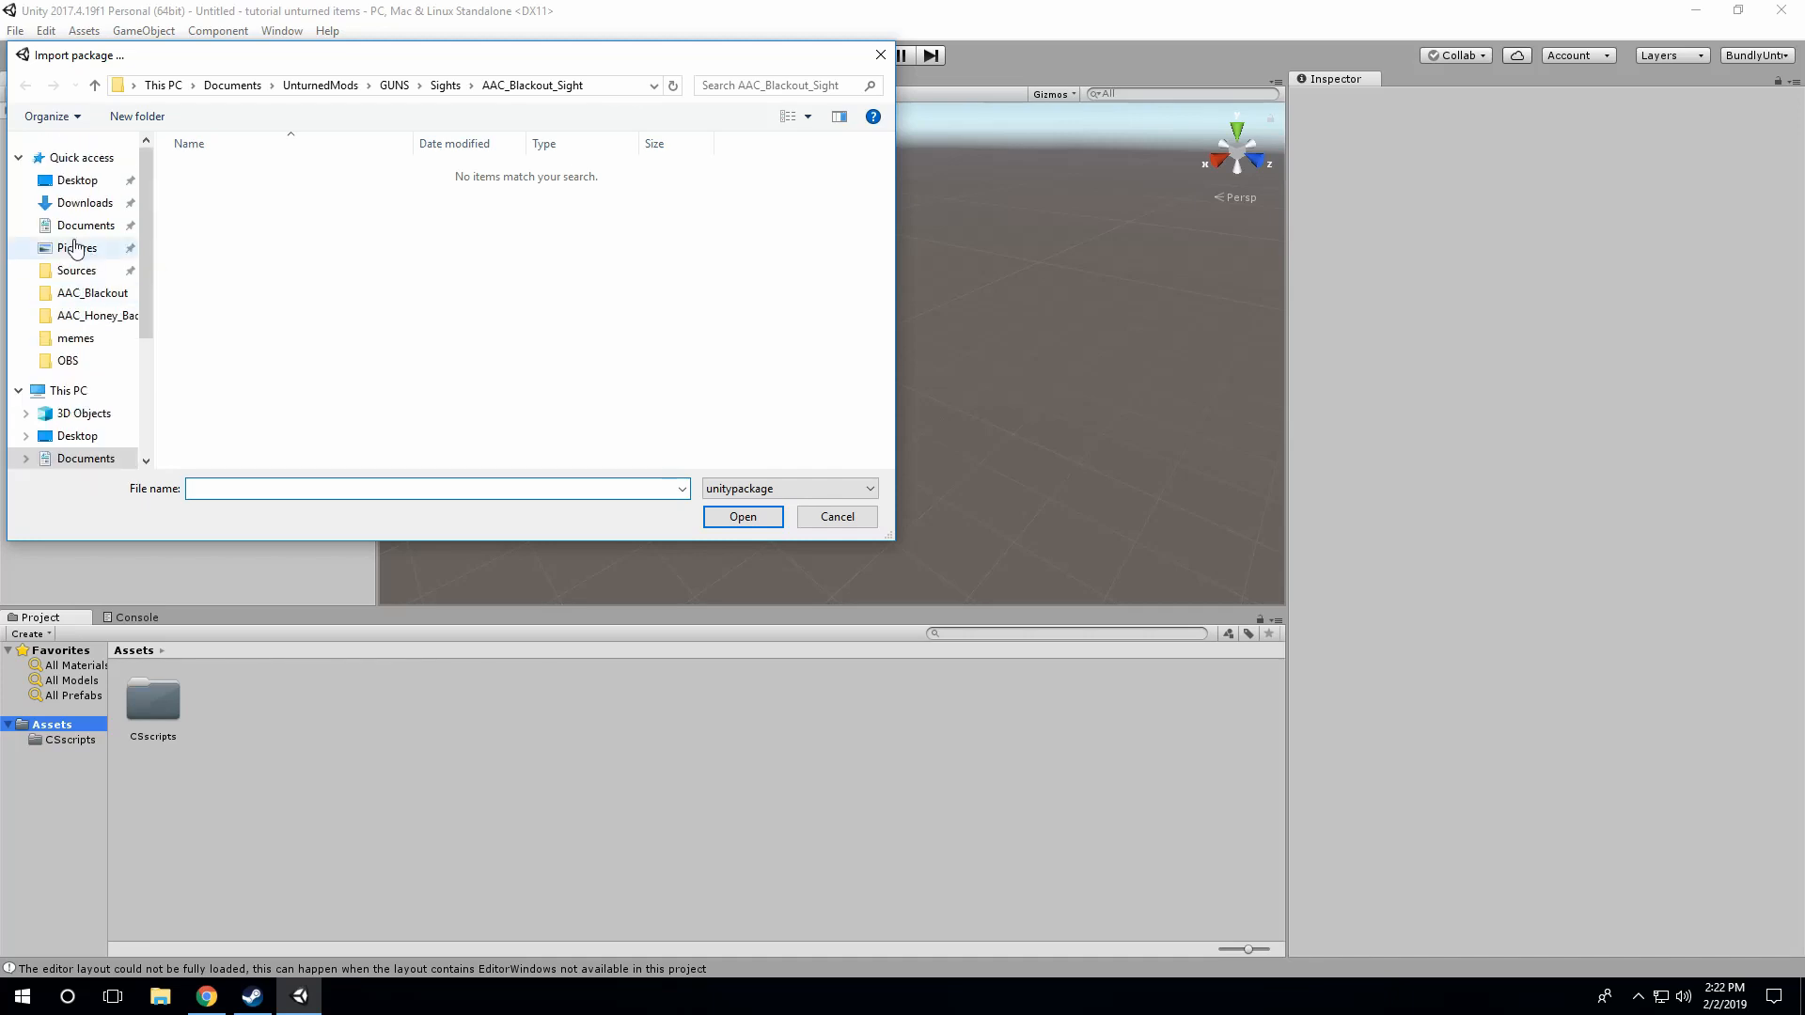
pyautogui.click(83, 272)
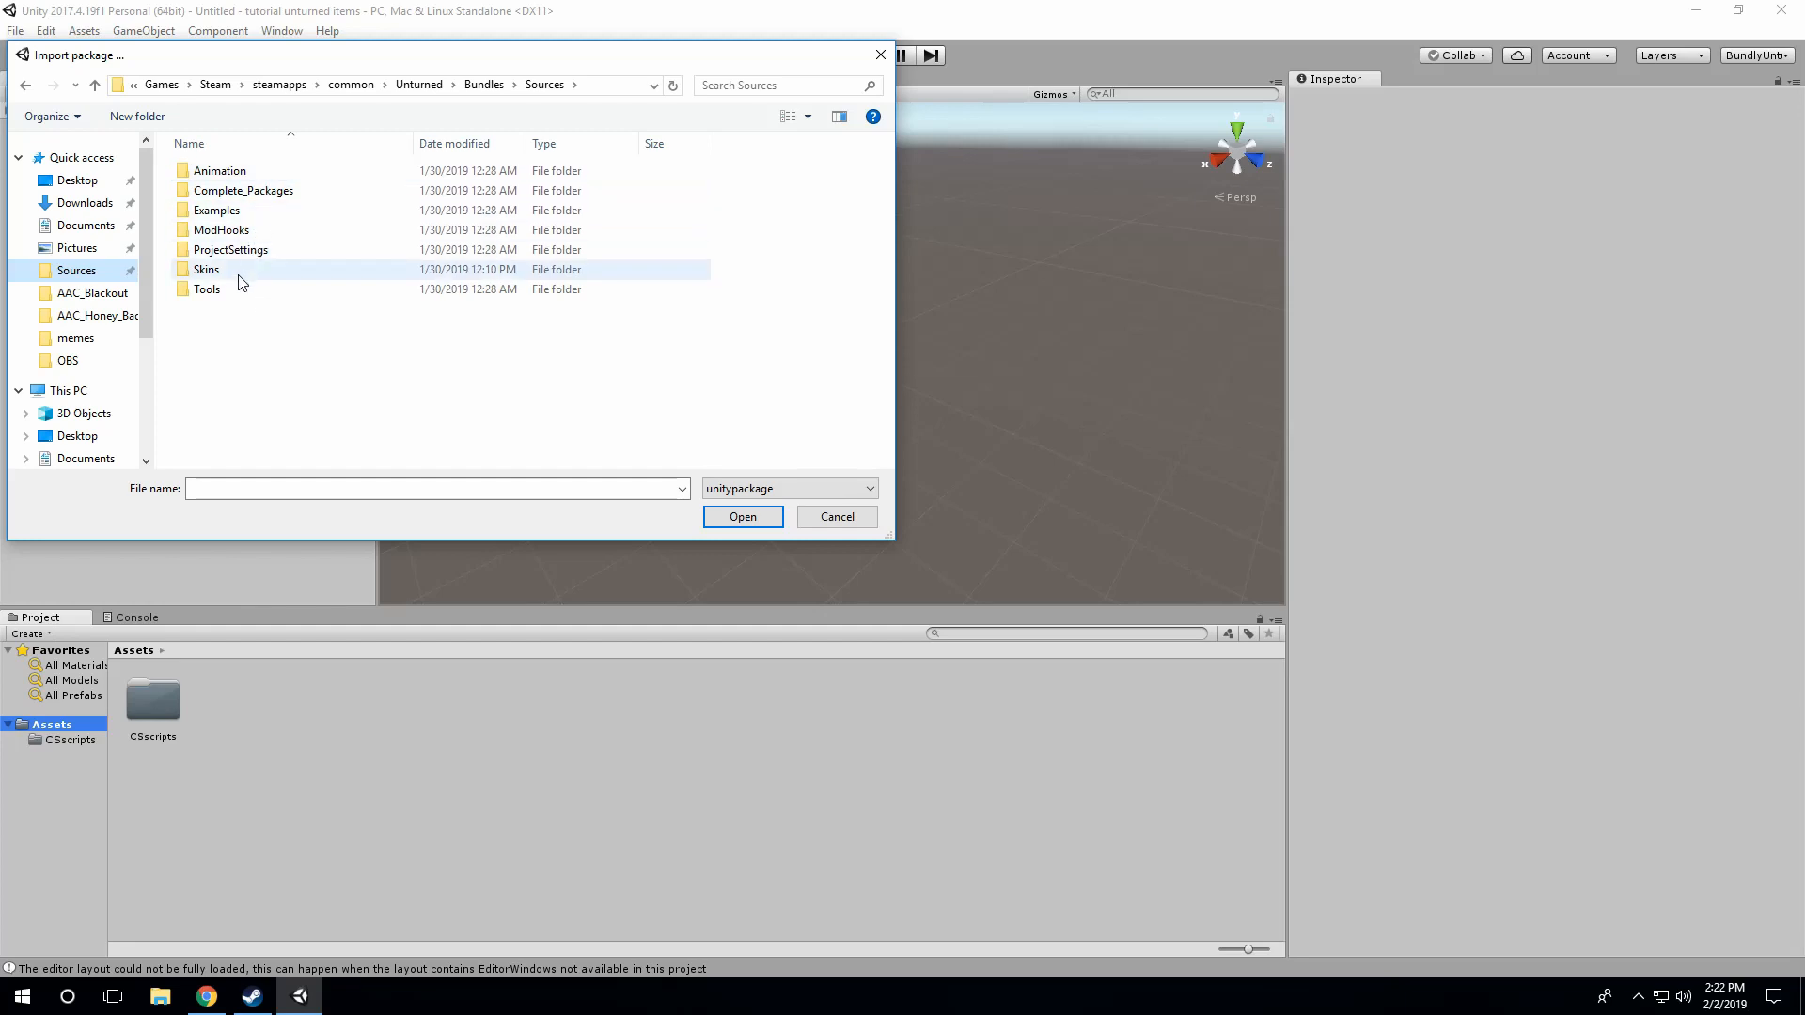
pyautogui.click(242, 215)
pyautogui.doubleClick(243, 215)
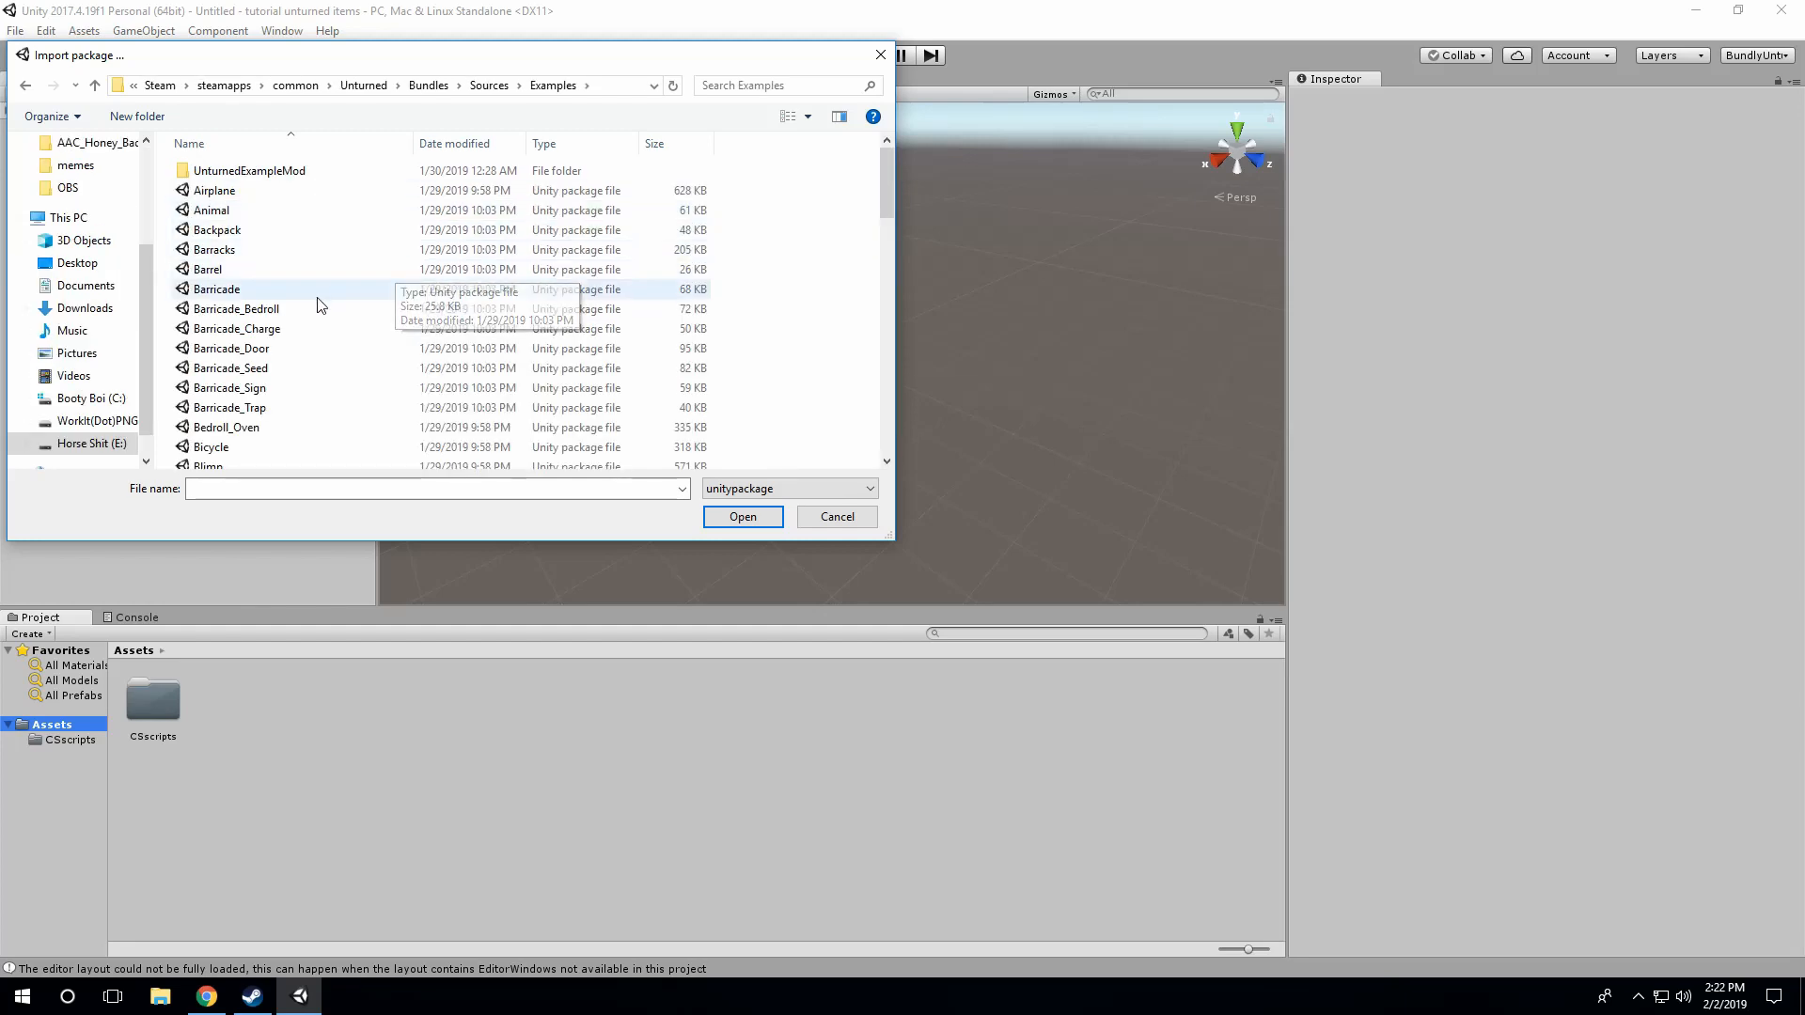
# Step: Choose the Gun package from the Examples folder and import all of its contents
pyautogui.scroll(-5, 362, 314)
pyautogui.scroll(-5, 369, 321)
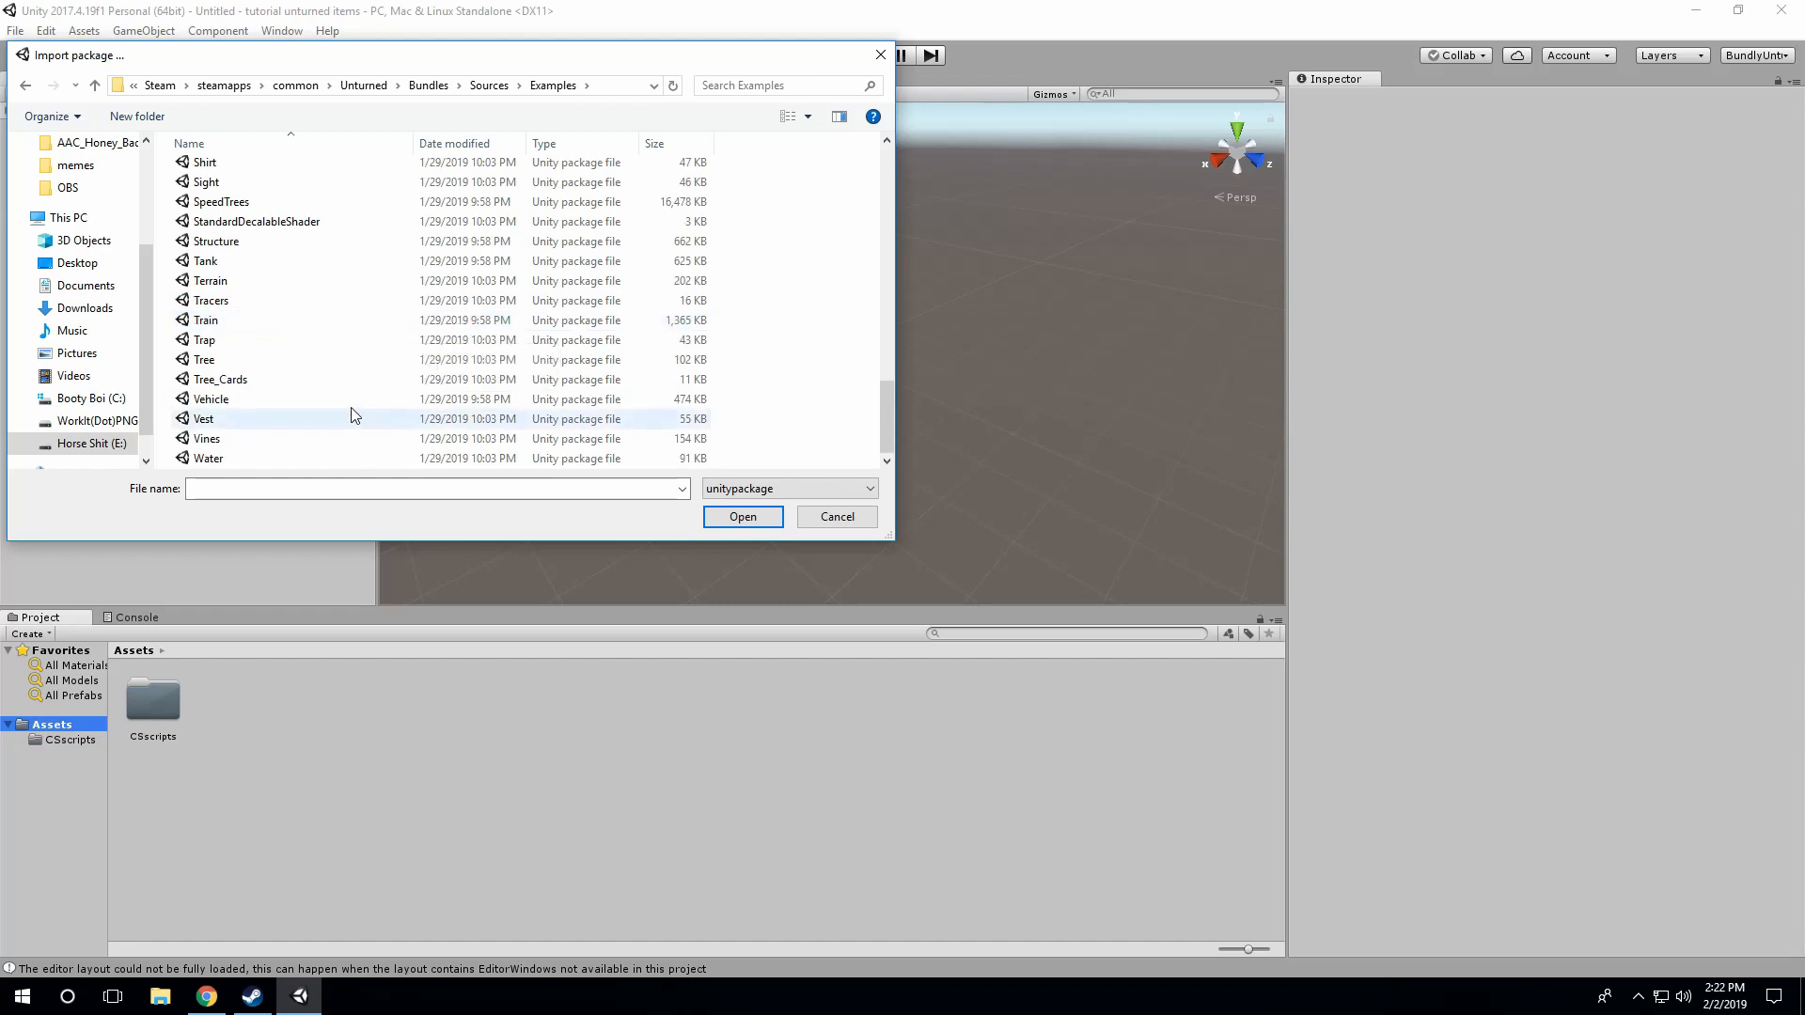
pyautogui.scroll(10, 306, 395)
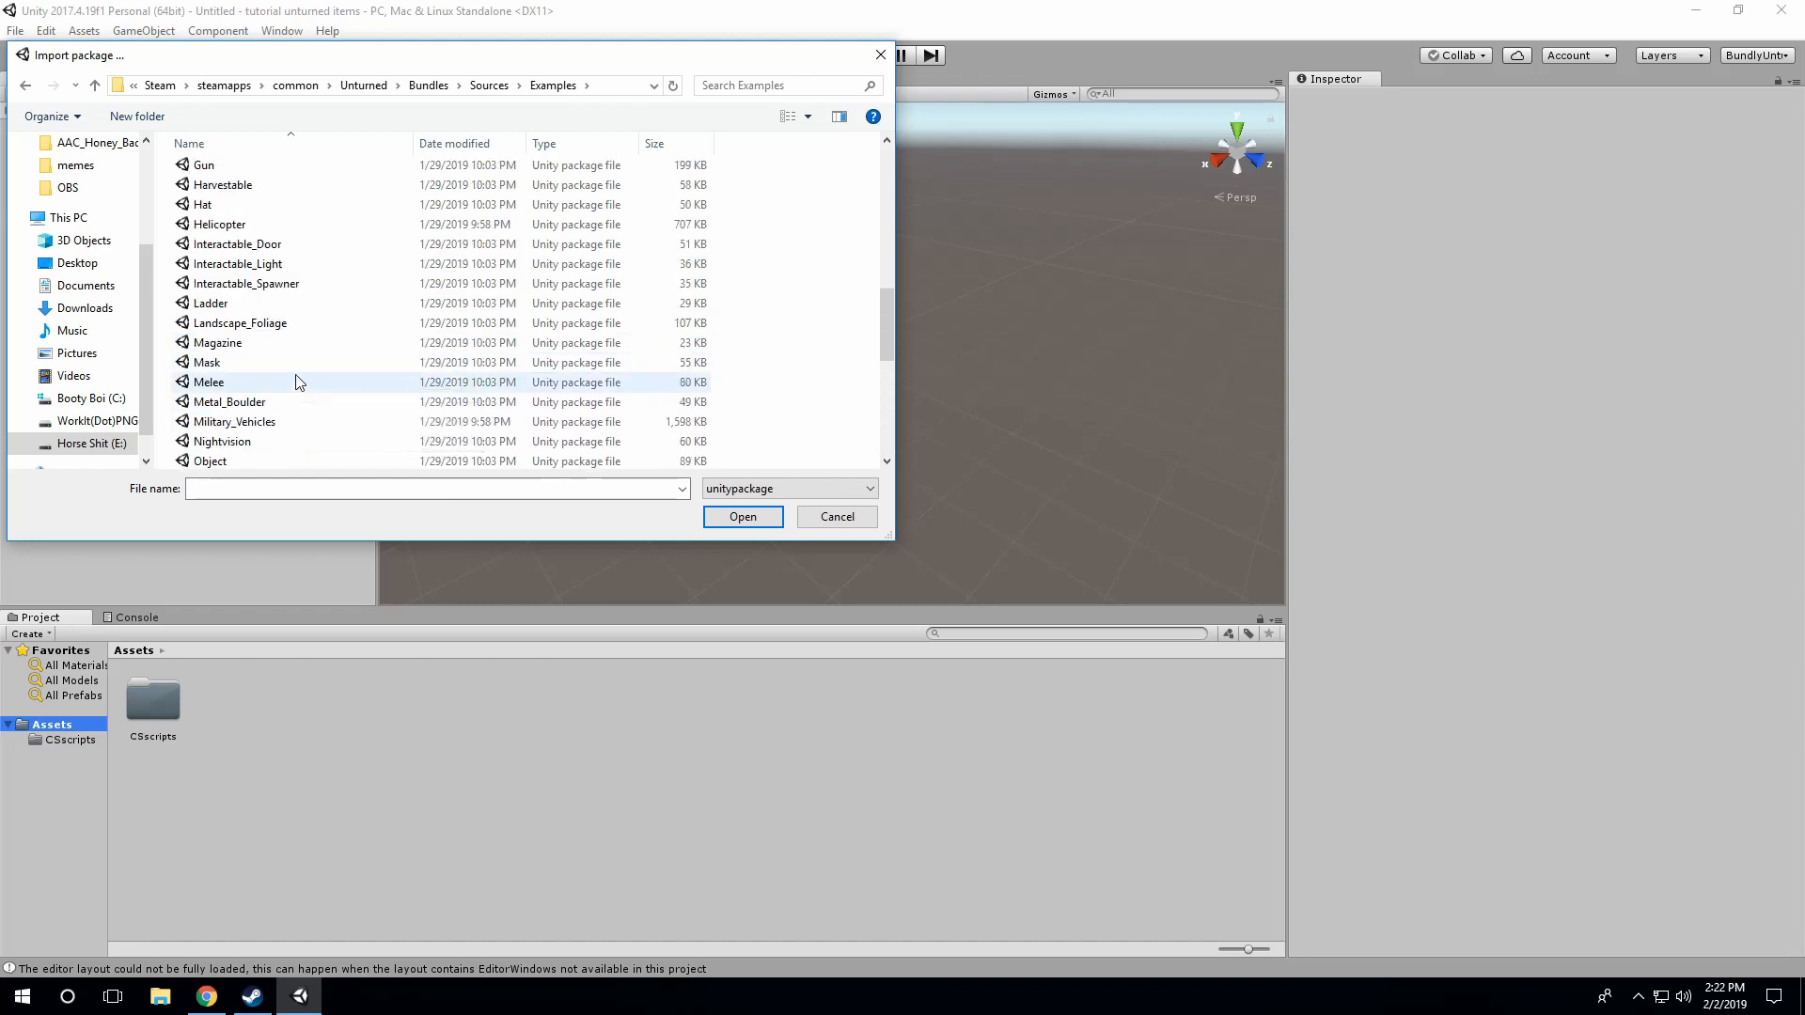
pyautogui.scroll(4, 301, 362)
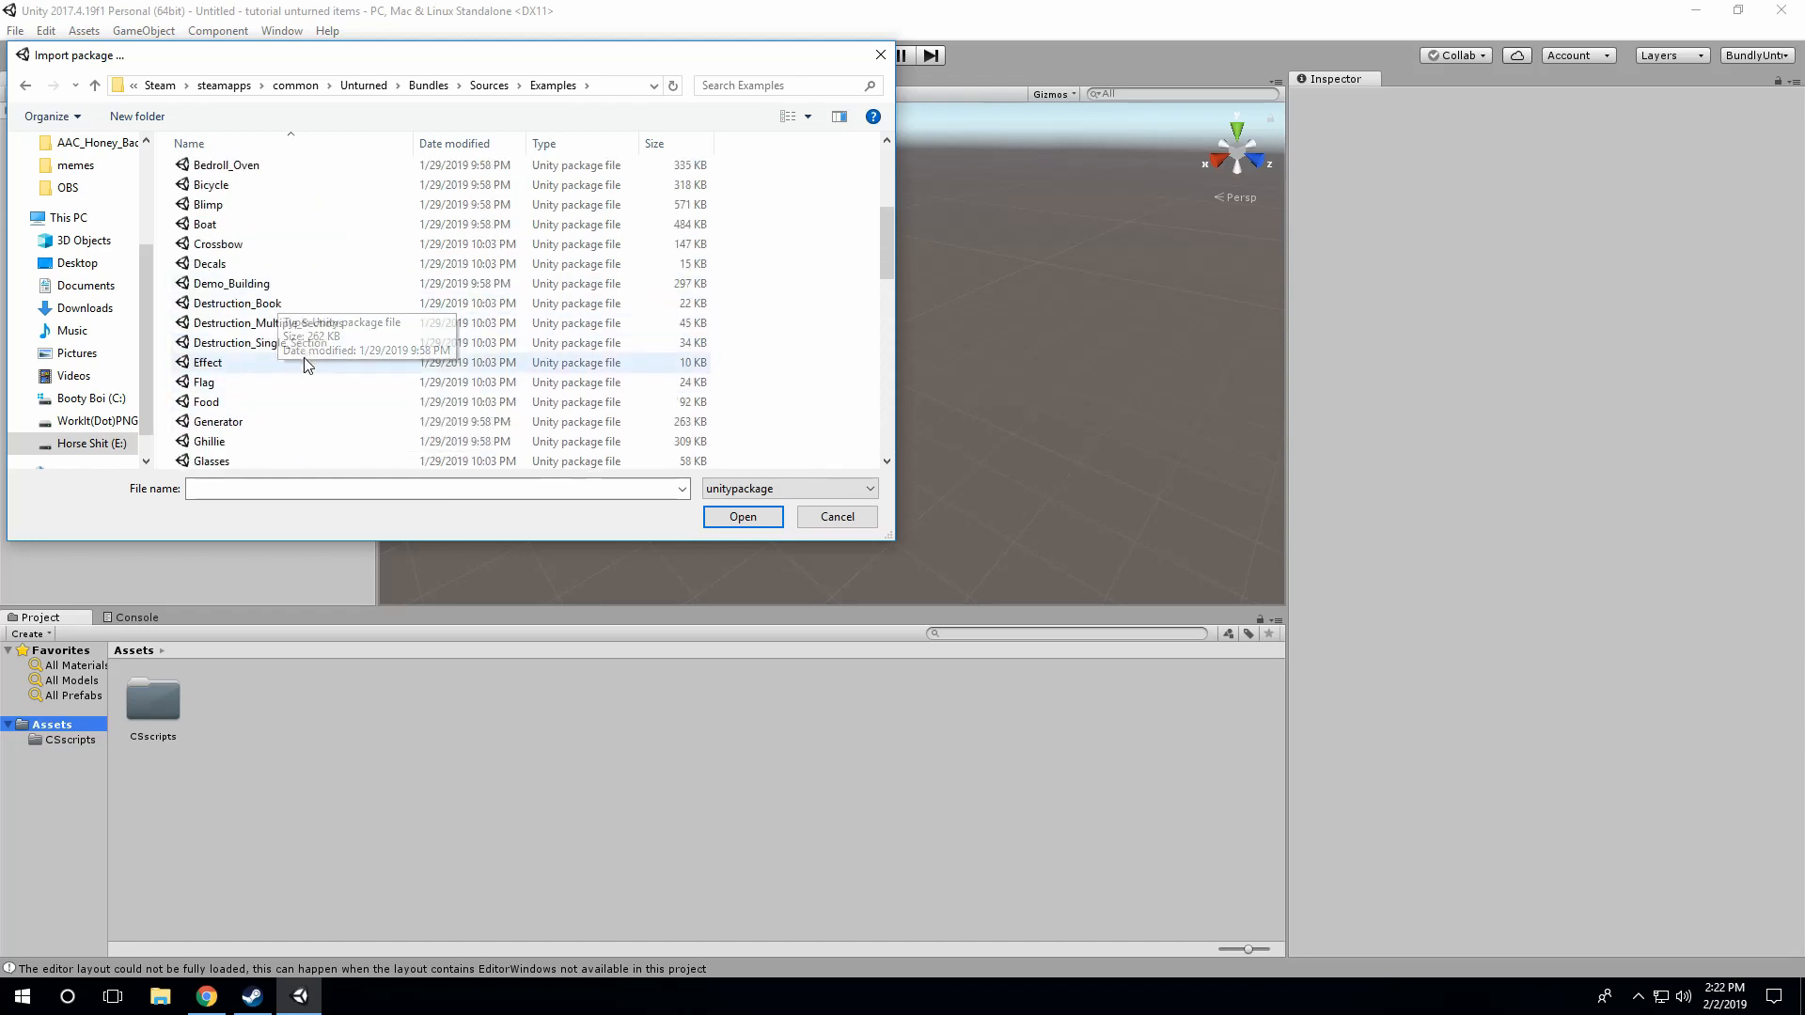
pyautogui.scroll(3, 282, 360)
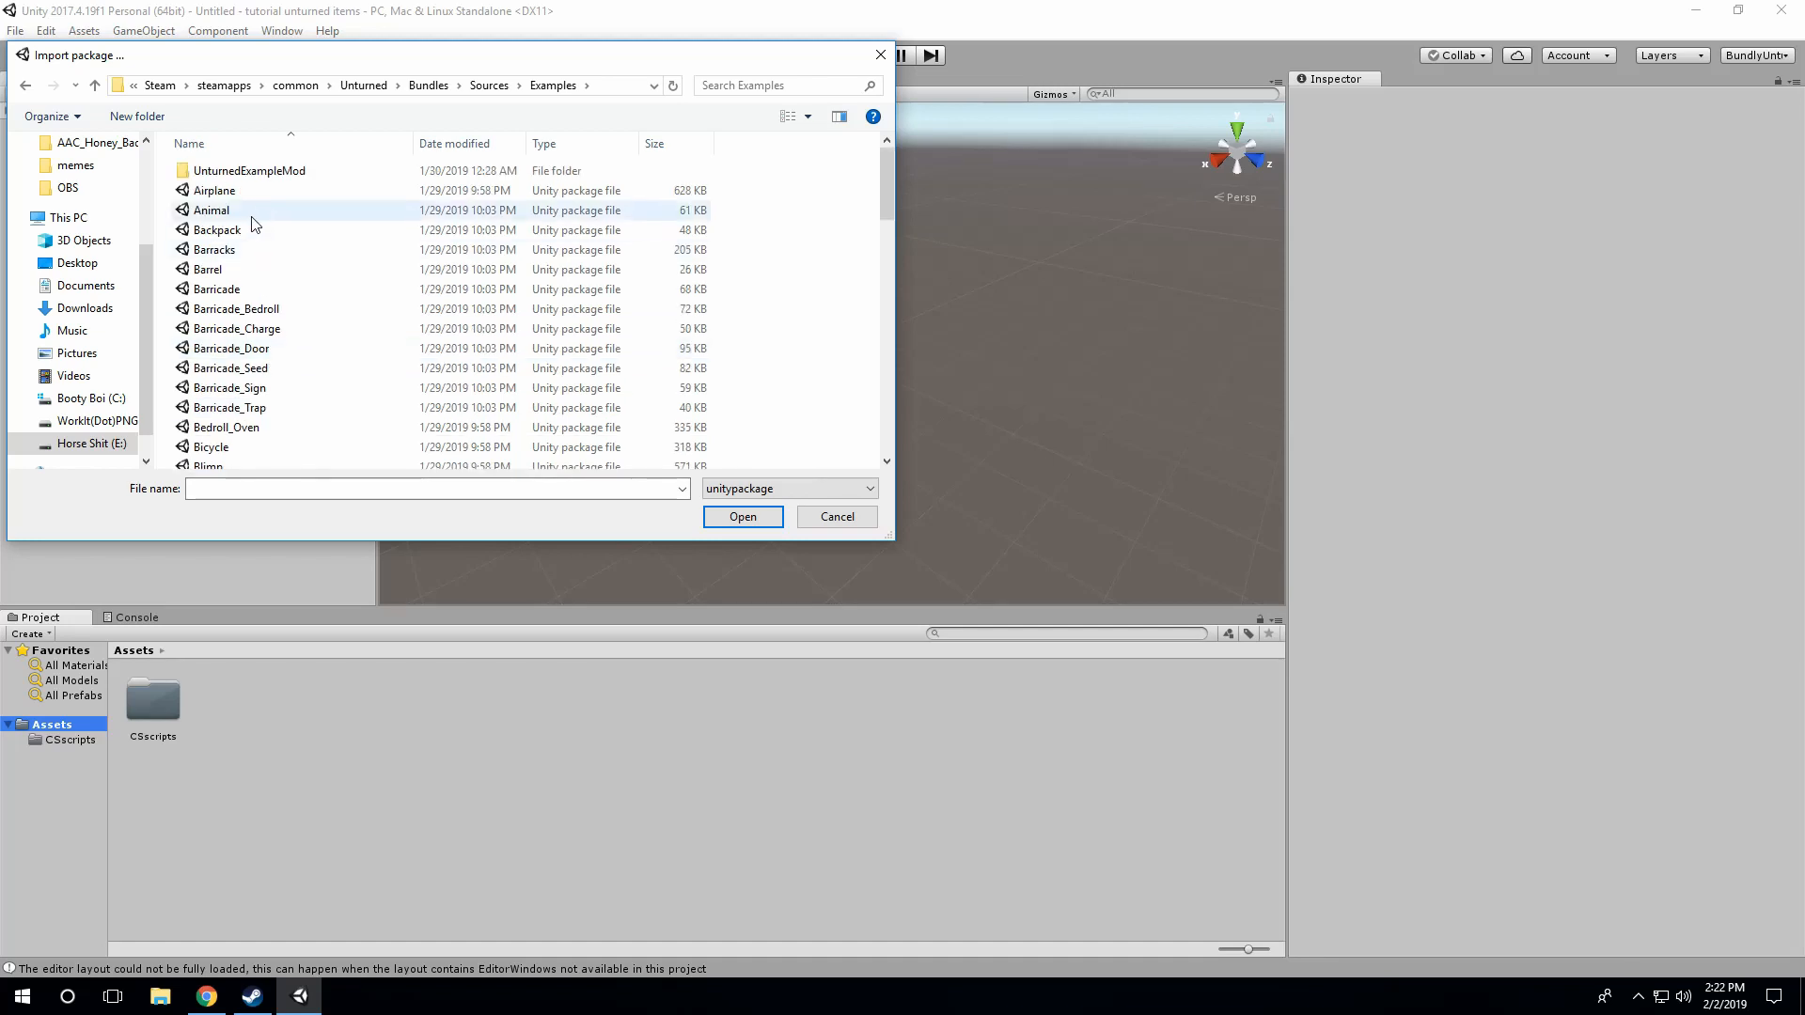
pyautogui.scroll(-5, 278, 310)
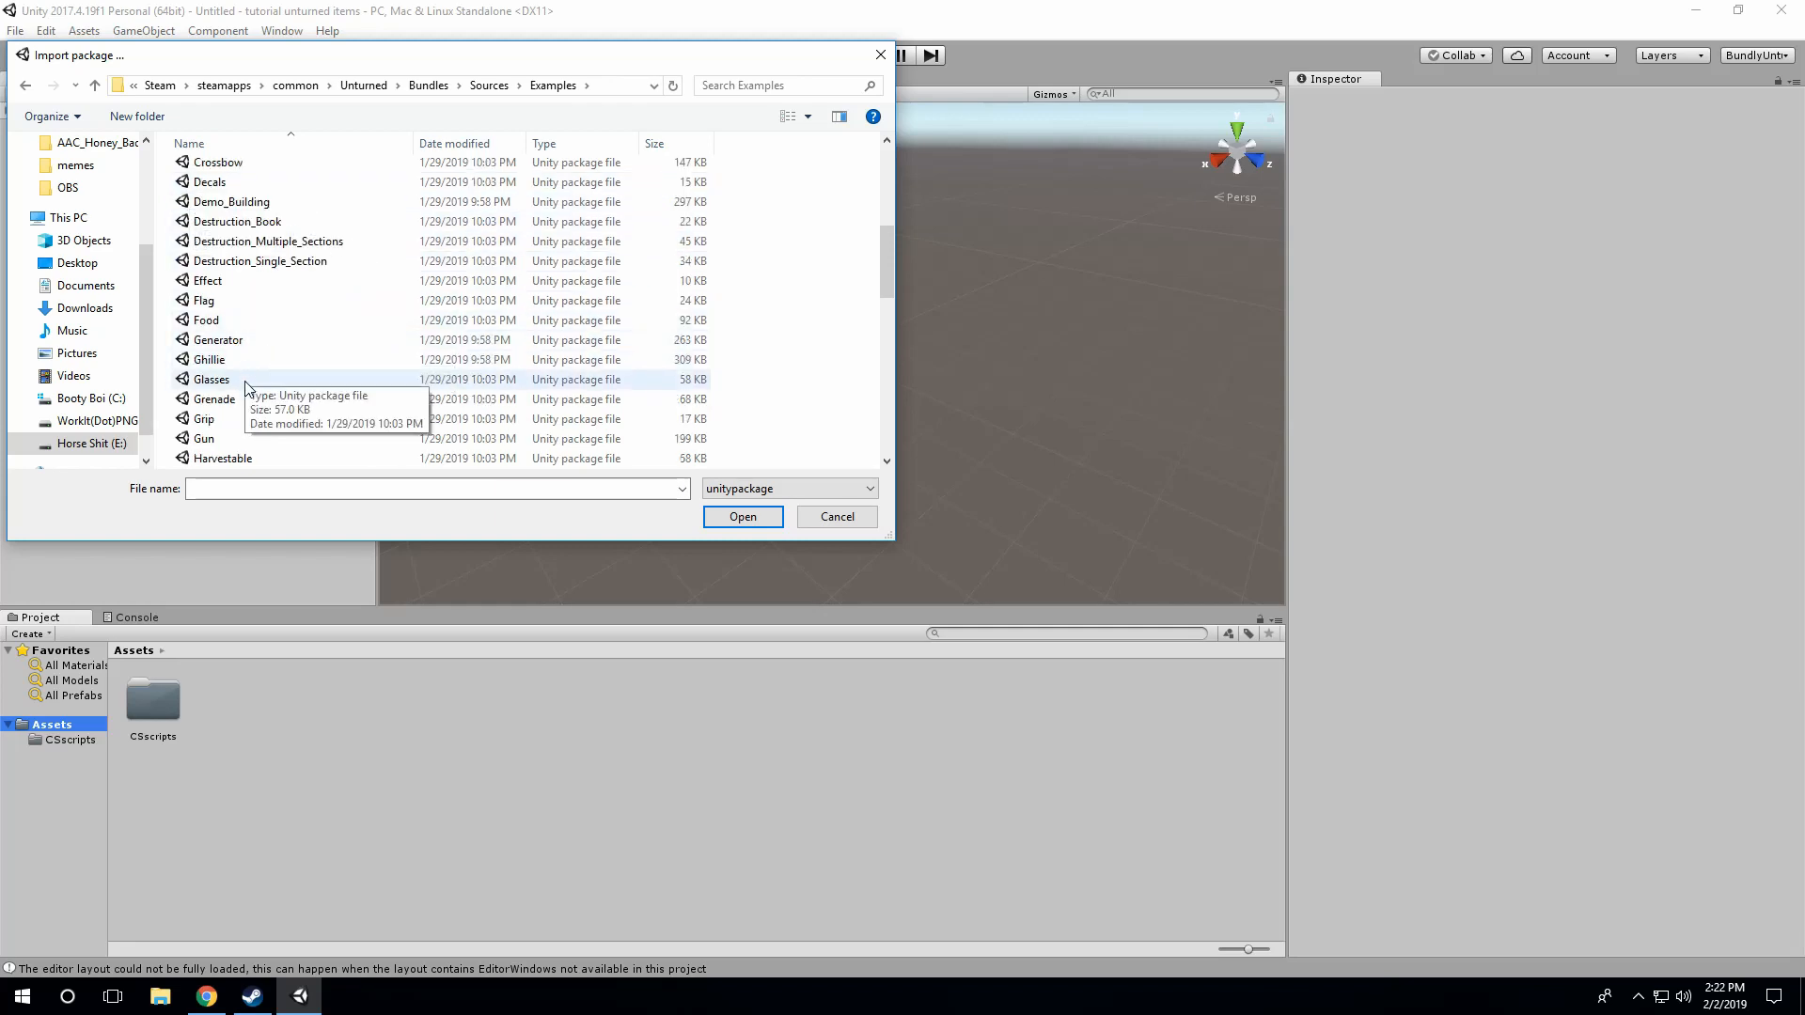
pyautogui.scroll(-1, 240, 413)
pyautogui.click(234, 440)
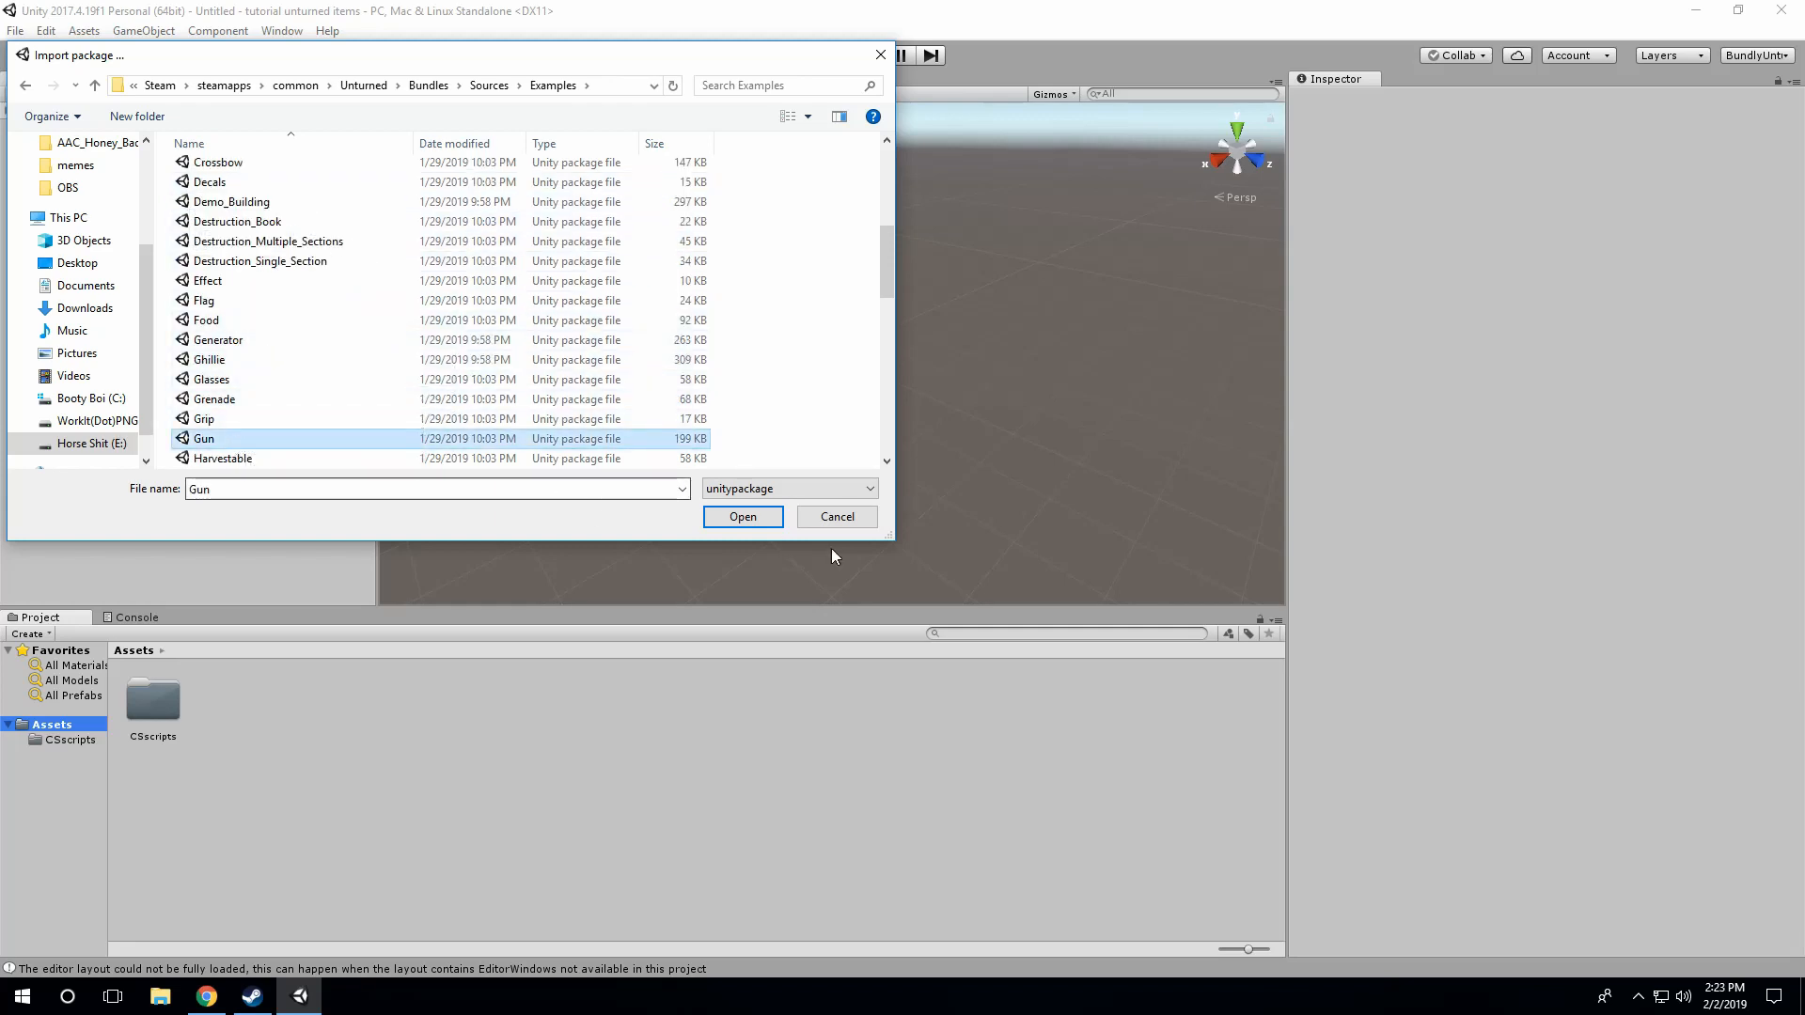
pyautogui.click(752, 517)
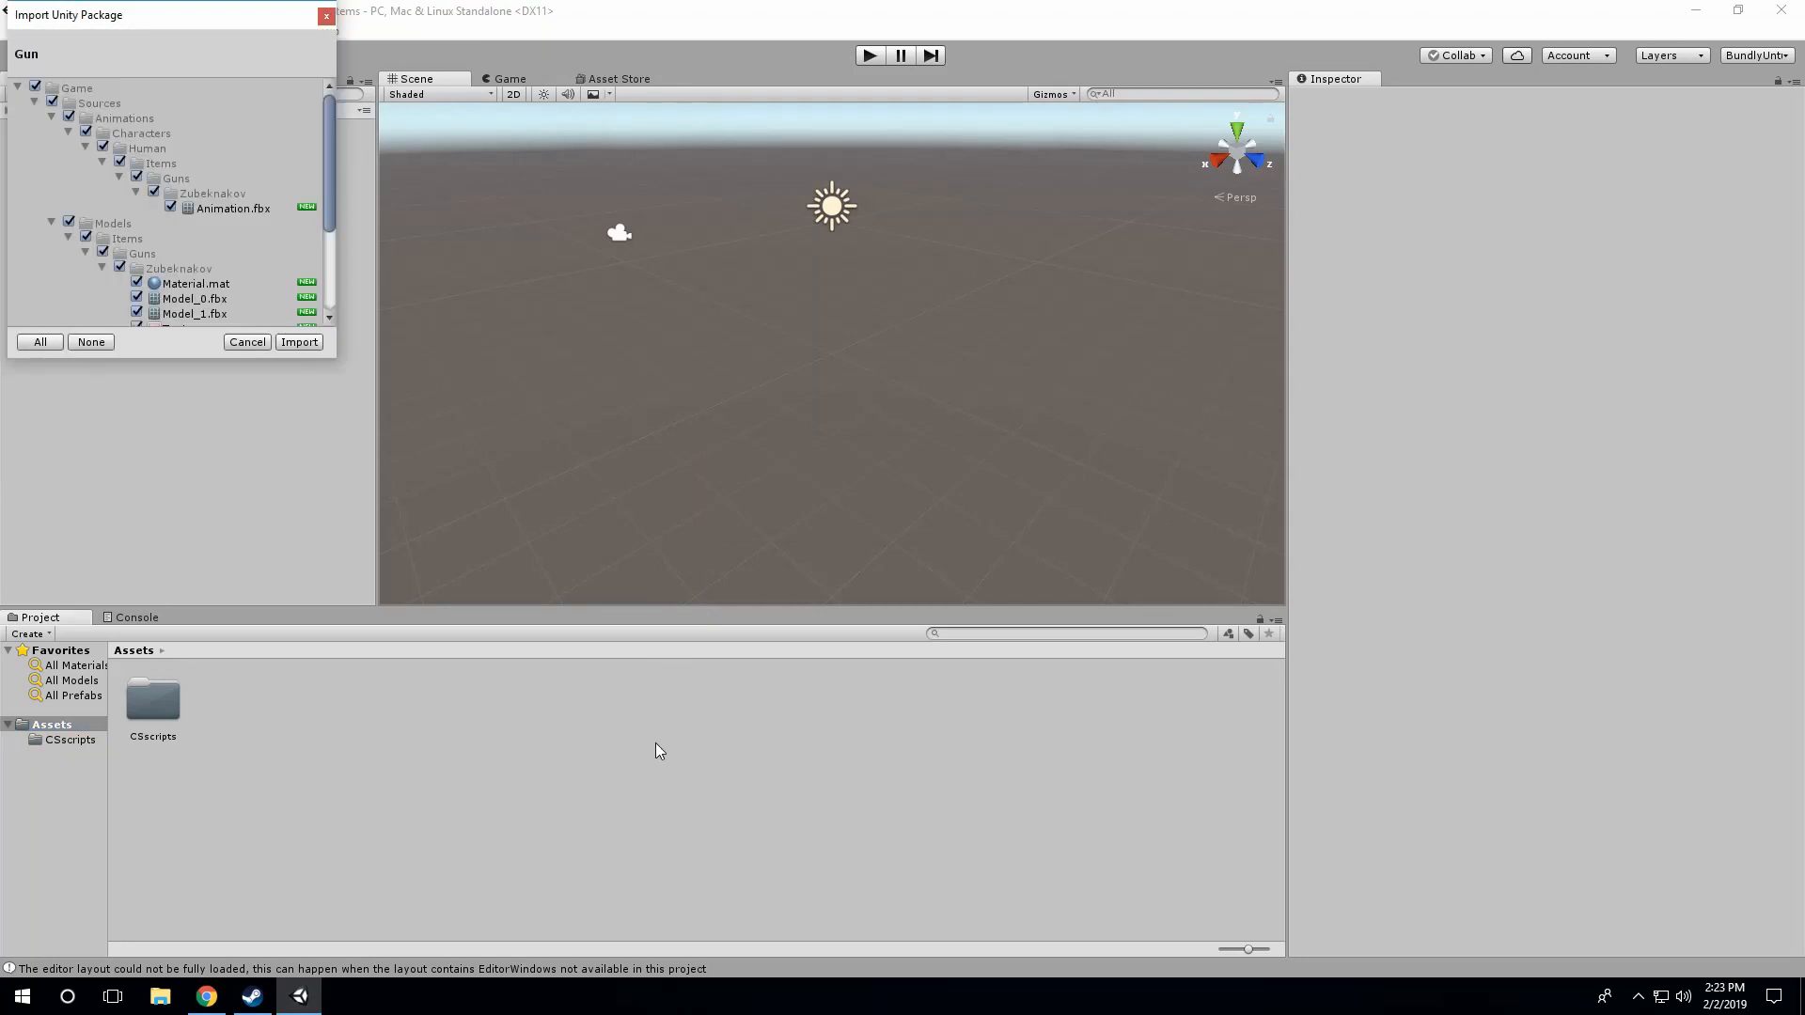
pyautogui.click(300, 342)
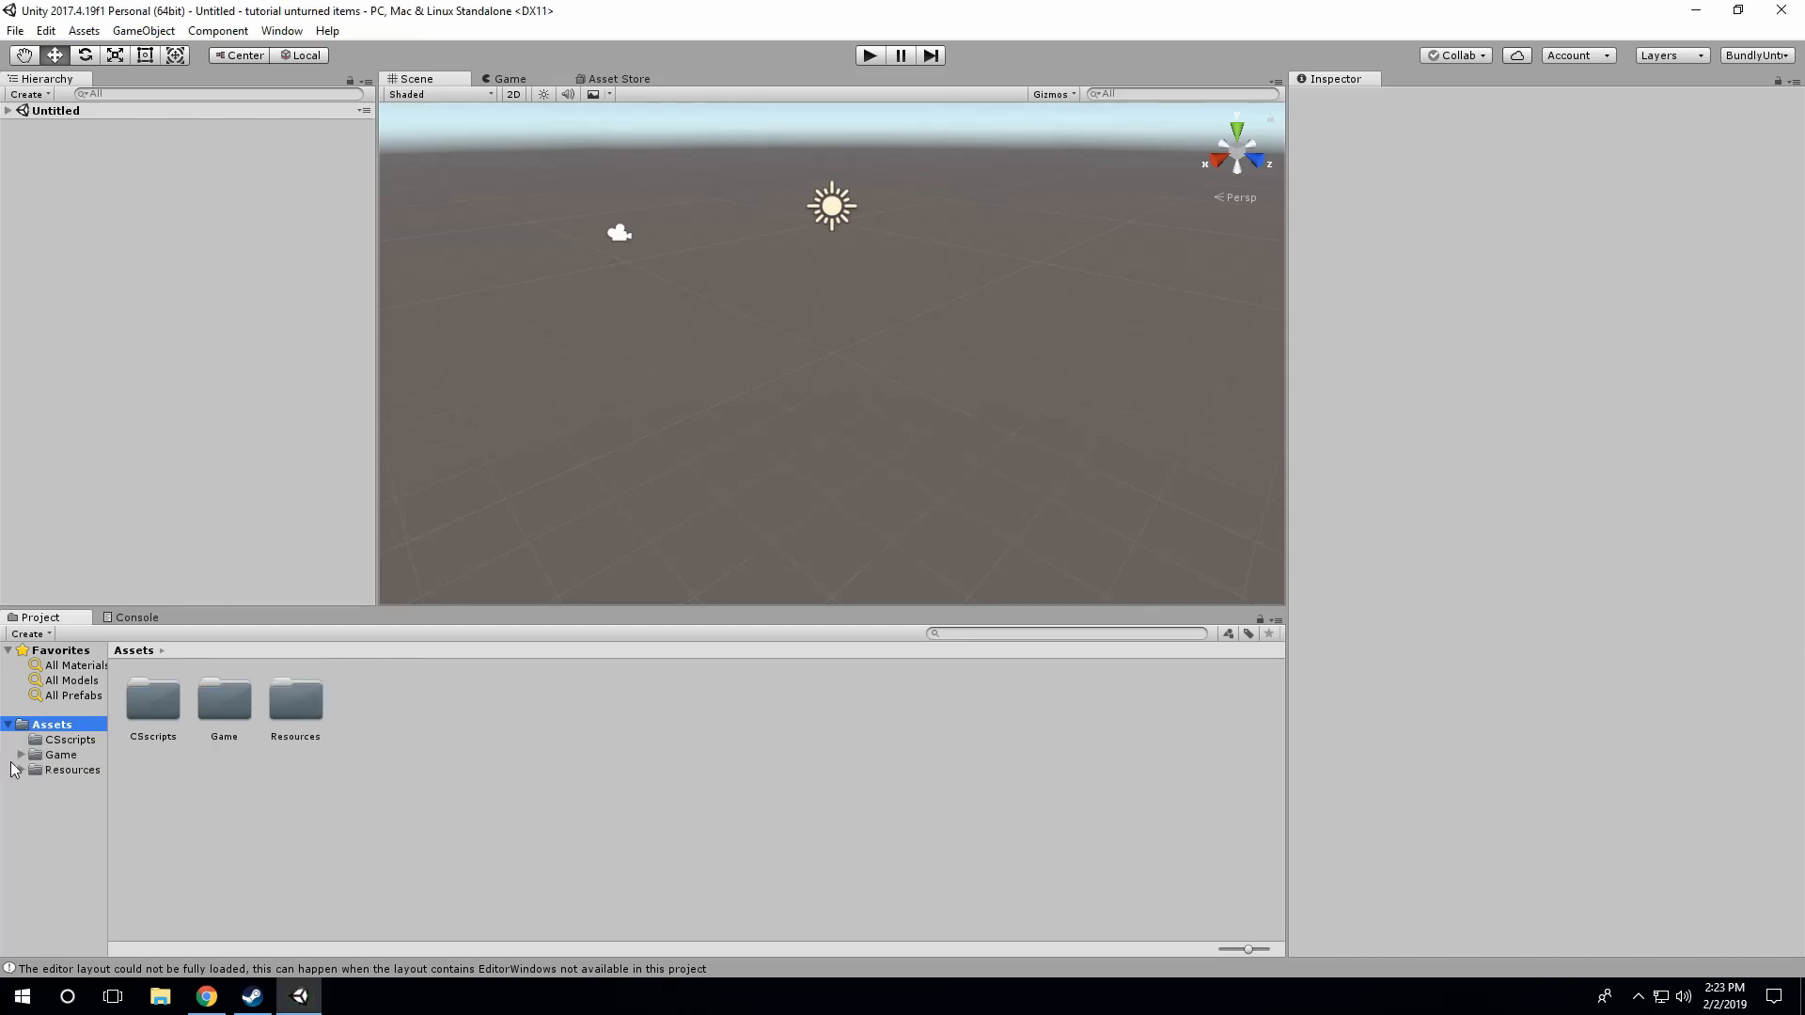
# Step: Expand the imported Game folder's sources and browse Animations, Characters and Human down to the Items folder
pyautogui.click(21, 755)
pyautogui.click(20, 786)
pyautogui.click(34, 770)
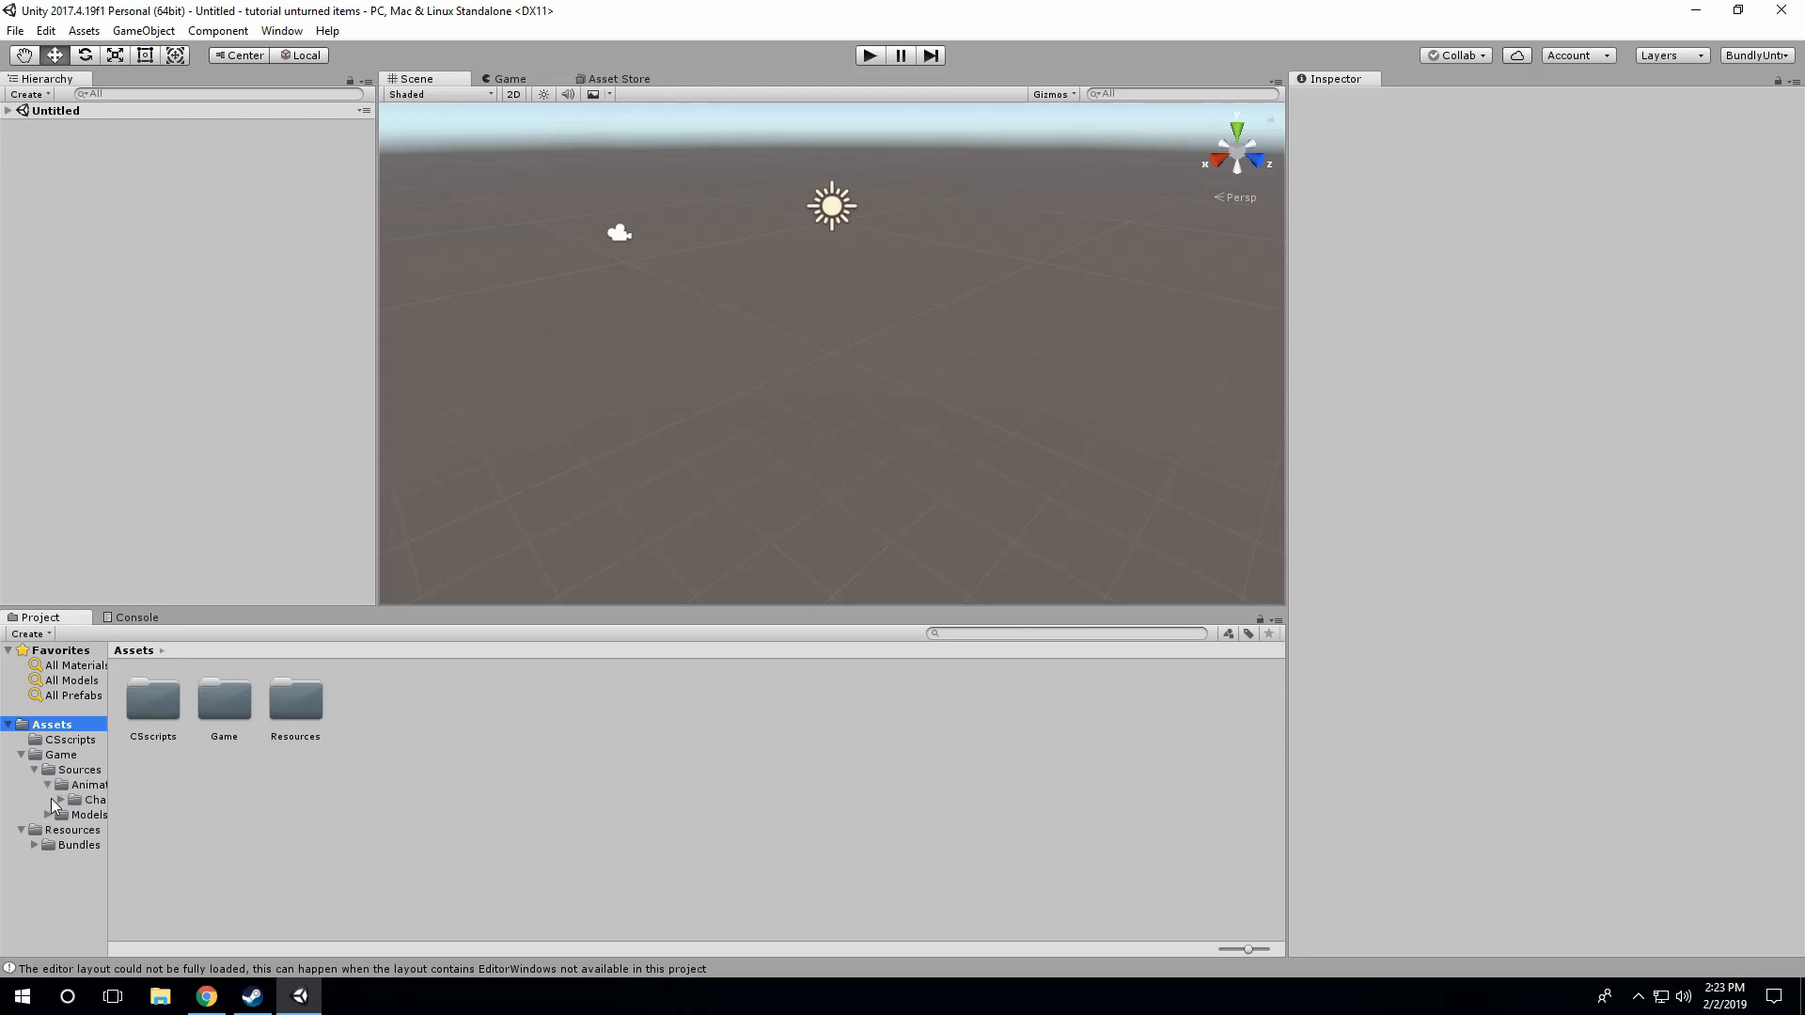
pyautogui.click(60, 800)
pyautogui.click(74, 815)
pyautogui.click(83, 785)
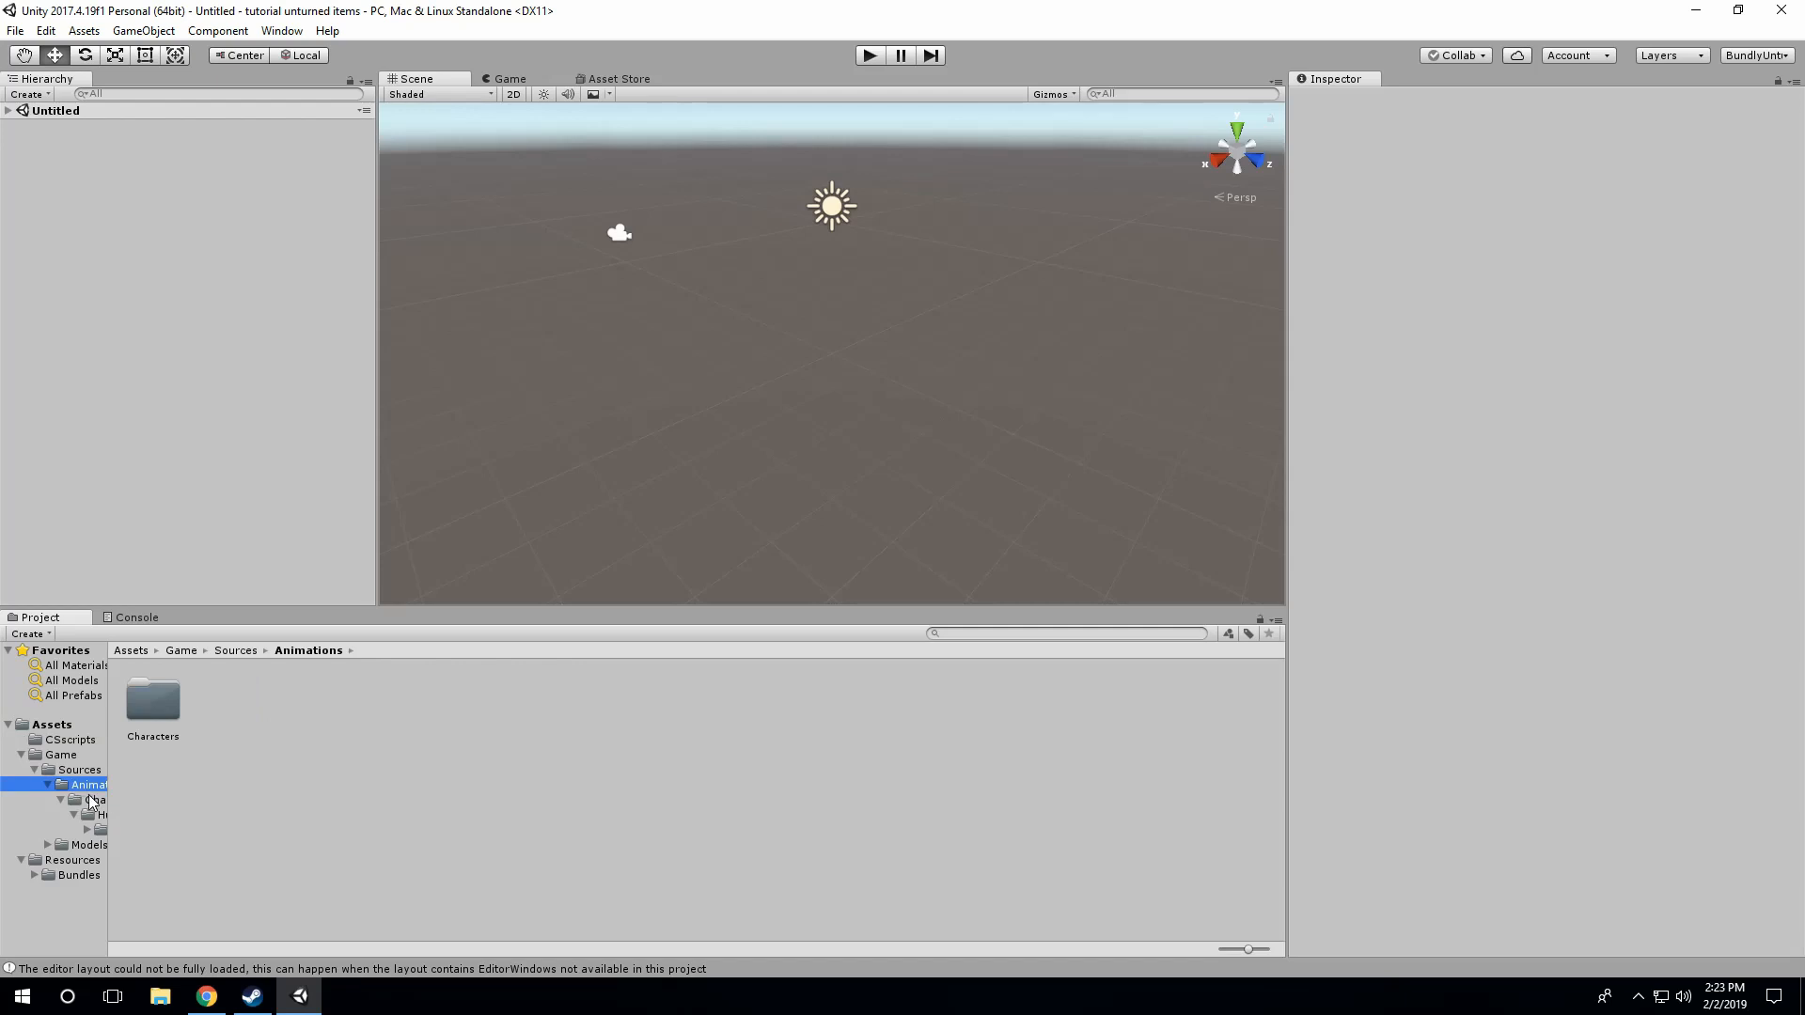
pyautogui.click(92, 799)
pyautogui.click(97, 815)
pyautogui.click(98, 830)
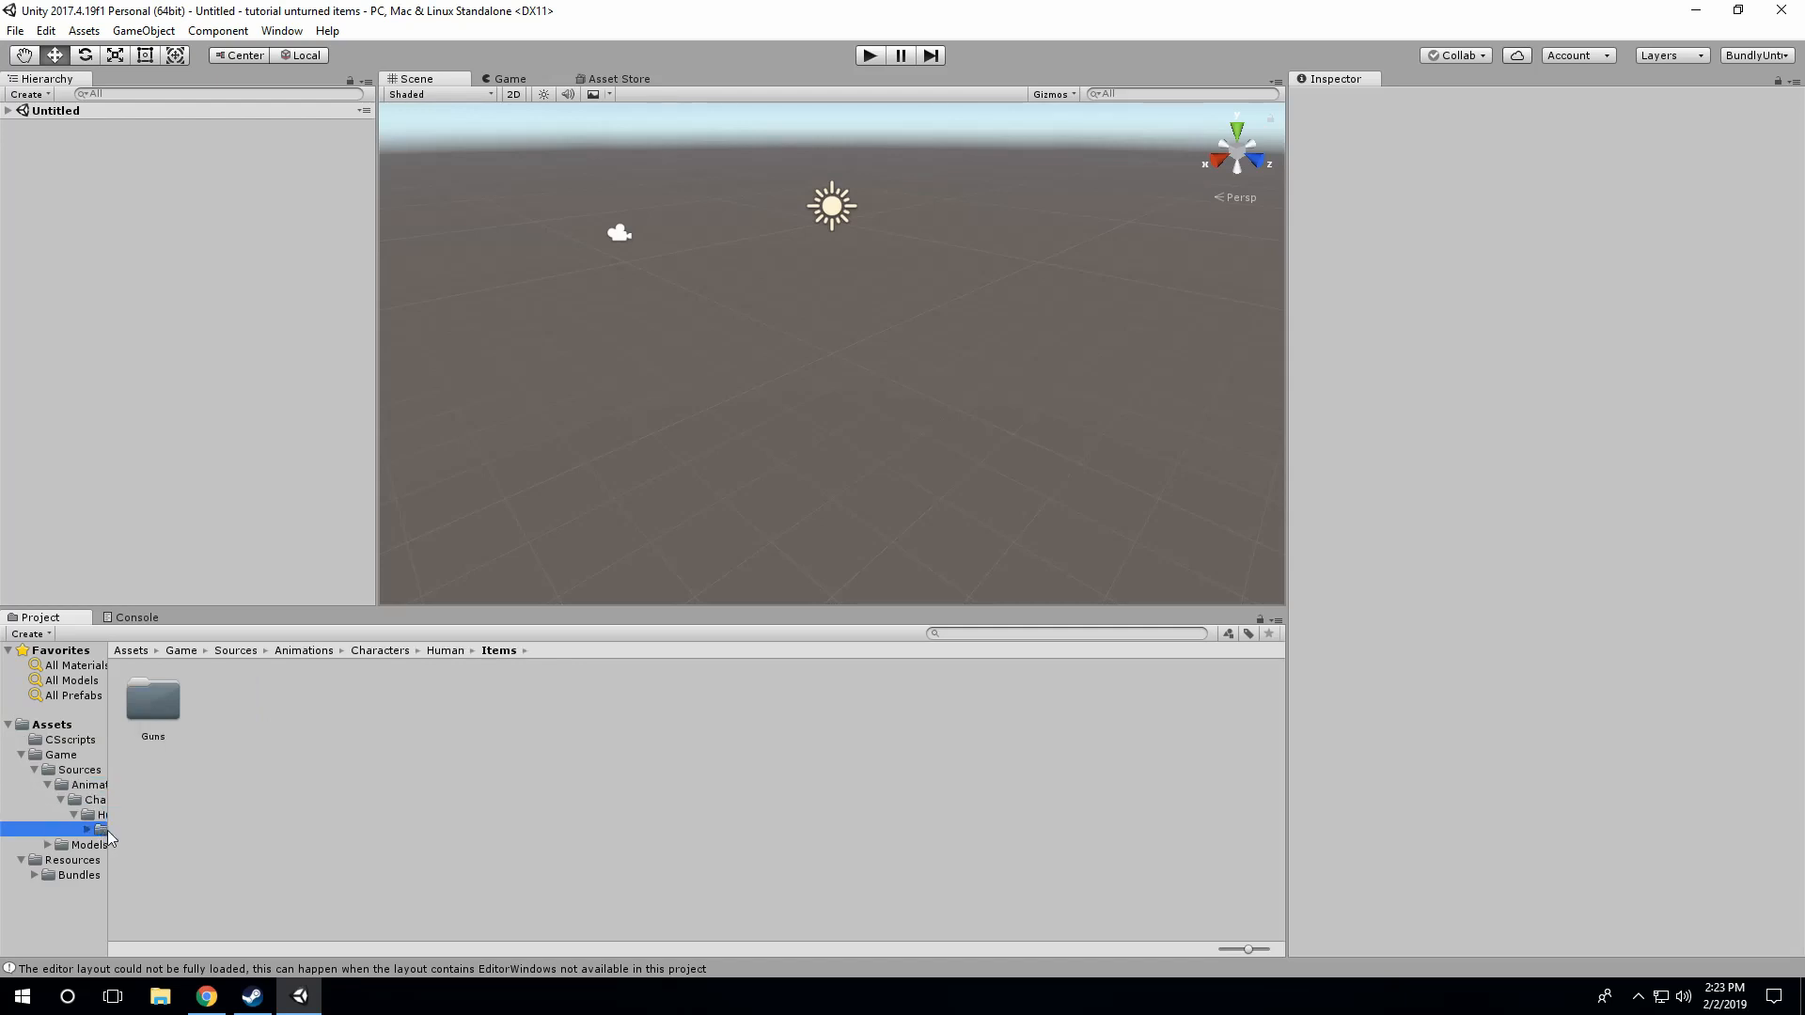
# Step: Widen the project folder tree and view the Zubeknakov animation folder inside Guns
pyautogui.moveTo(112, 746); pyautogui.dragTo(195, 759)
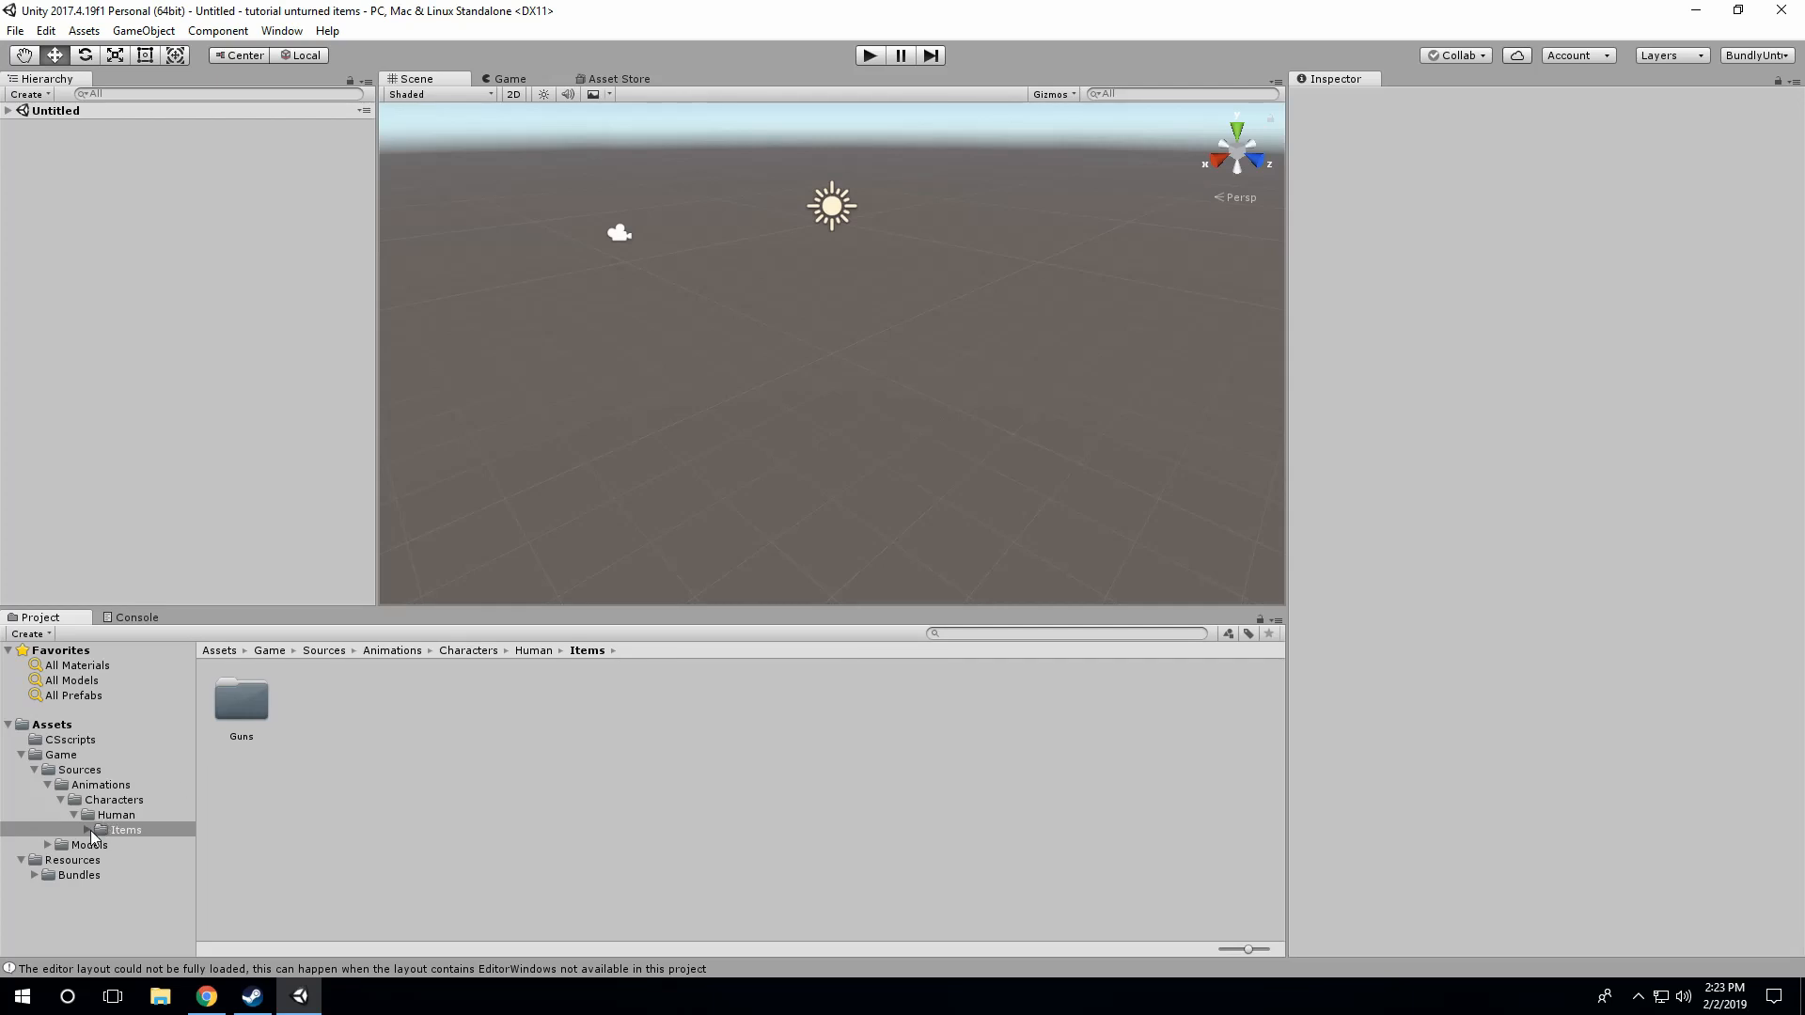
pyautogui.click(89, 831)
pyautogui.click(101, 845)
pyautogui.click(136, 860)
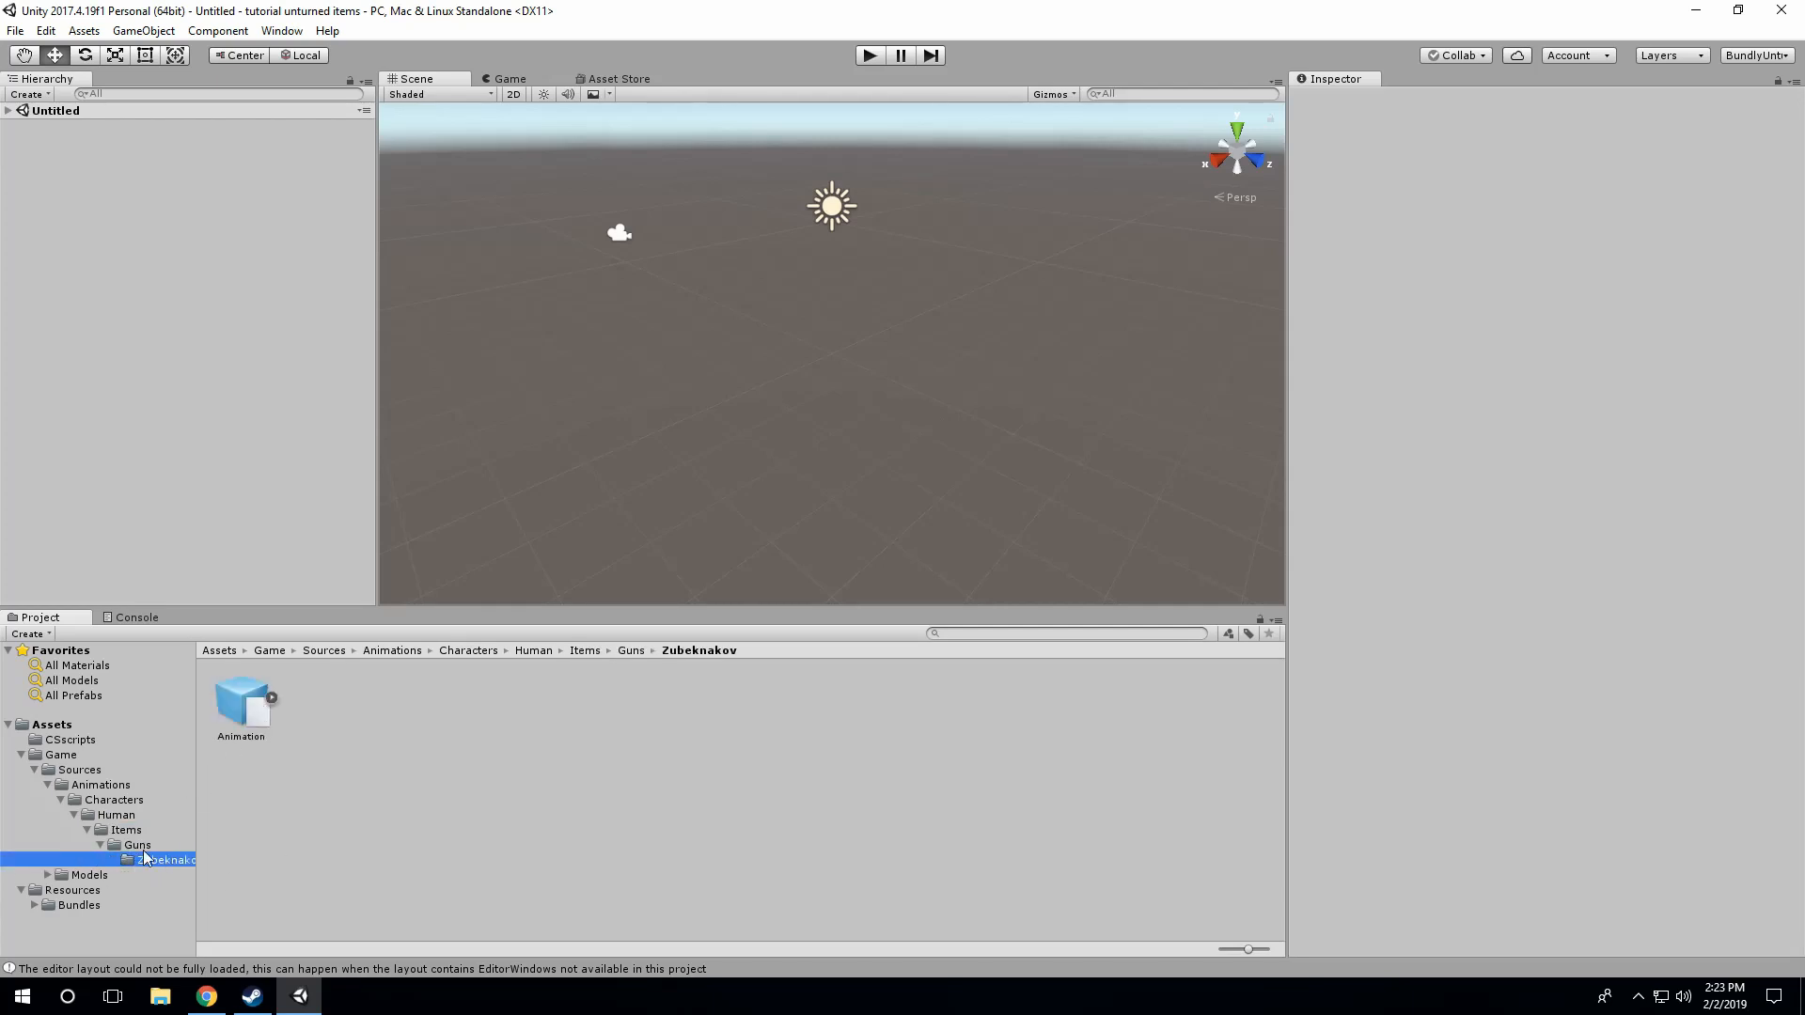
pyautogui.click(125, 845)
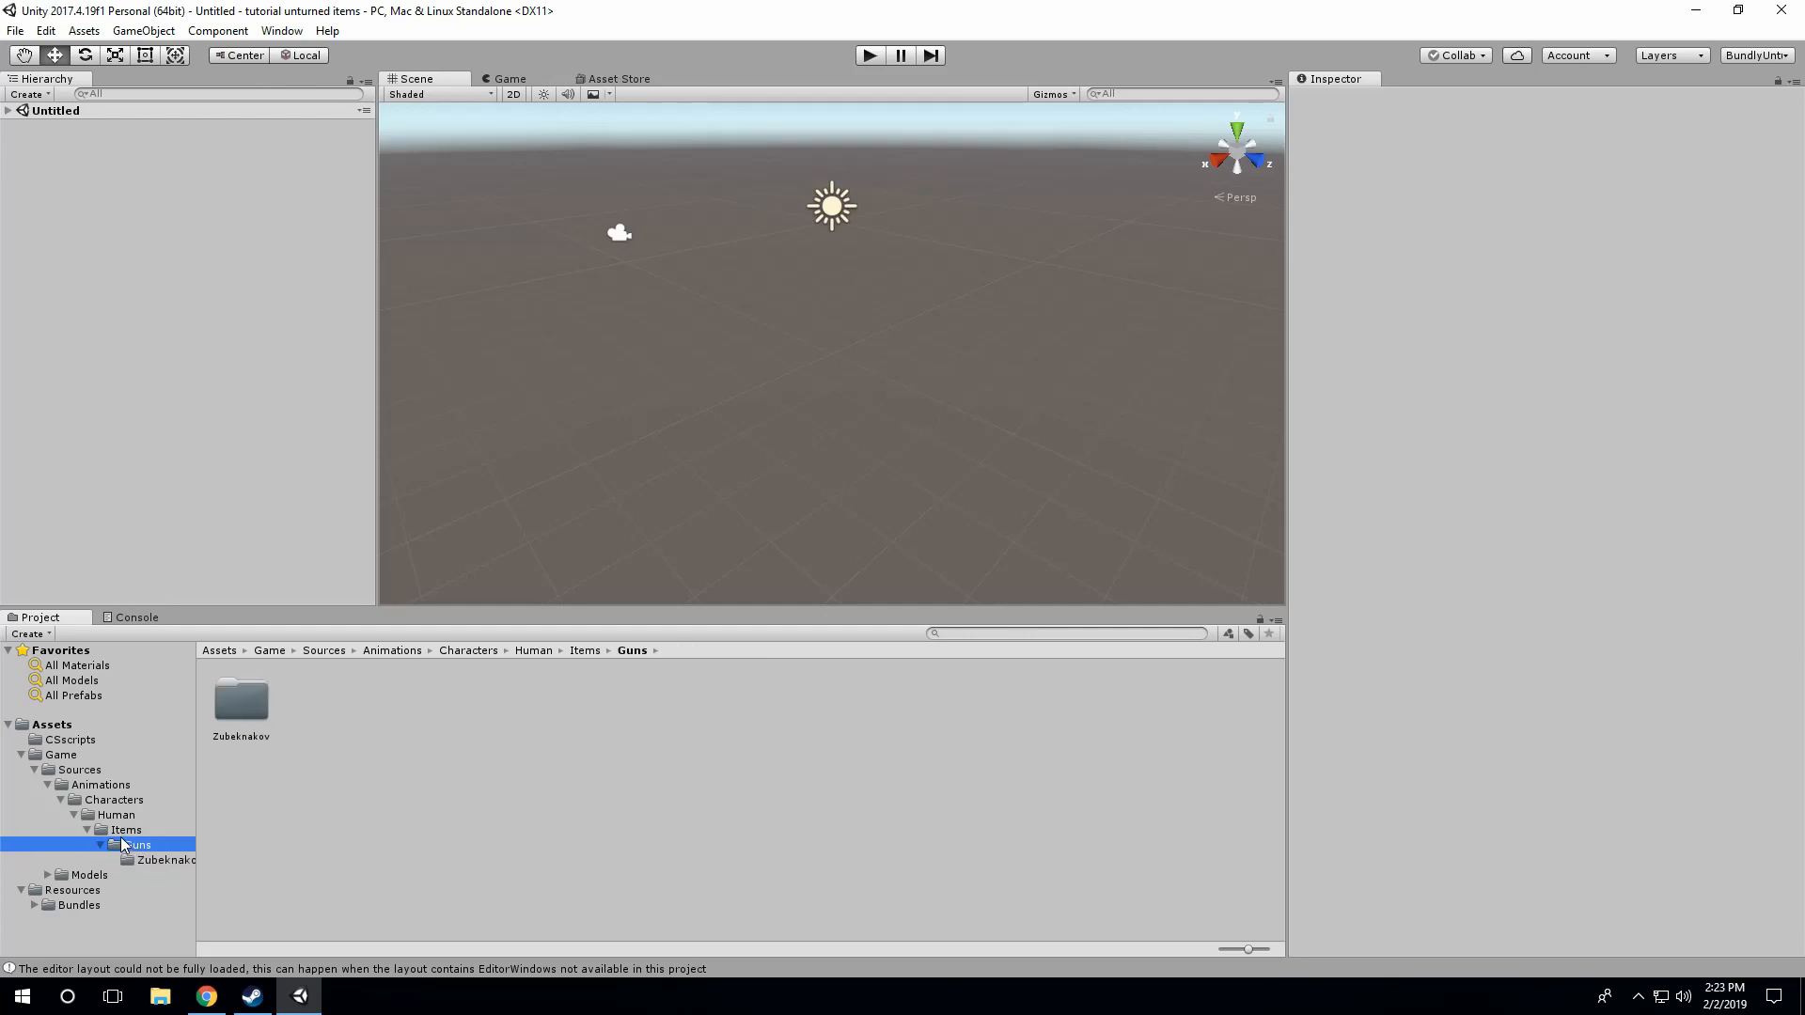
# Step: Open the Zubeknakov folder under Game/Sources/Models/Items/Guns
pyautogui.click(21, 754)
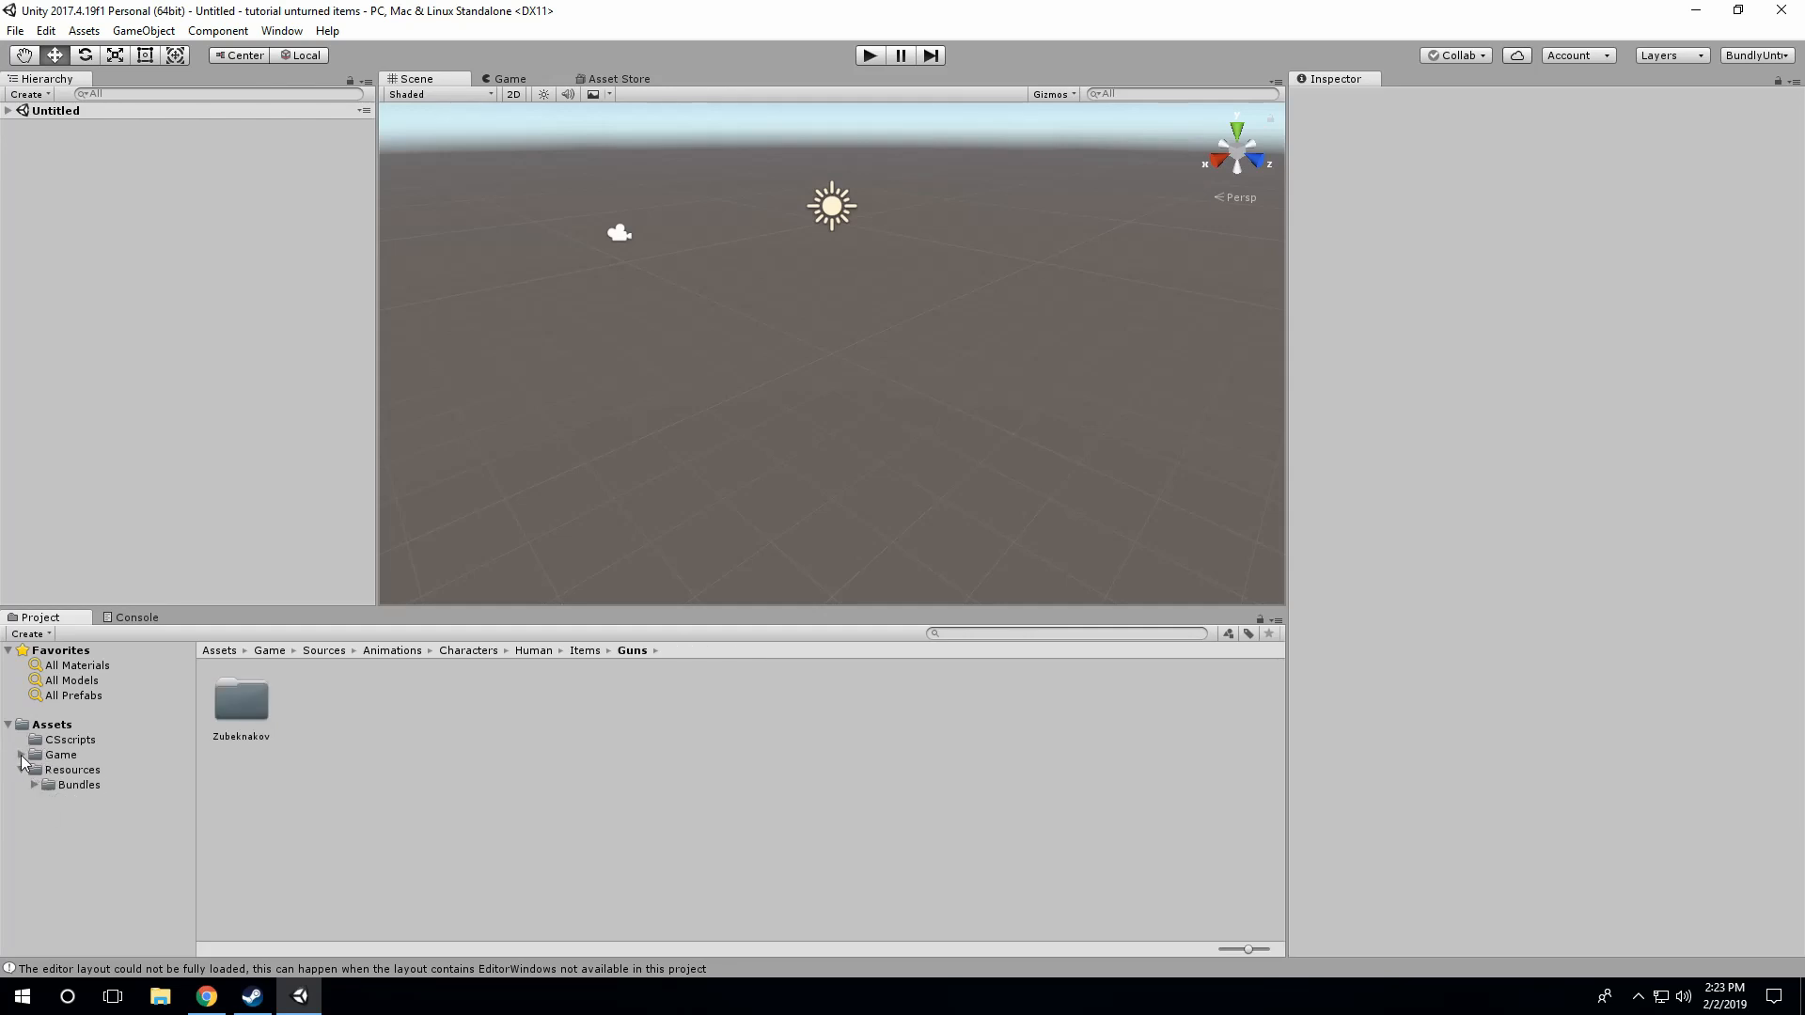
pyautogui.click(21, 755)
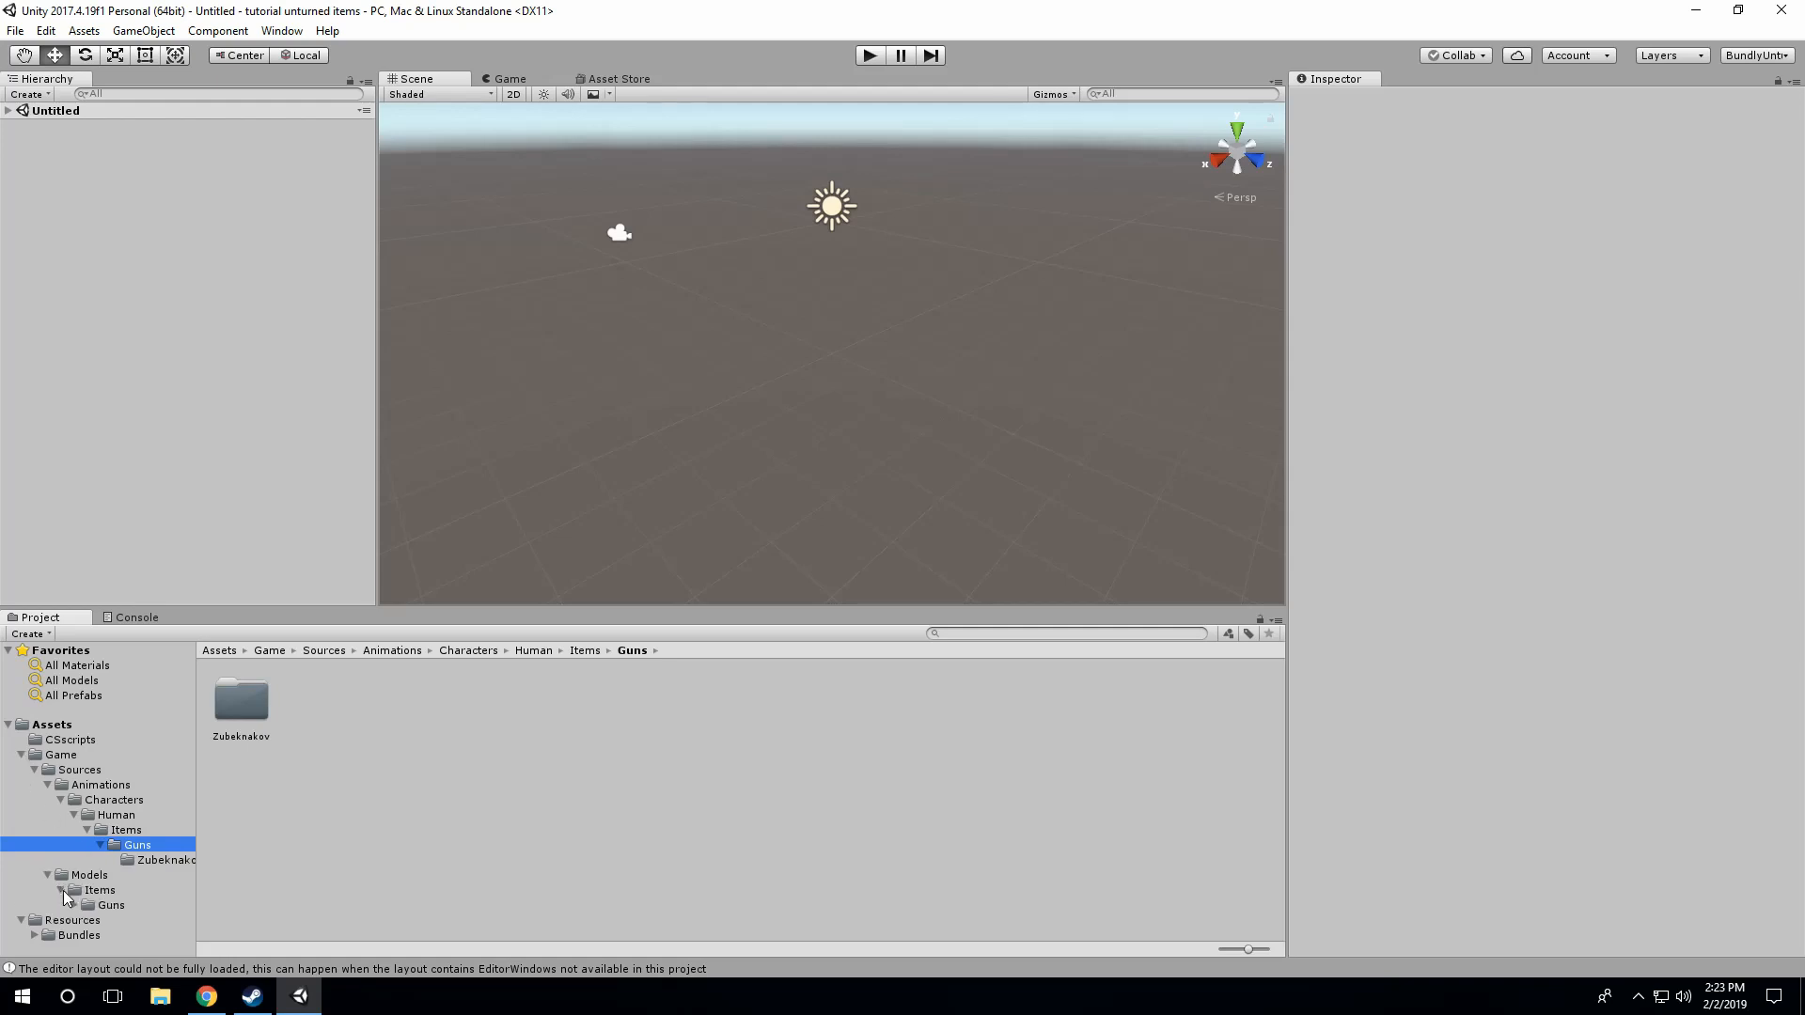
pyautogui.click(73, 905)
pyautogui.click(116, 918)
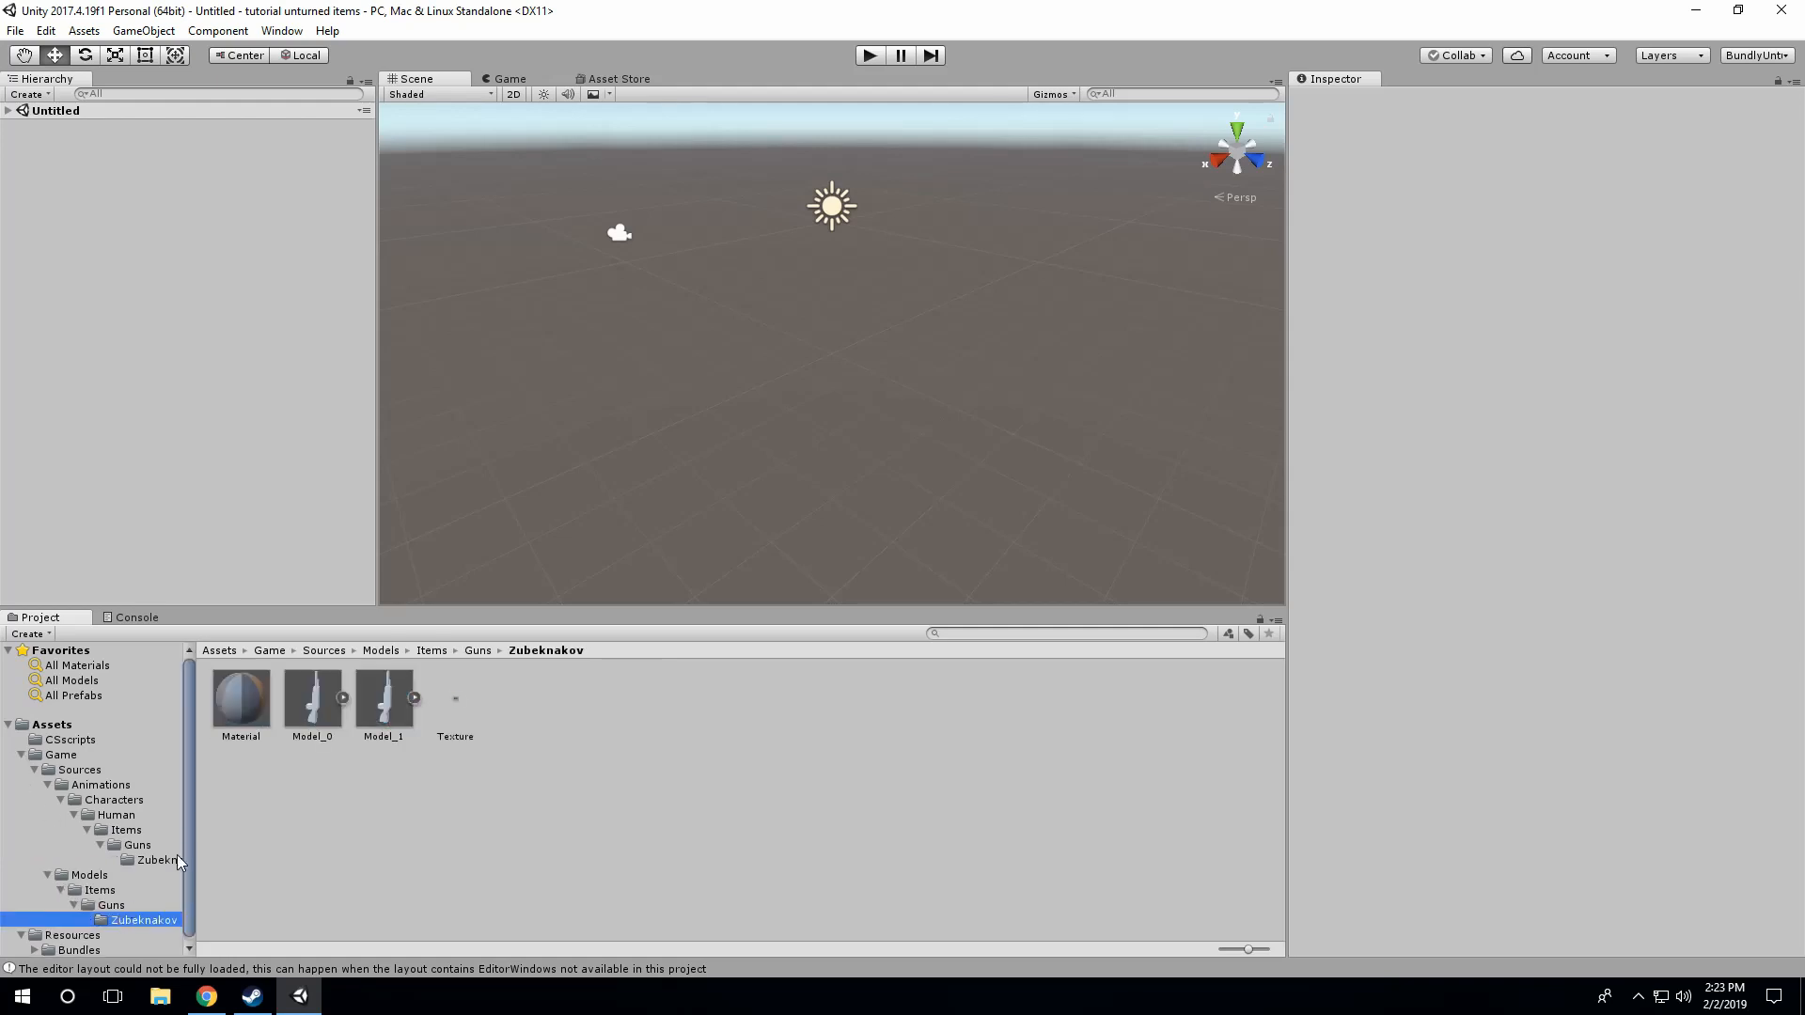
pyautogui.click(299, 808)
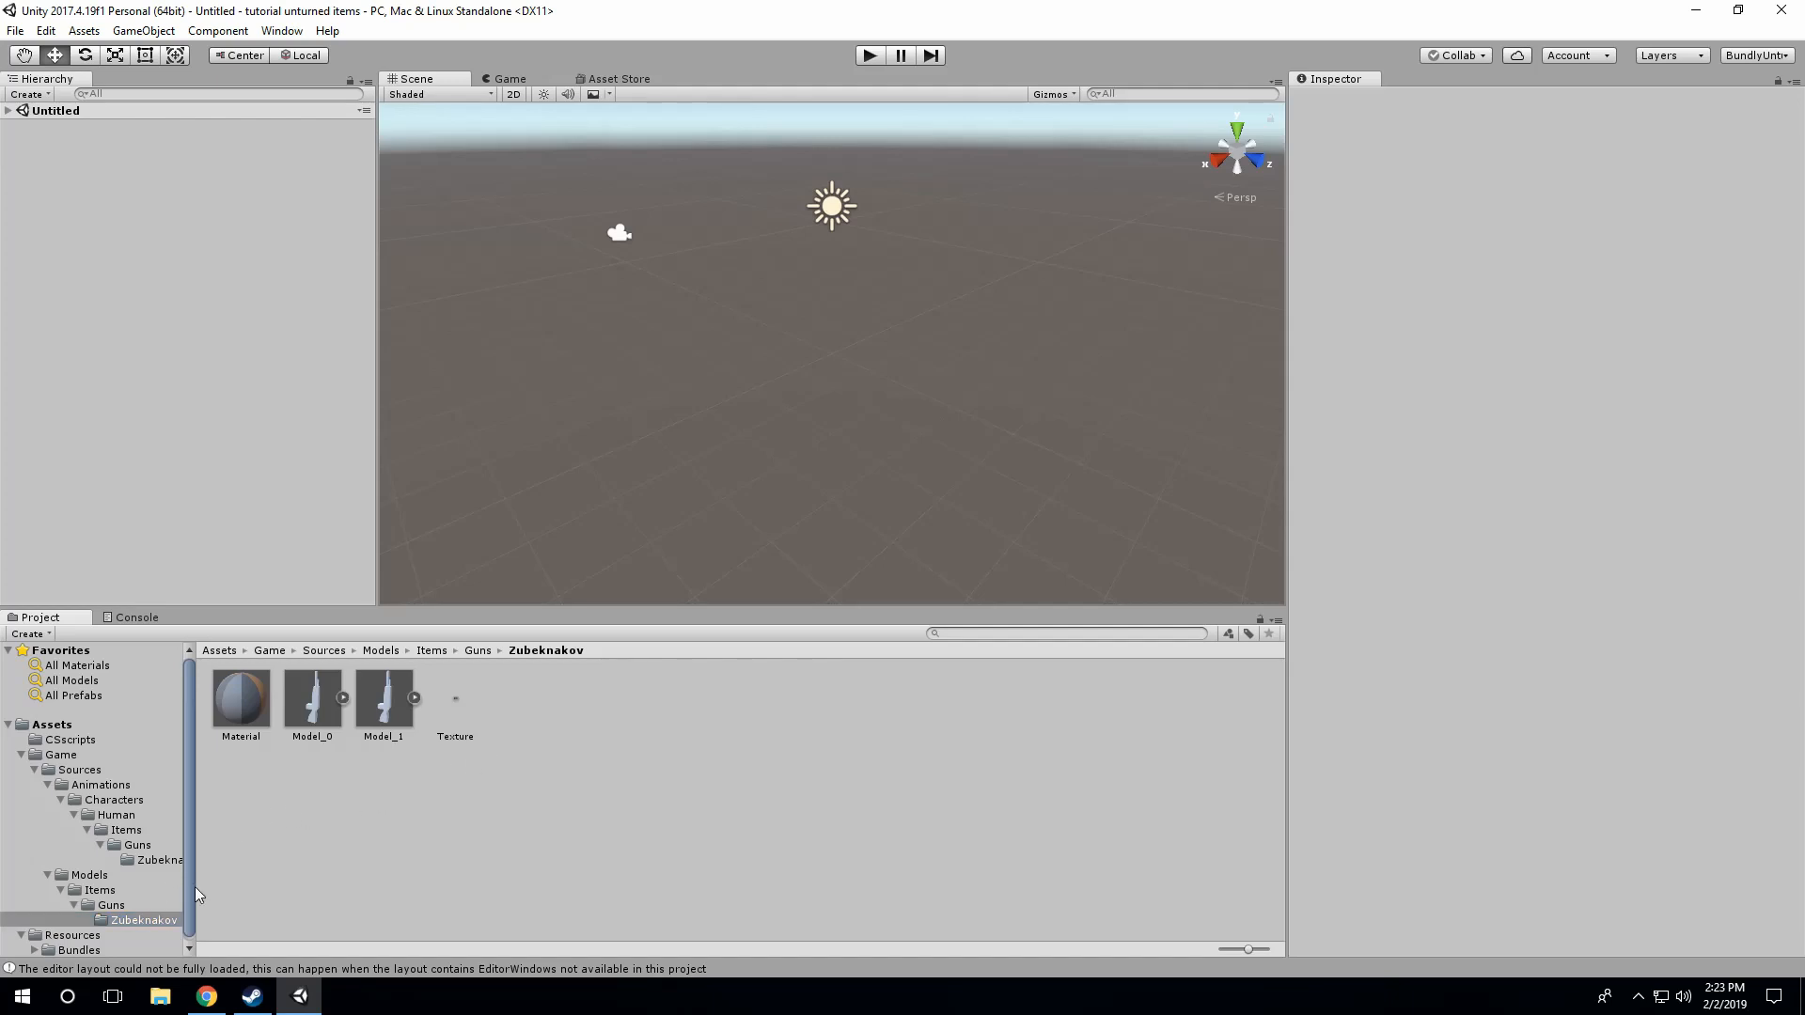
pyautogui.scroll(-1, 65, 810)
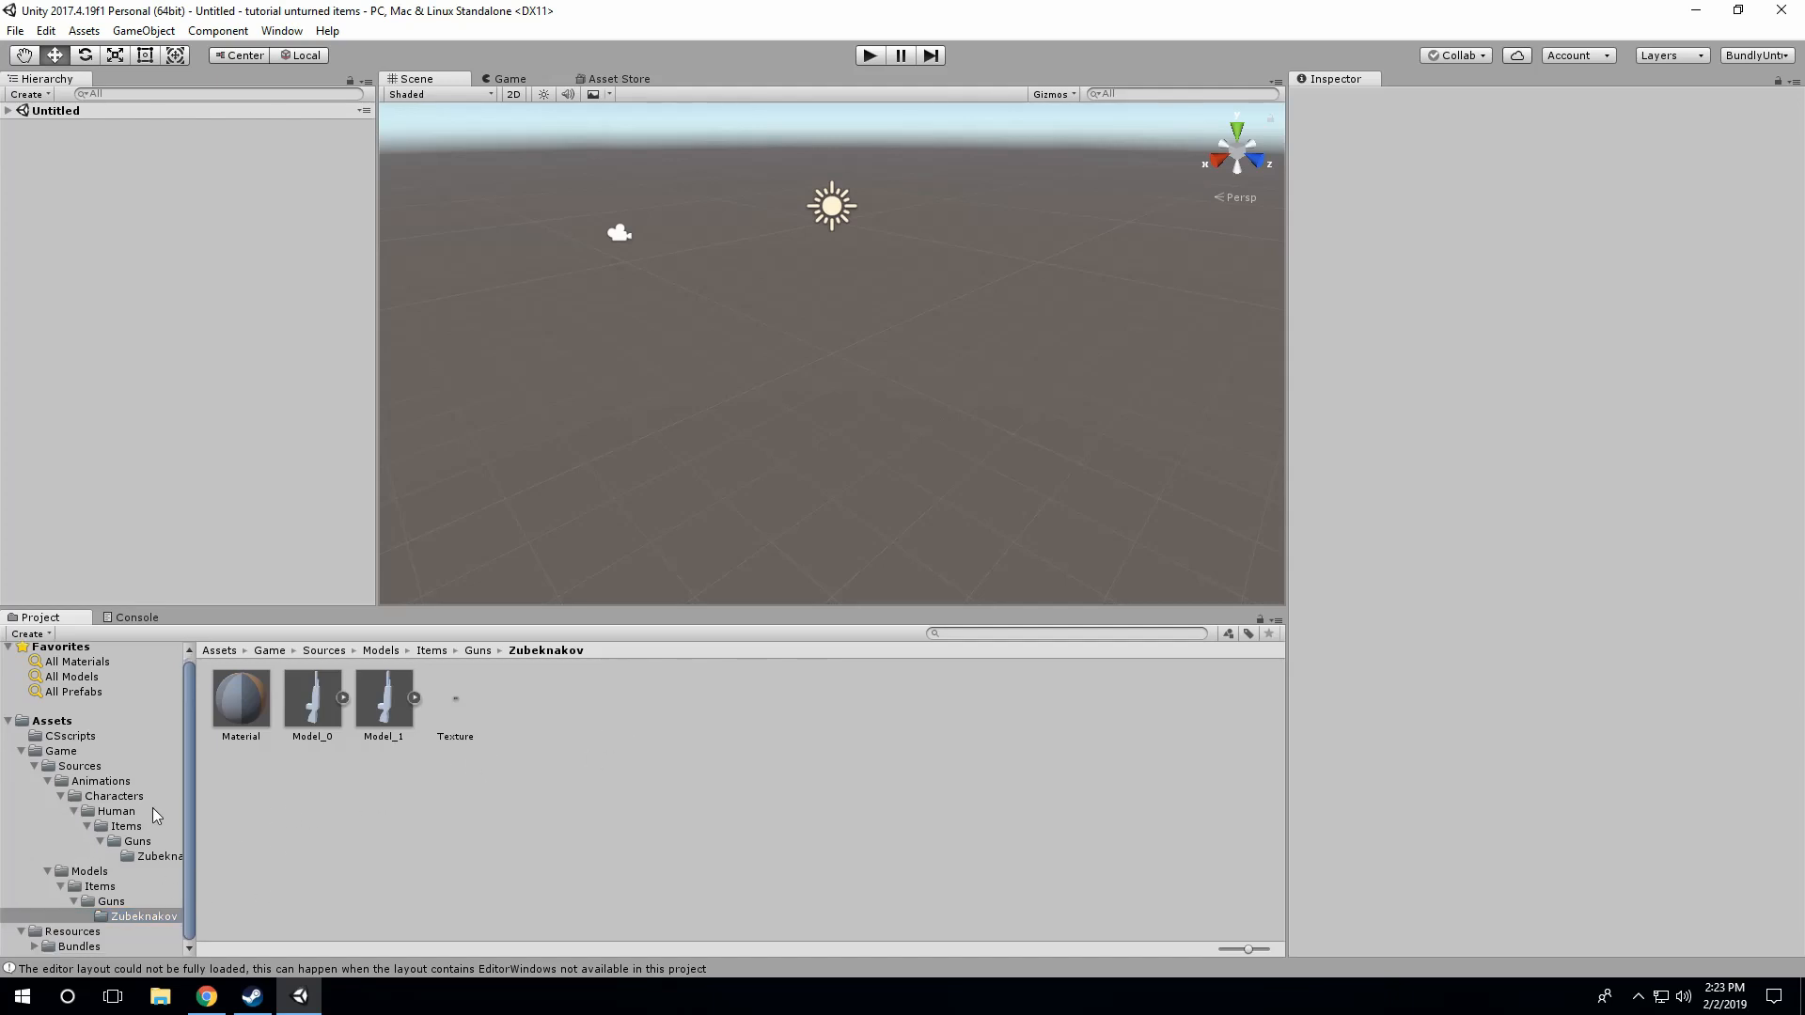
pyautogui.scroll(1, 153, 810)
pyautogui.scroll(-1, 93, 856)
# Step: Switch to File Explorer, look up the Guns package in Unturned's Sources/Skins folder and close the window
pyautogui.click(167, 987)
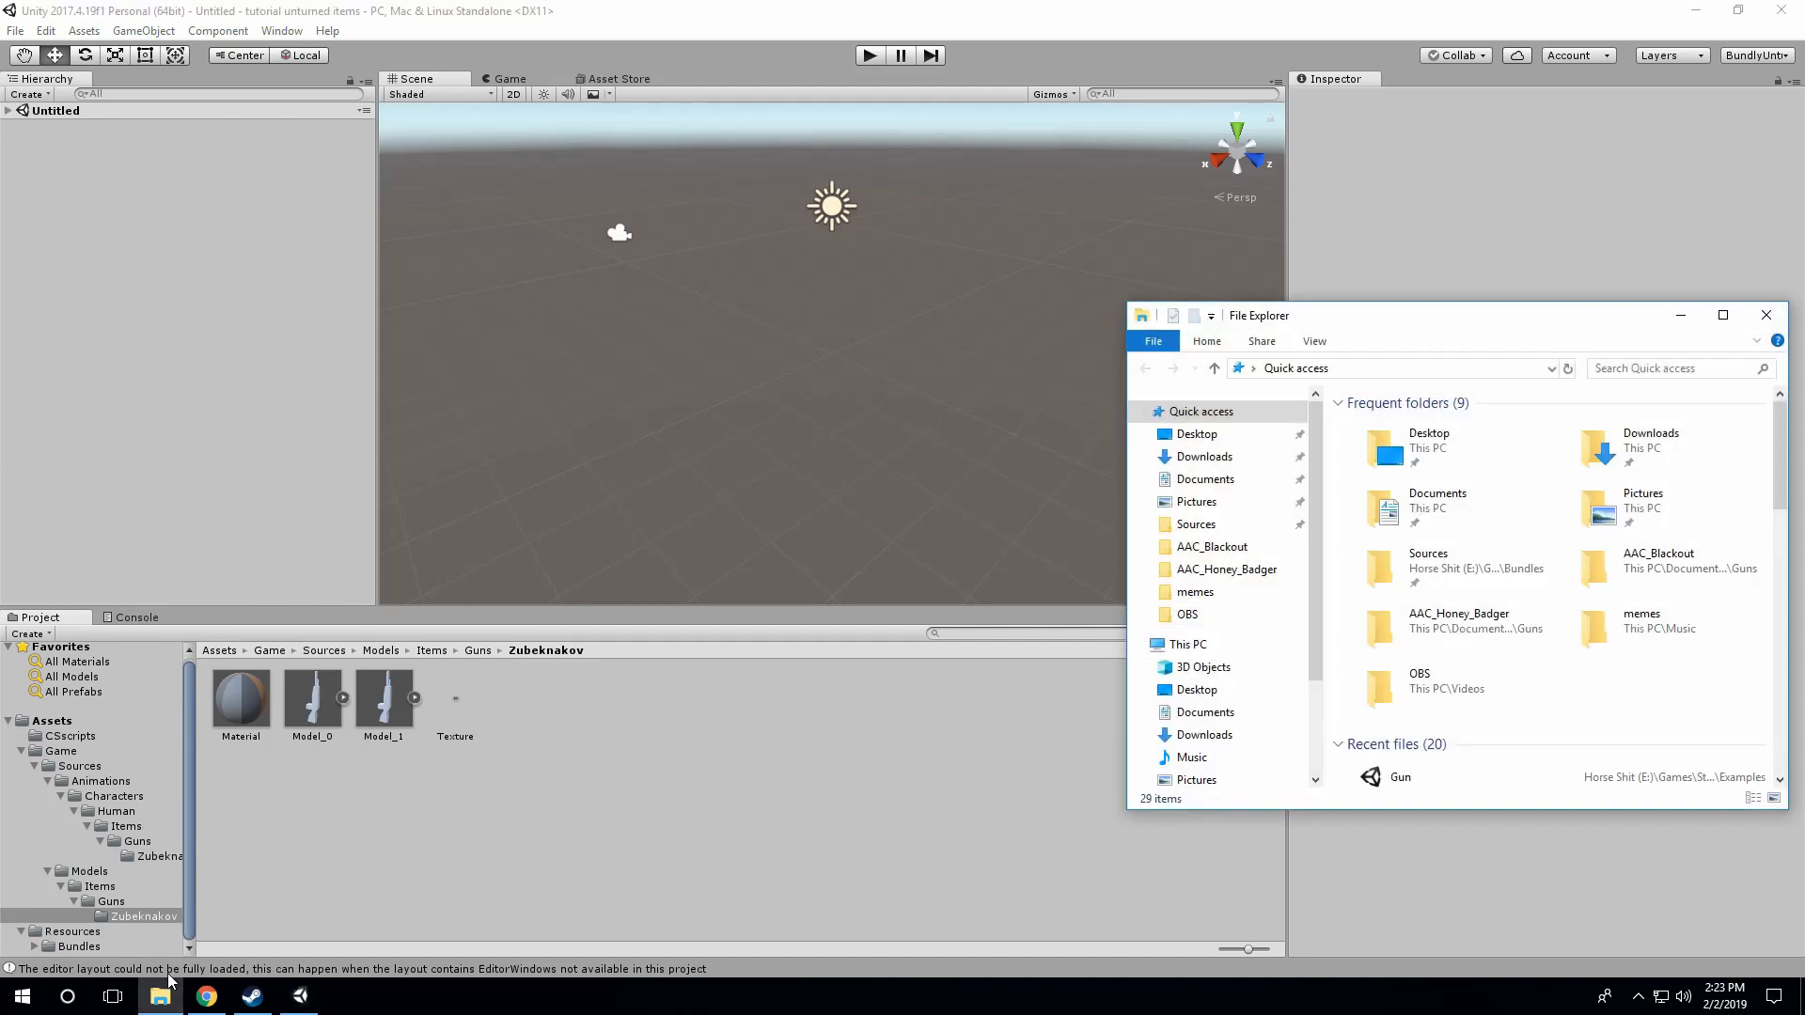
pyautogui.click(1260, 526)
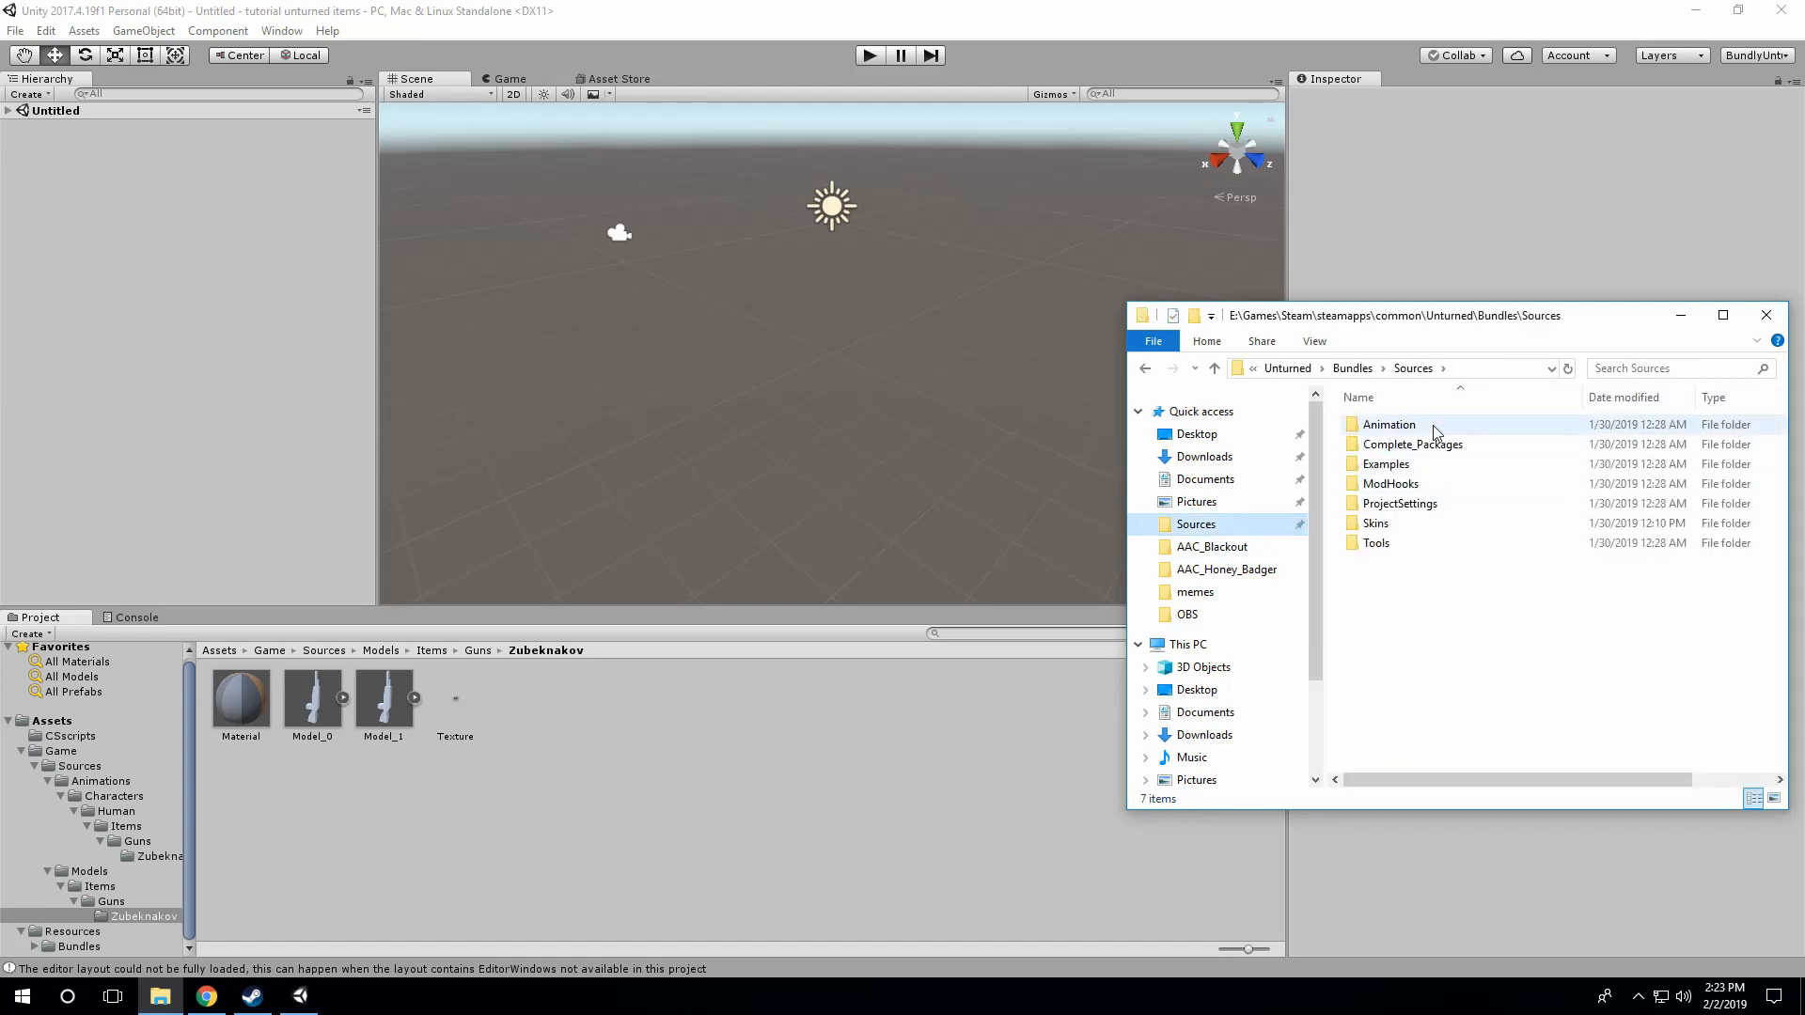
pyautogui.doubleClick(1411, 524)
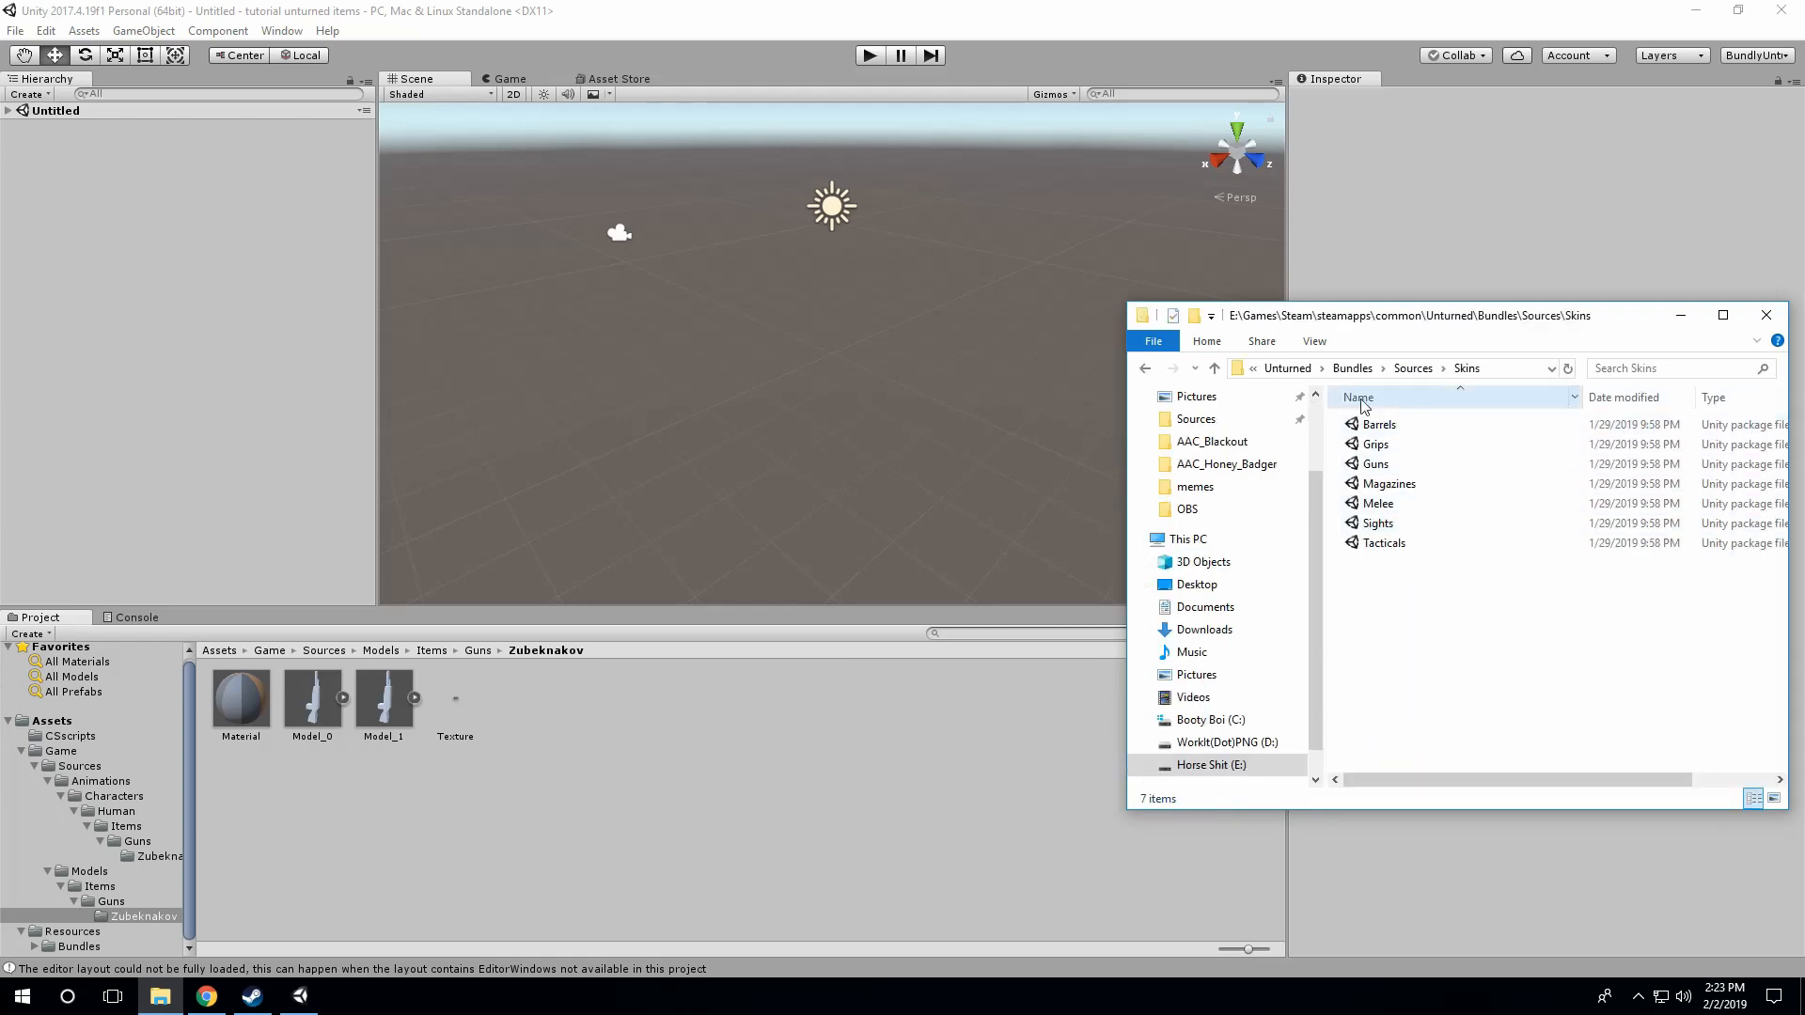
pyautogui.click(1401, 464)
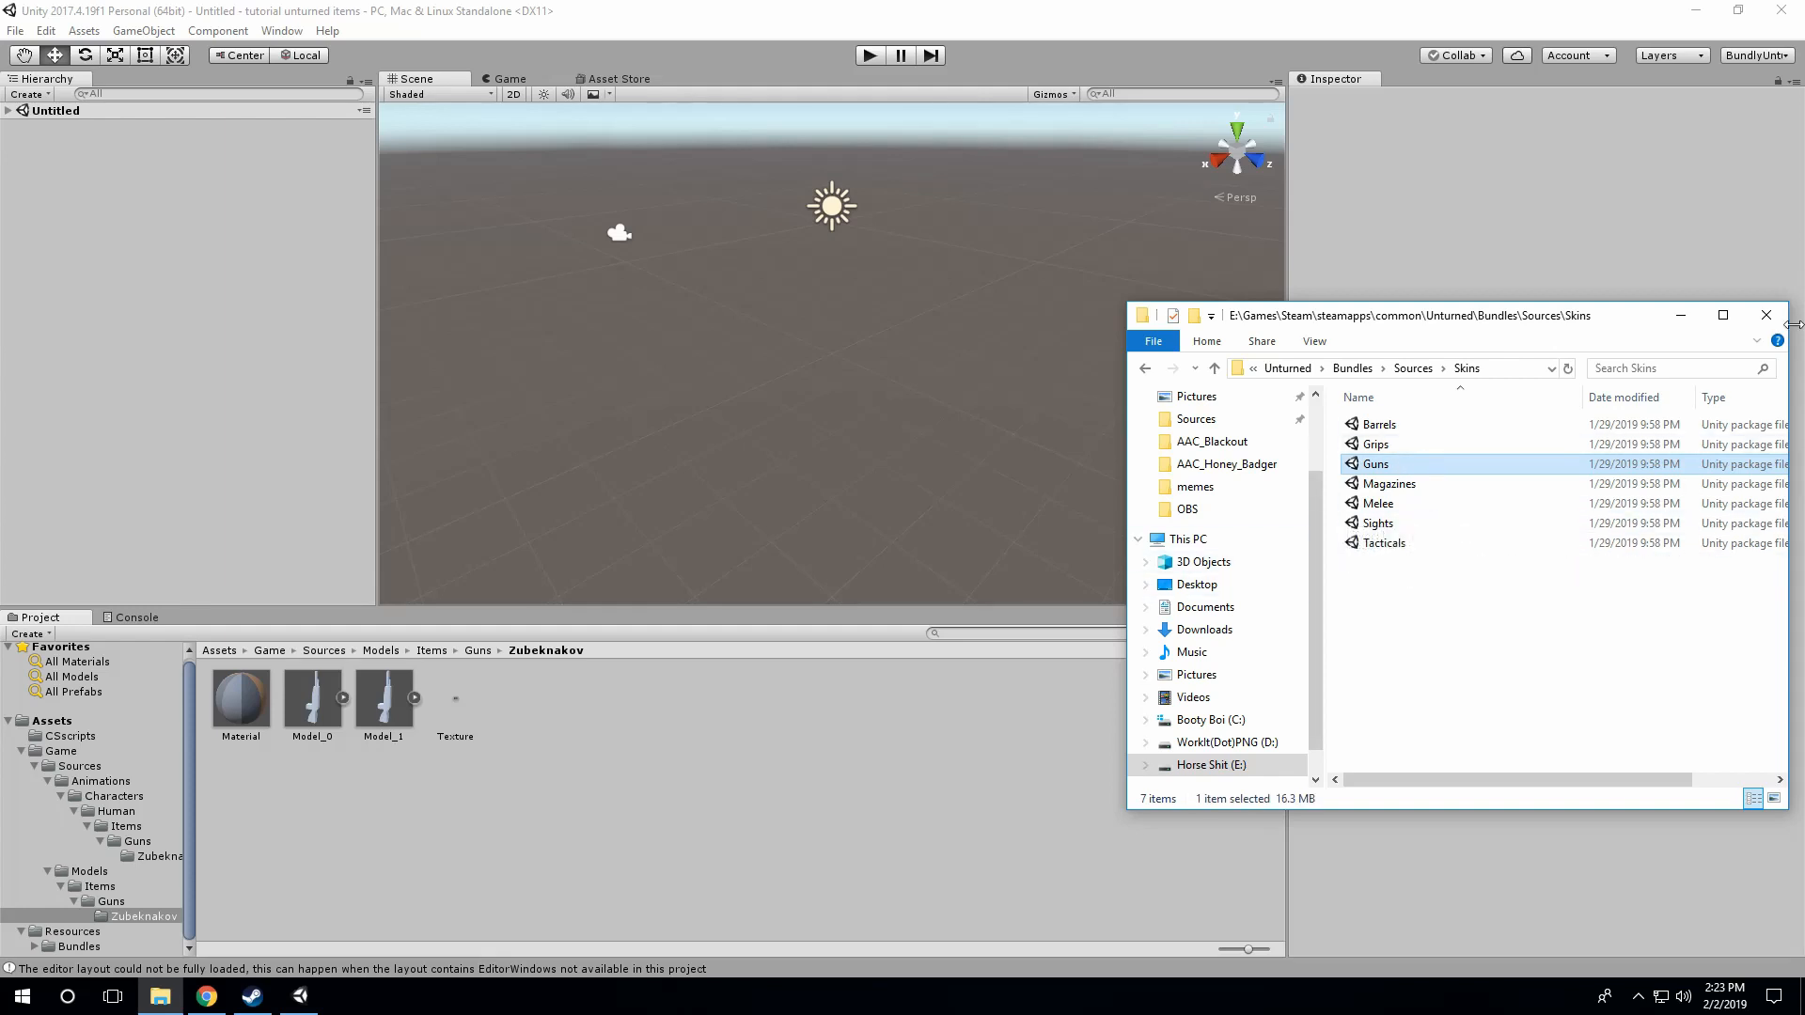
pyautogui.click(1767, 314)
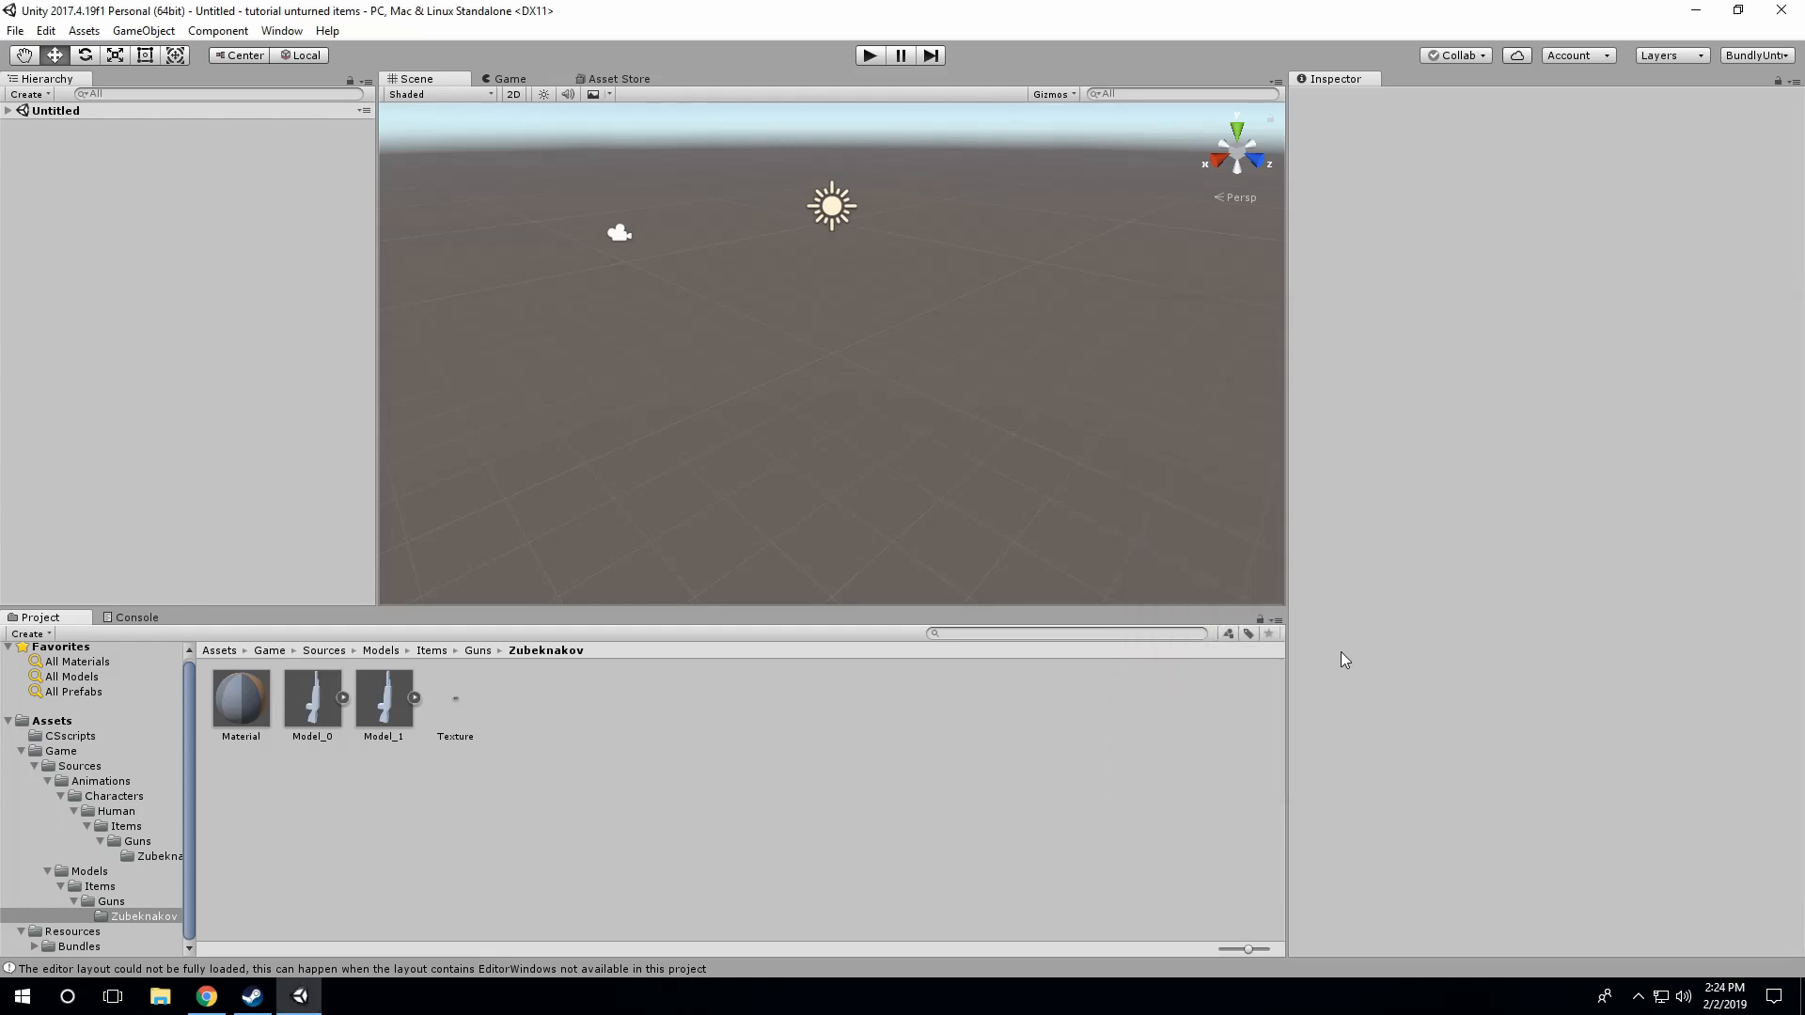
# Step: Inspect the import settings of Zubeknakov's Model_0, Model_1 and Texture assets
pyautogui.click(312, 710)
pyautogui.click(372, 735)
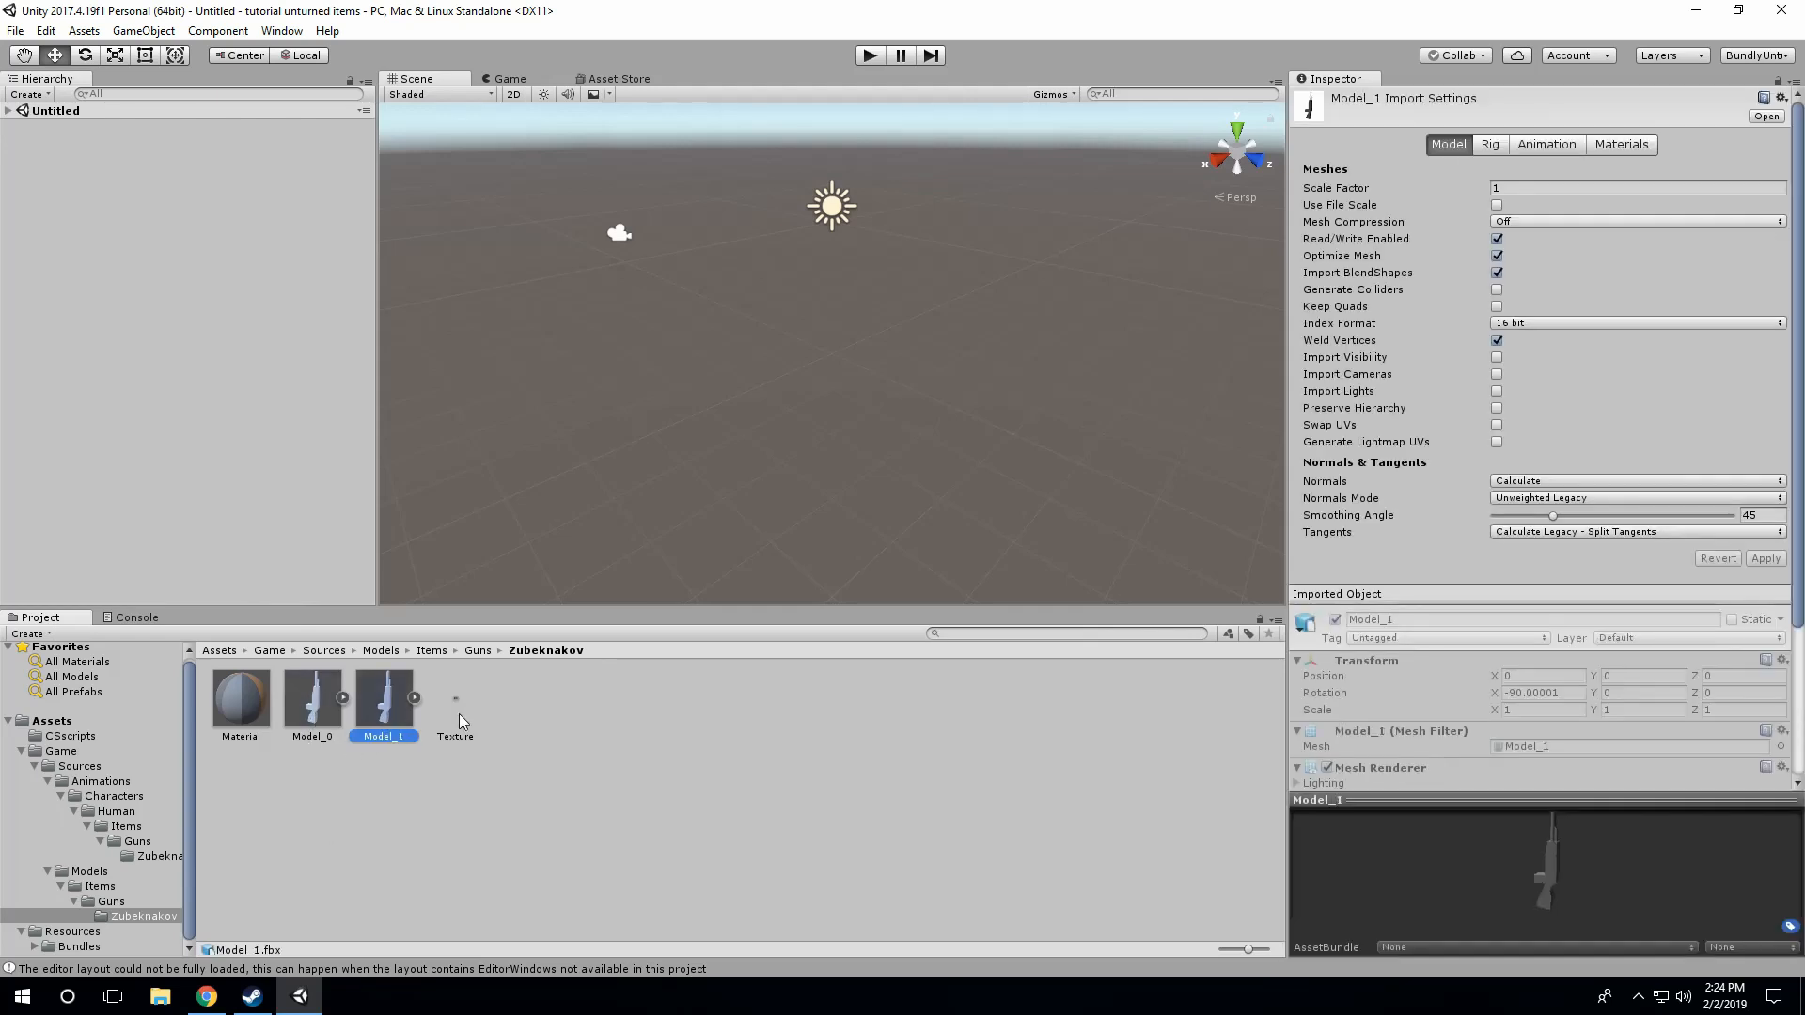
pyautogui.click(456, 714)
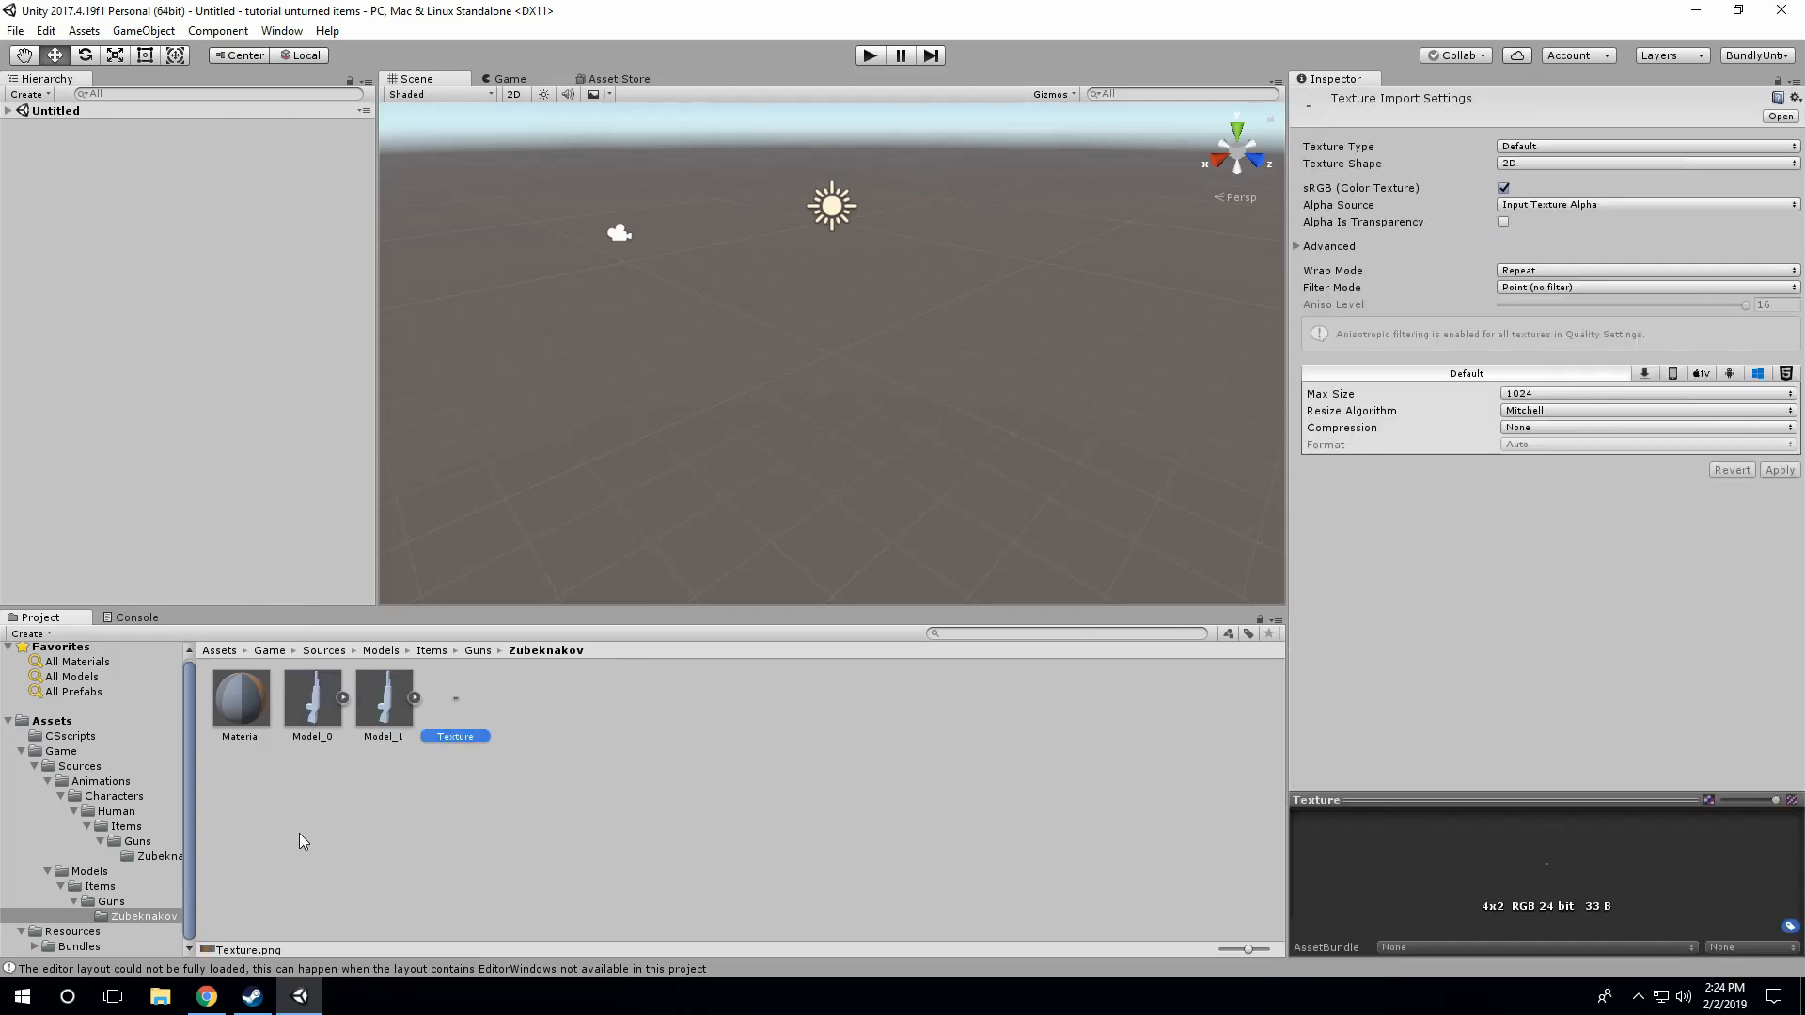
# Step: Switch to File Explorer and look up the custom gun's model and texture files in the desktop M4-A4 folder
pyautogui.click(160, 996)
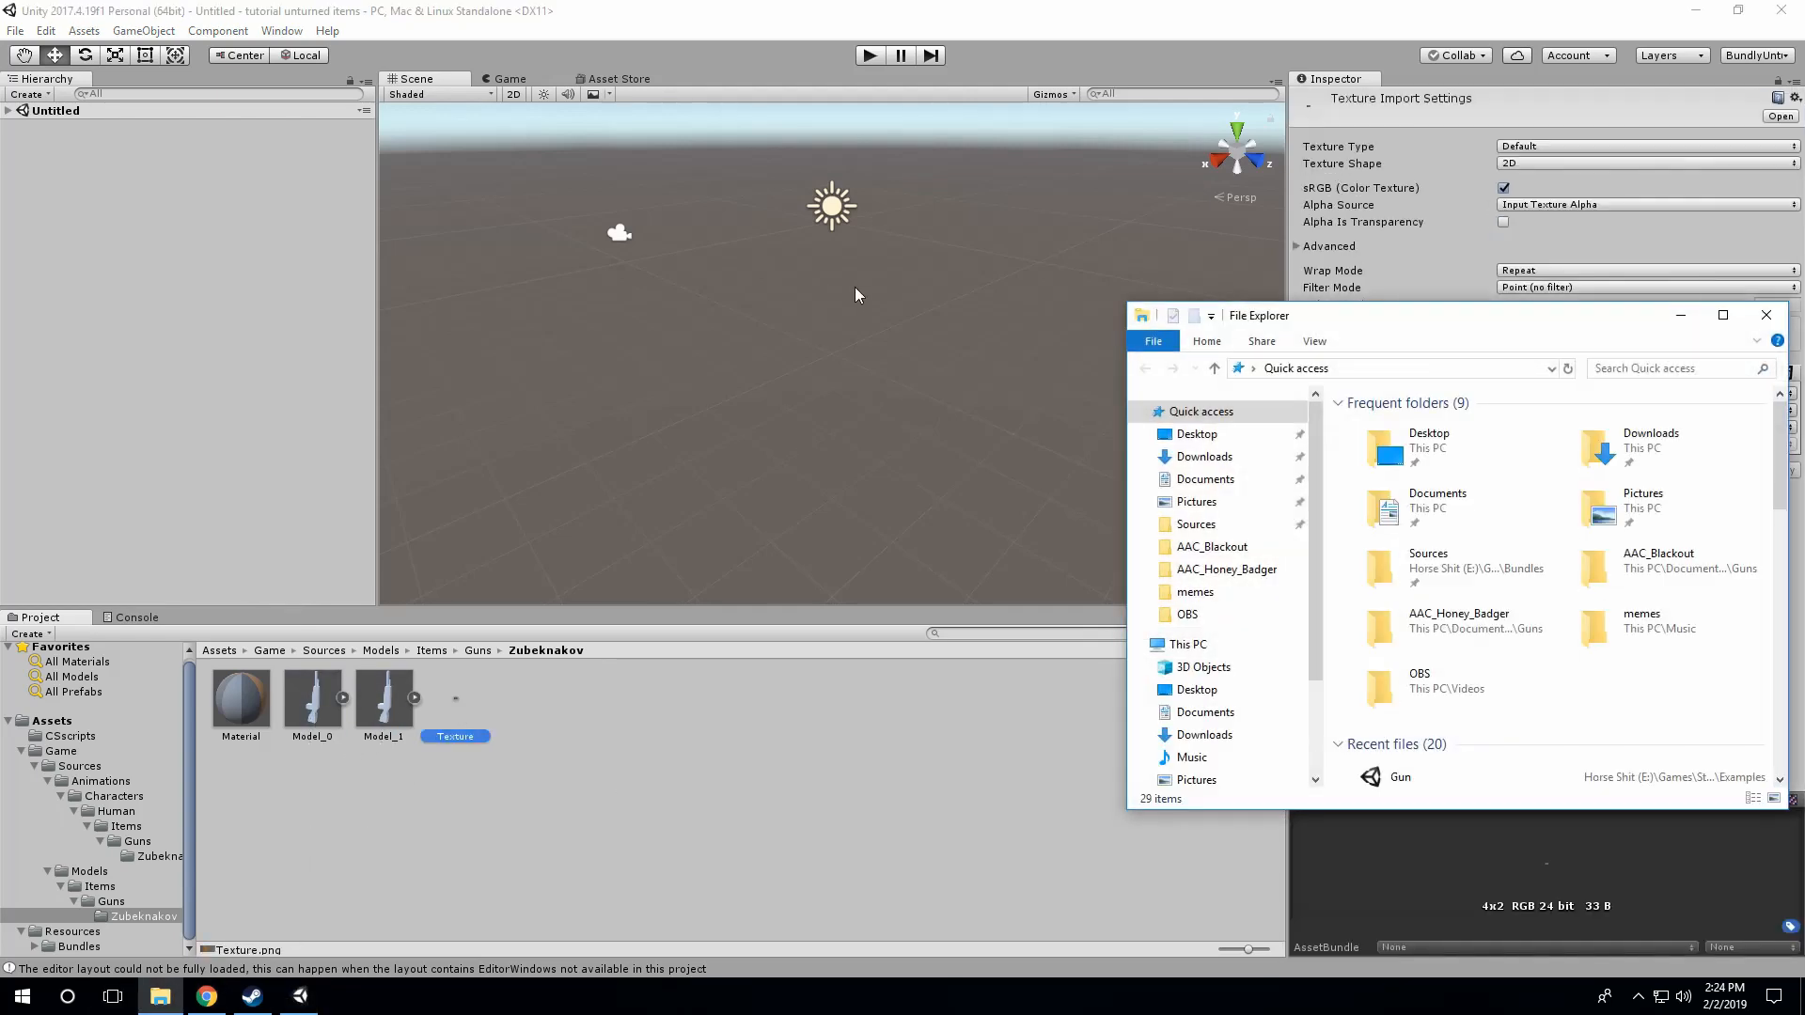
pyautogui.click(1197, 433)
pyautogui.click(1381, 428)
pyautogui.doubleClick(1382, 428)
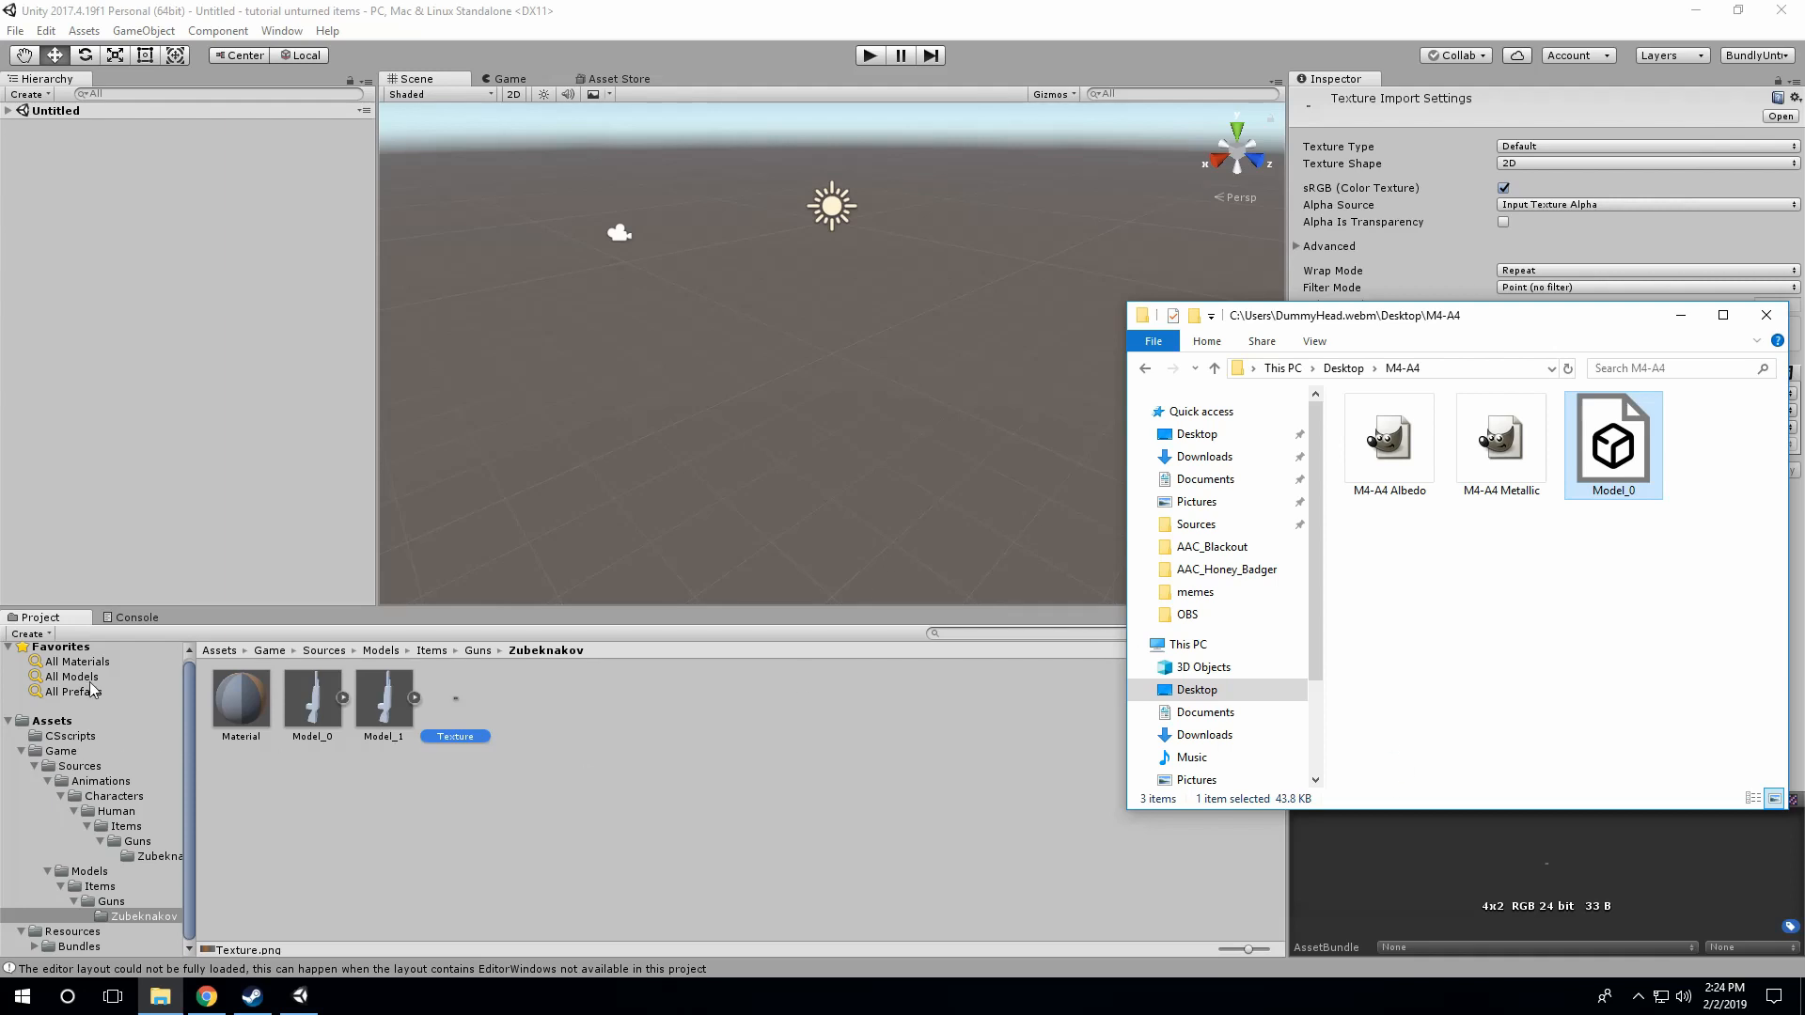
# Step: Return to the Unity project and create a folder named Exportd directly under Assets
pyautogui.click(57, 721)
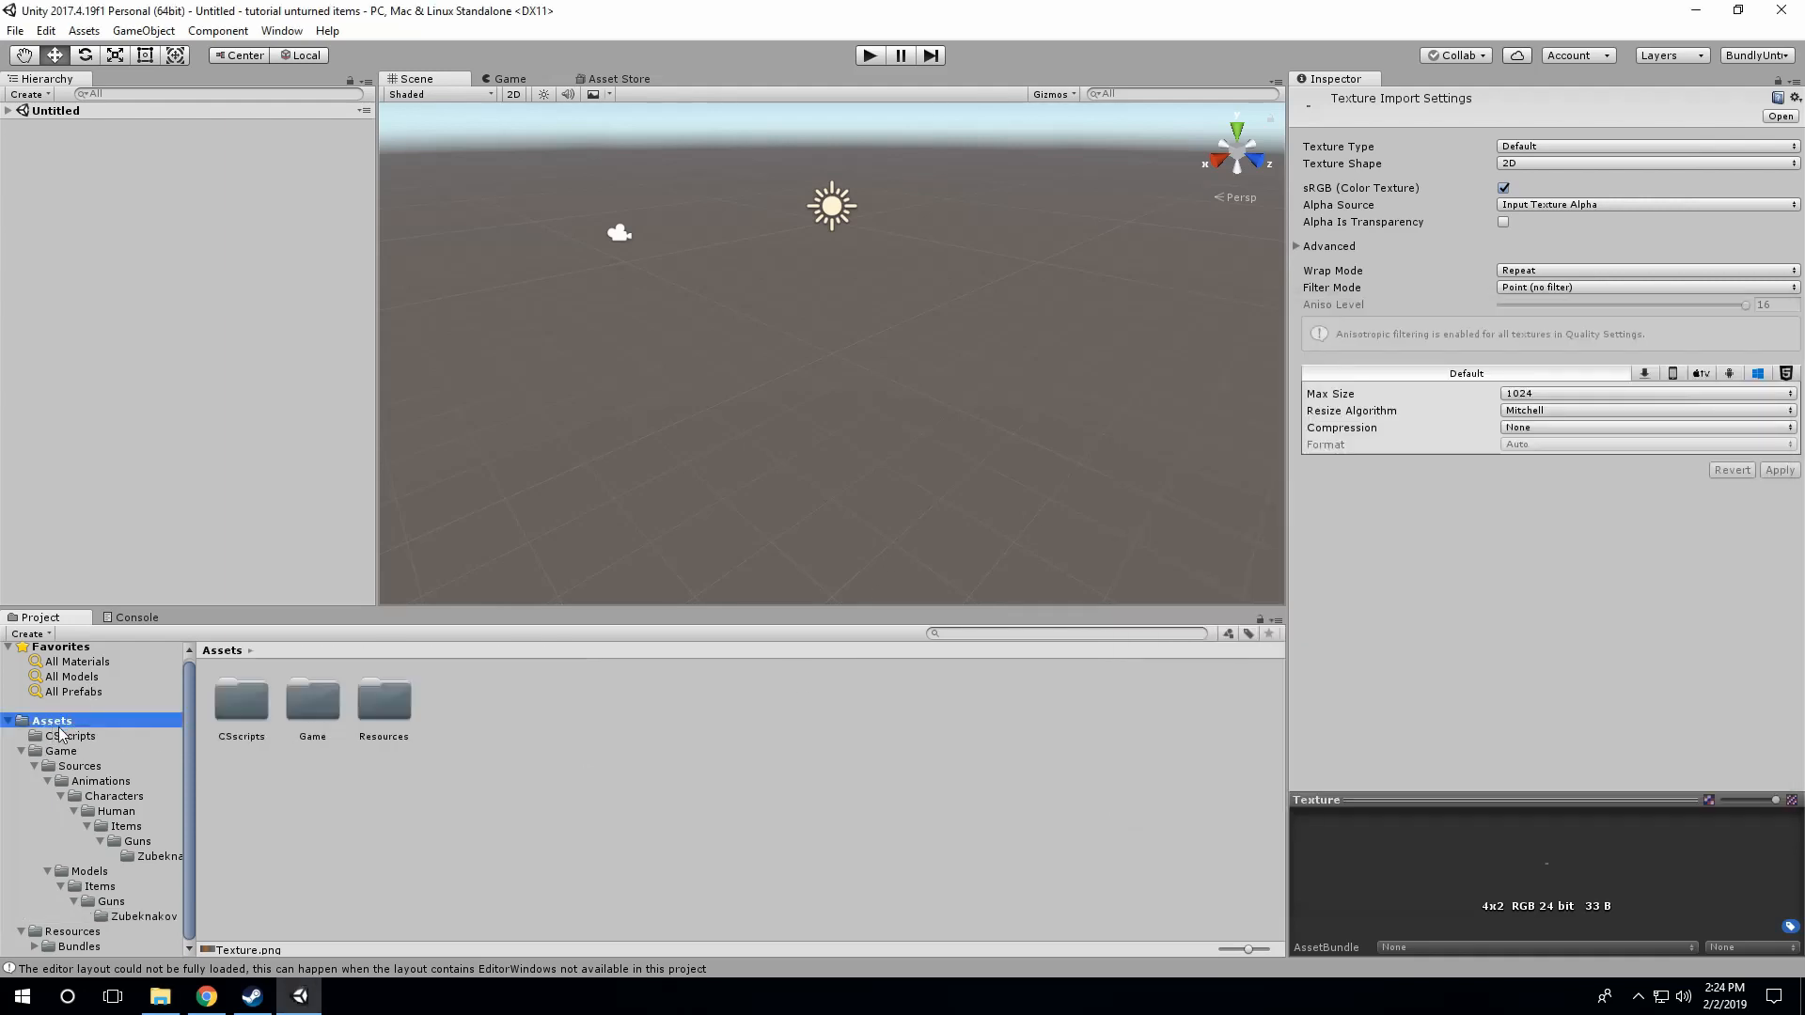
pyautogui.click(552, 752)
pyautogui.rightClick(438, 707)
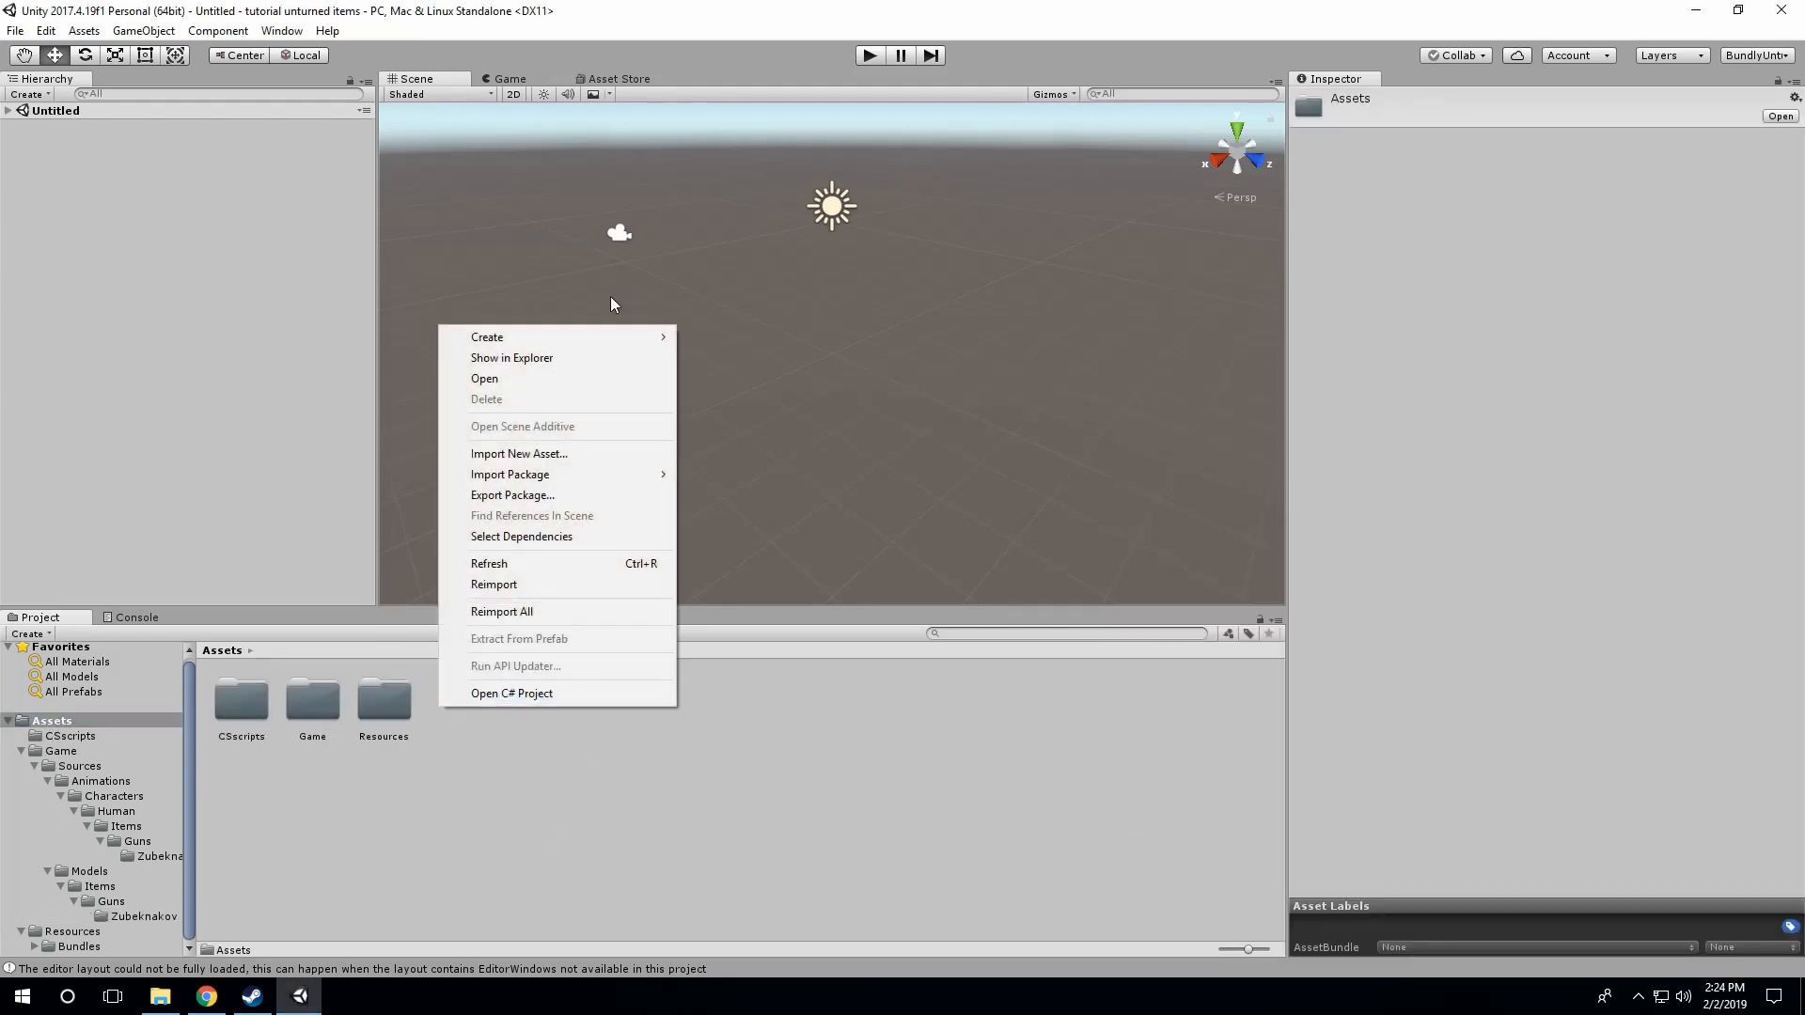
pyautogui.moveTo(579, 336)
pyautogui.click(719, 336)
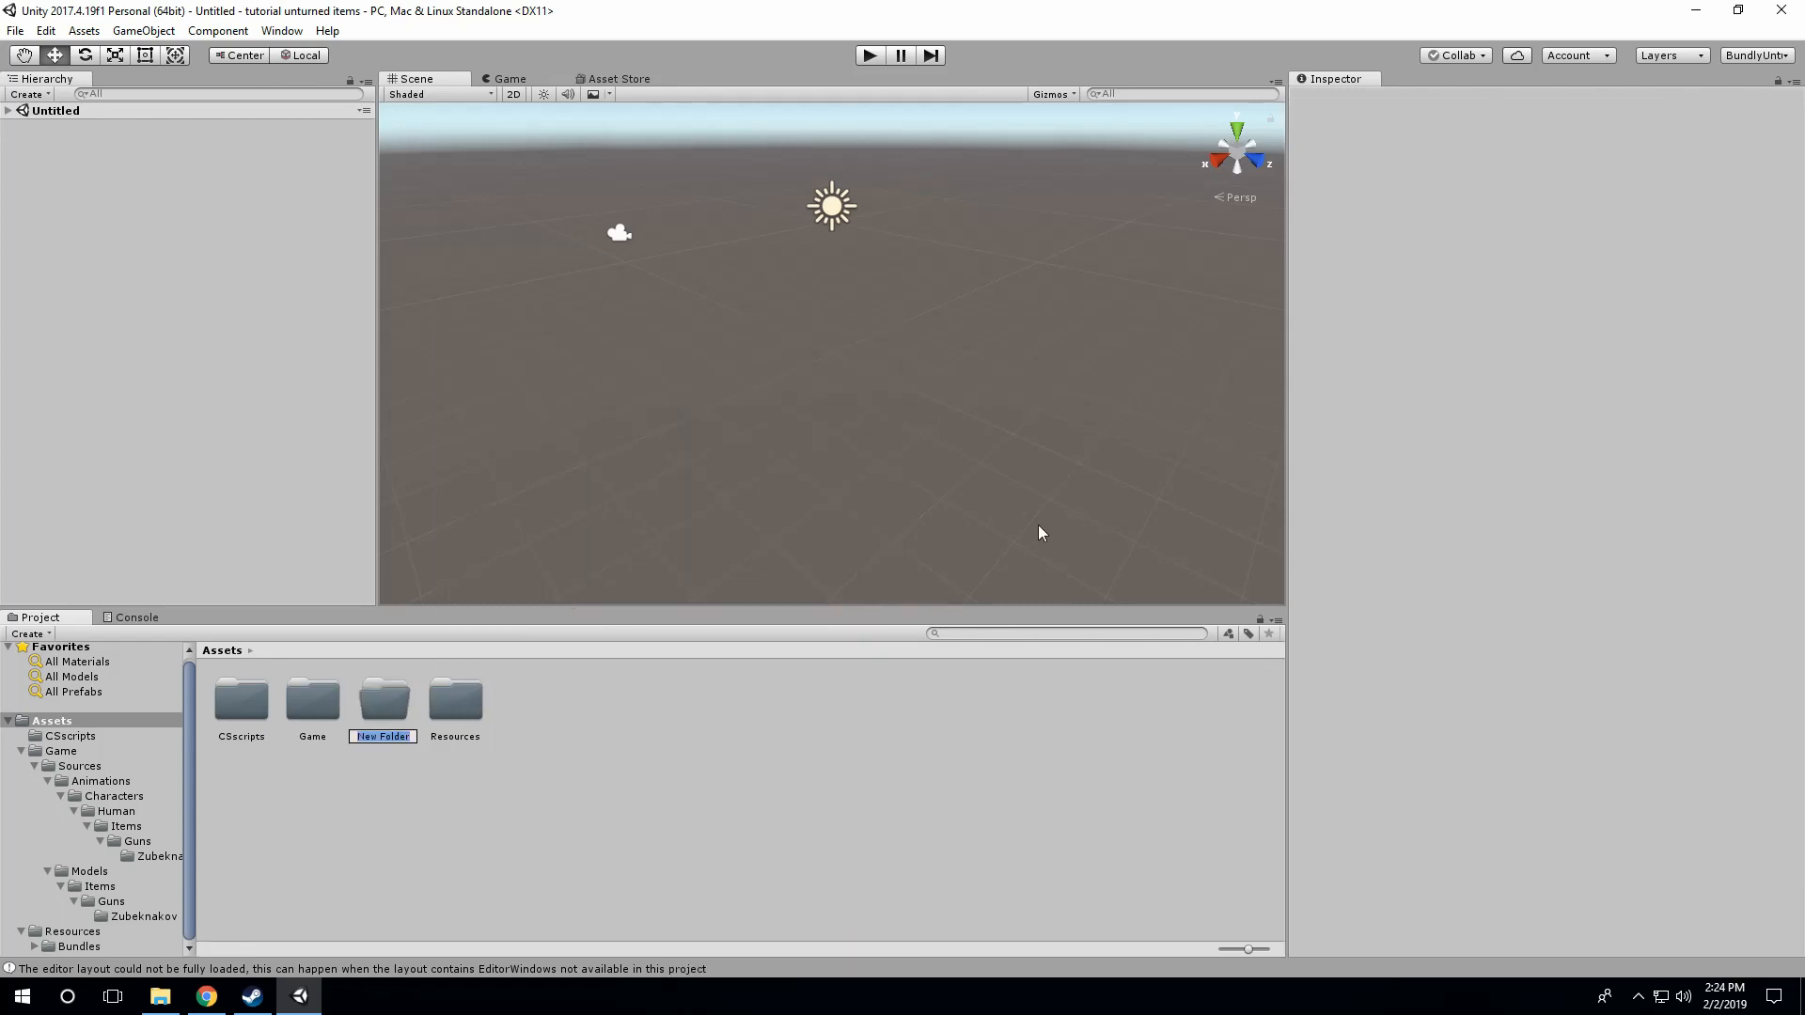
pyautogui.write('Exportd')
pyautogui.press('Return')
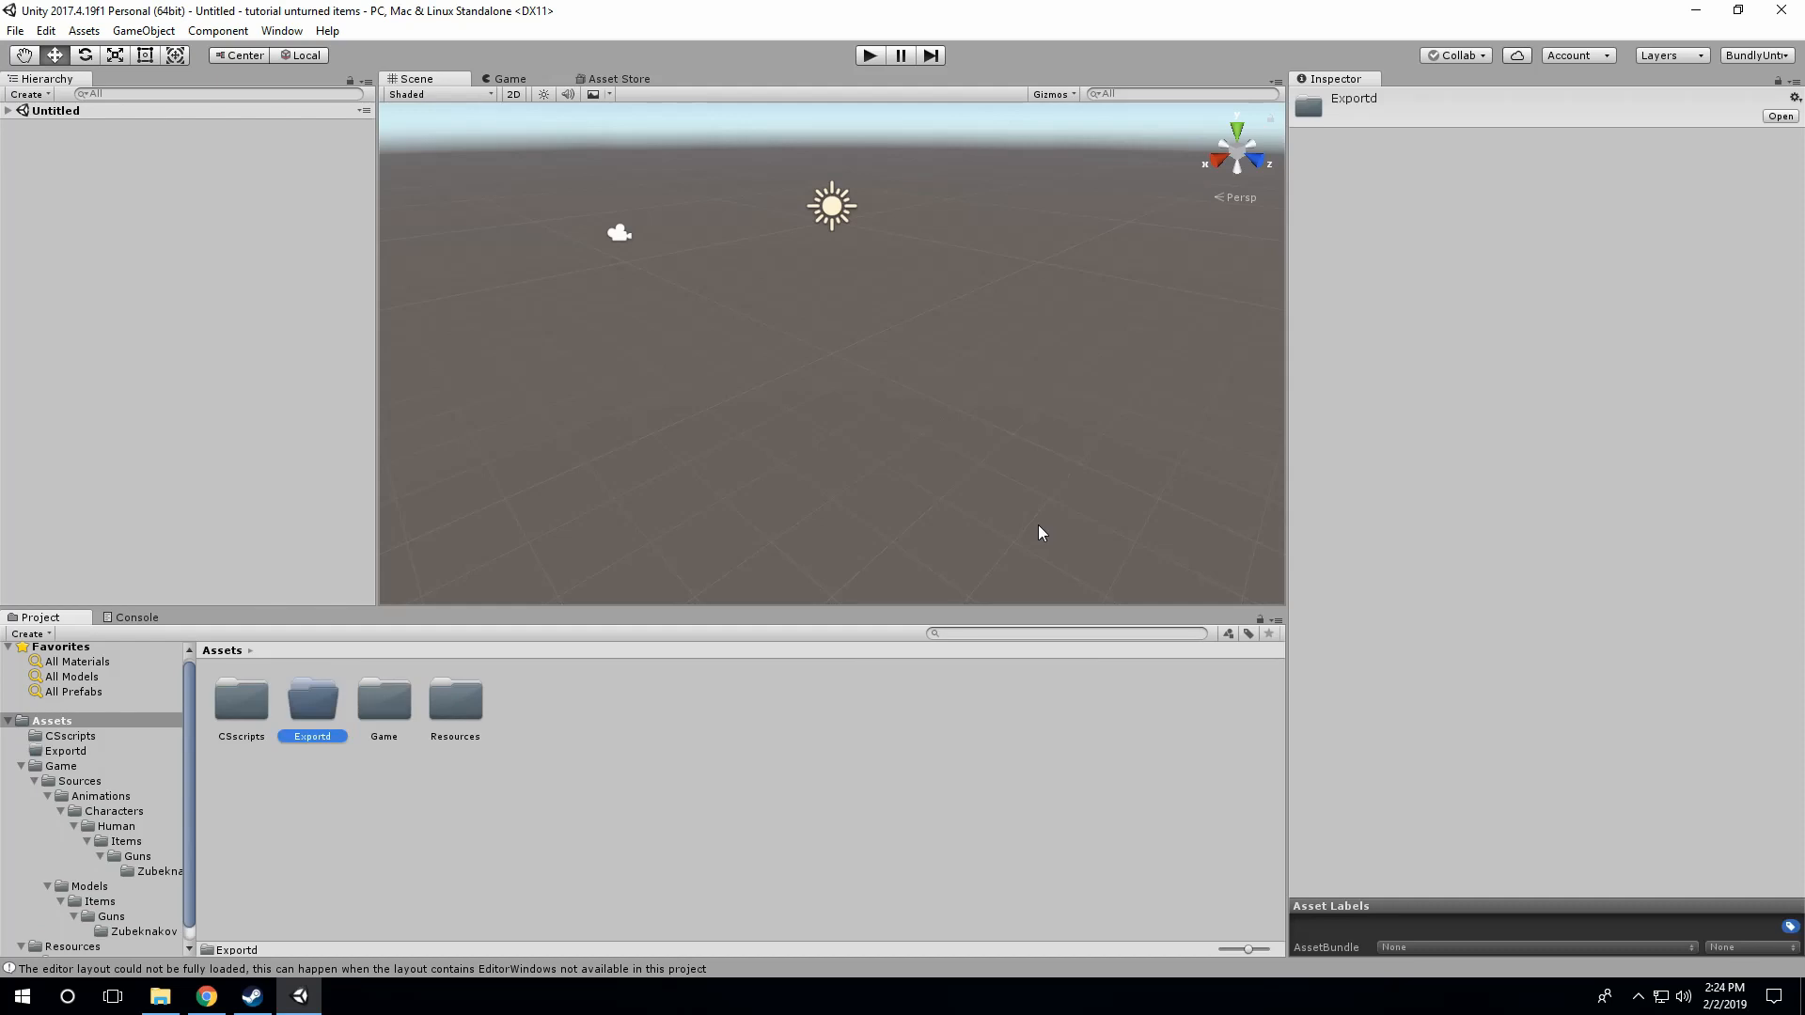
# Step: Create a subfolder named items inside the Exportd folder
pyautogui.doubleClick(322, 709)
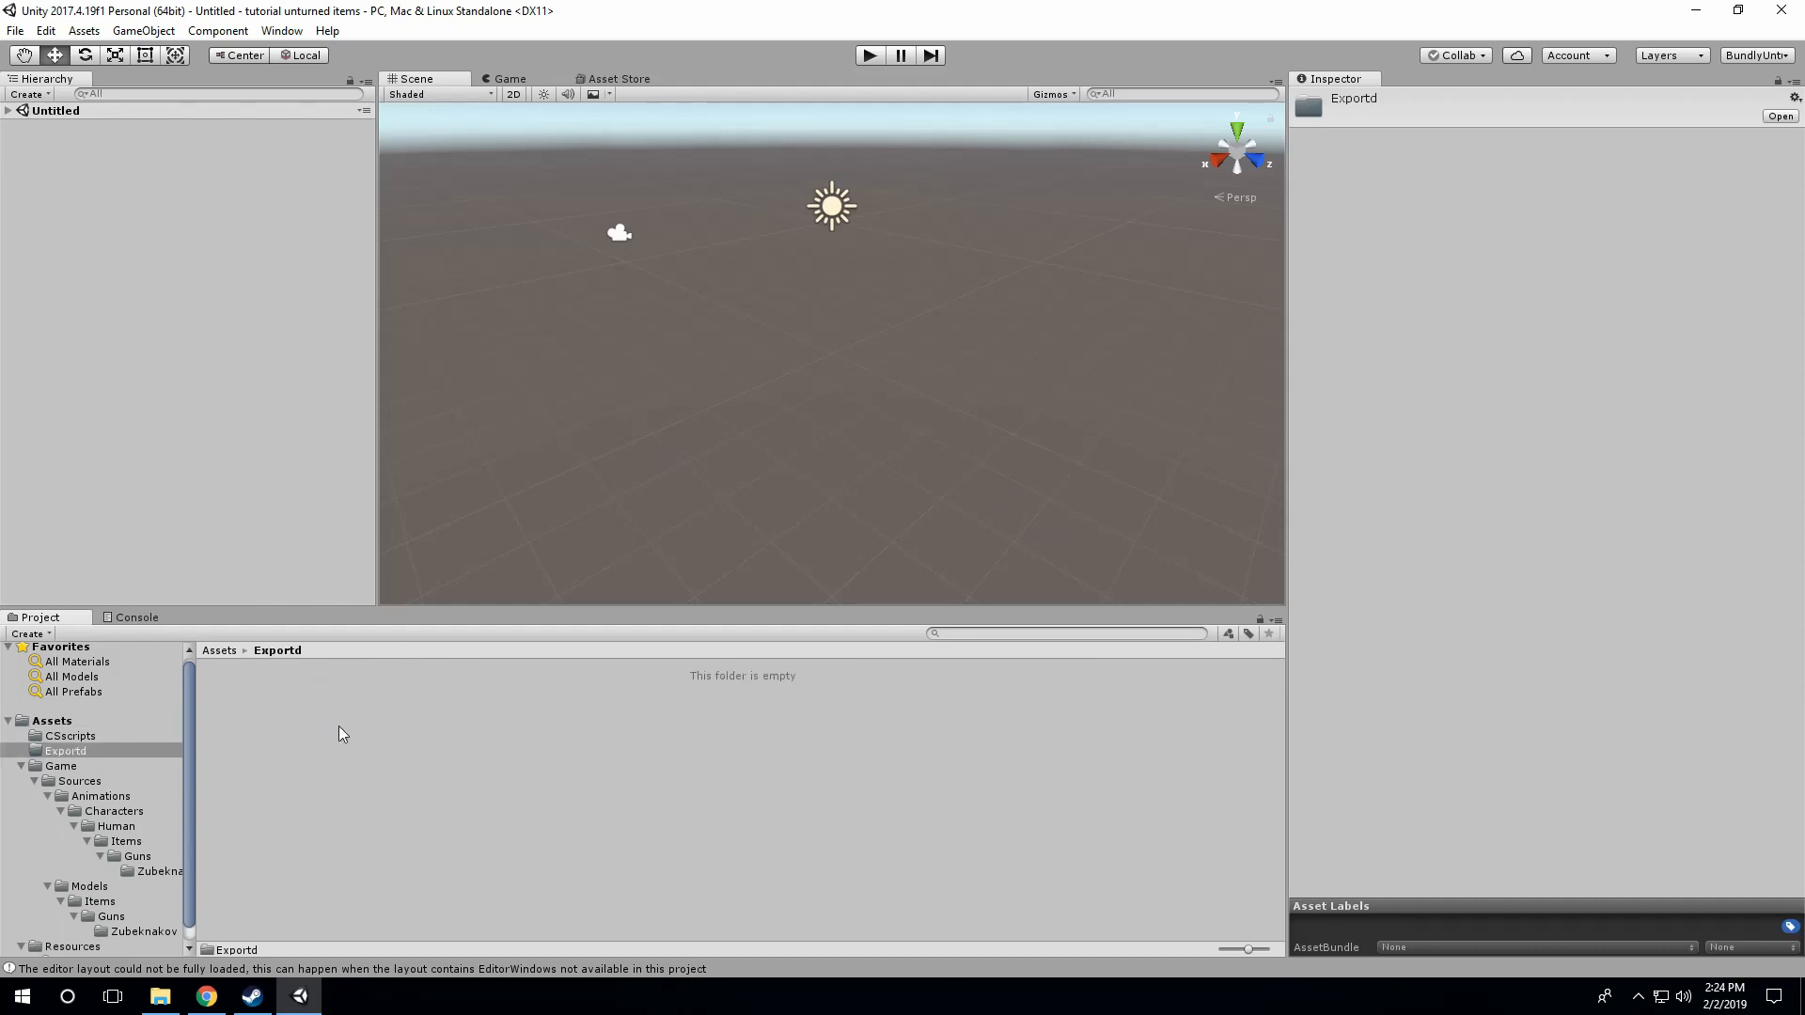
pyautogui.rightClick(325, 755)
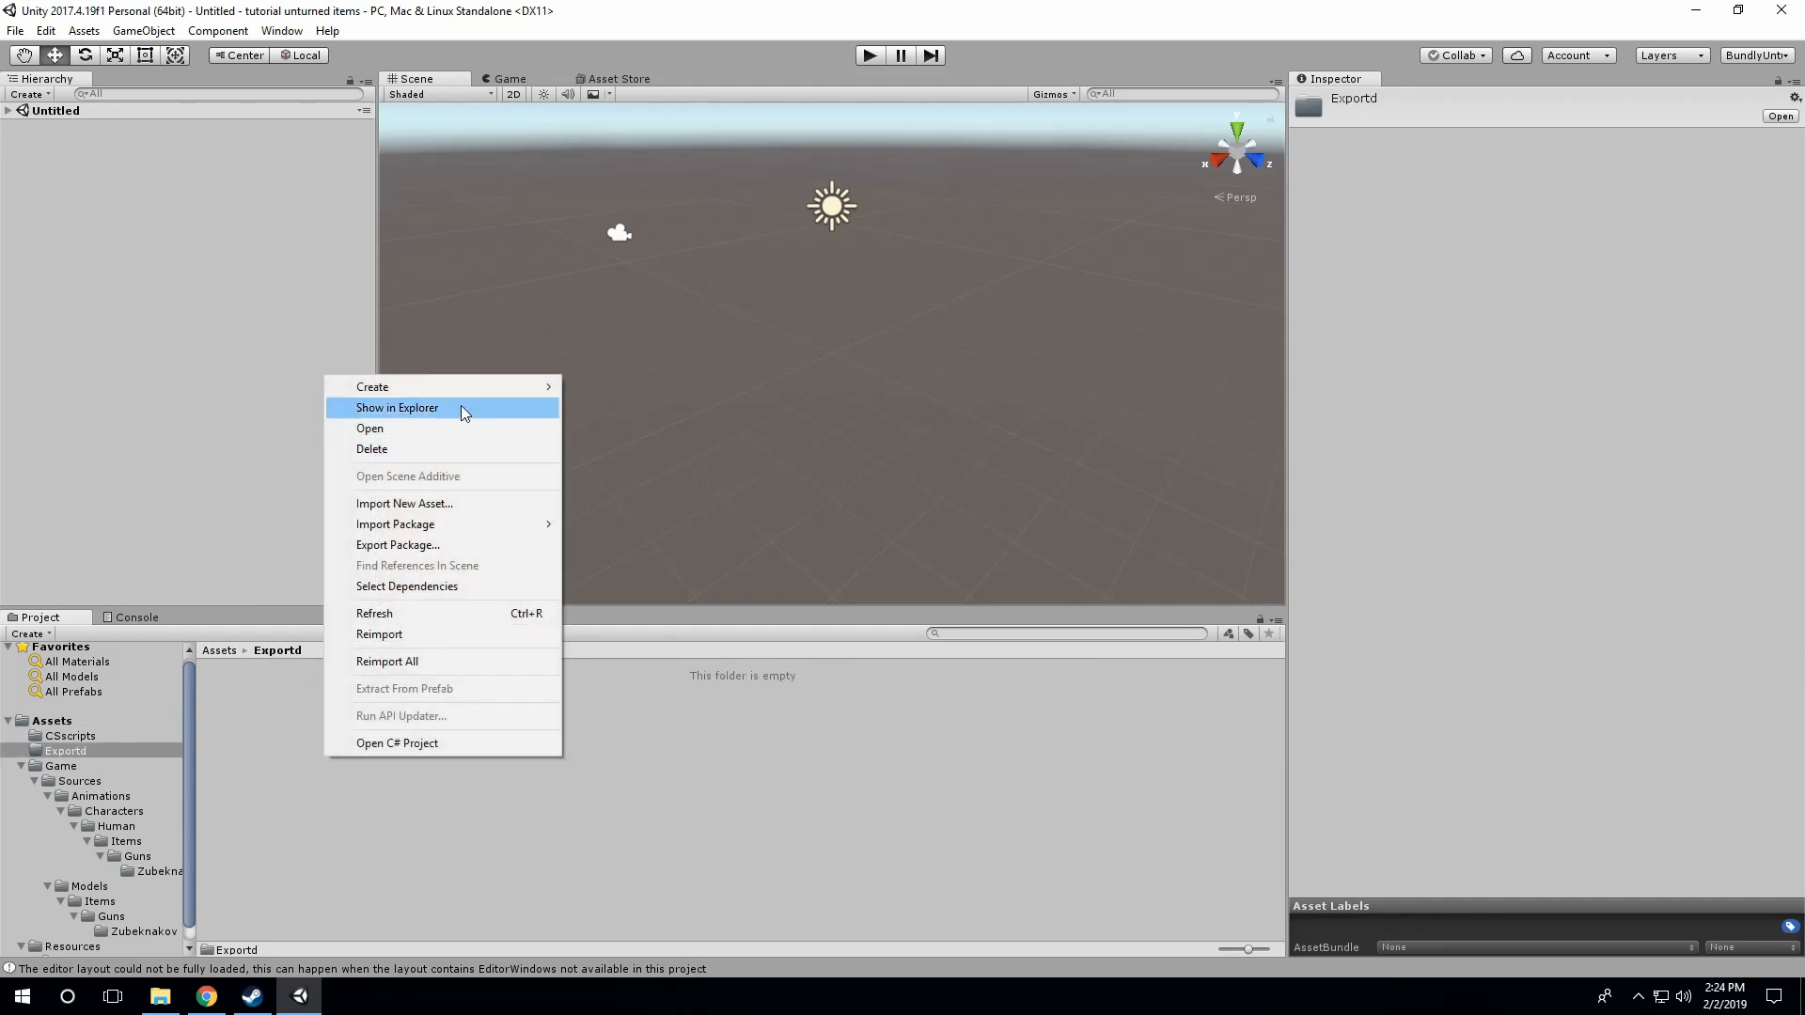
pyautogui.moveTo(481, 387)
pyautogui.click(617, 370)
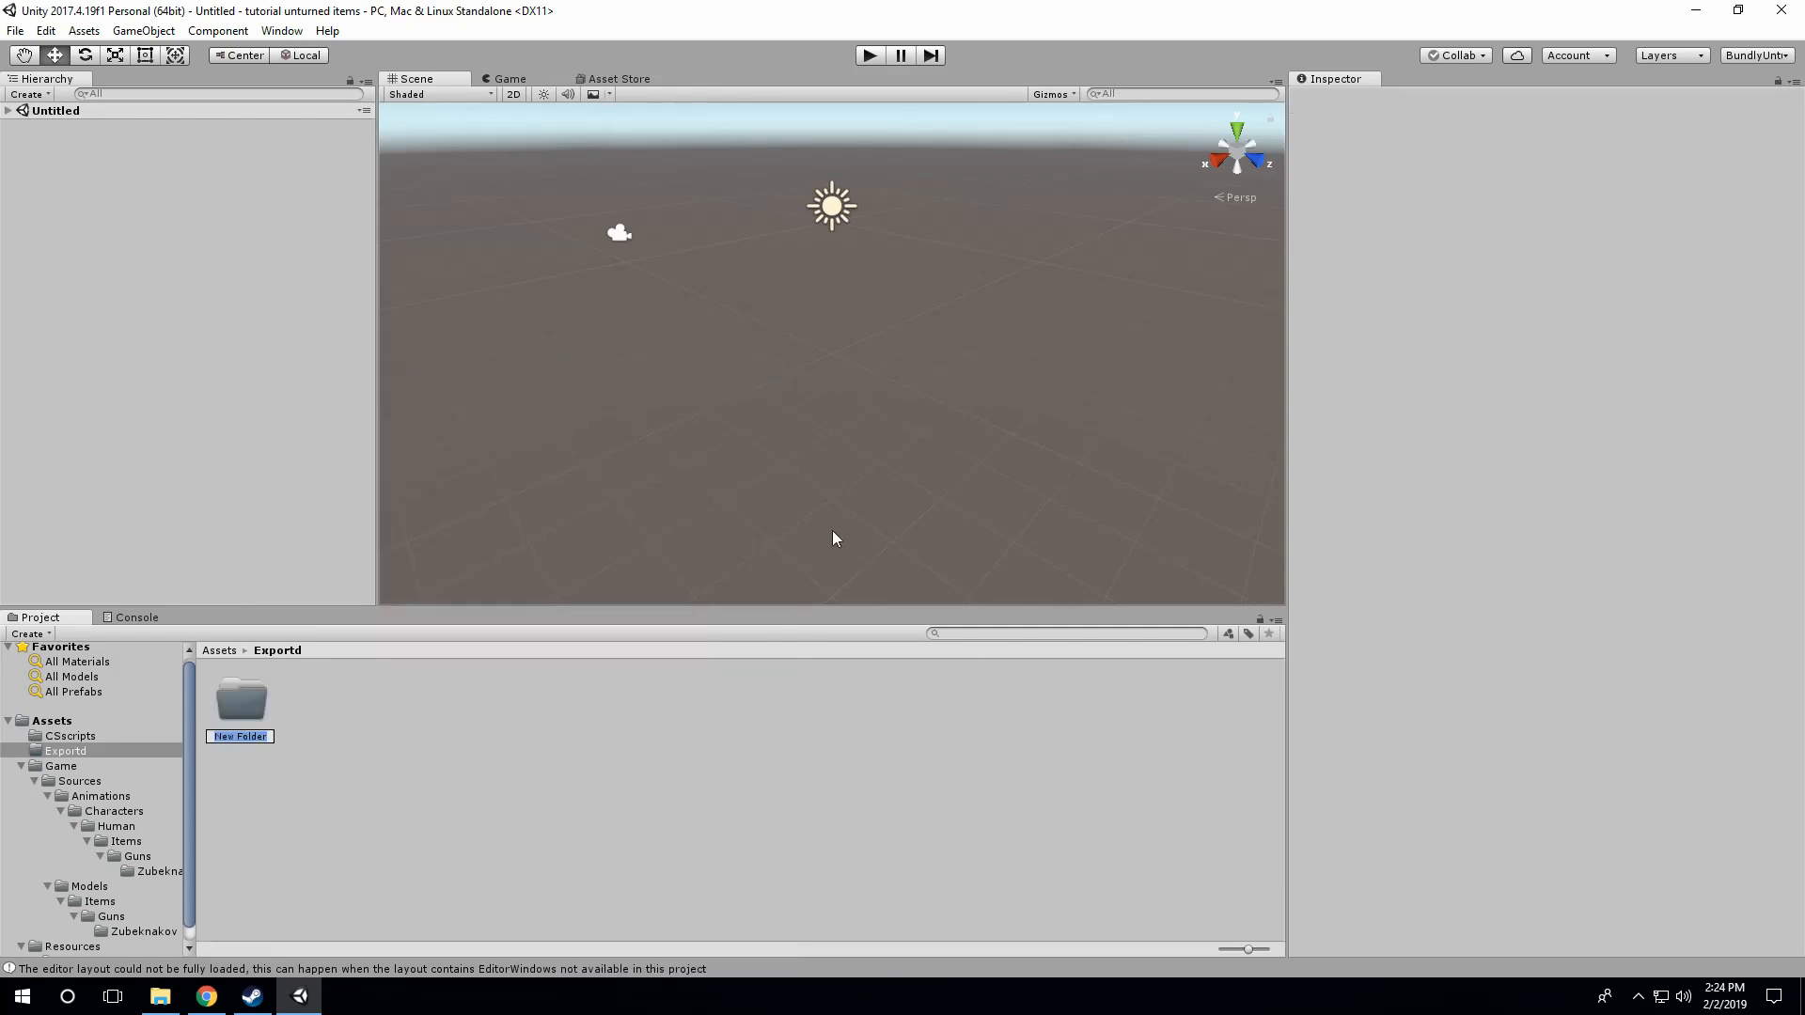
pyautogui.click(242, 703)
pyautogui.press('Delete')
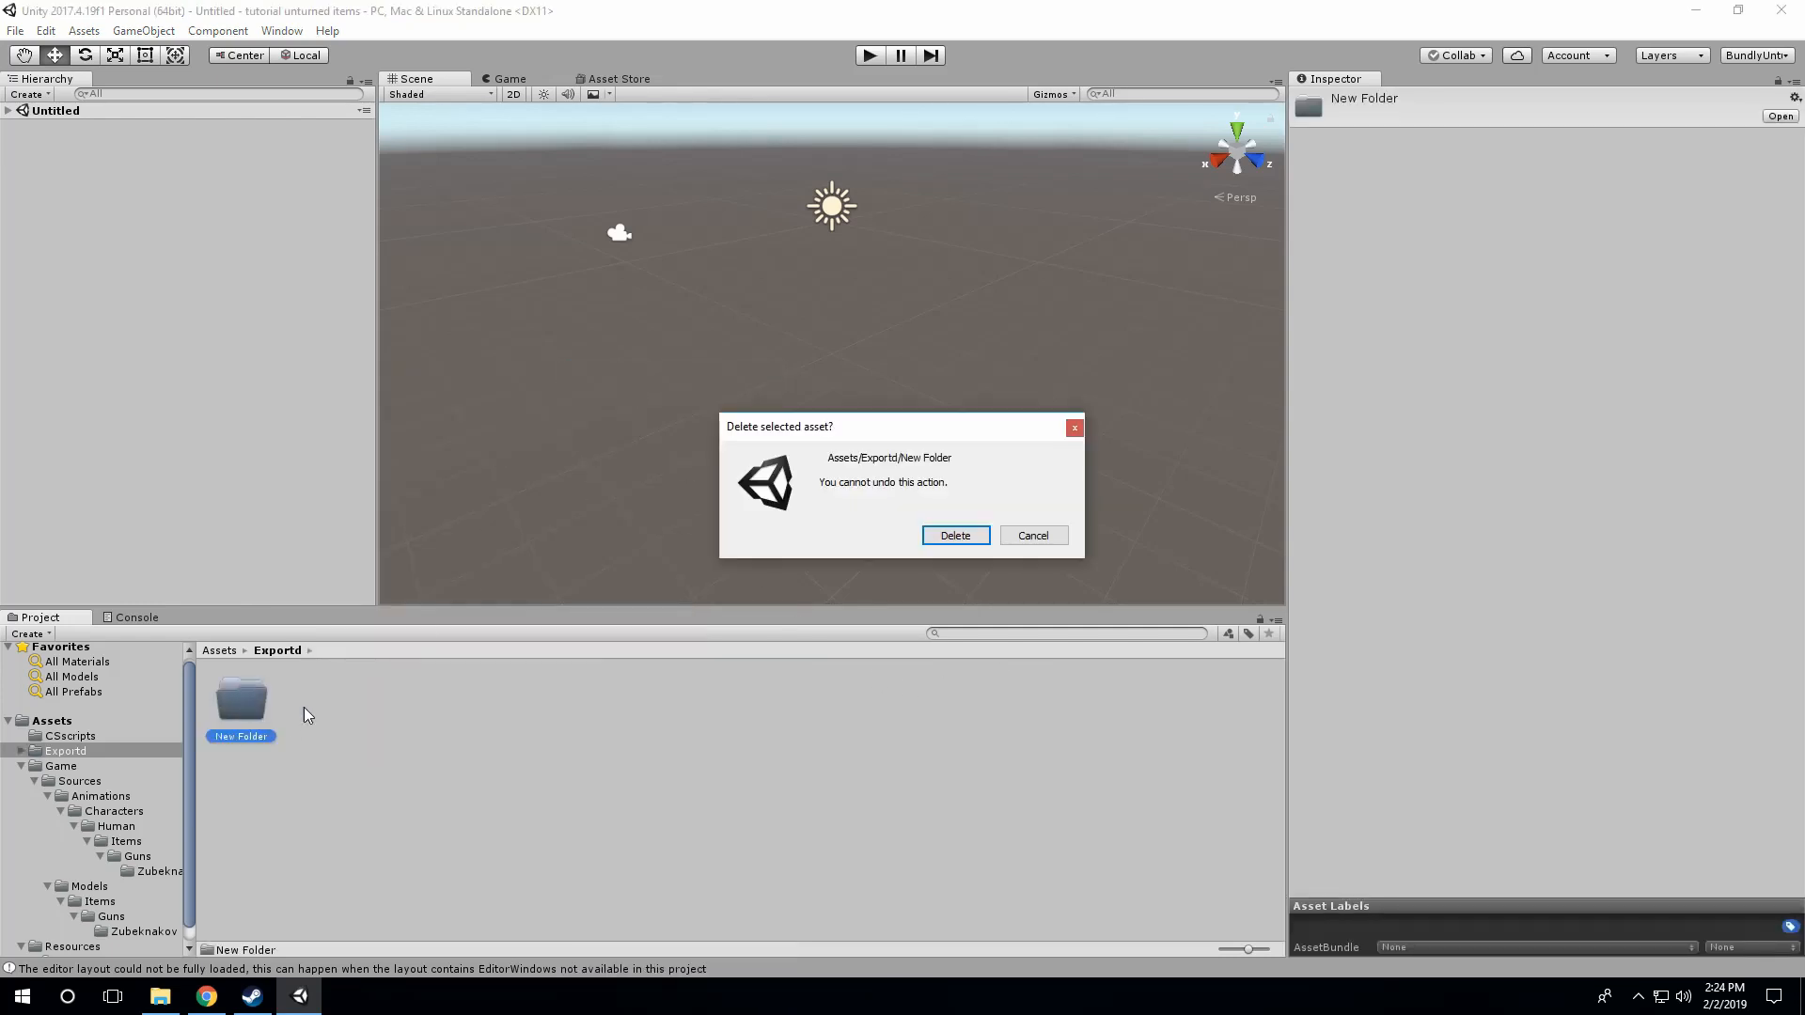
pyautogui.click(1032, 536)
pyautogui.click(318, 666)
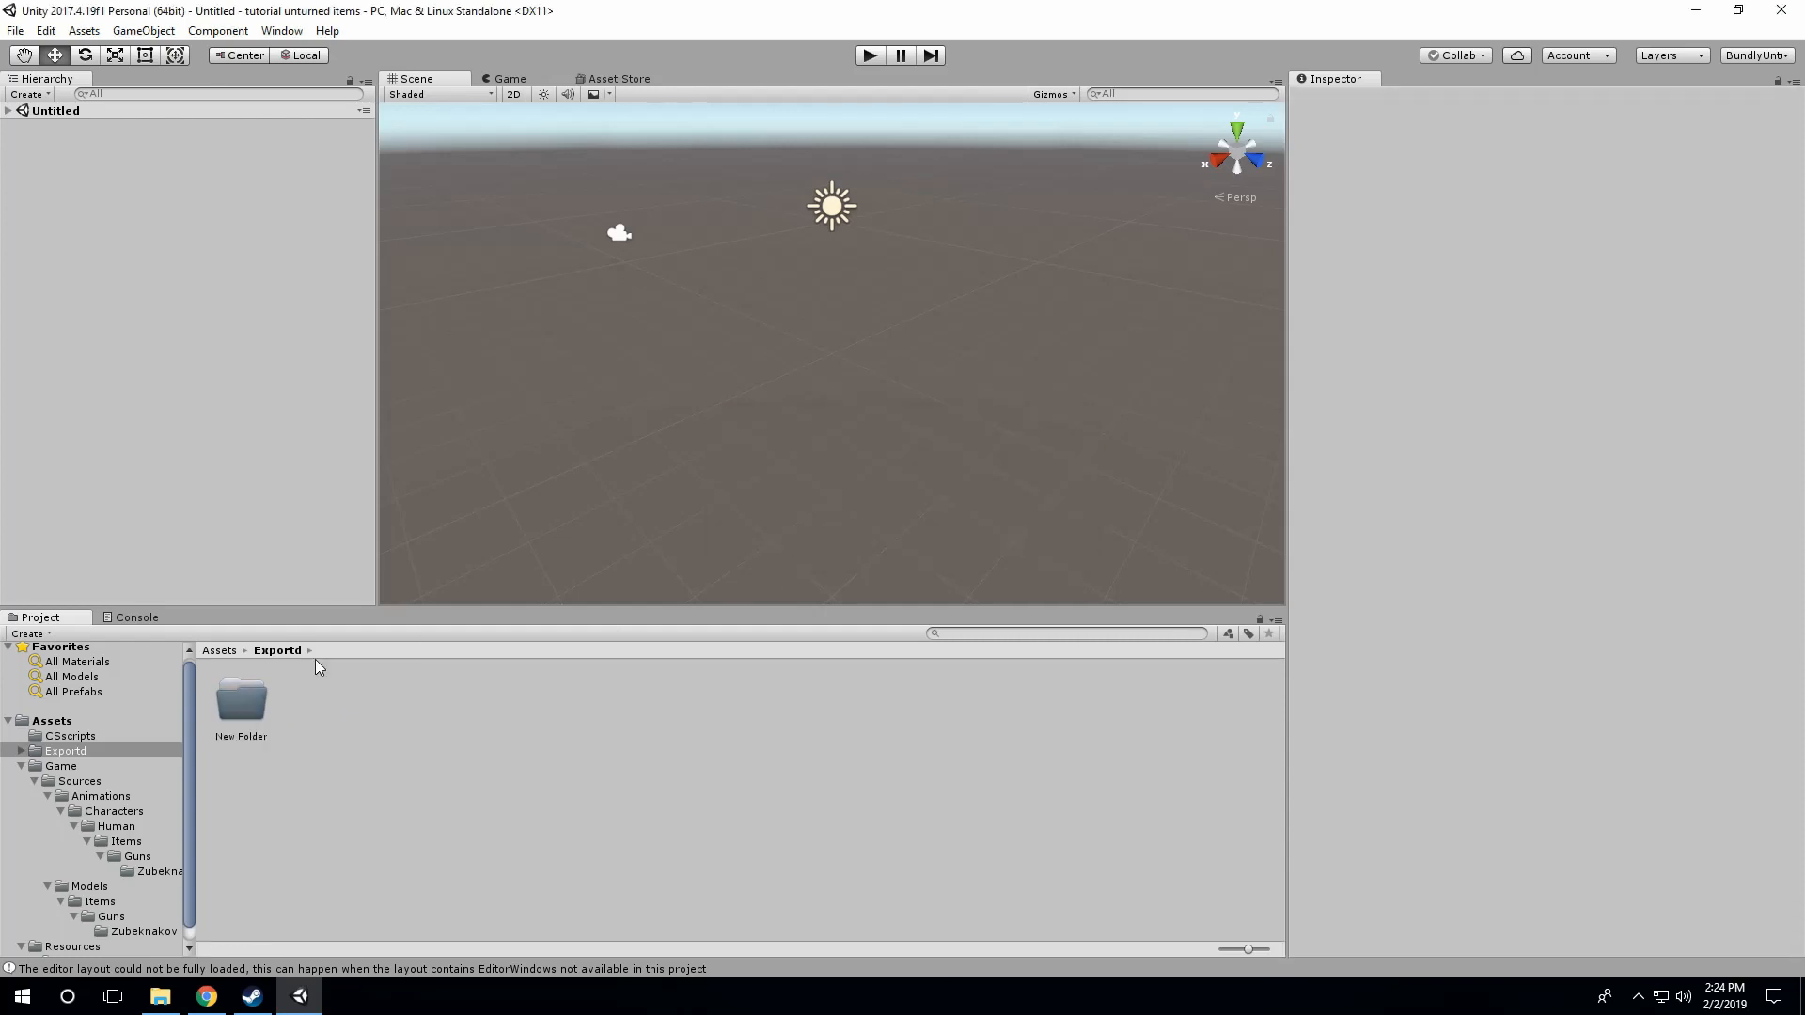
pyautogui.click(251, 735)
pyautogui.click(254, 735)
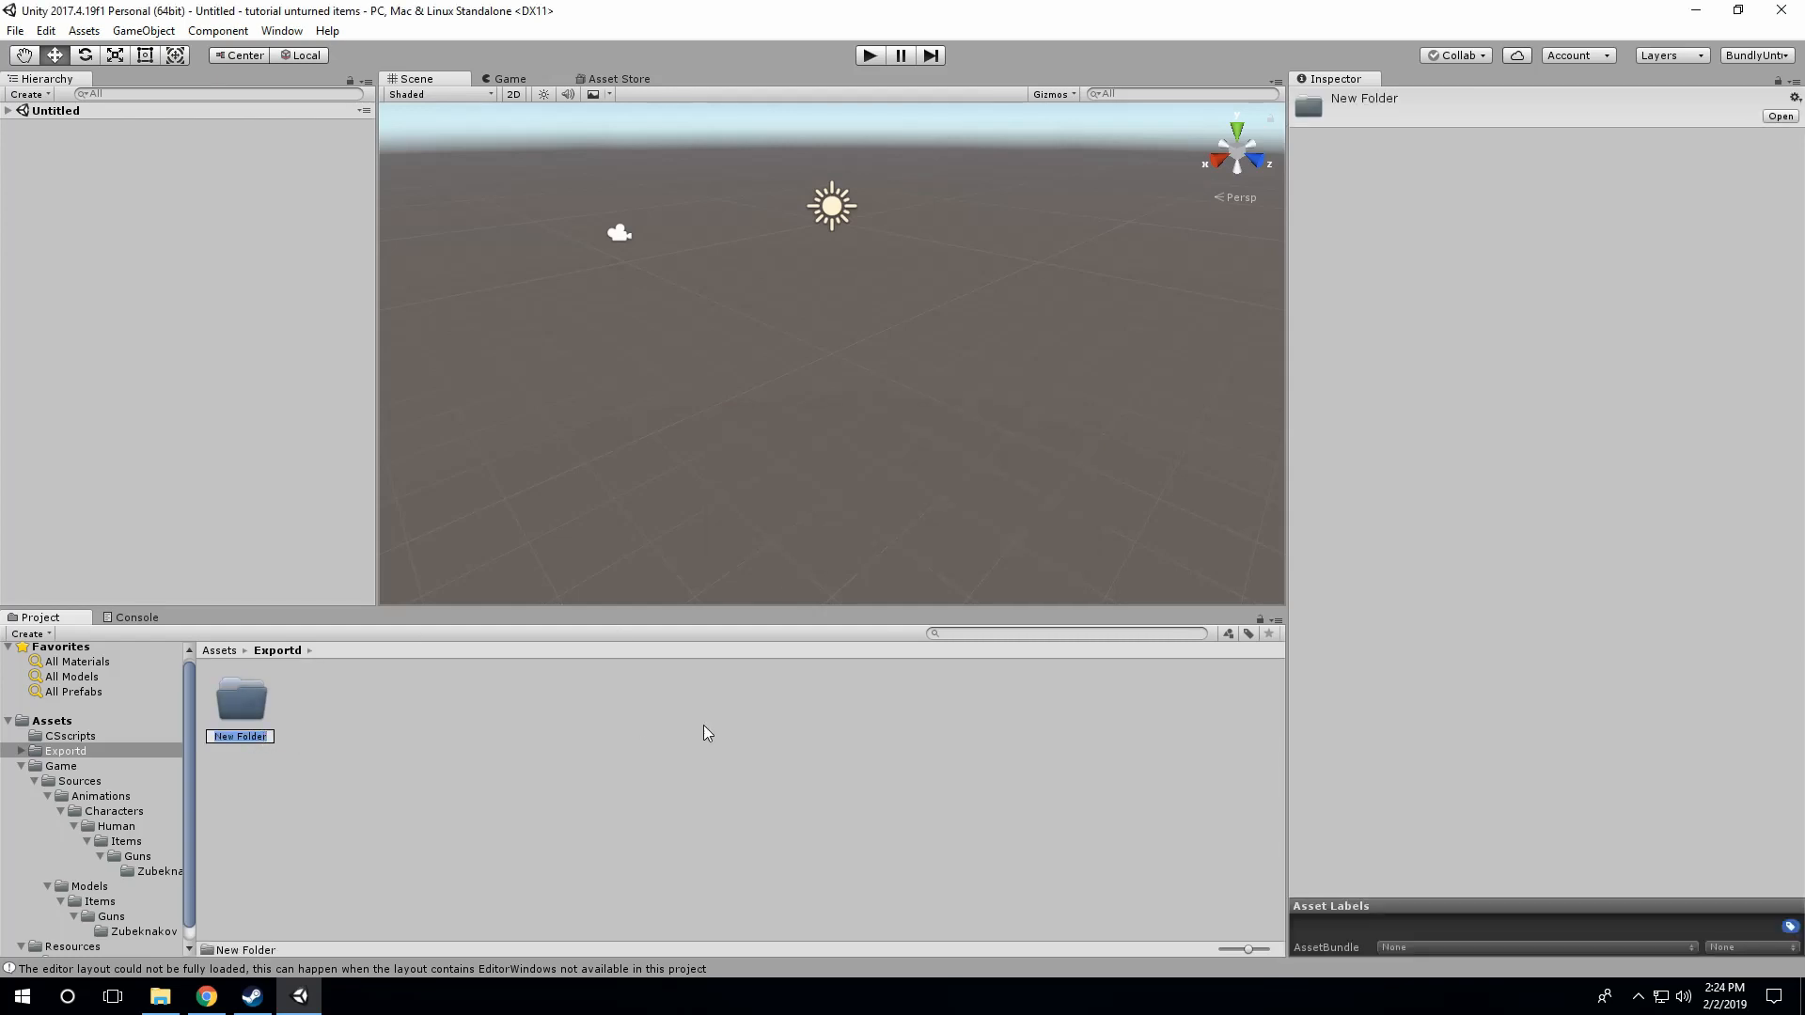
pyautogui.write('in')
pyautogui.press('Return')
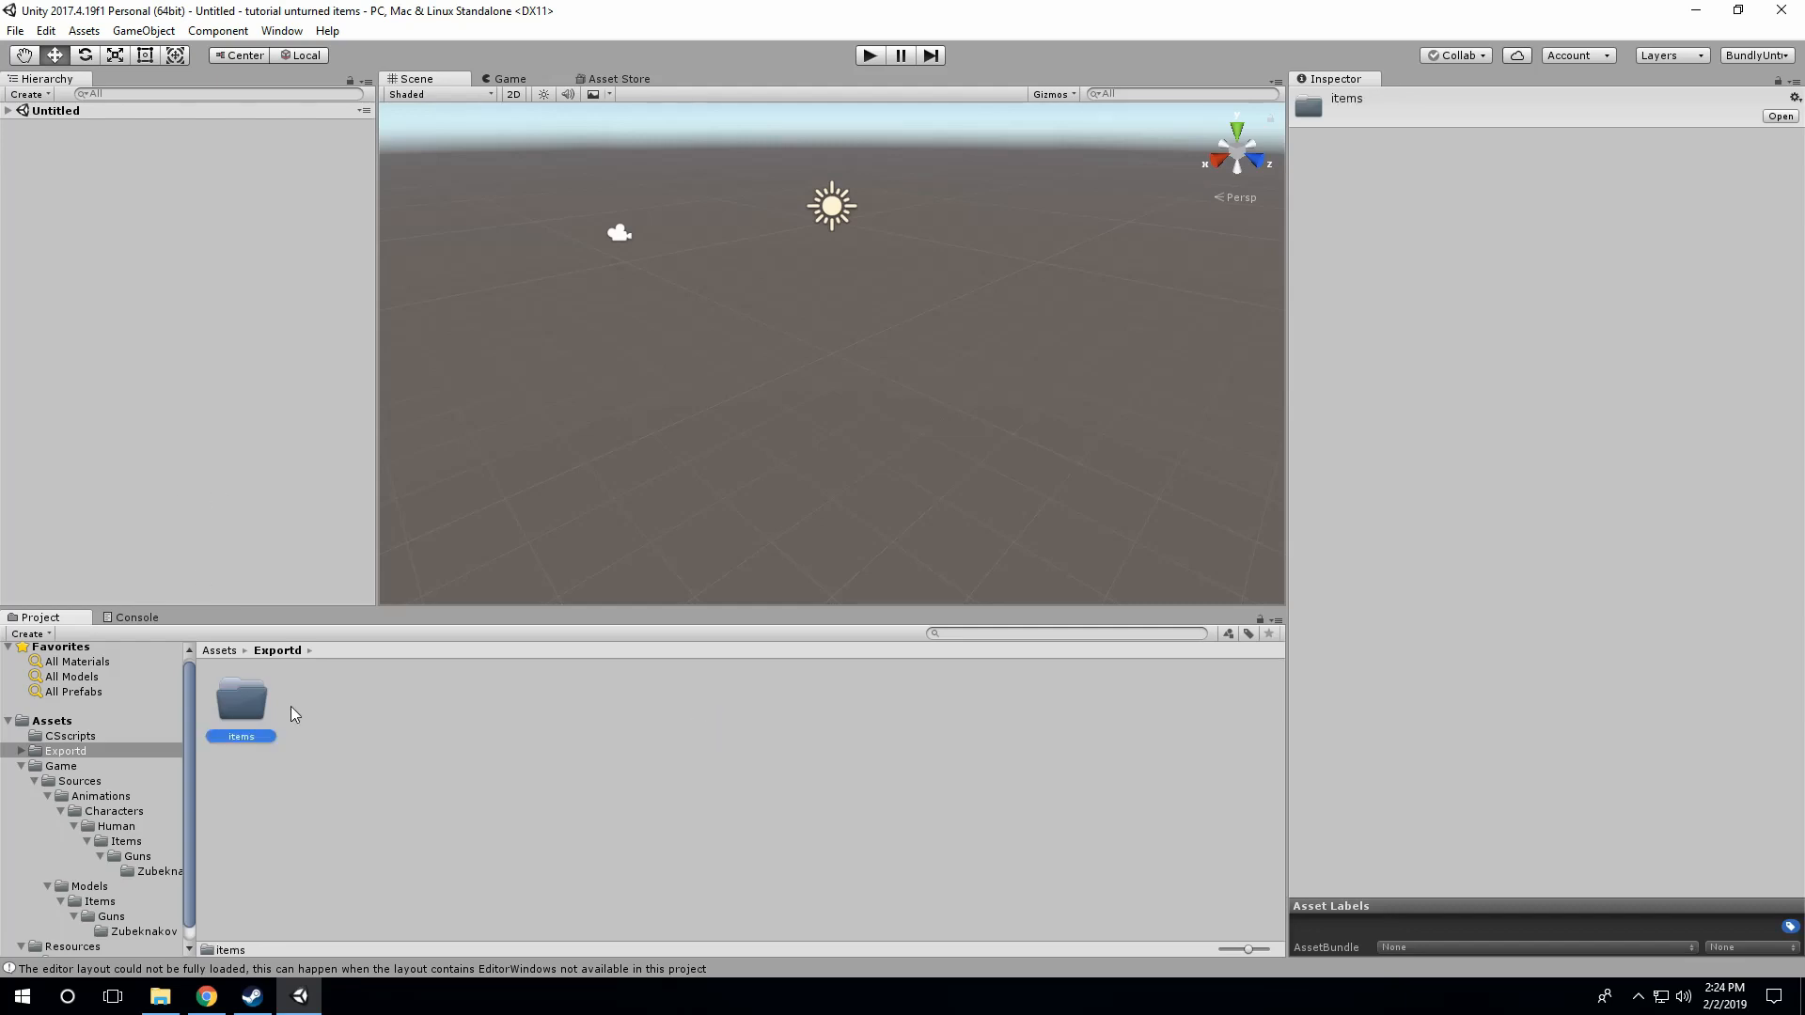
# Step: Create a subfolder named guns inside Exportd/items
pyautogui.doubleClick(235, 715)
pyautogui.rightClick(360, 708)
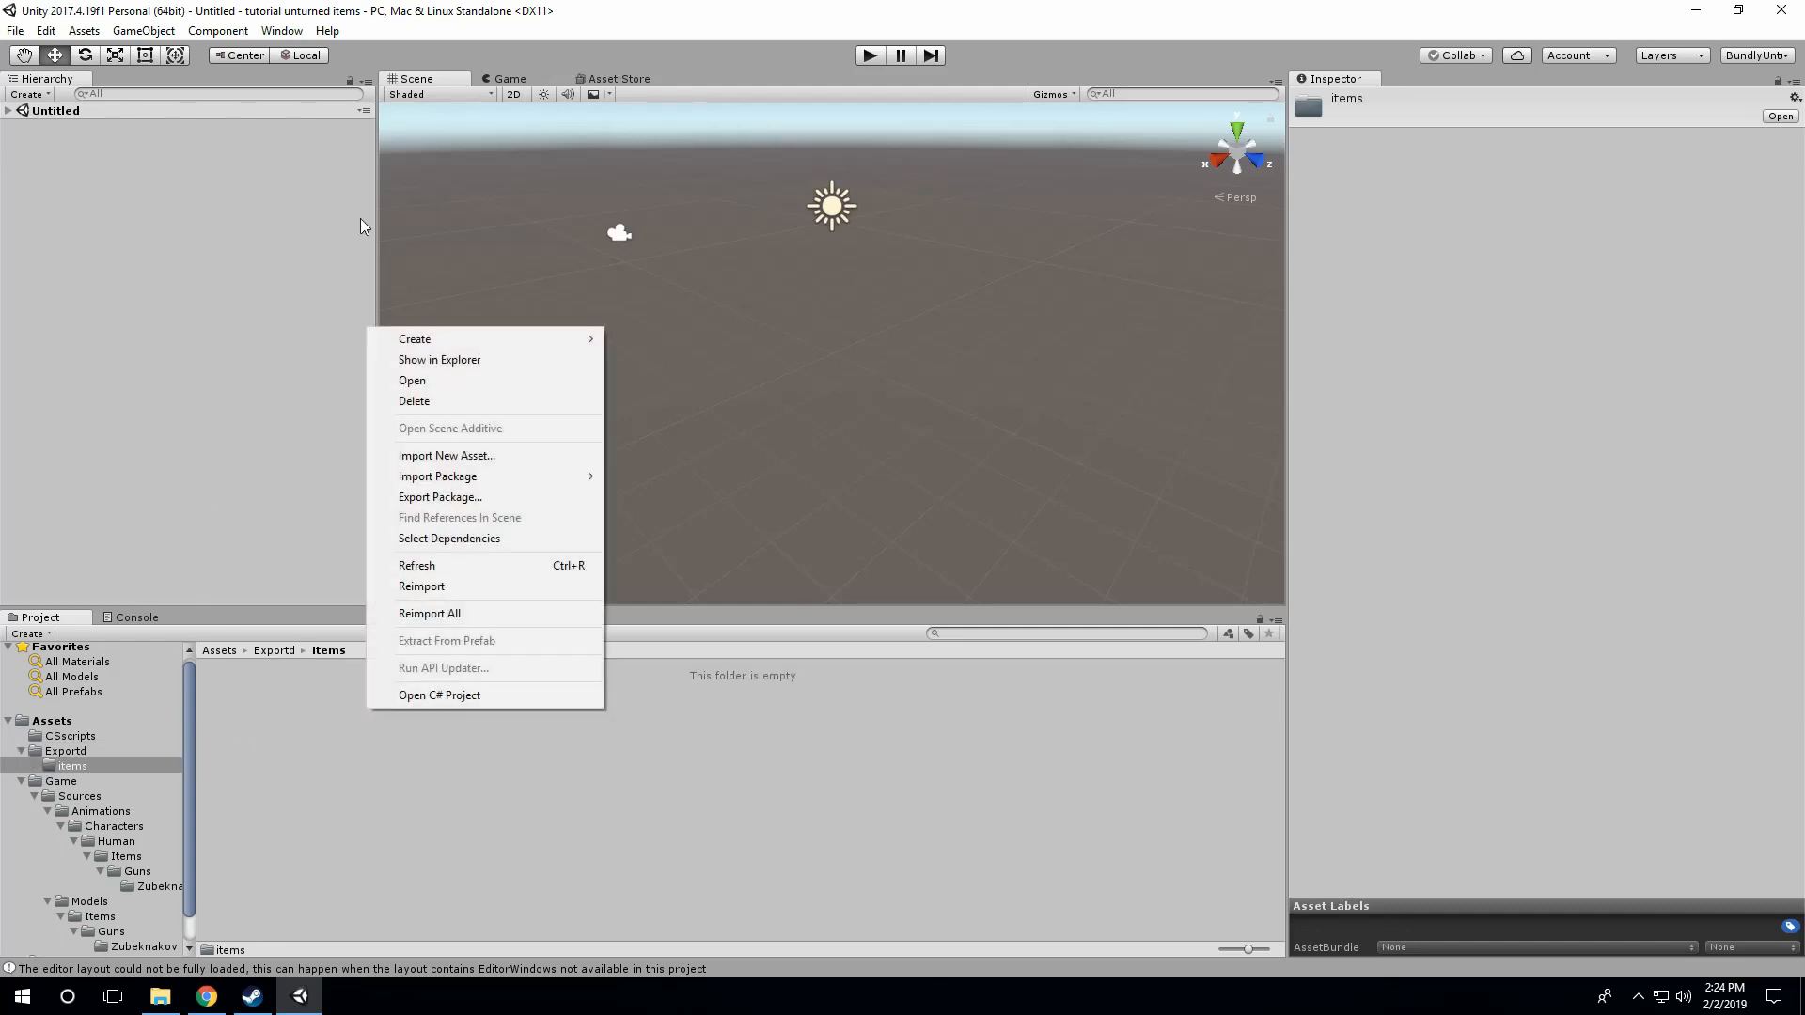
pyautogui.moveTo(515, 338)
pyautogui.click(669, 337)
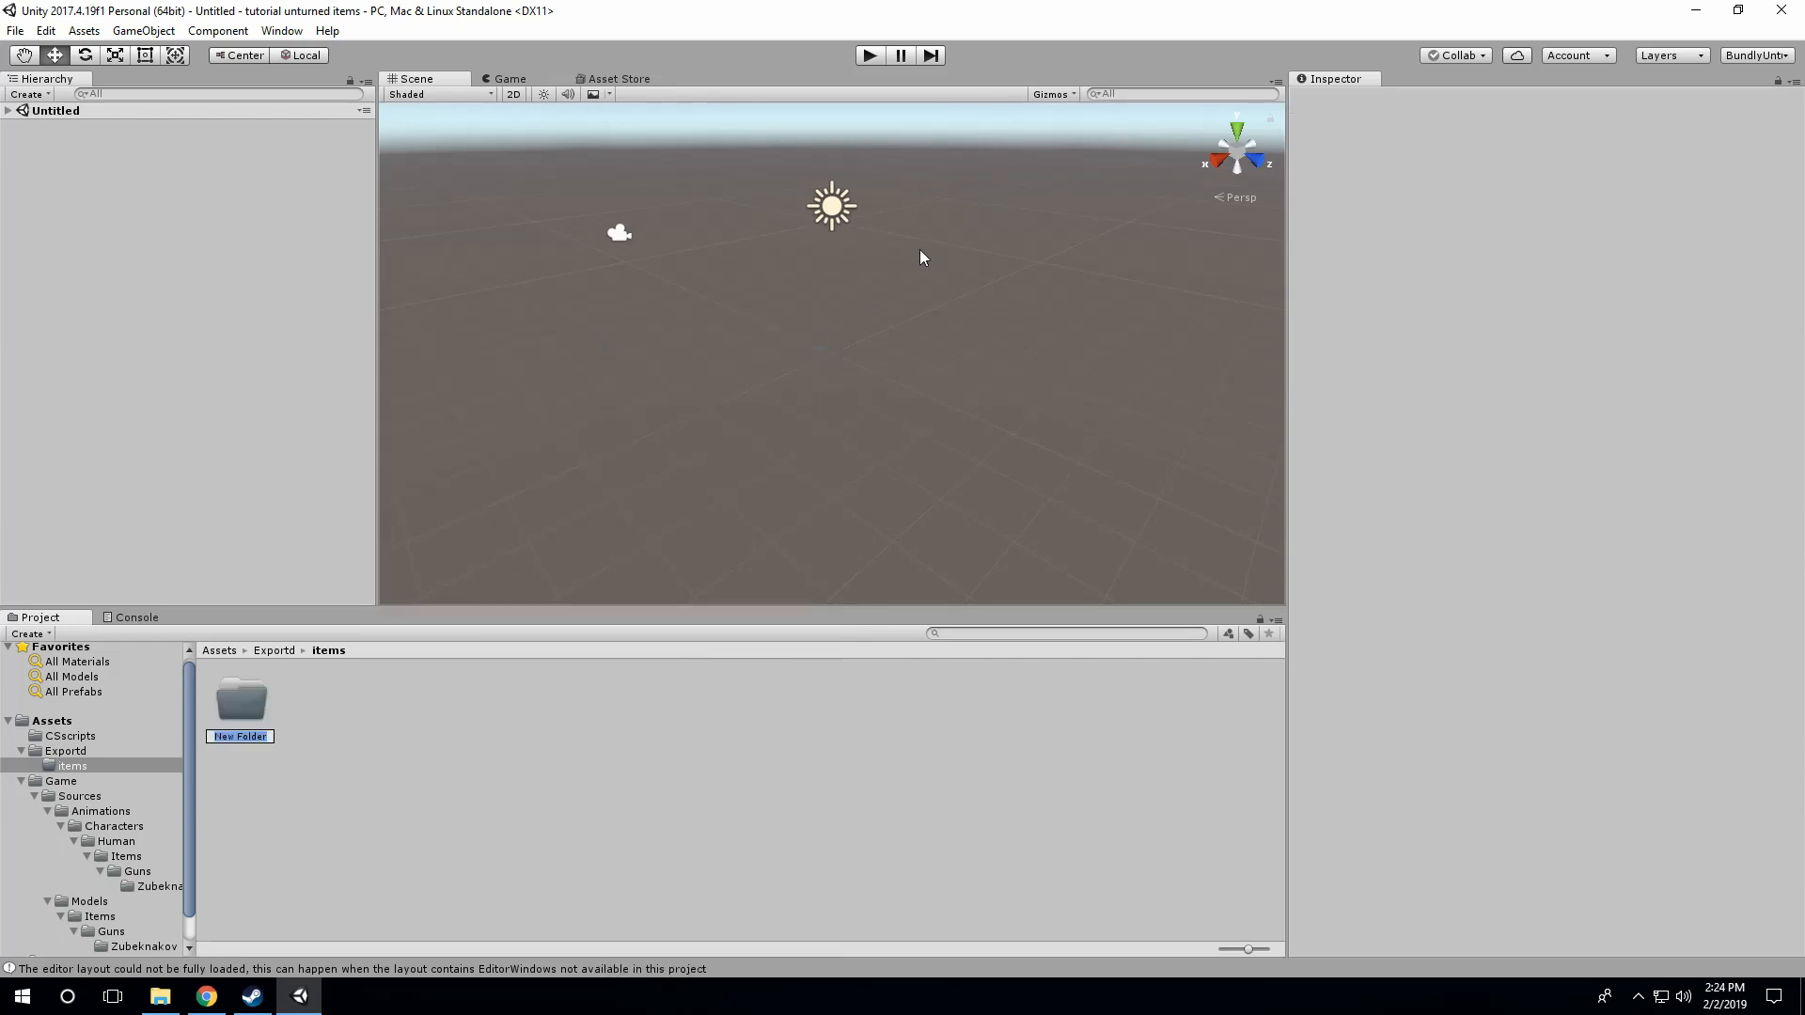
pyautogui.write('guns')
pyautogui.press('Return')
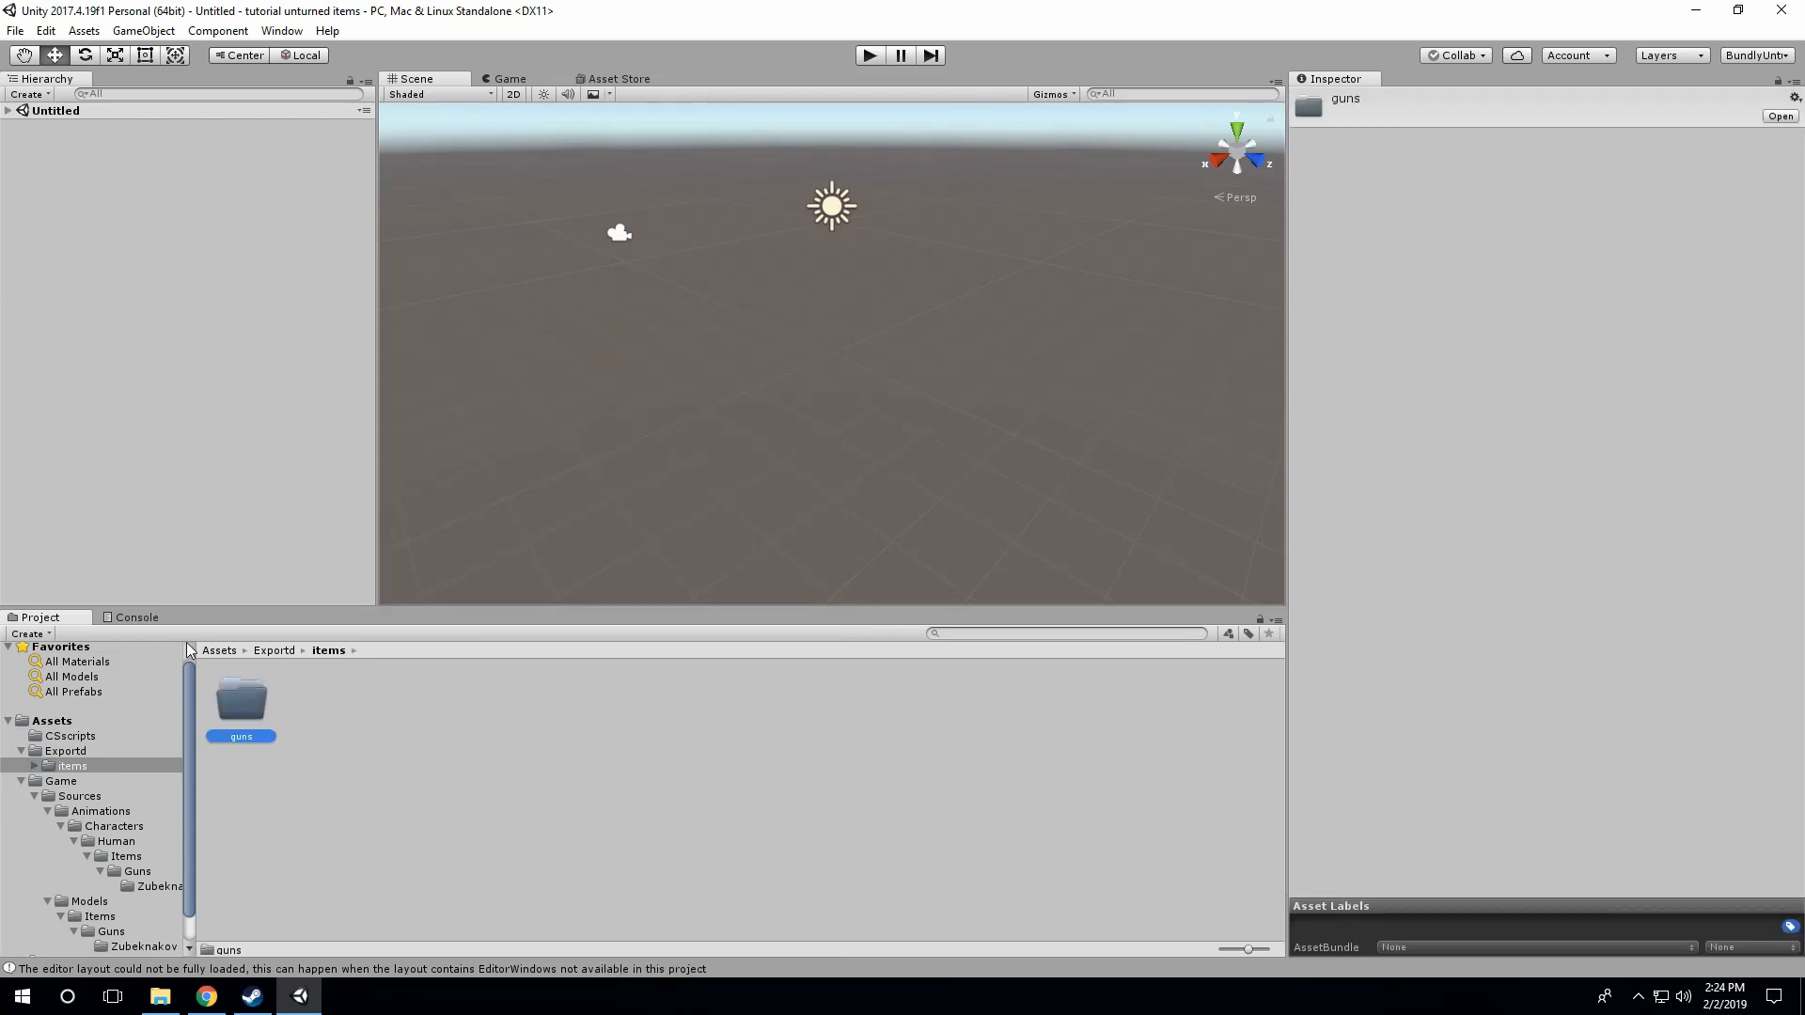
# Step: Expand the project's Resources/Bundles/Items/Guns tree and open its Zubeknakov folder
pyautogui.doubleClick(252, 707)
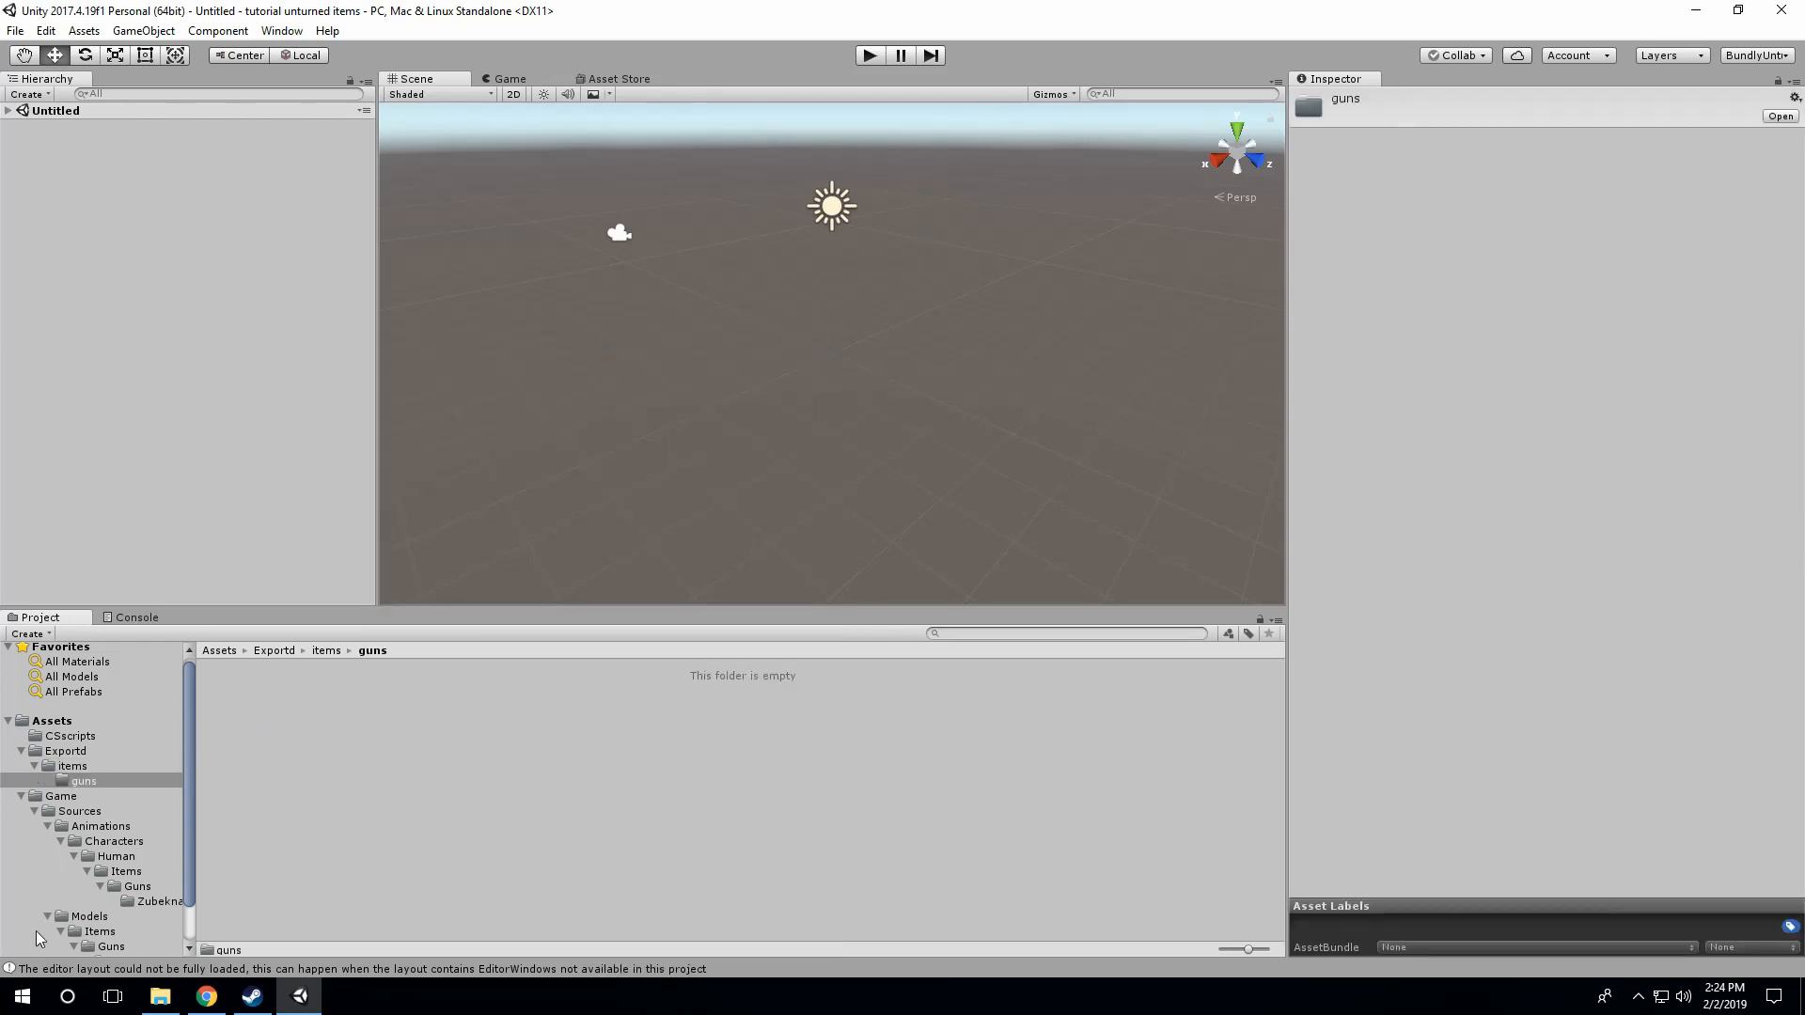
pyautogui.scroll(-2, 36, 931)
pyautogui.click(131, 916)
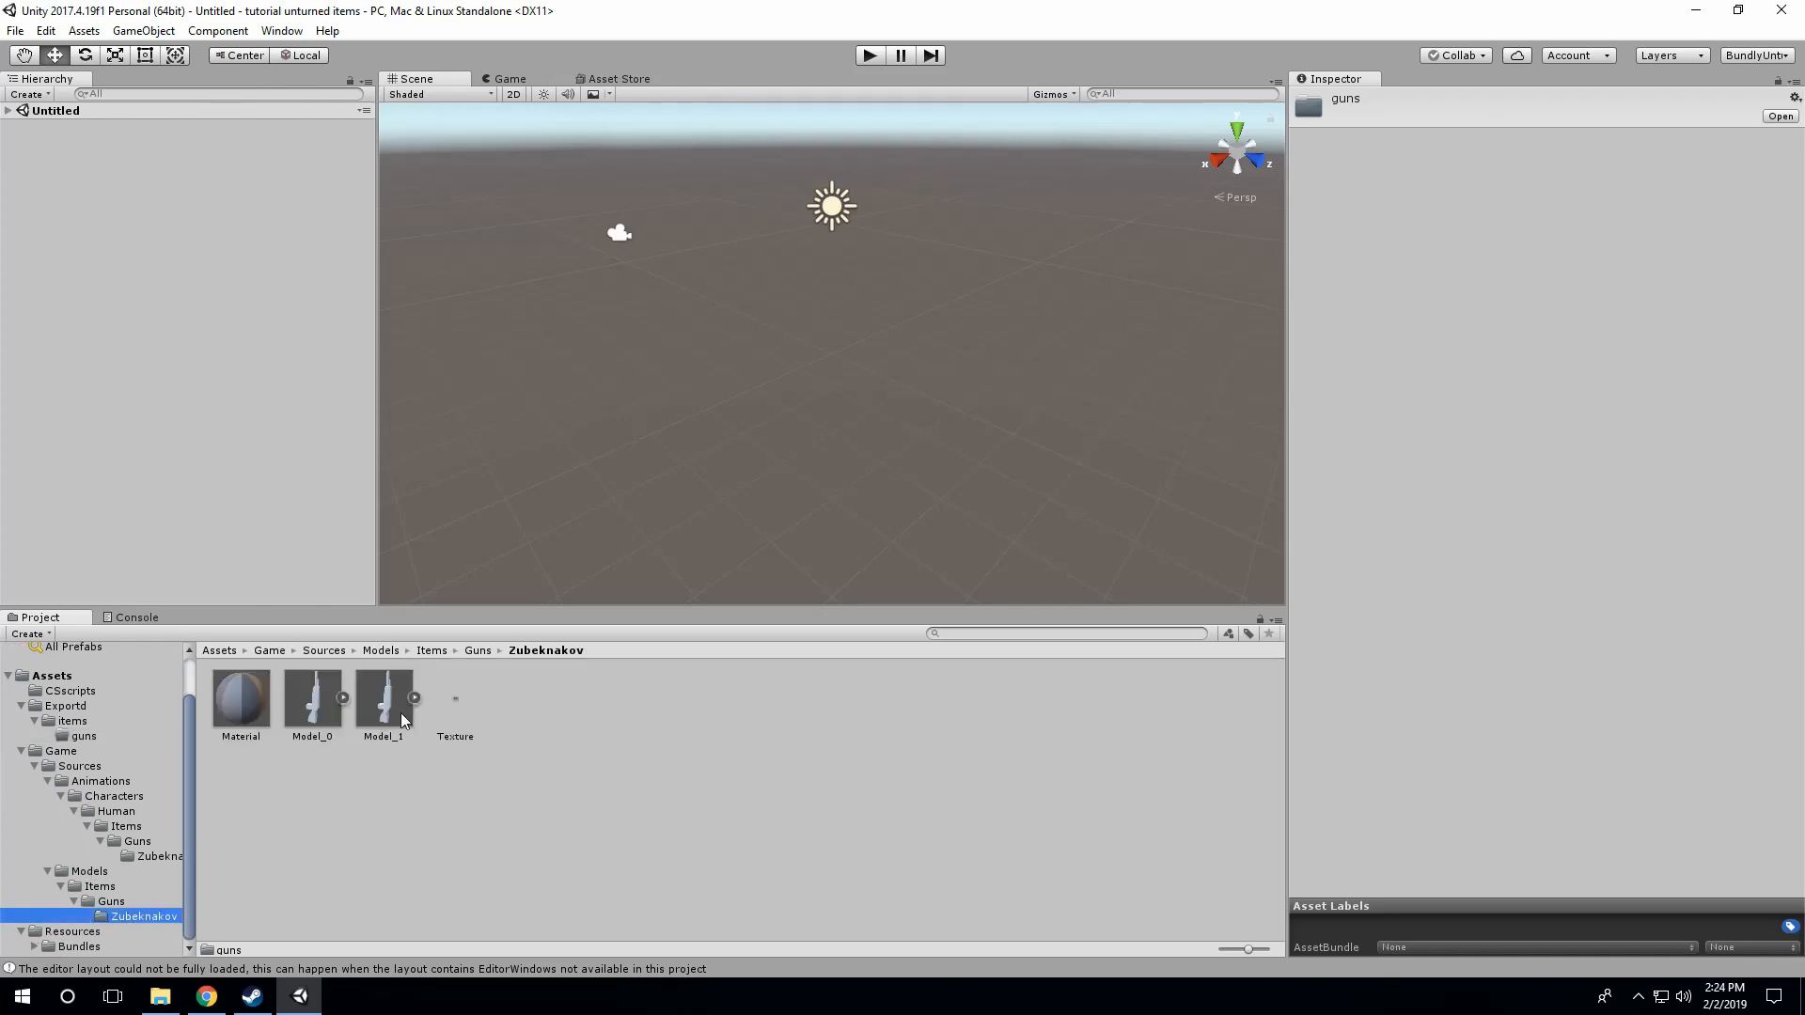
pyautogui.click(34, 945)
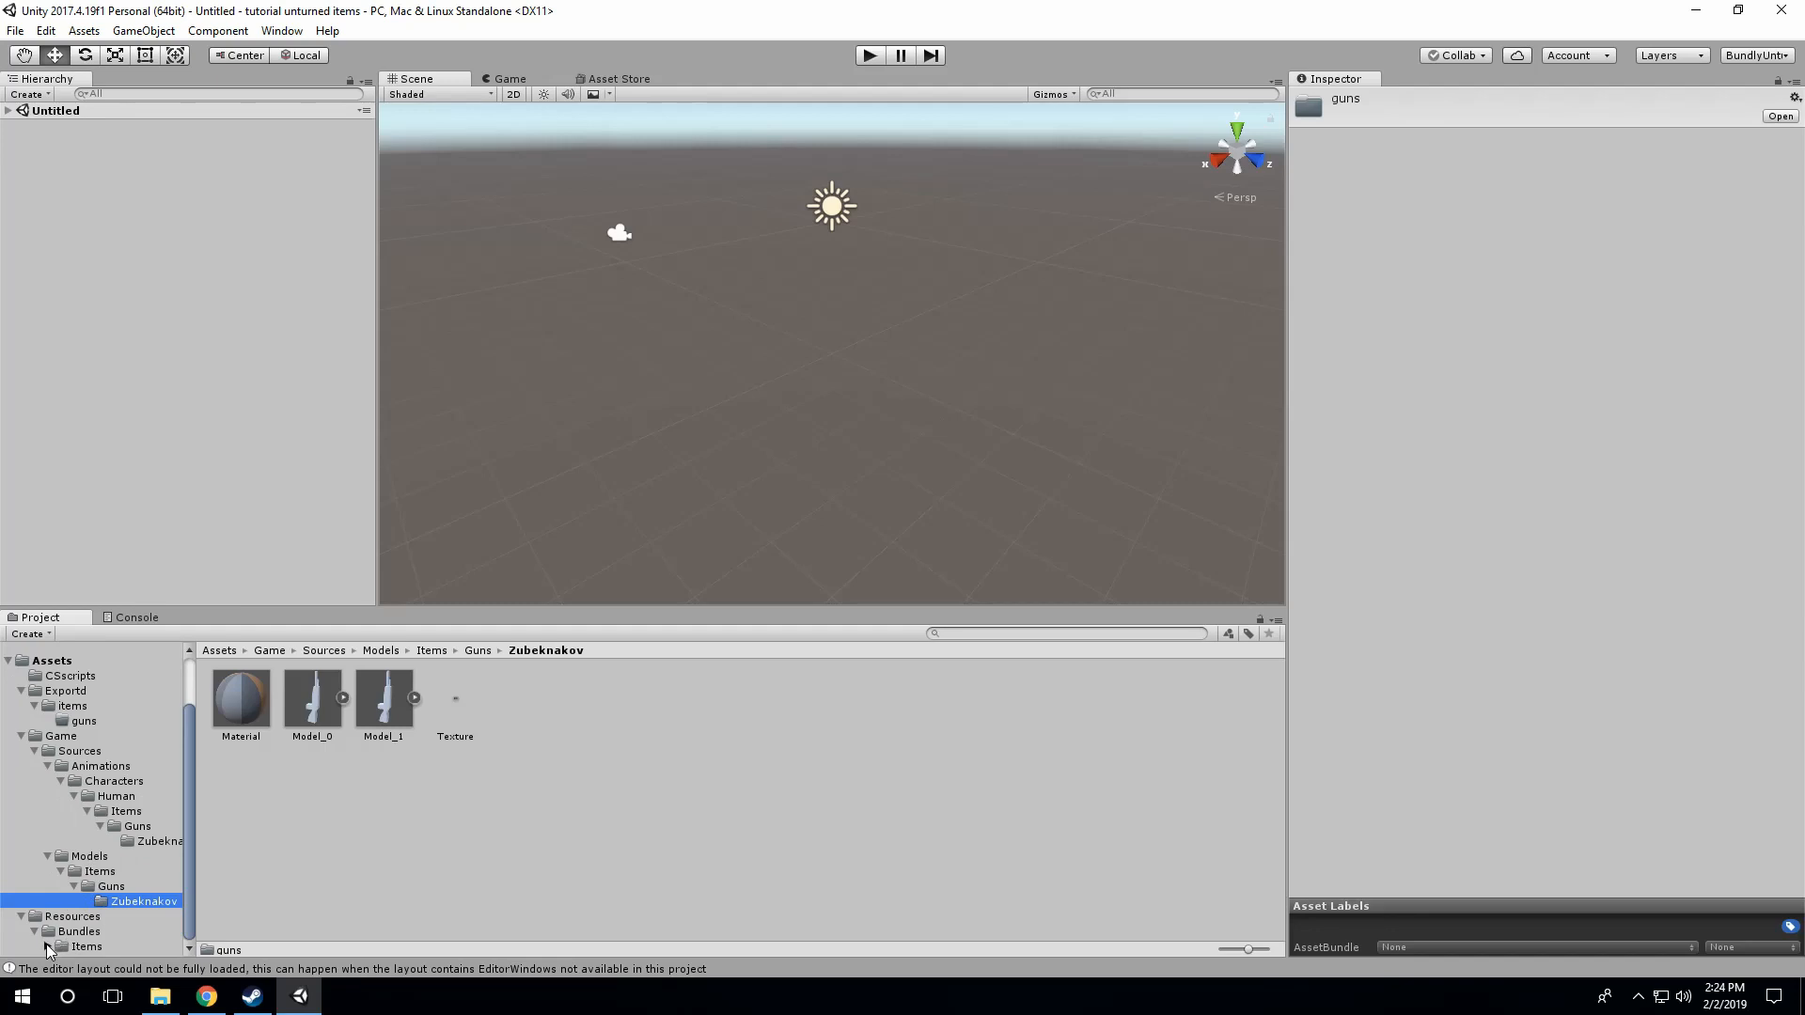
pyautogui.click(47, 945)
pyautogui.click(57, 947)
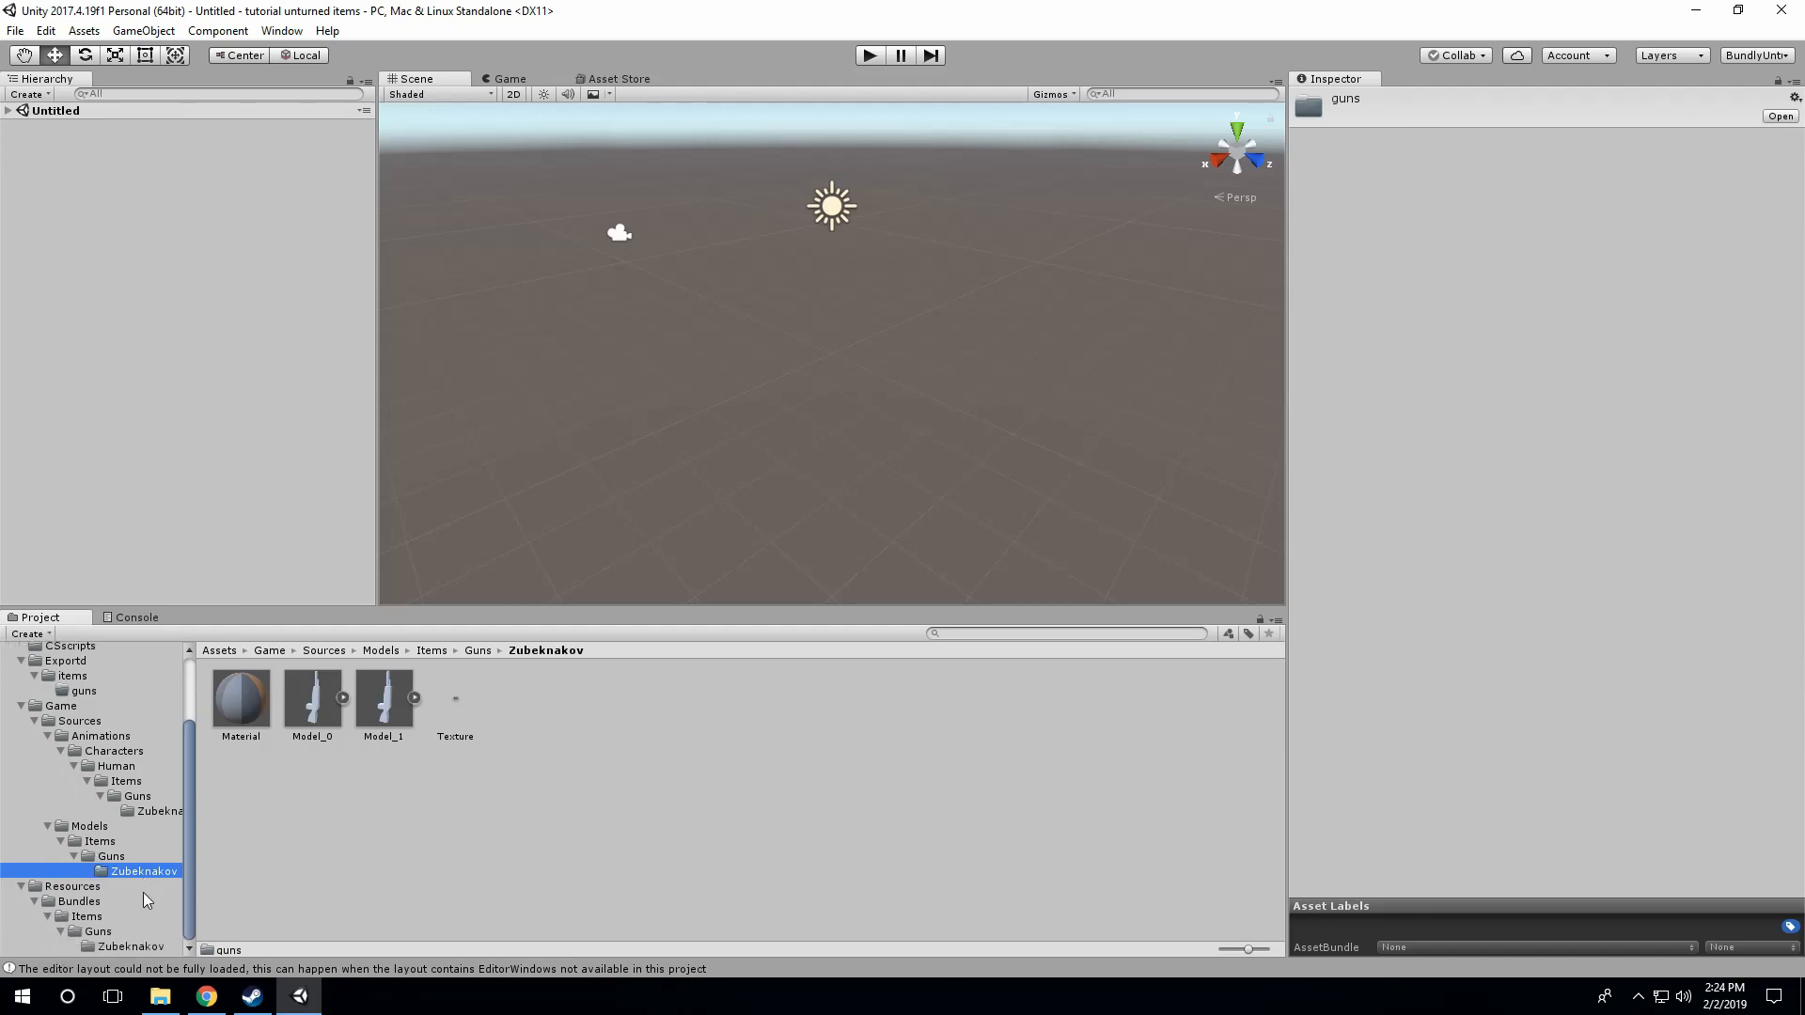
pyautogui.click(109, 945)
# Step: Inspect Zubeknakov's Shoot, Reload and Hammer sounds and its Item and Animations prefabs
pyautogui.click(385, 852)
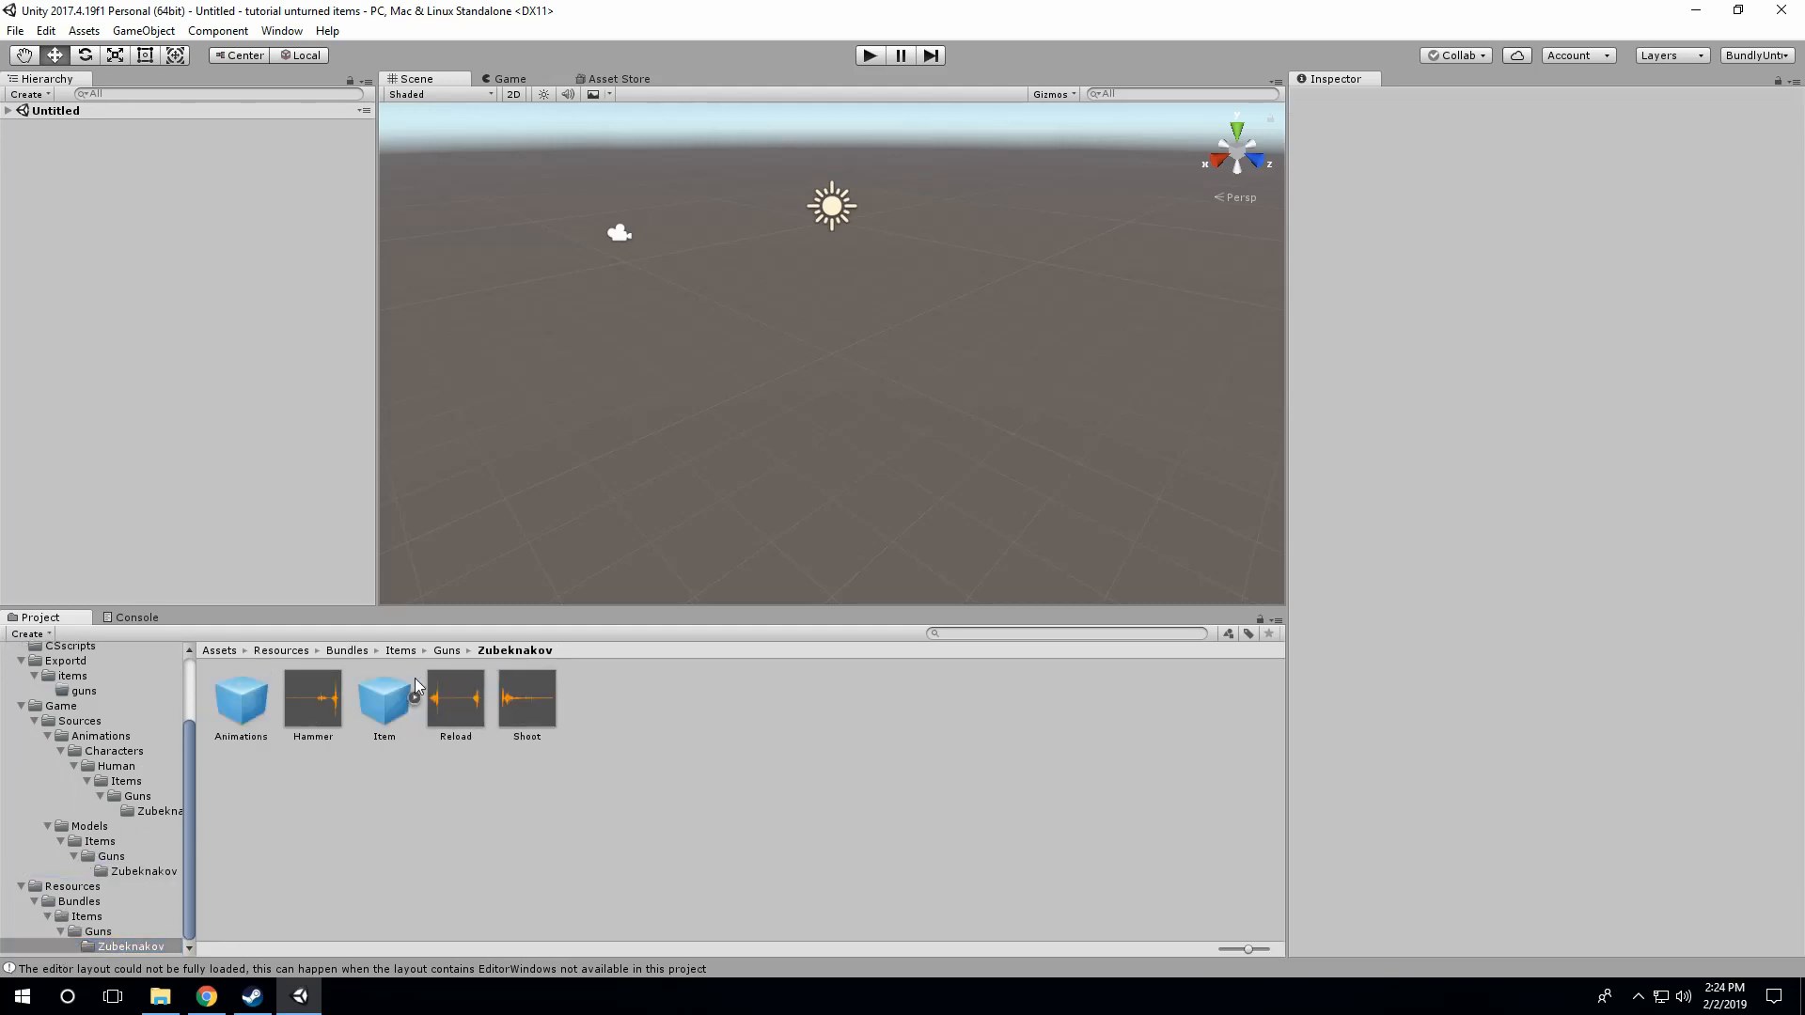
pyautogui.click(442, 724)
pyautogui.click(522, 713)
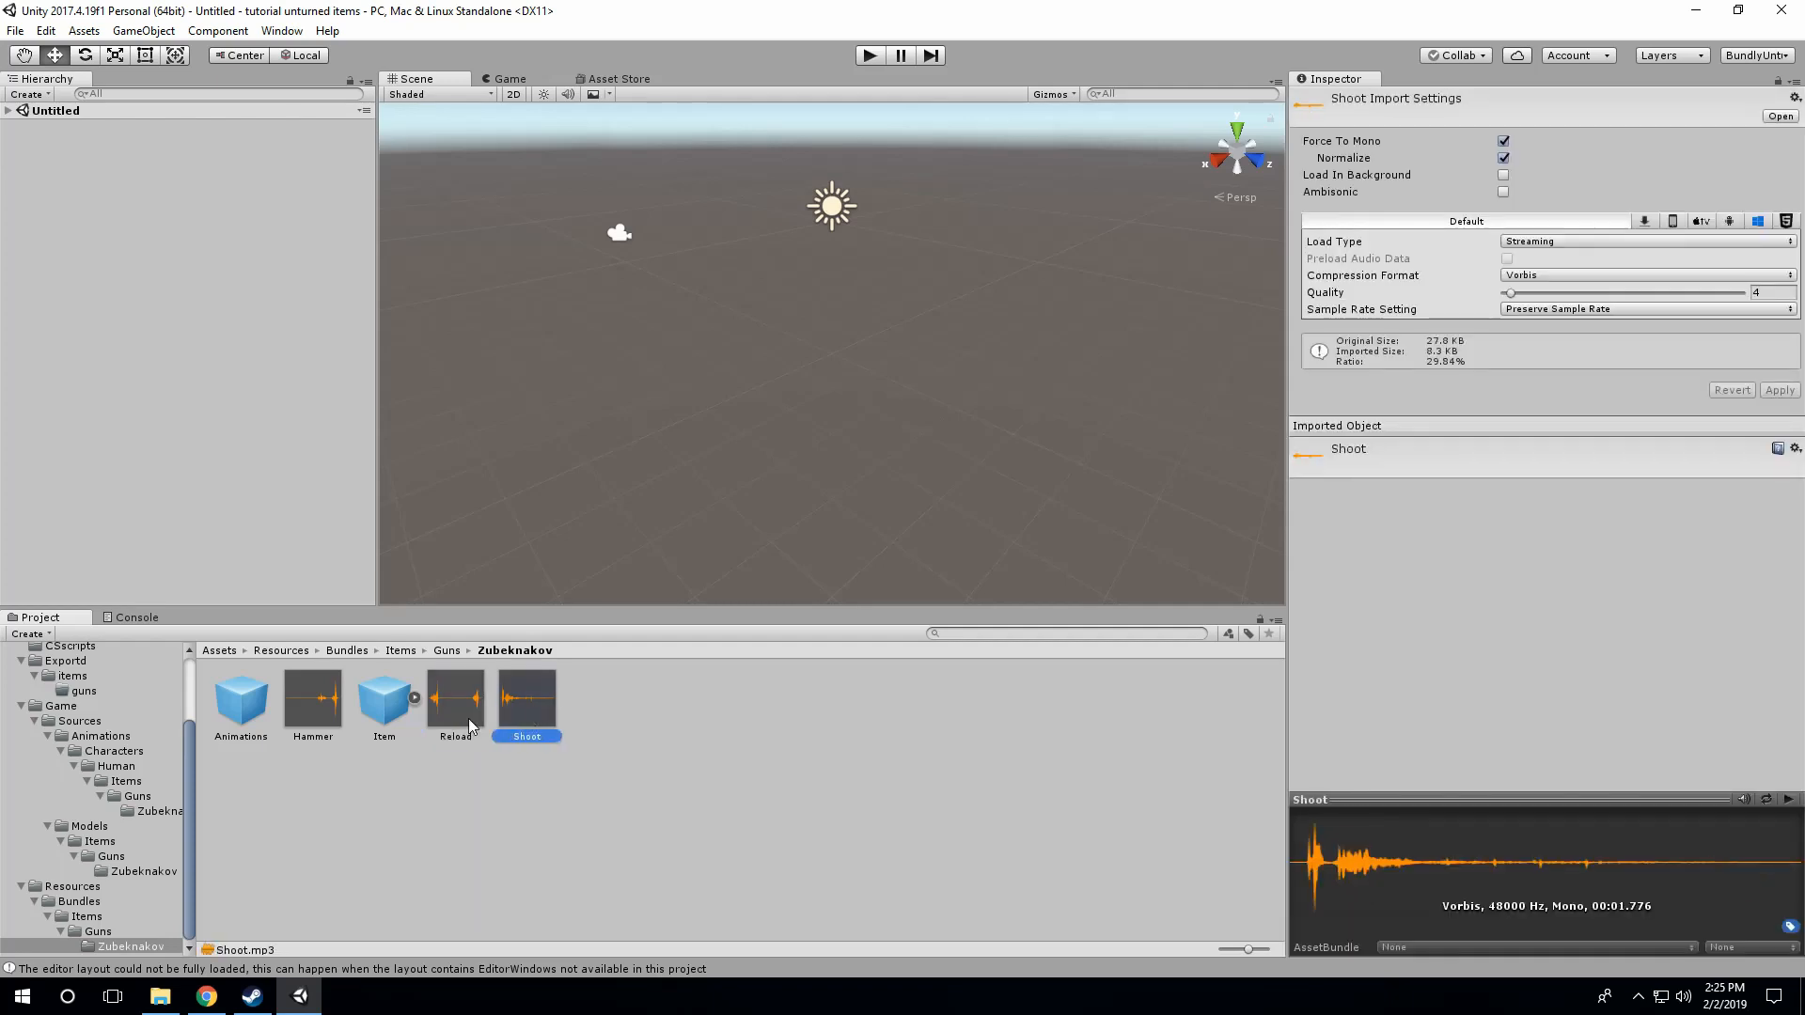
pyautogui.click(455, 719)
pyautogui.click(284, 727)
pyautogui.click(298, 720)
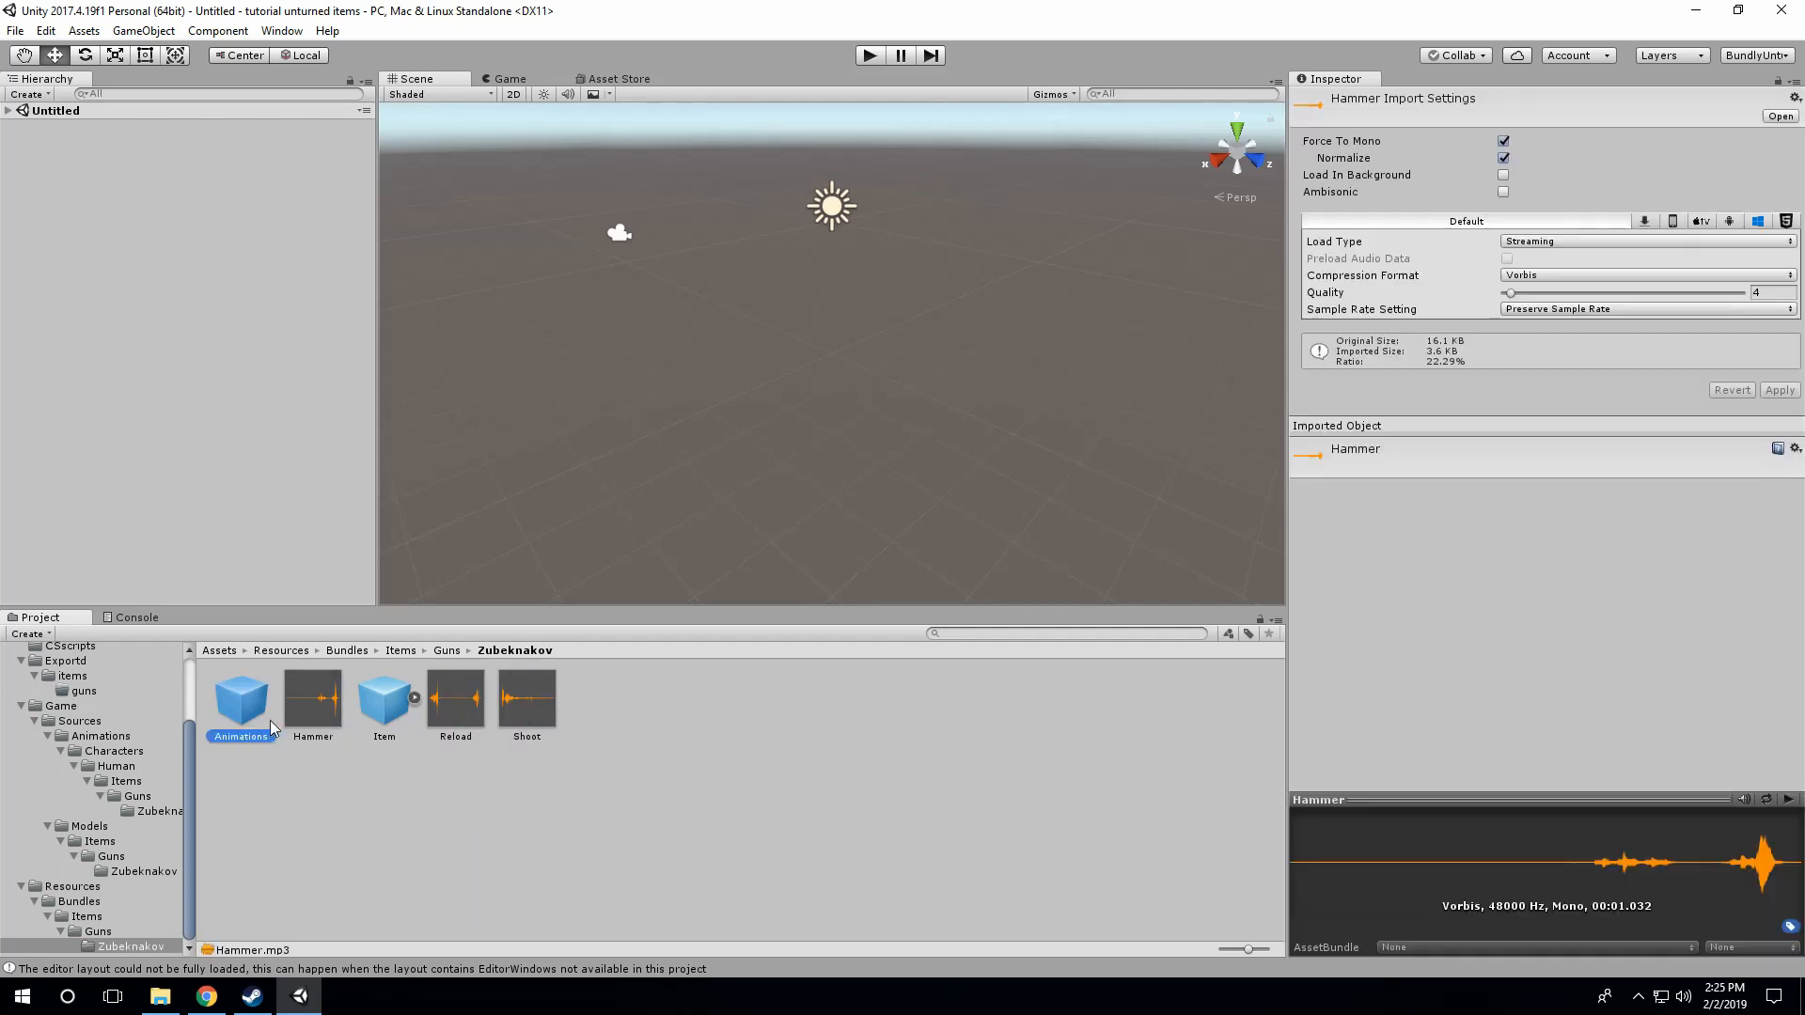
pyautogui.click(265, 719)
pyautogui.click(375, 718)
pyautogui.click(455, 716)
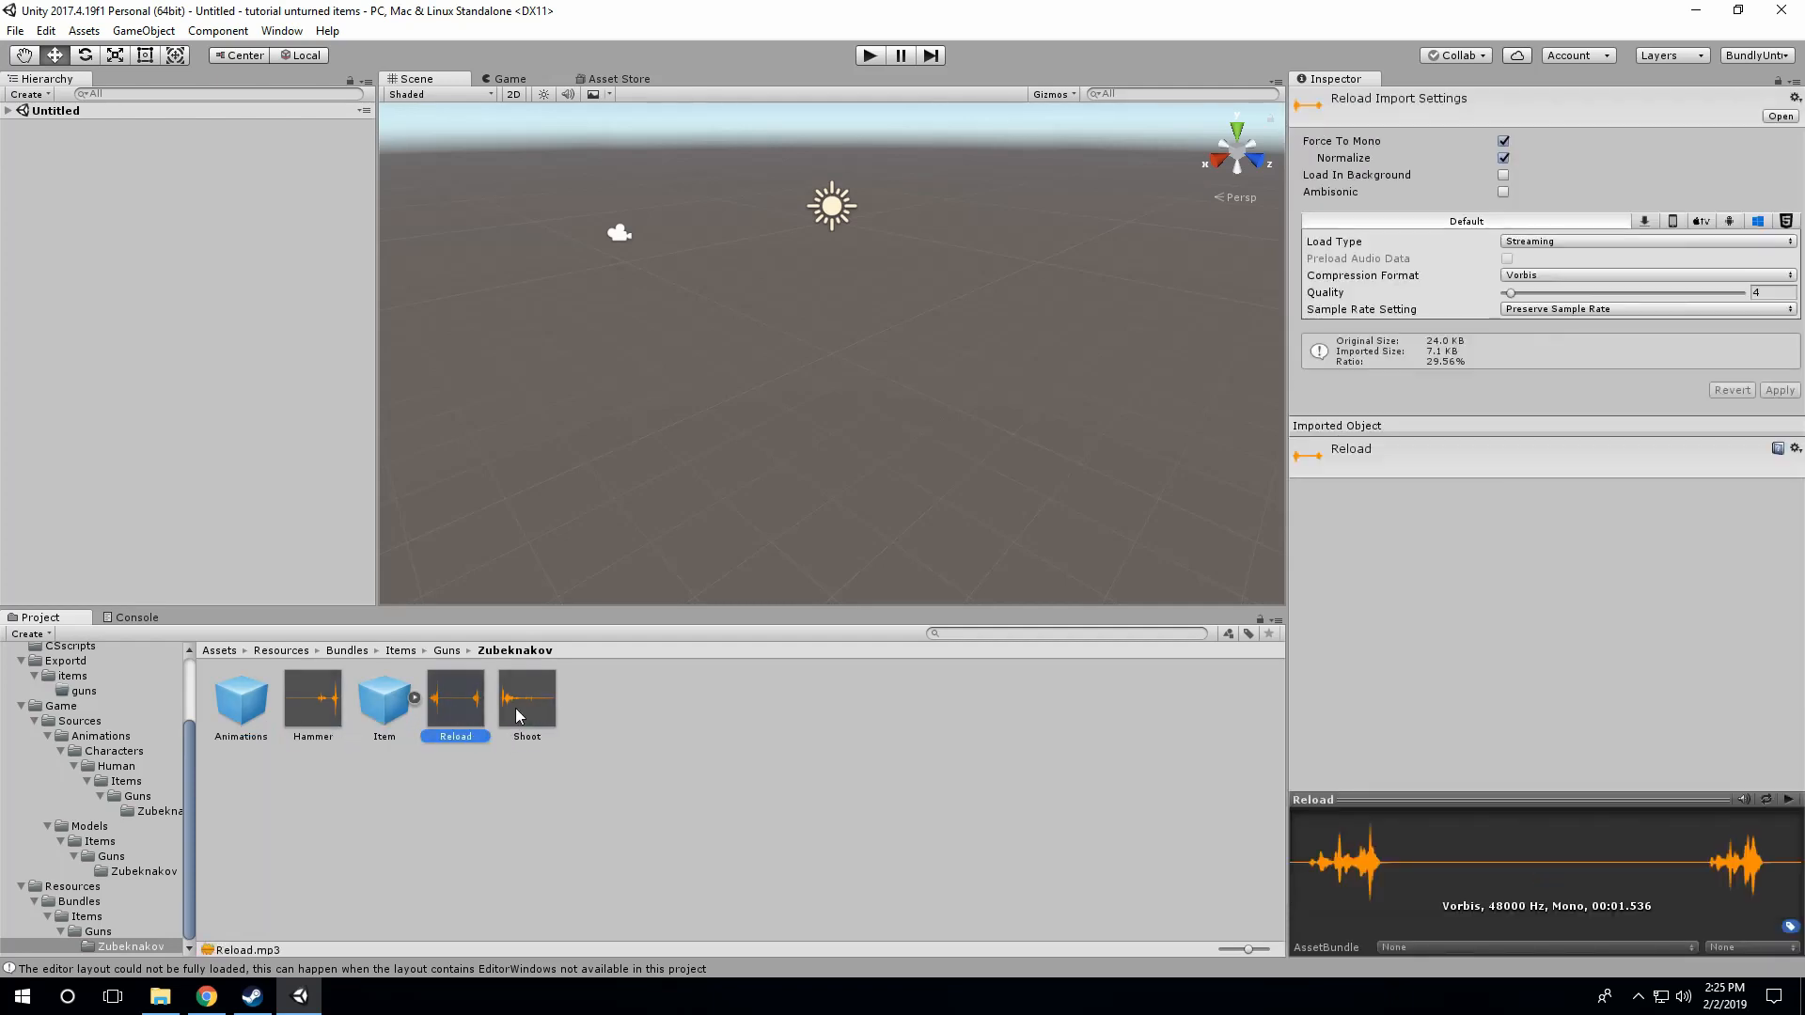
pyautogui.click(520, 713)
pyautogui.click(315, 722)
pyautogui.click(242, 723)
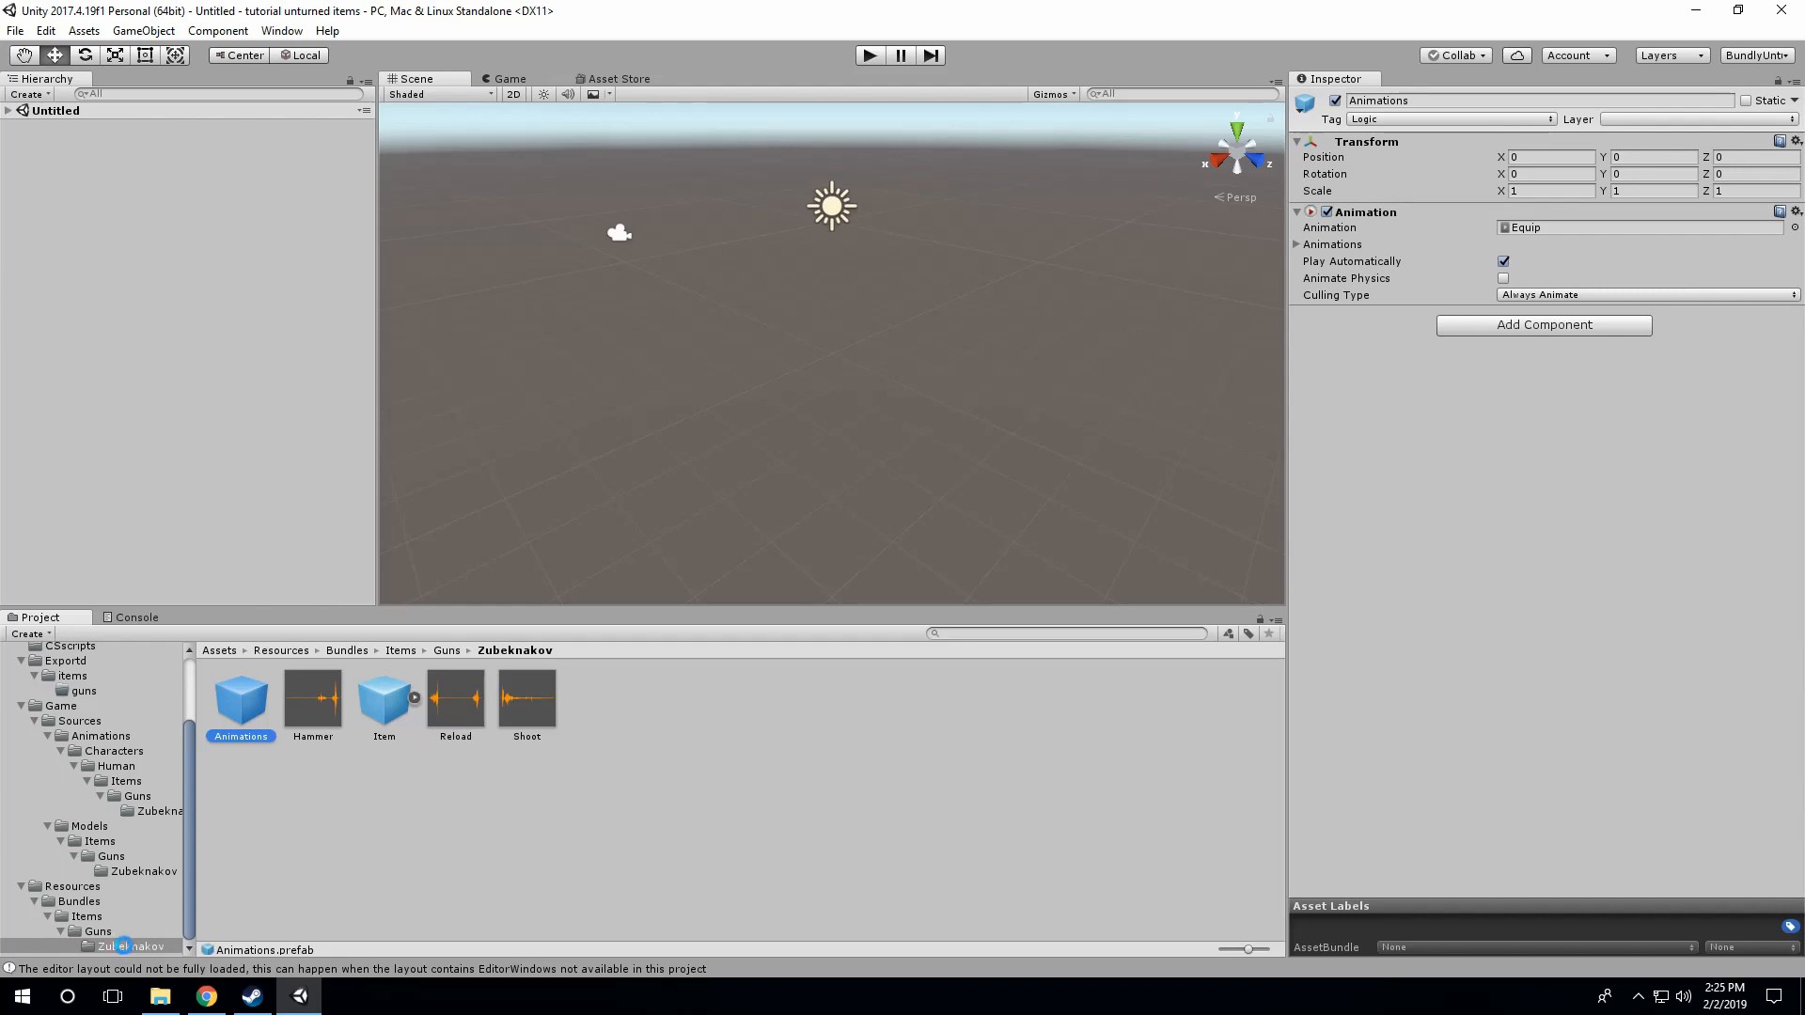
pyautogui.hotkey('ctrl', 'd')
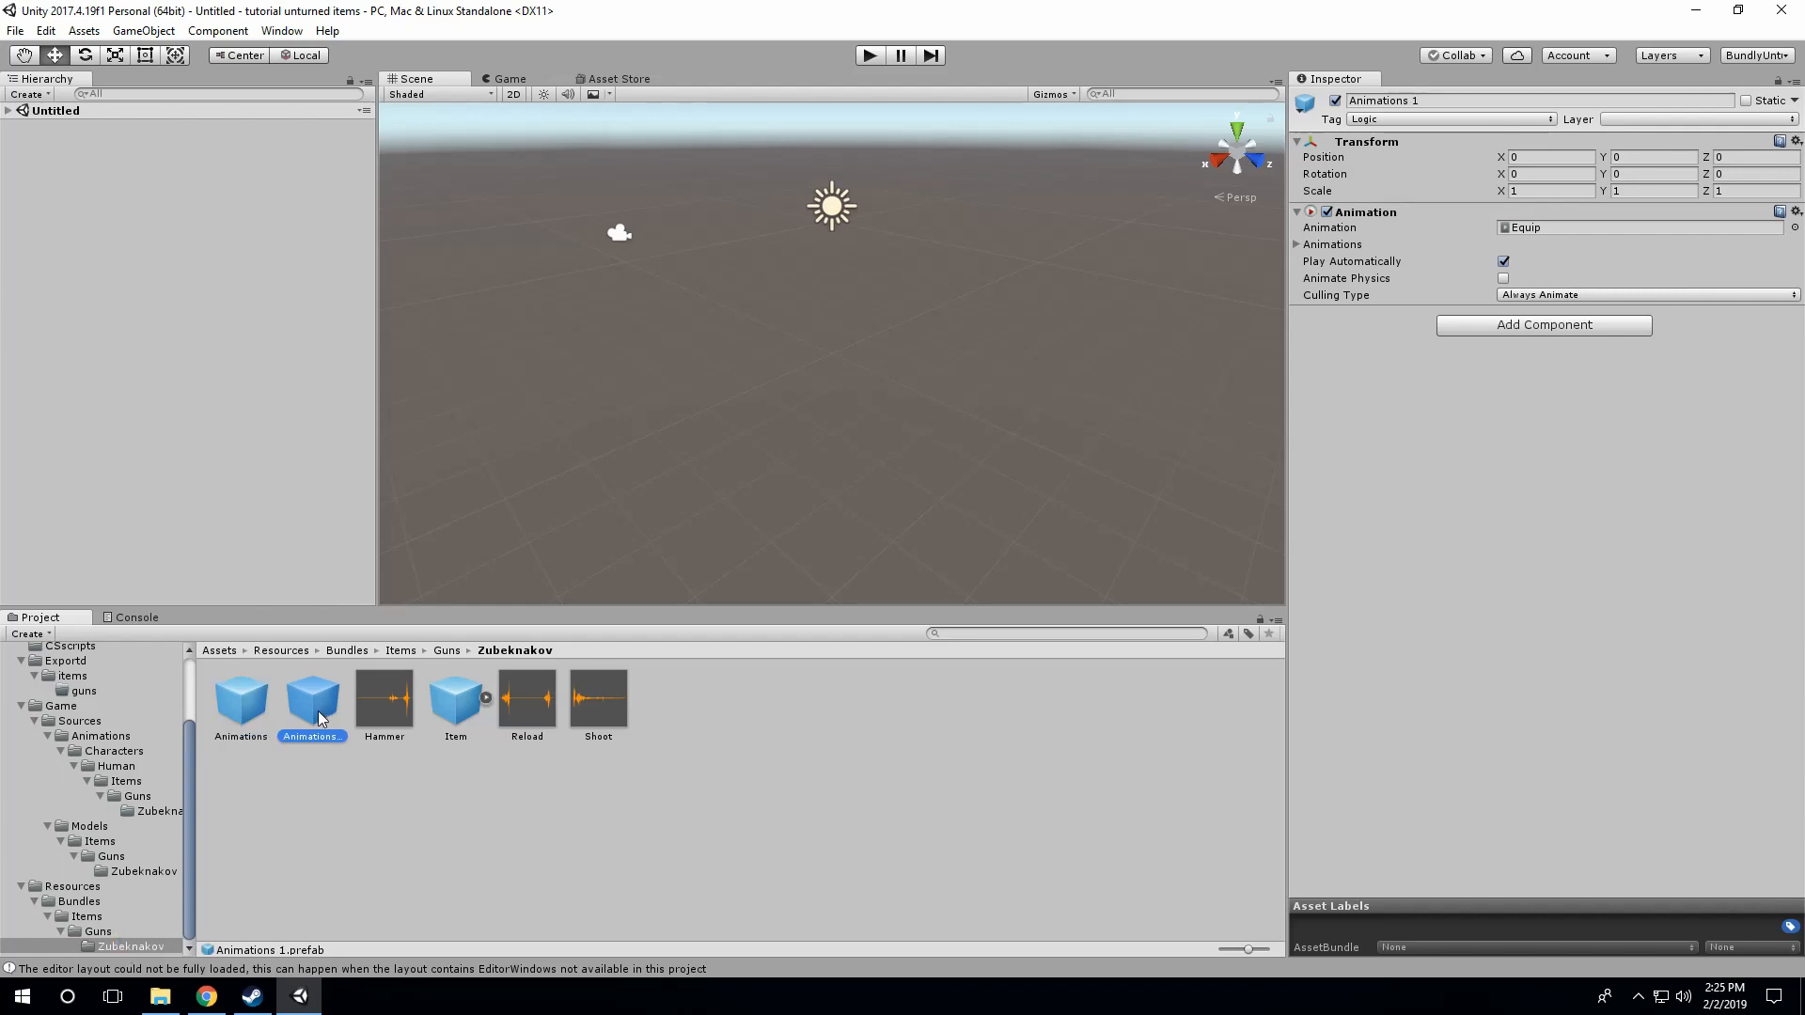
pyautogui.press('Delete')
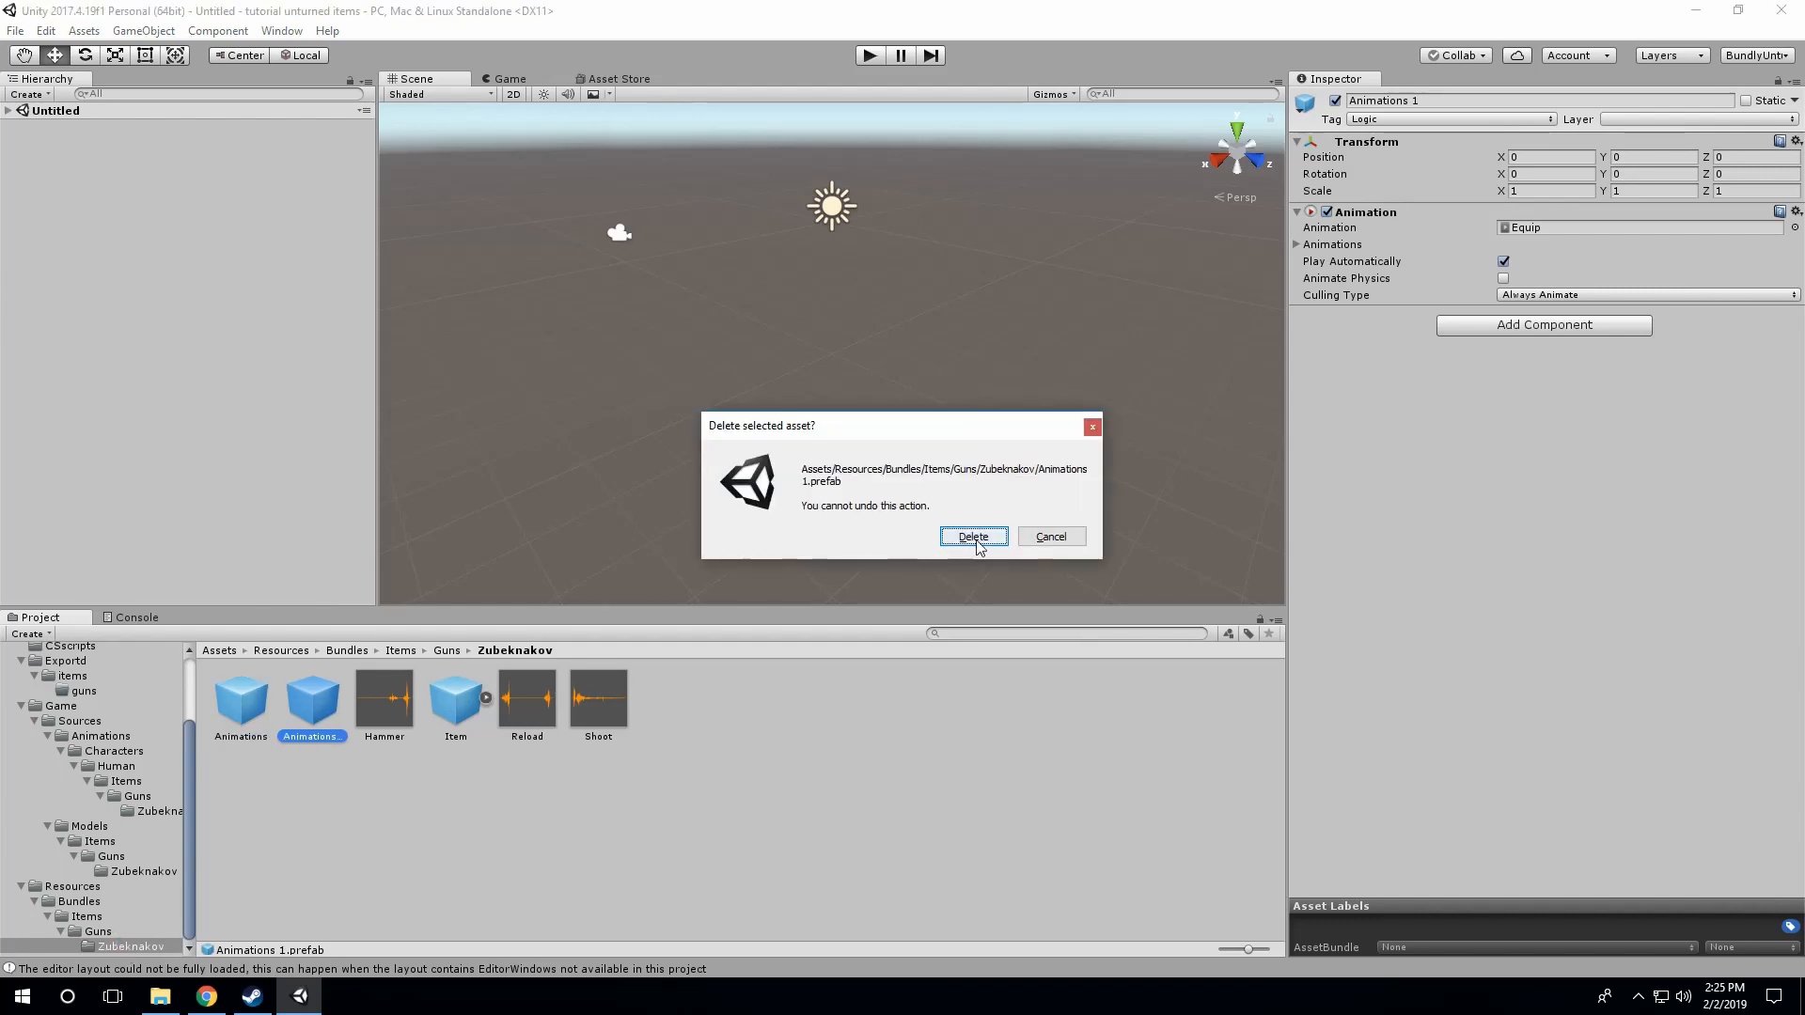
pyautogui.click(975, 535)
# Step: Duplicate the Zubeknakov folder under Resources/Bundles/Items/Guns and move the copy into Exportd/items/guns
pyautogui.click(127, 947)
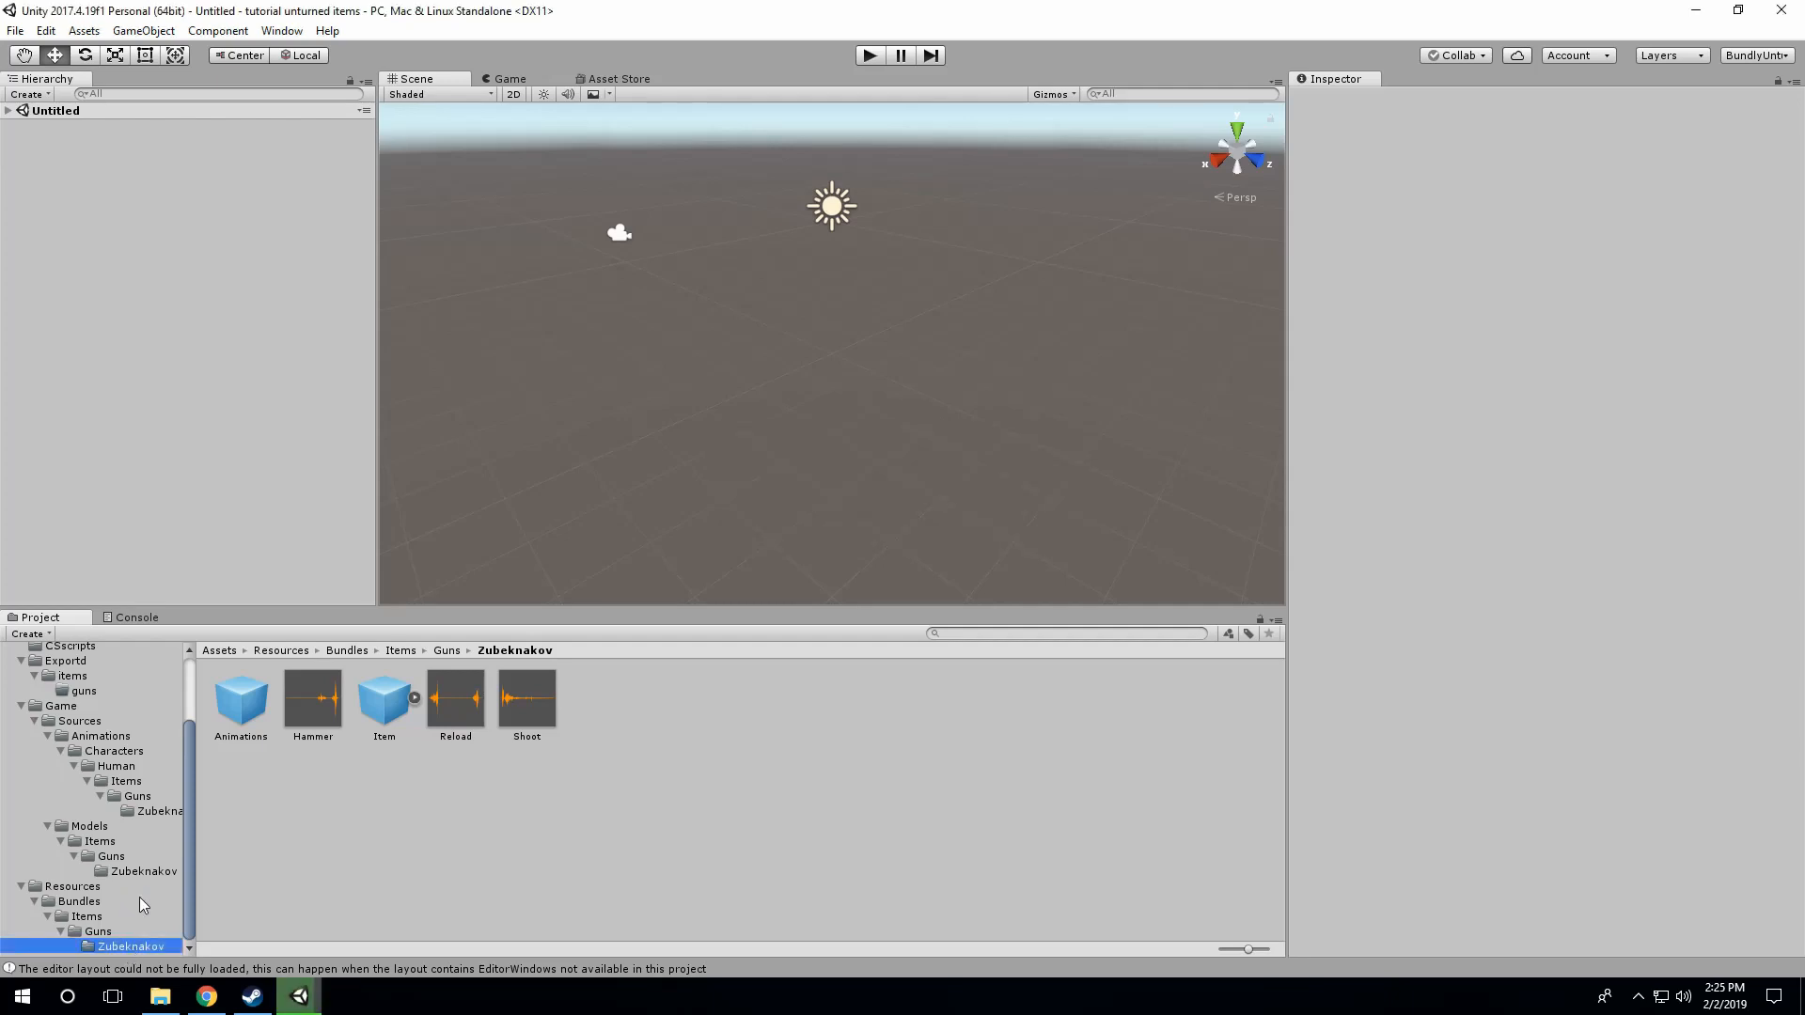
pyautogui.moveTo(134, 948); pyautogui.dragTo(89, 684)
pyautogui.scroll(3, 94, 812)
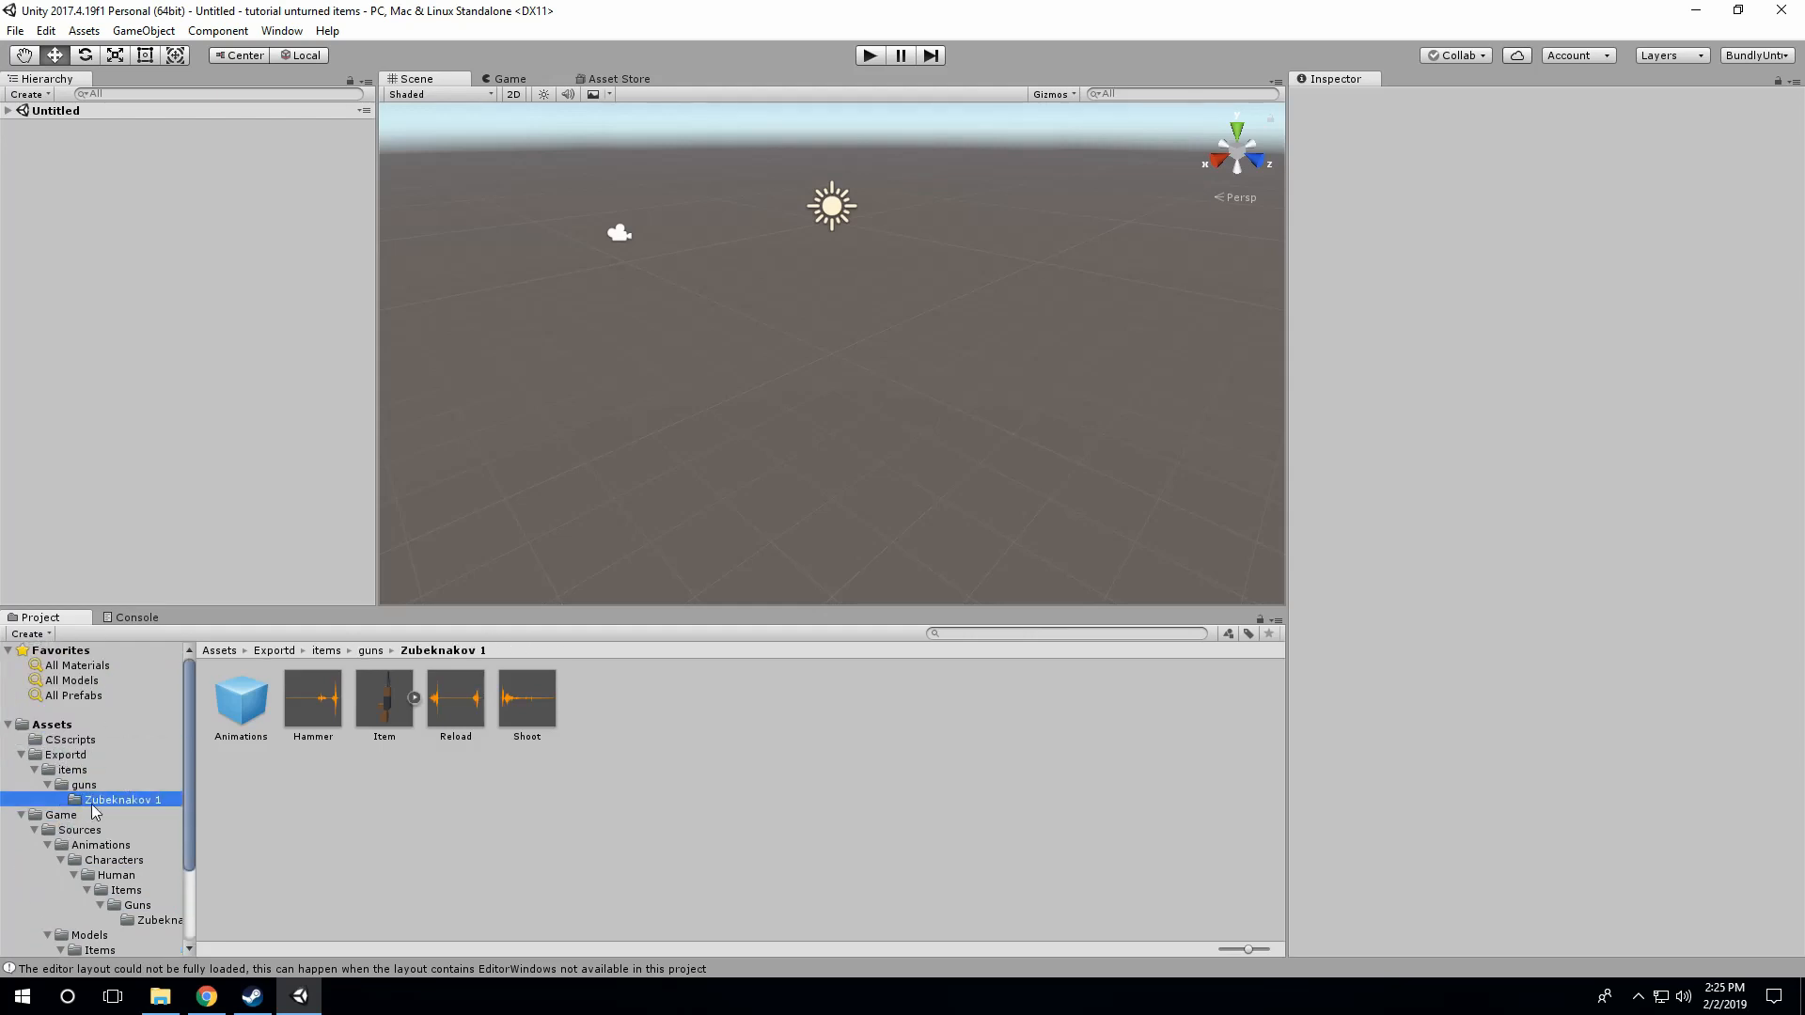
# Step: Rename the copied Zubeknakov folder in Exportd/items/guns as M4-A4
pyautogui.click(85, 786)
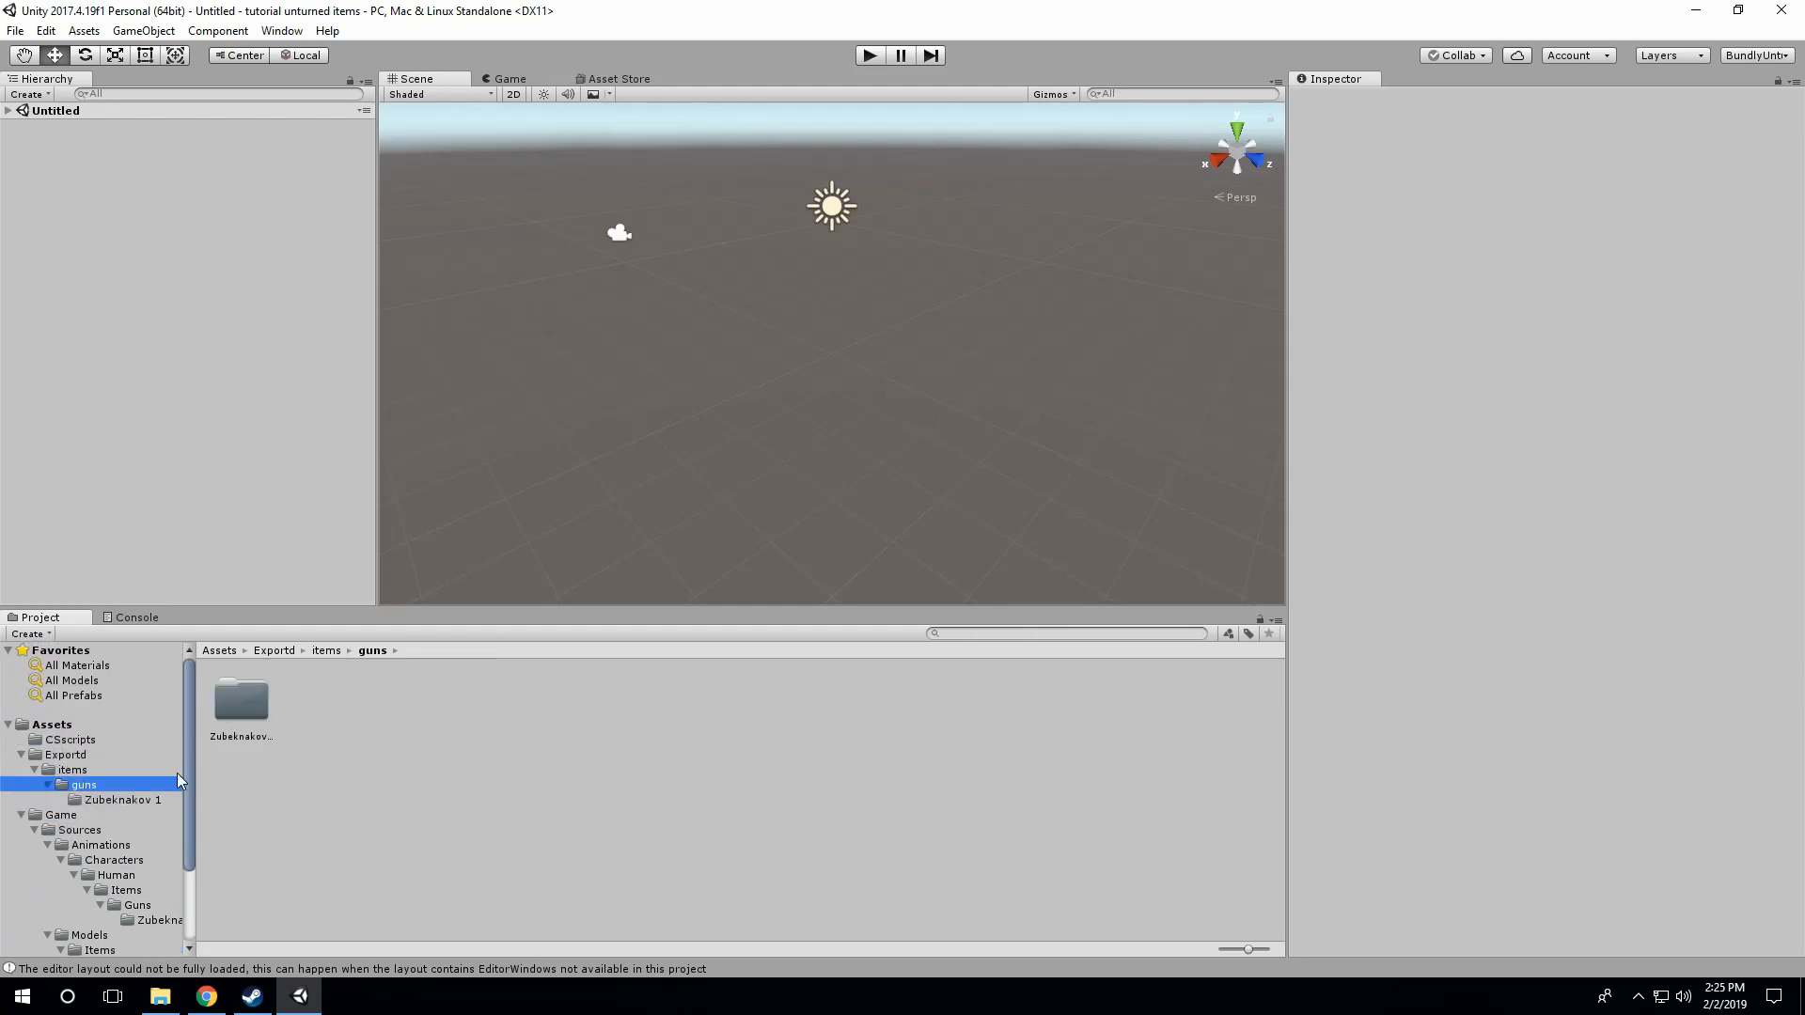
pyautogui.doubleClick(229, 707)
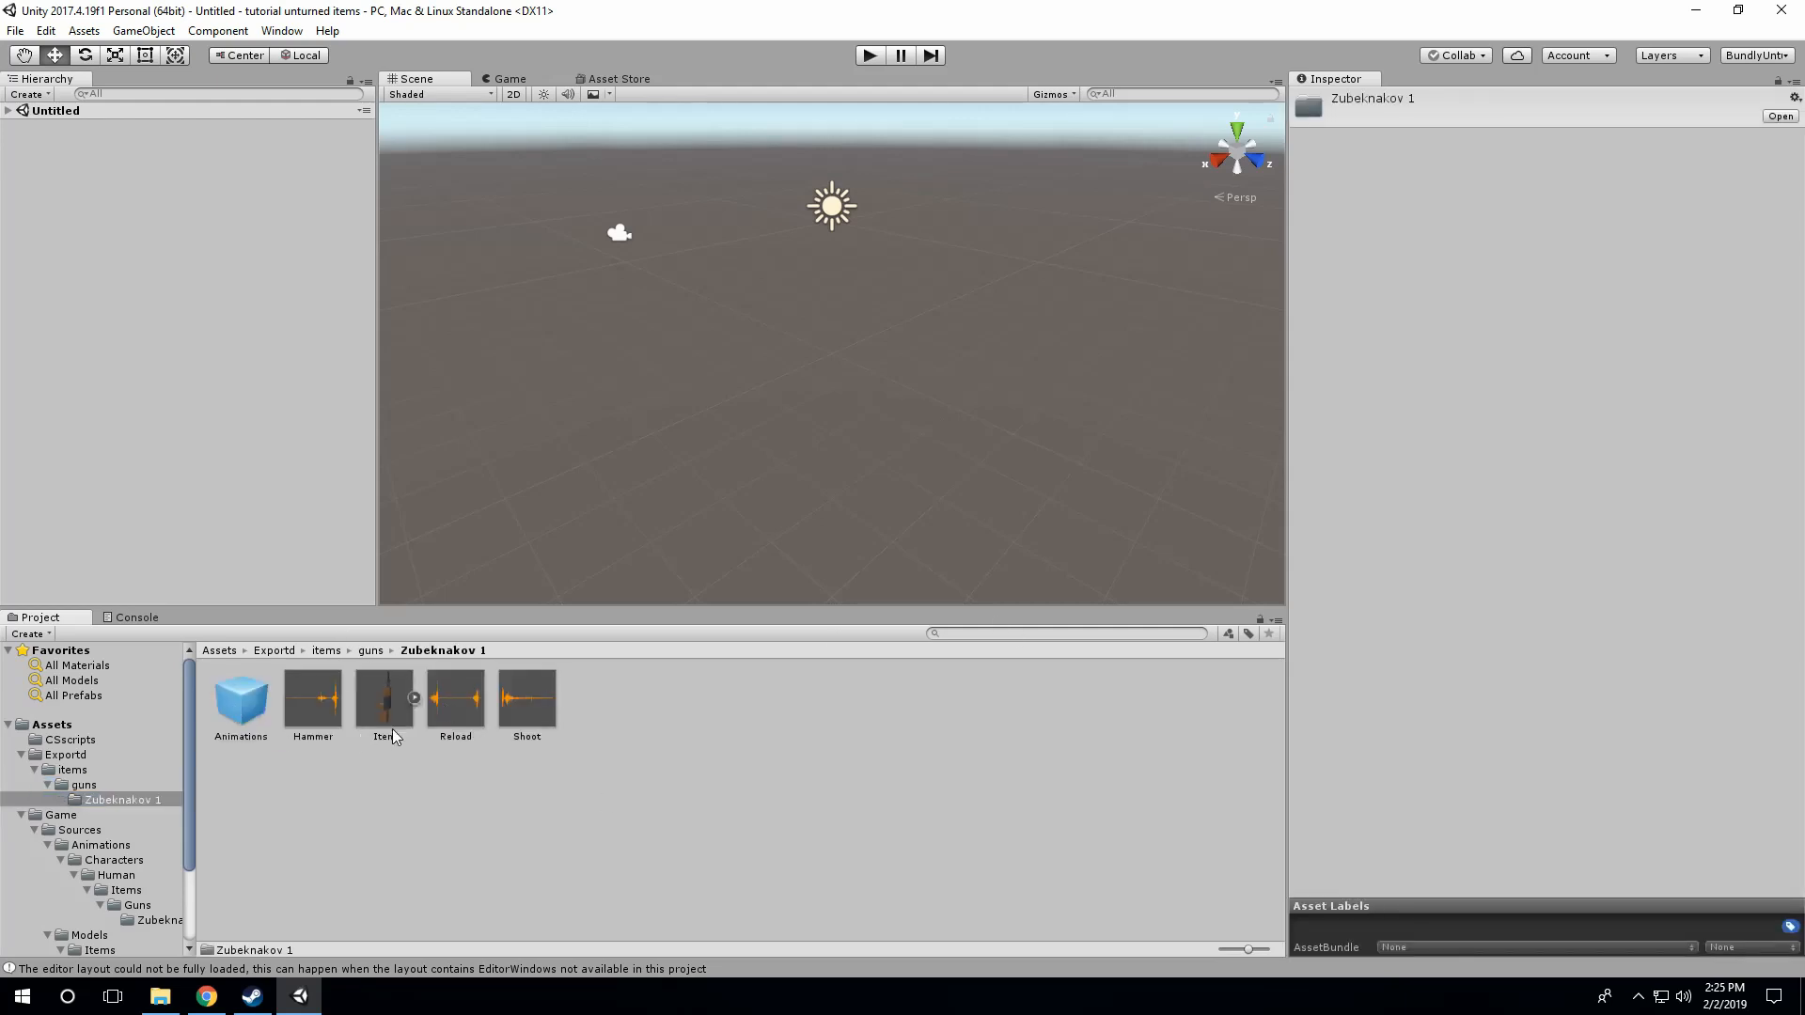
pyautogui.click(371, 650)
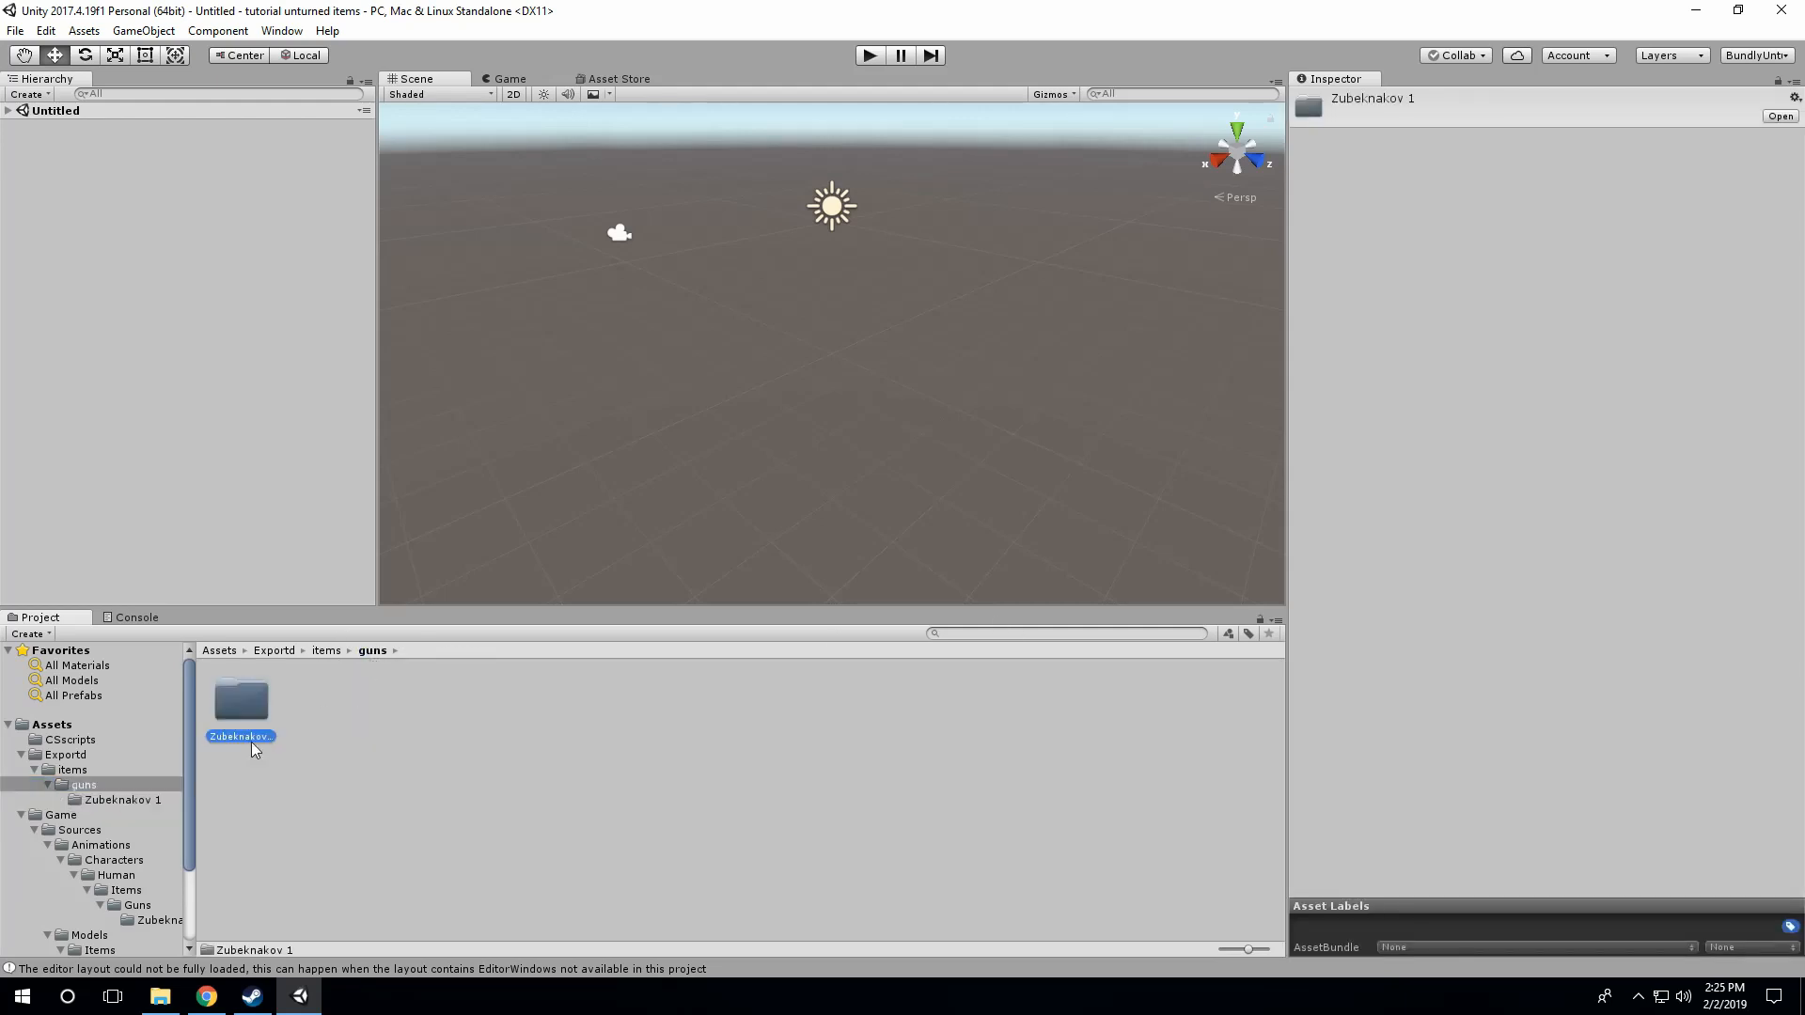
pyautogui.click(245, 736)
pyautogui.write('M')
pyautogui.write('-A4')
pyautogui.press('Return')
# Step: Add the Item prefab from the M4-A4 folder to the scene, frame it in a side view and deselect it
pyautogui.doubleClick(259, 724)
pyautogui.moveTo(387, 710); pyautogui.dragTo(195, 323)
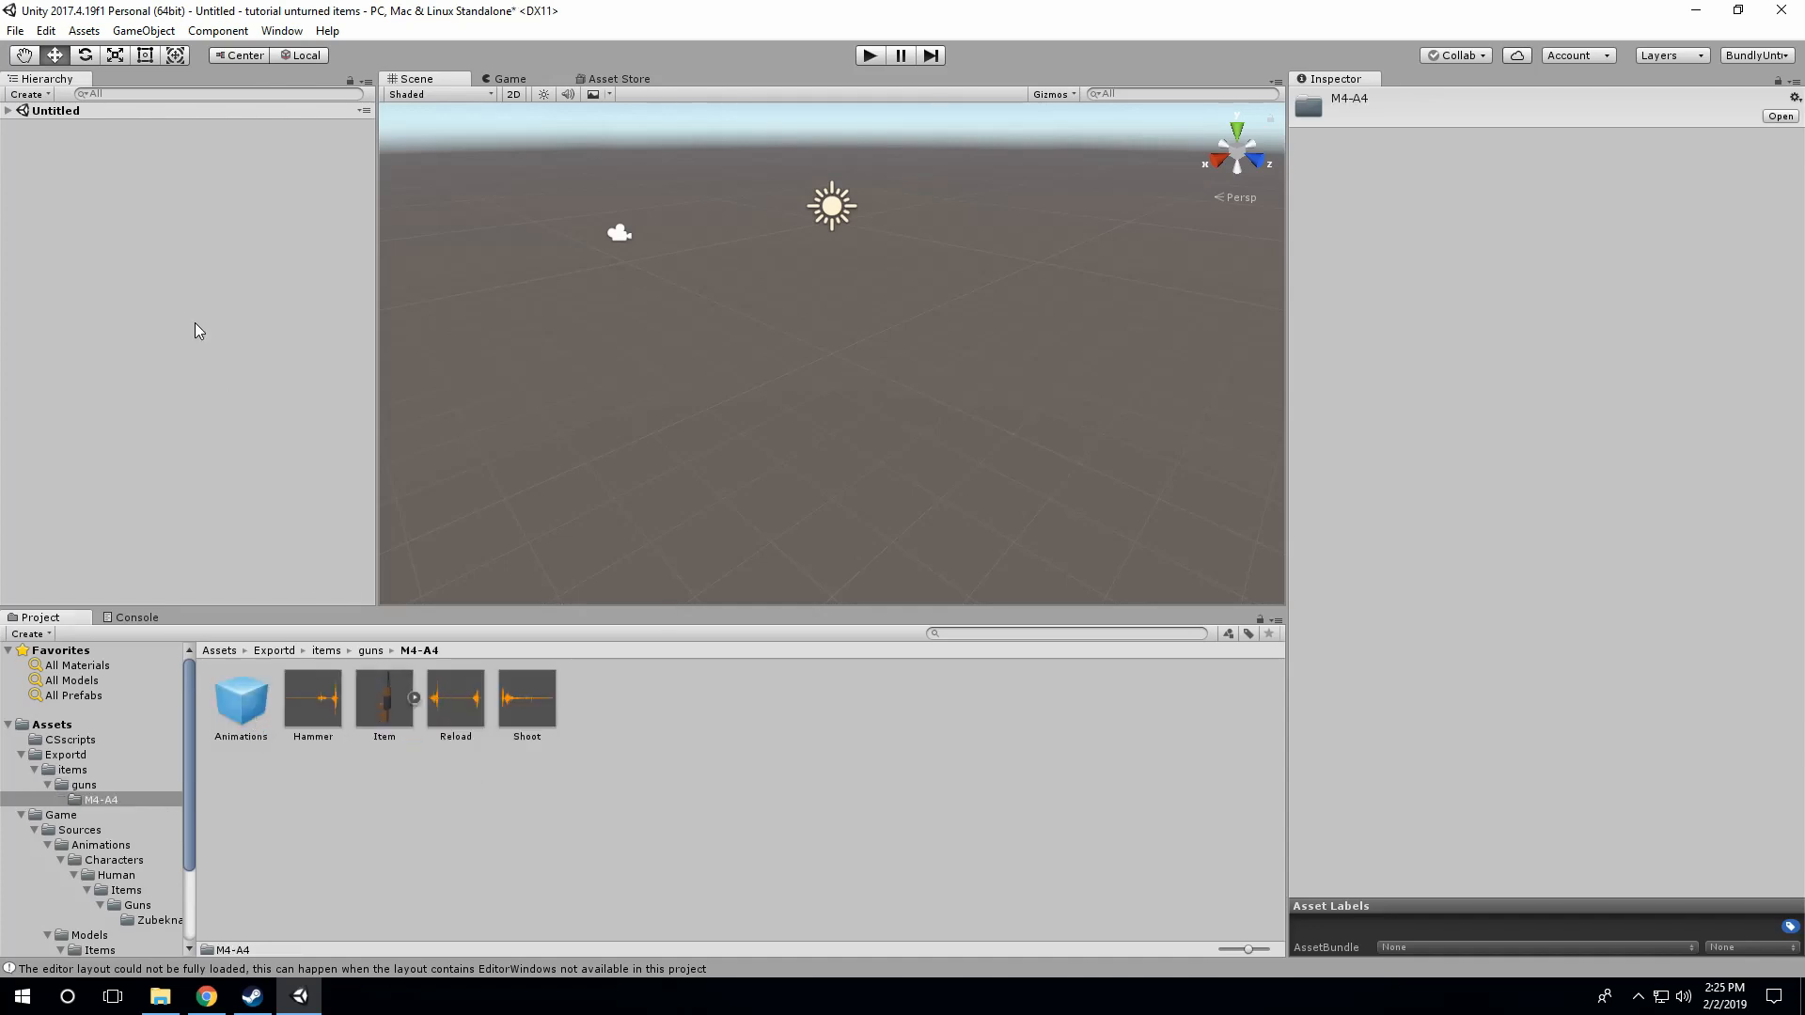
pyautogui.doubleClick(70, 156)
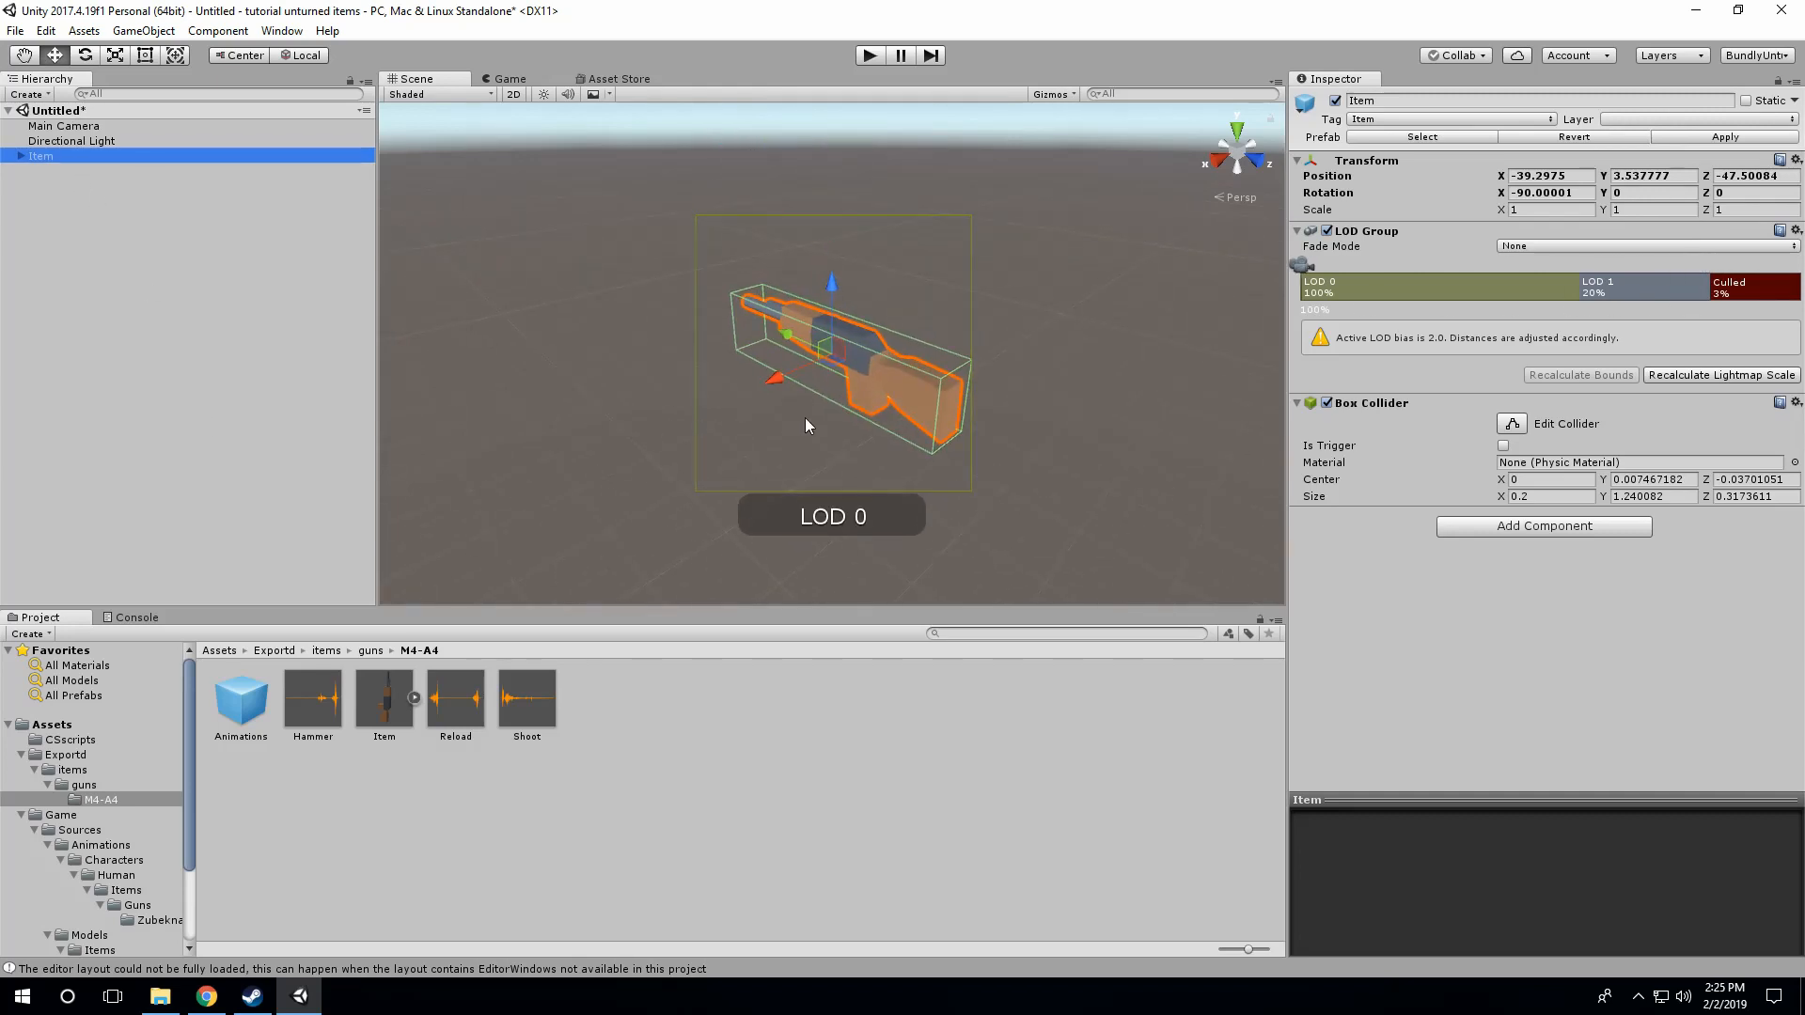
pyautogui.keyDown('alt'); pyautogui.moveTo(785, 441); pyautogui.dragTo(978, 342); pyautogui.keyUp('alt')
pyautogui.press('d')
pyautogui.moveTo(978, 343); pyautogui.dragTo(933, 402, button='right')
pyautogui.press('w')
pyautogui.press('s')
pyautogui.click(905, 437)
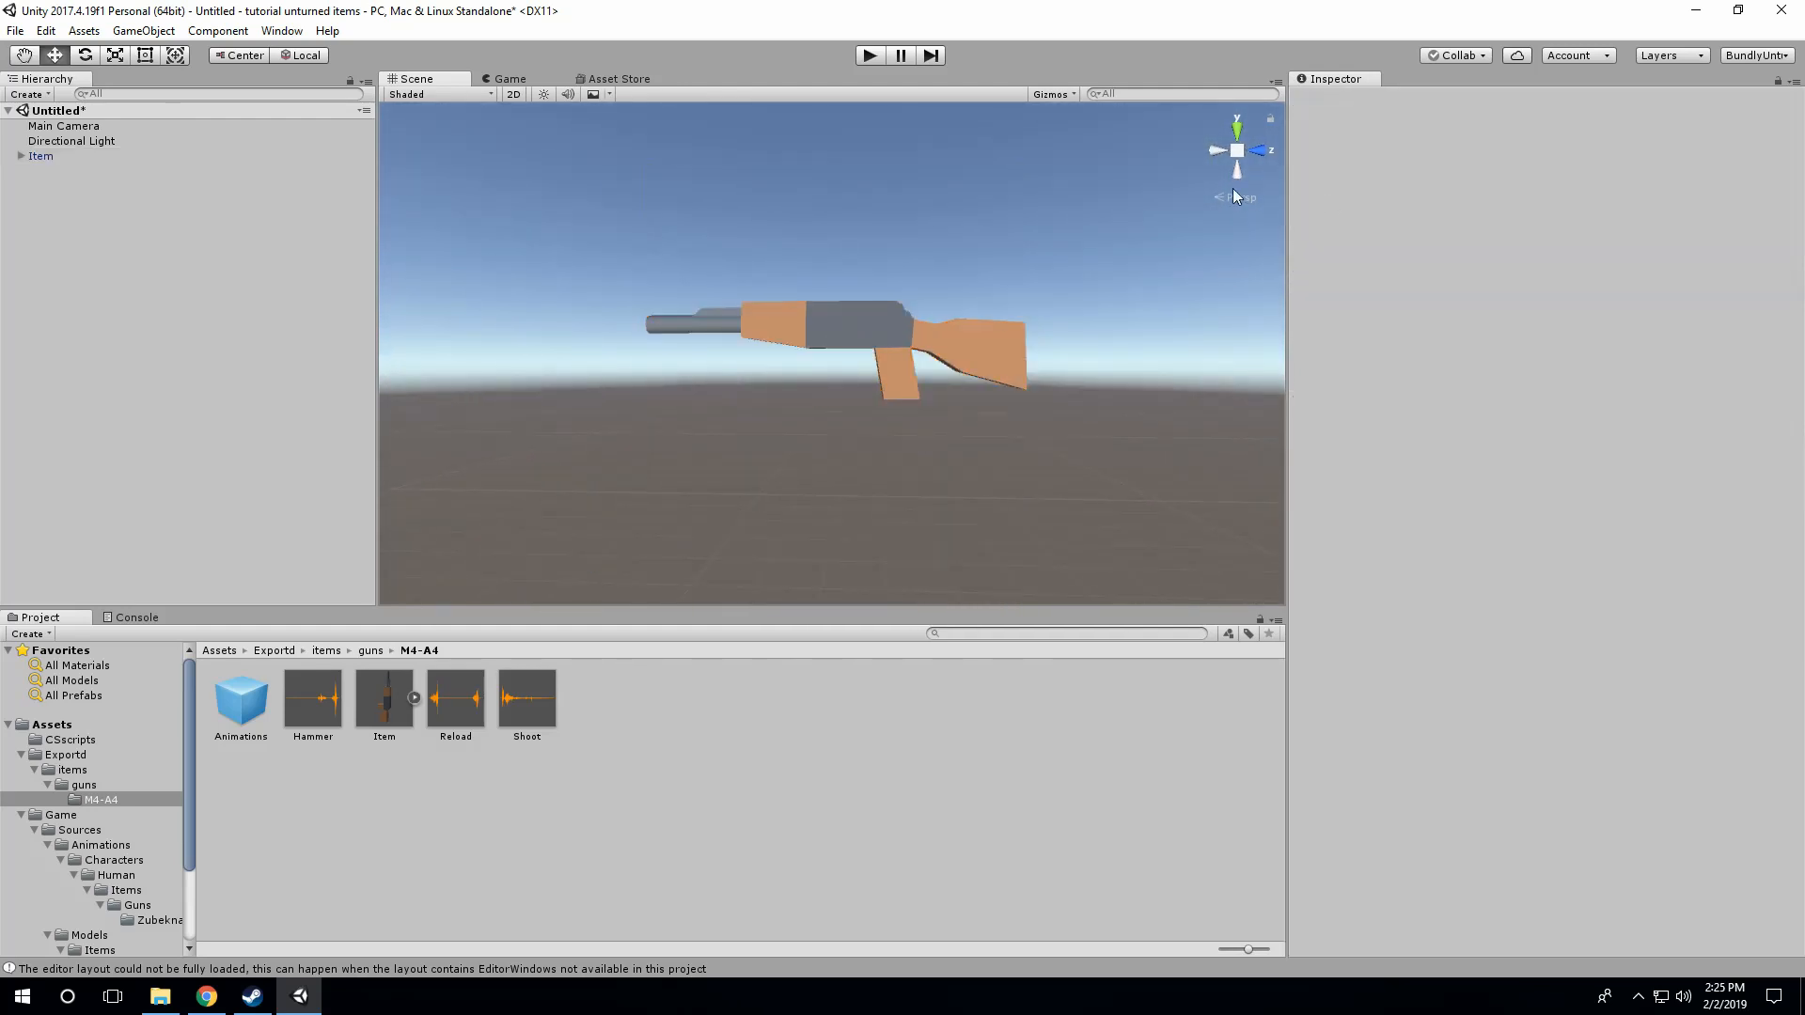
# Step: Set the scene view to an orthographic right-side view zoomed in on the gun, with nothing selected
pyautogui.click(1238, 149)
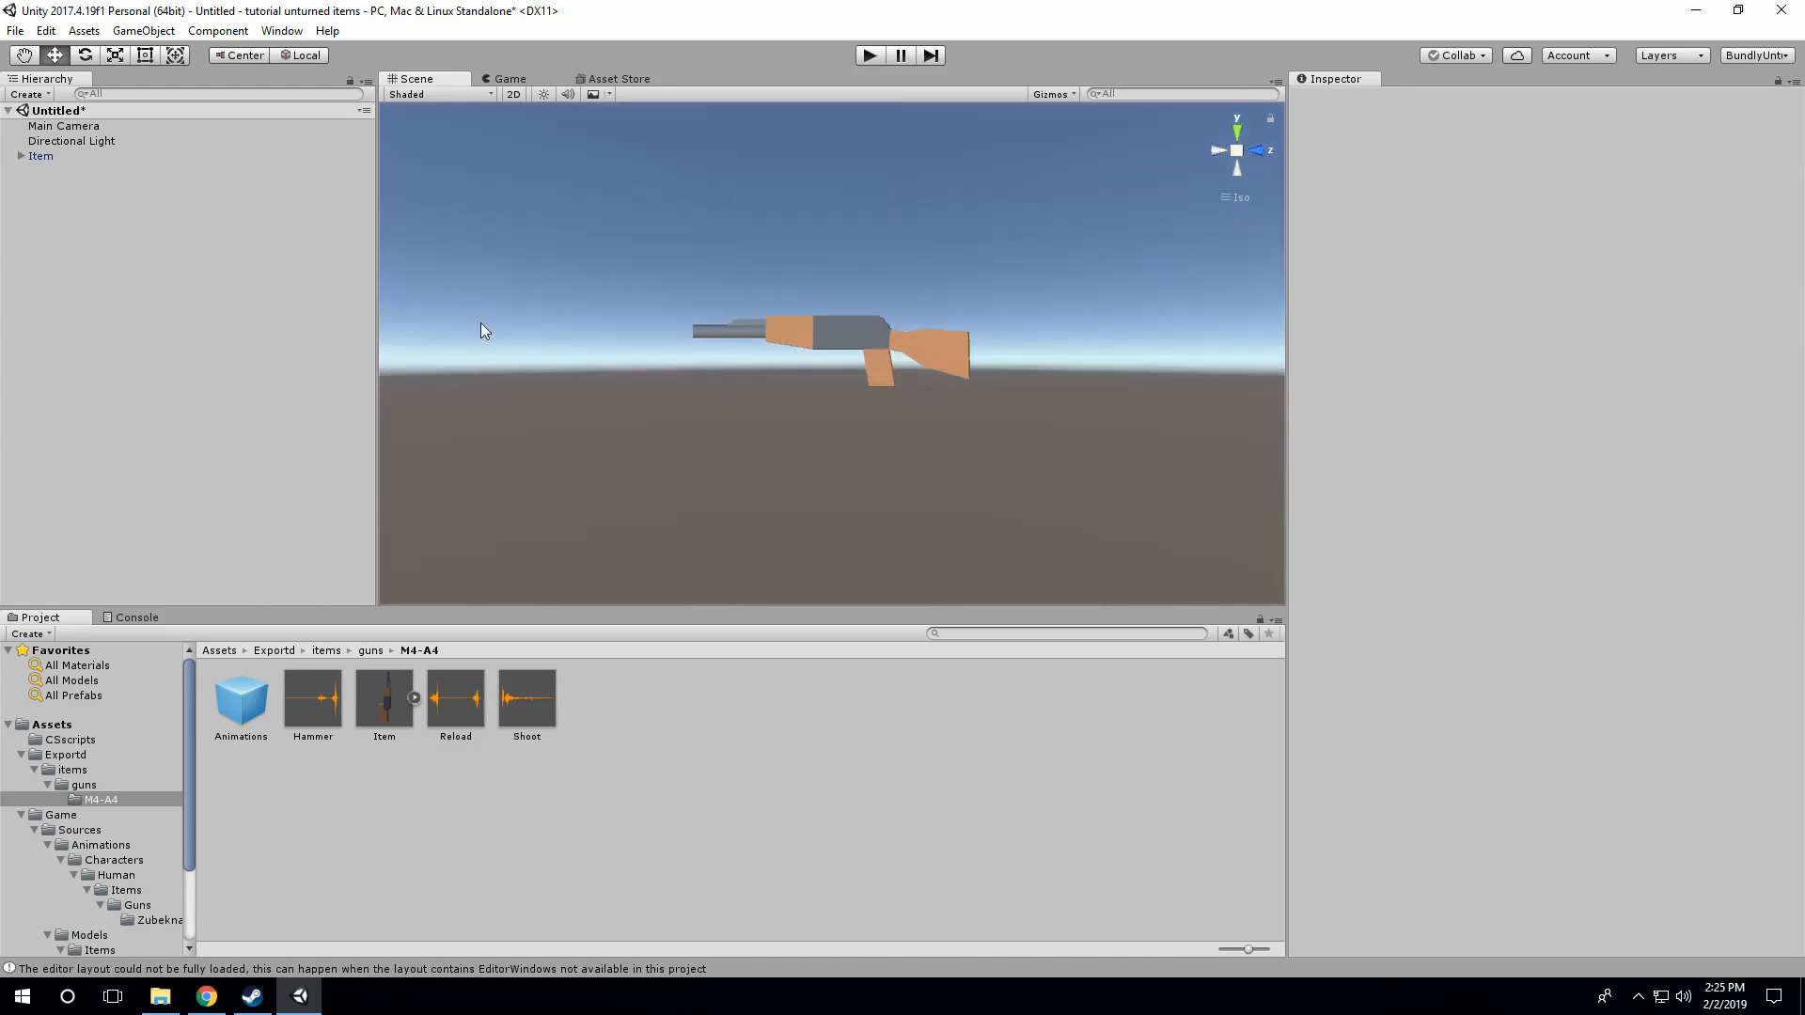
pyautogui.click(49, 152)
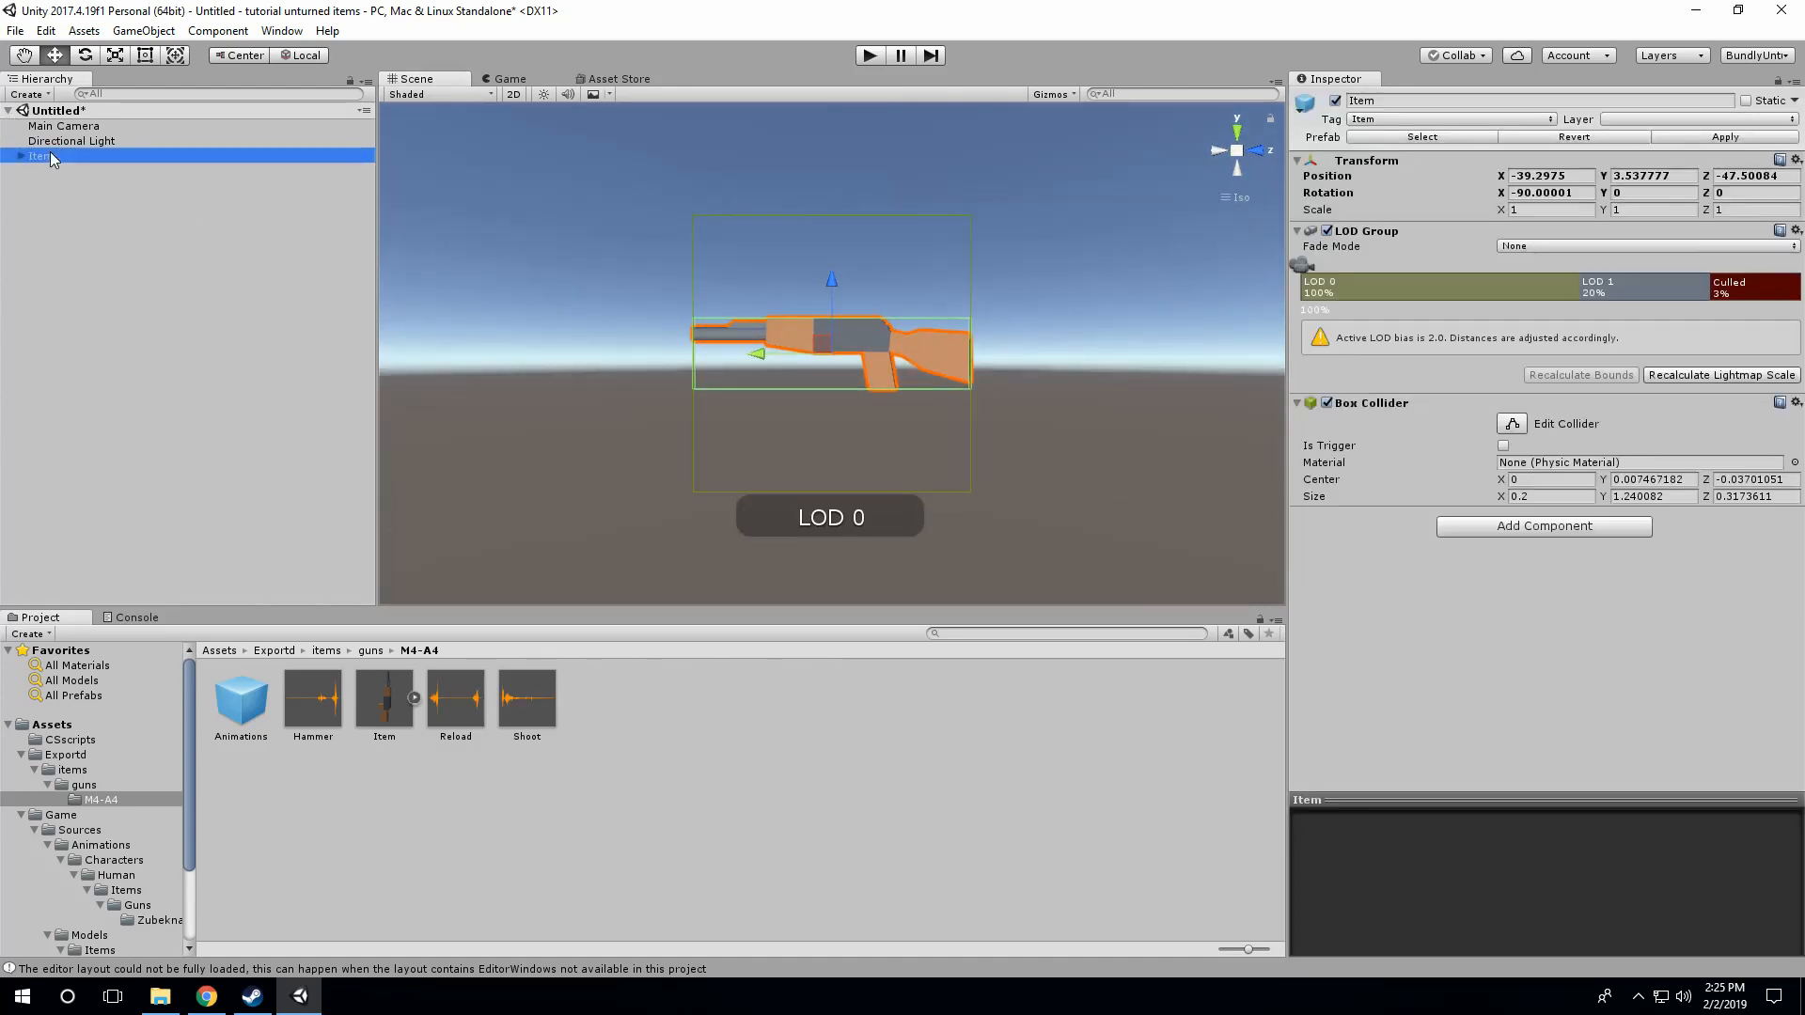
pyautogui.click(1217, 152)
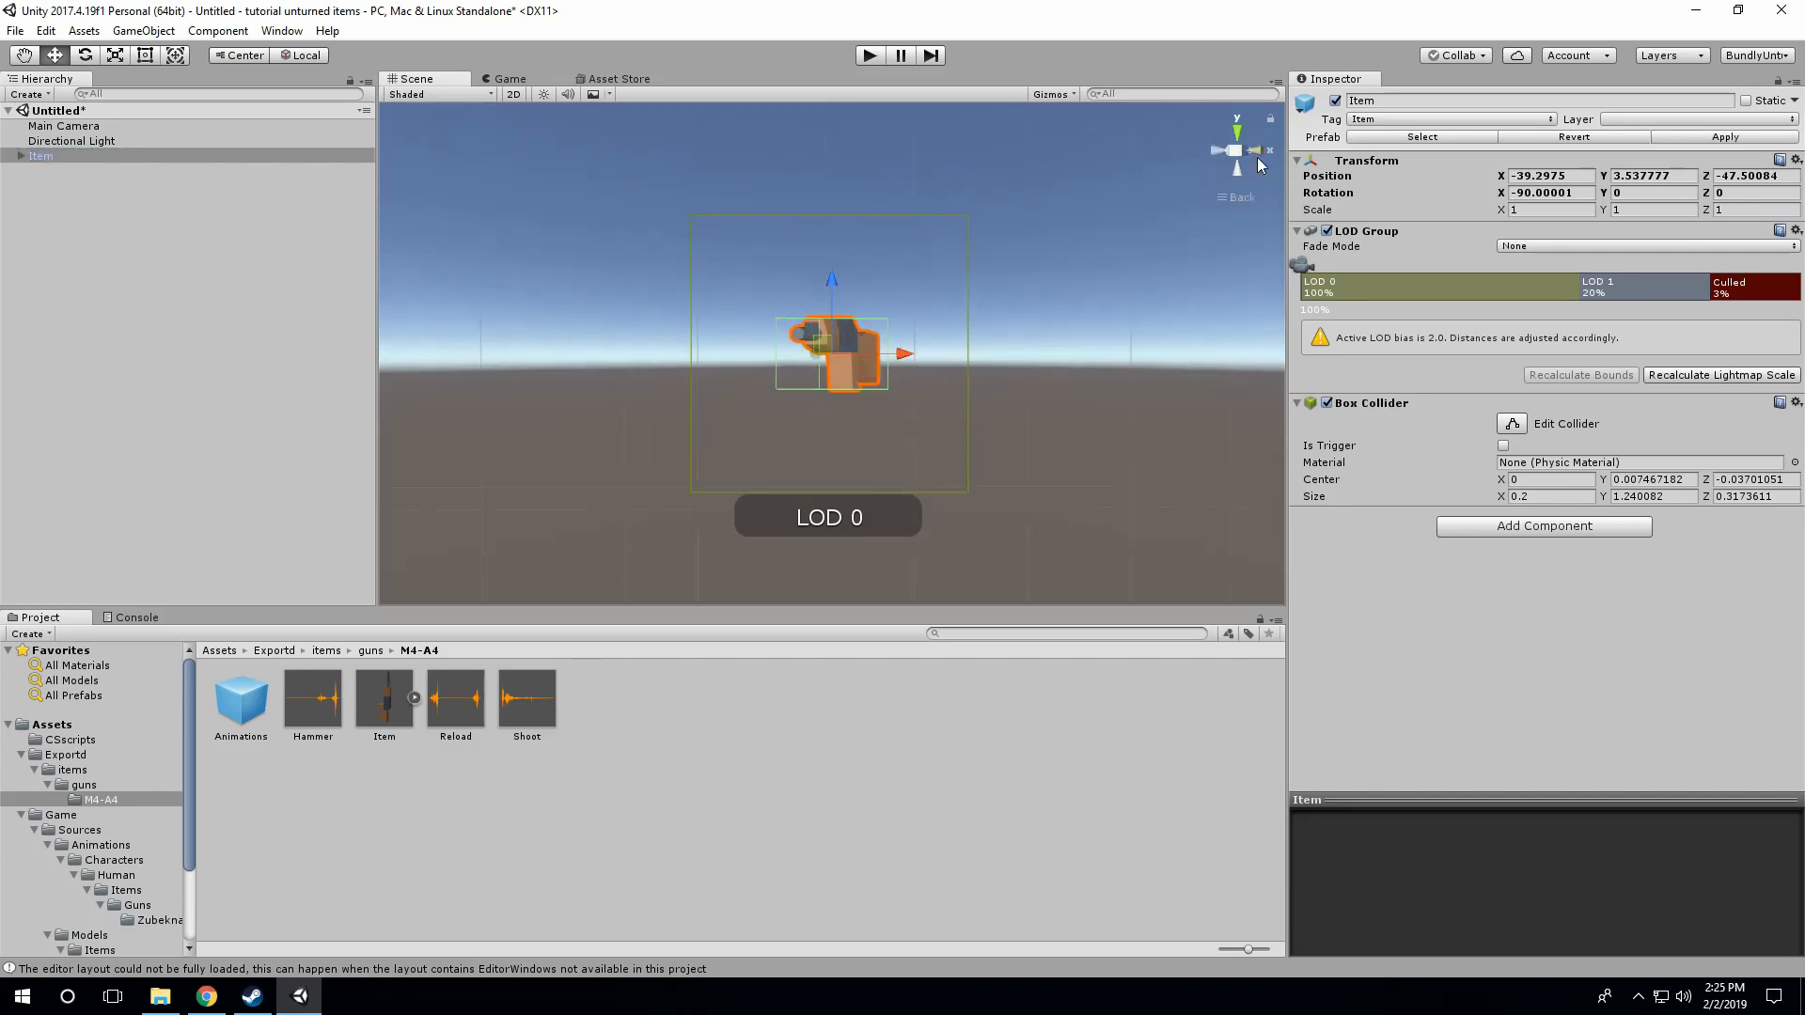
pyautogui.click(1257, 152)
pyautogui.scroll(5, 882, 352)
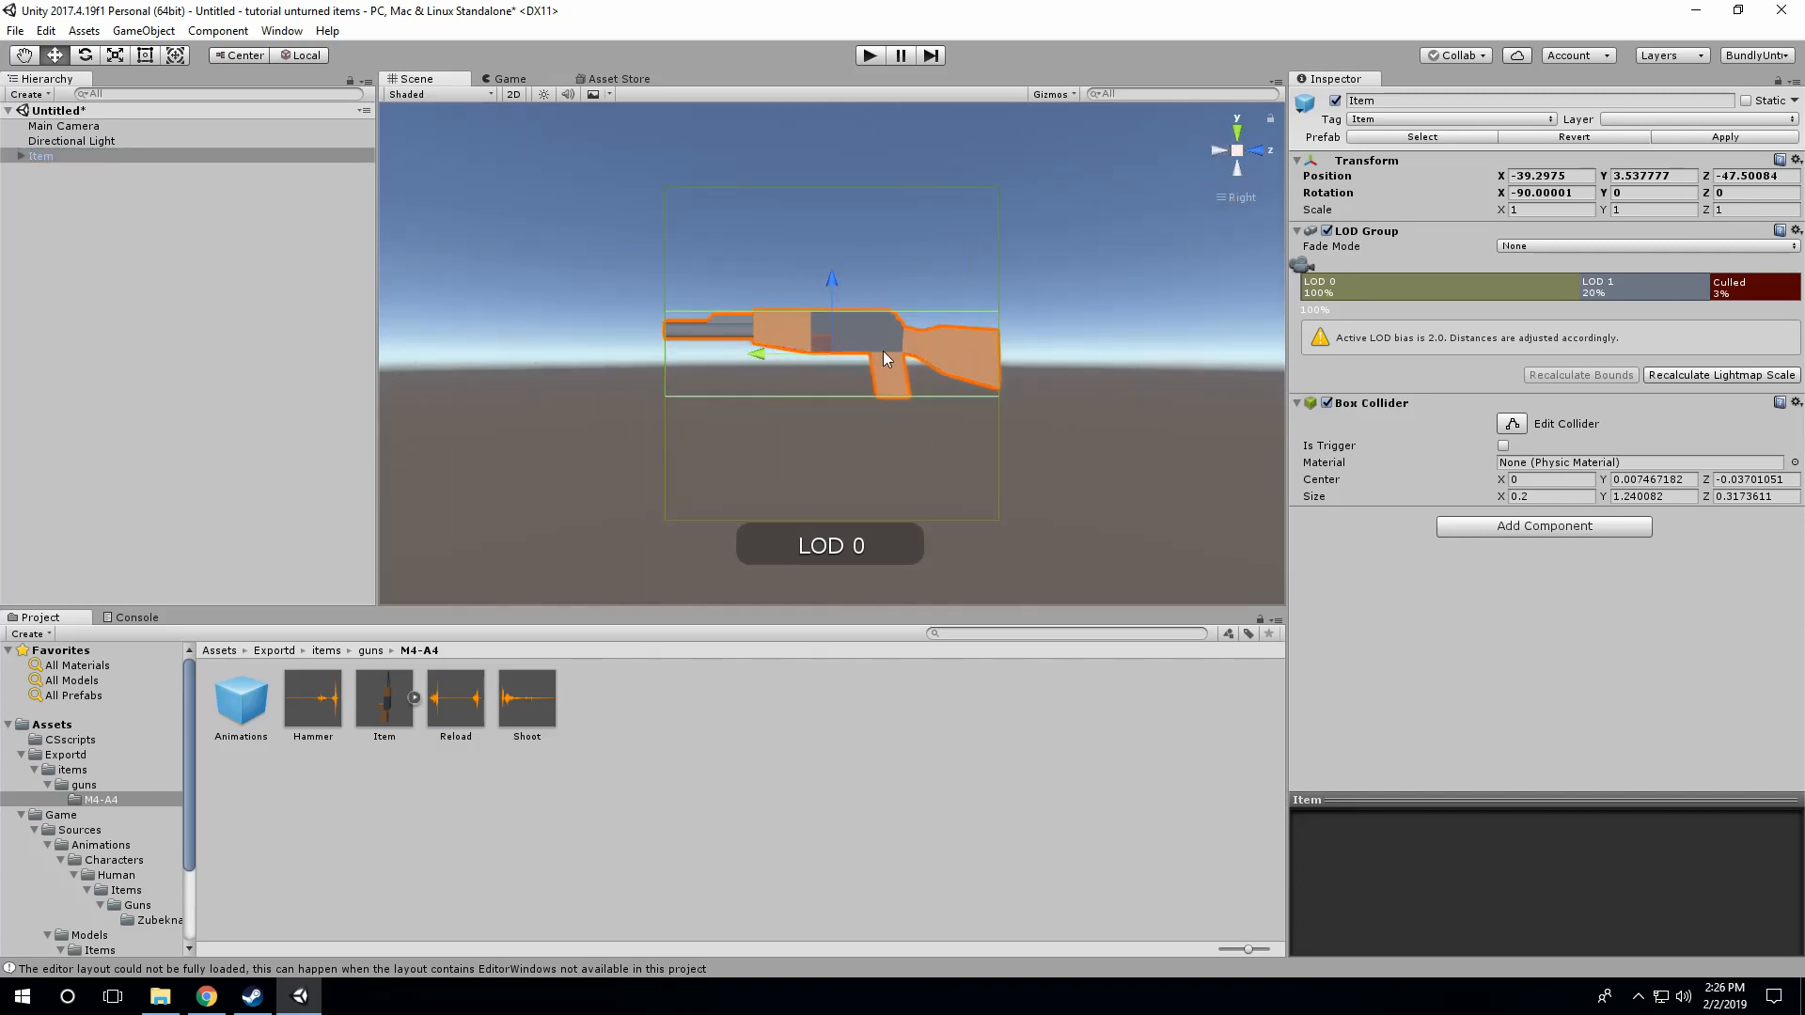
pyautogui.click(838, 413)
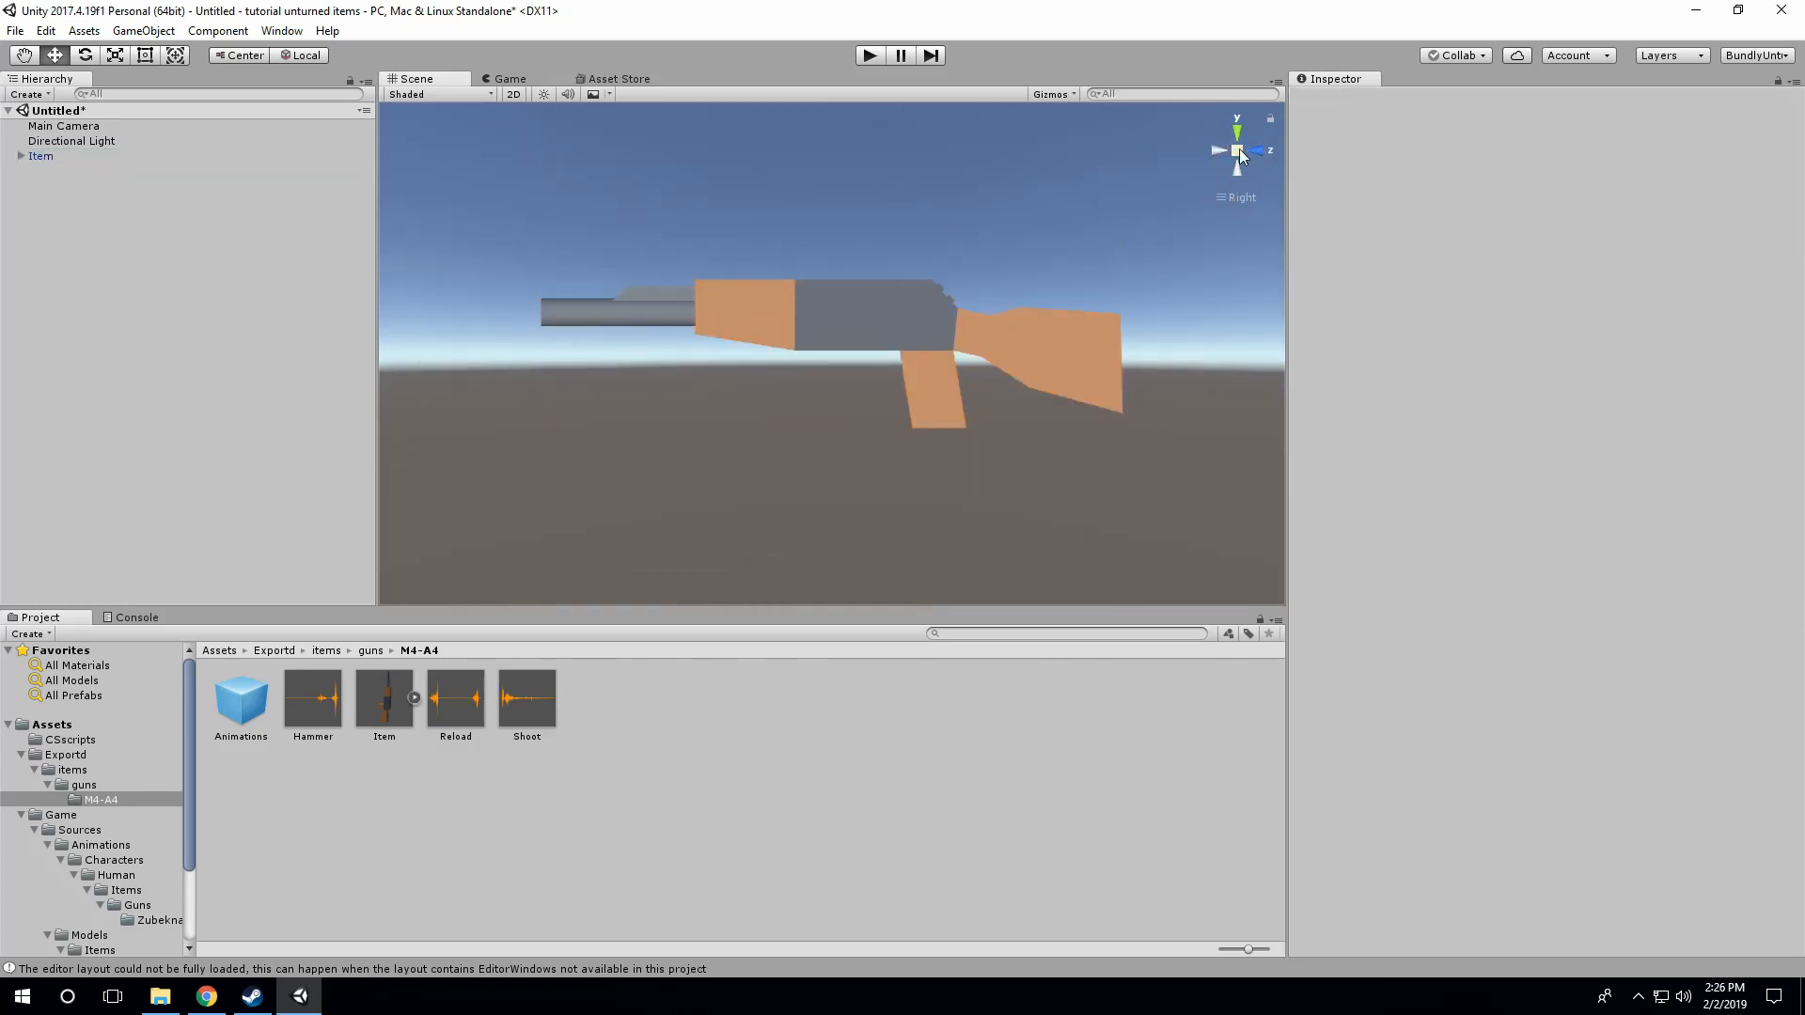
pyautogui.click(1237, 152)
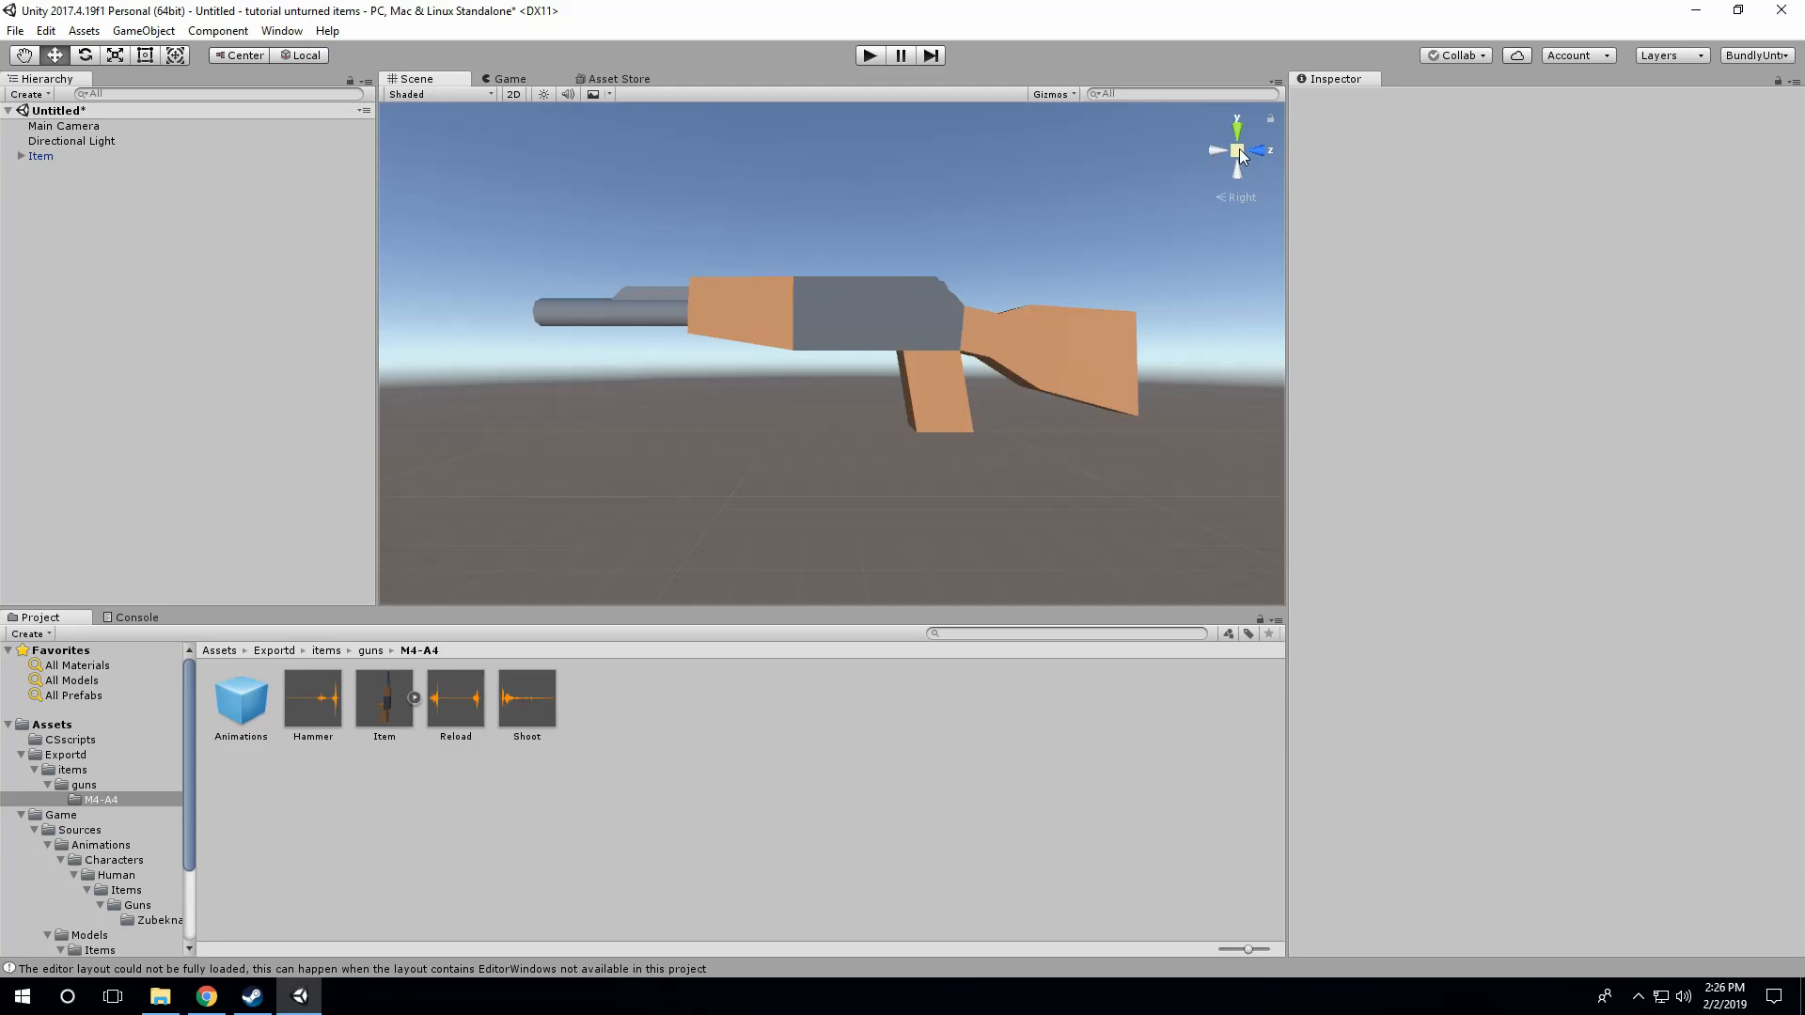
pyautogui.click(1238, 152)
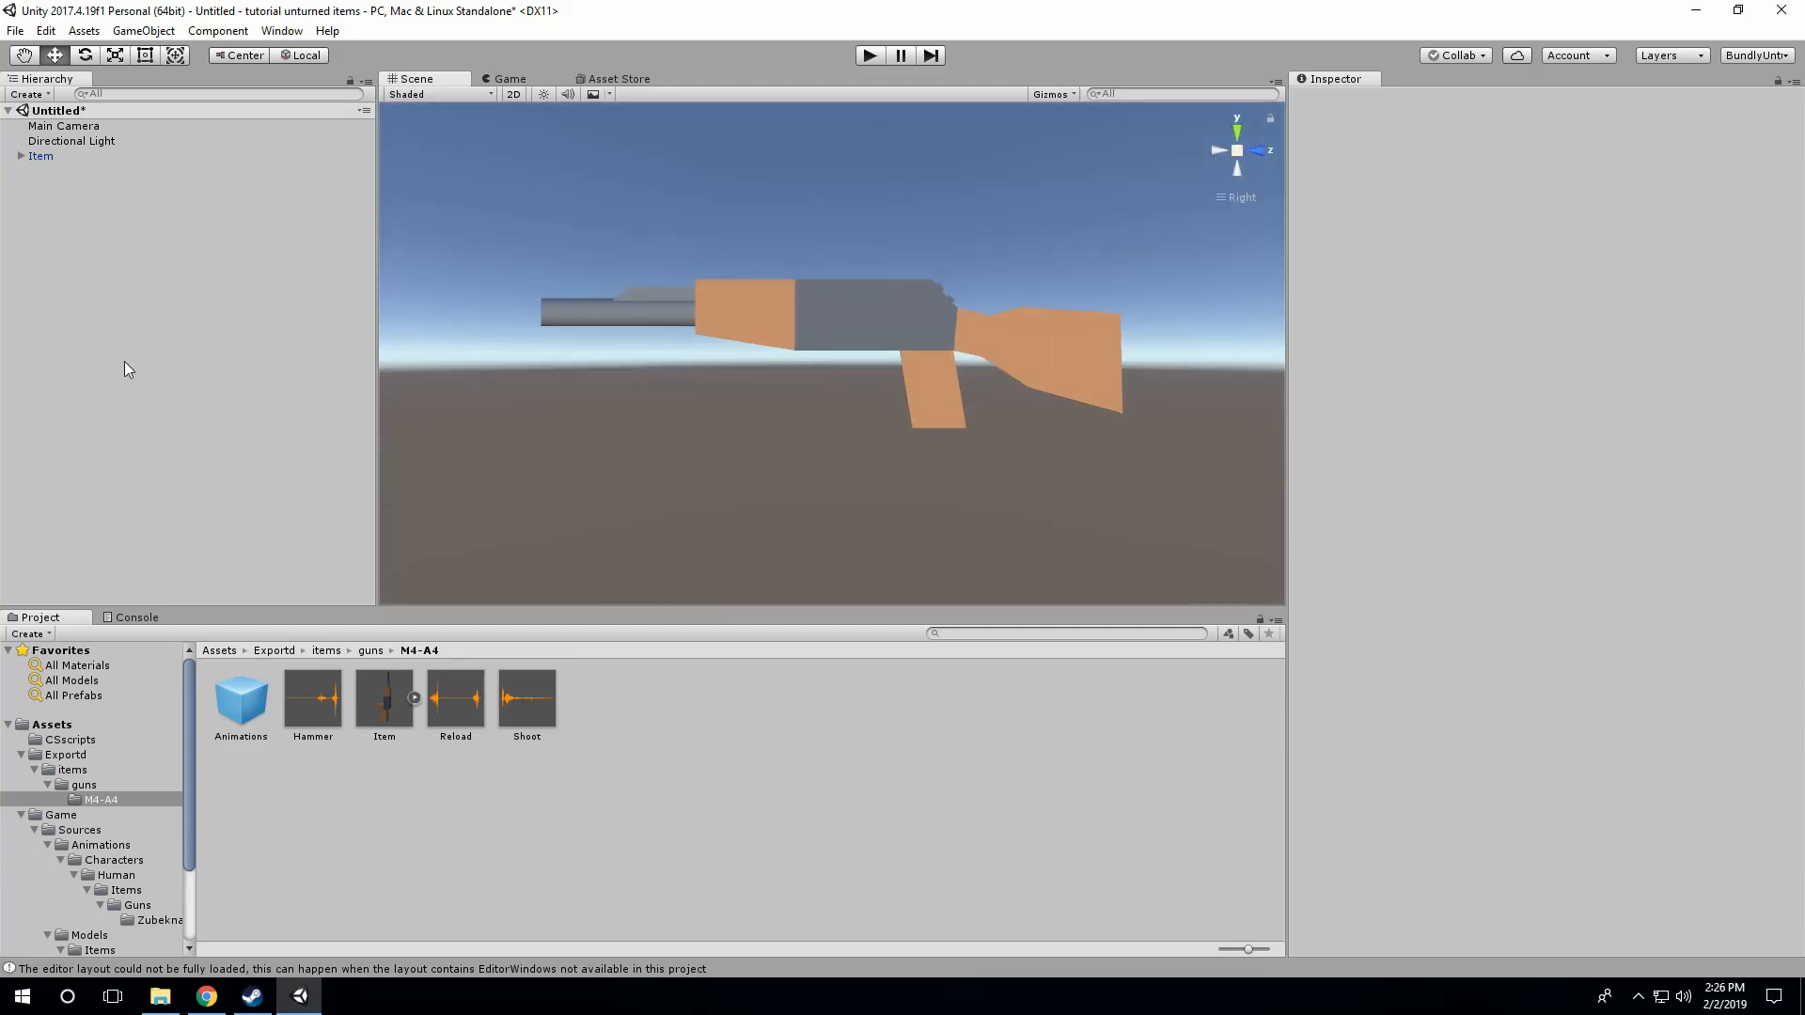
# Step: Expand Item in the scene, compare its Model_0 and Model_1 children, and delete Model_1, accepting the prefab instance break
pyautogui.click(22, 156)
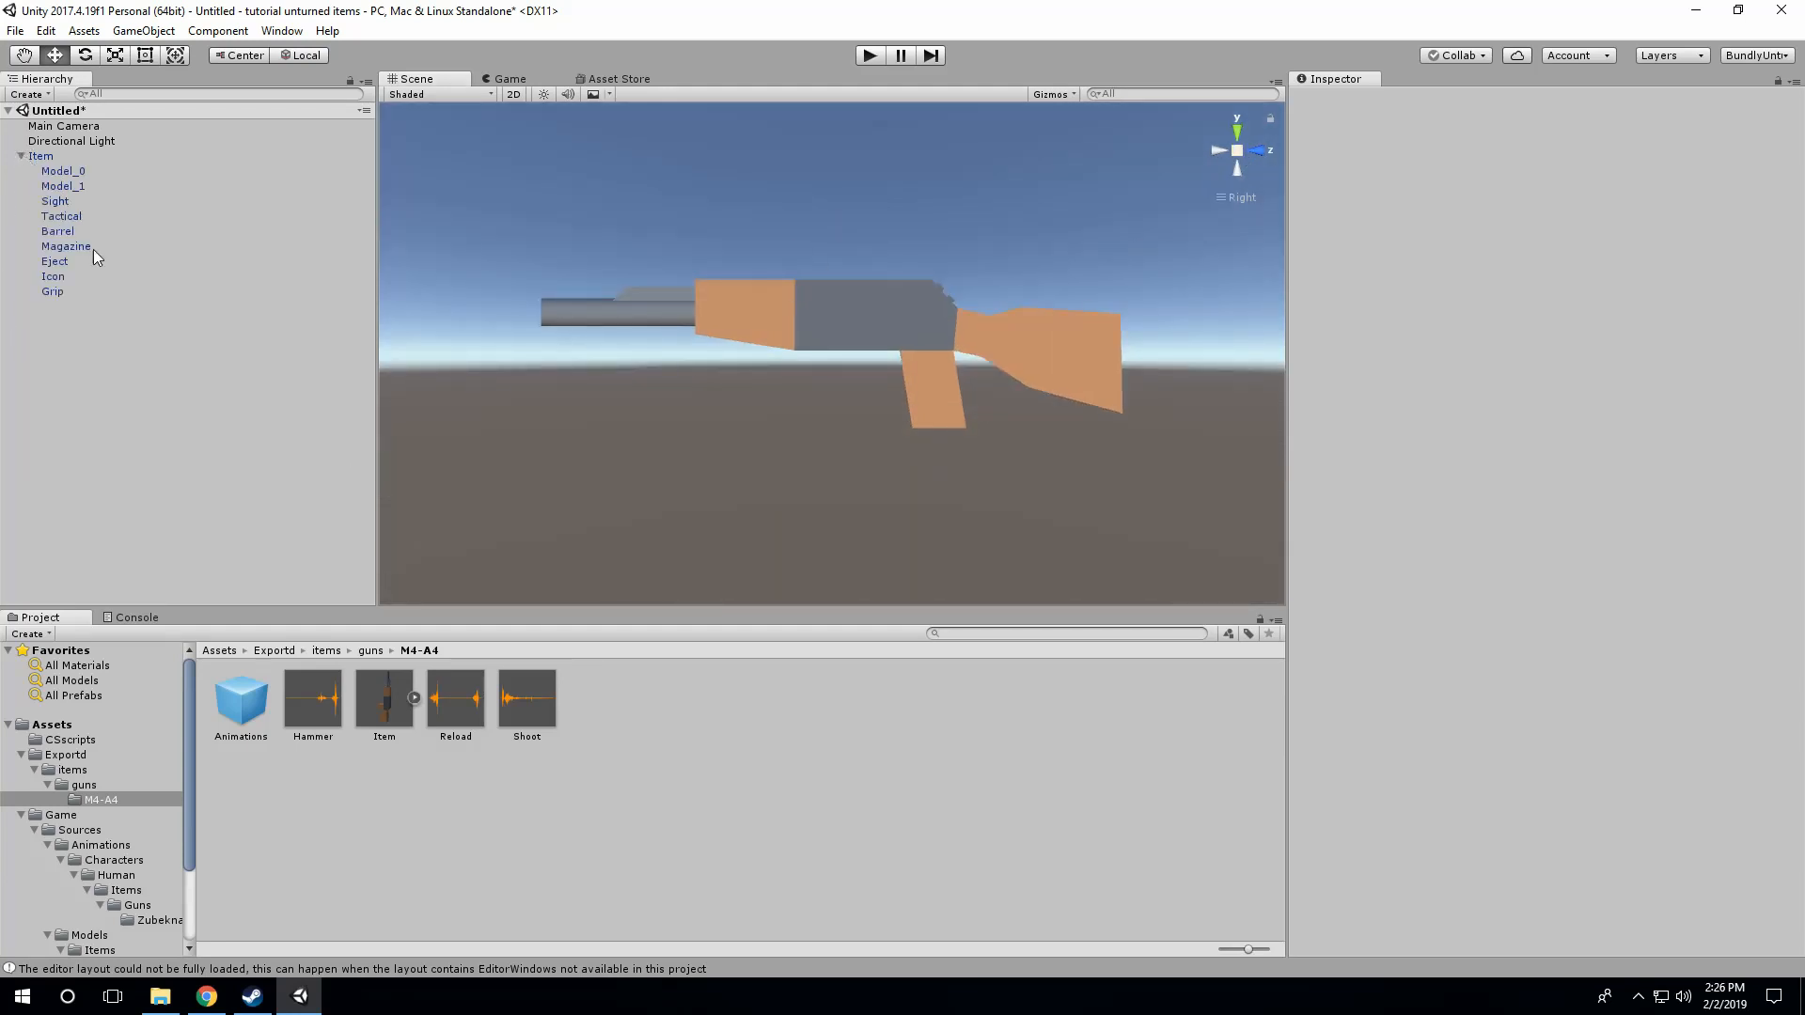
pyautogui.click(71, 199)
pyautogui.click(71, 187)
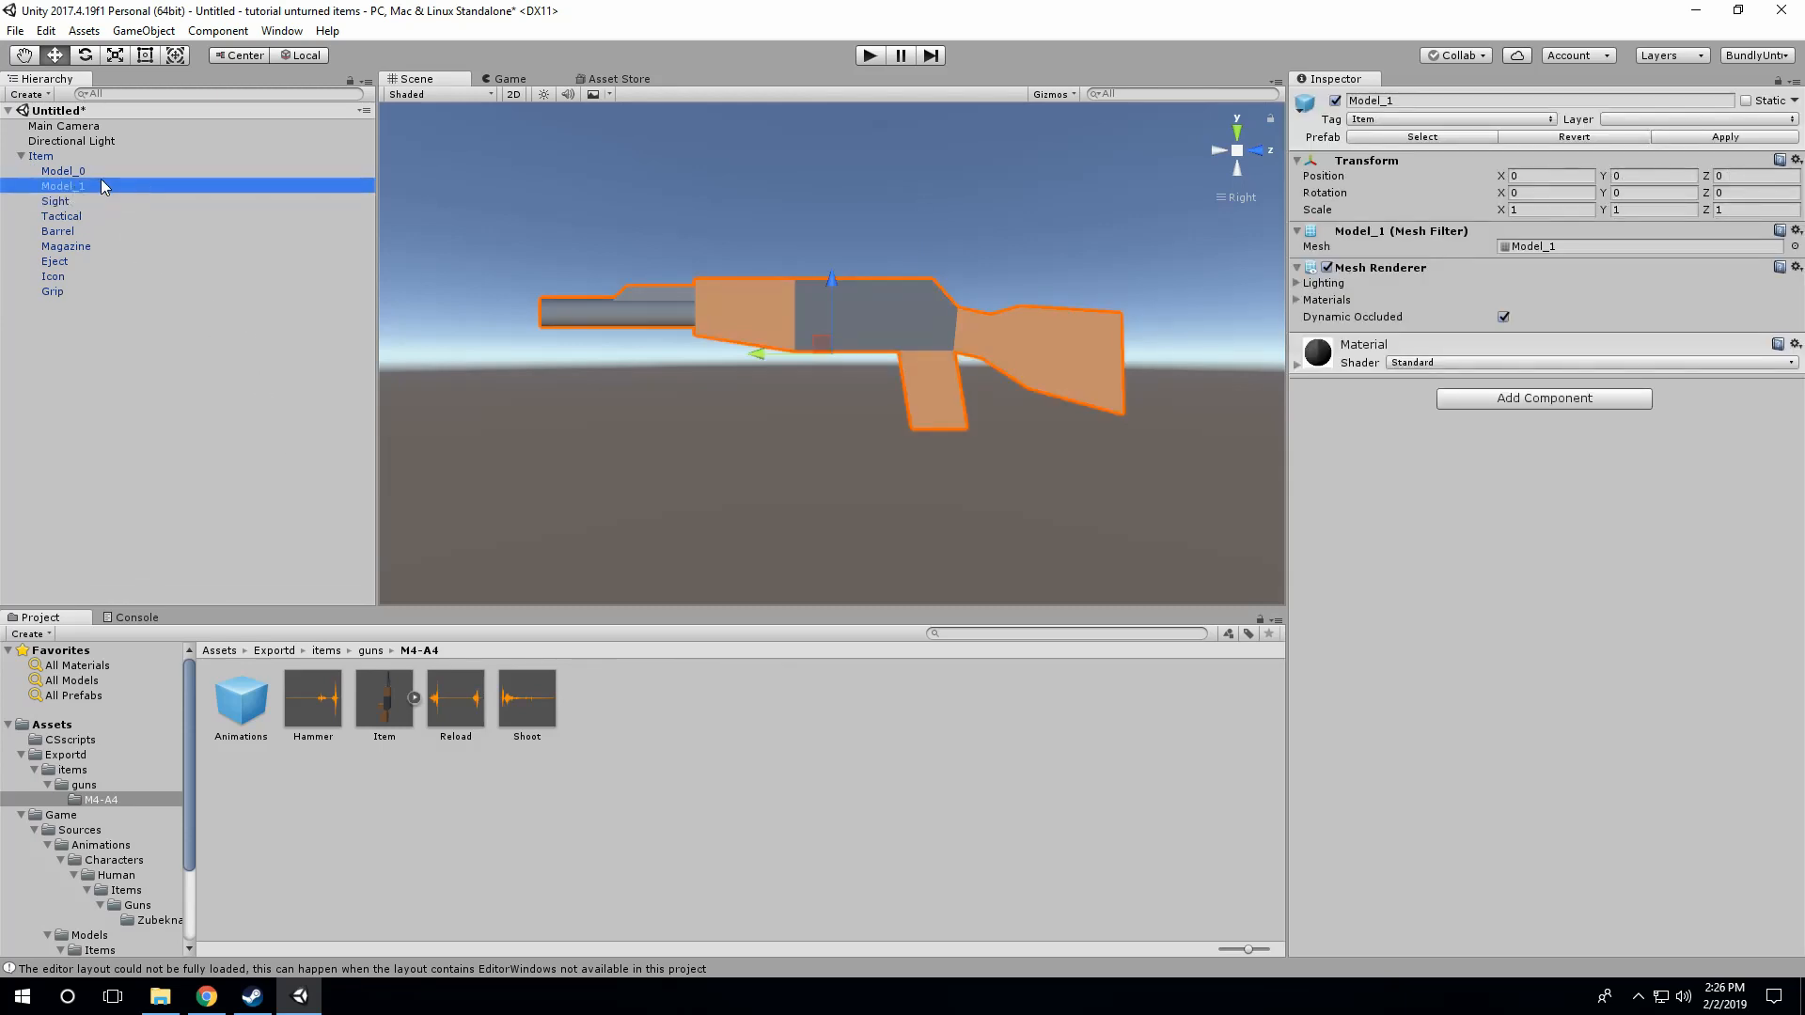
pyautogui.click(81, 173)
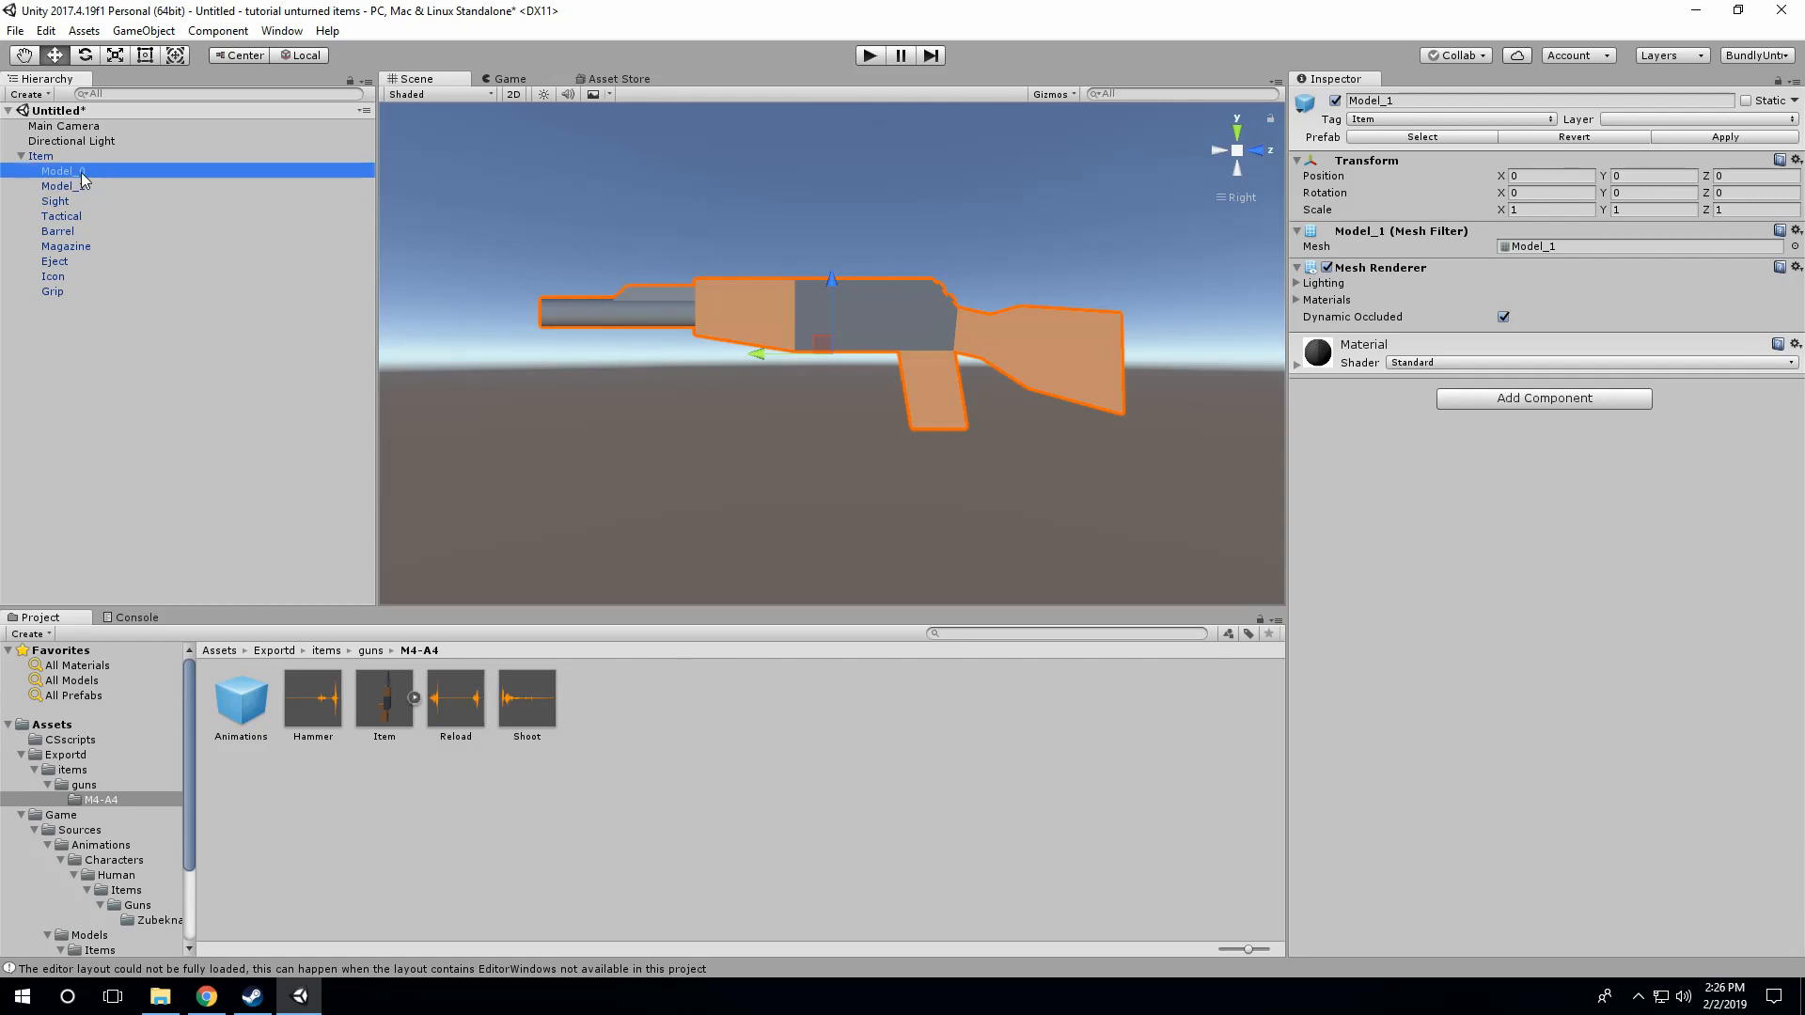
pyautogui.click(83, 182)
pyautogui.click(83, 176)
pyautogui.click(88, 185)
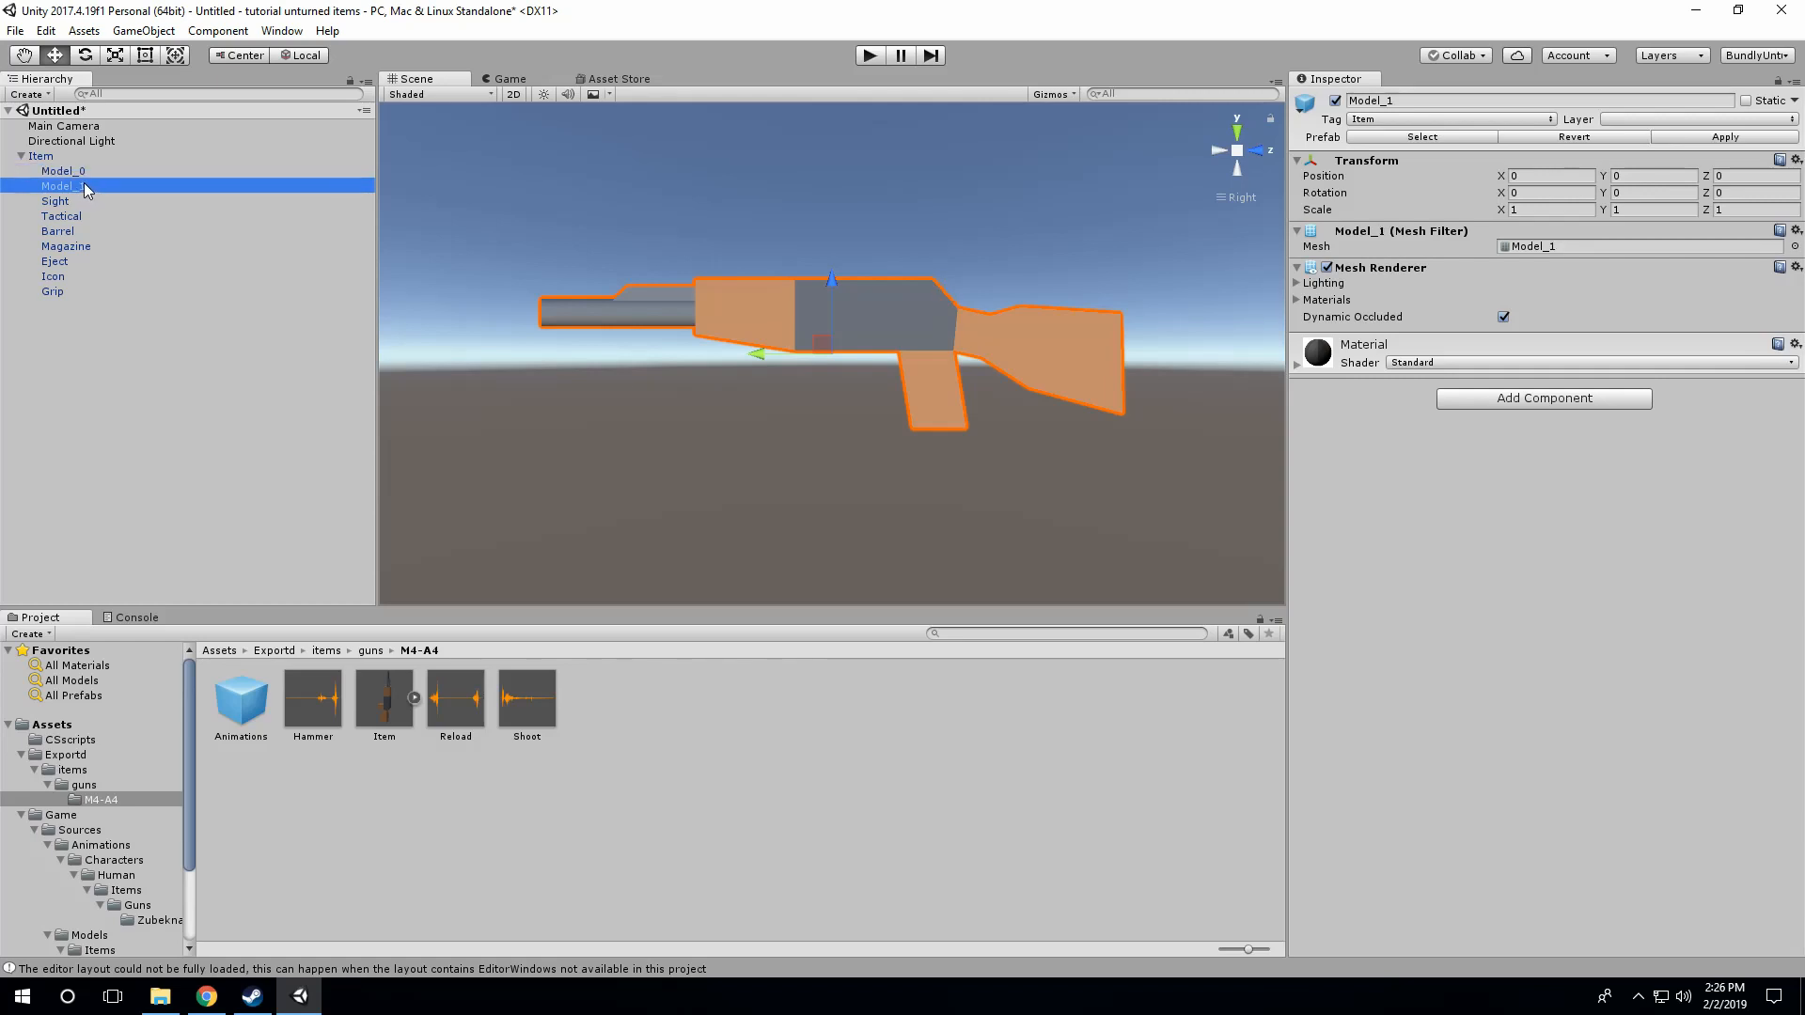
pyautogui.click(75, 173)
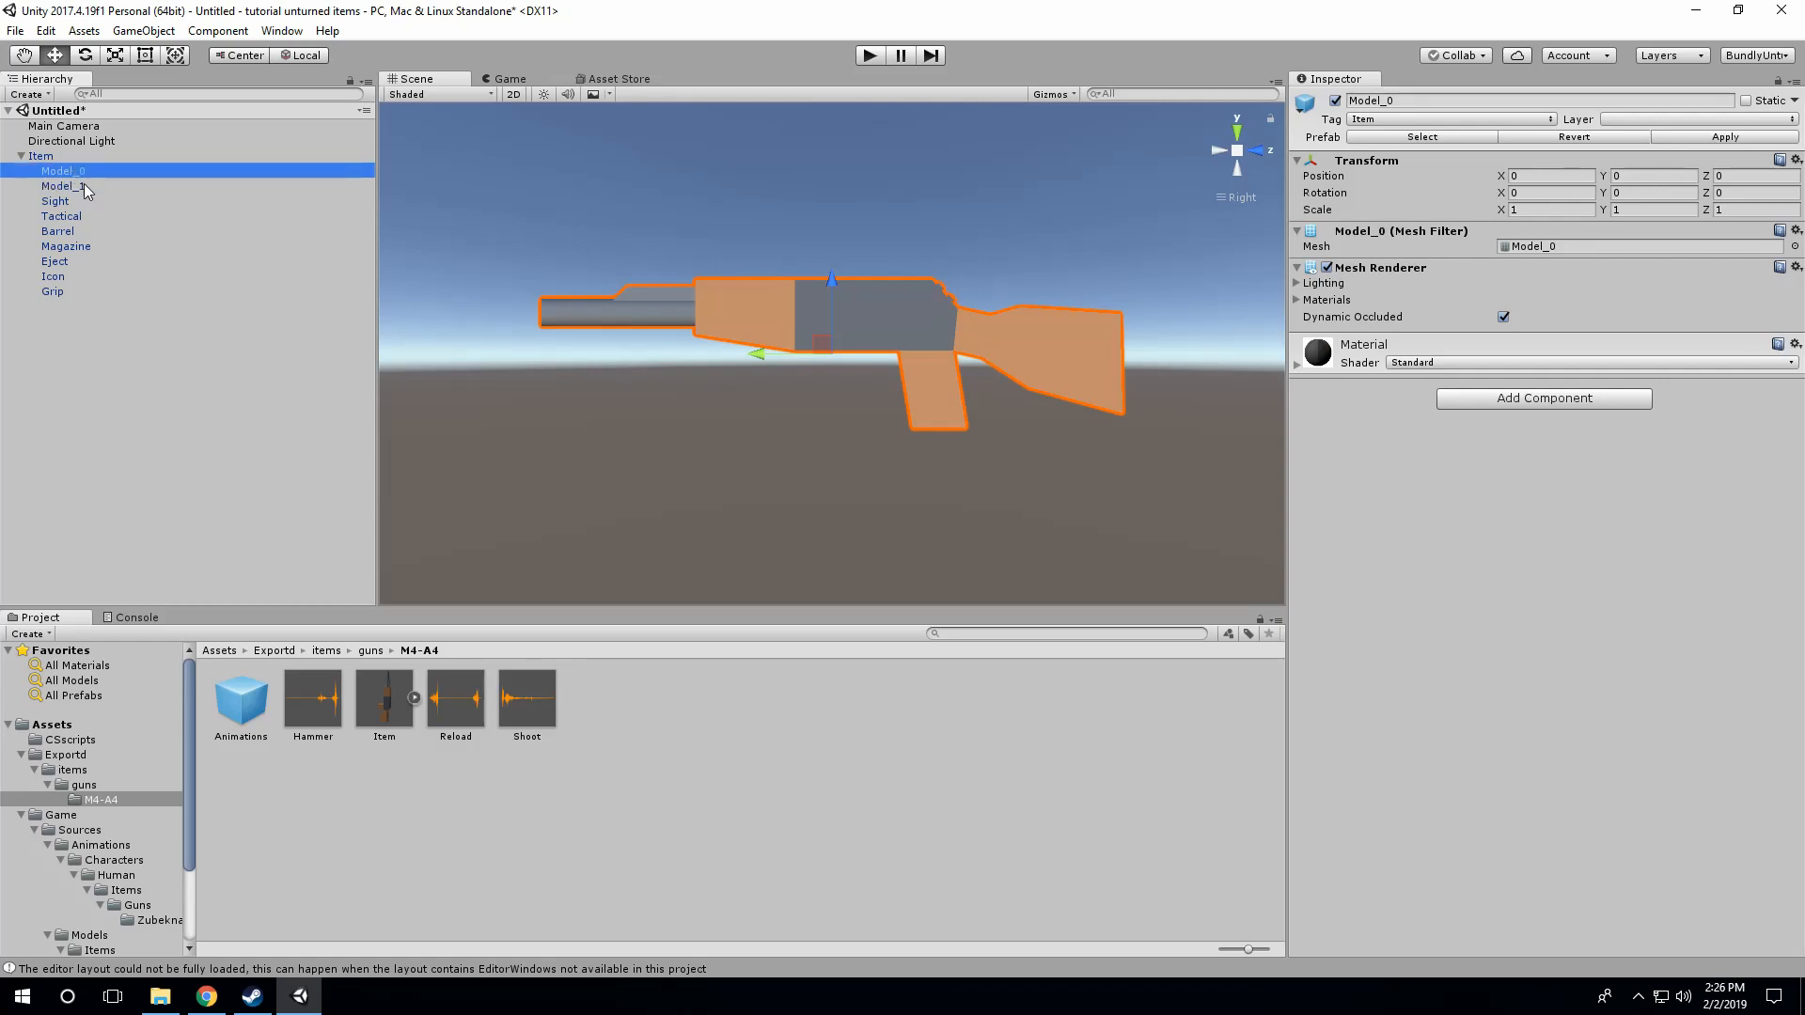
pyautogui.click(84, 190)
pyautogui.press('Delete')
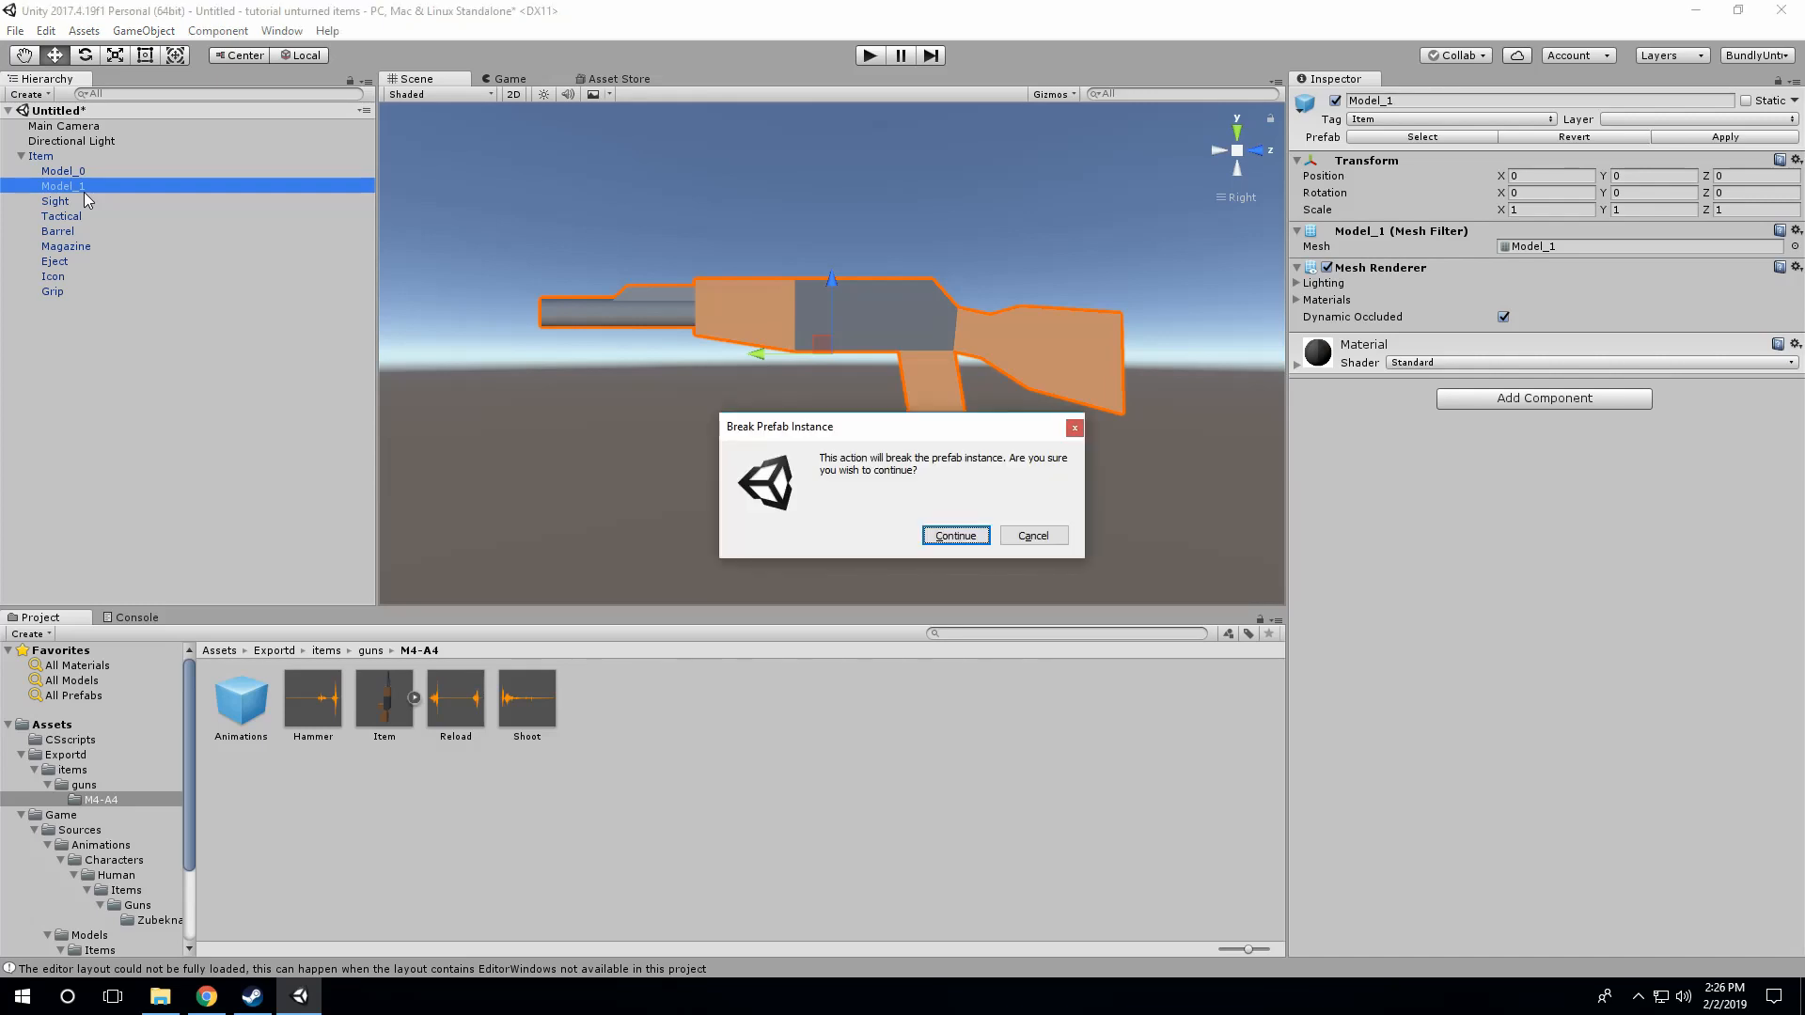
pyautogui.click(952, 538)
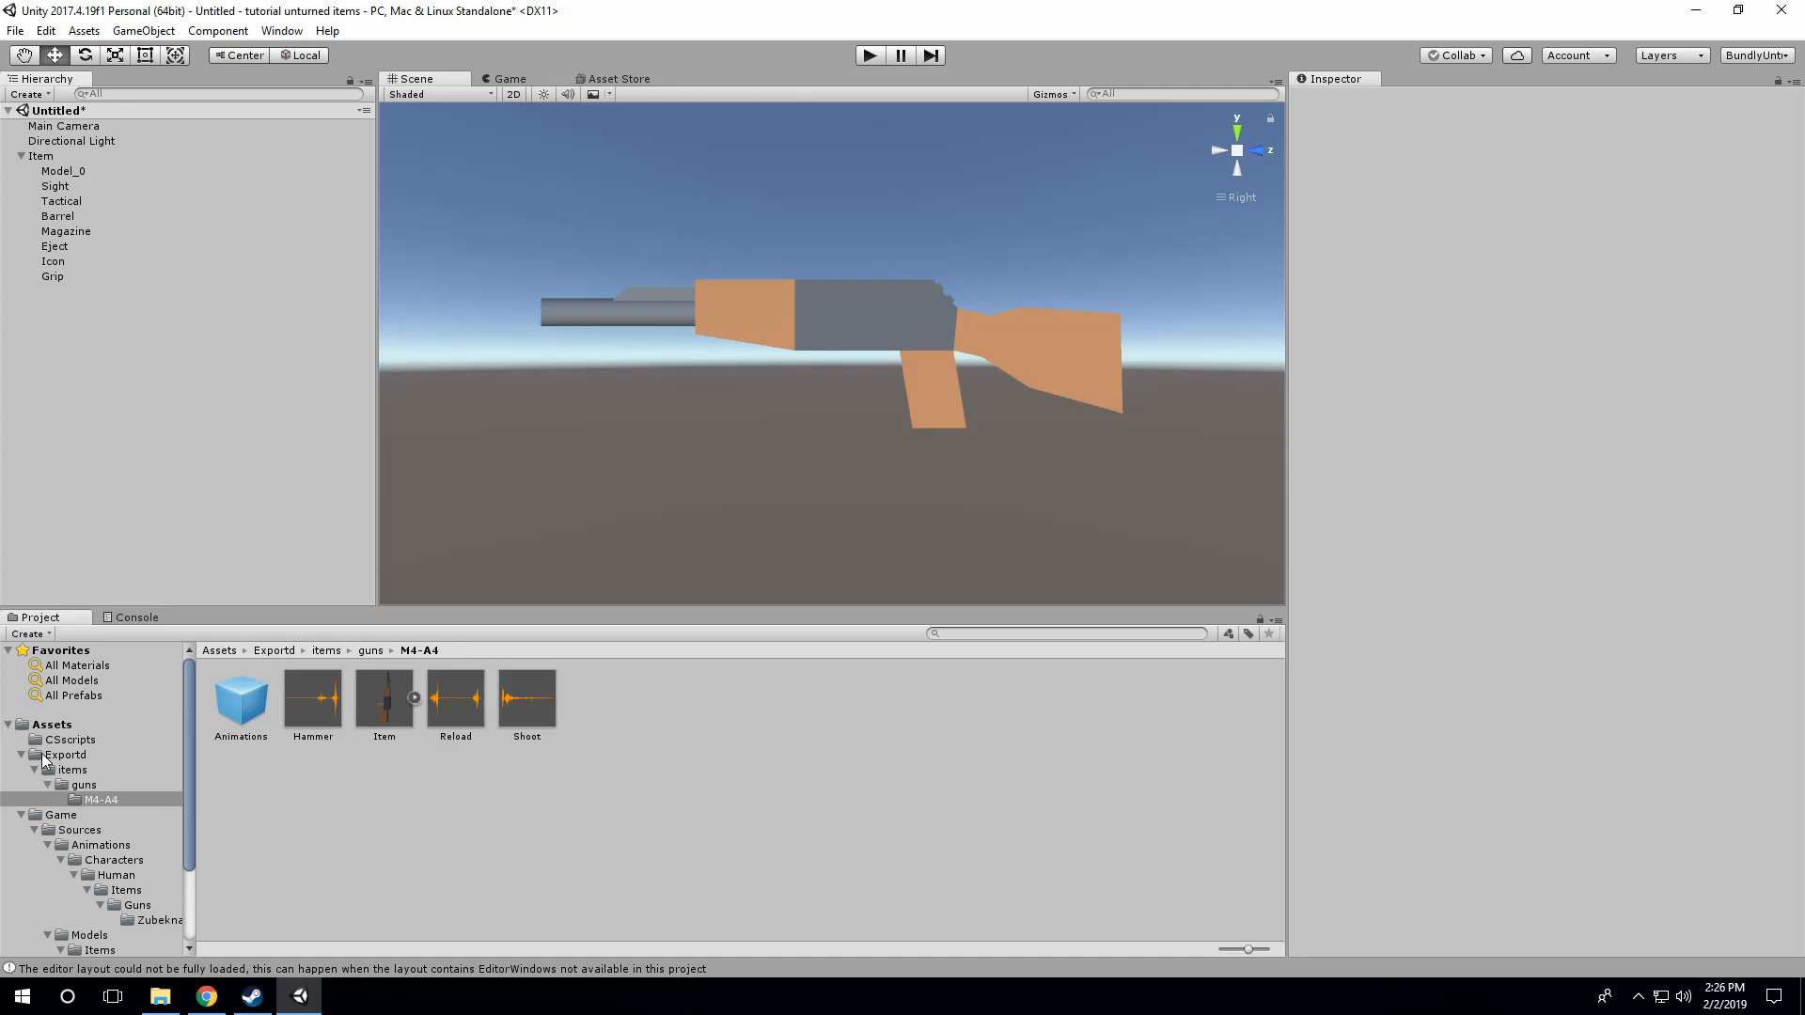
# Step: Create a folder named Imports directly under Assets
pyautogui.click(51, 725)
pyautogui.rightClick(562, 754)
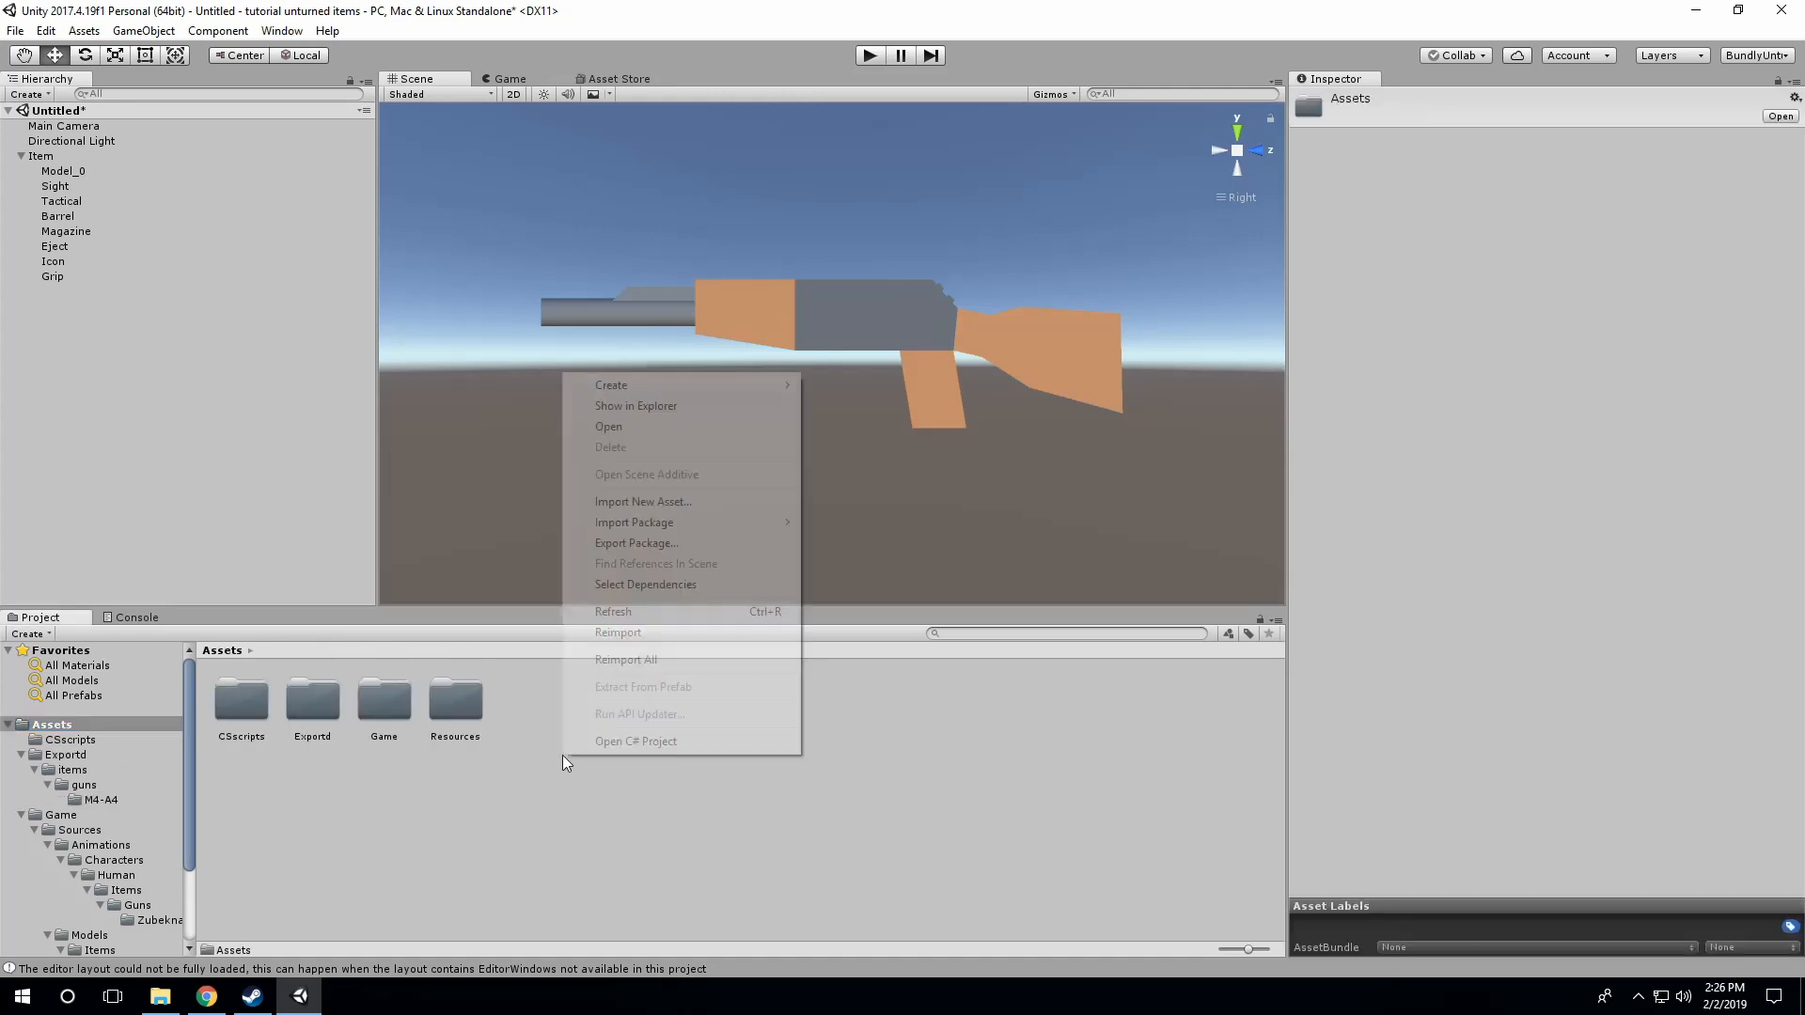
pyautogui.moveTo(690, 382)
pyautogui.click(903, 370)
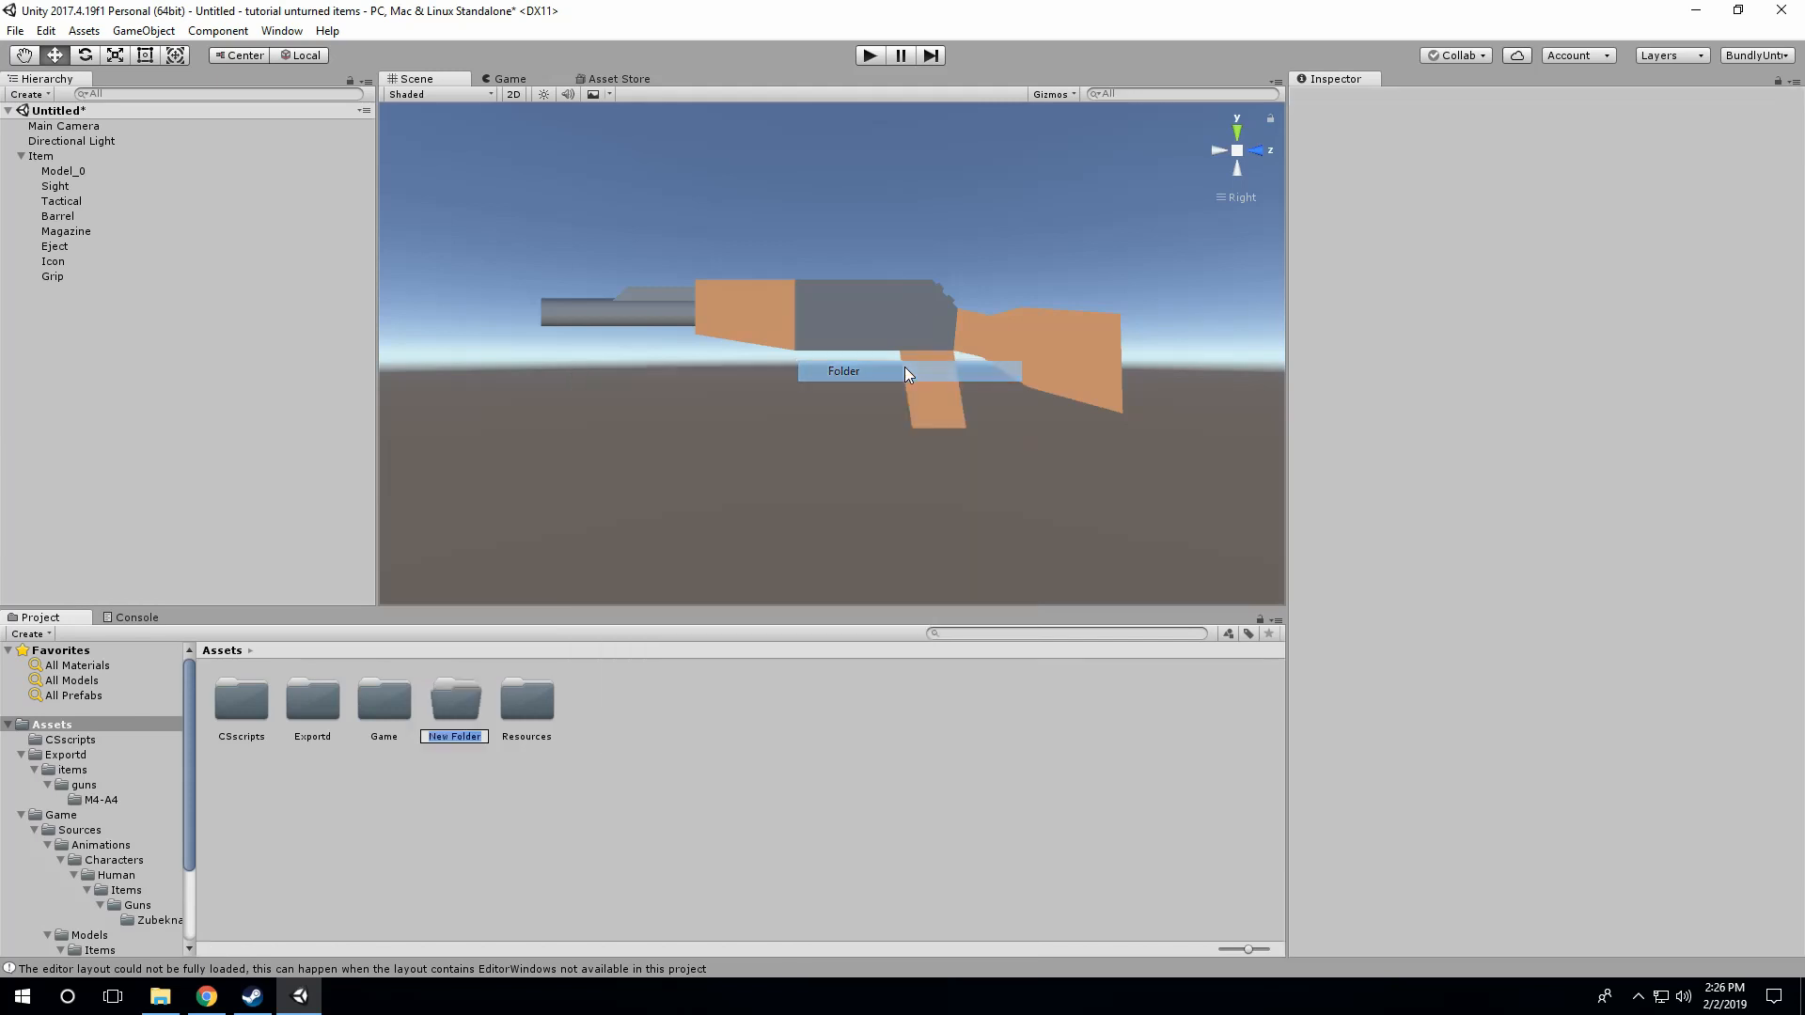
pyautogui.write('Importsd')
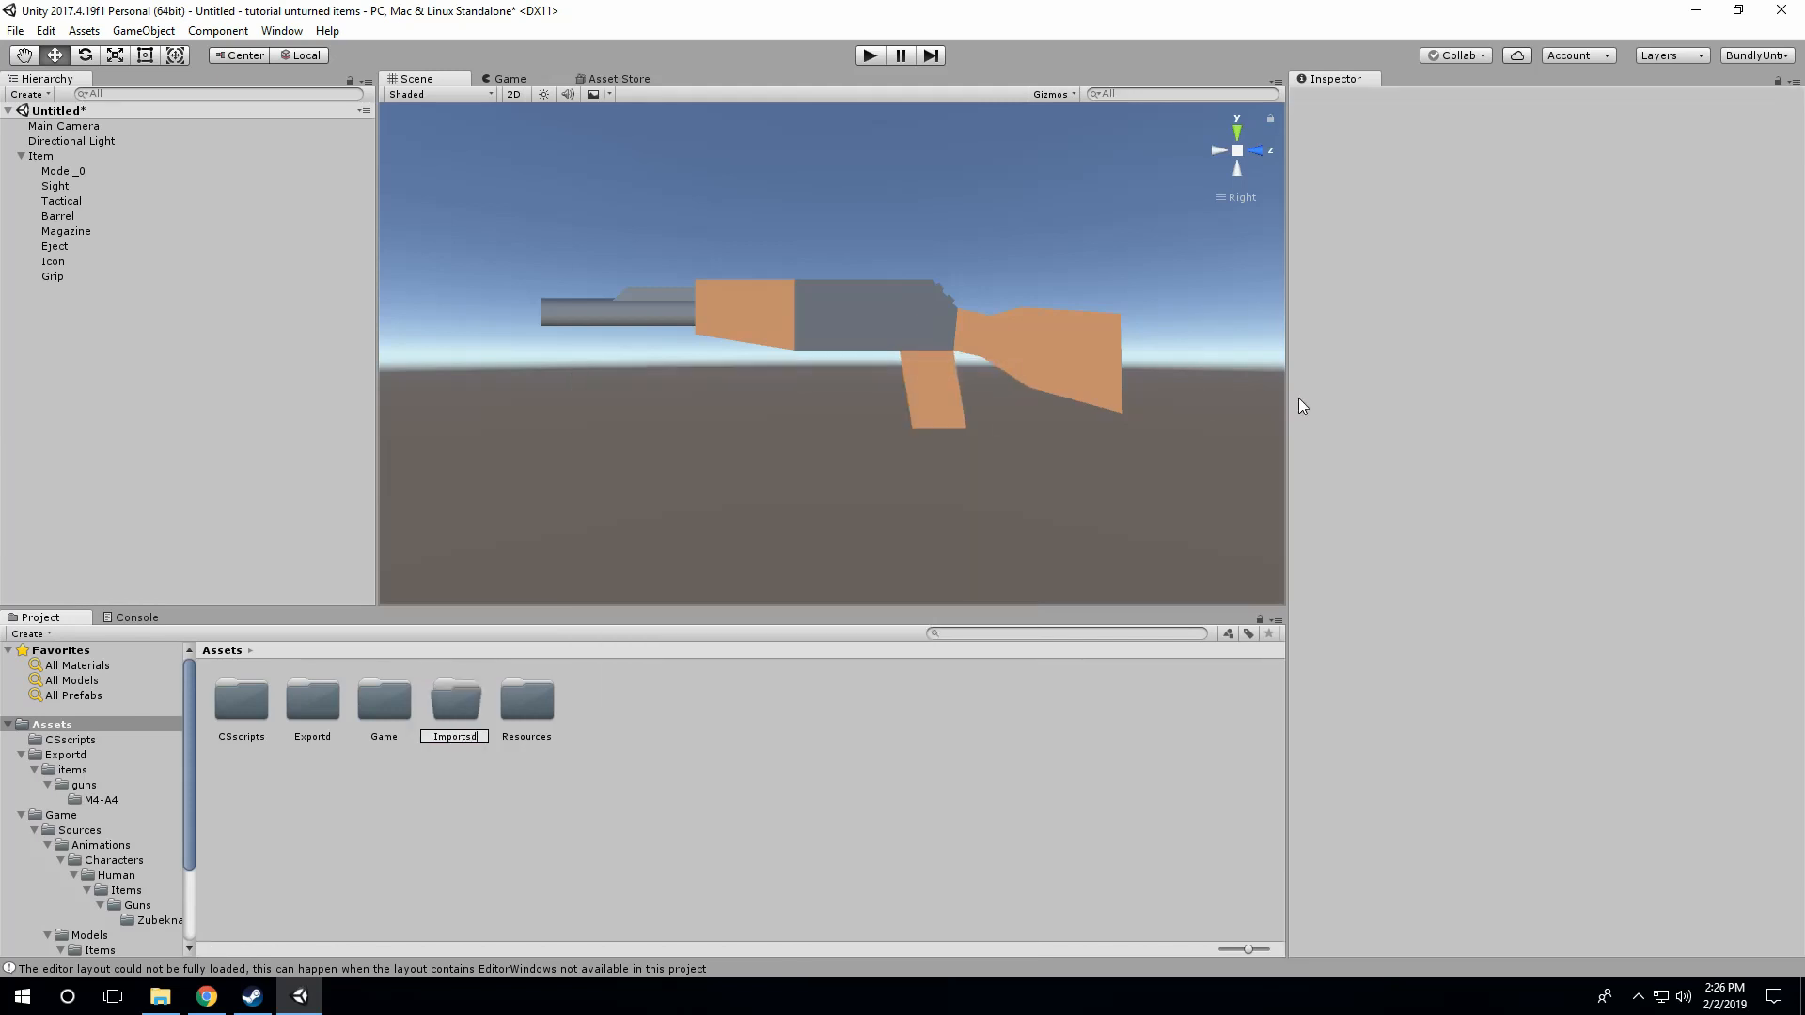
pyautogui.press('BackSpace')
pyautogui.press('Return')
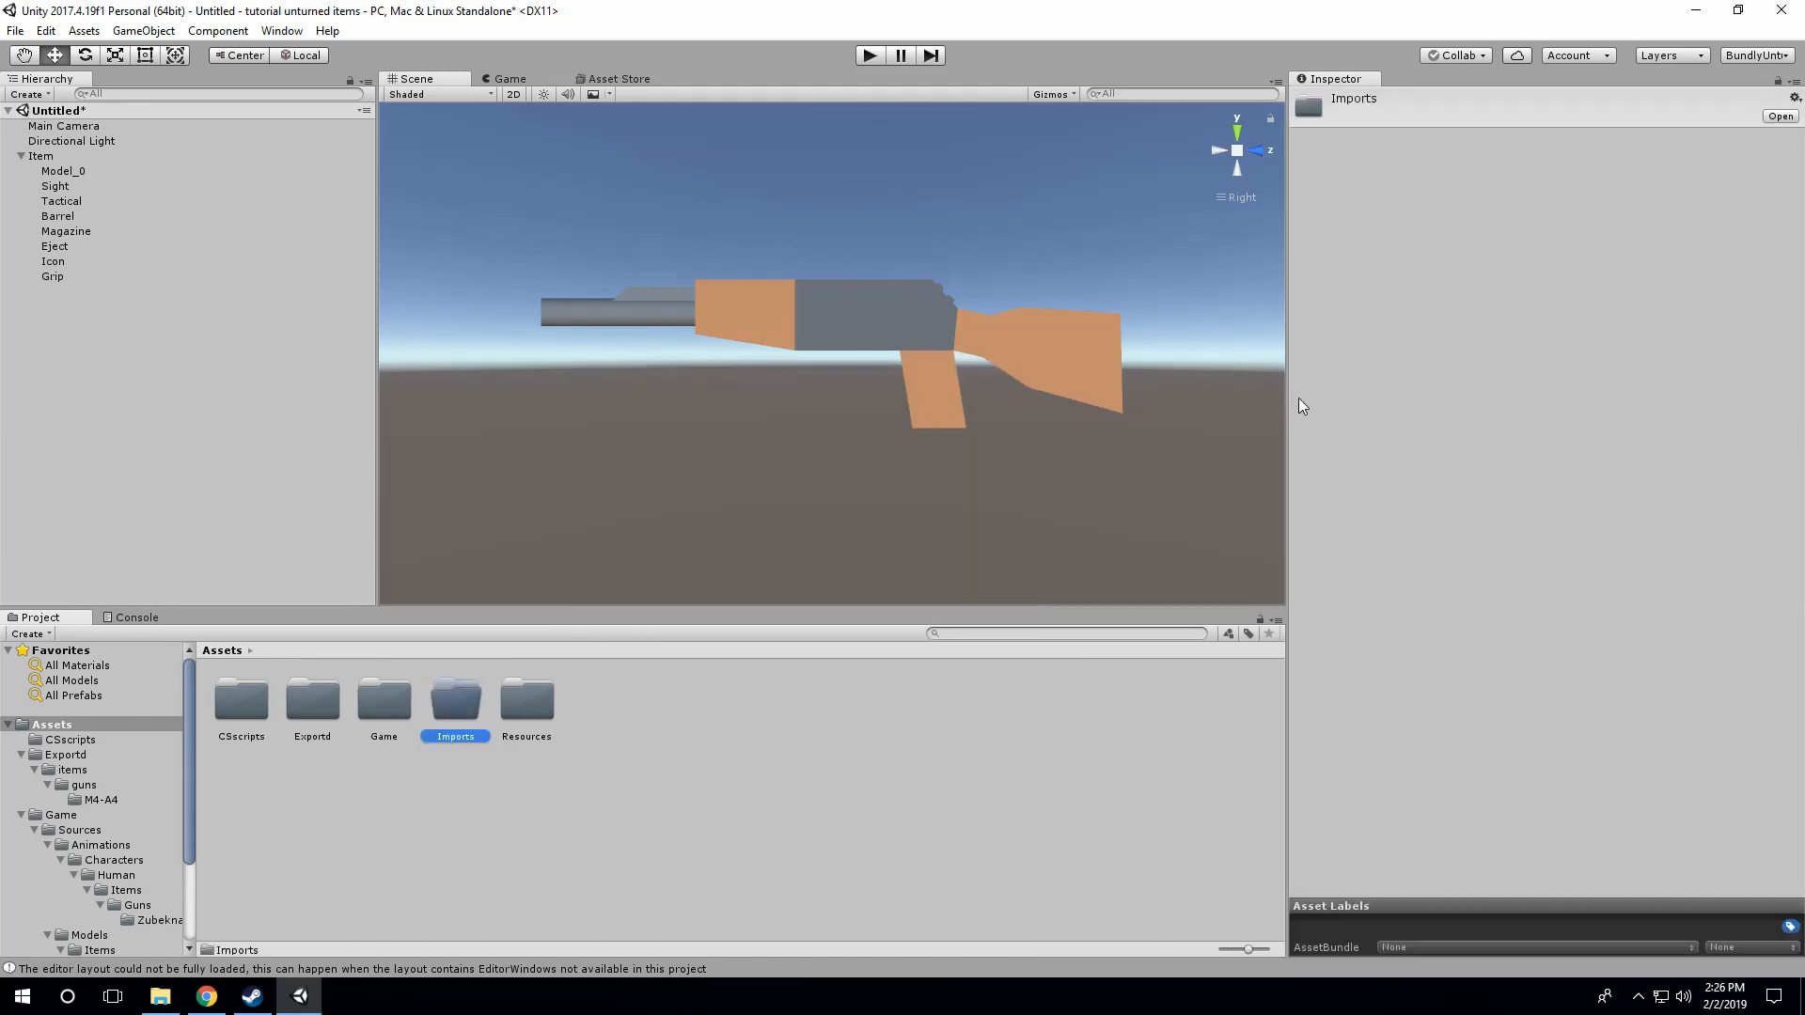
# Step: Create a folder named items inside Imports
pyautogui.doubleClick(457, 703)
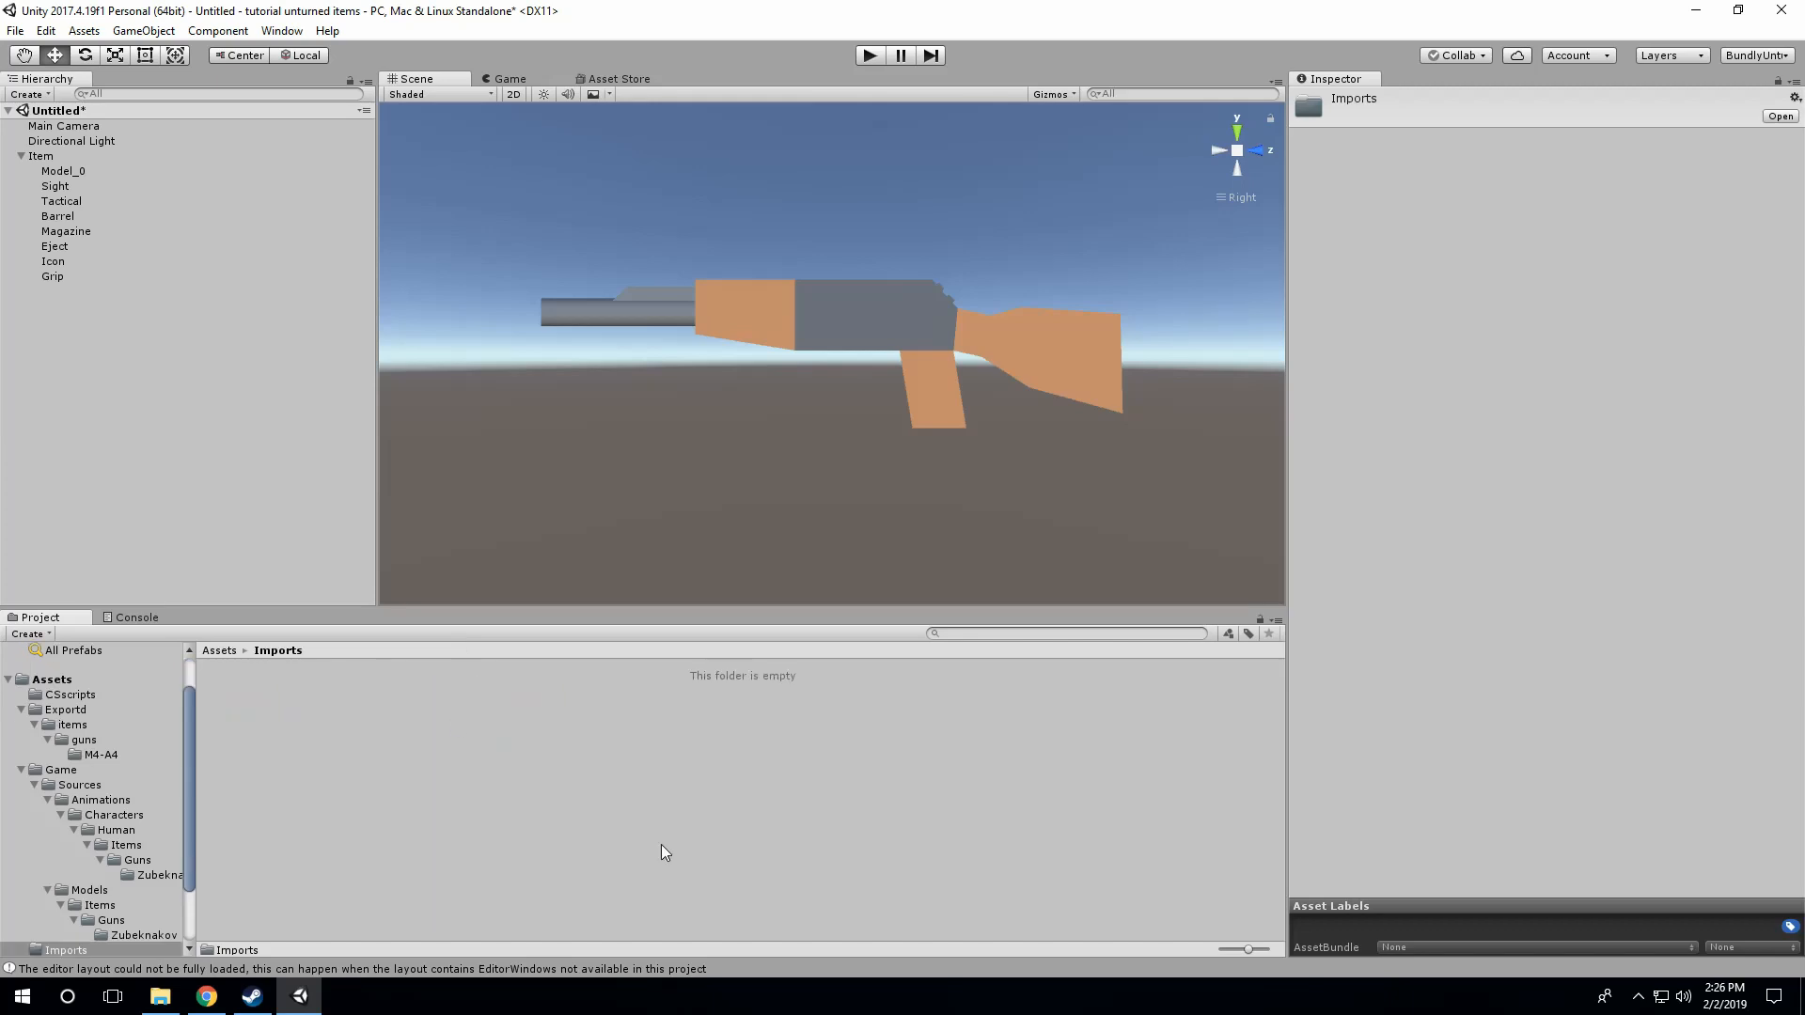
pyautogui.rightClick(335, 722)
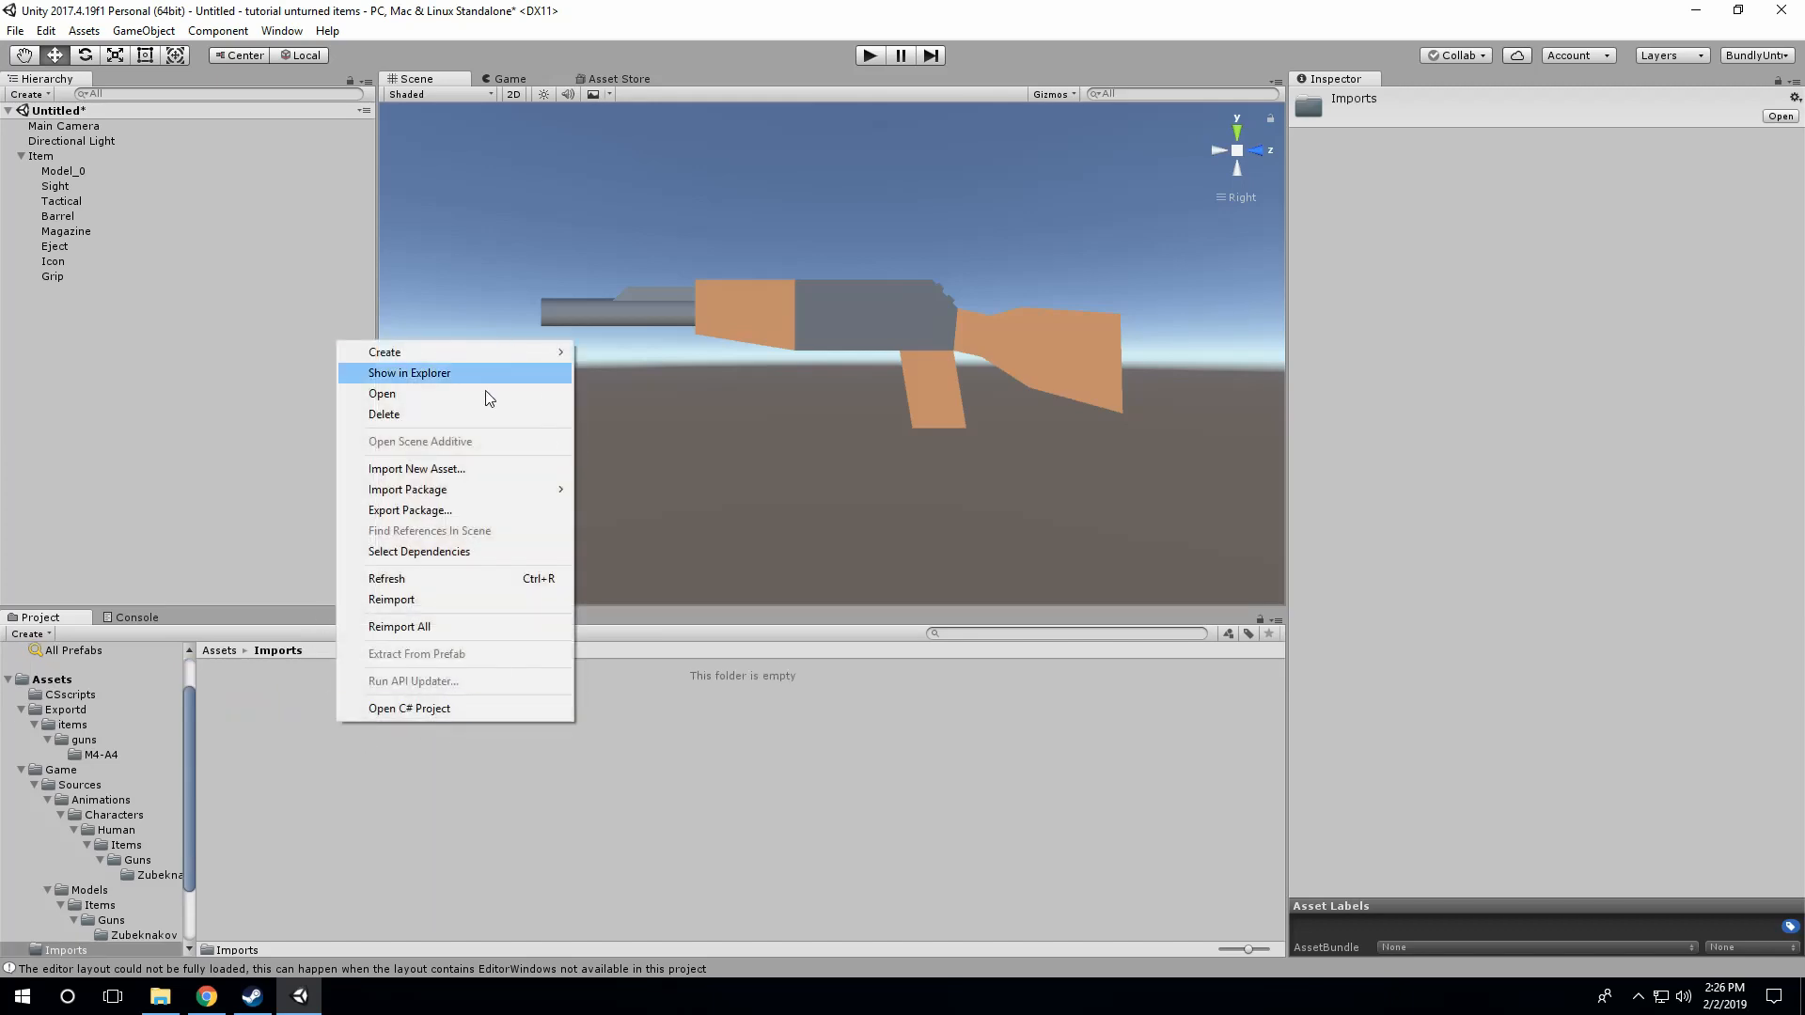
pyautogui.moveTo(528, 352)
pyautogui.click(628, 361)
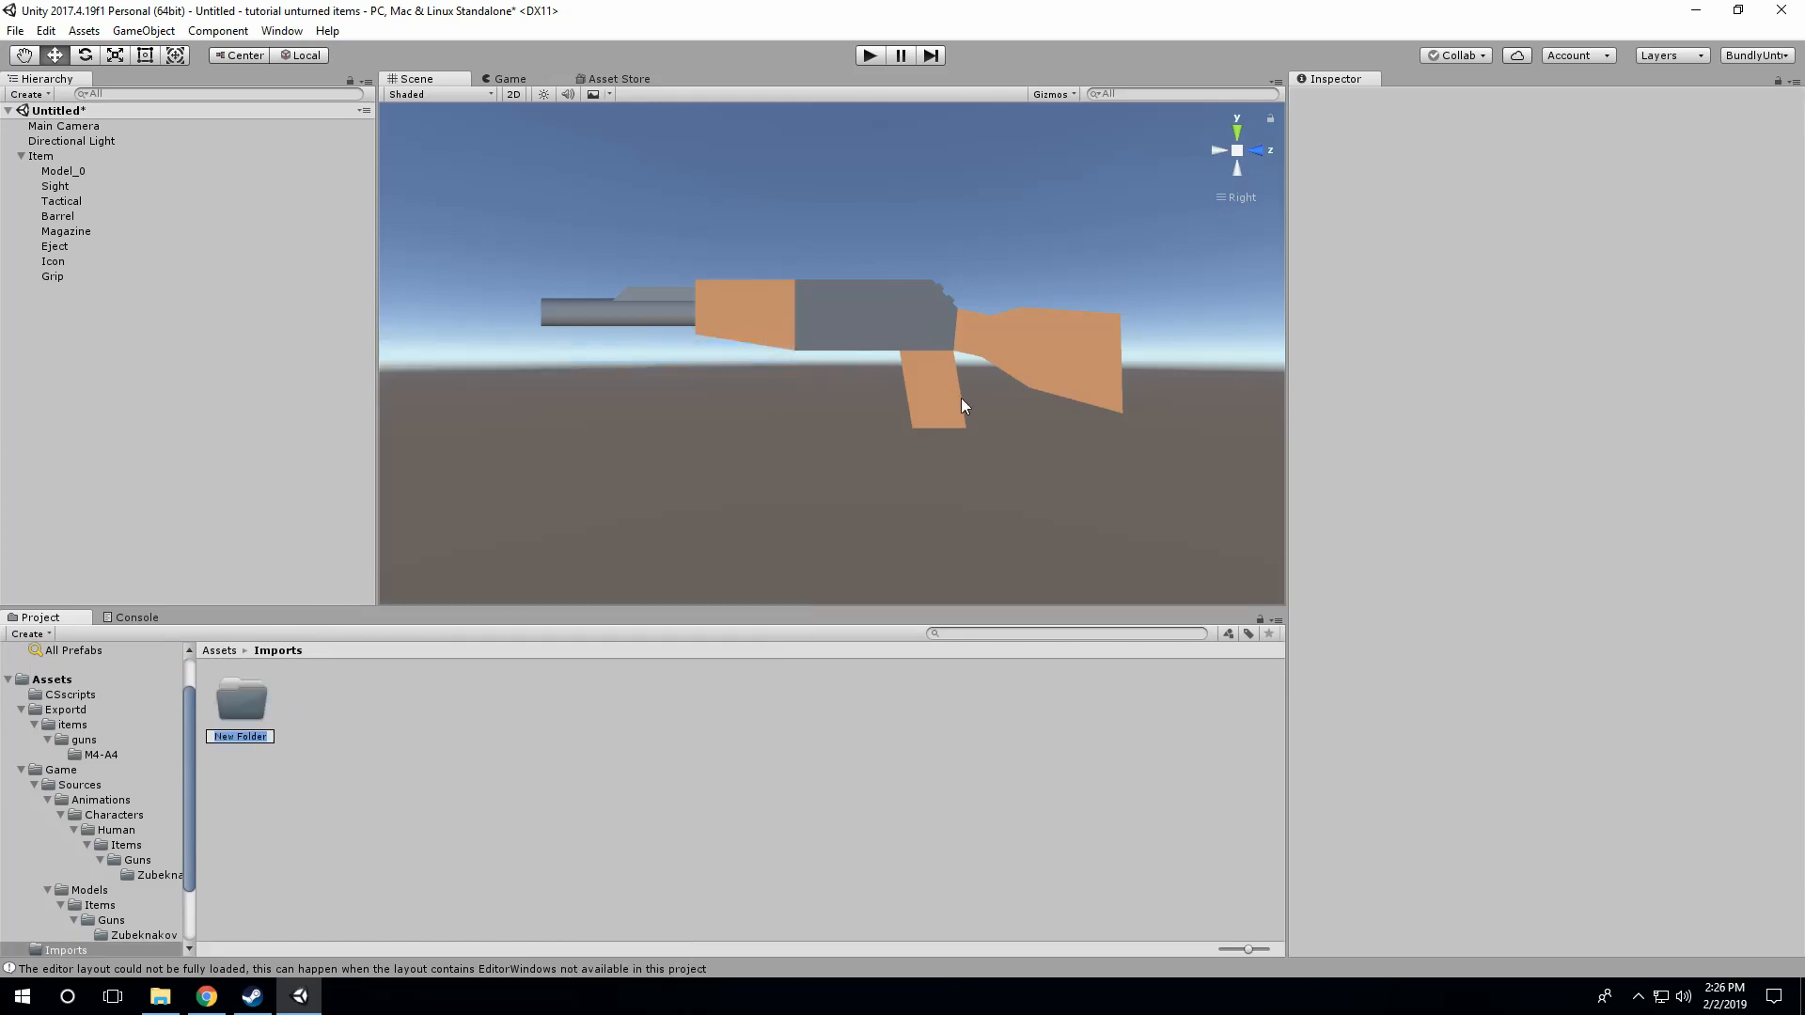
pyautogui.write('im')
pyautogui.write('tems')
pyautogui.press('Return')
# Step: Create a folder named guns inside Imports/items
pyautogui.doubleClick(262, 713)
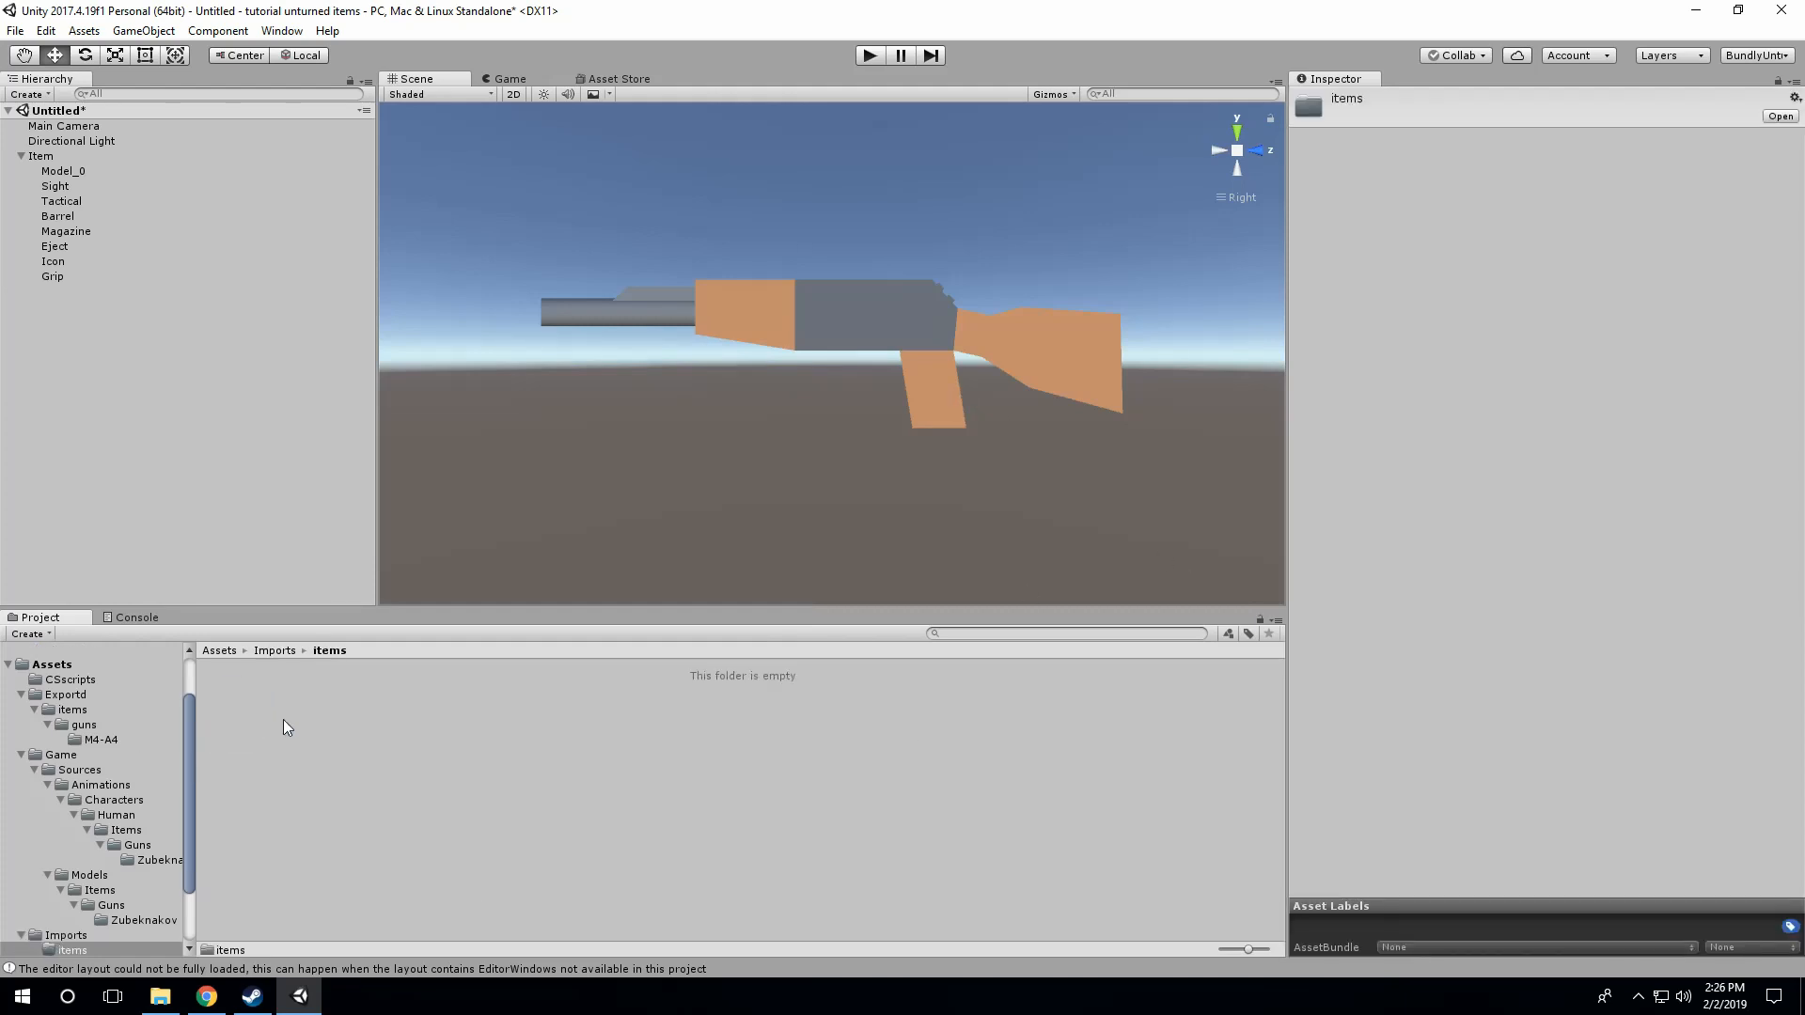
pyautogui.rightClick(329, 709)
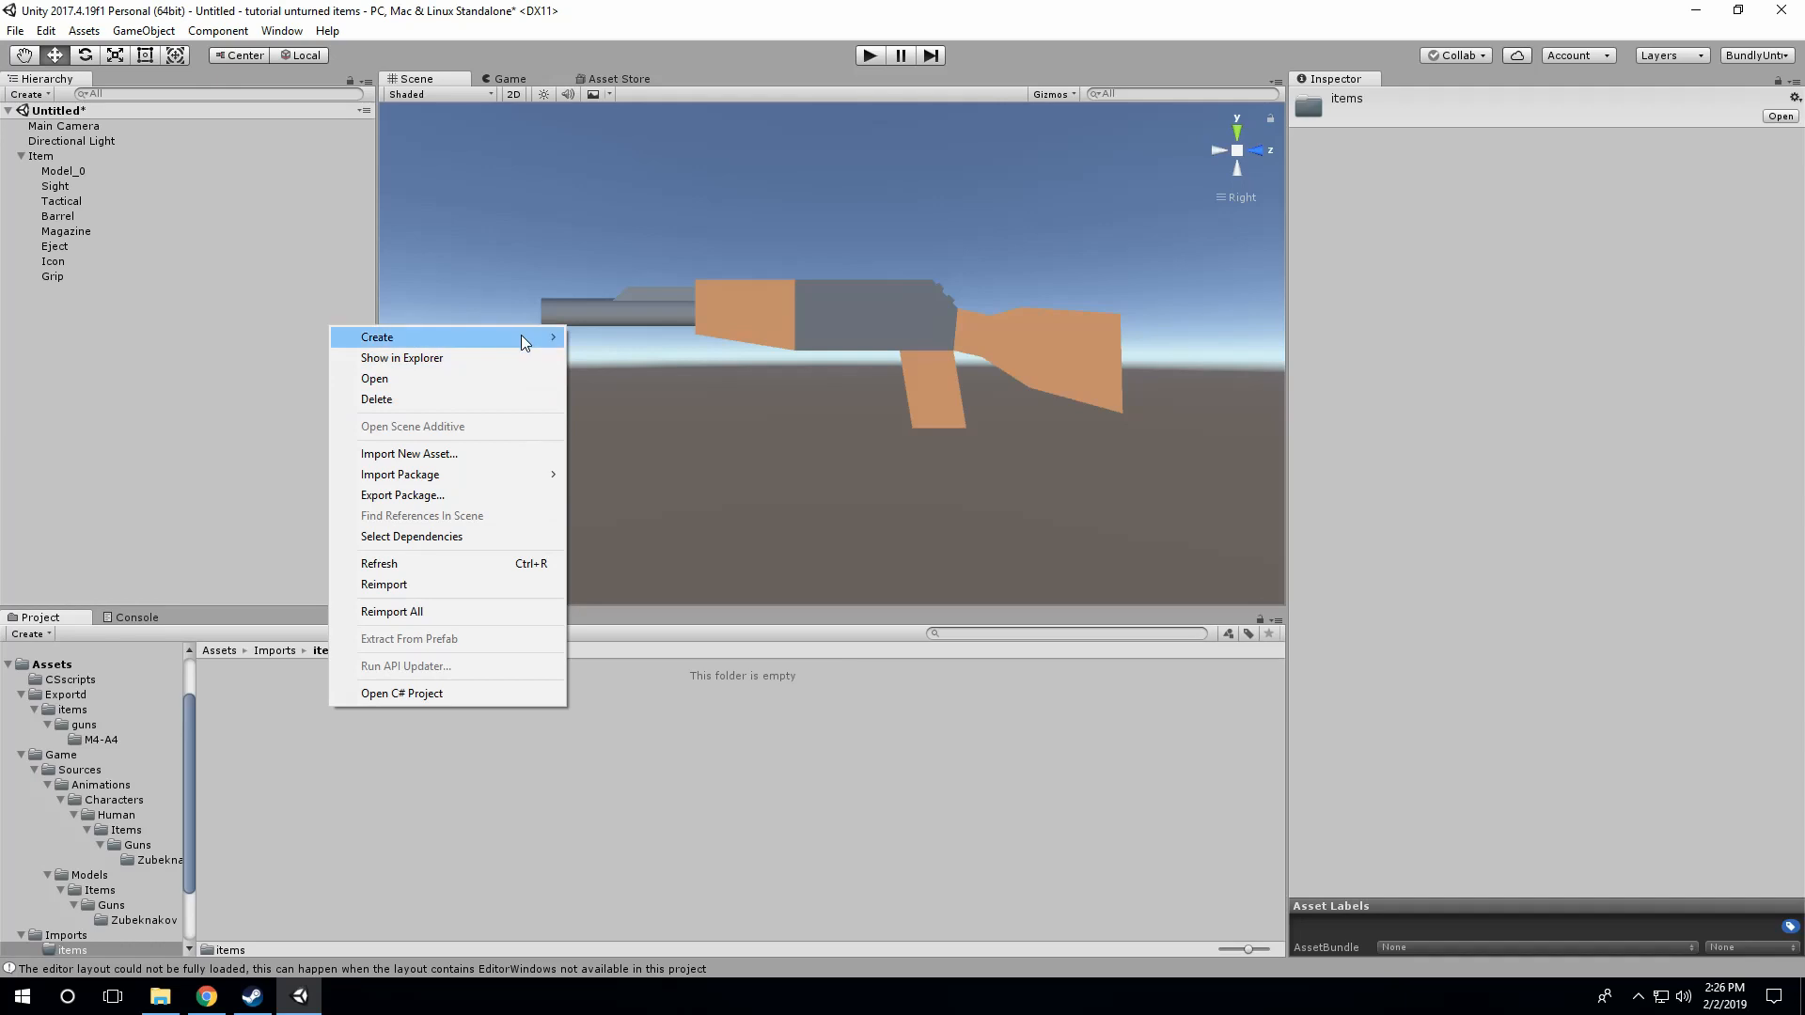
pyautogui.moveTo(521, 335)
pyautogui.click(609, 336)
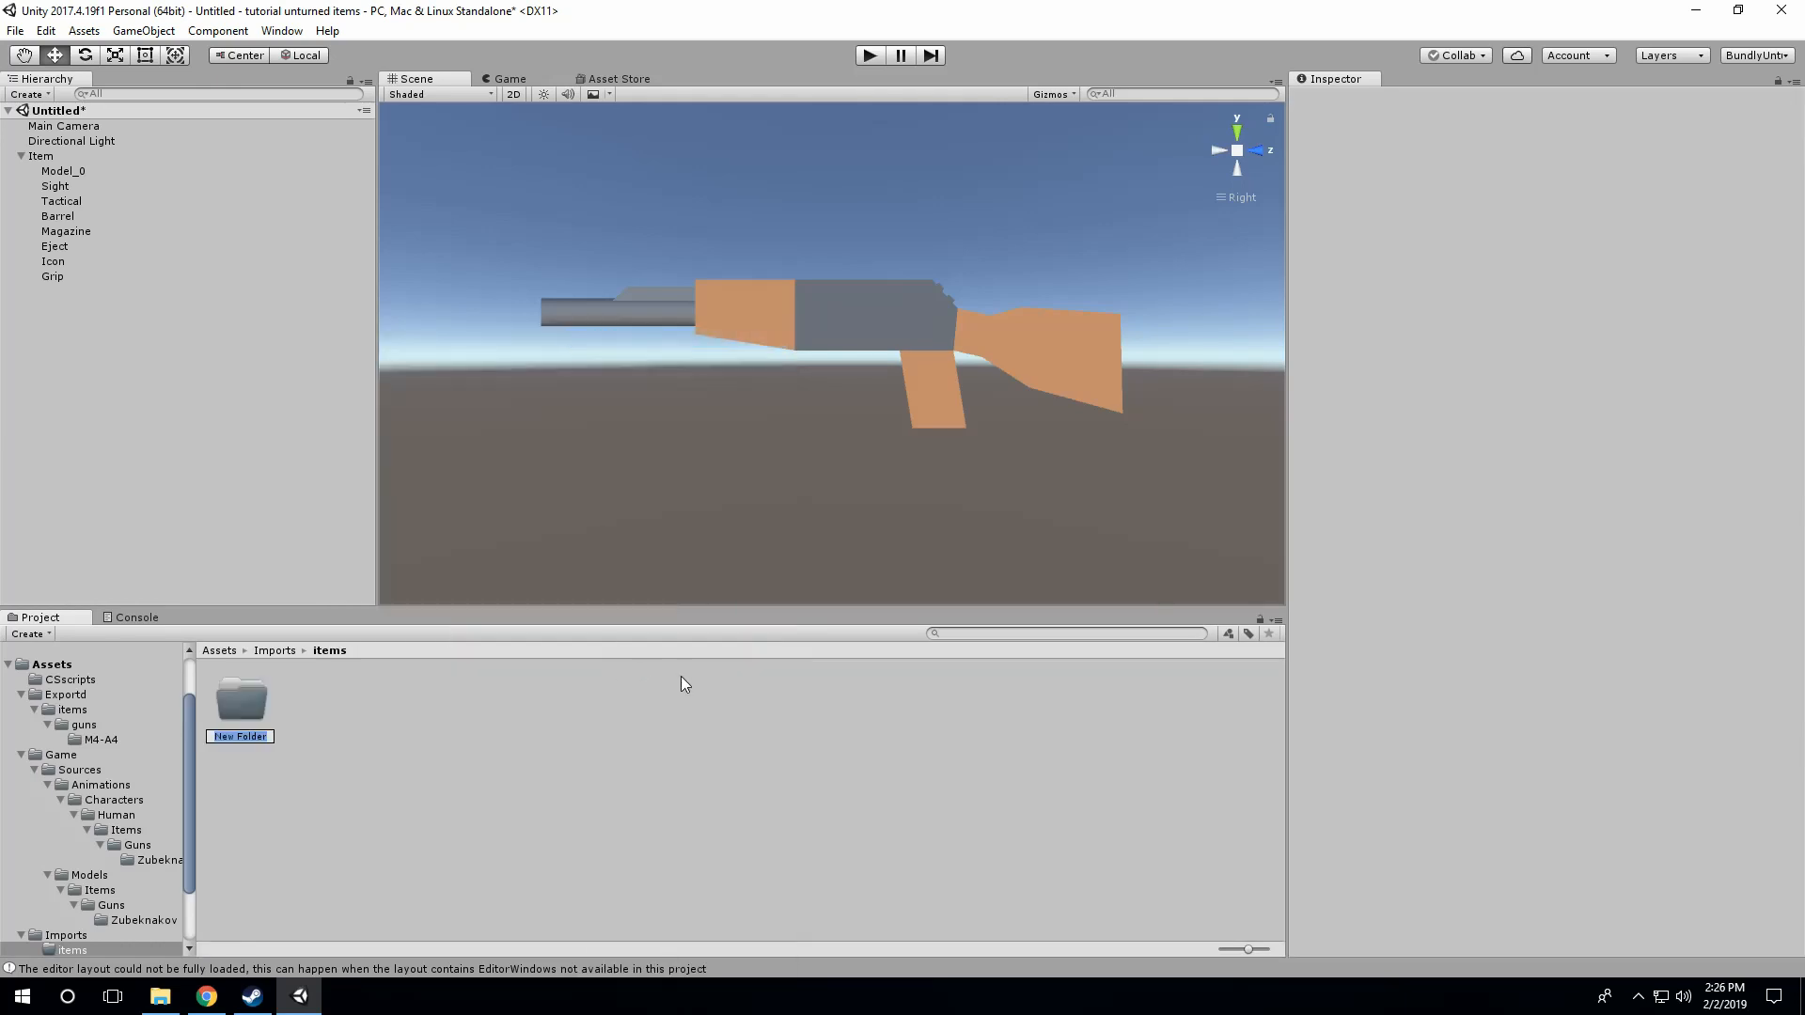
pyautogui.write('guns')
pyautogui.press('Return')
# Step: Create a folder named M4-A4 inside Imports/items/guns
pyautogui.doubleClick(253, 707)
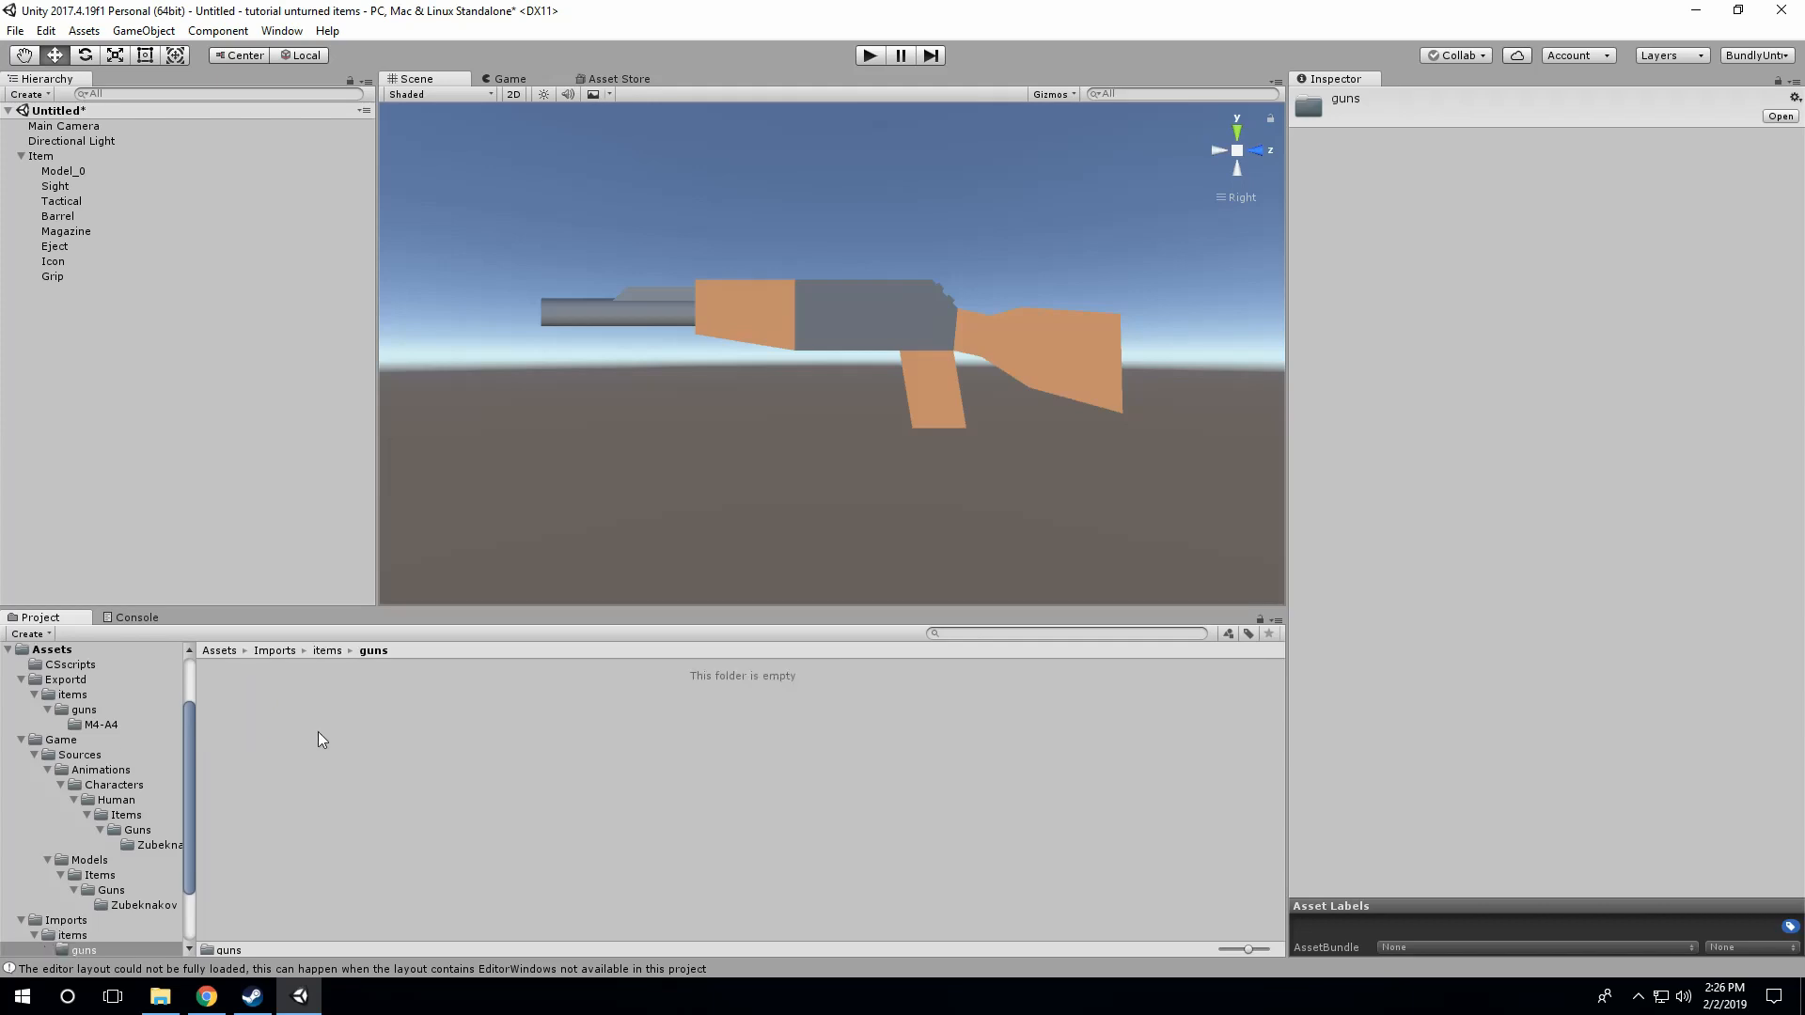
pyautogui.rightClick(340, 729)
pyautogui.moveTo(465, 359)
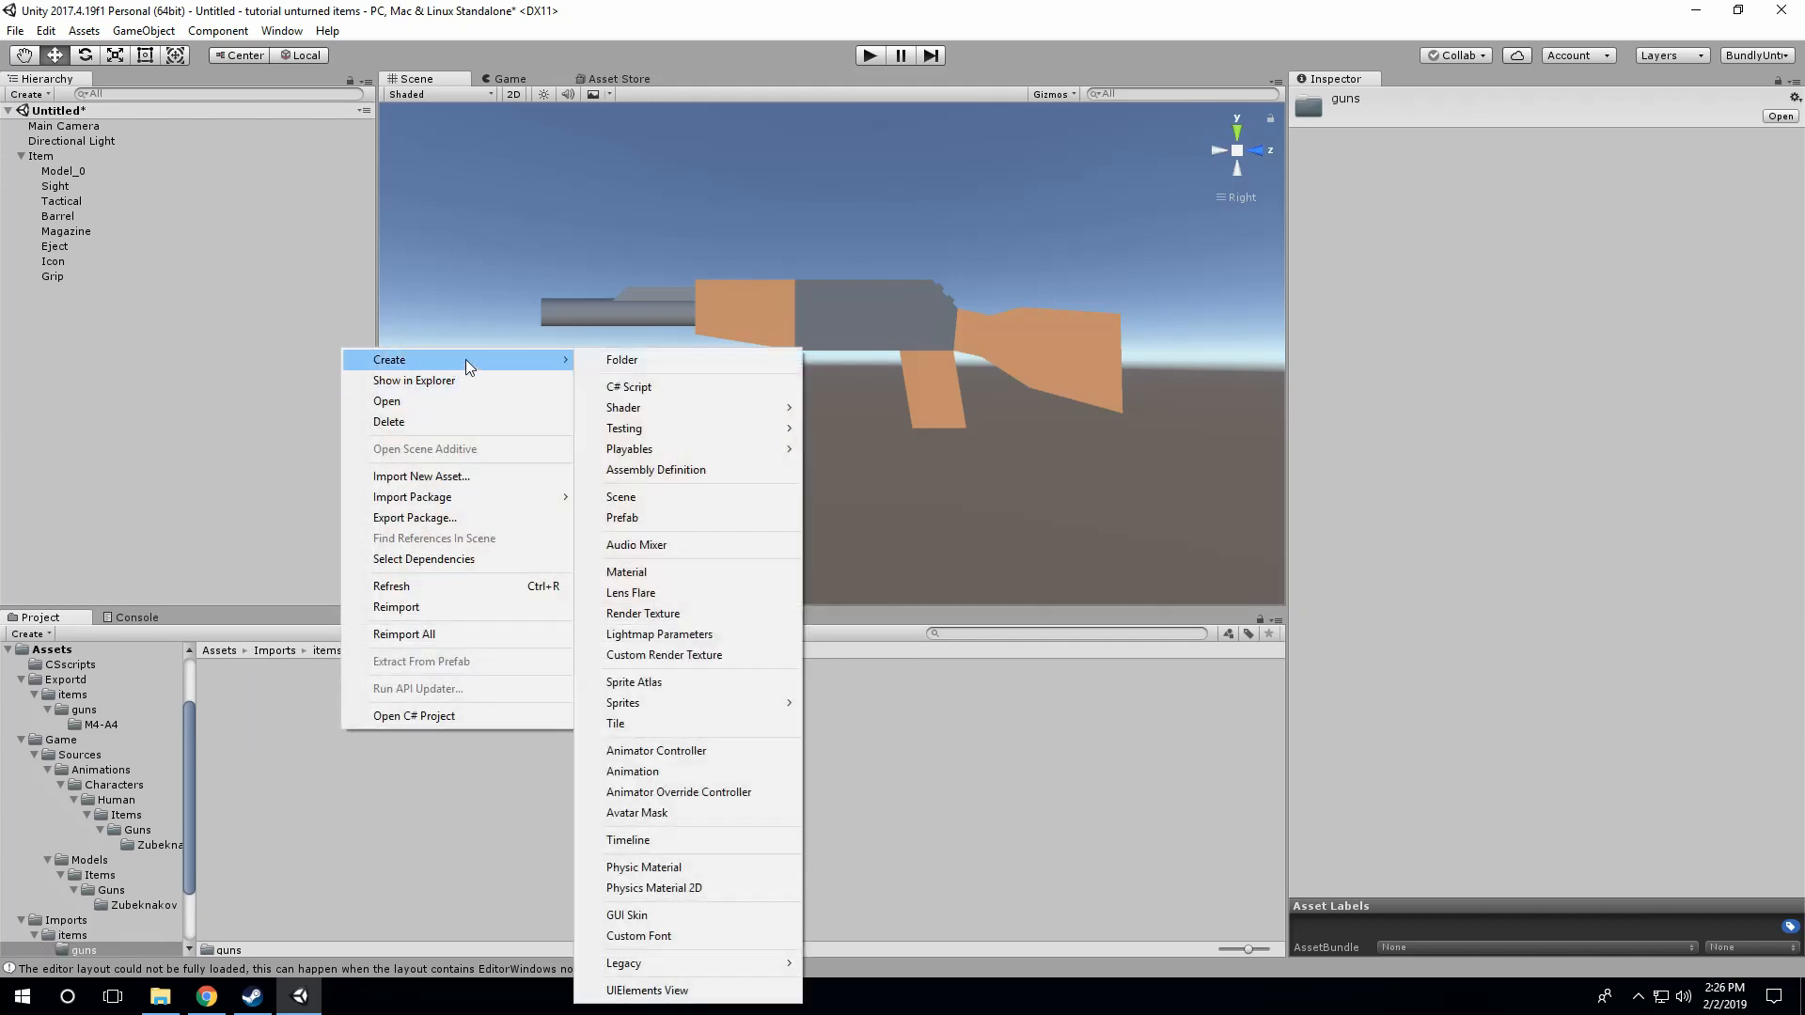
pyautogui.click(613, 363)
pyautogui.write('M4-A4')
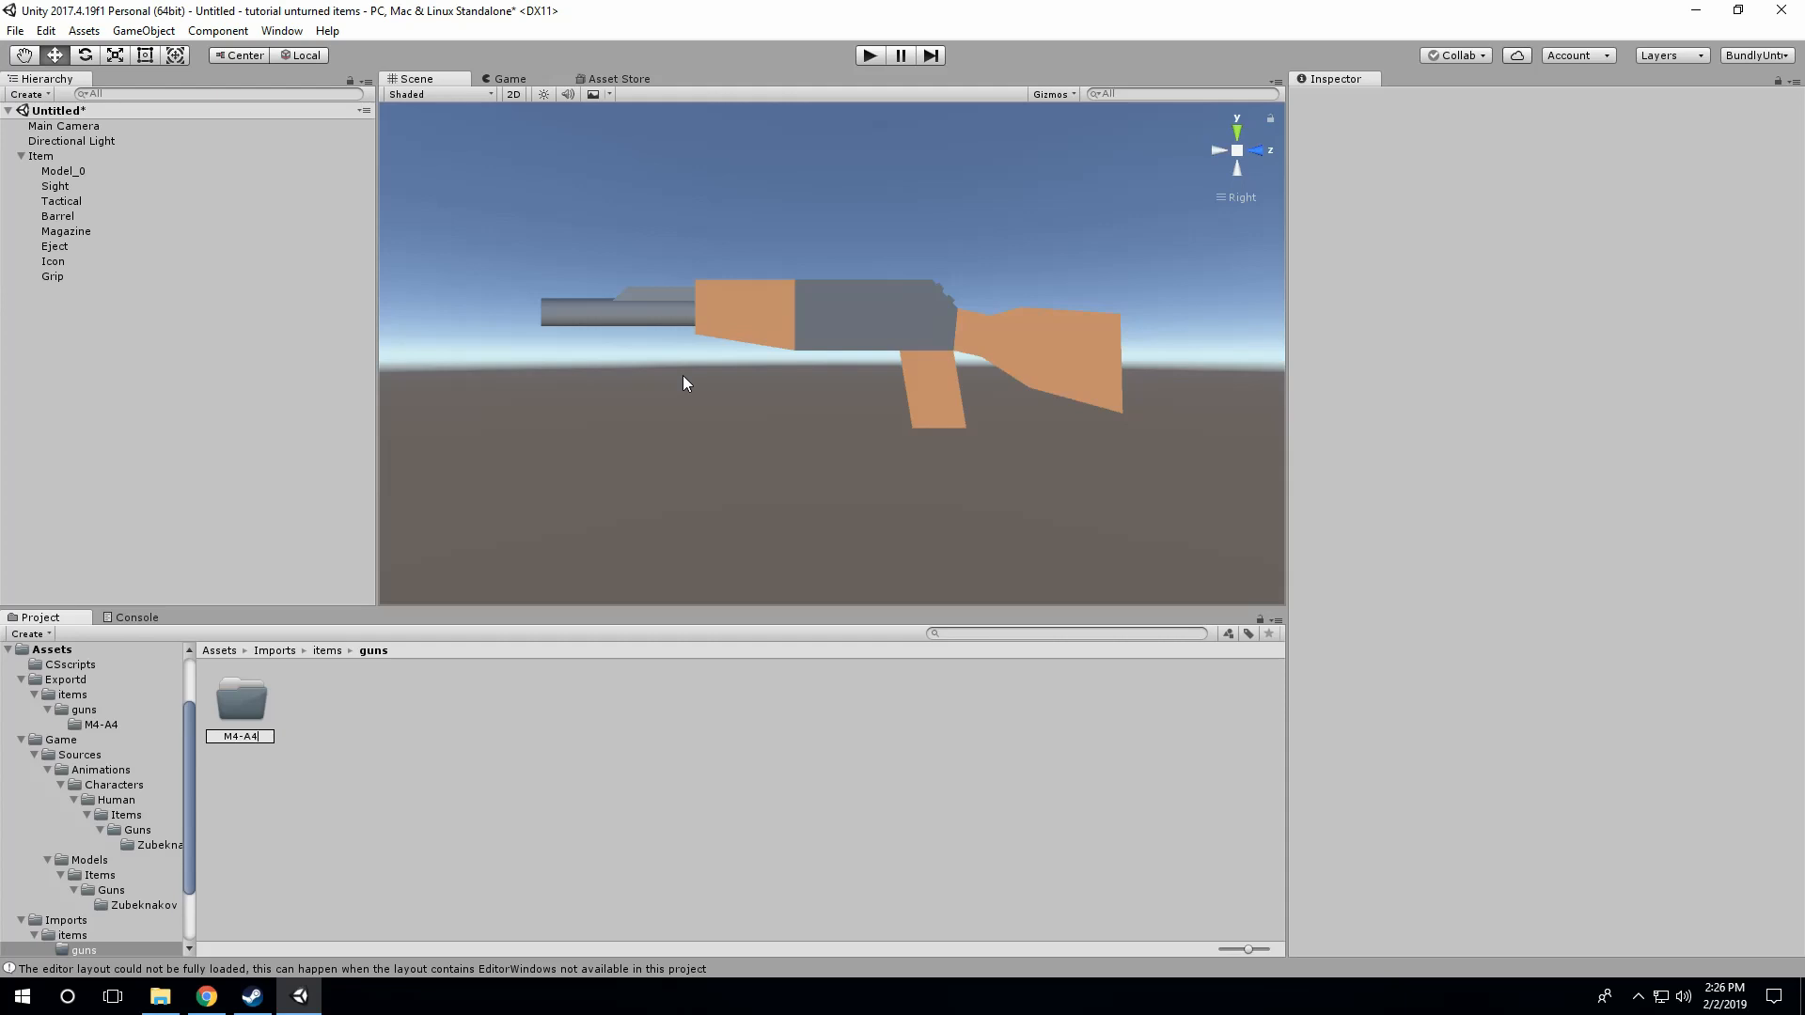
pyautogui.press('Return')
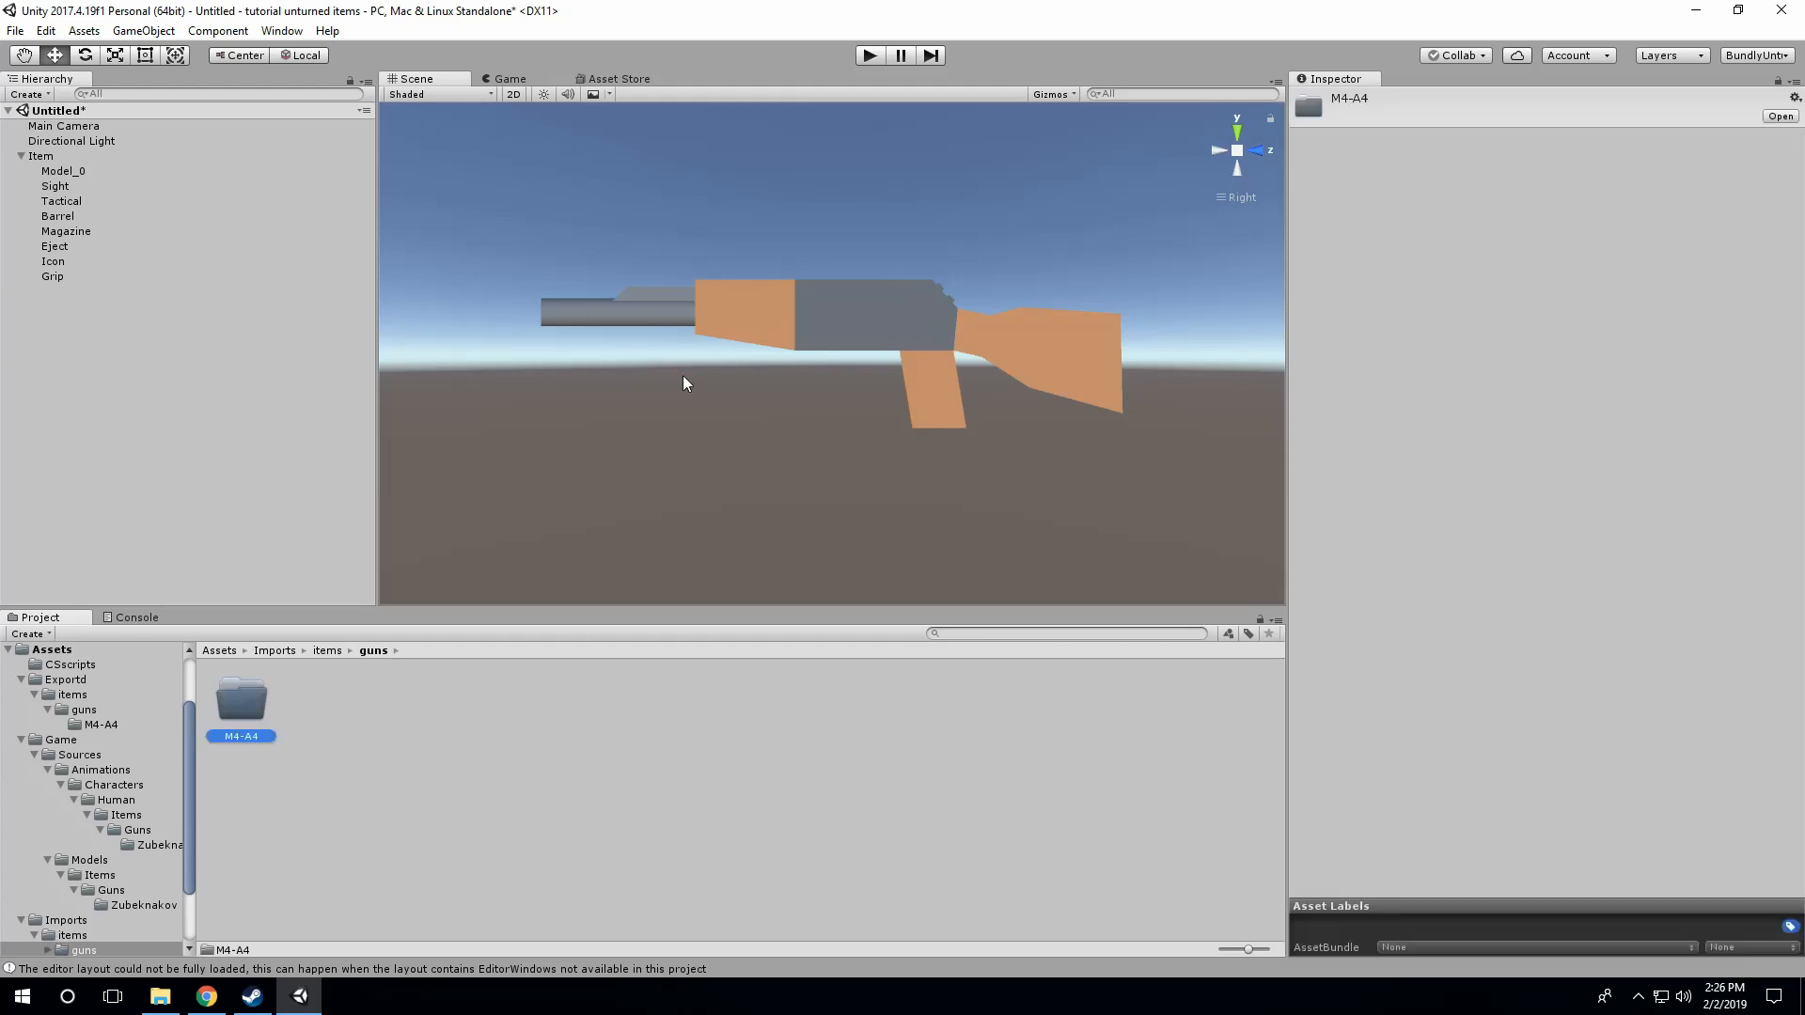
# Step: Import the Model_0 mesh and the M4-A4 albedo and metallic textures from File Explorer into Imports/items/guns/M4-A4
pyautogui.doubleClick(240, 715)
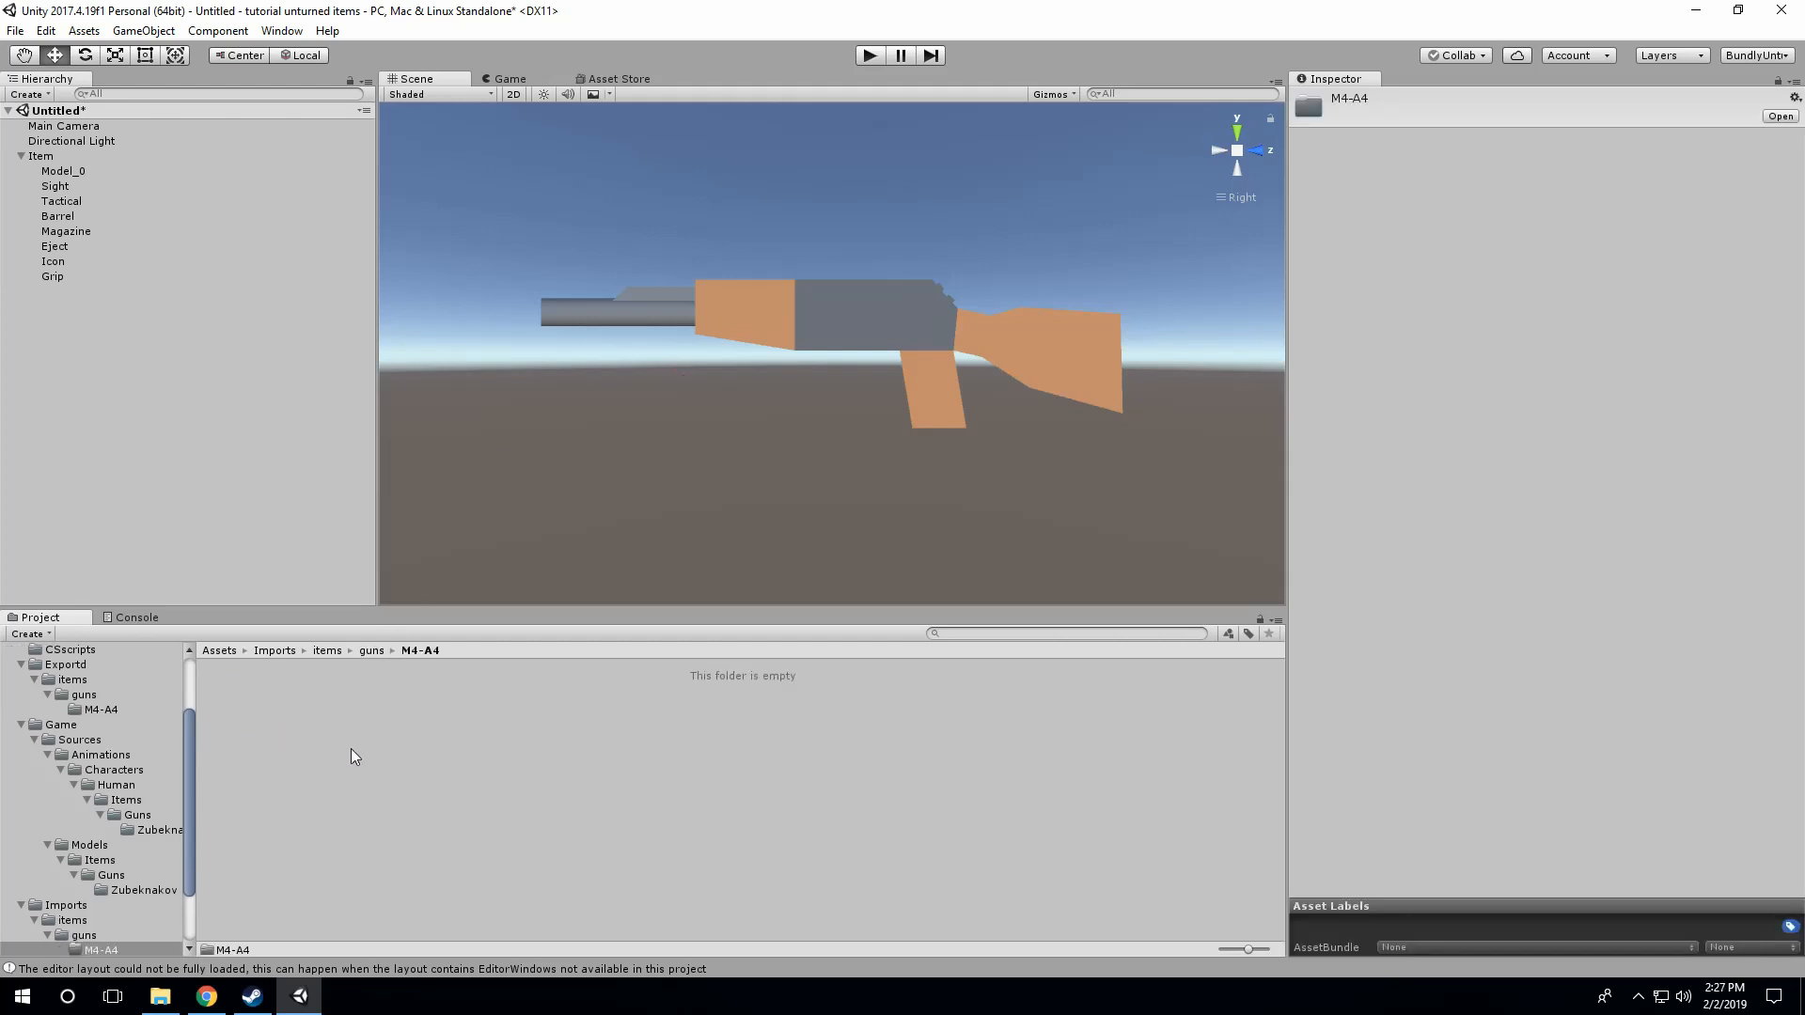
pyautogui.rightClick(363, 778)
pyautogui.click(160, 996)
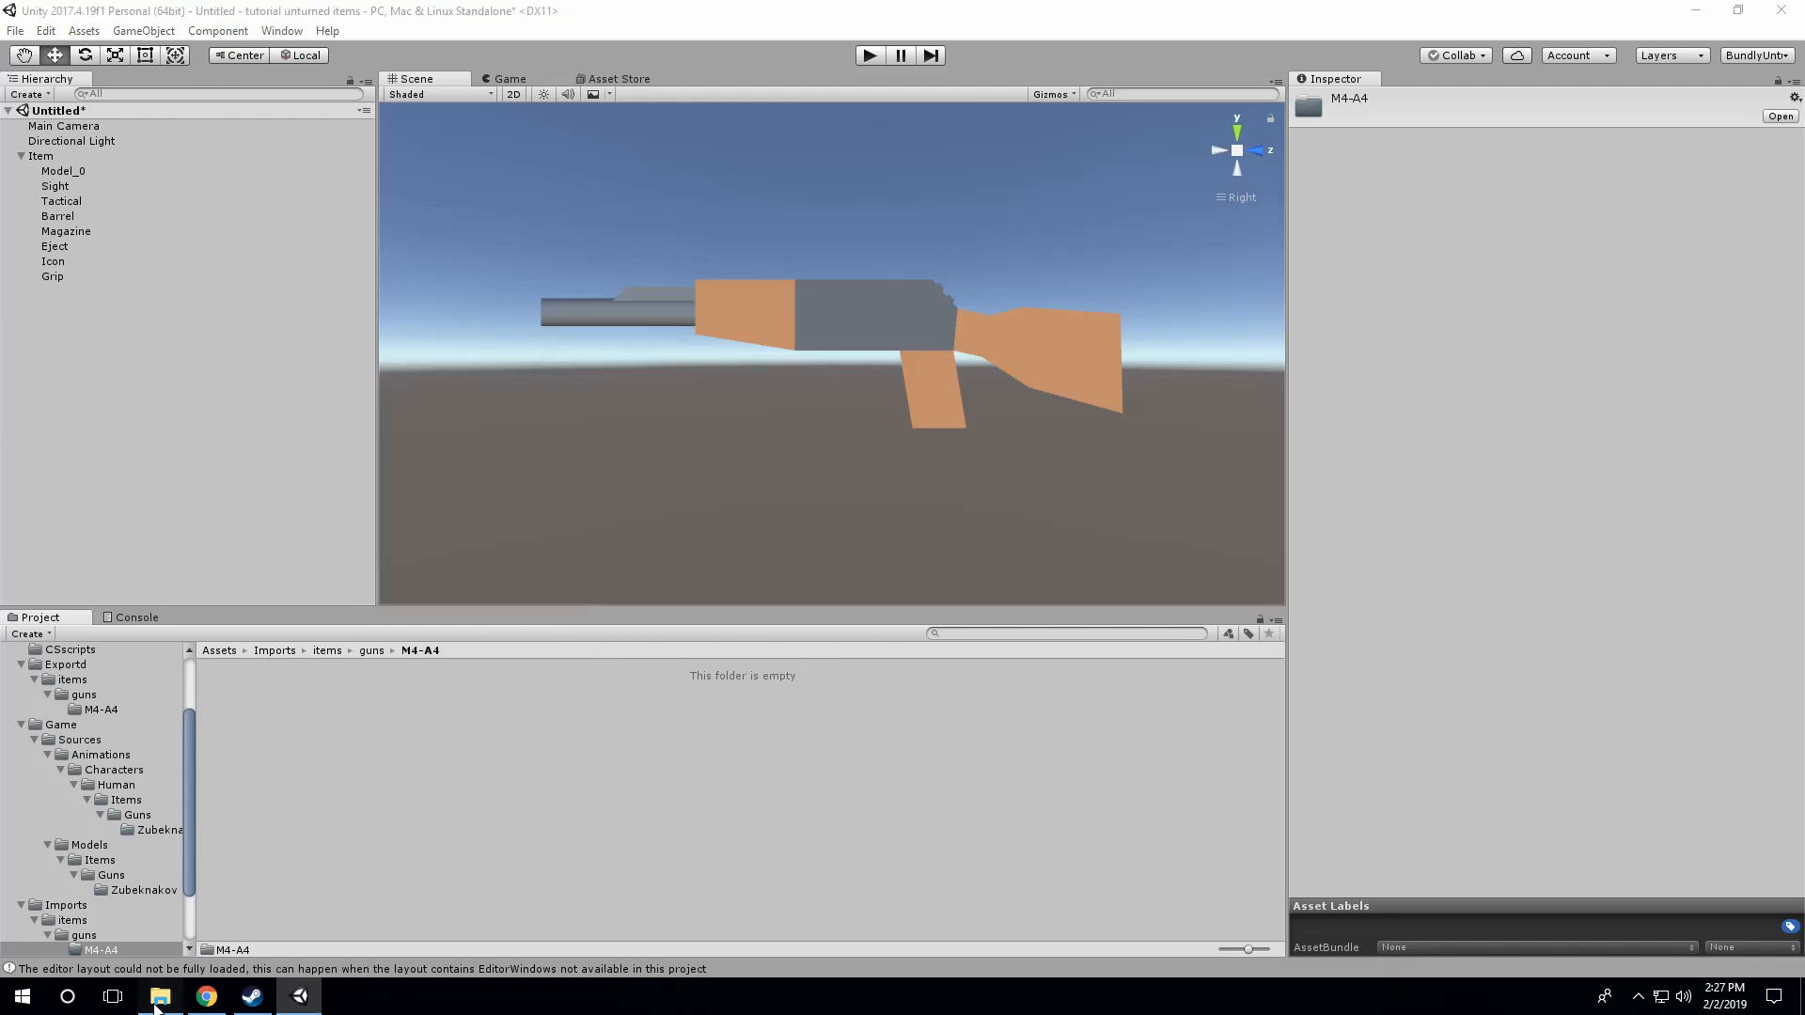
pyautogui.moveTo(1699, 438); pyautogui.dragTo(644, 774)
pyautogui.click(707, 776)
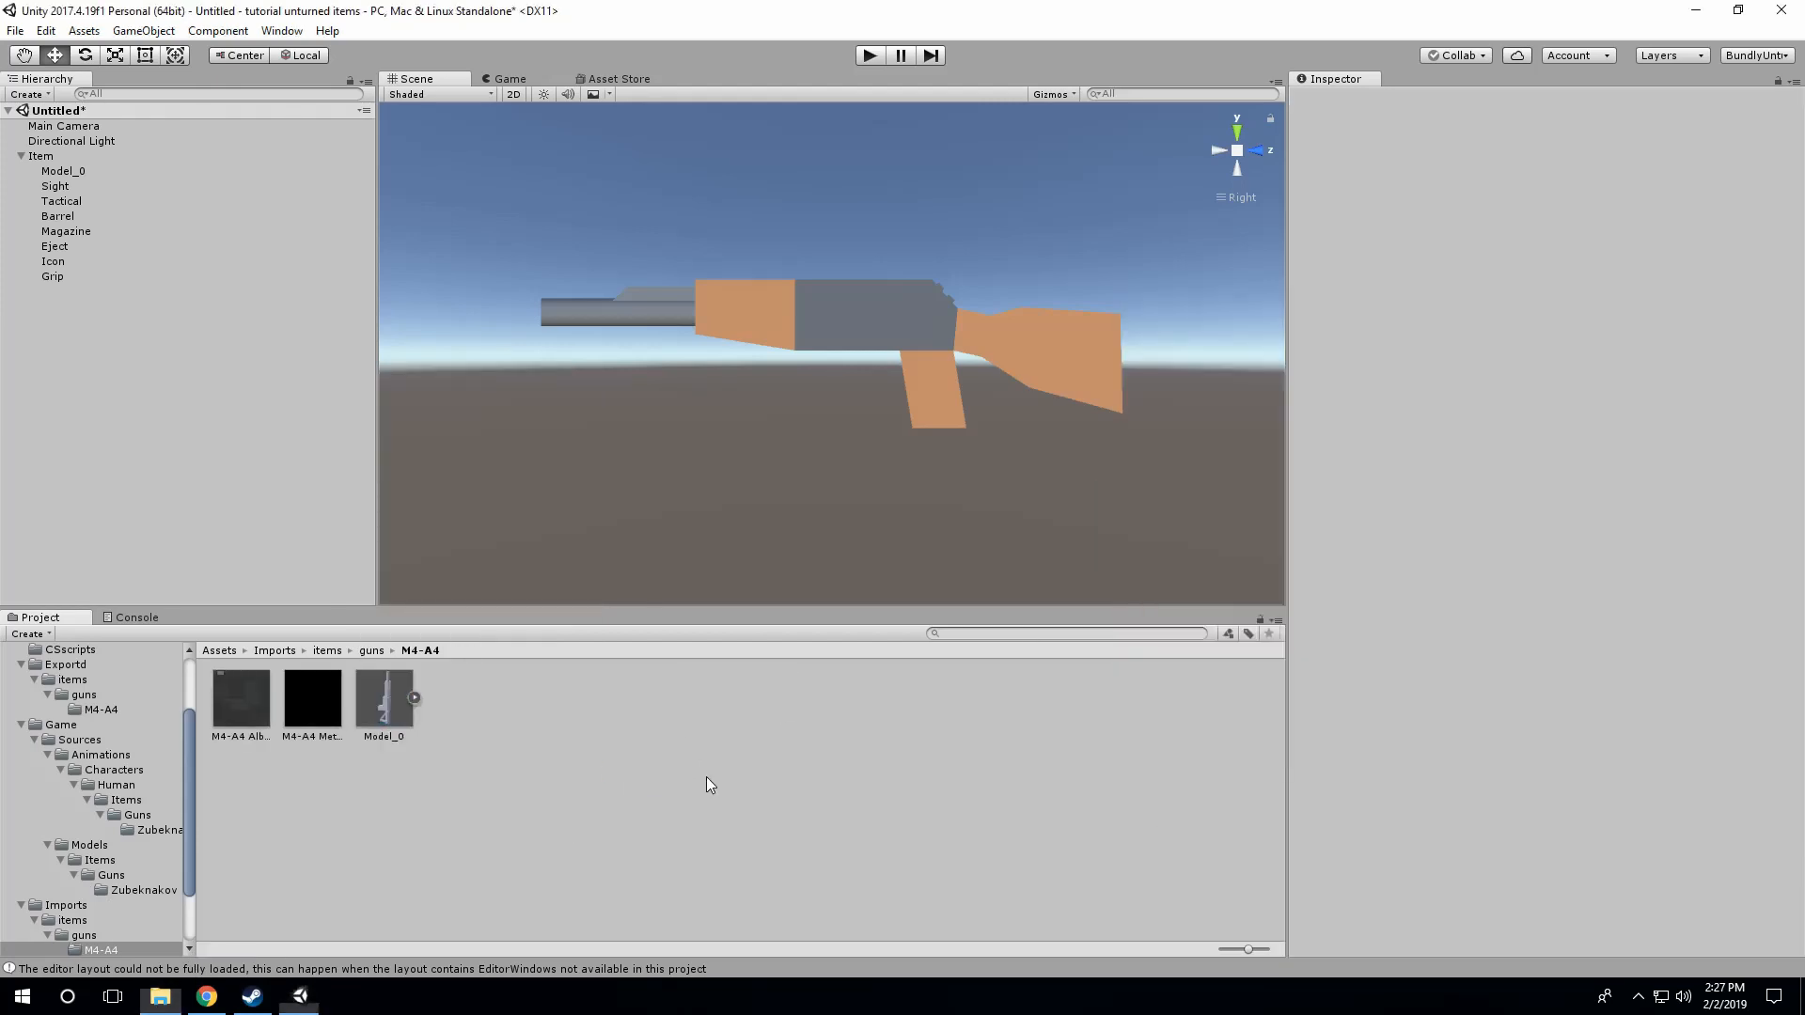
pyautogui.rightClick(454, 716)
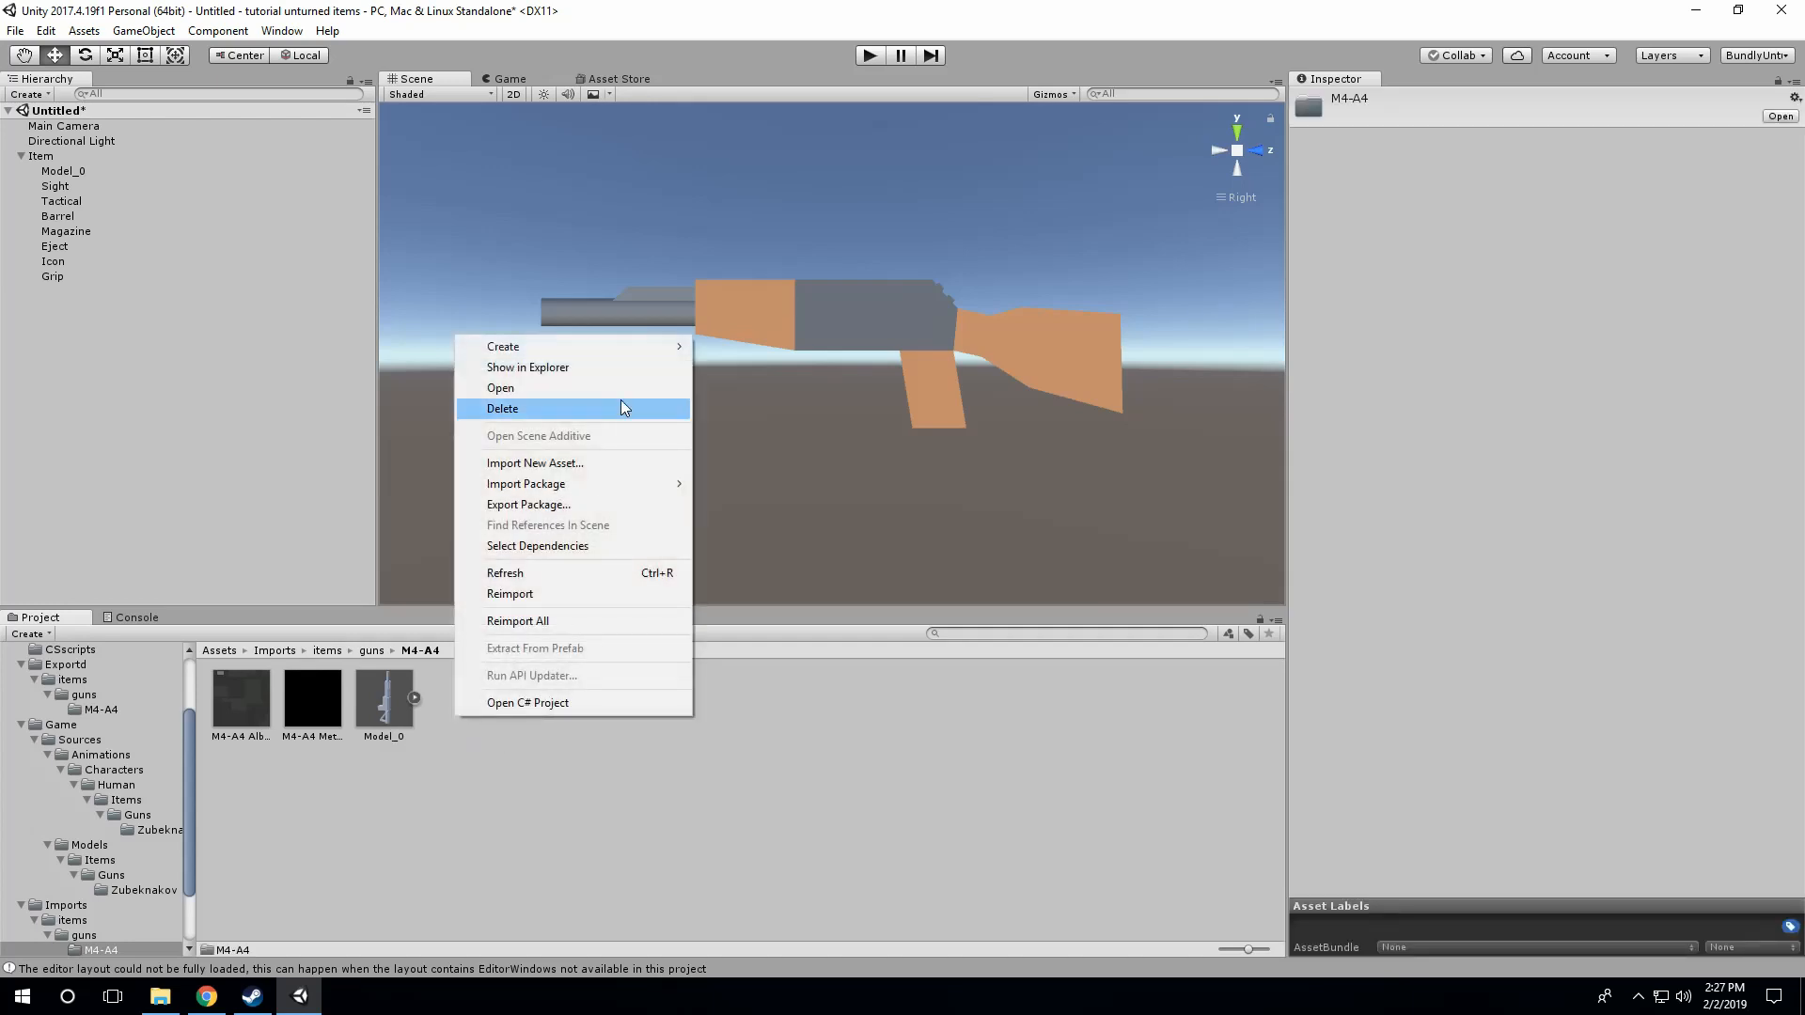
pyautogui.moveTo(628, 354)
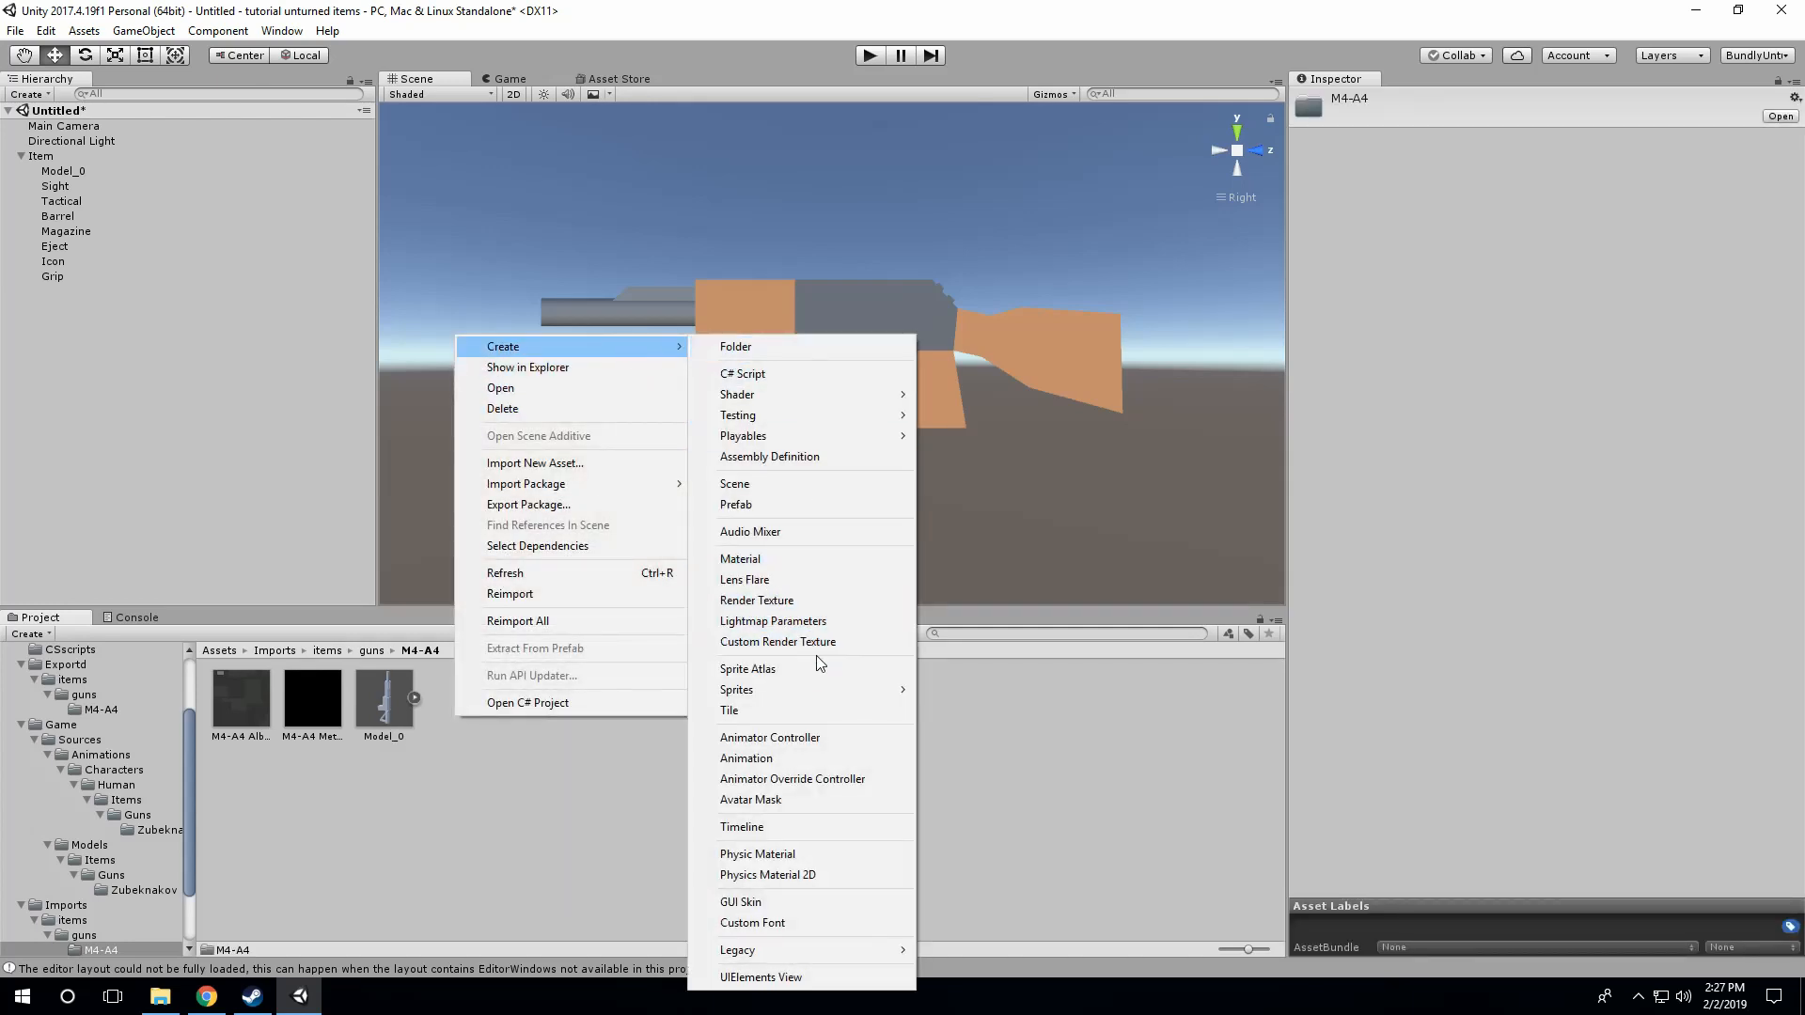
pyautogui.click(505, 821)
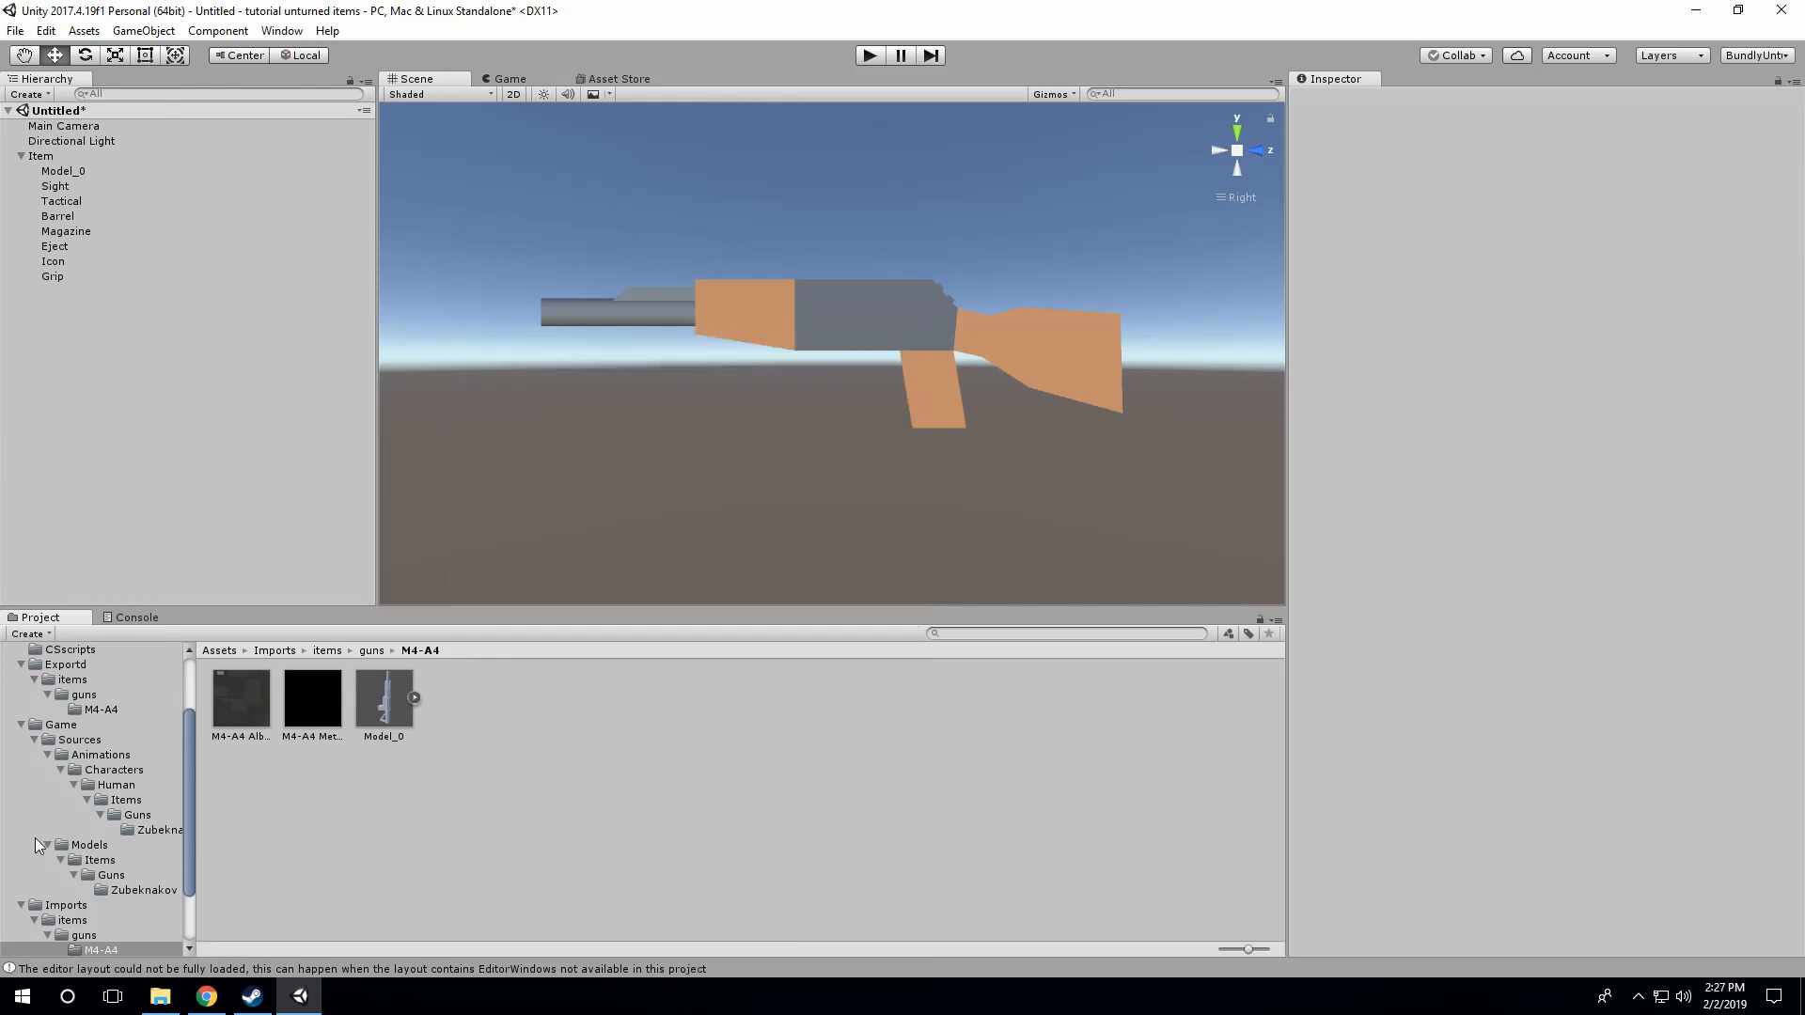
pyautogui.scroll(-2, 99, 898)
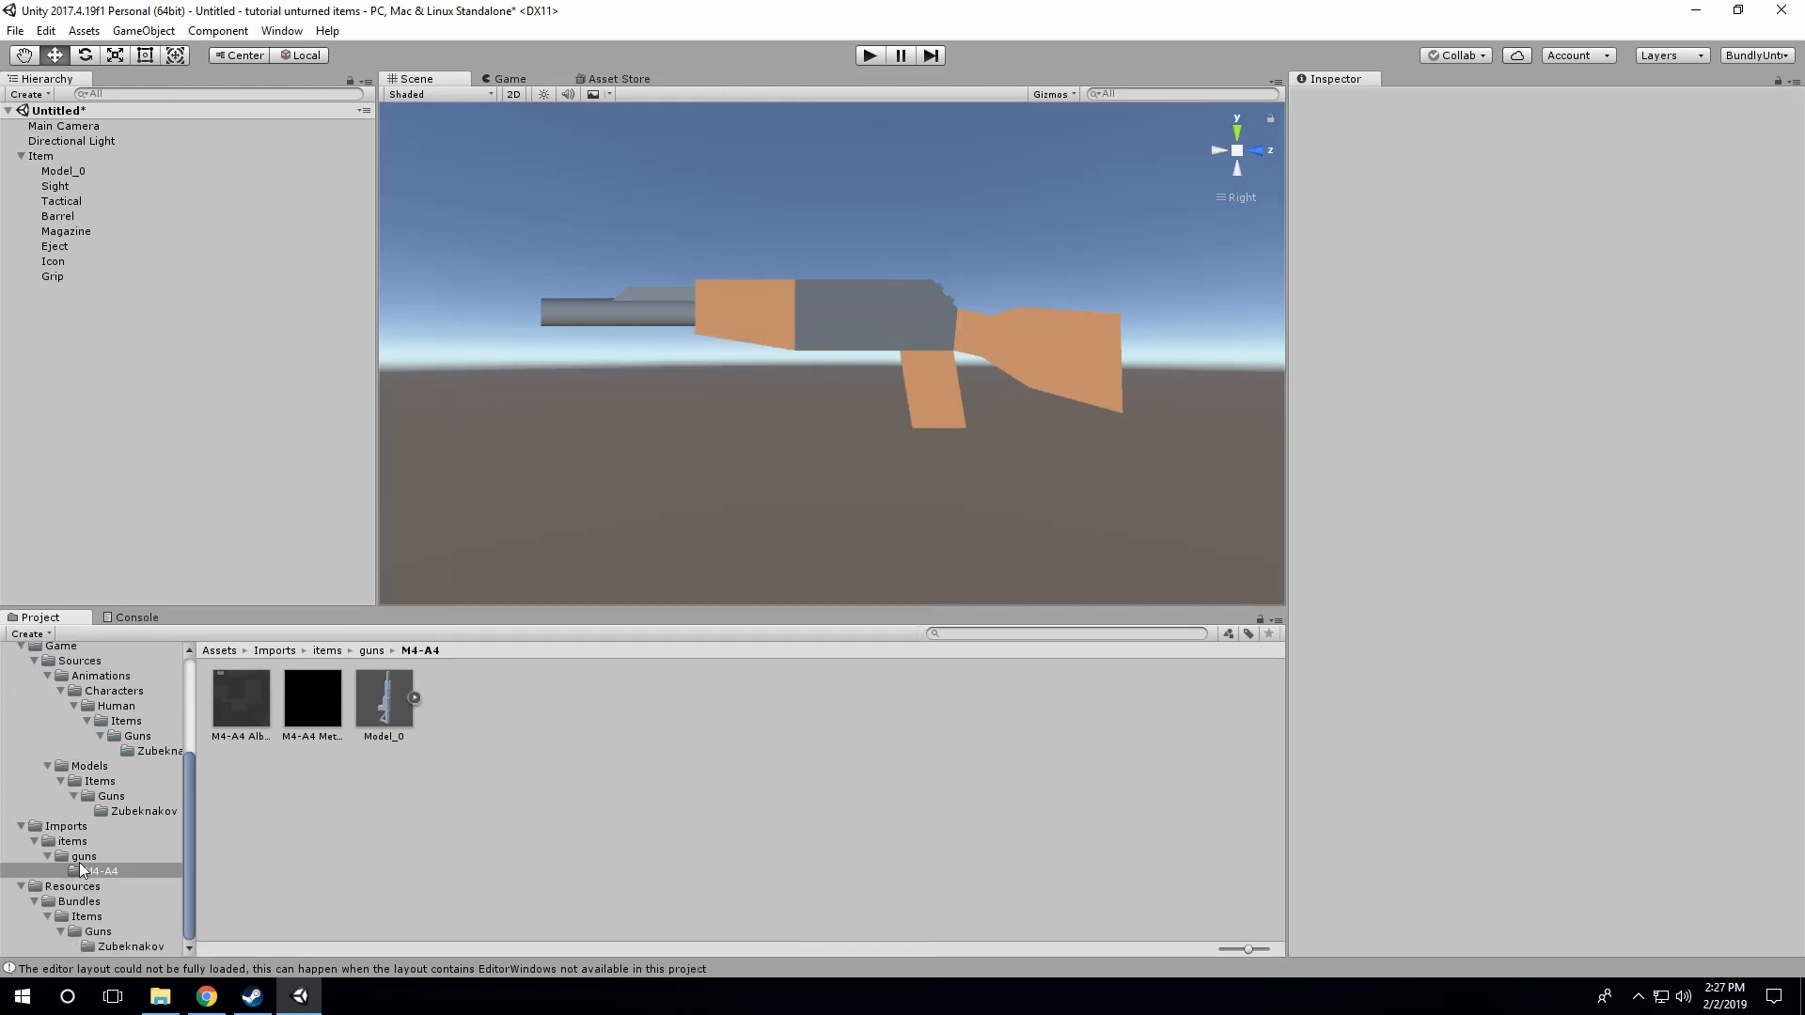
# Step: Look through the Resources/Bundles/Items/Guns folders and examine the assets inside Zubeknakov
pyautogui.click(91, 931)
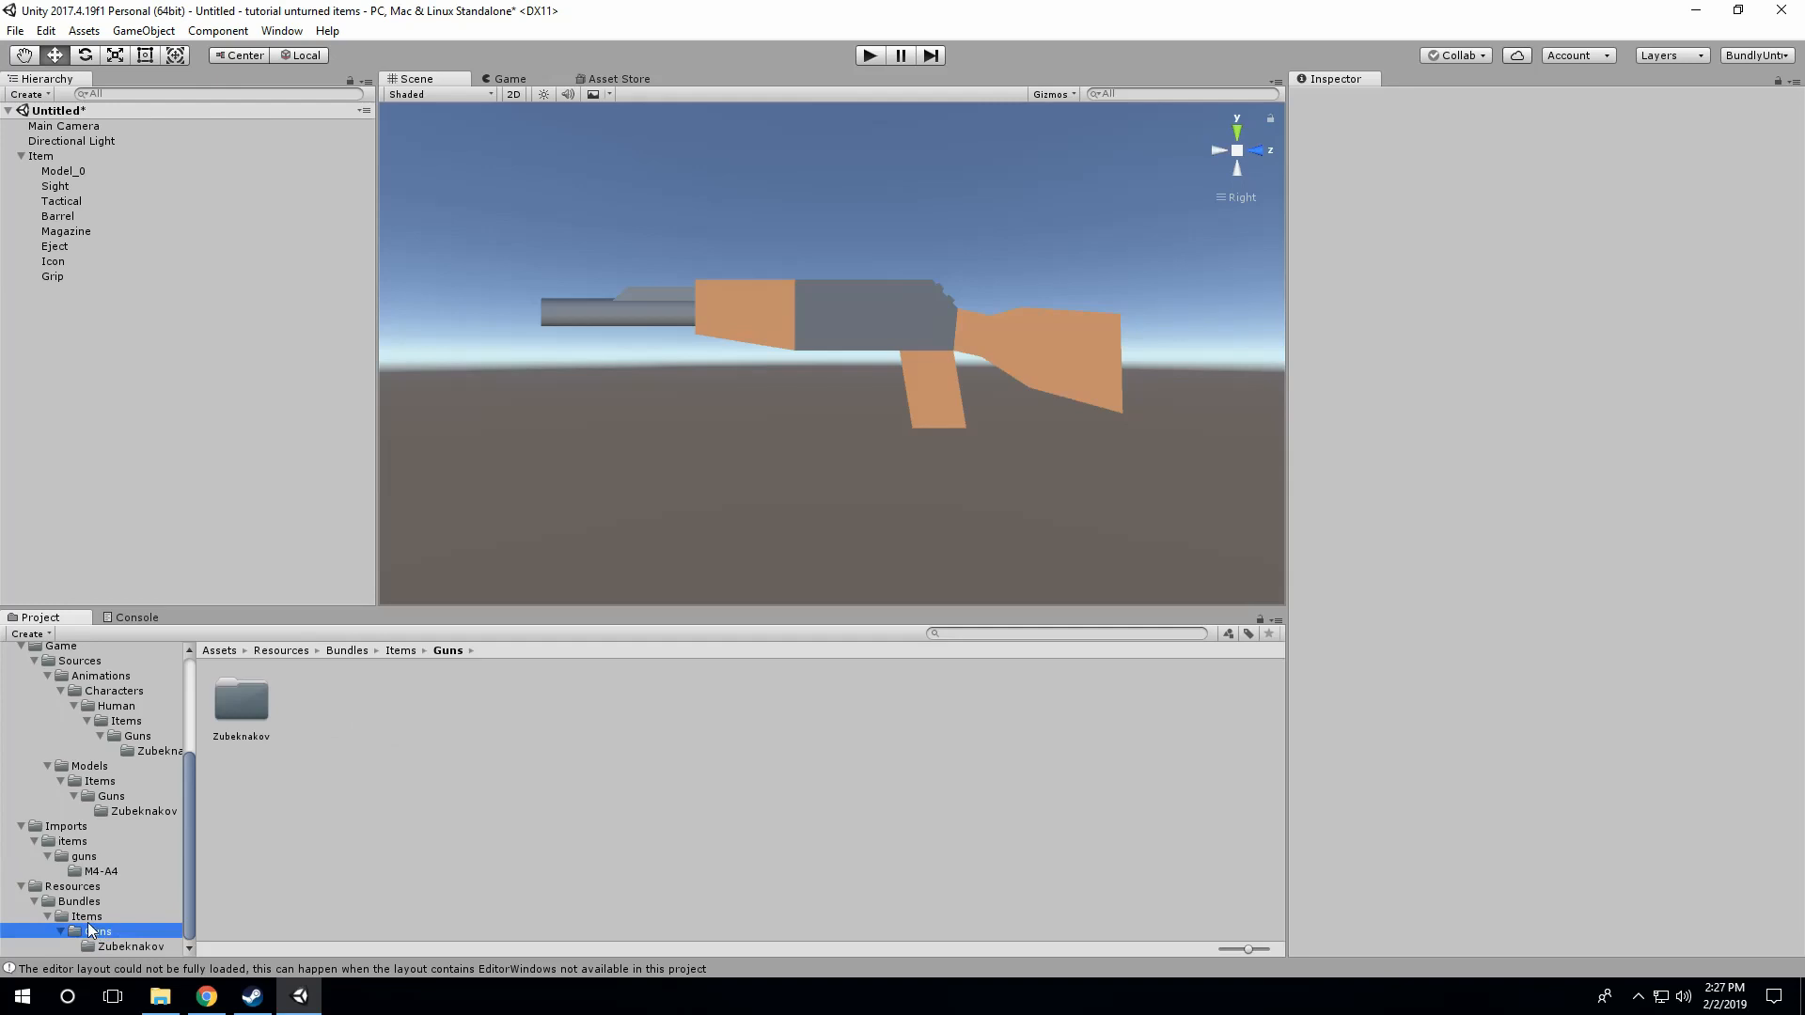
pyautogui.click(84, 917)
pyautogui.click(80, 902)
pyautogui.click(75, 888)
pyautogui.click(86, 917)
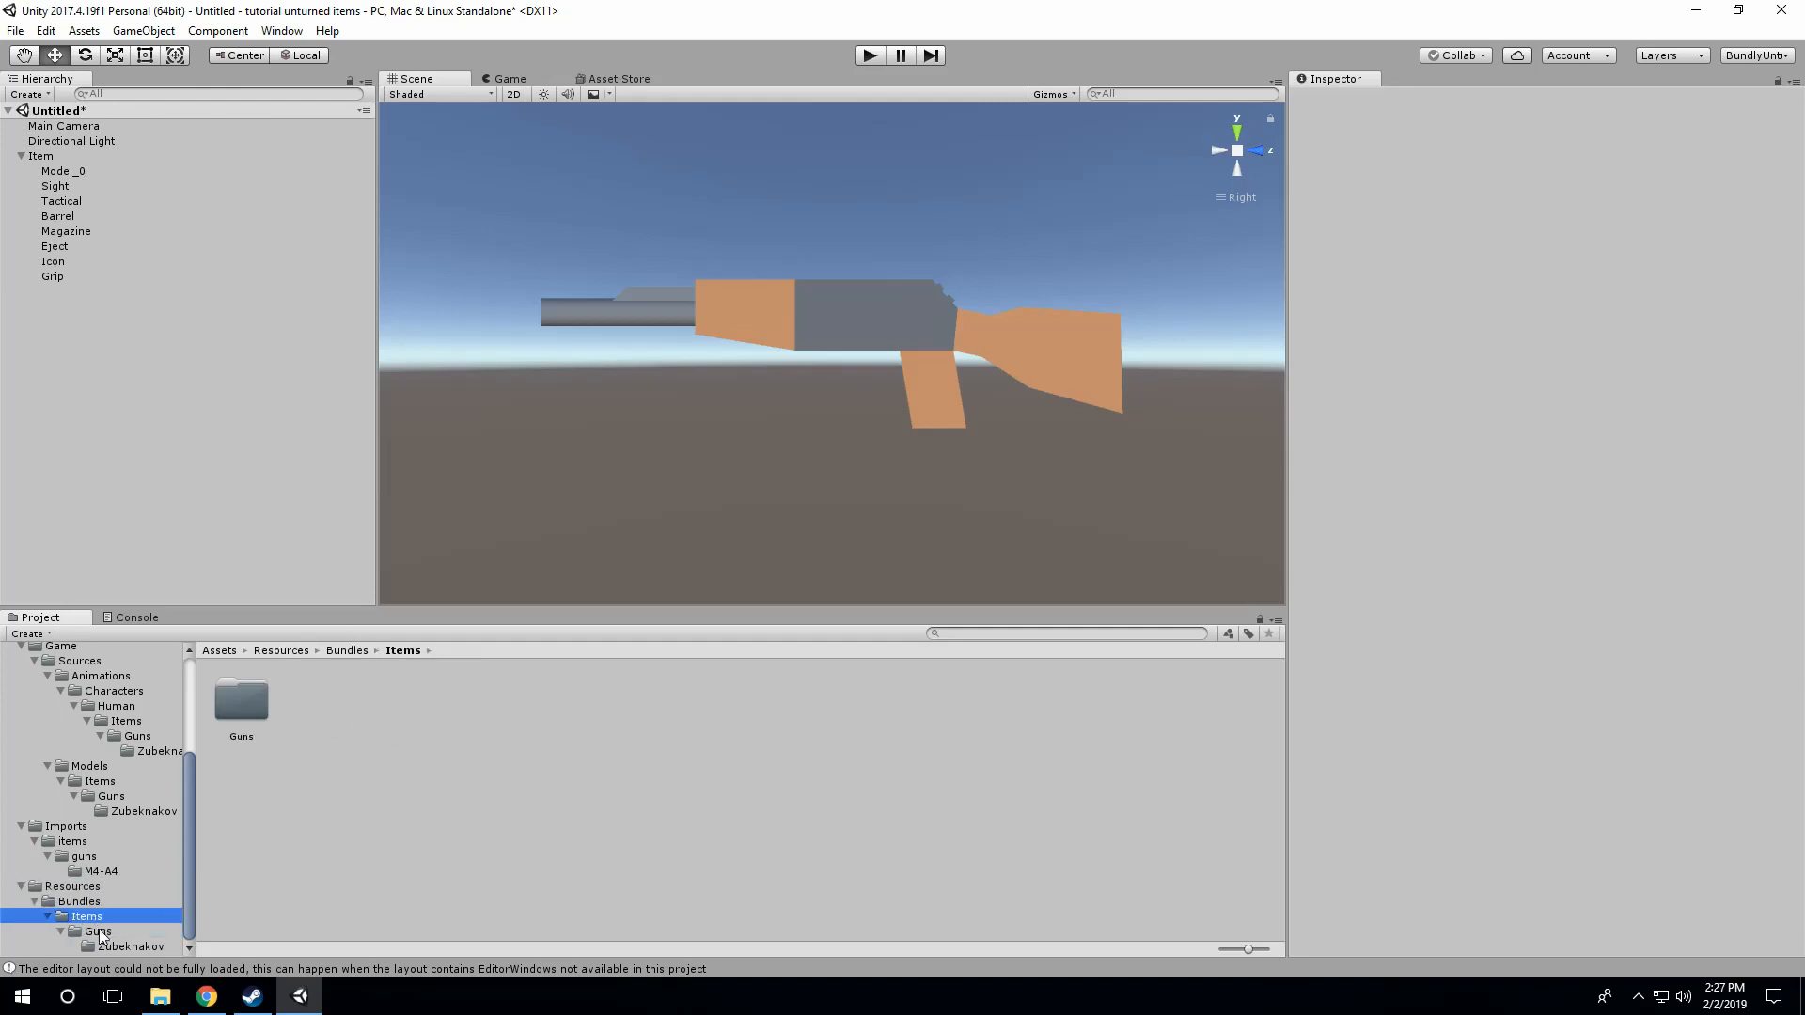
pyautogui.click(99, 932)
pyautogui.click(105, 945)
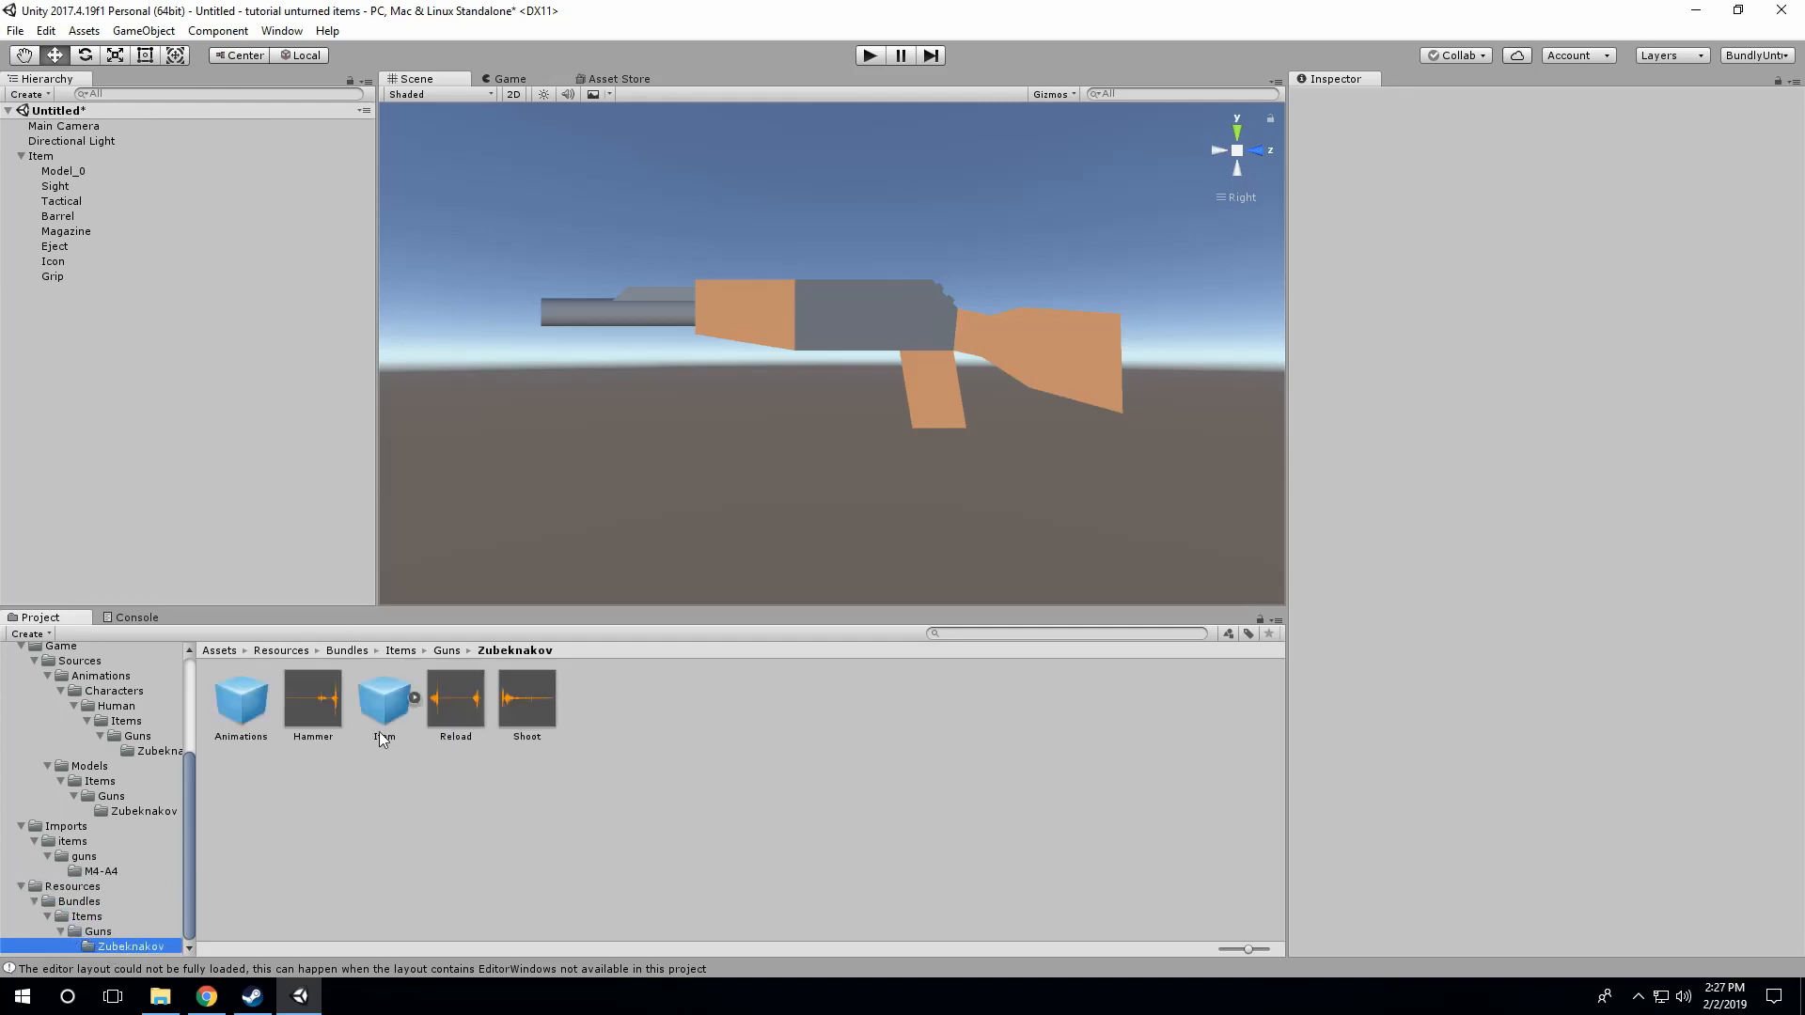
# Step: Locate the texture file behind the Albedo map of the material on the Item's Model_0
pyautogui.click(61, 174)
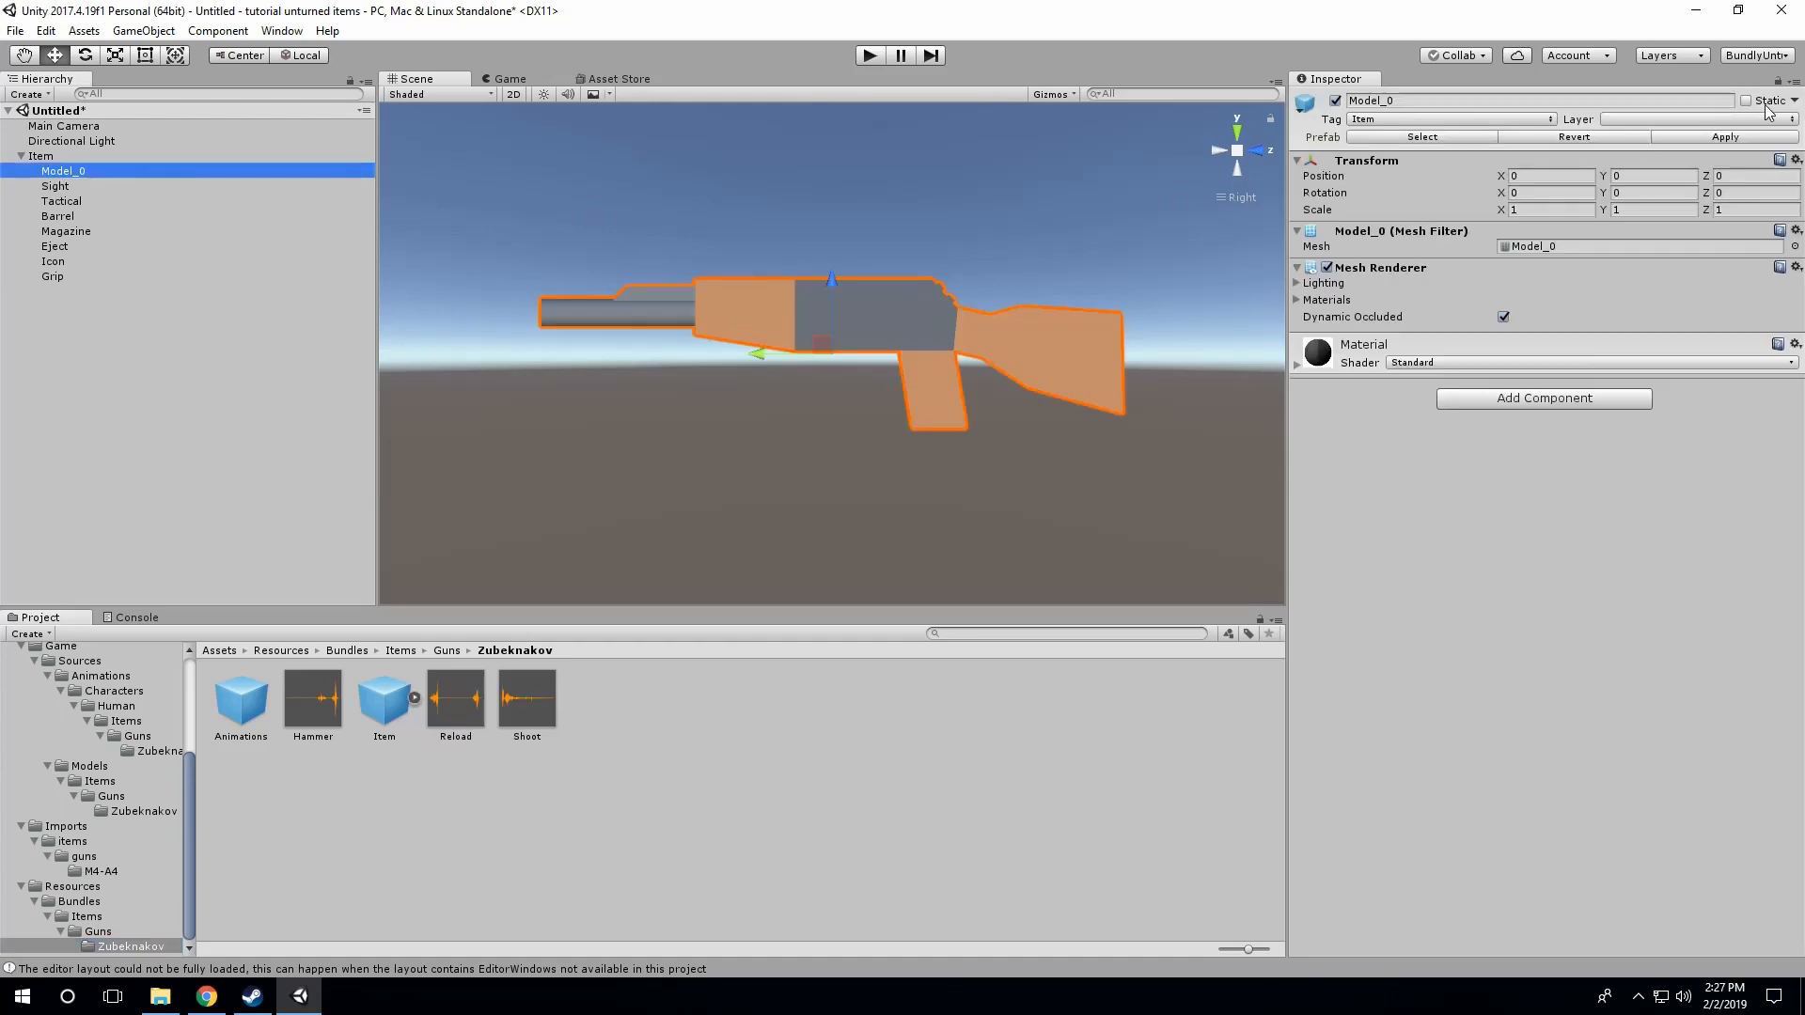
pyautogui.click(1384, 348)
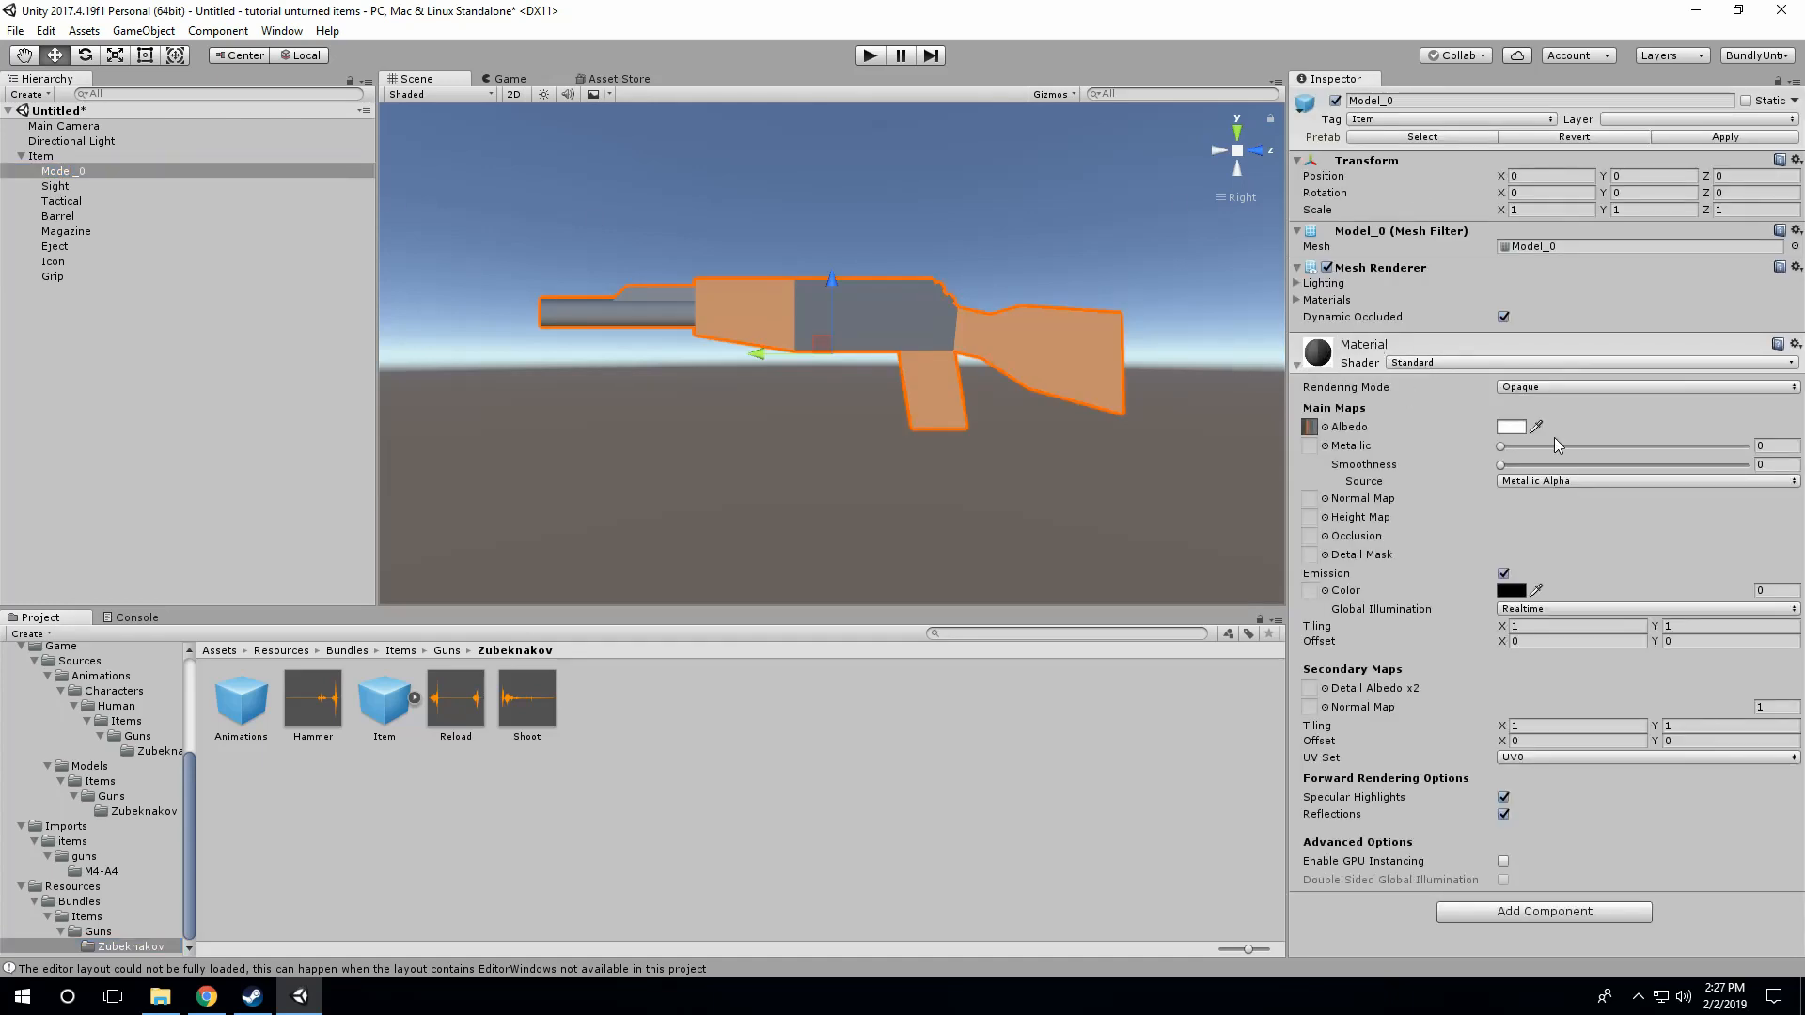
pyautogui.click(1326, 426)
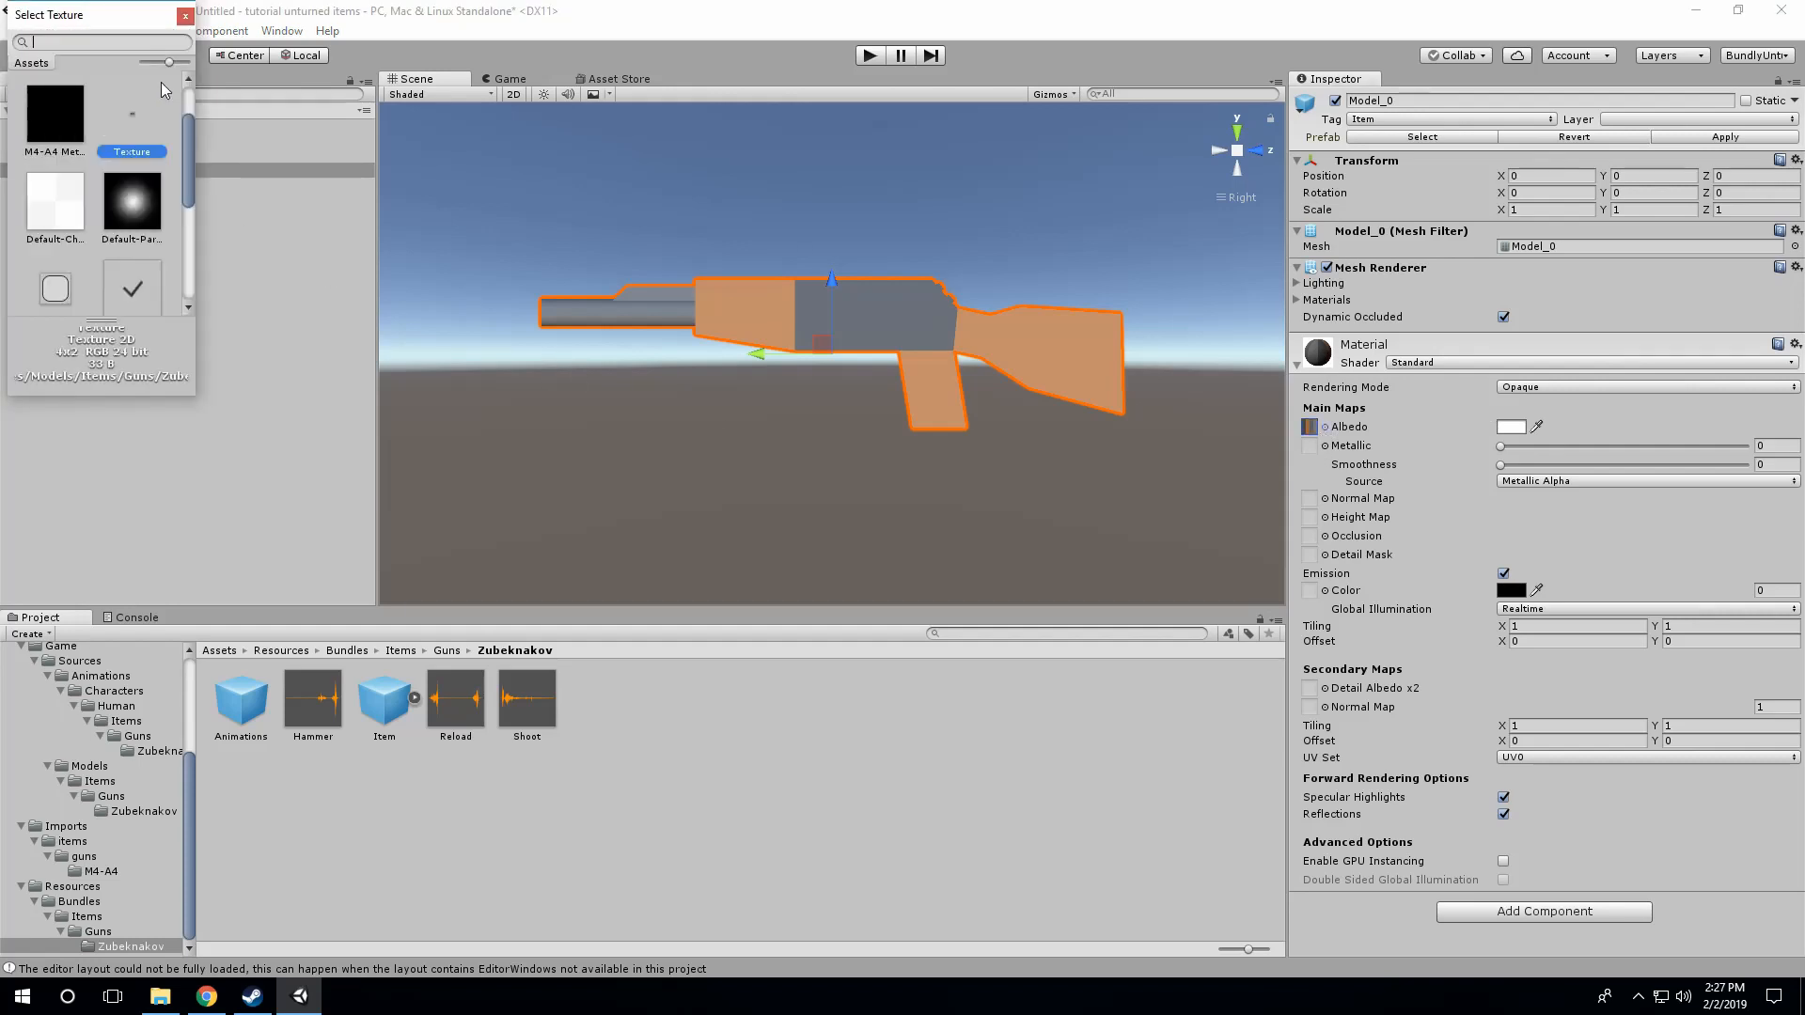
pyautogui.click(185, 15)
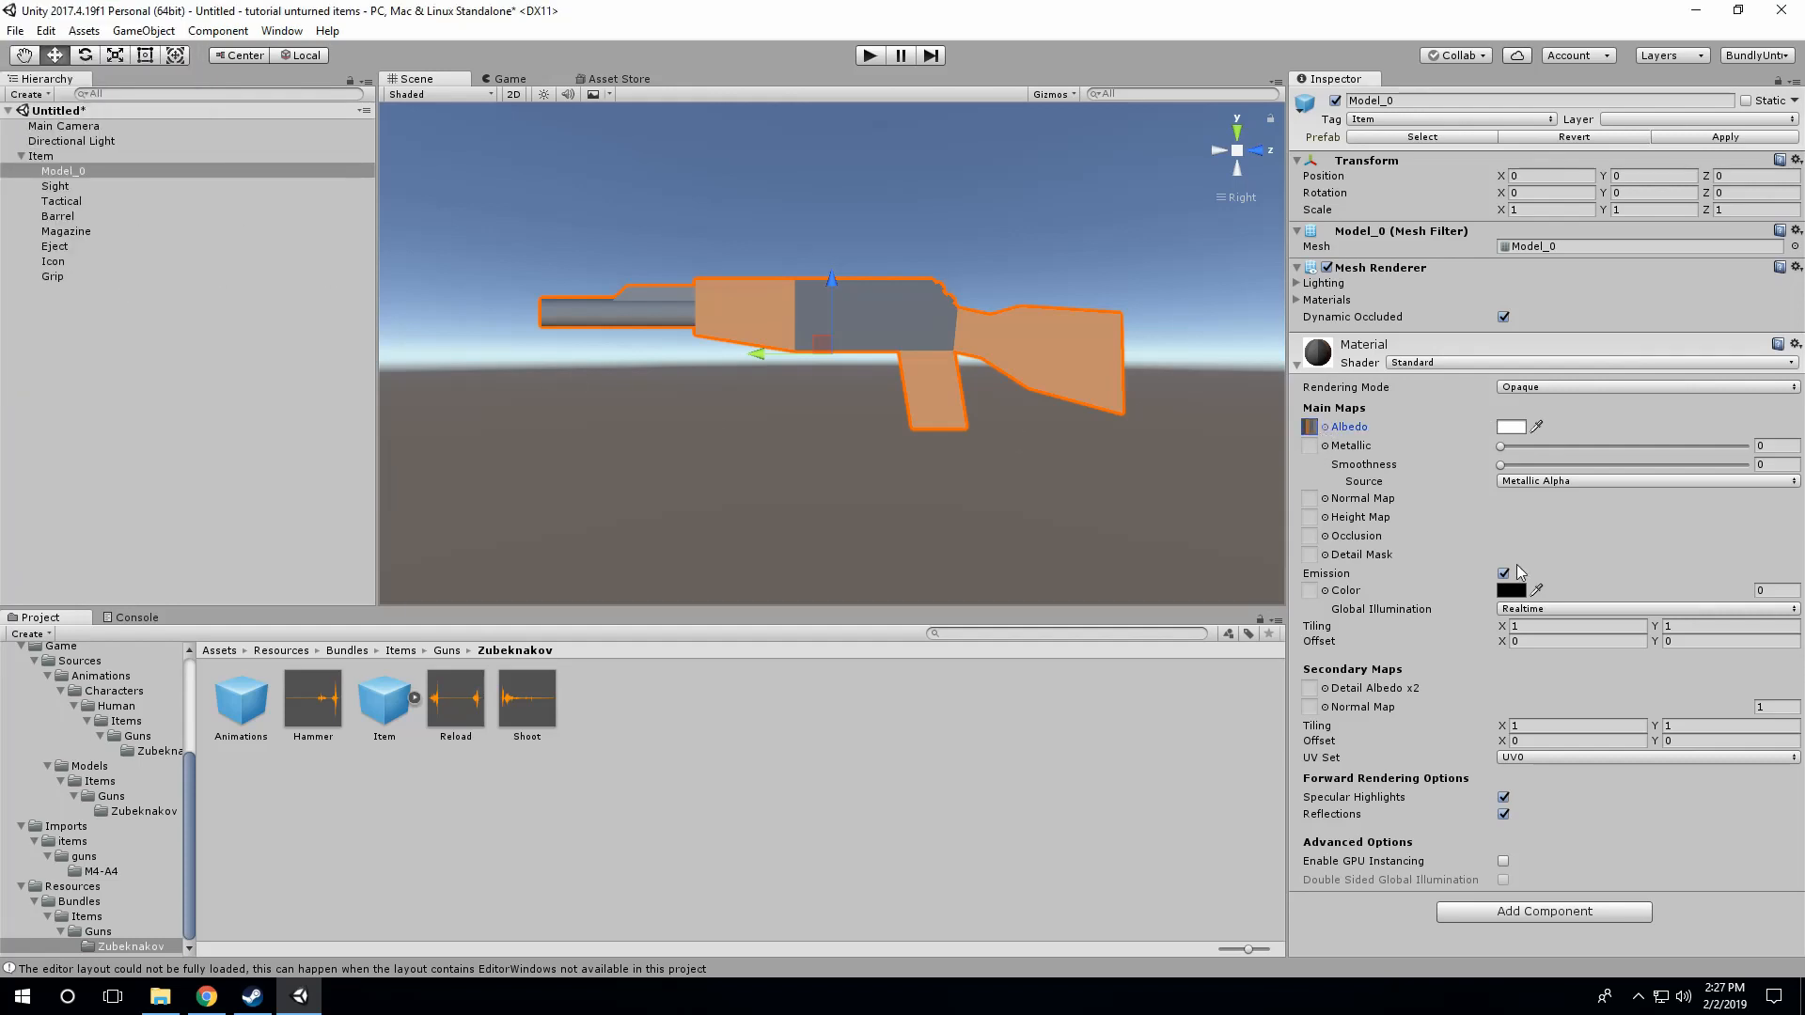
pyautogui.click(1309, 428)
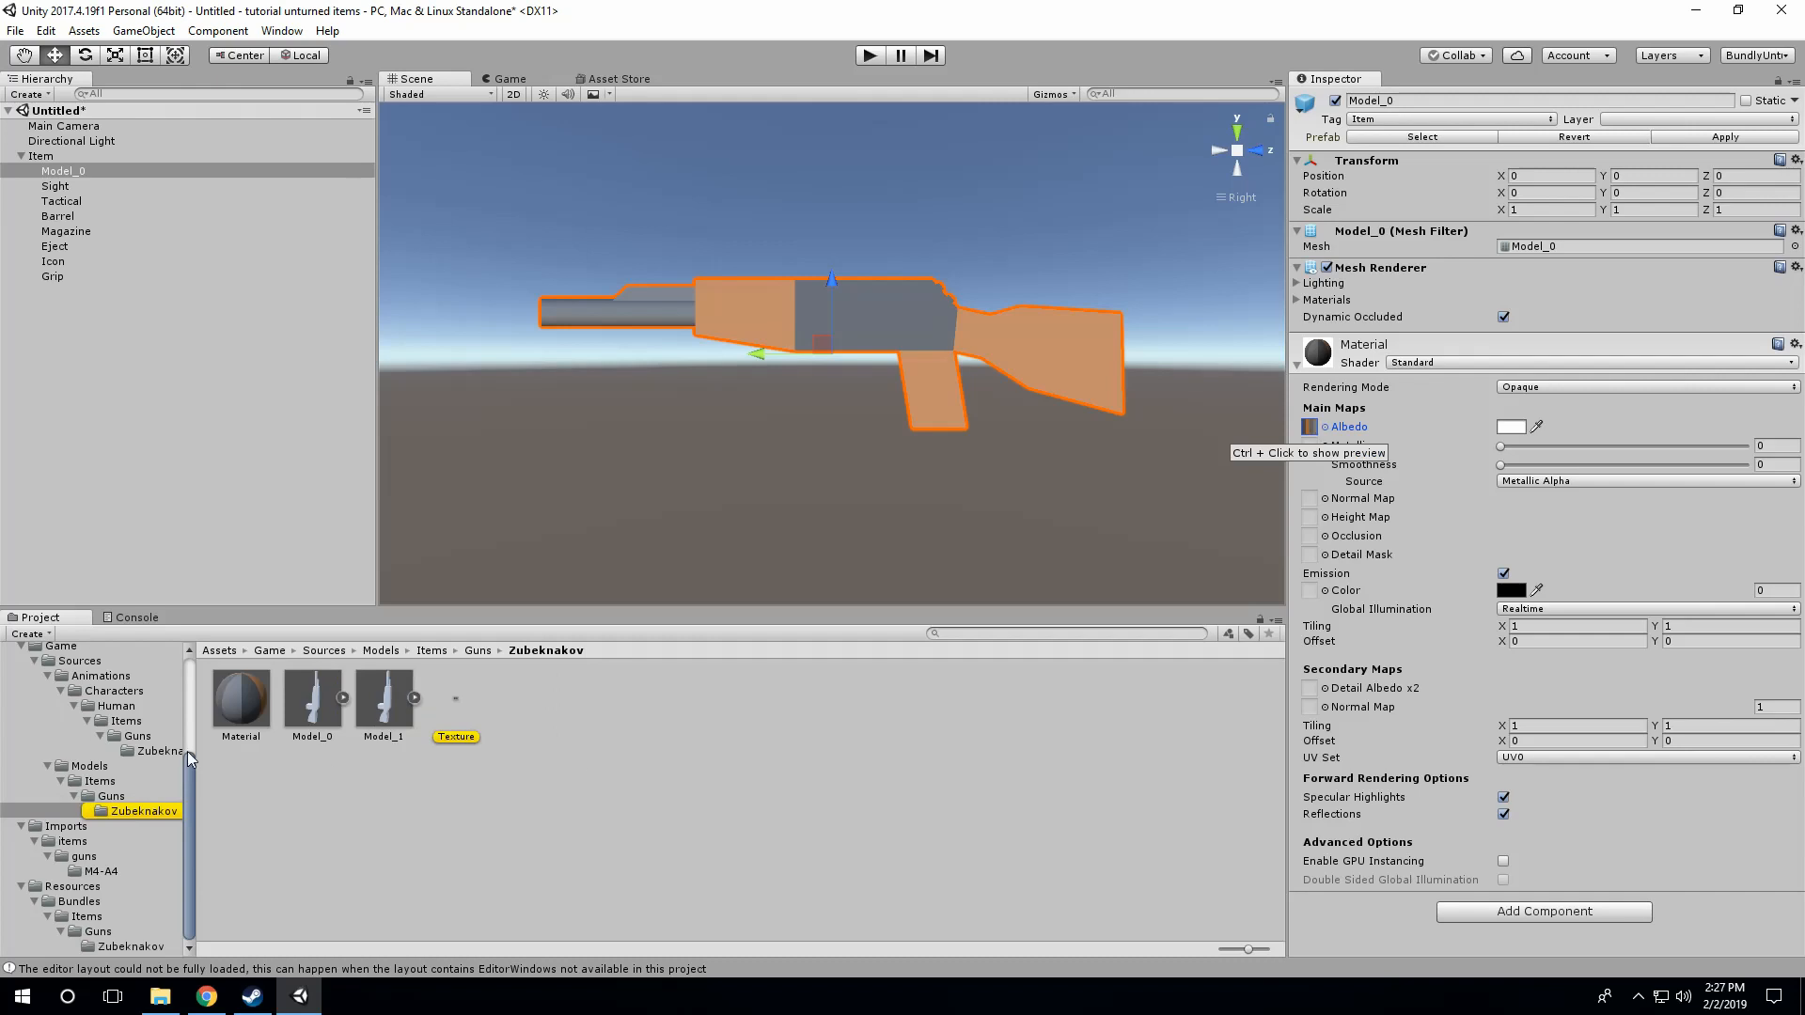
# Step: Duplicate the Zubeknakov Material asset and move the copy into Imports/items/guns/M4-A4
pyautogui.click(278, 704)
pyautogui.click(257, 702)
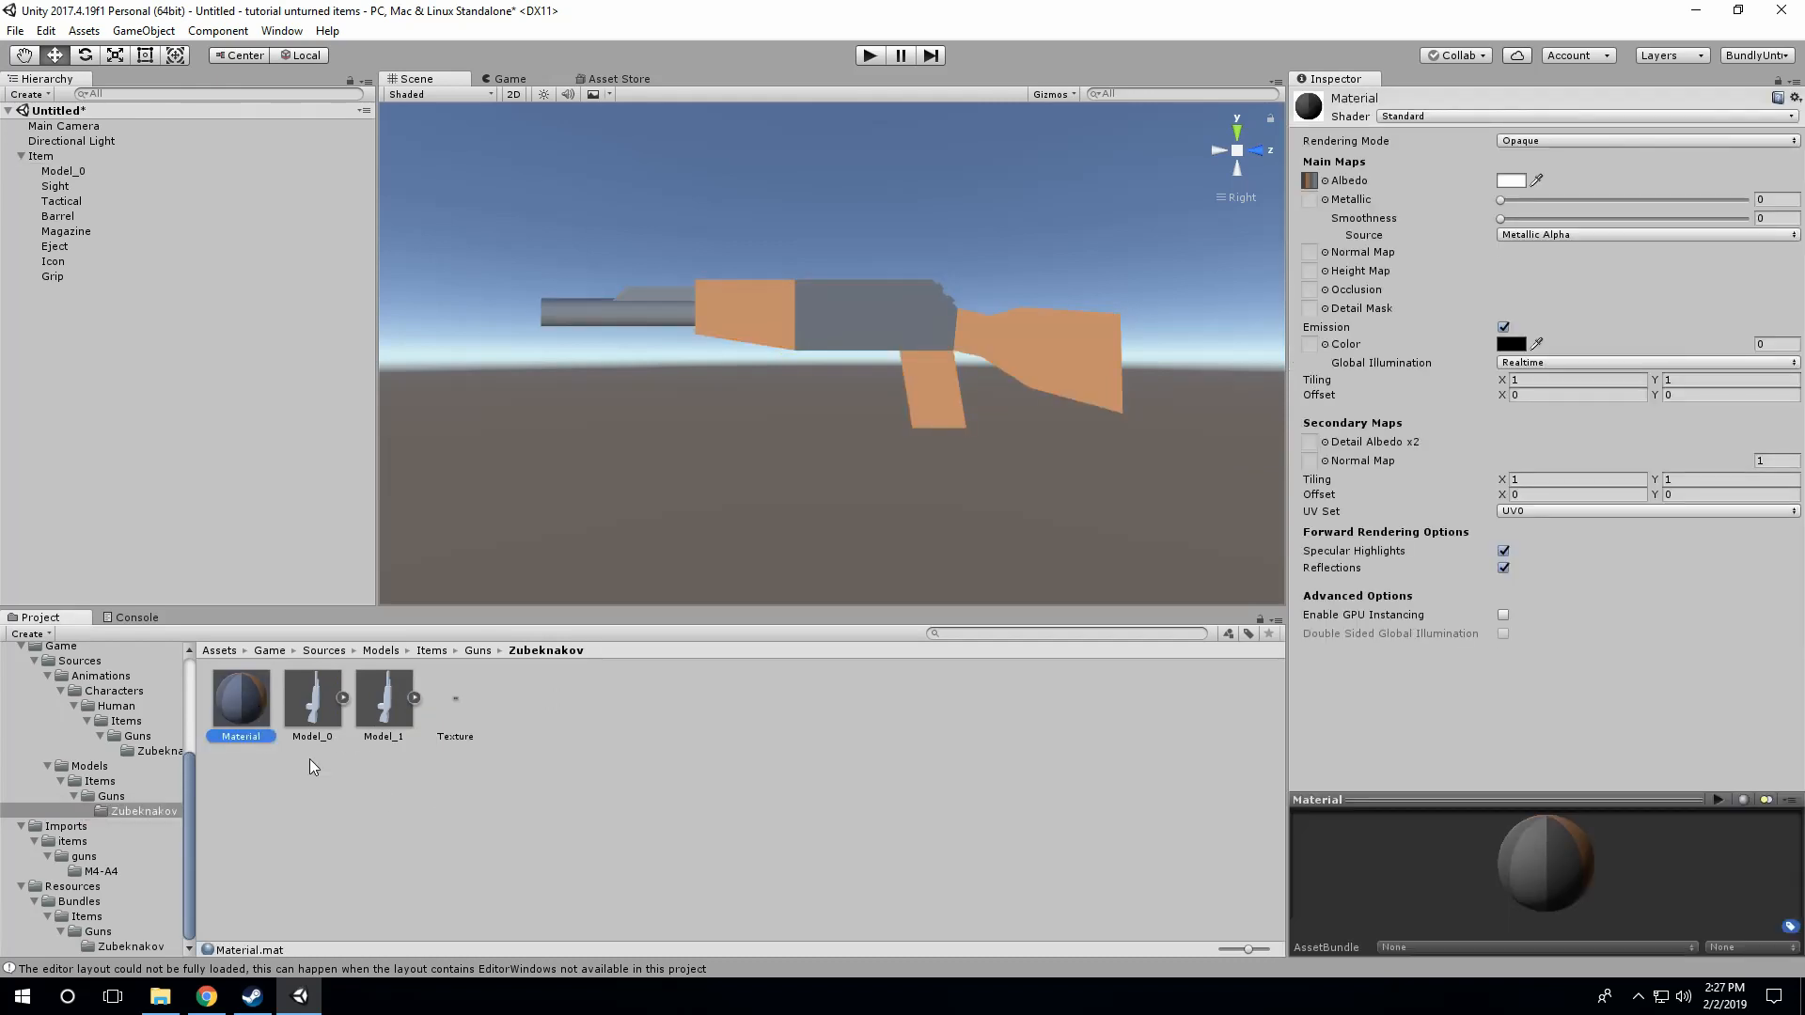
pyautogui.hotkey('ctrl', 'd')
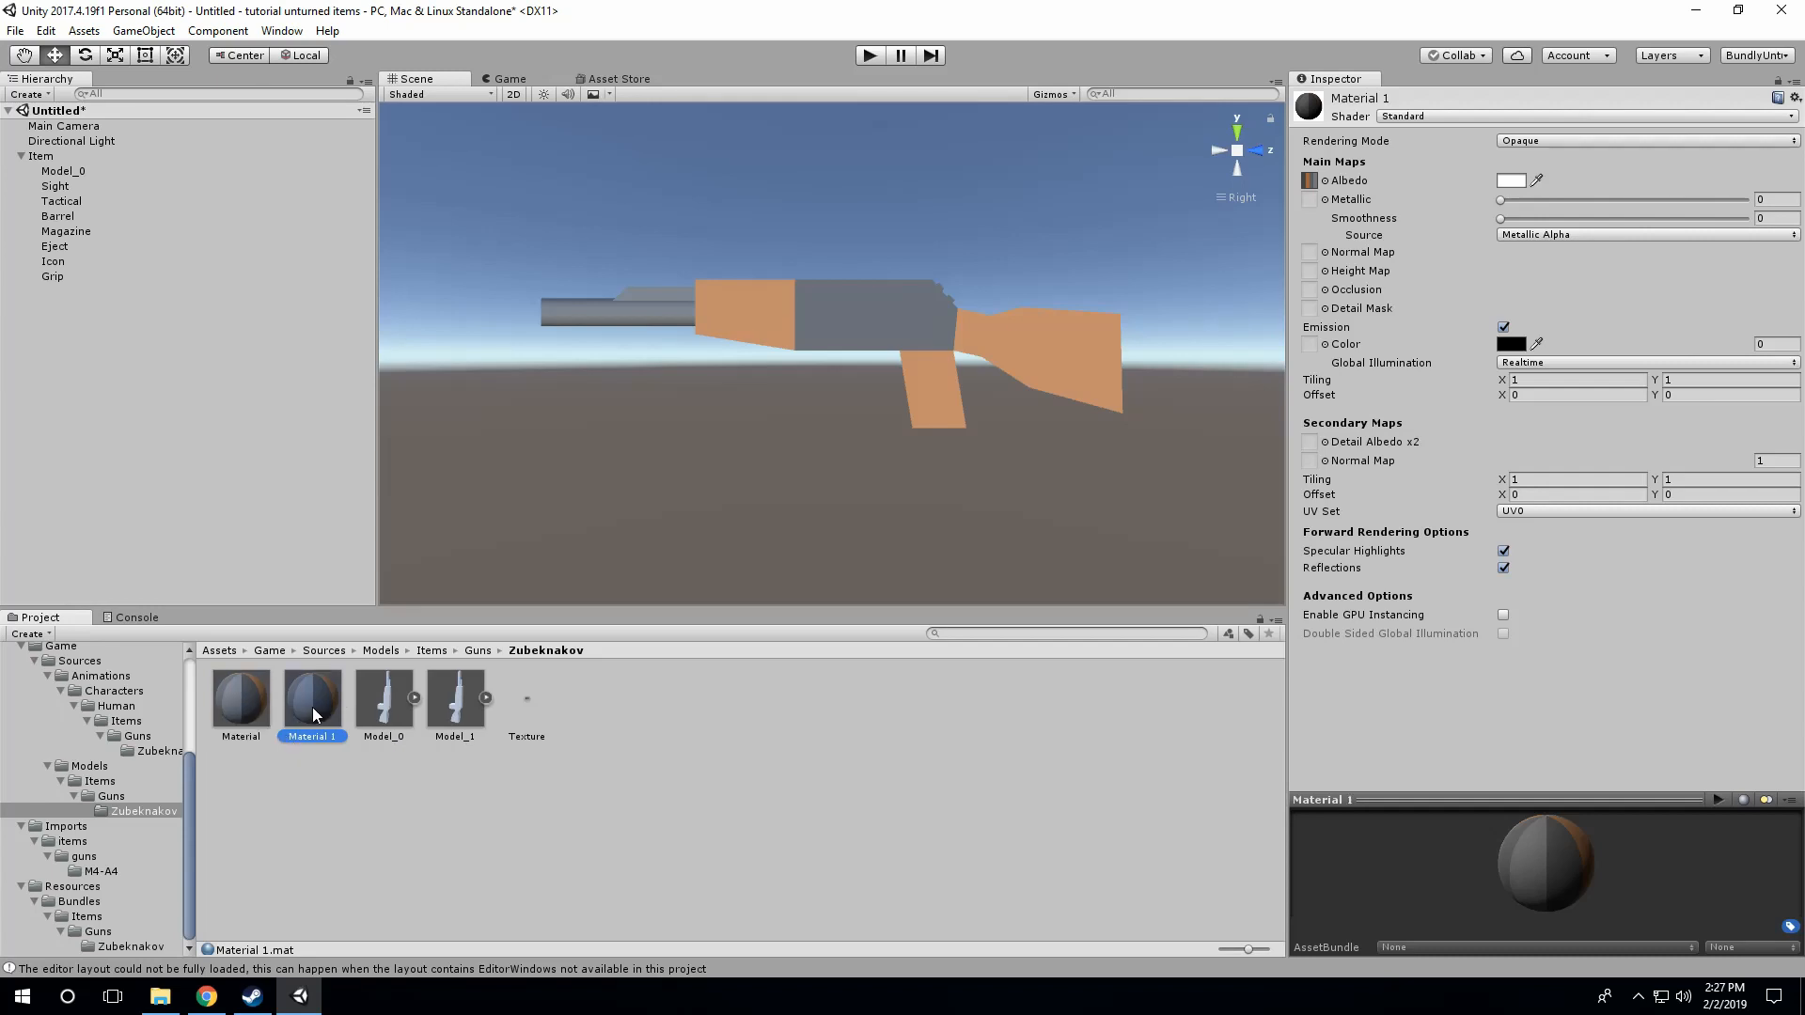
pyautogui.moveTo(312, 706); pyautogui.dragTo(104, 870)
pyautogui.click(104, 870)
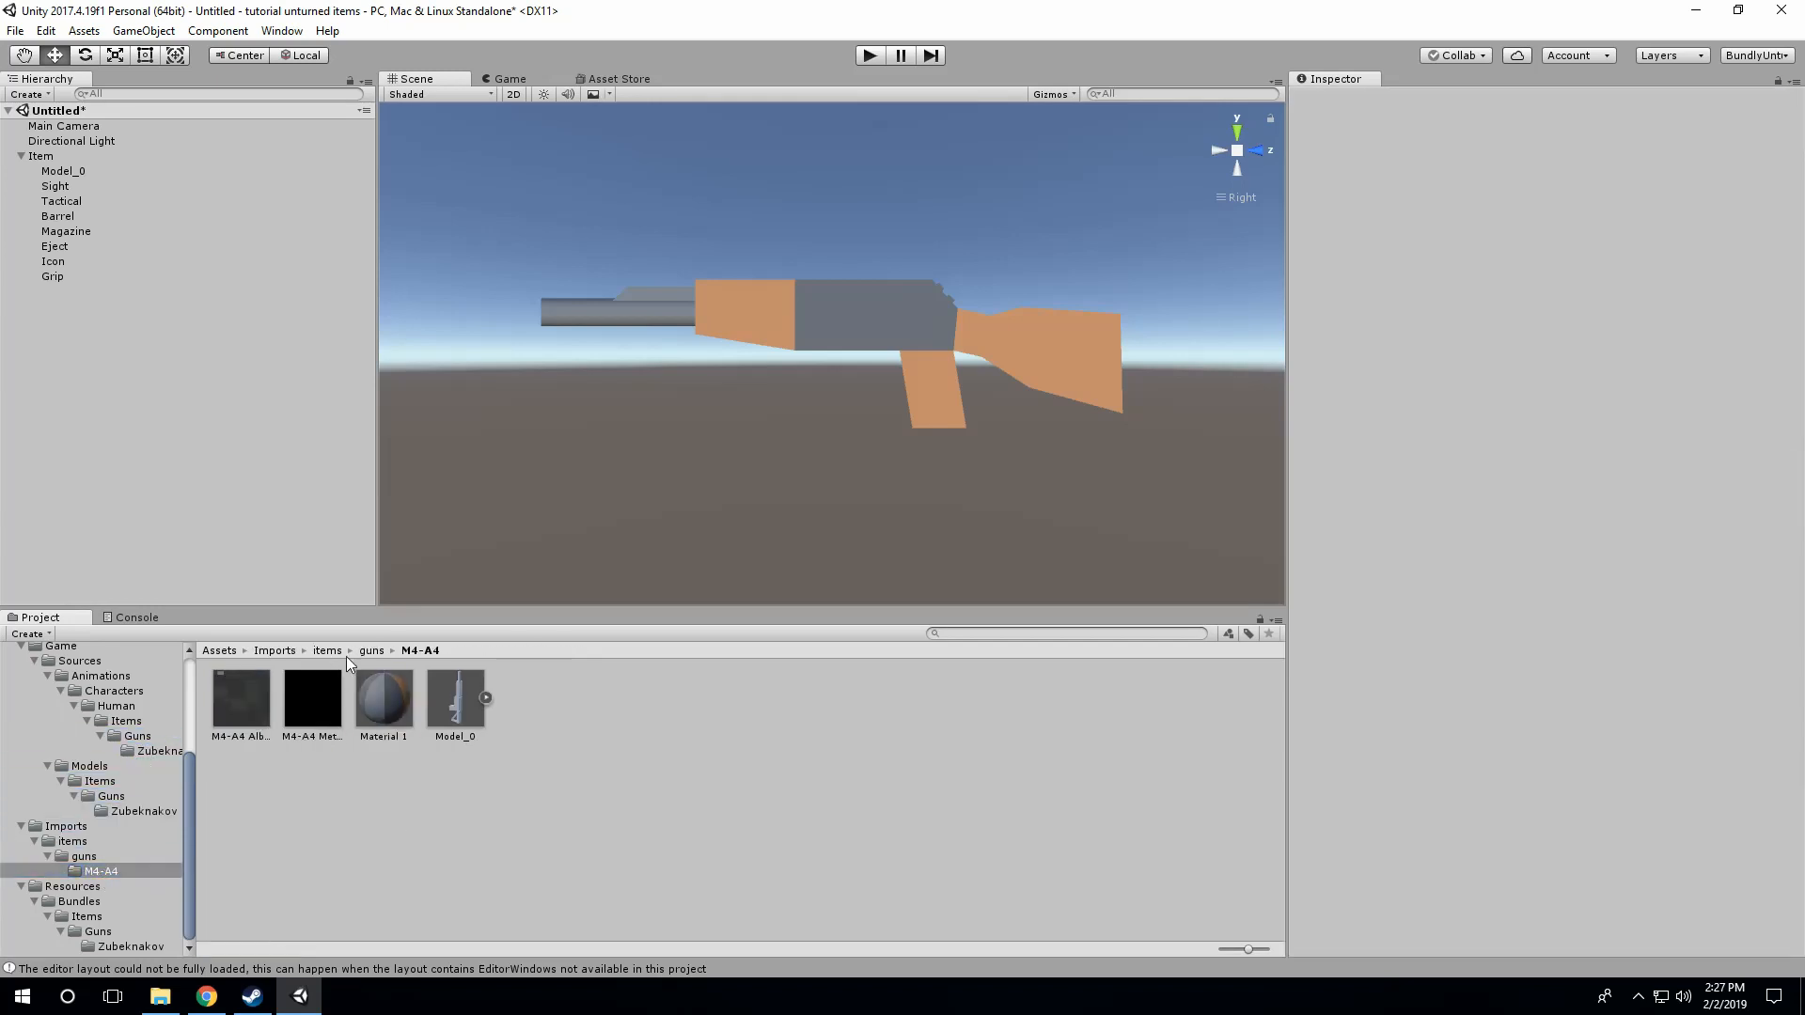
# Step: Rename the copied material in the M4-A4 folder as Material
pyautogui.click(368, 730)
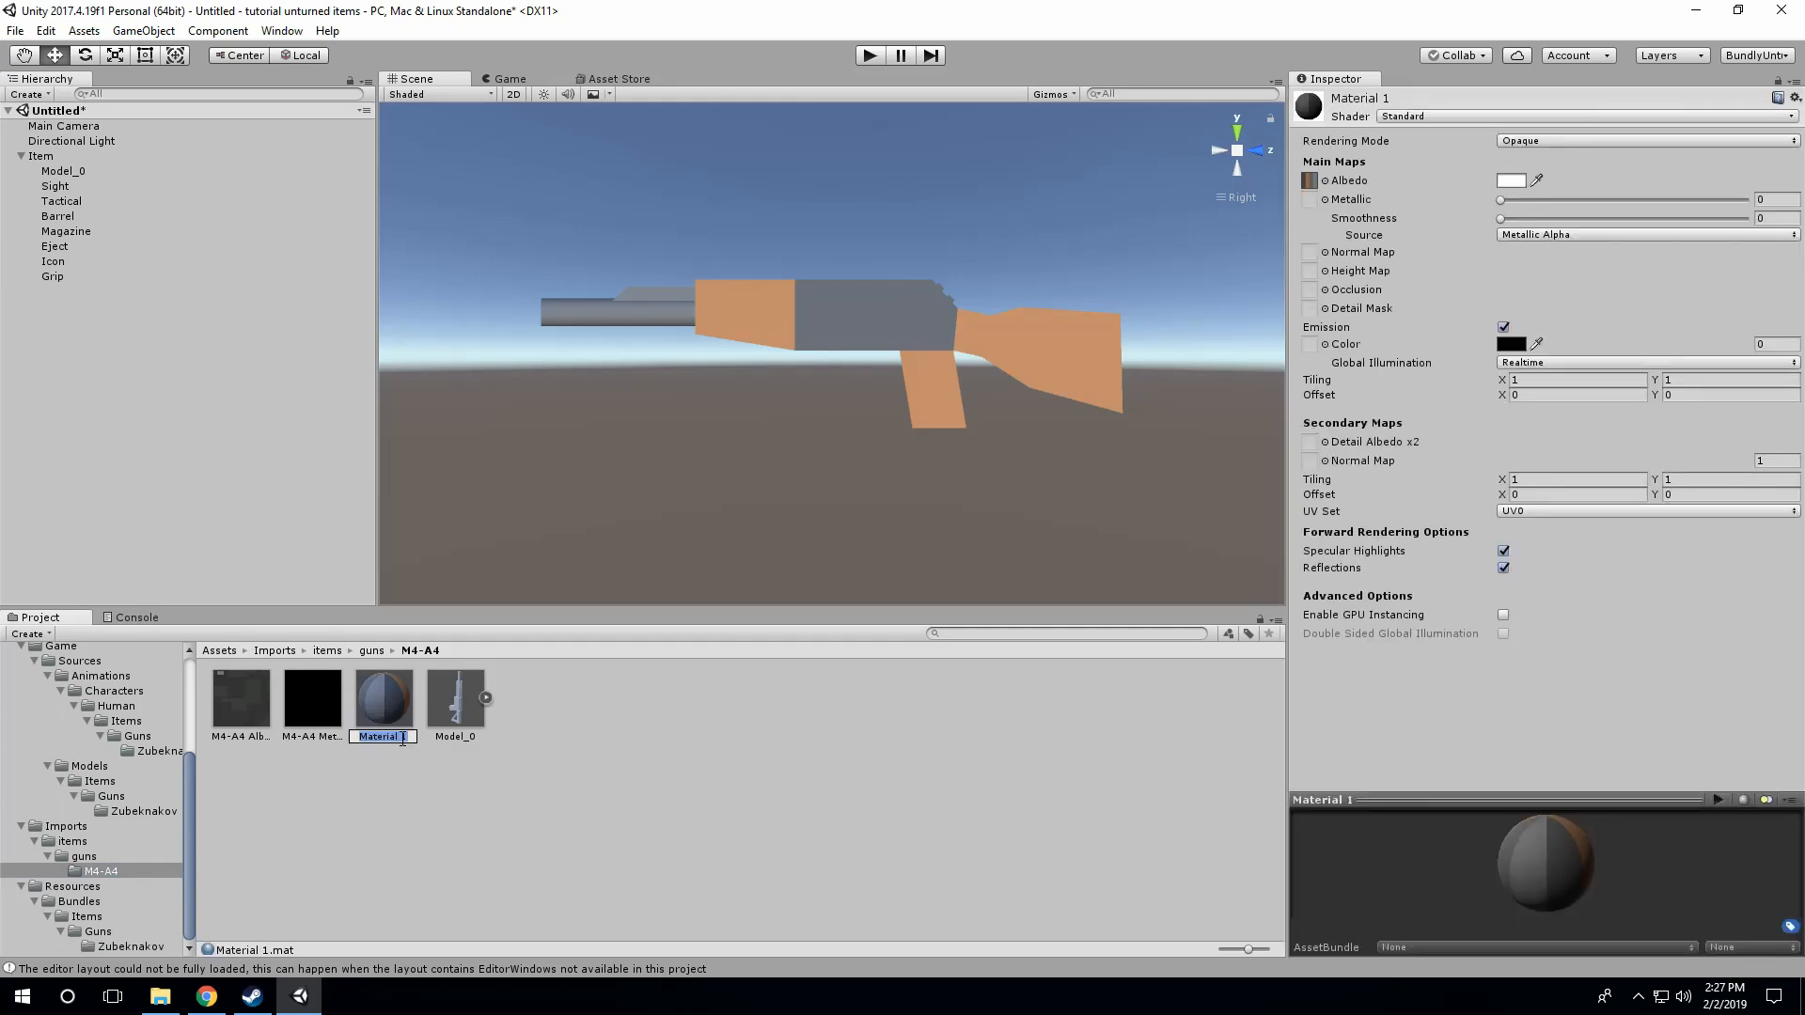
pyautogui.click(407, 738)
pyautogui.press('BackSpace')
pyautogui.press('BackSpace')
pyautogui.press('Return')
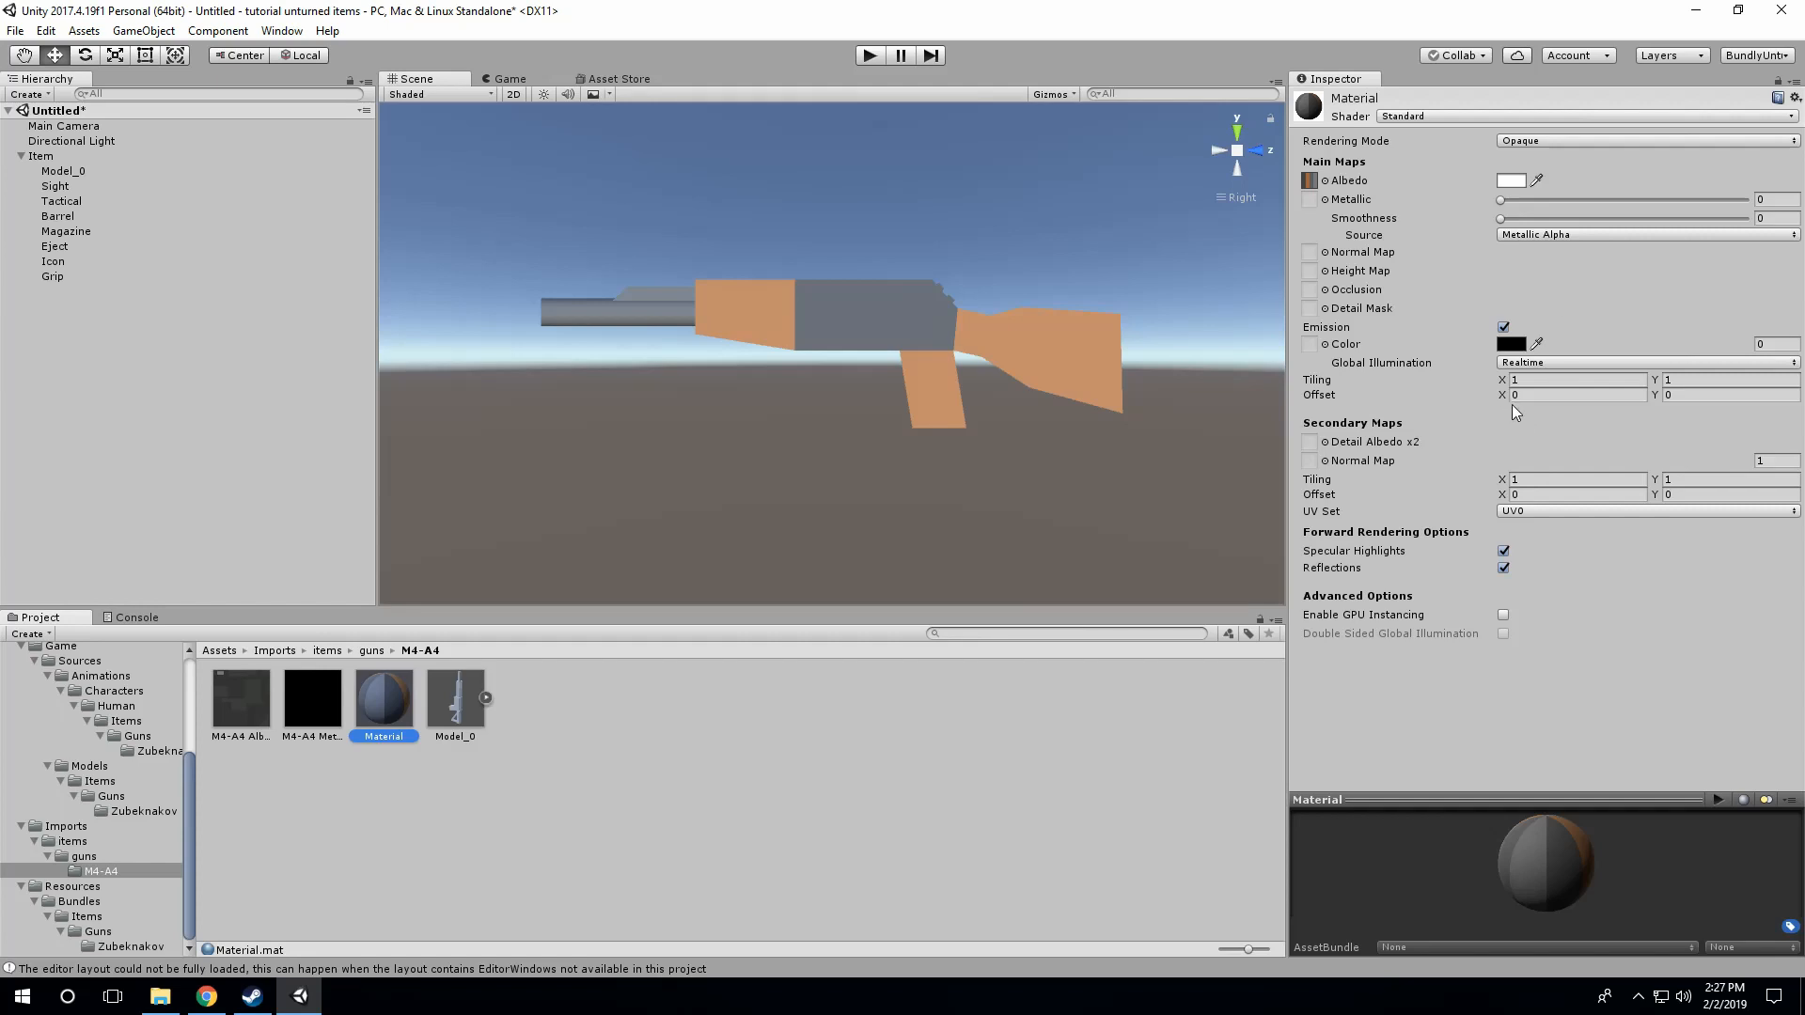
# Step: Assign the M4-A4 Albedo and M4-A4 Metallic textures to the Albedo and Metallic maps of the M4-A4 folder's Material
pyautogui.click(240, 691)
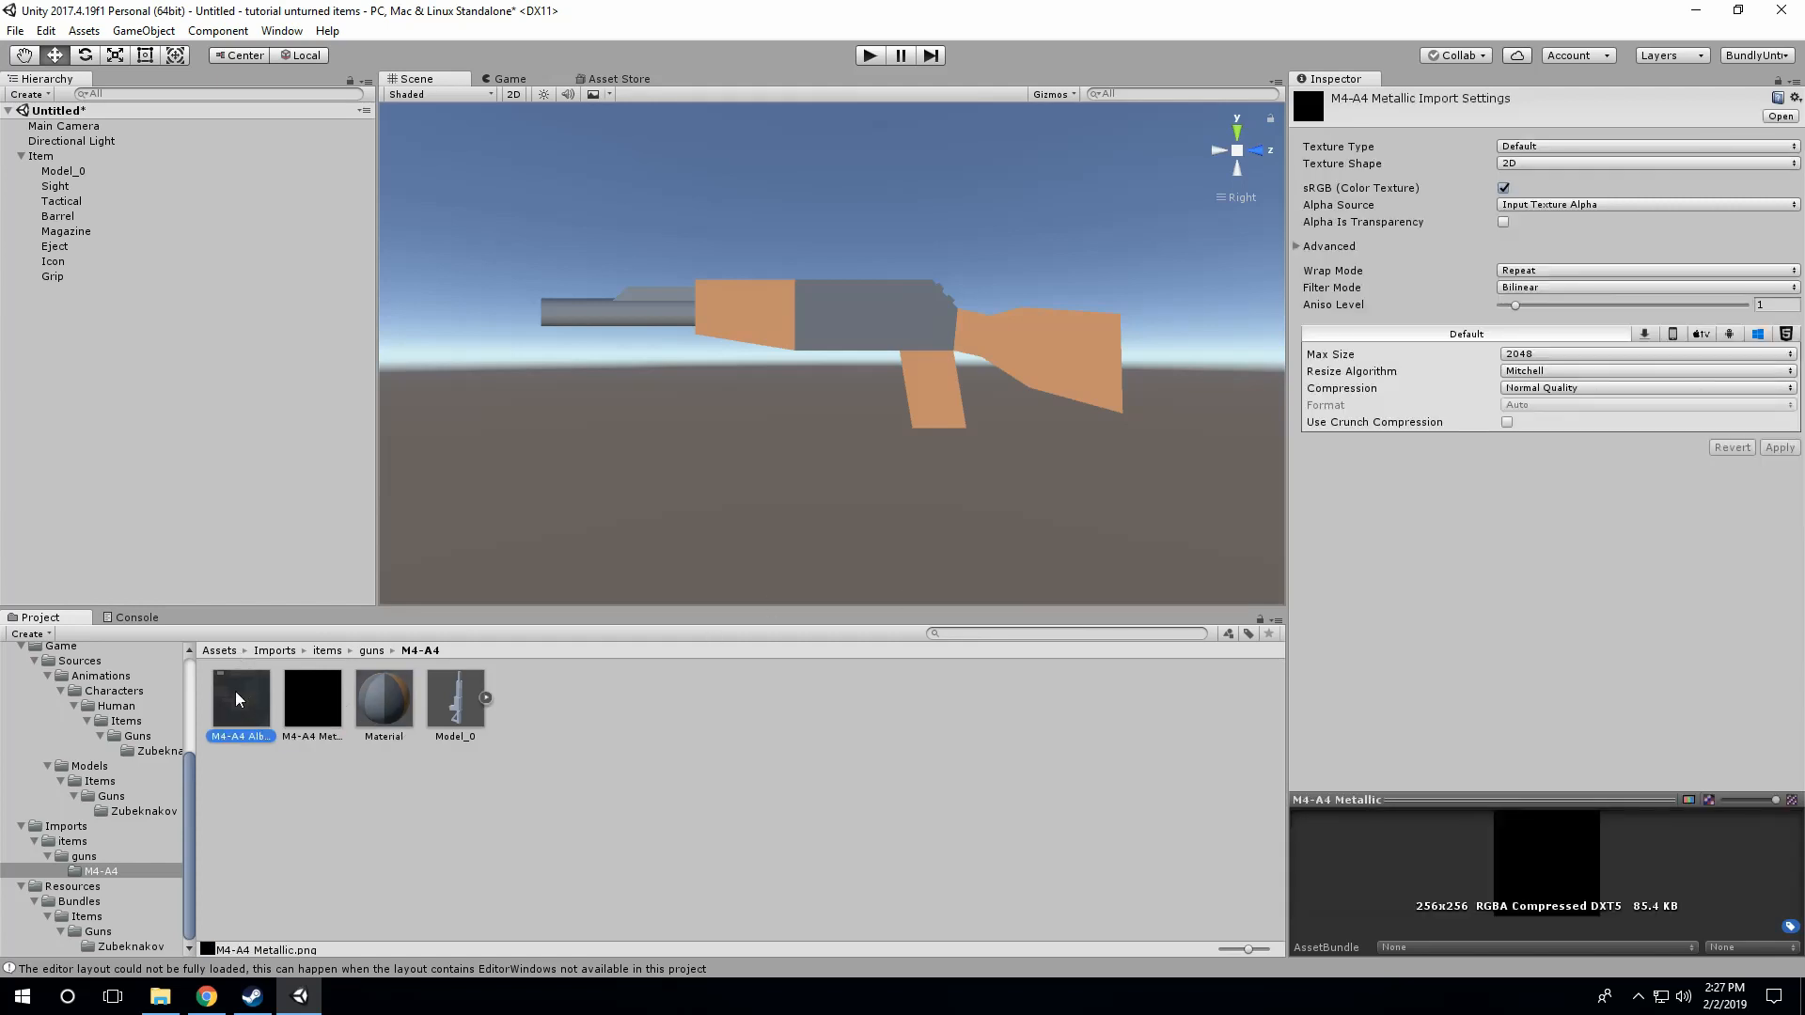
pyautogui.click(385, 702)
pyautogui.moveTo(246, 701); pyautogui.dragTo(1308, 183)
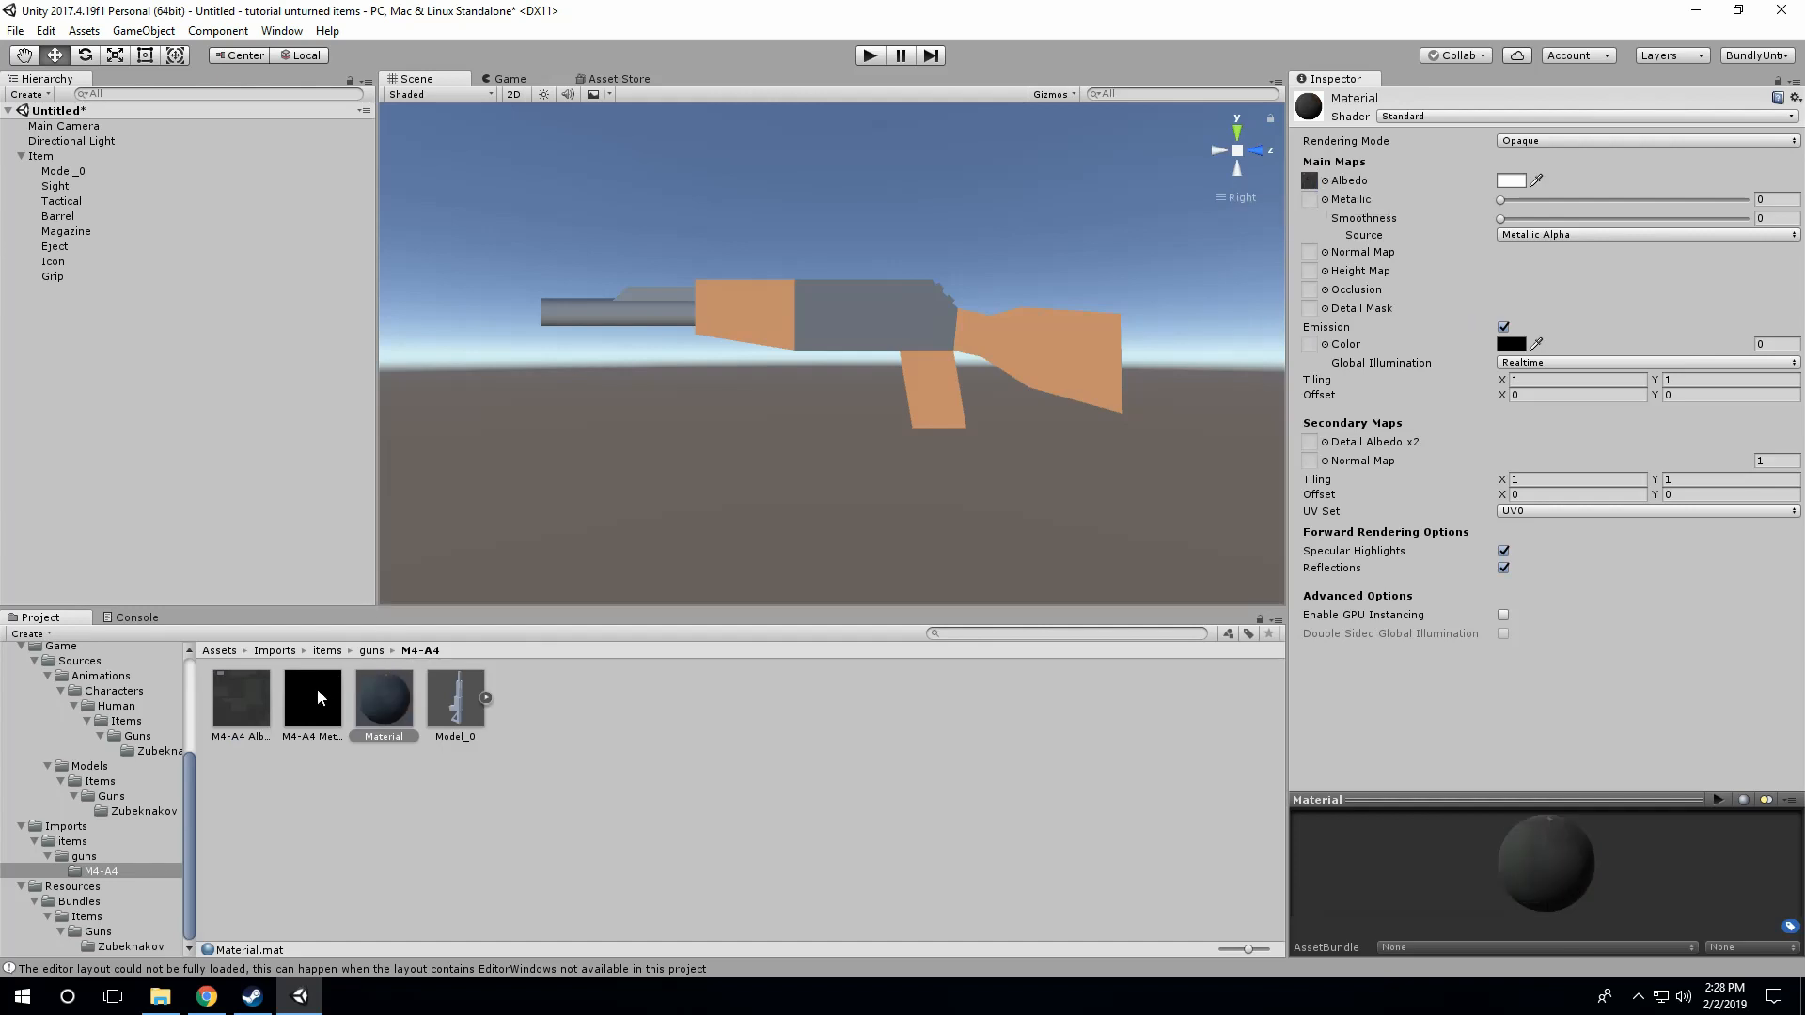
pyautogui.moveTo(317, 691); pyautogui.dragTo(1310, 199)
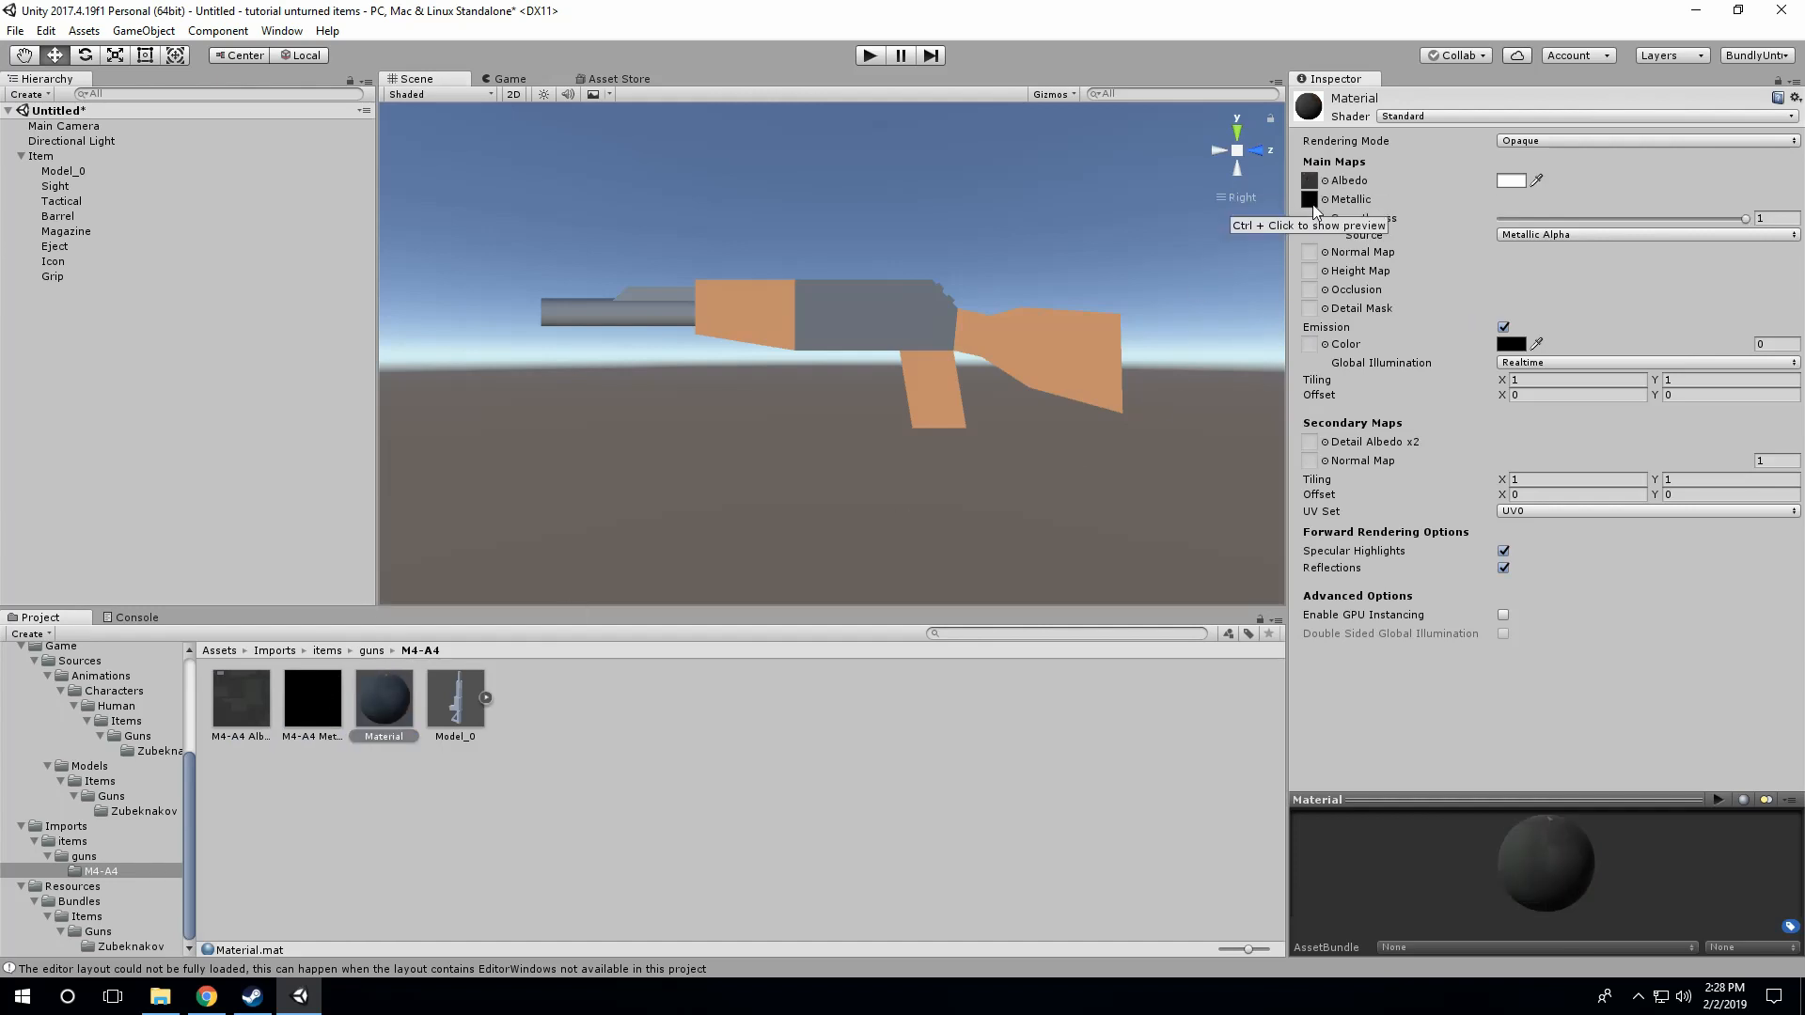
pyautogui.click(331, 721)
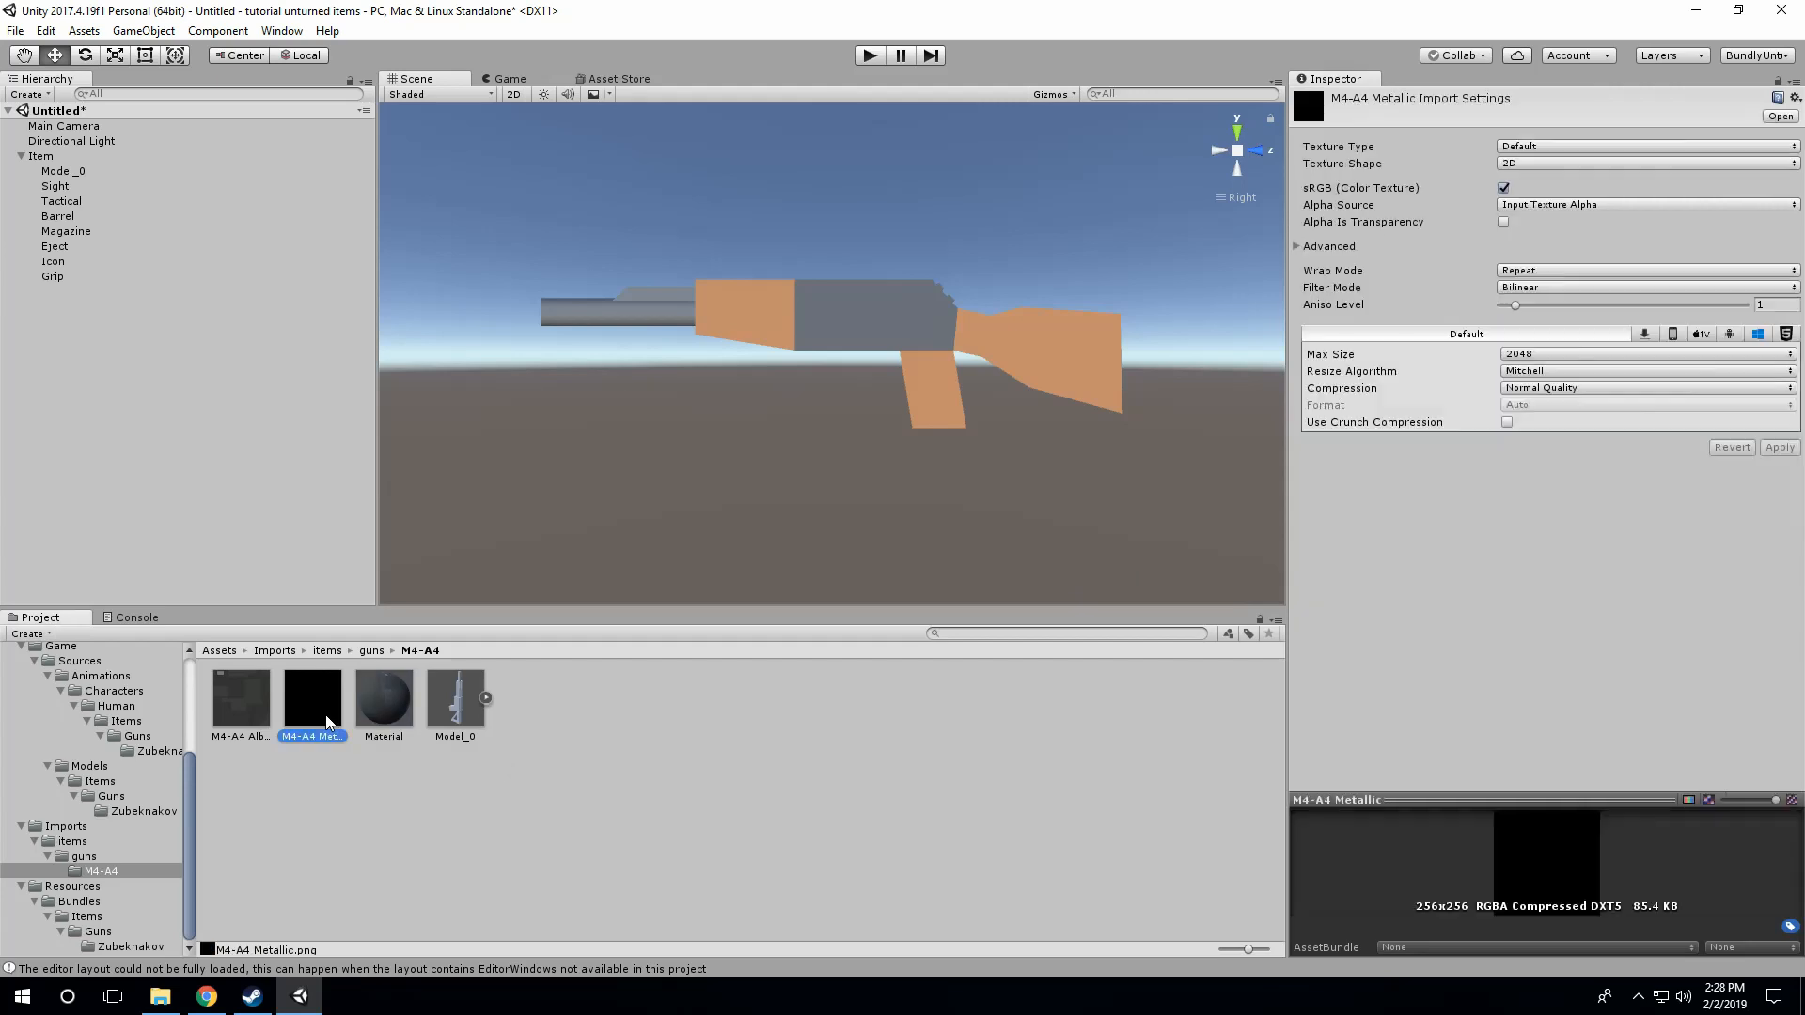
pyautogui.click(233, 718)
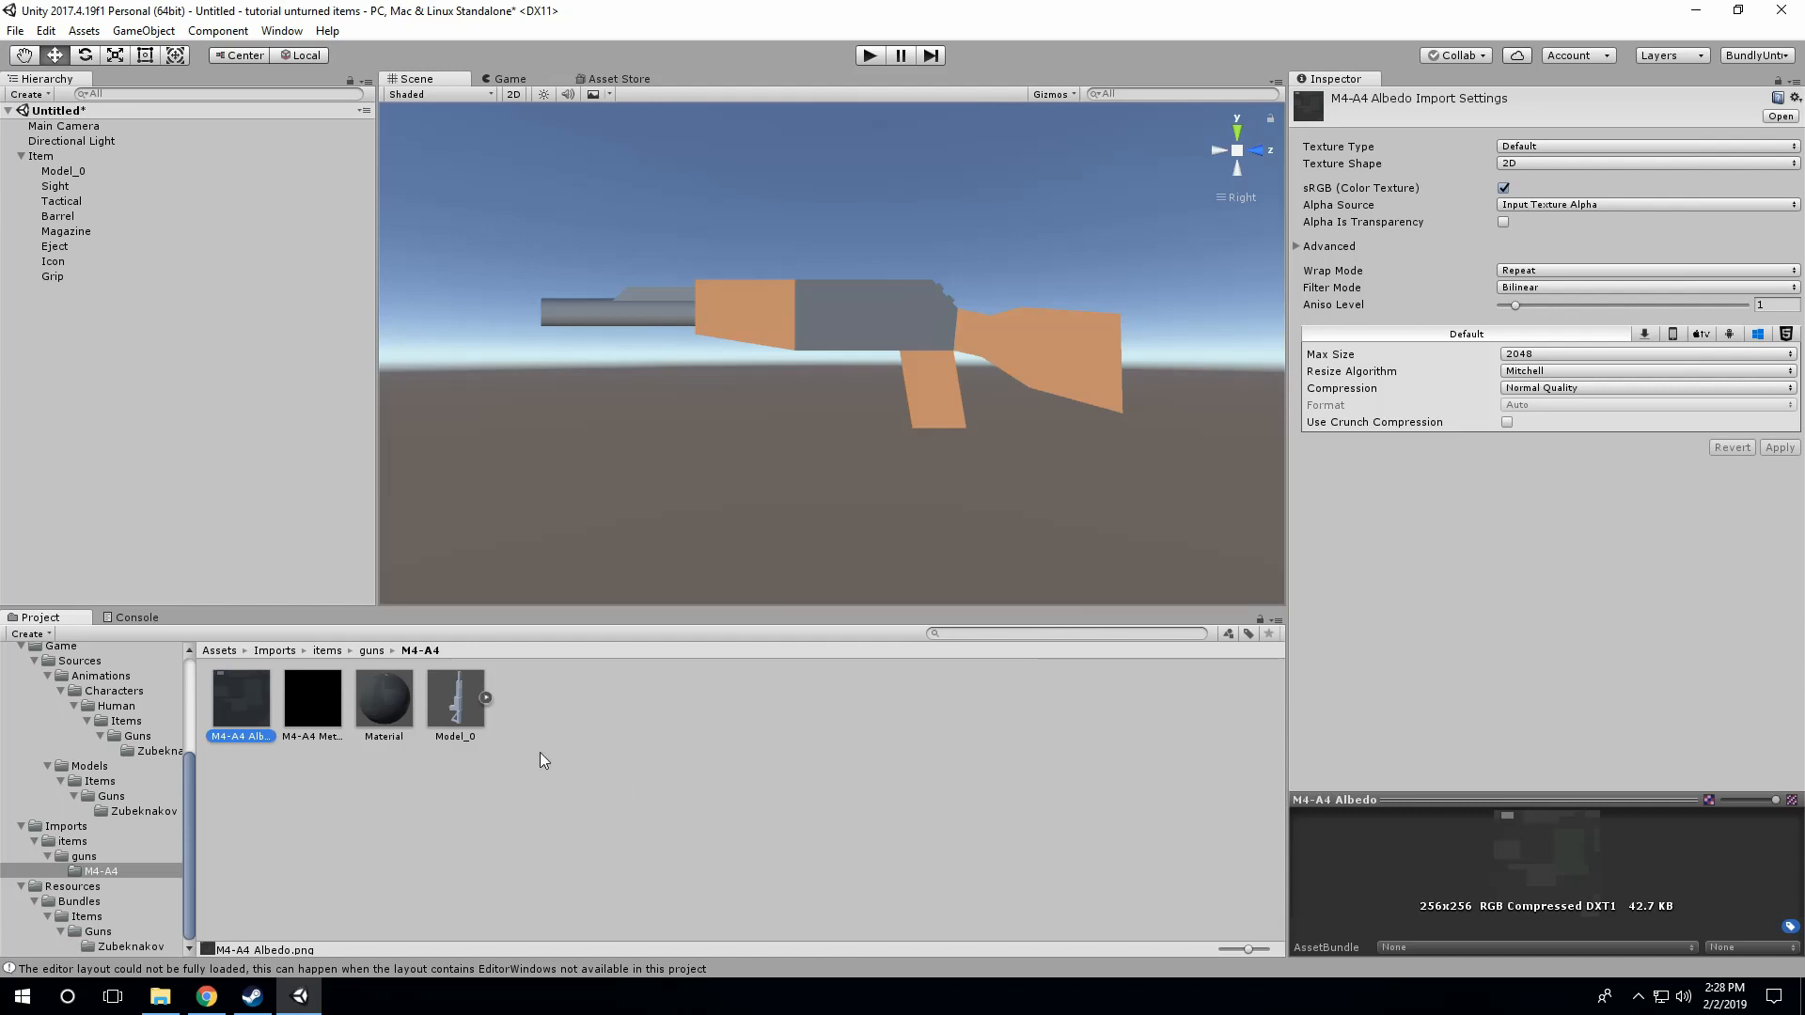
pyautogui.click(369, 708)
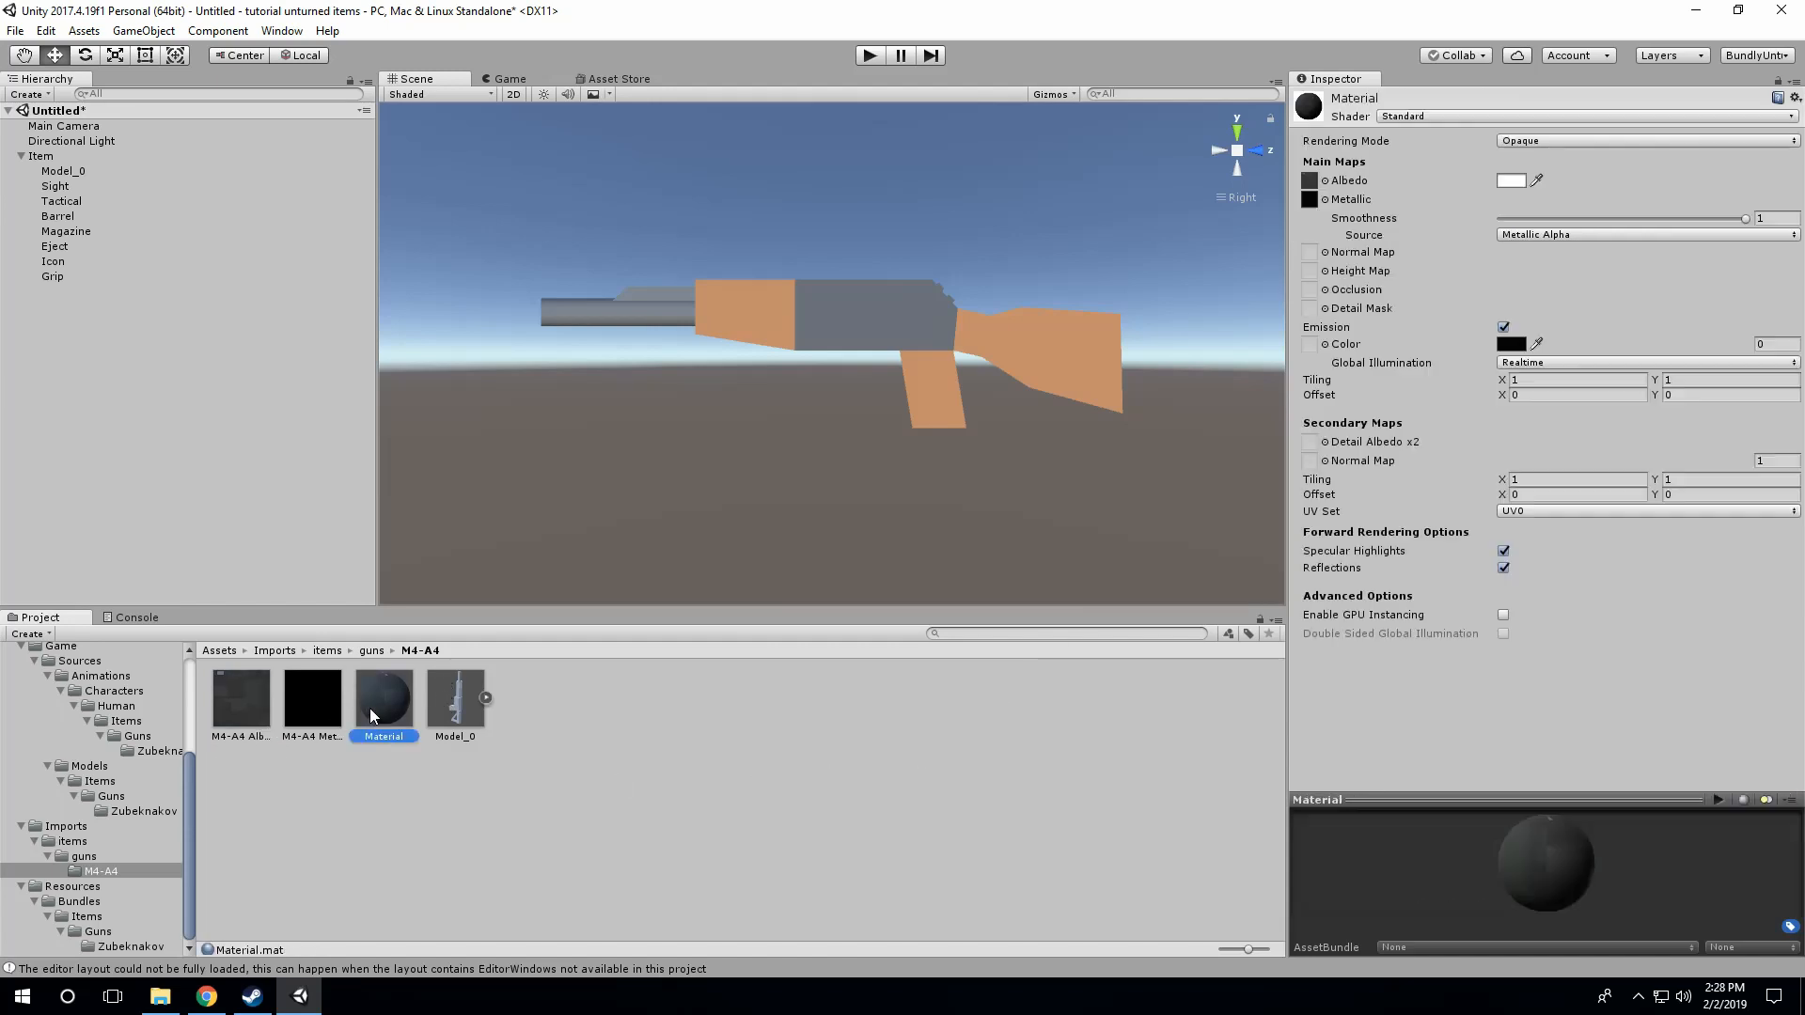
# Step: Replace the mesh in the Mesh Filter of the Item's Model_0 with the Model_0 mesh from the imported M4-A4 model
pyautogui.click(452, 708)
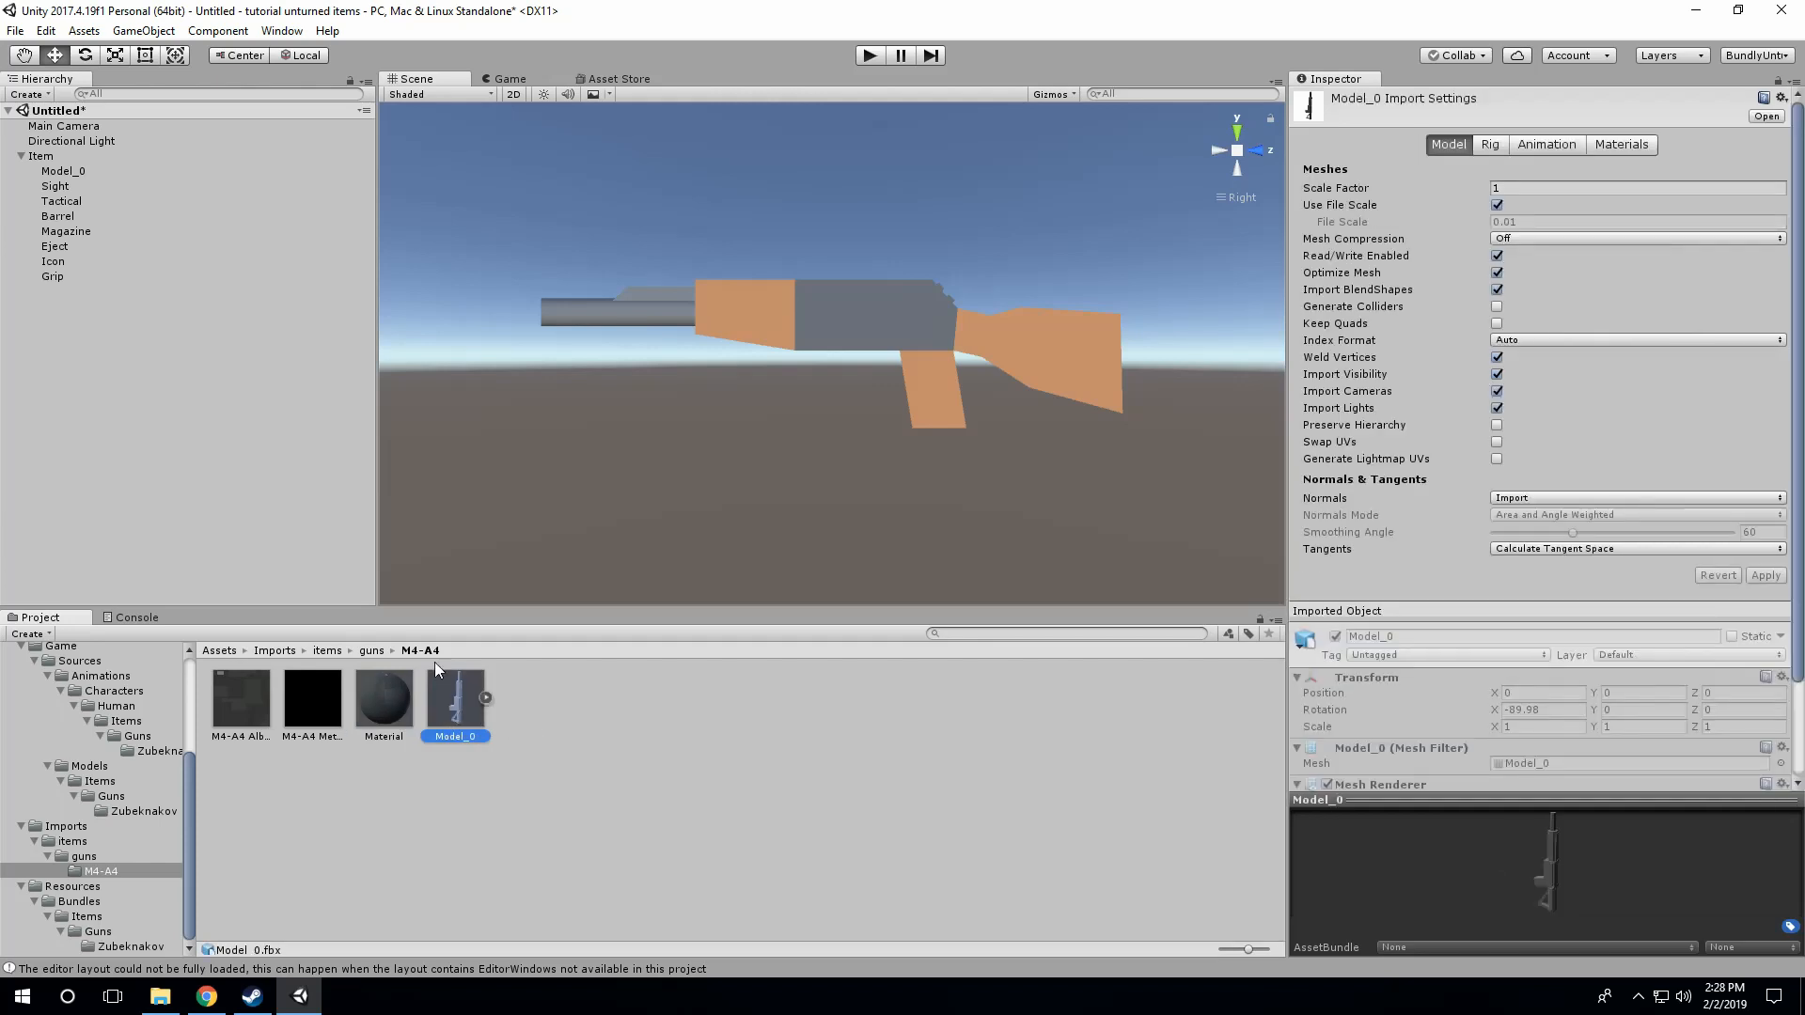
pyautogui.click(63, 171)
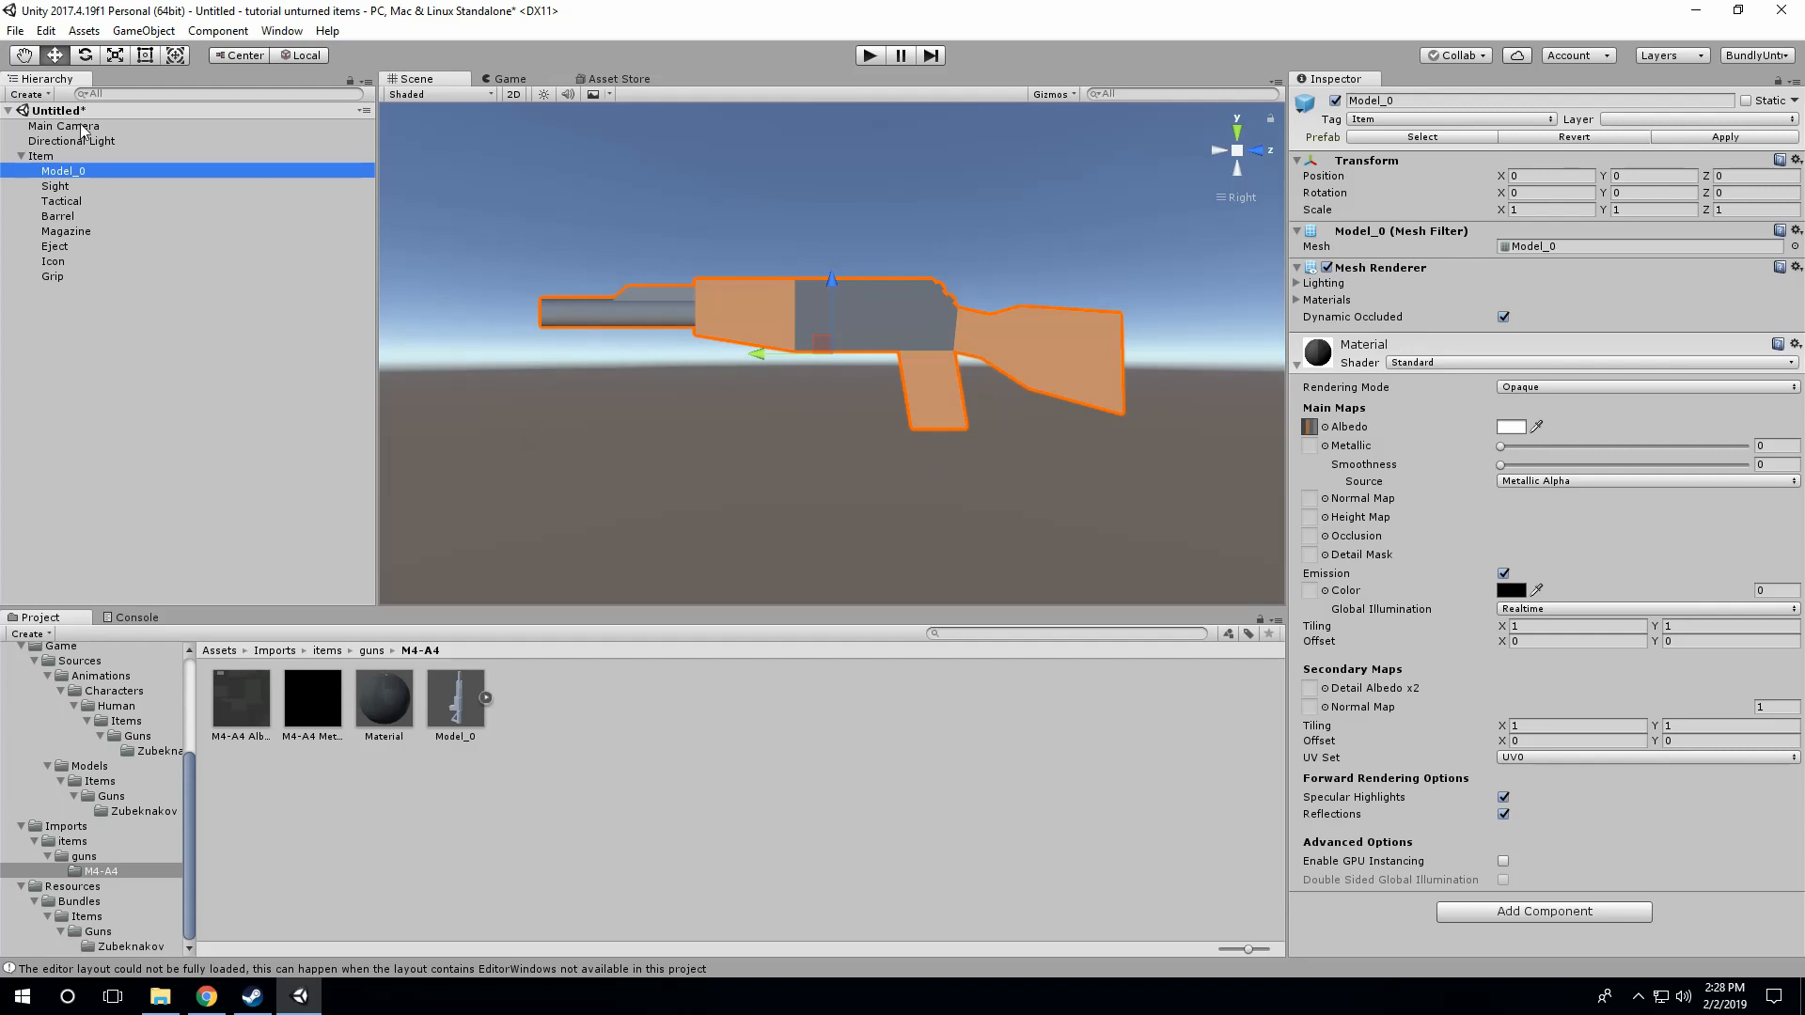
pyautogui.click(83, 156)
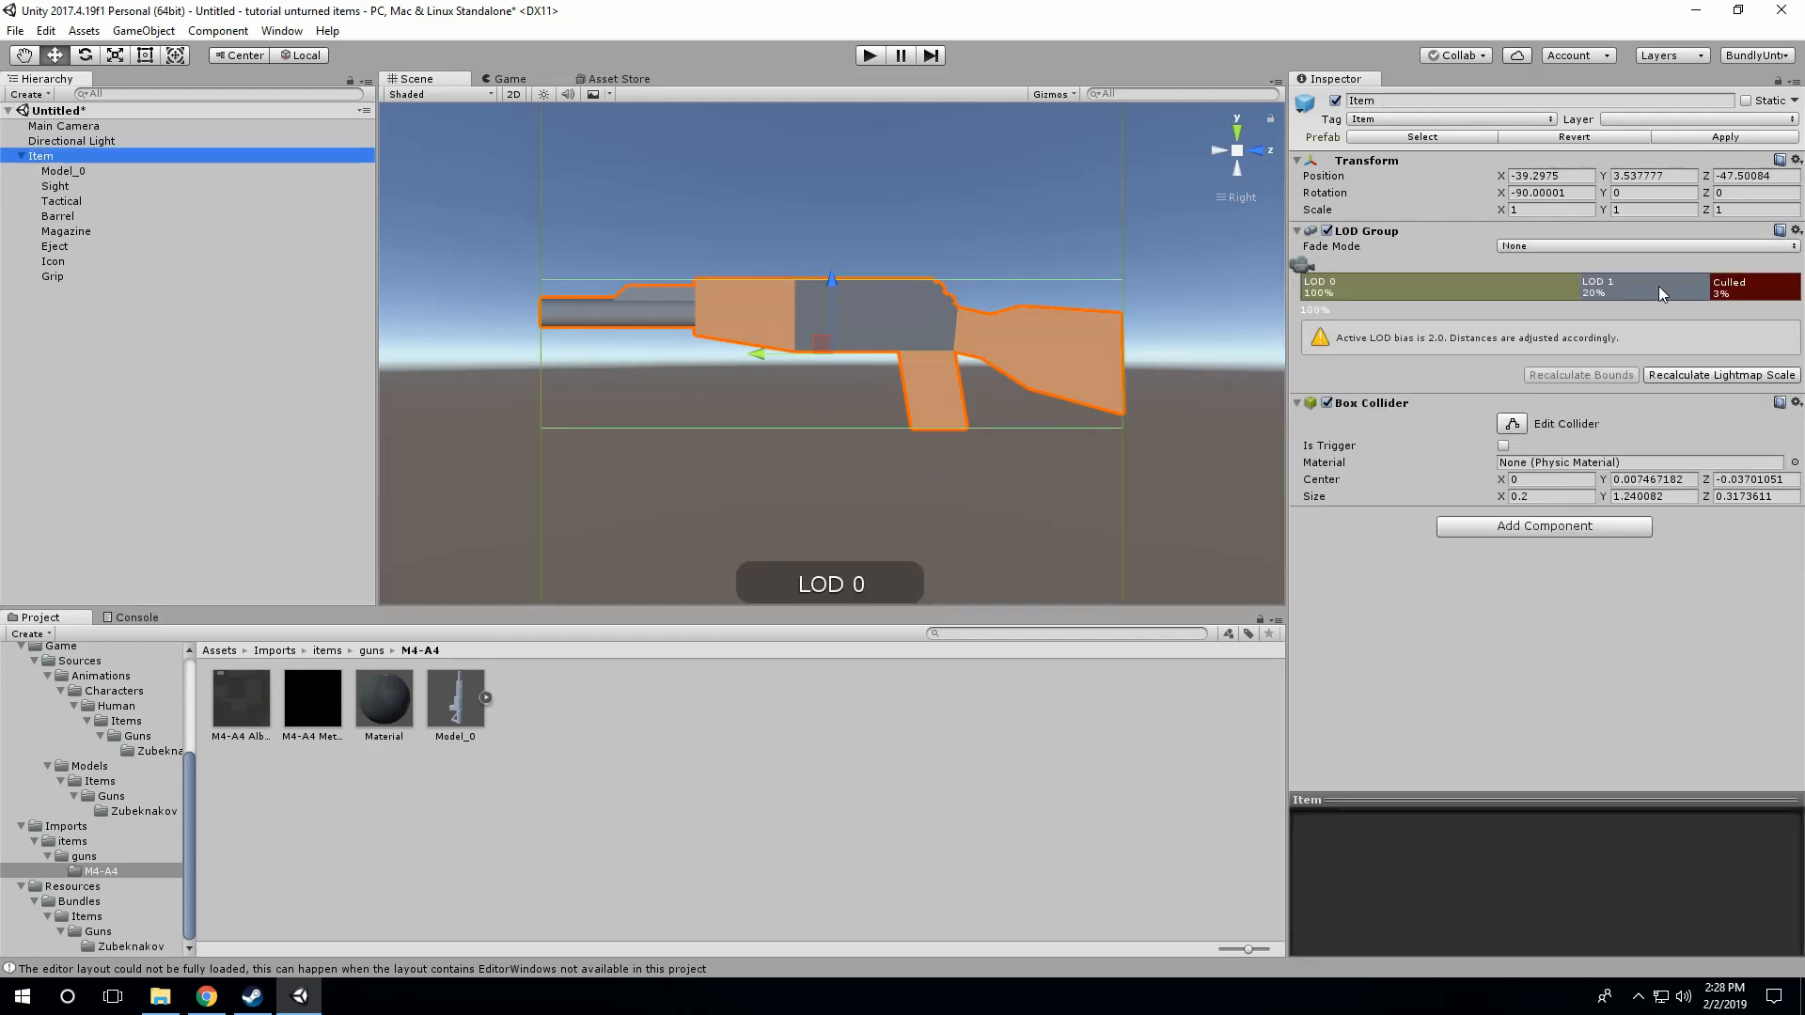
pyautogui.click(86, 173)
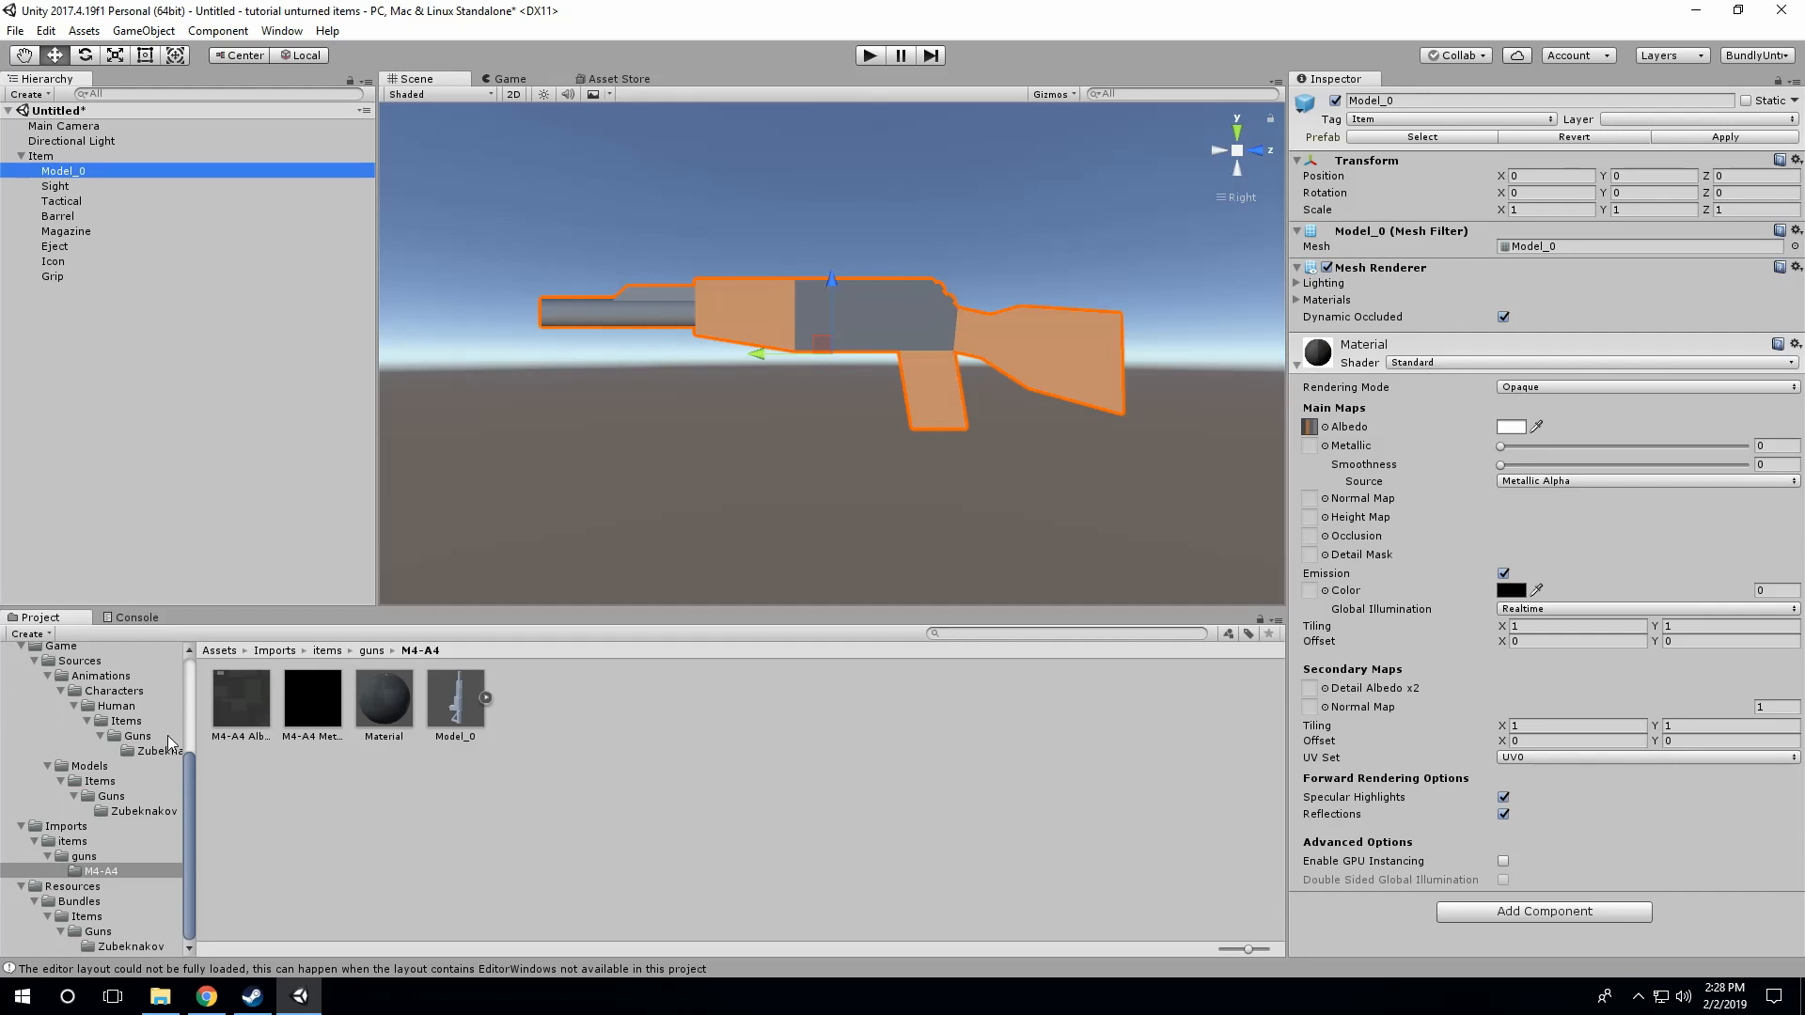
pyautogui.click(485, 697)
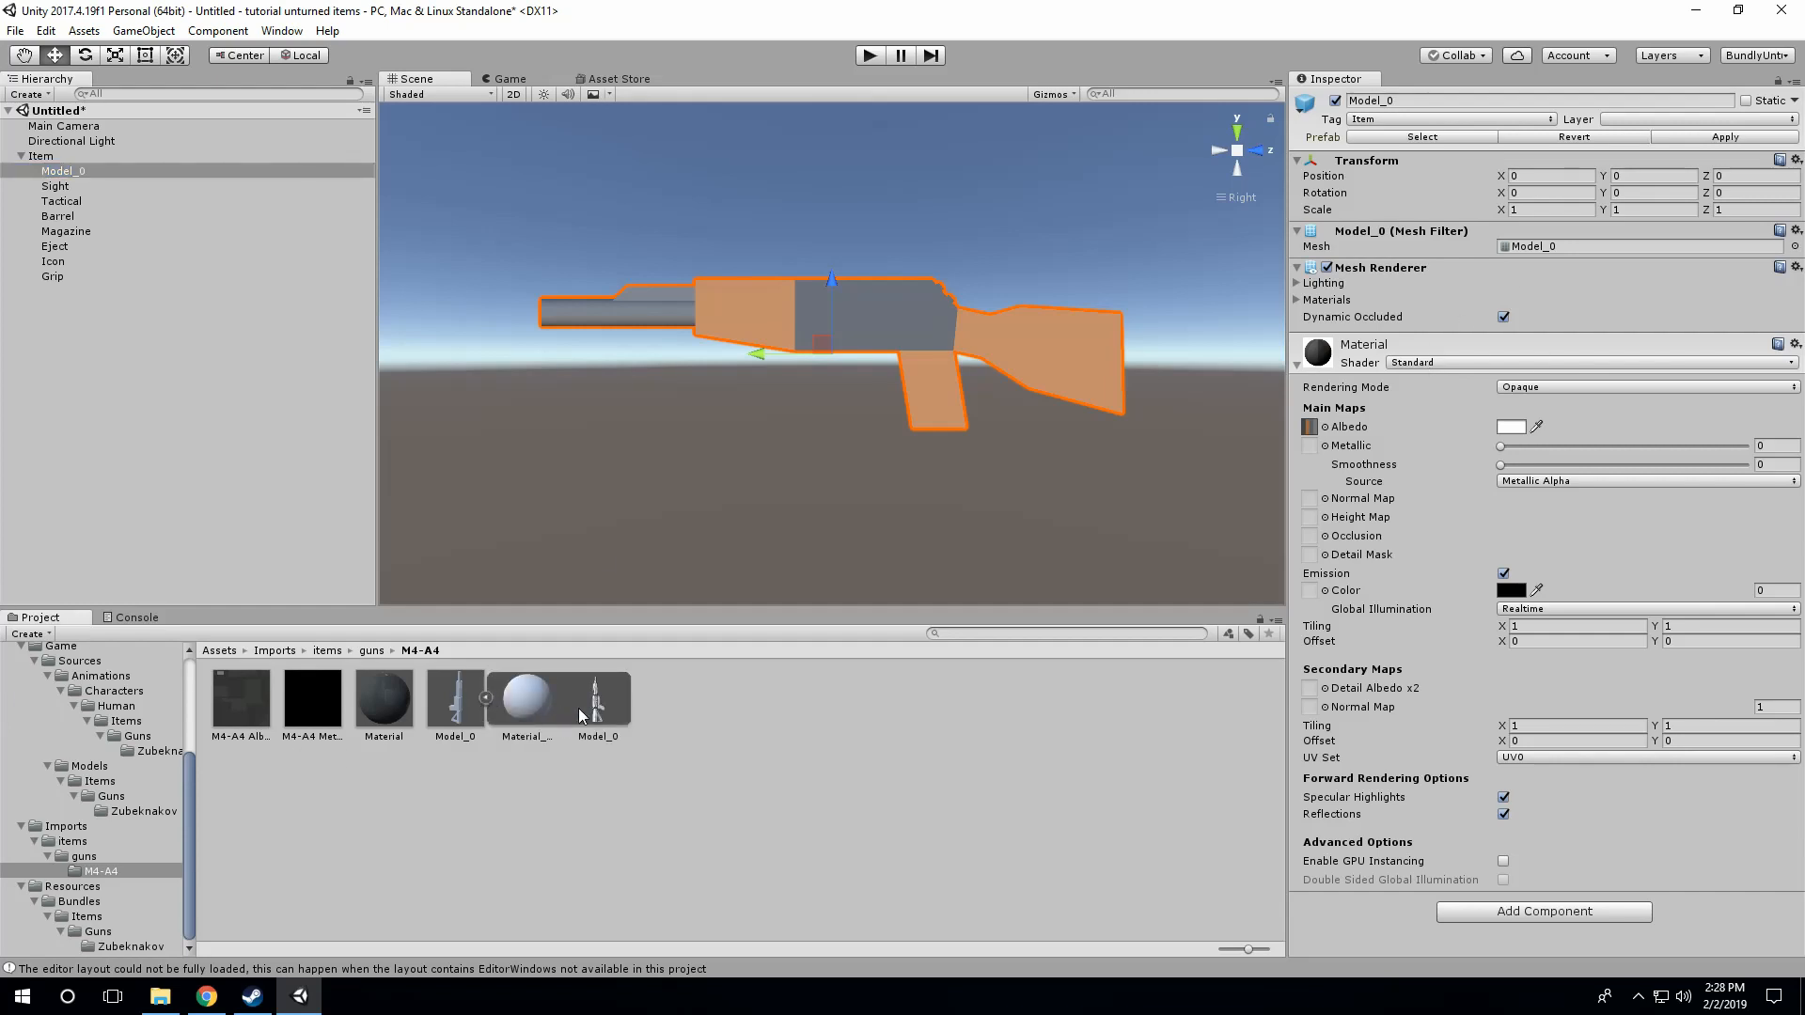
pyautogui.moveTo(579, 716); pyautogui.dragTo(1554, 251)
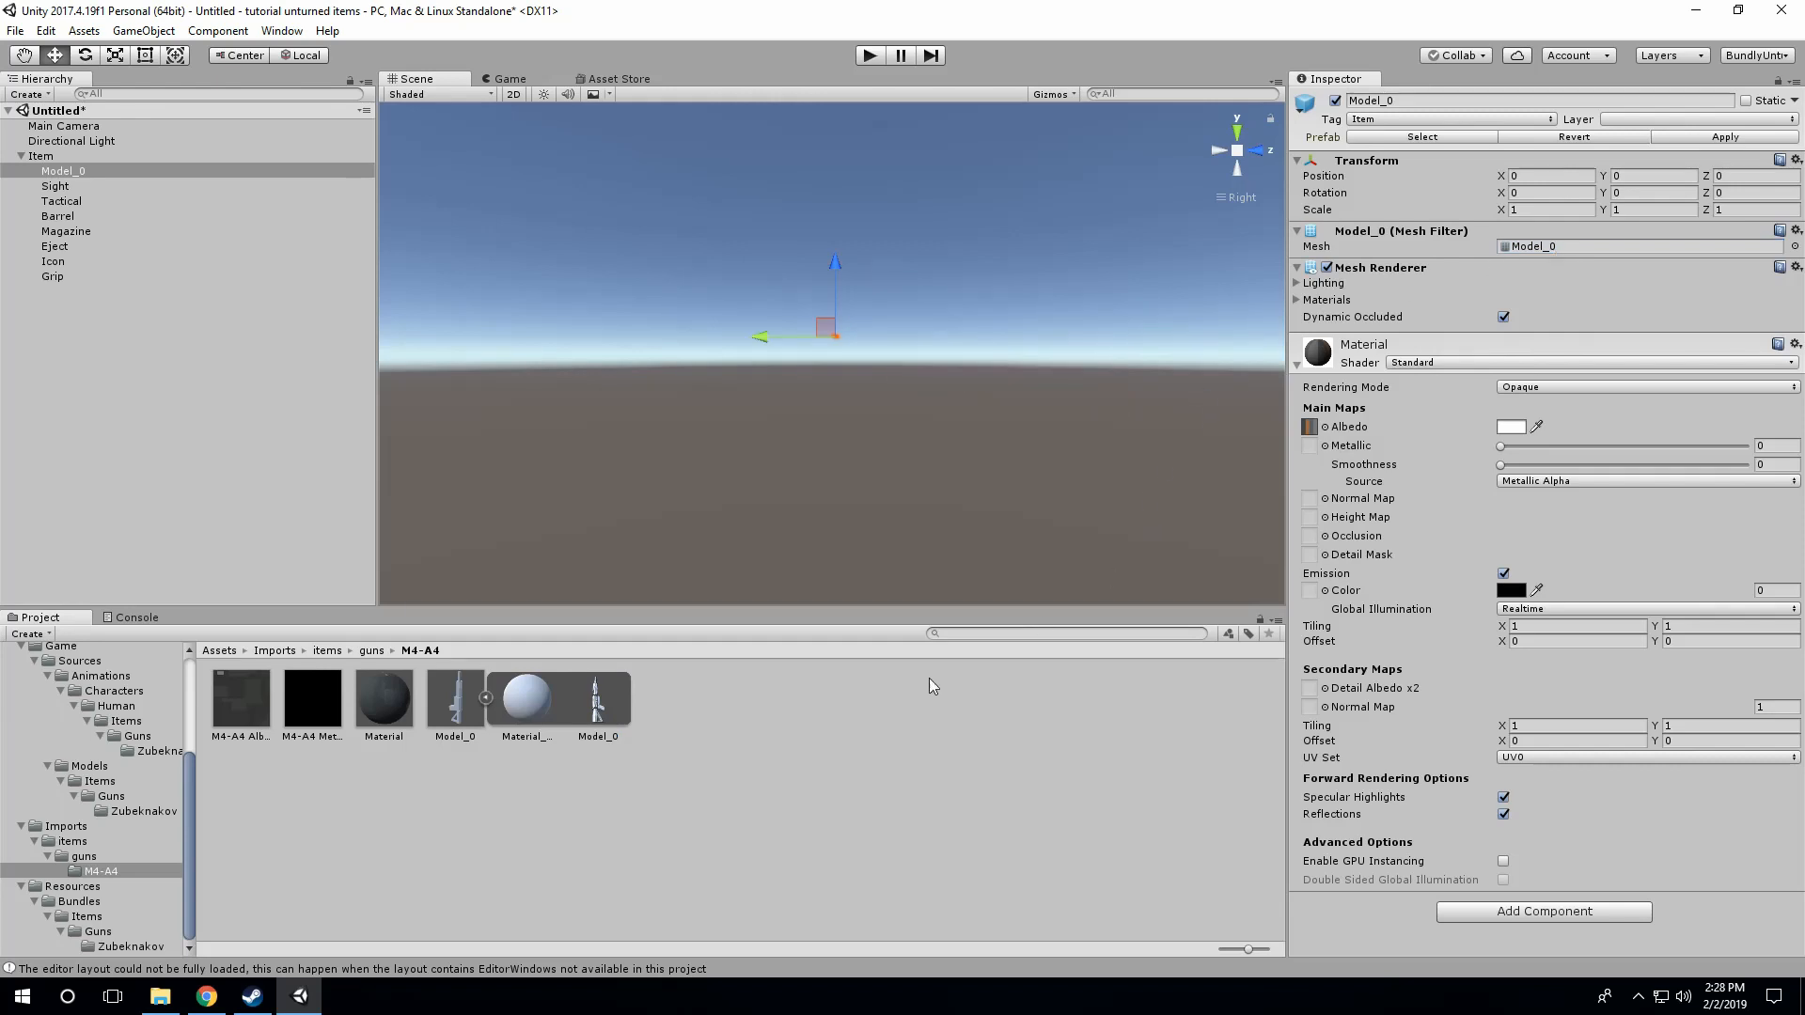
pyautogui.moveTo(598, 720); pyautogui.dragTo(1561, 250)
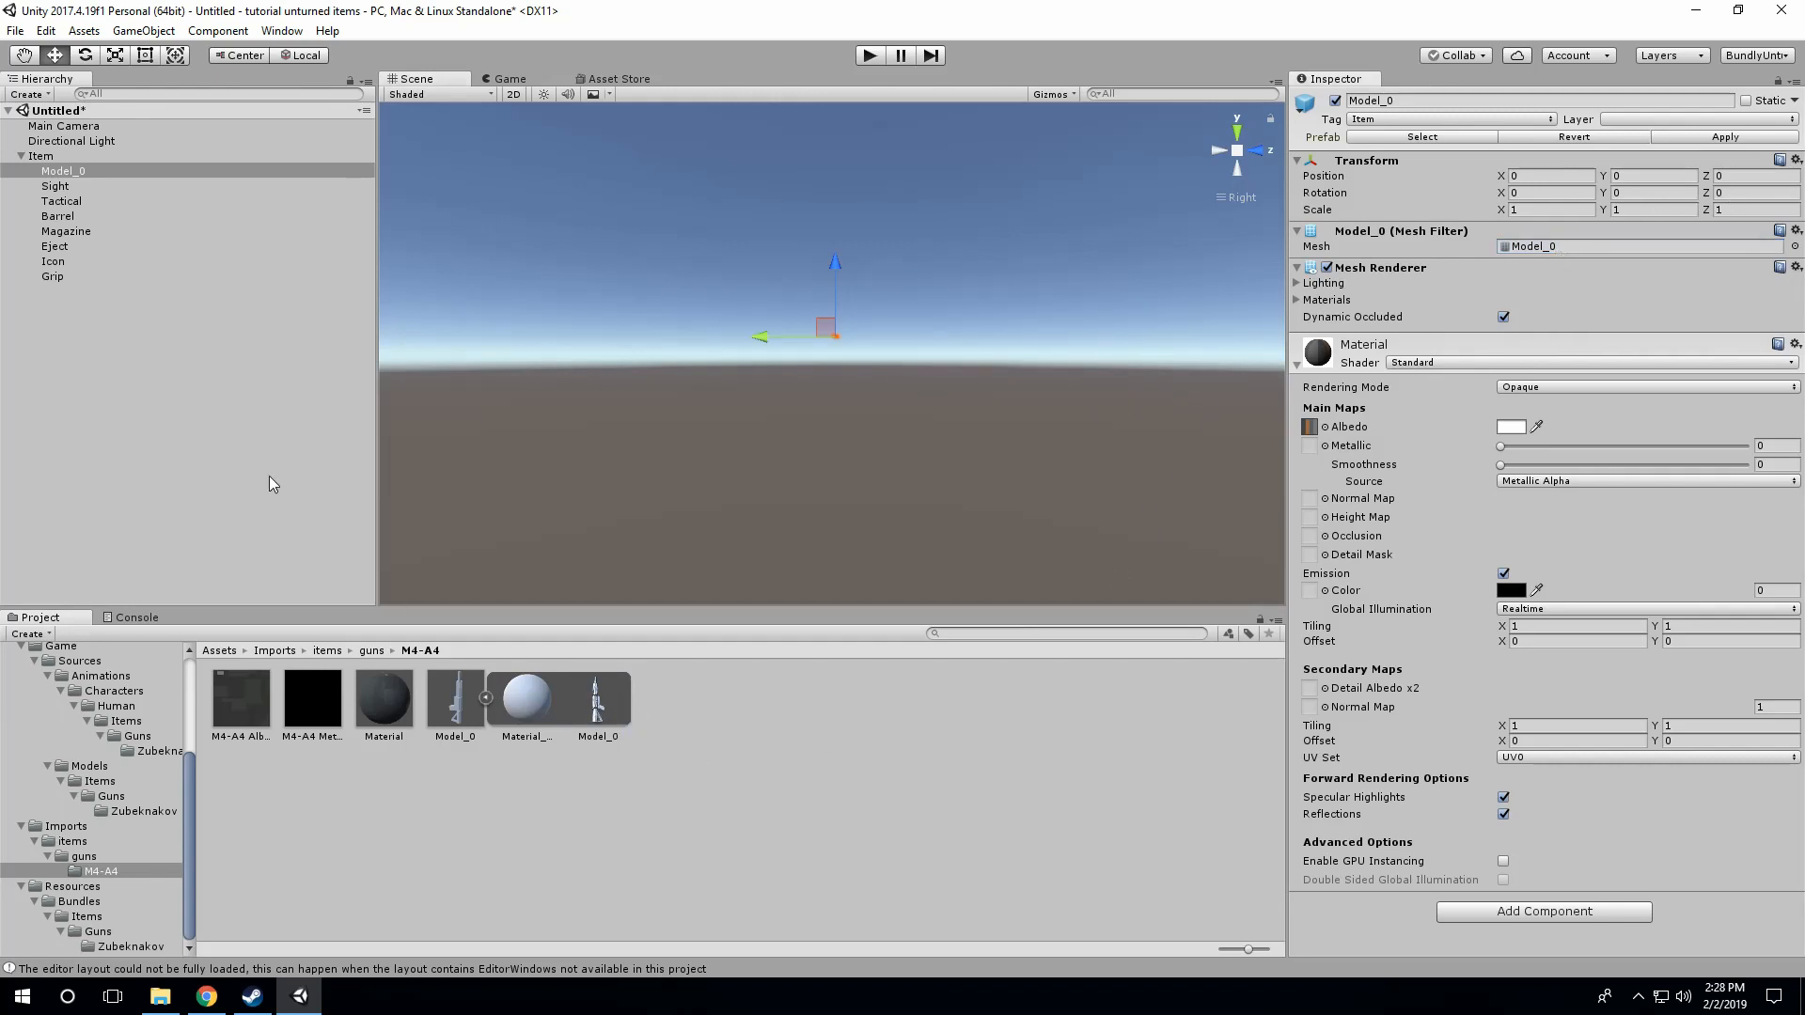
# Step: Examine the size of the swapped Model_0 in the scene against the parent Item's bounds
pyautogui.click(50, 170)
pyautogui.click(48, 157)
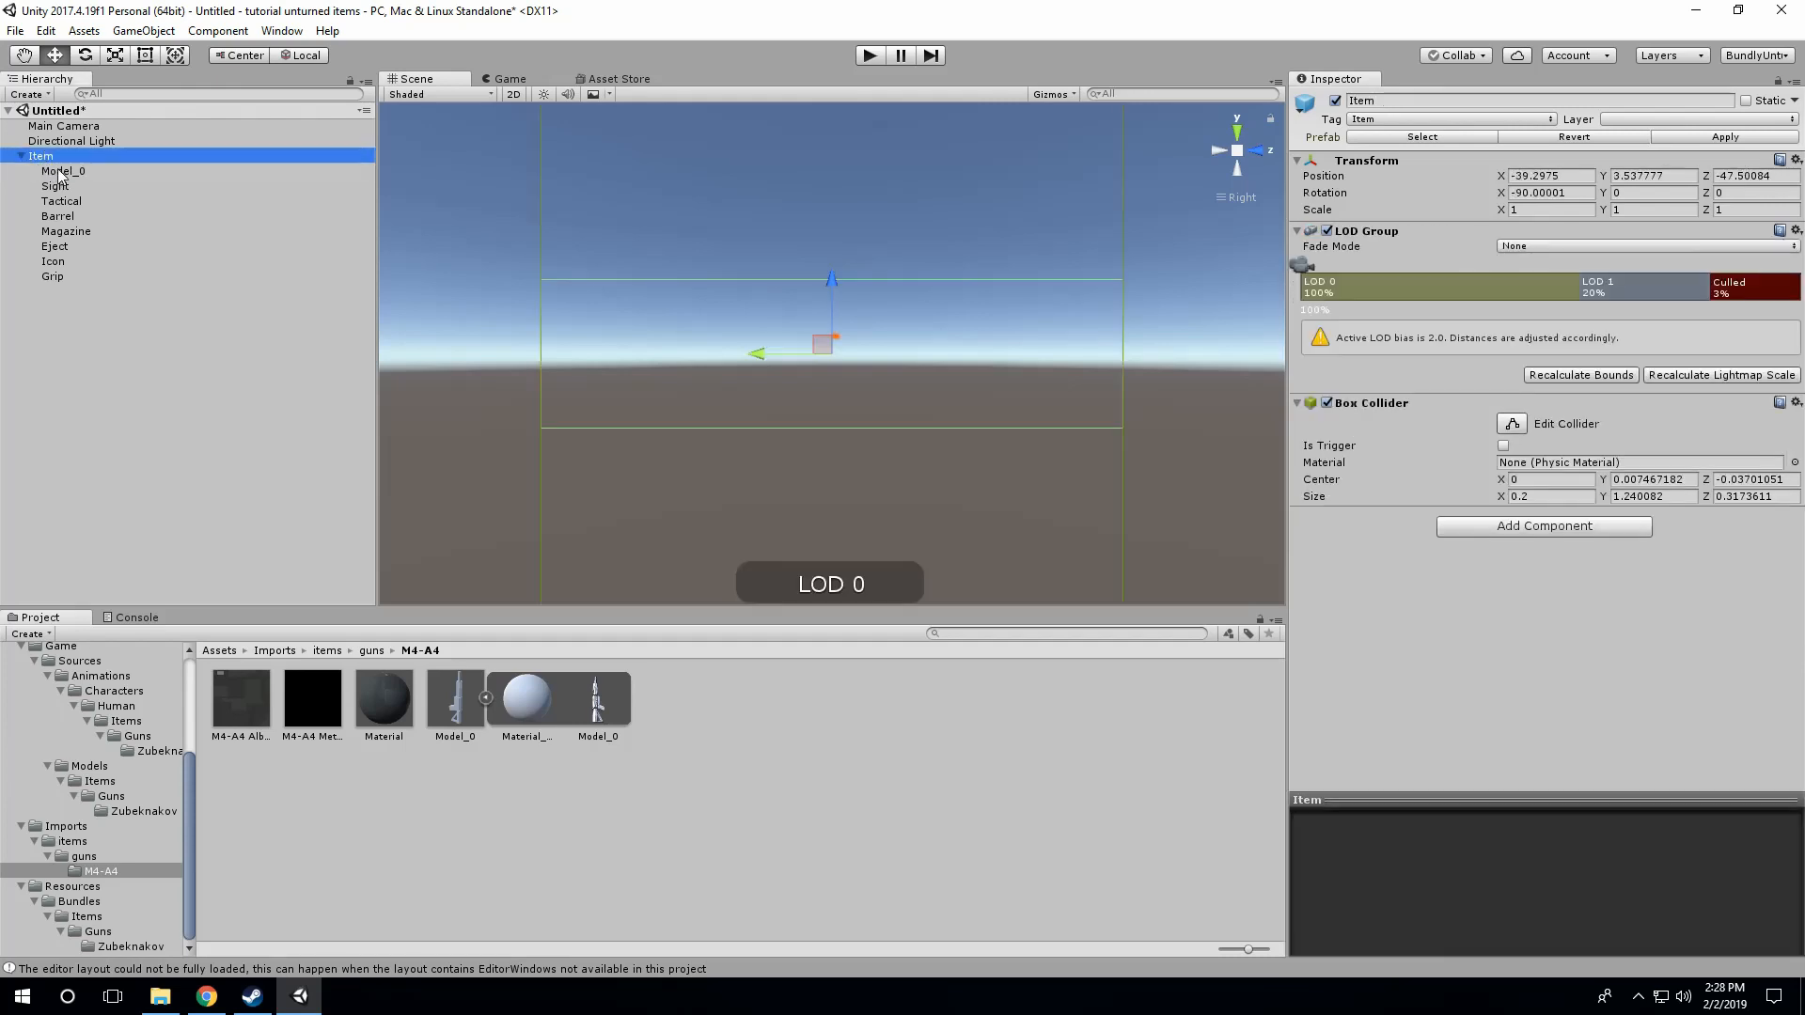
pyautogui.click(58, 170)
pyautogui.scroll(5, 874, 342)
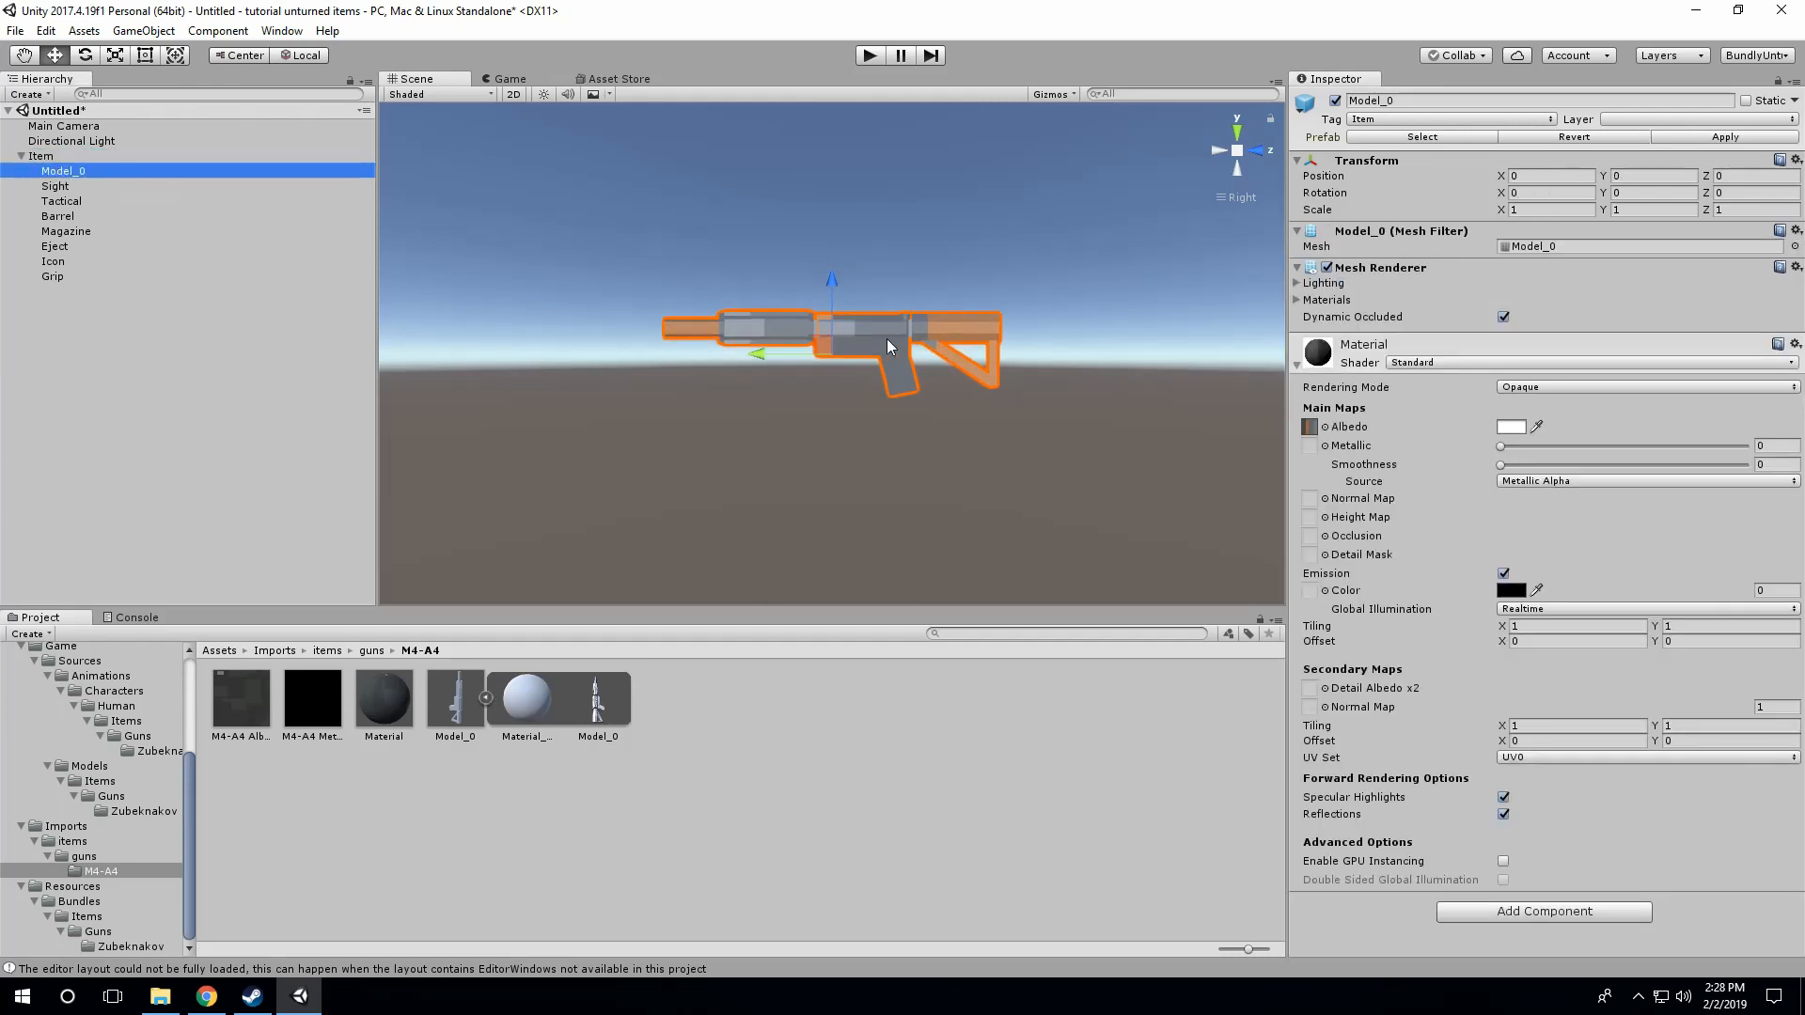
pyautogui.scroll(-8, 874, 352)
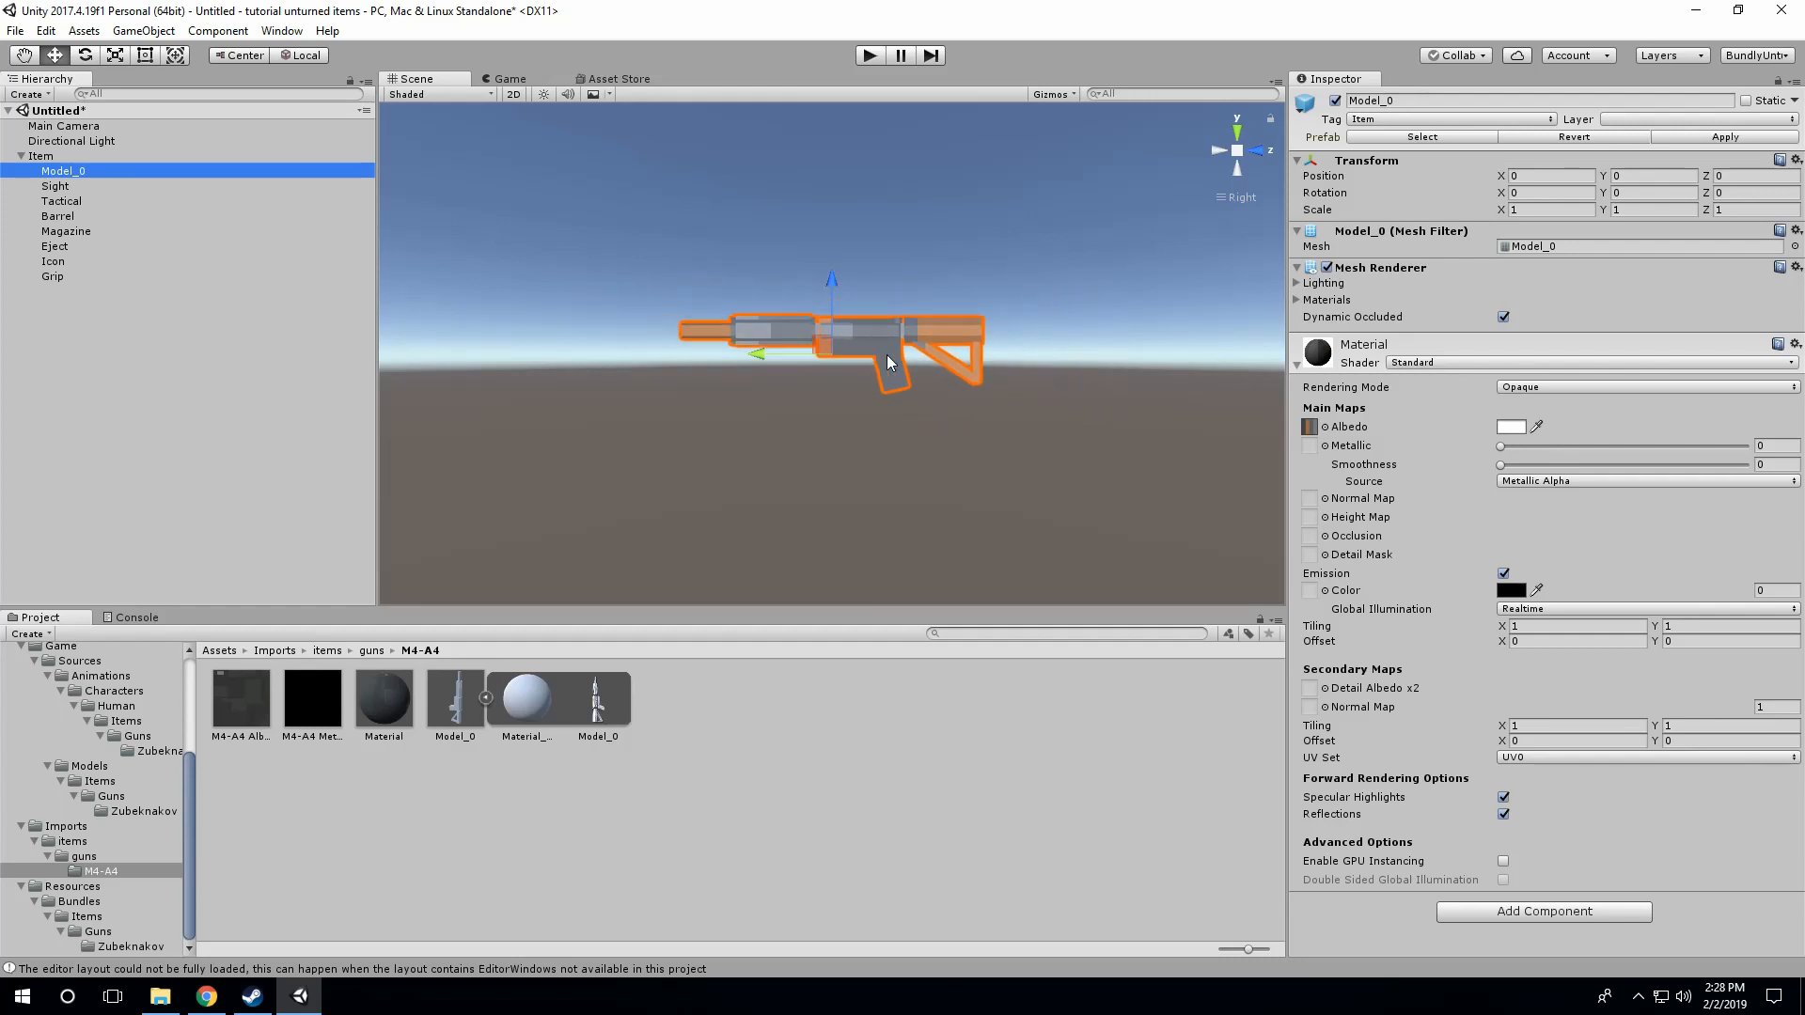
pyautogui.scroll(-10, 883, 351)
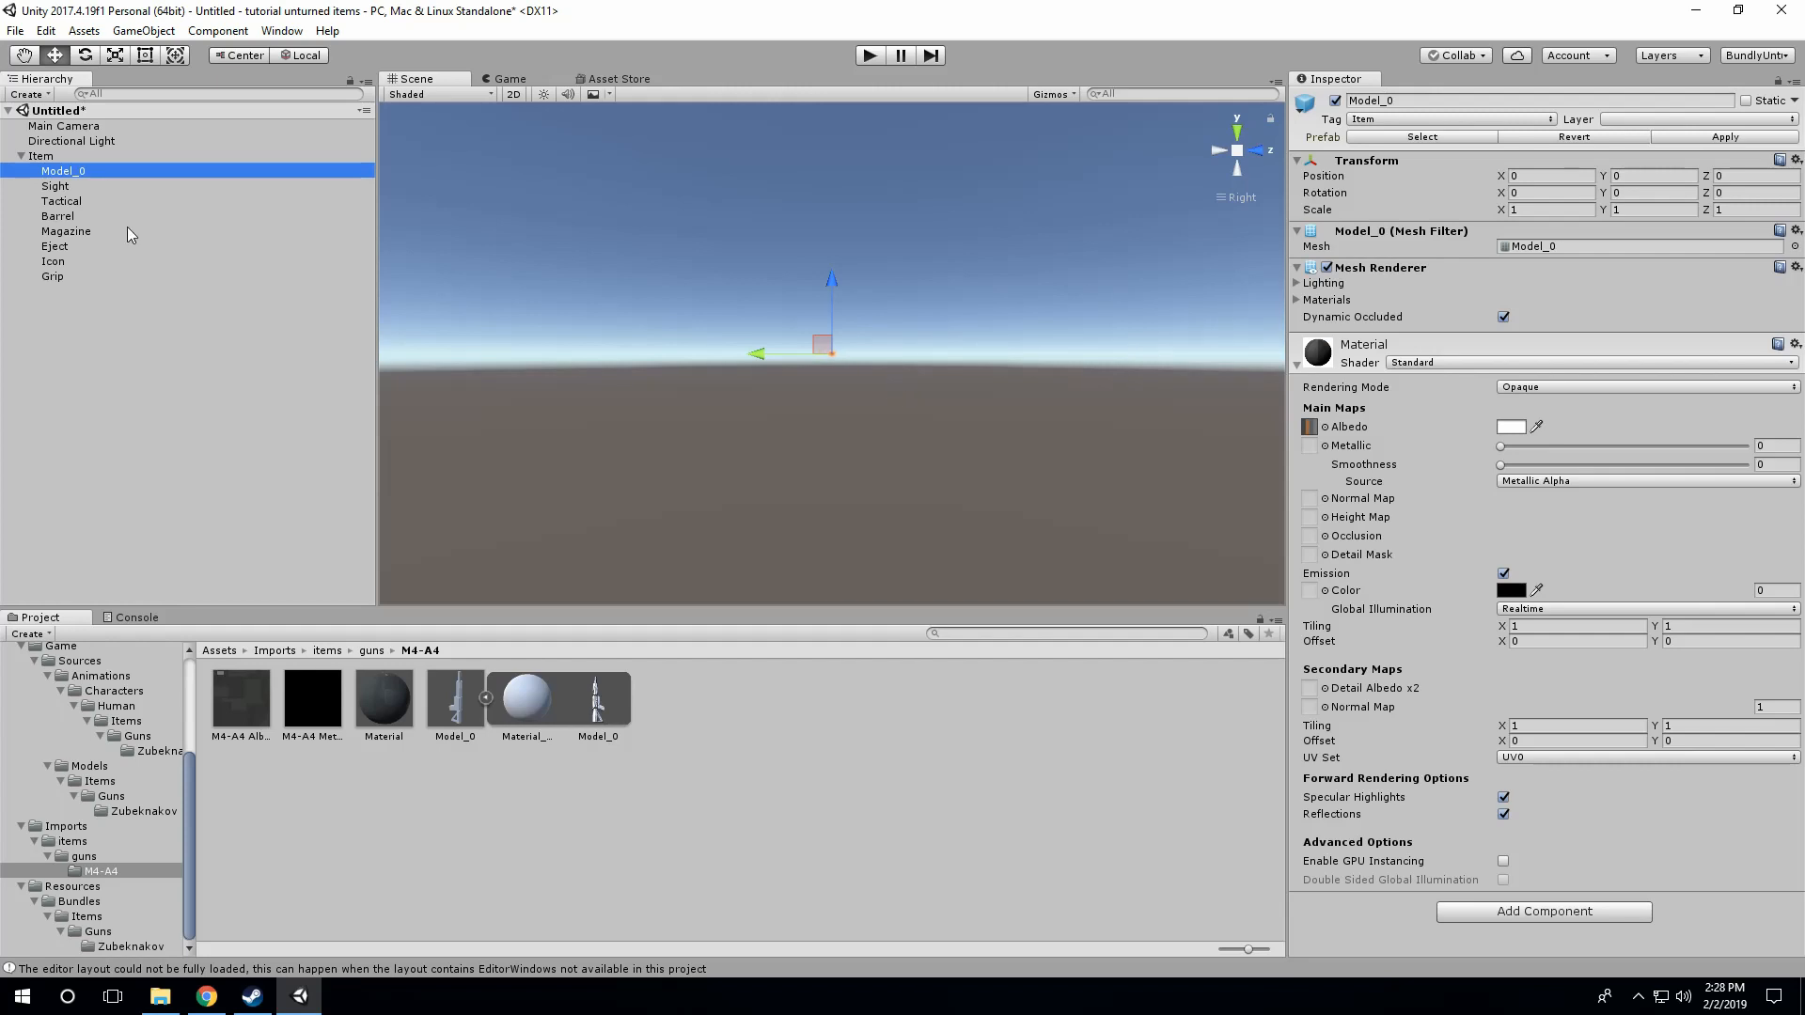
pyautogui.click(40, 156)
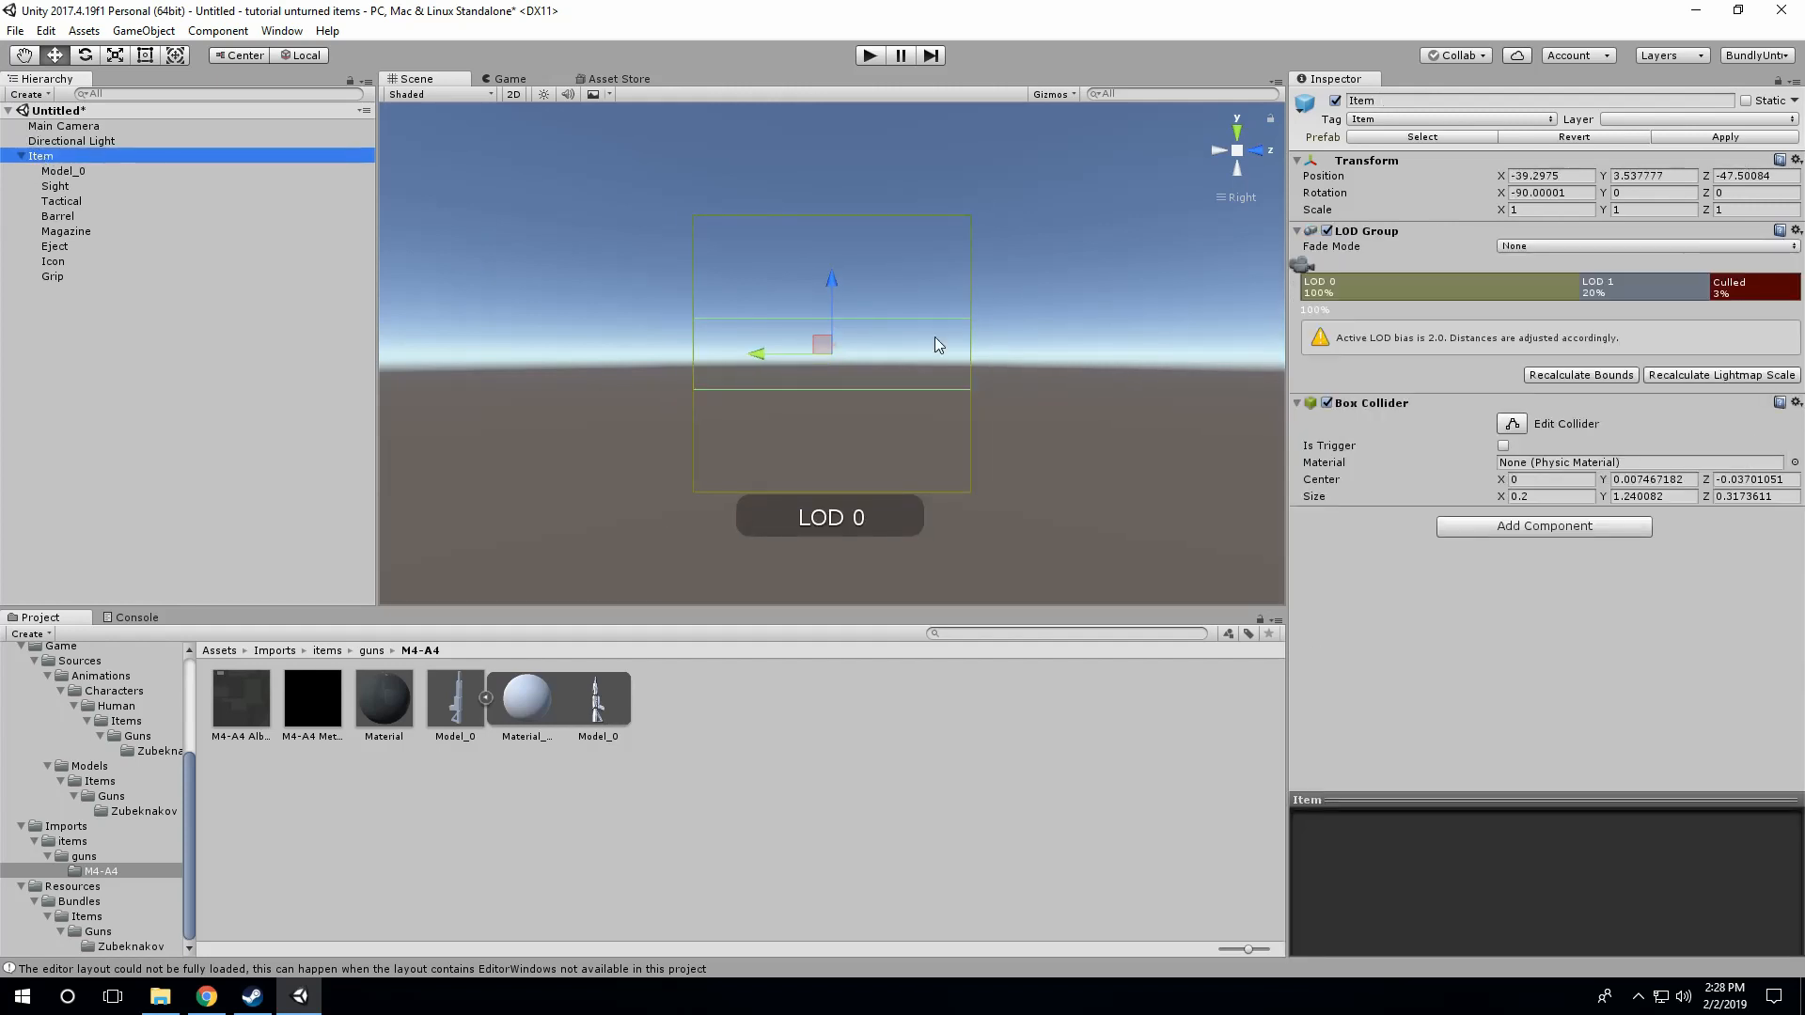
# Step: Set the scale of the Item's Model_0 to 100 on the X, Y and Z axes
pyautogui.click(595, 738)
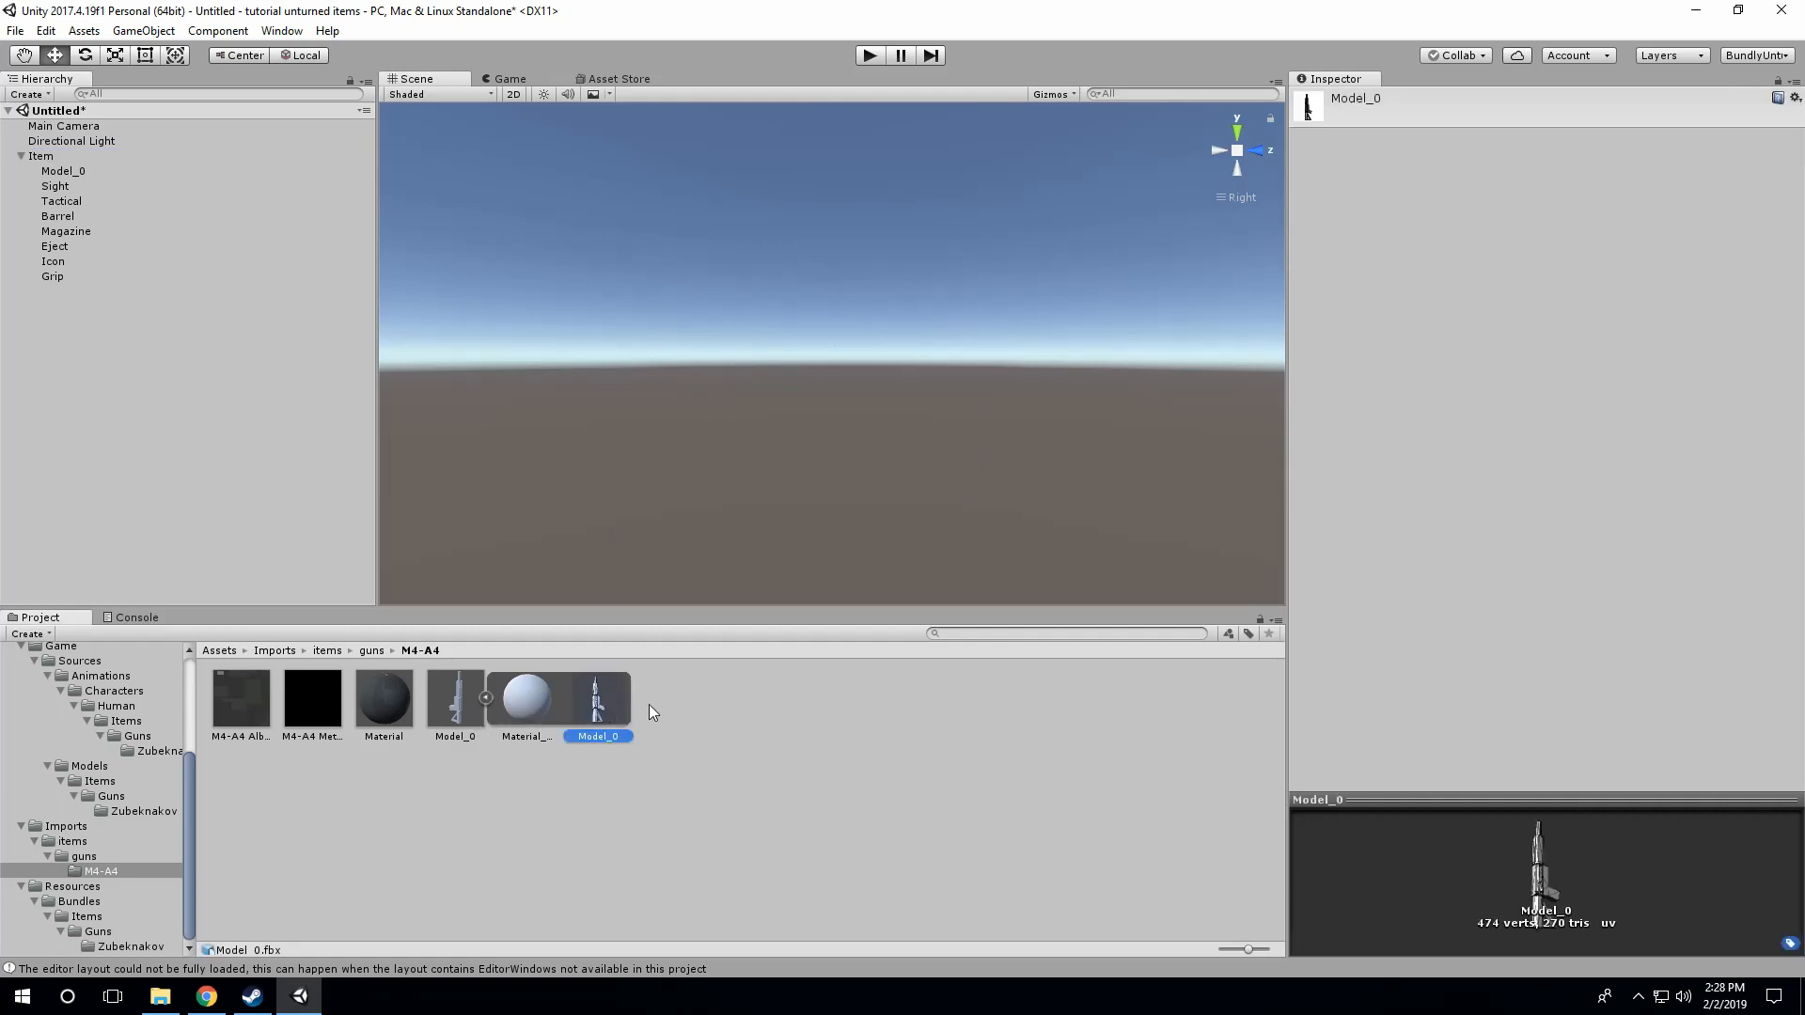
pyautogui.click(74, 172)
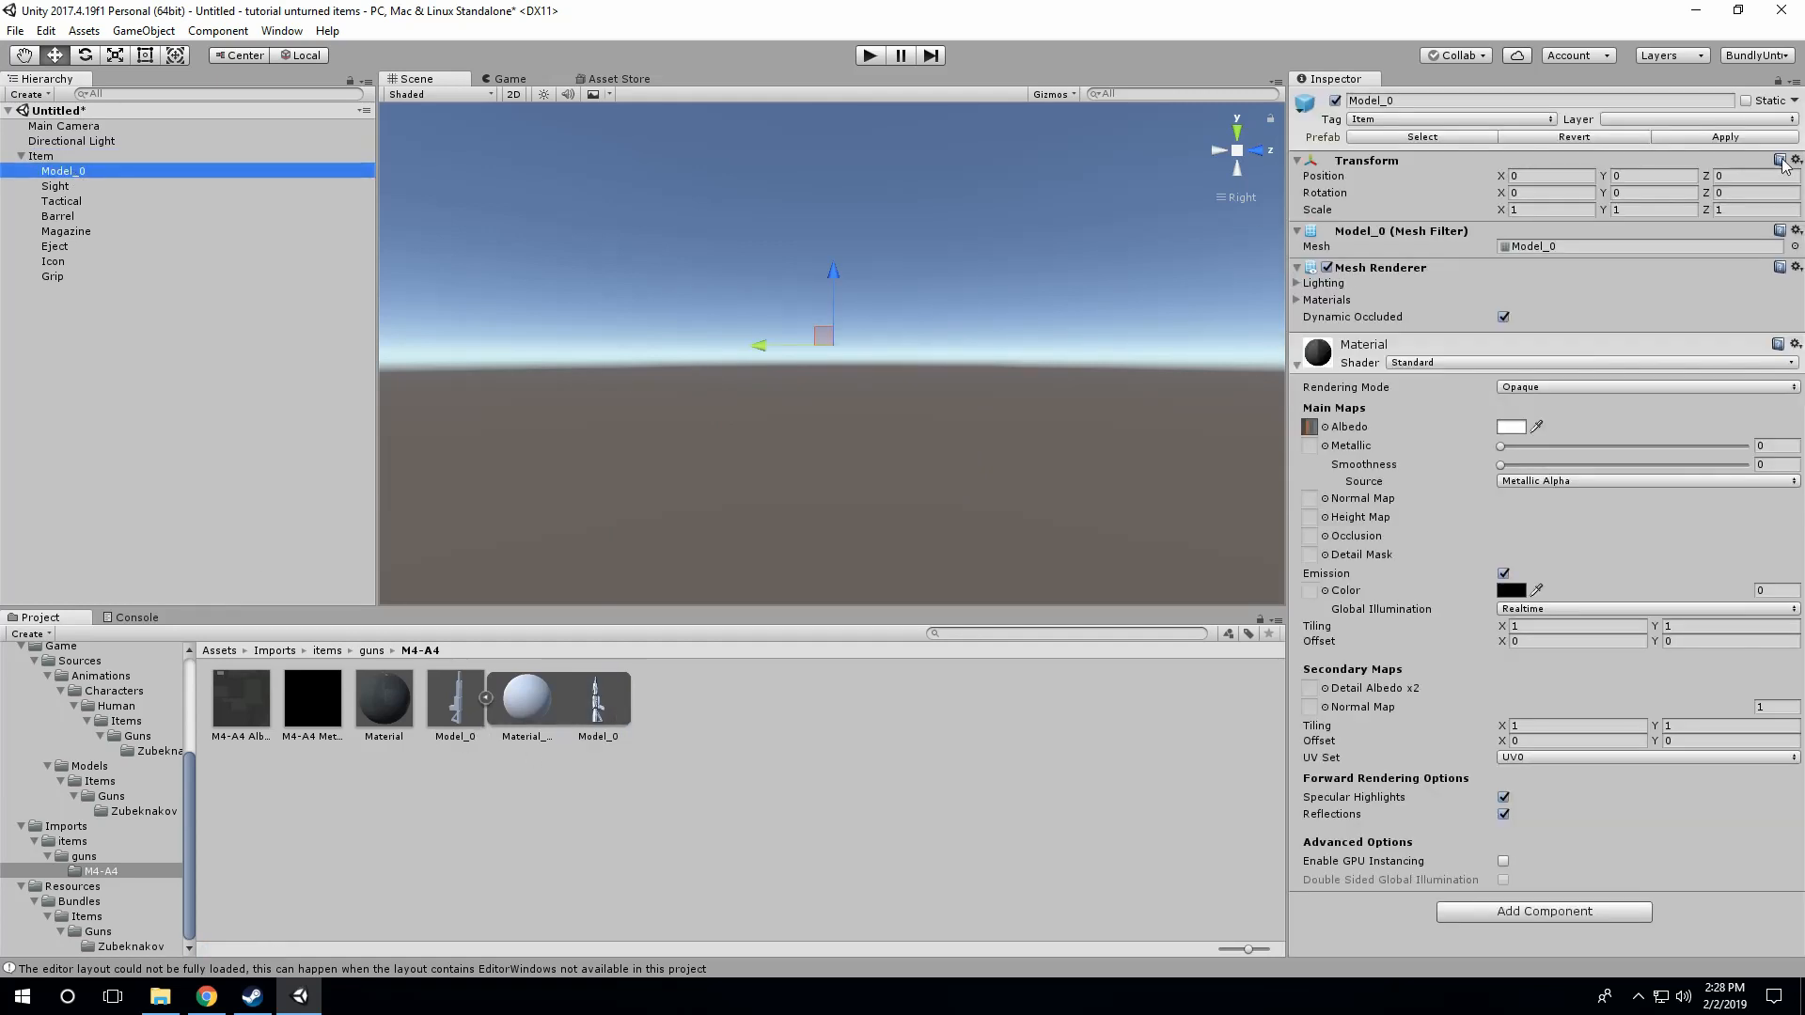
pyautogui.click(1554, 209)
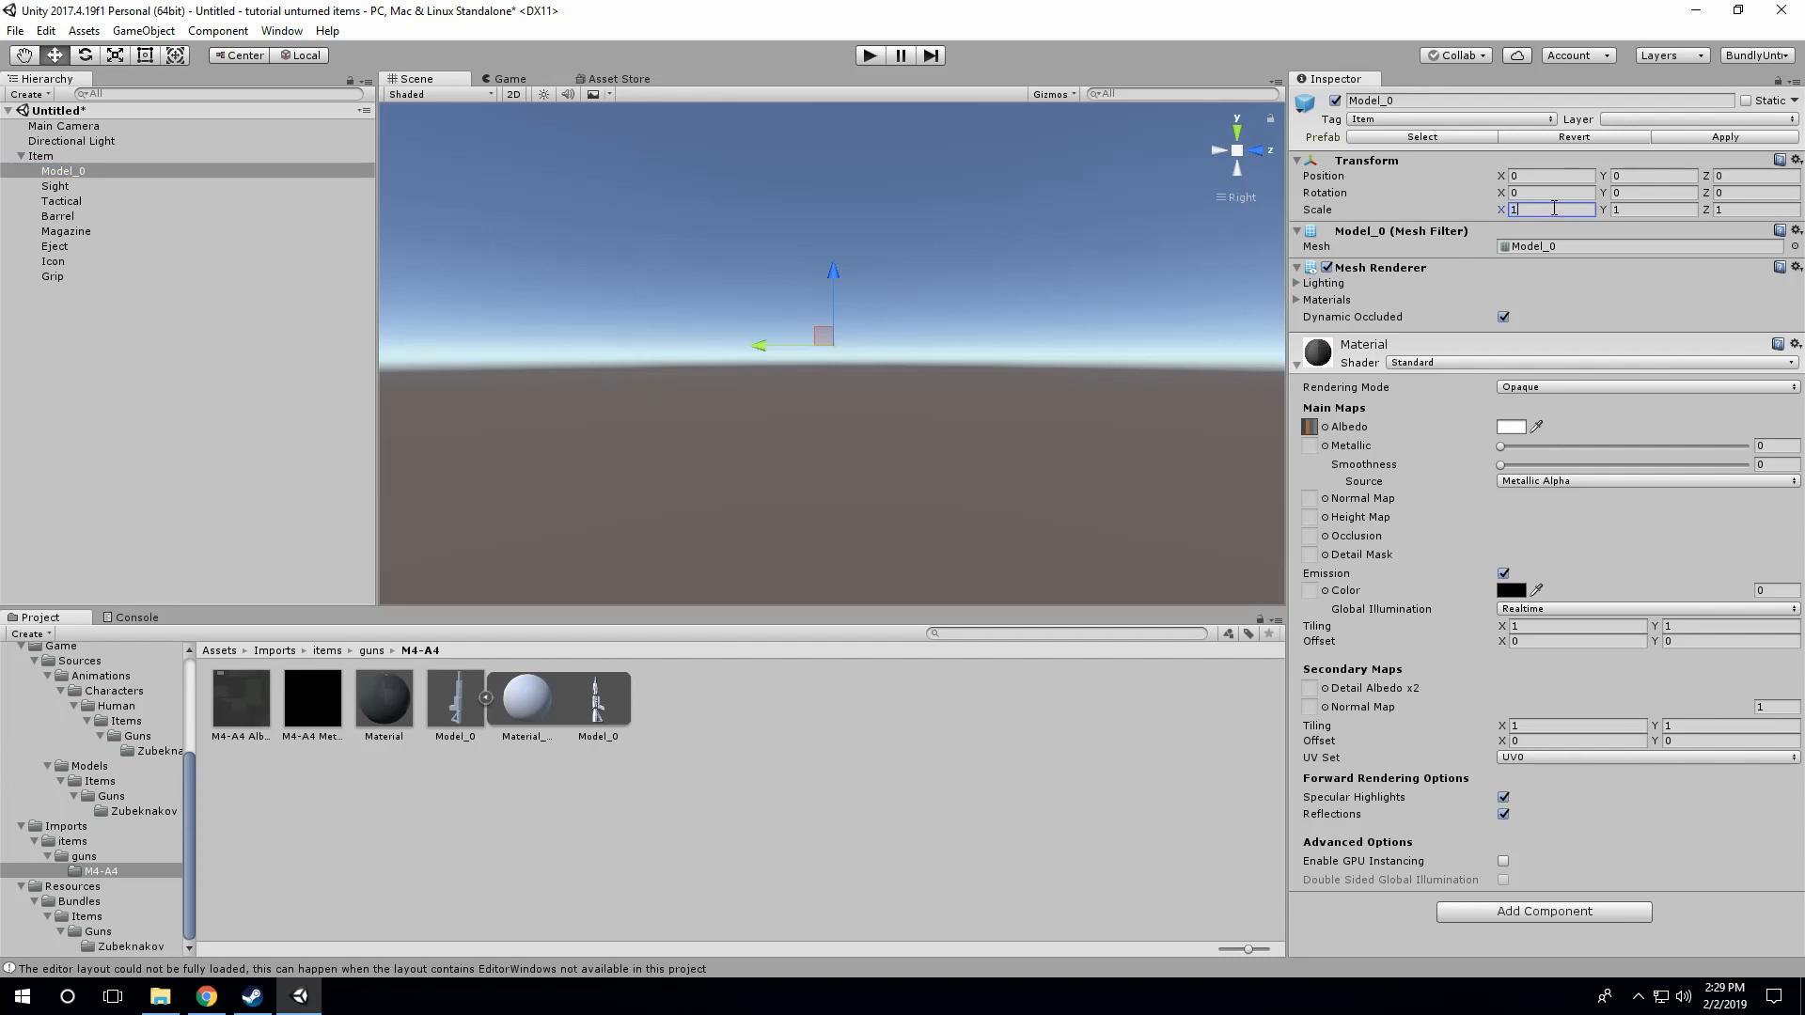
pyautogui.click(1676, 208)
pyautogui.write('100')
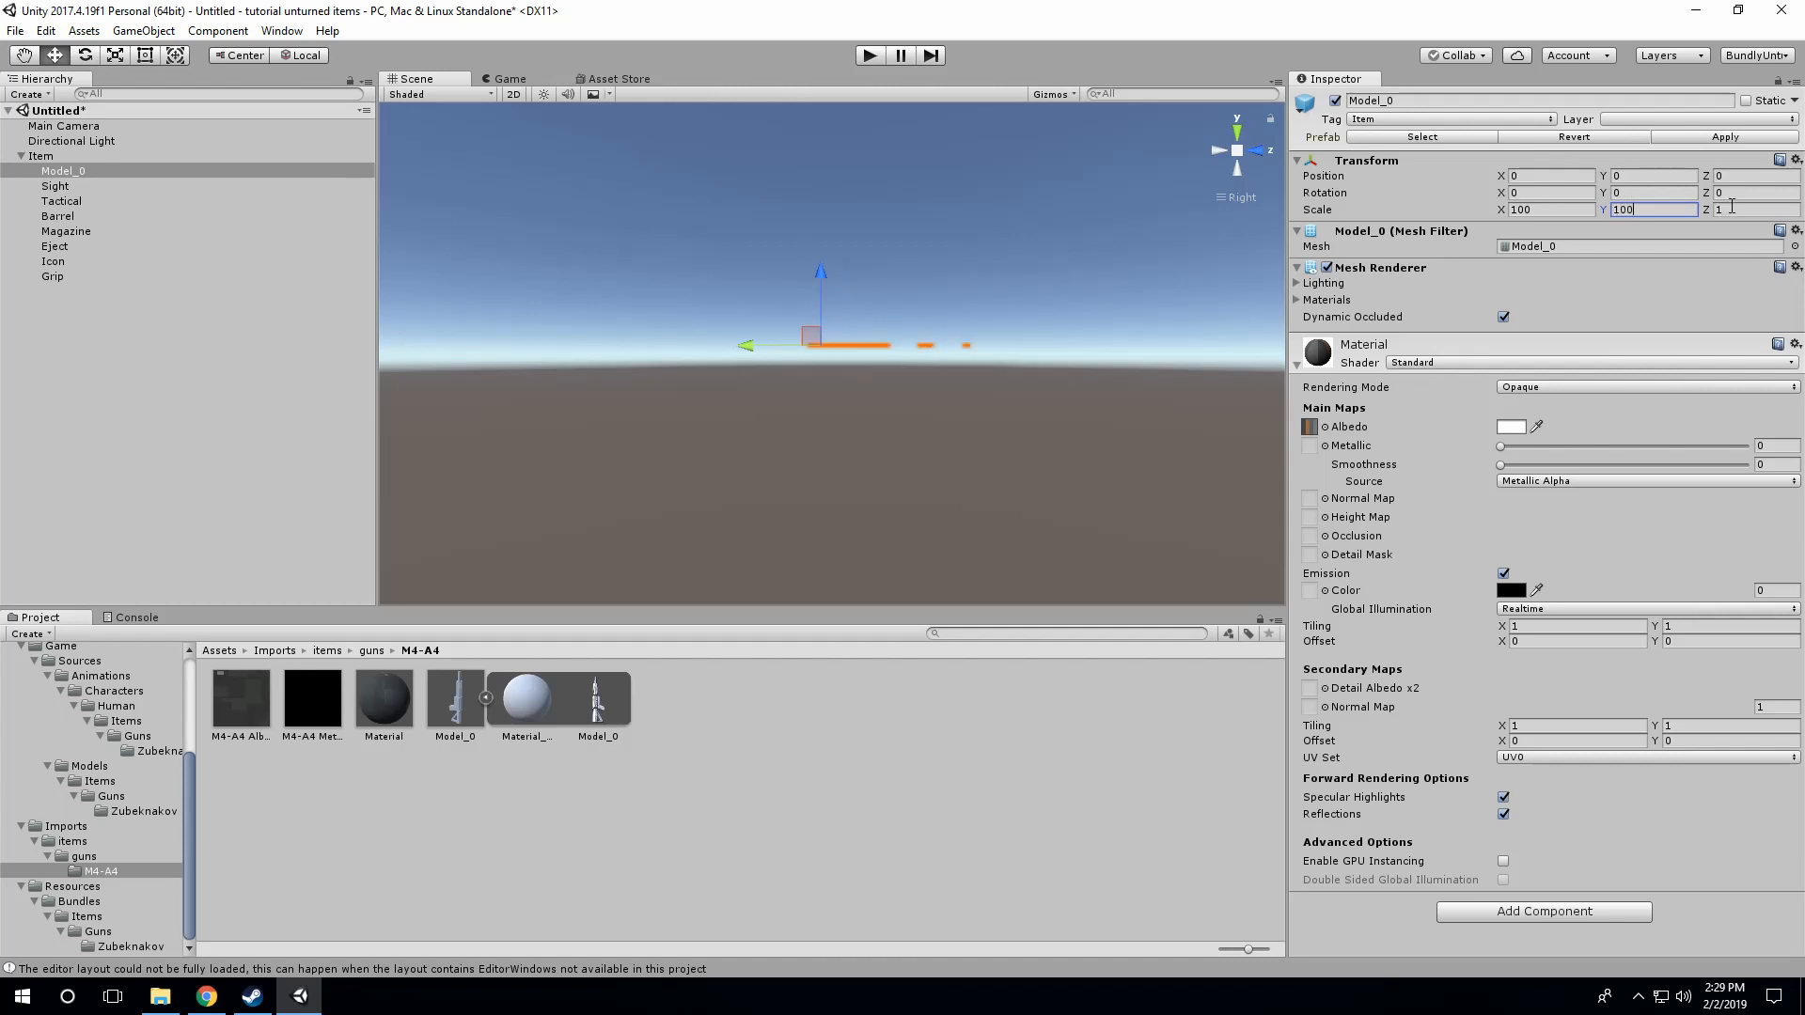
pyautogui.click(1732, 210)
pyautogui.write('00')
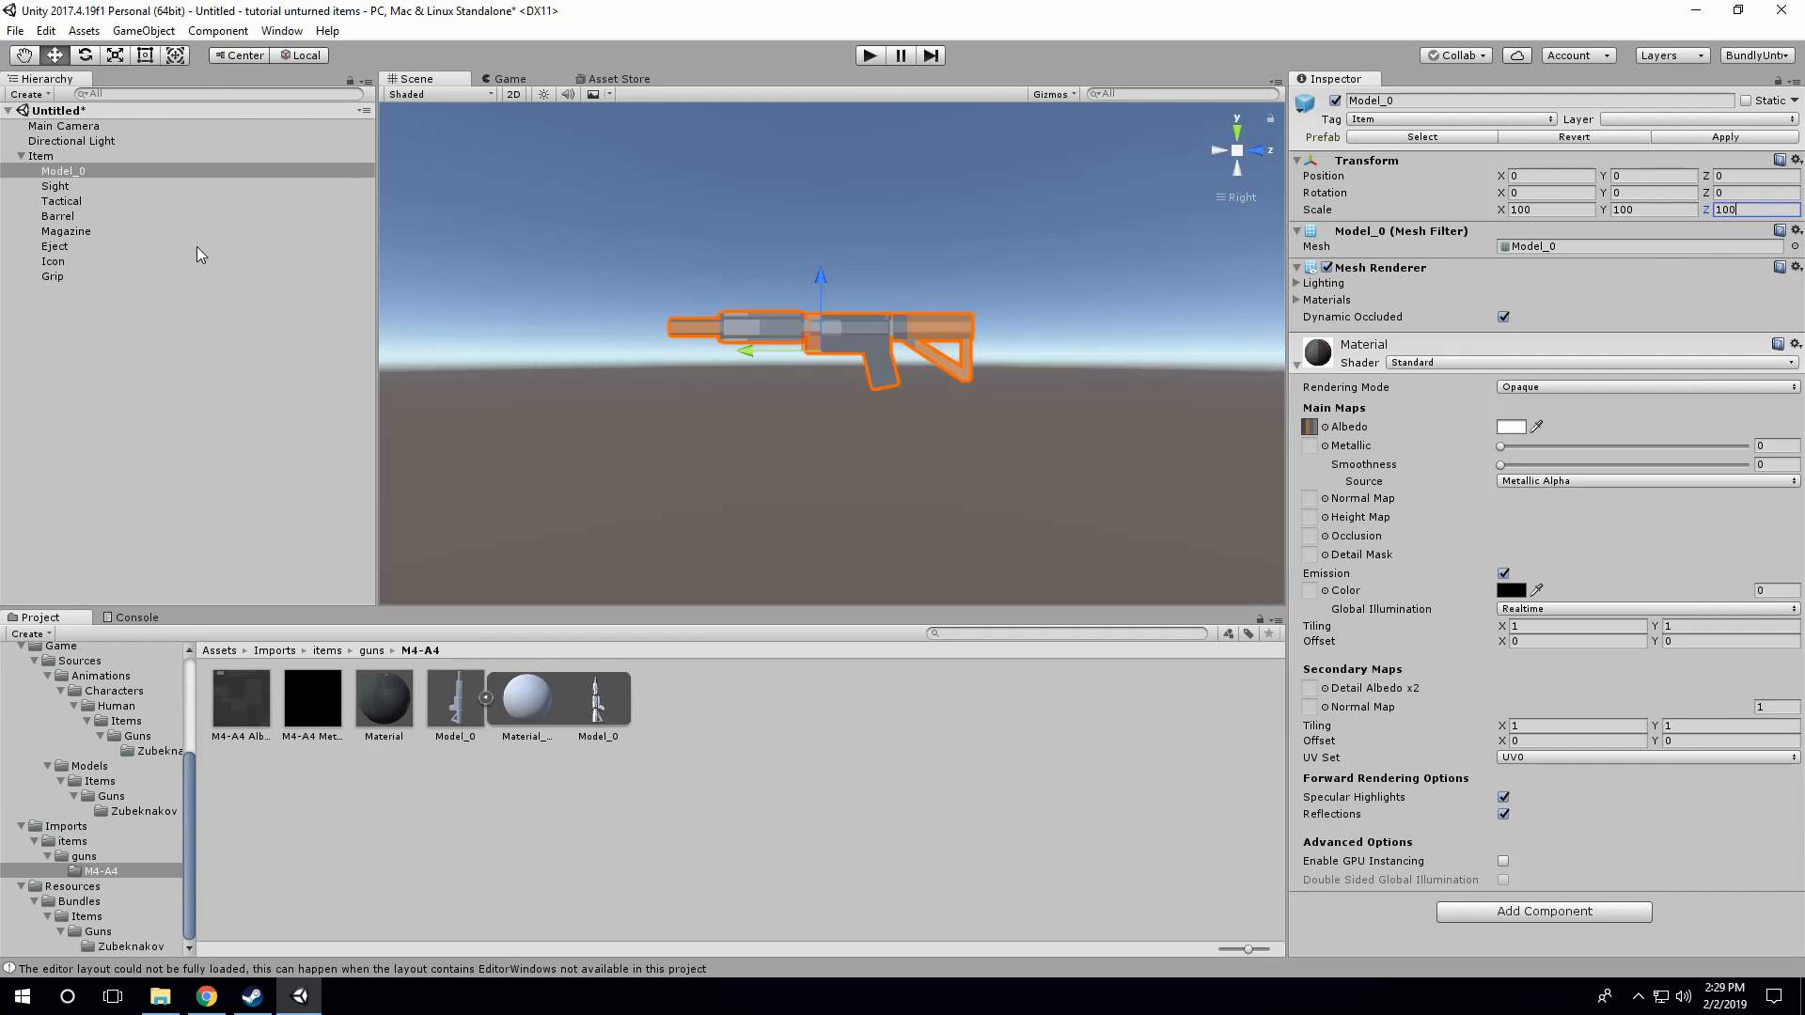
# Step: Fit the Item's Box Collider to the gun's side profile, sized about 1.35 on Y and 0.35 on Z
pyautogui.click(57, 156)
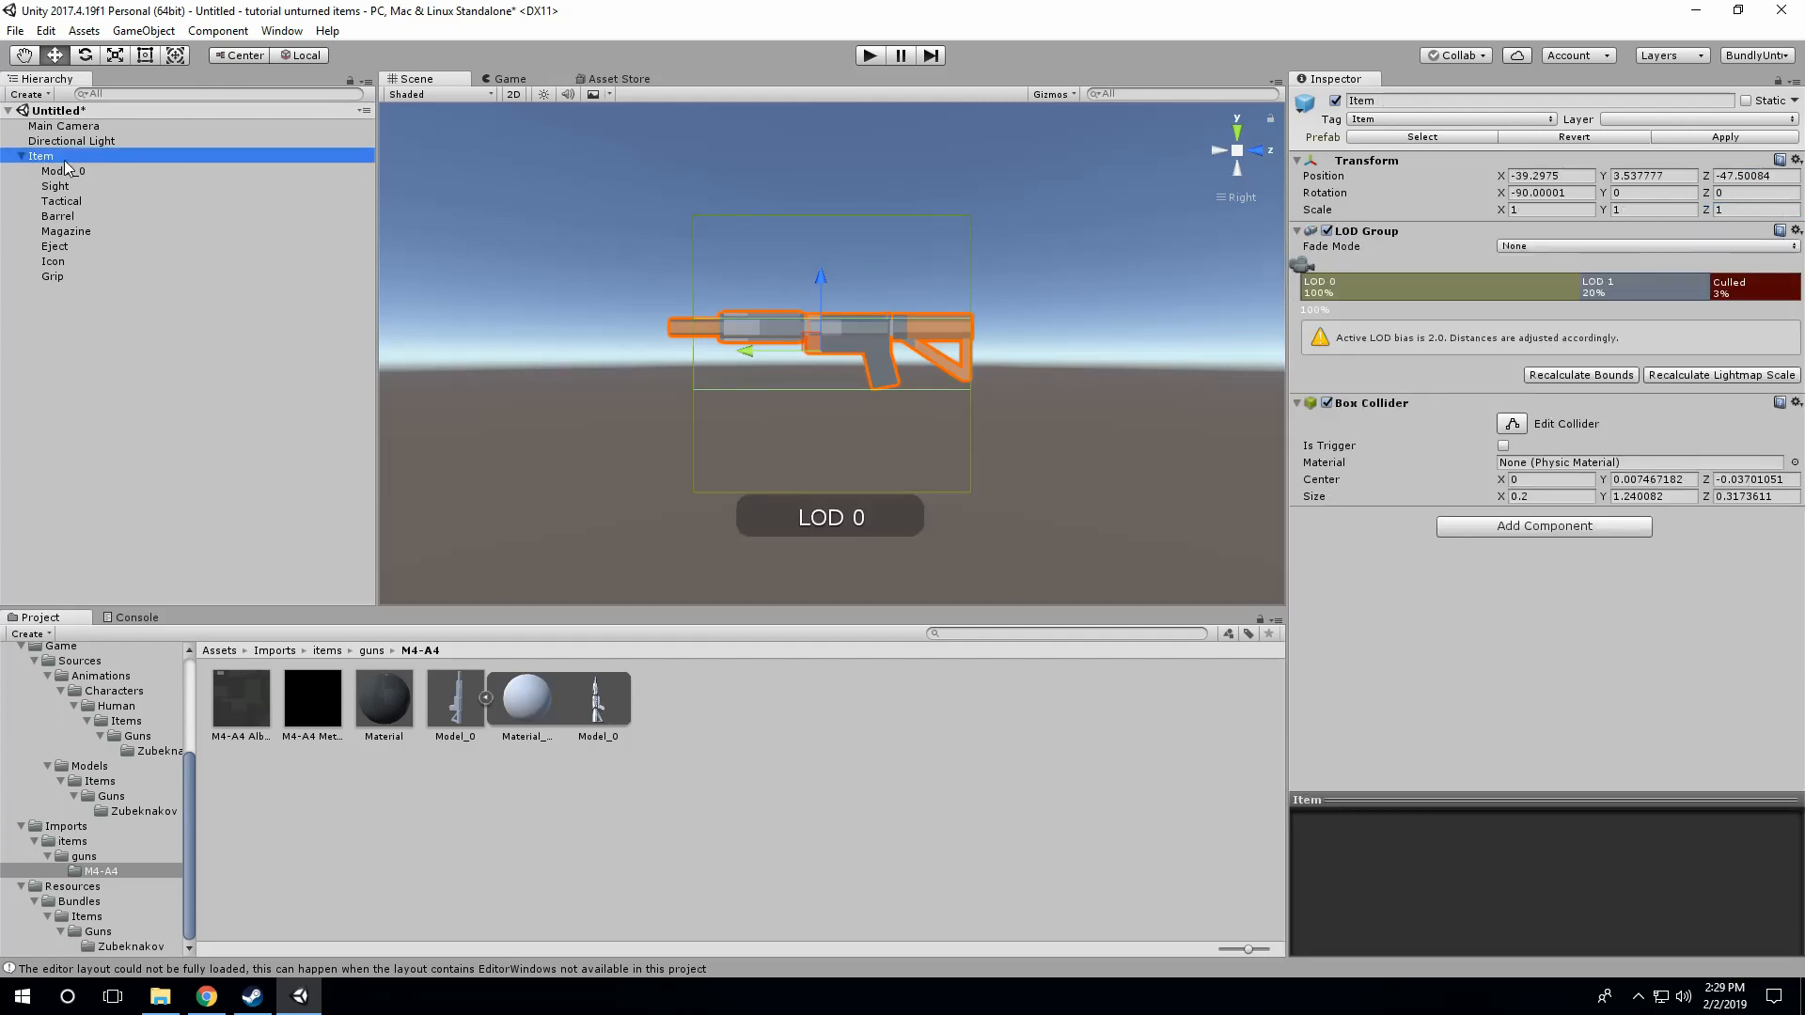
pyautogui.scroll(5, 805, 344)
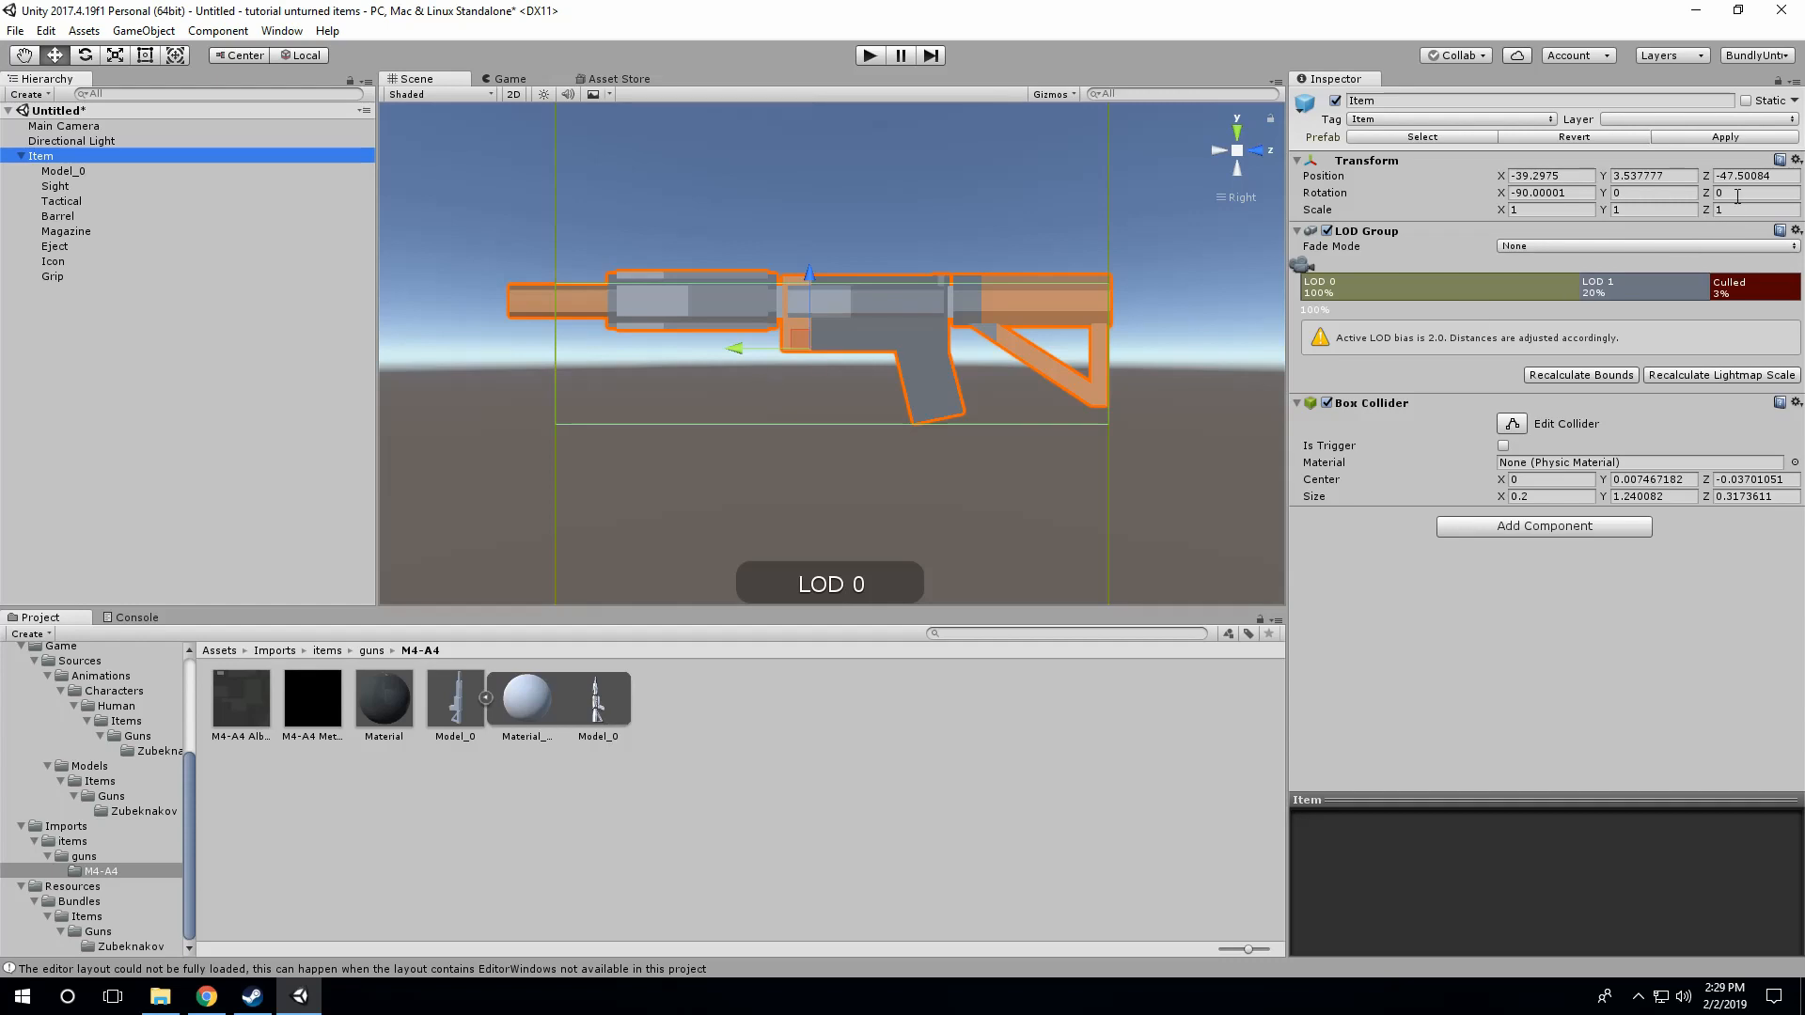
pyautogui.click(72, 172)
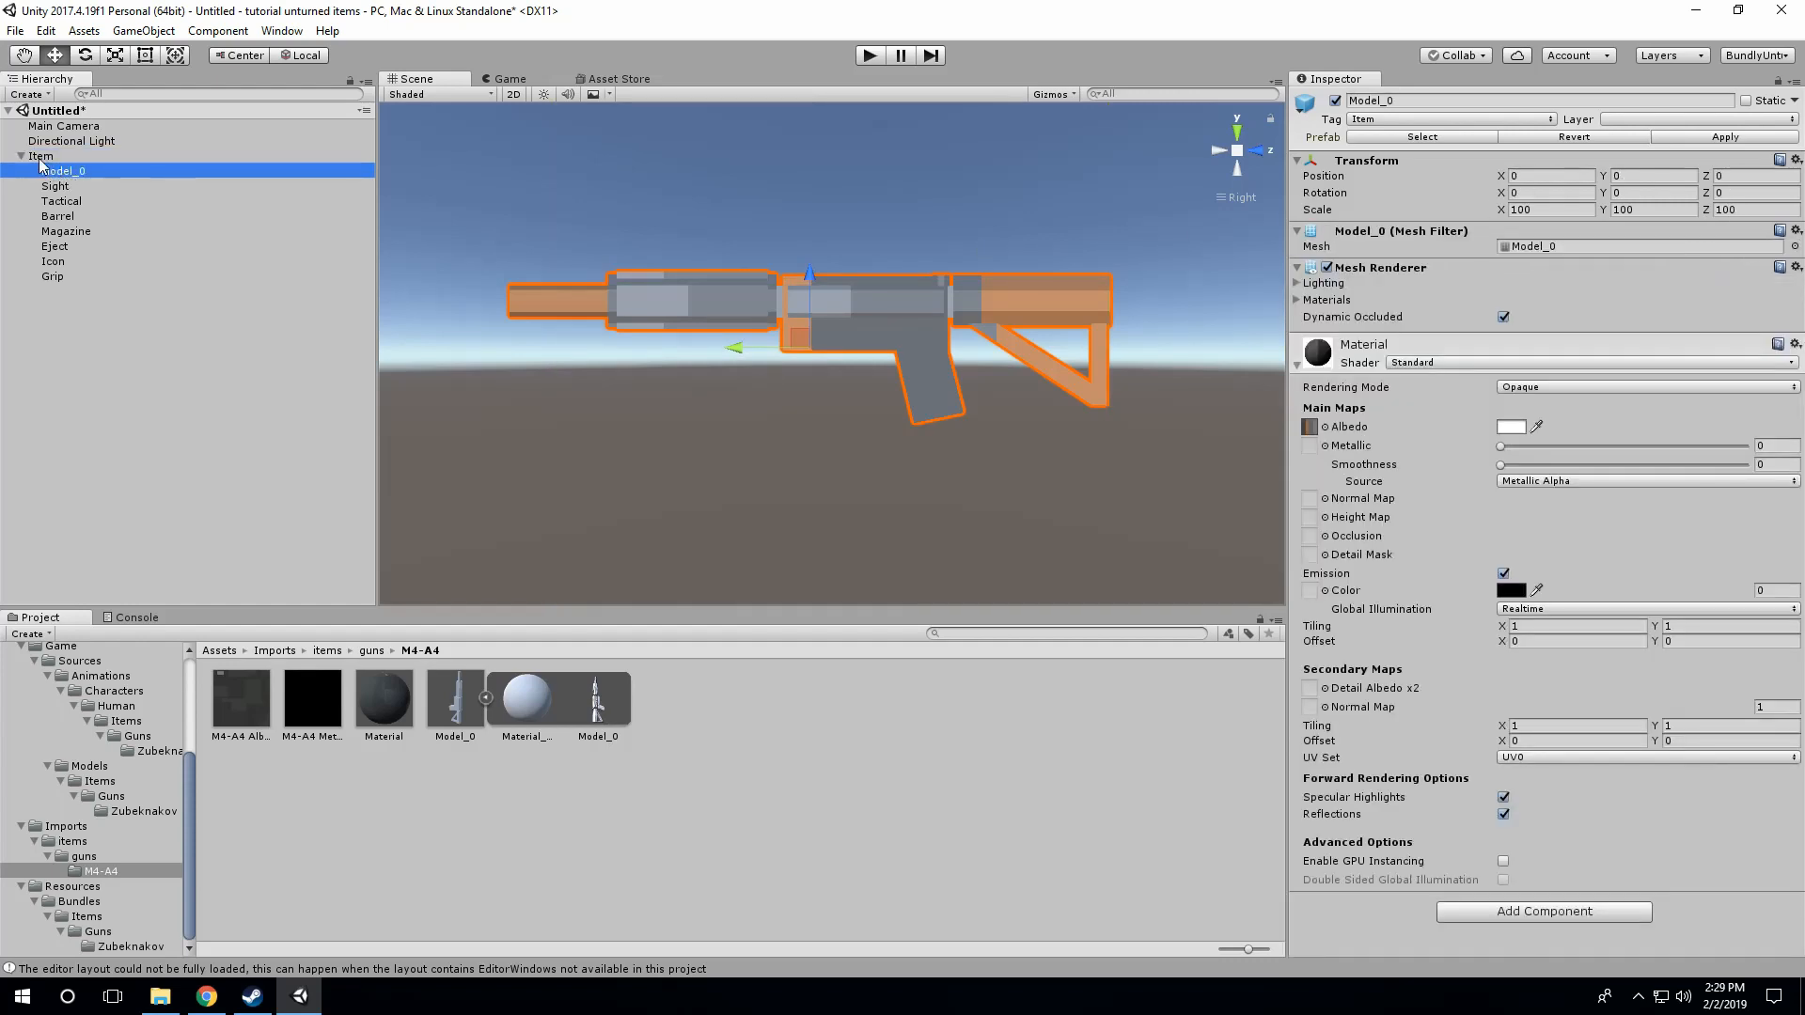
pyautogui.click(42, 156)
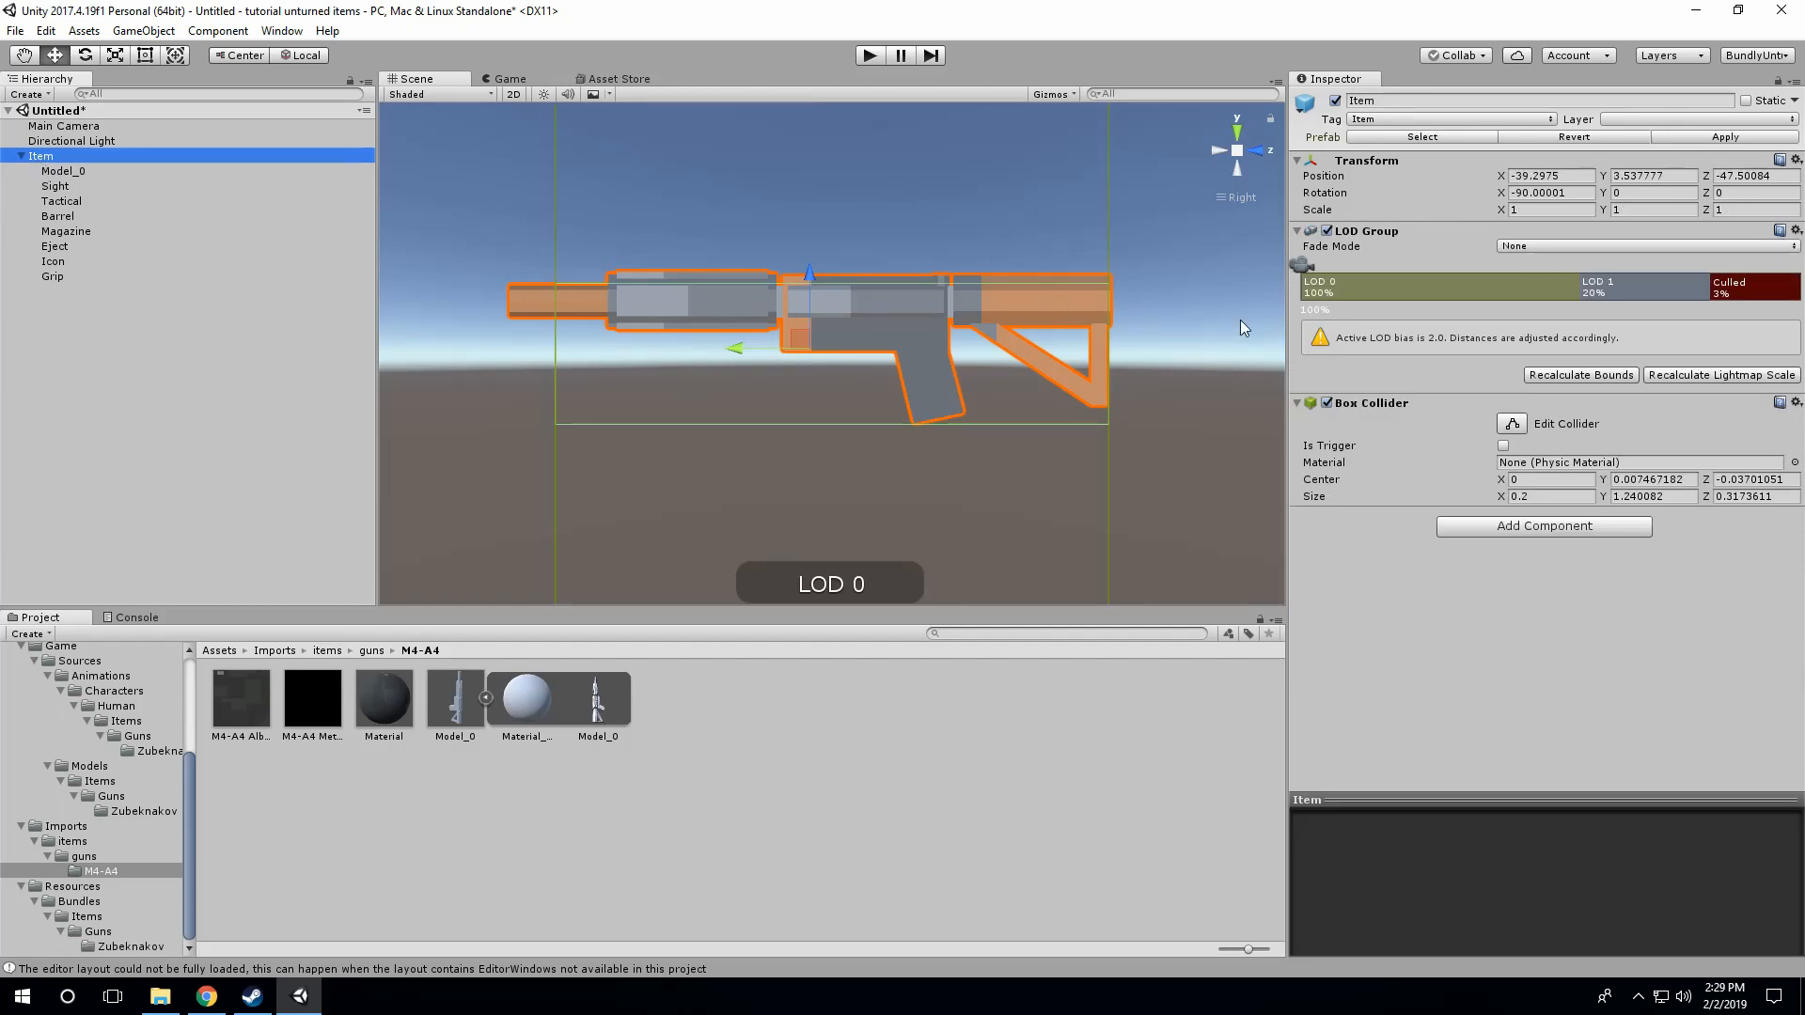
pyautogui.click(1511, 424)
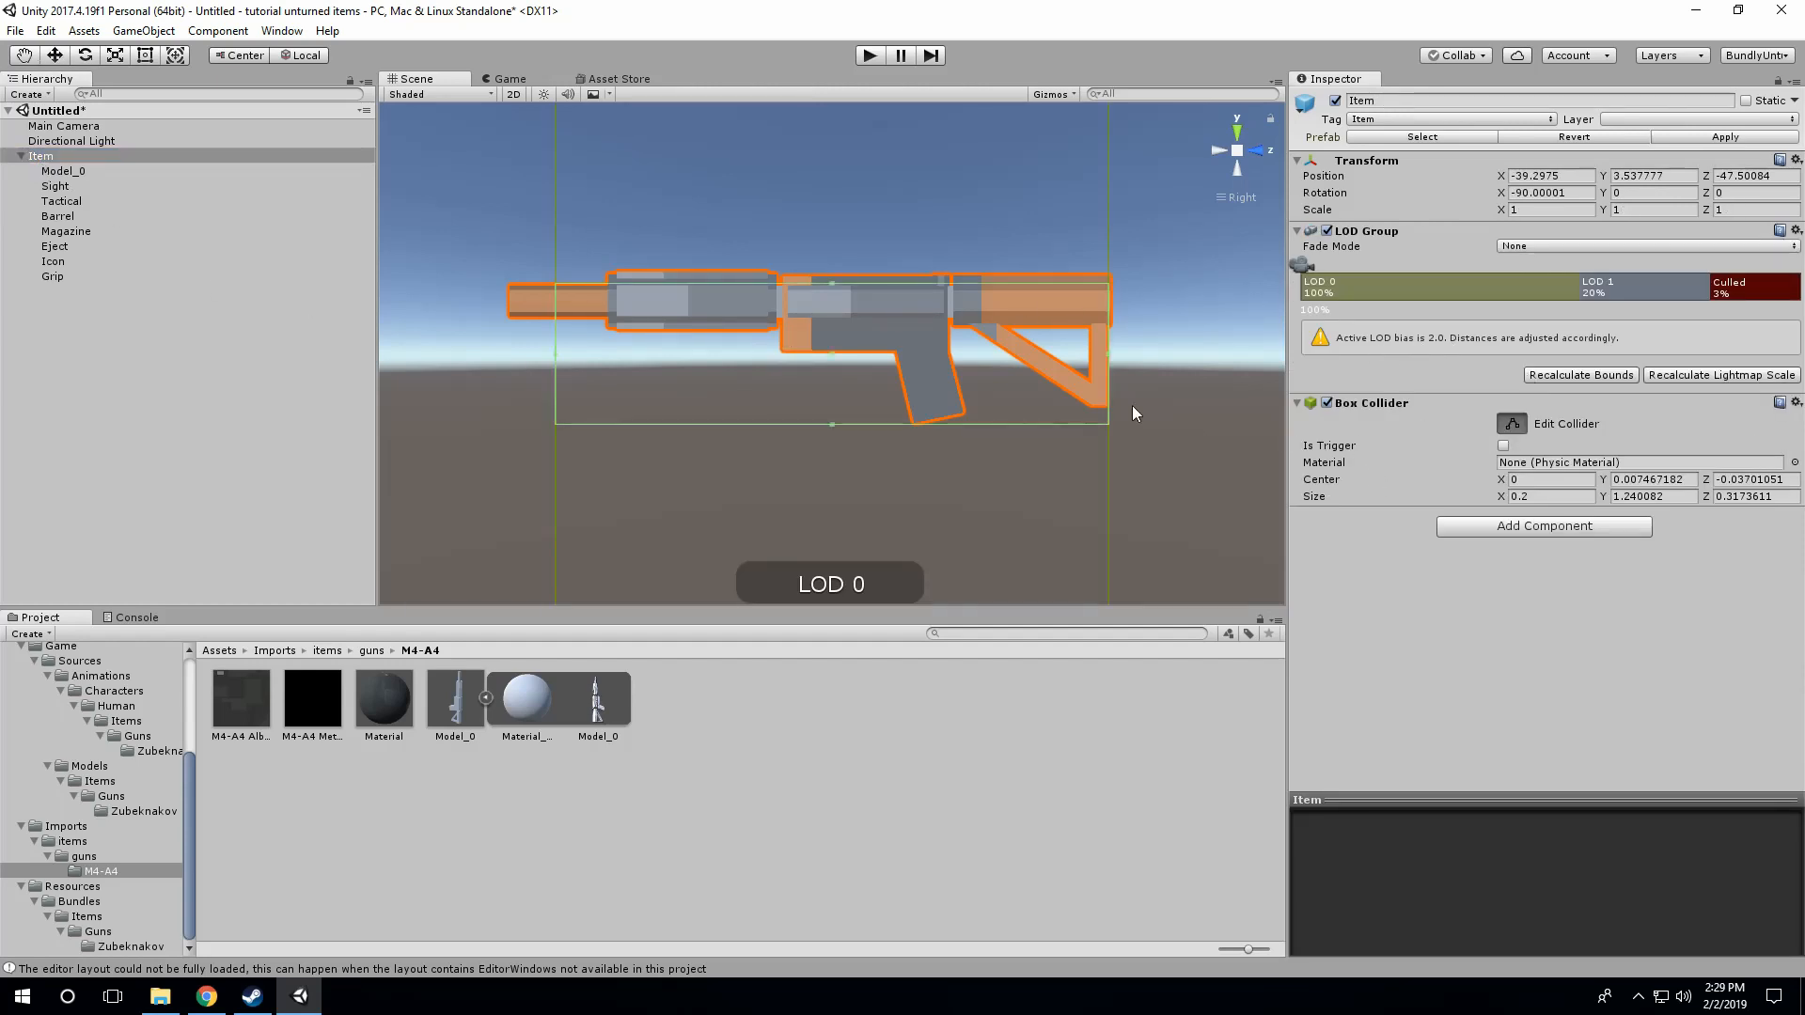
pyautogui.moveTo(1109, 353); pyautogui.dragTo(1113, 358)
pyautogui.moveTo(835, 283); pyautogui.dragTo(835, 273)
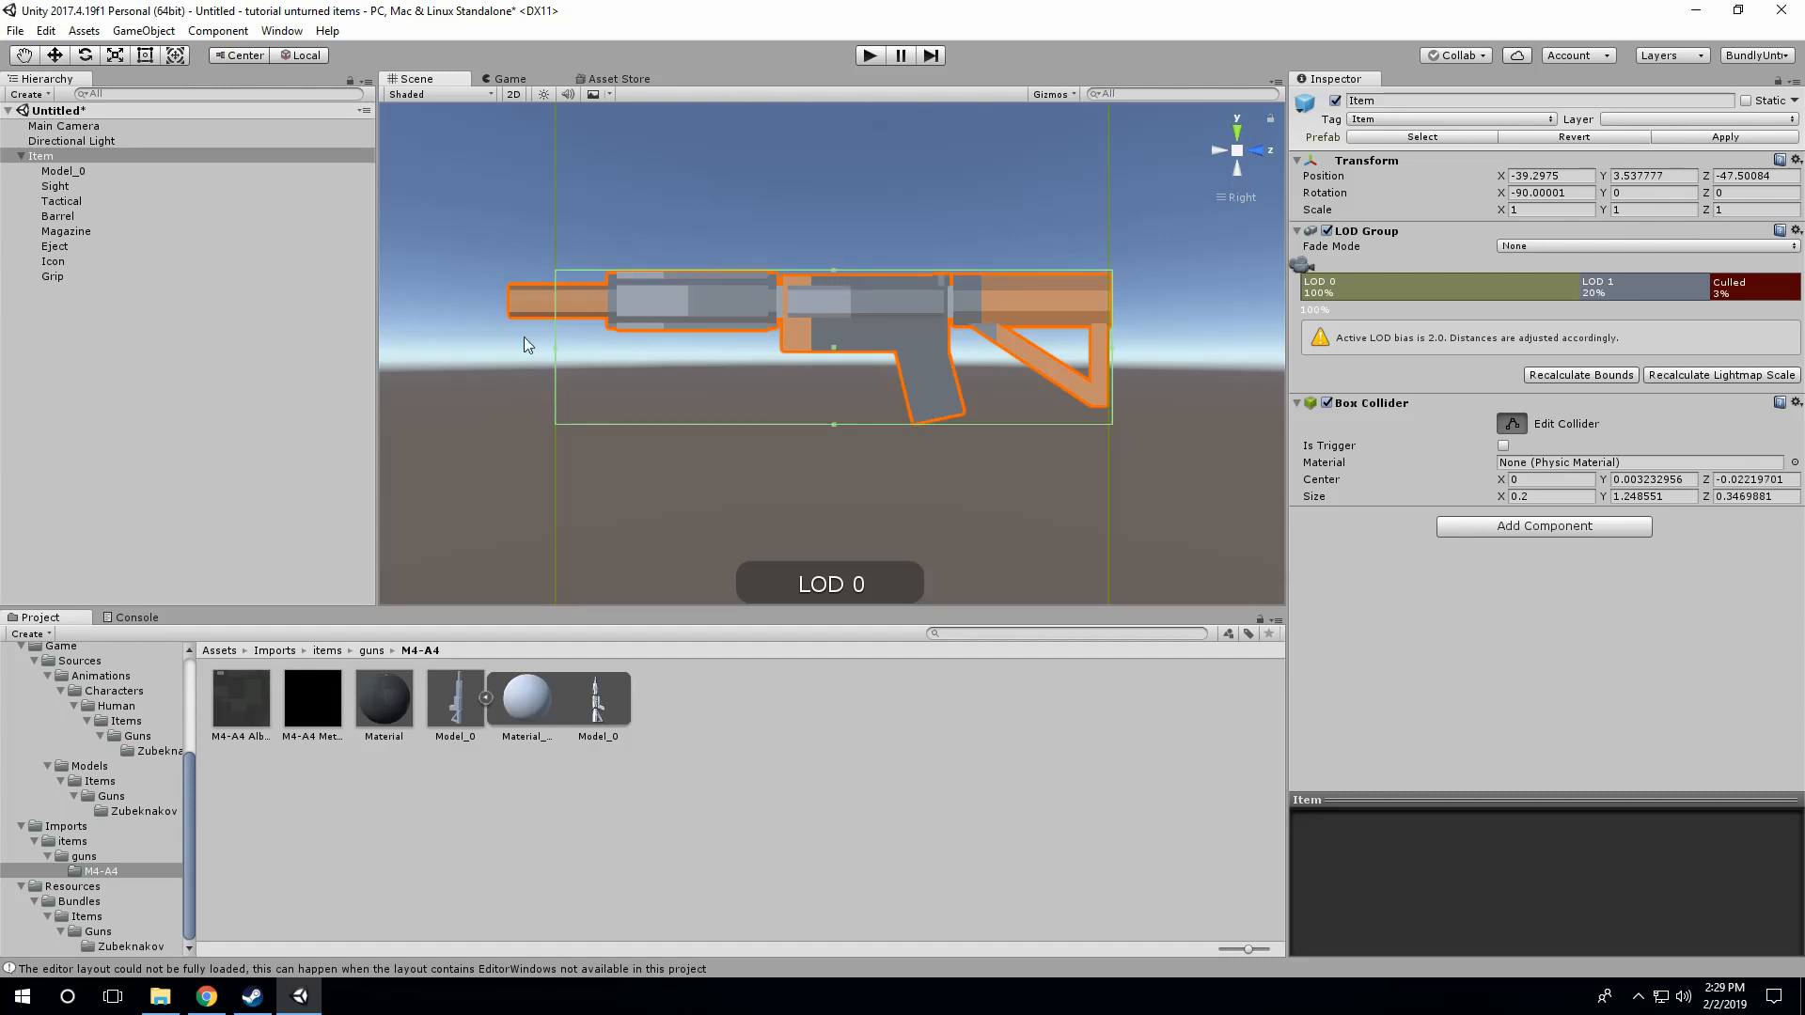
pyautogui.moveTo(557, 349); pyautogui.dragTo(508, 353)
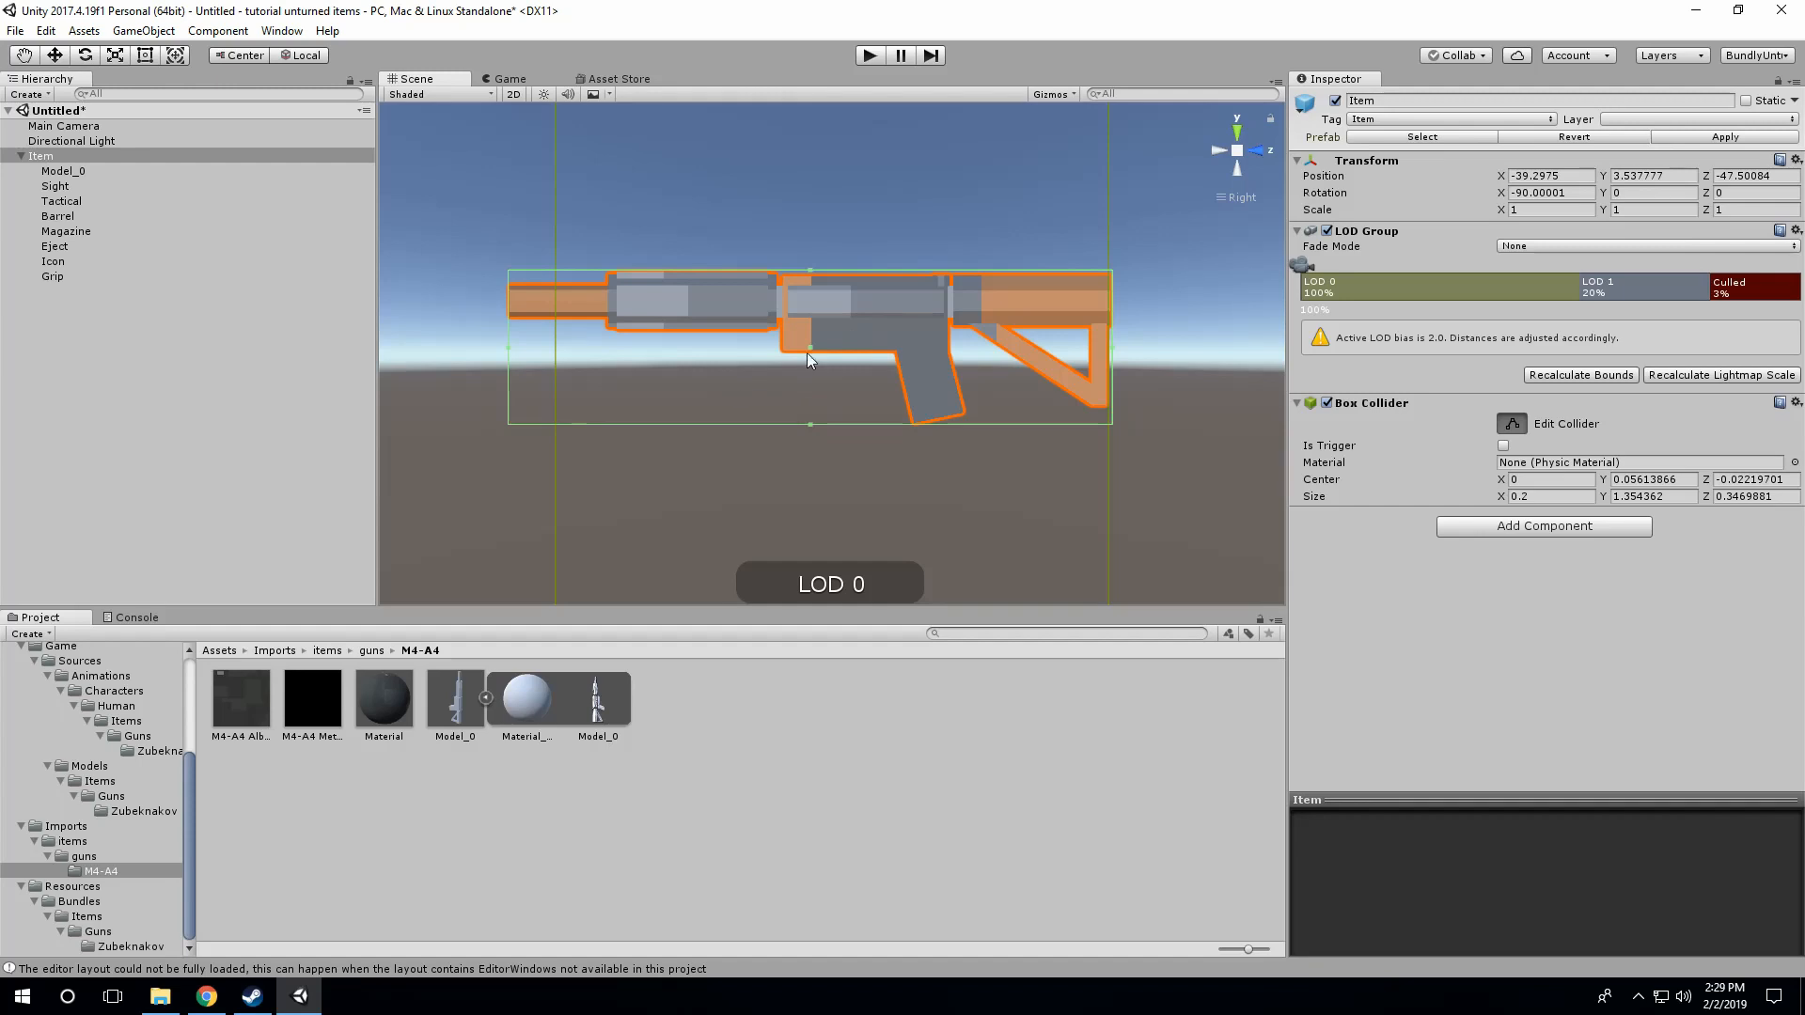
# Step: Narrow the Item's Box Collider to the gun body's width, about 0.15 on X, and finish editing the collider
pyautogui.click(1258, 152)
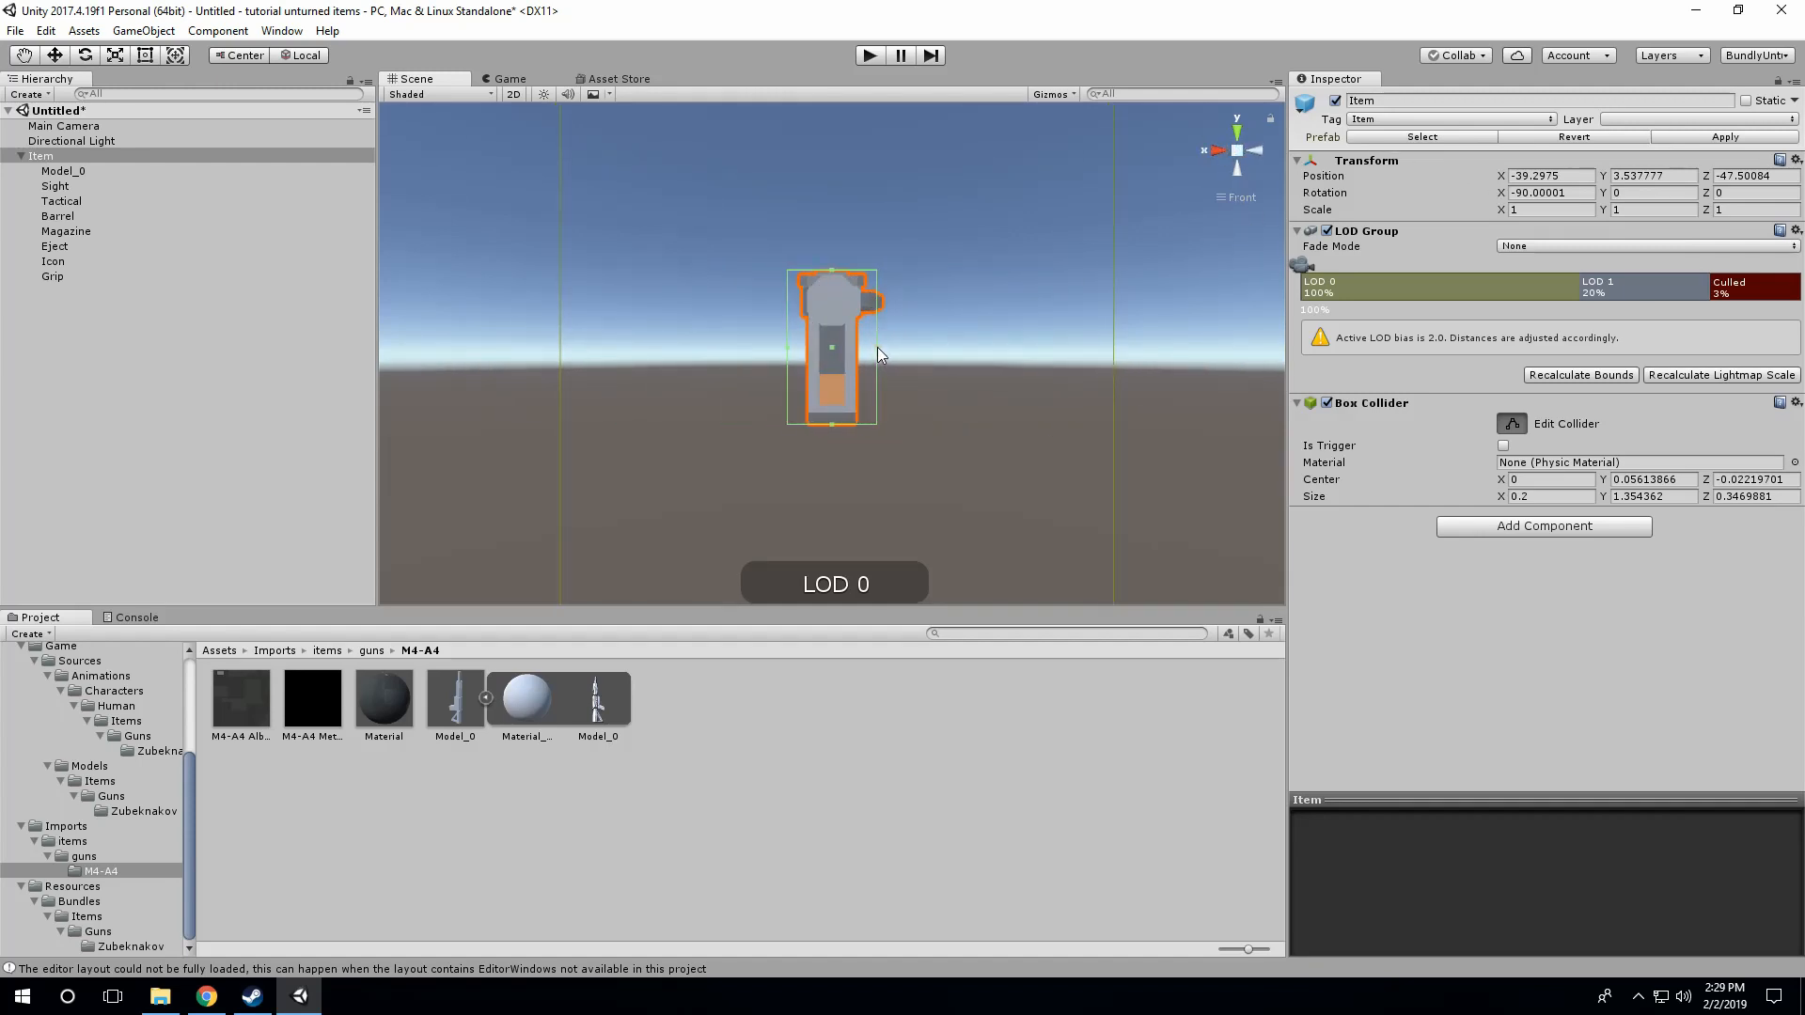
pyautogui.moveTo(876, 350); pyautogui.dragTo(799, 355)
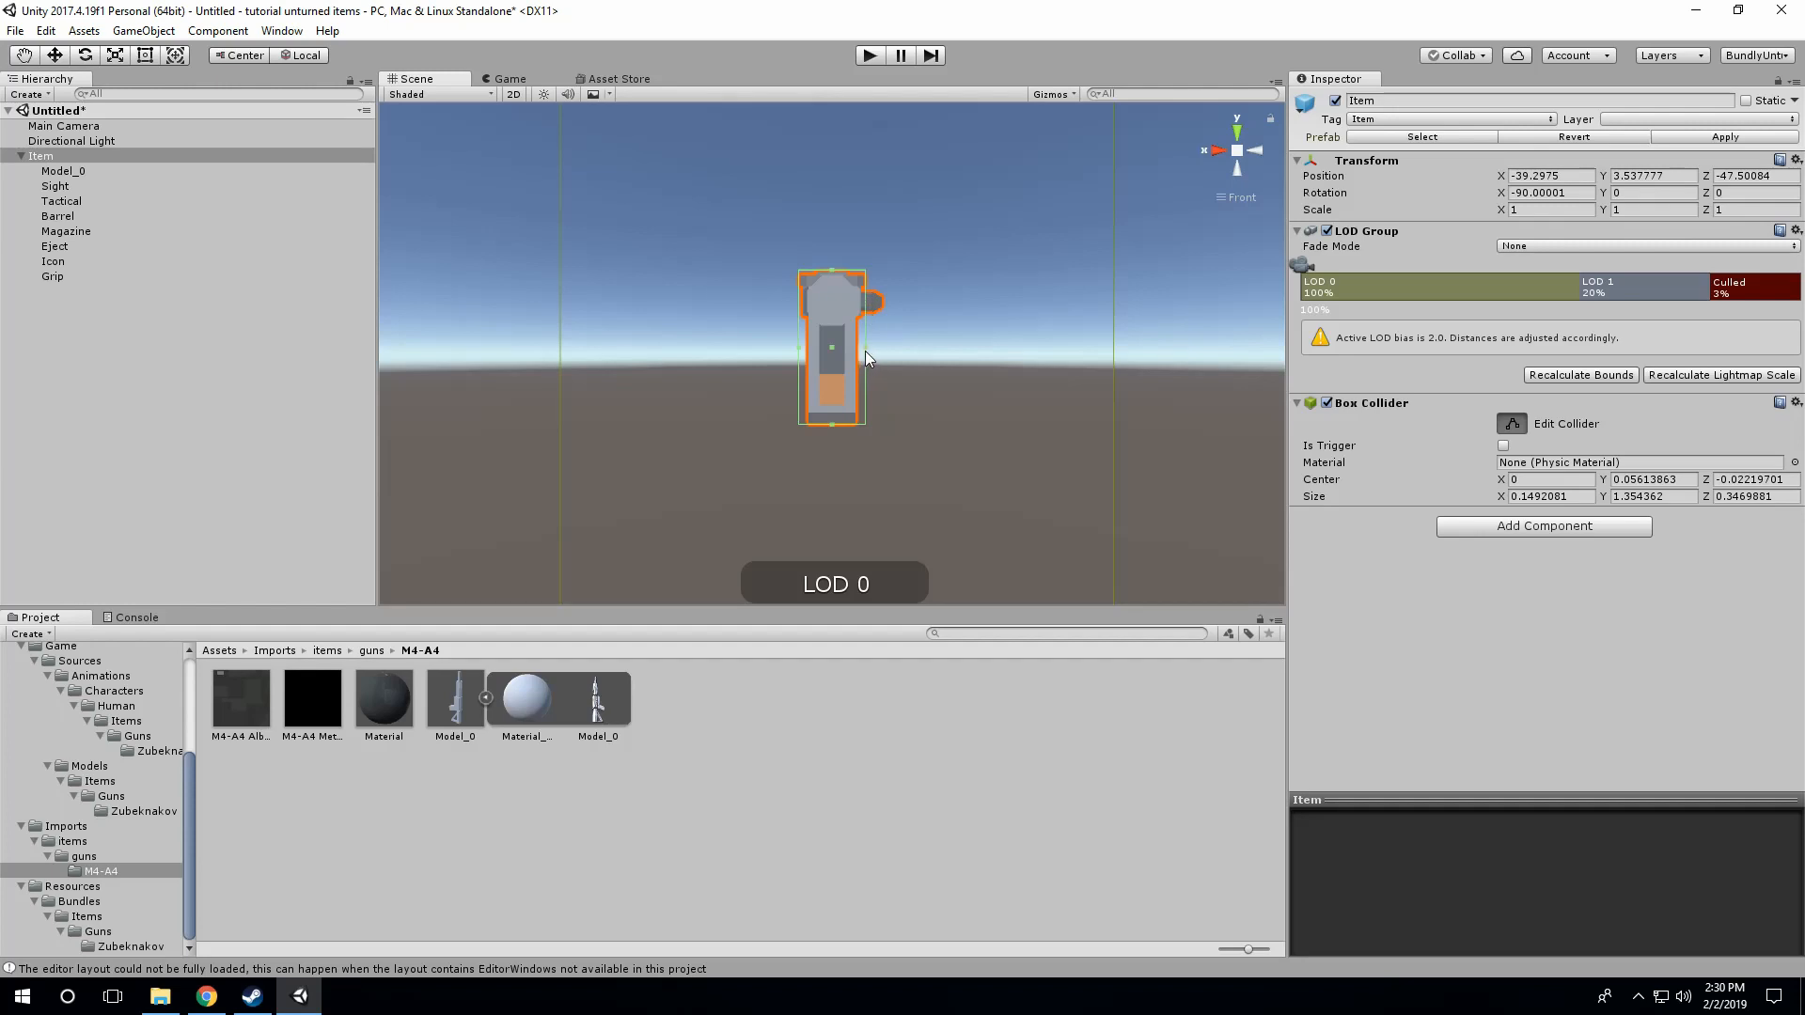
pyautogui.moveTo(865, 351); pyautogui.dragTo(885, 358)
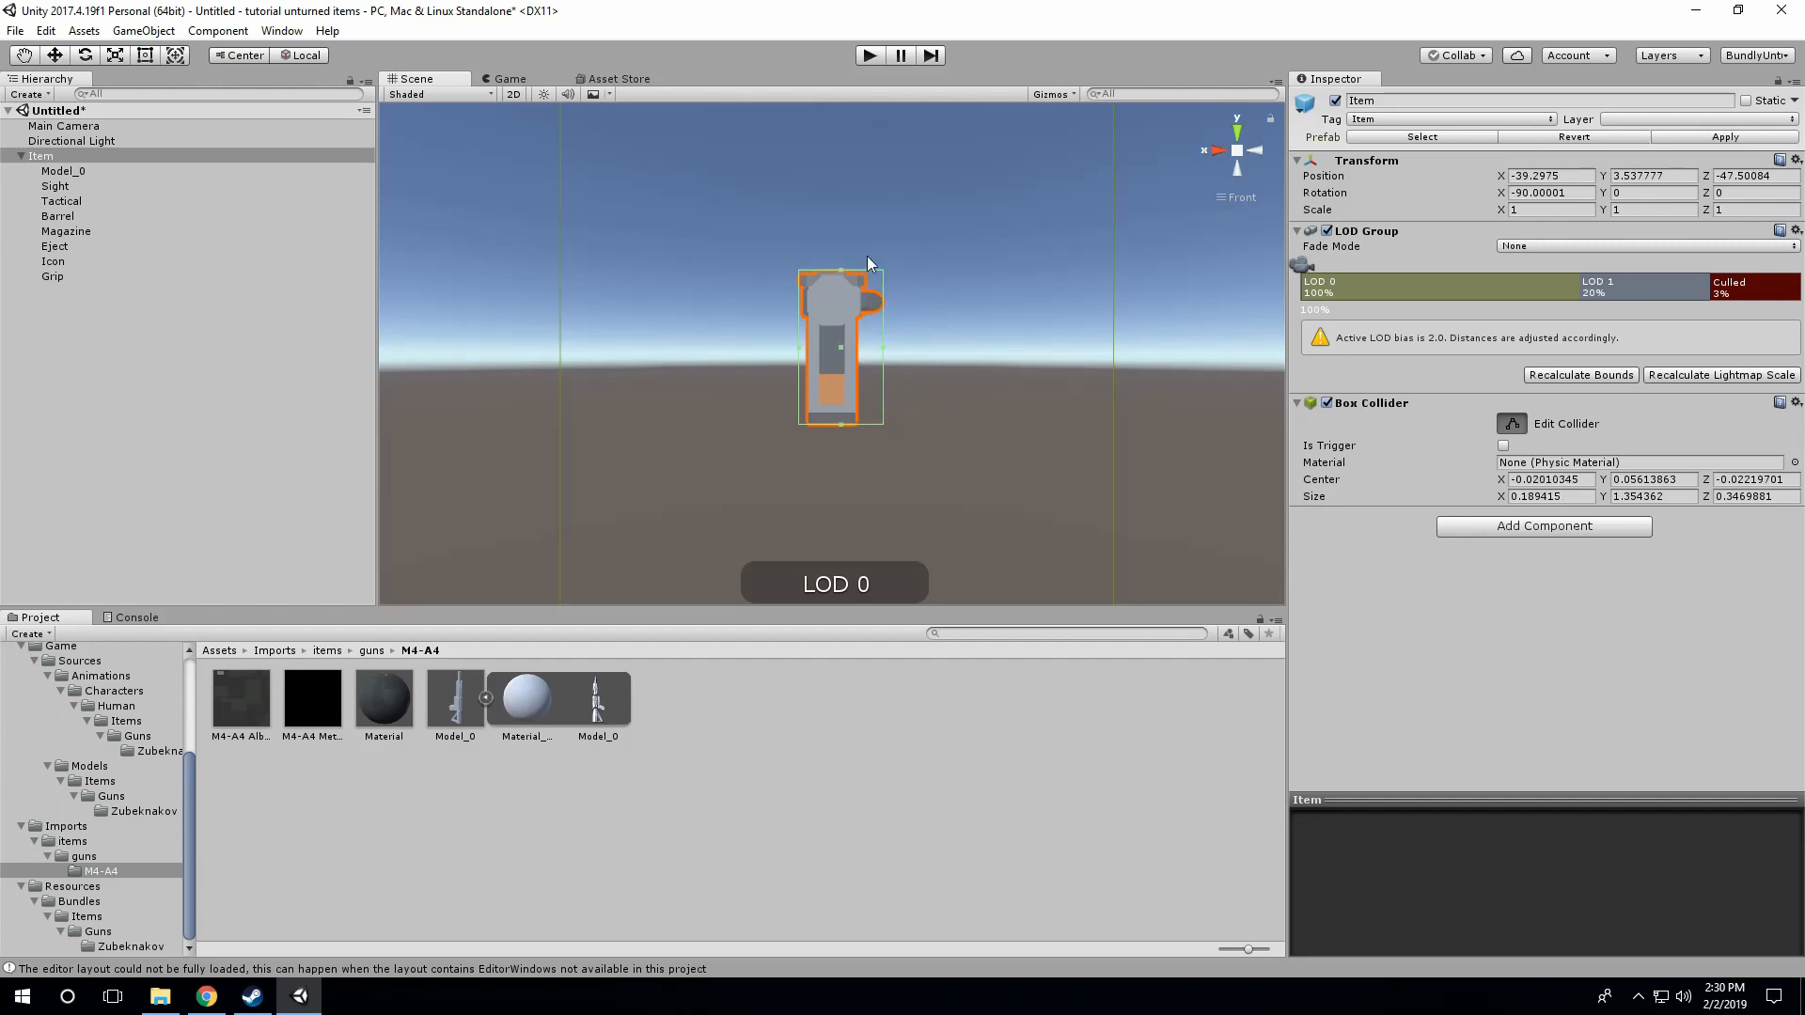
pyautogui.moveTo(883, 359); pyautogui.dragTo(865, 357)
pyautogui.click(1218, 151)
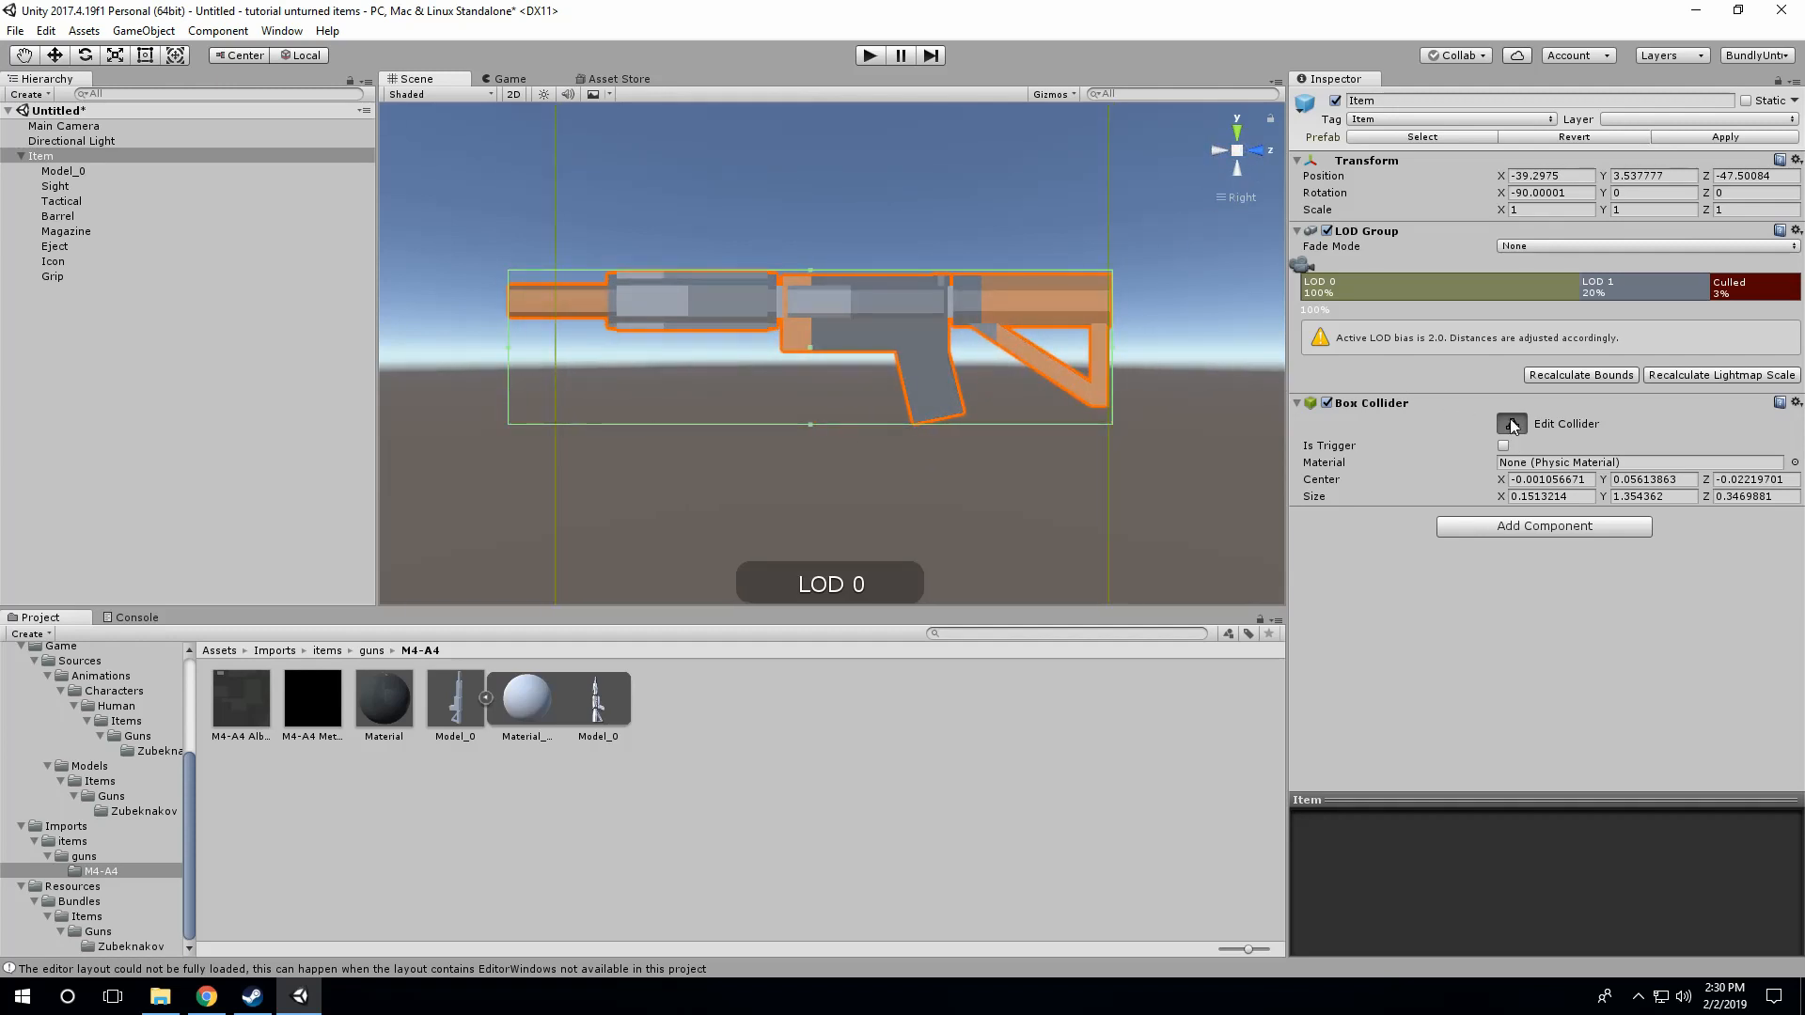
pyautogui.click(1512, 425)
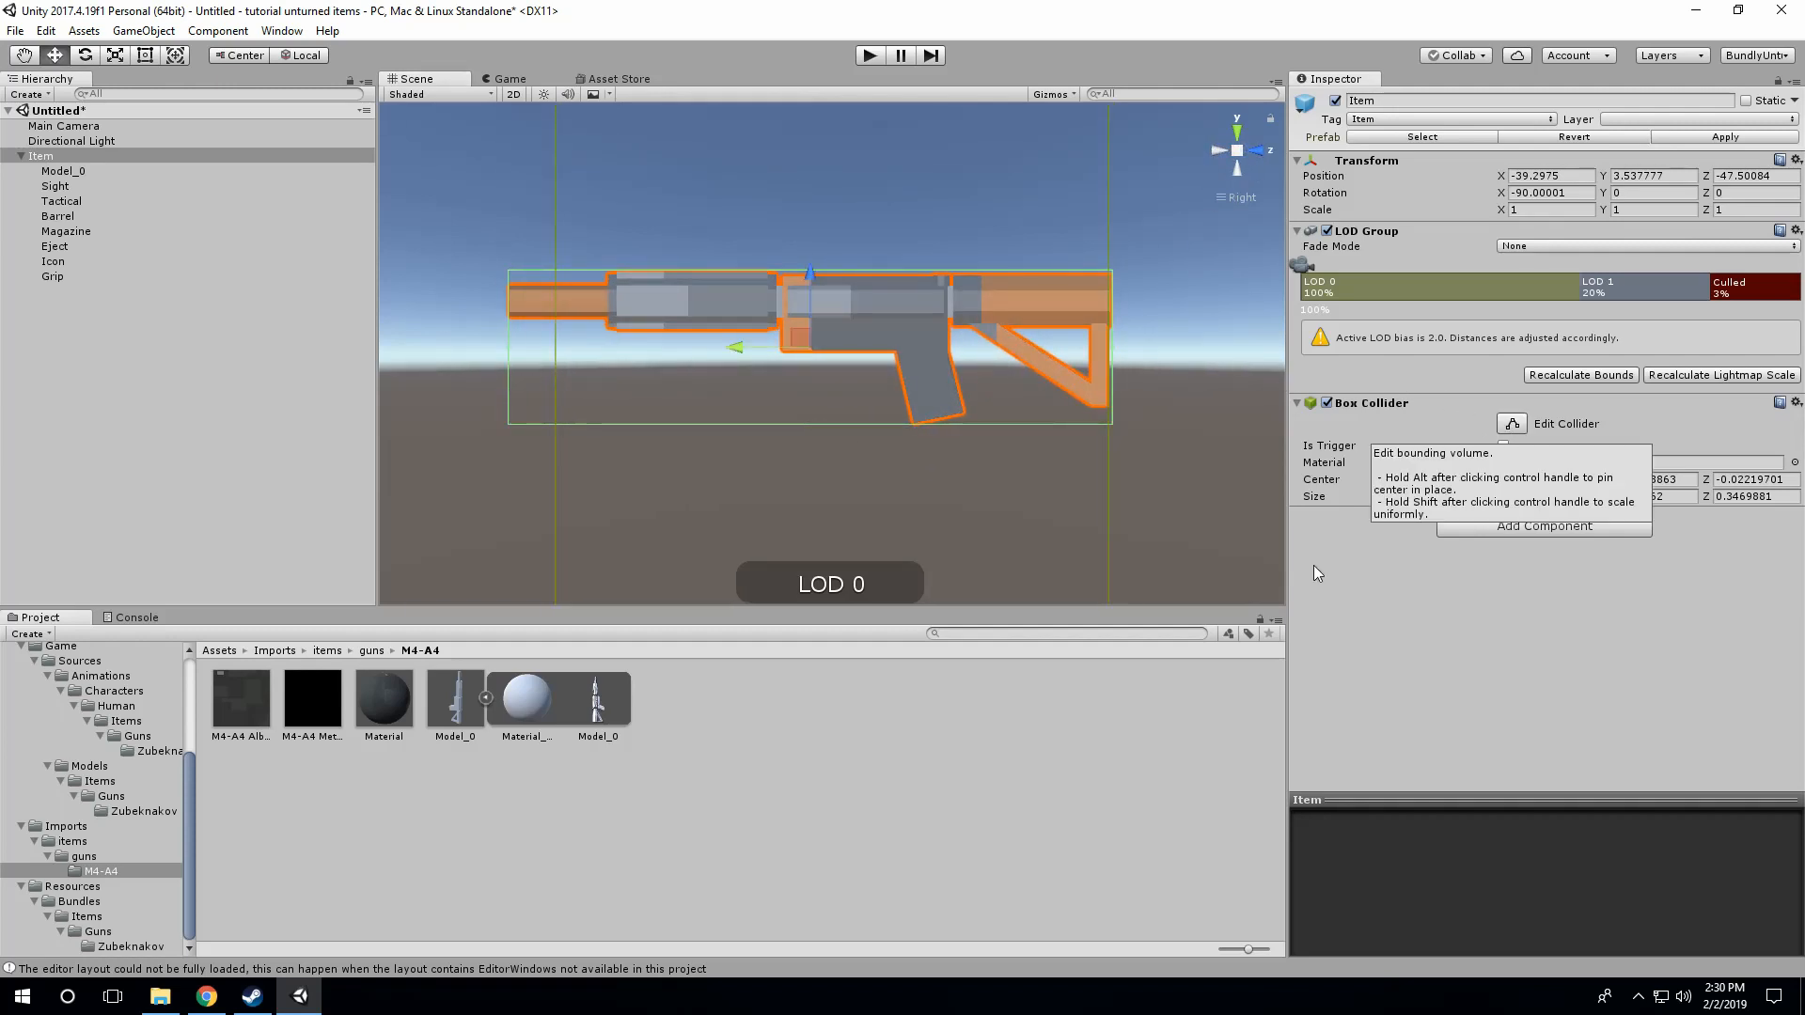
# Step: Delete LOD 1 from the Item's LOD Group and extend LOD 0 until culling starts at 1%
pyautogui.click(1634, 293)
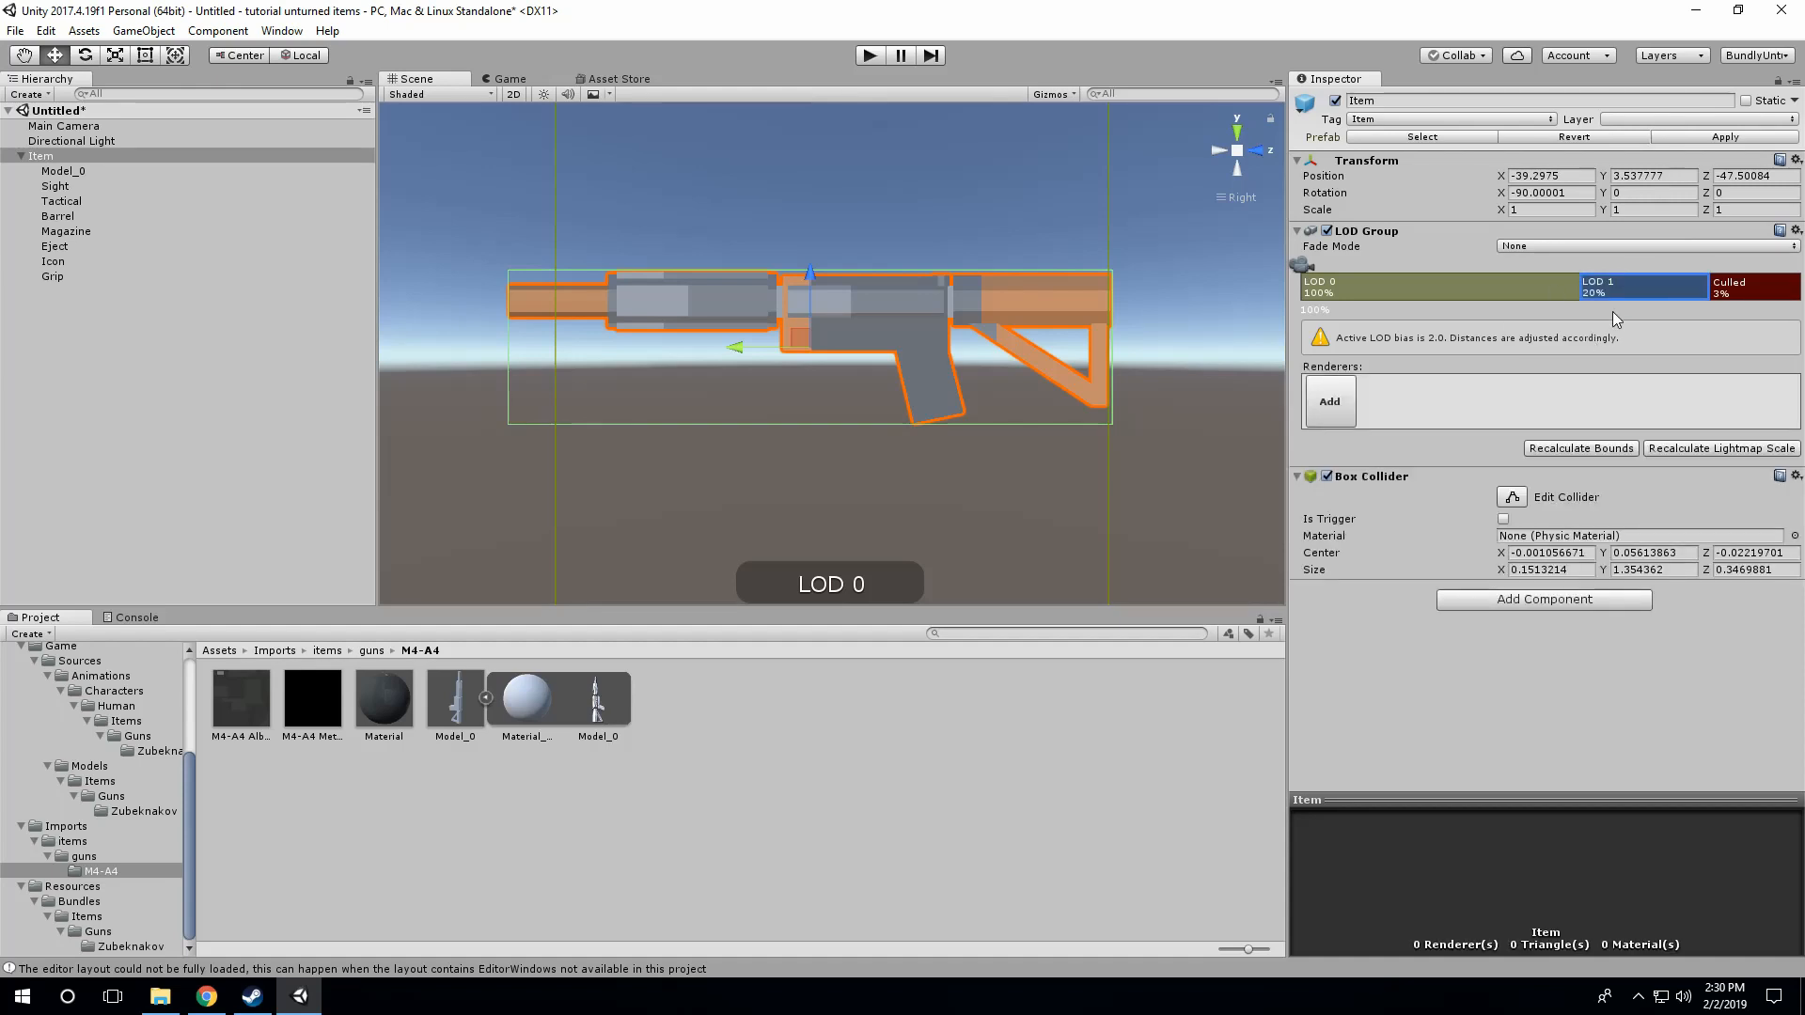
pyautogui.rightClick(1632, 289)
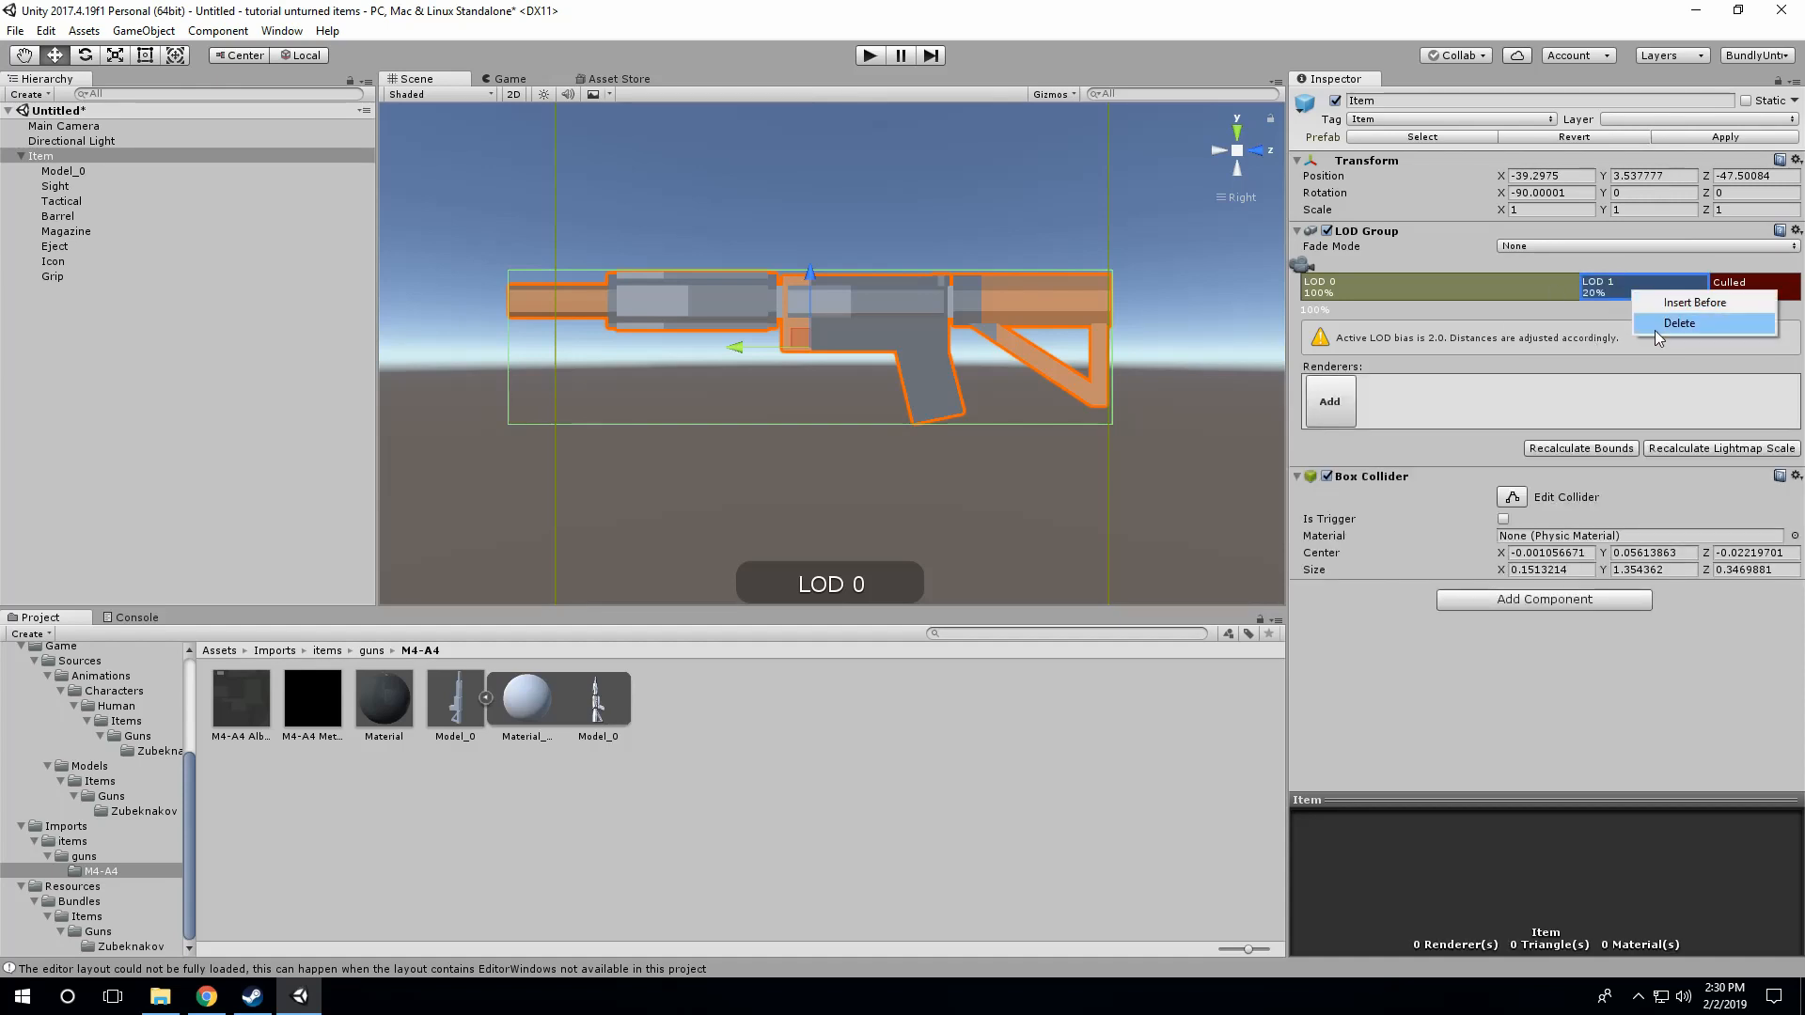
pyautogui.click(1654, 330)
pyautogui.moveTo(1595, 296); pyautogui.dragTo(1746, 318)
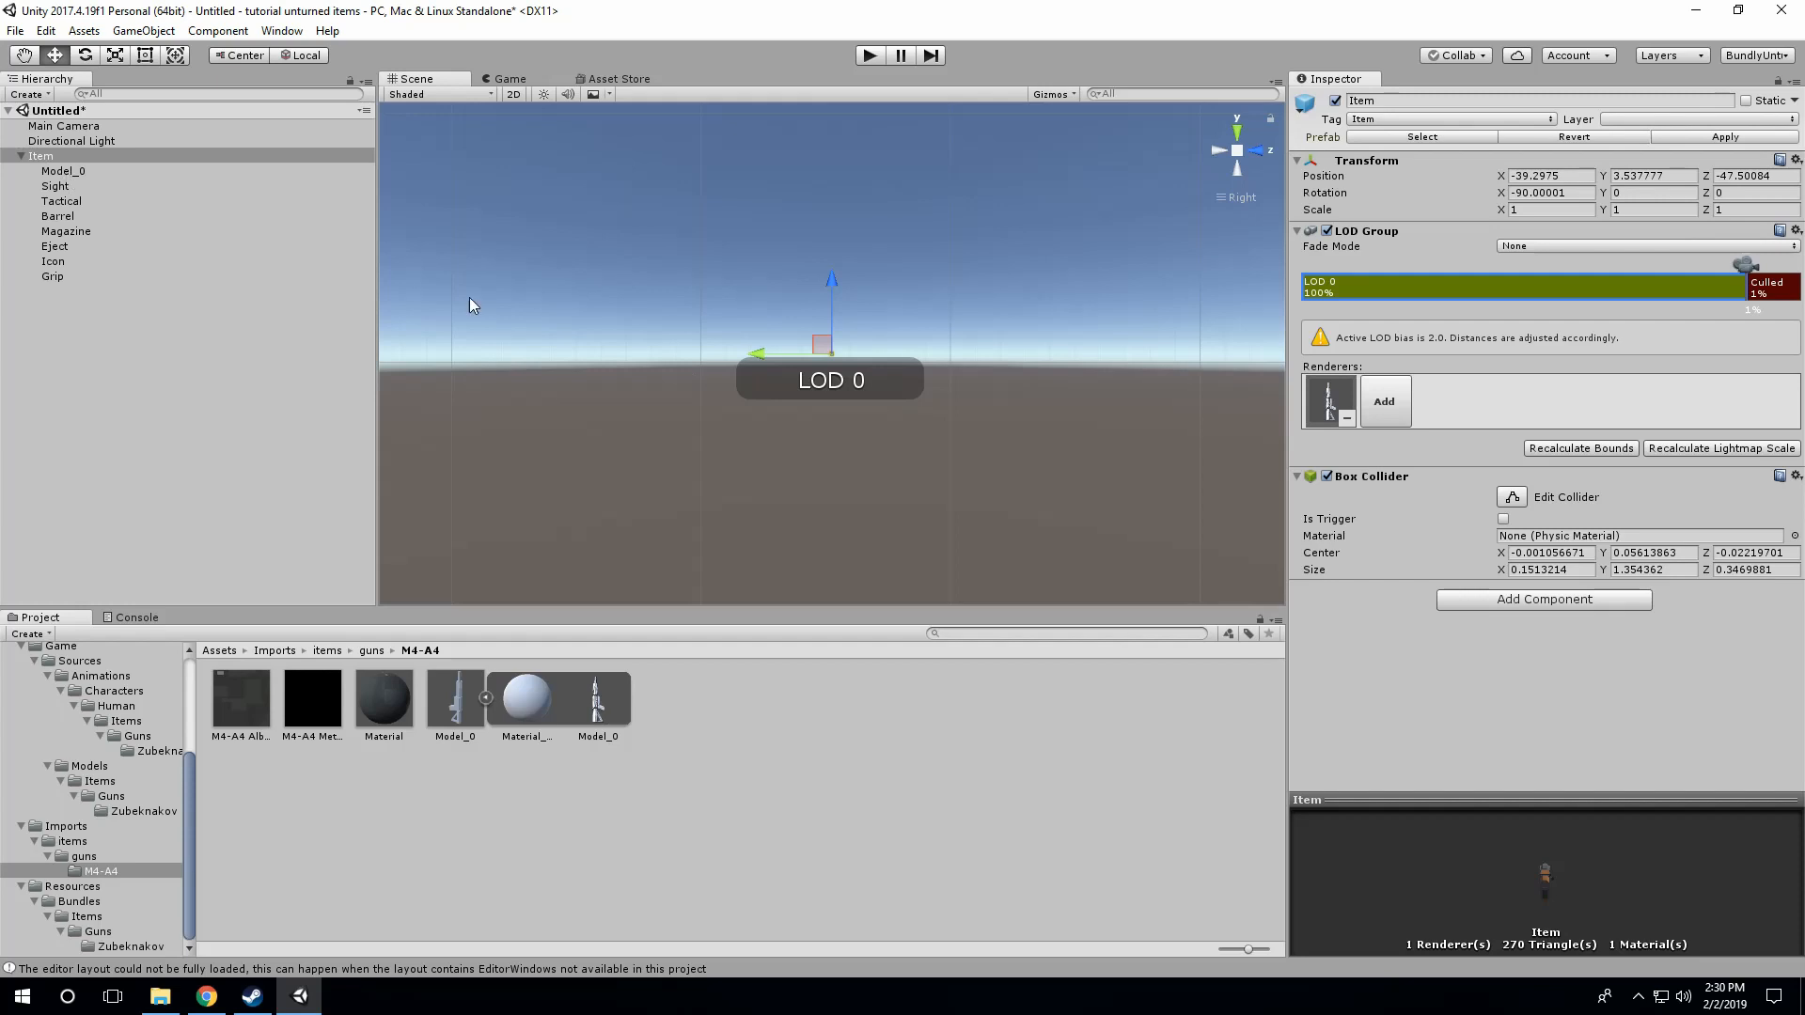
pyautogui.click(1333, 406)
pyautogui.click(62, 172)
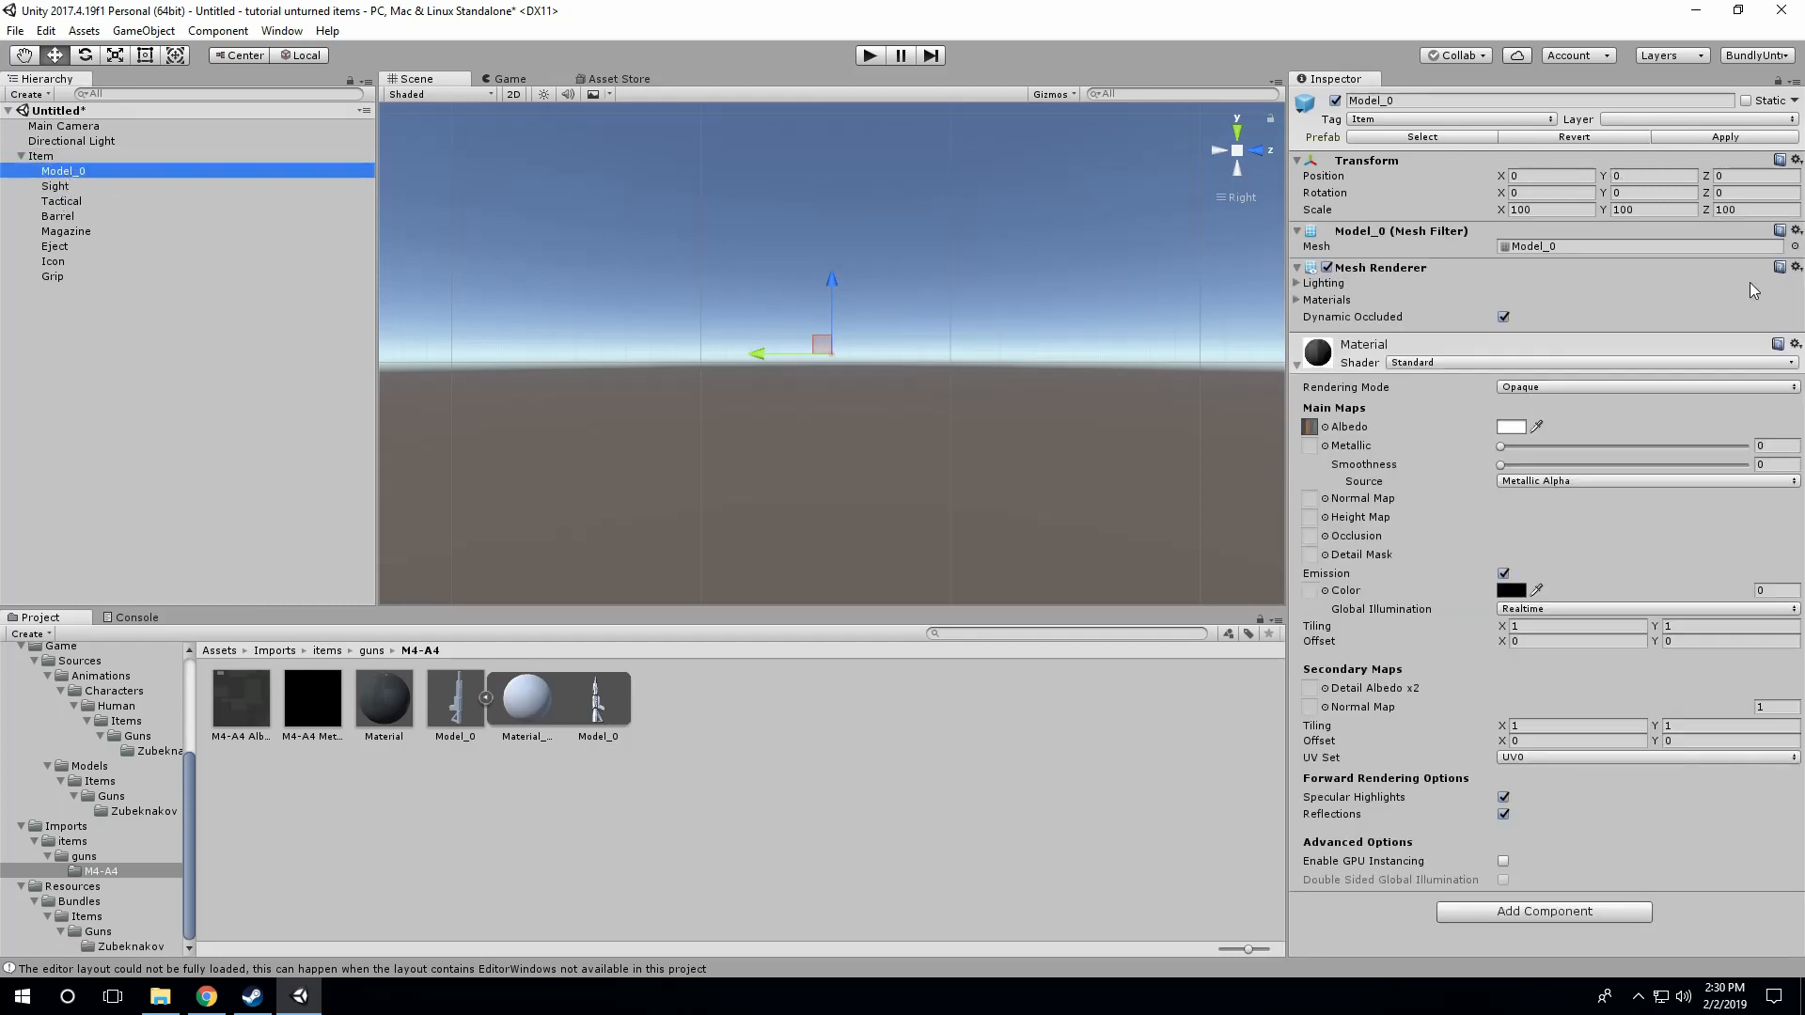
pyautogui.click(40, 157)
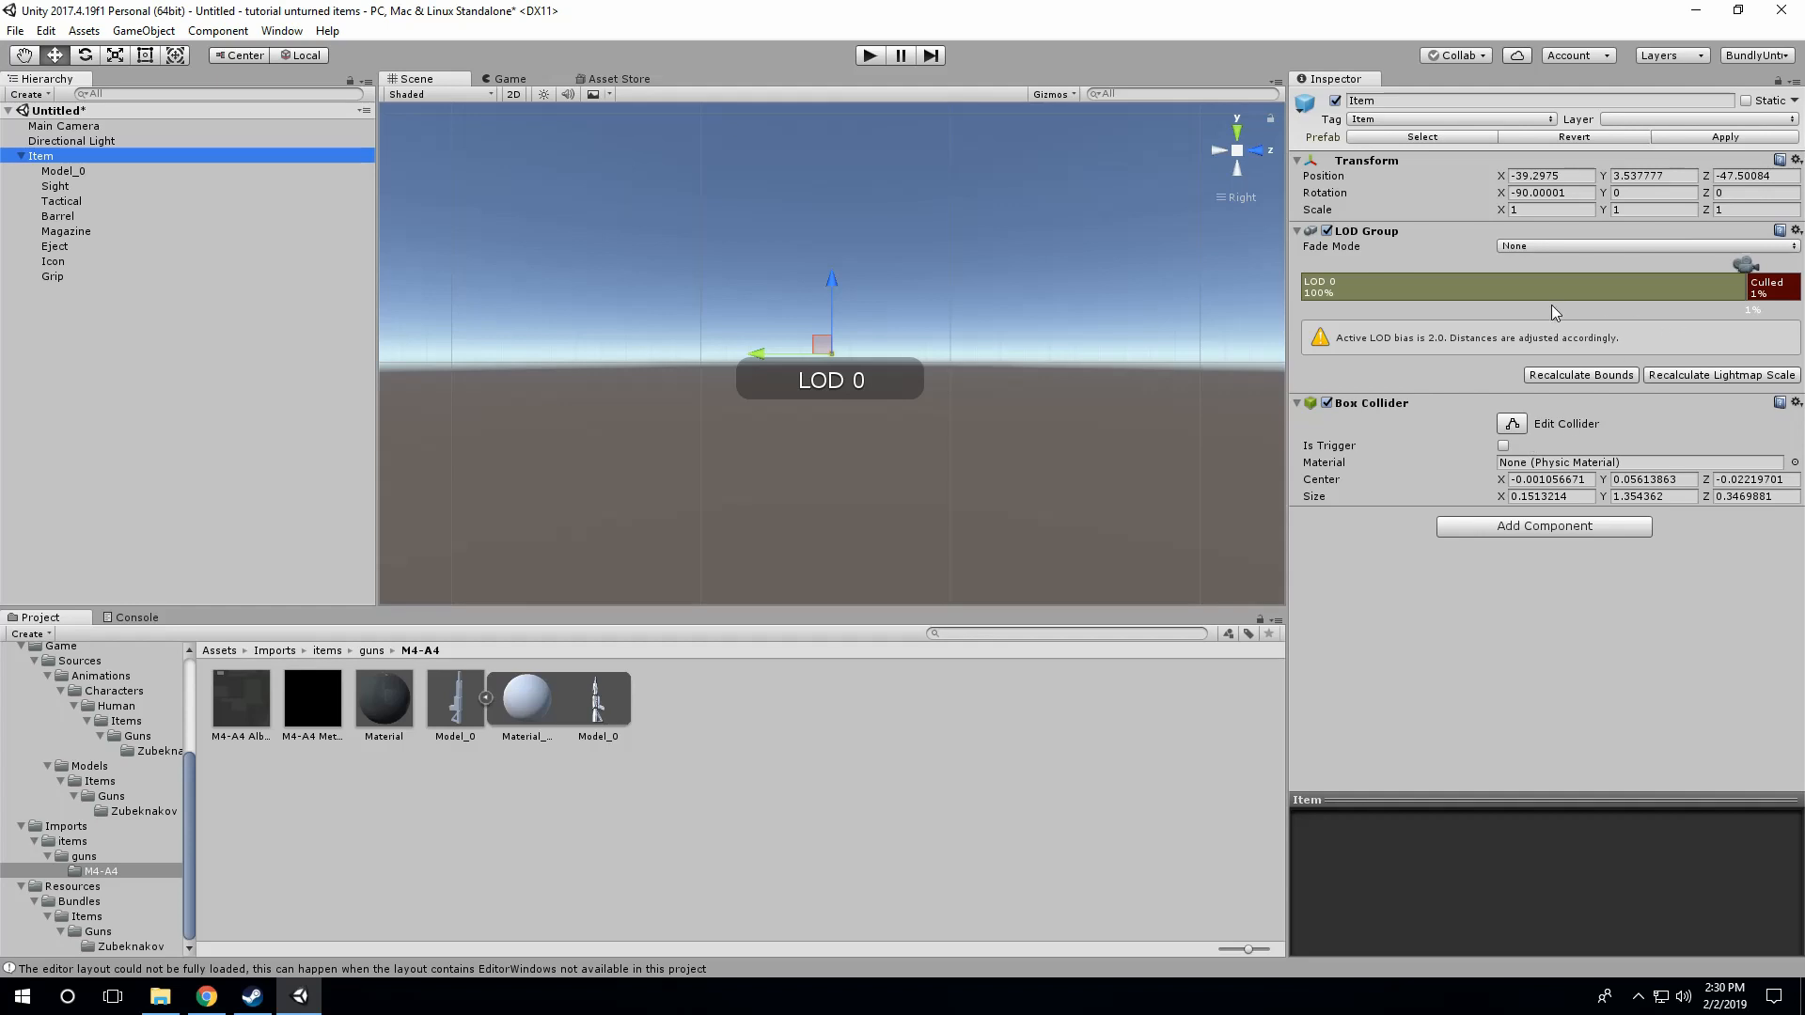
# Step: Apply the M4-A4 folder's Material to the Item's Model_0 in the scene
pyautogui.click(93, 173)
pyautogui.click(87, 188)
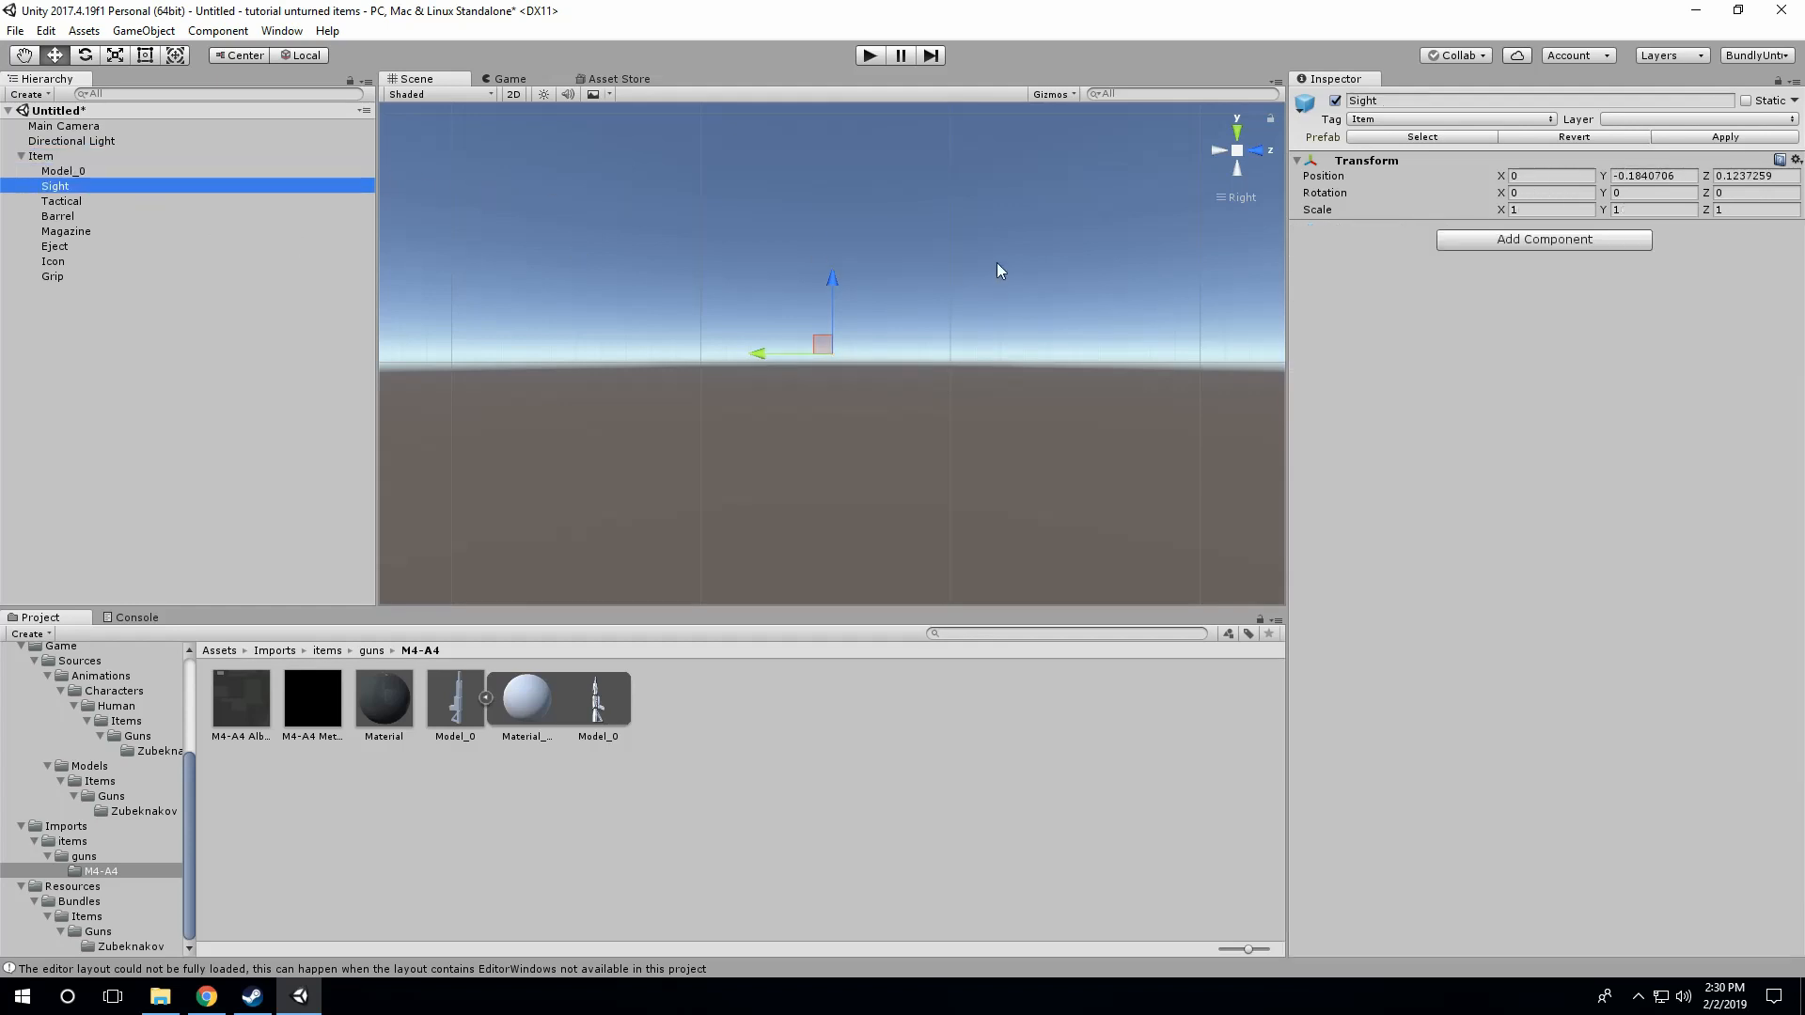
pyautogui.doubleClick(45, 157)
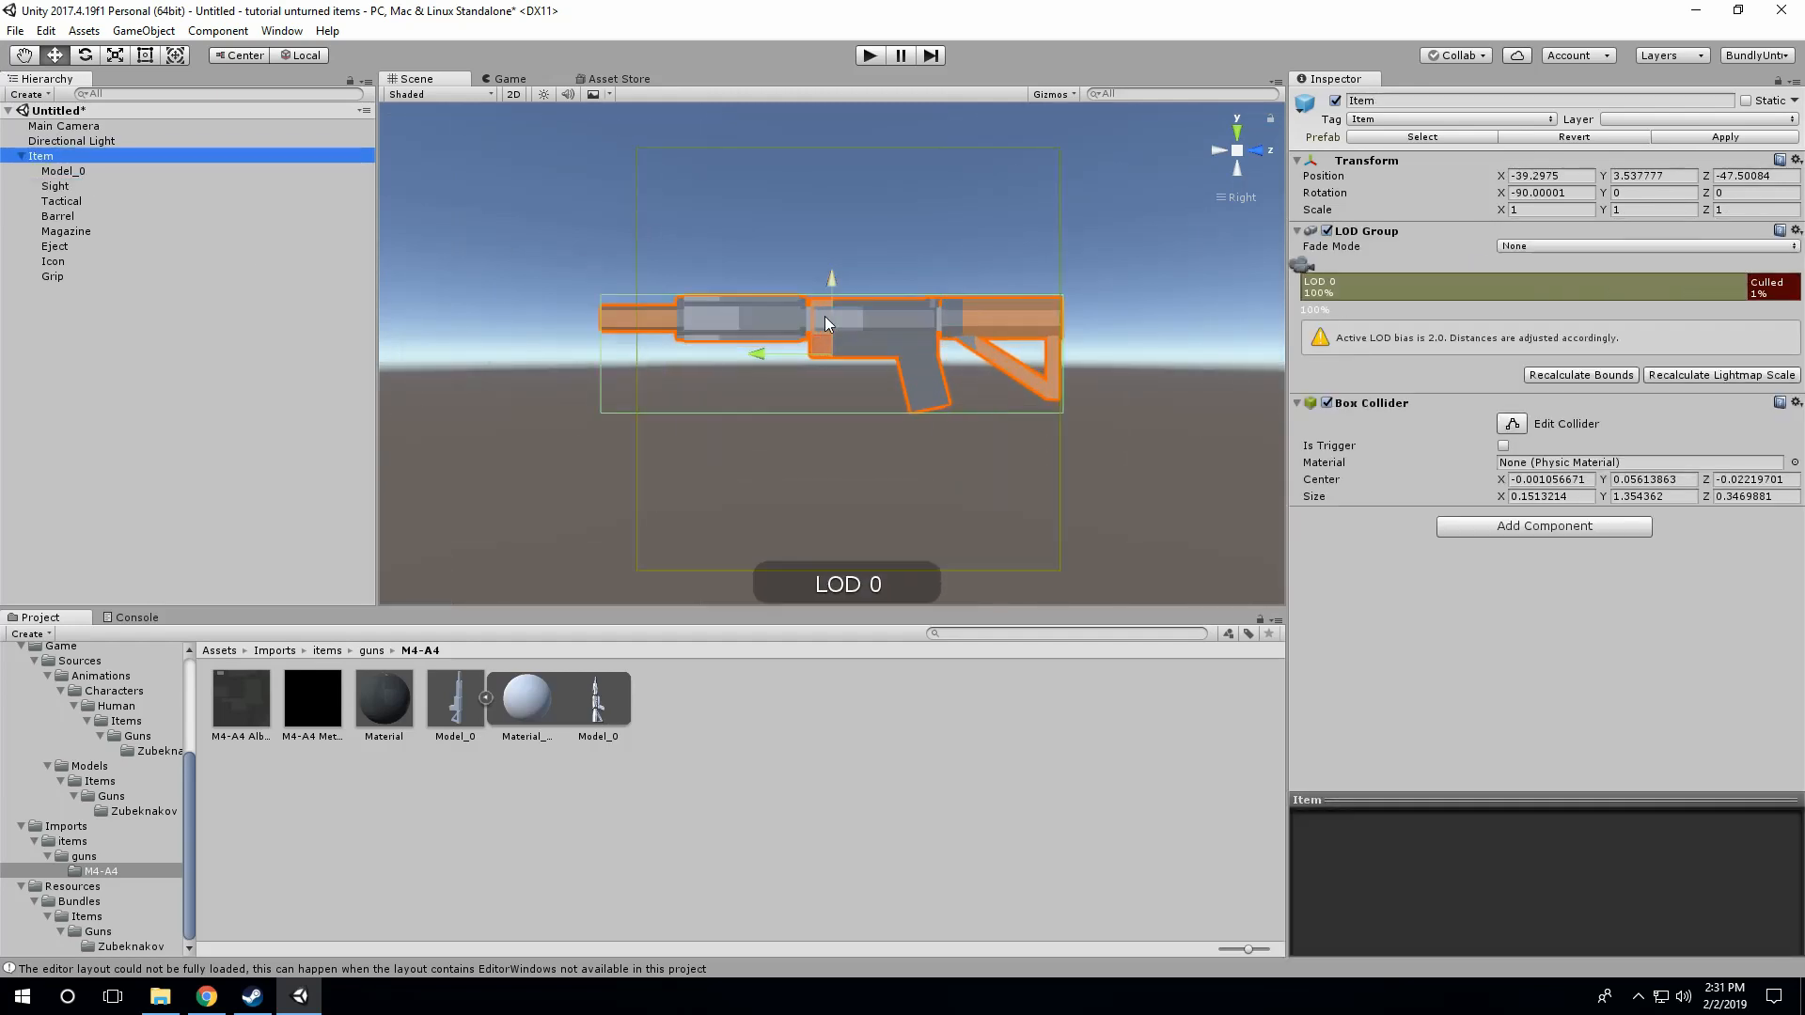
pyautogui.scroll(2, 818, 317)
pyautogui.click(63, 172)
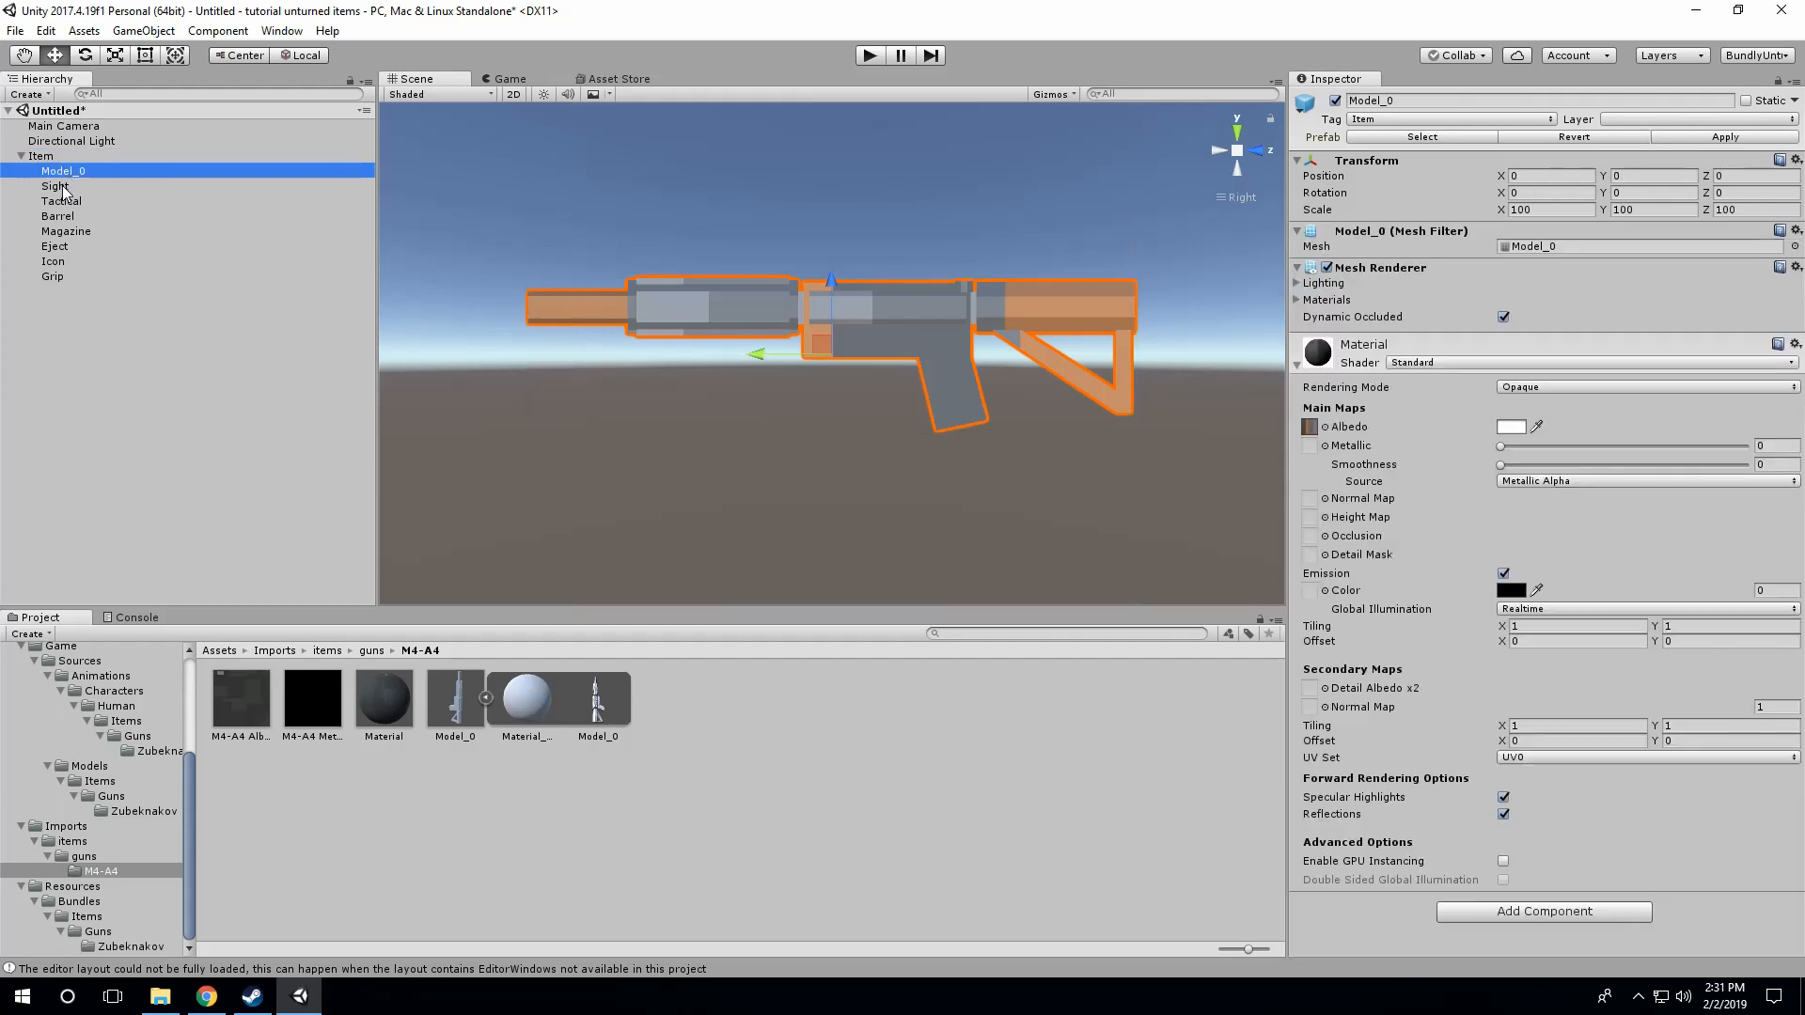
pyautogui.click(58, 187)
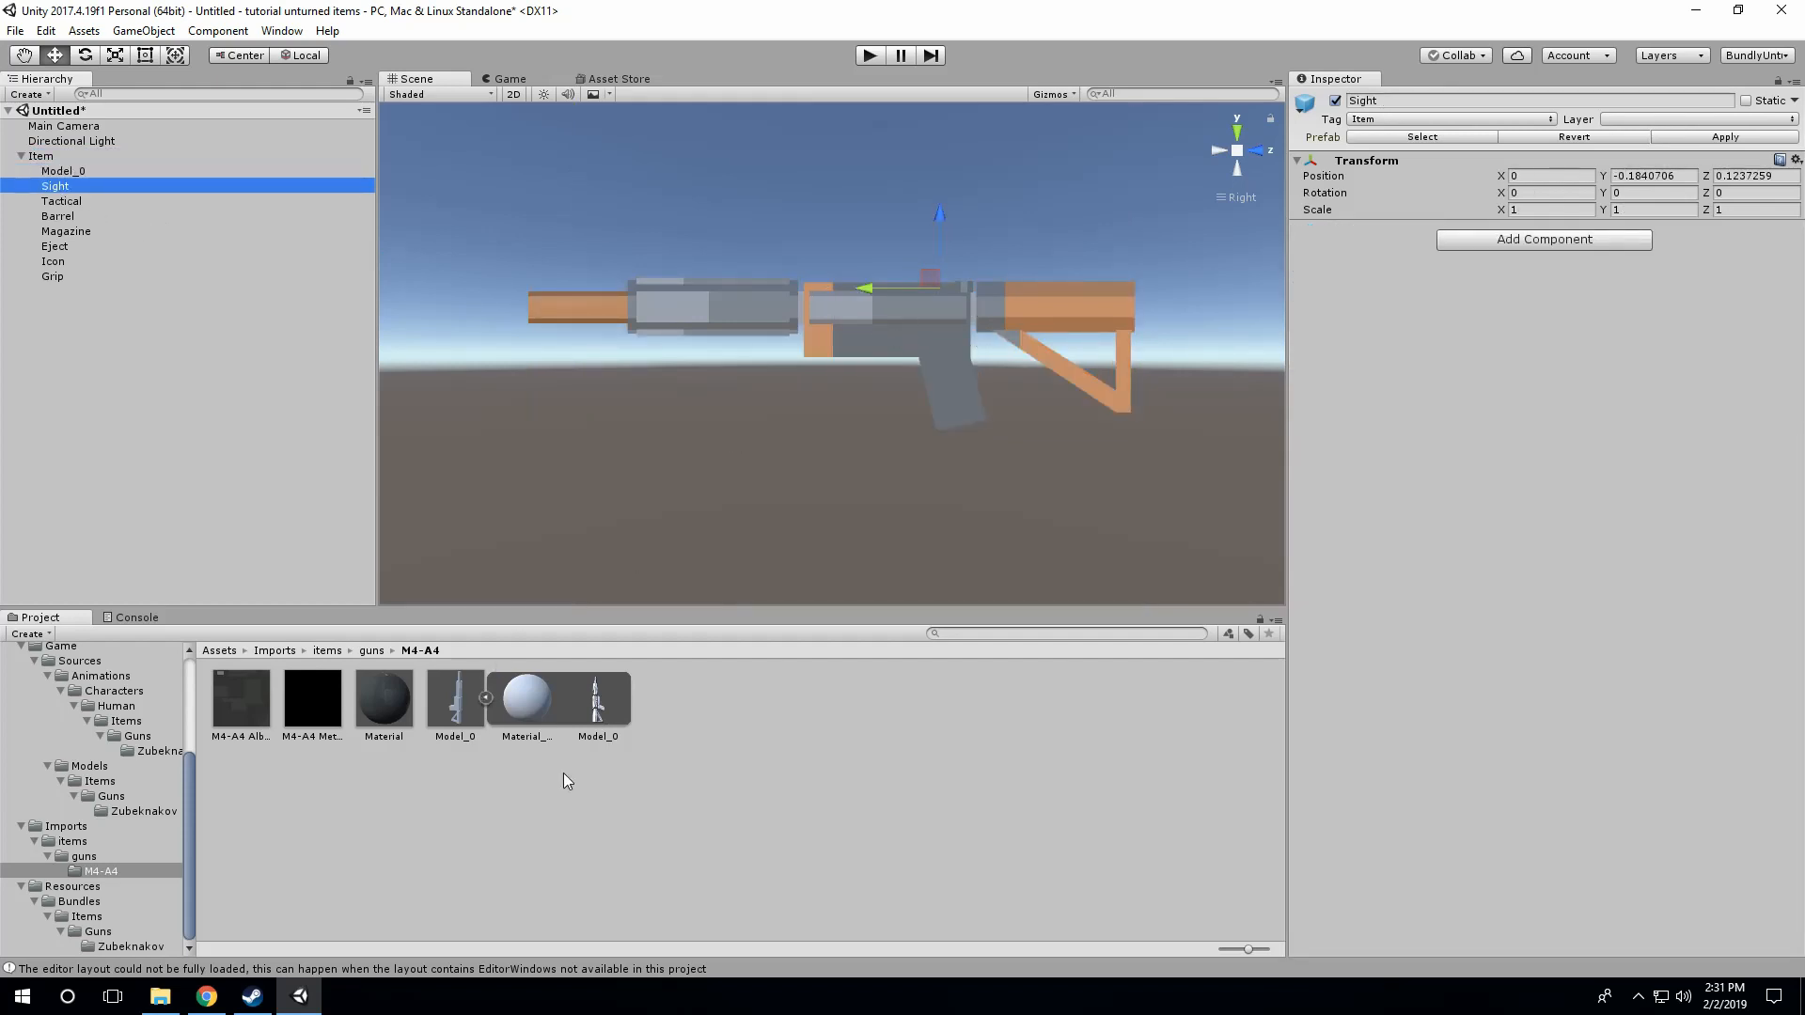
pyautogui.click(380, 698)
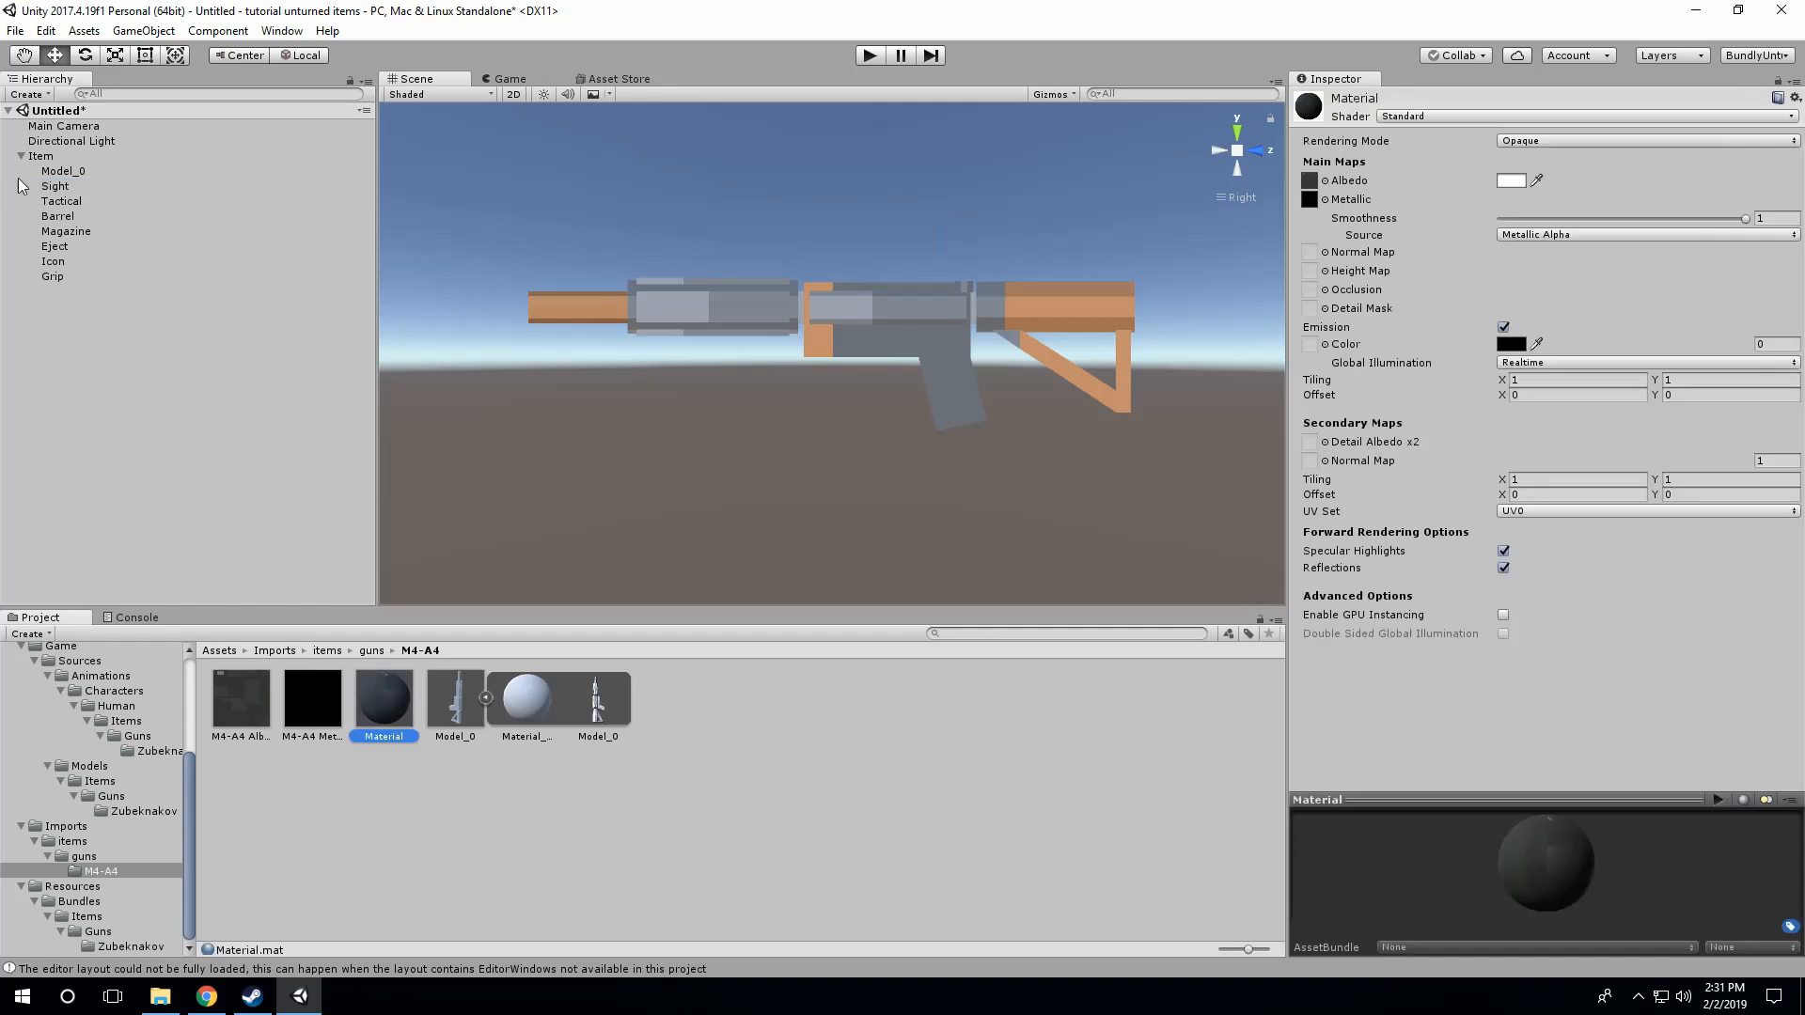
pyautogui.click(68, 171)
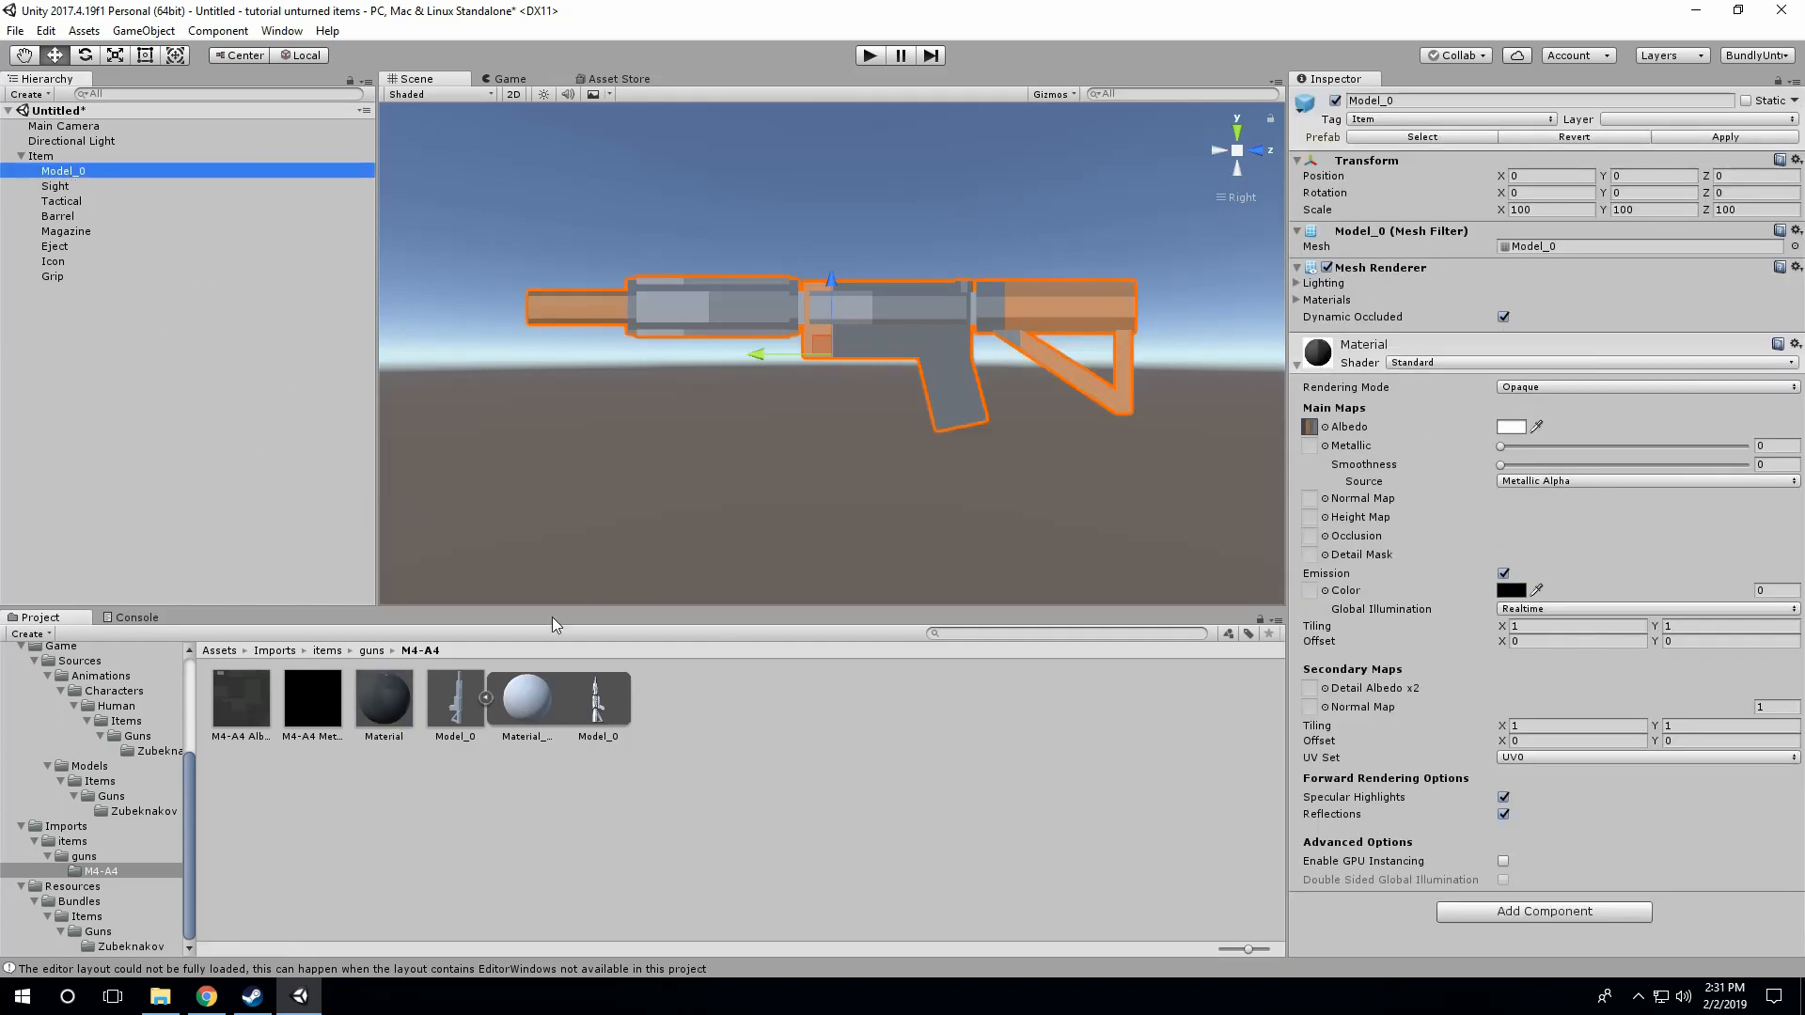
pyautogui.moveTo(383, 700); pyautogui.dragTo(885, 314)
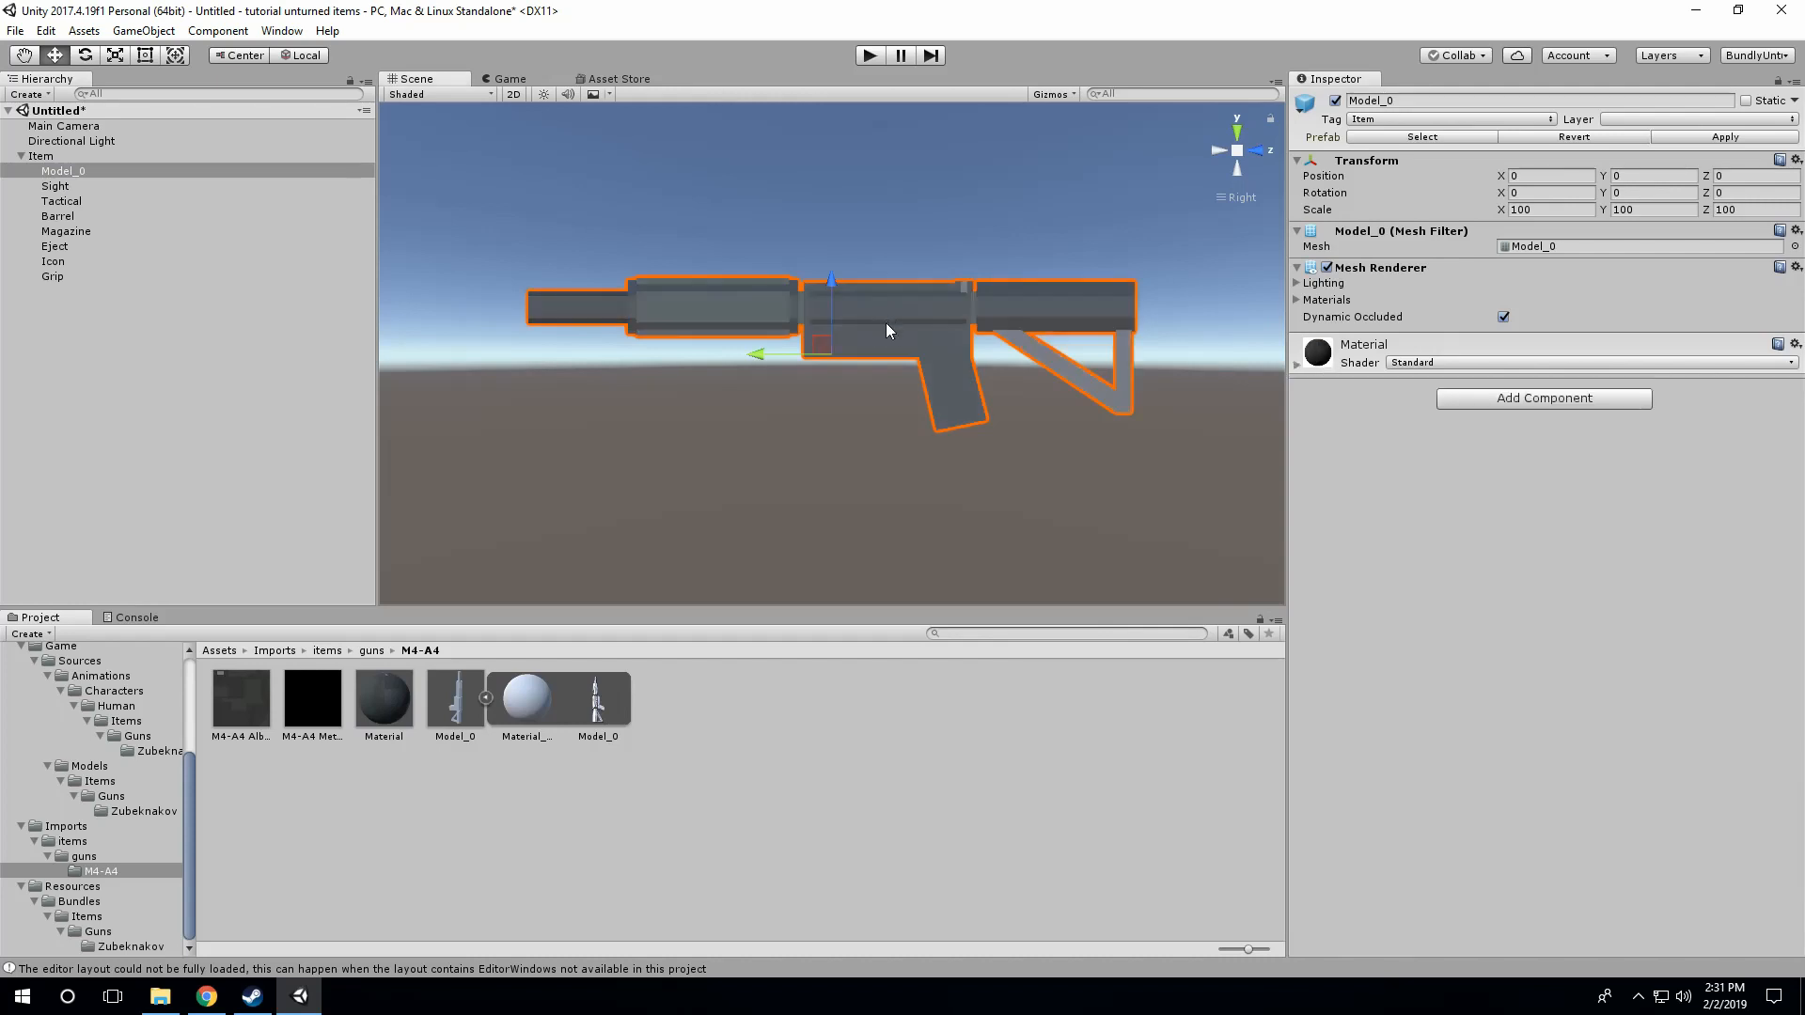
pyautogui.click(774, 738)
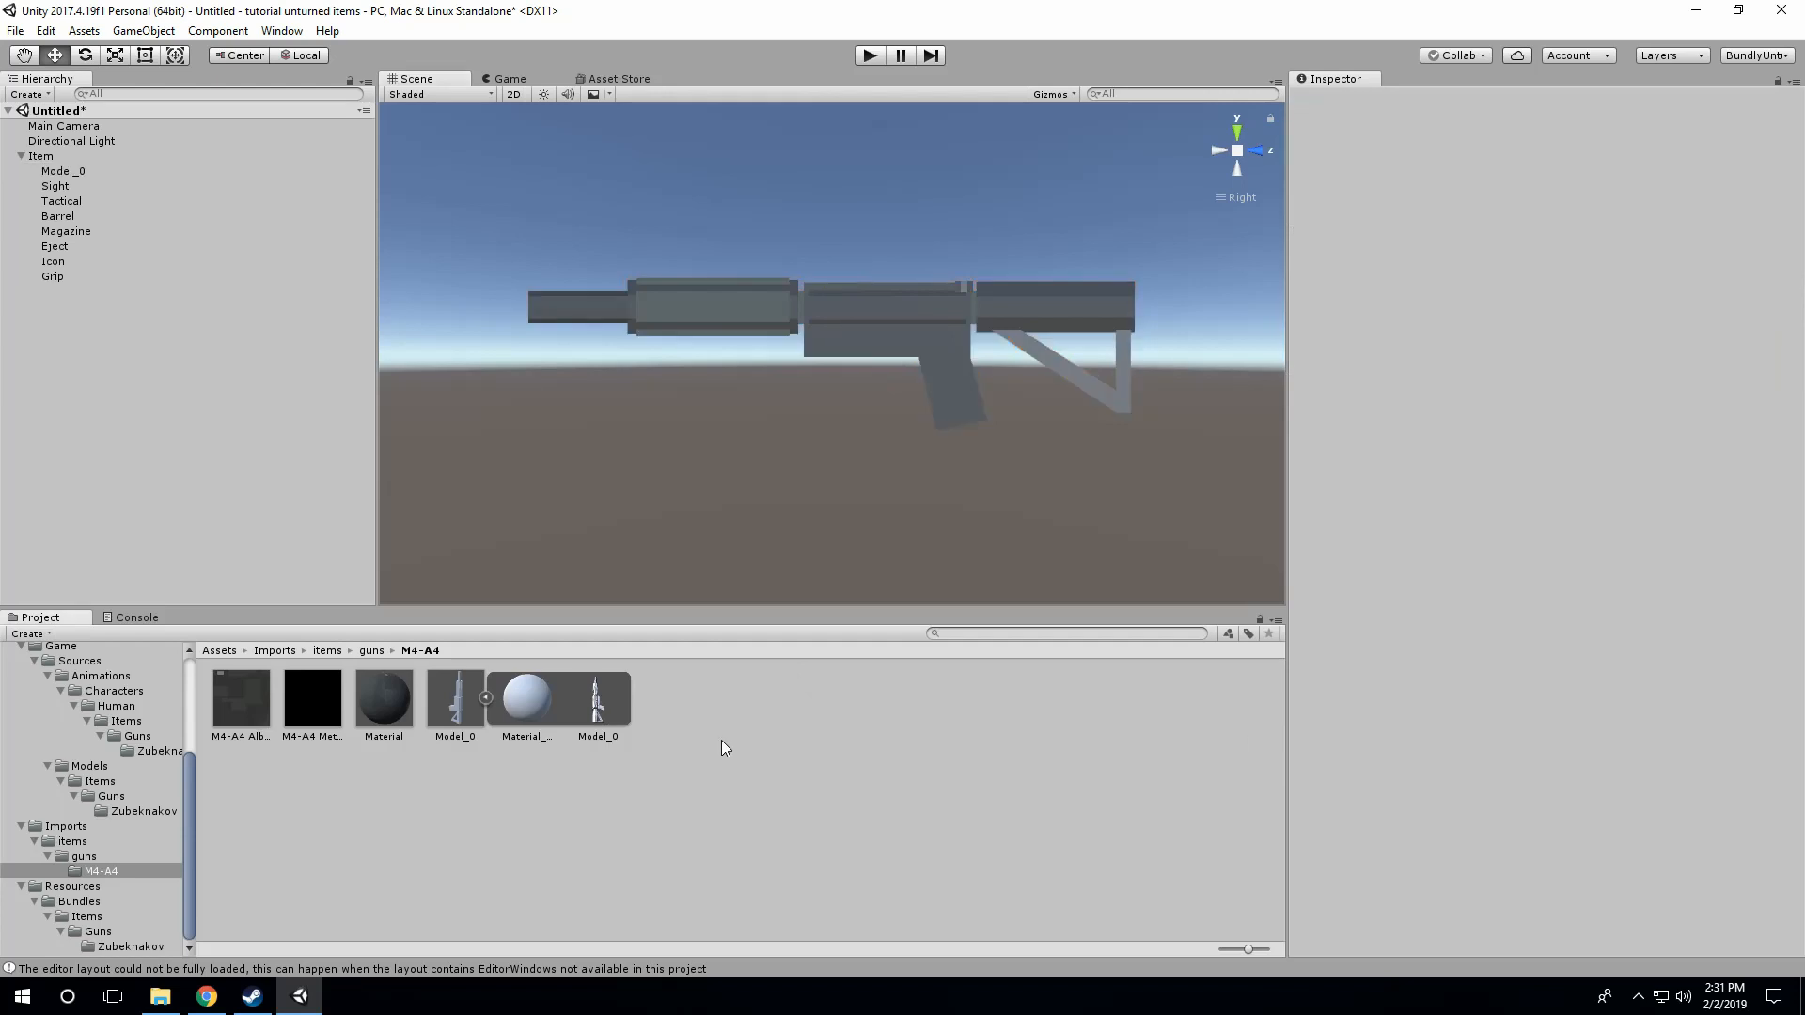
# Step: Move the Sight attachment point back and up on top of the receiver, to about Y -0.212 and Z 0.136
pyautogui.click(47, 275)
pyautogui.click(53, 262)
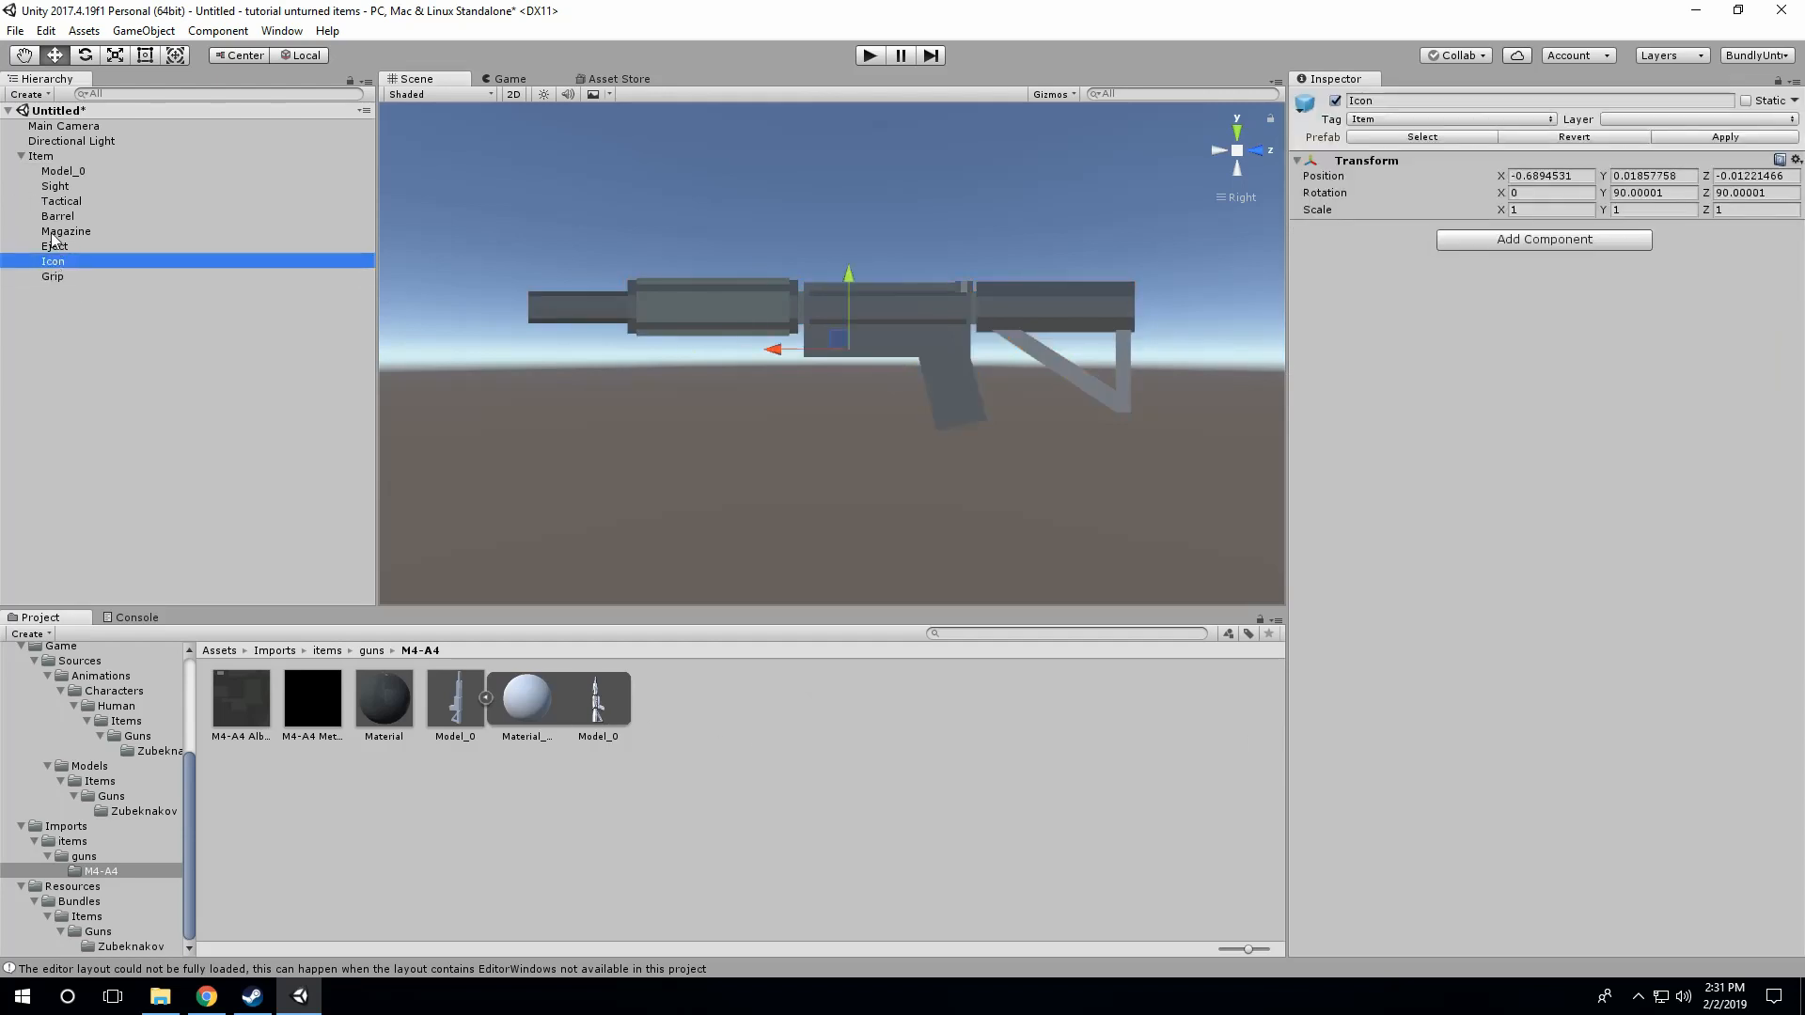
pyautogui.click(66, 184)
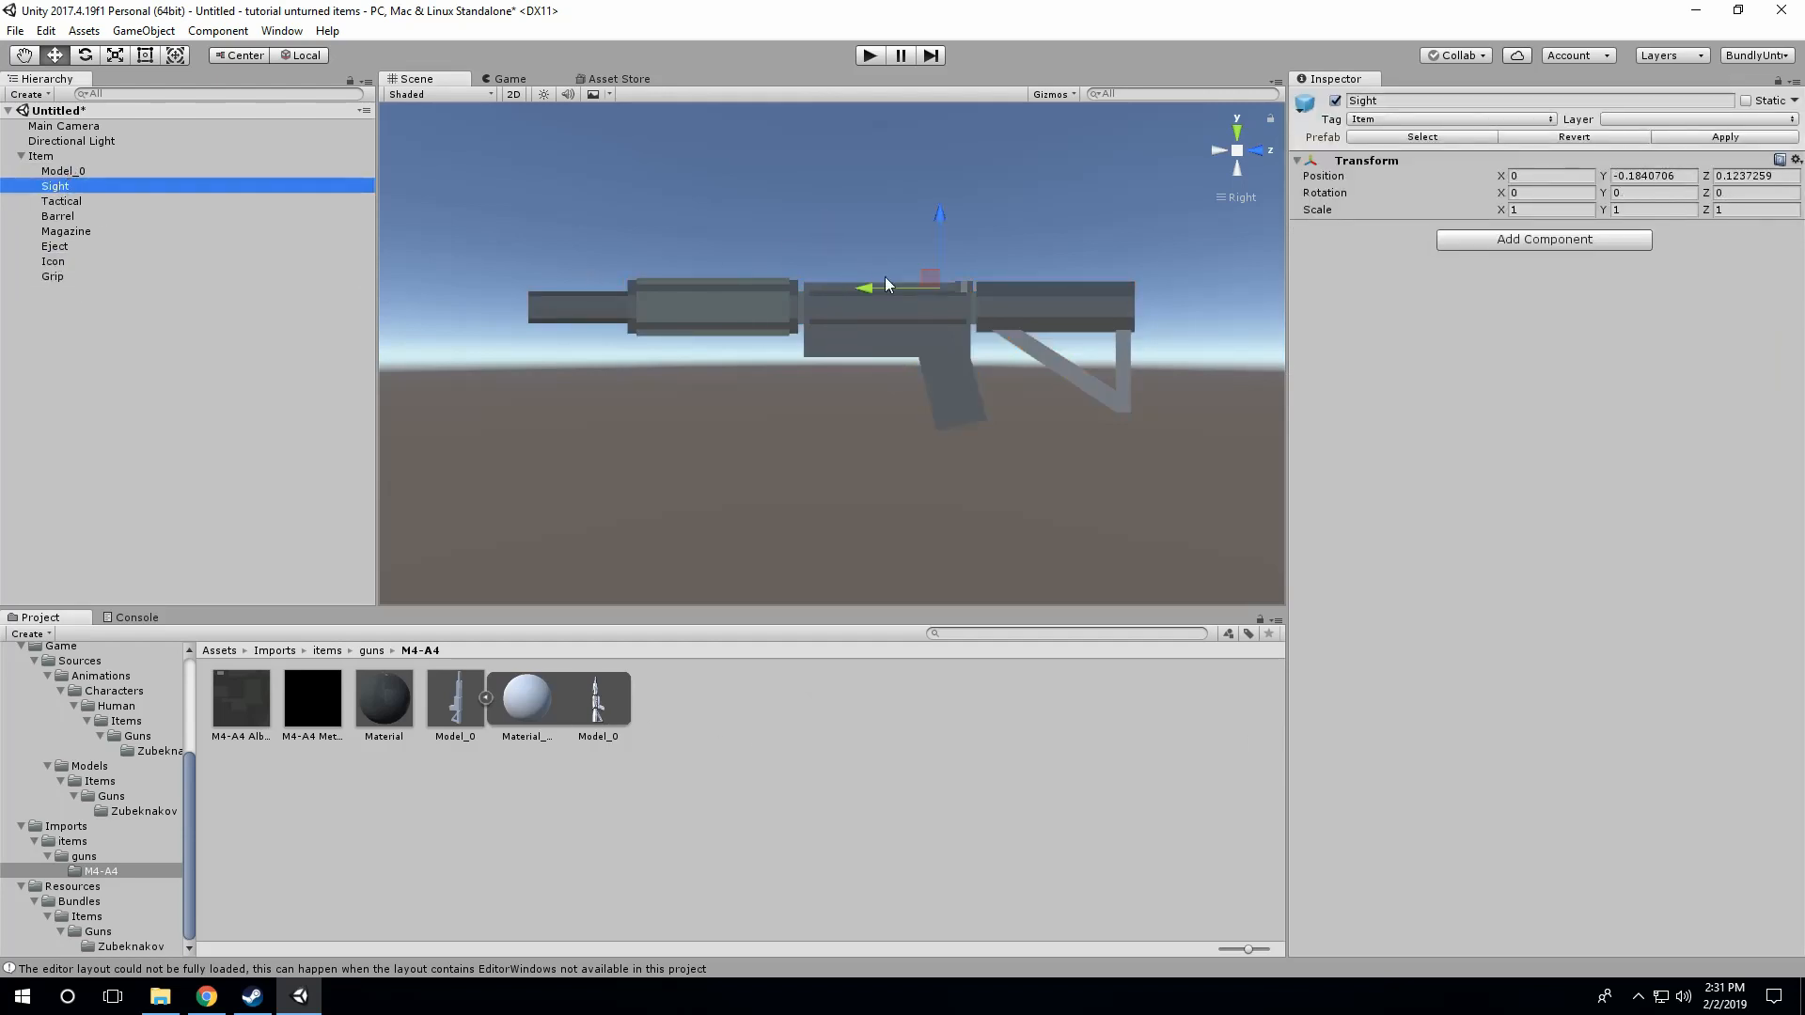
pyautogui.scroll(3, 972, 291)
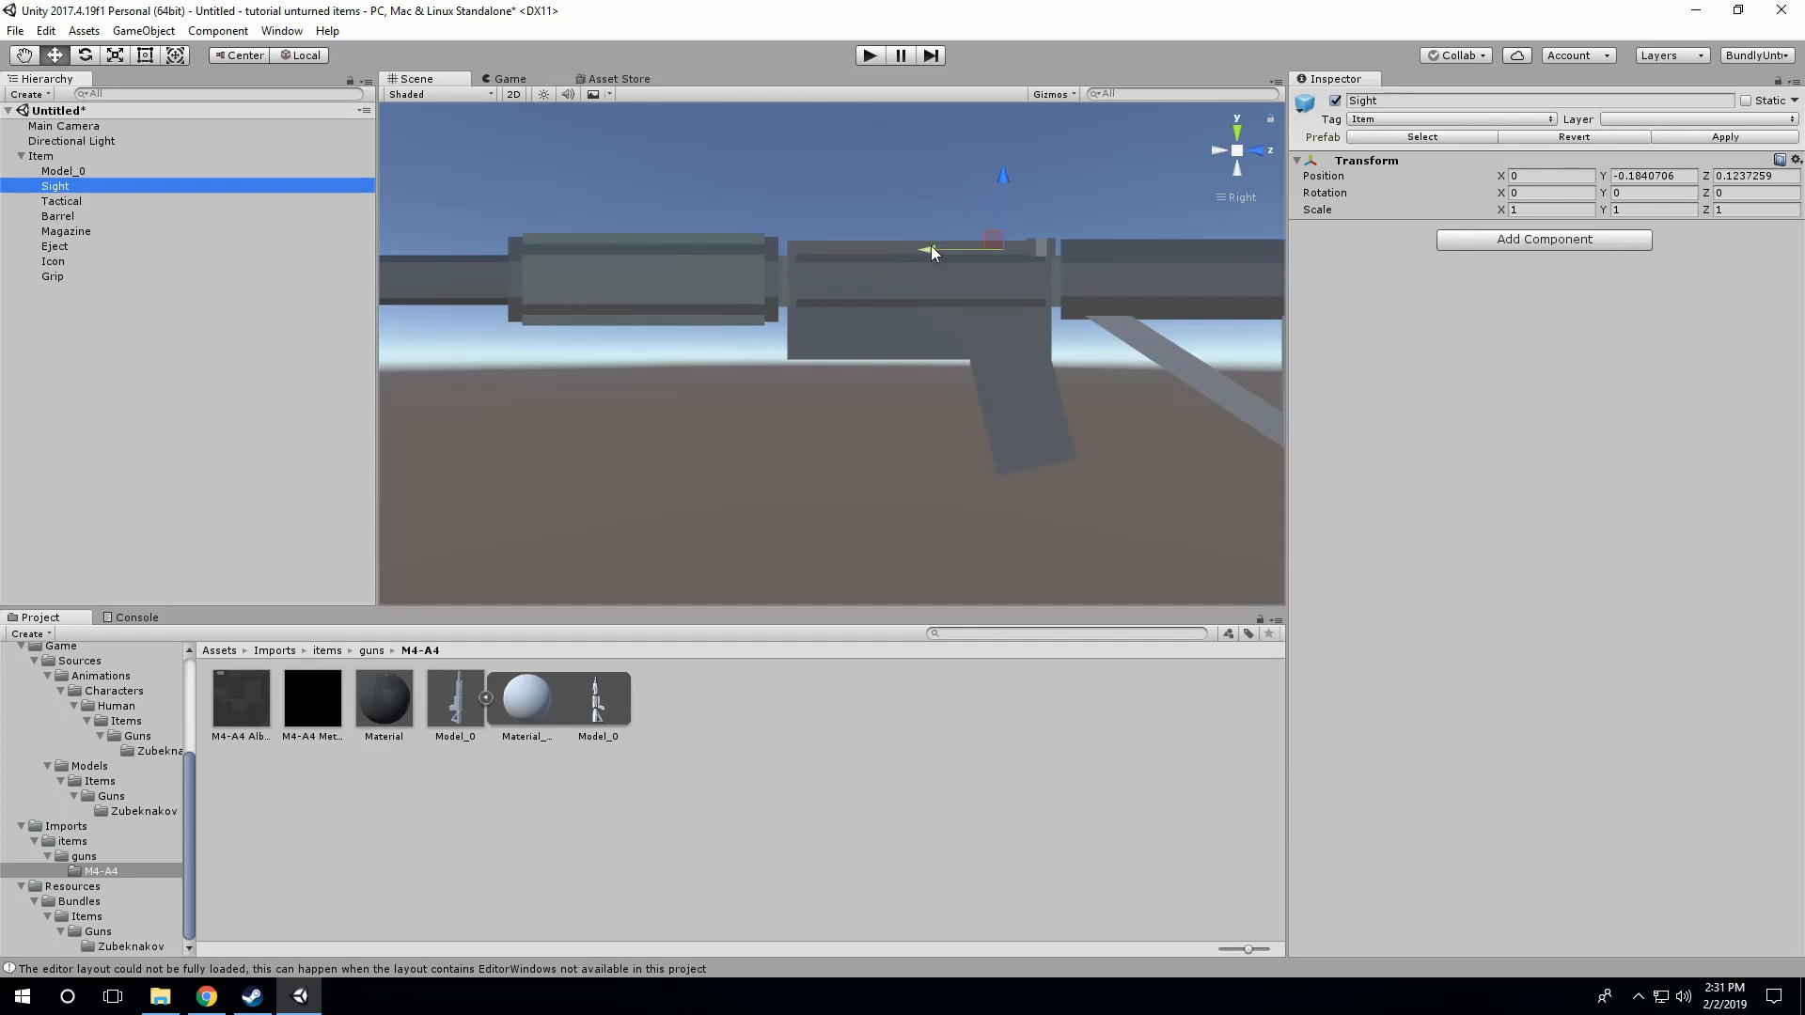
pyautogui.moveTo(931, 247); pyautogui.dragTo(943, 252)
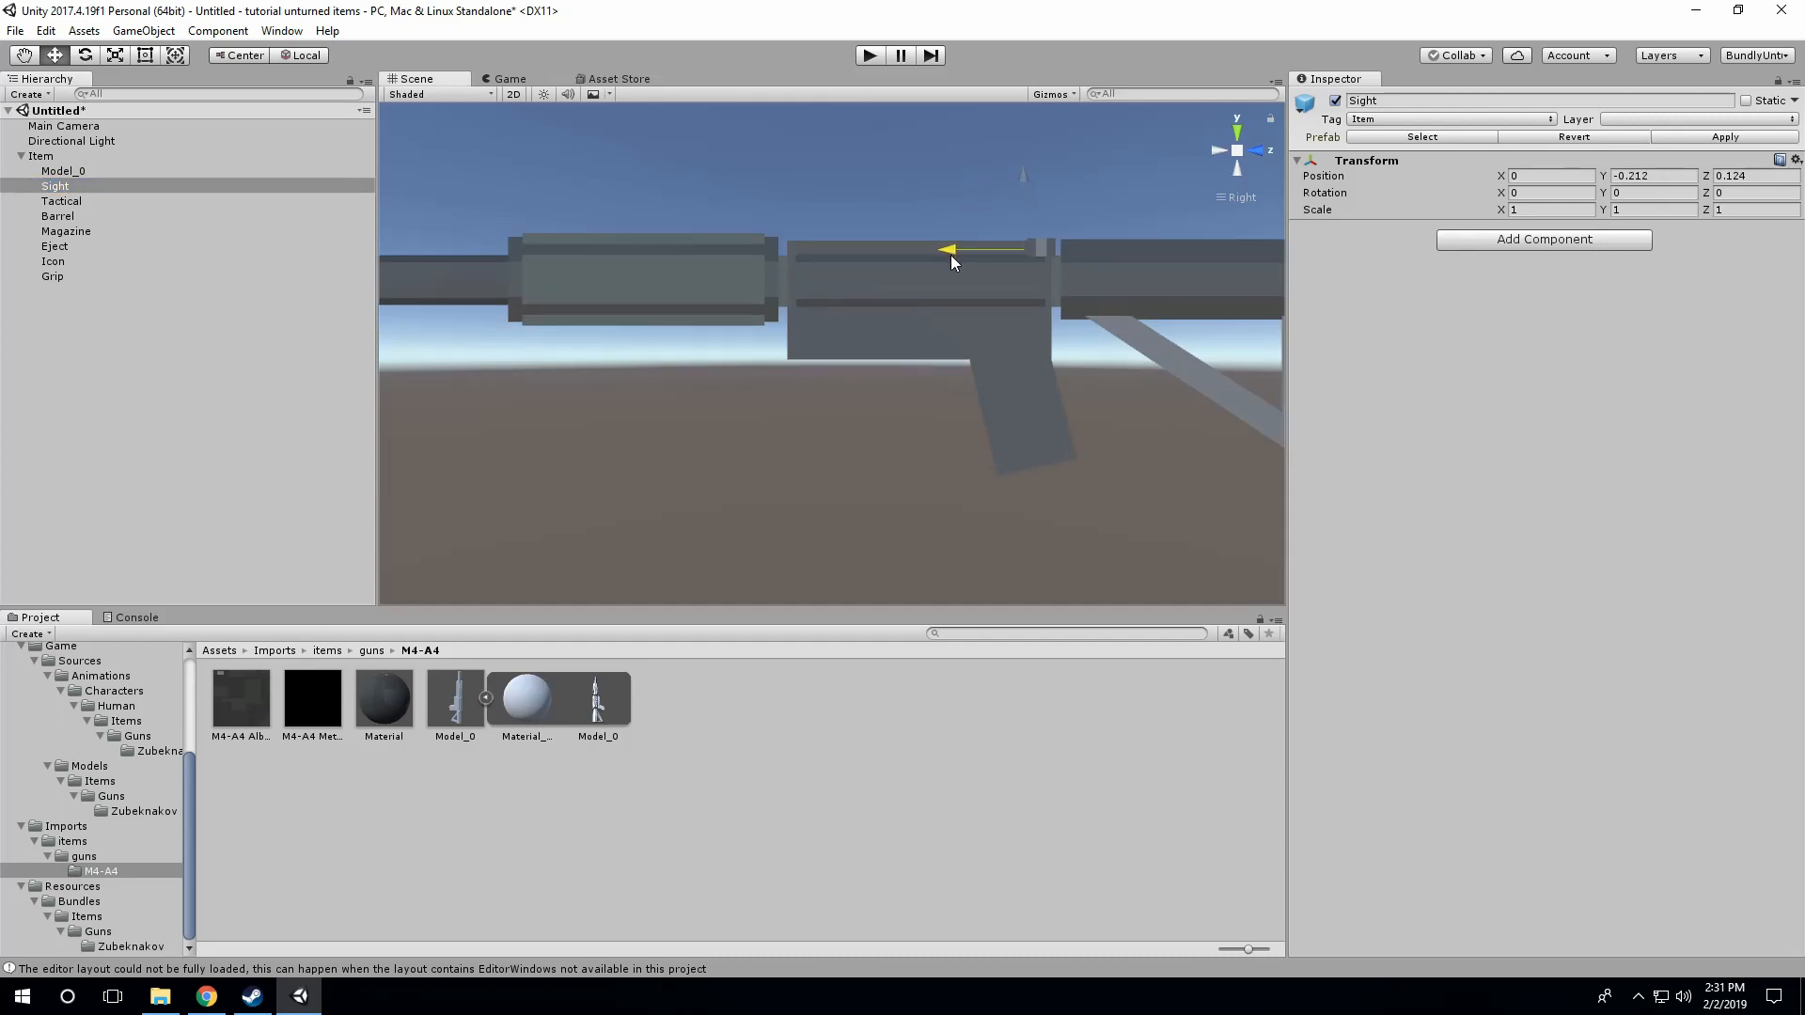
pyautogui.moveTo(1023, 191); pyautogui.dragTo(1021, 174)
pyautogui.click(905, 205)
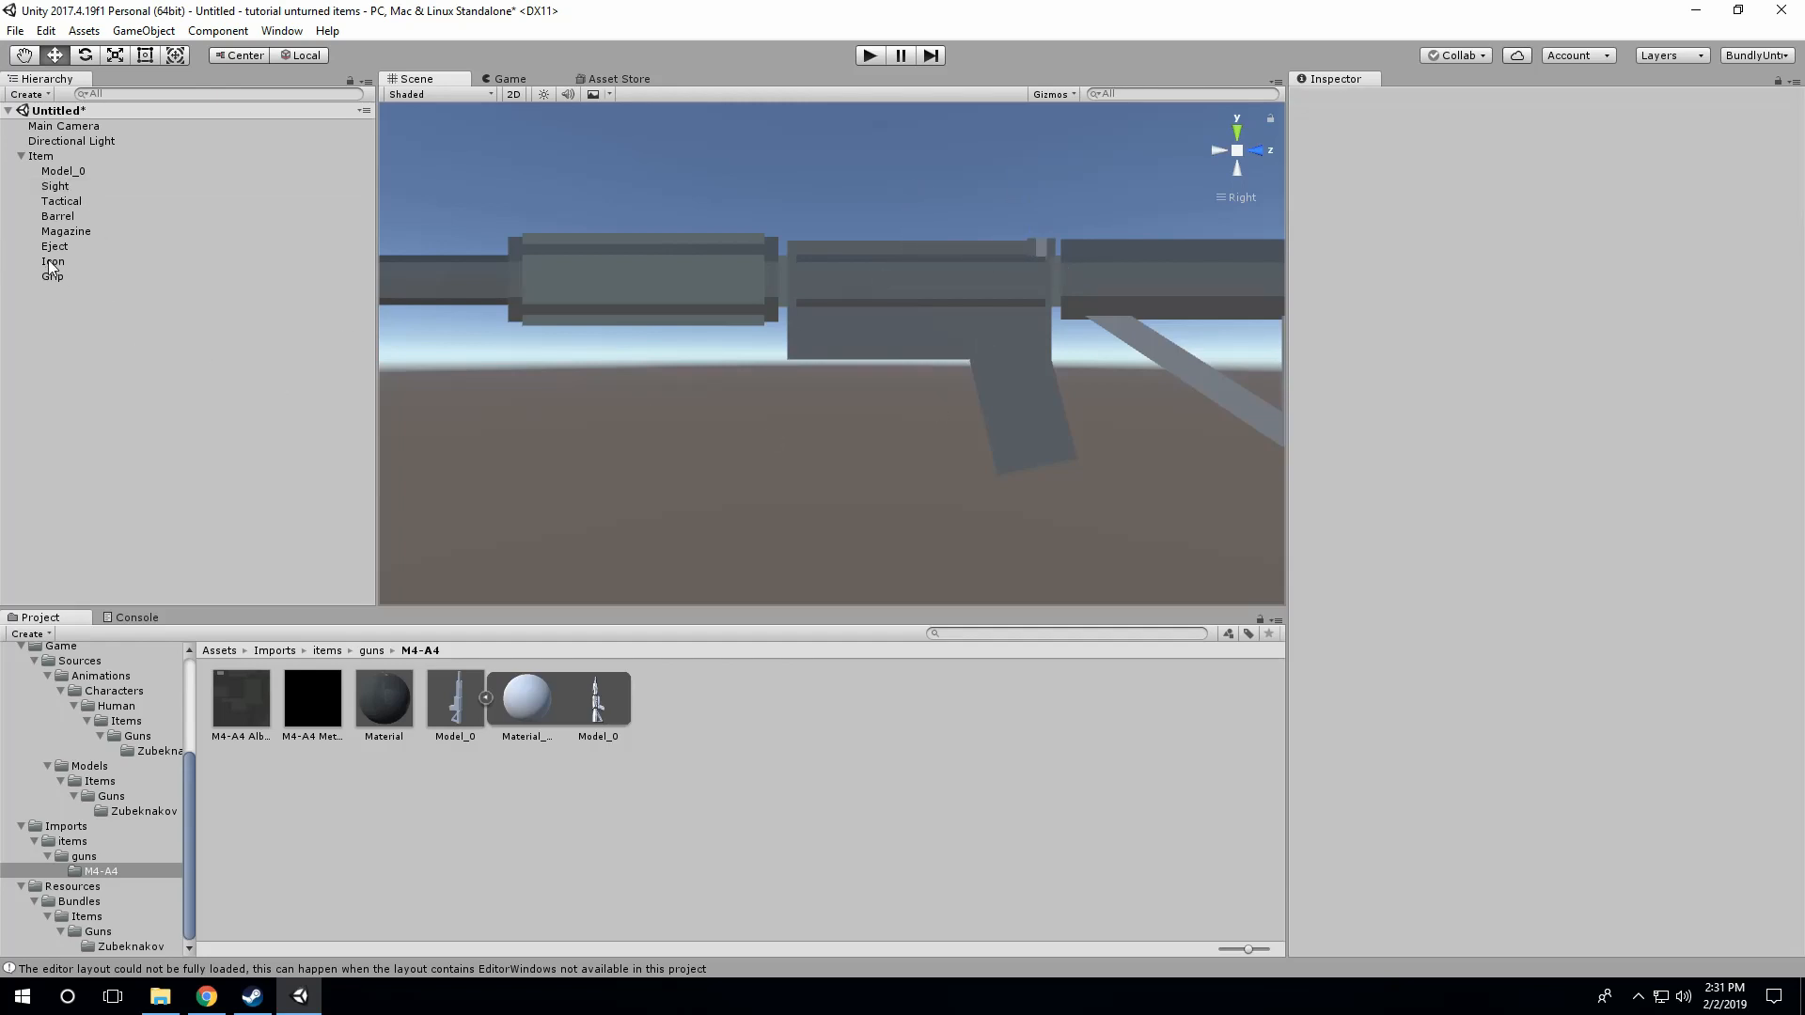
pyautogui.click(64, 186)
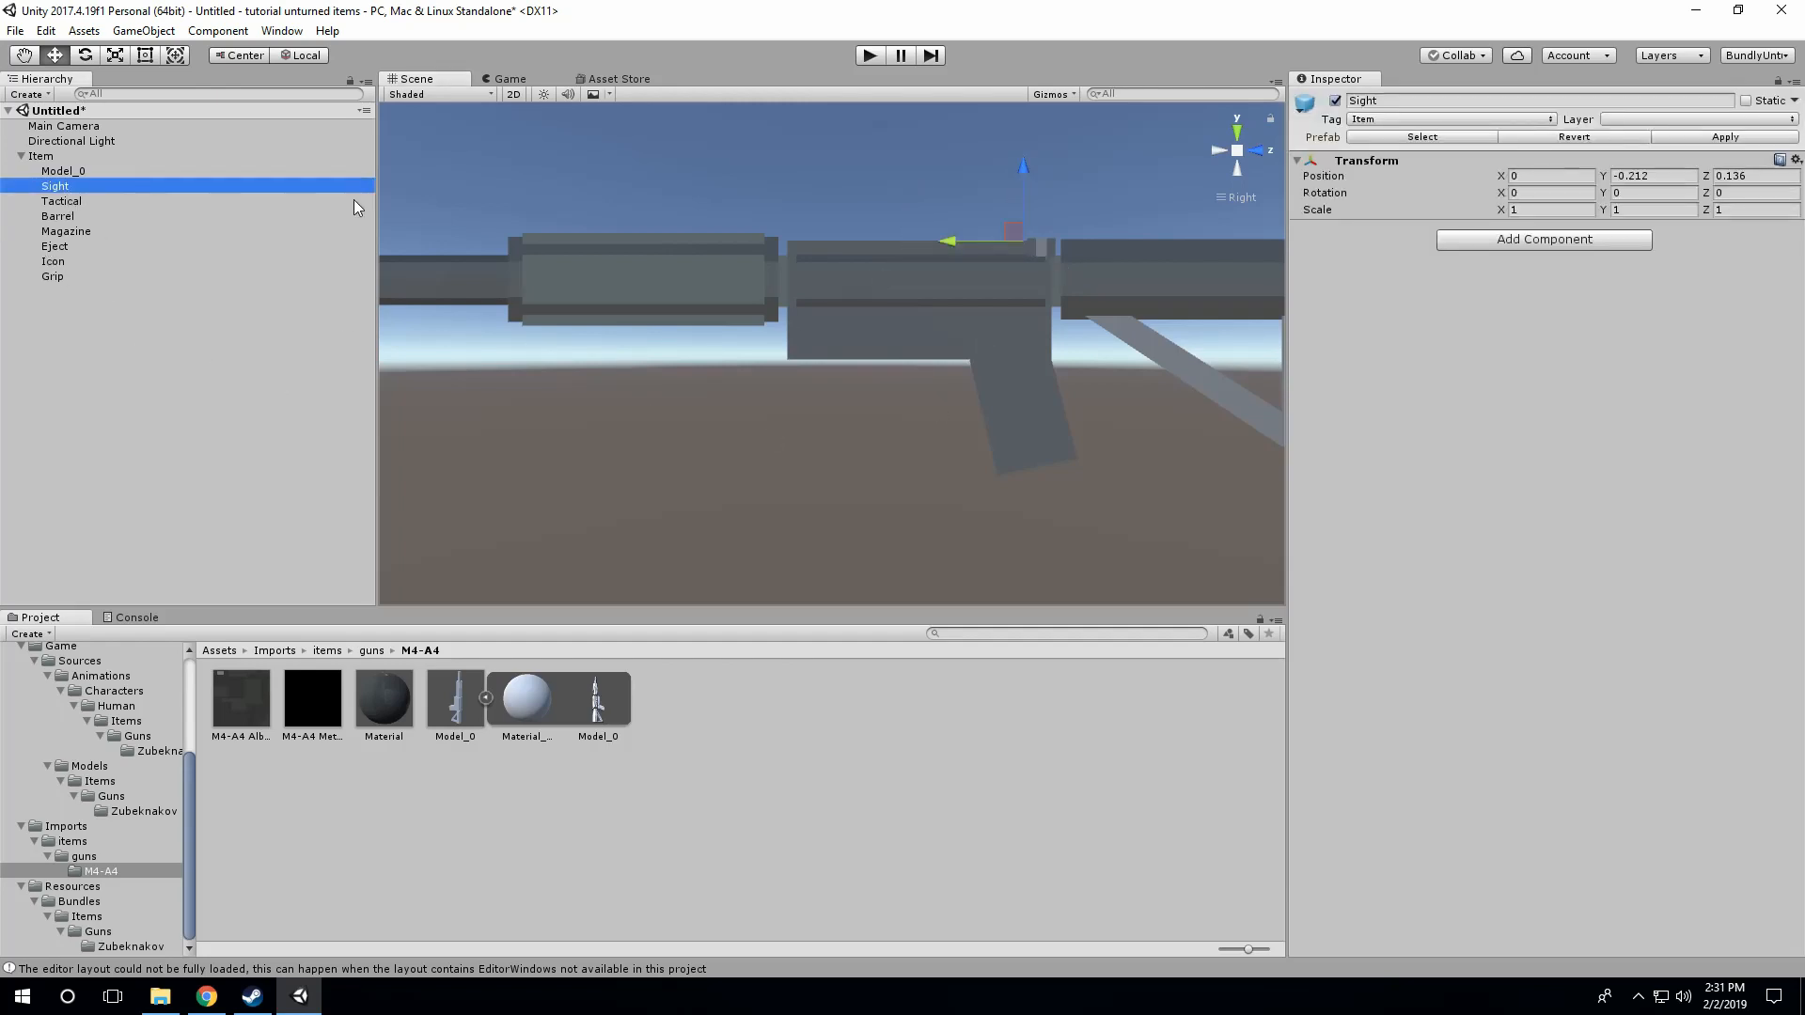
pyautogui.click(1256, 151)
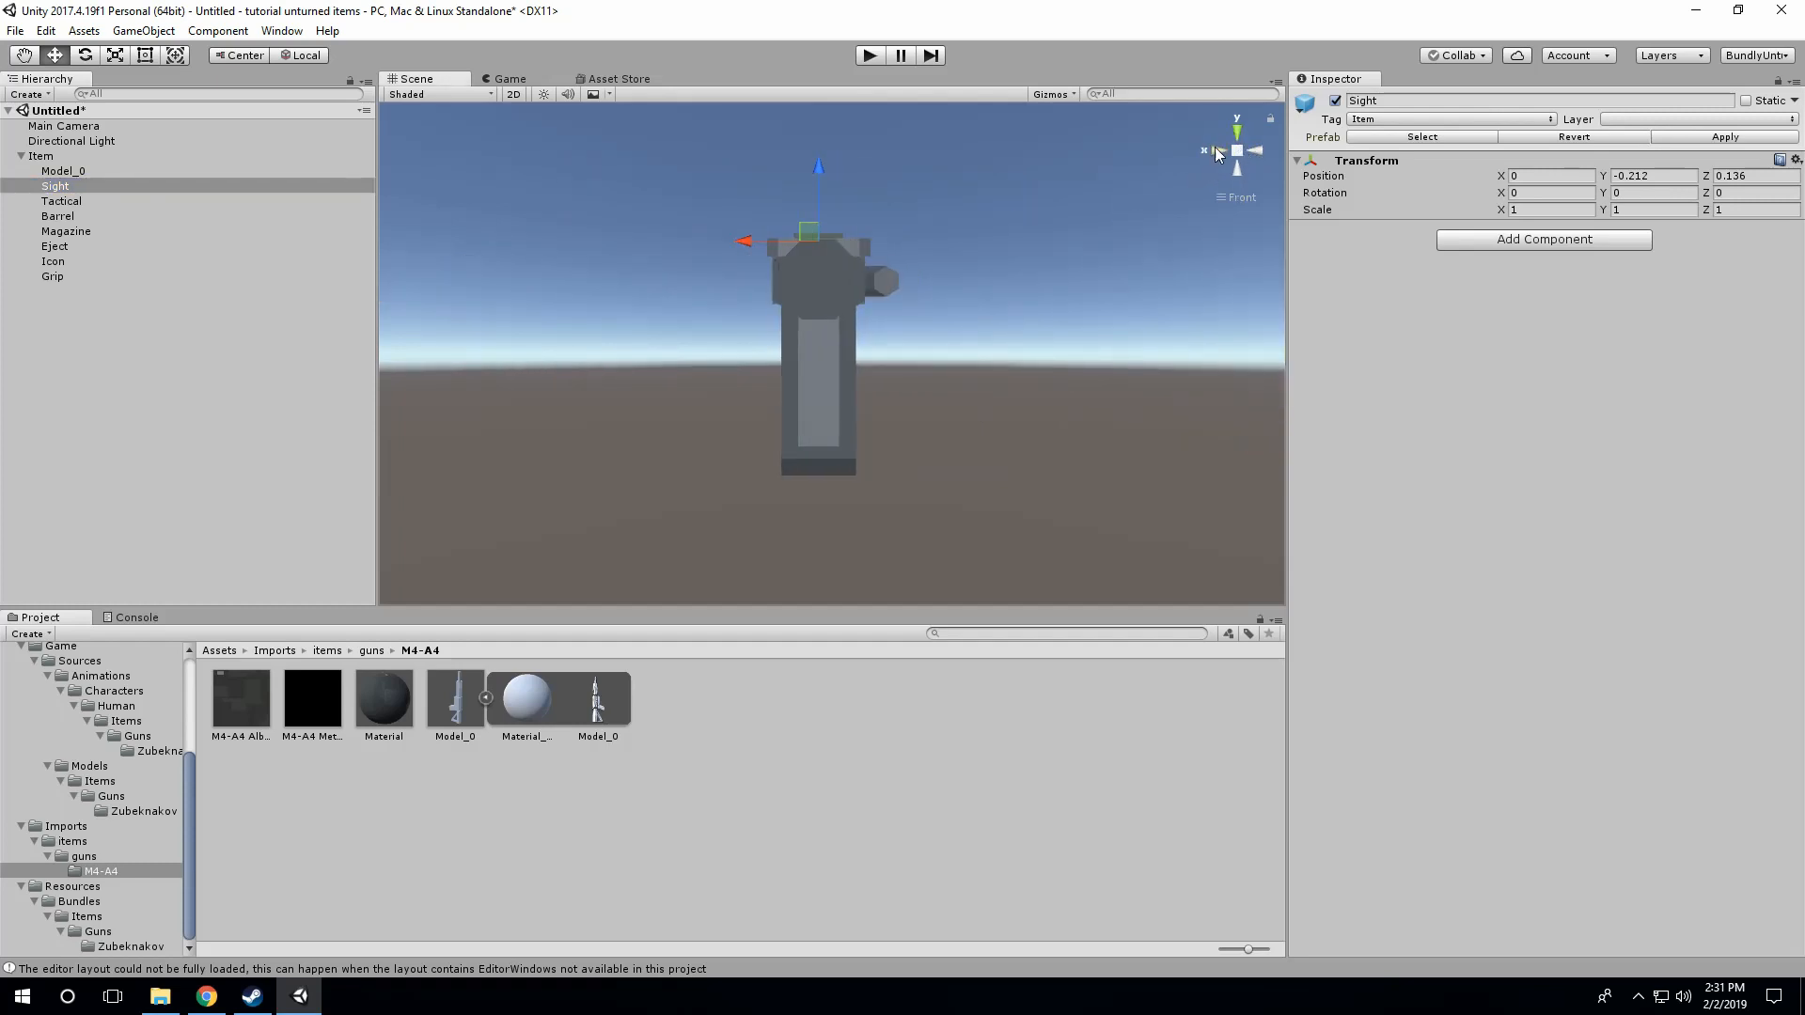
pyautogui.click(1215, 152)
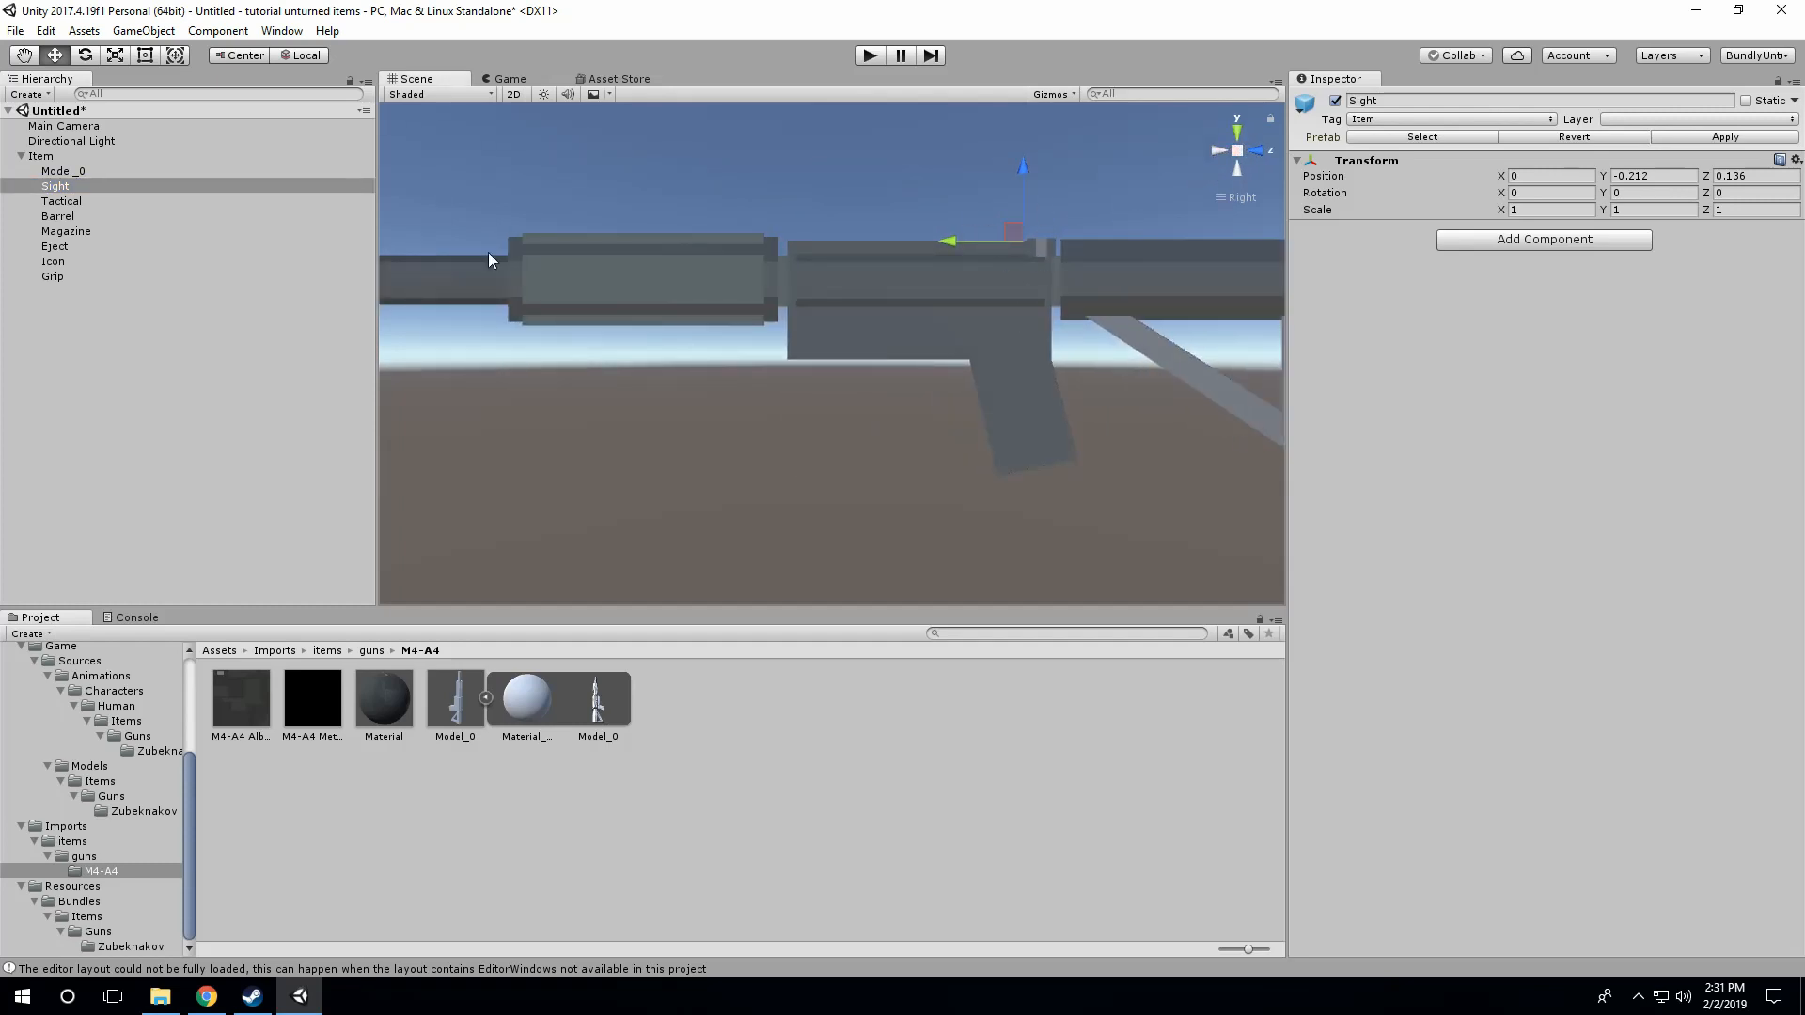
# Step: Move the Tactical attachment point onto the side of the handguard, to about X 0.061, Y 0.32 and Z 0.085
pyautogui.click(63, 204)
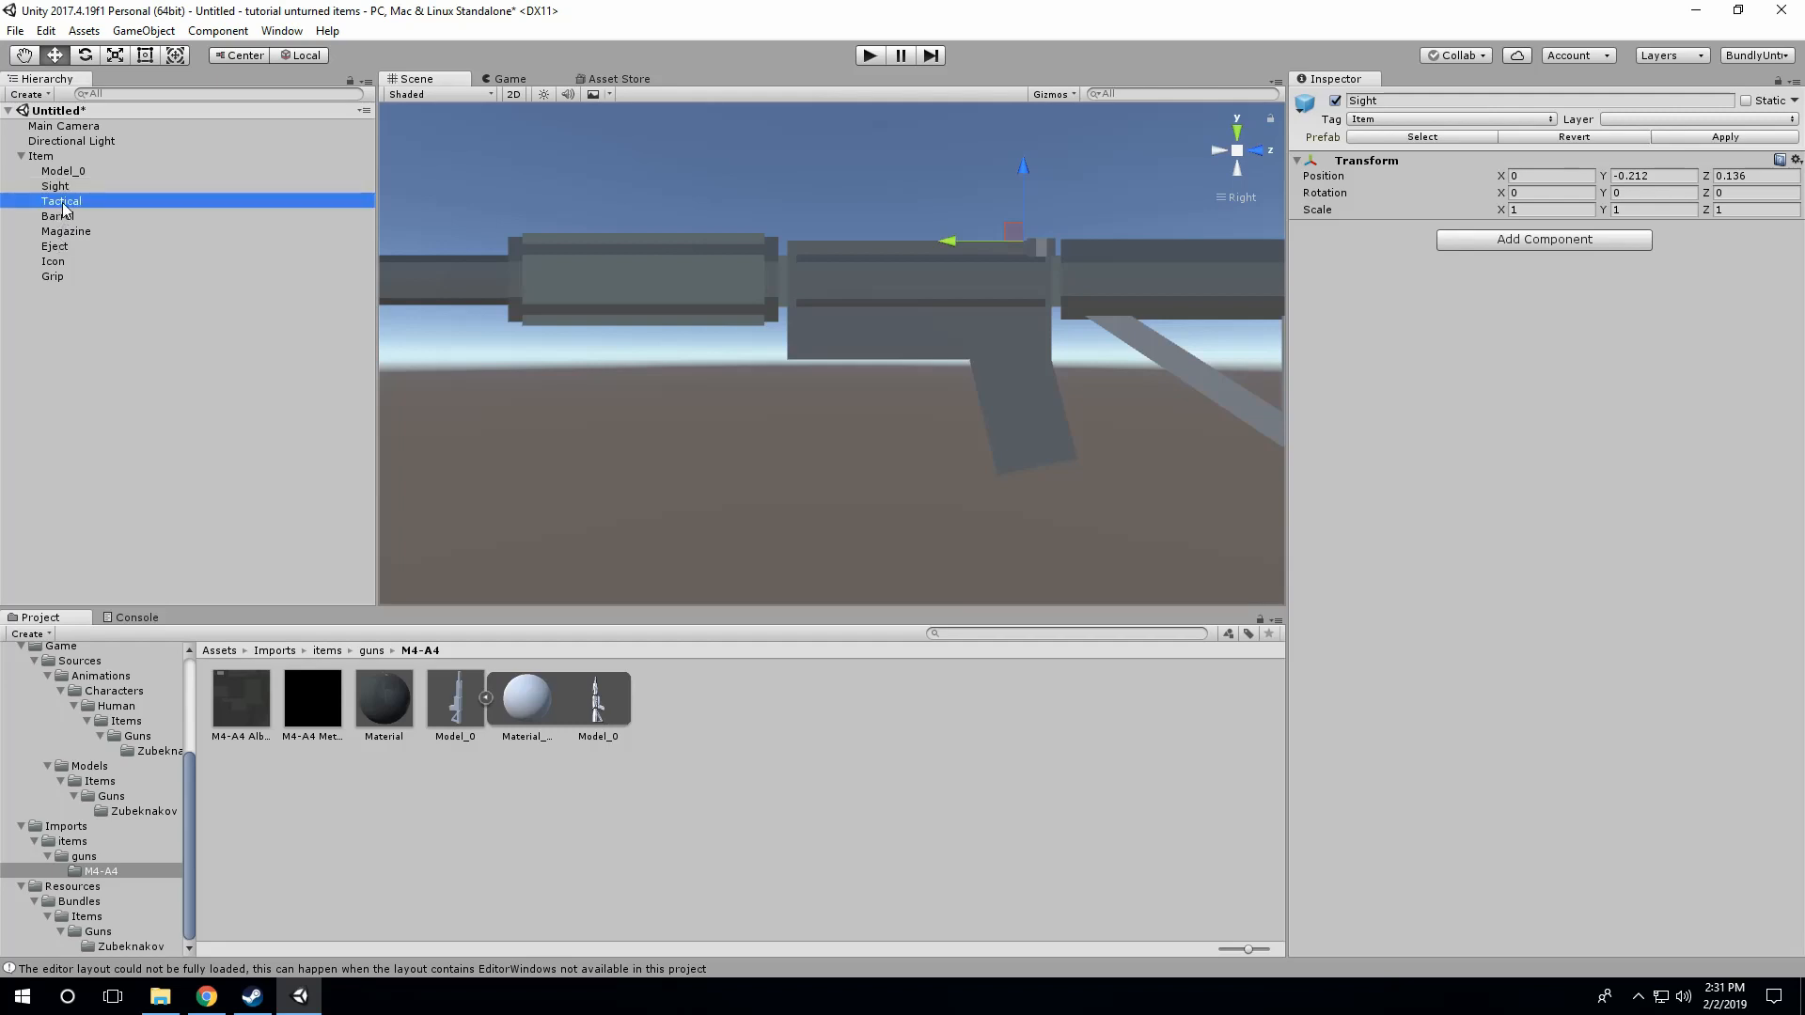
pyautogui.moveTo(612, 279); pyautogui.dragTo(574, 288)
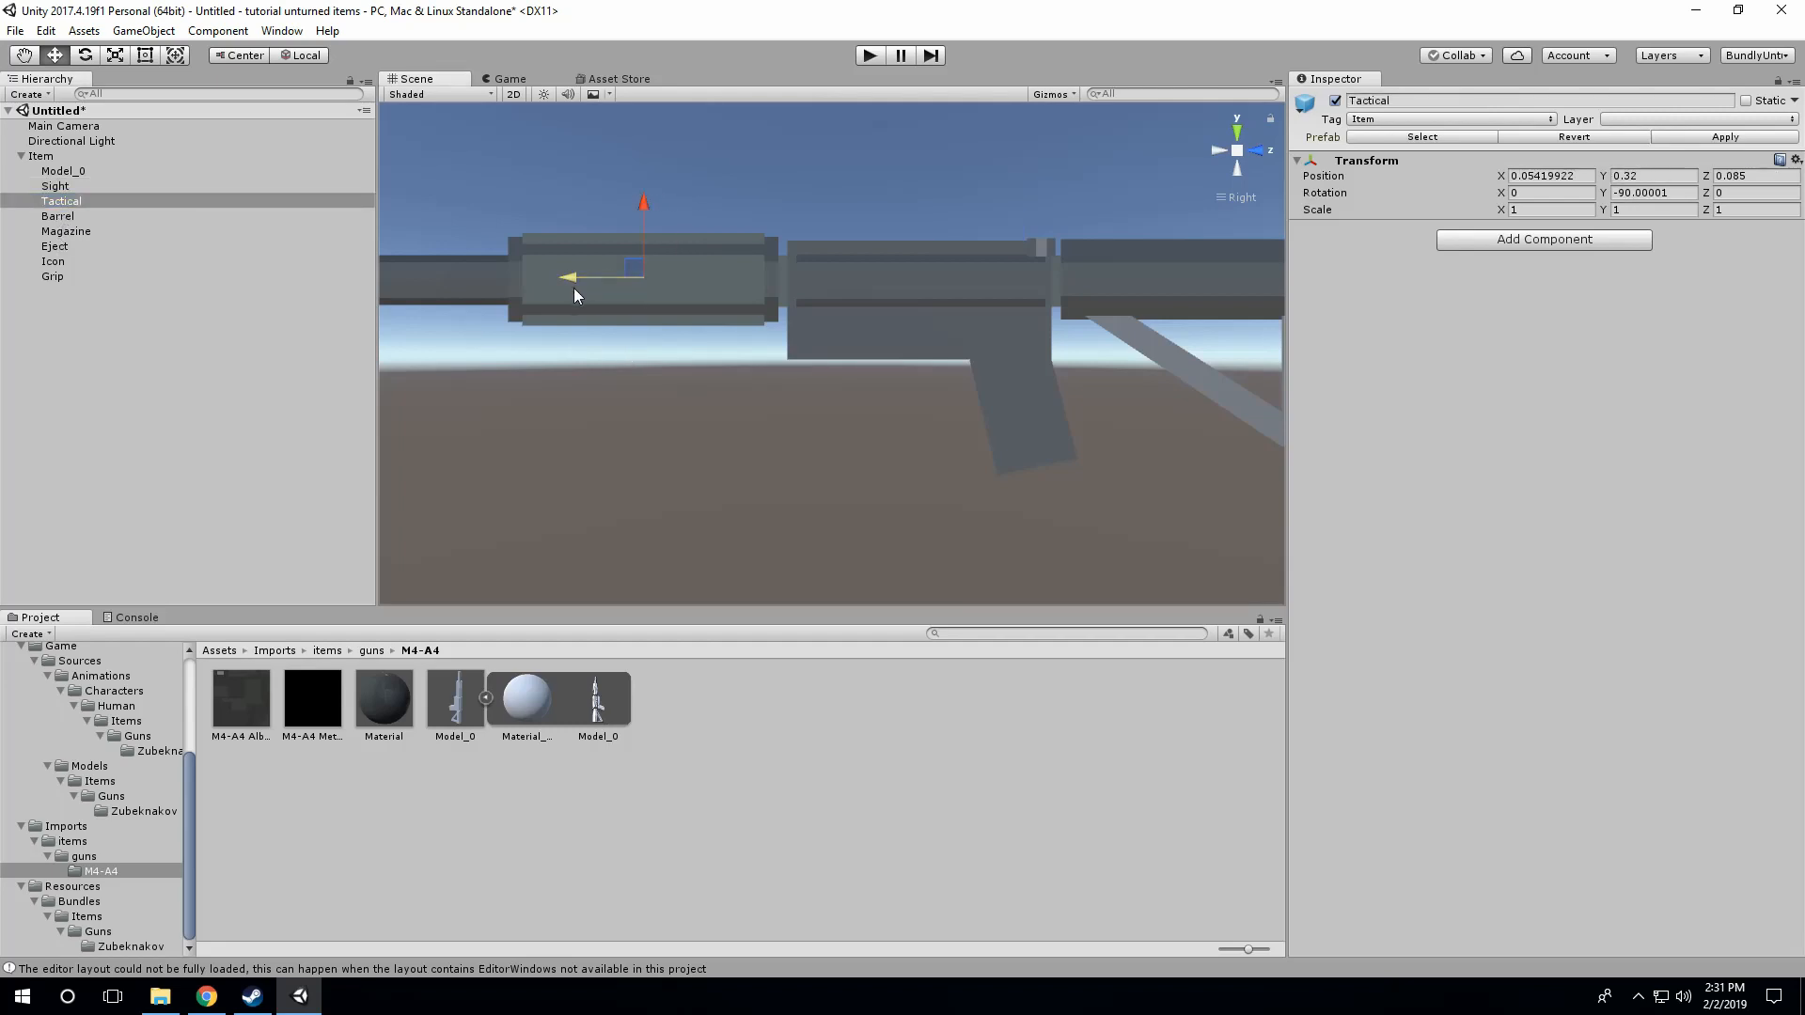
pyautogui.click(1219, 150)
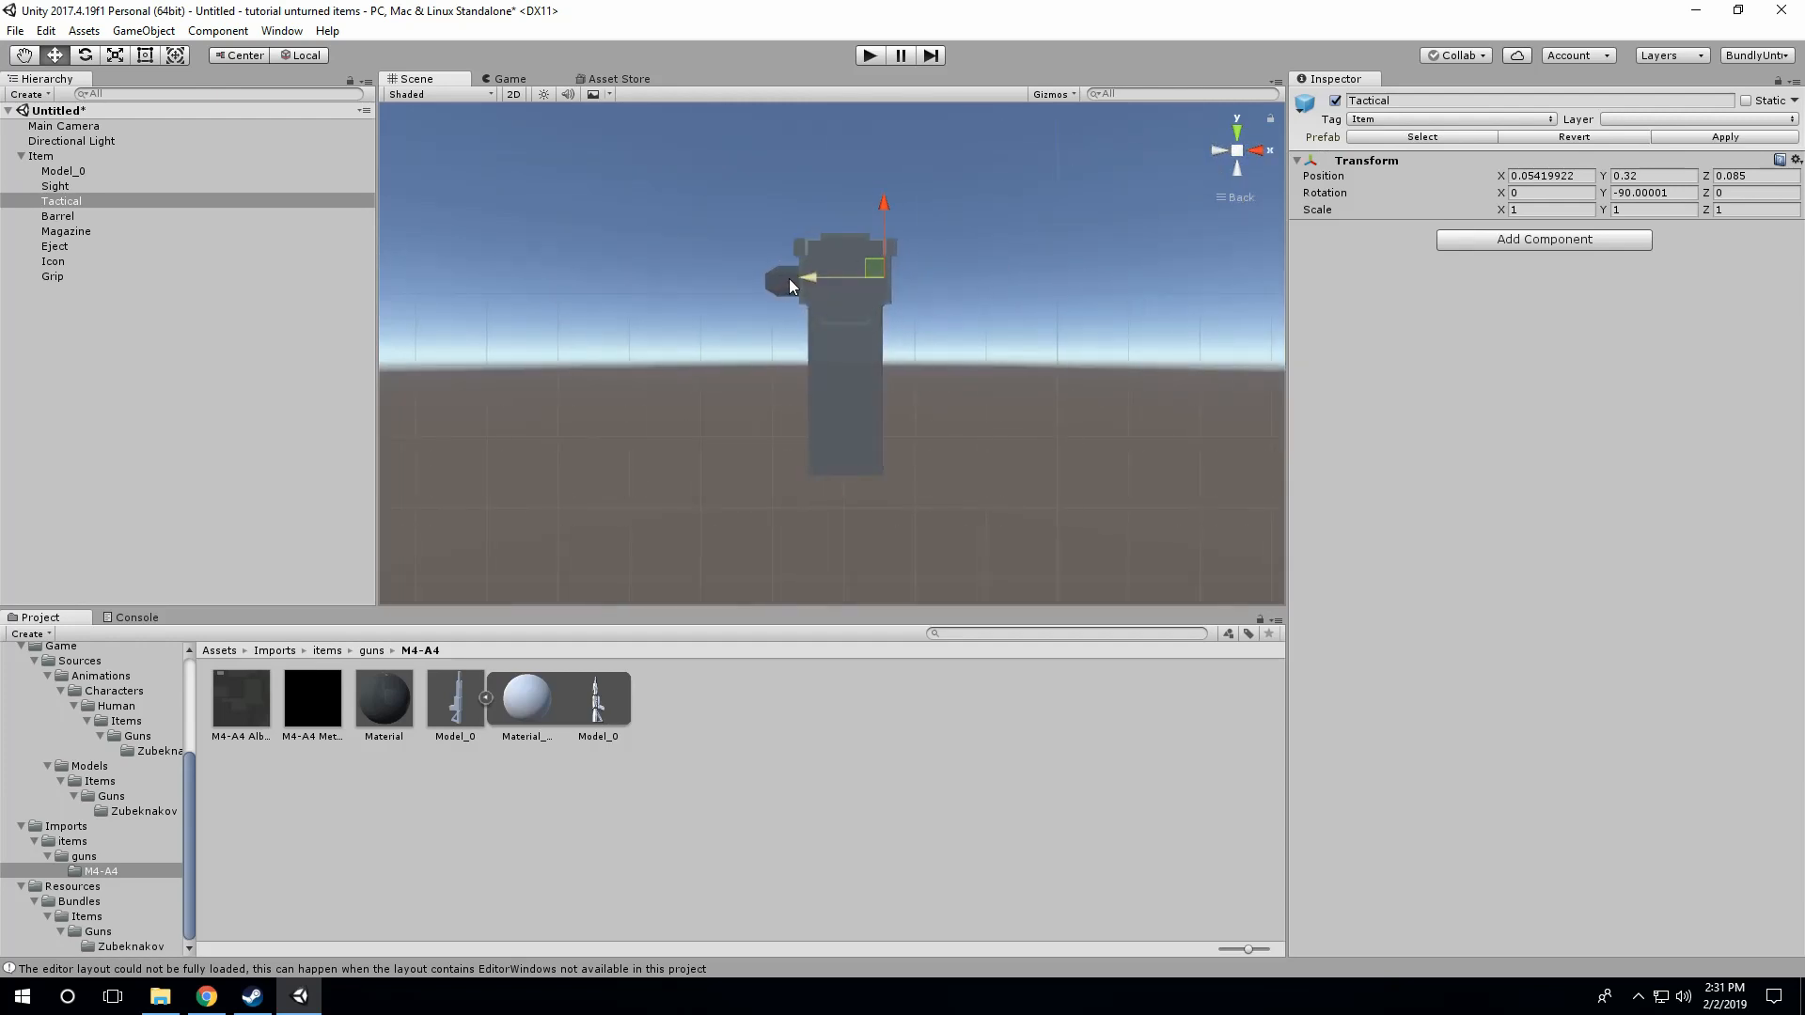
pyautogui.moveTo(787, 278); pyautogui.dragTo(793, 278)
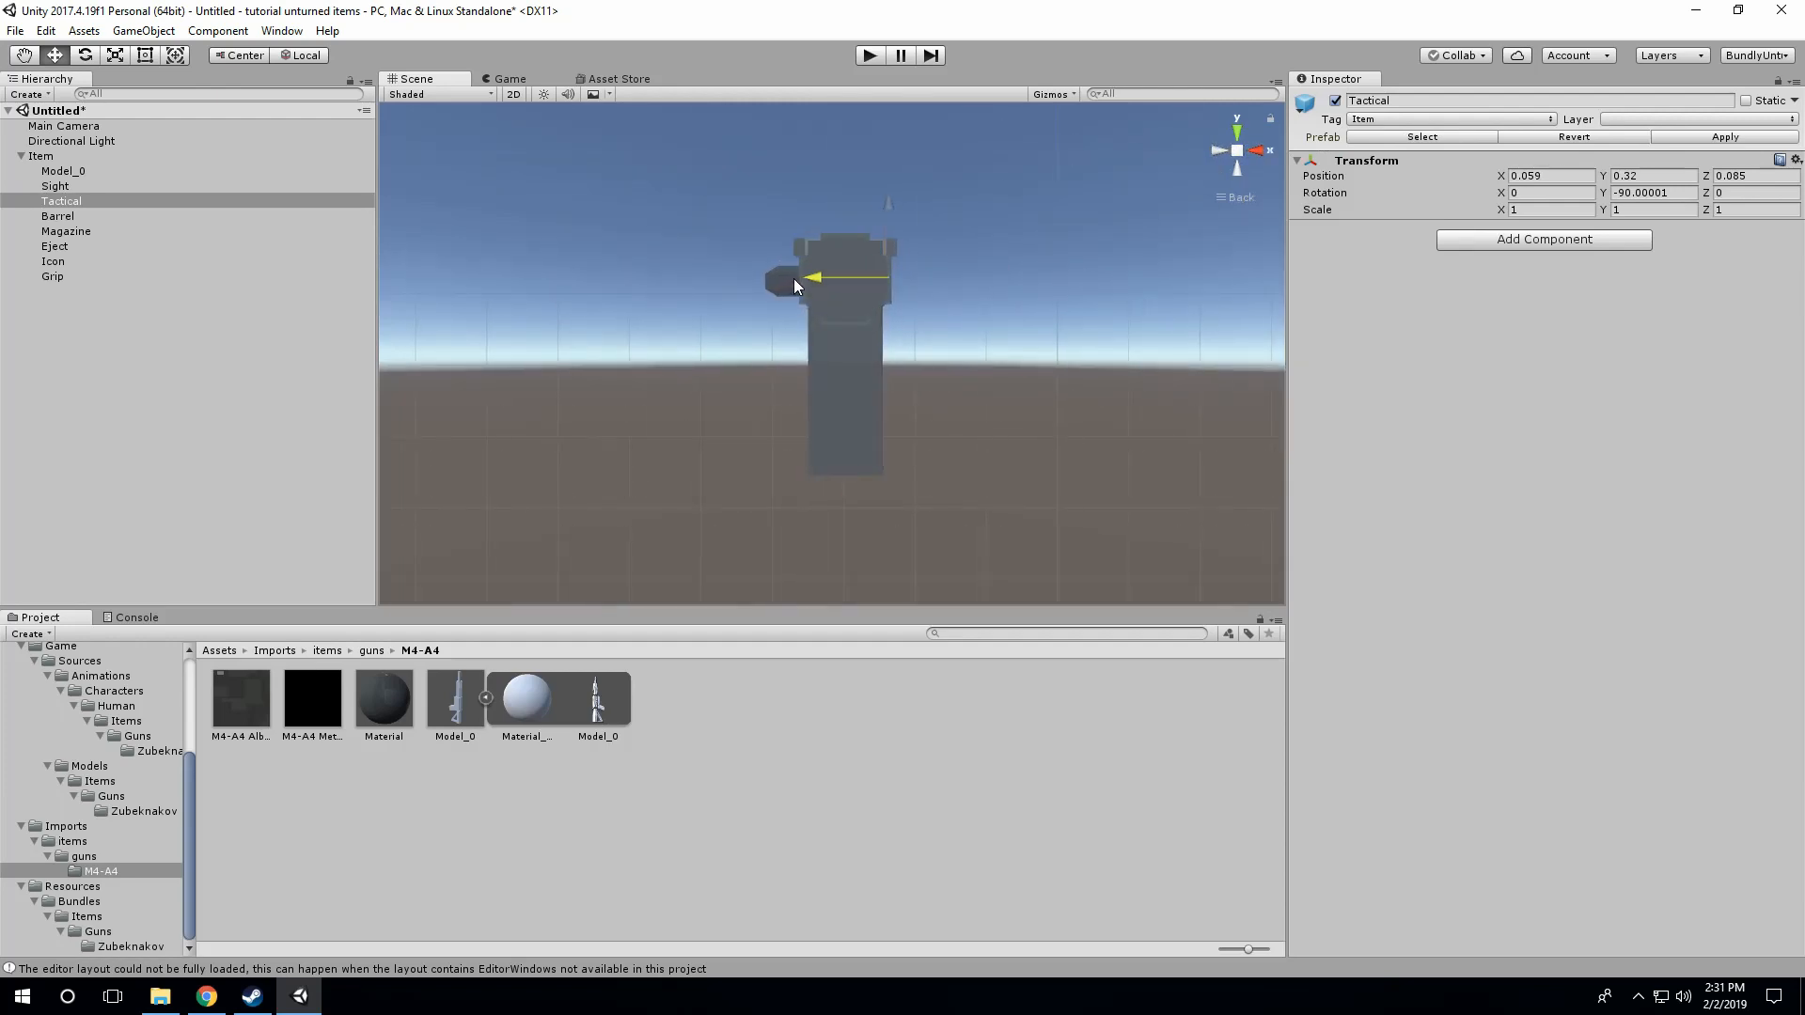
pyautogui.click(1259, 152)
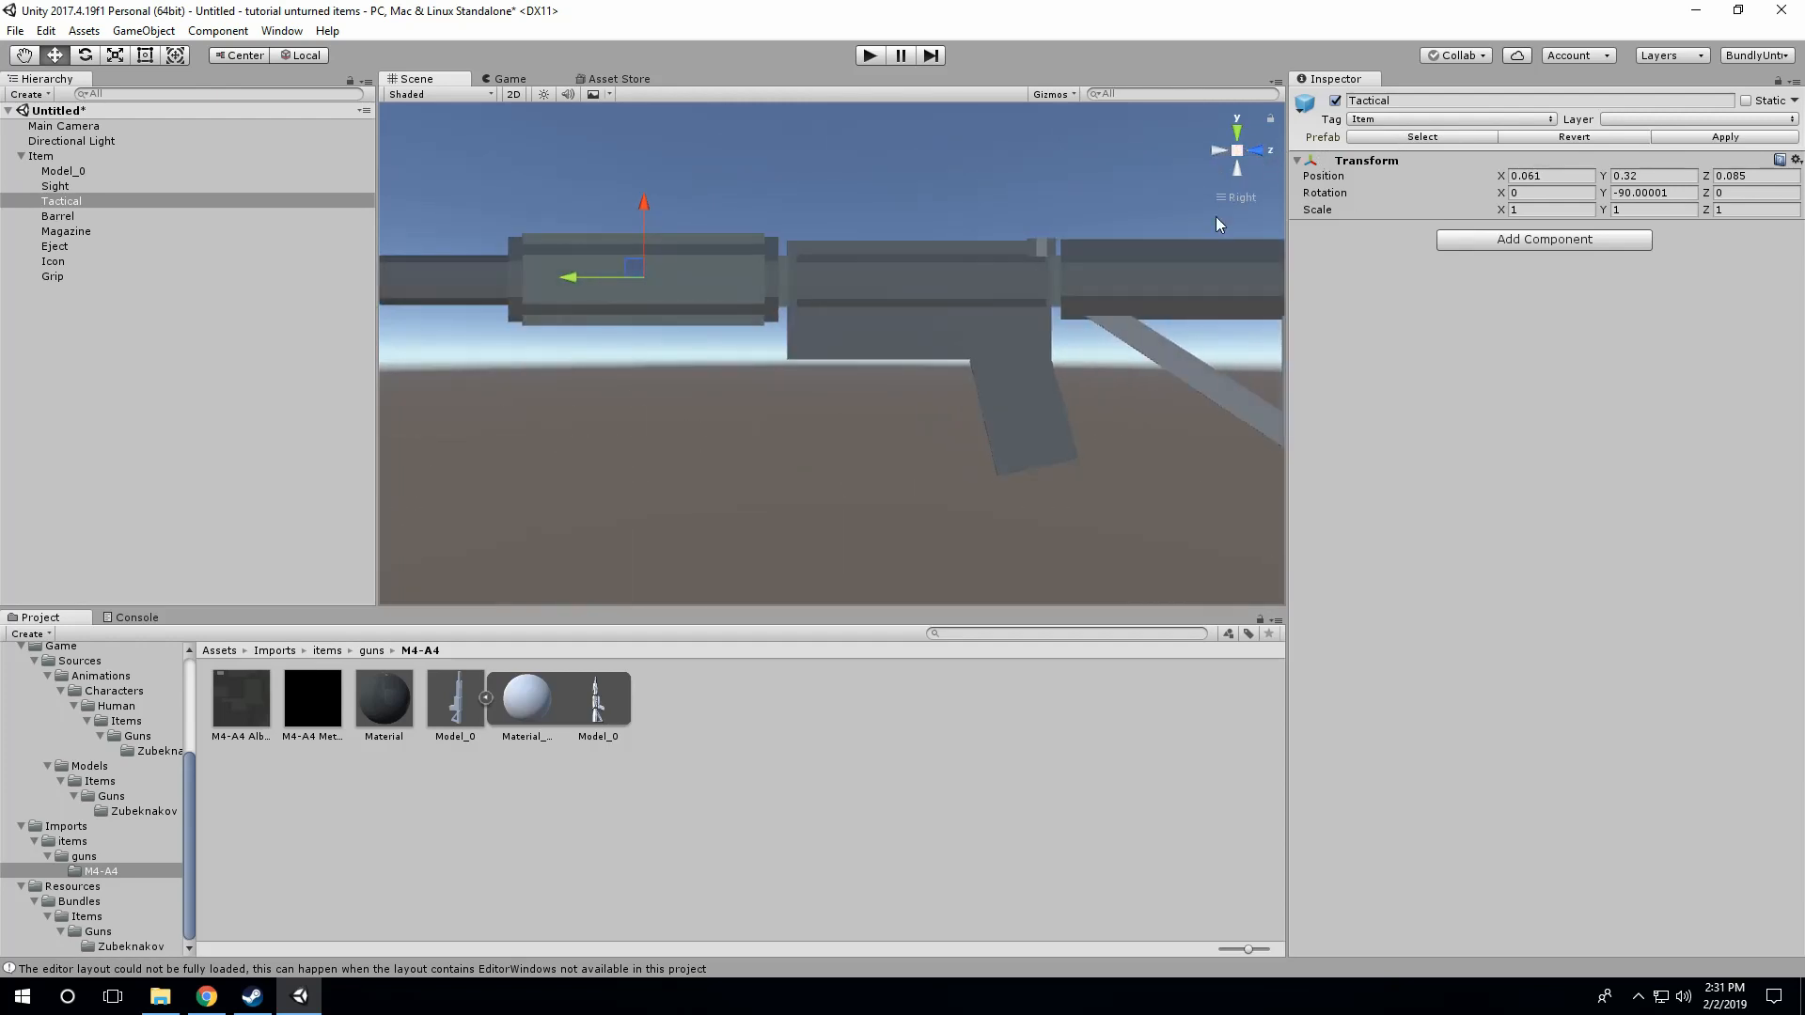
# Step: Move the Barrel attachment point forward to the muzzle end, about Y 0.727, and raise it toward the barrel's centre line
pyautogui.click(44, 218)
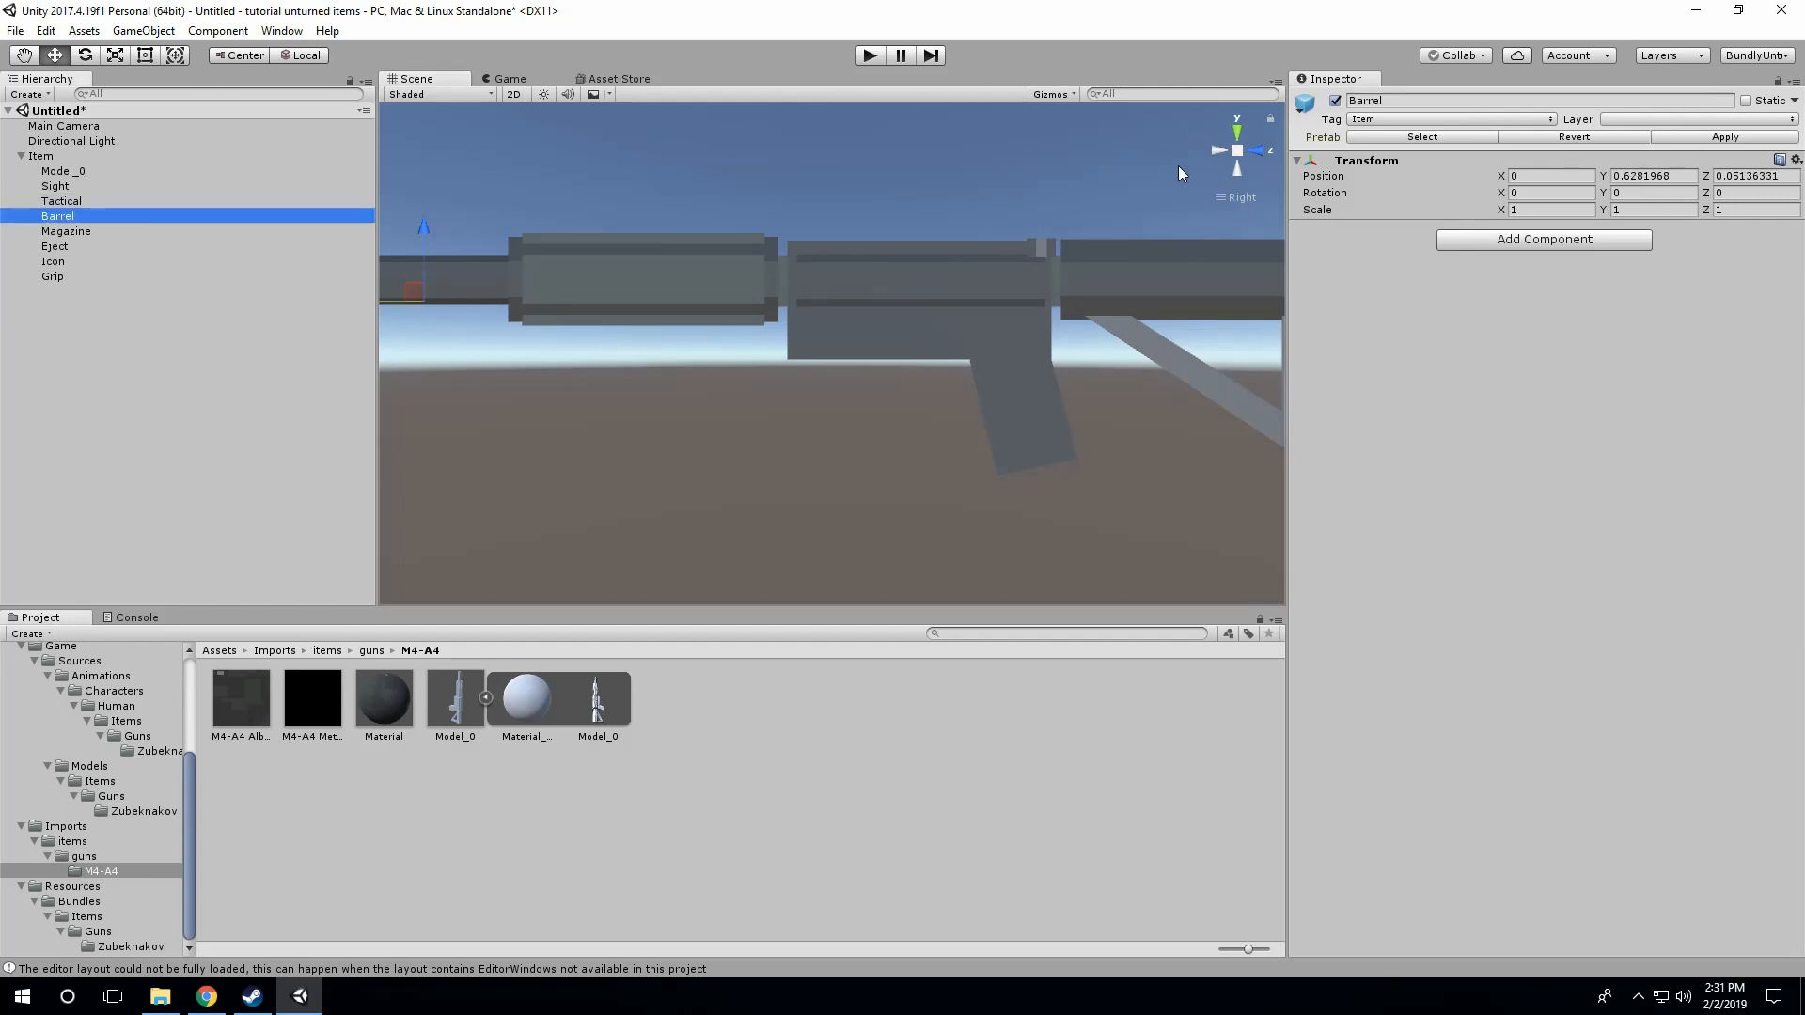
pyautogui.doubleClick(43, 156)
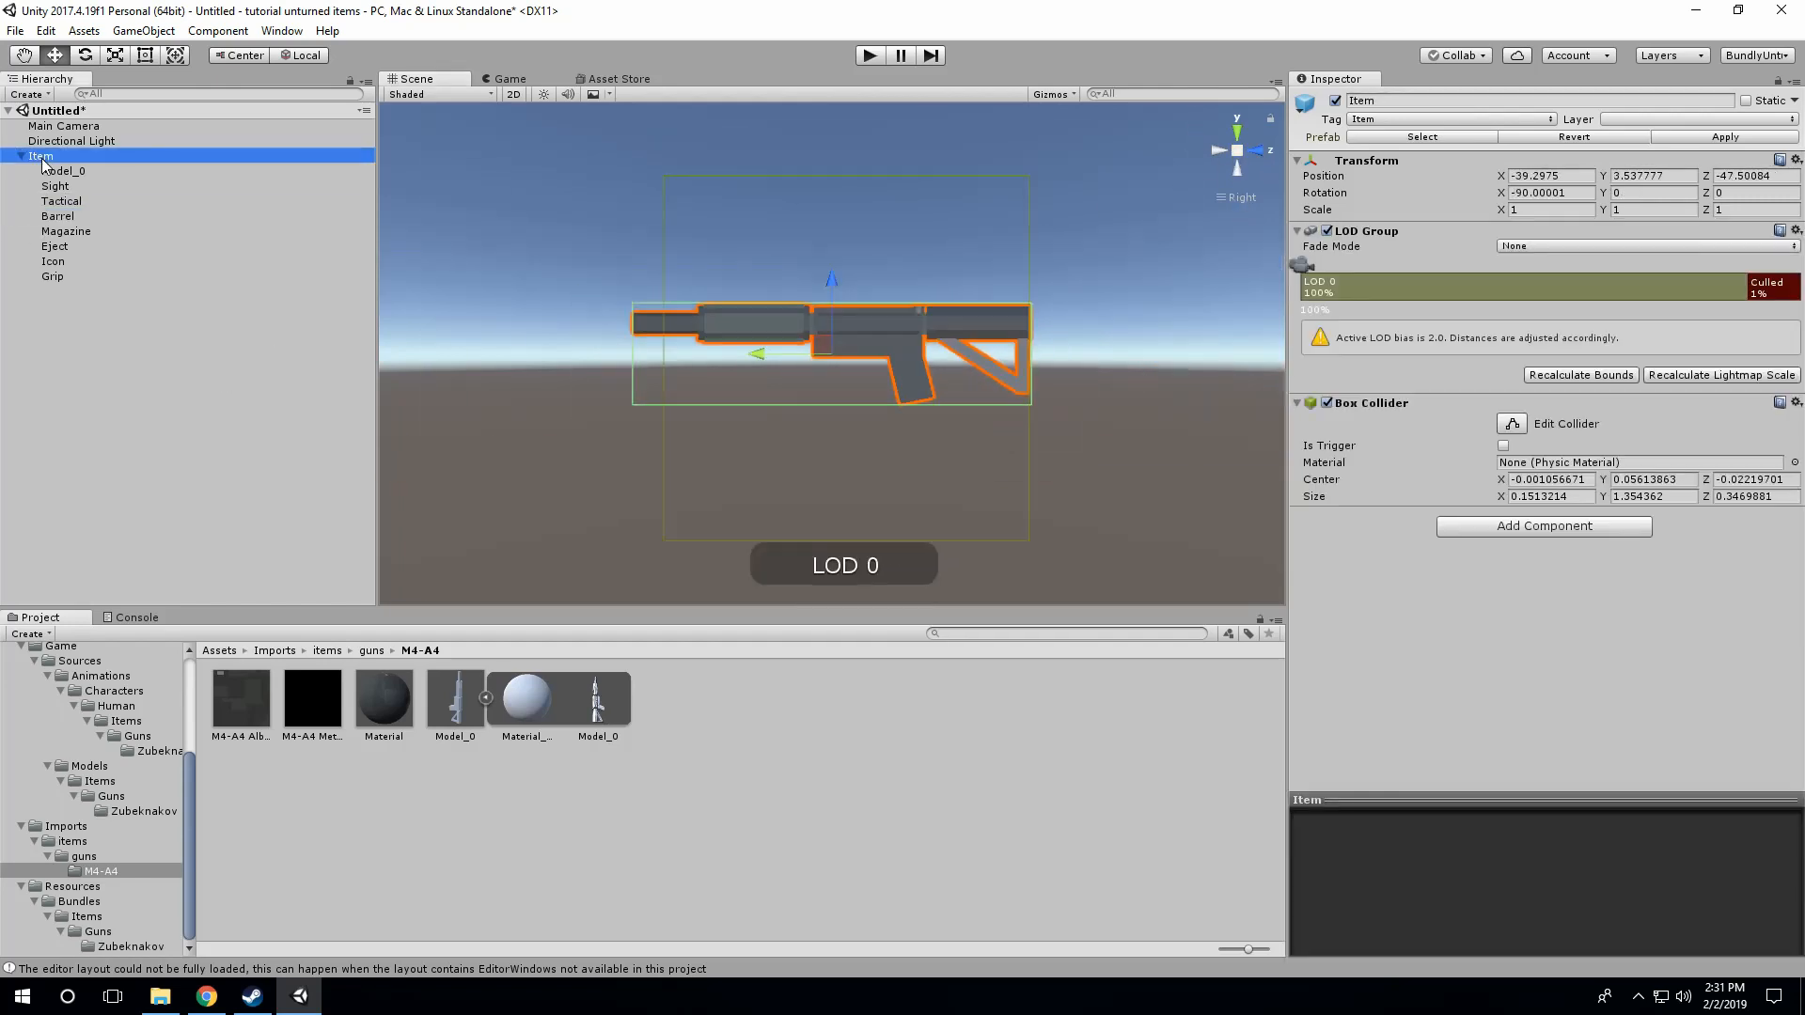
pyautogui.click(62, 201)
pyautogui.click(64, 217)
pyautogui.scroll(5, 664, 321)
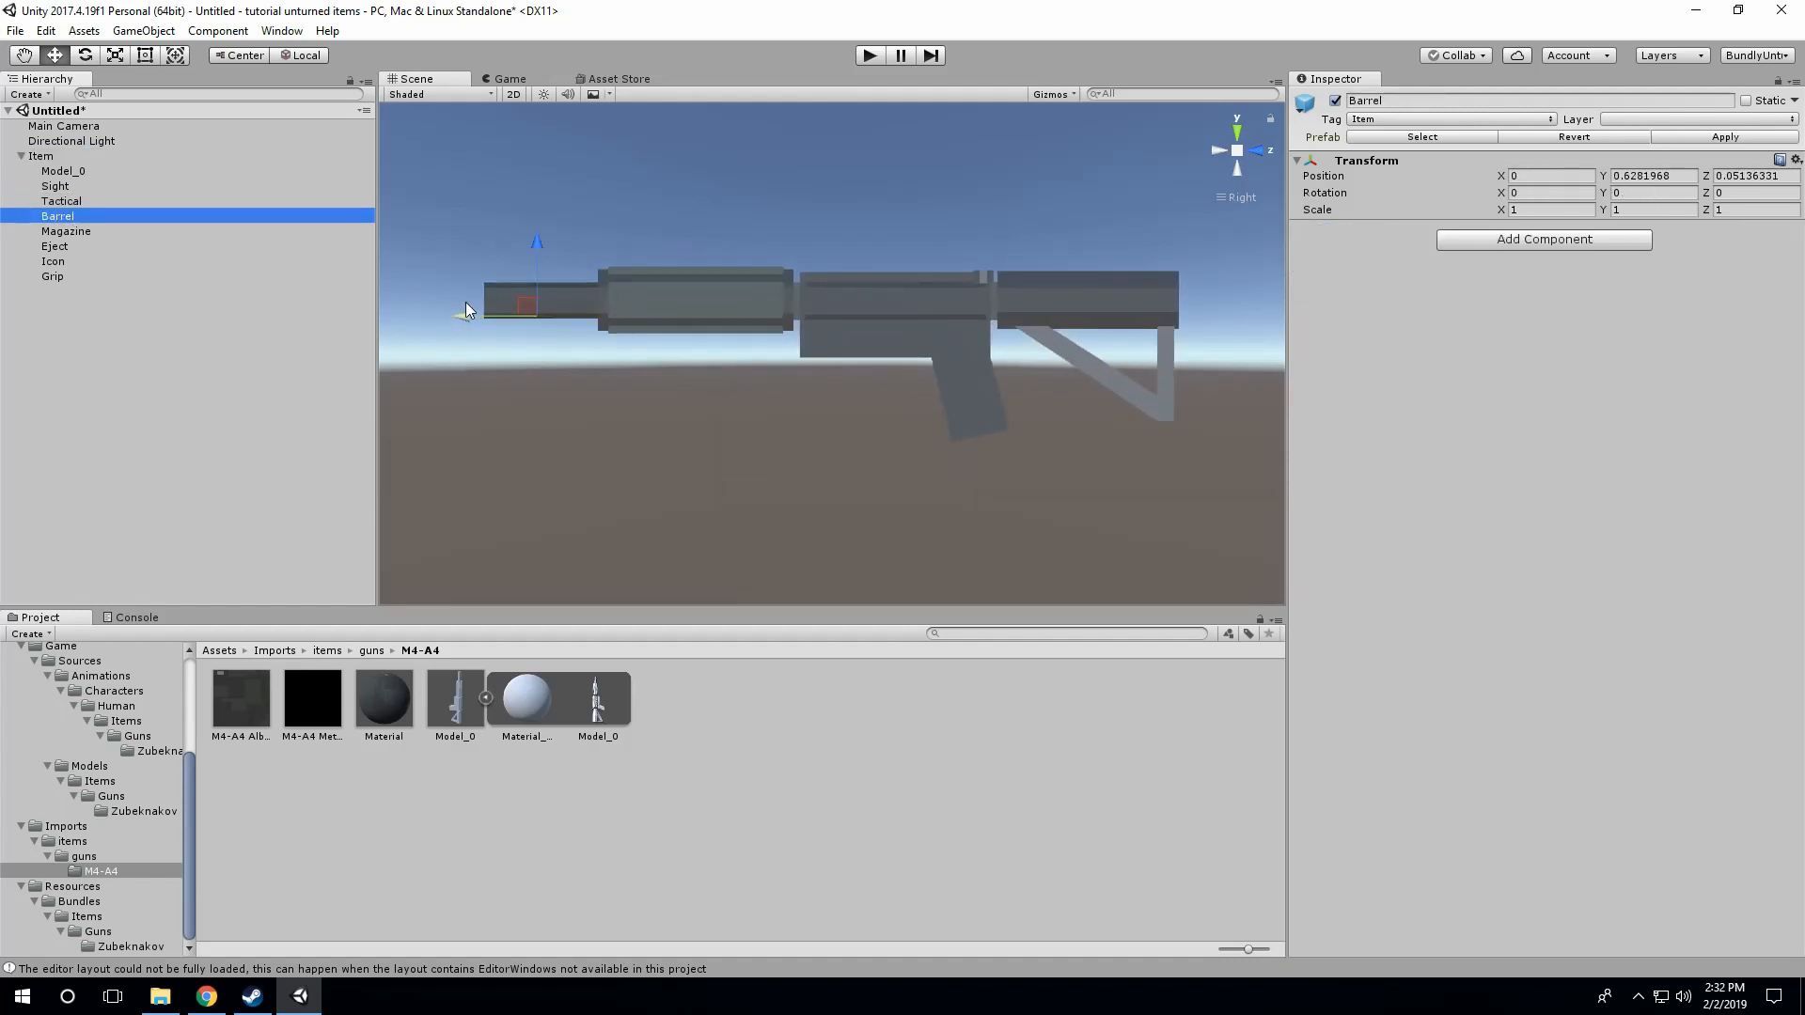
pyautogui.moveTo(460, 325); pyautogui.dragTo(409, 323)
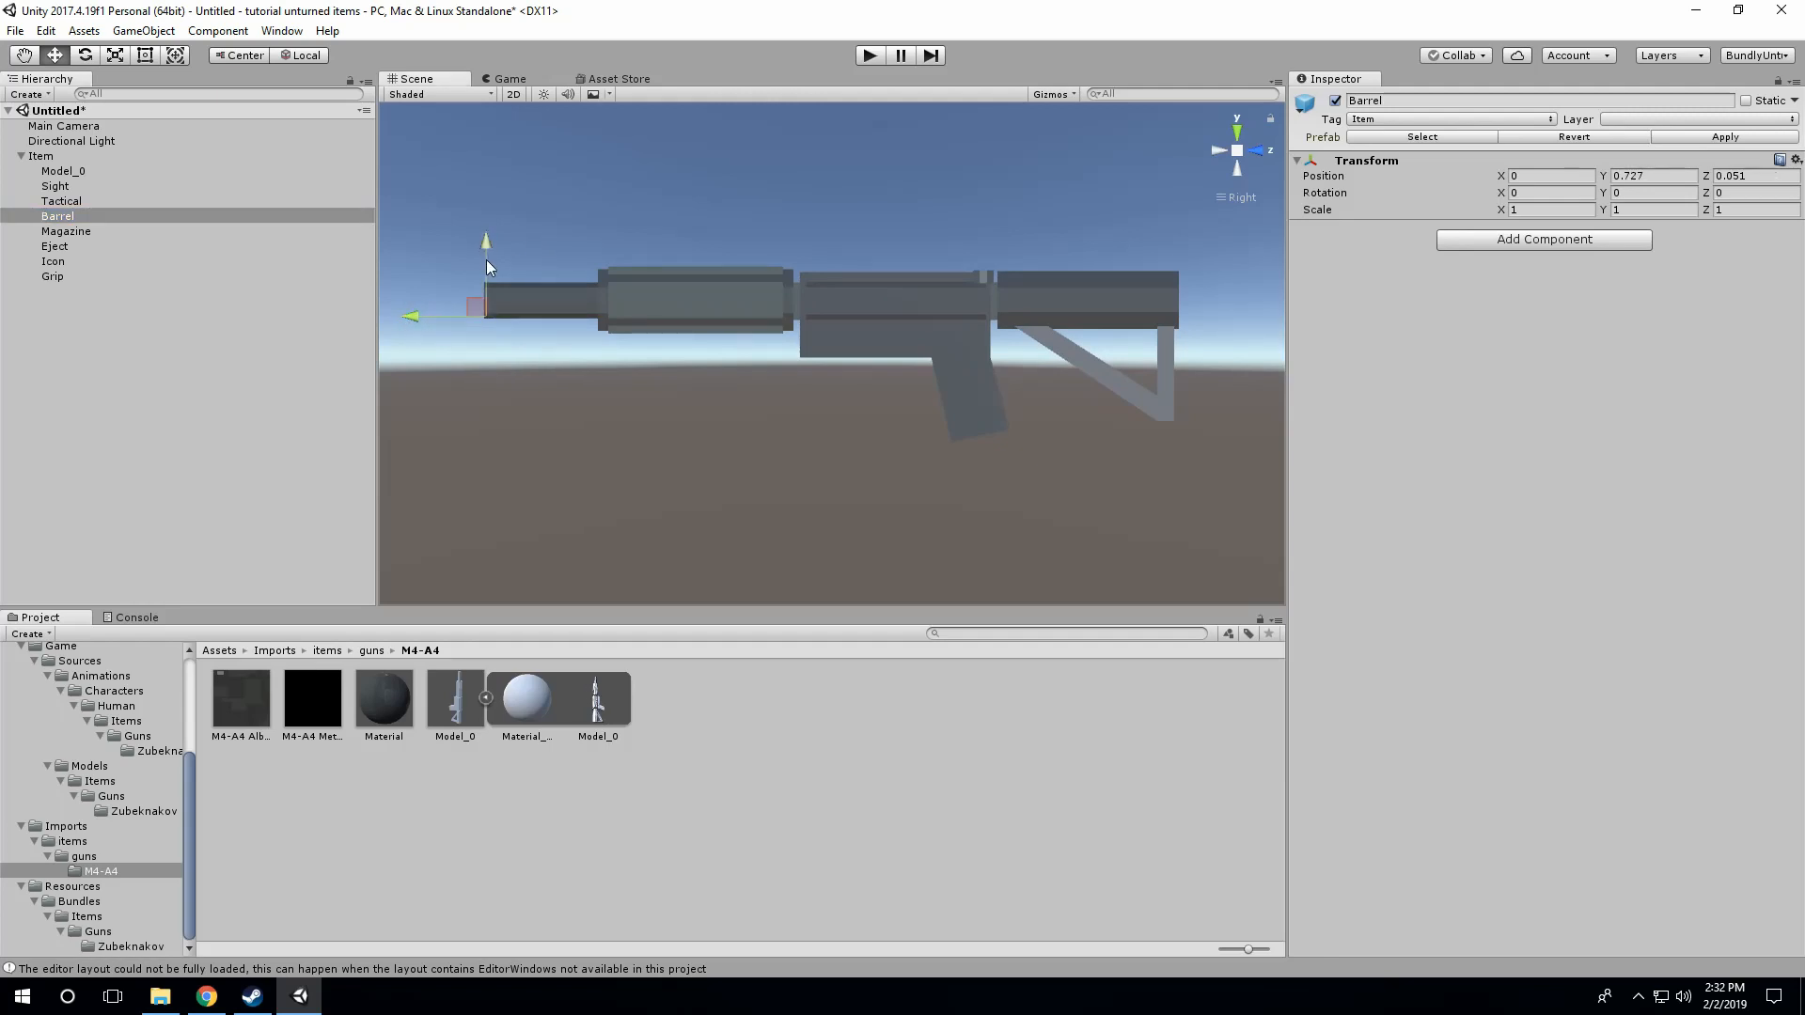
pyautogui.moveTo(487, 260); pyautogui.dragTo(481, 244)
# Step: Move the Eject point over the receiver's ejection port, to about Y 0.034 and Z 0.08
pyautogui.click(64, 232)
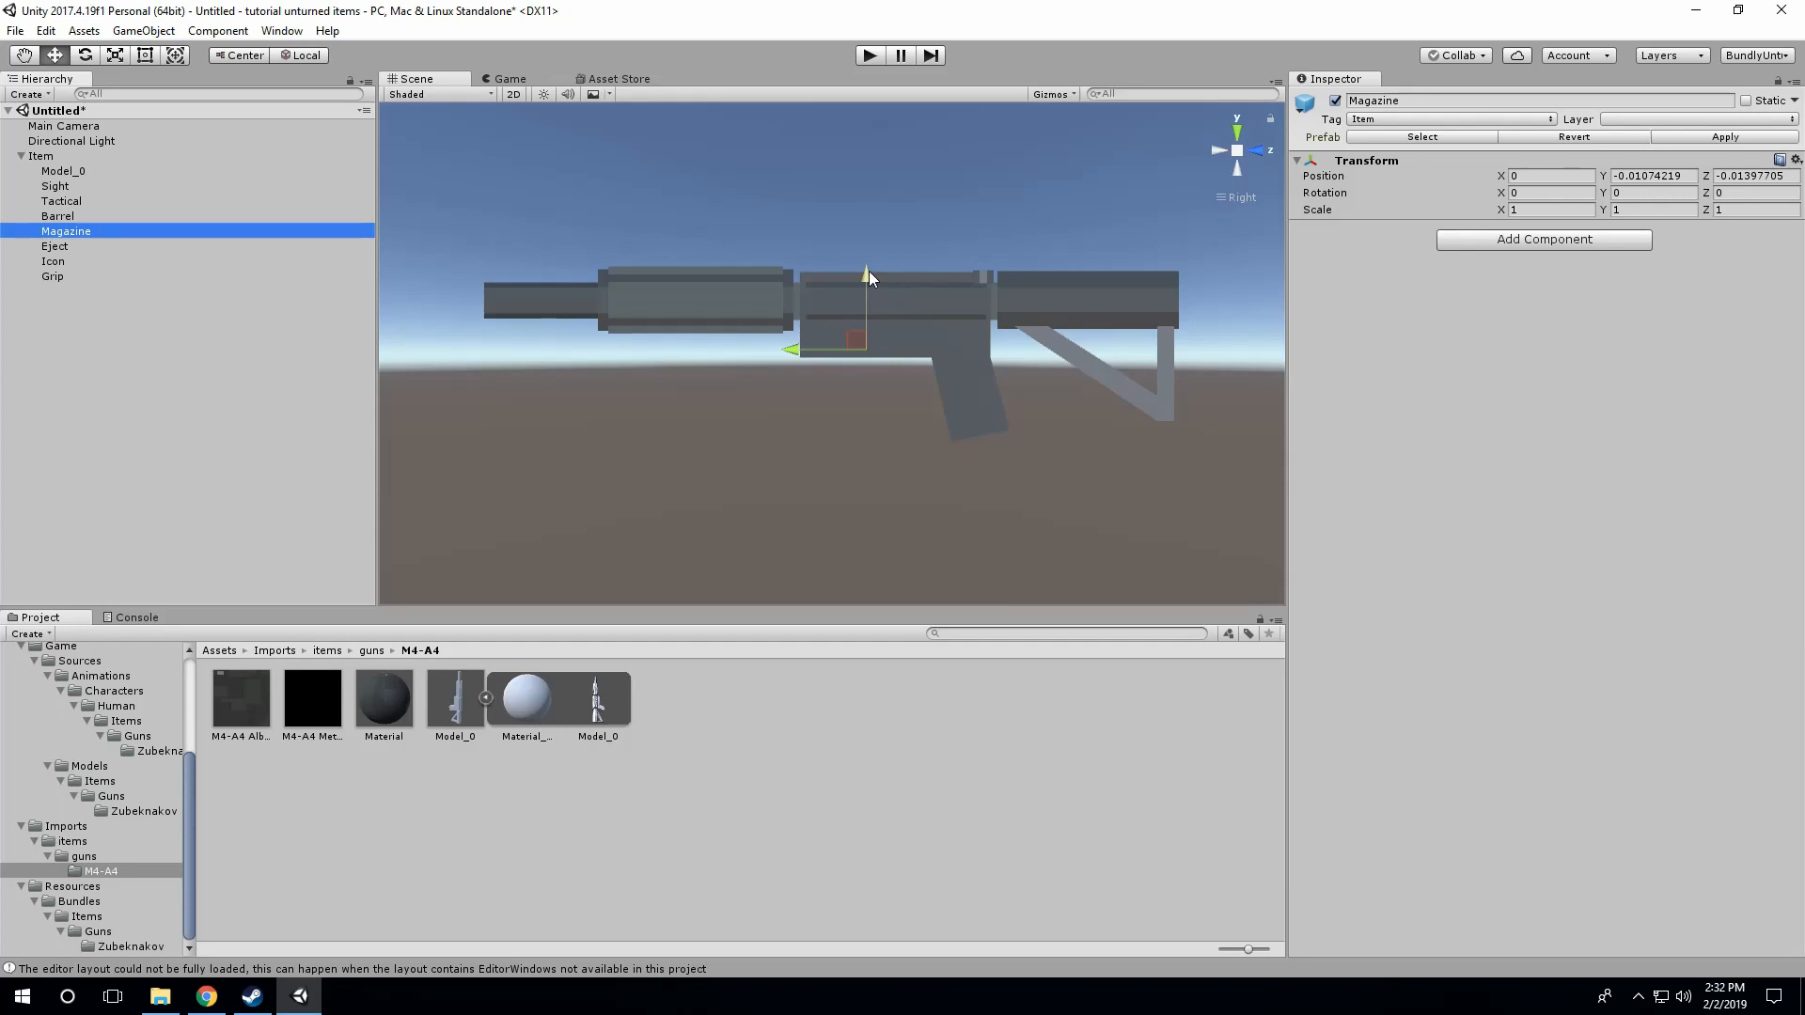
pyautogui.click(55, 246)
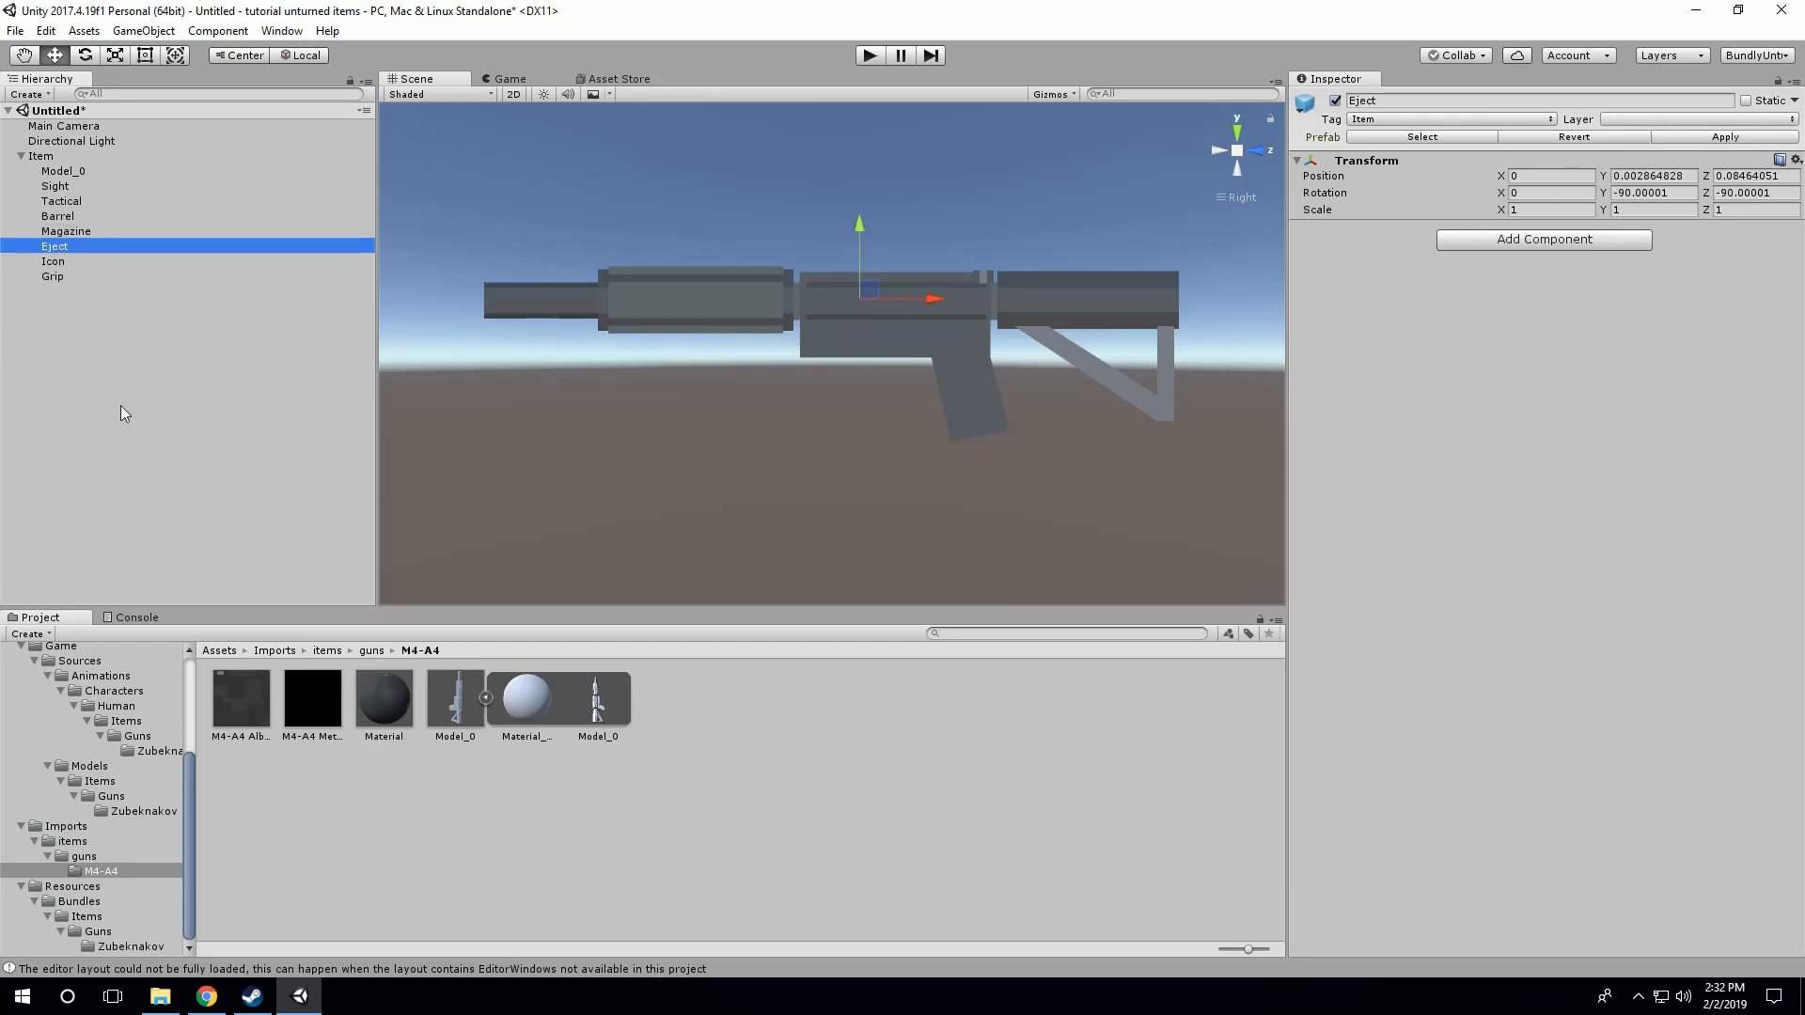
pyautogui.click(1219, 151)
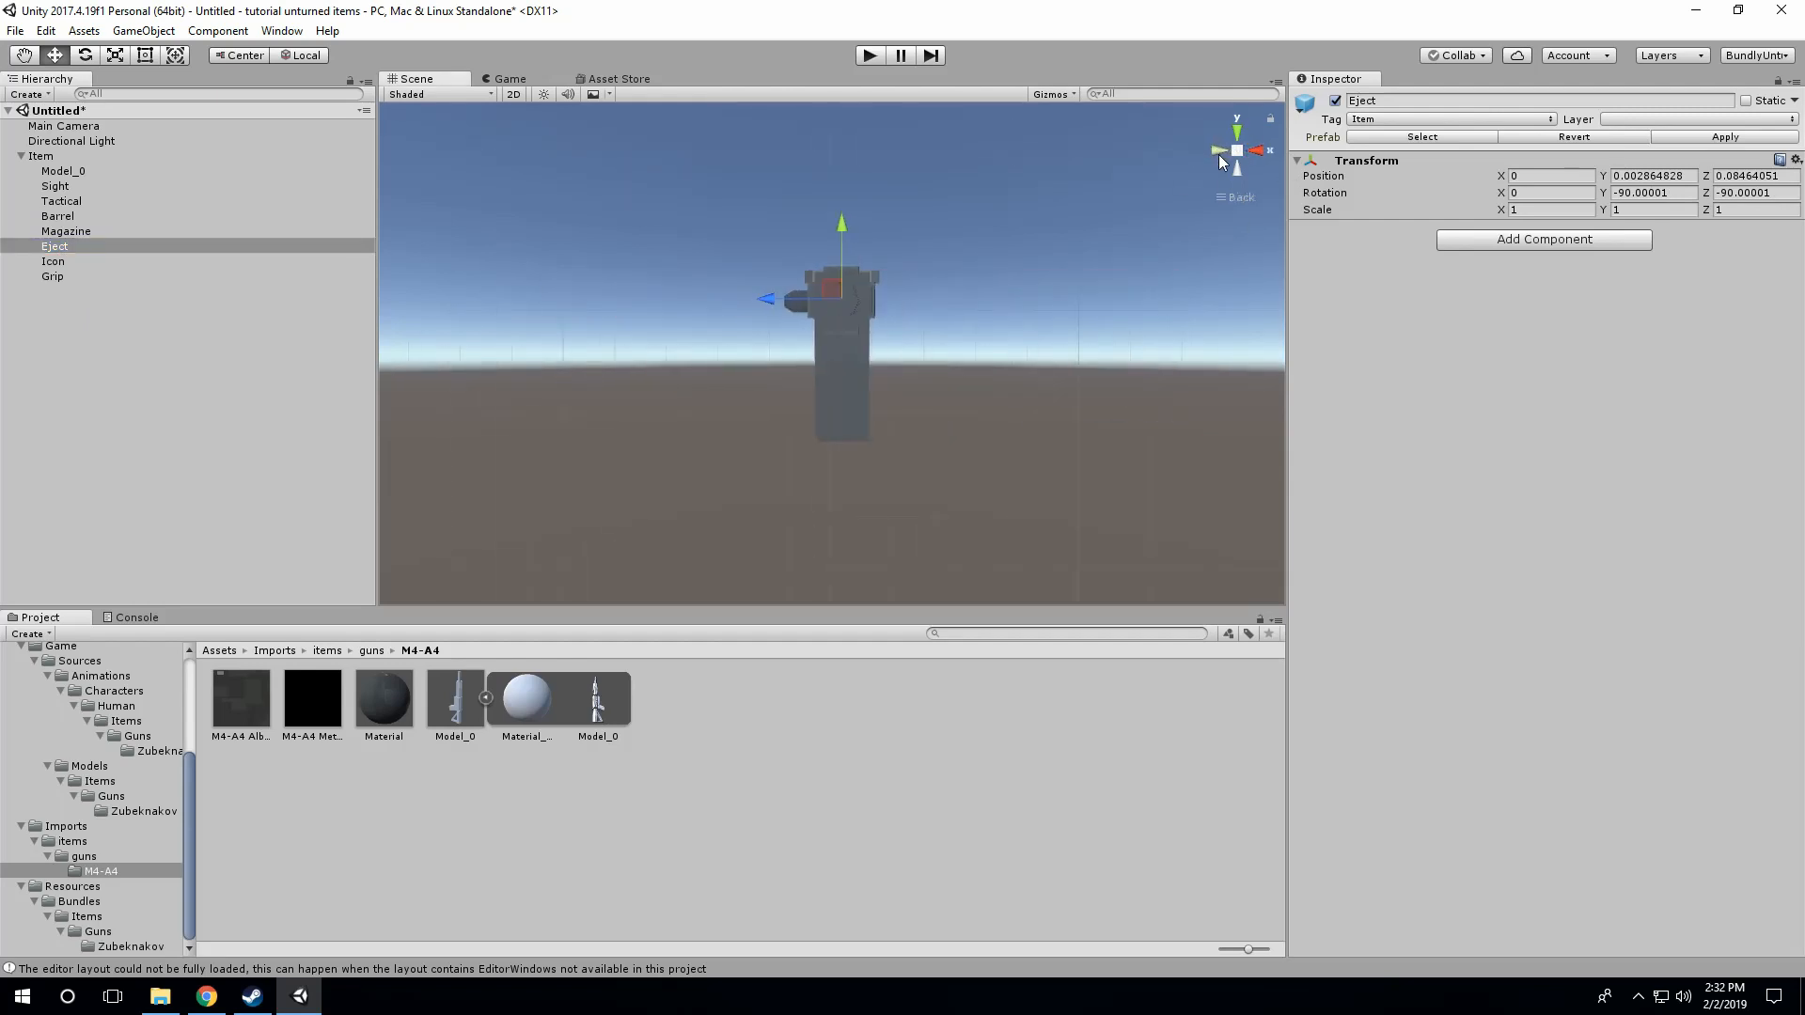
pyautogui.moveTo(724, 298); pyautogui.dragTo(733, 299)
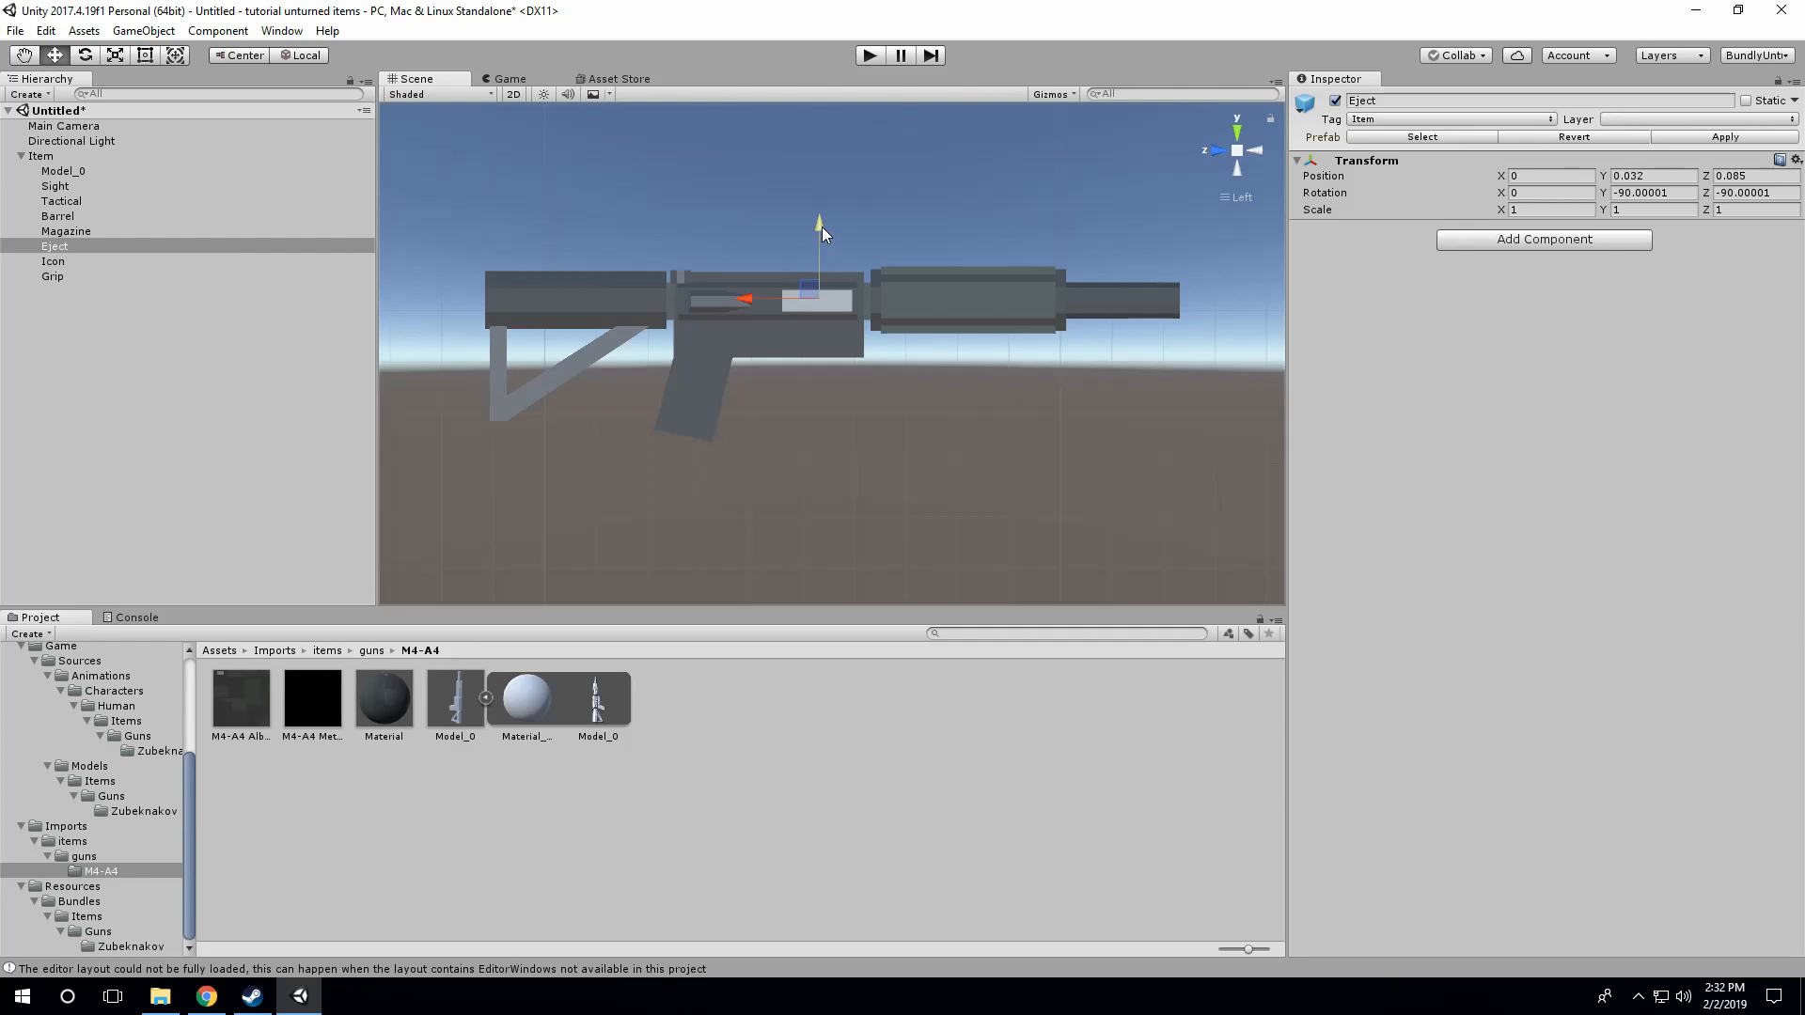
pyautogui.moveTo(821, 228); pyautogui.dragTo(817, 227)
pyautogui.moveTo(746, 301); pyautogui.dragTo(749, 308)
pyautogui.click(1260, 150)
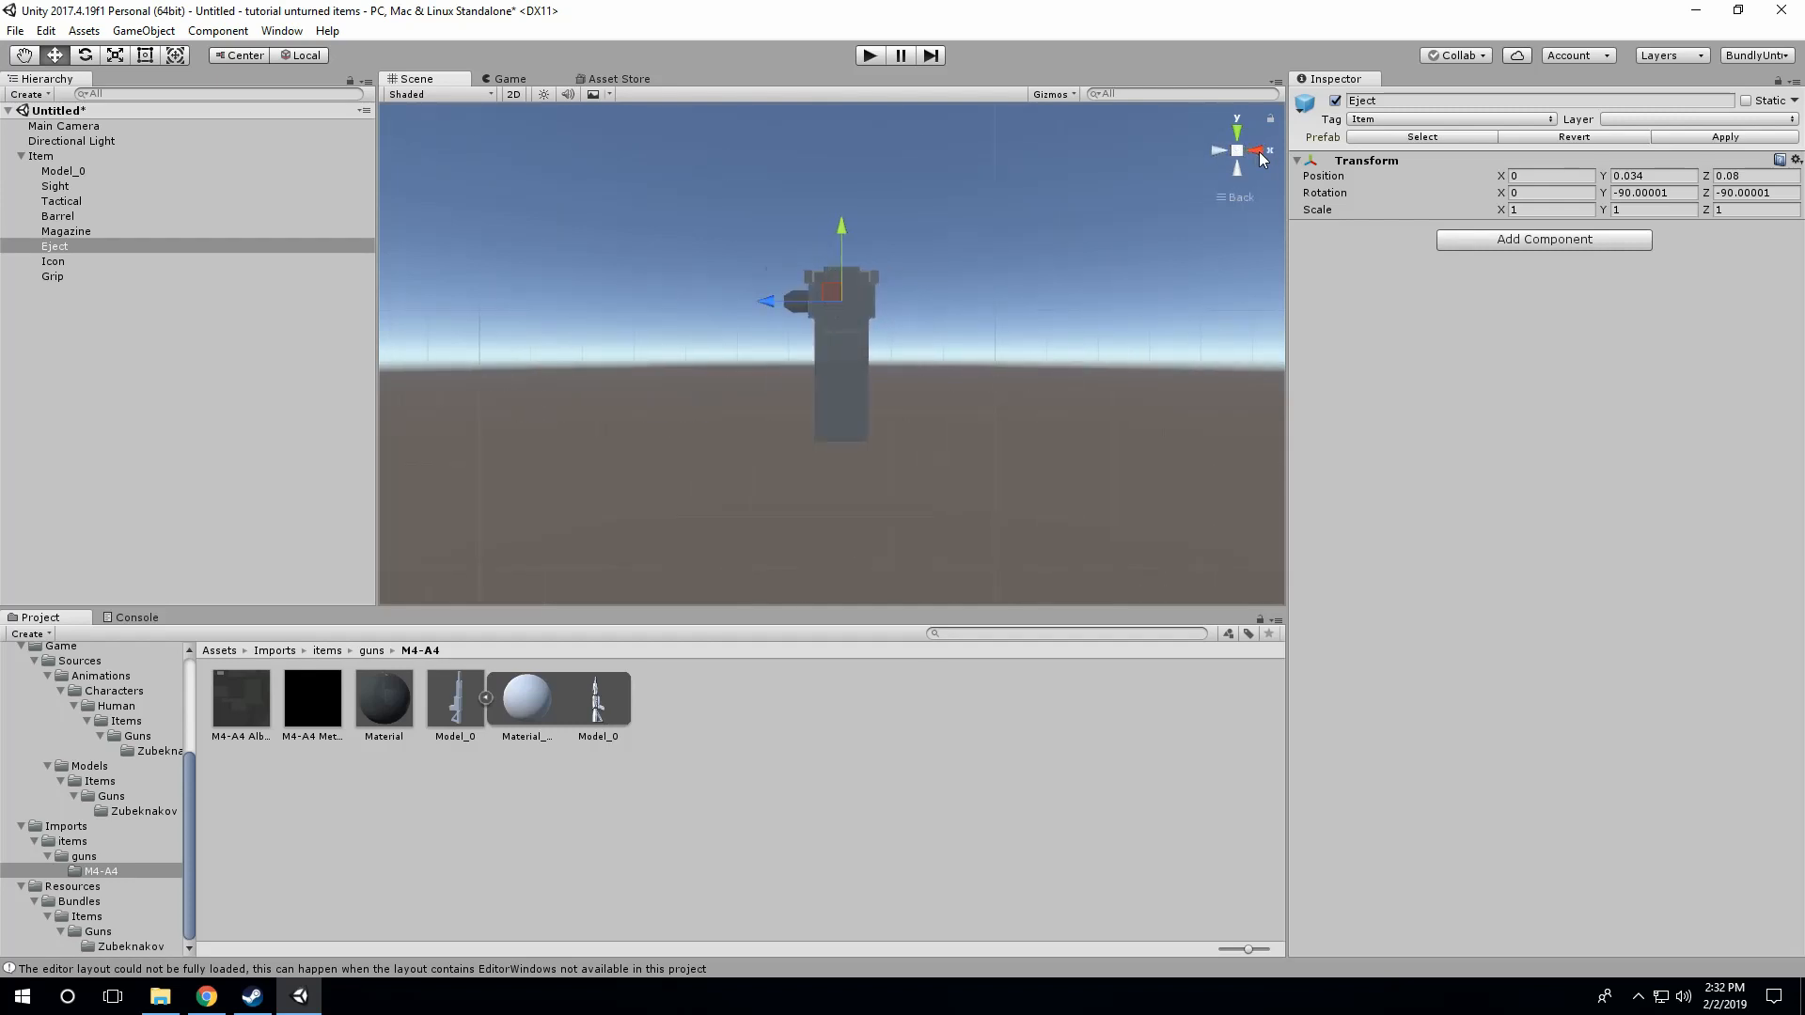
# Step: Lower the Magazine attachment point to the receiver's underside, about Z -0.027, and adjust it slightly along the gun's length
pyautogui.click(53, 263)
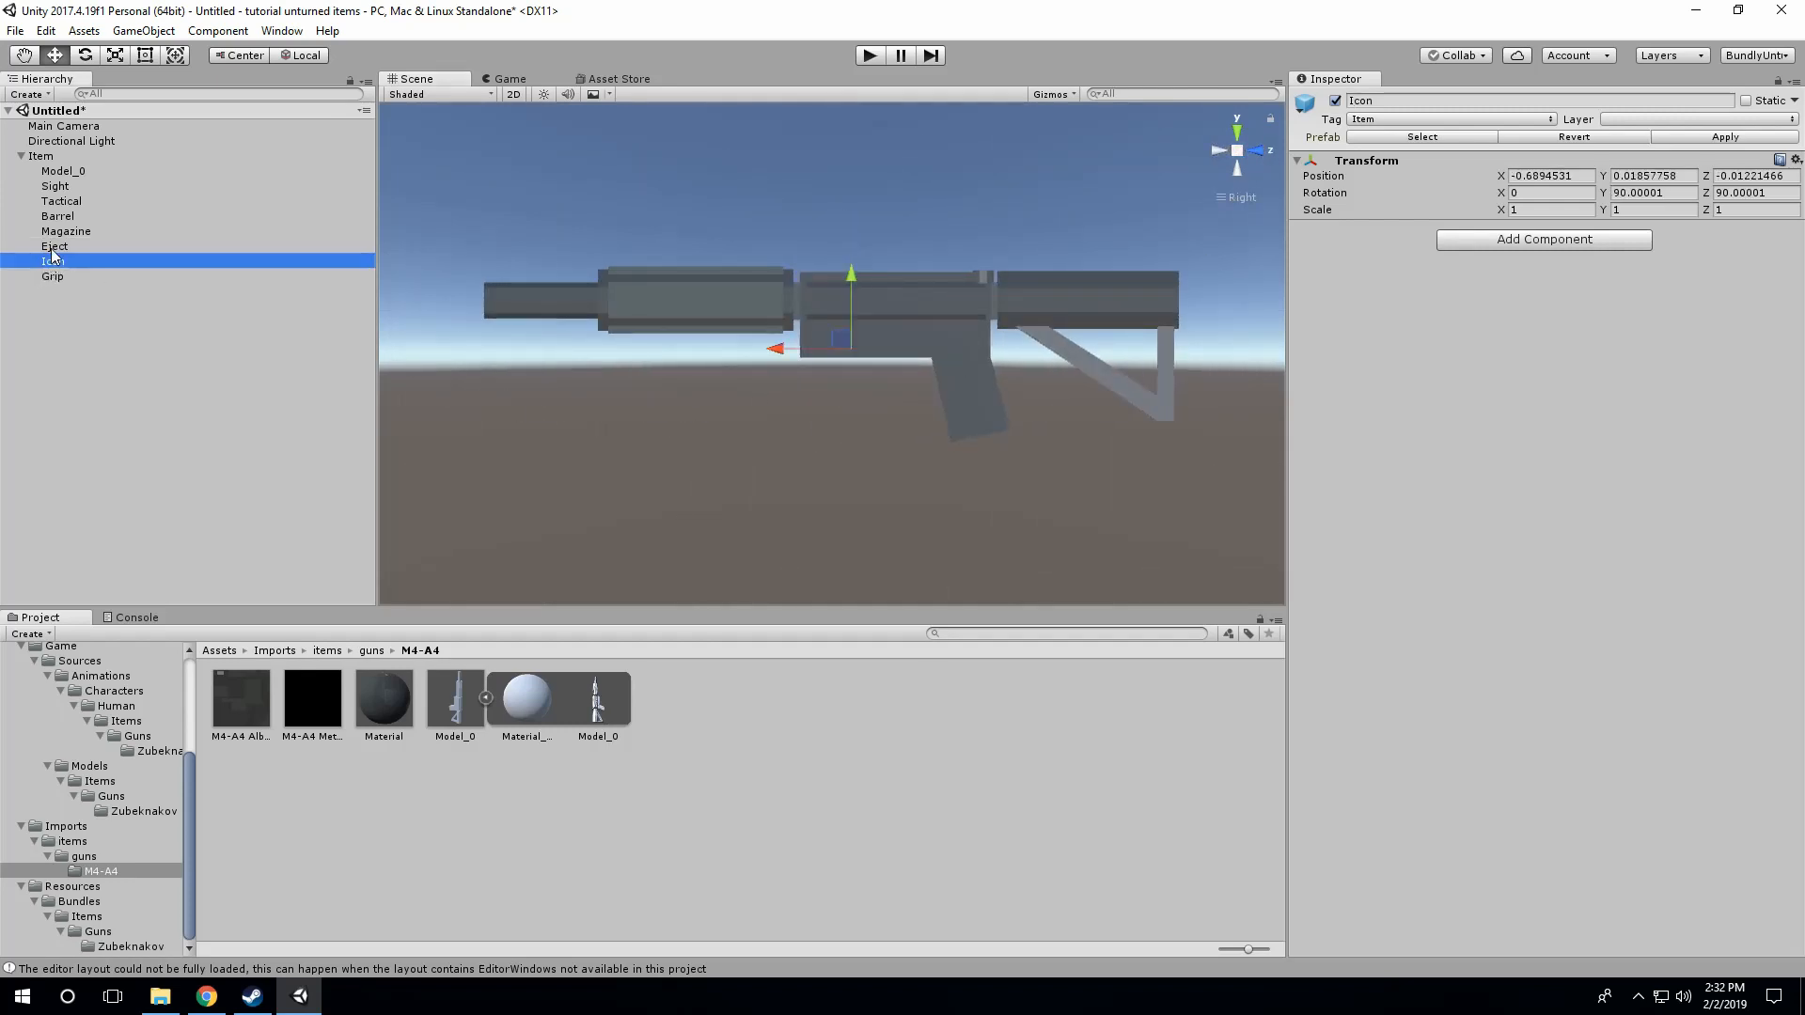
pyautogui.click(55, 247)
pyautogui.click(58, 217)
pyautogui.click(65, 233)
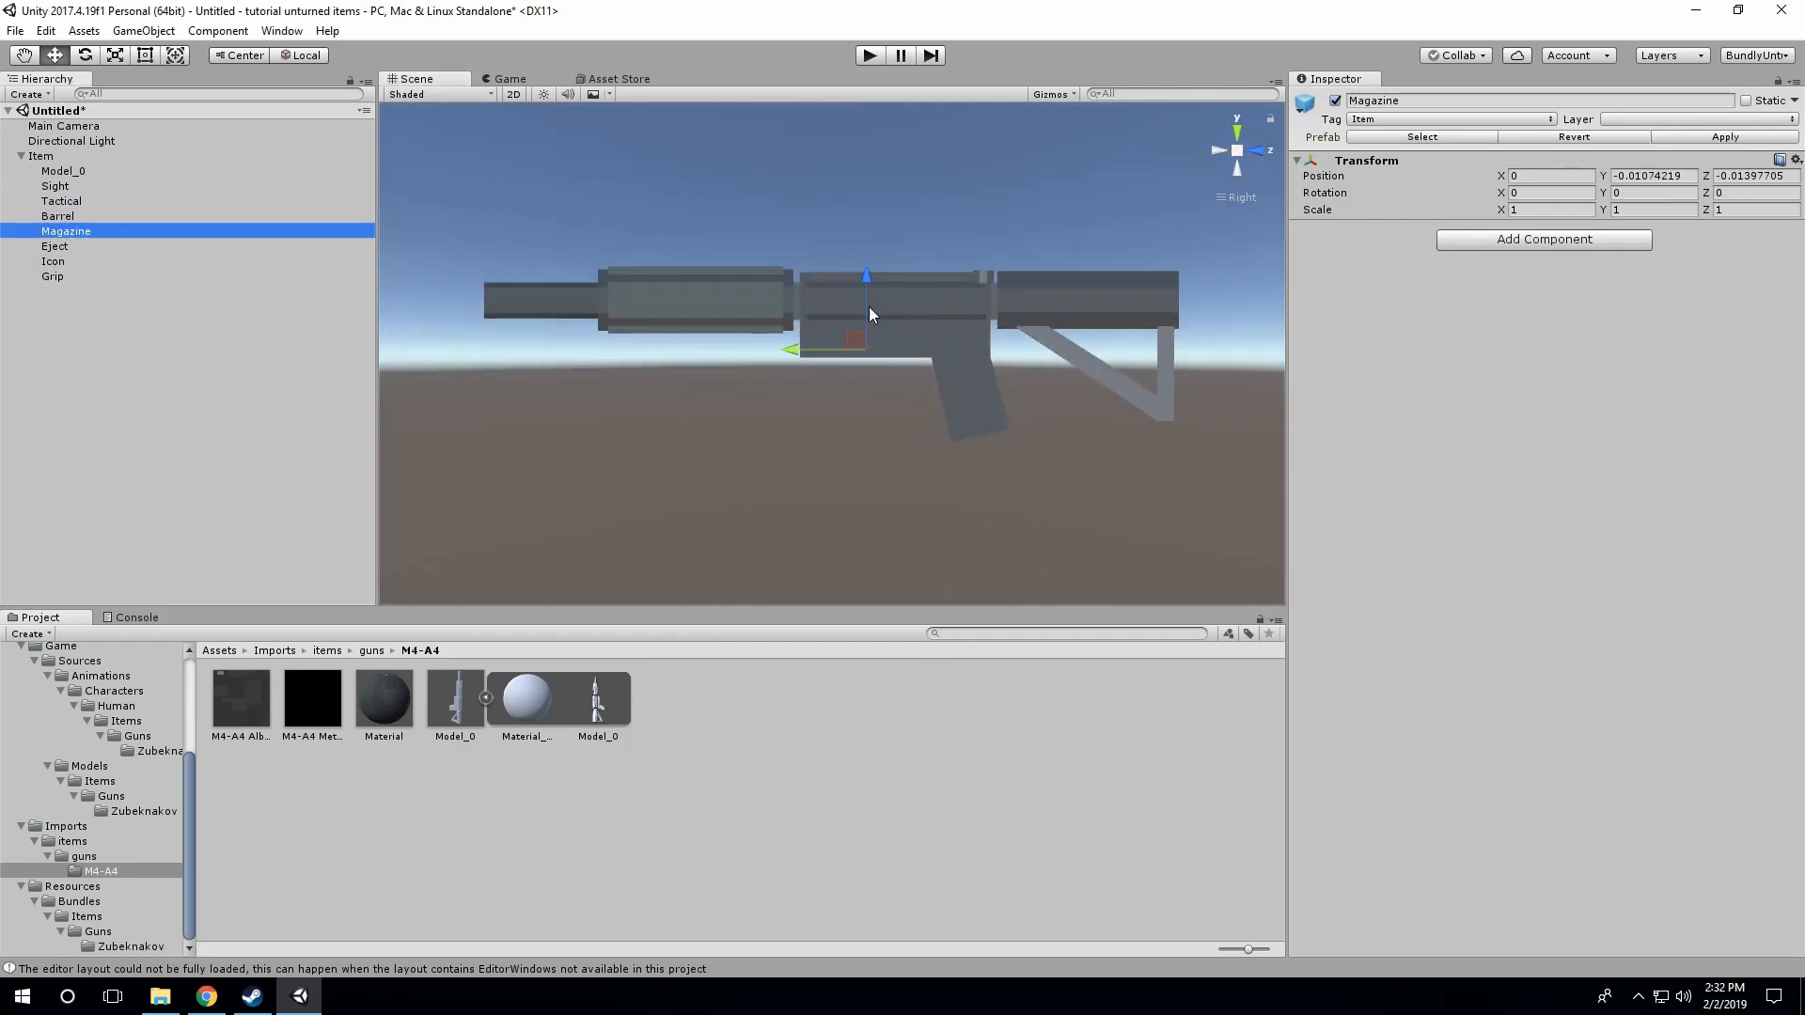
pyautogui.moveTo(865, 280); pyautogui.dragTo(863, 286)
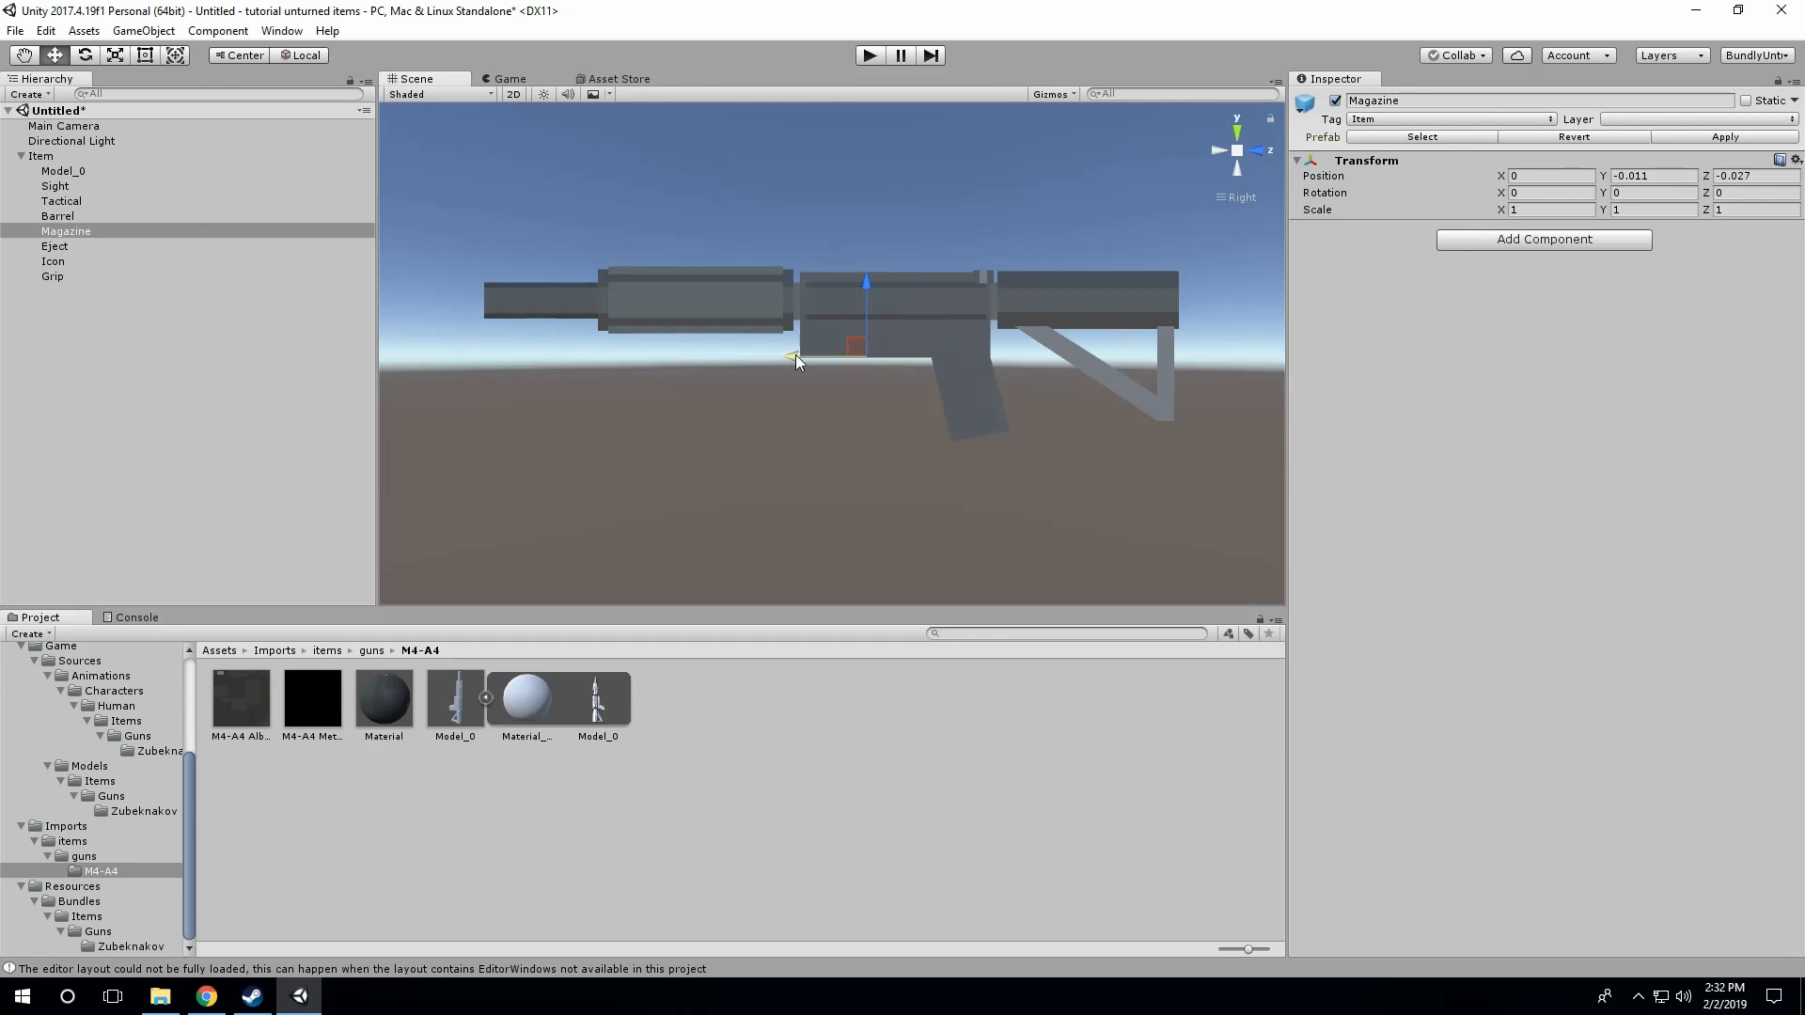
pyautogui.moveTo(795, 353); pyautogui.dragTo(791, 355)
# Step: Examine the Icon point's placement and direction relative to the gun from both sides and the back
pyautogui.click(58, 263)
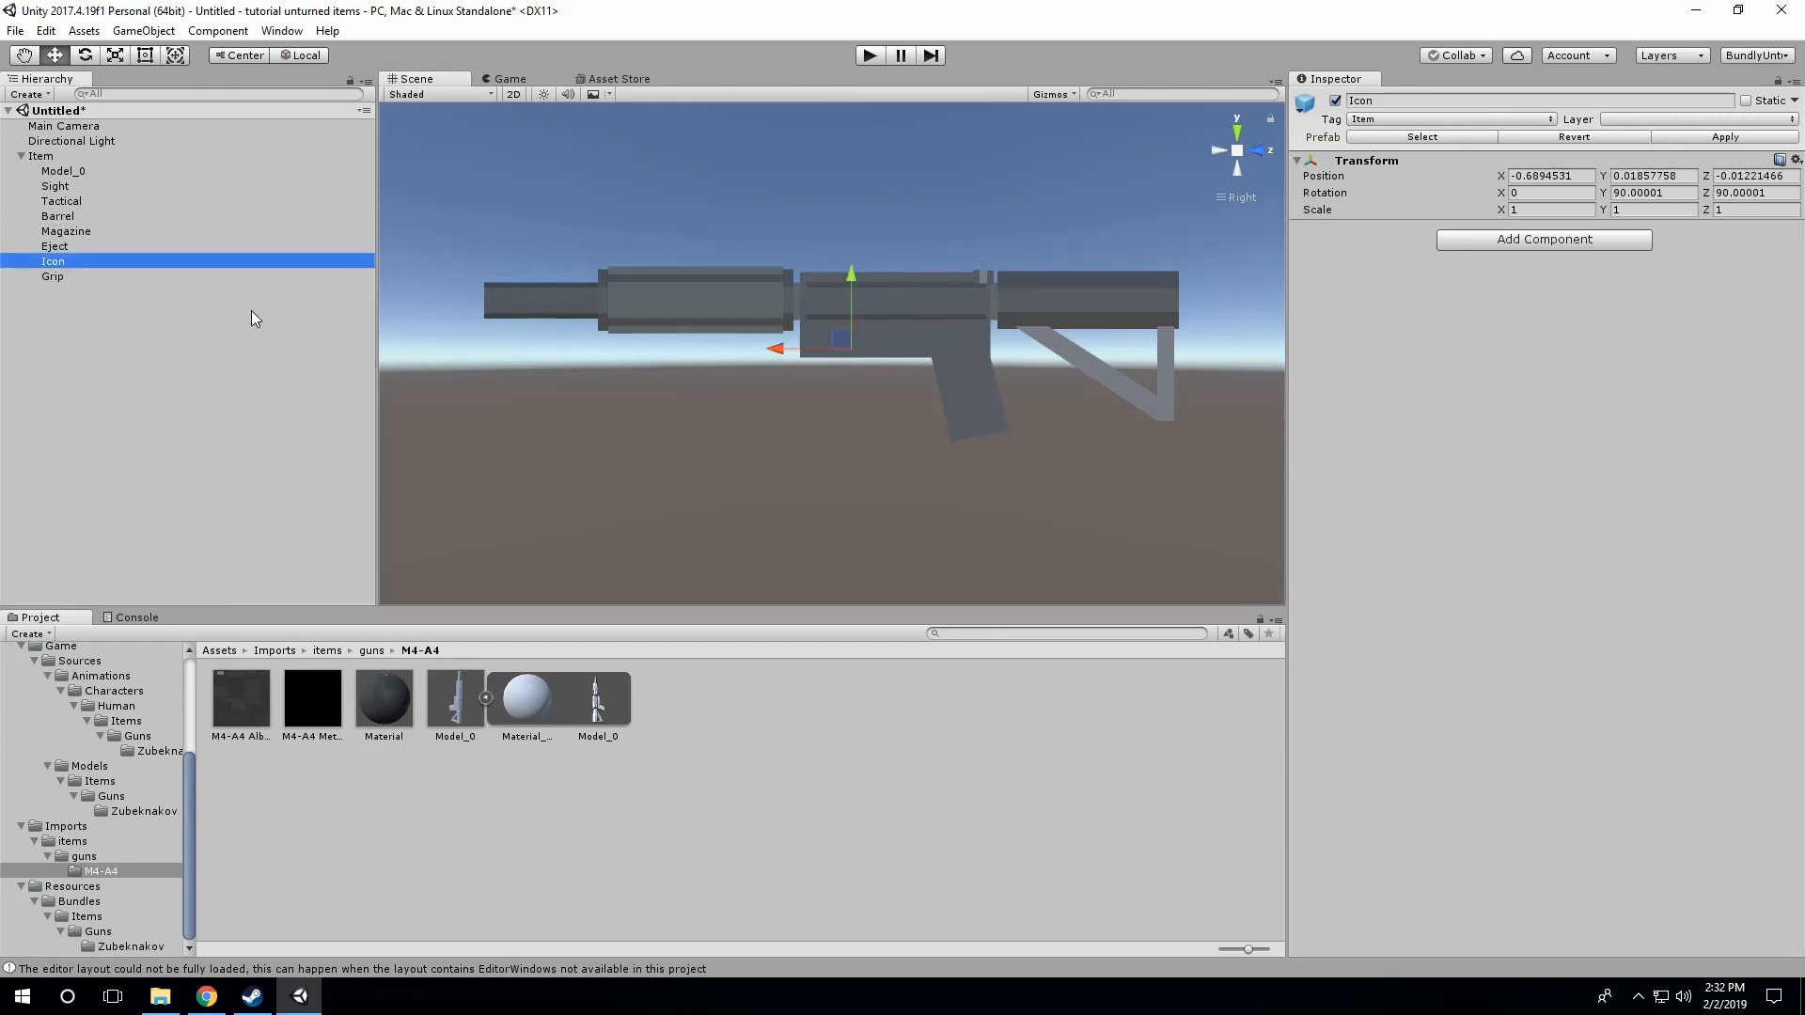
pyautogui.click(1225, 153)
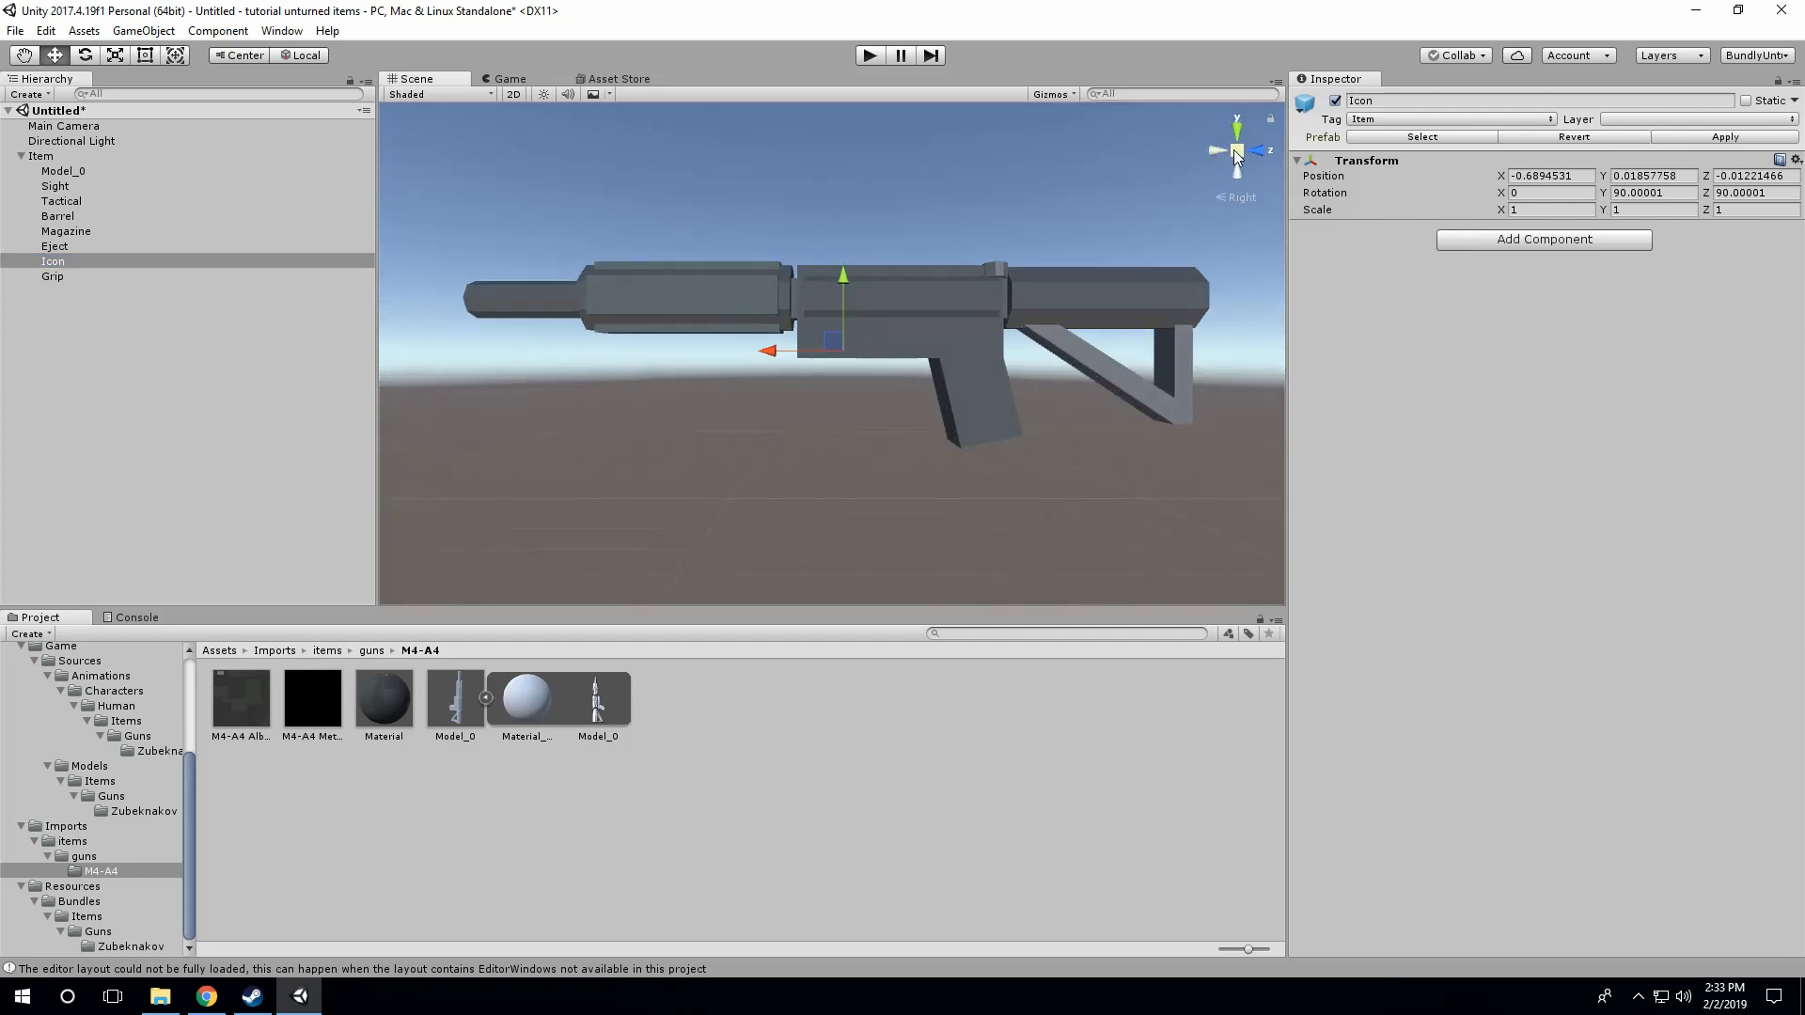
pyautogui.click(1233, 153)
pyautogui.click(1218, 150)
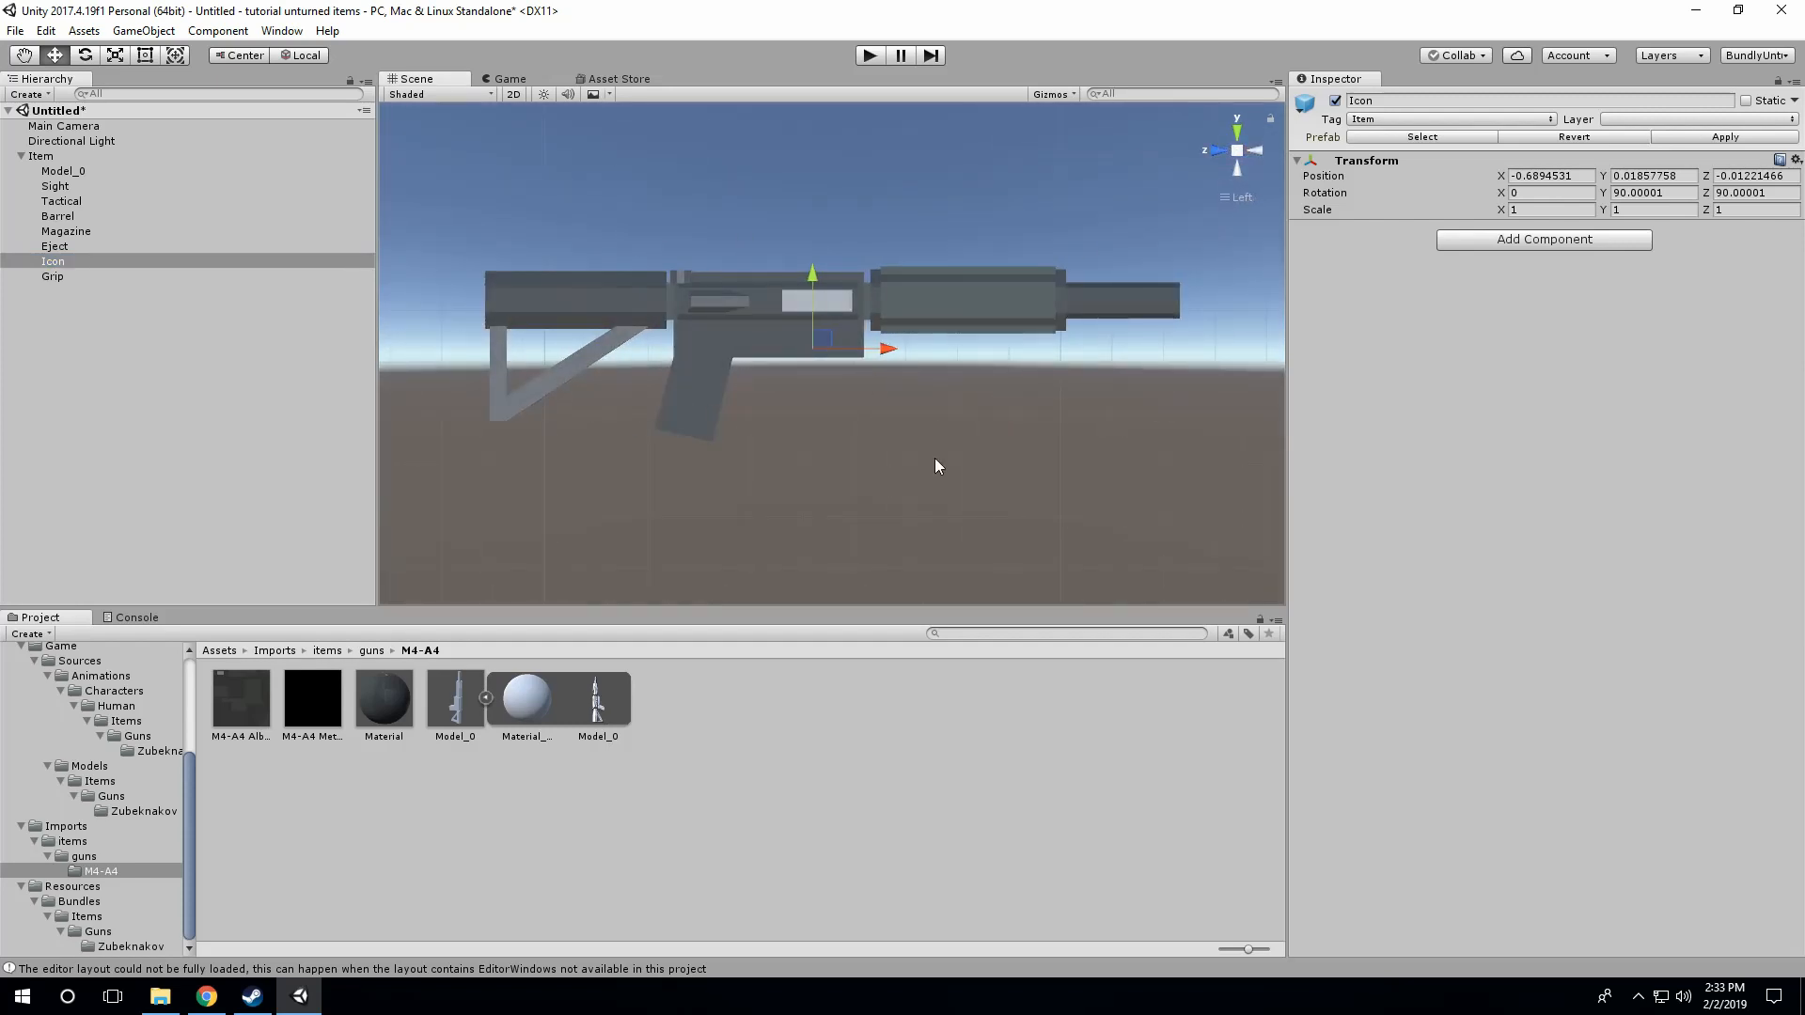
pyautogui.click(1258, 151)
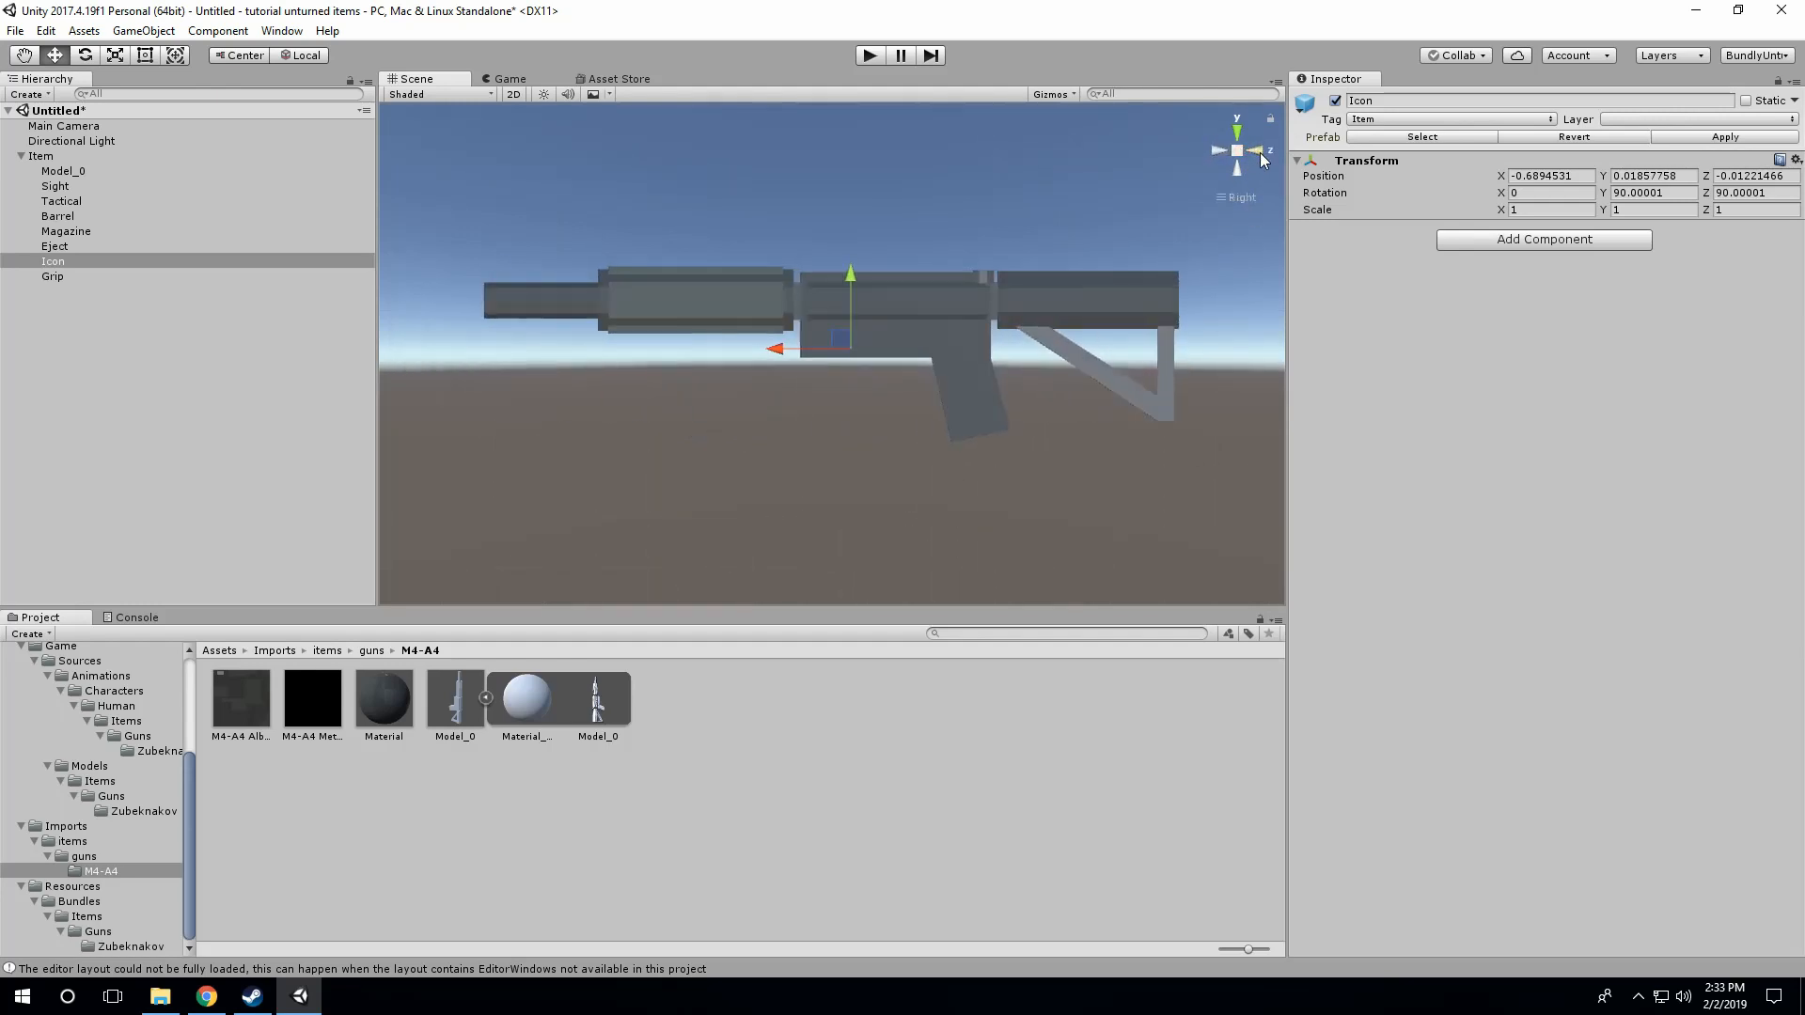
pyautogui.click(1260, 145)
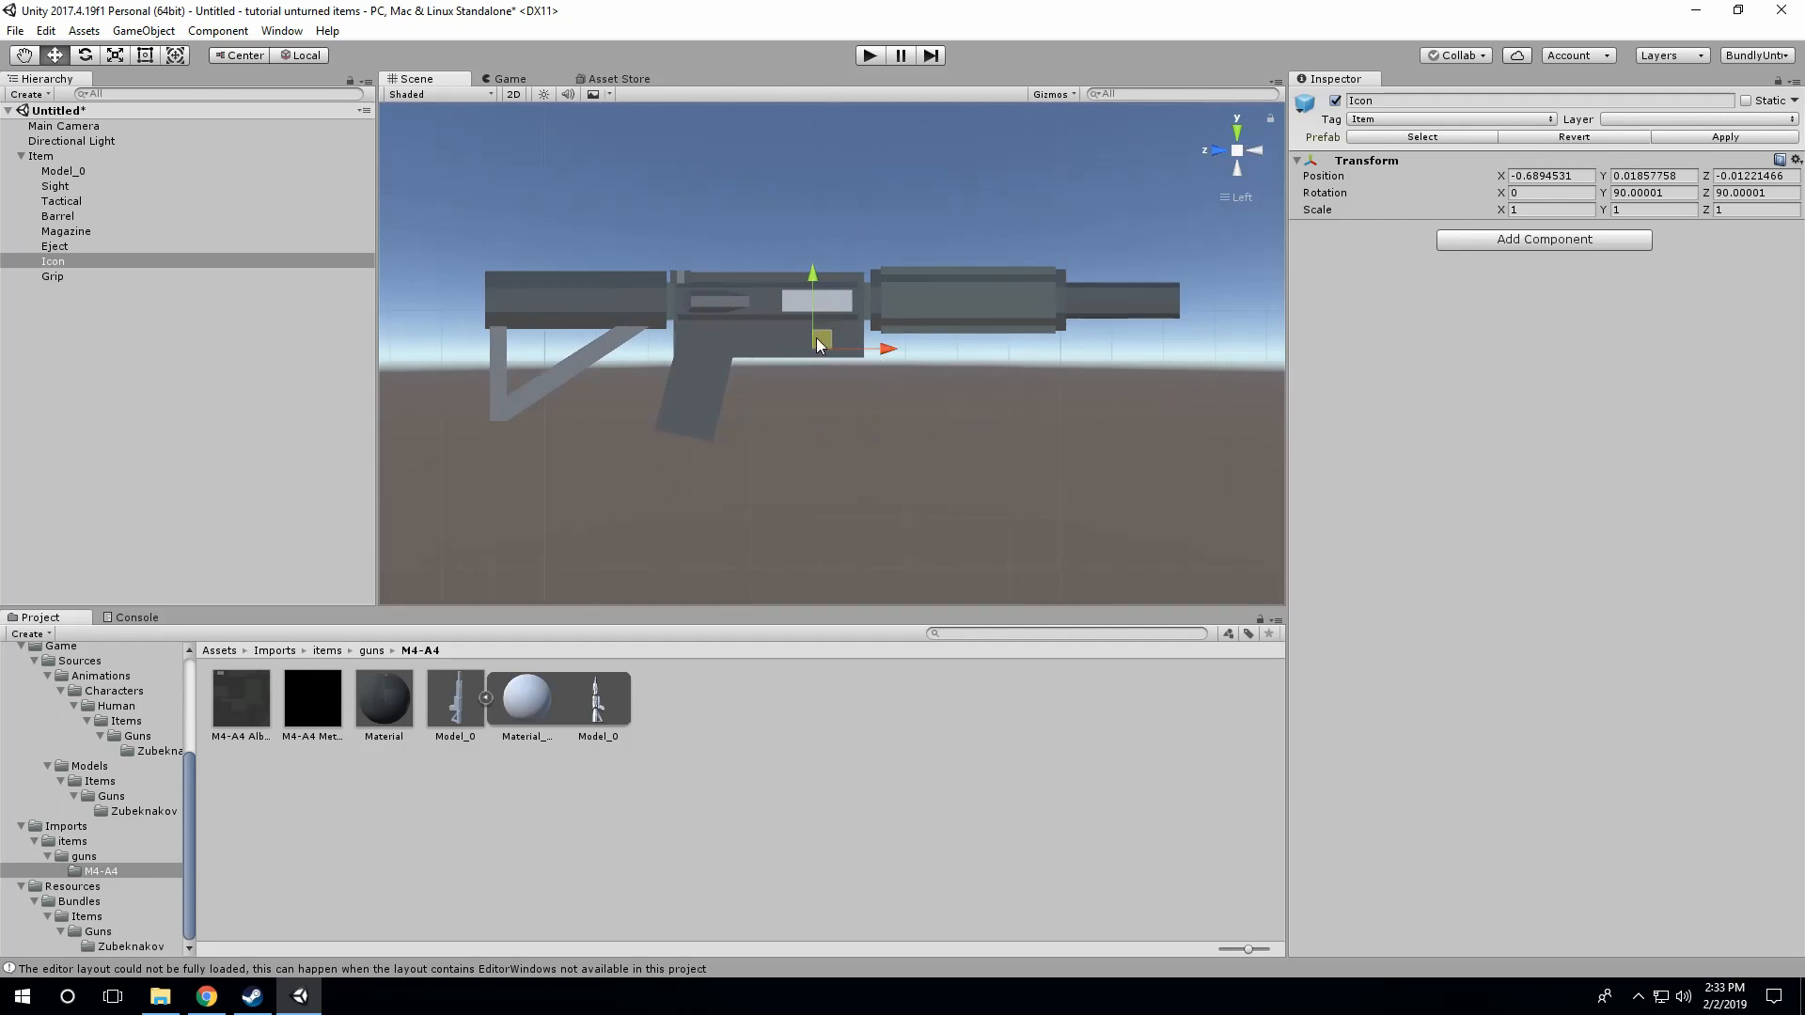
pyautogui.click(1254, 151)
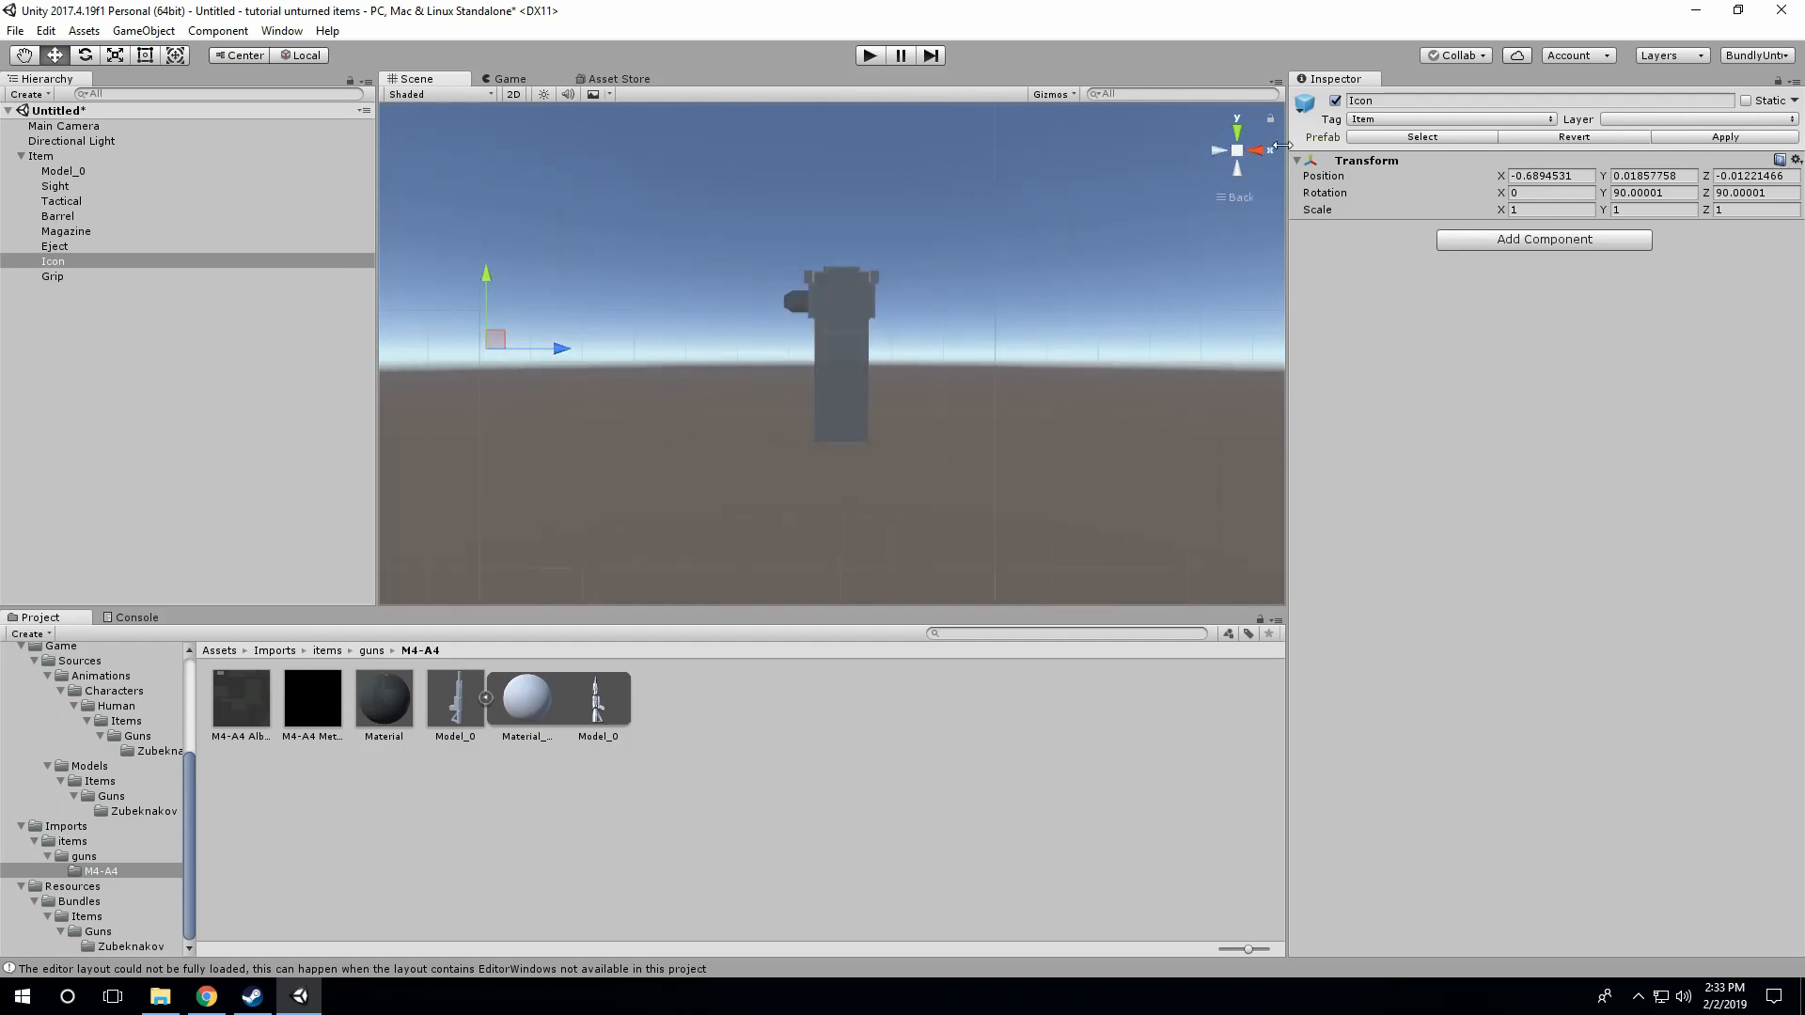
pyautogui.click(1256, 153)
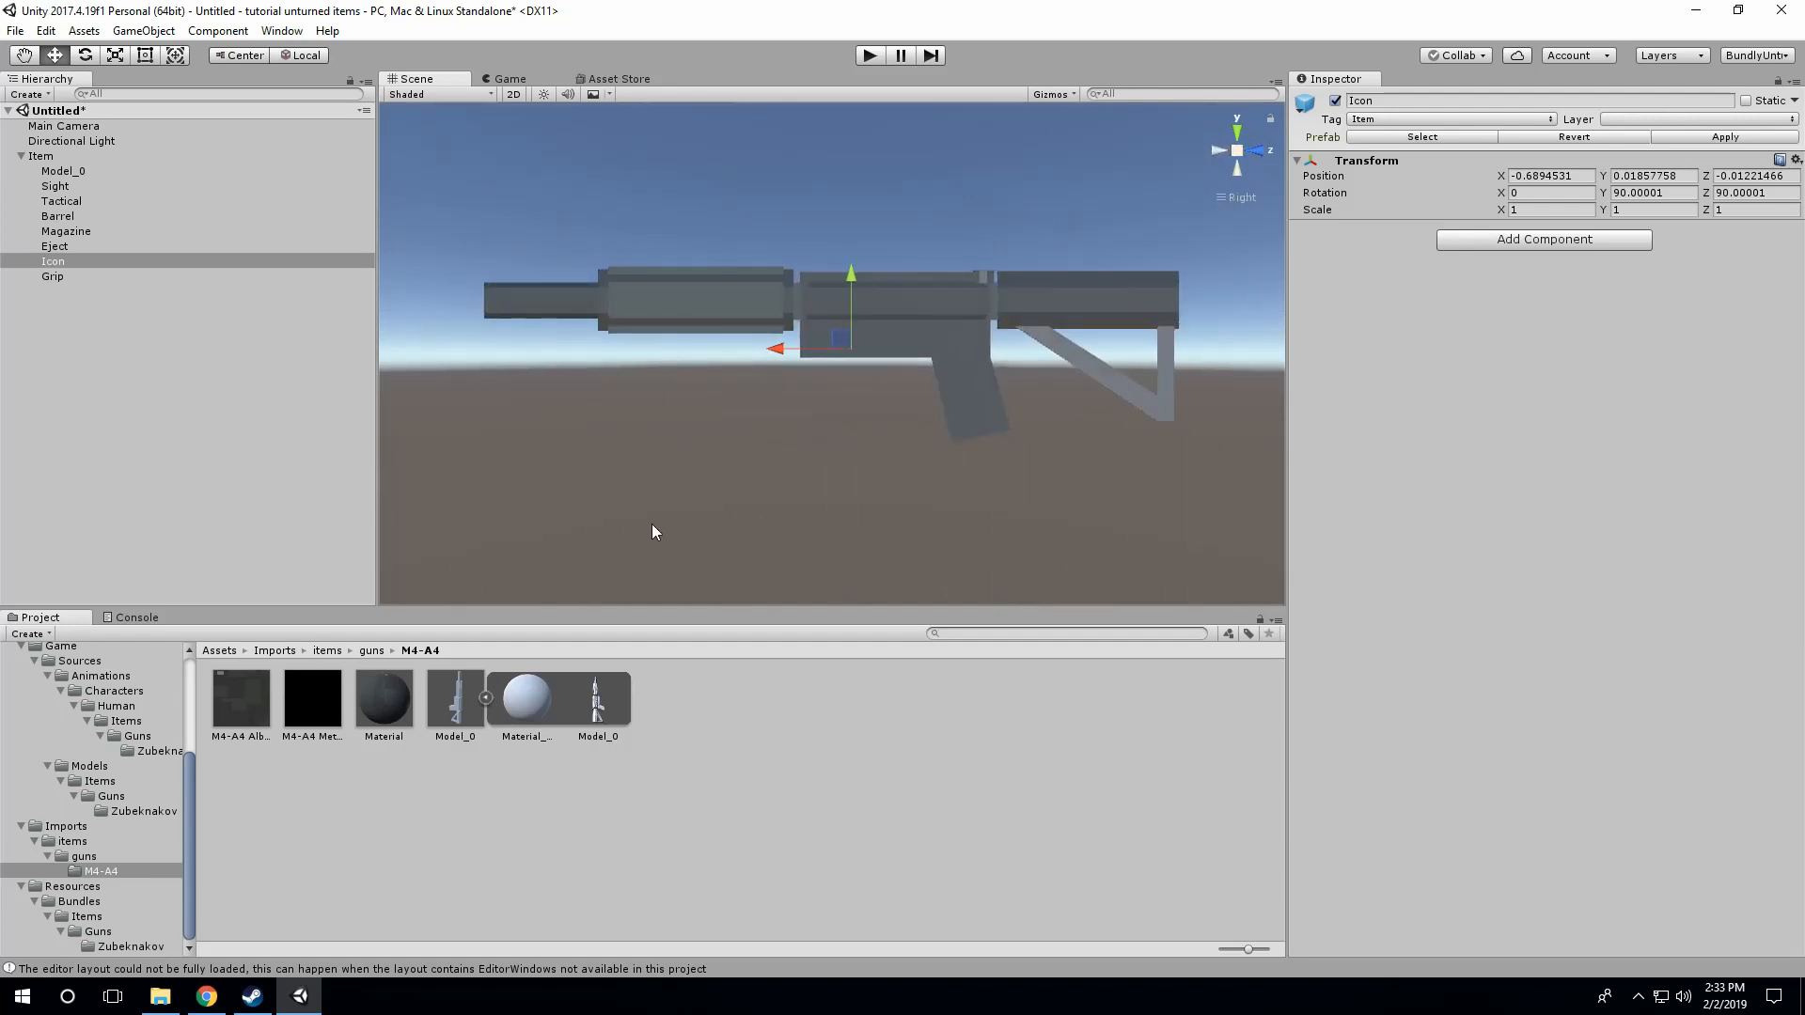
pyautogui.click(1220, 151)
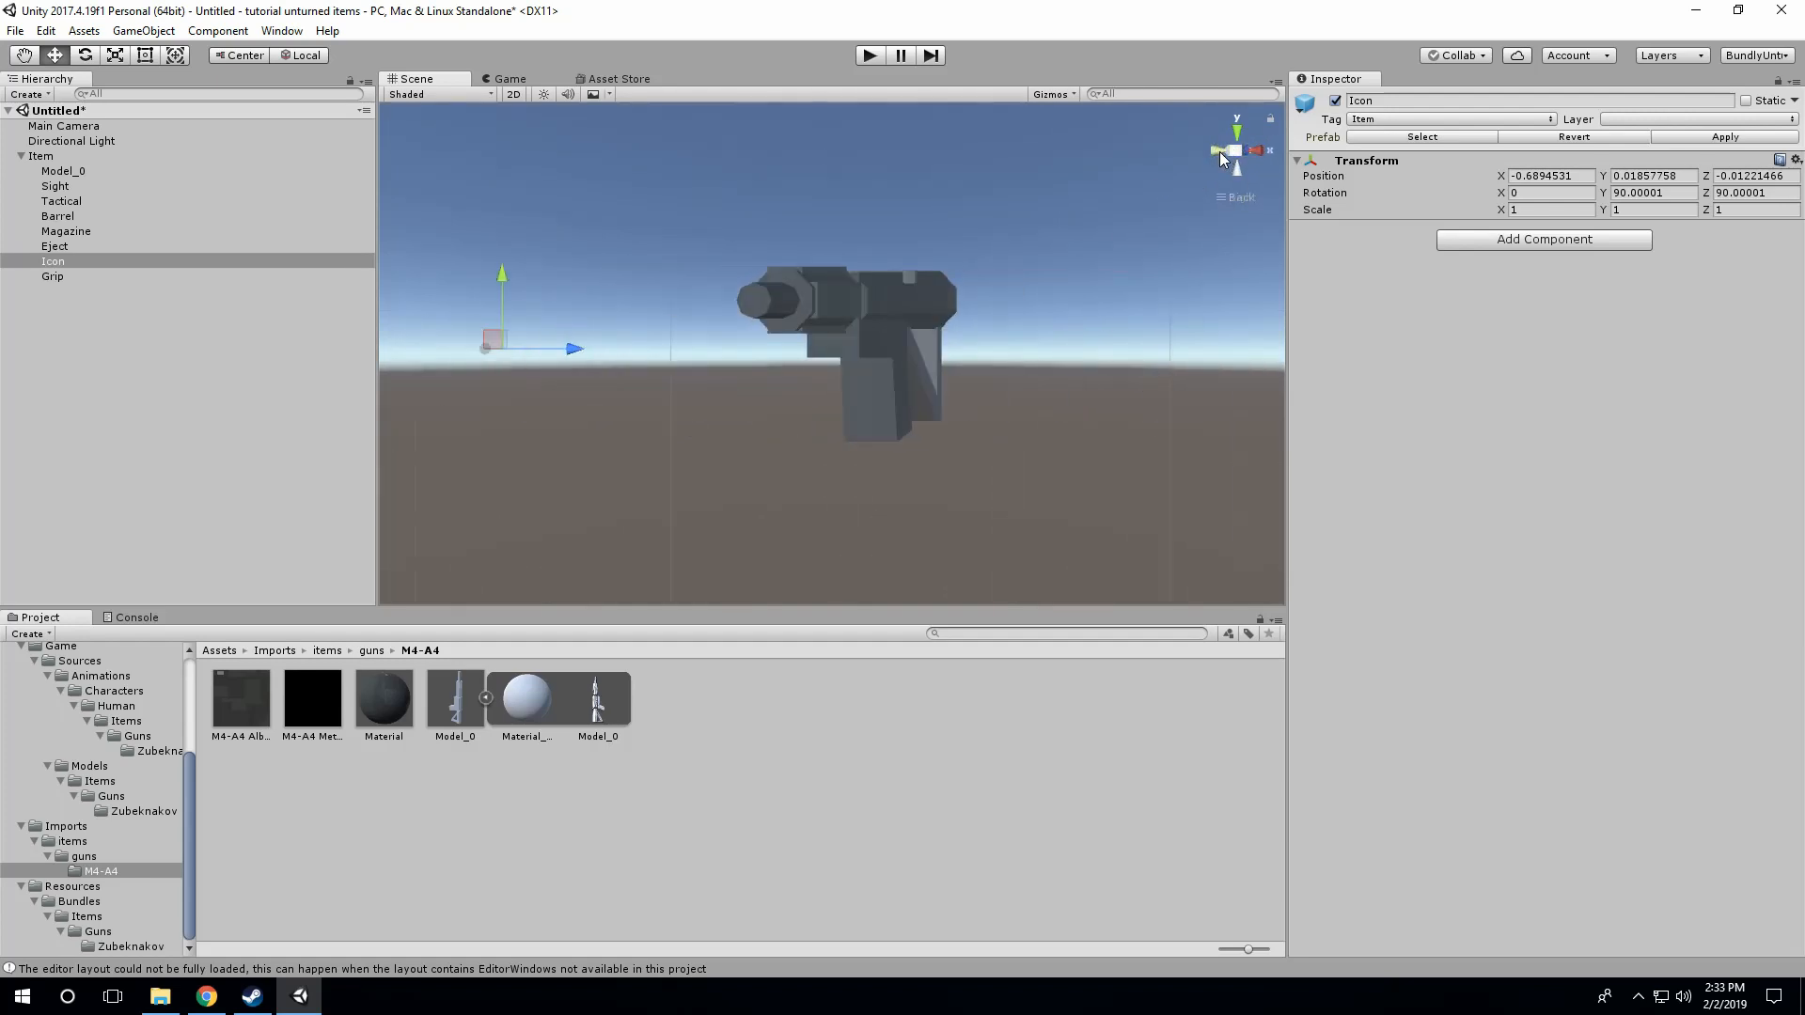
# Step: Move the Grip attachment point forward to the middle of the handguard and raise it to the handguard's underside
pyautogui.click(52, 276)
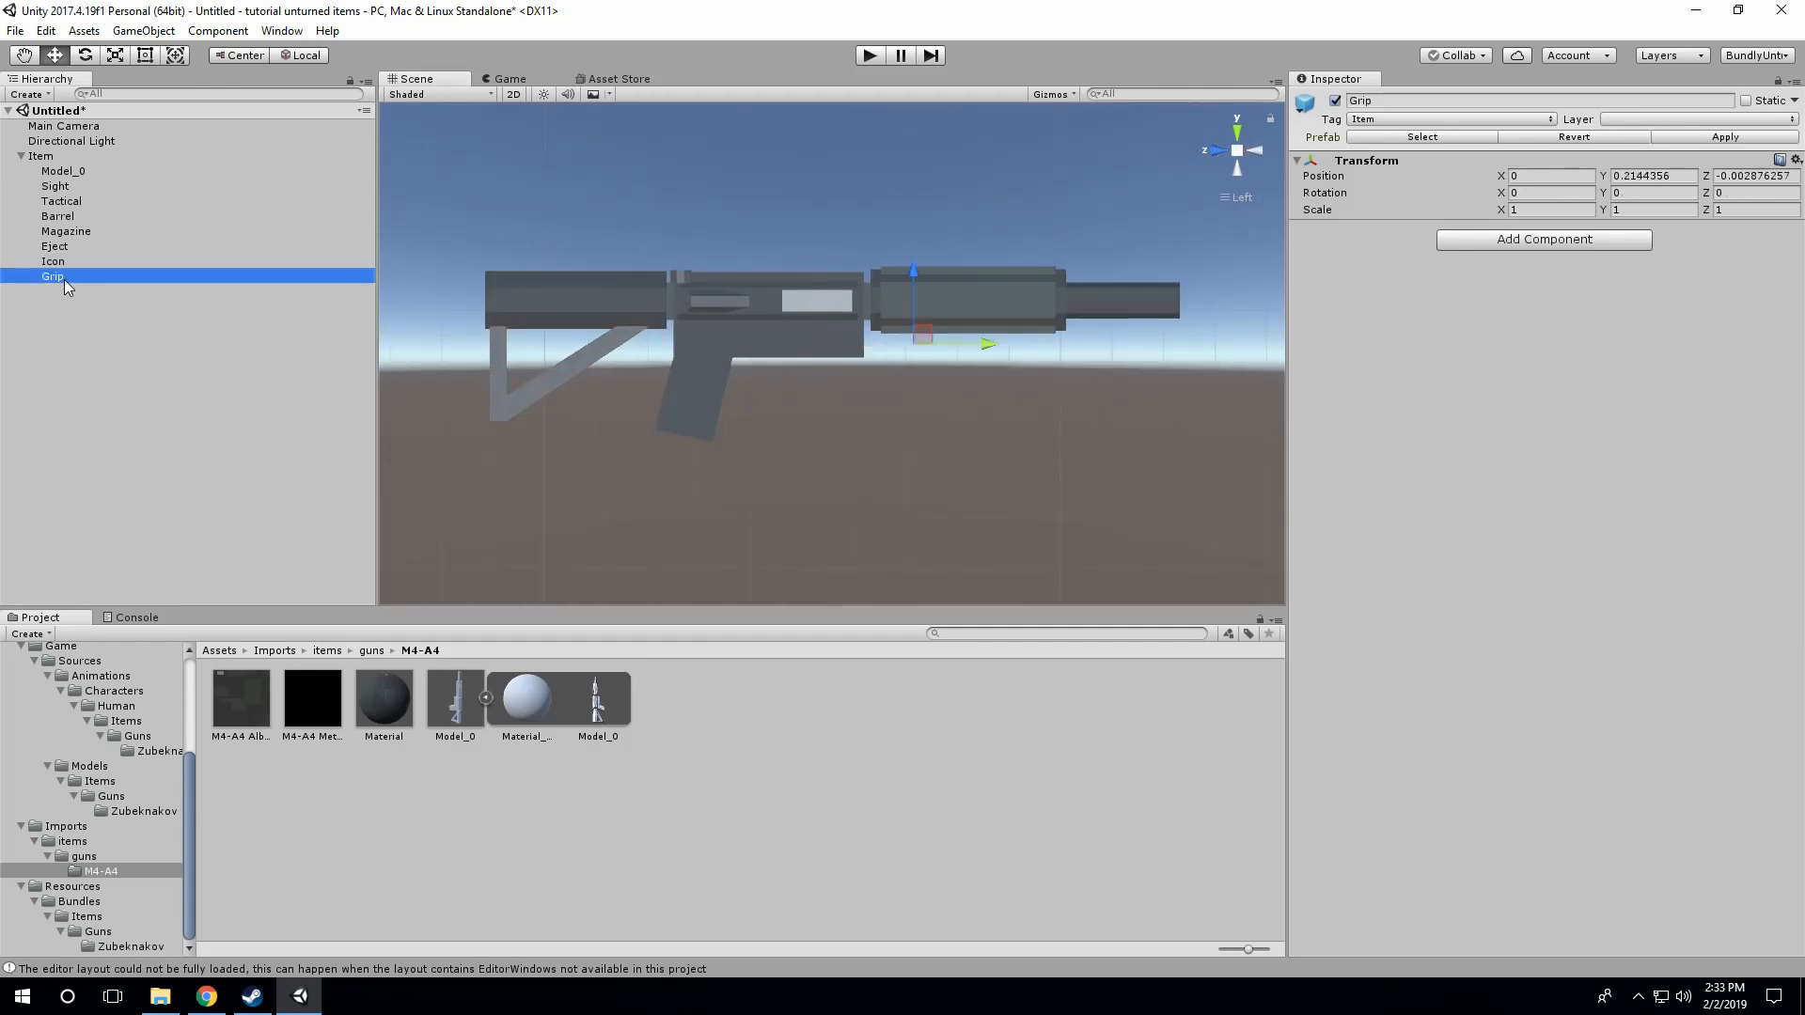
pyautogui.click(1241, 150)
pyautogui.click(1256, 150)
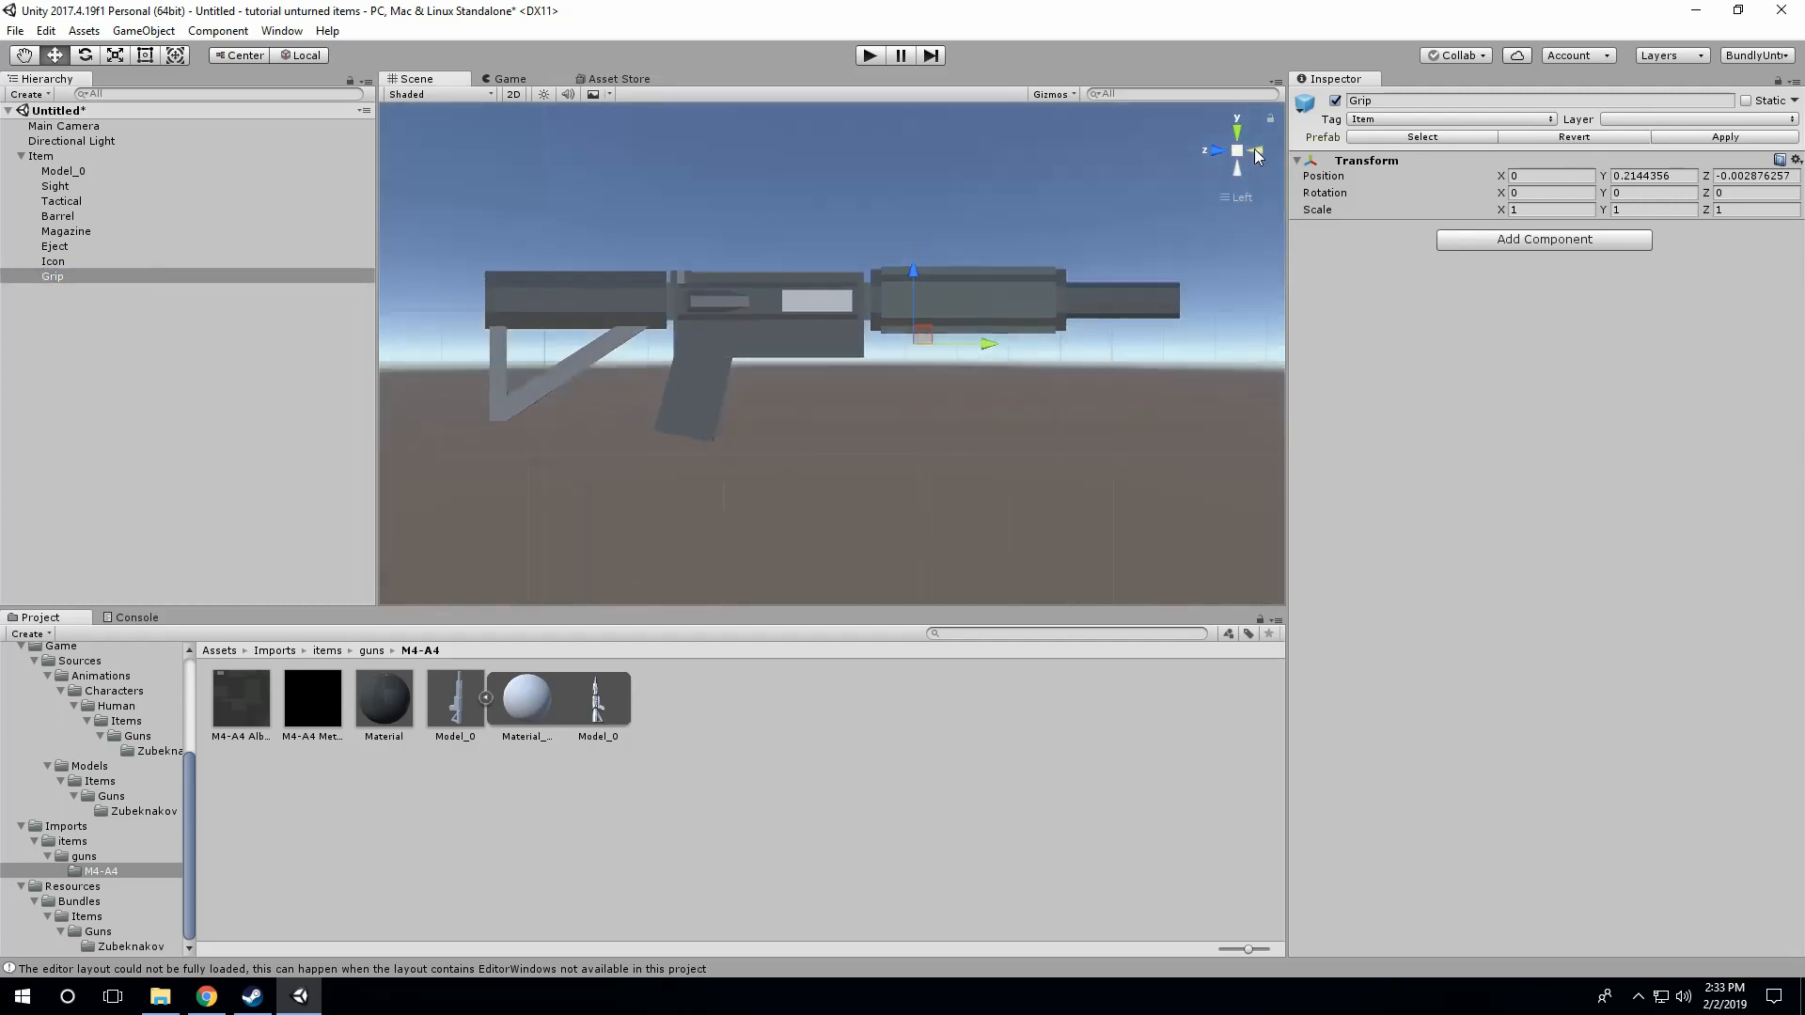
pyautogui.click(1255, 150)
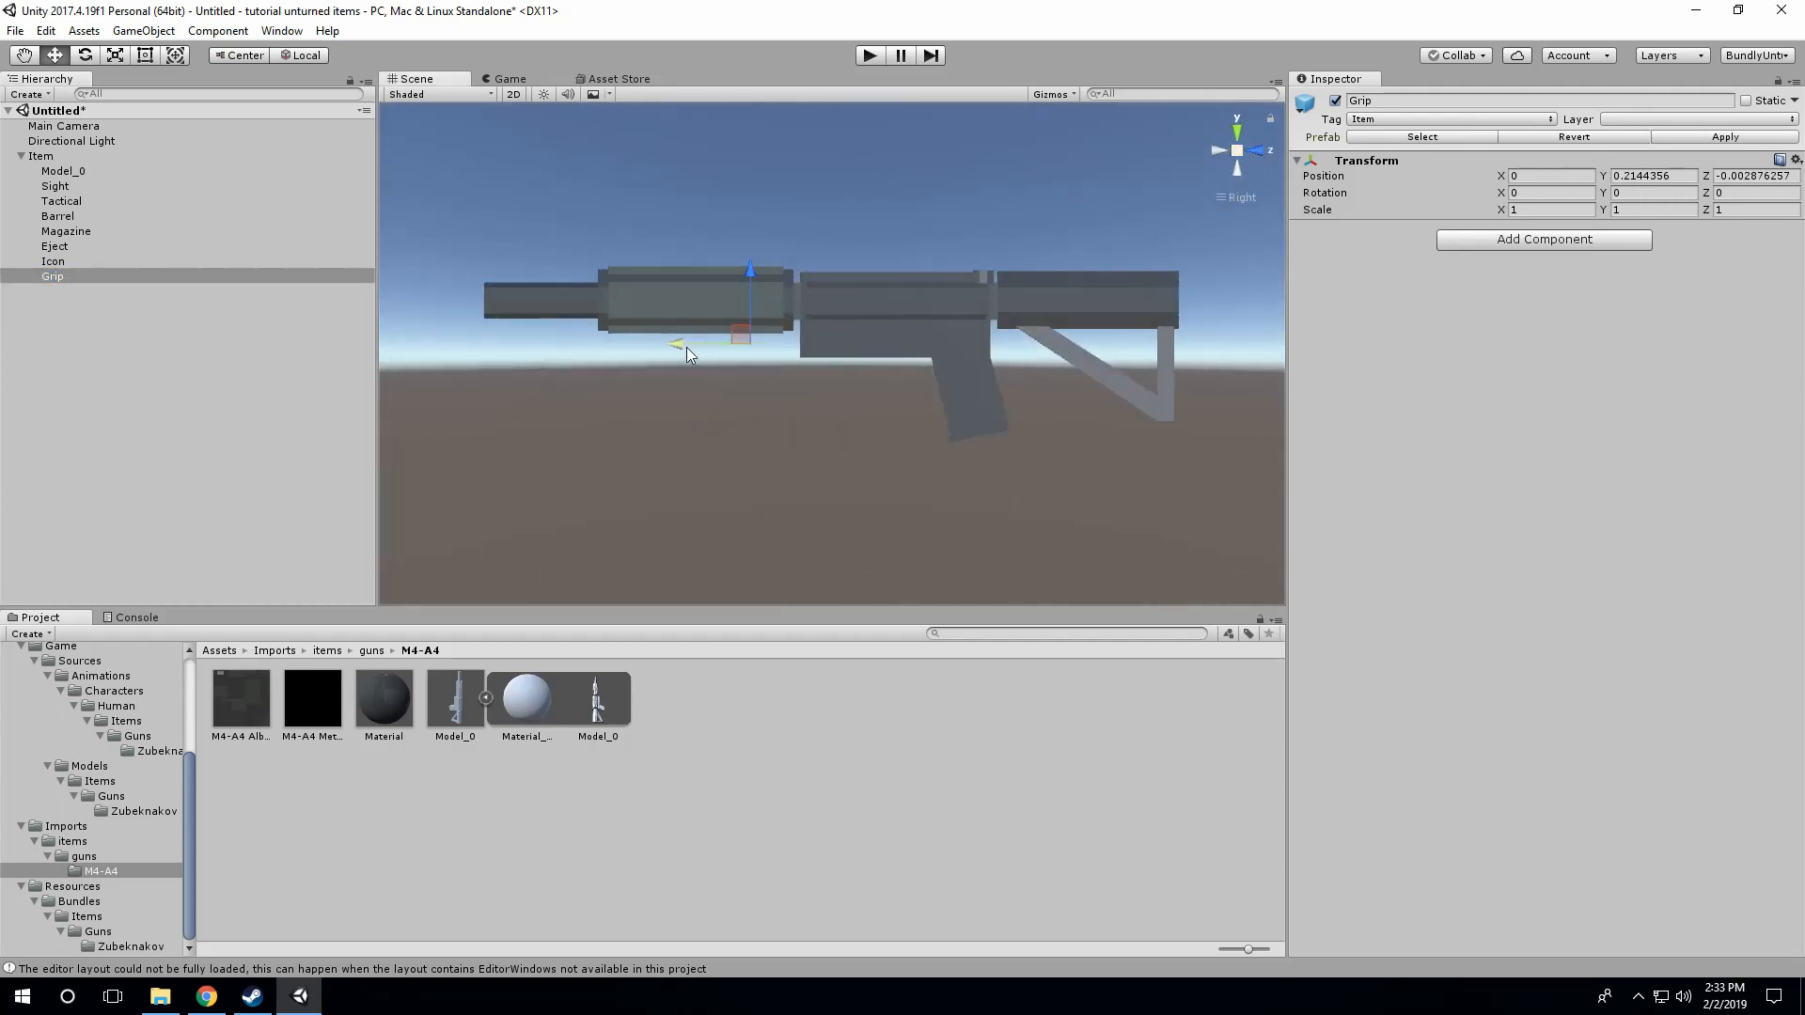
pyautogui.moveTo(686, 347); pyautogui.dragTo(624, 348)
pyautogui.moveTo(690, 268); pyautogui.dragTo(691, 260)
pyautogui.moveTo(618, 338); pyautogui.dragTo(623, 339)
pyautogui.moveTo(690, 269); pyautogui.dragTo(696, 257)
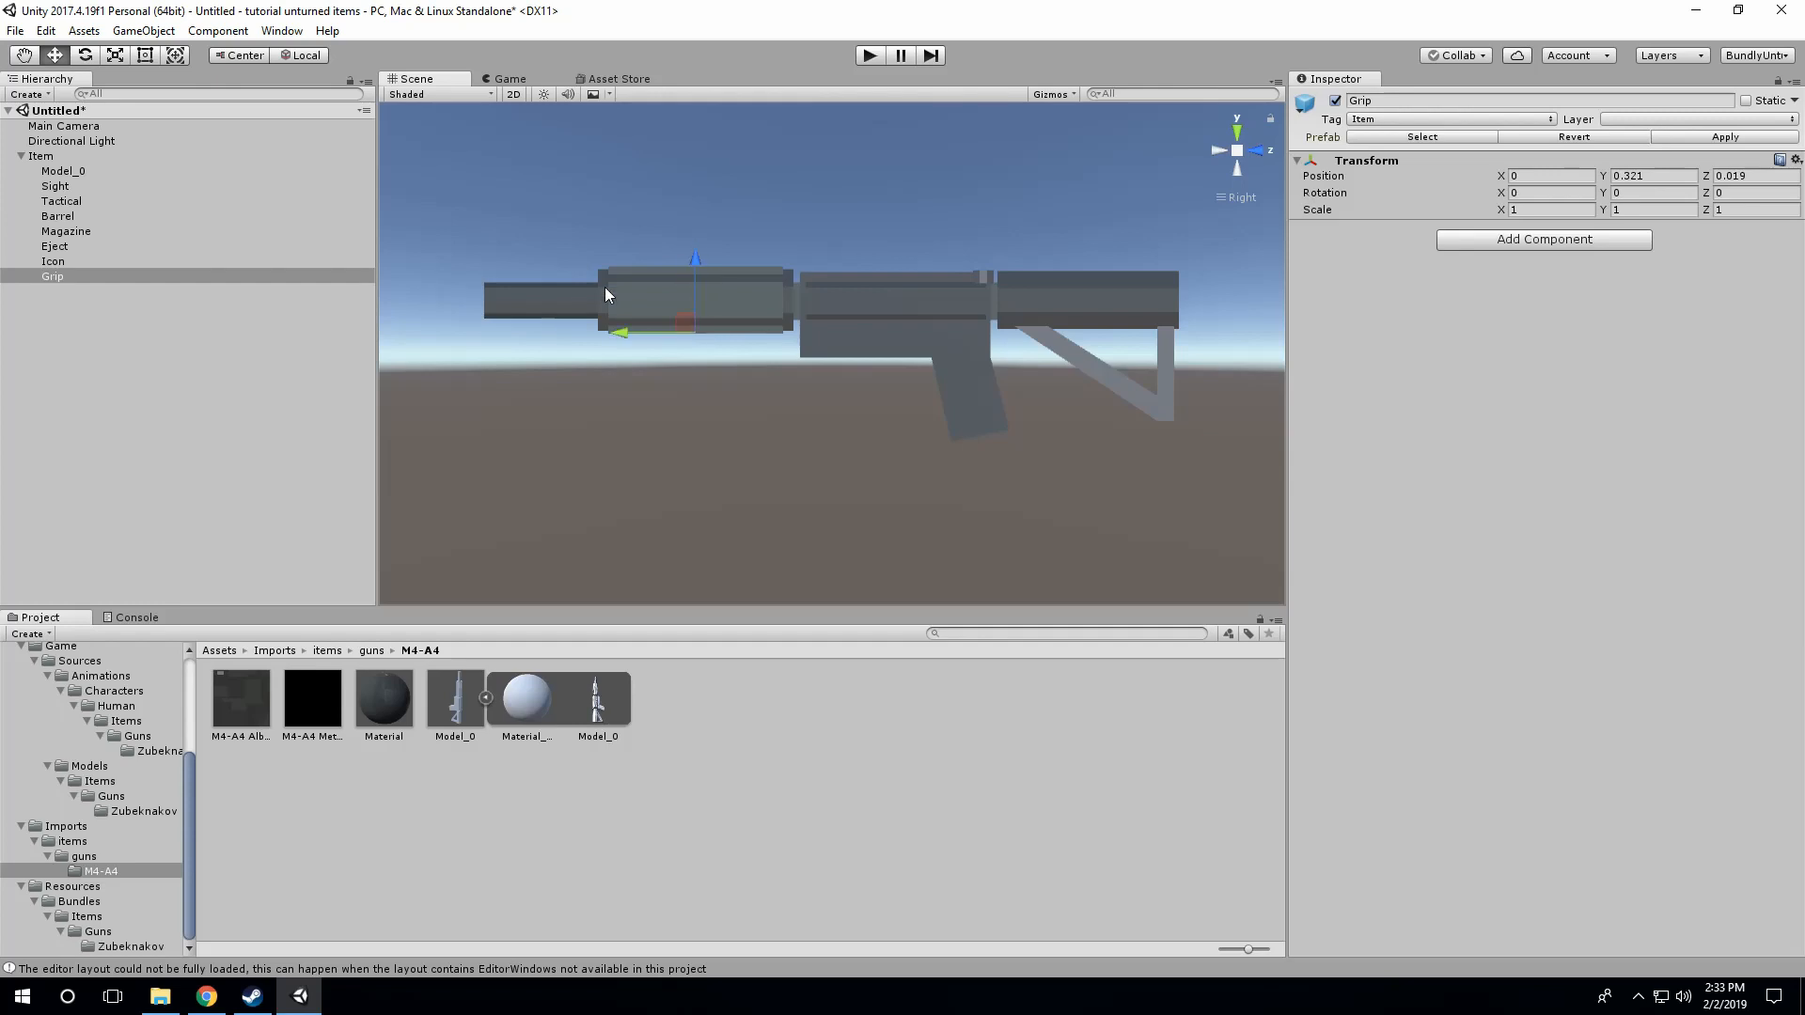
pyautogui.click(60, 262)
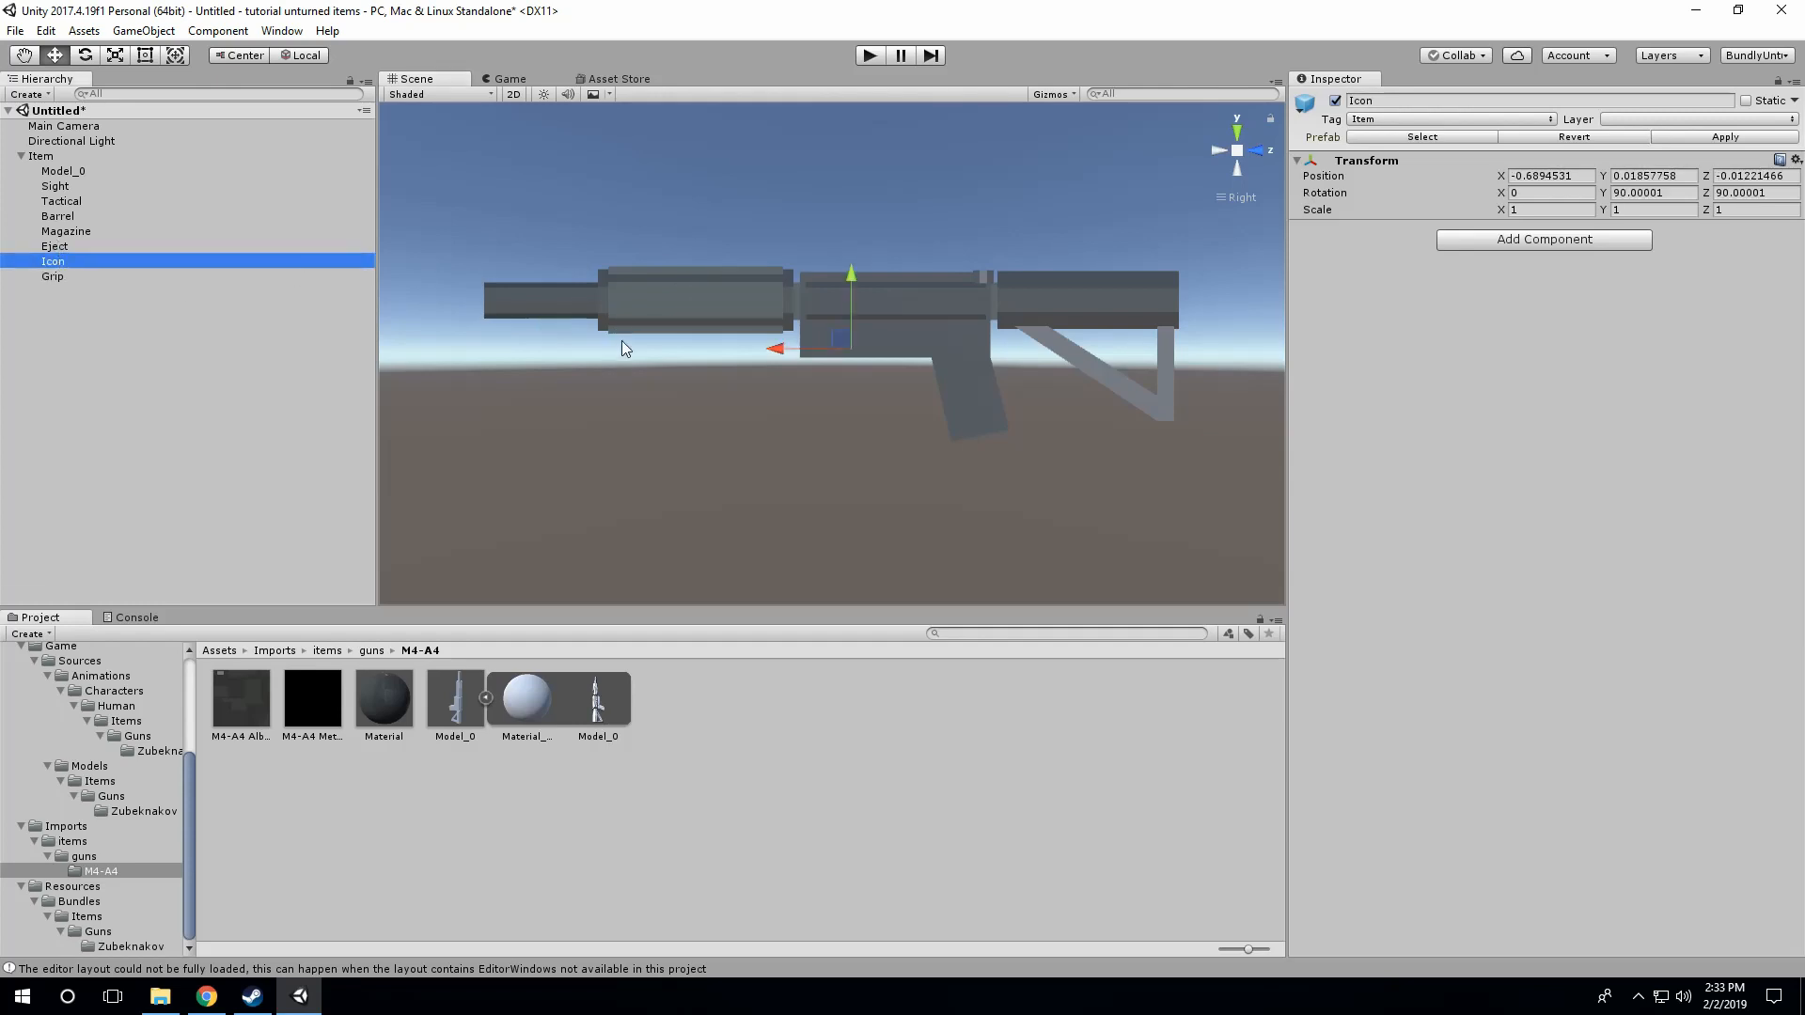
pyautogui.click(60, 201)
pyautogui.click(58, 188)
pyautogui.click(59, 171)
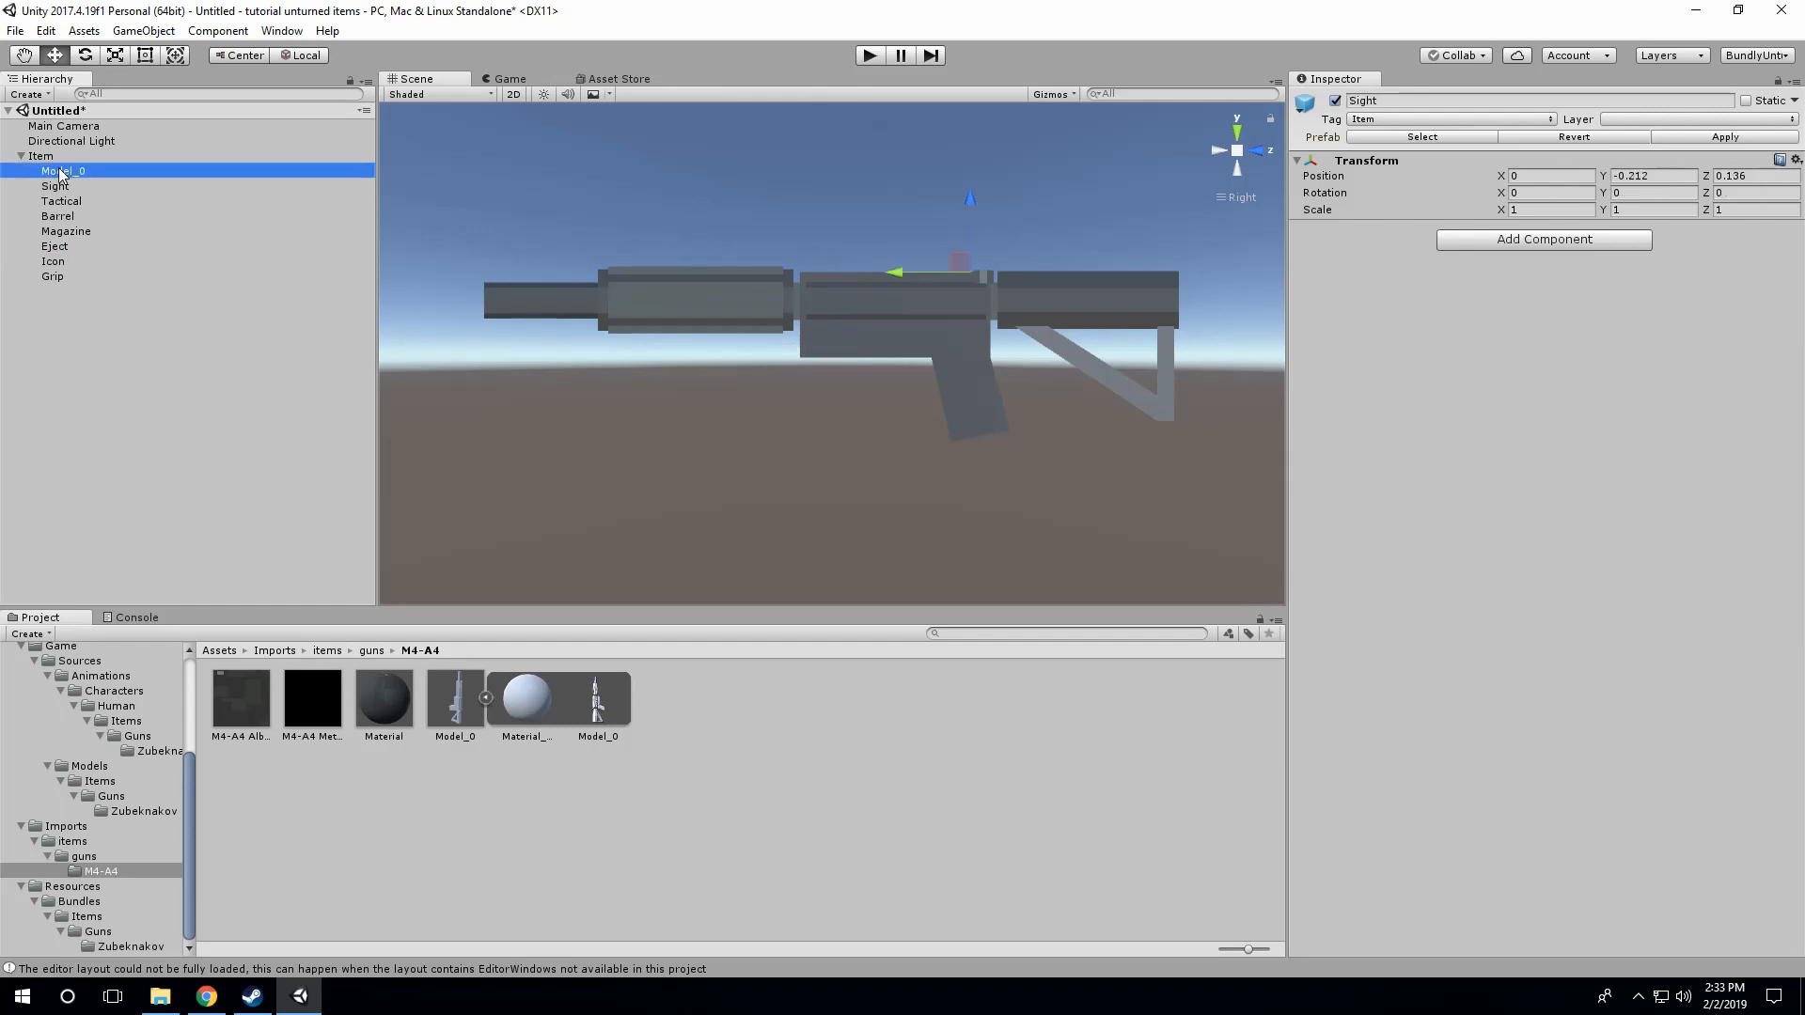
# Step: Delete the old Item prefab from the Exportd/items/guns/M4-A4 folder and save the scene's edited Item there as its replacement prefab
pyautogui.click(41, 156)
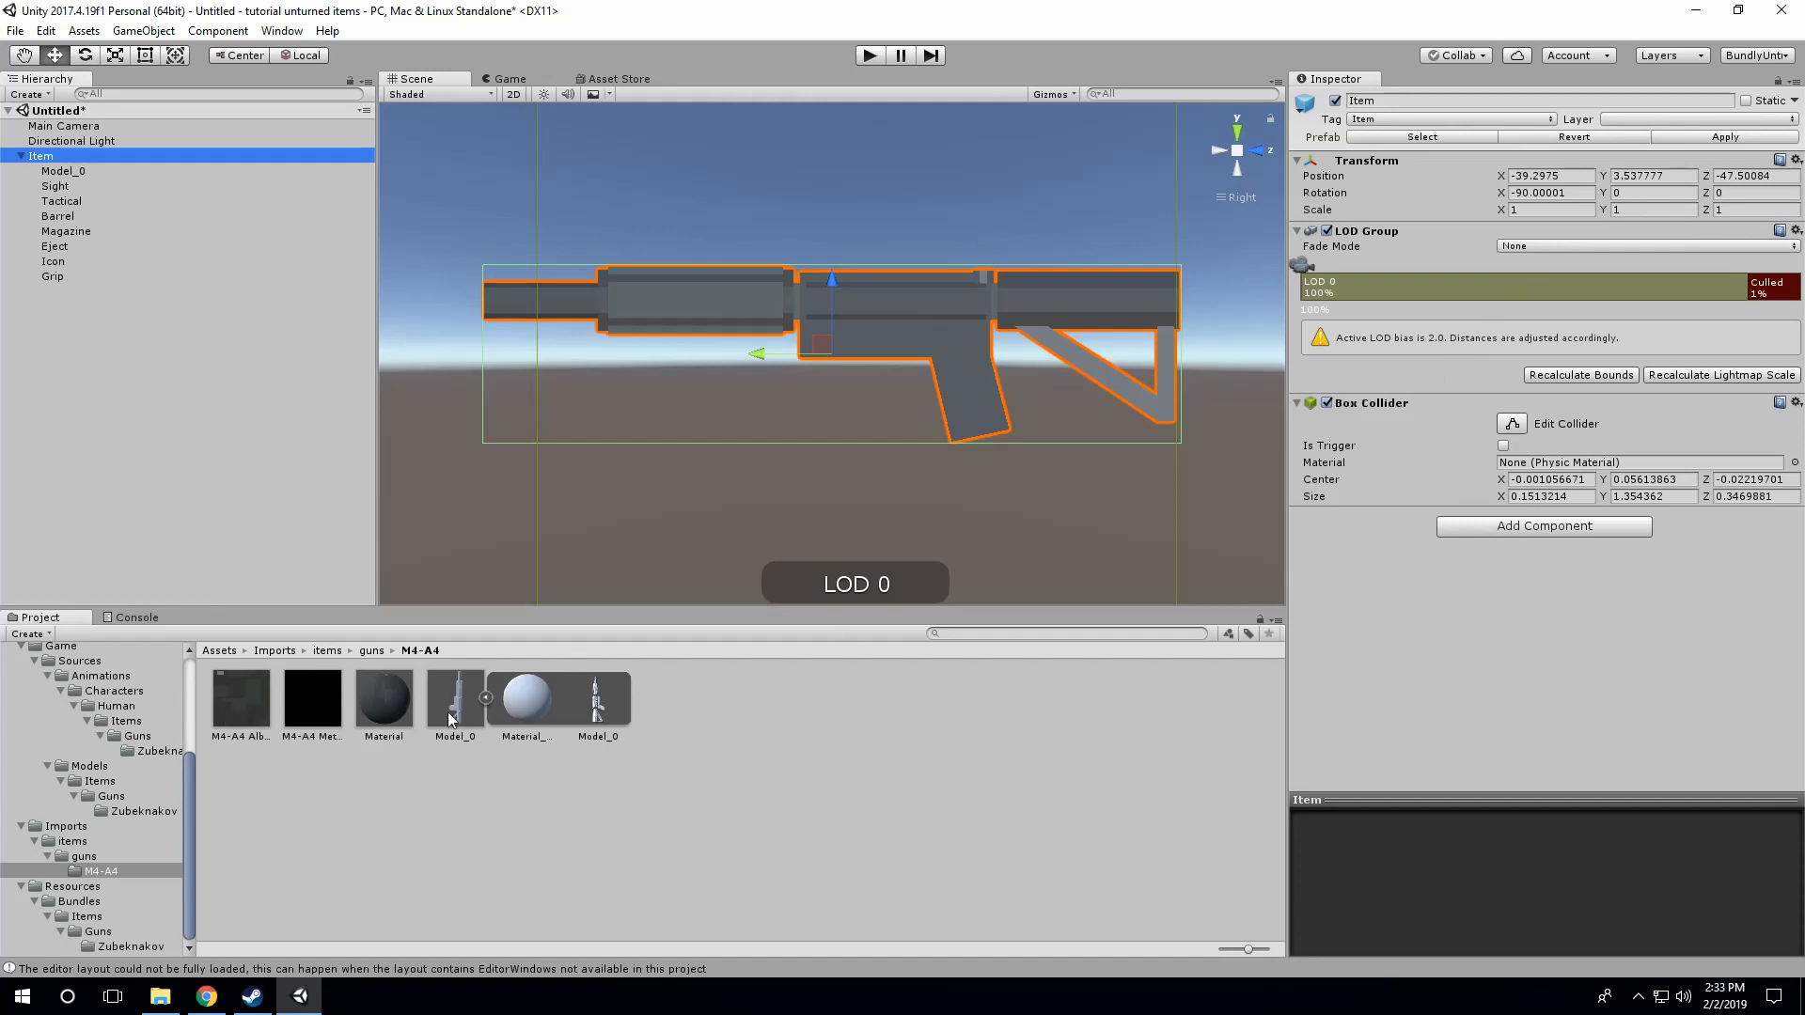
pyautogui.click(372, 650)
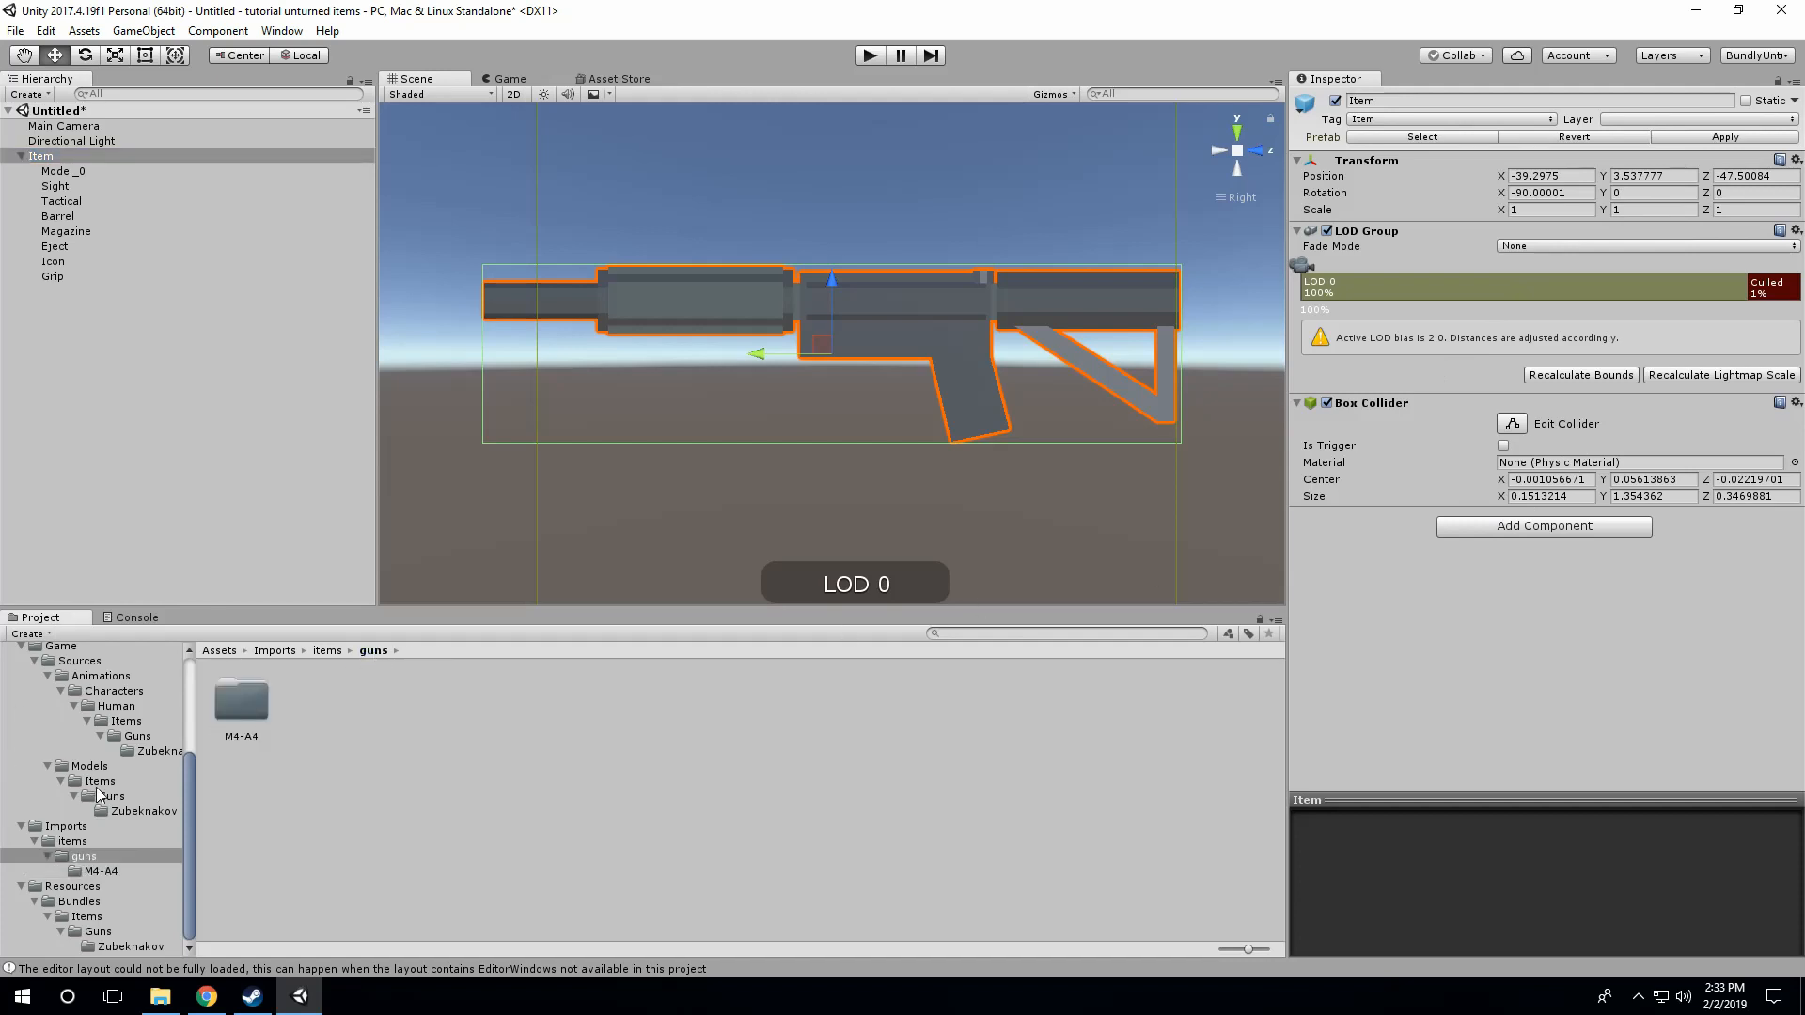
pyautogui.scroll(3, 106, 752)
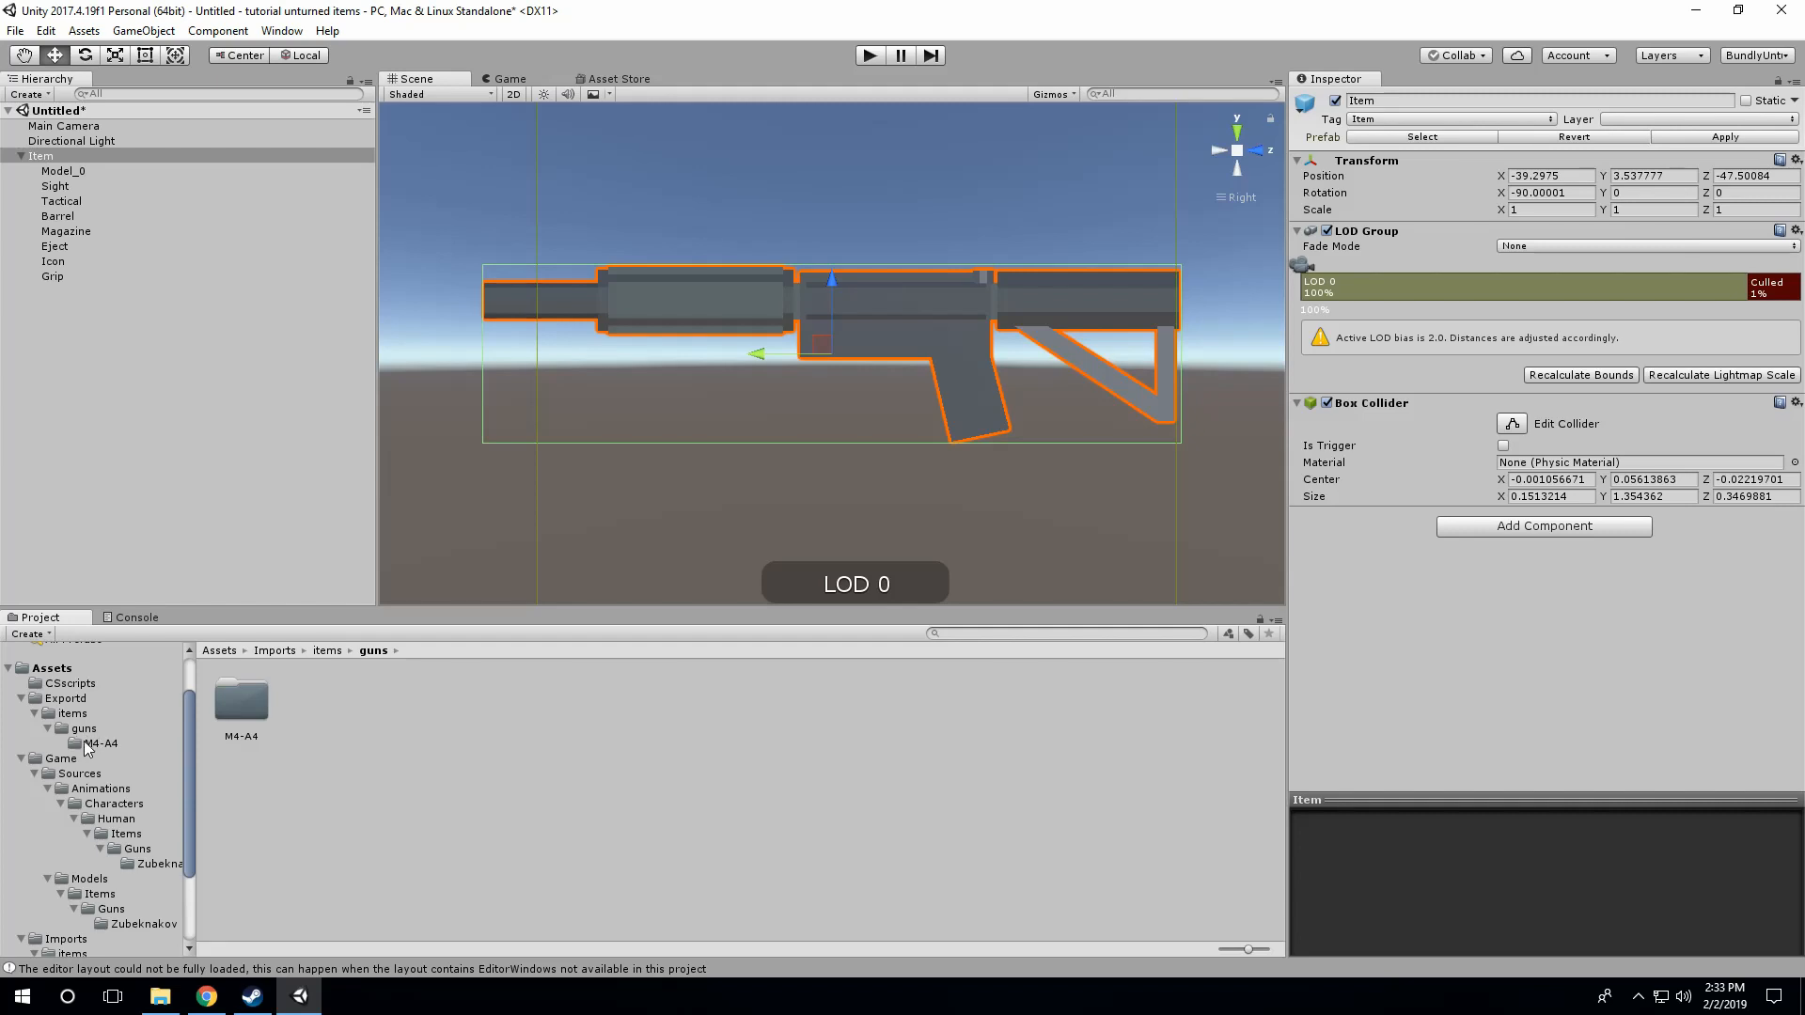
pyautogui.click(87, 744)
pyautogui.click(370, 709)
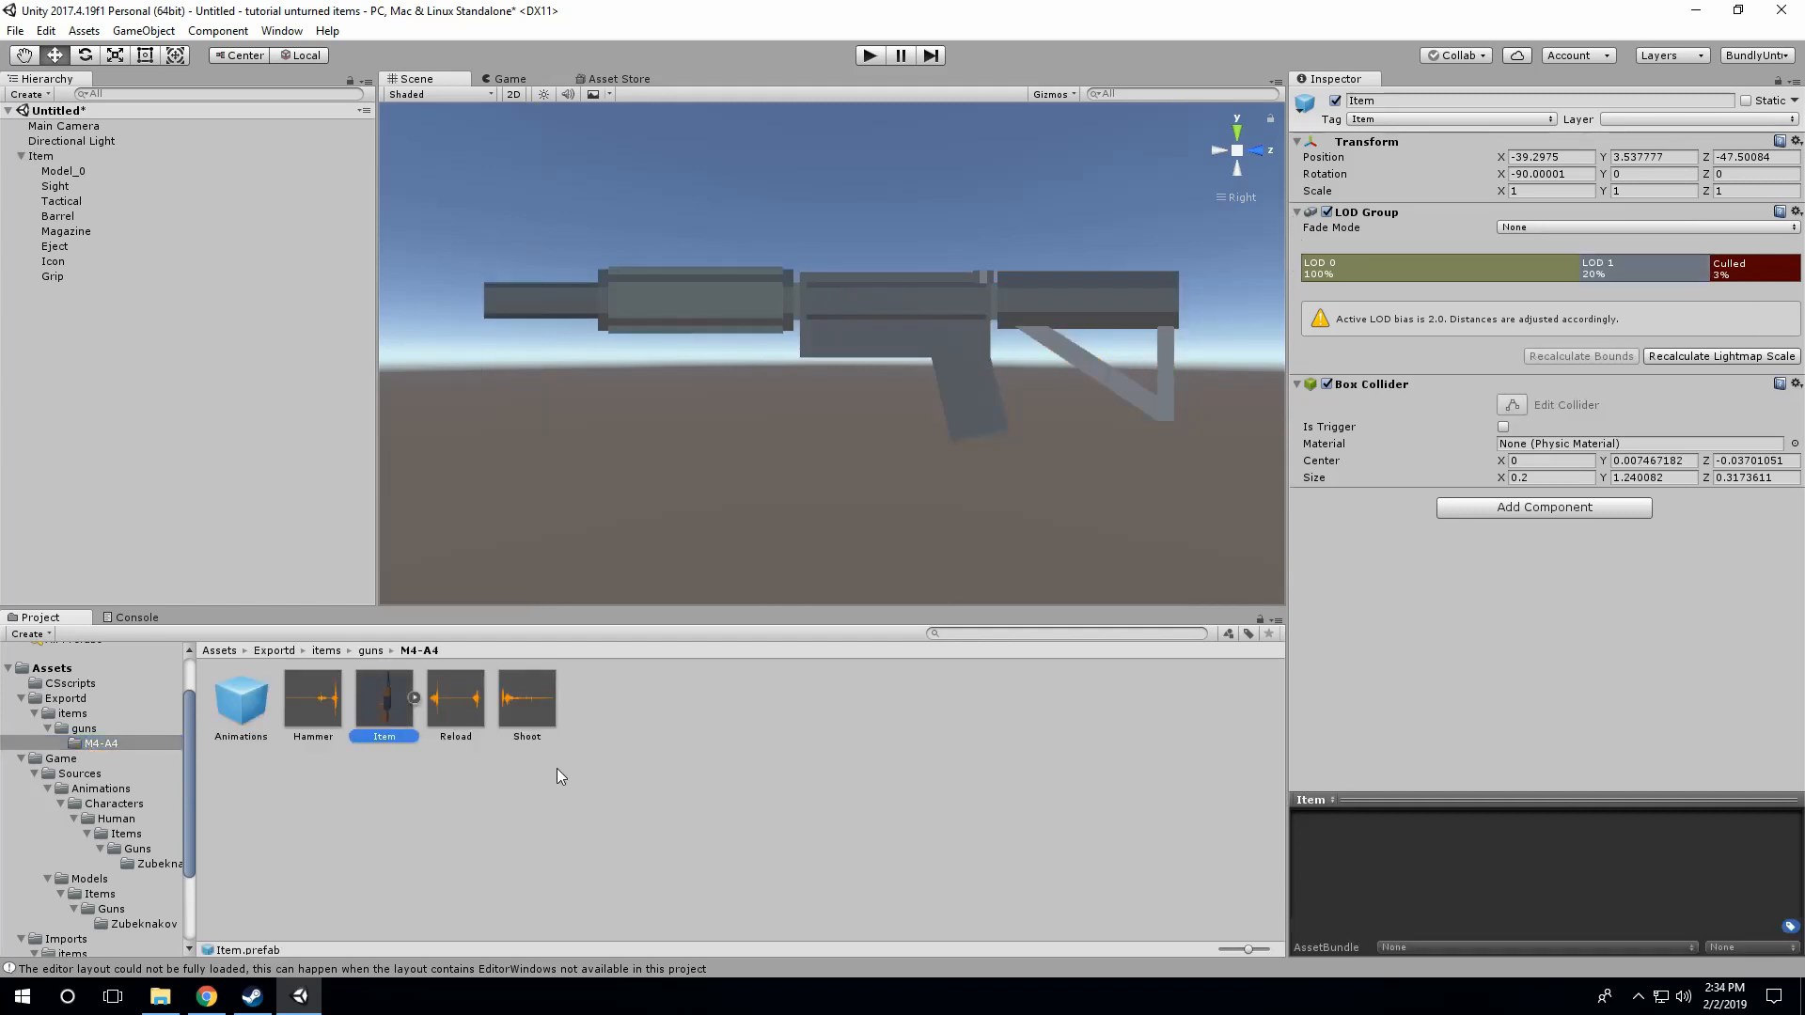
pyautogui.press('Delete')
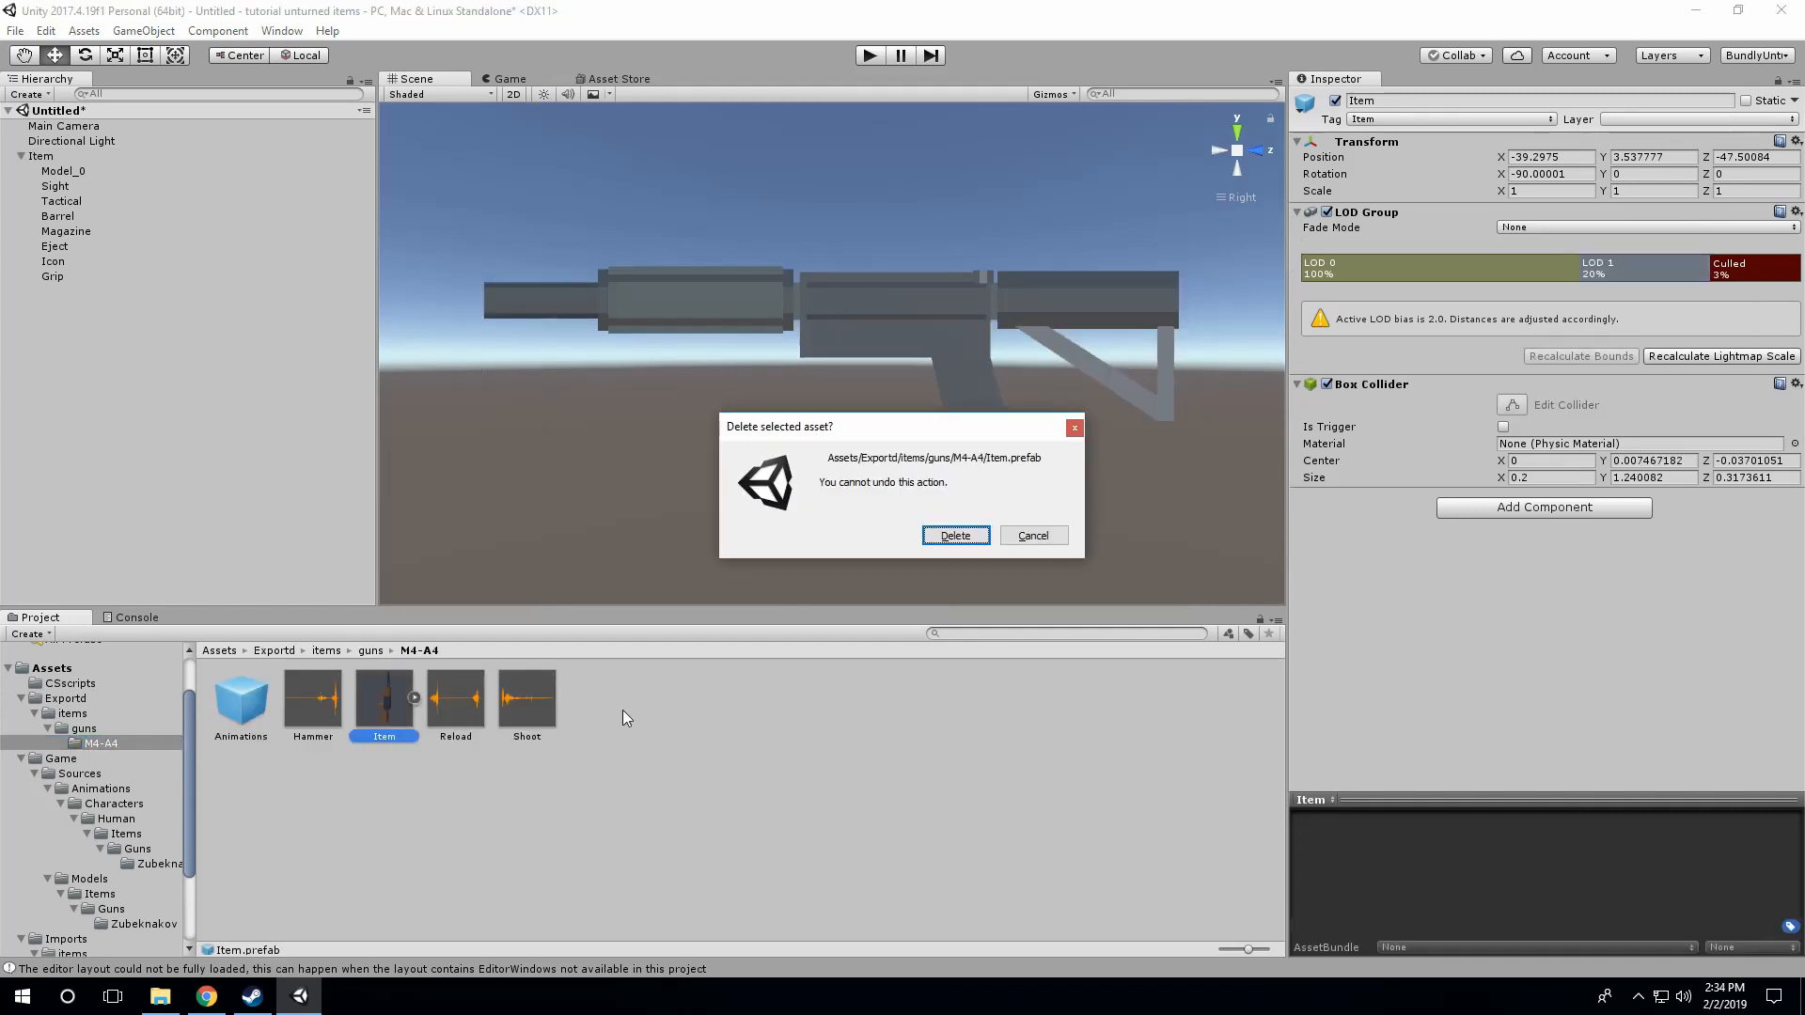
pyautogui.click(950, 532)
pyautogui.moveTo(36, 158); pyautogui.dragTo(553, 697)
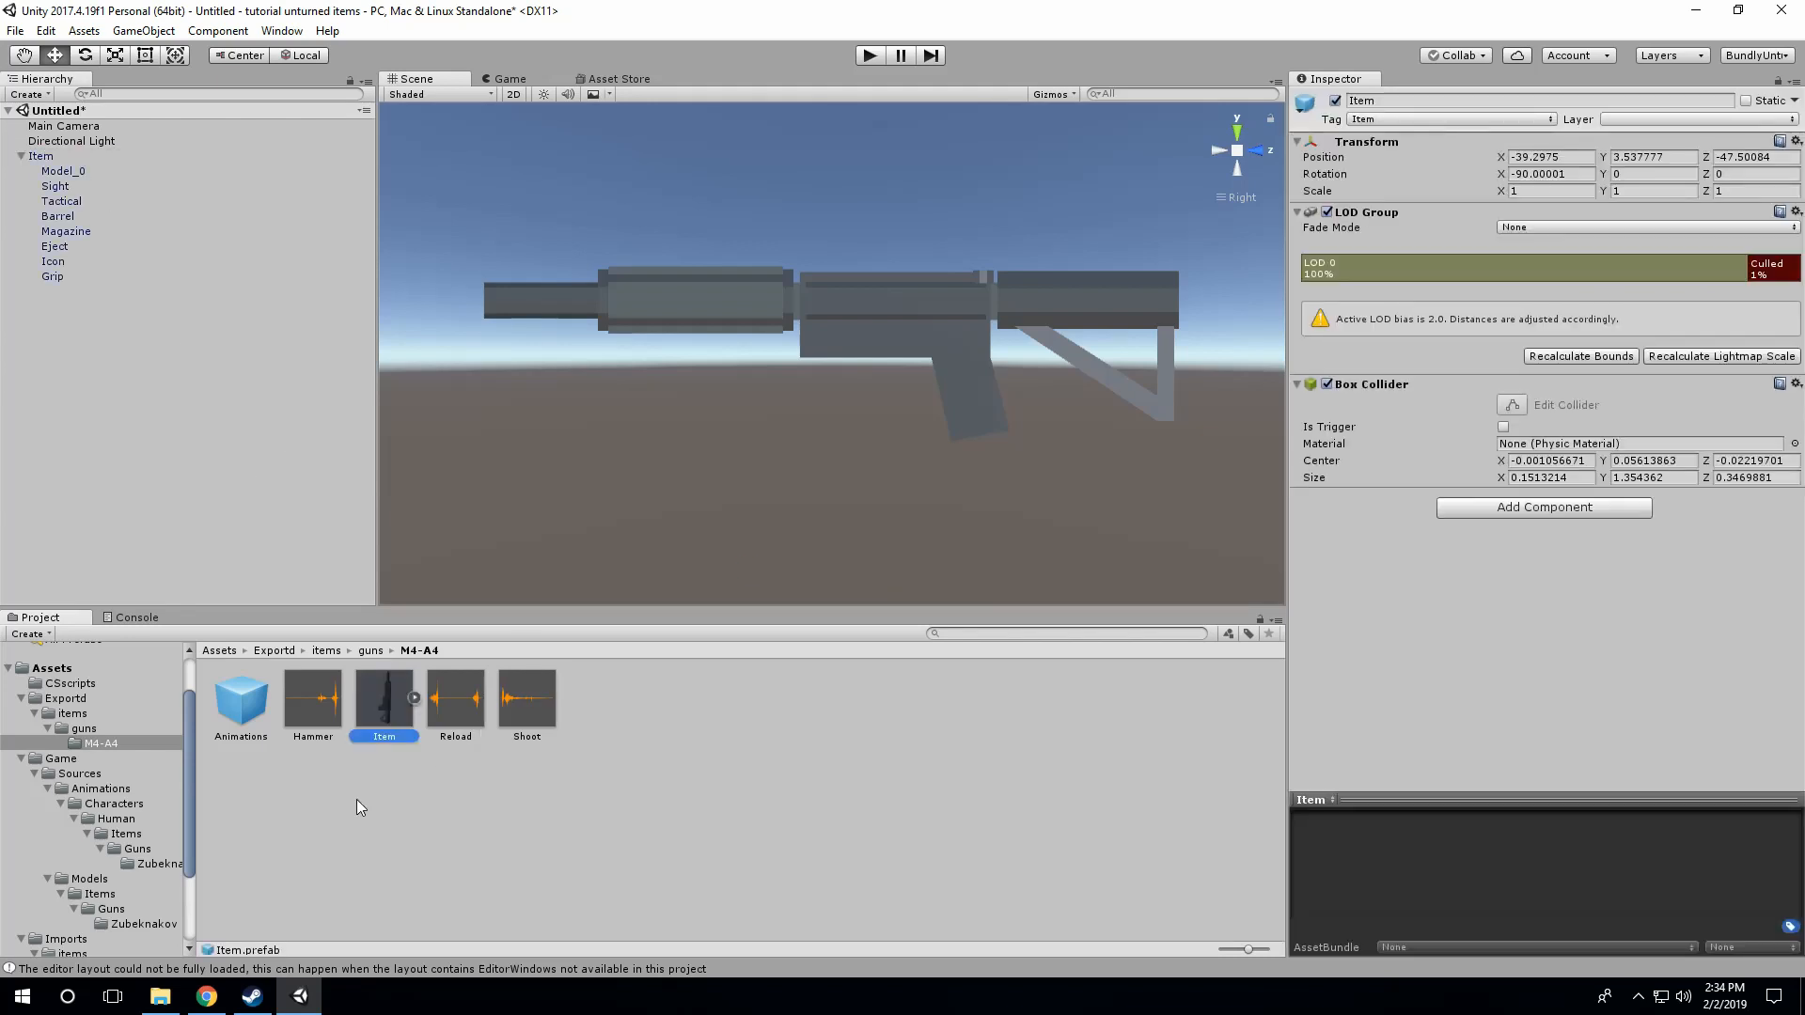
# Step: Import the Hammer sound without Force To Mono, with load type Decompress On Load and quality 100, and apply the settings
pyautogui.click(357, 799)
pyautogui.click(464, 714)
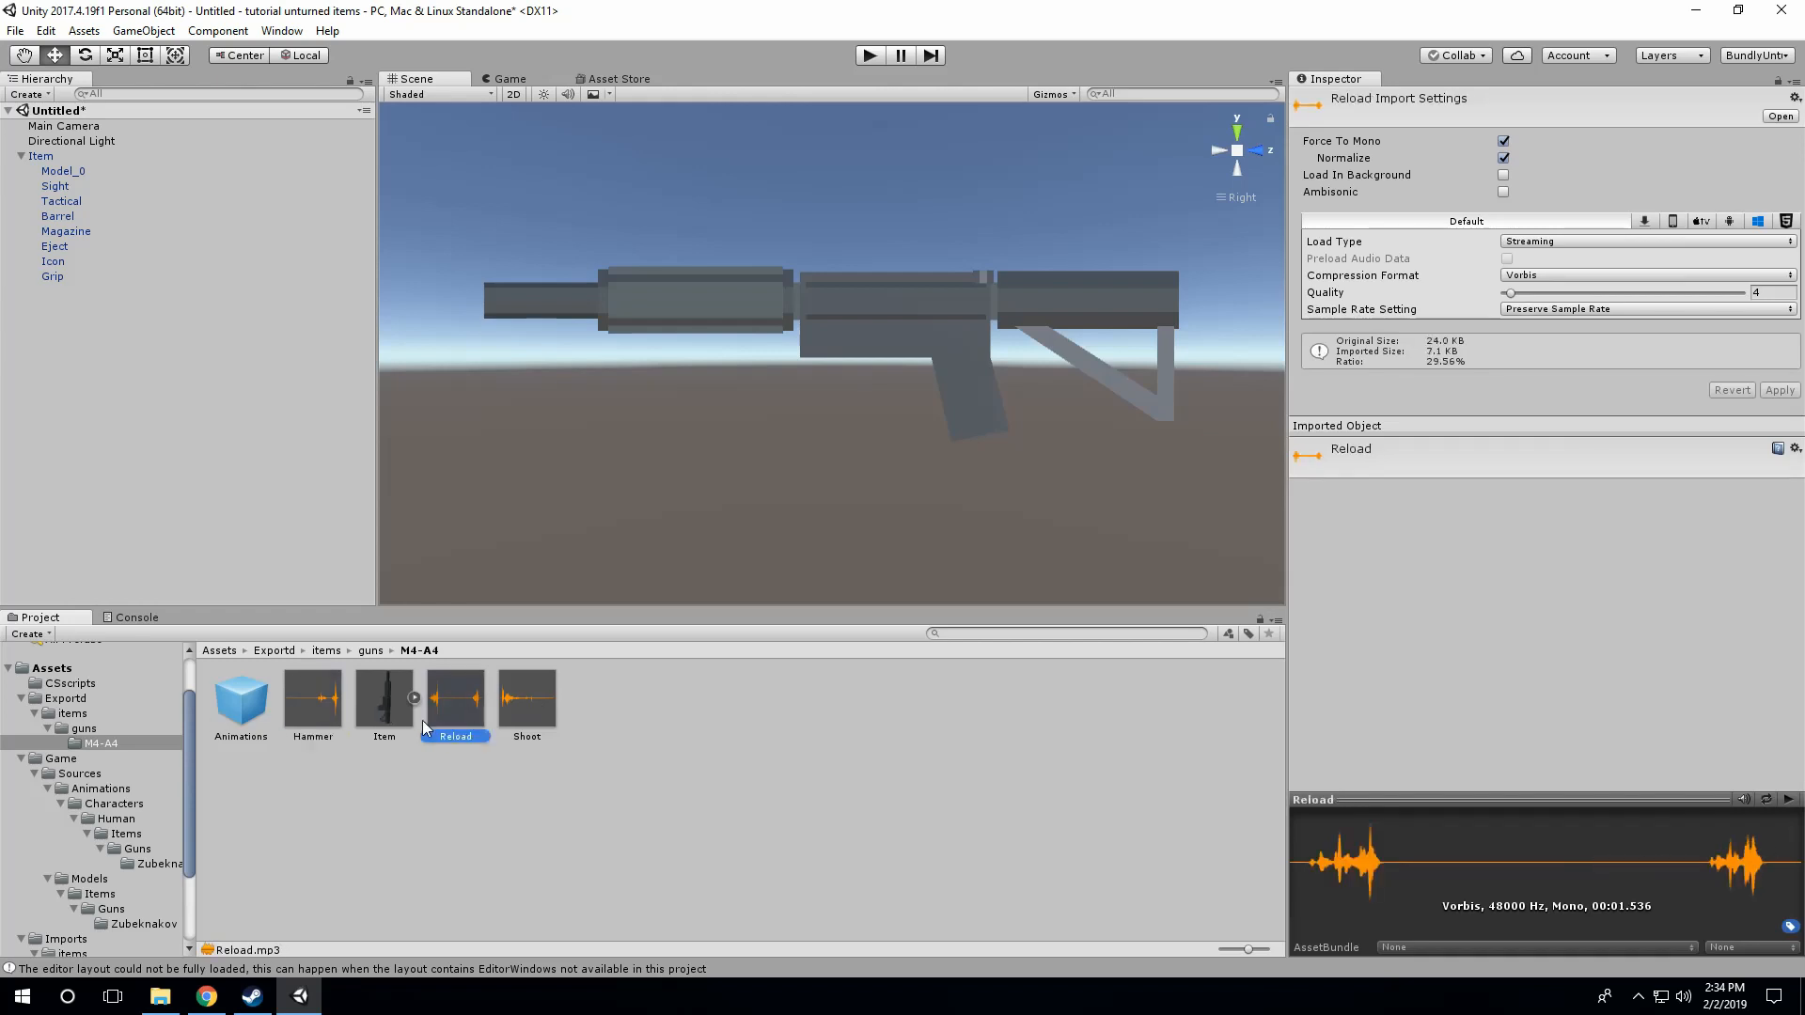
pyautogui.click(319, 720)
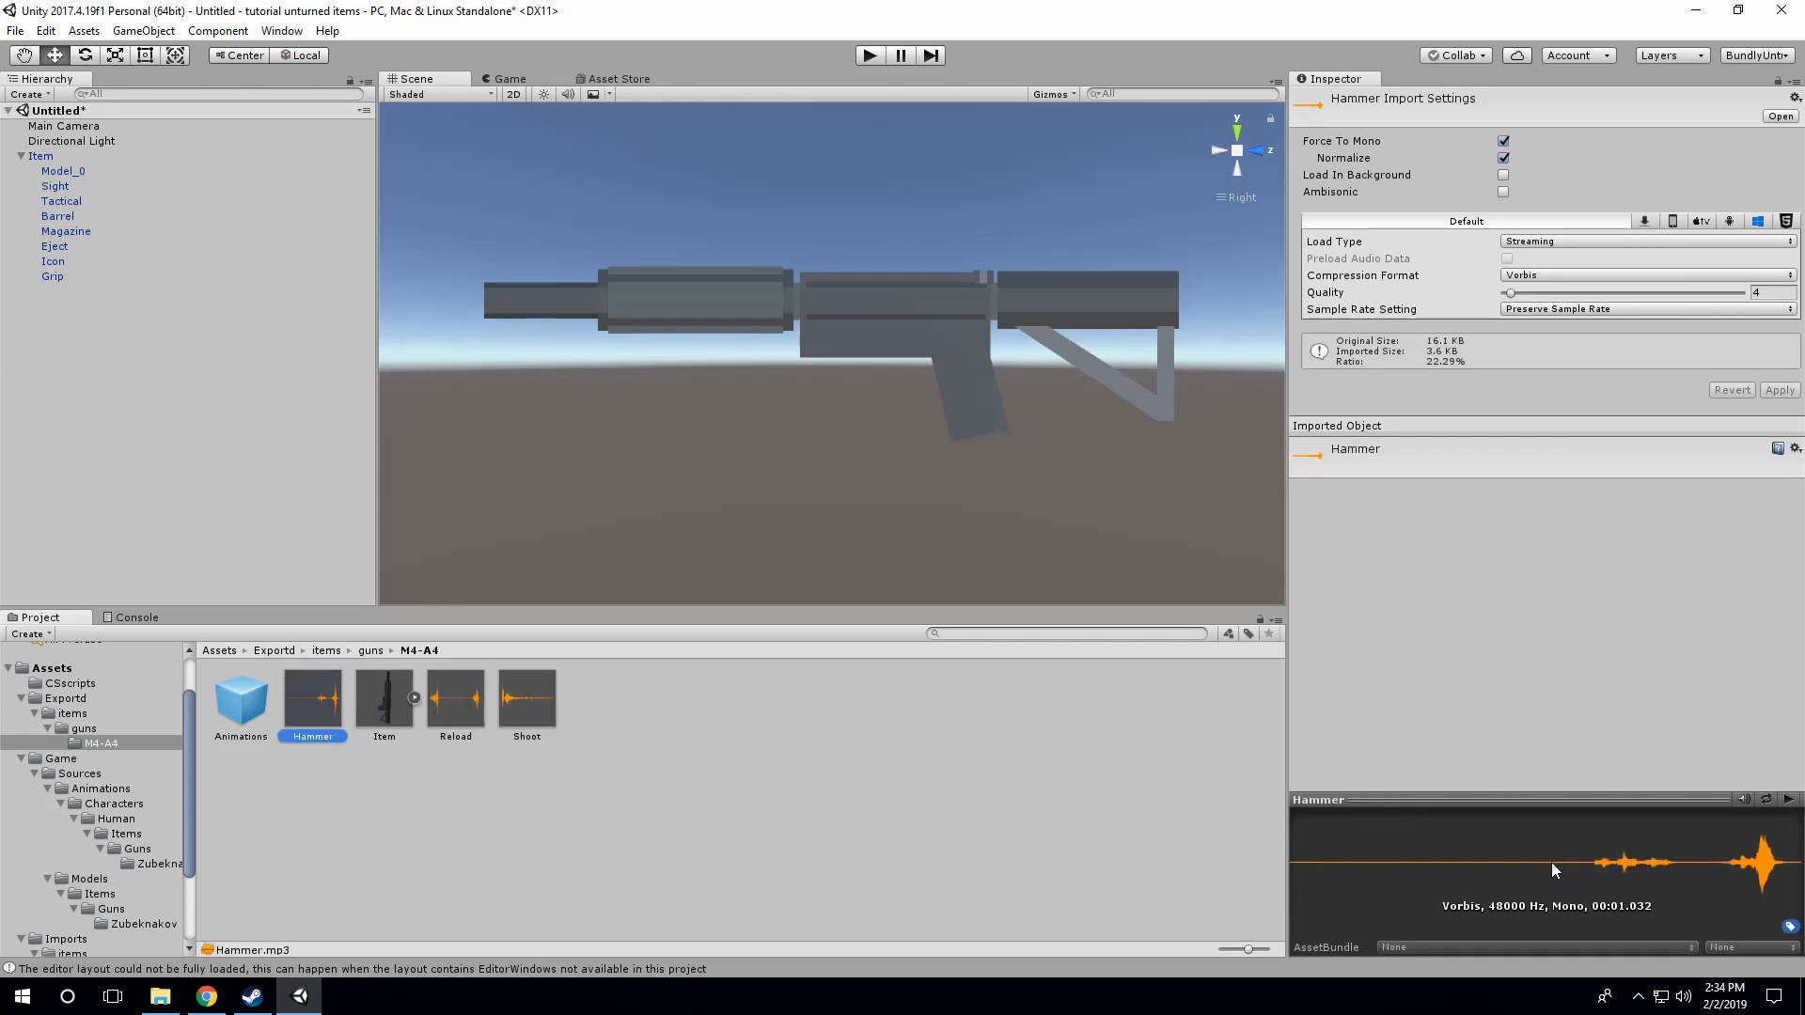
pyautogui.click(532, 720)
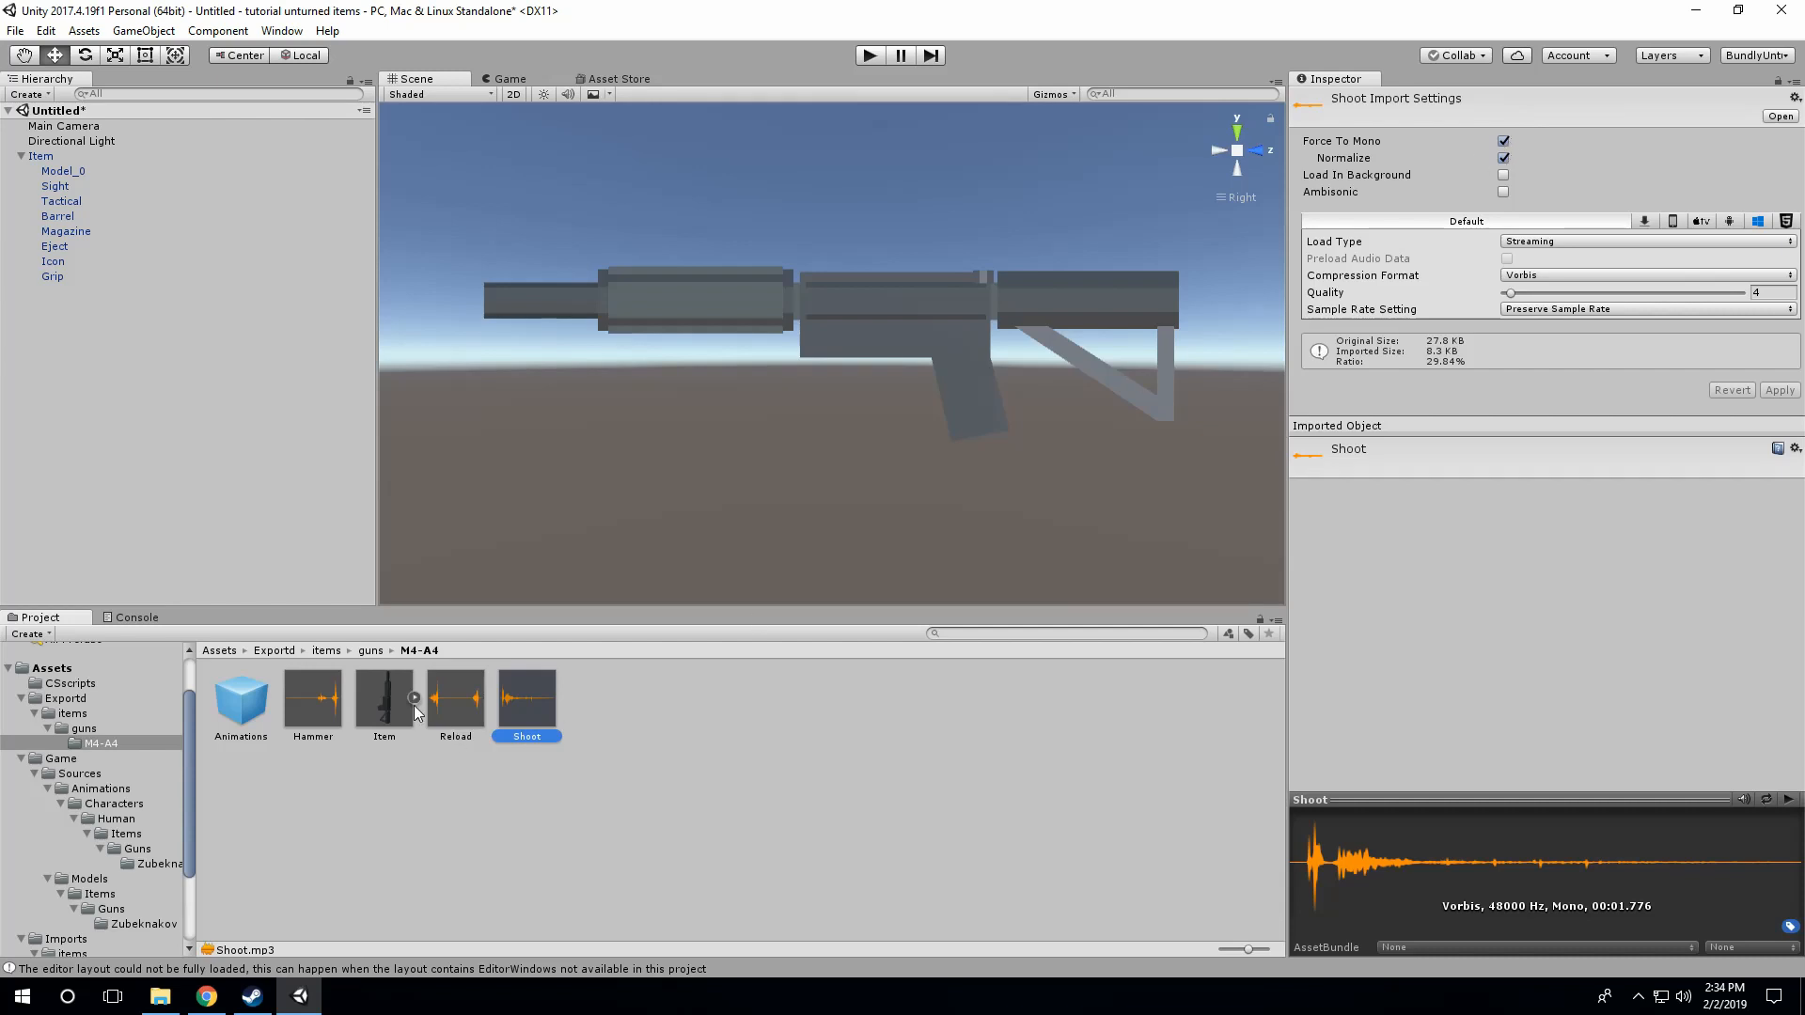
pyautogui.click(342, 712)
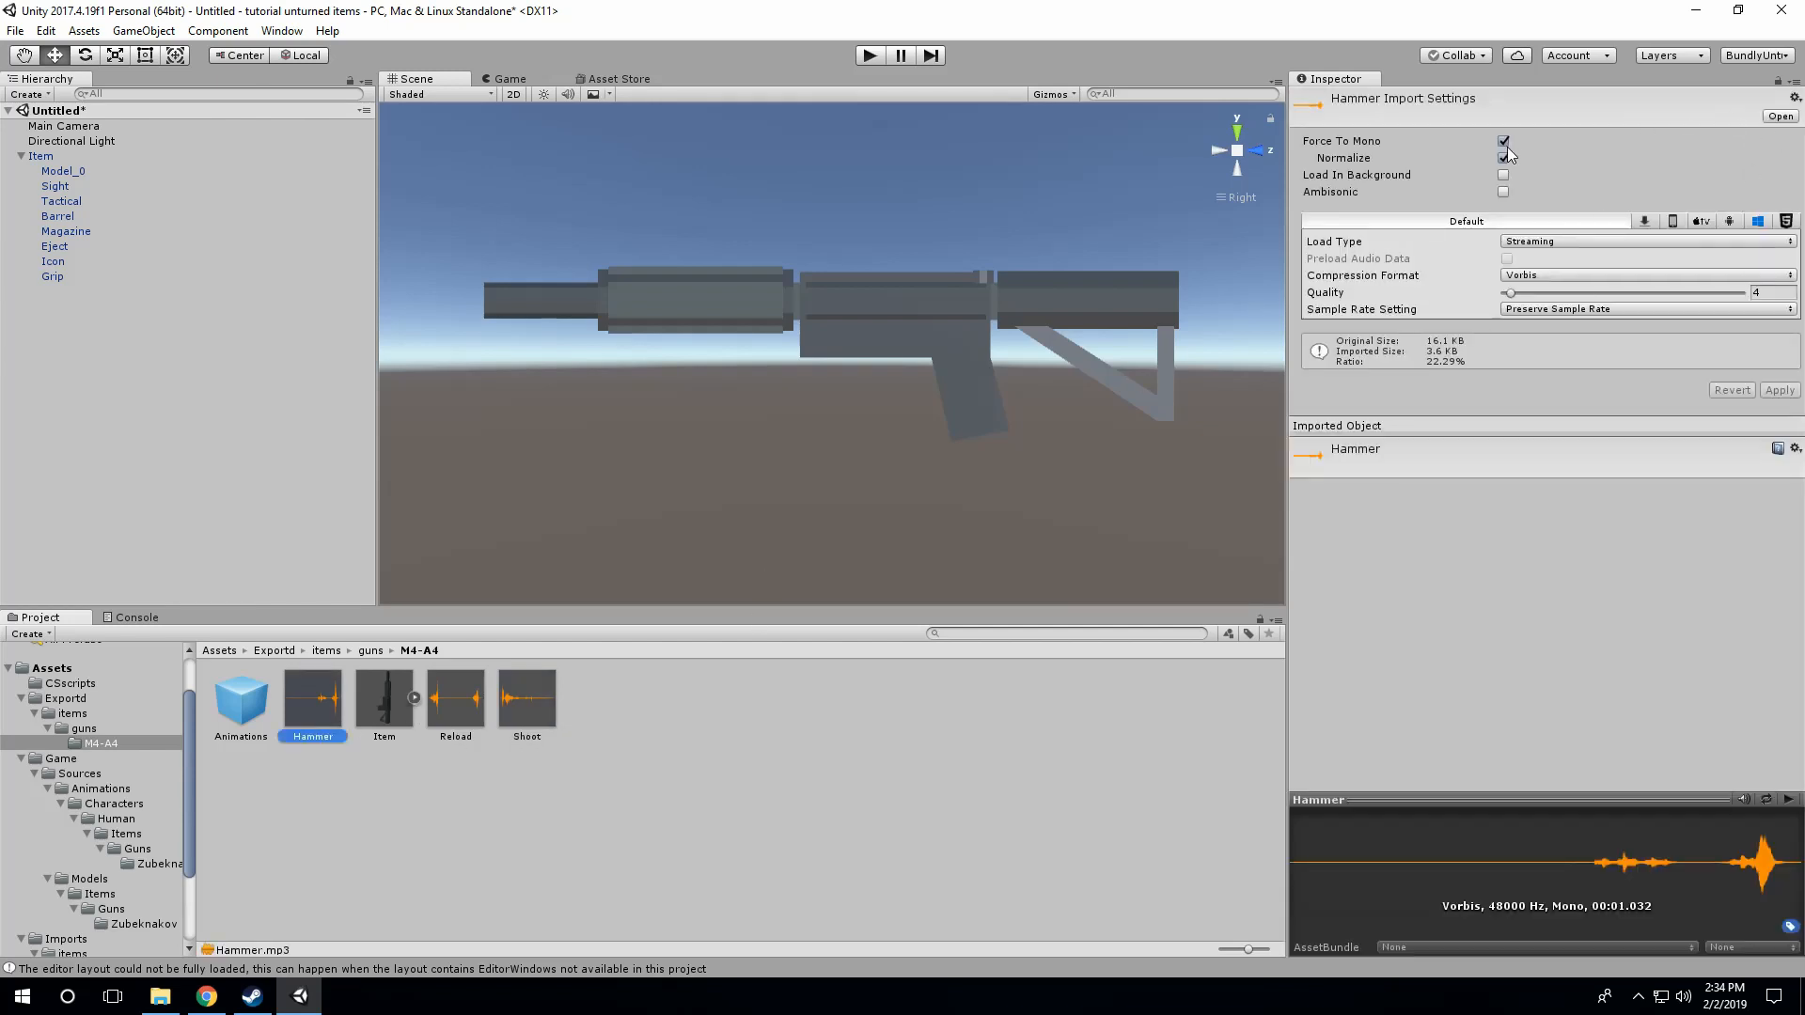
pyautogui.click(1504, 141)
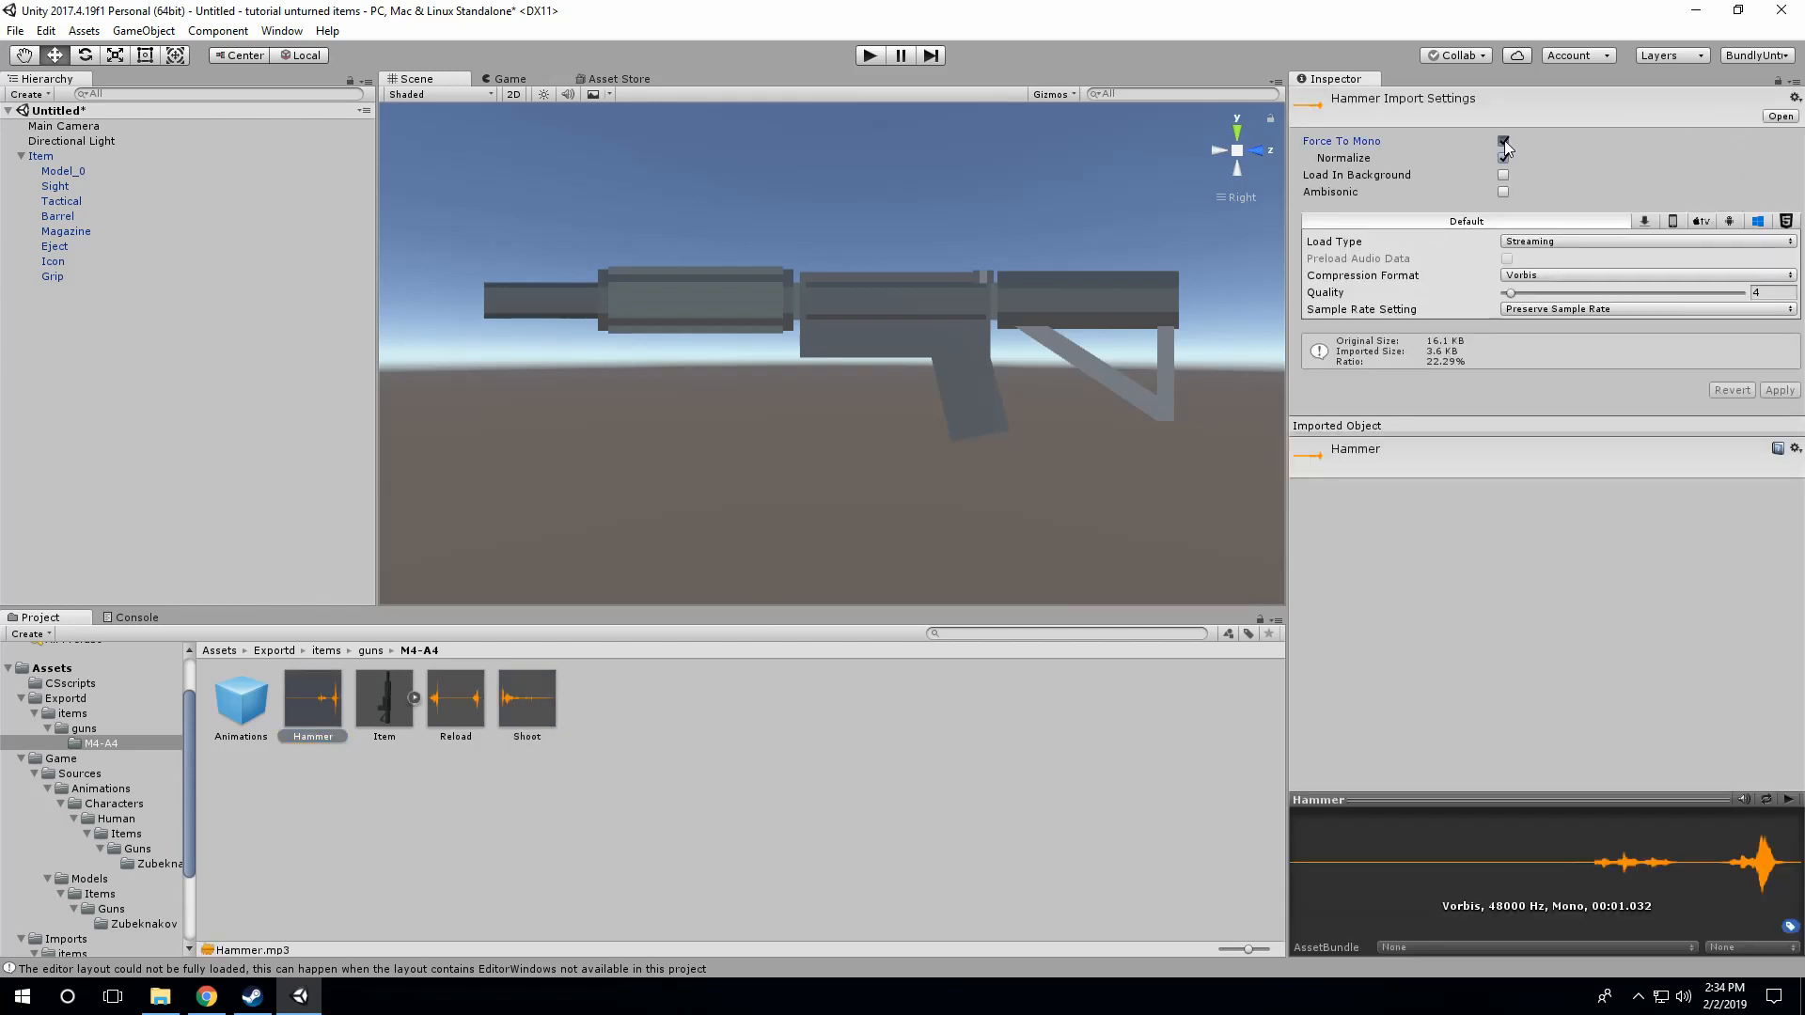
pyautogui.click(1559, 243)
pyautogui.click(1553, 267)
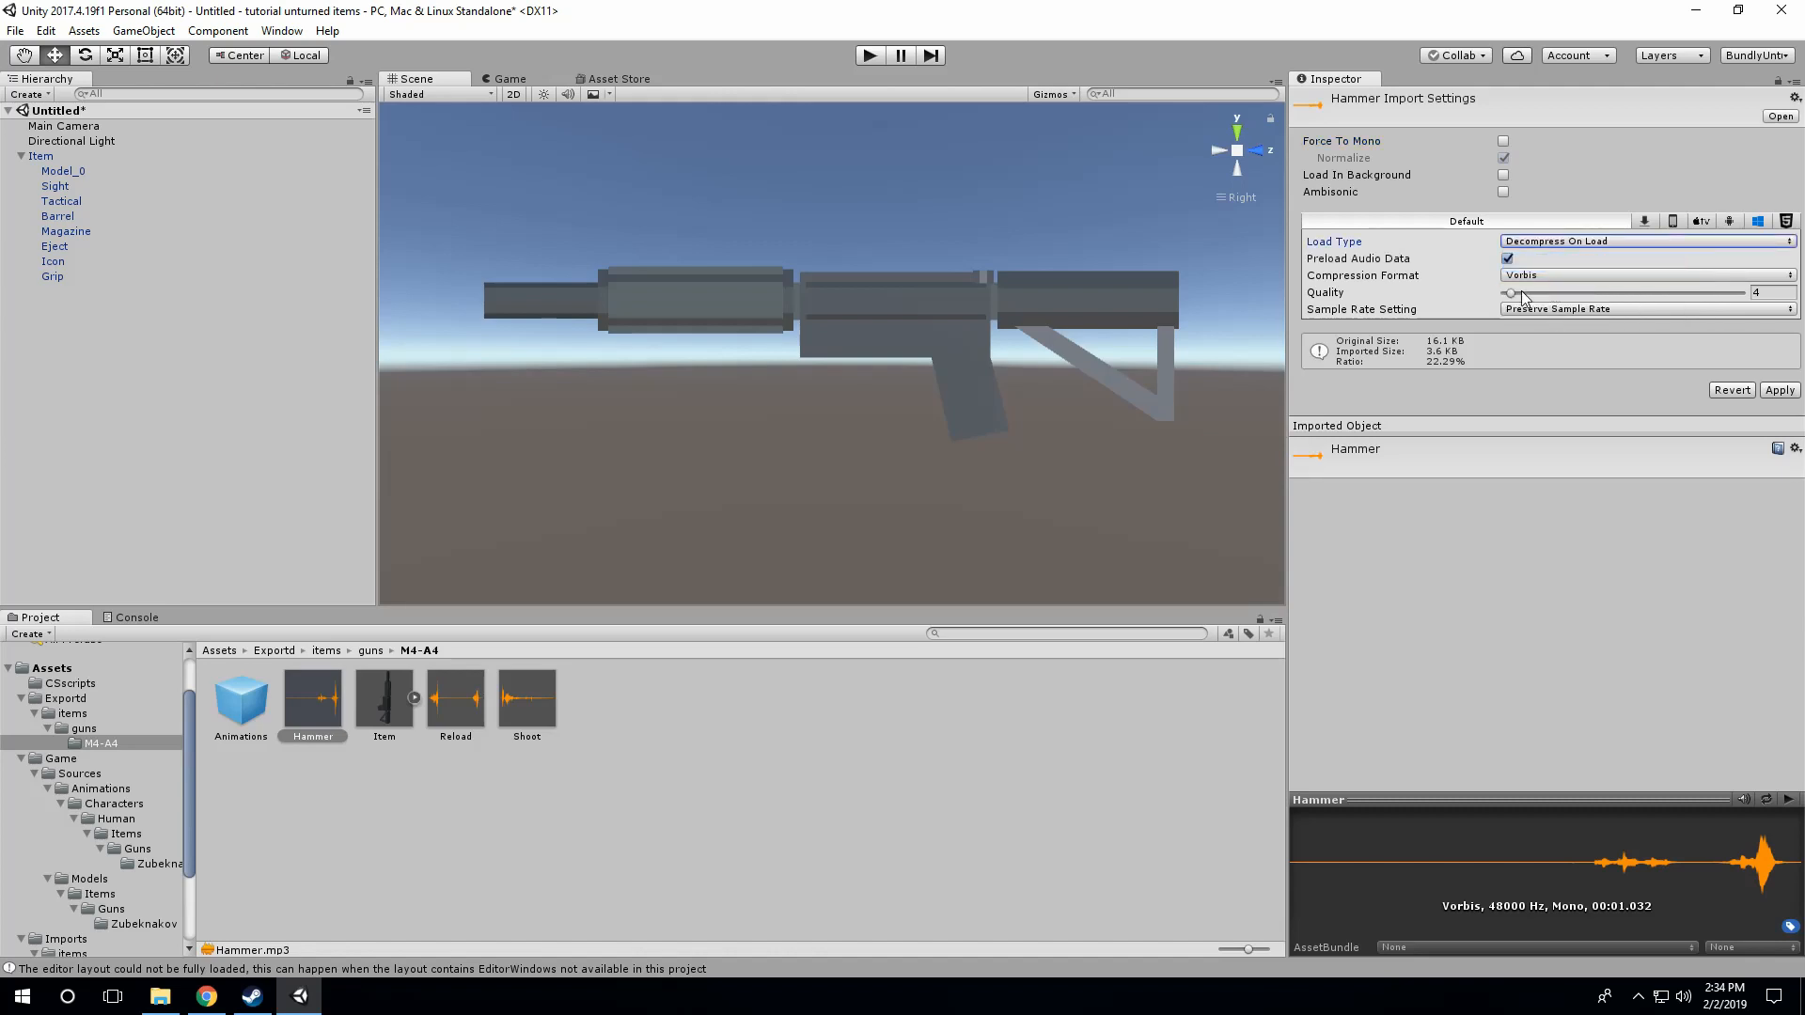
pyautogui.moveTo(1515, 296); pyautogui.dragTo(1744, 295)
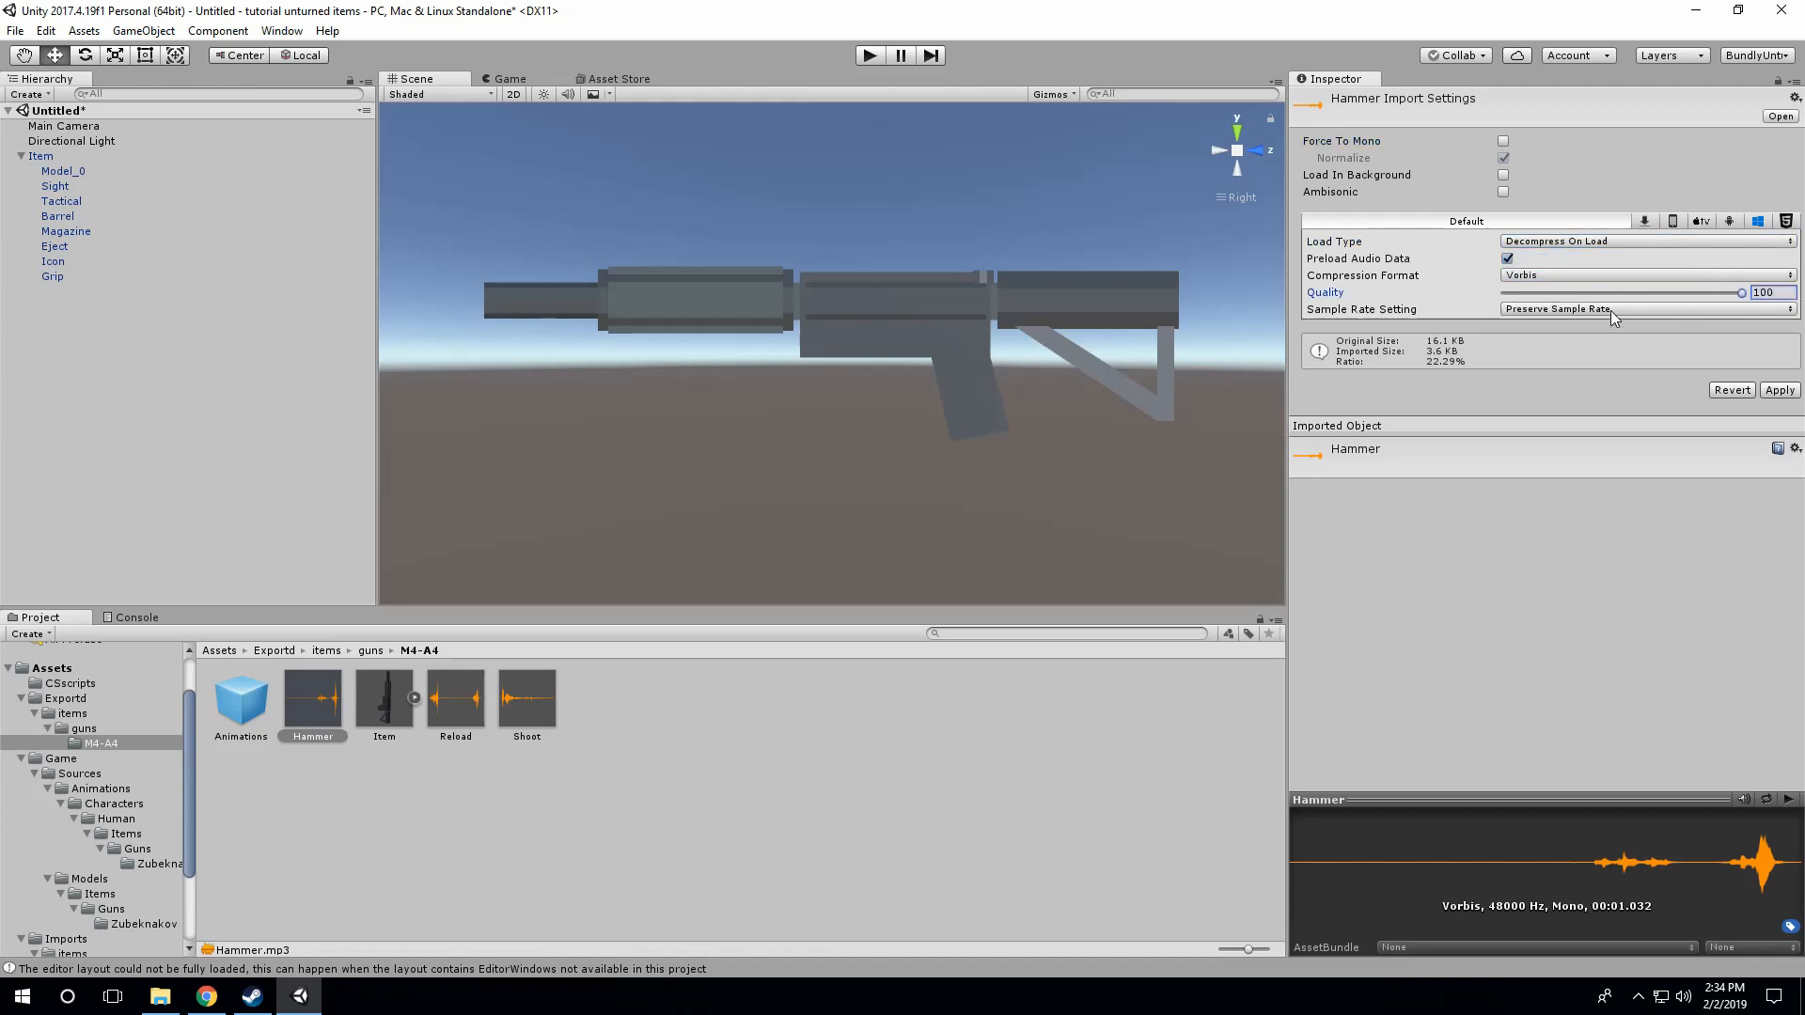
pyautogui.click(1779, 389)
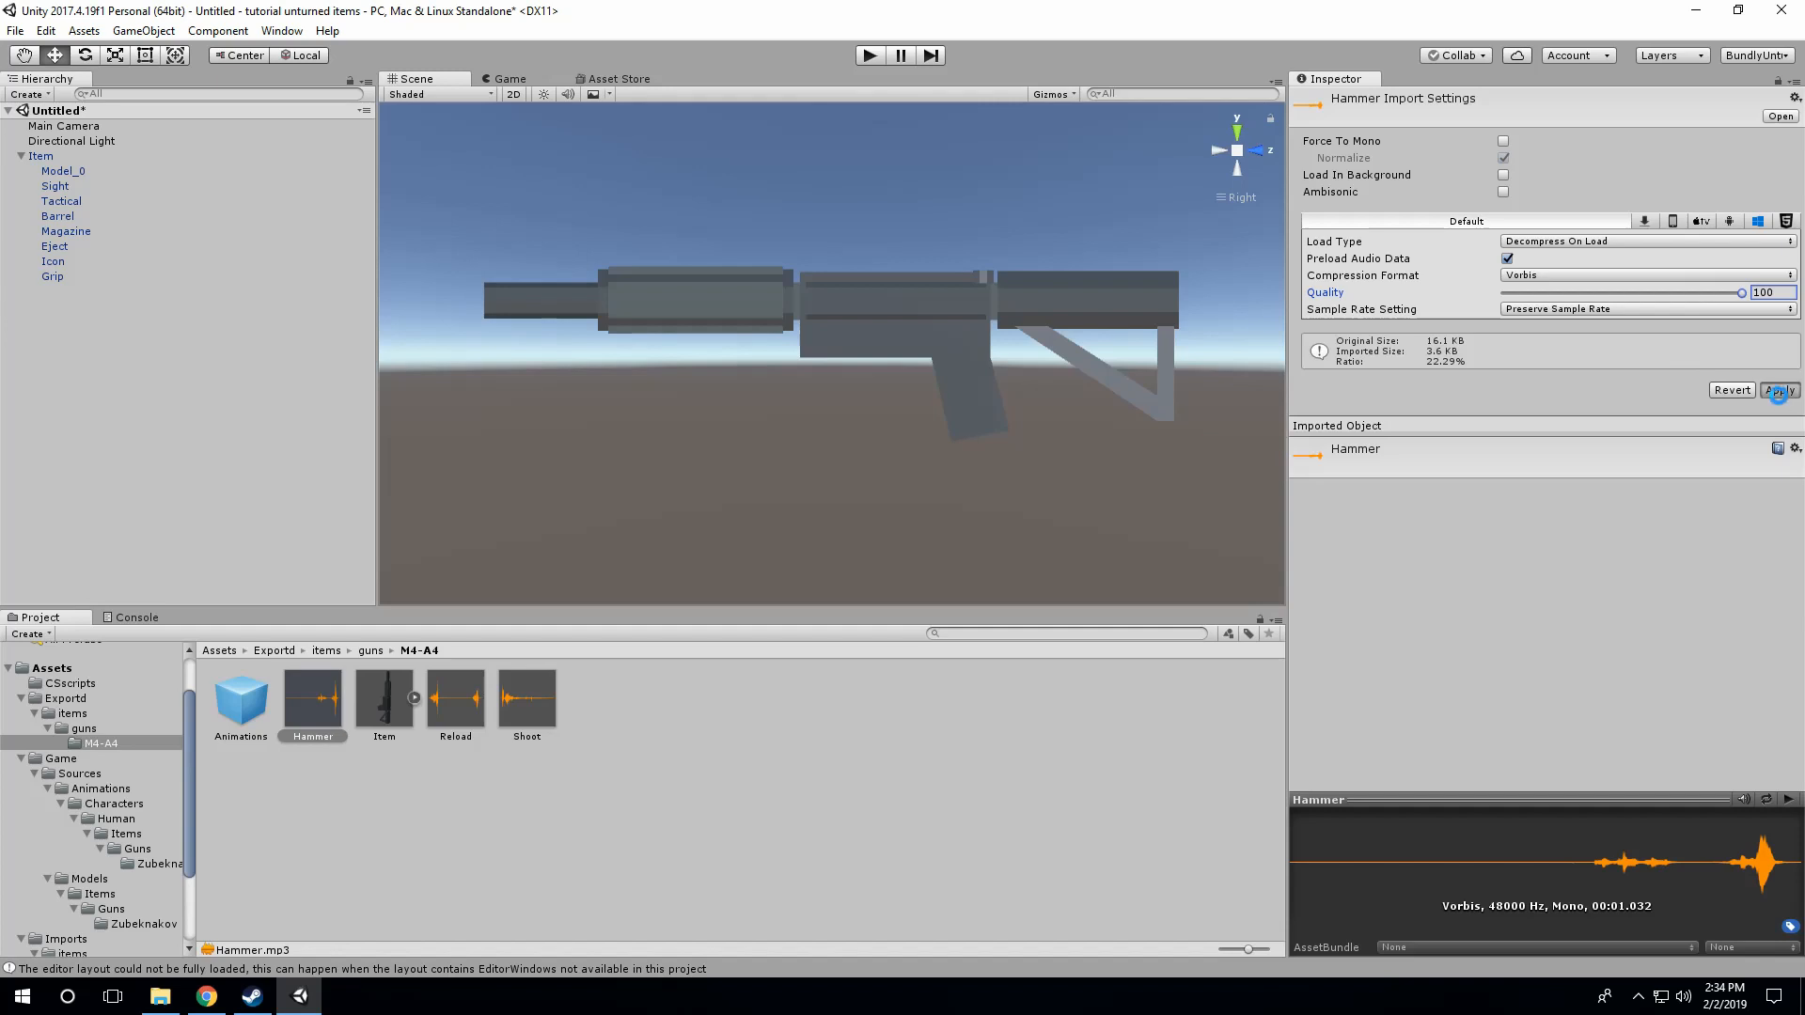
# Step: Apply Decompress On Load, Force To Mono off and quality 100 to the Reload sound's import settings
pyautogui.click(461, 705)
pyautogui.click(1542, 242)
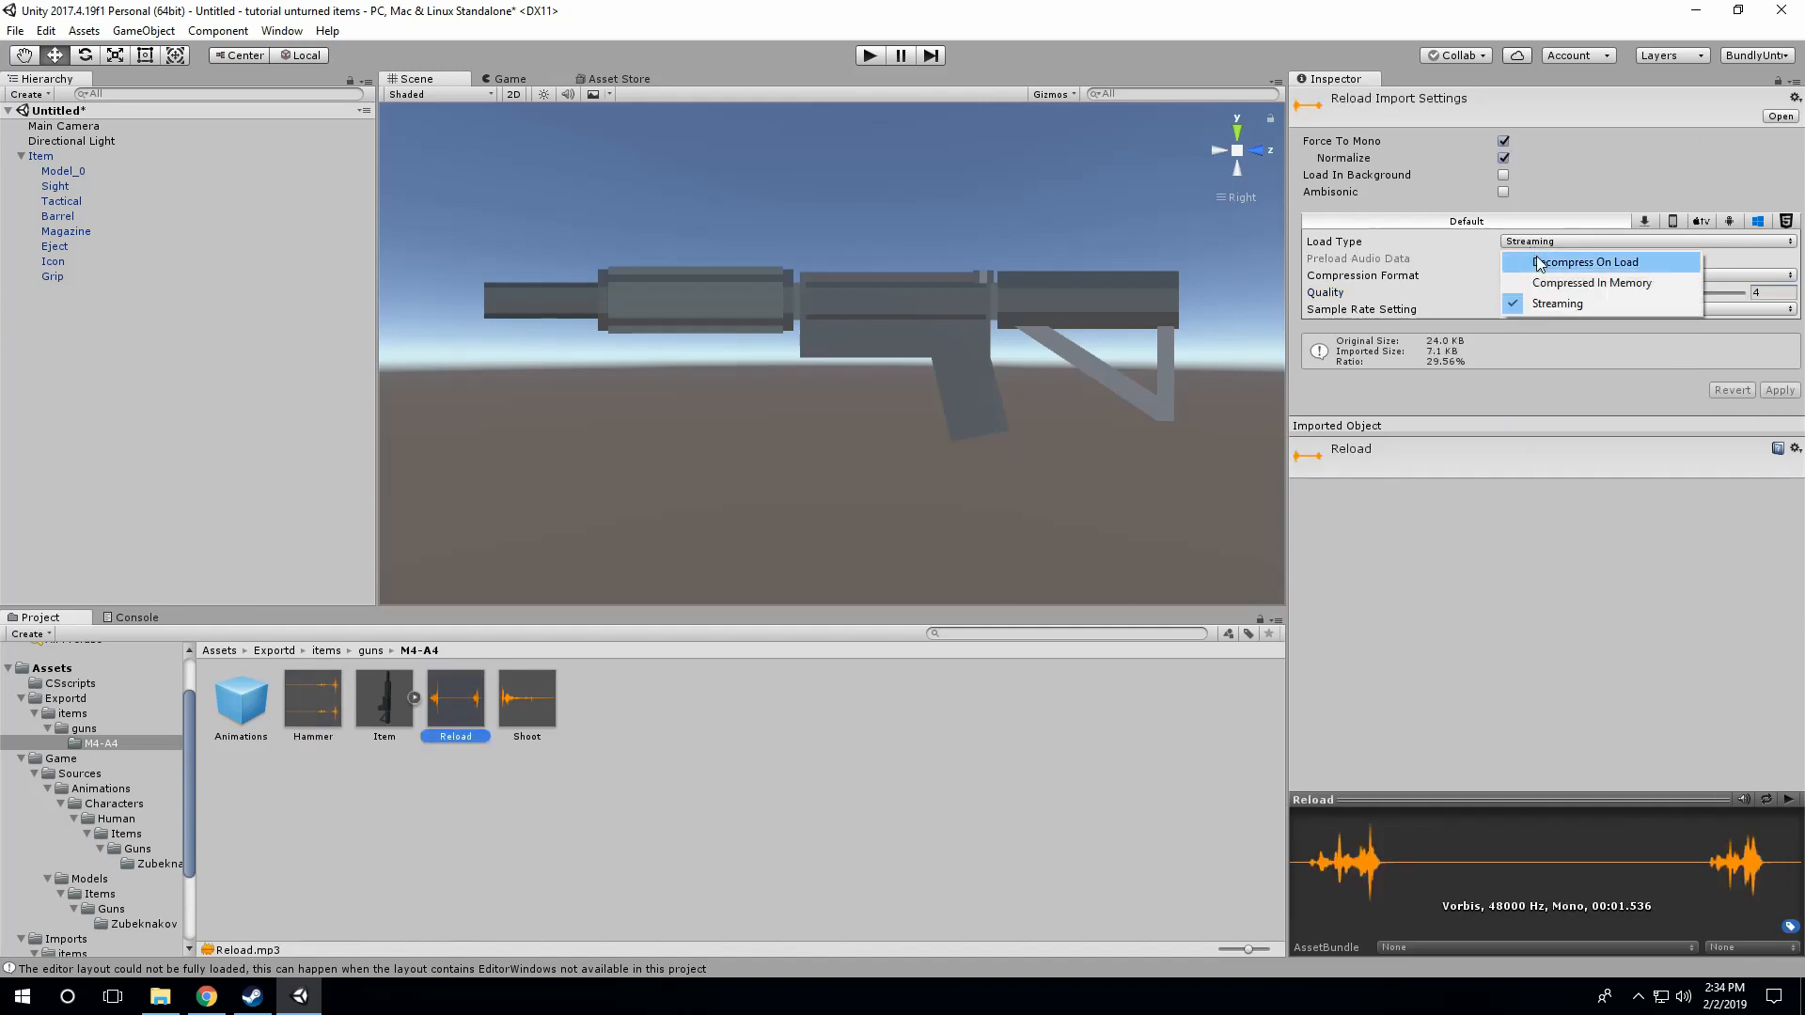
pyautogui.click(1541, 260)
pyautogui.click(1503, 142)
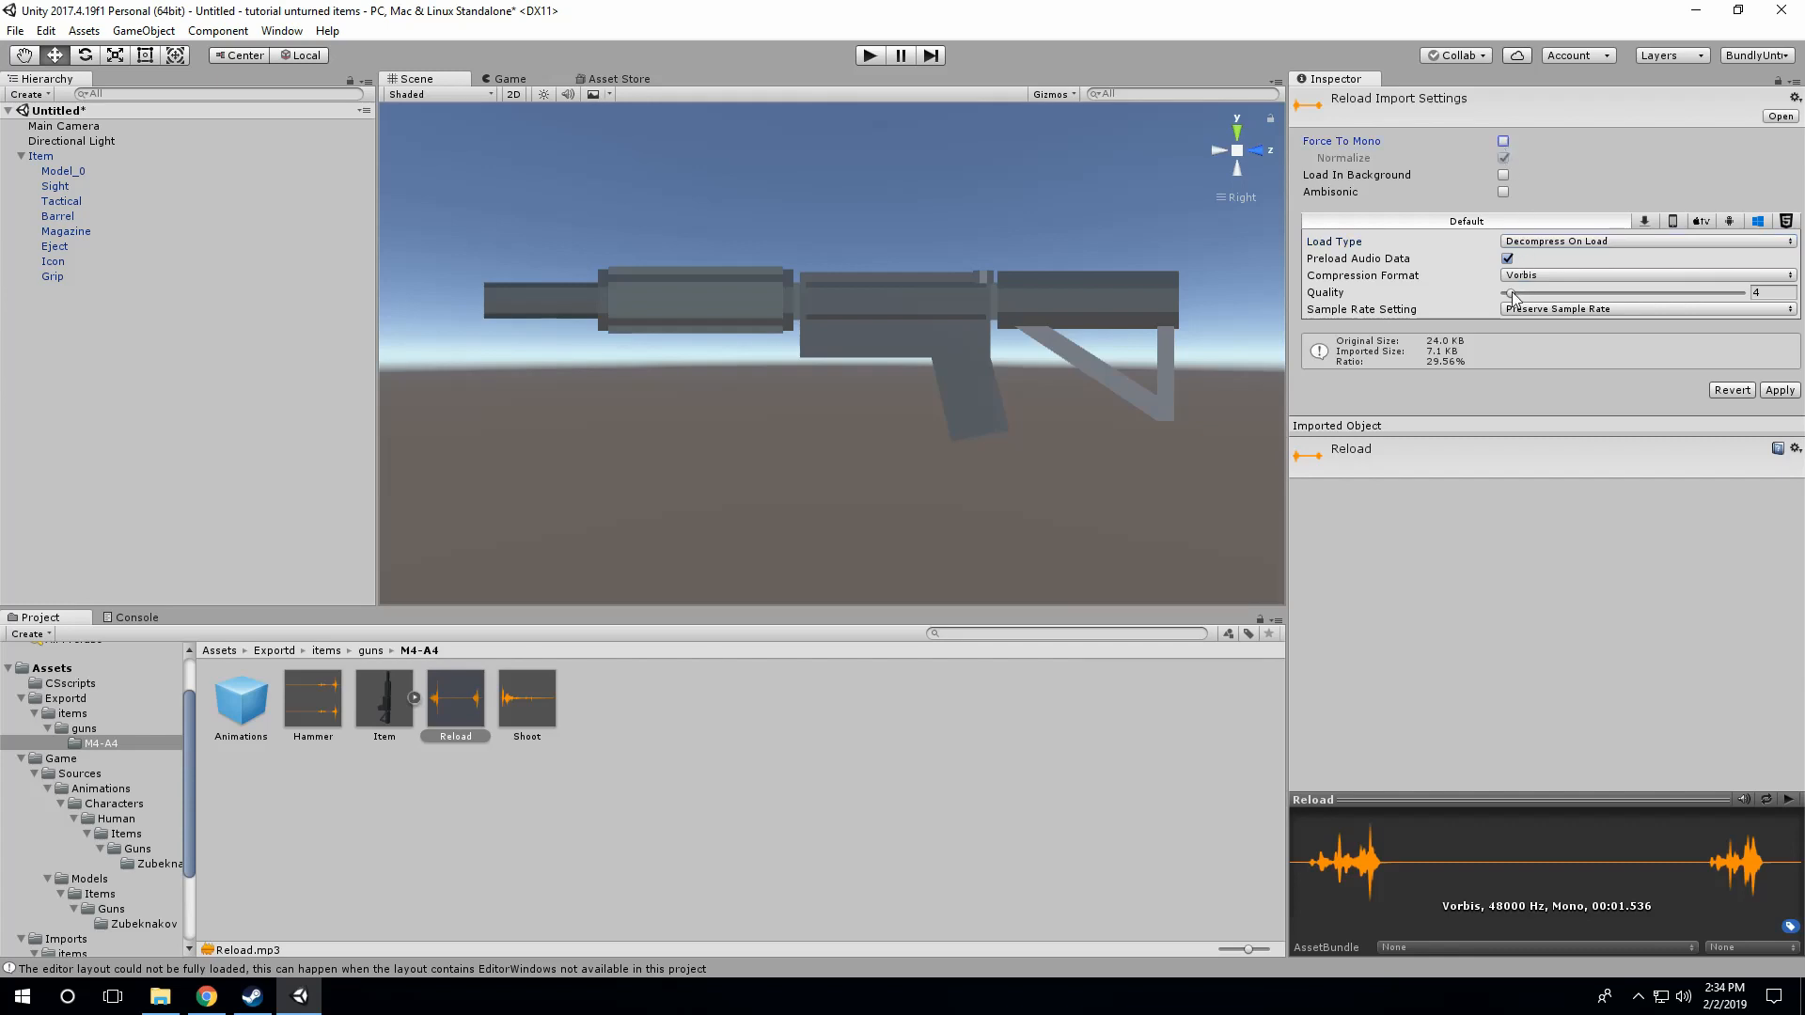
pyautogui.moveTo(1512, 292); pyautogui.dragTo(1743, 292)
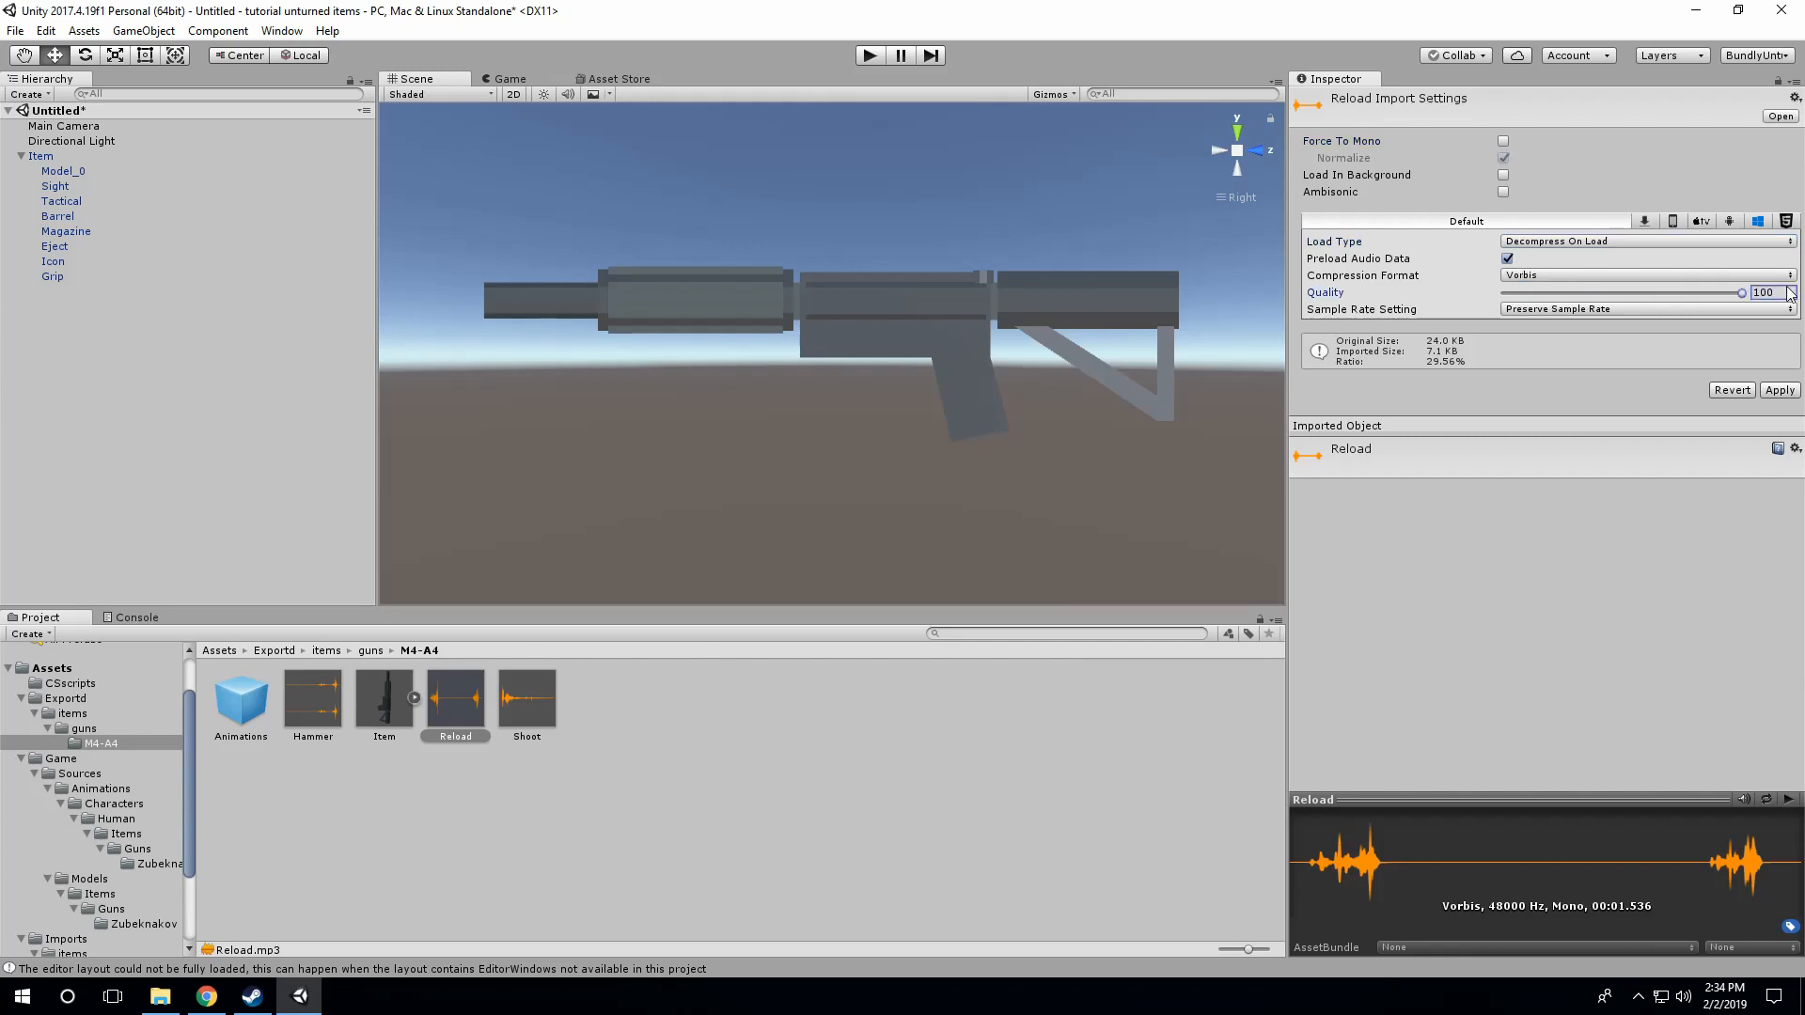
pyautogui.click(1779, 390)
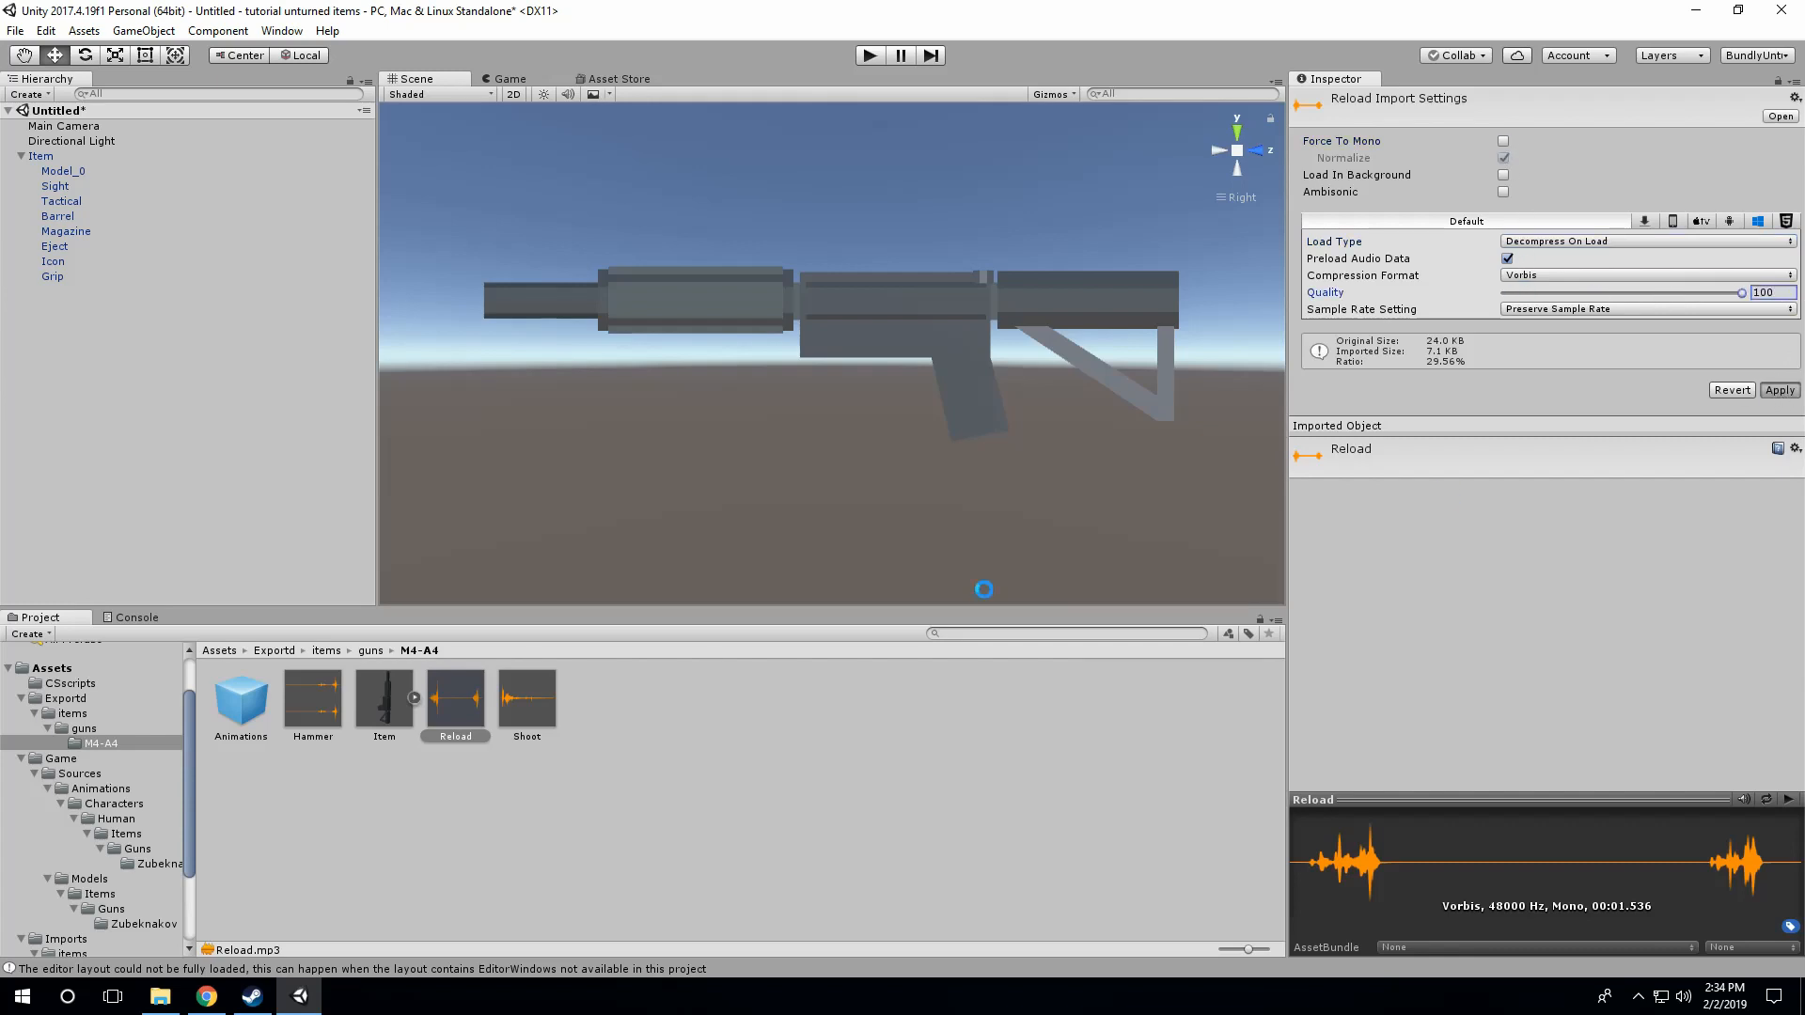
# Step: Set the Shoot sound's quality to 100, disable Force To Mono, choose Decompress On Load and apply the changes
pyautogui.click(533, 709)
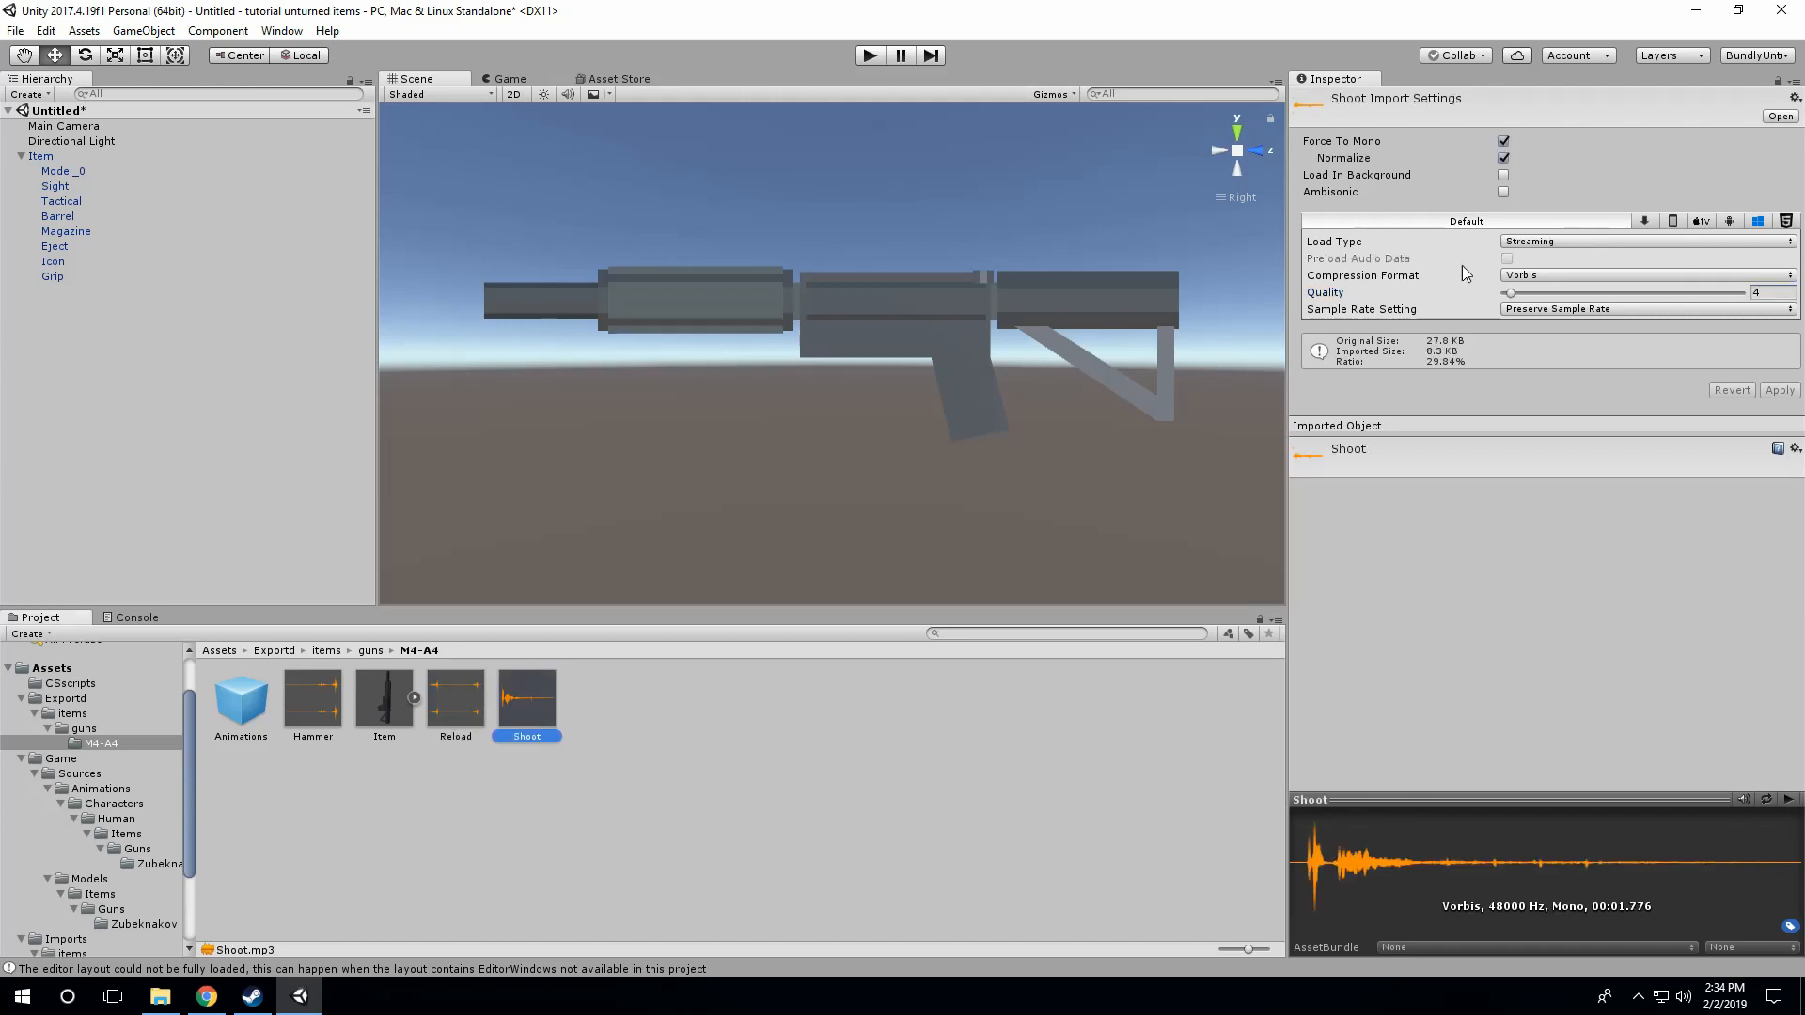
pyautogui.moveTo(1510, 294); pyautogui.dragTo(1776, 313)
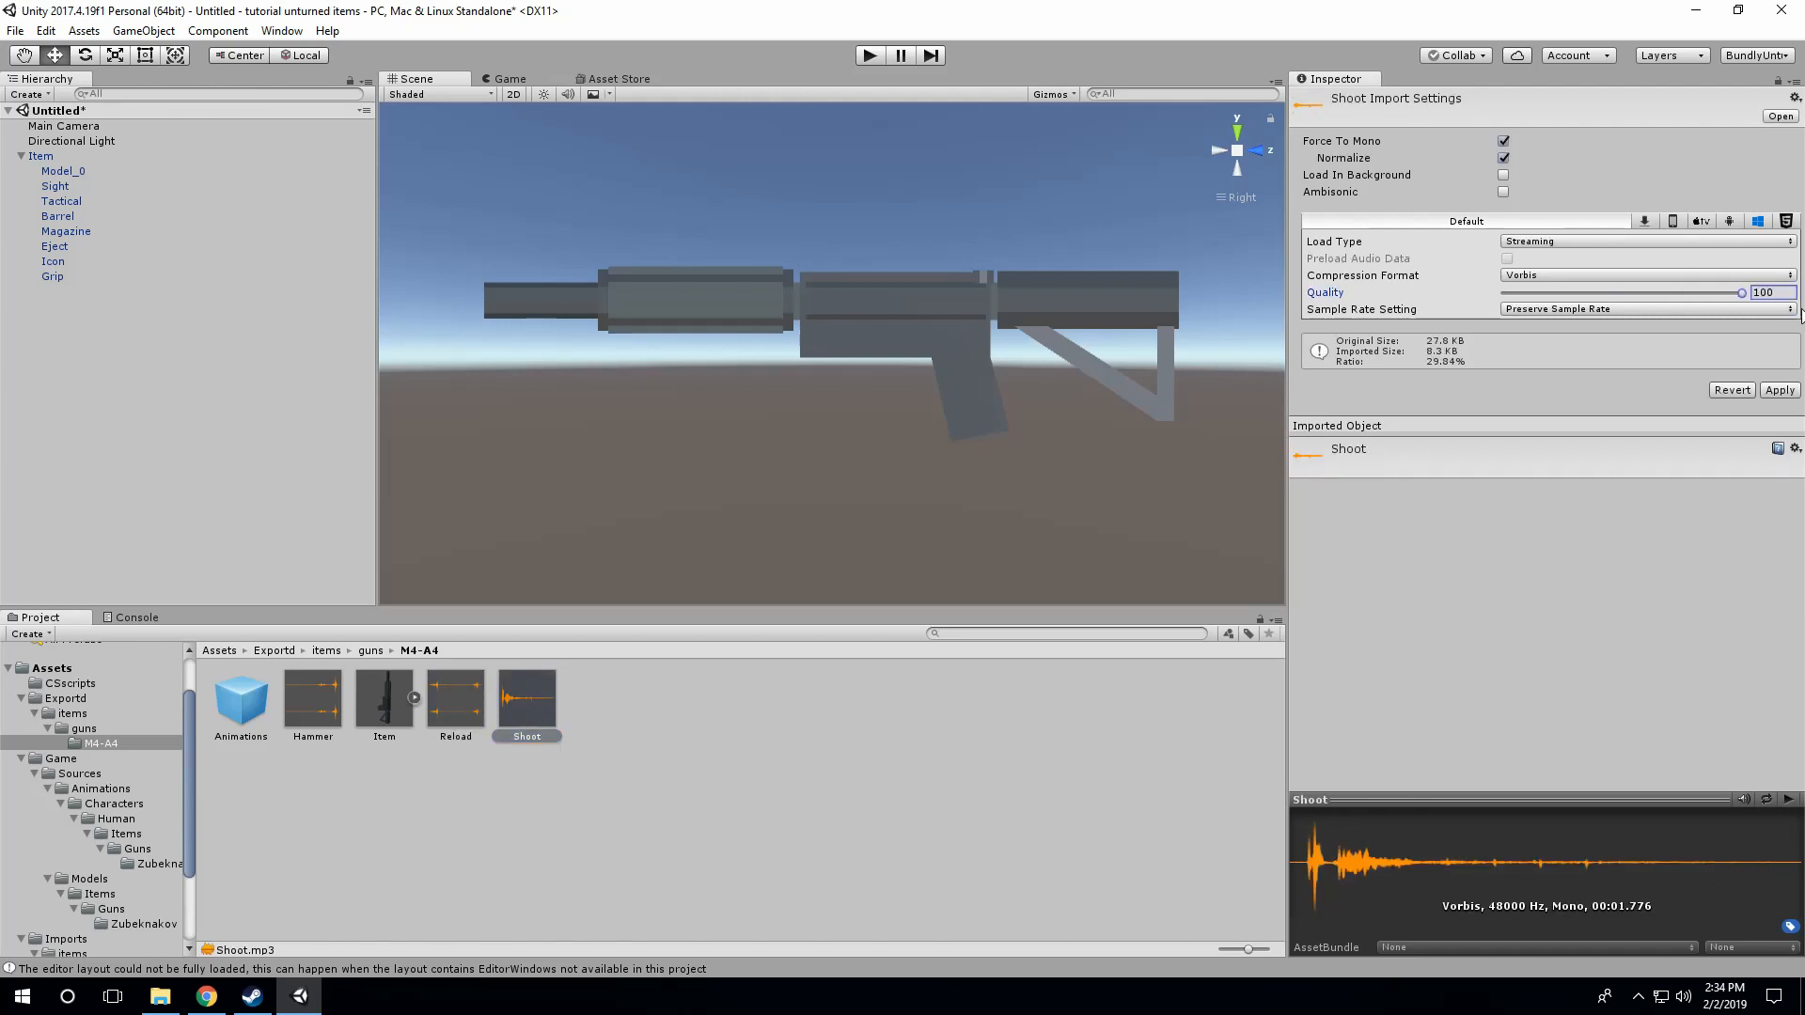
pyautogui.click(1503, 141)
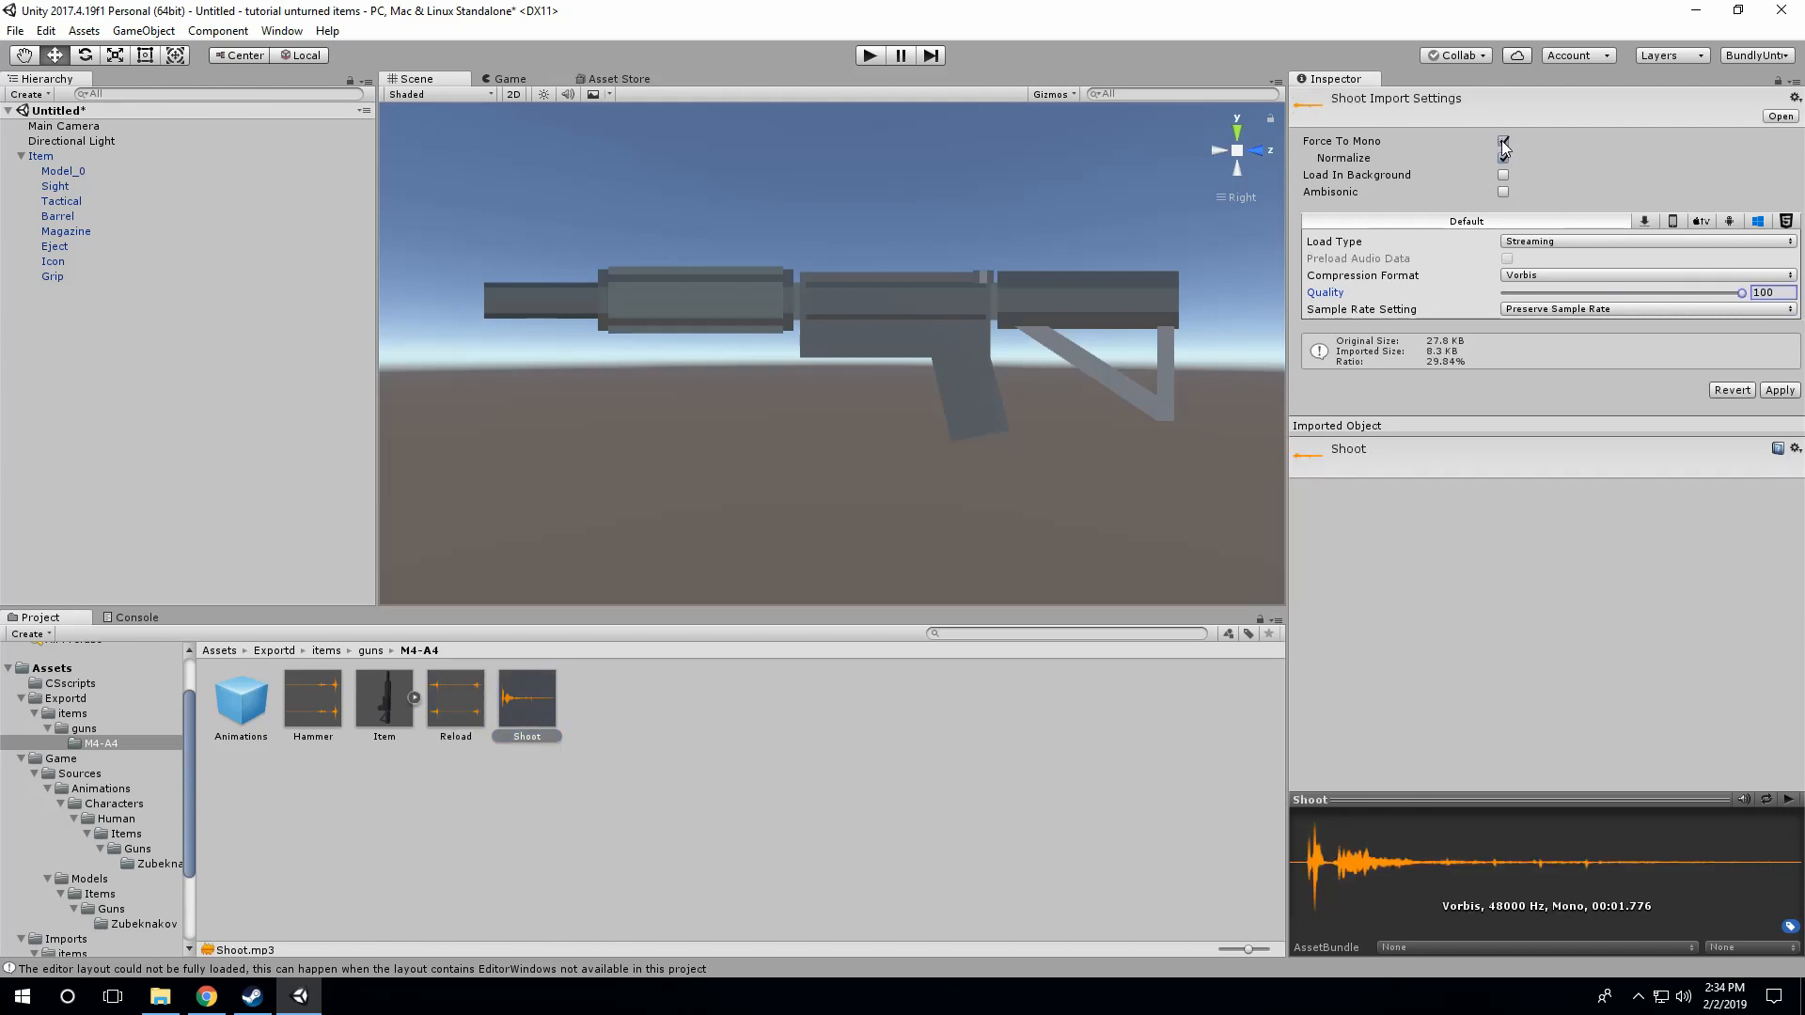
pyautogui.click(1579, 241)
pyautogui.click(1565, 264)
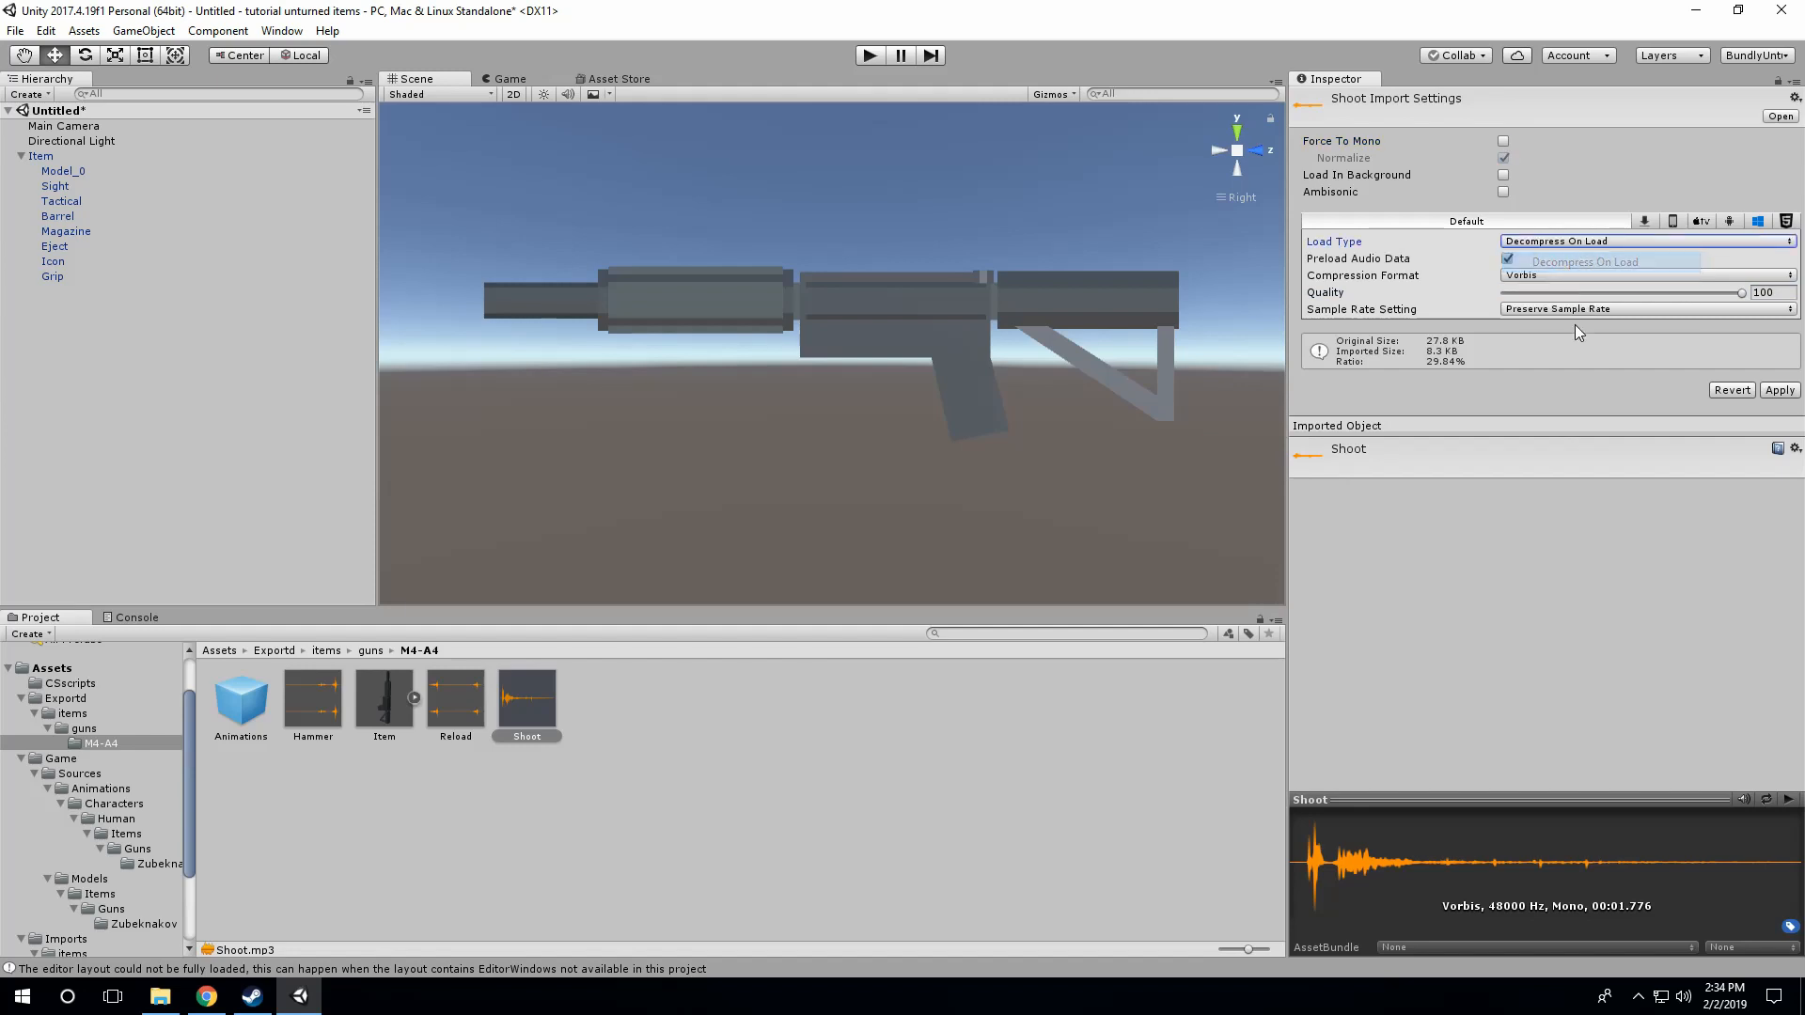
pyautogui.click(1779, 390)
pyautogui.click(596, 719)
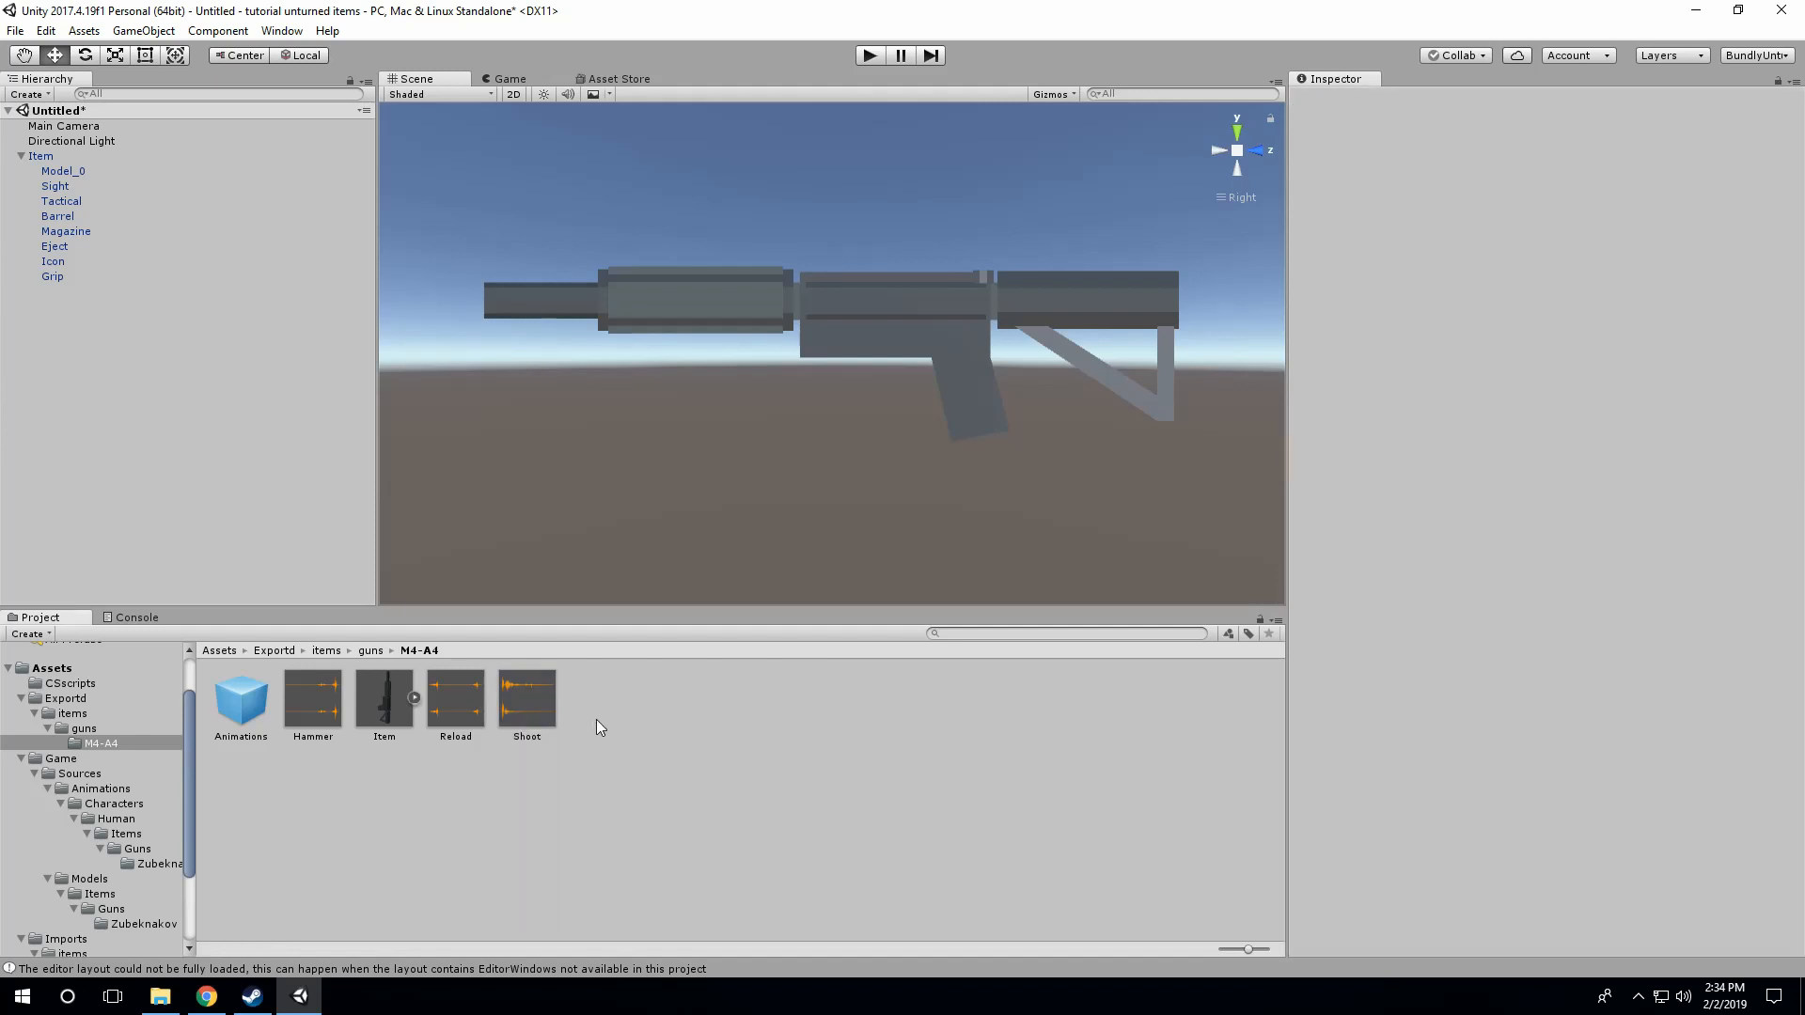
# Step: Review the import settings and waveforms of the Shoot, Reload and Hammer sounds, and check the Item prefab's components
pyautogui.click(523, 691)
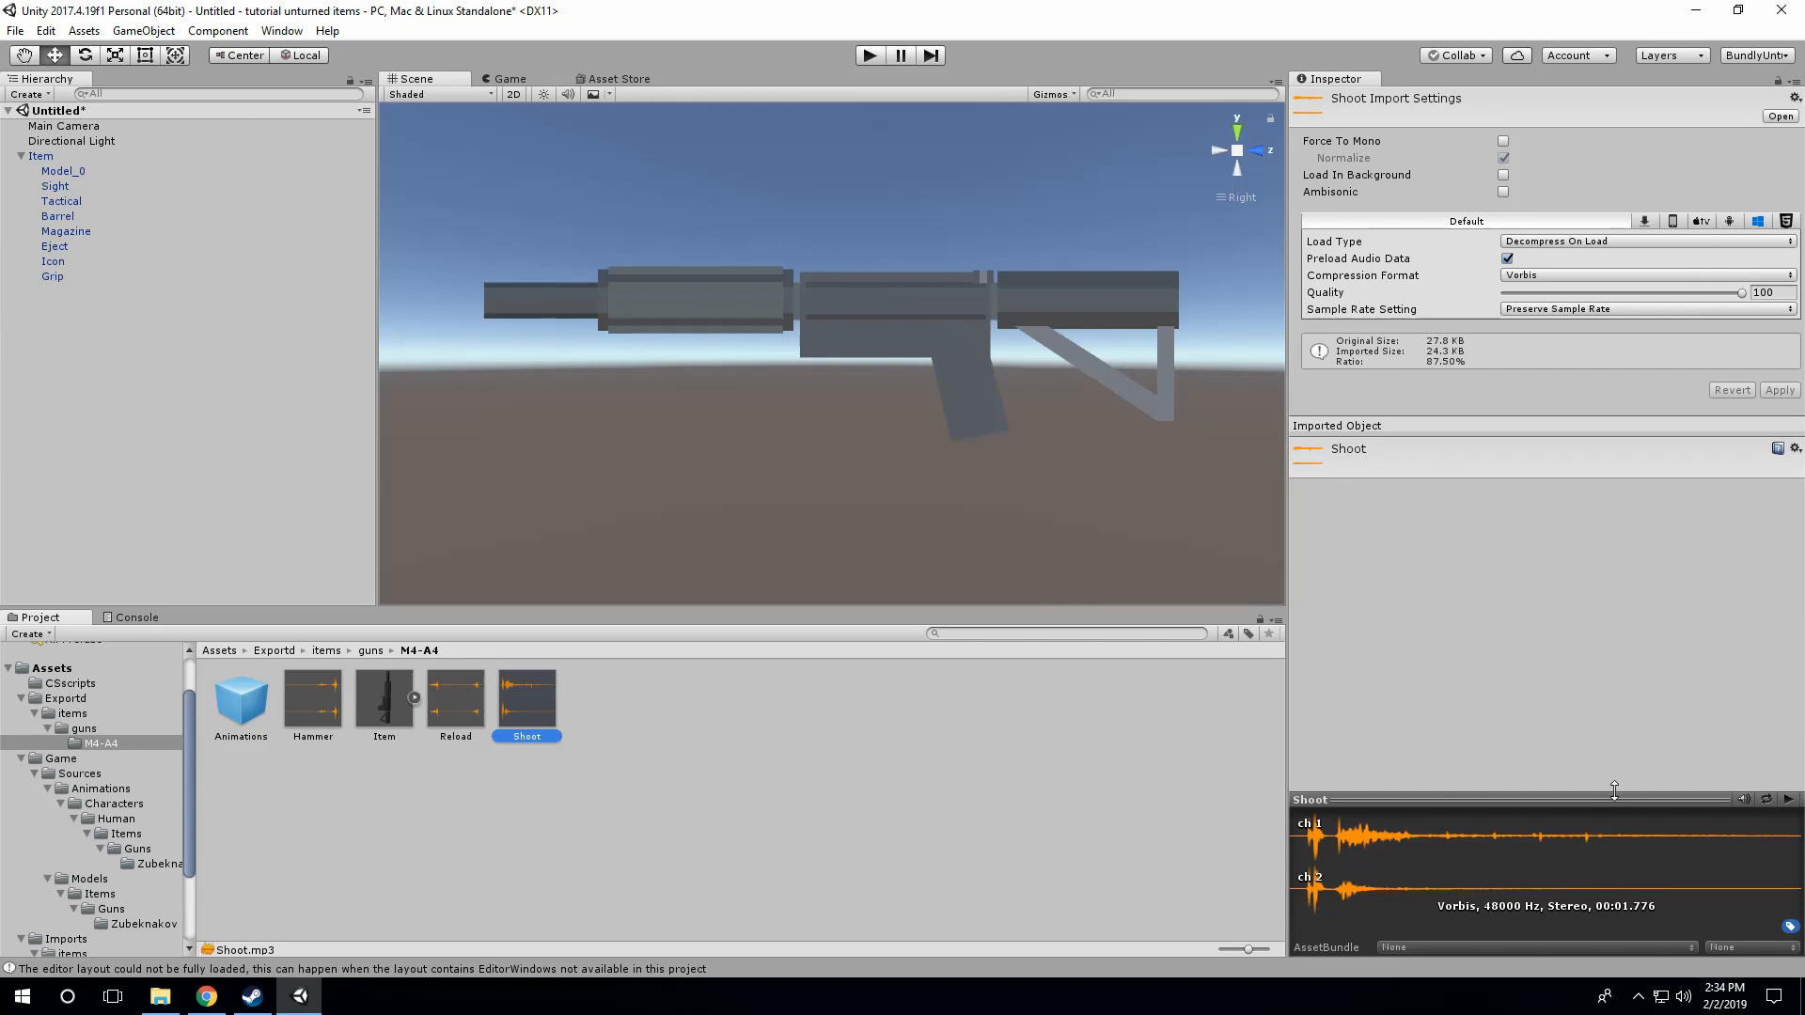
pyautogui.click(1301, 853)
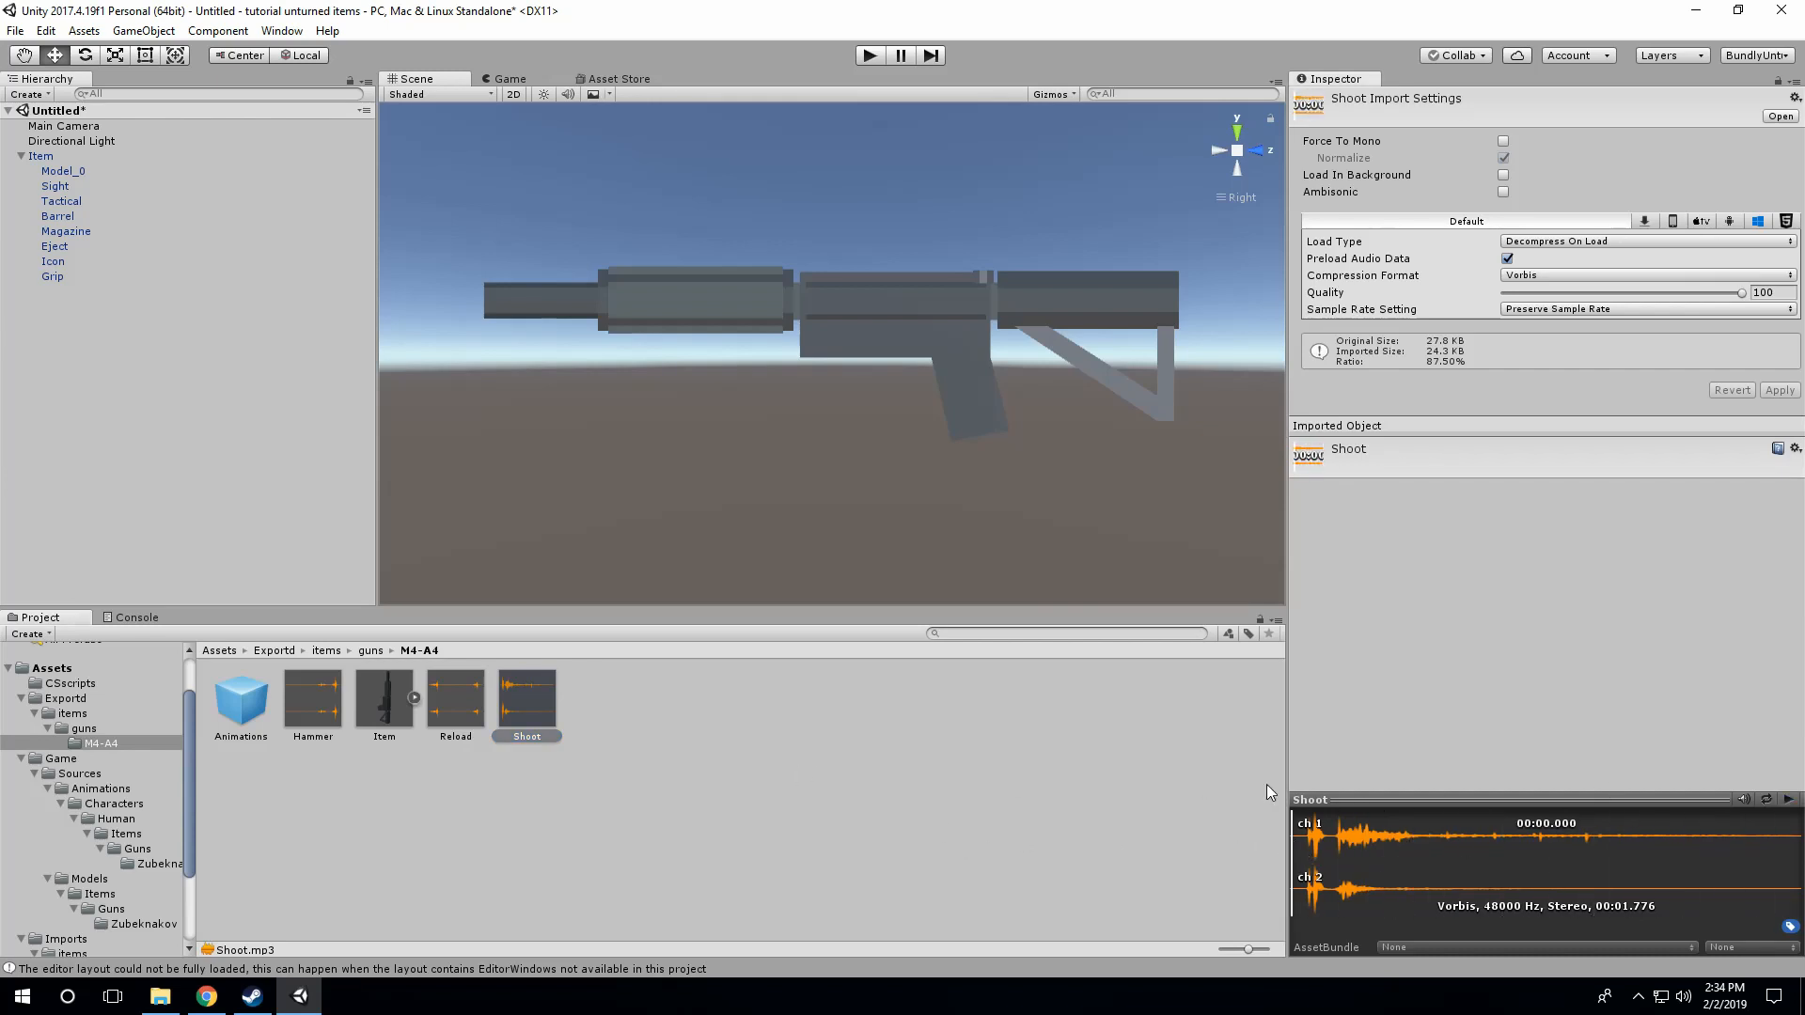
pyautogui.click(470, 706)
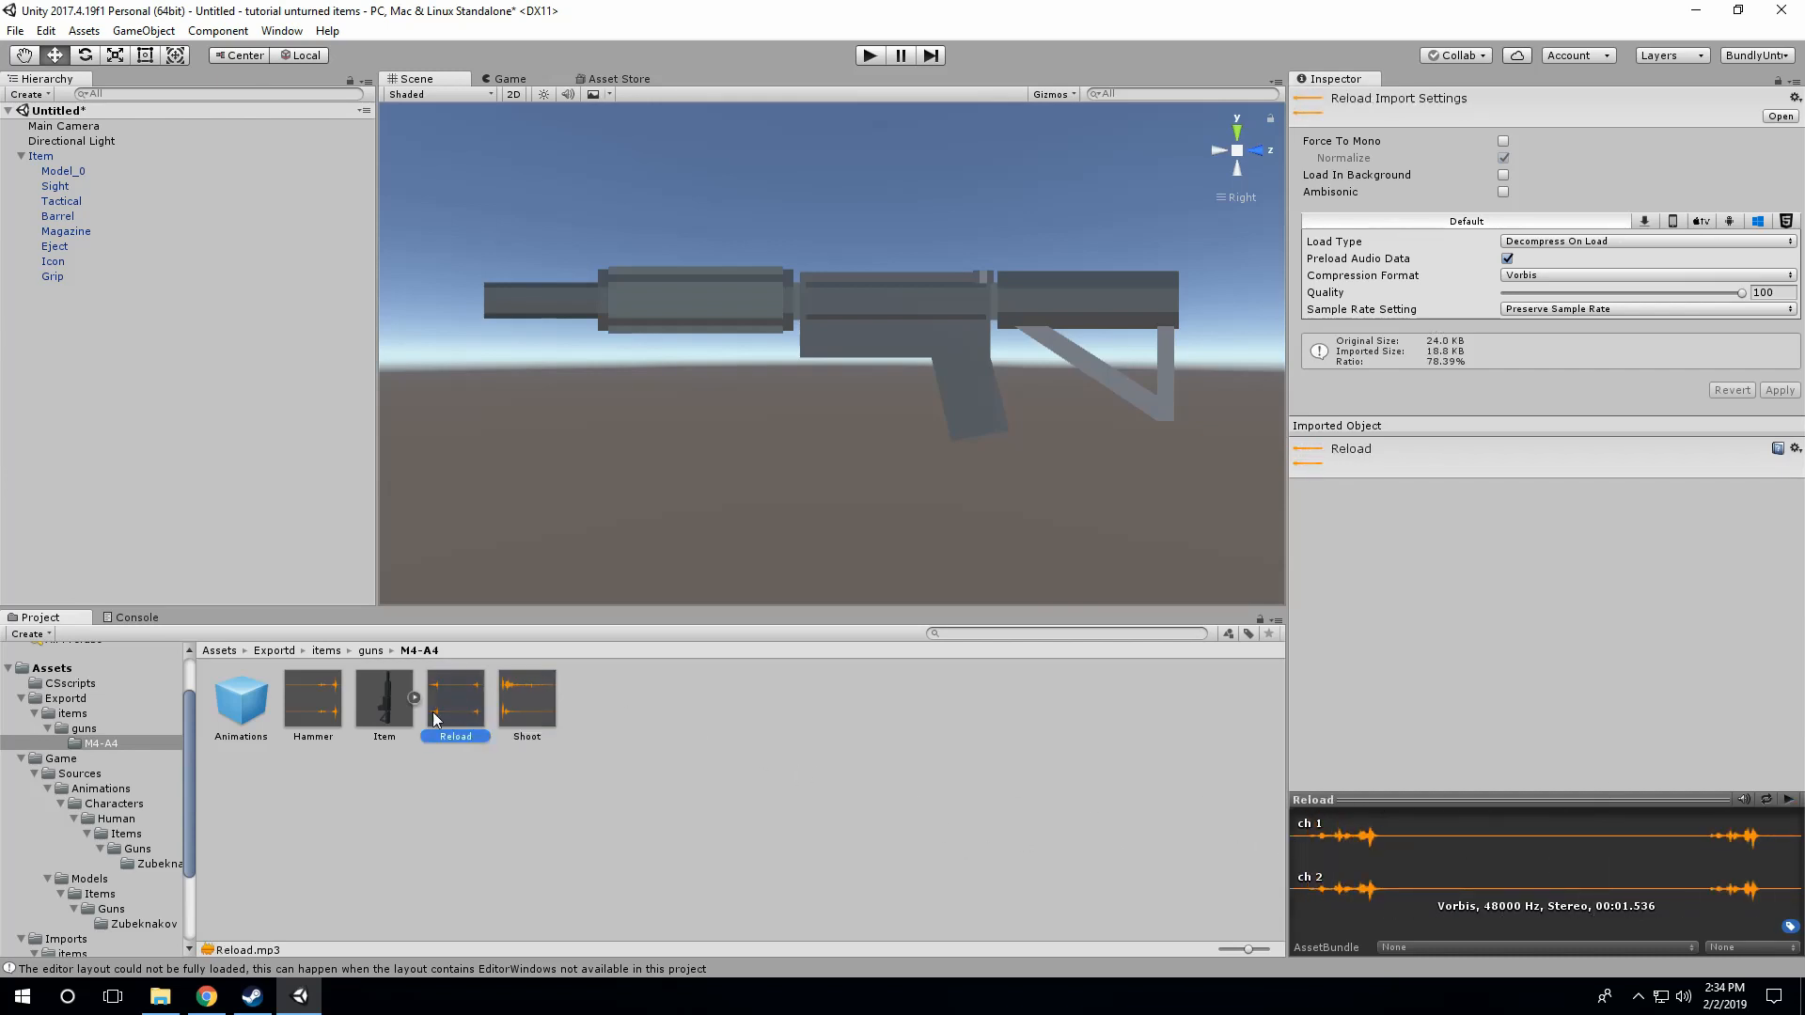
pyautogui.click(328, 707)
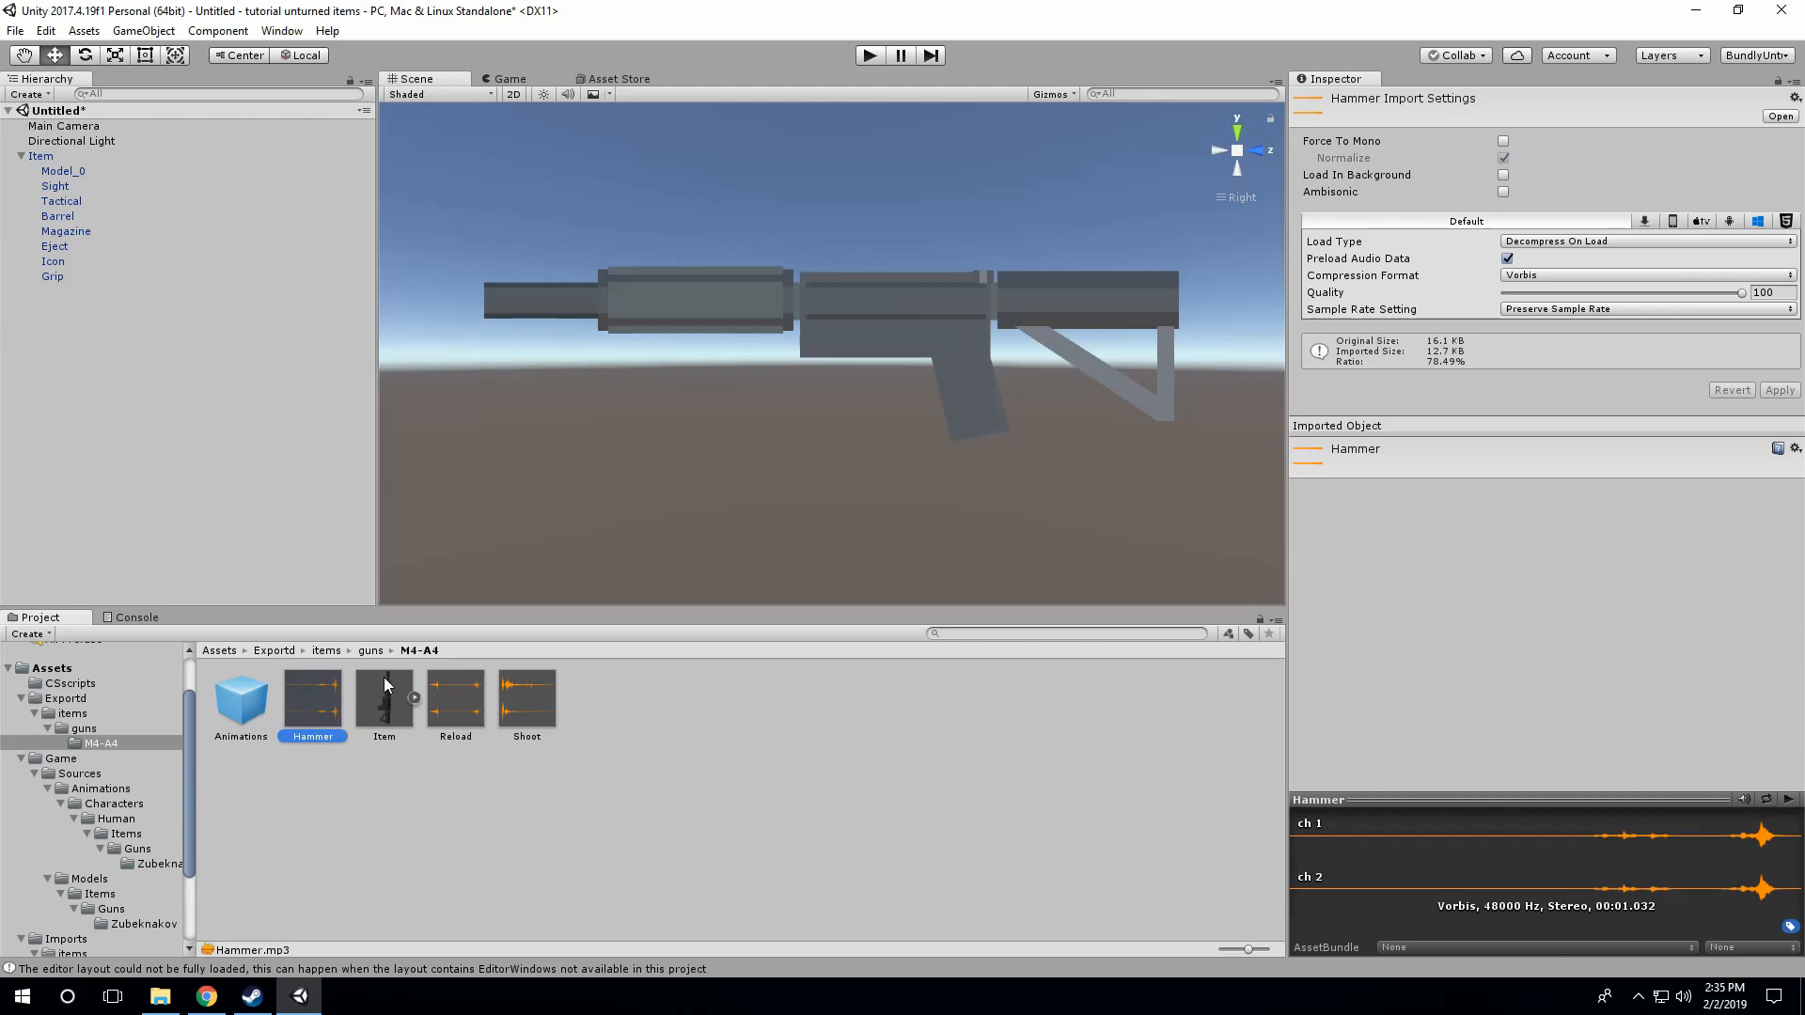
pyautogui.click(457, 710)
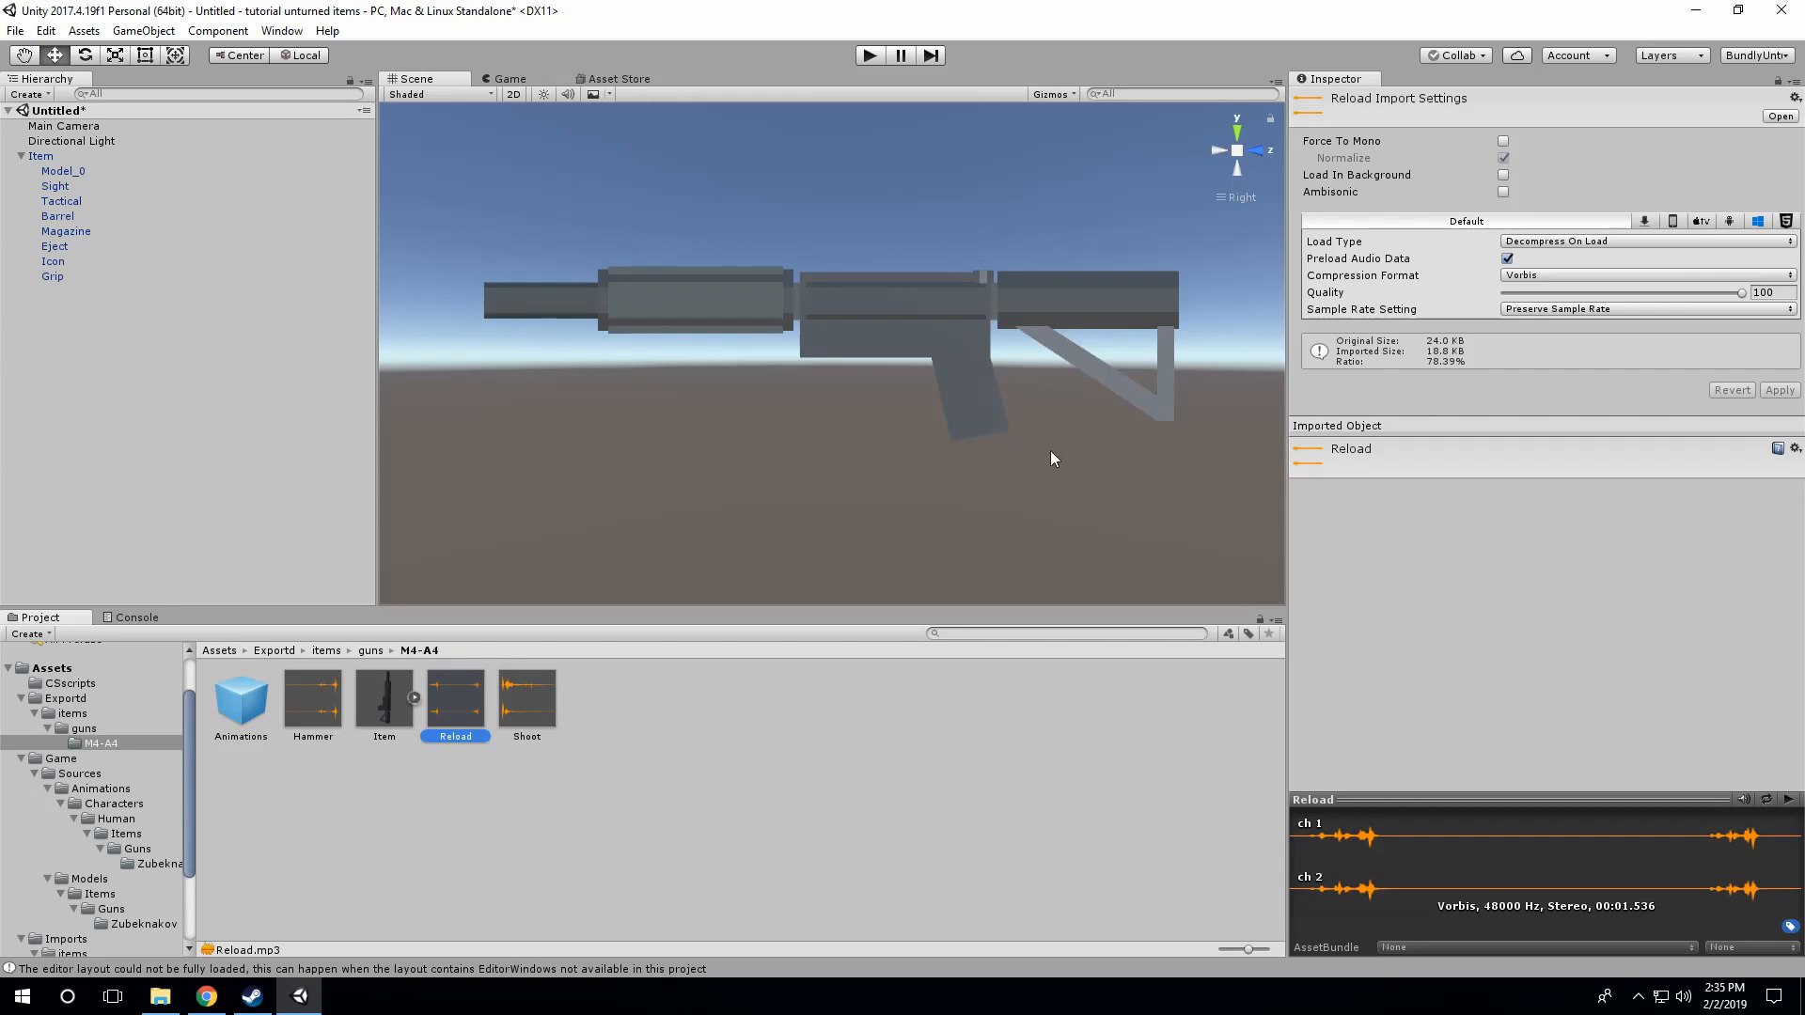
pyautogui.click(575, 788)
pyautogui.click(391, 702)
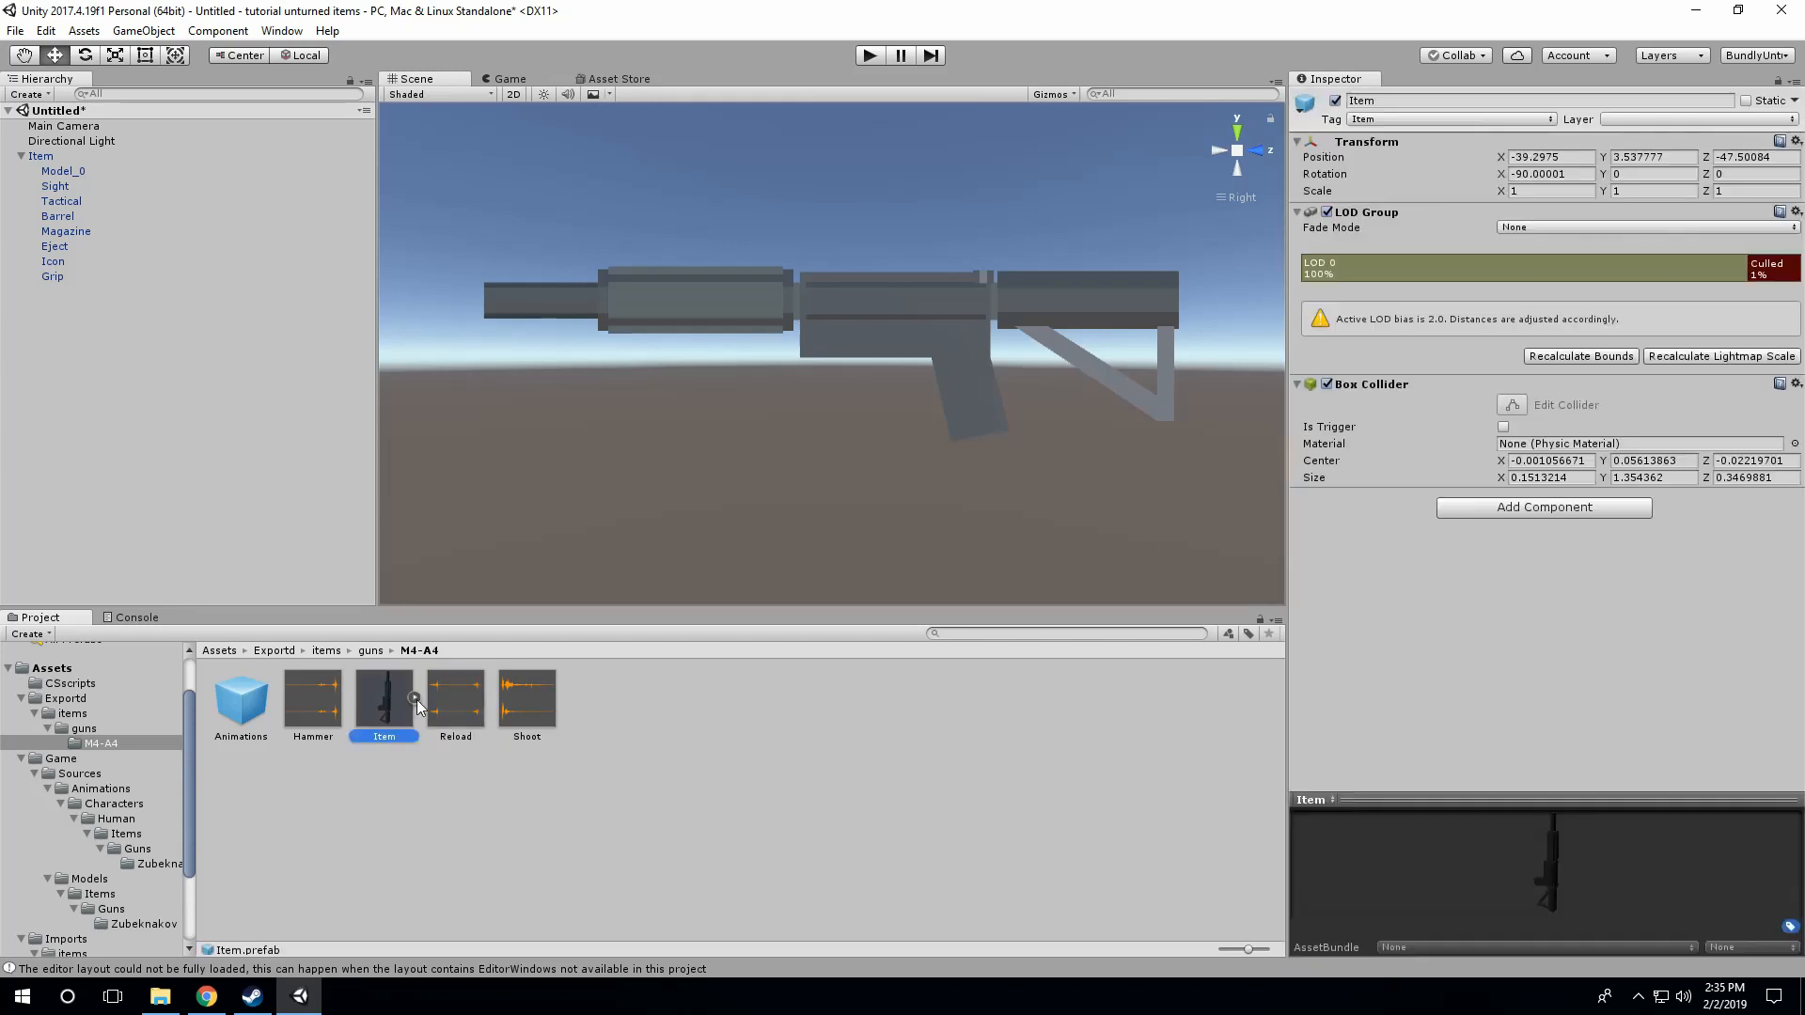
pyautogui.click(415, 698)
pyautogui.click(414, 697)
pyautogui.click(402, 747)
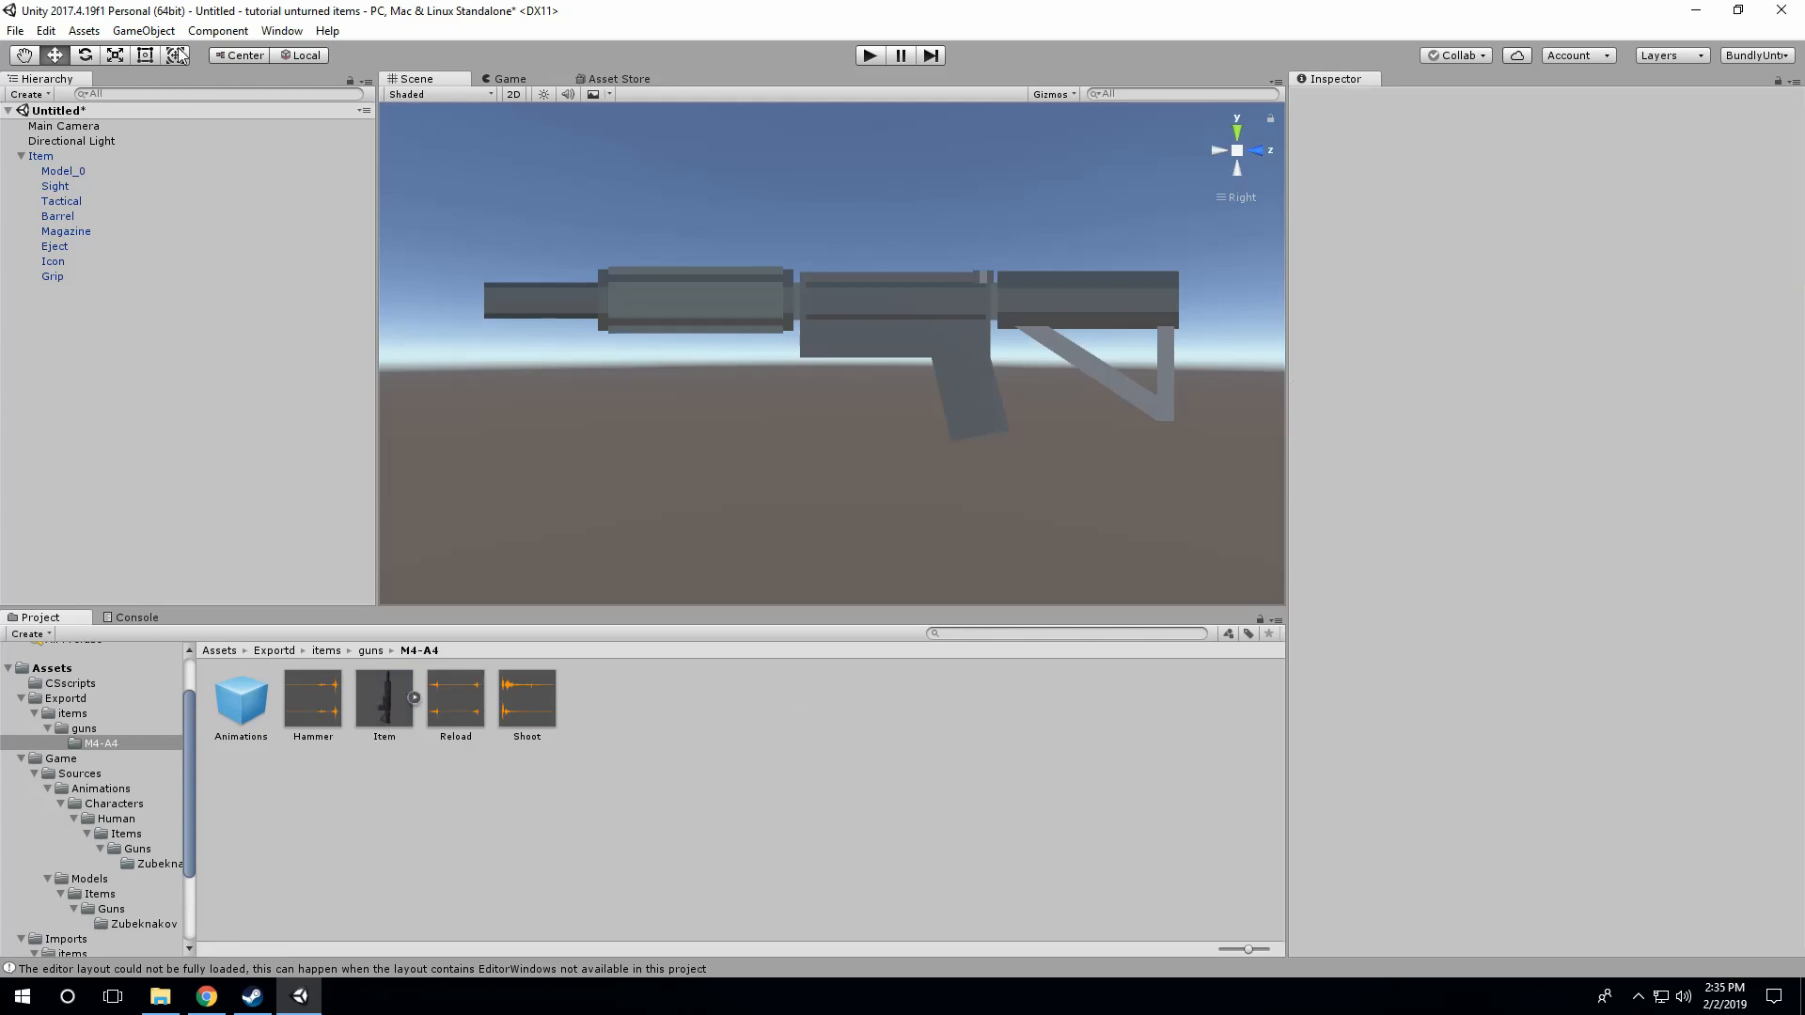
# Step: Open the Unturned Bundle Tool and grab the assets of the M4-A4 folder in Exportd/items/guns
pyautogui.click(282, 31)
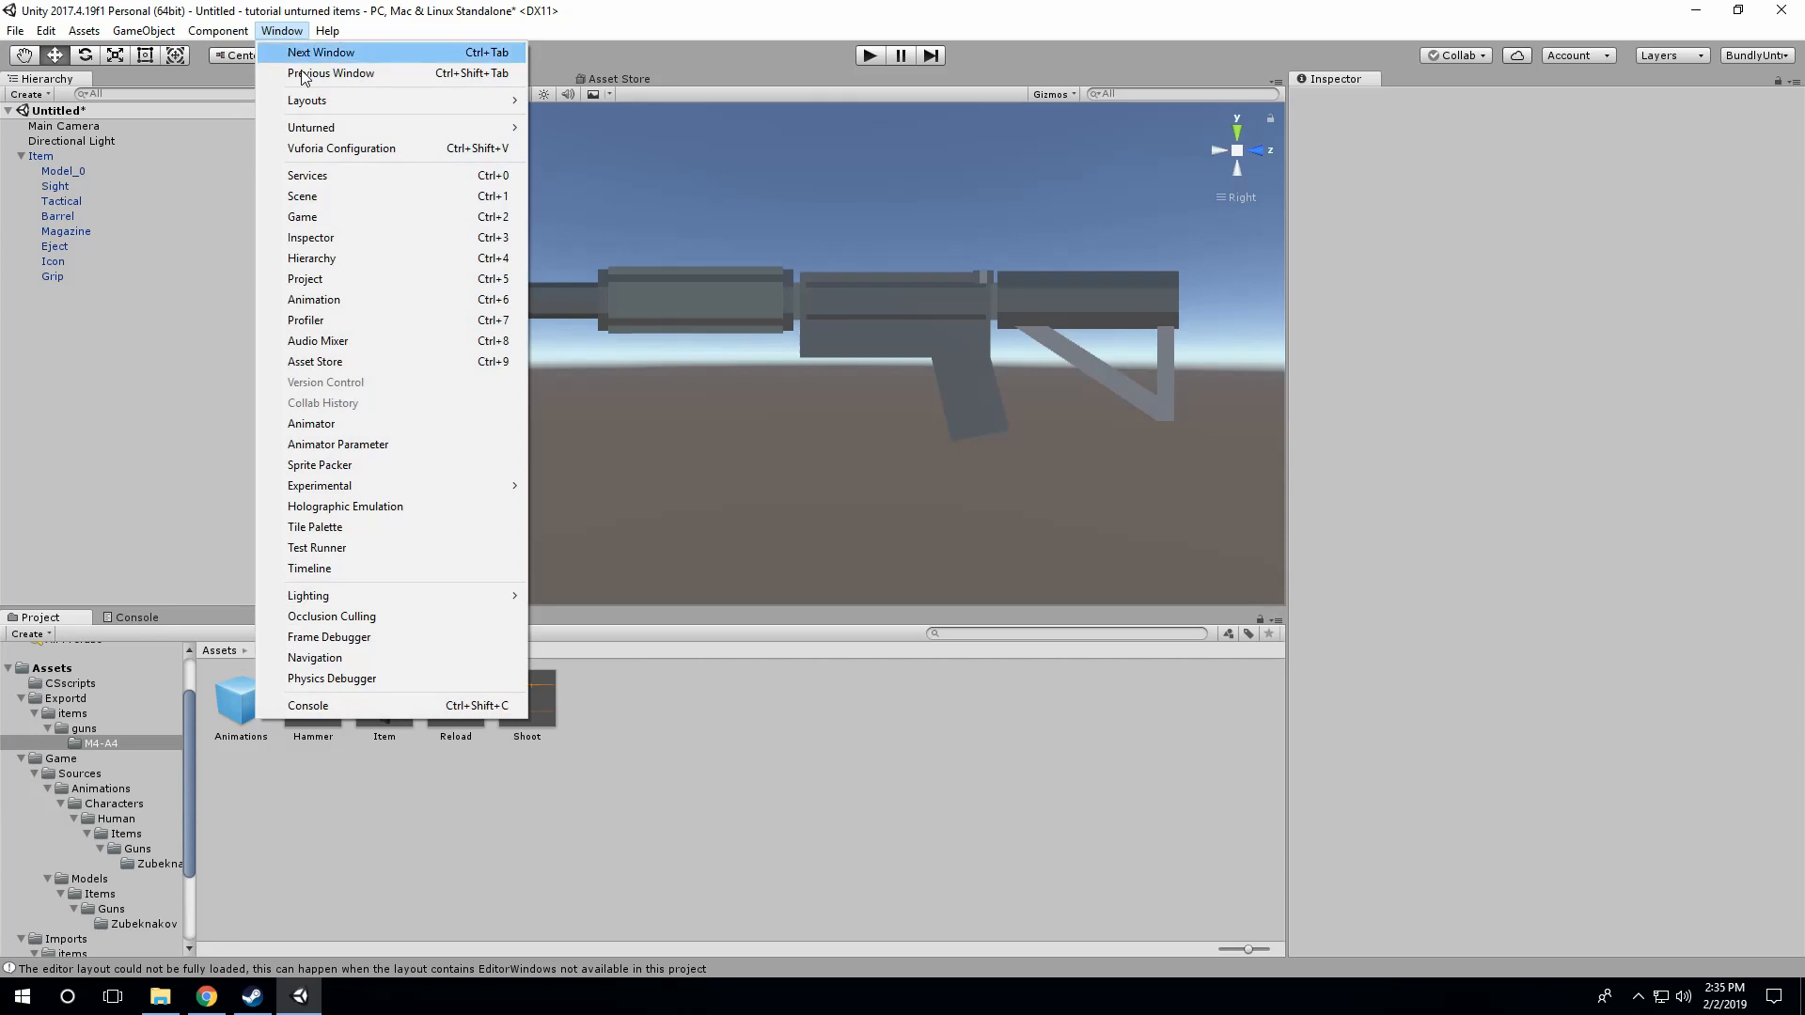
pyautogui.moveTo(363, 99)
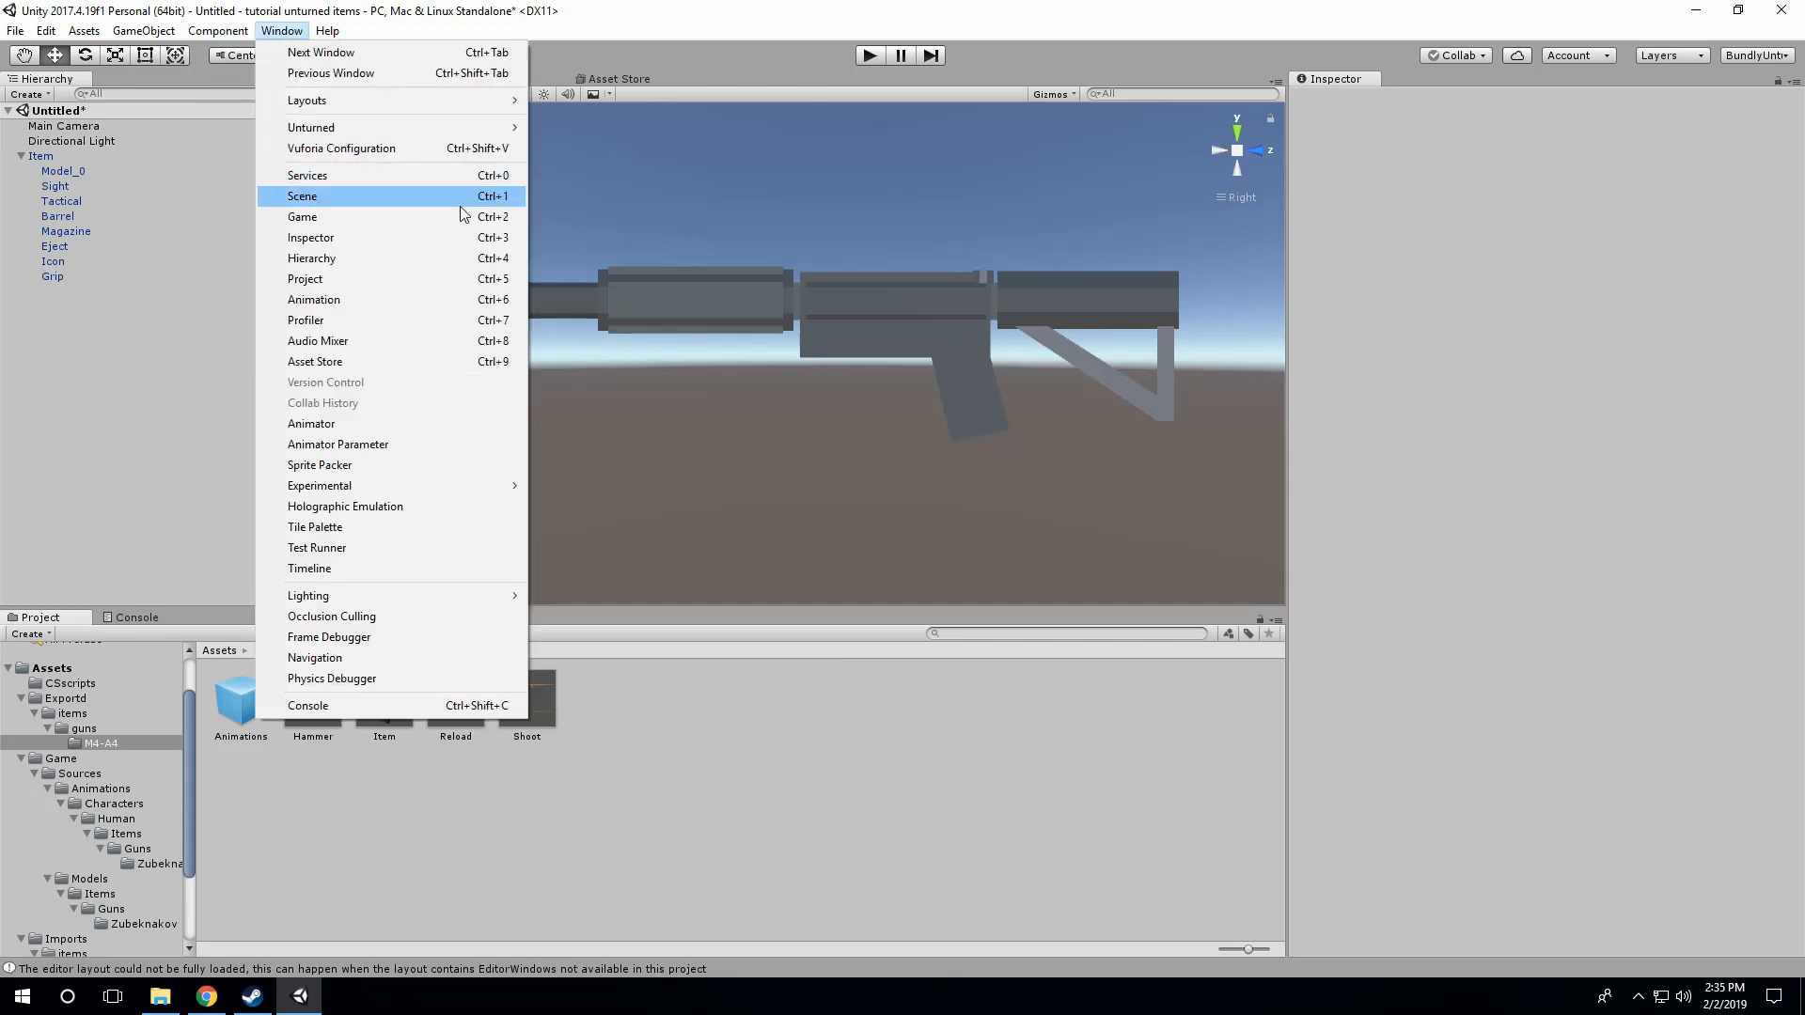
pyautogui.moveTo(512, 129)
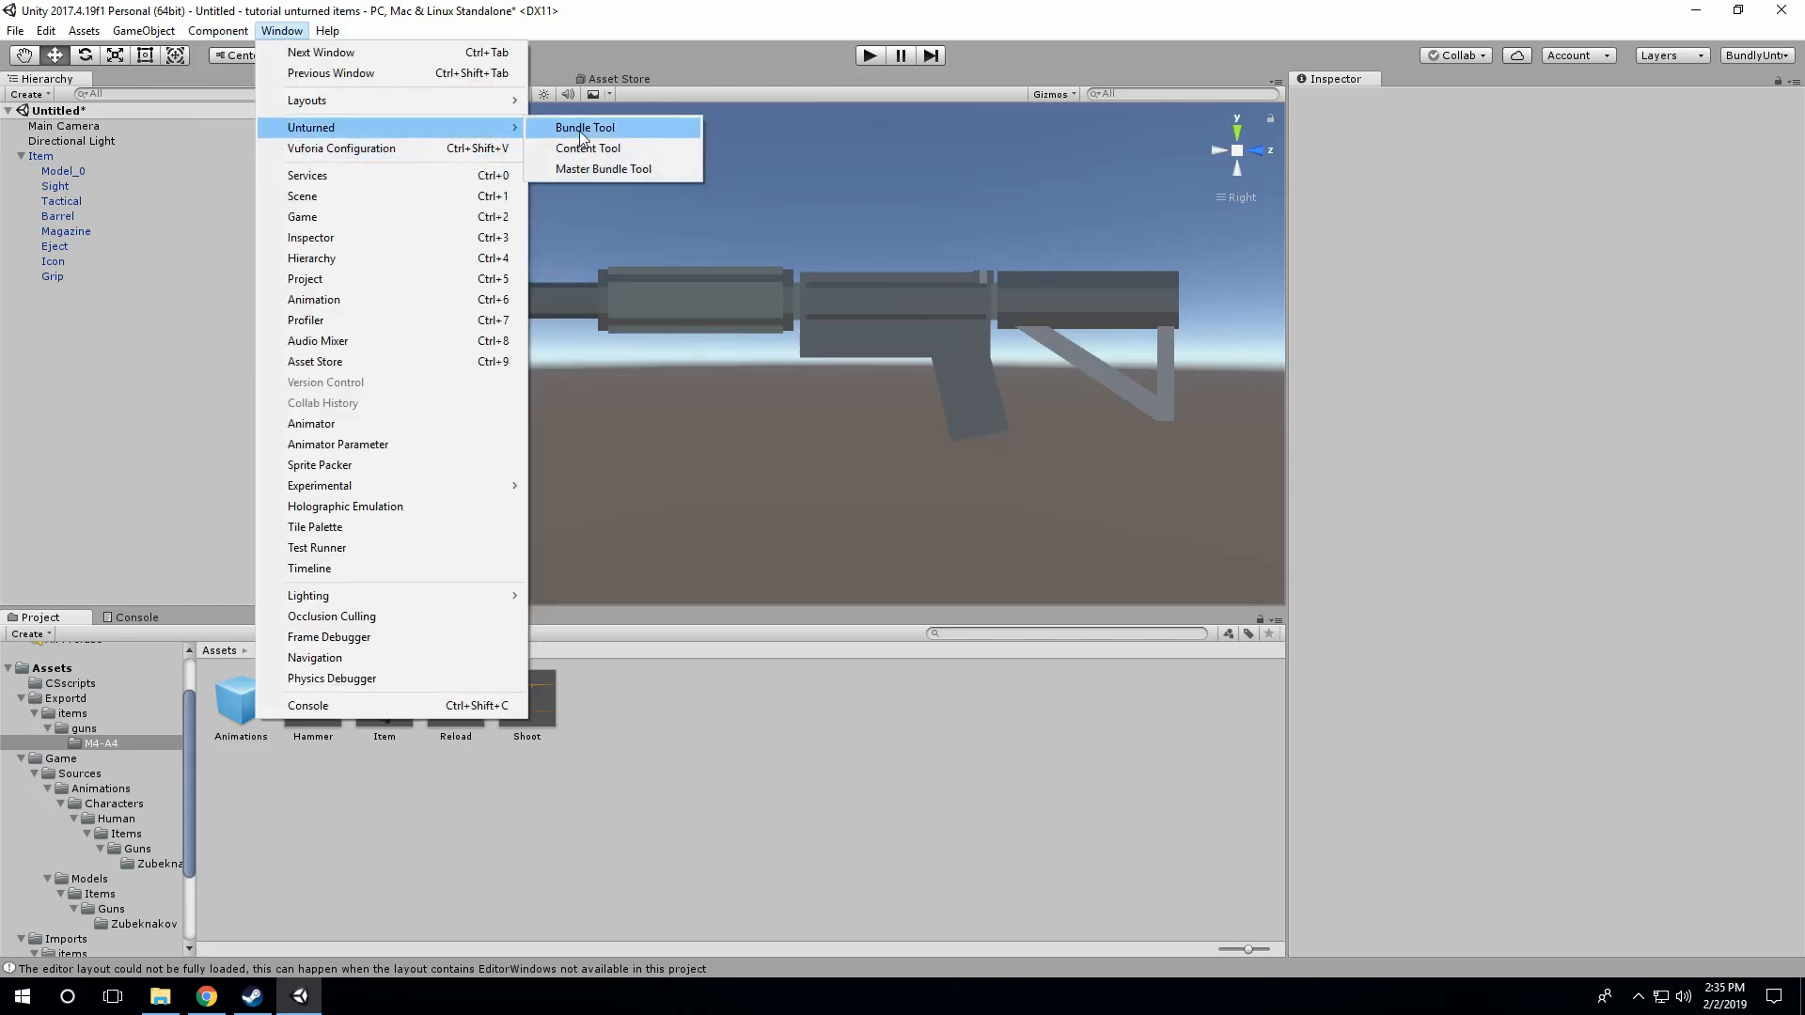
pyautogui.click(580, 132)
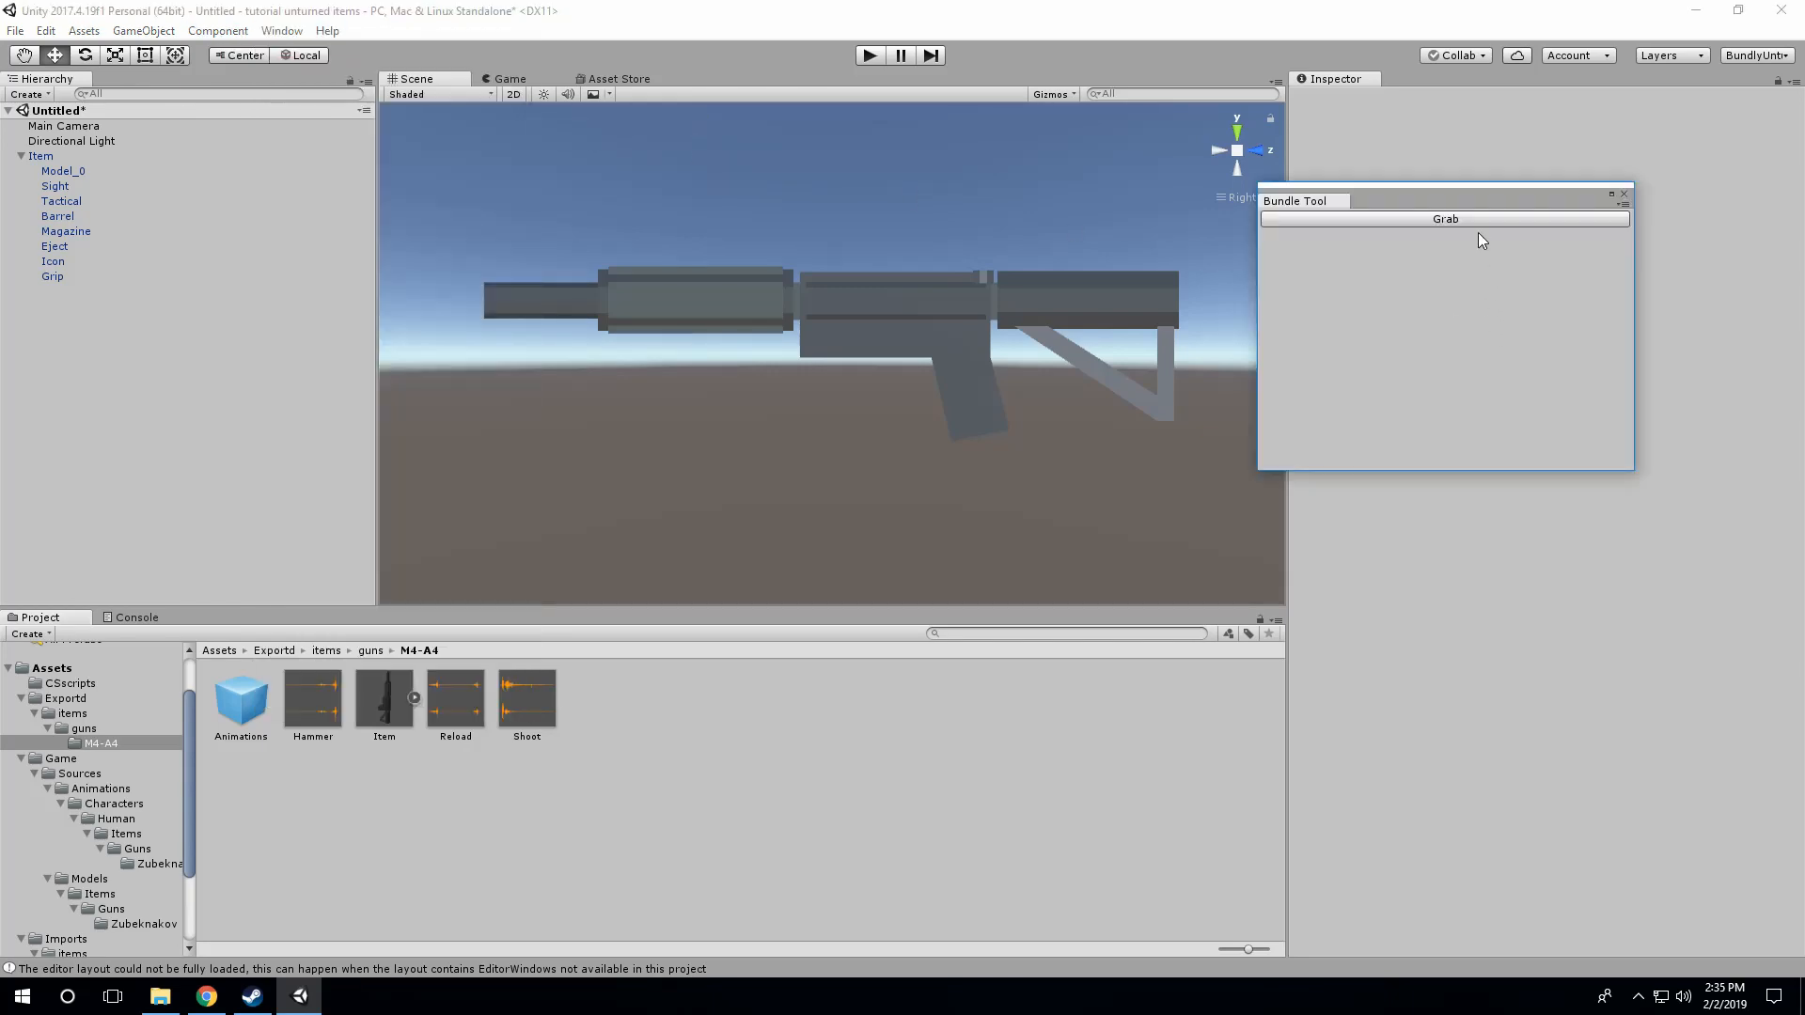
pyautogui.click(368, 652)
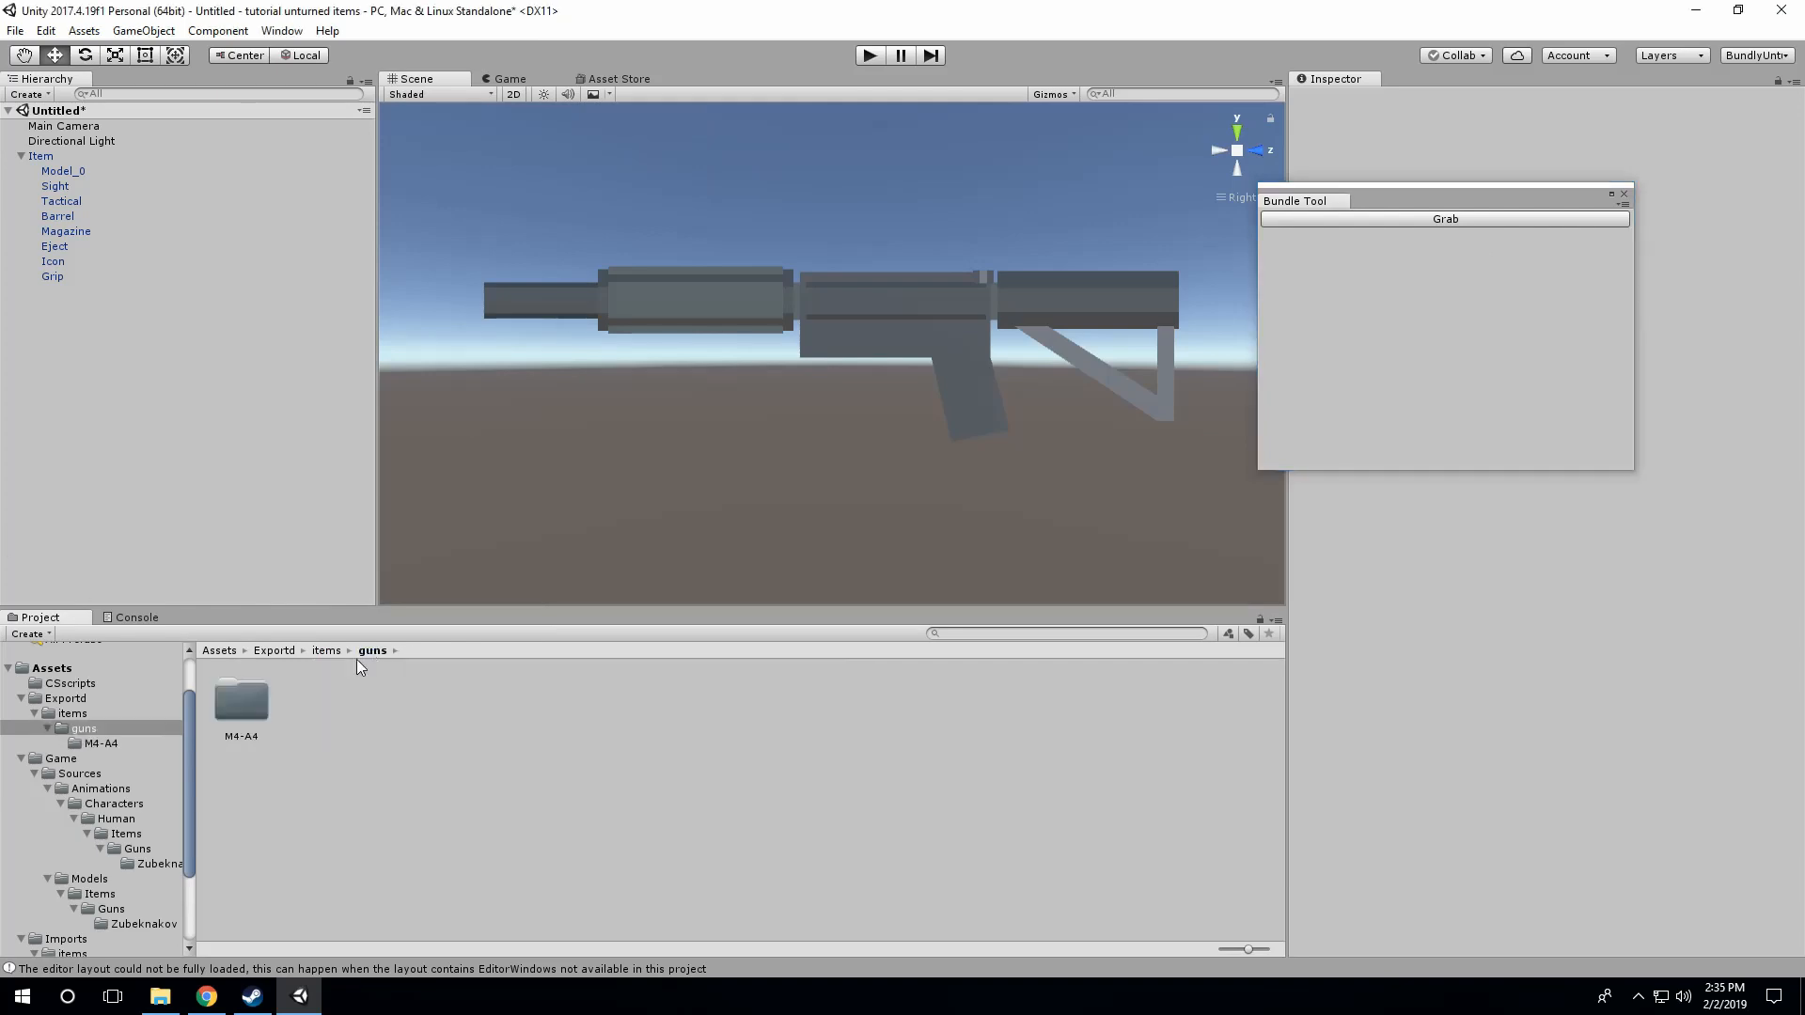
pyautogui.click(229, 710)
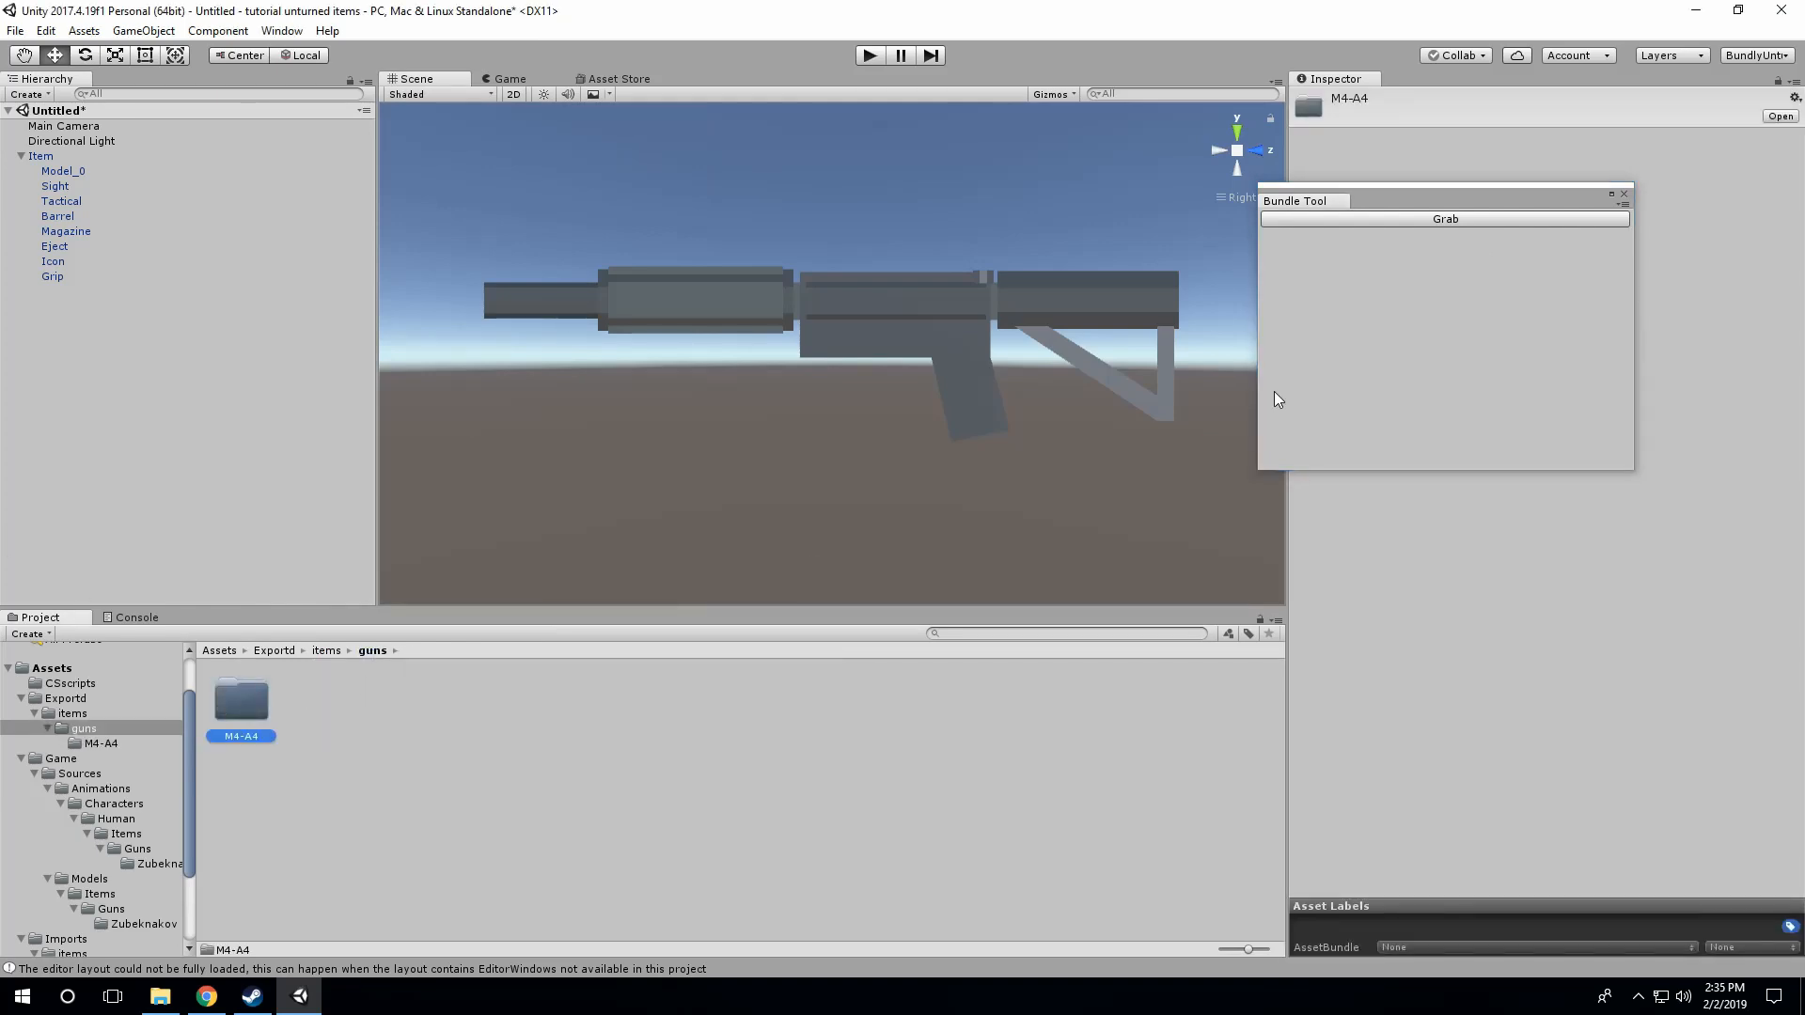
pyautogui.click(1453, 218)
# Step: Look through the grabbed assets and dock the Bundle Tool beside the Inspector
pyautogui.scroll(5, 1475, 421)
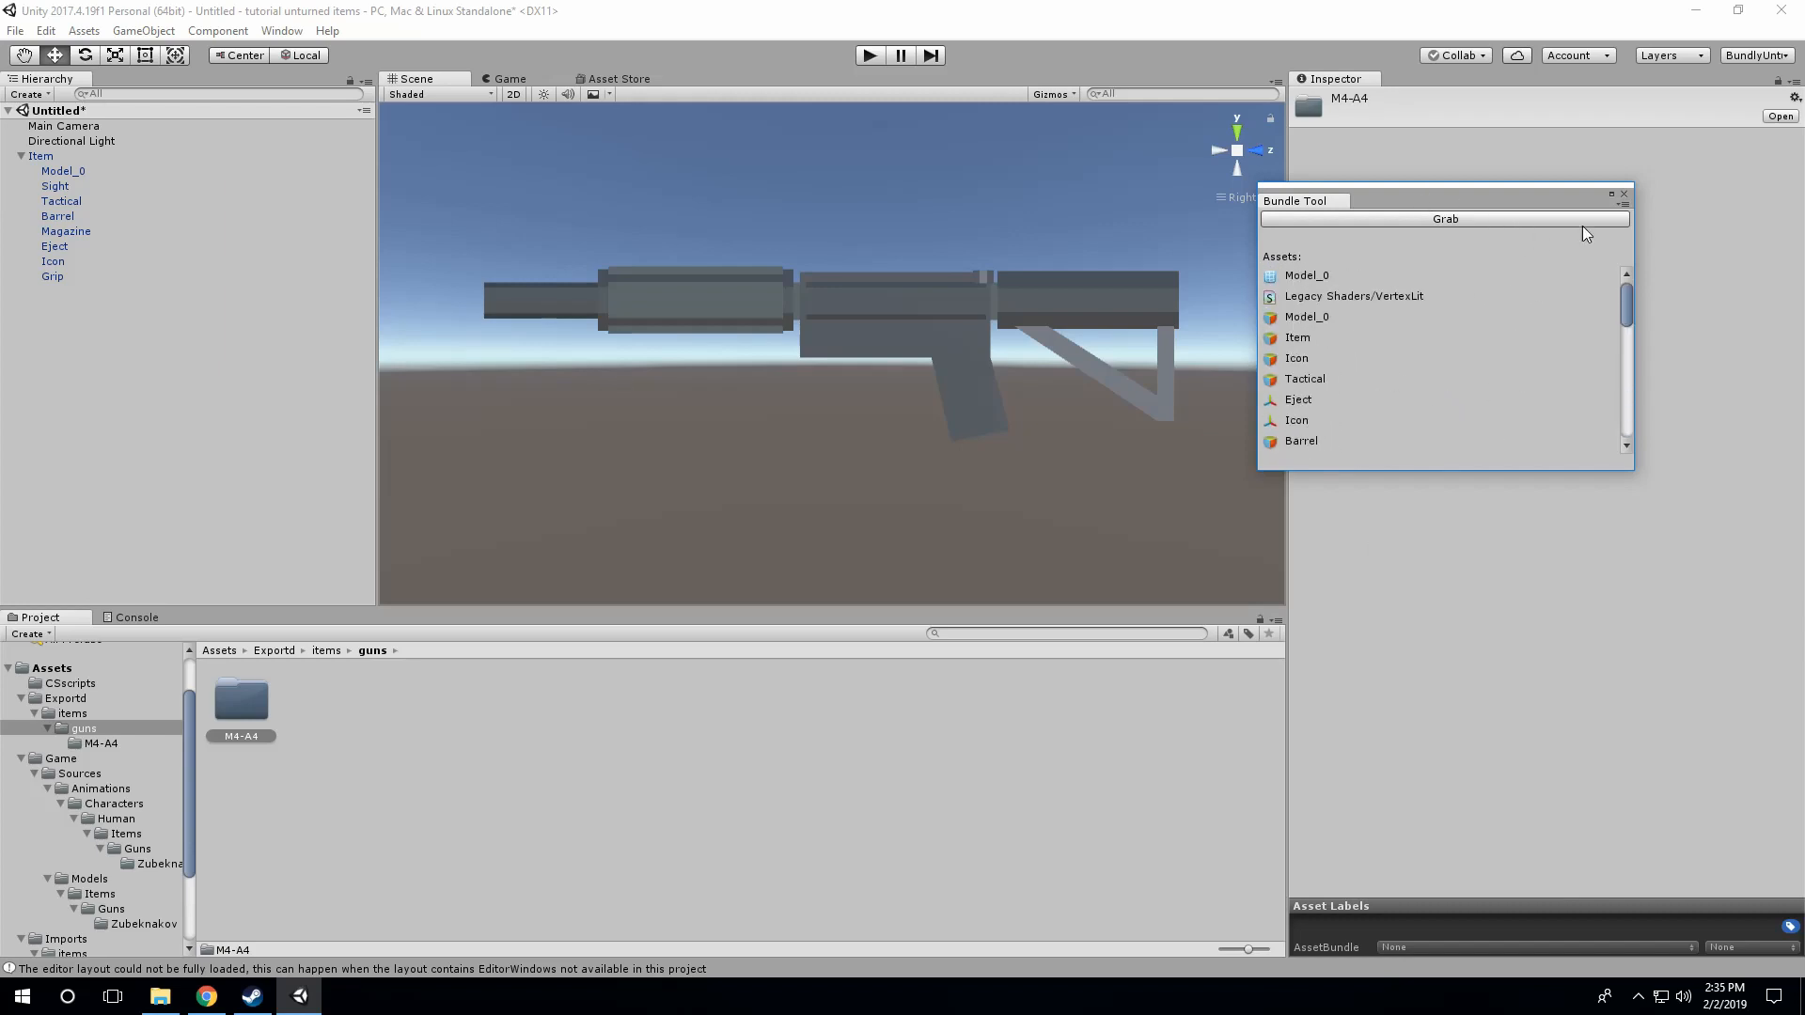
pyautogui.scroll(-8, 1481, 308)
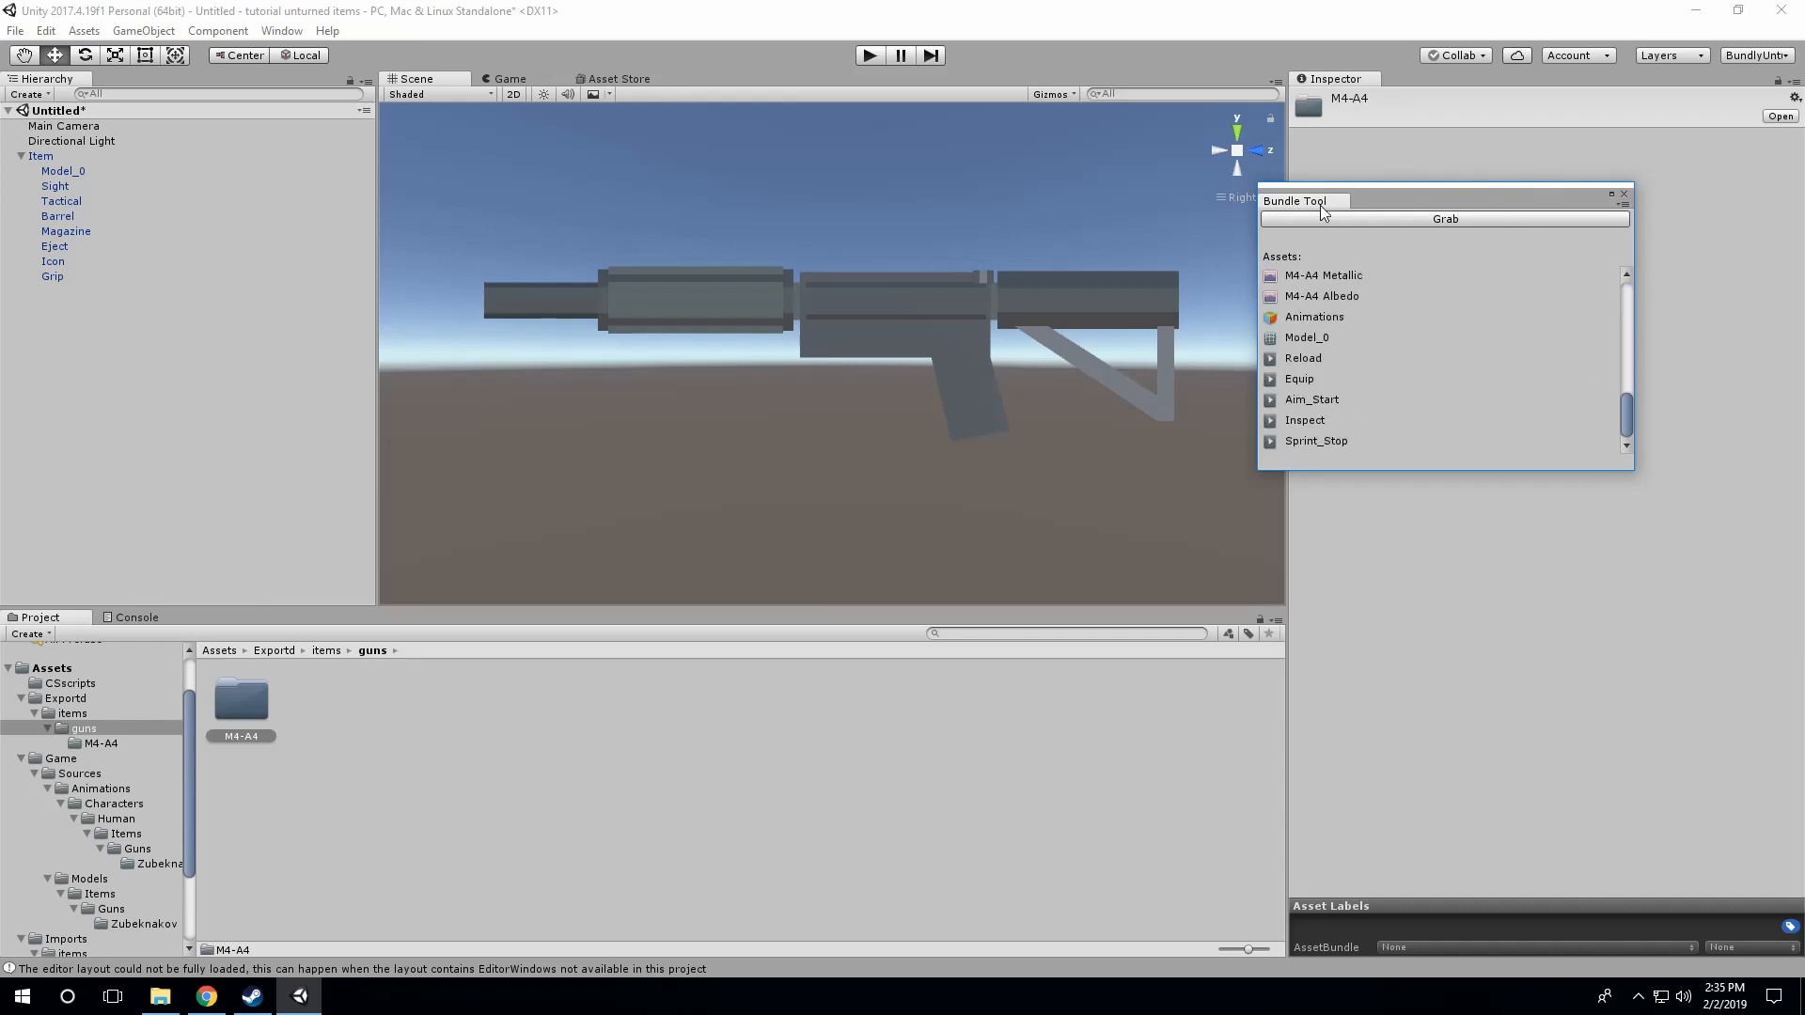
pyautogui.moveTo(1319, 203); pyautogui.dragTo(1401, 85)
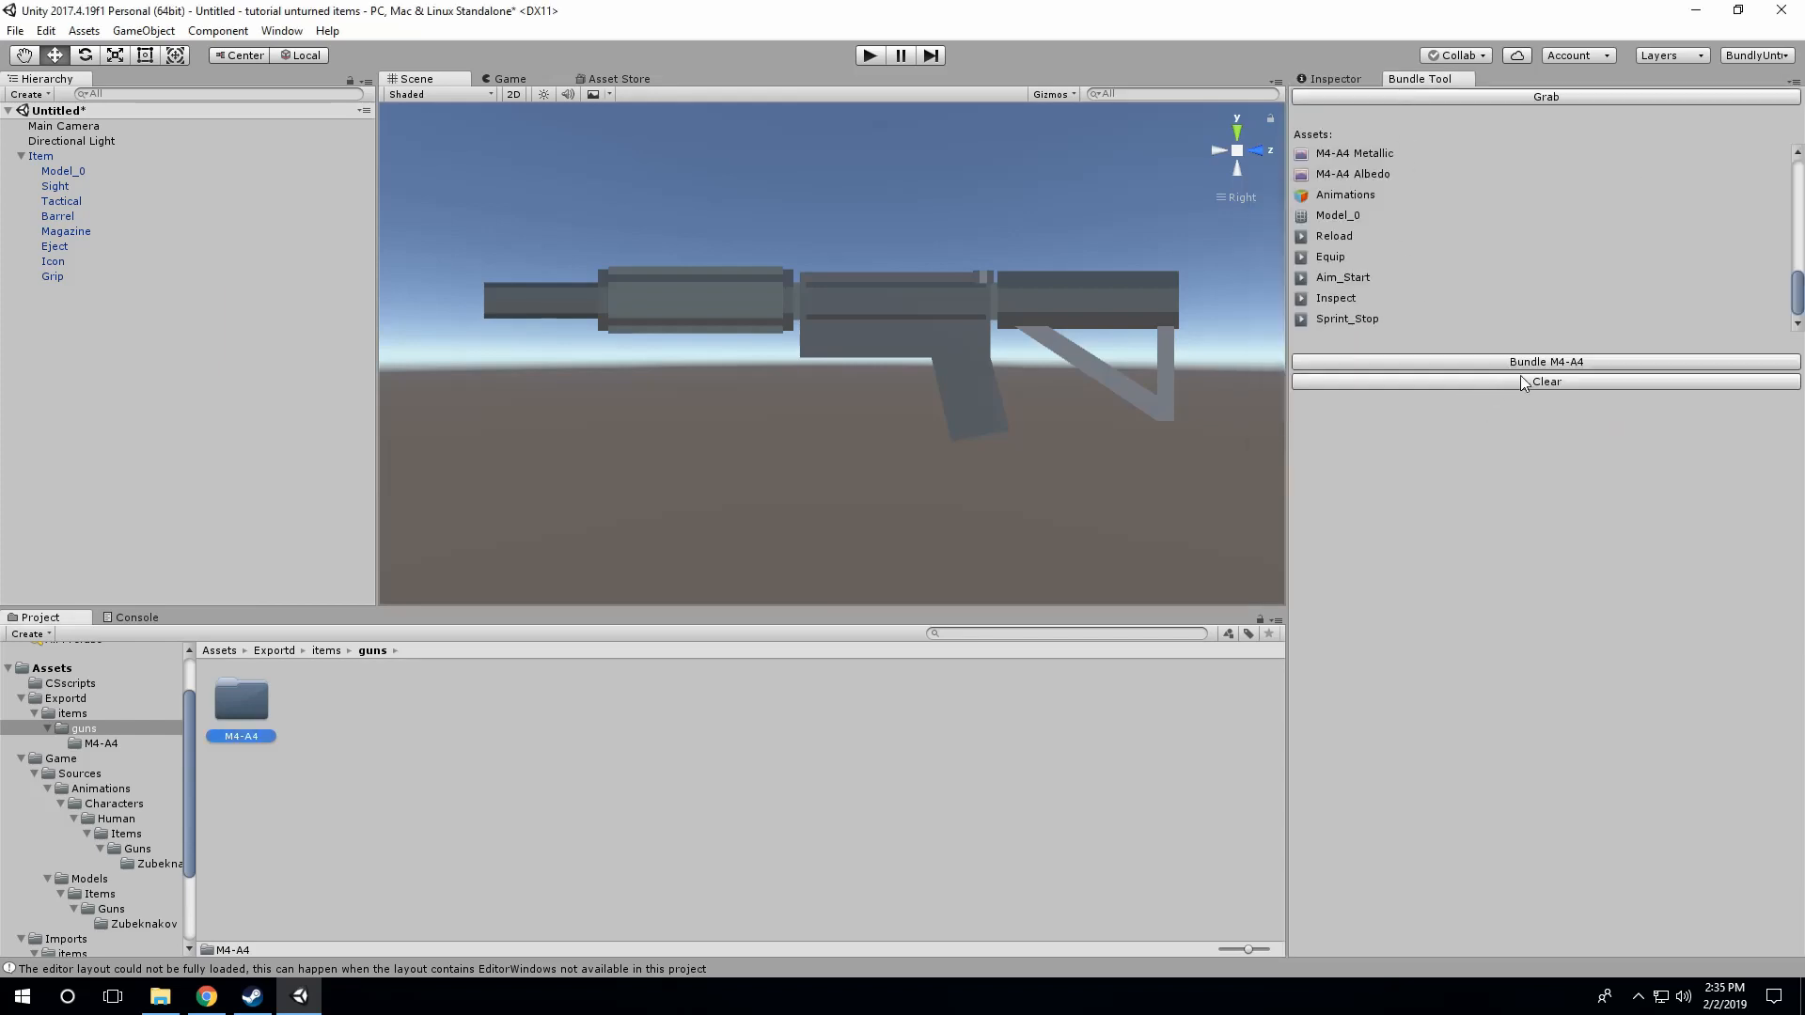
# Step: Start bundling the M4-A4 assets and browse to Unturned's Bundles folder as a possible save location
pyautogui.click(1549, 363)
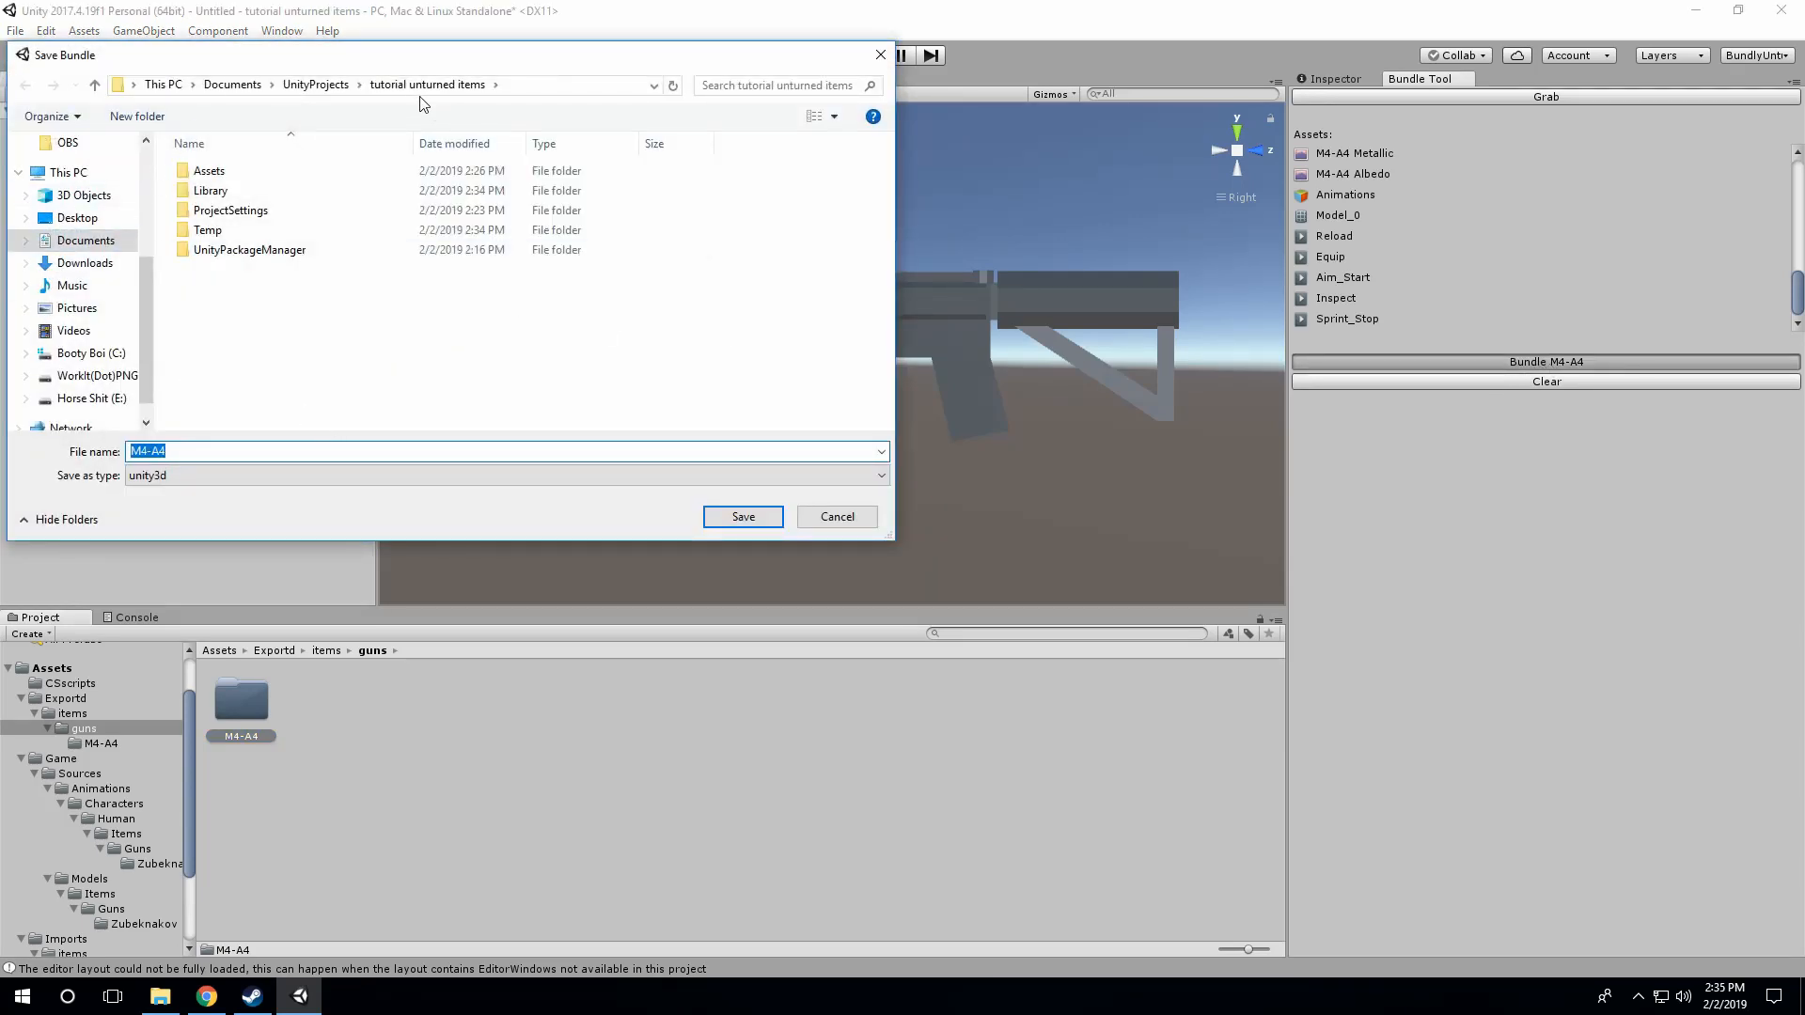
pyautogui.scroll(-1, 104, 318)
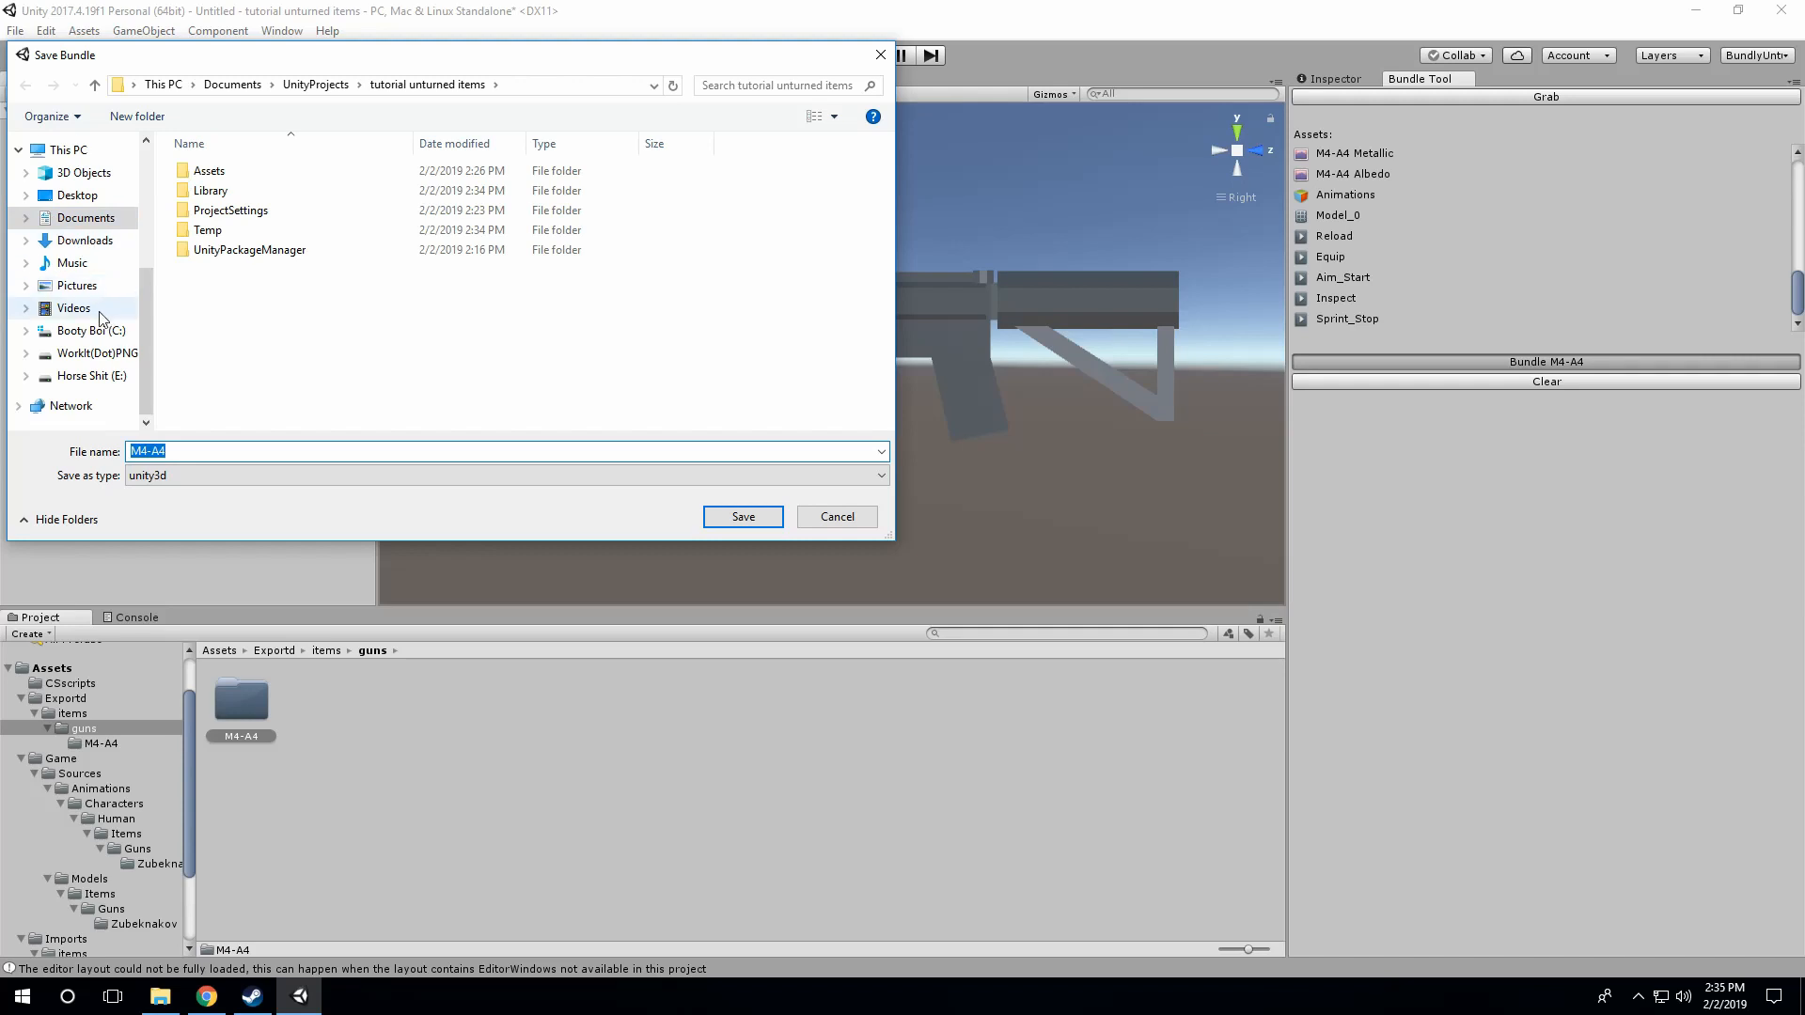
pyautogui.scroll(4, 103, 318)
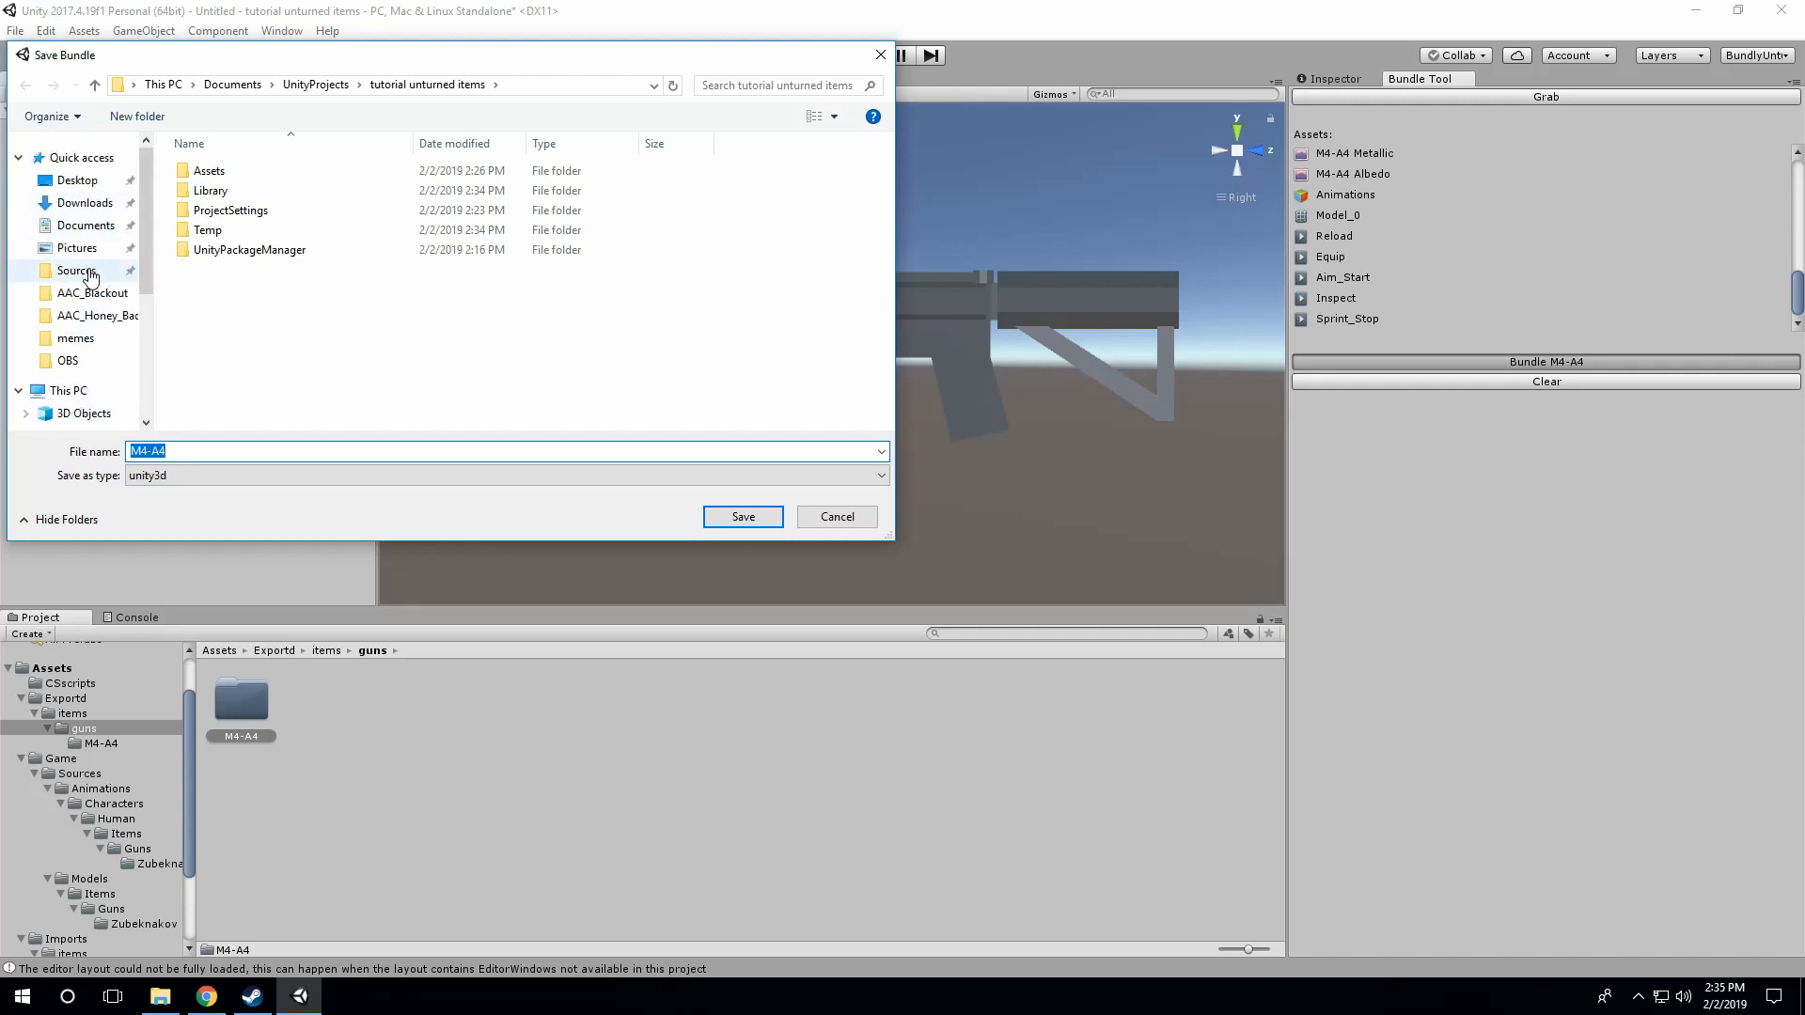
pyautogui.scroll(-3, 90, 278)
pyautogui.scroll(2, 90, 278)
pyautogui.click(77, 232)
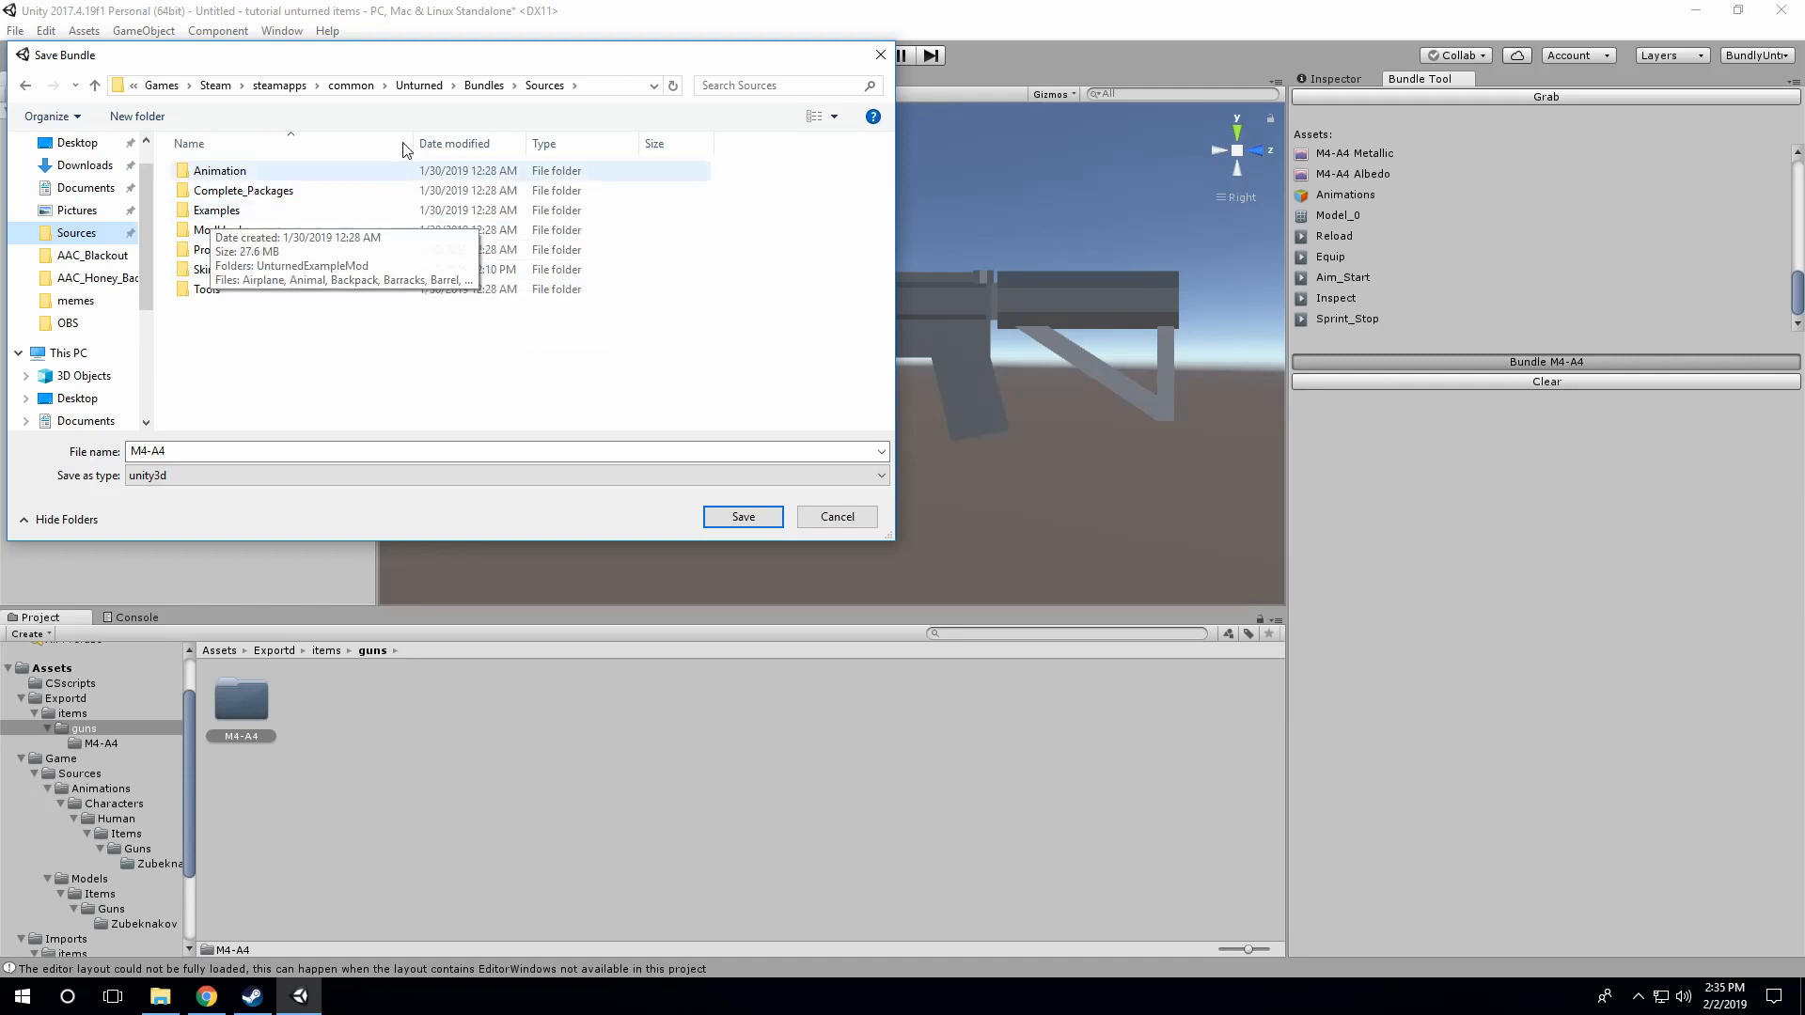
pyautogui.click(483, 85)
pyautogui.click(243, 242)
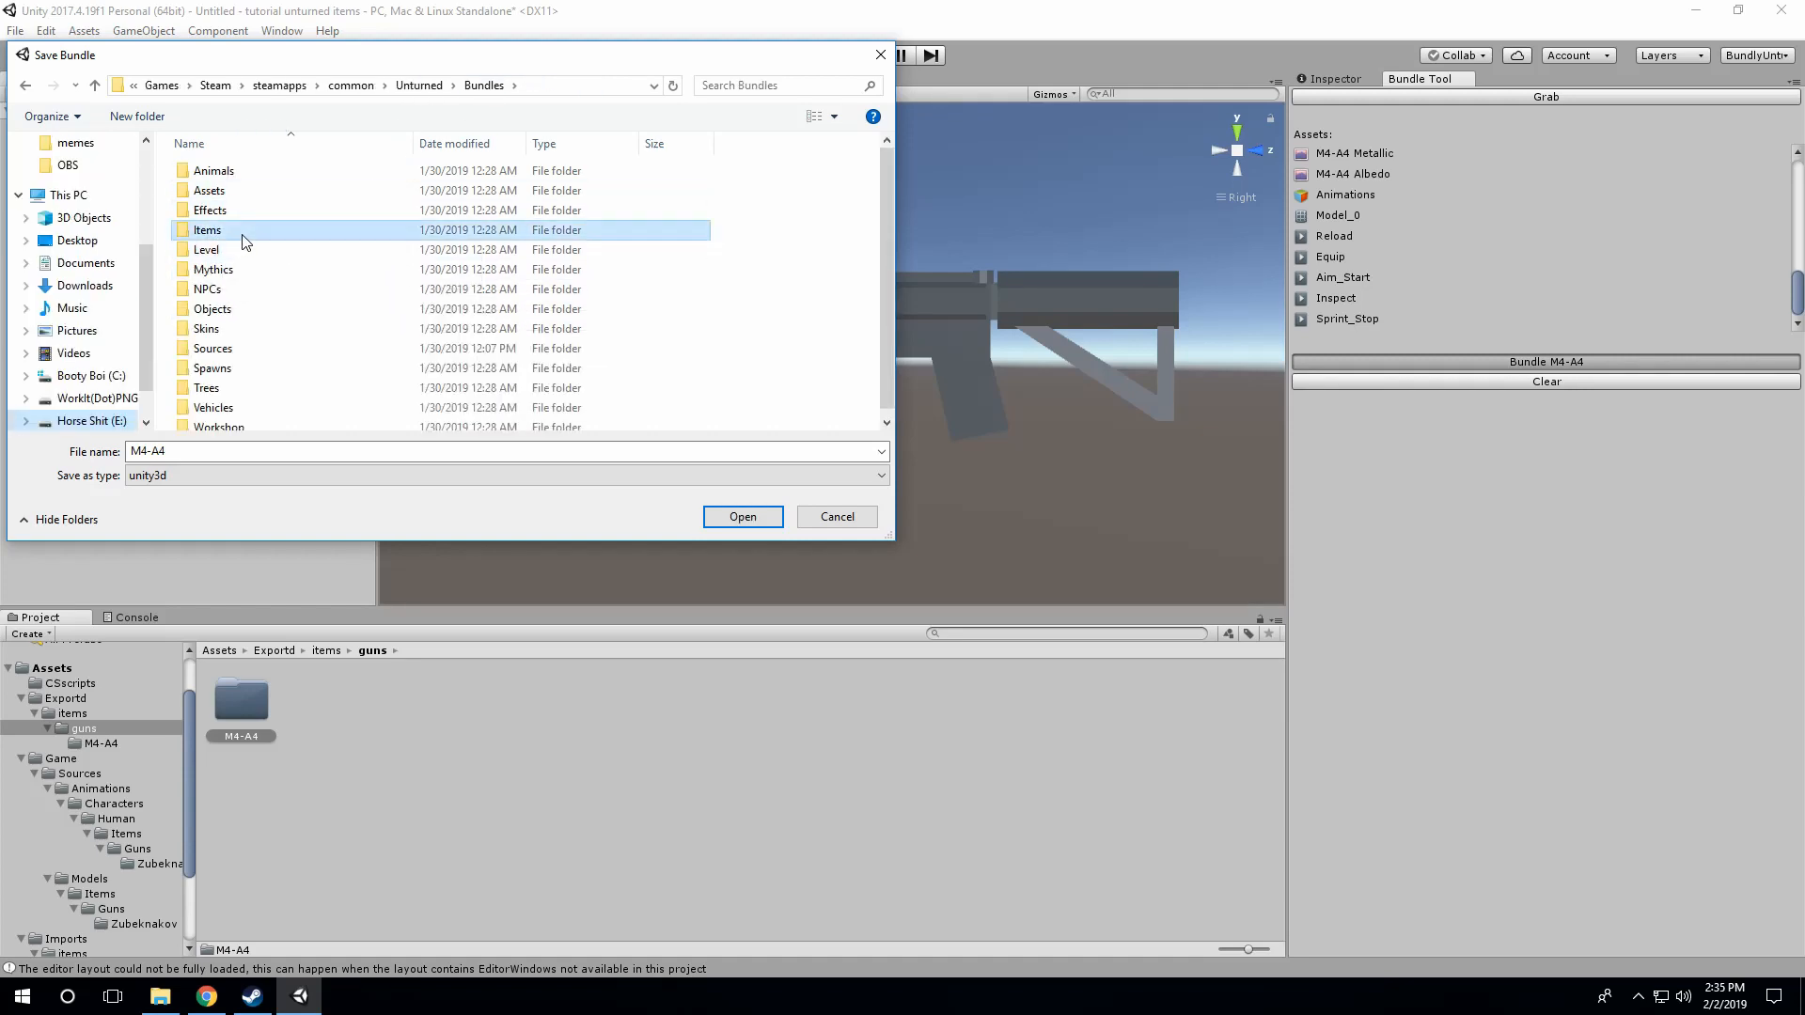
pyautogui.doubleClick(242, 242)
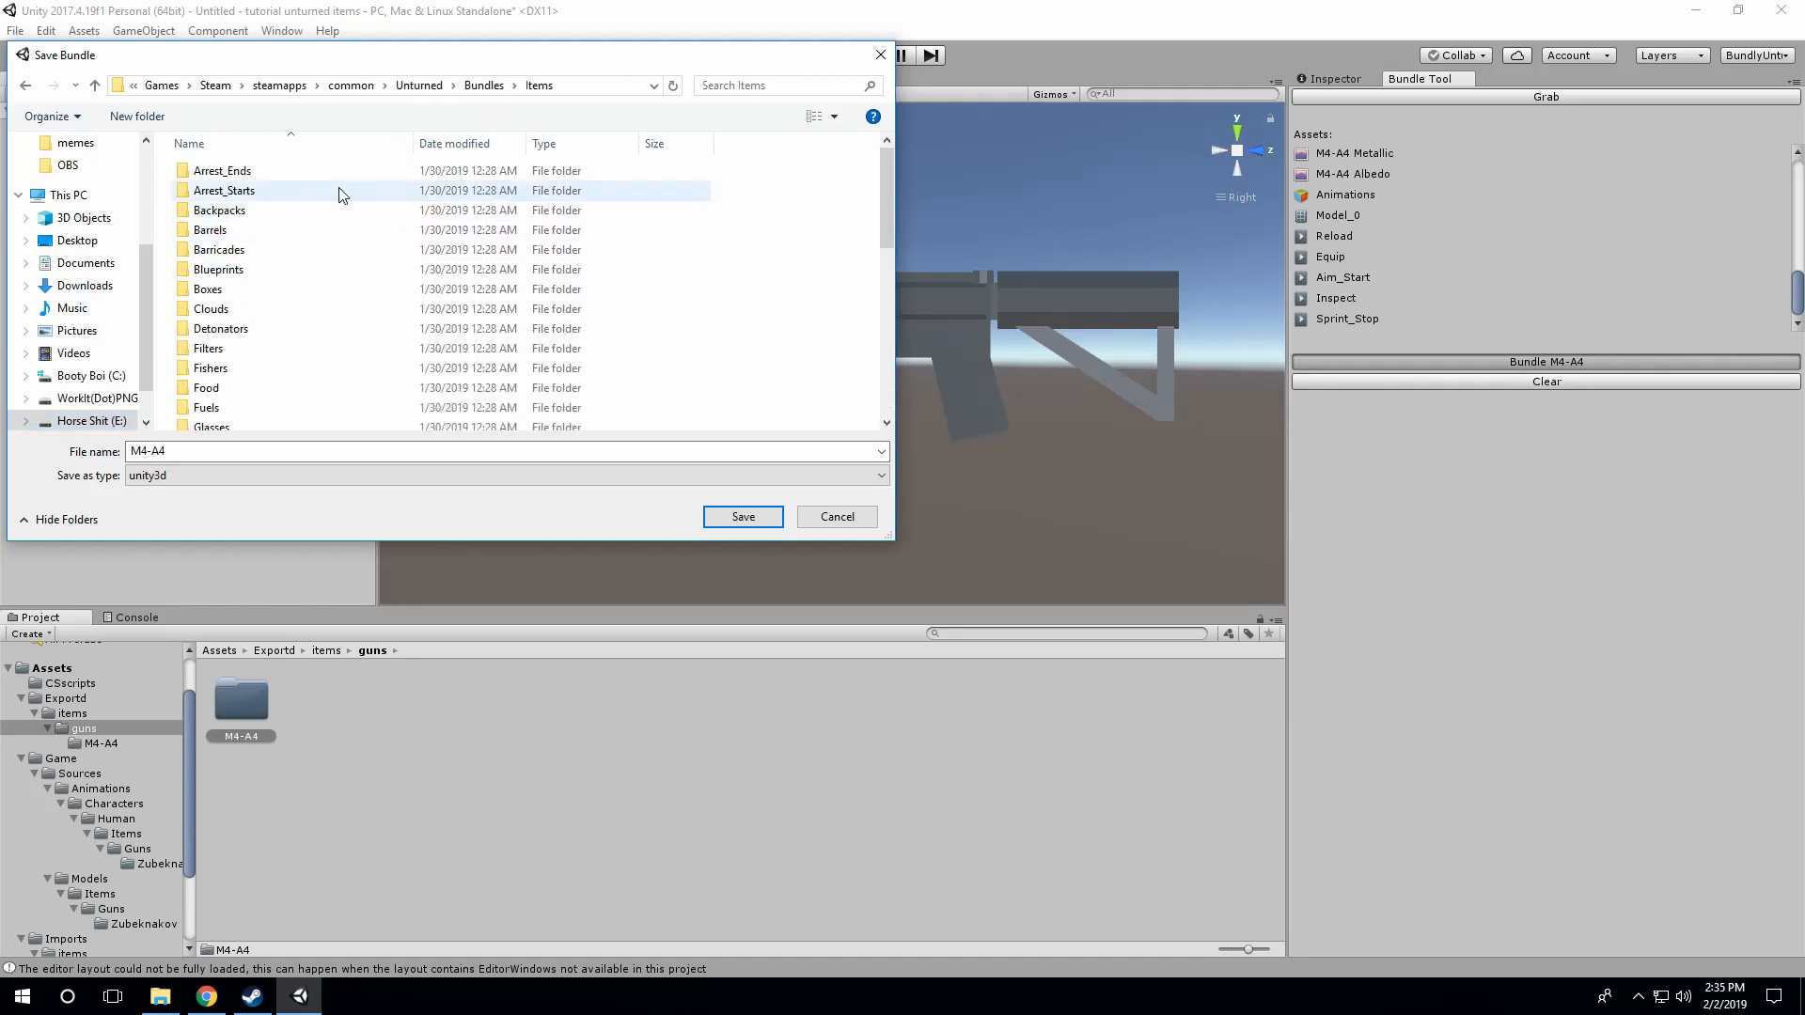
pyautogui.click(483, 85)
pyautogui.click(301, 88)
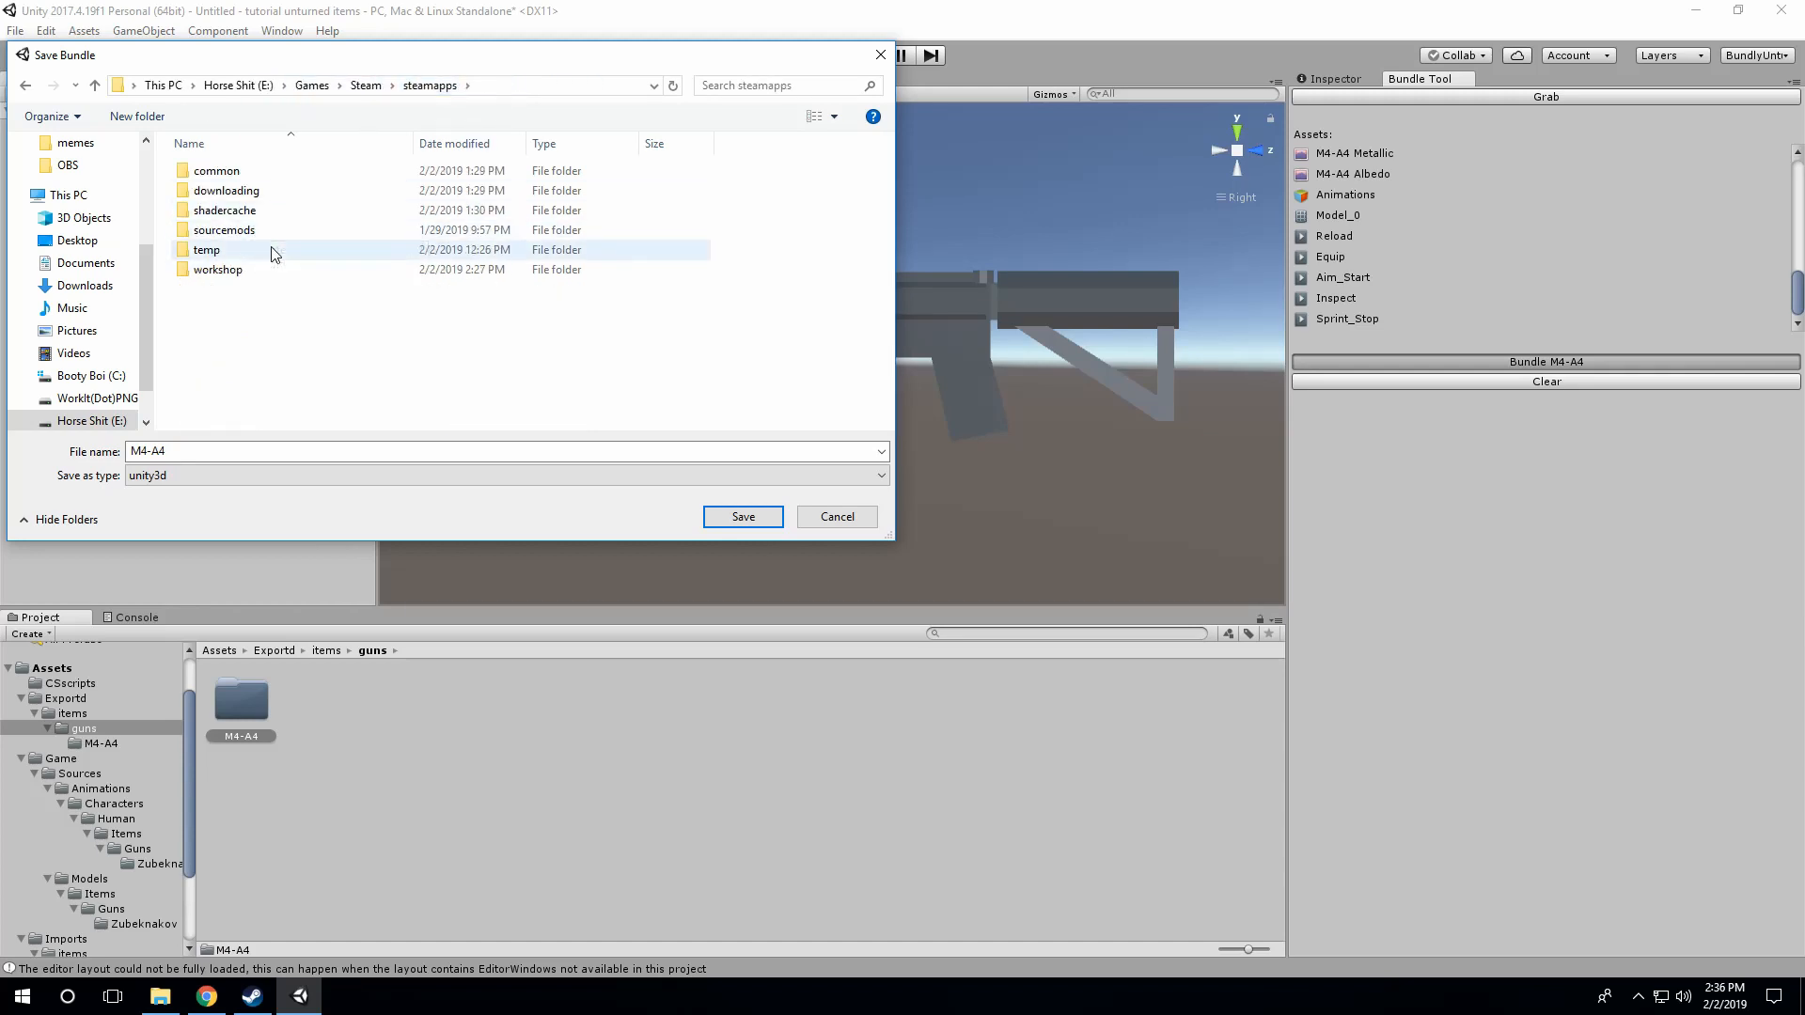
pyautogui.doubleClick(225, 270)
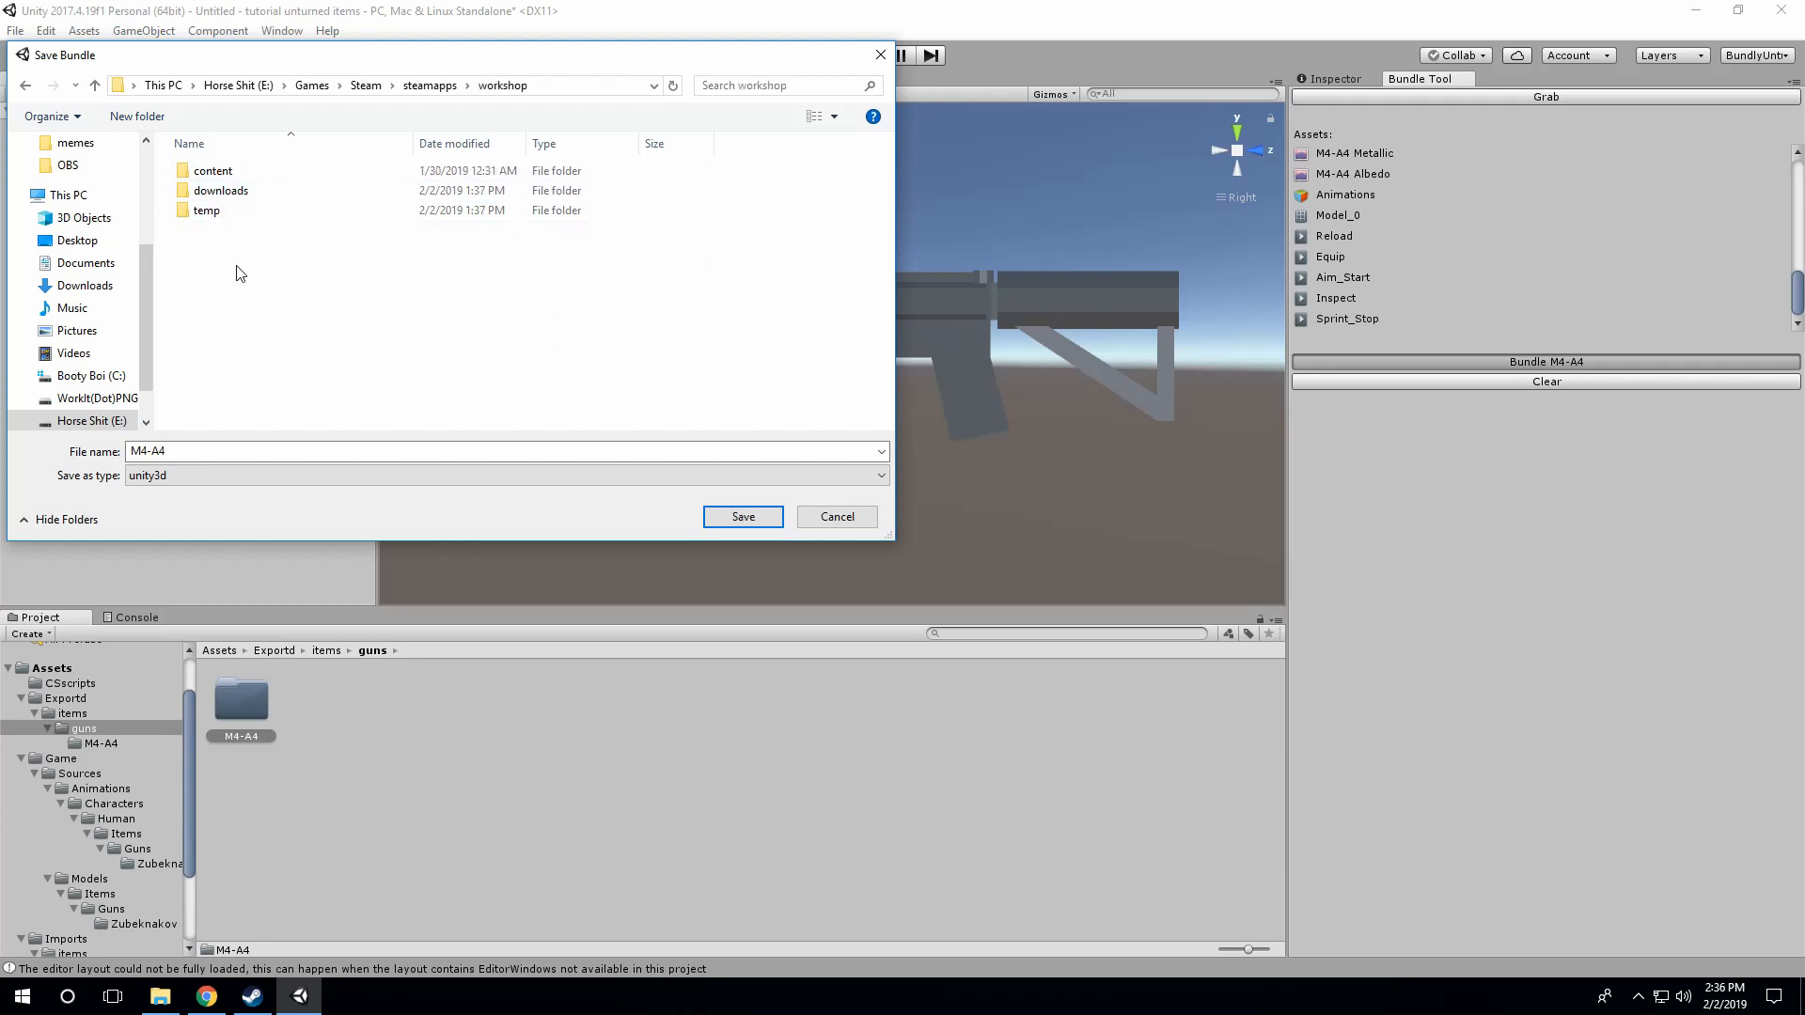
pyautogui.doubleClick(259, 180)
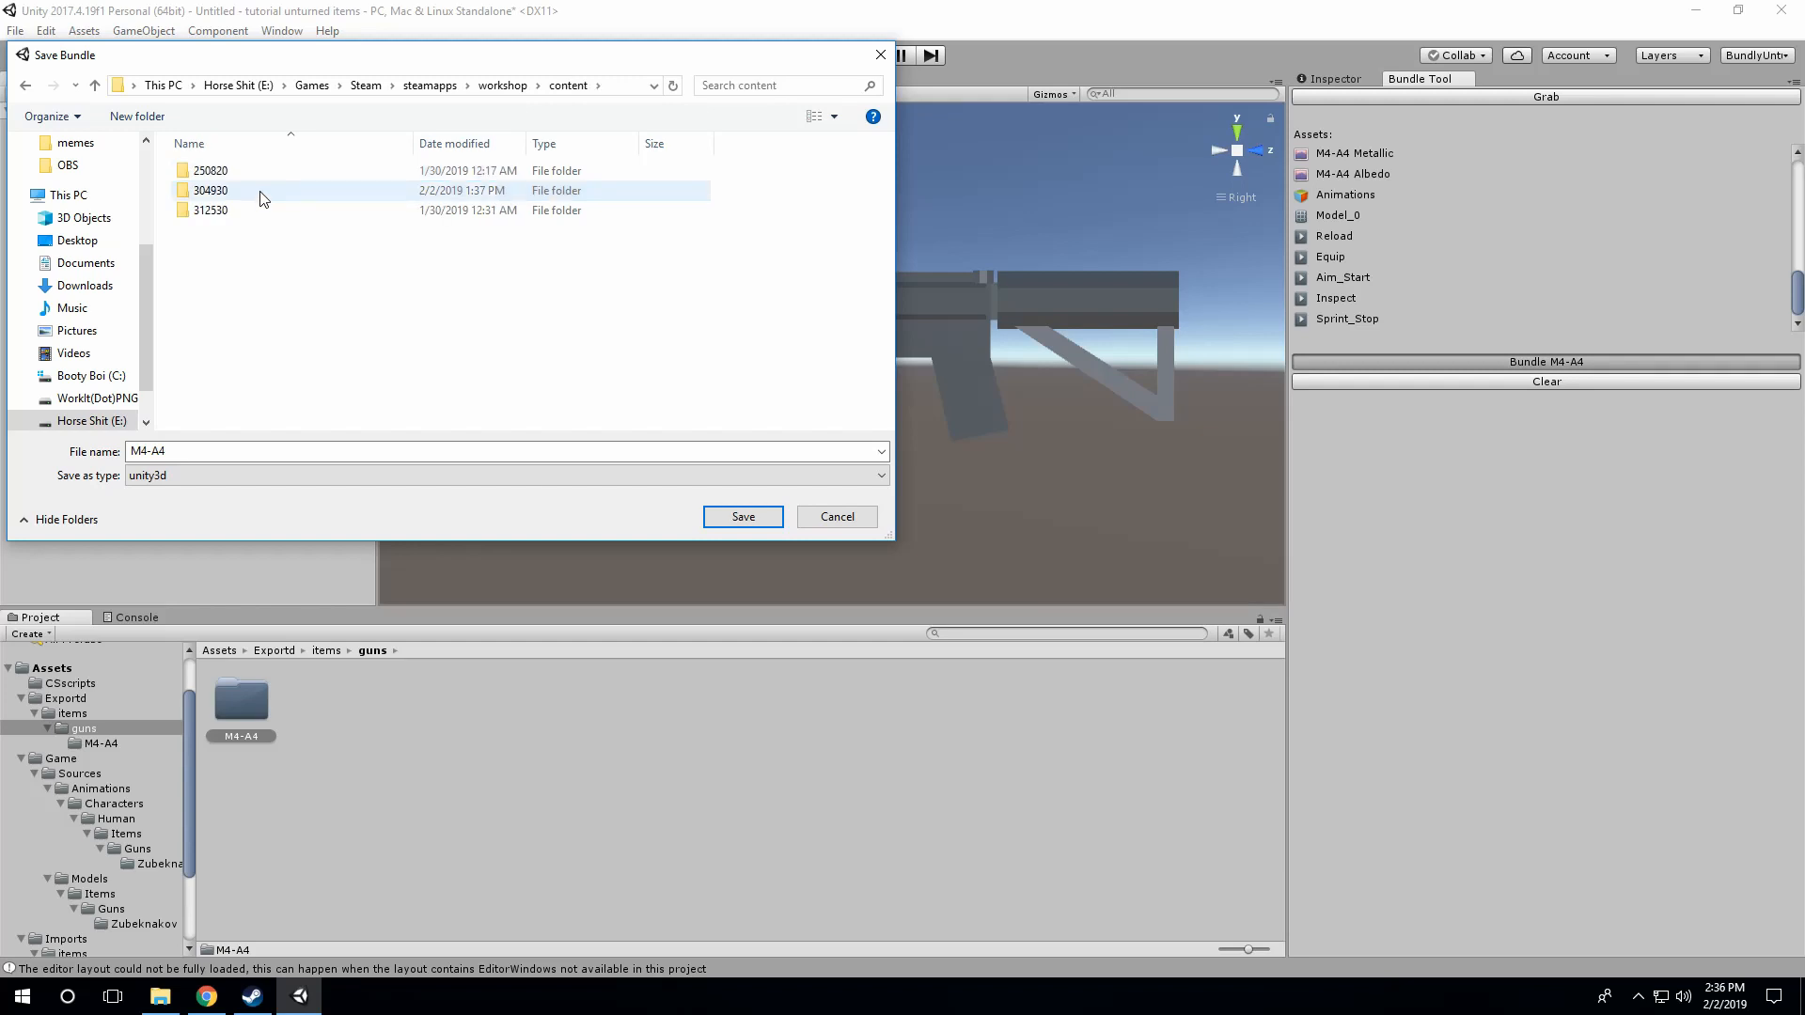
pyautogui.click(263, 195)
pyautogui.doubleClick(263, 194)
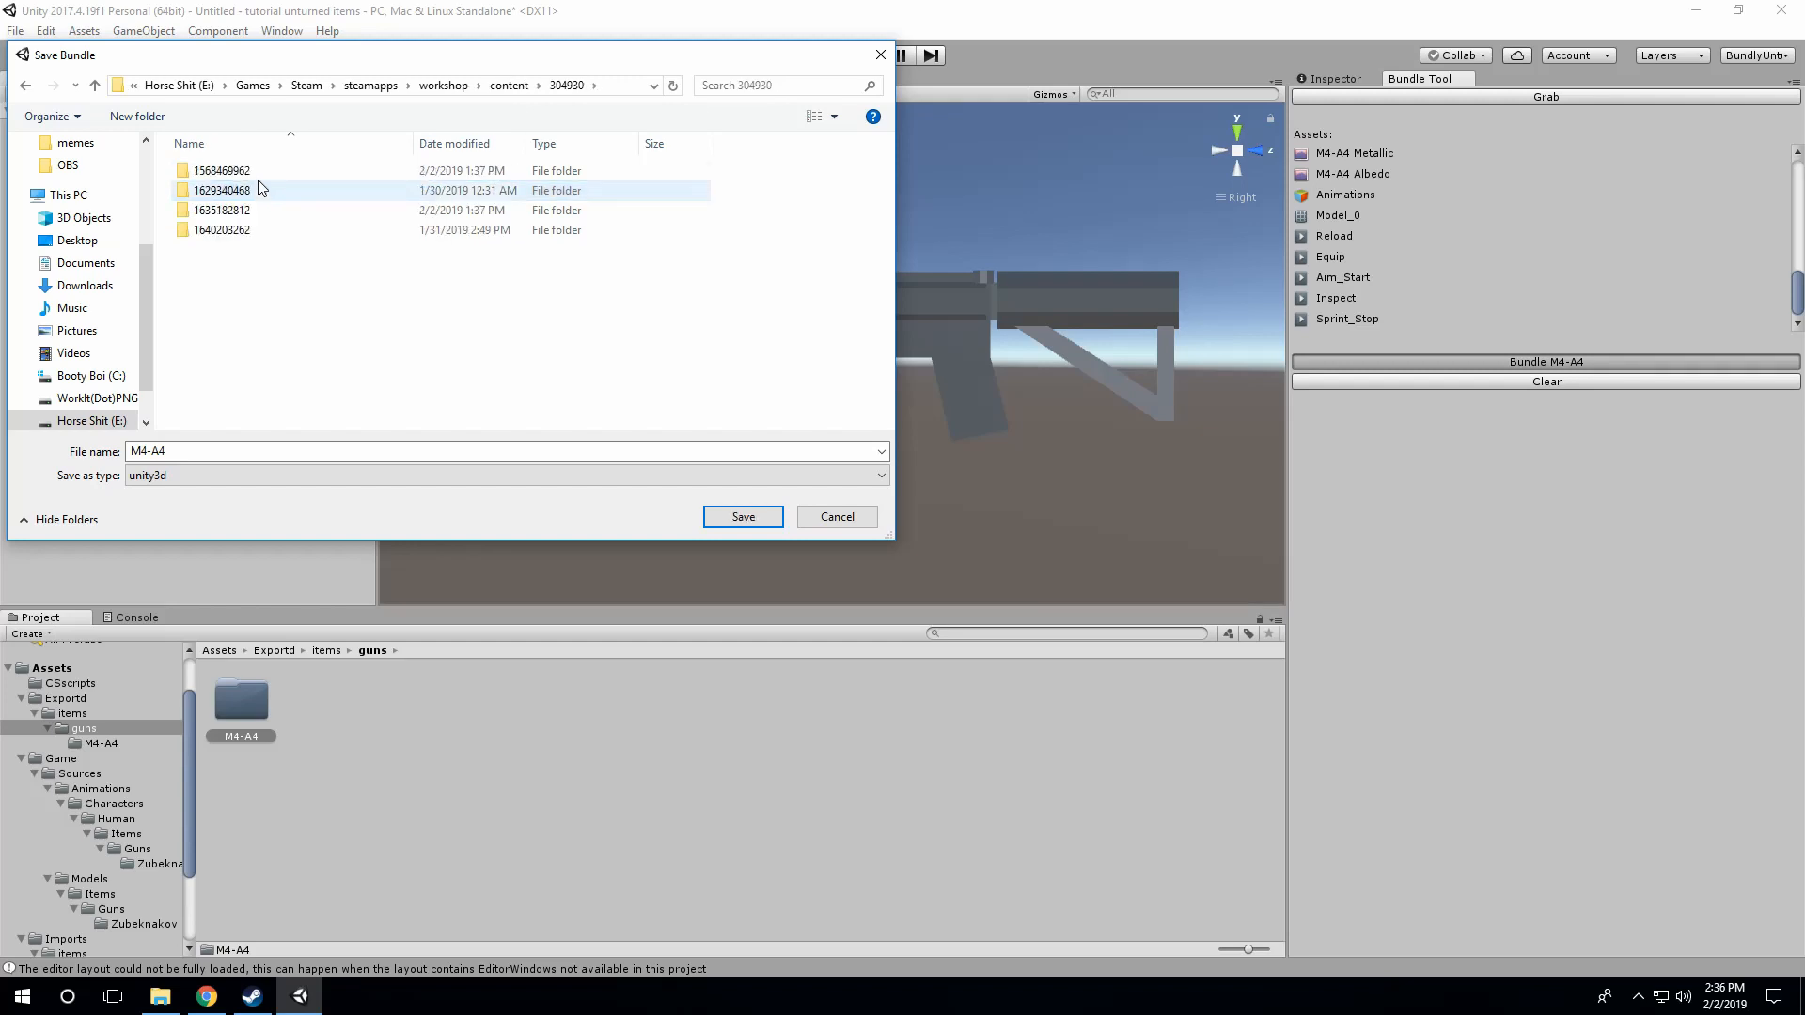
pyautogui.doubleClick(241, 229)
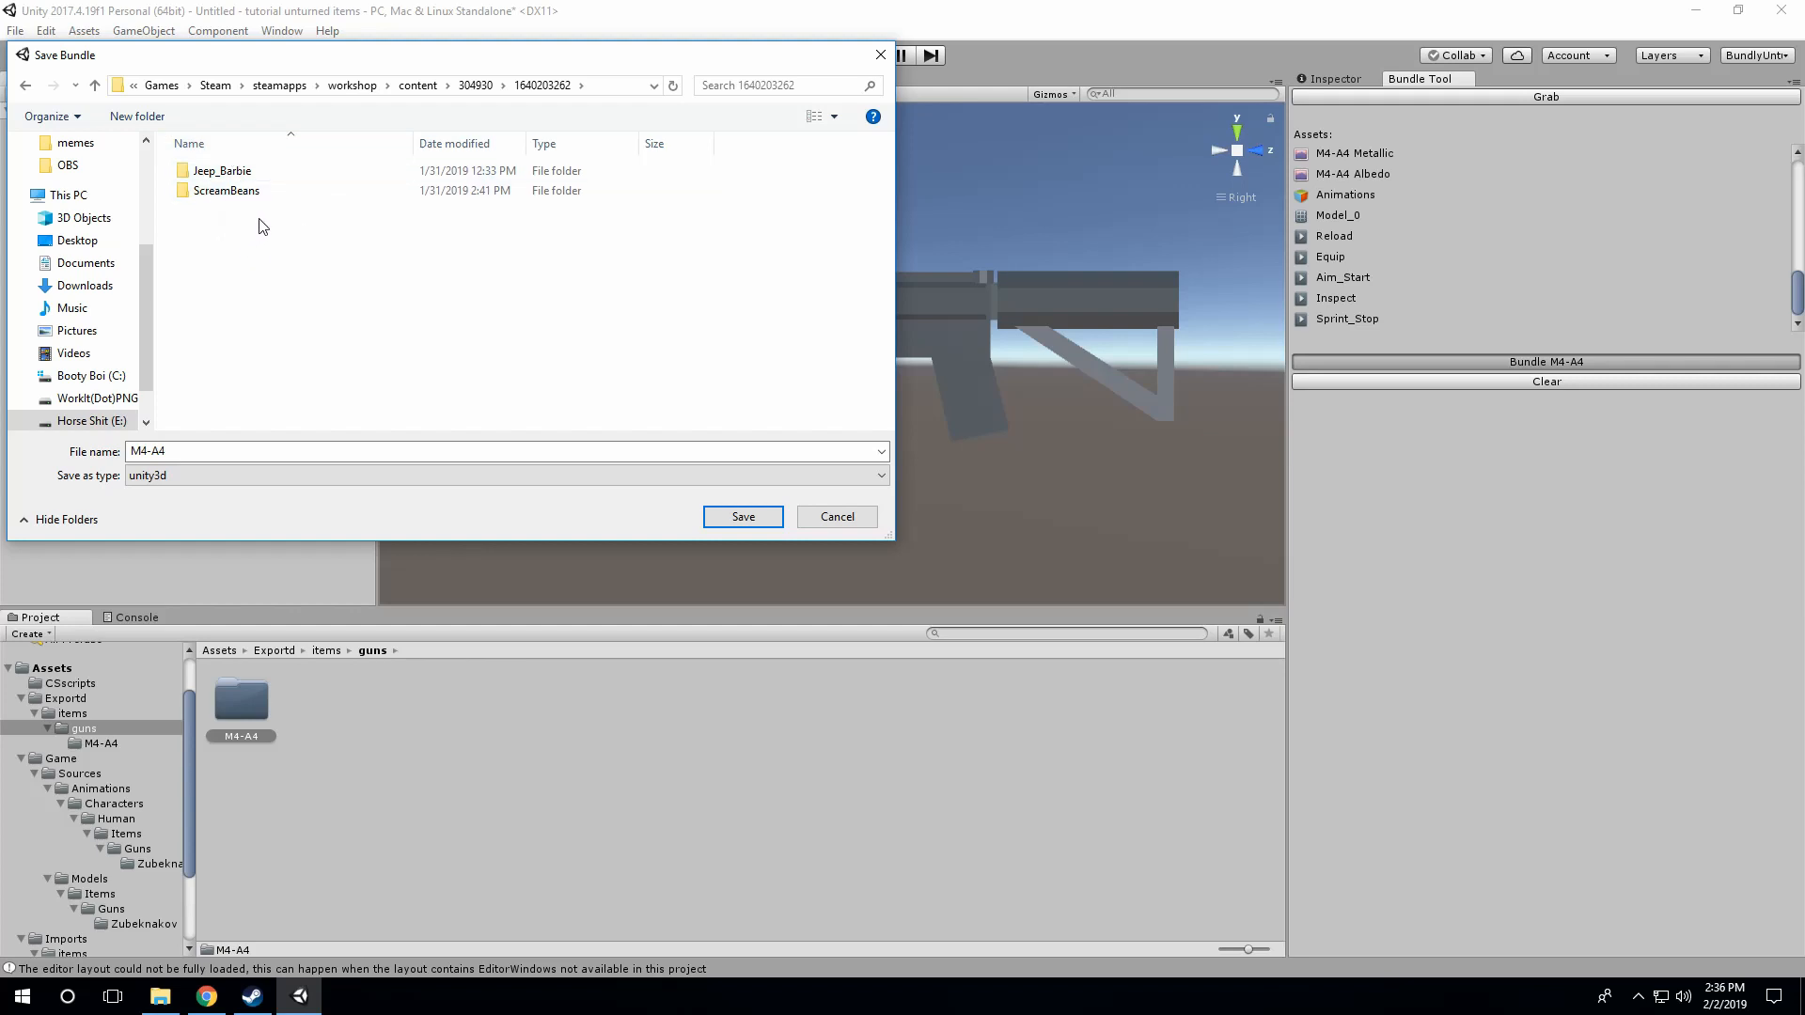
pyautogui.rightClick(246, 212)
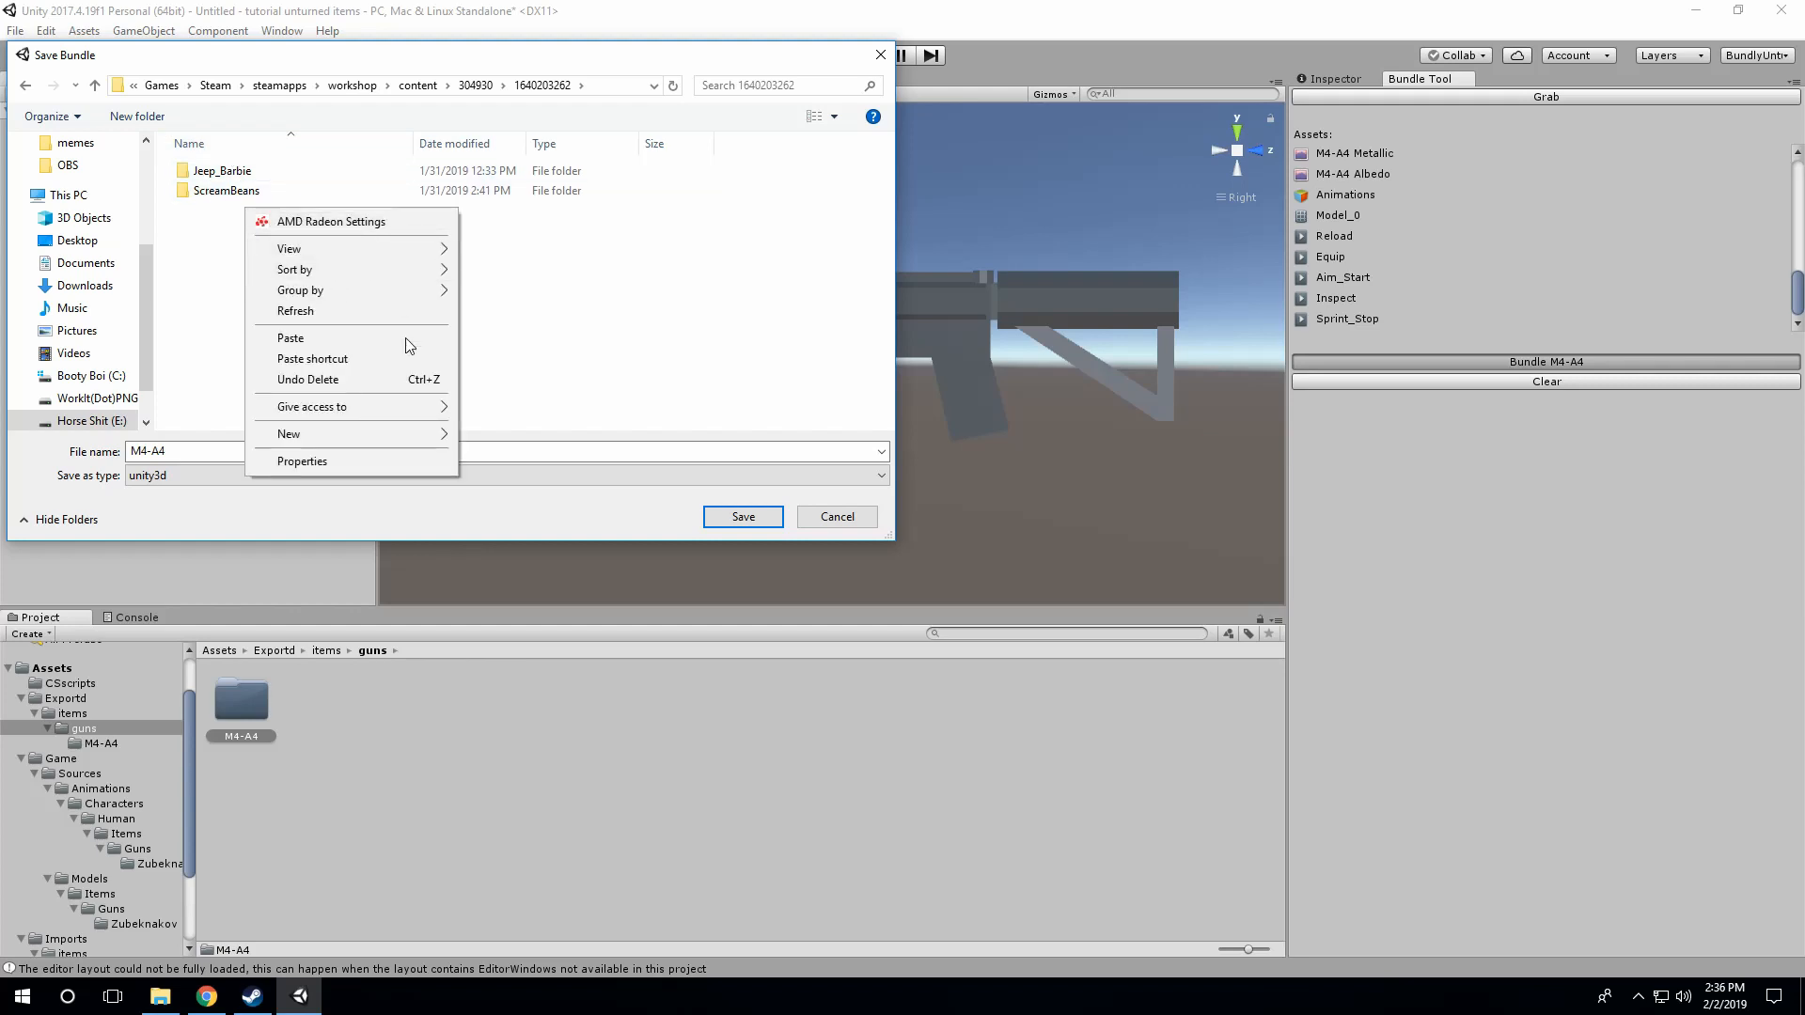
pyautogui.click(479, 435)
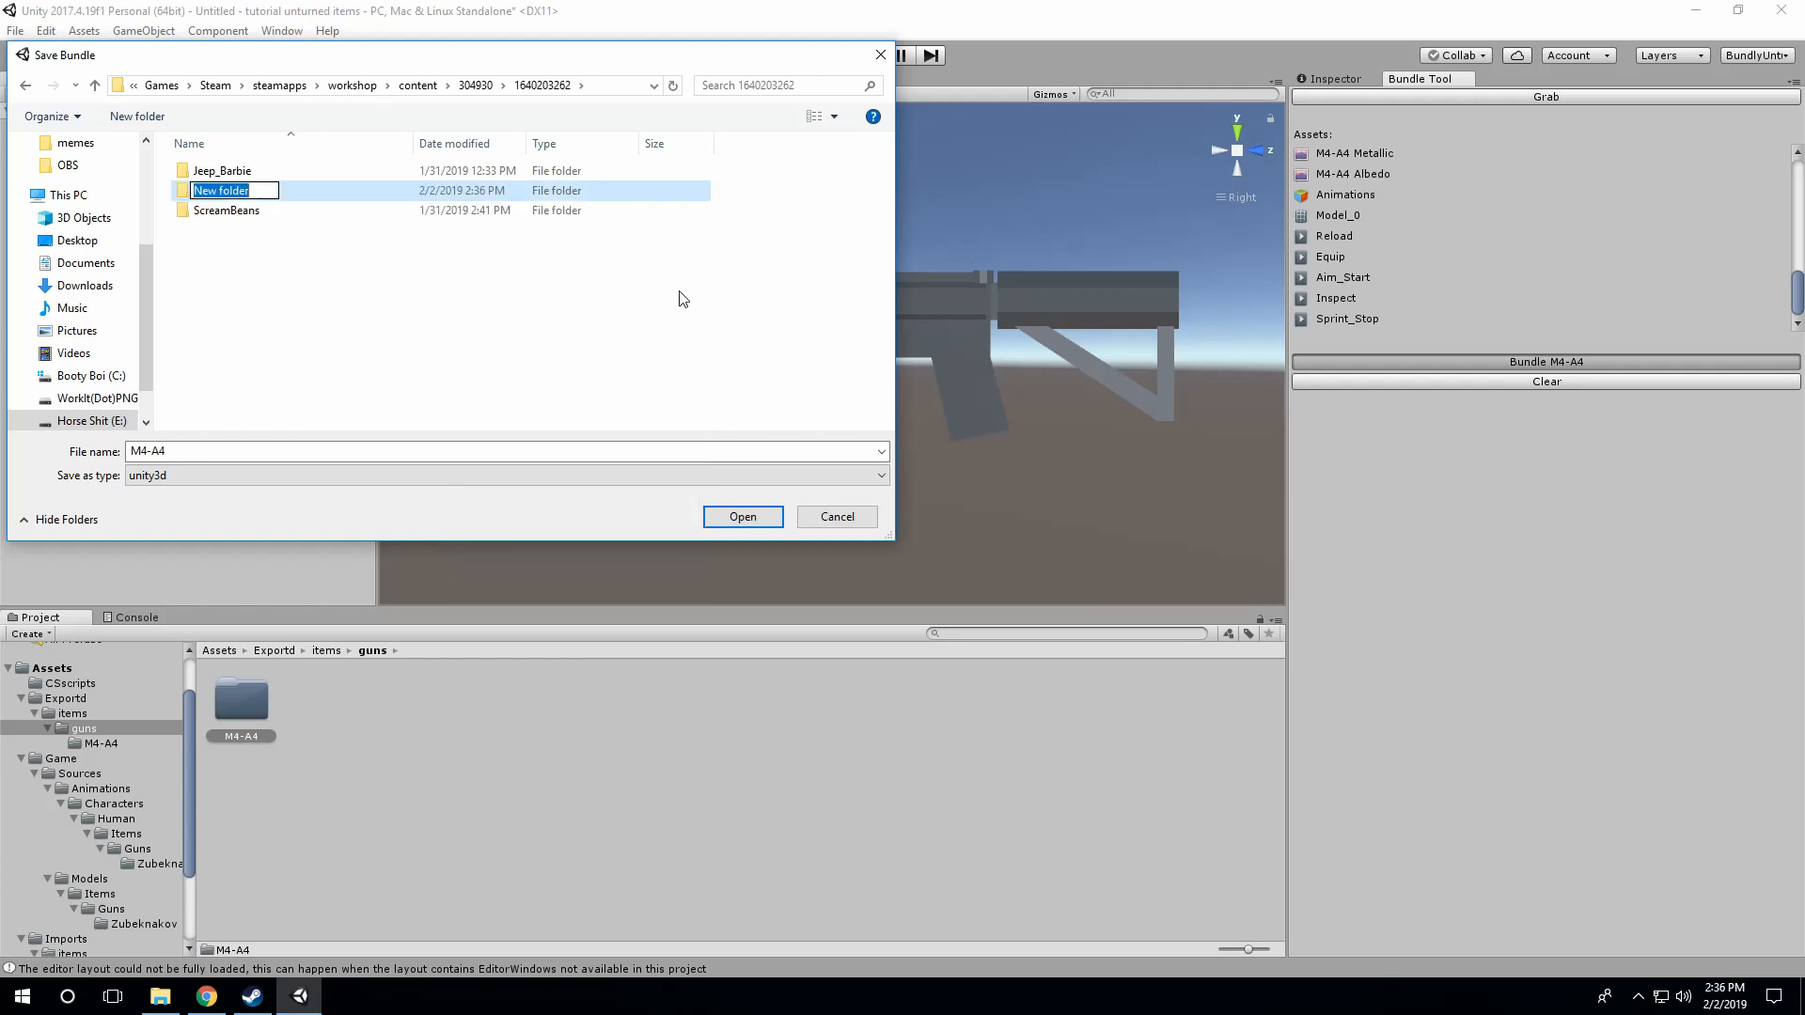
pyautogui.write('tutorial')
pyautogui.press('Return')
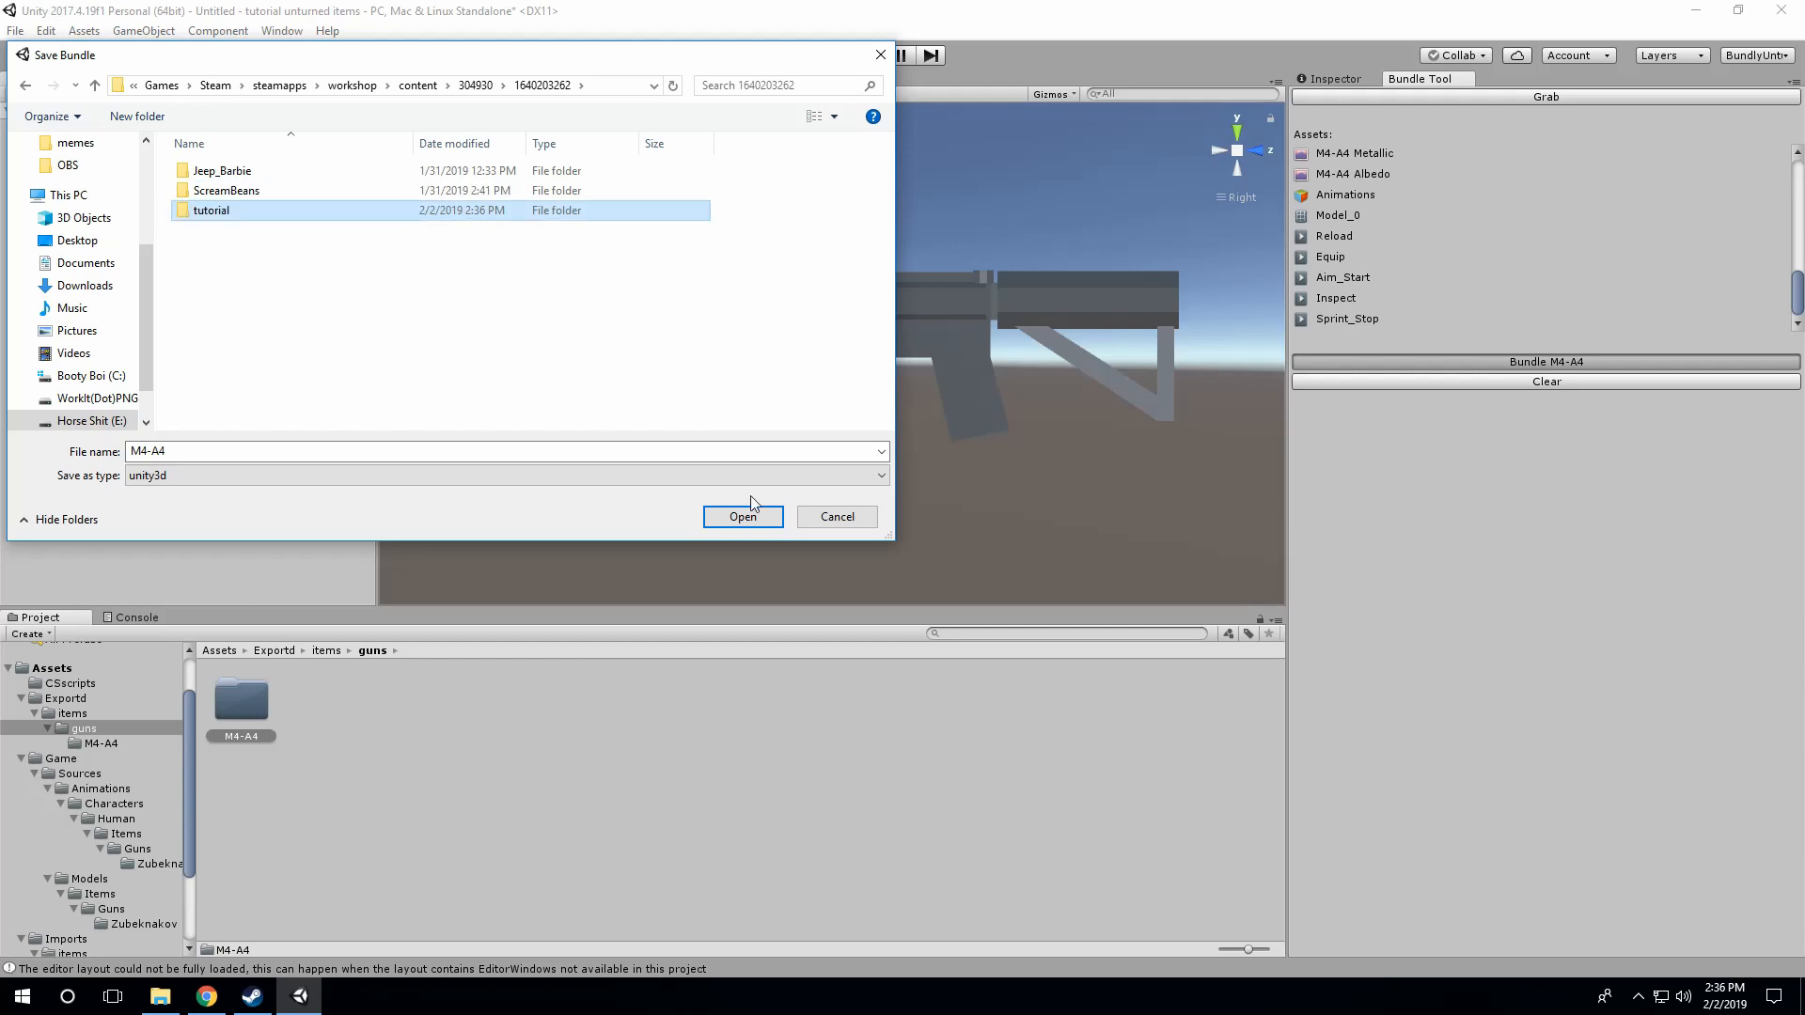
# Step: Open the tutorial folder and create a folder named guns in it
pyautogui.doubleClick(244, 223)
pyautogui.rightClick(307, 193)
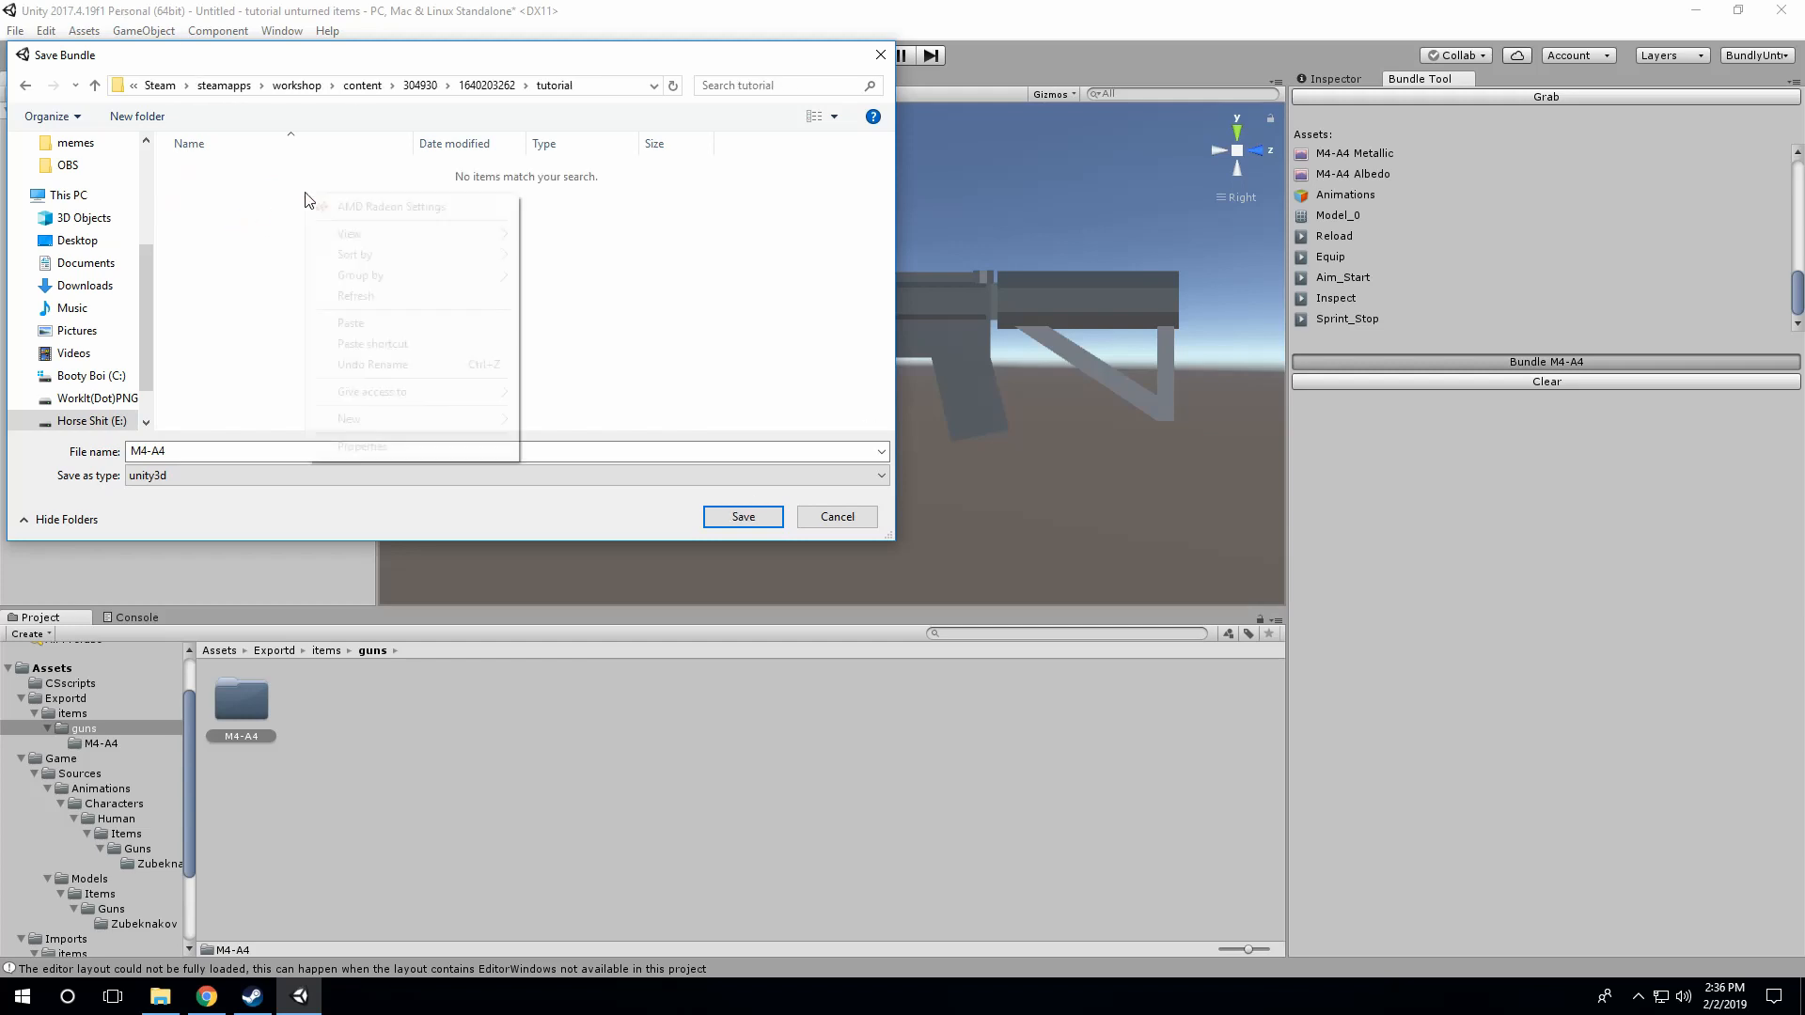
pyautogui.moveTo(507, 419)
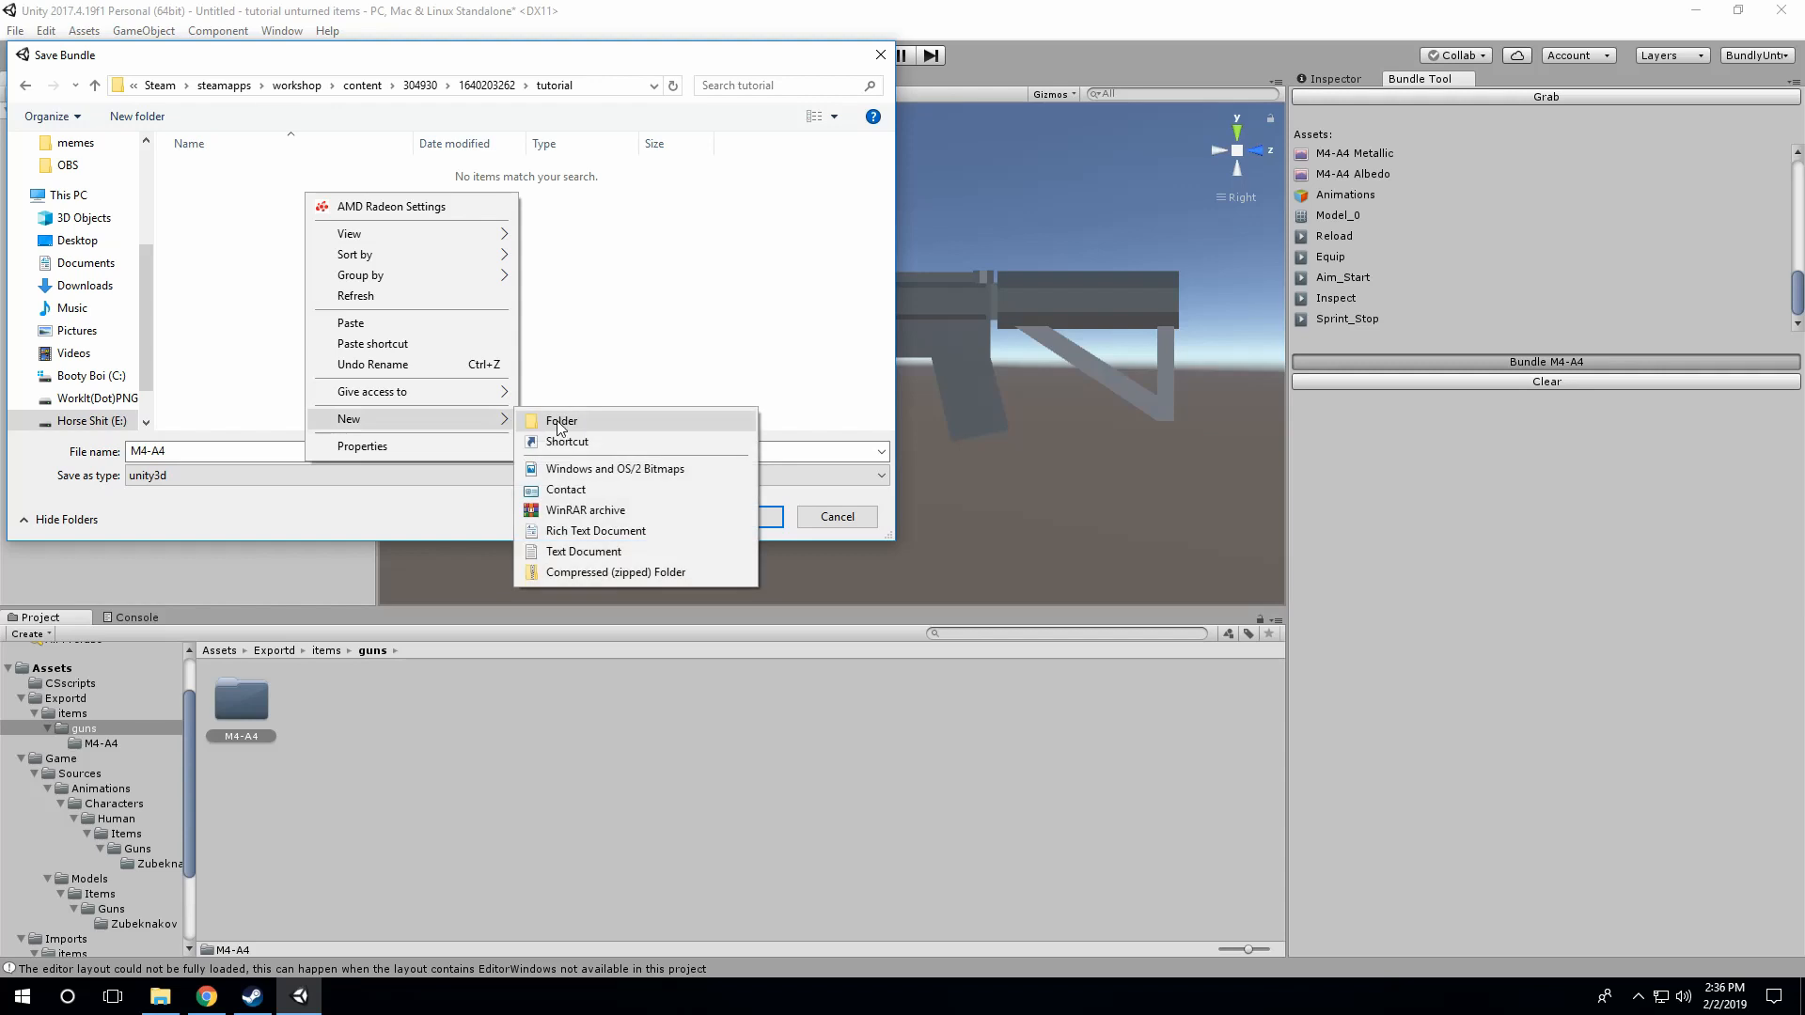
pyautogui.click(564, 420)
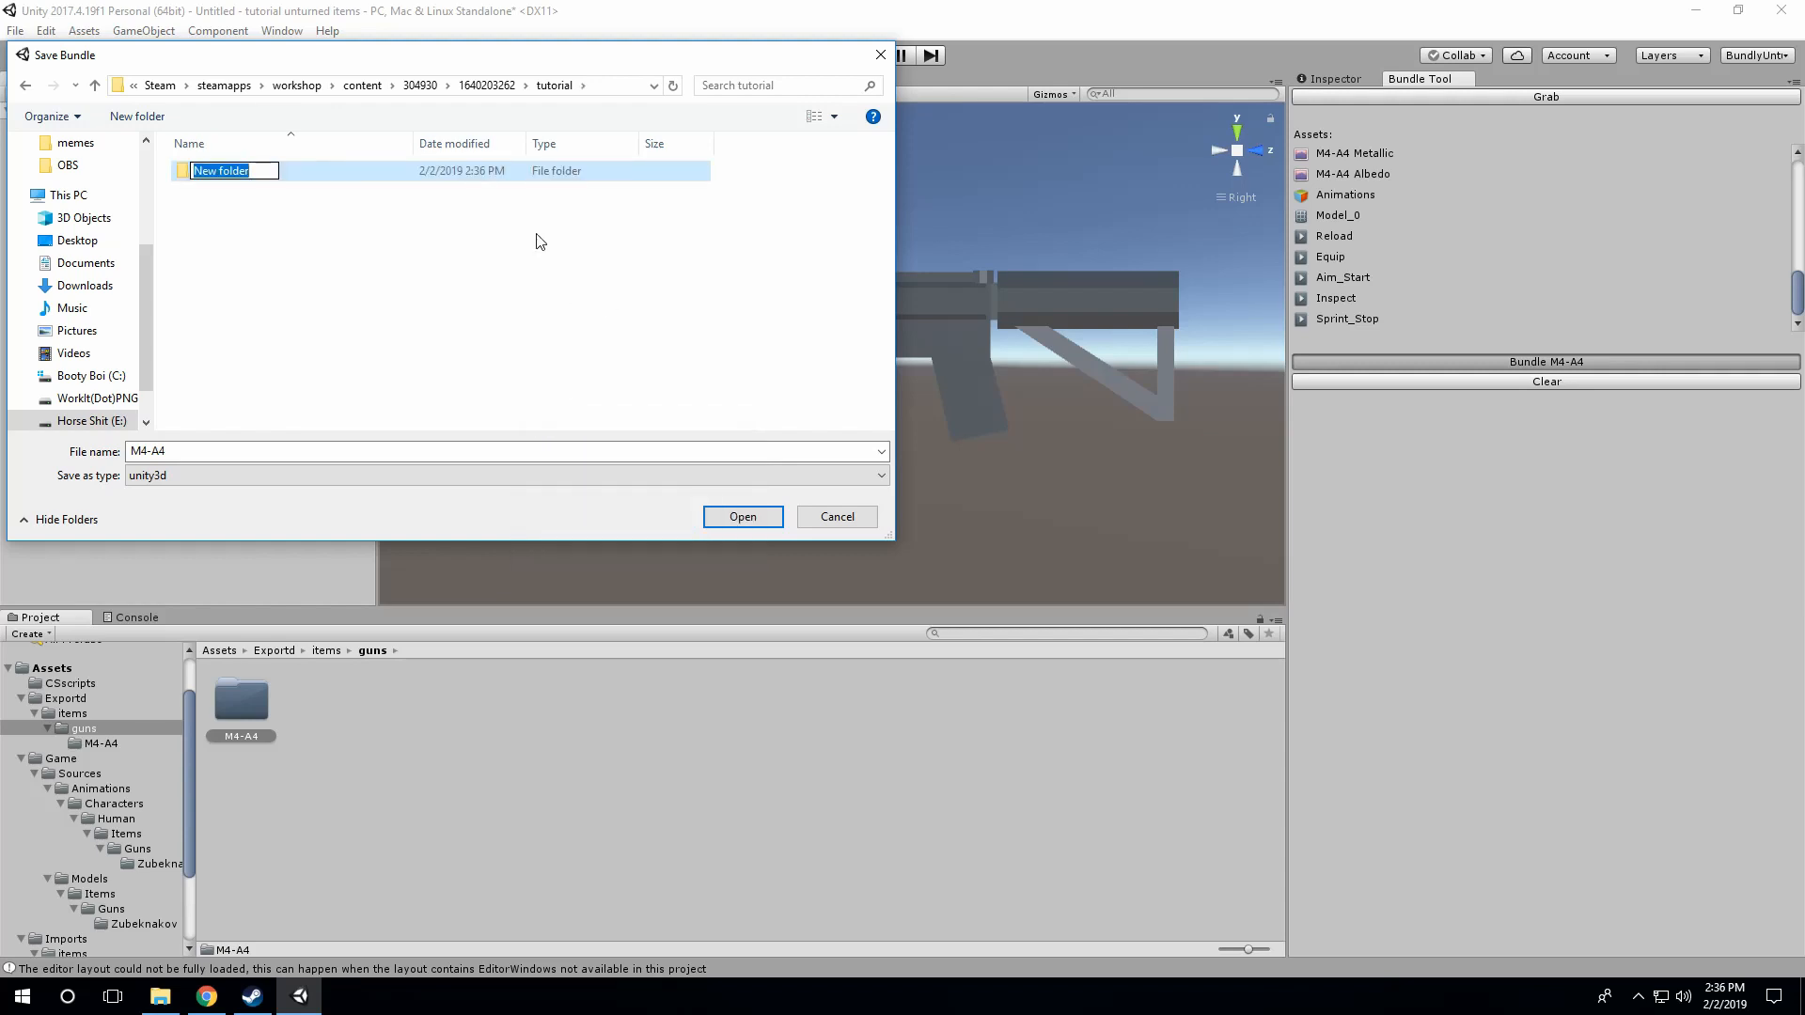
pyautogui.write('guns')
pyautogui.press('Return')
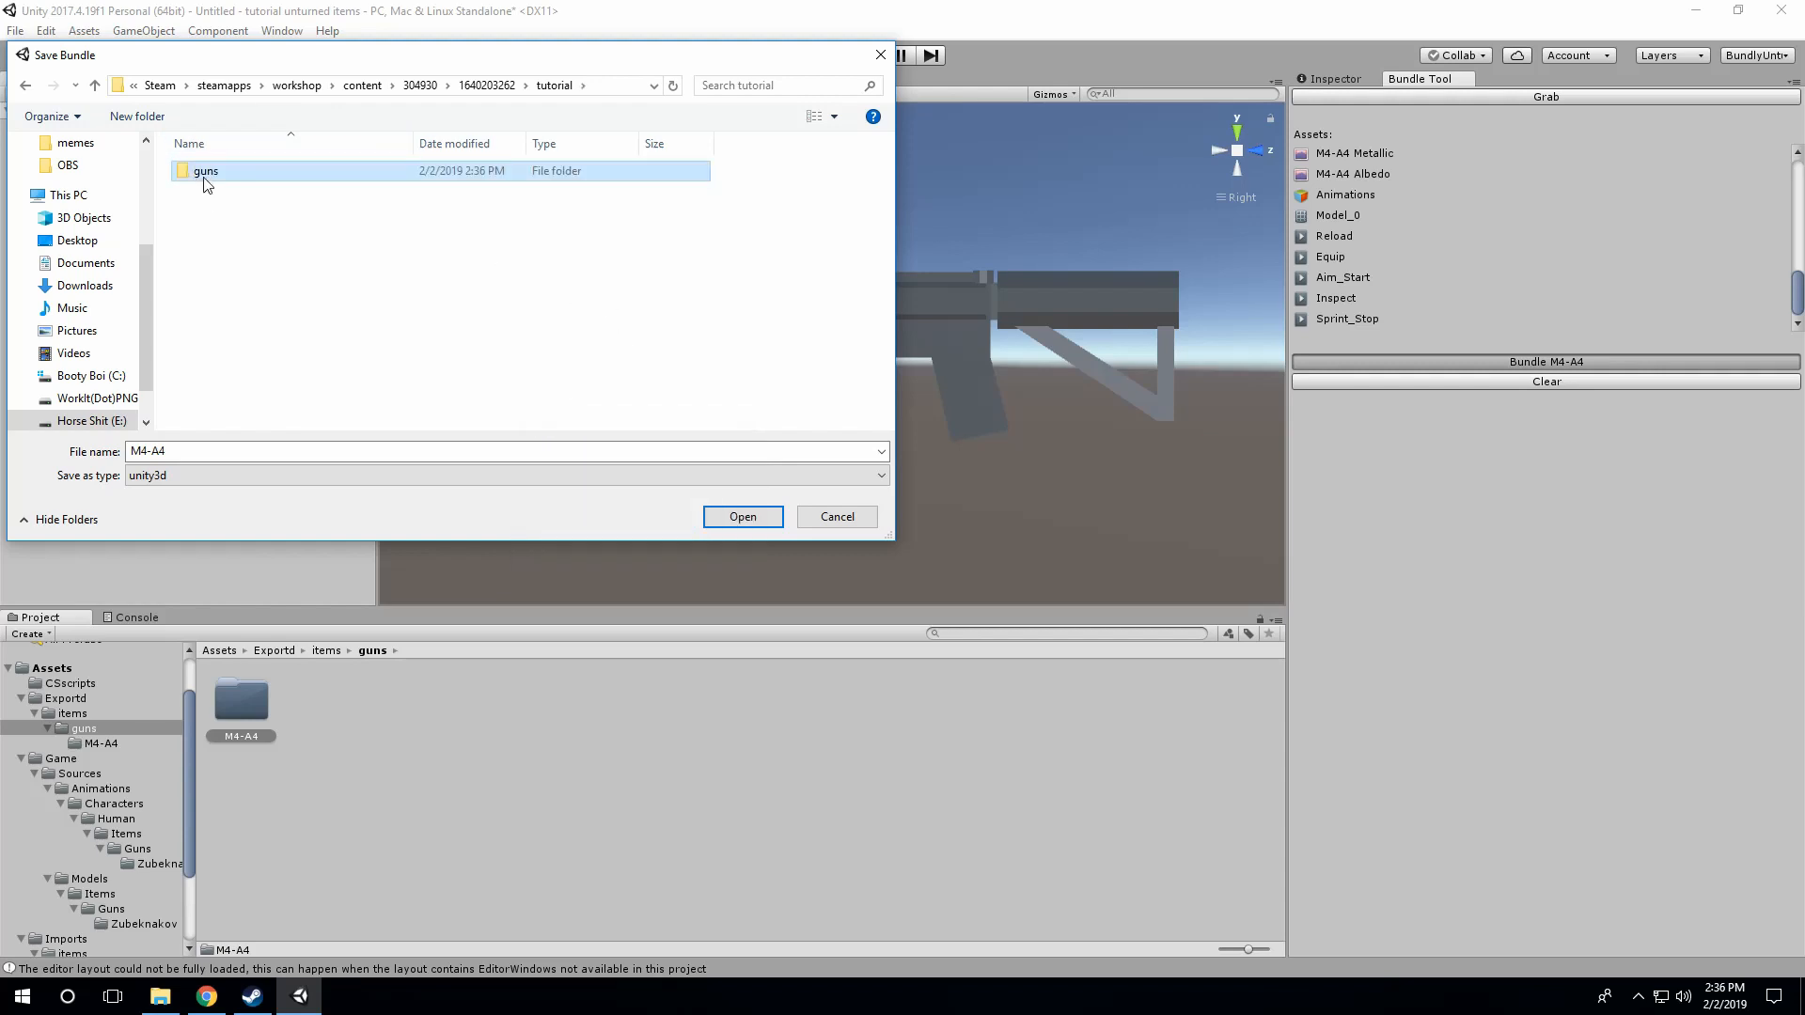
# Step: Create a folder named items in the tutorial folder and move the guns folder into it
pyautogui.rightClick(227, 216)
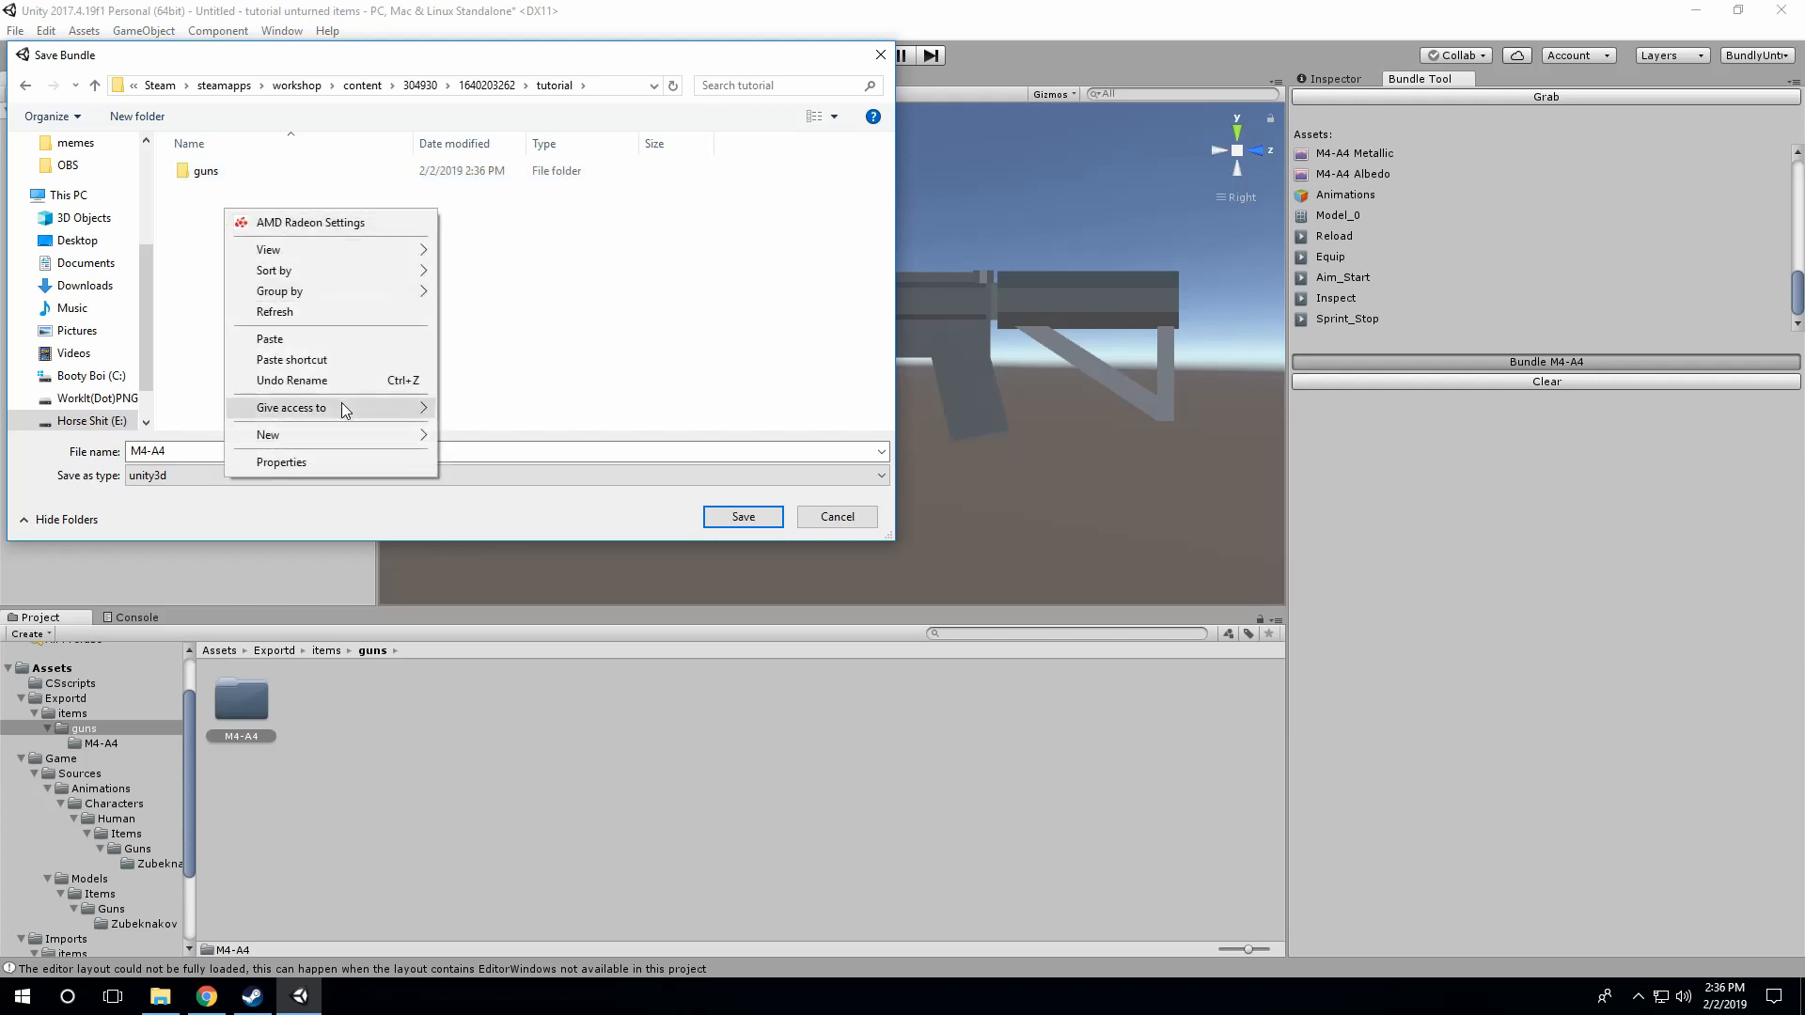
pyautogui.moveTo(363, 432)
pyautogui.click(474, 437)
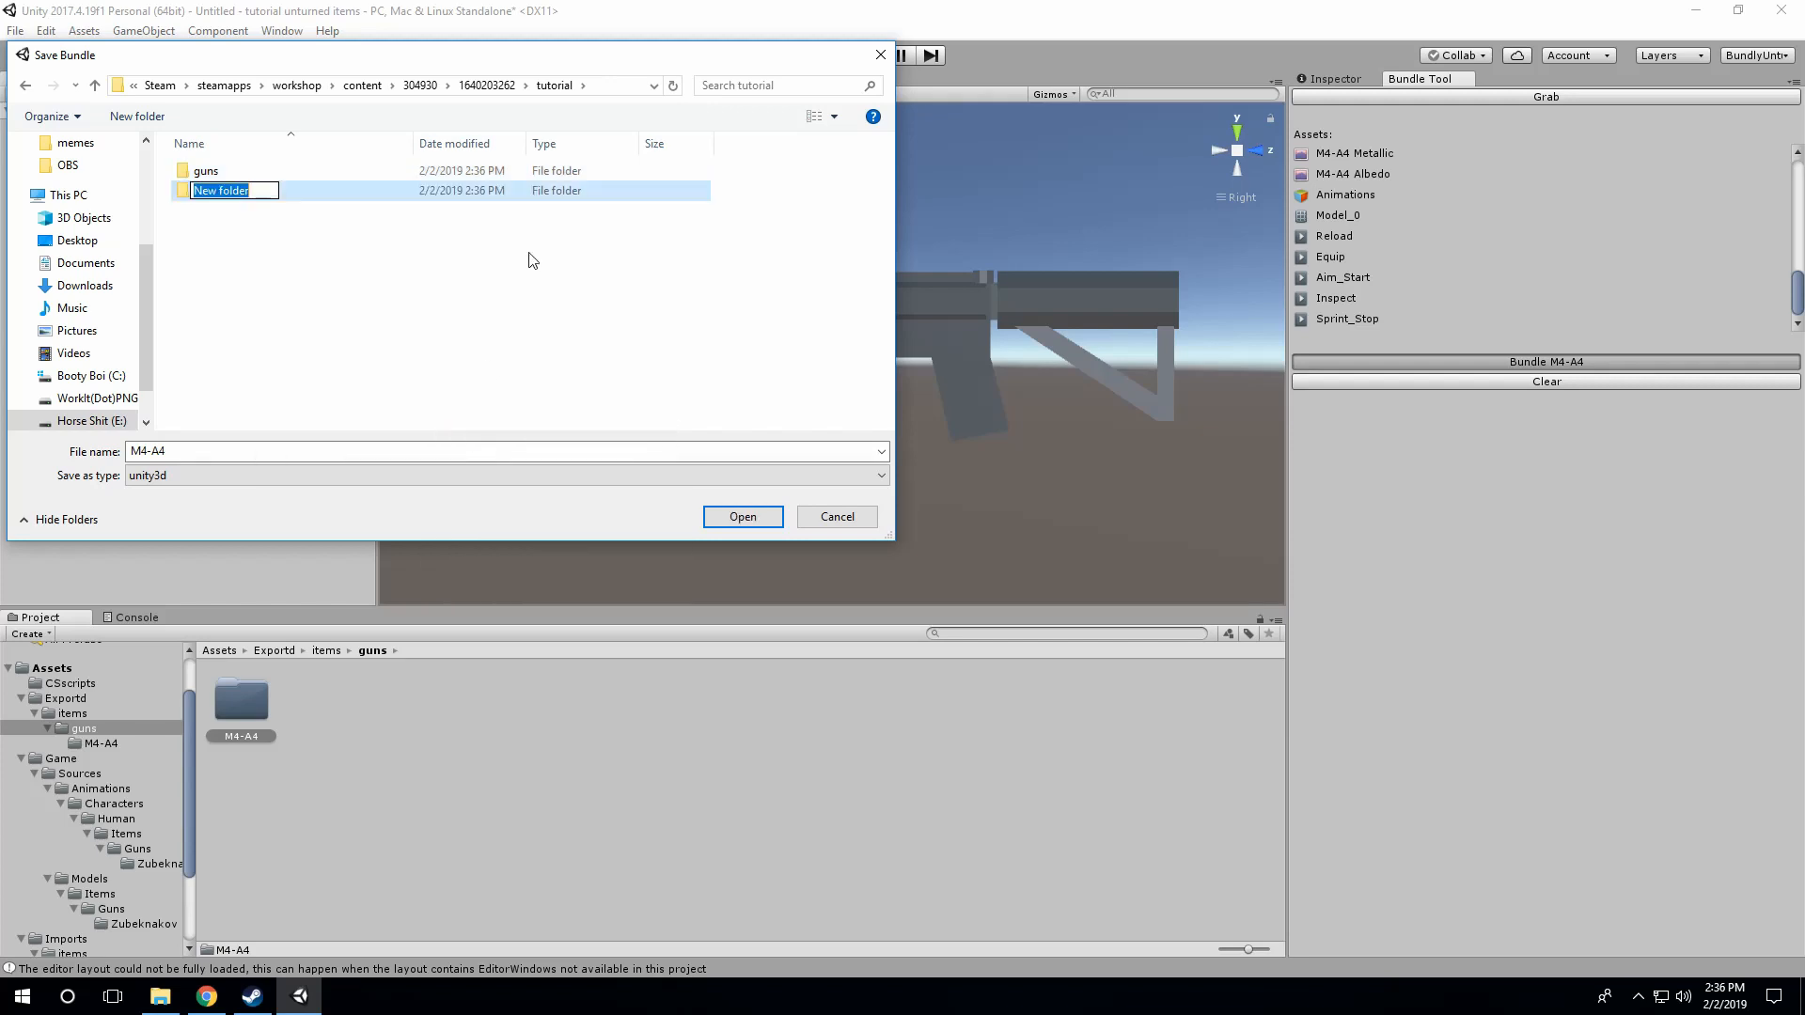
pyautogui.write('items')
pyautogui.press('Return')
pyautogui.moveTo(203, 171); pyautogui.dragTo(226, 199)
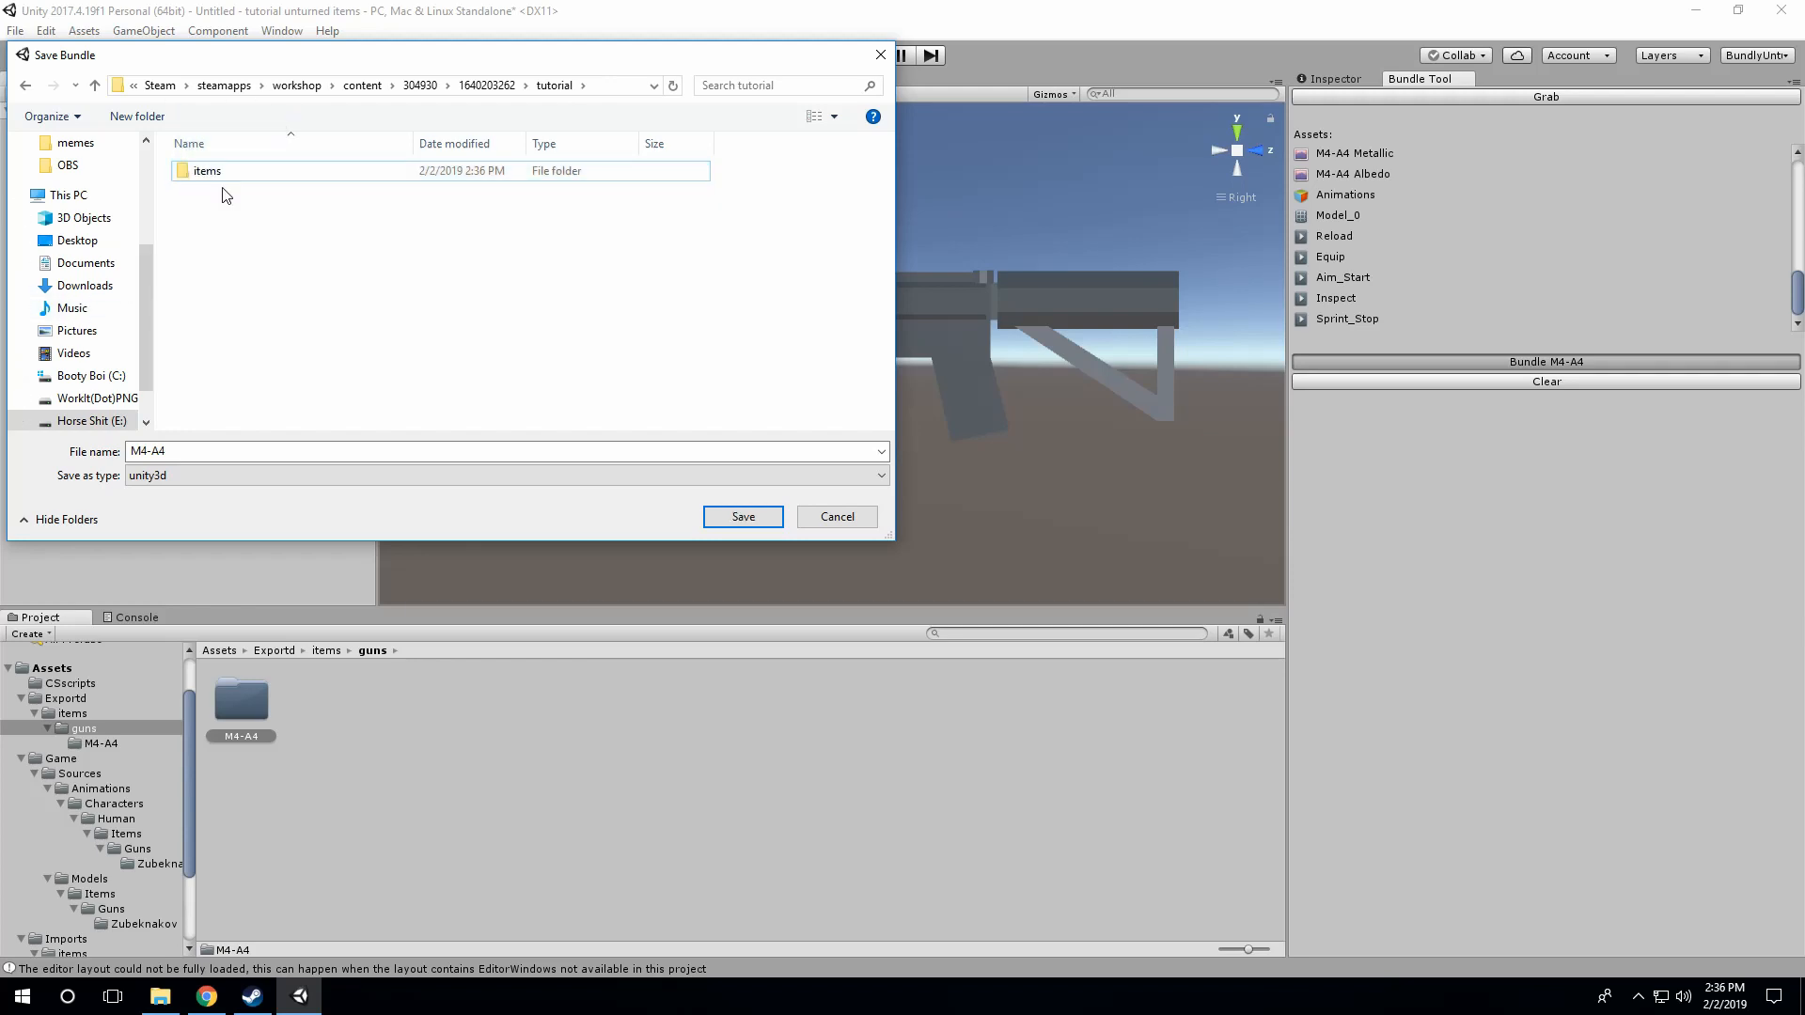
# Step: Create an M4-A4 folder inside items/guns and save the bundle there as M4-A4 in unity3d format
pyautogui.doubleClick(214, 175)
pyautogui.doubleClick(222, 173)
pyautogui.rightClick(238, 204)
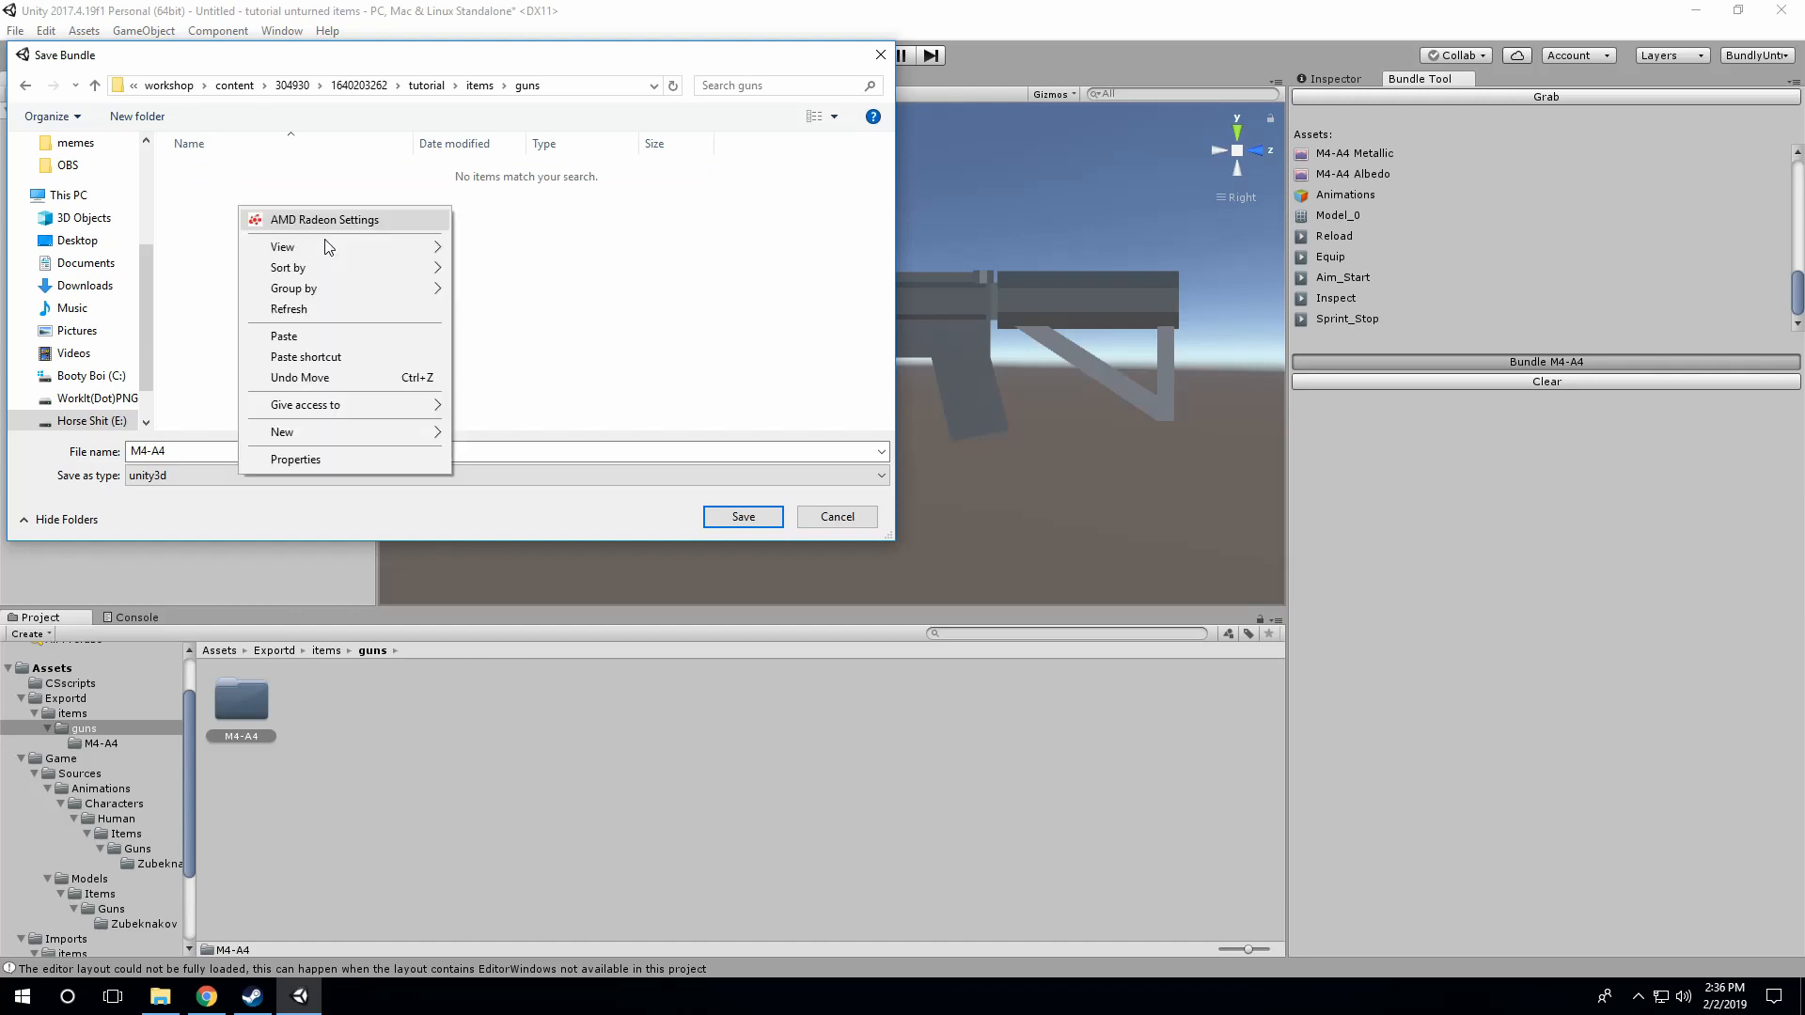
pyautogui.moveTo(423, 432)
pyautogui.click(482, 435)
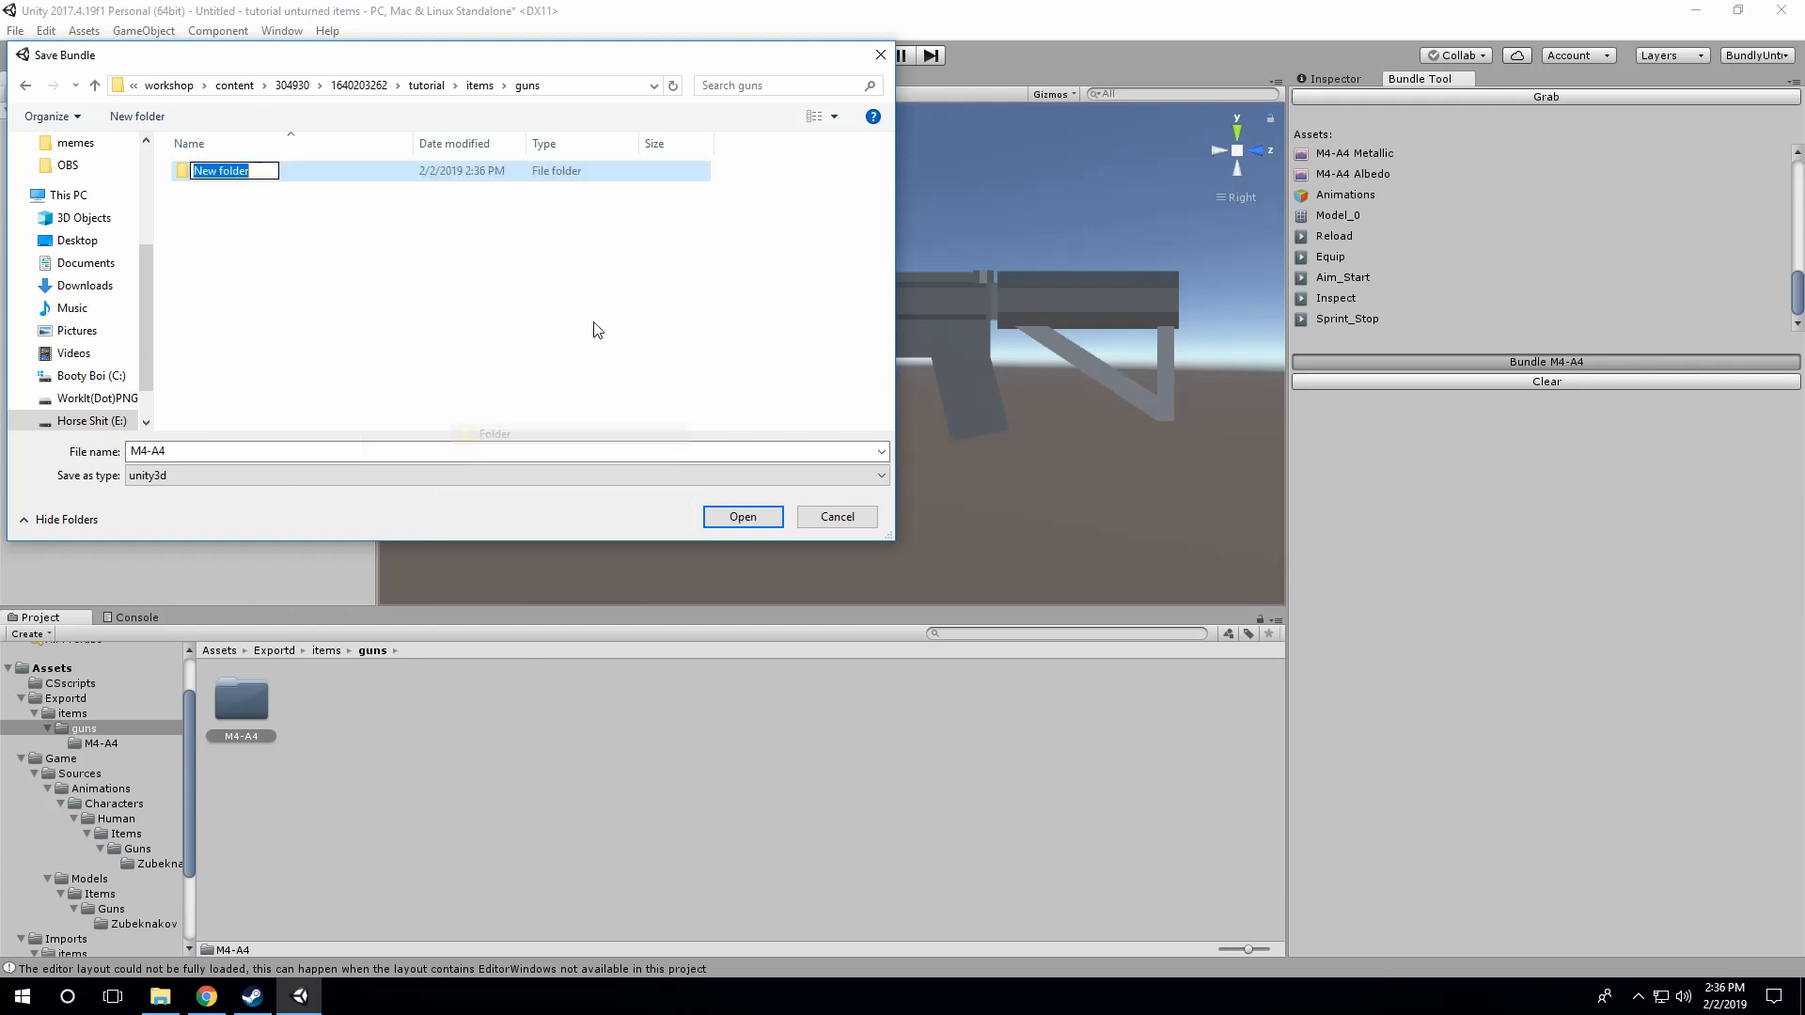
pyautogui.write('M')
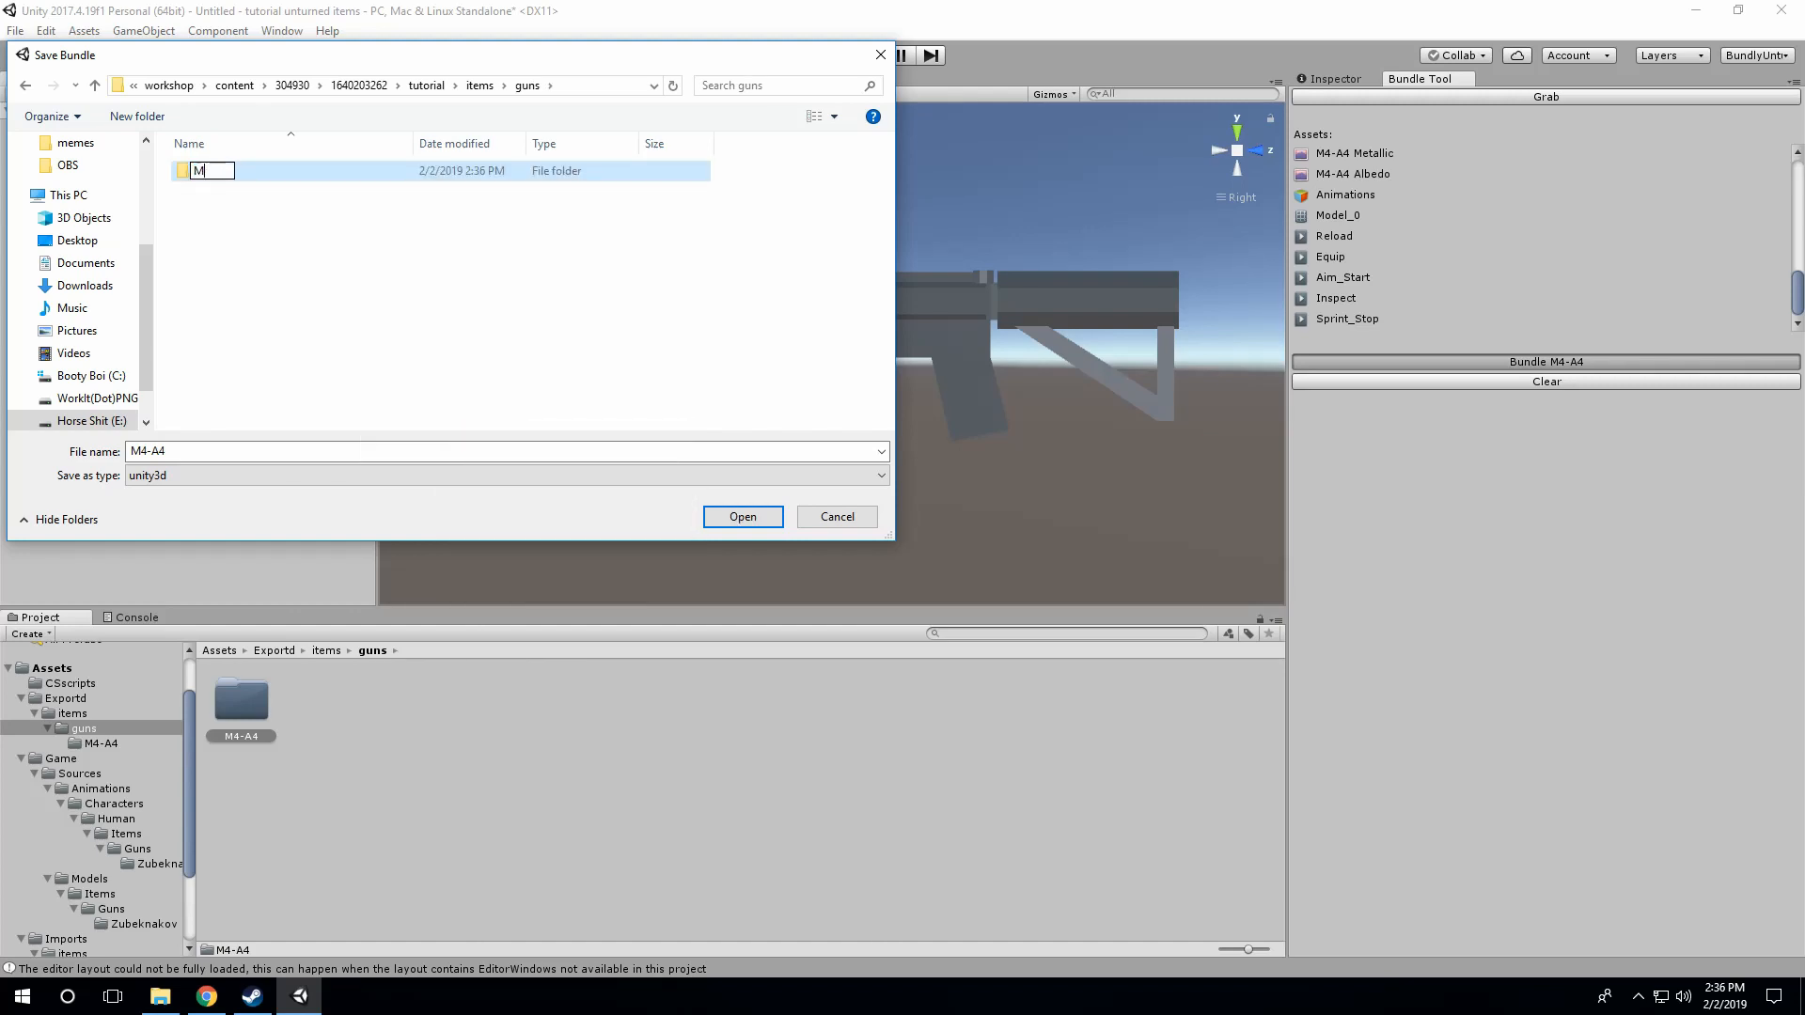
pyautogui.write('4-A4')
pyautogui.doubleClick(188, 174)
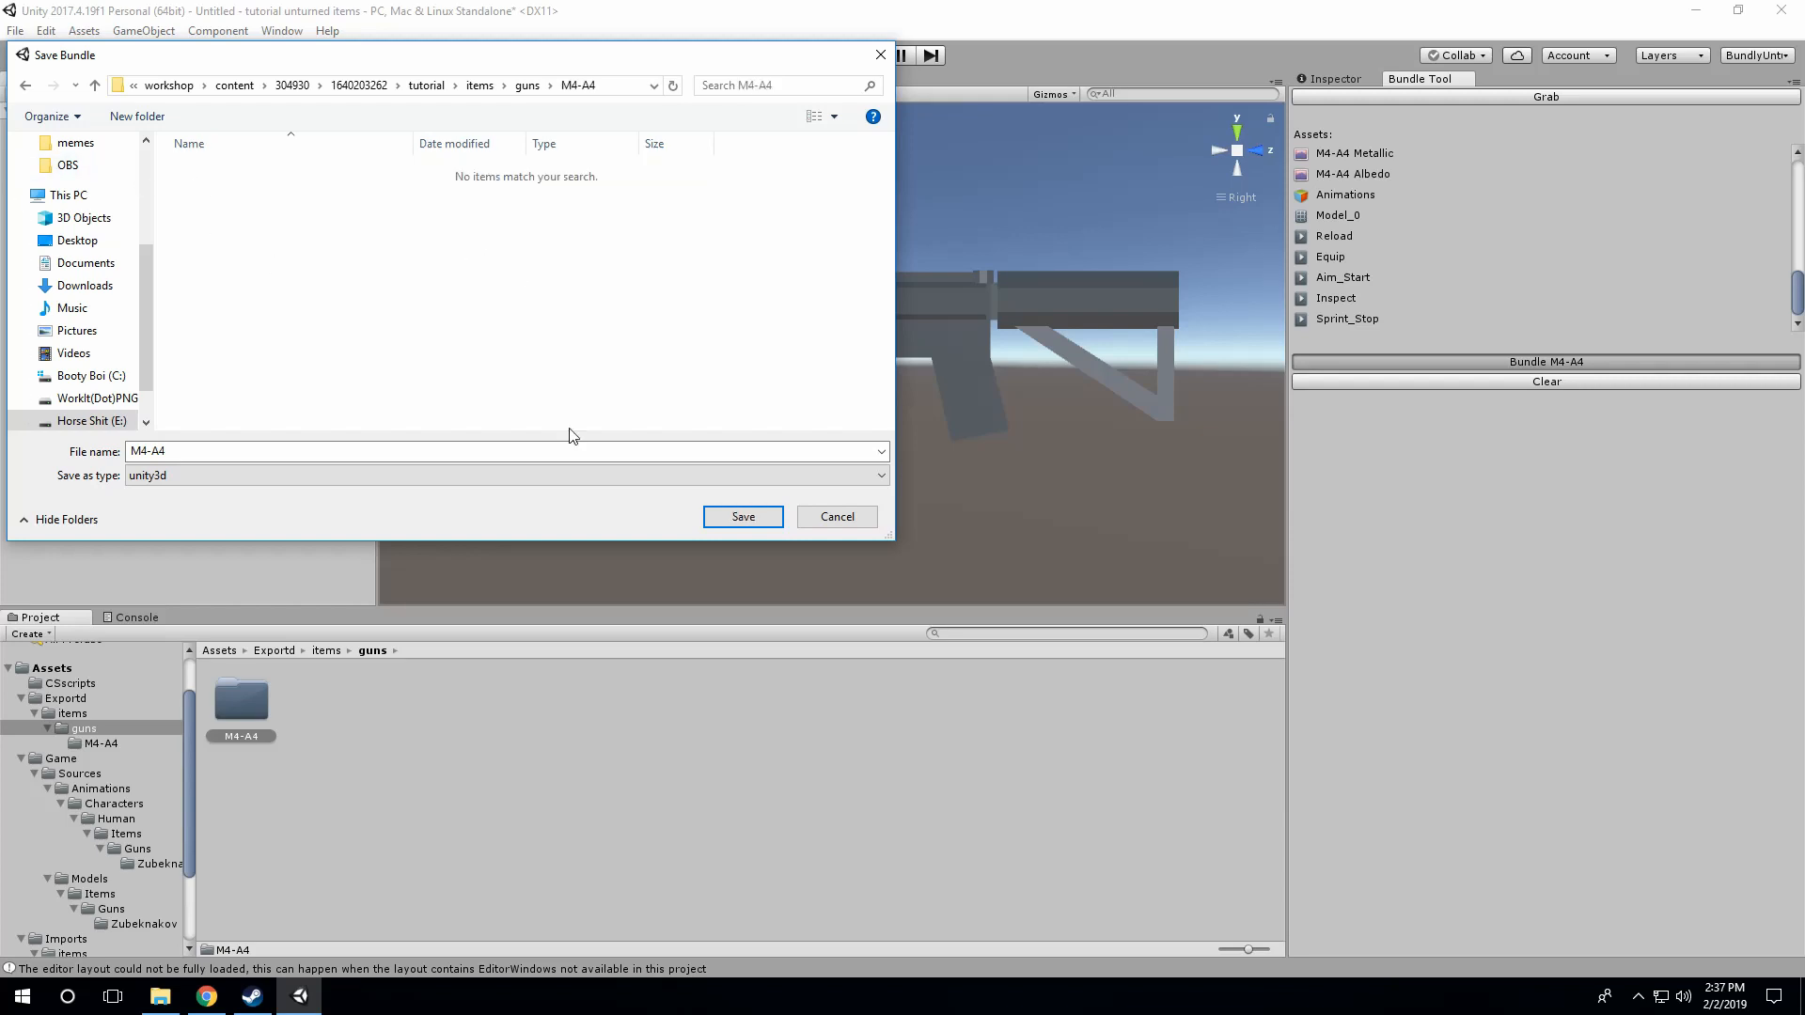
pyautogui.click(732, 528)
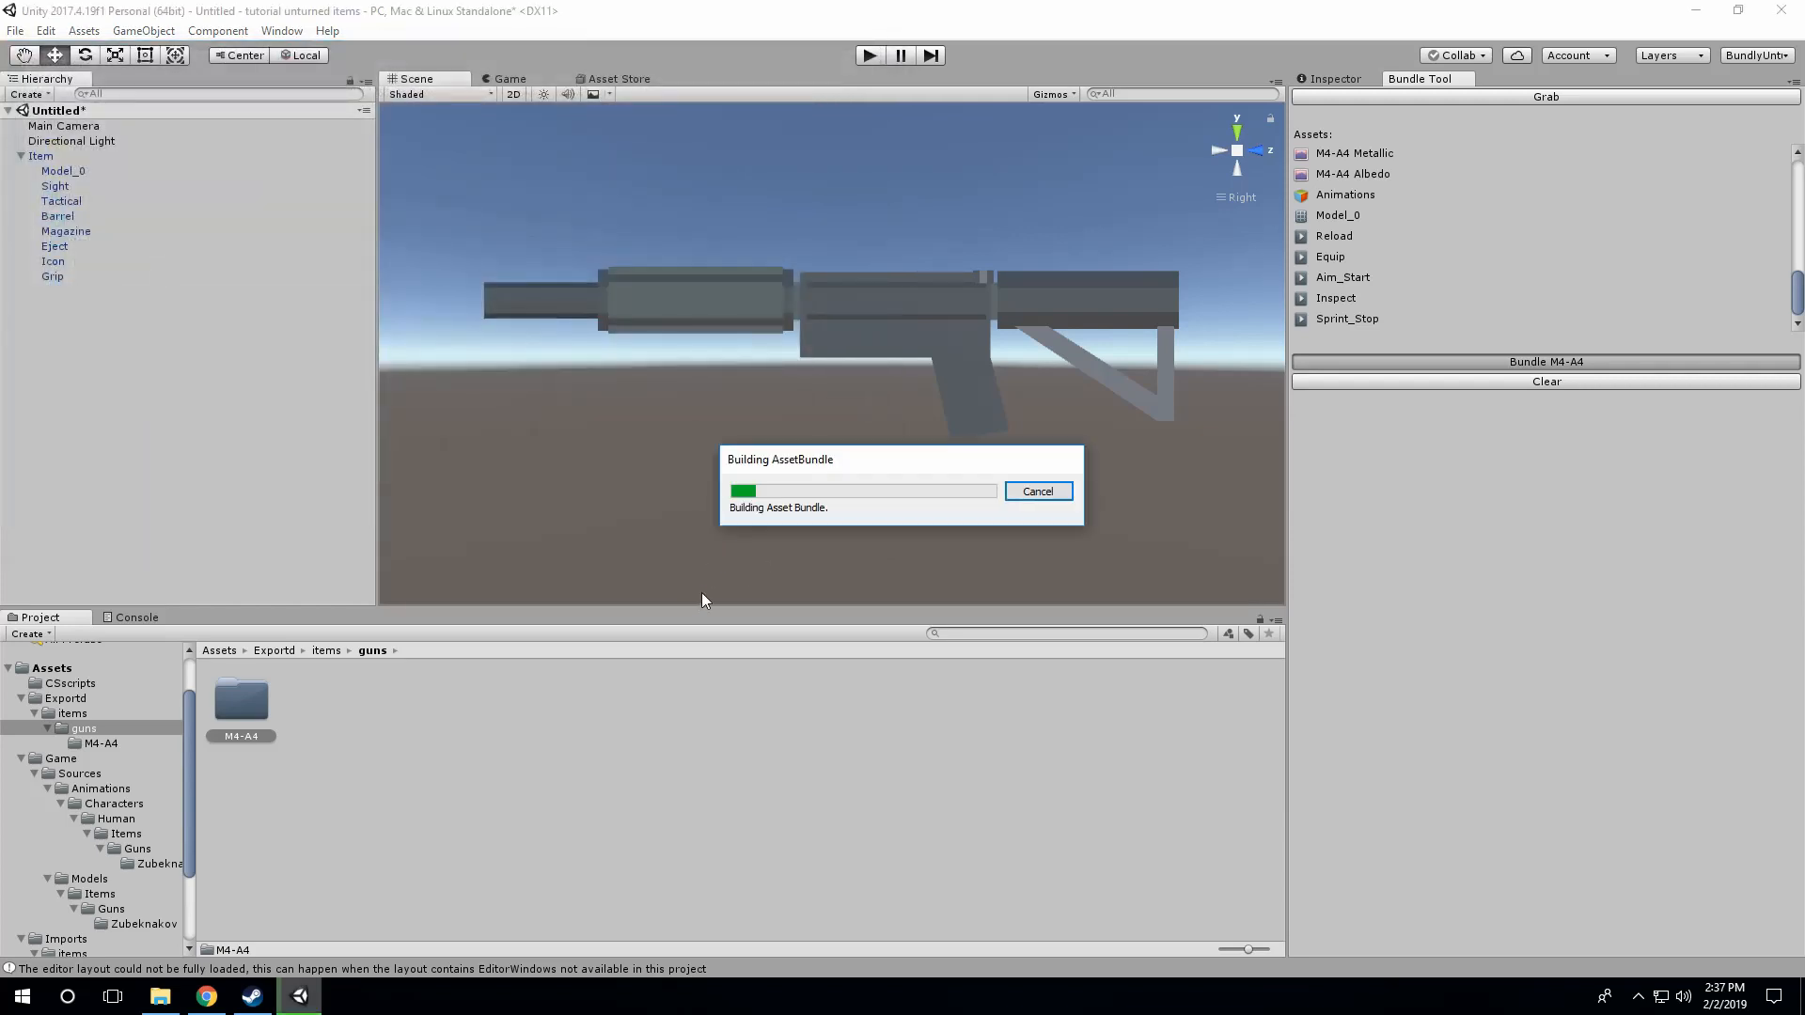
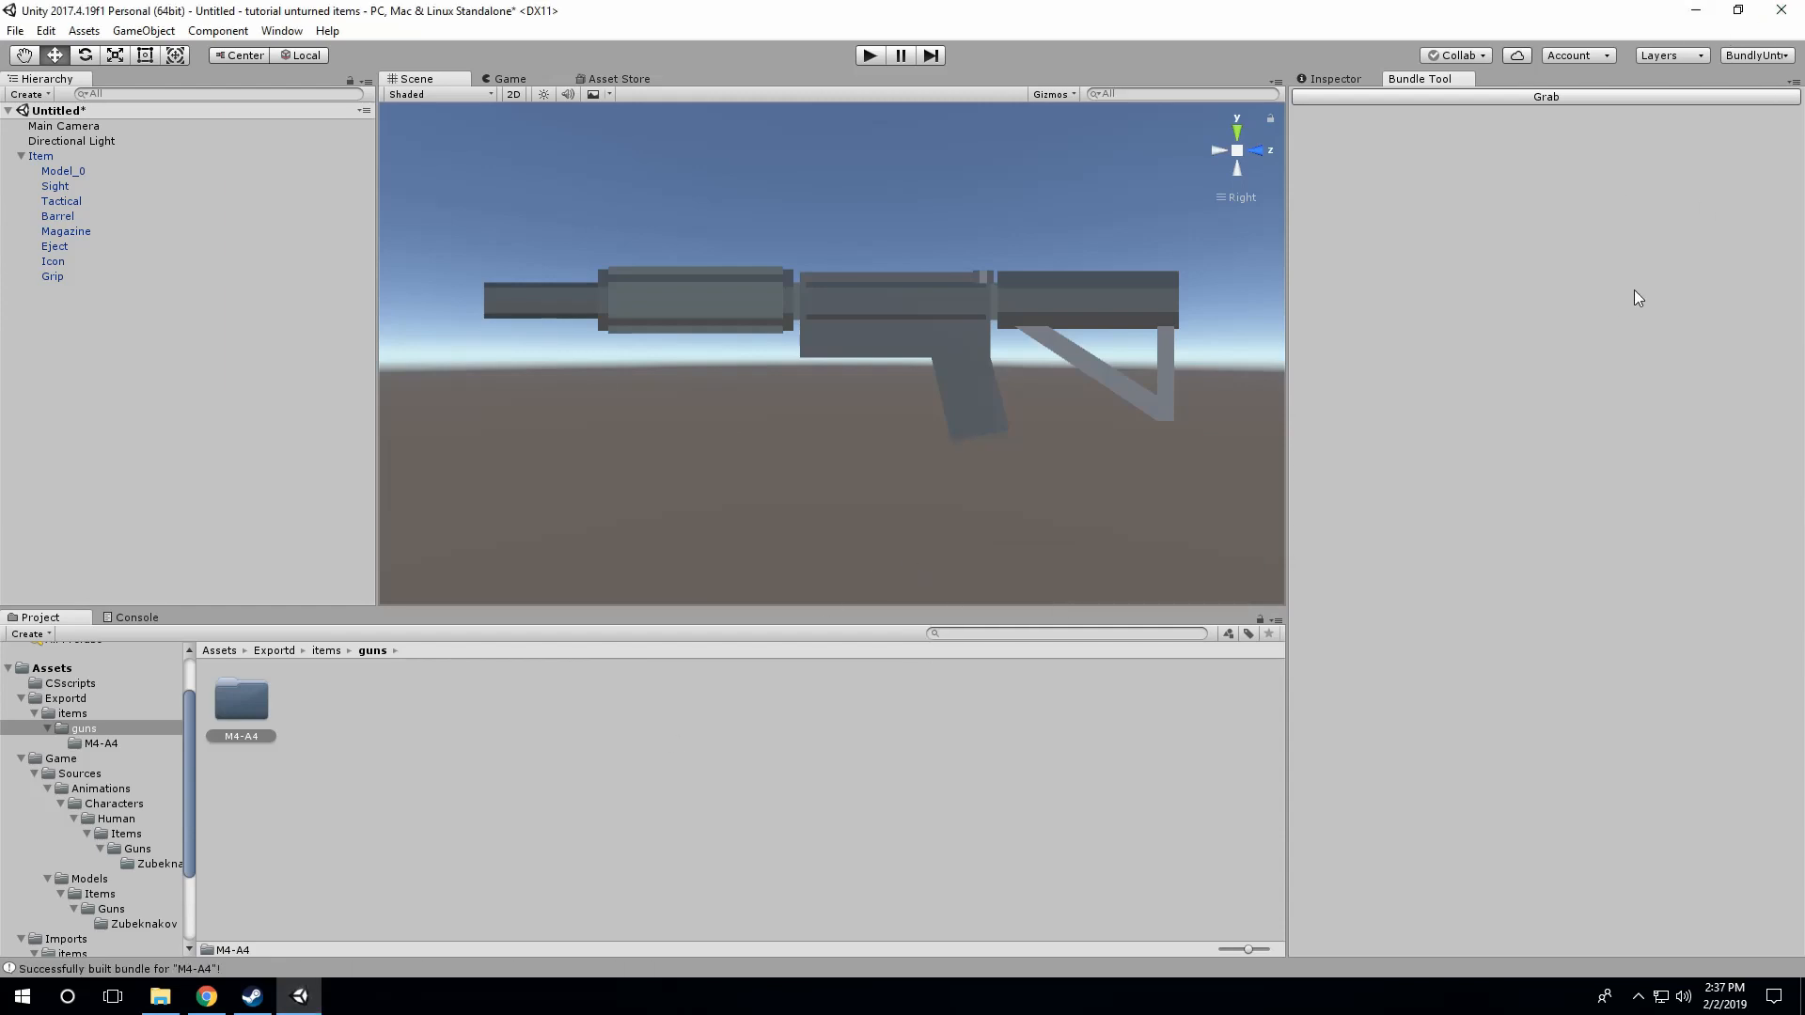
# Step: Switch to a fresh File Explorer window and open Unturned's Bundles\Items\Guns folder
pyautogui.click(1695, 11)
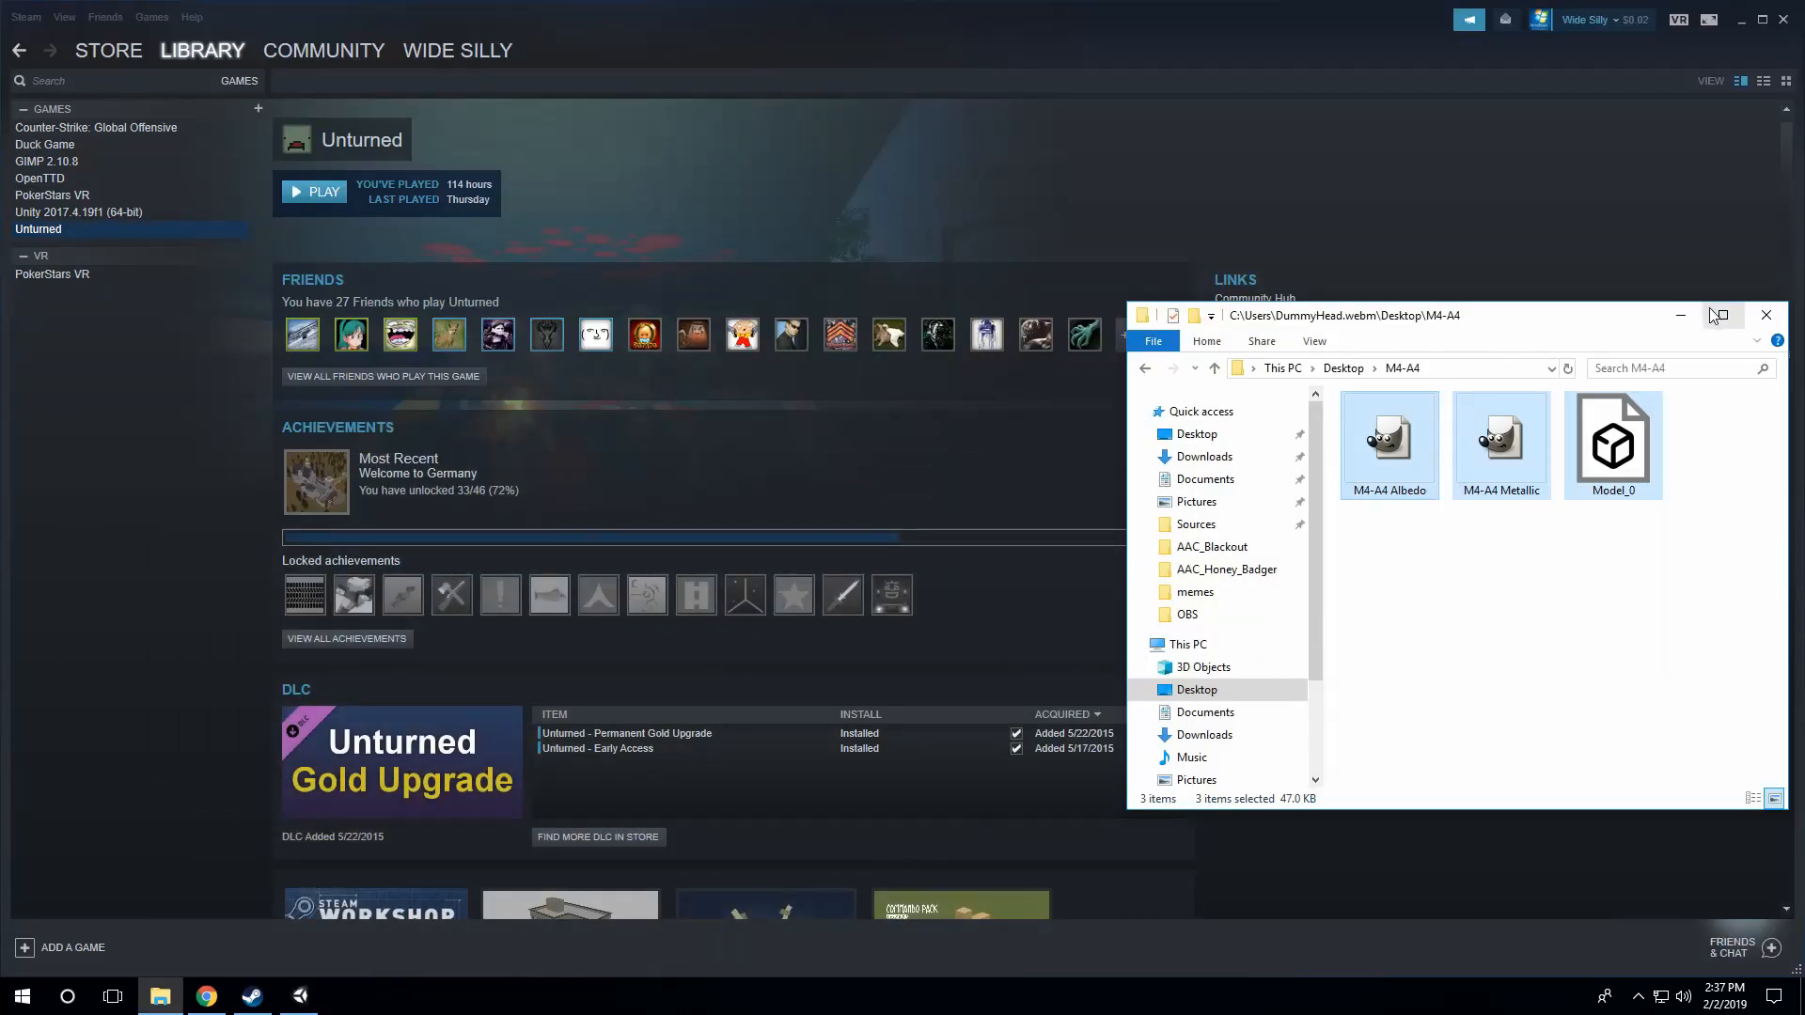
pyautogui.click(1767, 315)
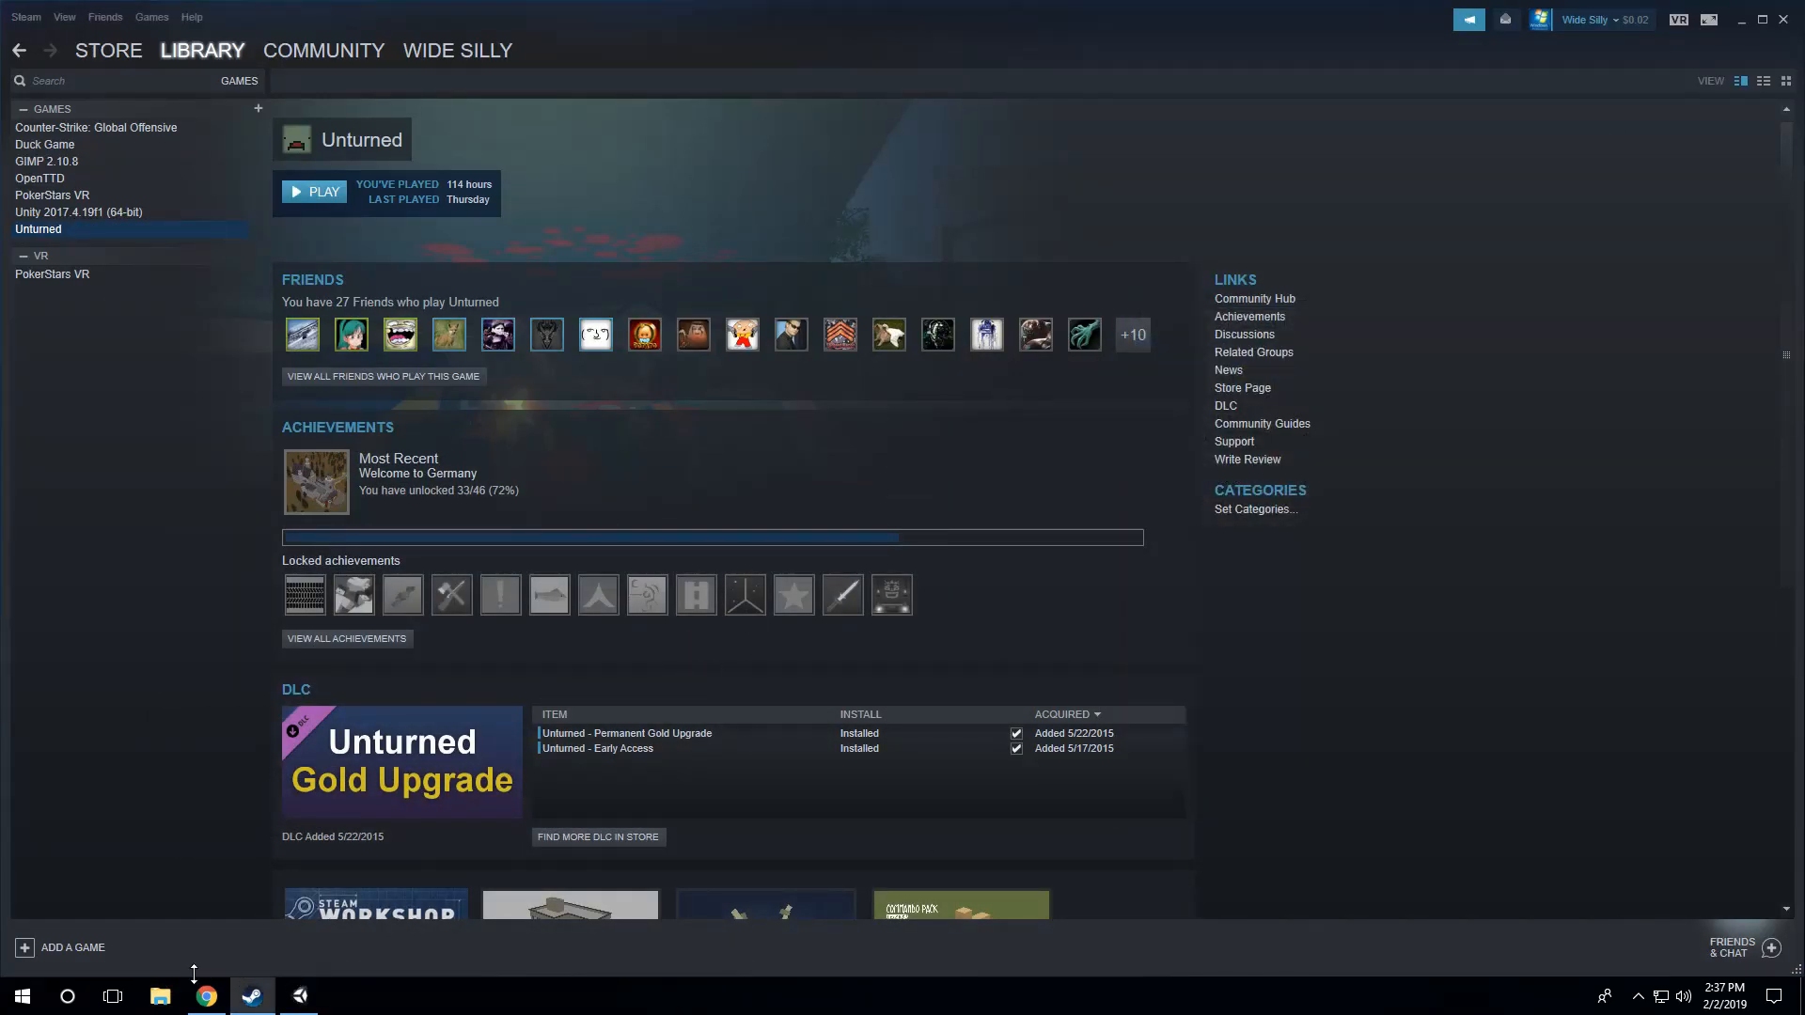
pyautogui.click(160, 996)
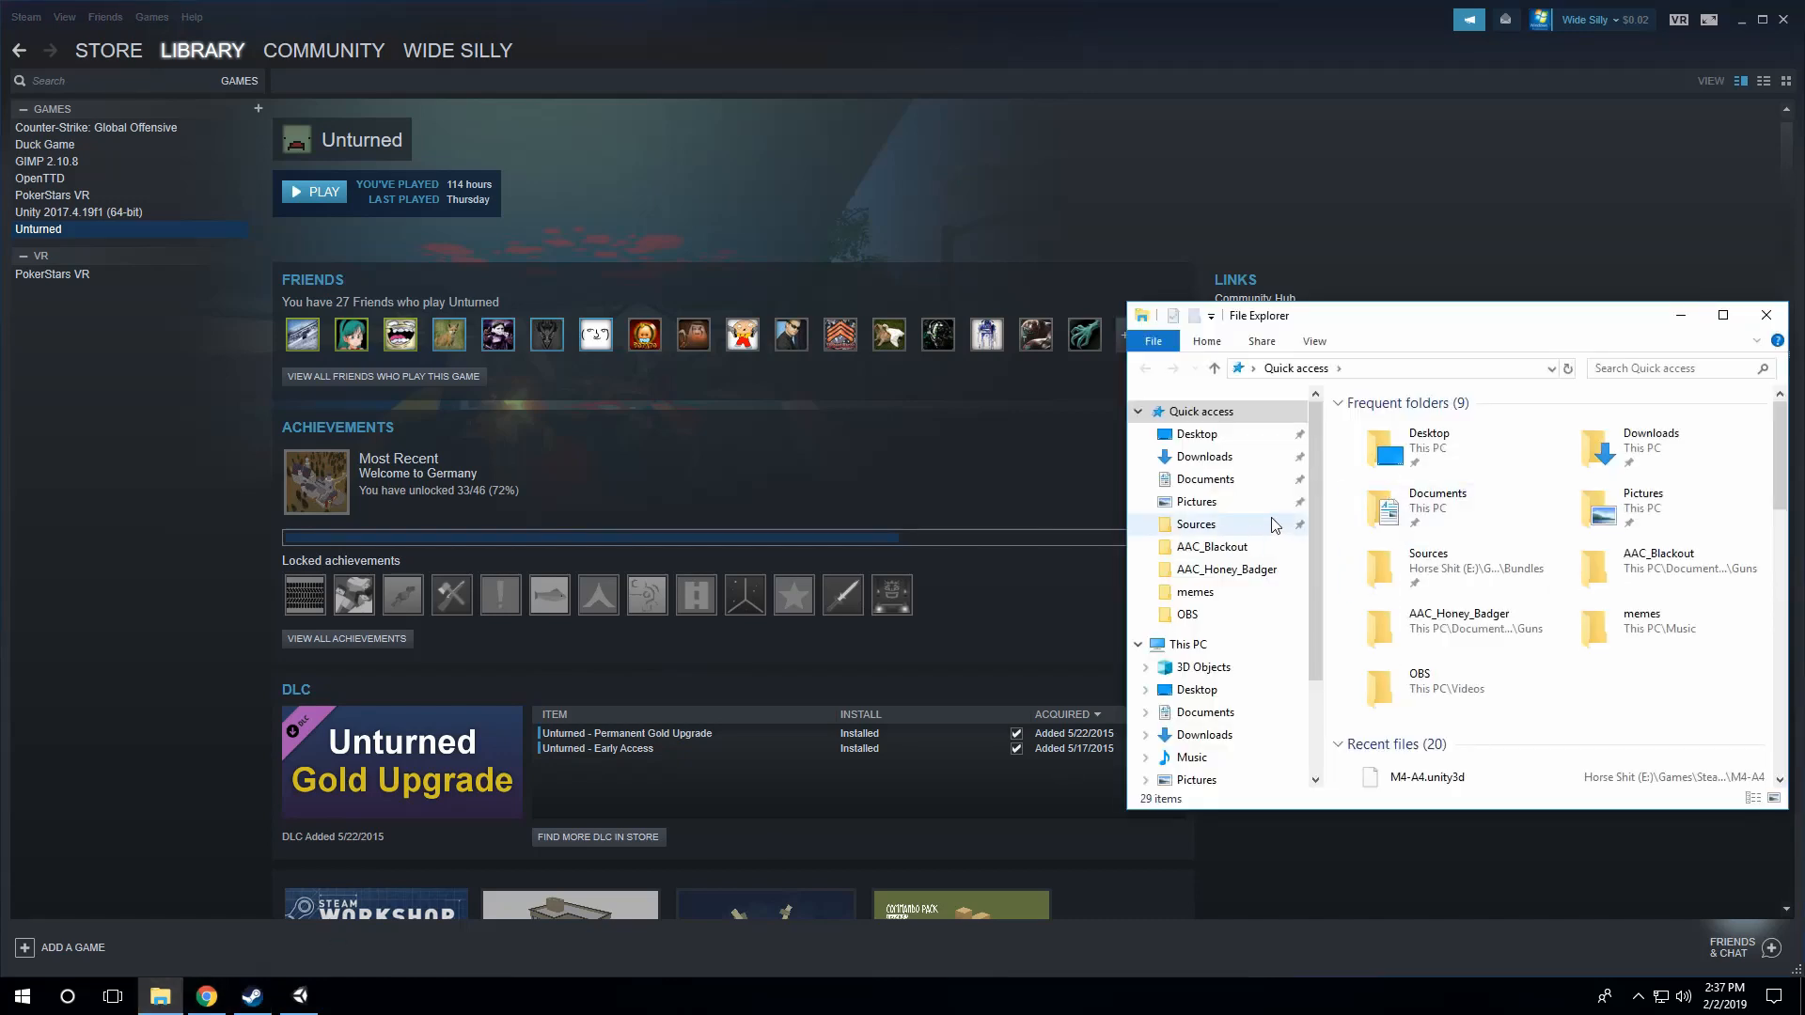
pyautogui.click(1232, 524)
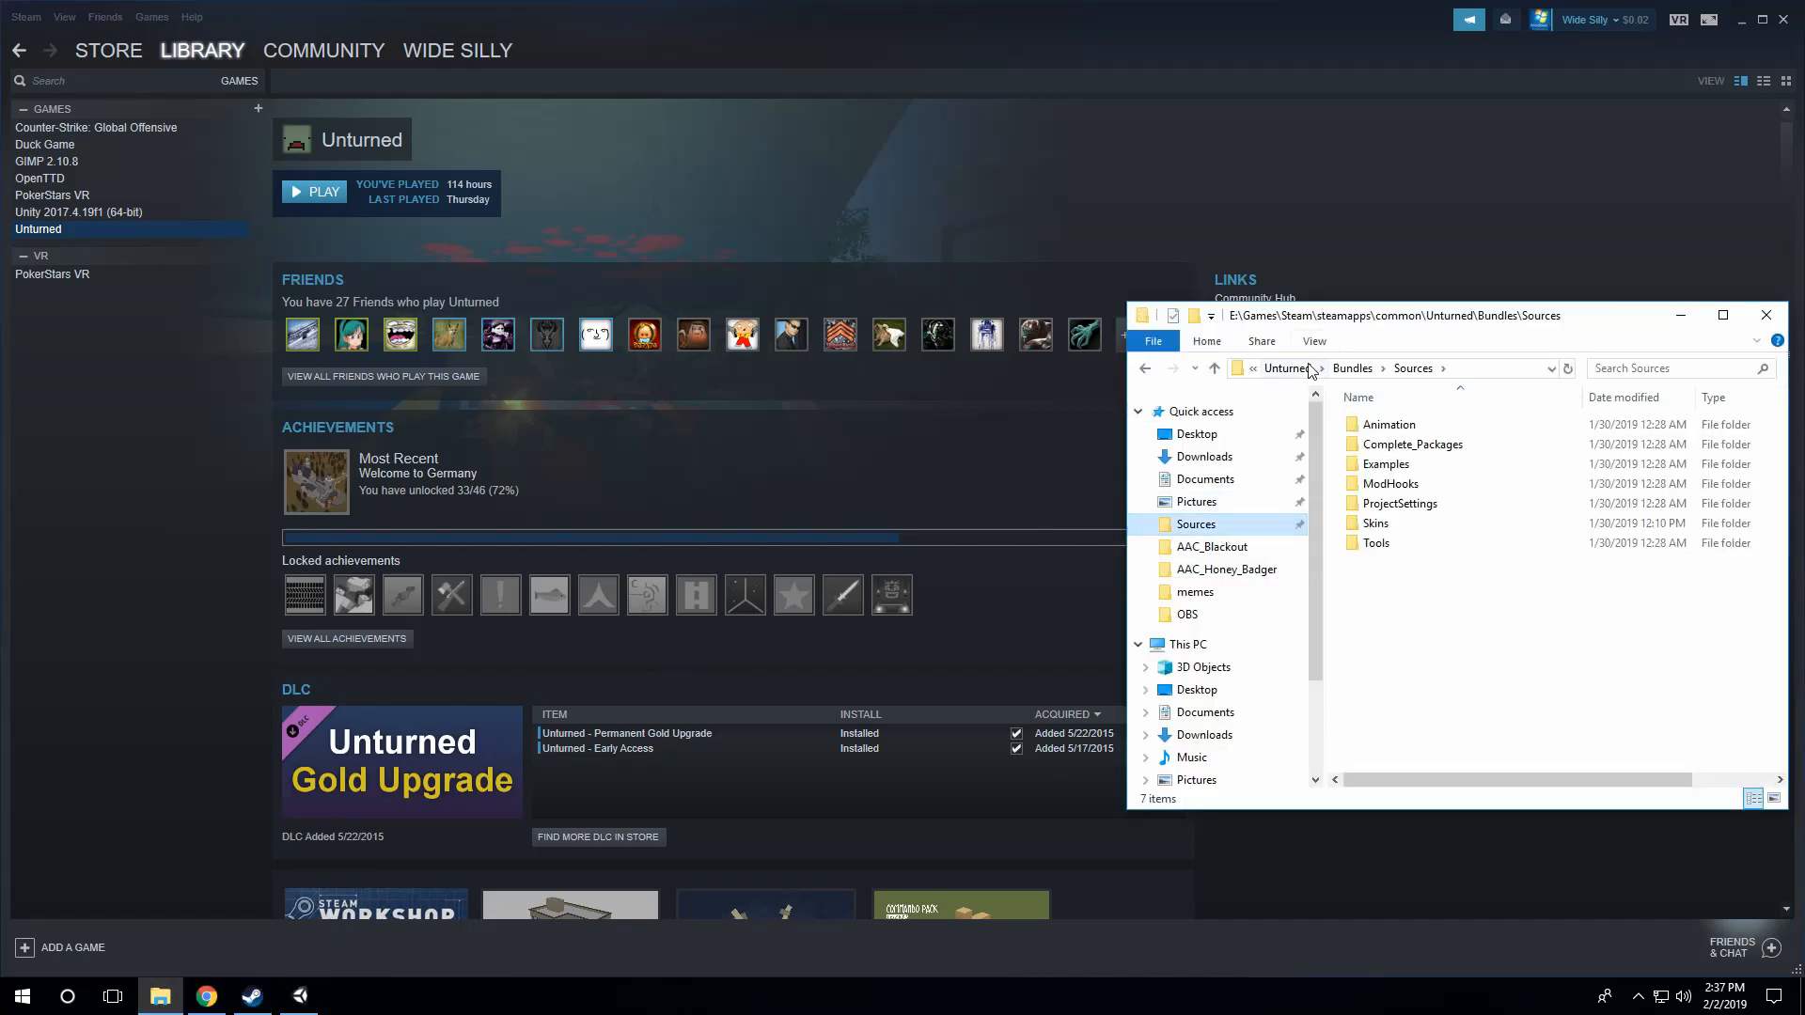
pyautogui.click(1309, 369)
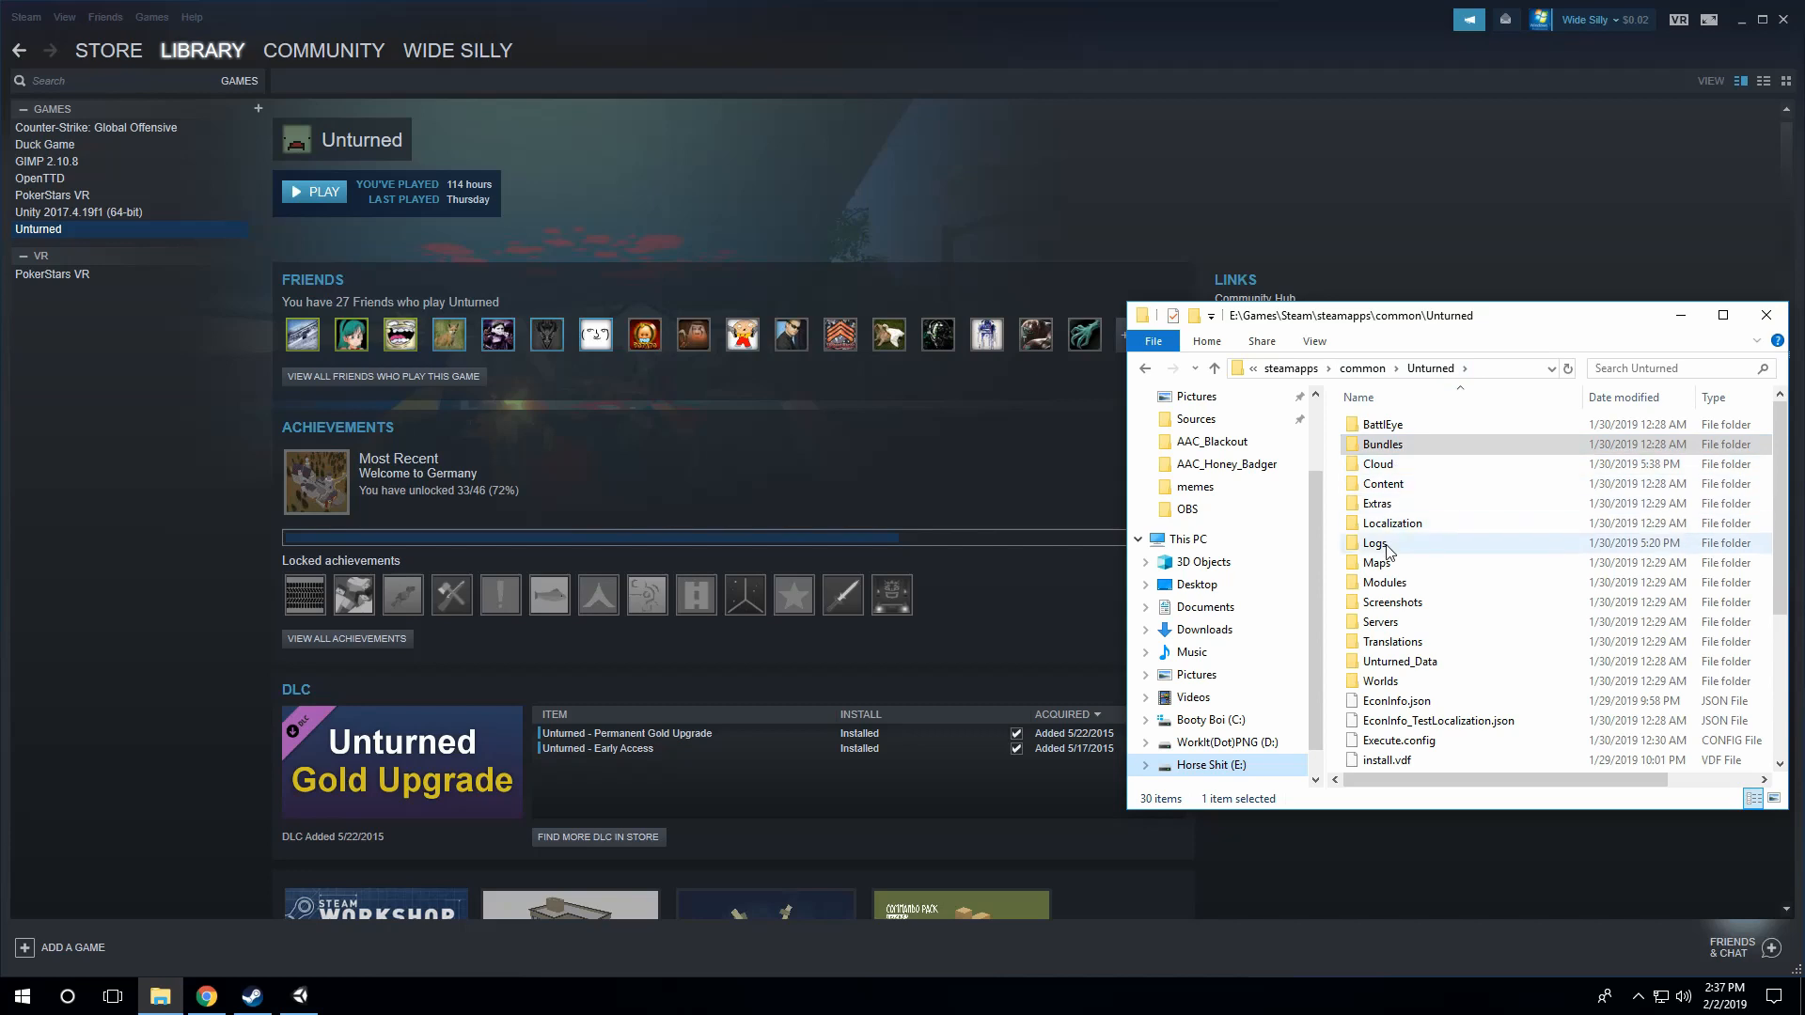
pyautogui.doubleClick(1382, 444)
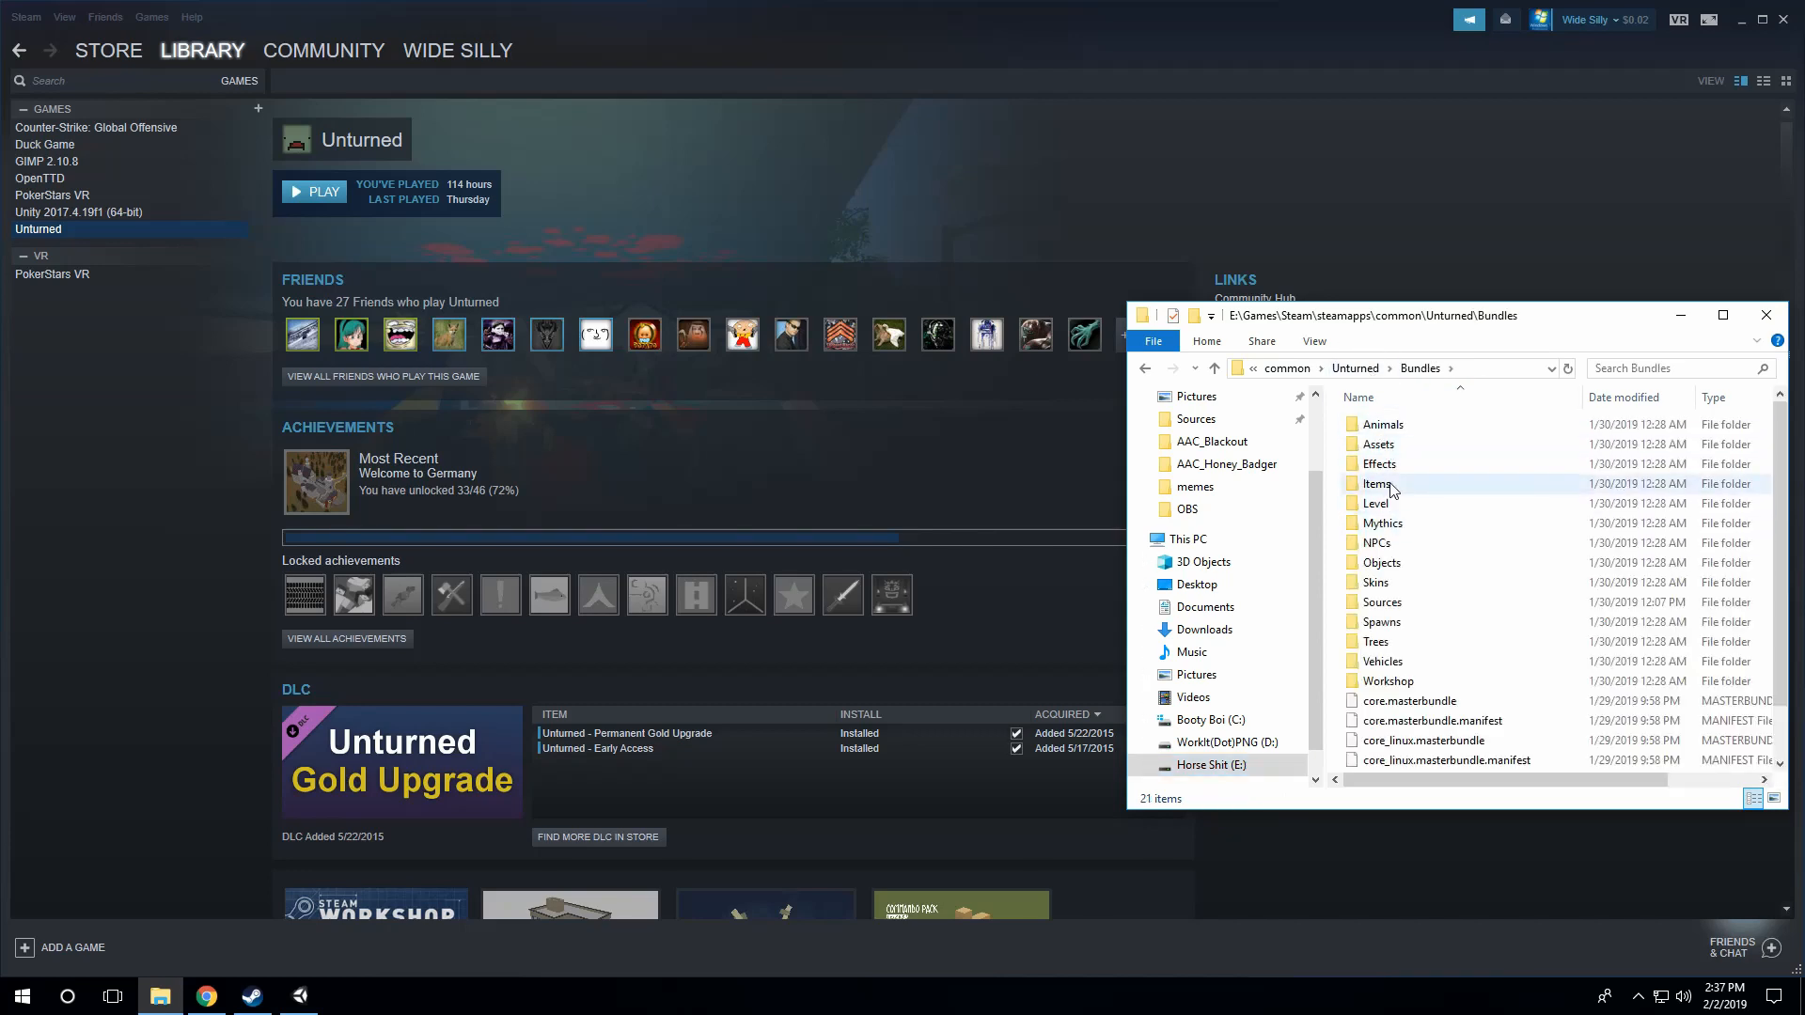
pyautogui.doubleClick(1389, 486)
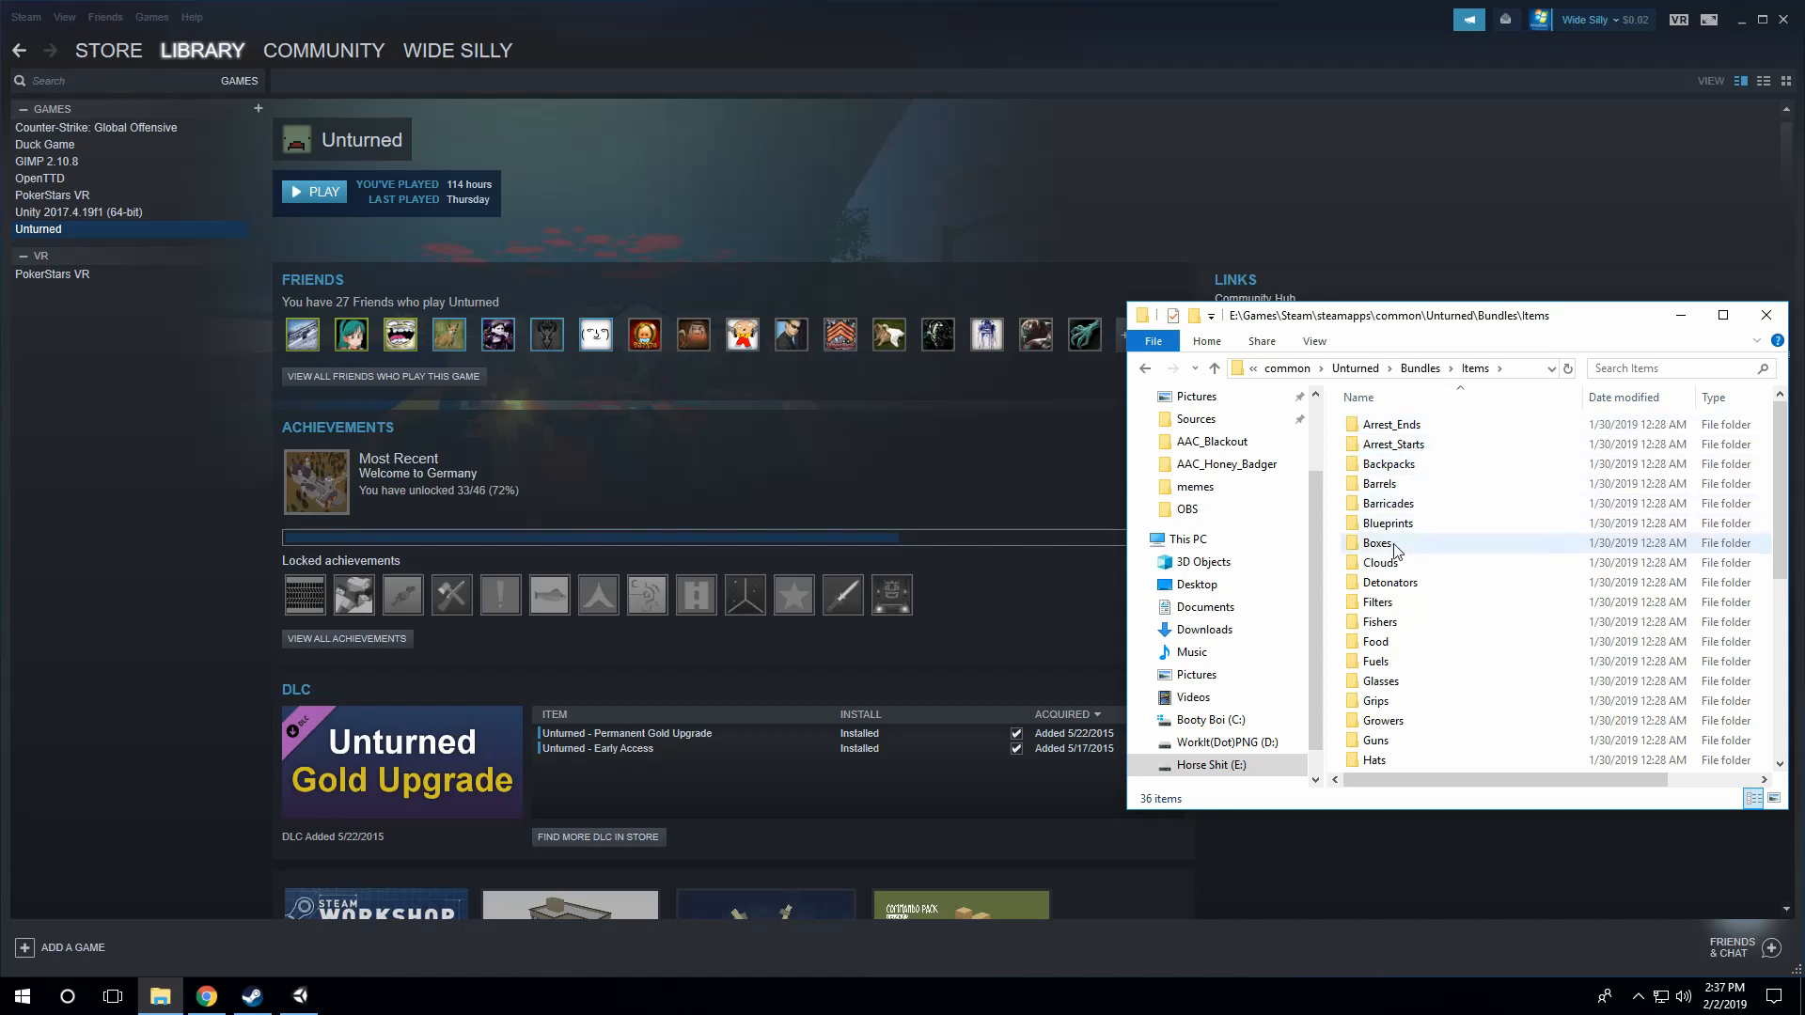
pyautogui.scroll(-3, 1401, 564)
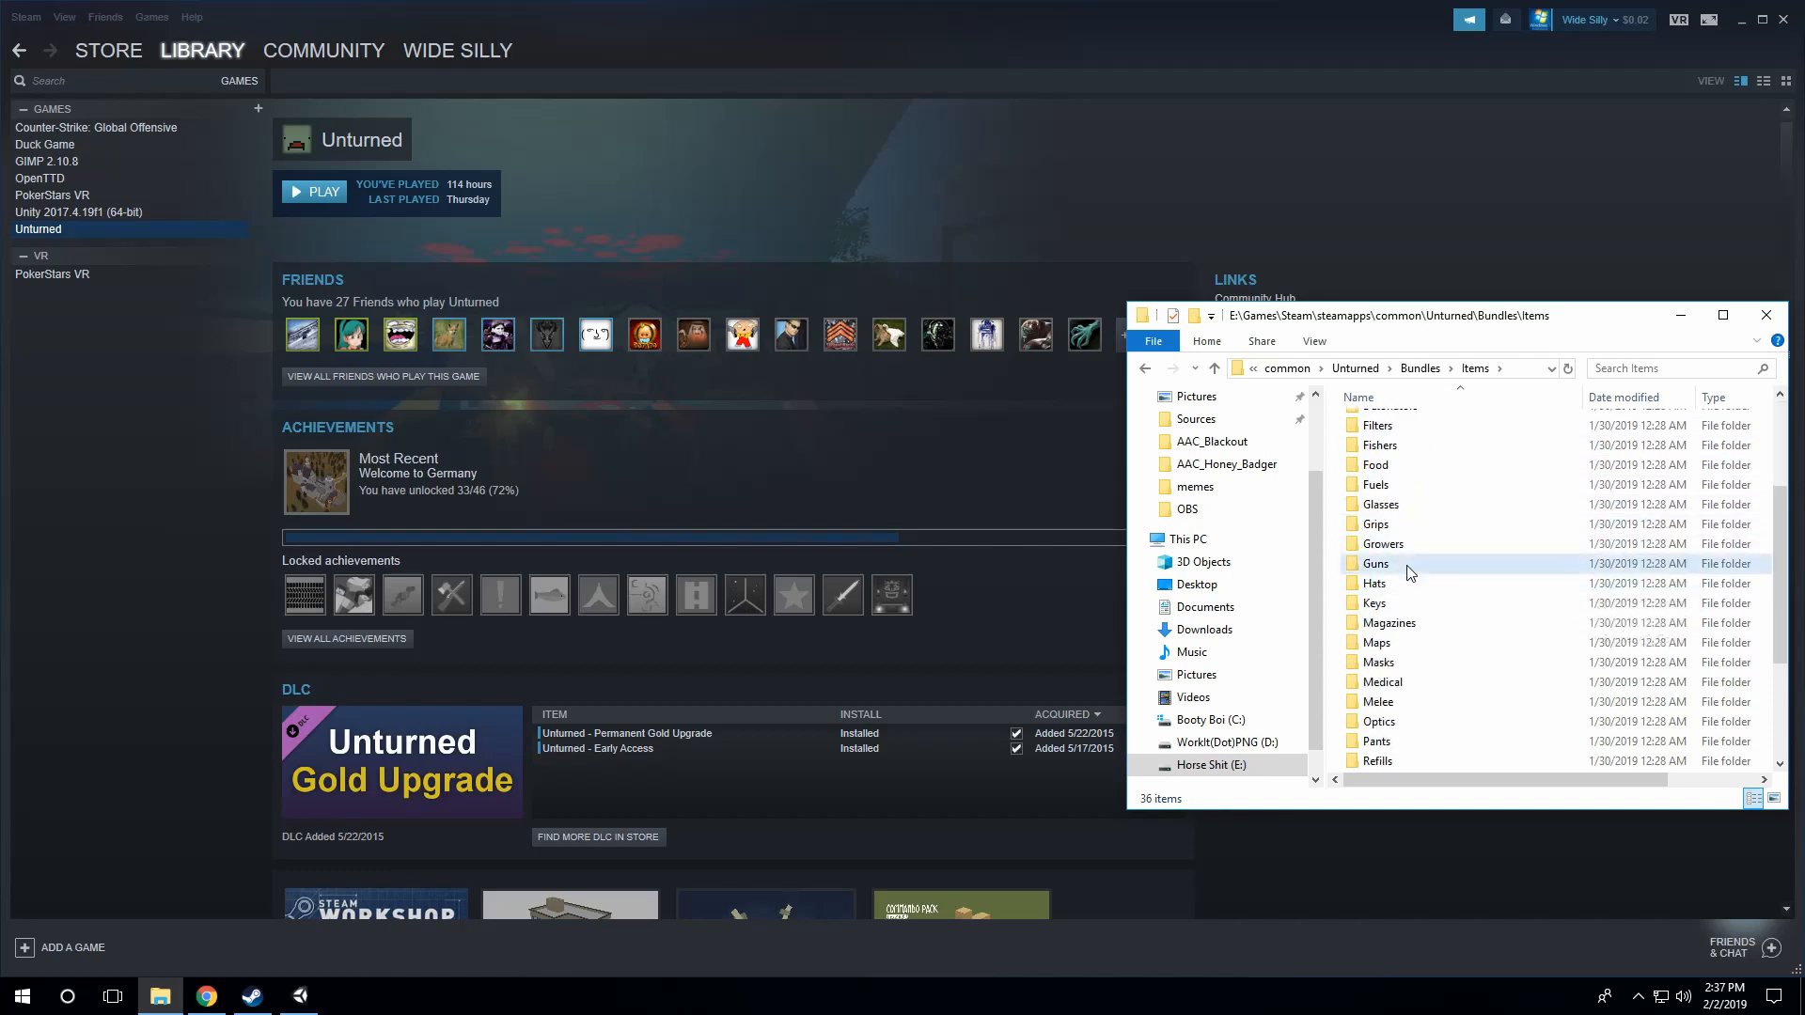
pyautogui.doubleClick(1375, 564)
# Step: Find the Eaglefire folder among the guns, open it and copy its Eaglefire and English DAT files
pyautogui.scroll(-2, 1409, 563)
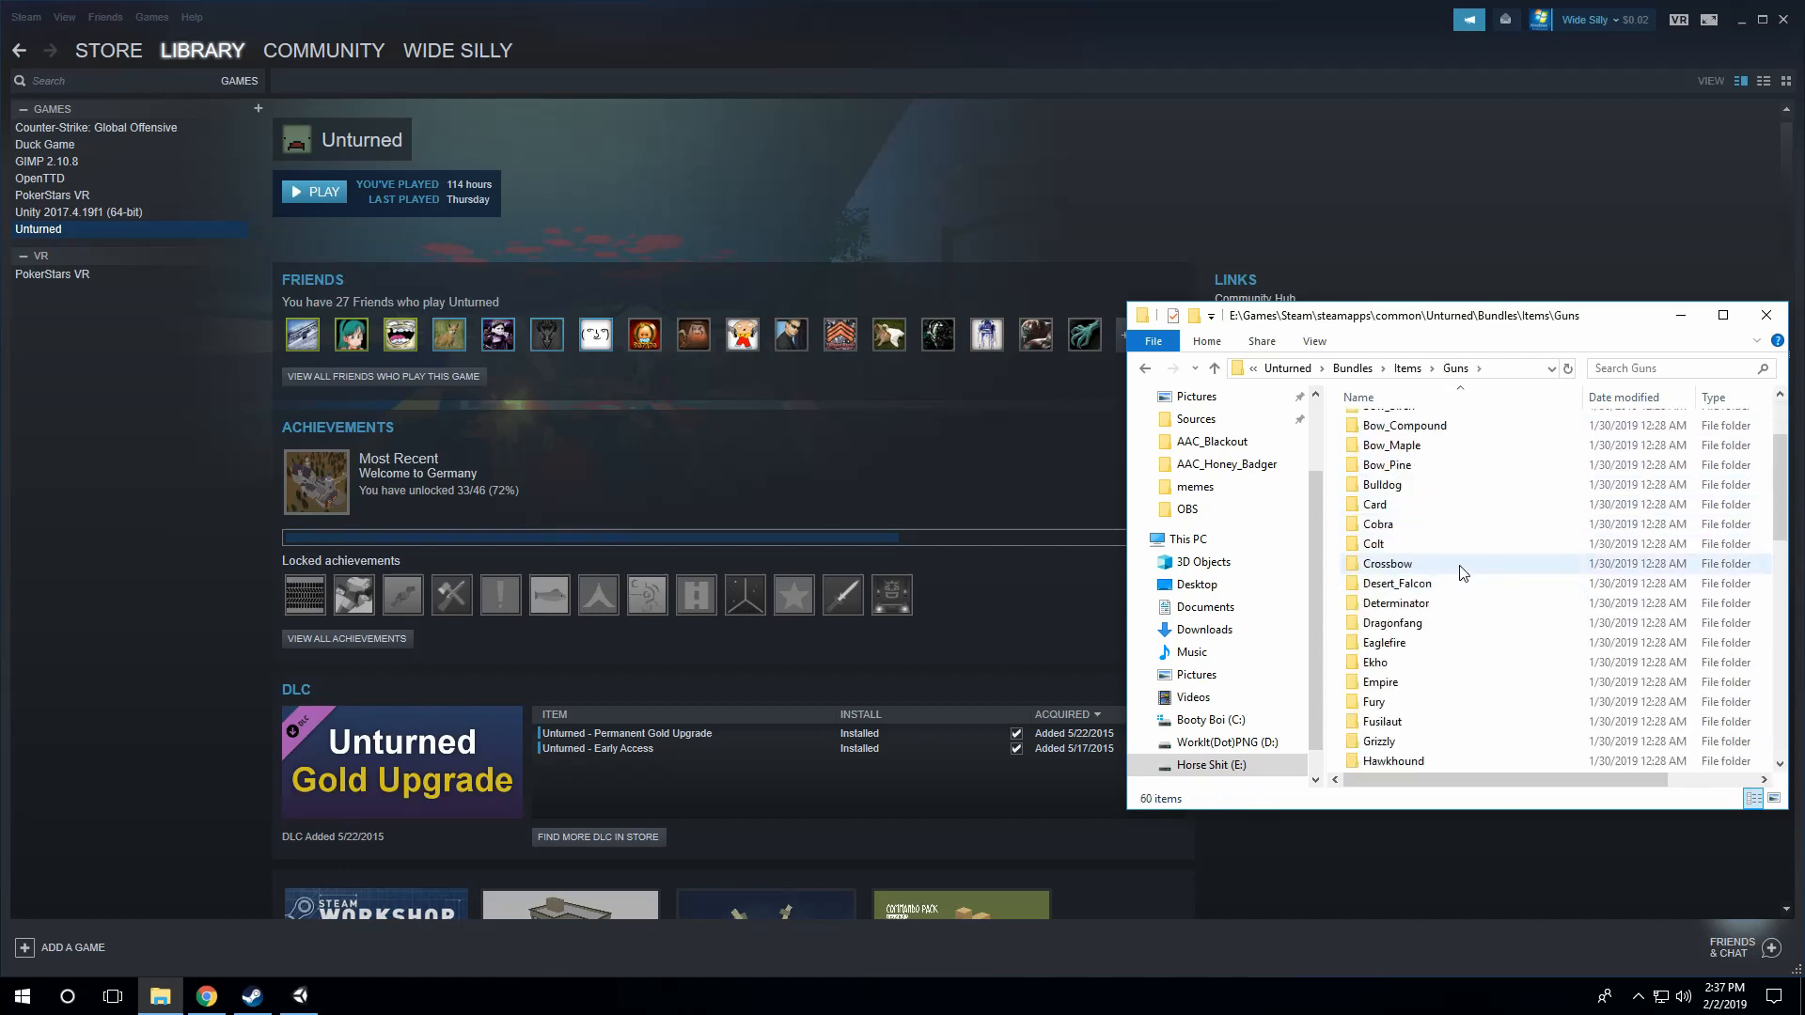
pyautogui.scroll(-1, 1459, 572)
pyautogui.scroll(2, 1415, 578)
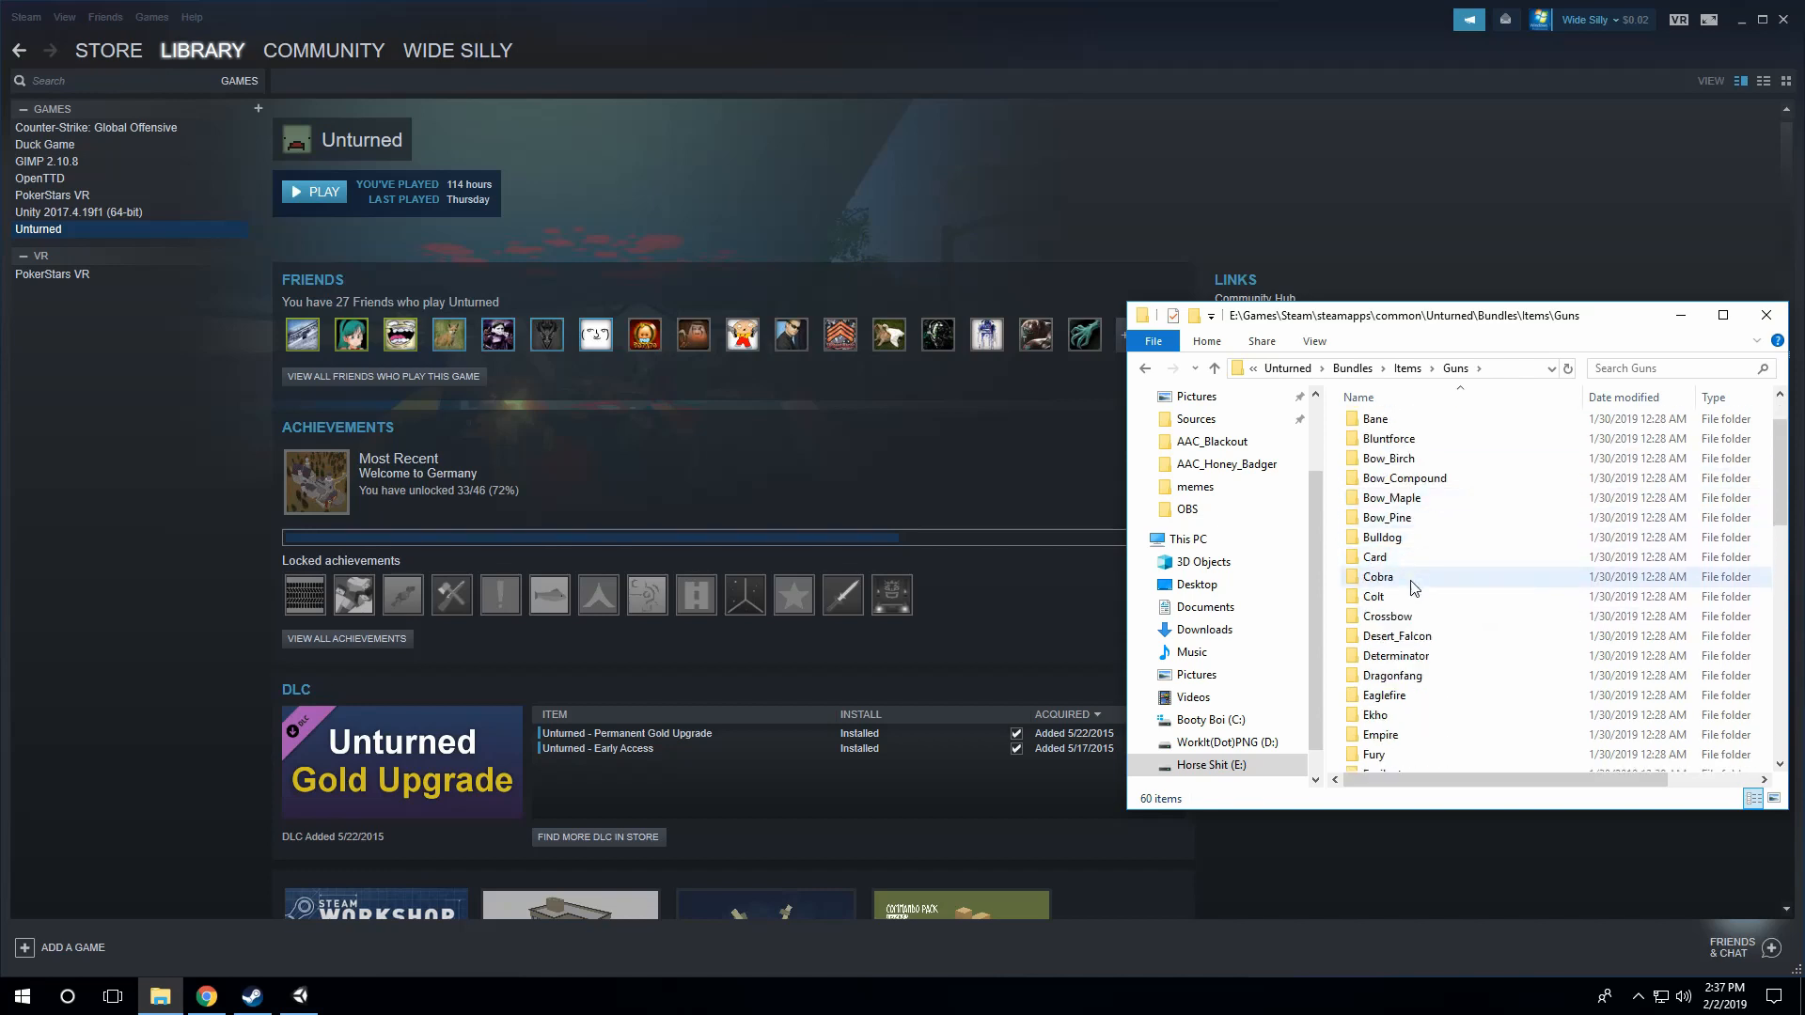
pyautogui.scroll(-4, 1419, 581)
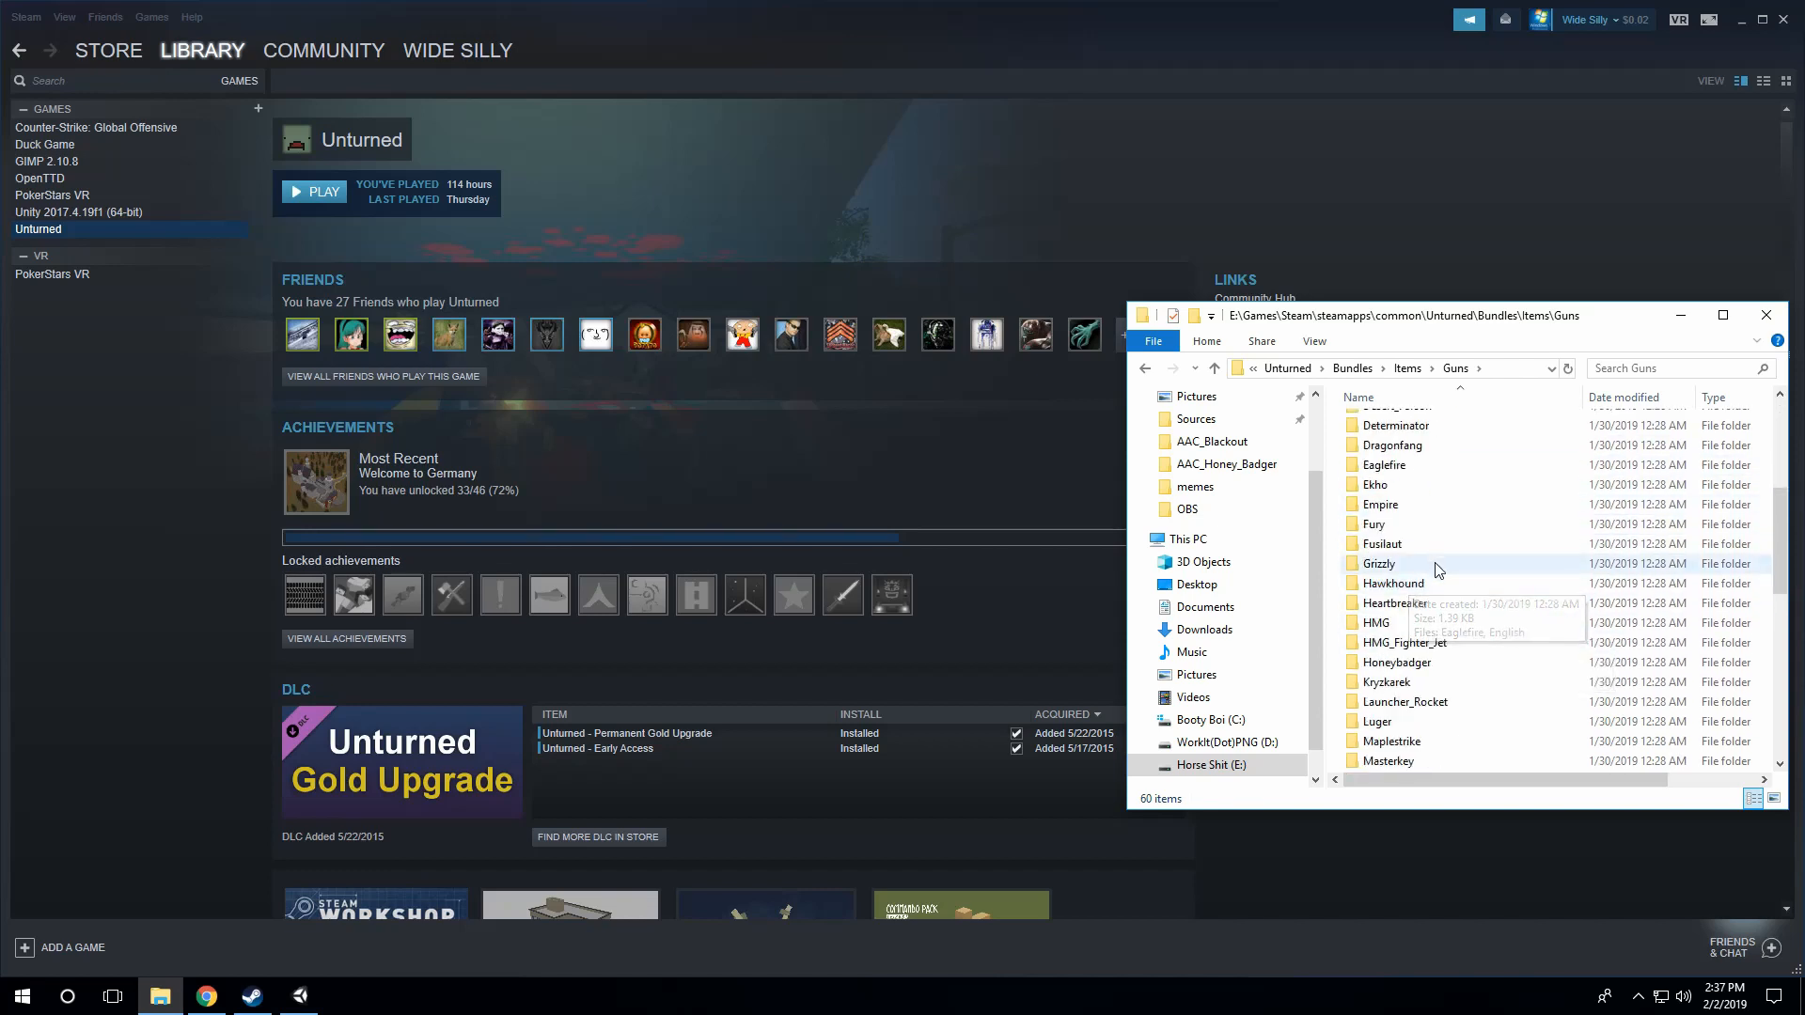
pyautogui.scroll(-4, 1435, 570)
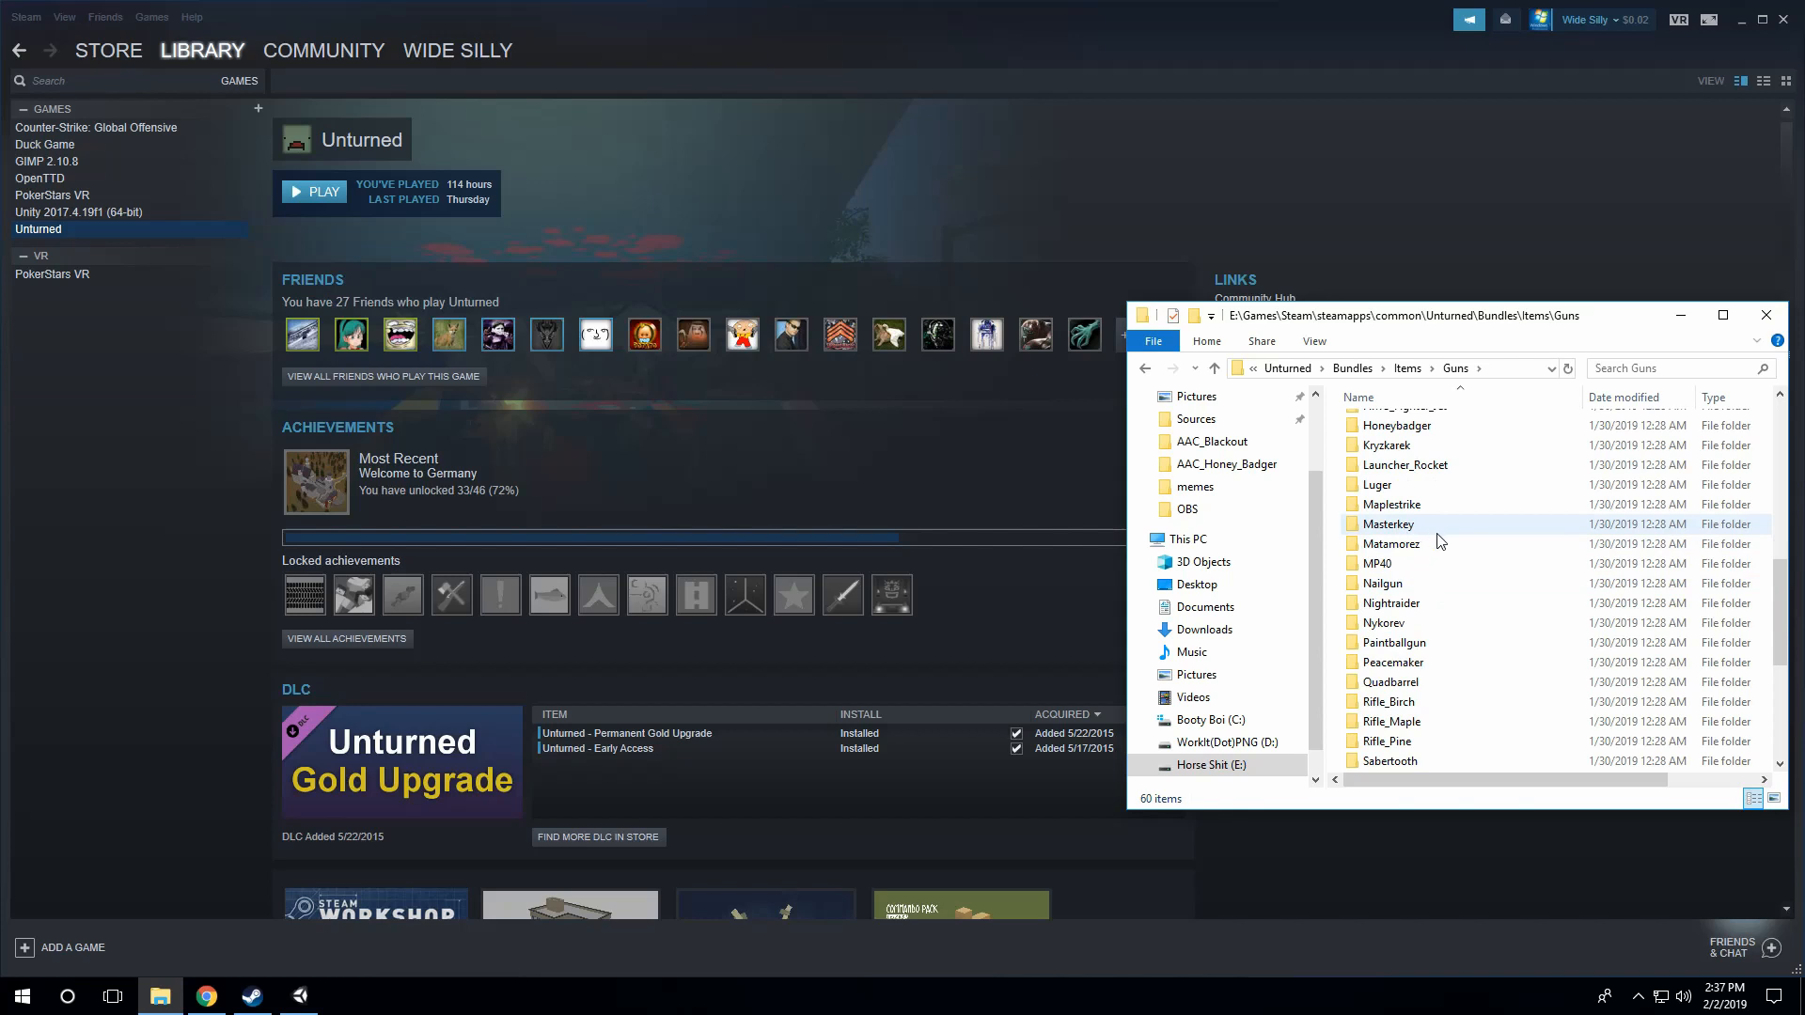
pyautogui.scroll(4, 1441, 637)
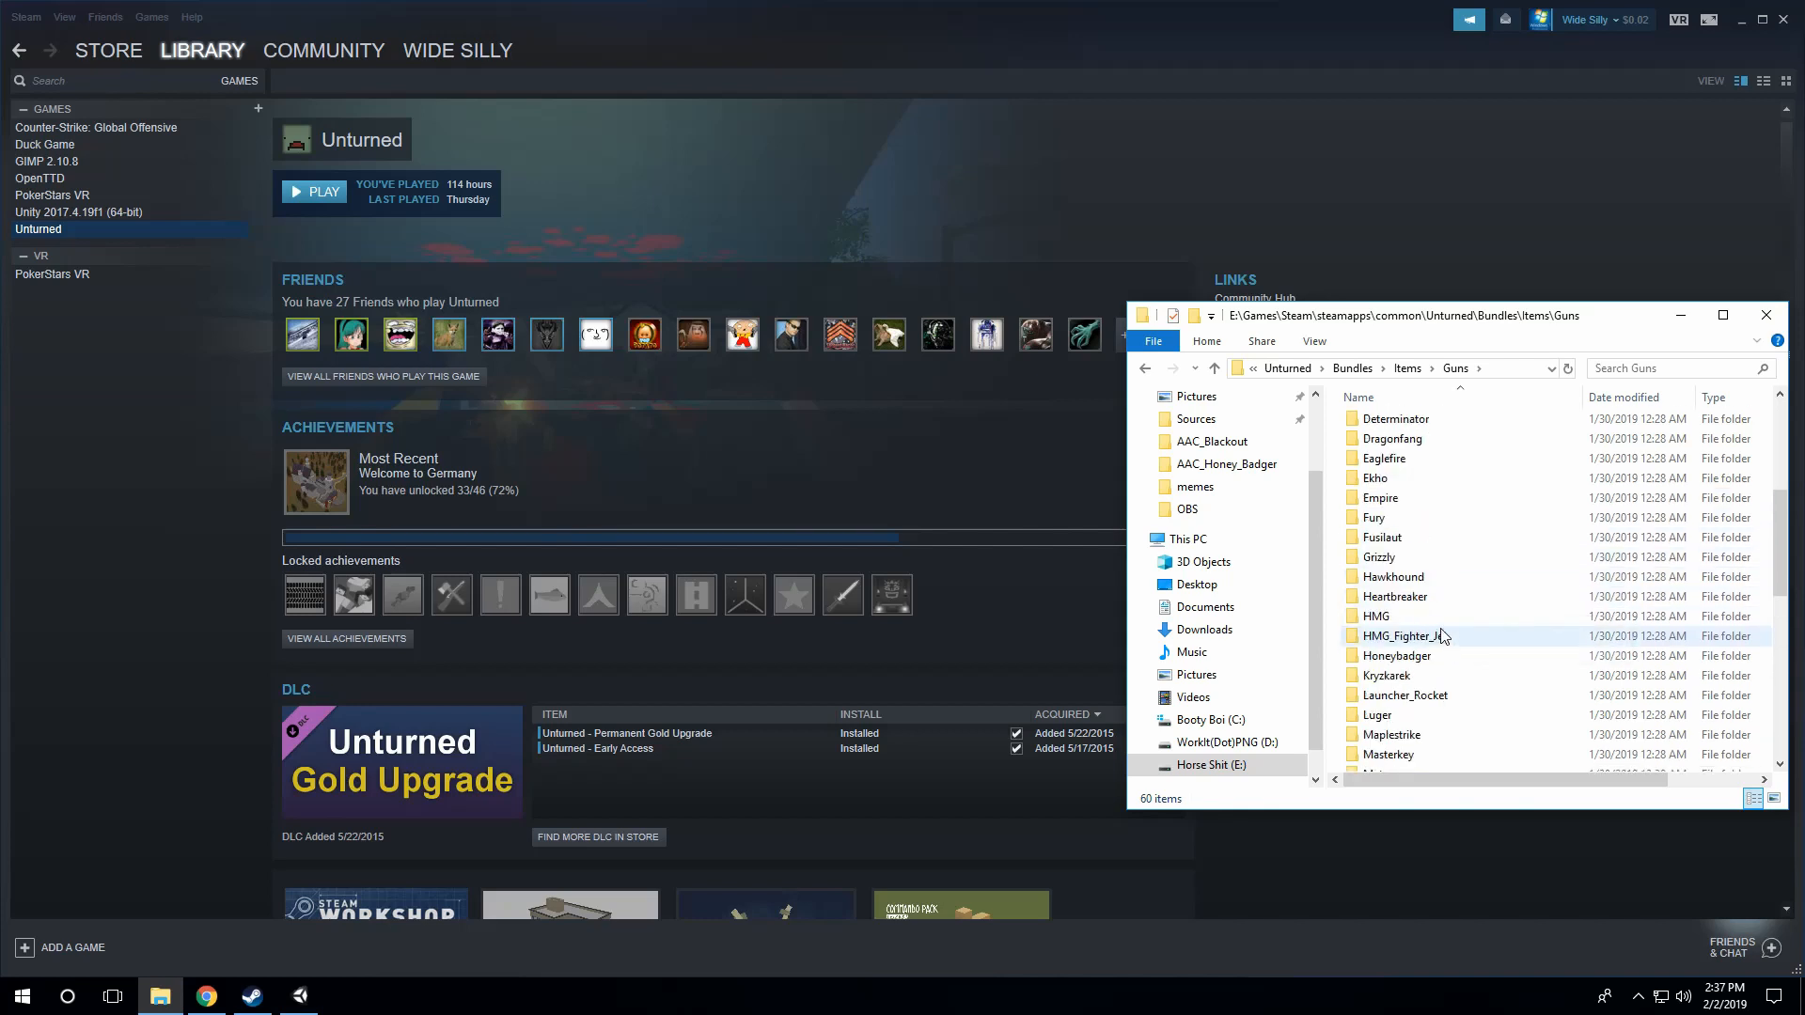
pyautogui.scroll(2, 1414, 592)
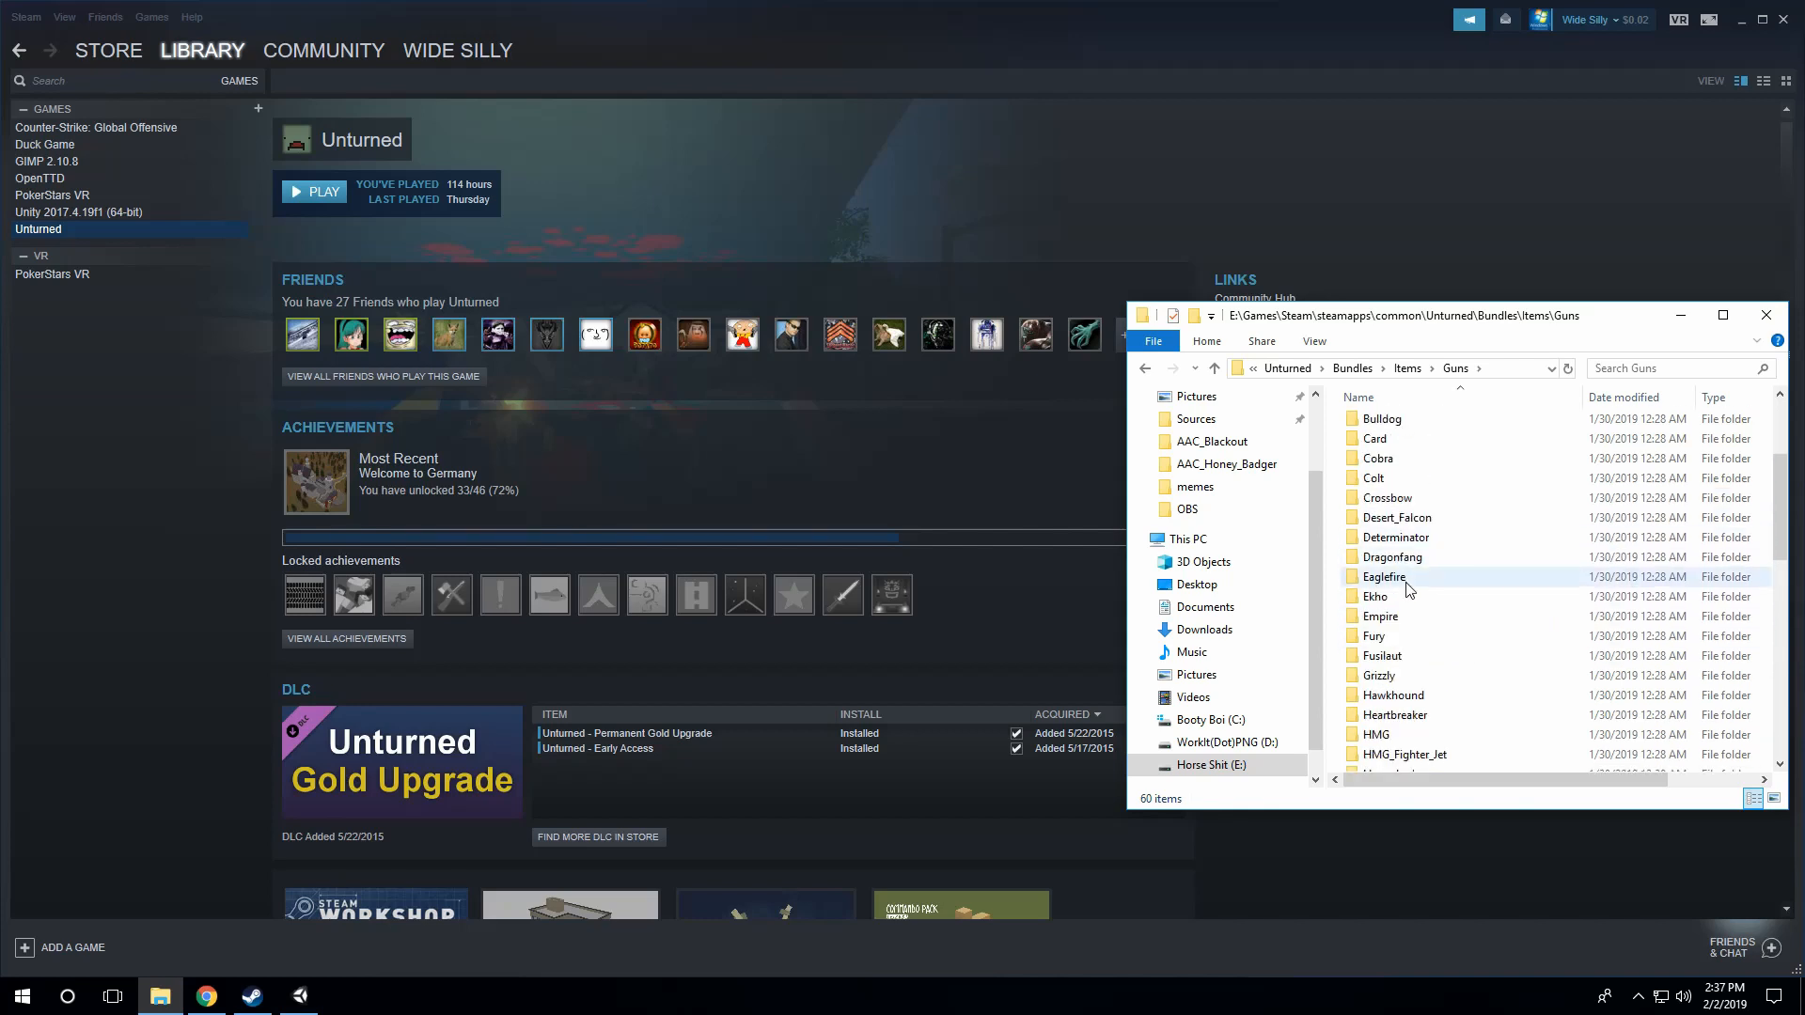
pyautogui.click(1407, 585)
pyautogui.doubleClick(1407, 585)
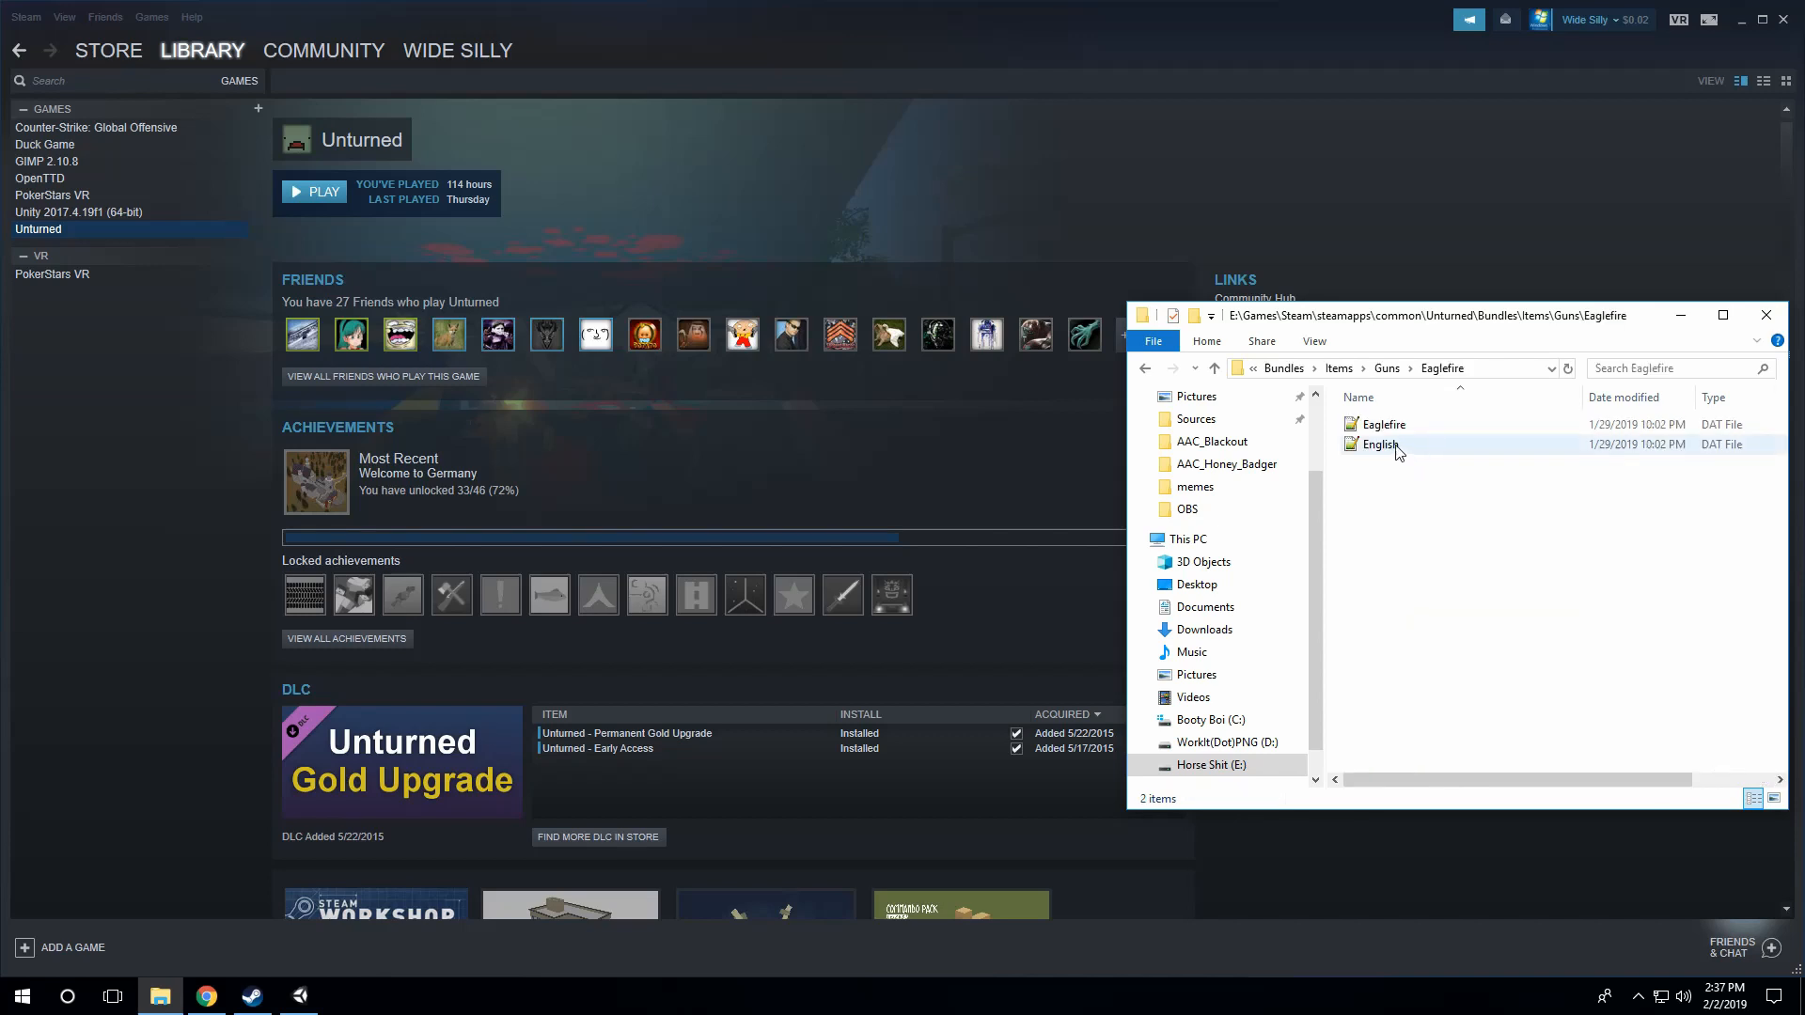
pyautogui.moveTo(1389, 503); pyautogui.dragTo(1404, 428)
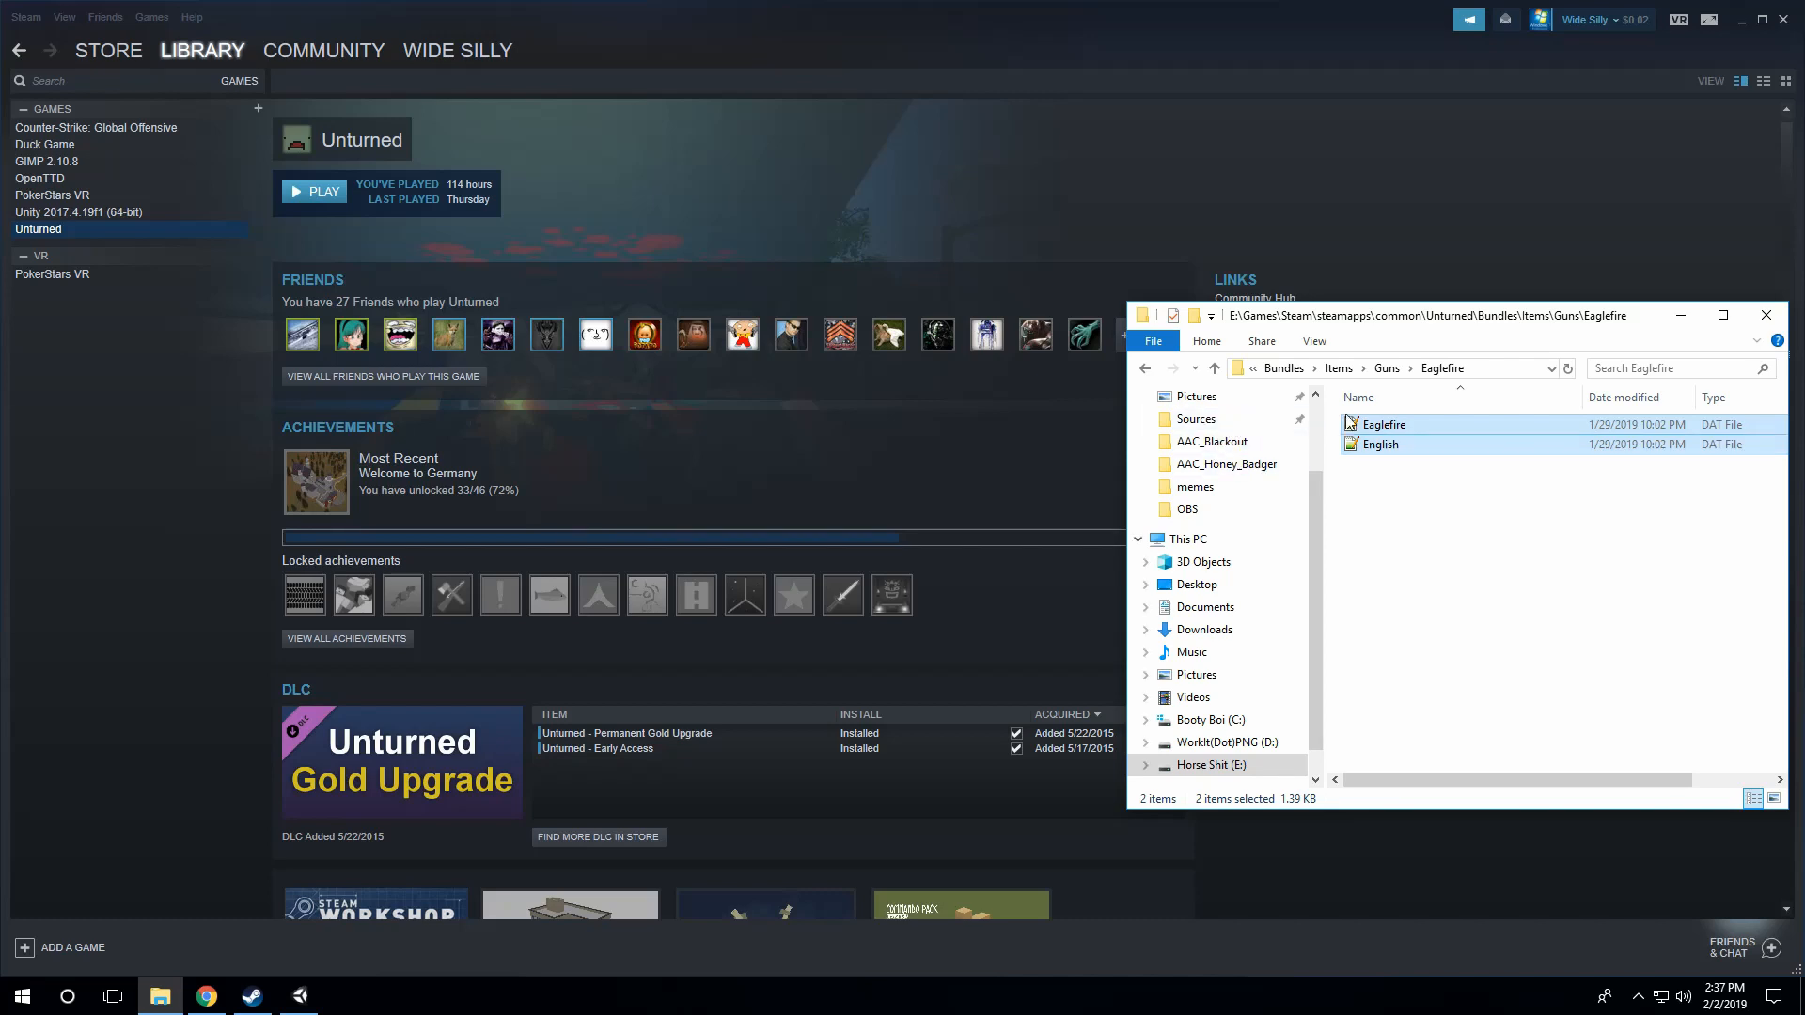
# Step: Go back up to the steamapps folder and open workshop\content\304930
pyautogui.scroll(1, 1269, 536)
pyautogui.click(1297, 374)
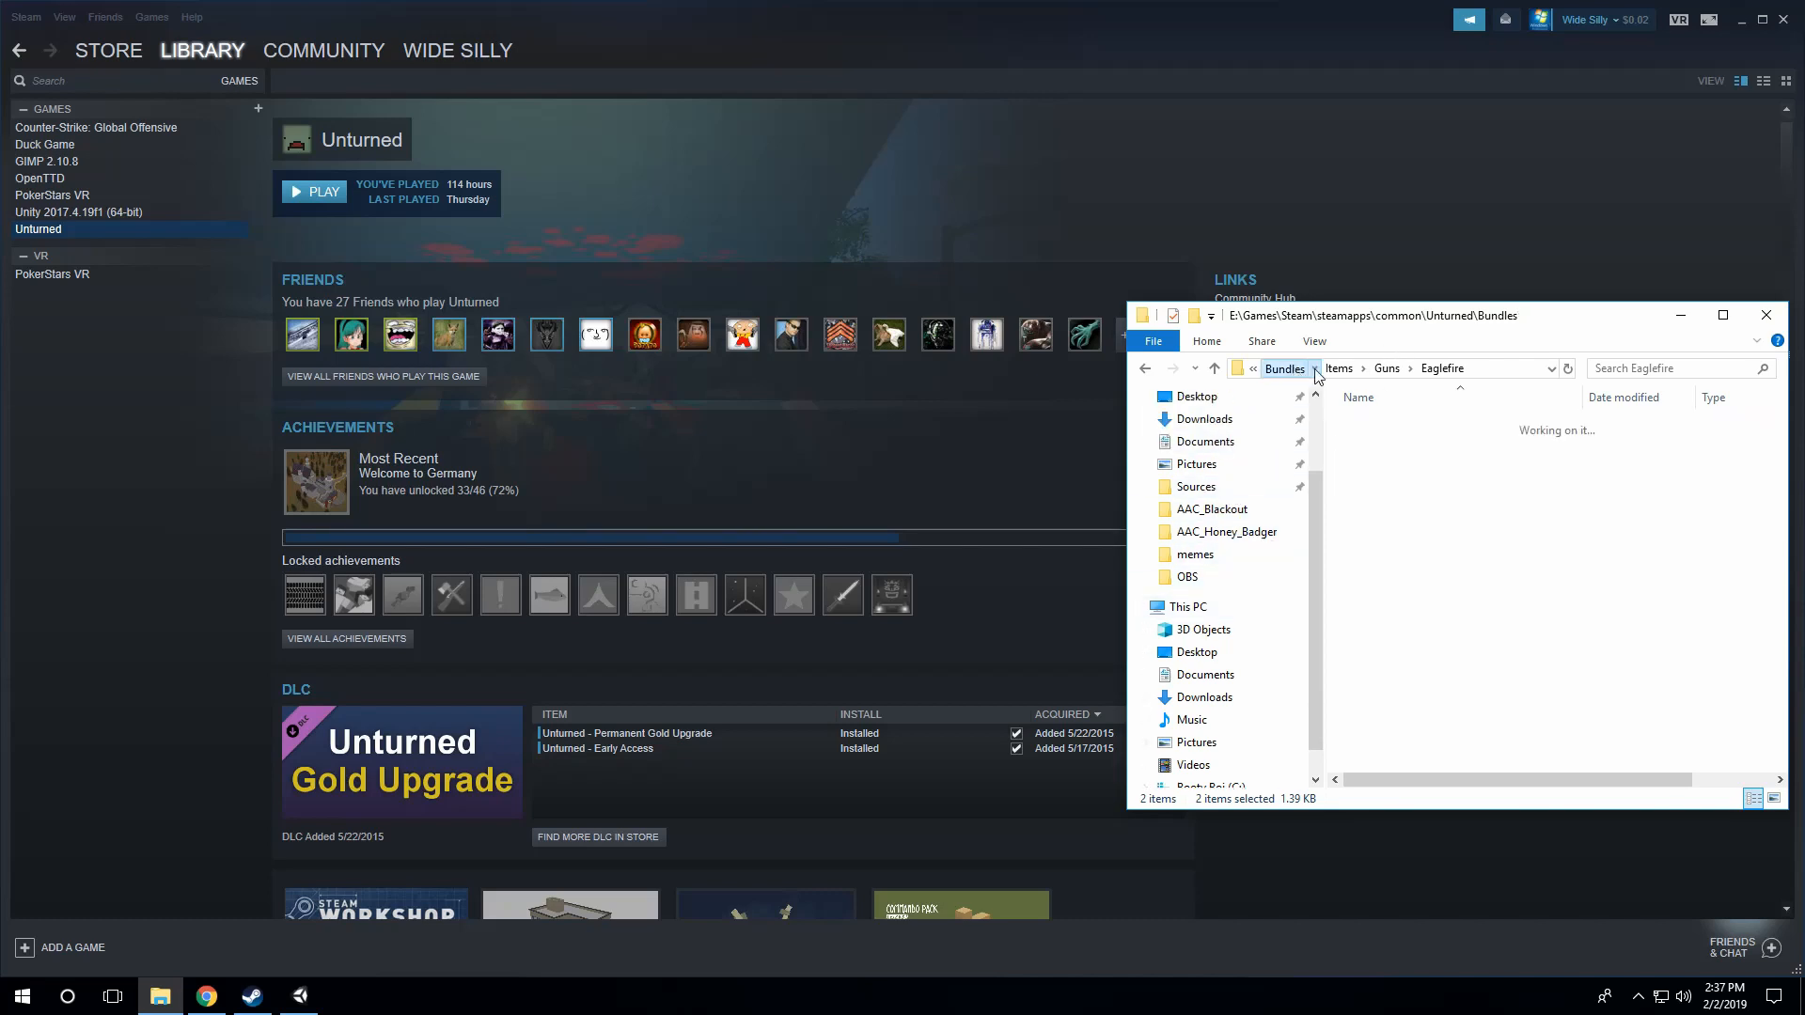
pyautogui.click(1353, 371)
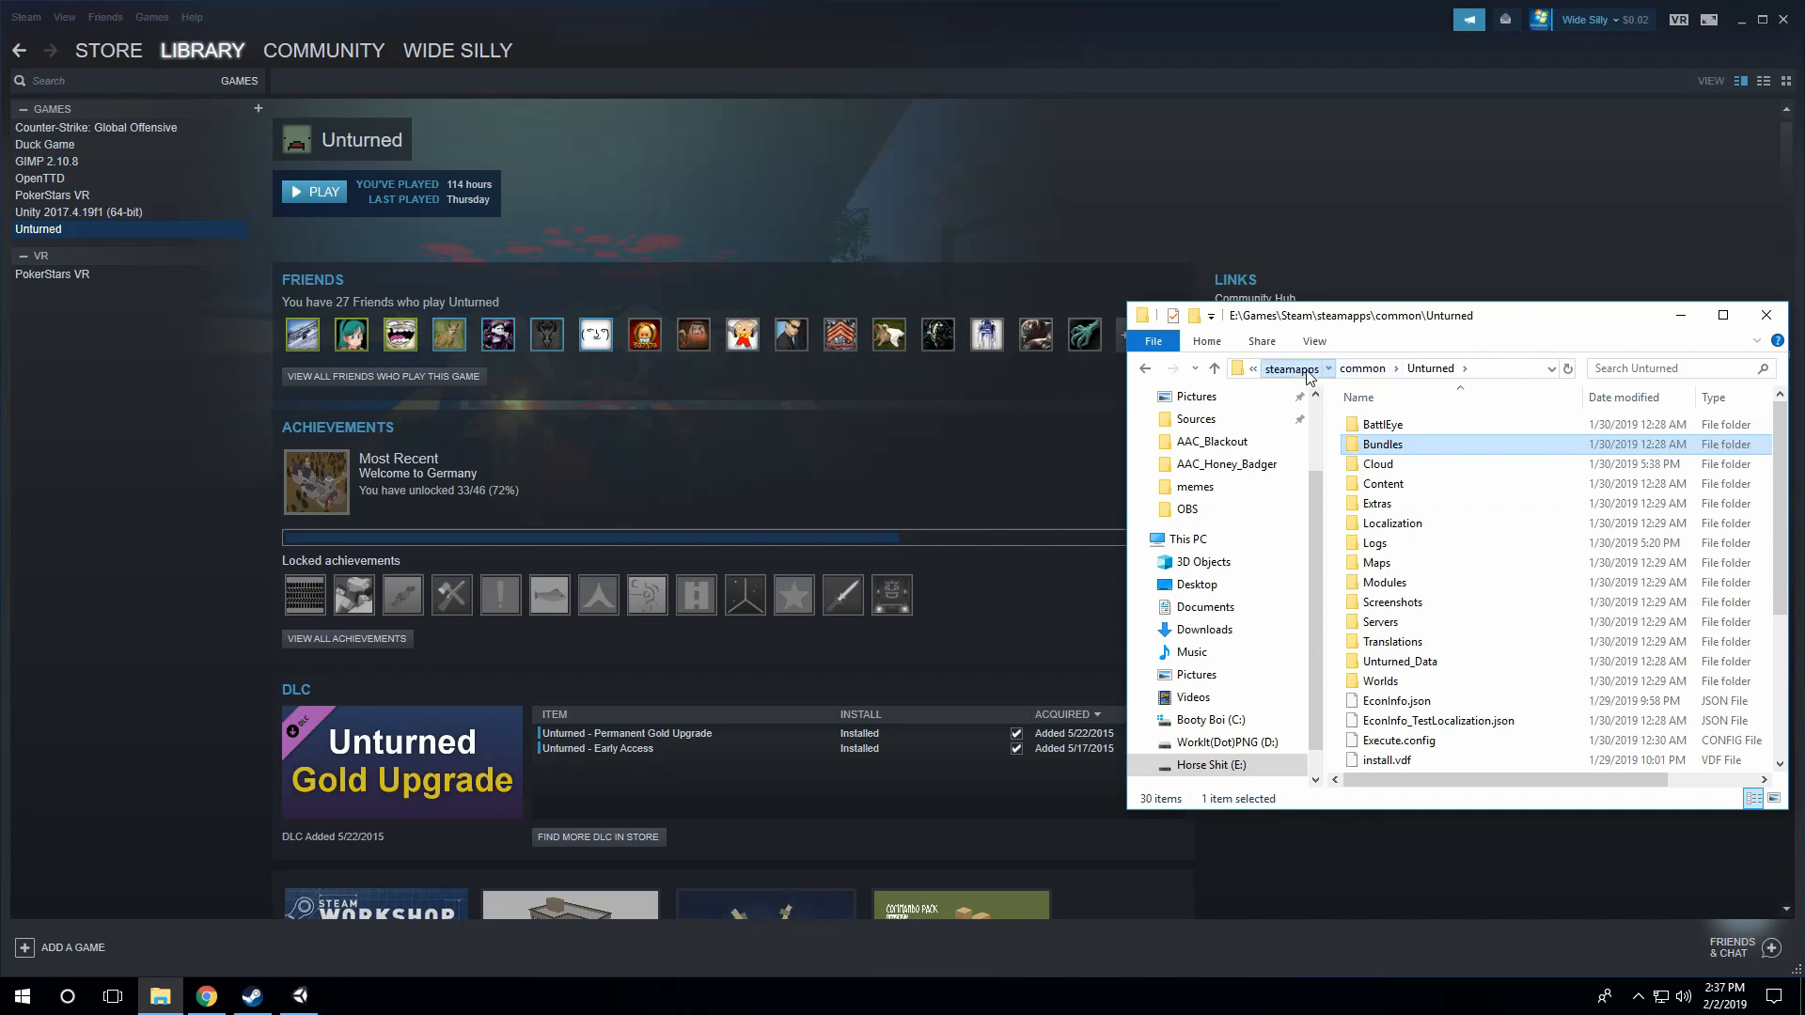
pyautogui.click(1291, 368)
pyautogui.click(1400, 524)
pyautogui.doubleClick(1402, 525)
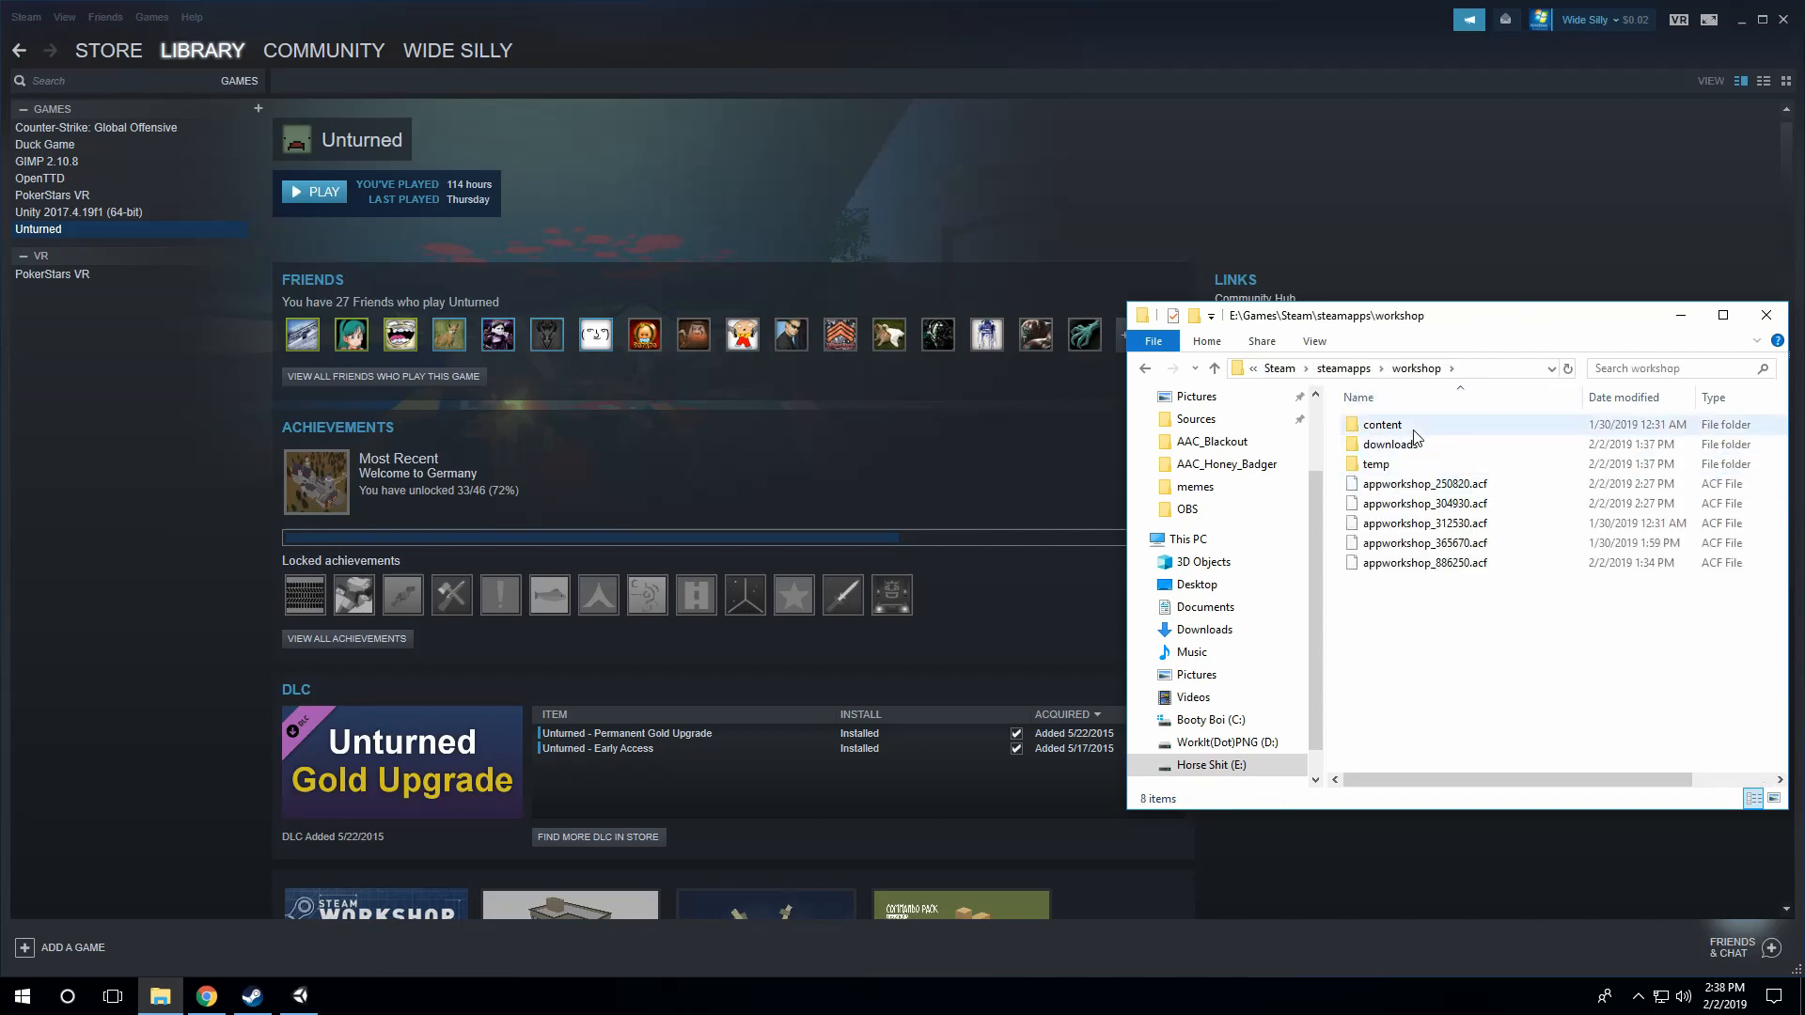
pyautogui.doubleClick(1425, 428)
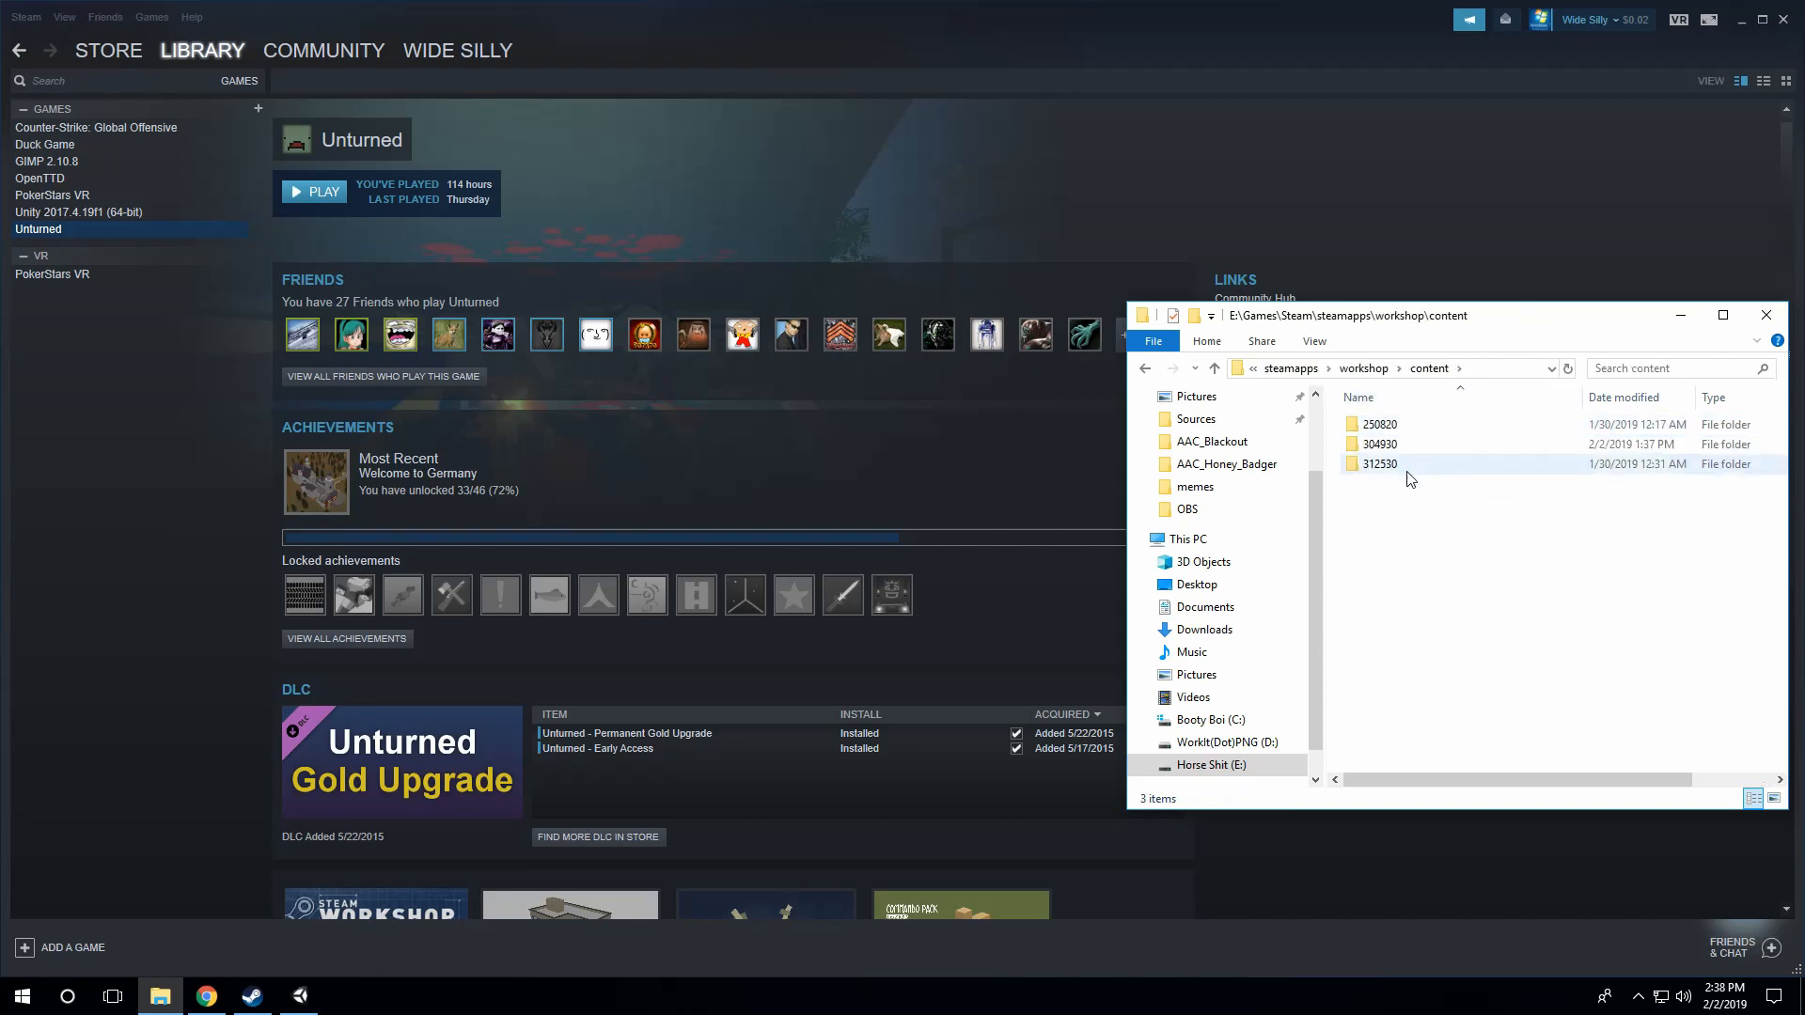
pyautogui.doubleClick(1391, 444)
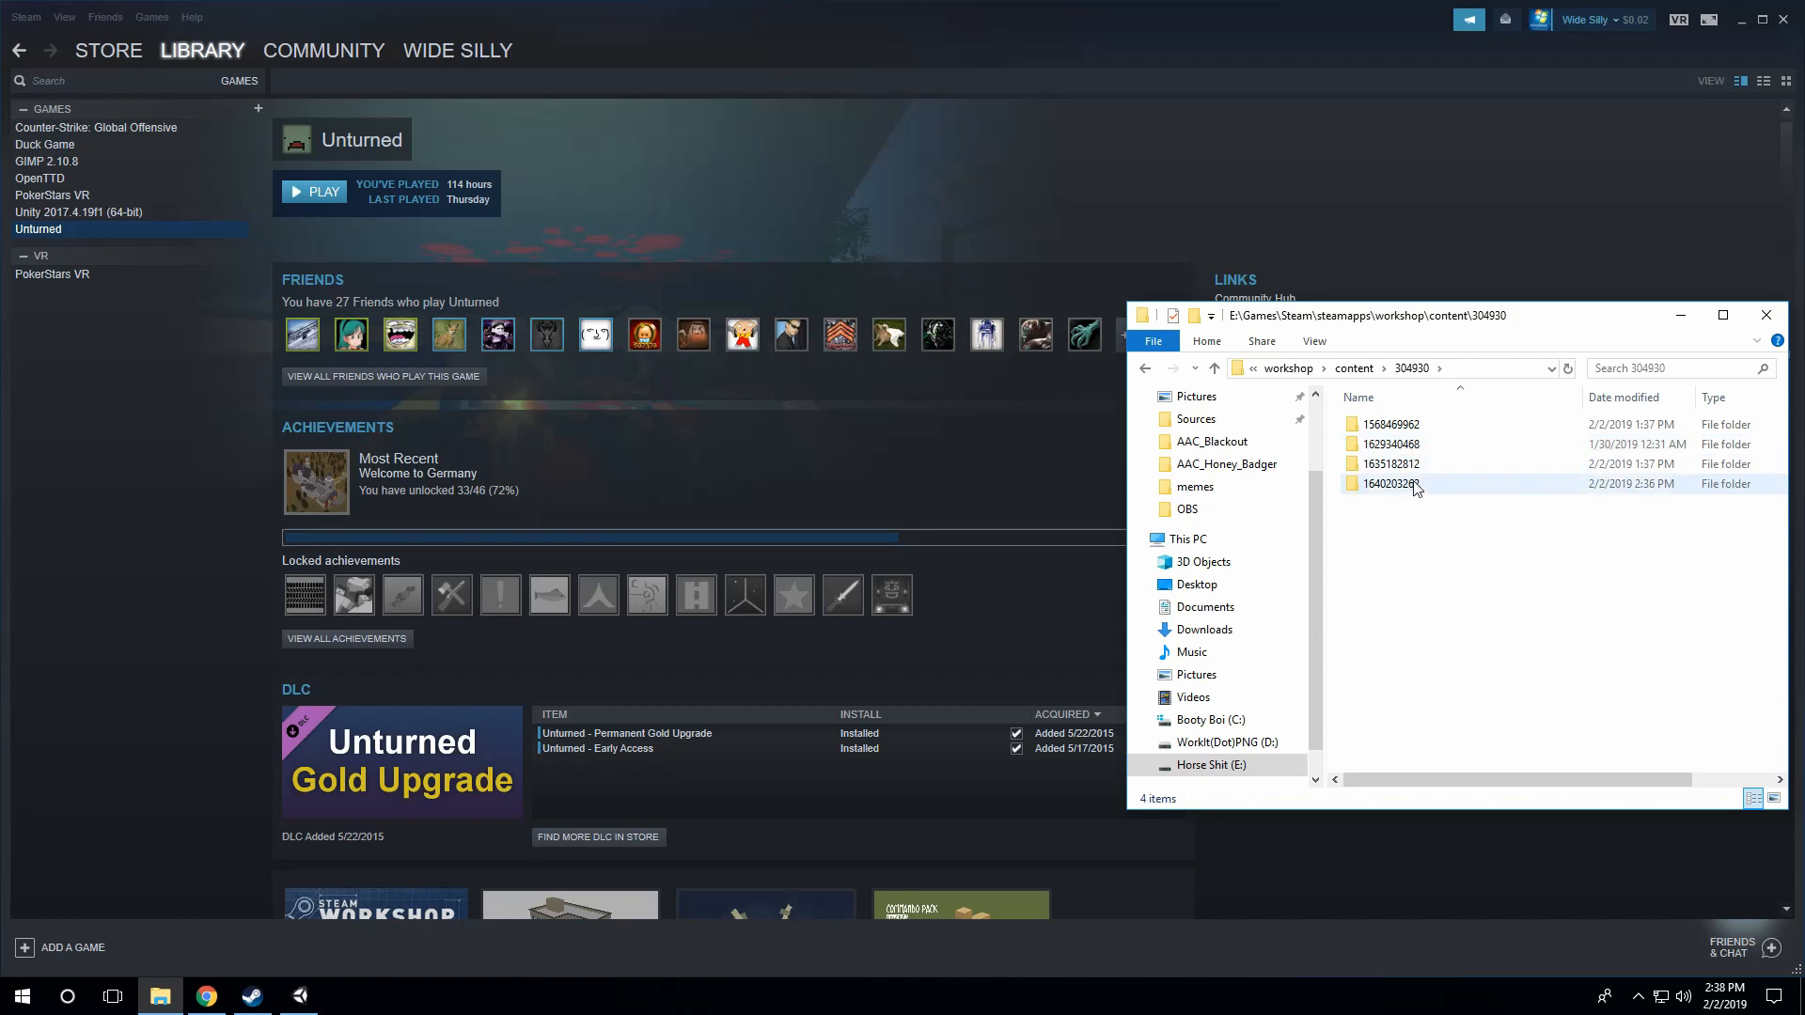
pyautogui.doubleClick(1389, 484)
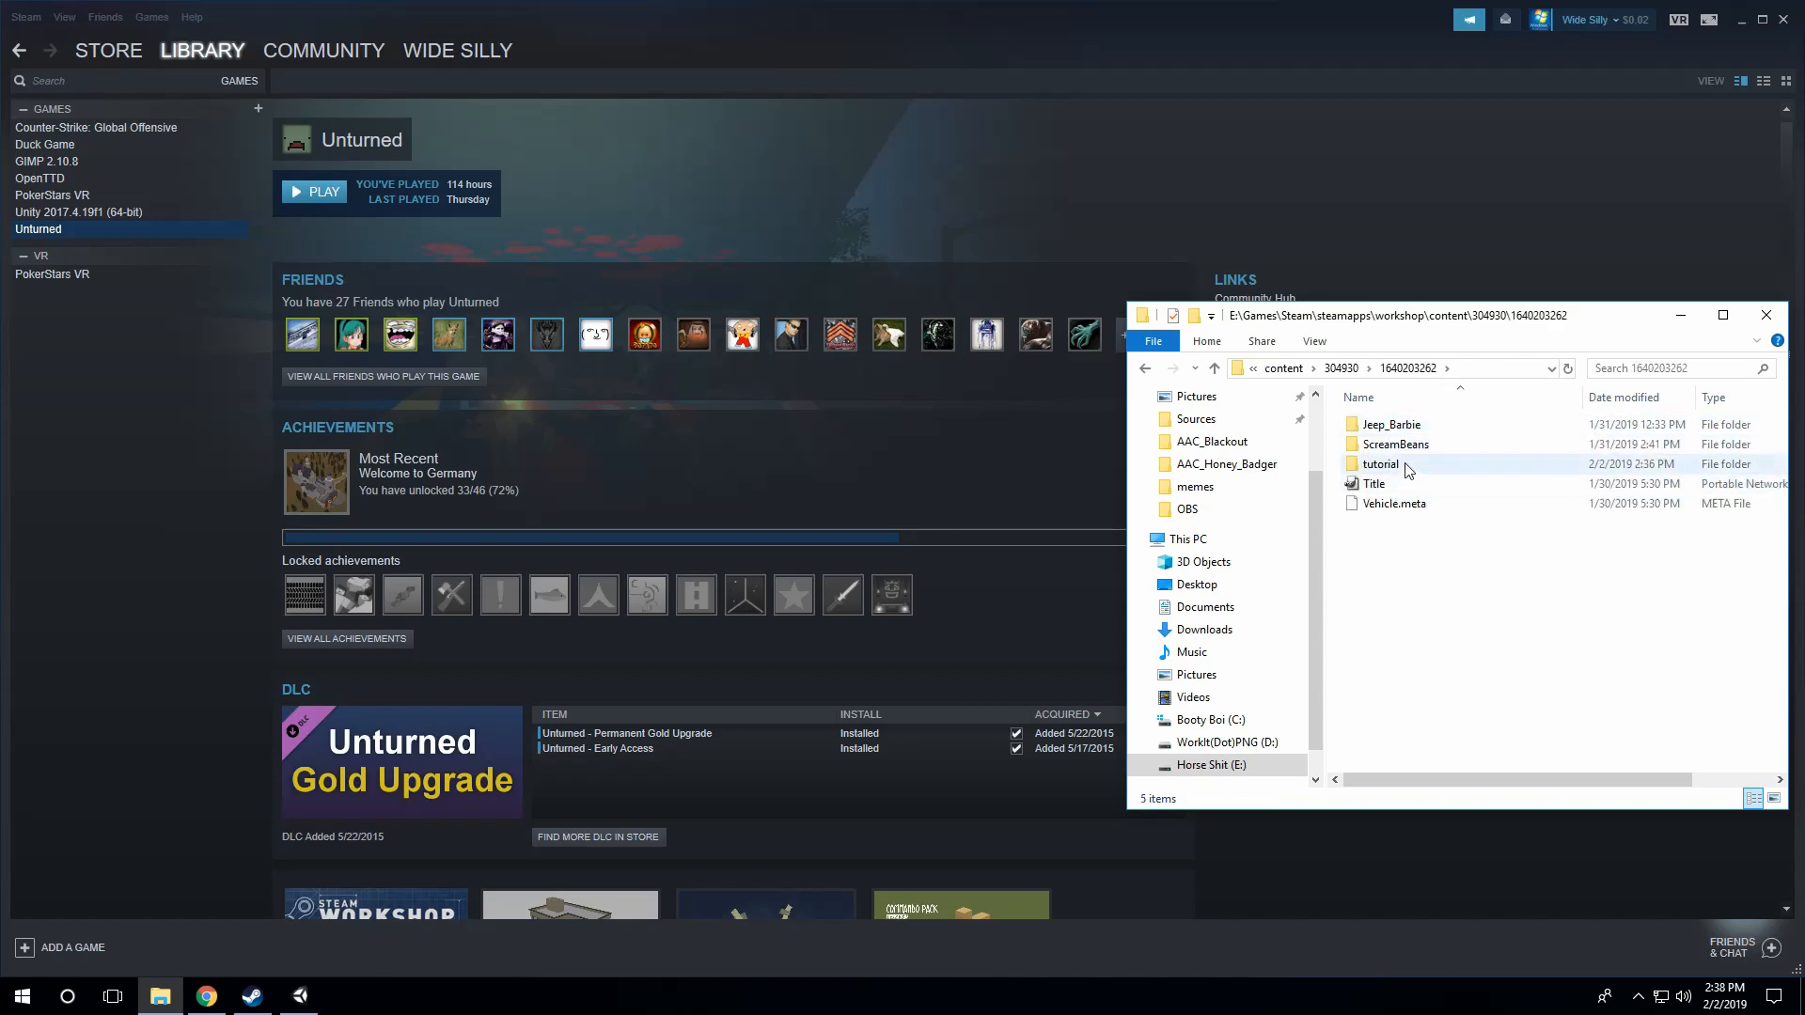
pyautogui.doubleClick(1404, 465)
pyautogui.doubleClick(1407, 426)
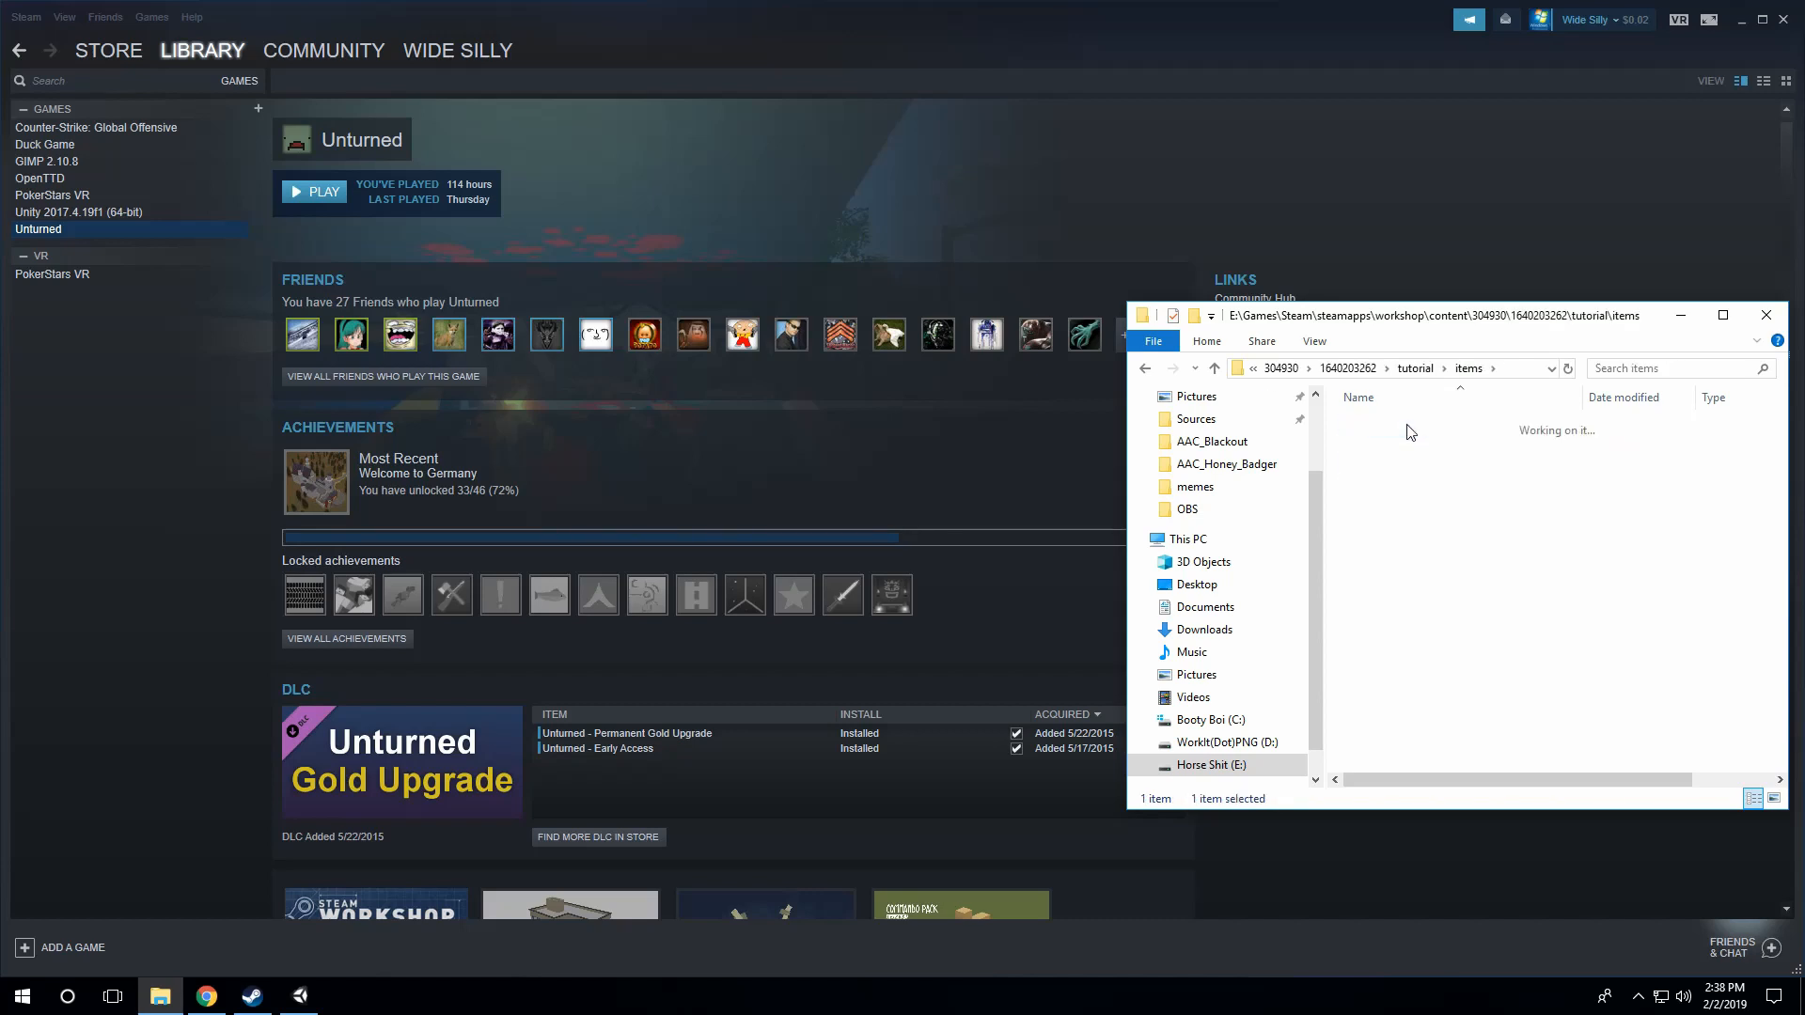
pyautogui.doubleClick(1410, 430)
pyautogui.doubleClick(1409, 429)
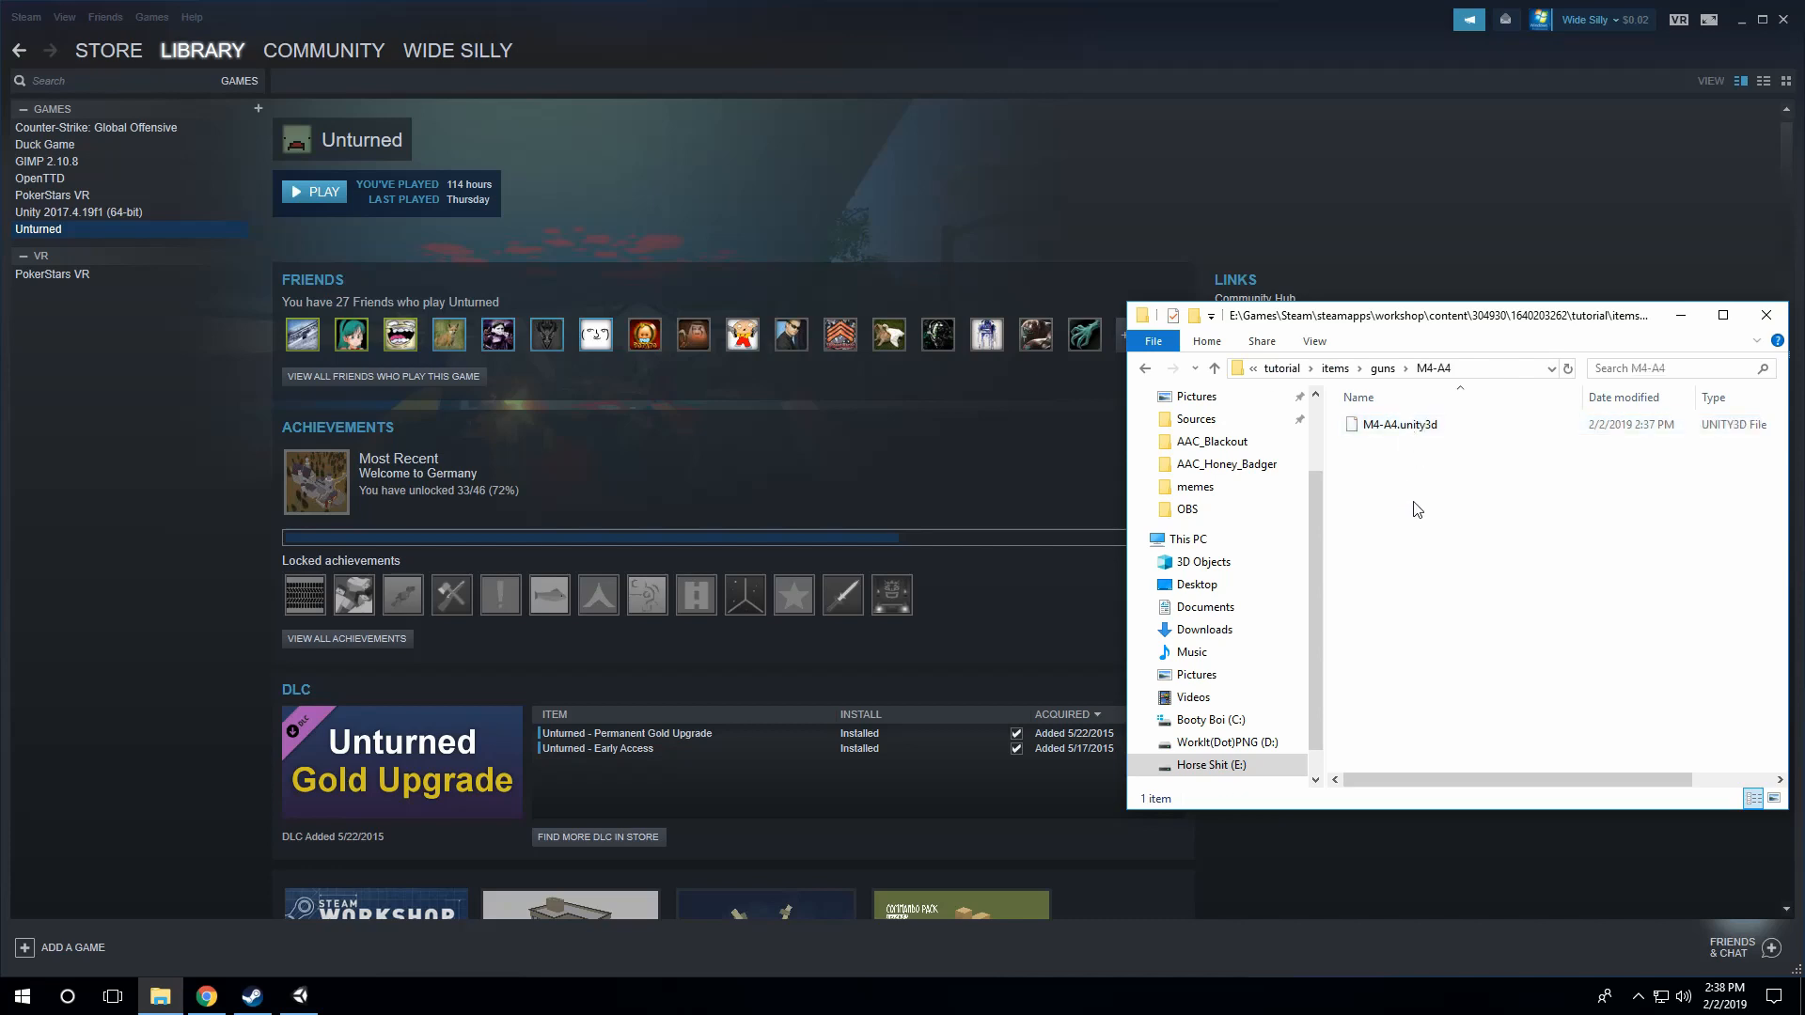
pyautogui.hotkey('ctrl', 'v')
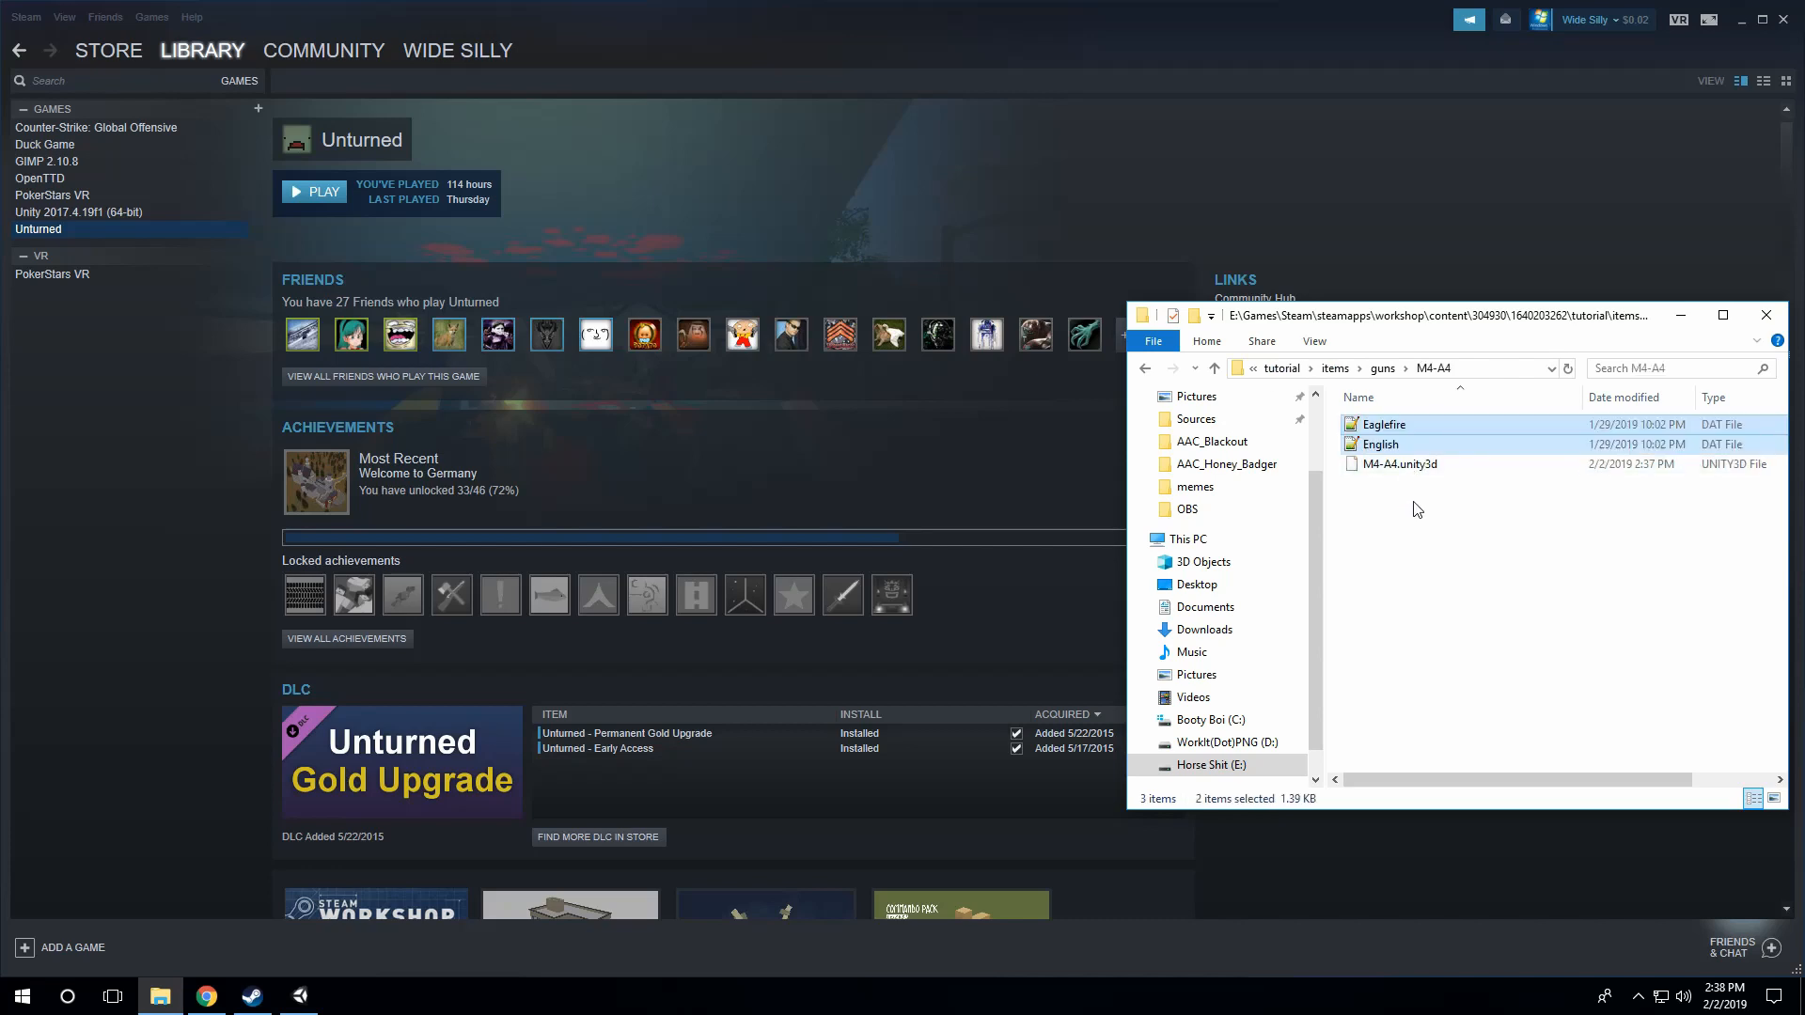
# Step: Rename the pasted Eaglefire DAT file as M4-A4
pyautogui.click(1396, 445)
pyautogui.rightClick(1398, 424)
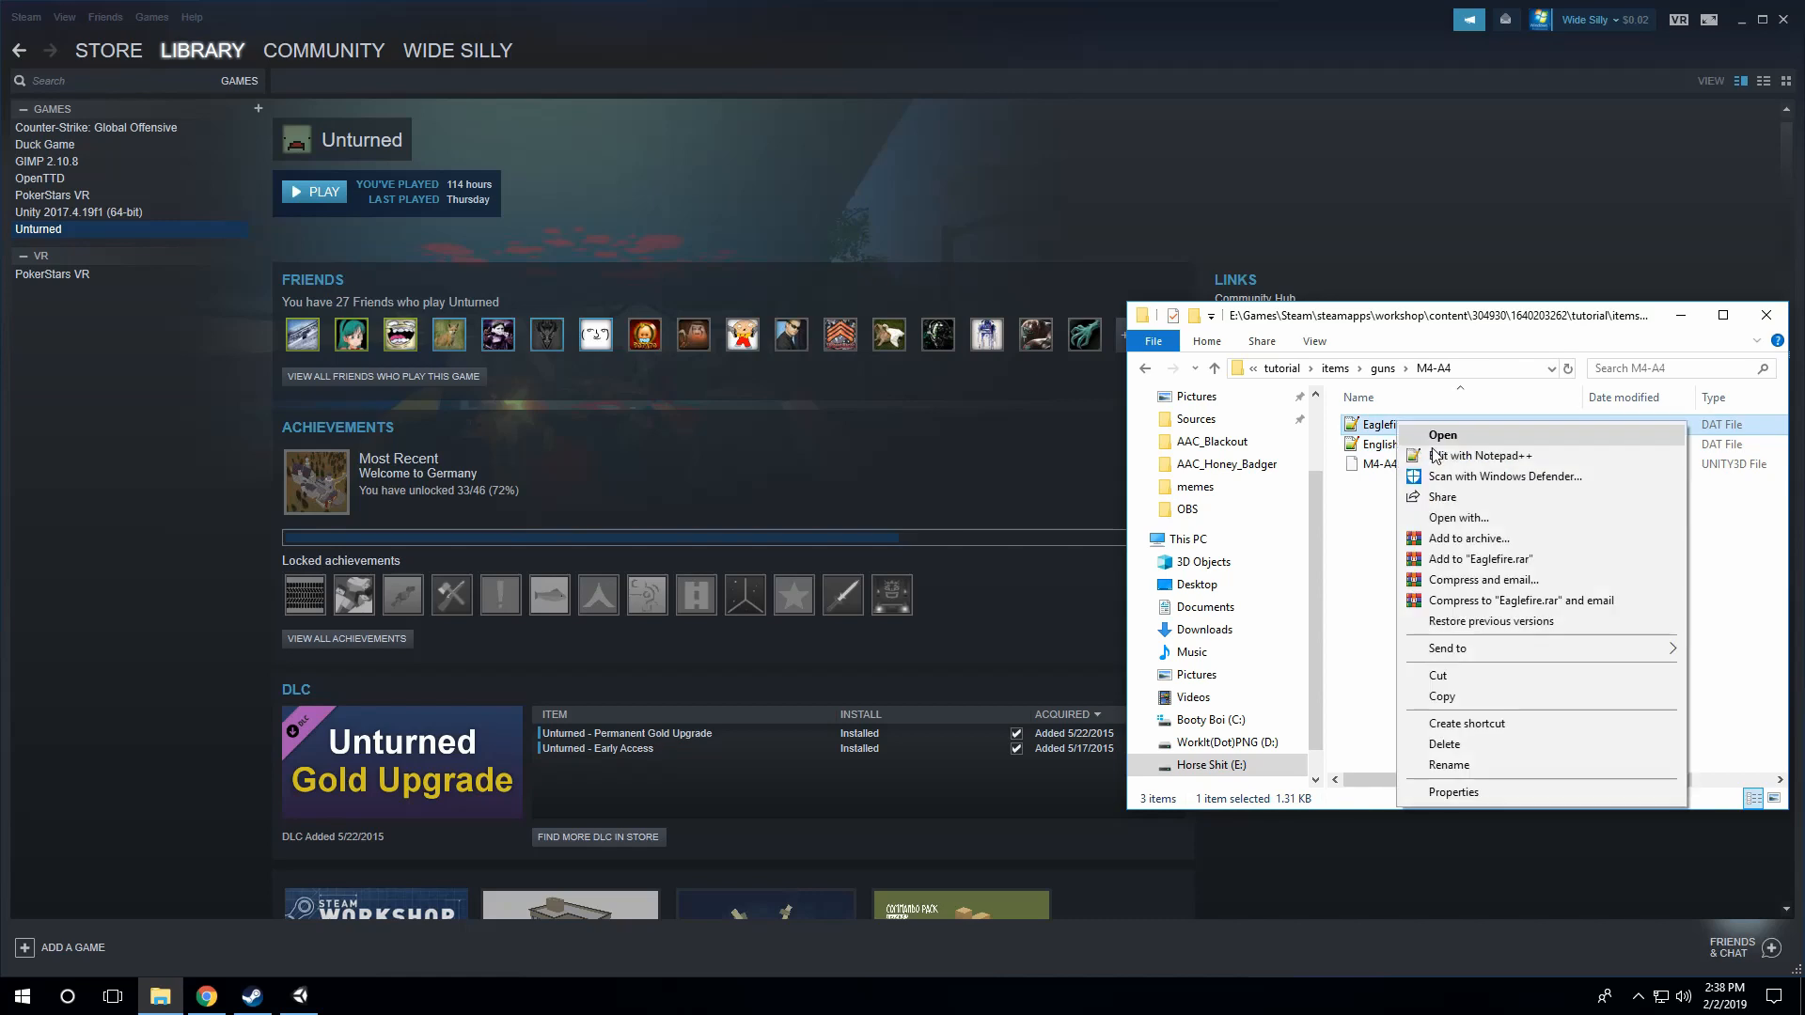
pyautogui.click(1497, 766)
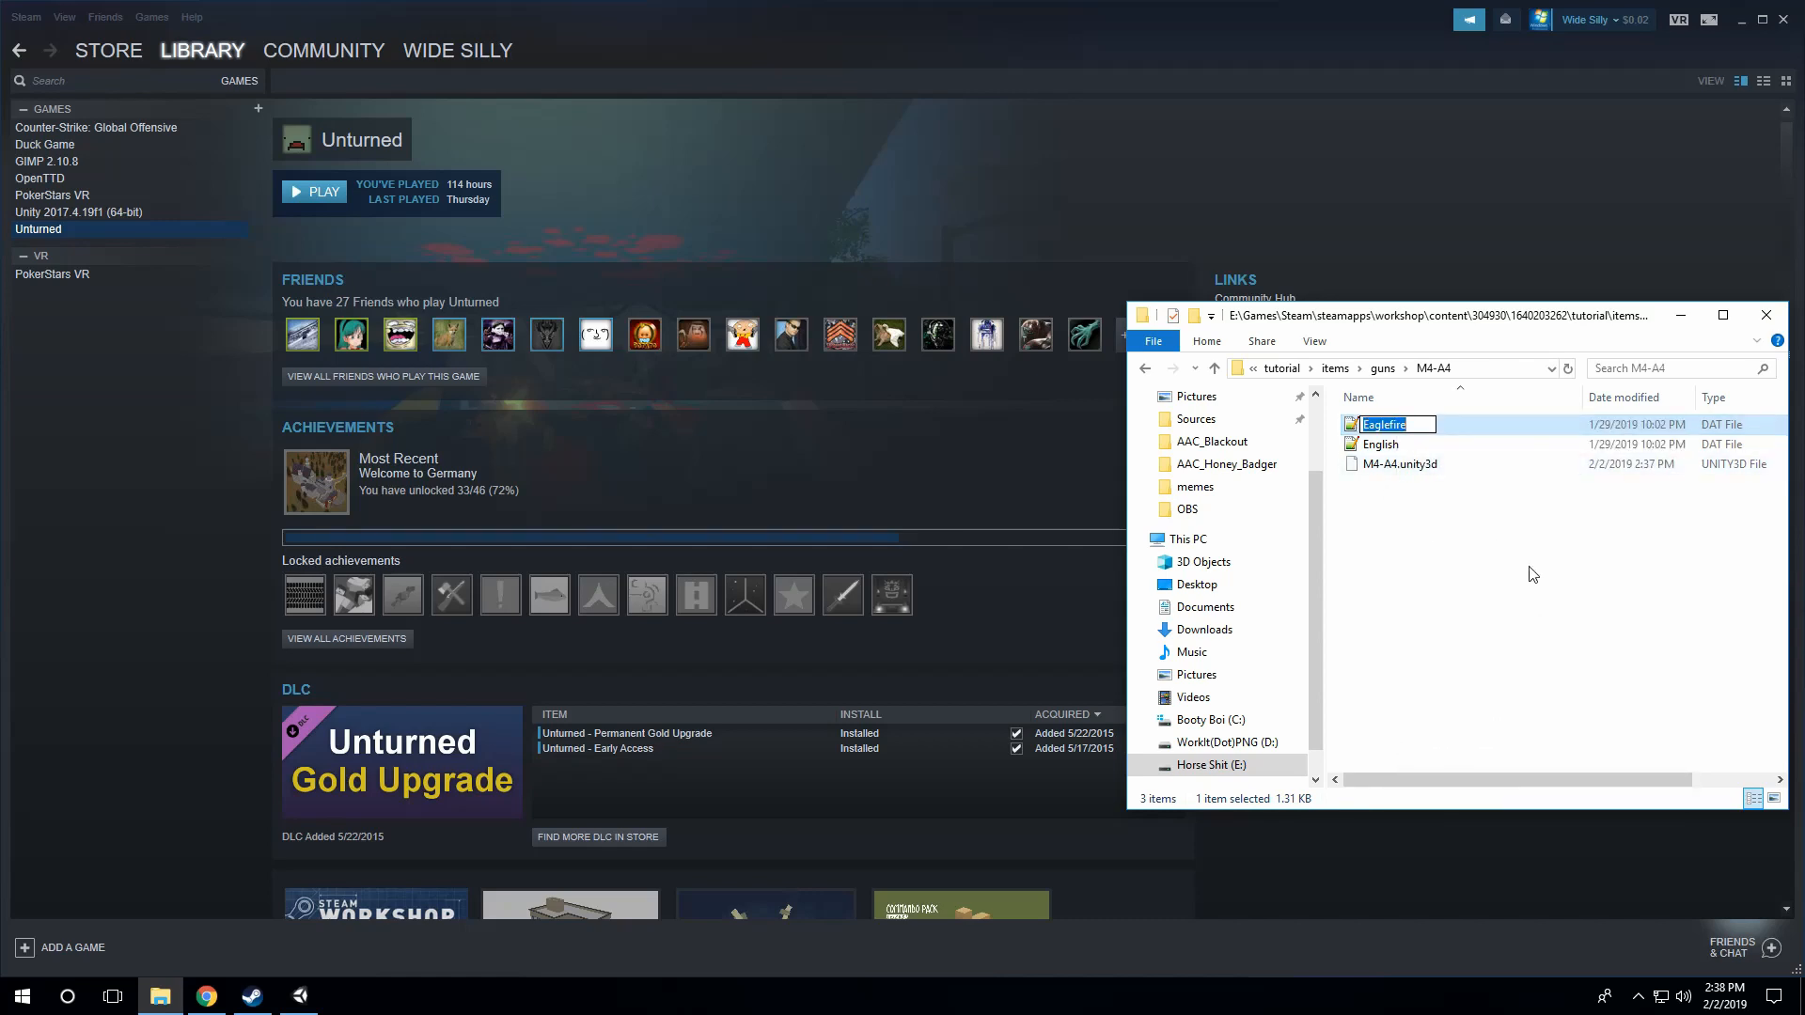
pyautogui.write('M4-A4')
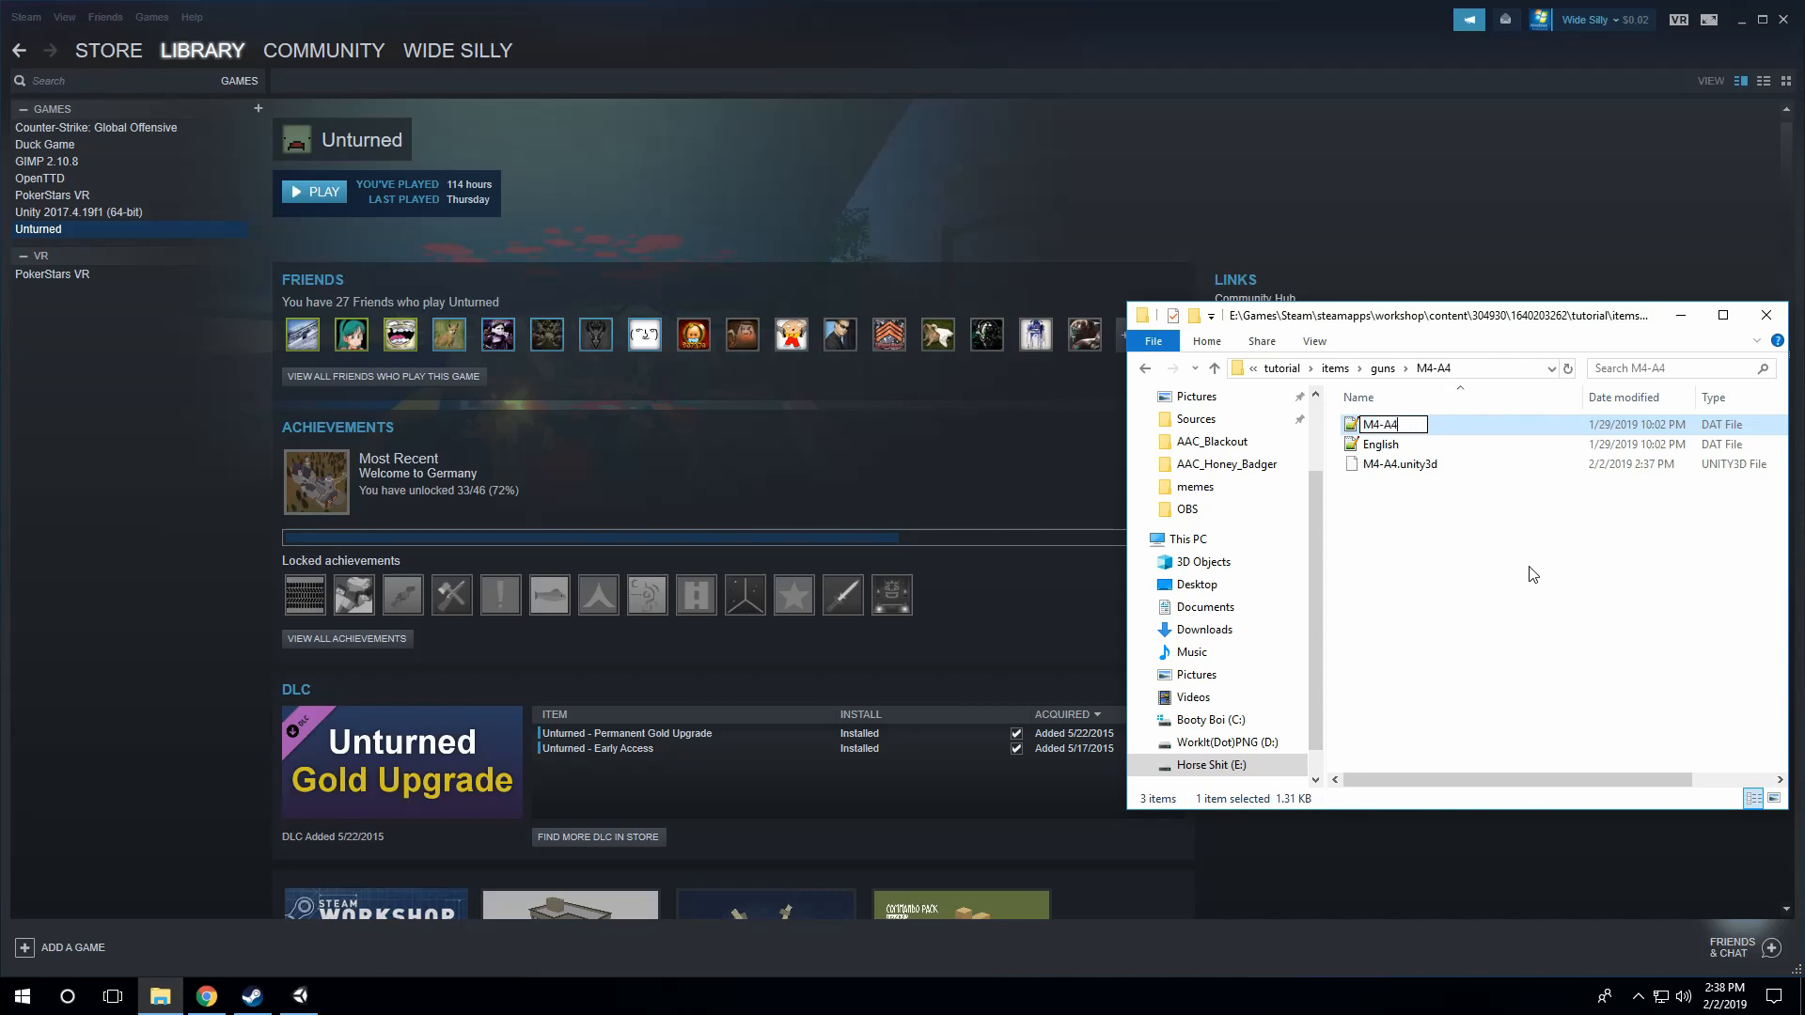
pyautogui.press('Return')
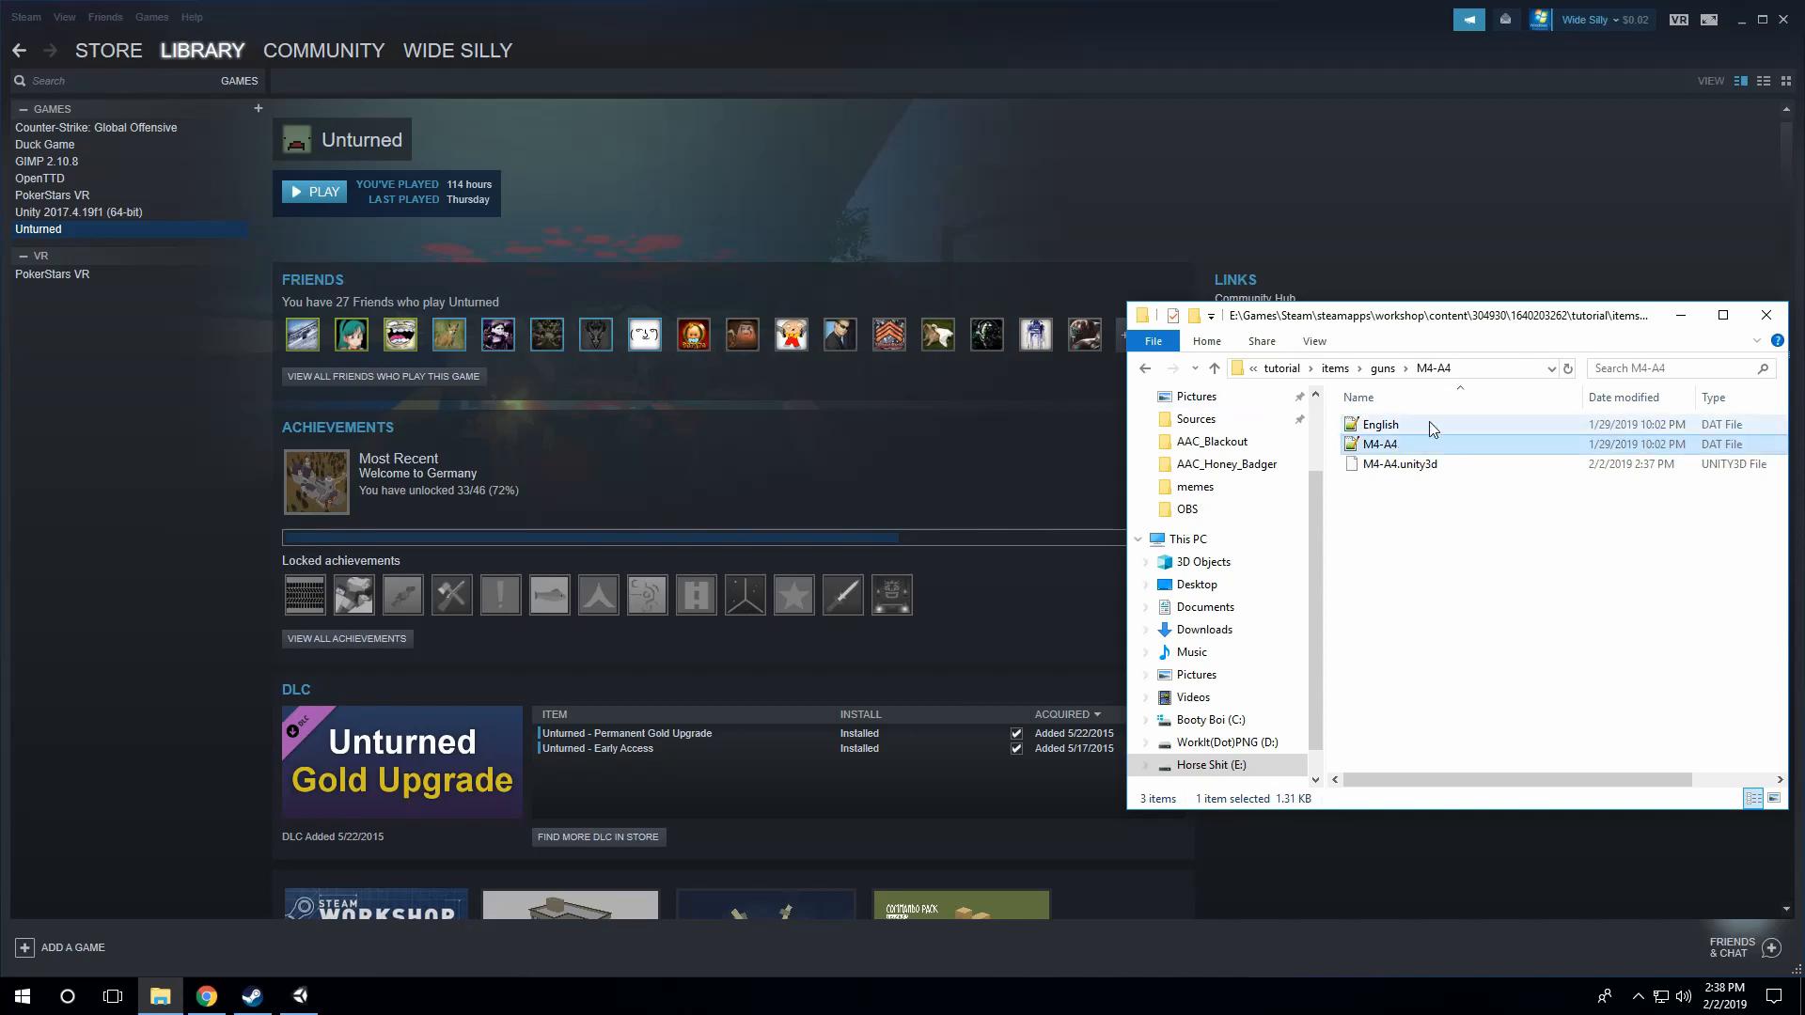
# Step: Open the M4-A4 DAT file in Notepad++ and delete its GUID line
pyautogui.doubleClick(1387, 440)
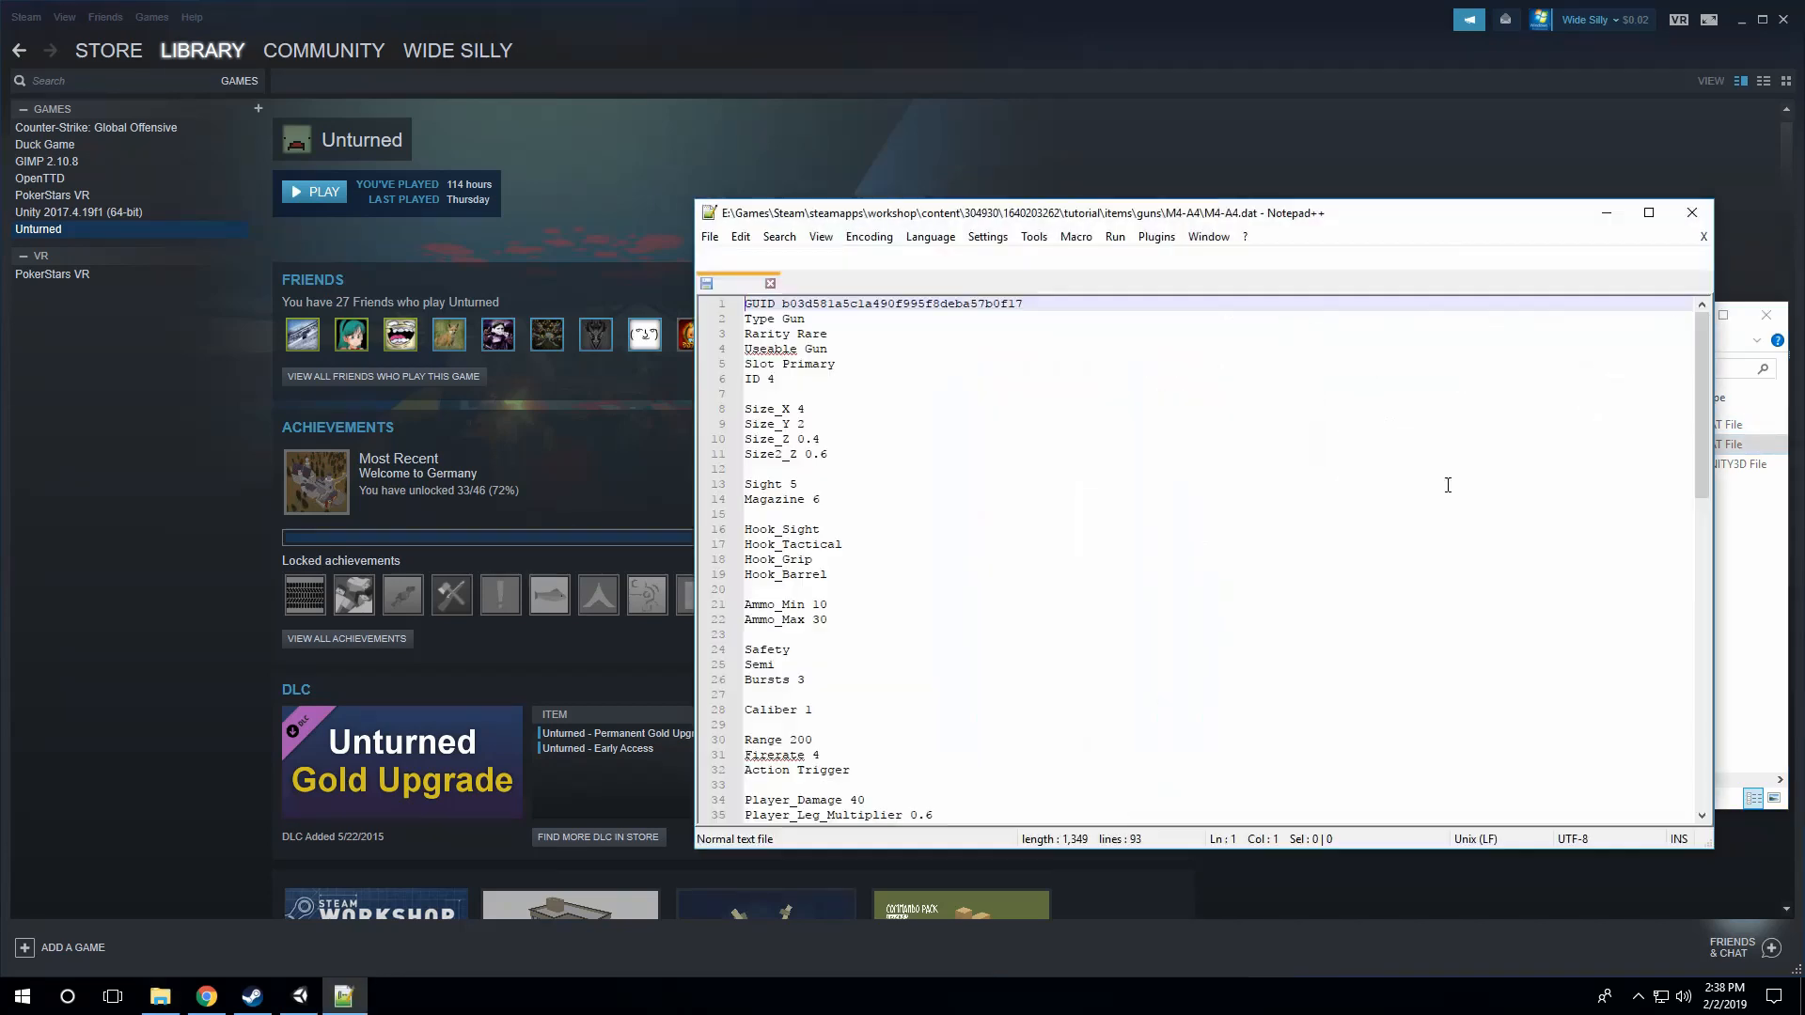
pyautogui.keyDown('shift'); pyautogui.click(747, 321); pyautogui.keyUp('shift')
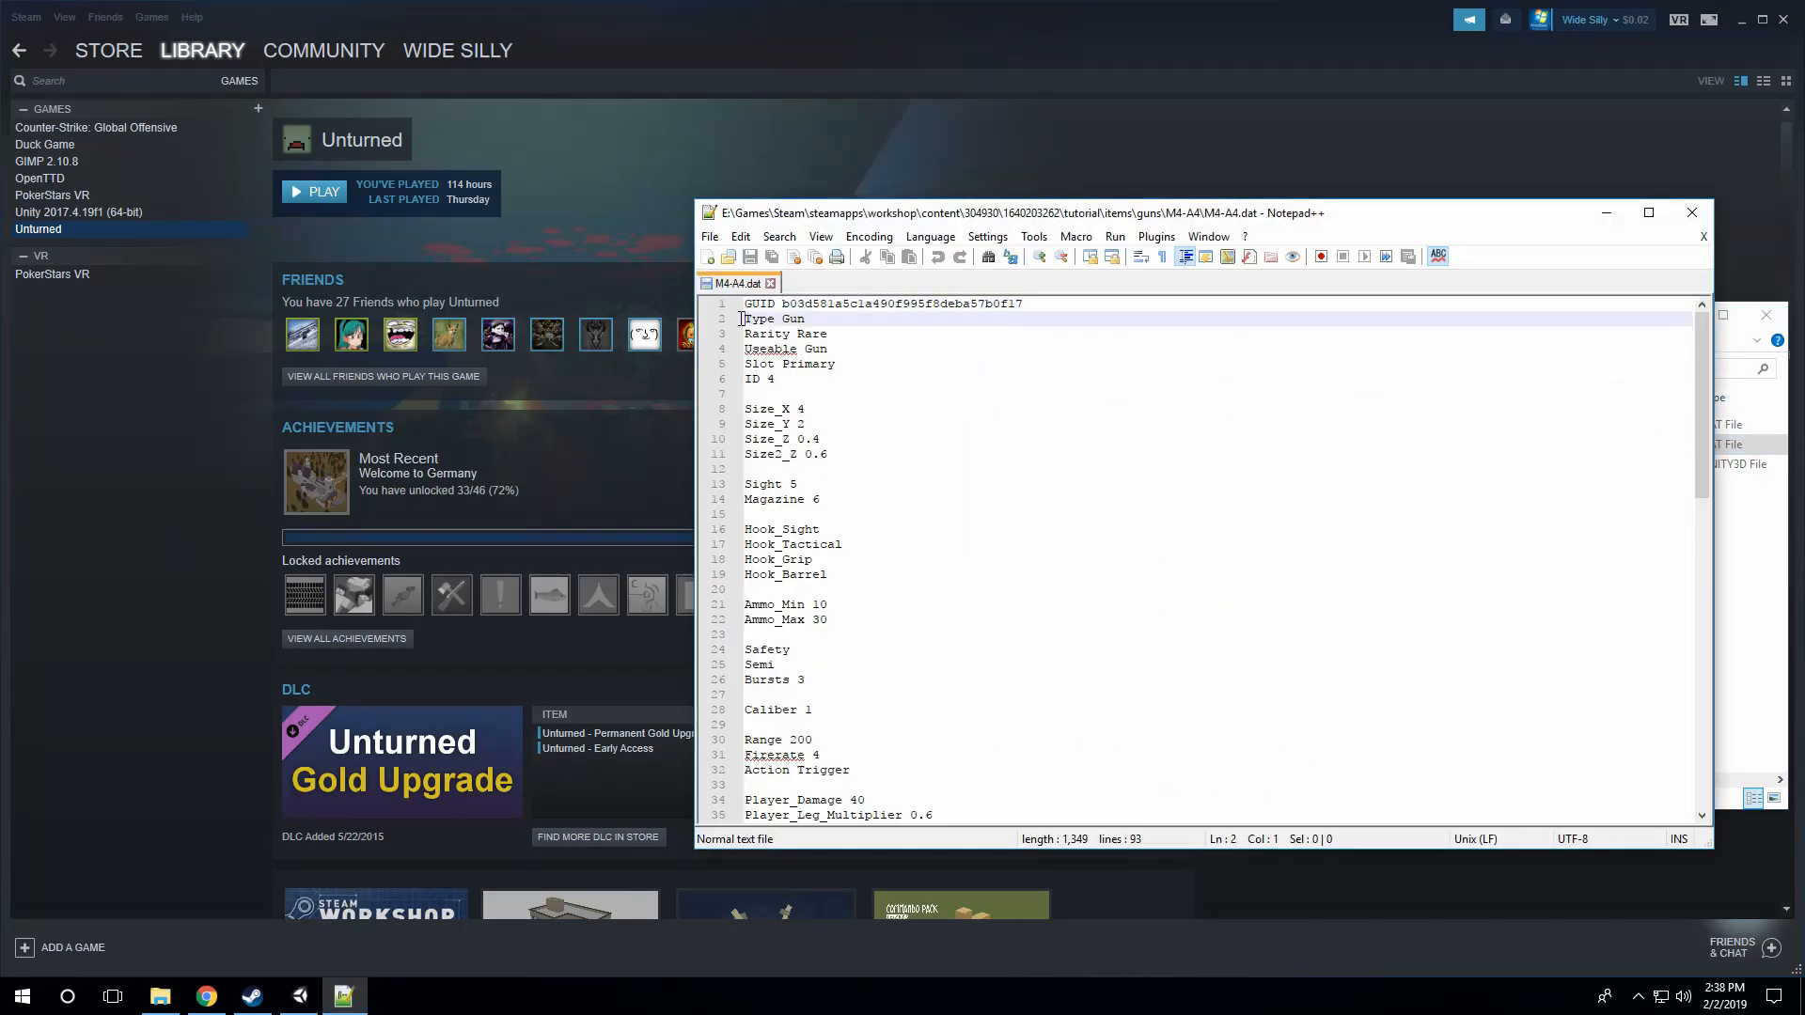
pyautogui.press('Delete')
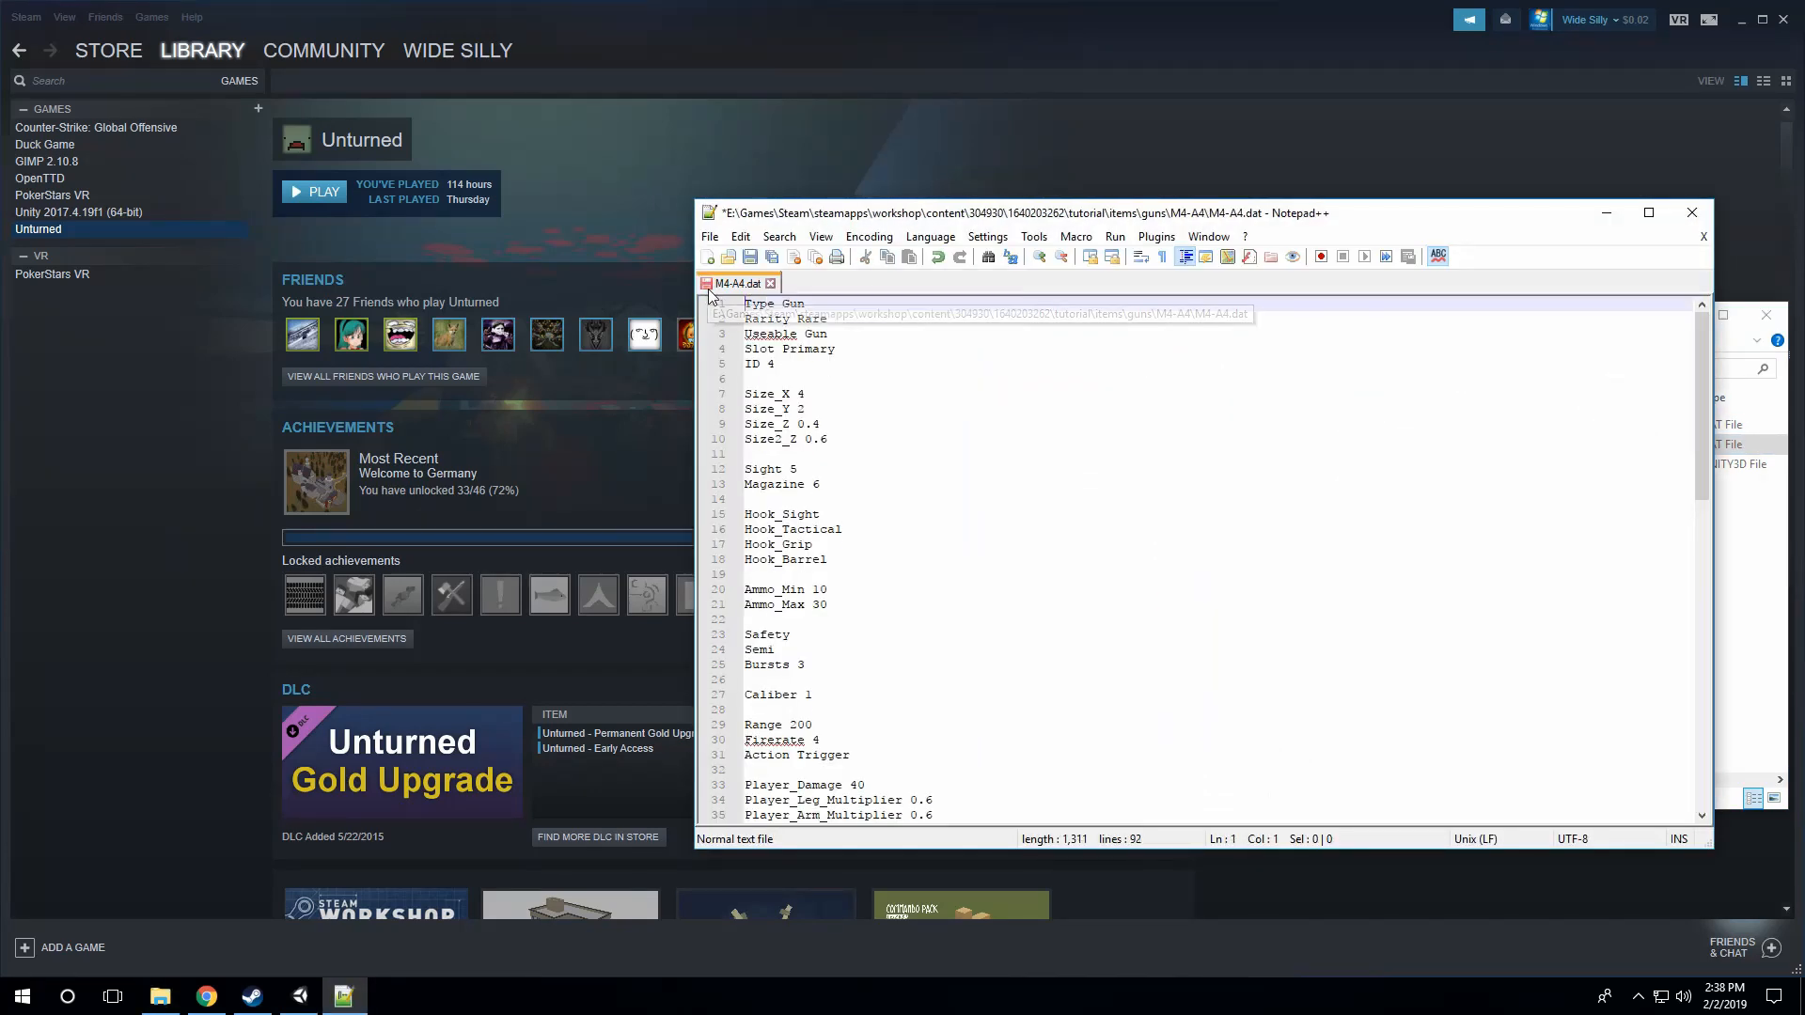
# Step: Set the gun's ID to 10000 in the M4-A4 DAT file
pyautogui.click(779, 362)
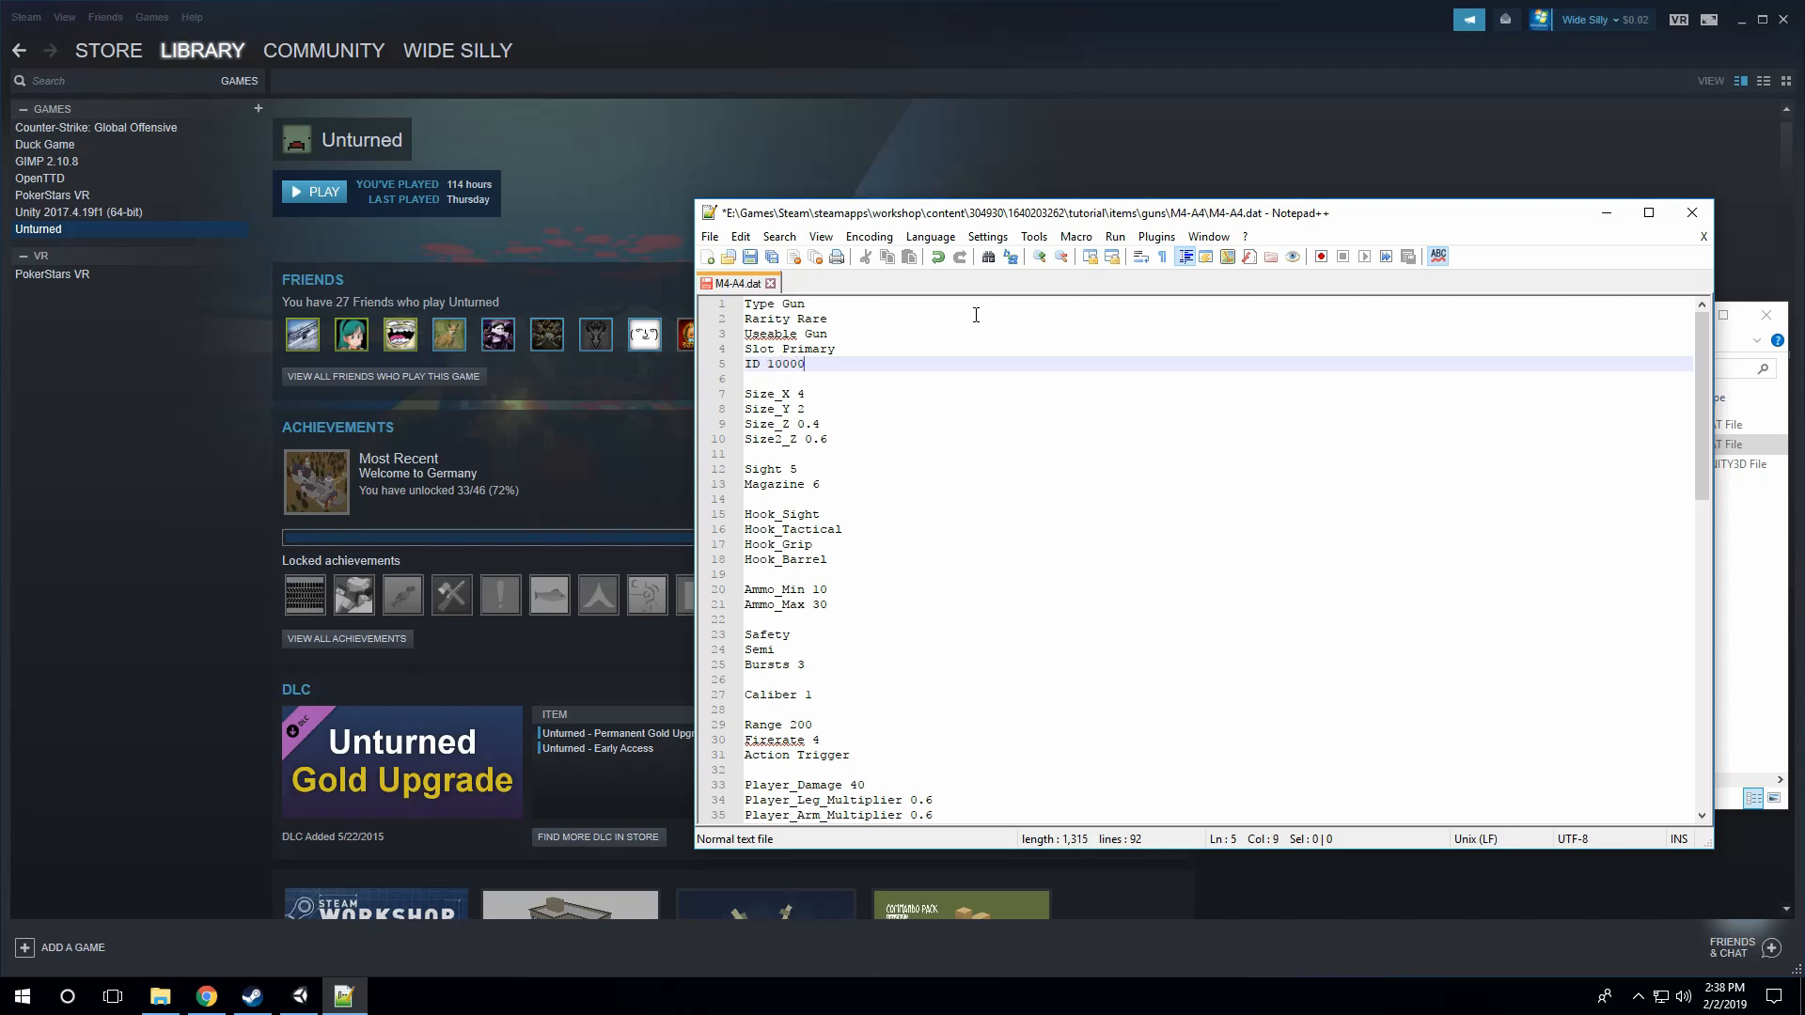
pyautogui.click(834, 439)
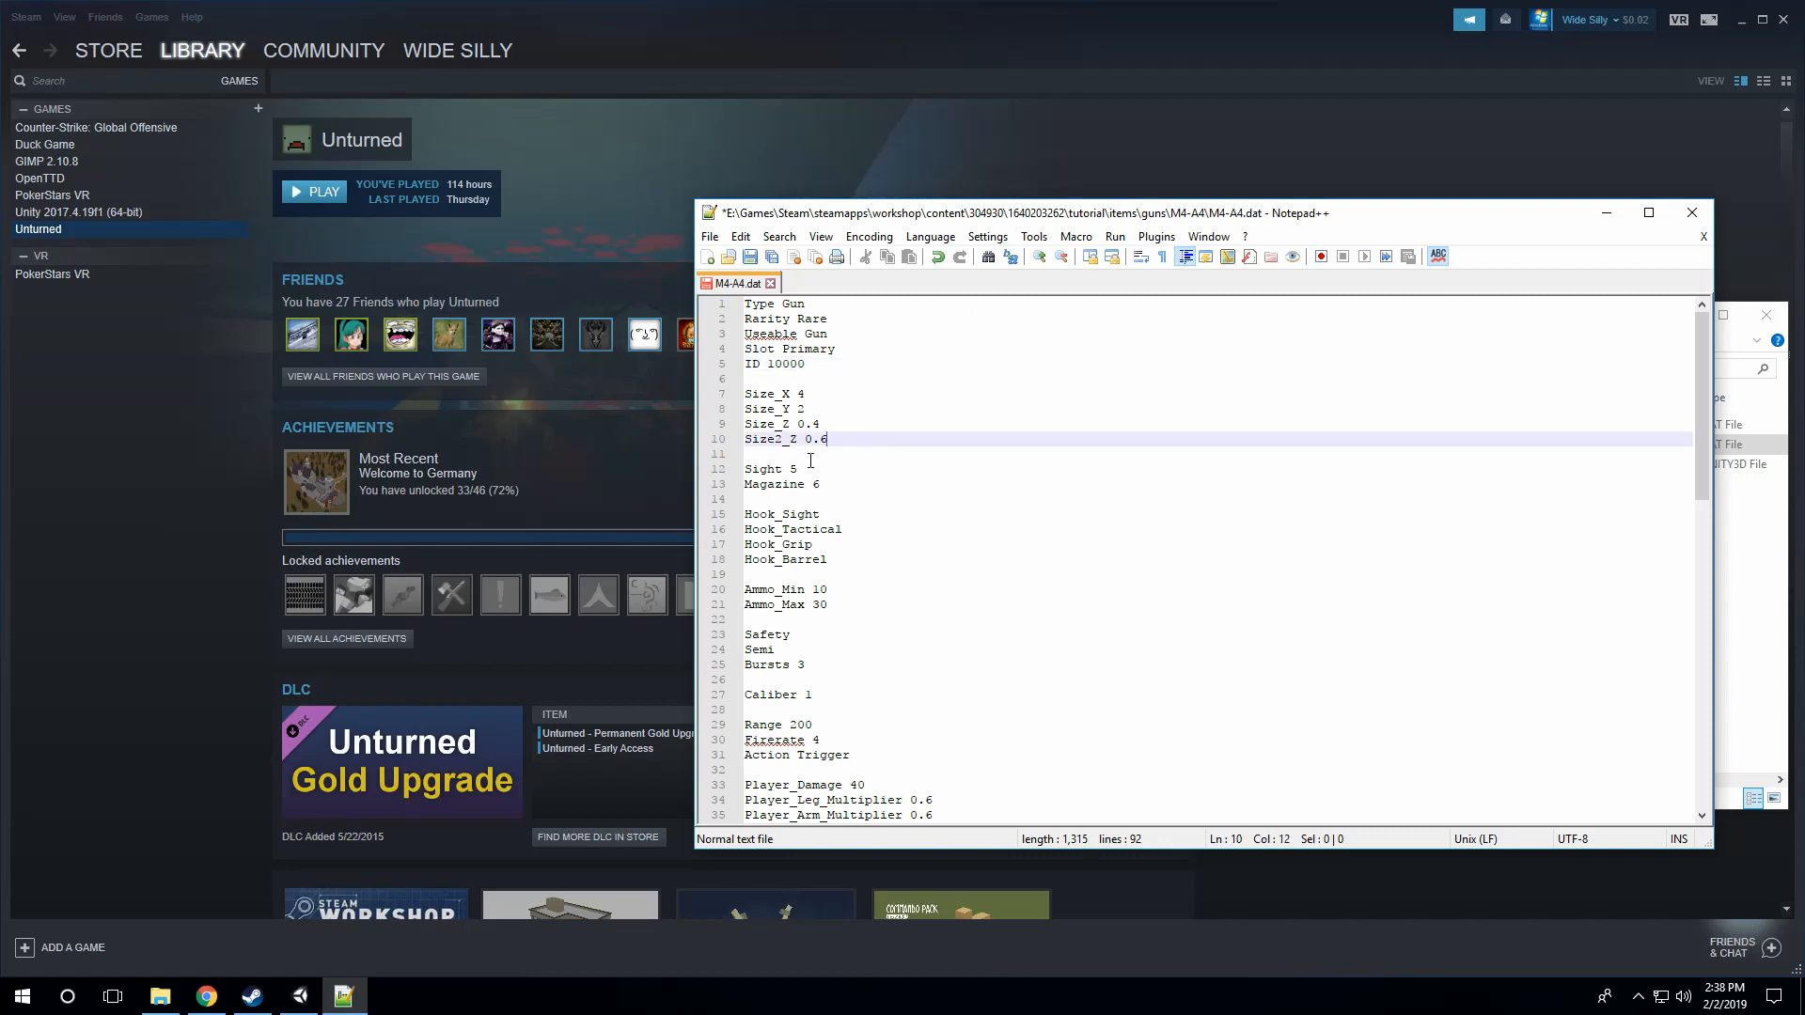
pyautogui.click(823, 468)
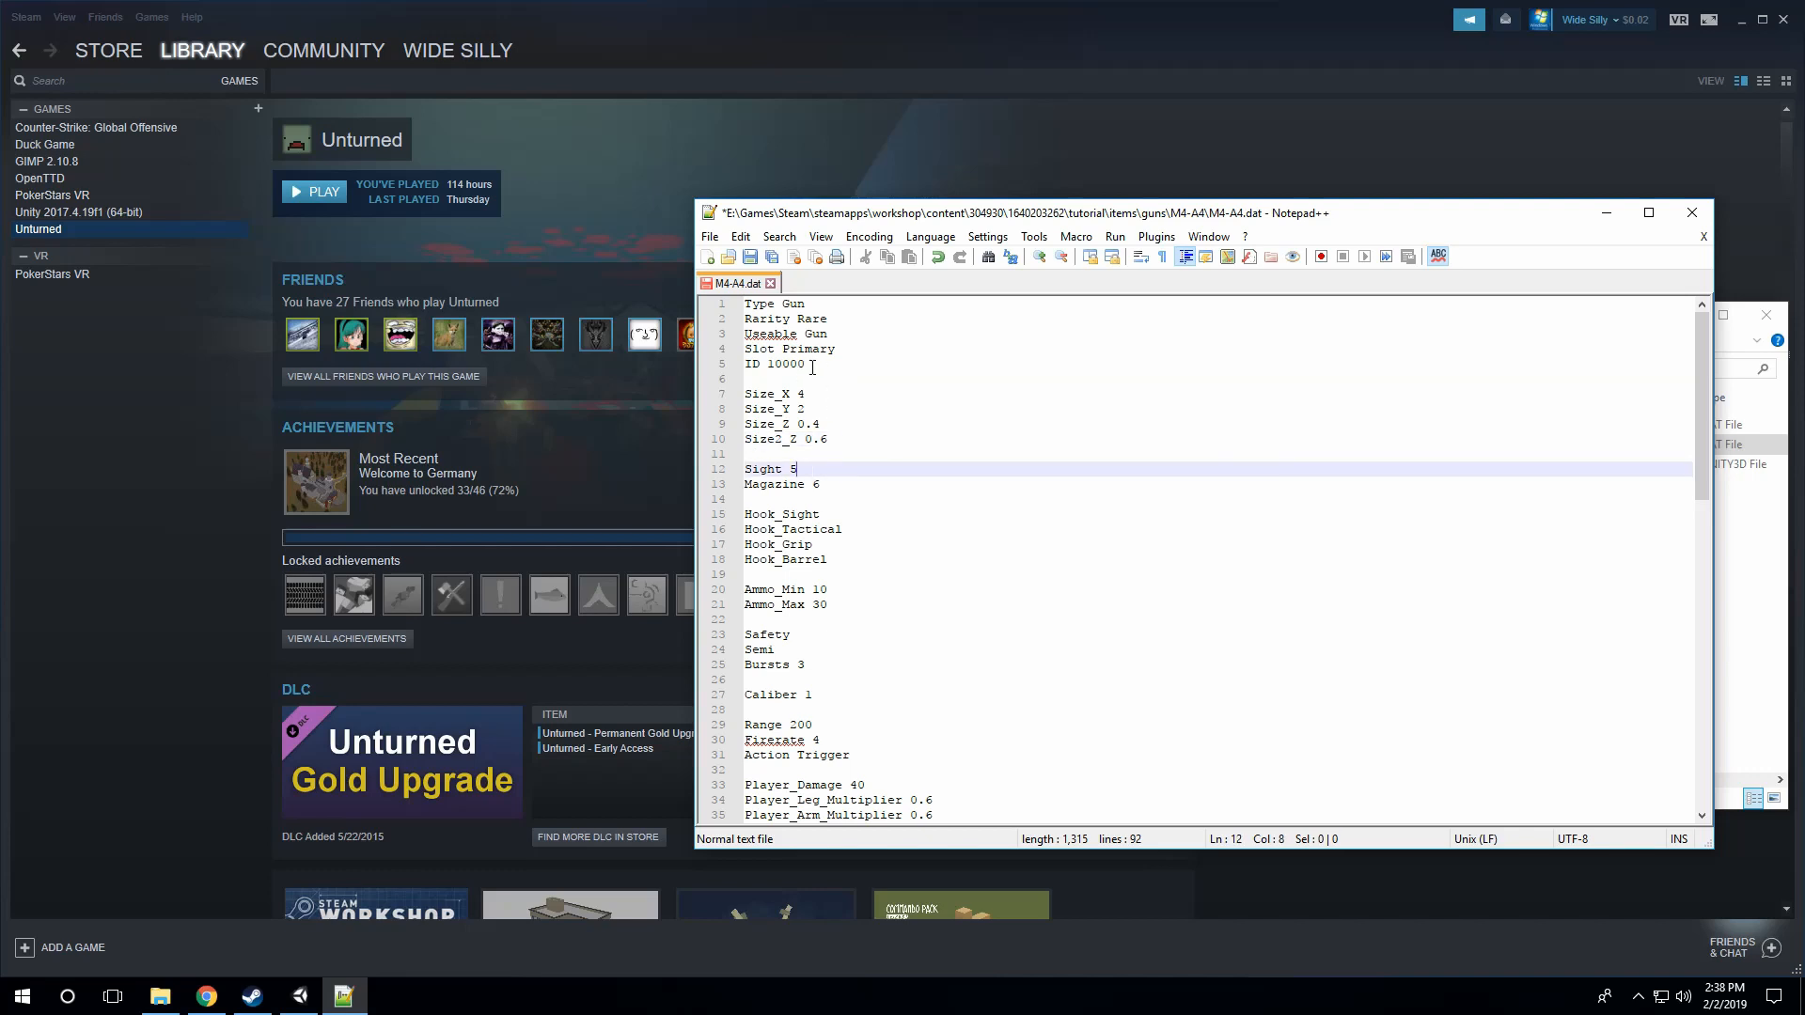
# Step: Set the gun's ID to 19500 in the M4-A4 DAT file
pyautogui.moveTo(808, 365); pyautogui.dragTo(764, 363)
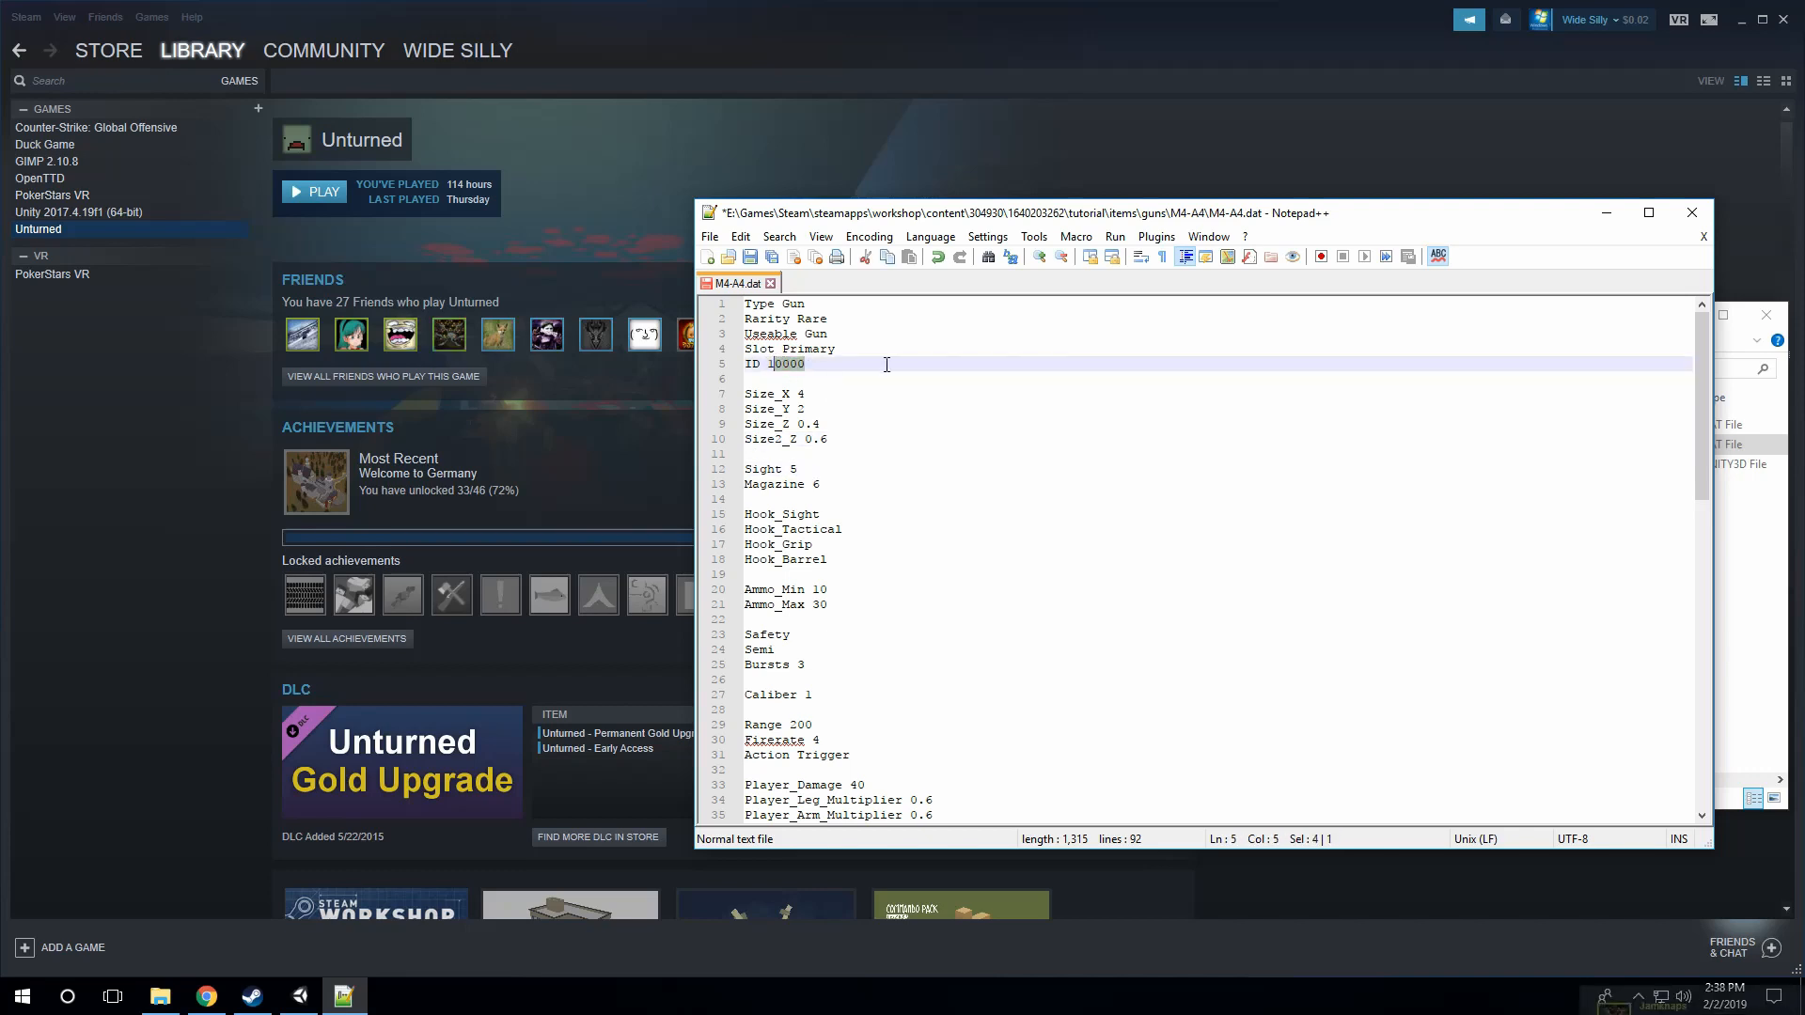
pyautogui.write('95')
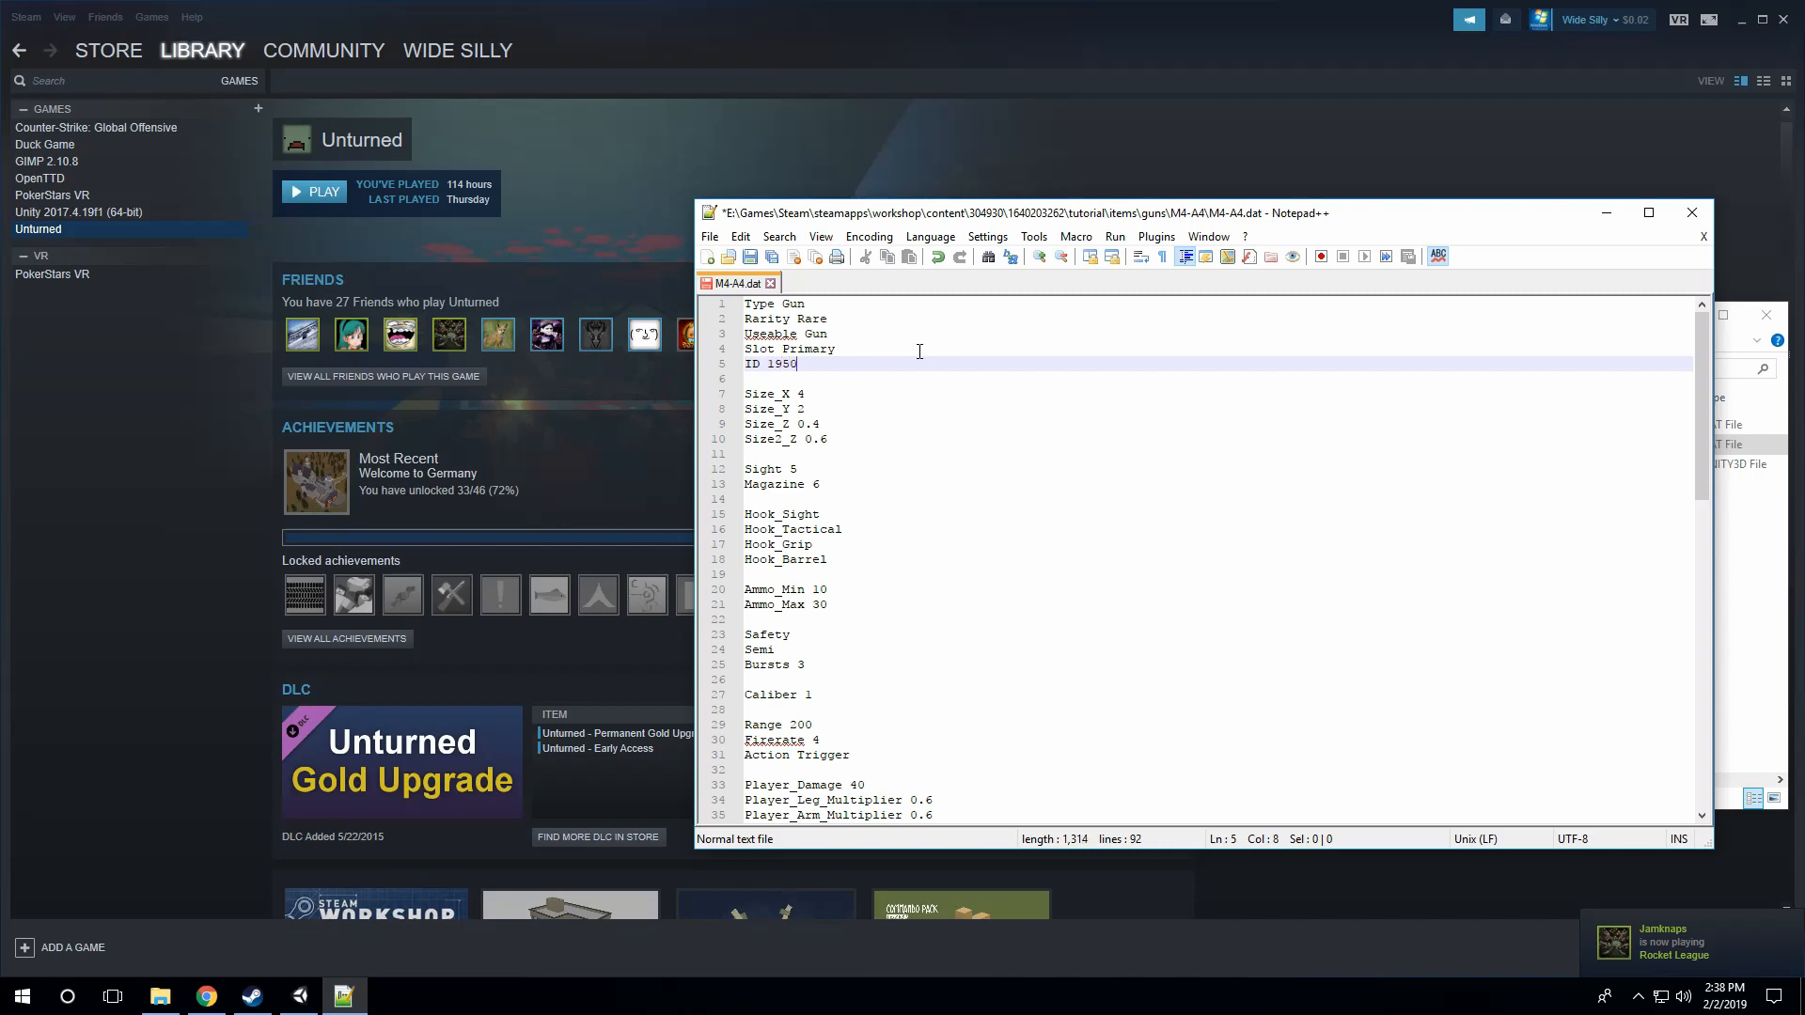
pyautogui.click(858, 403)
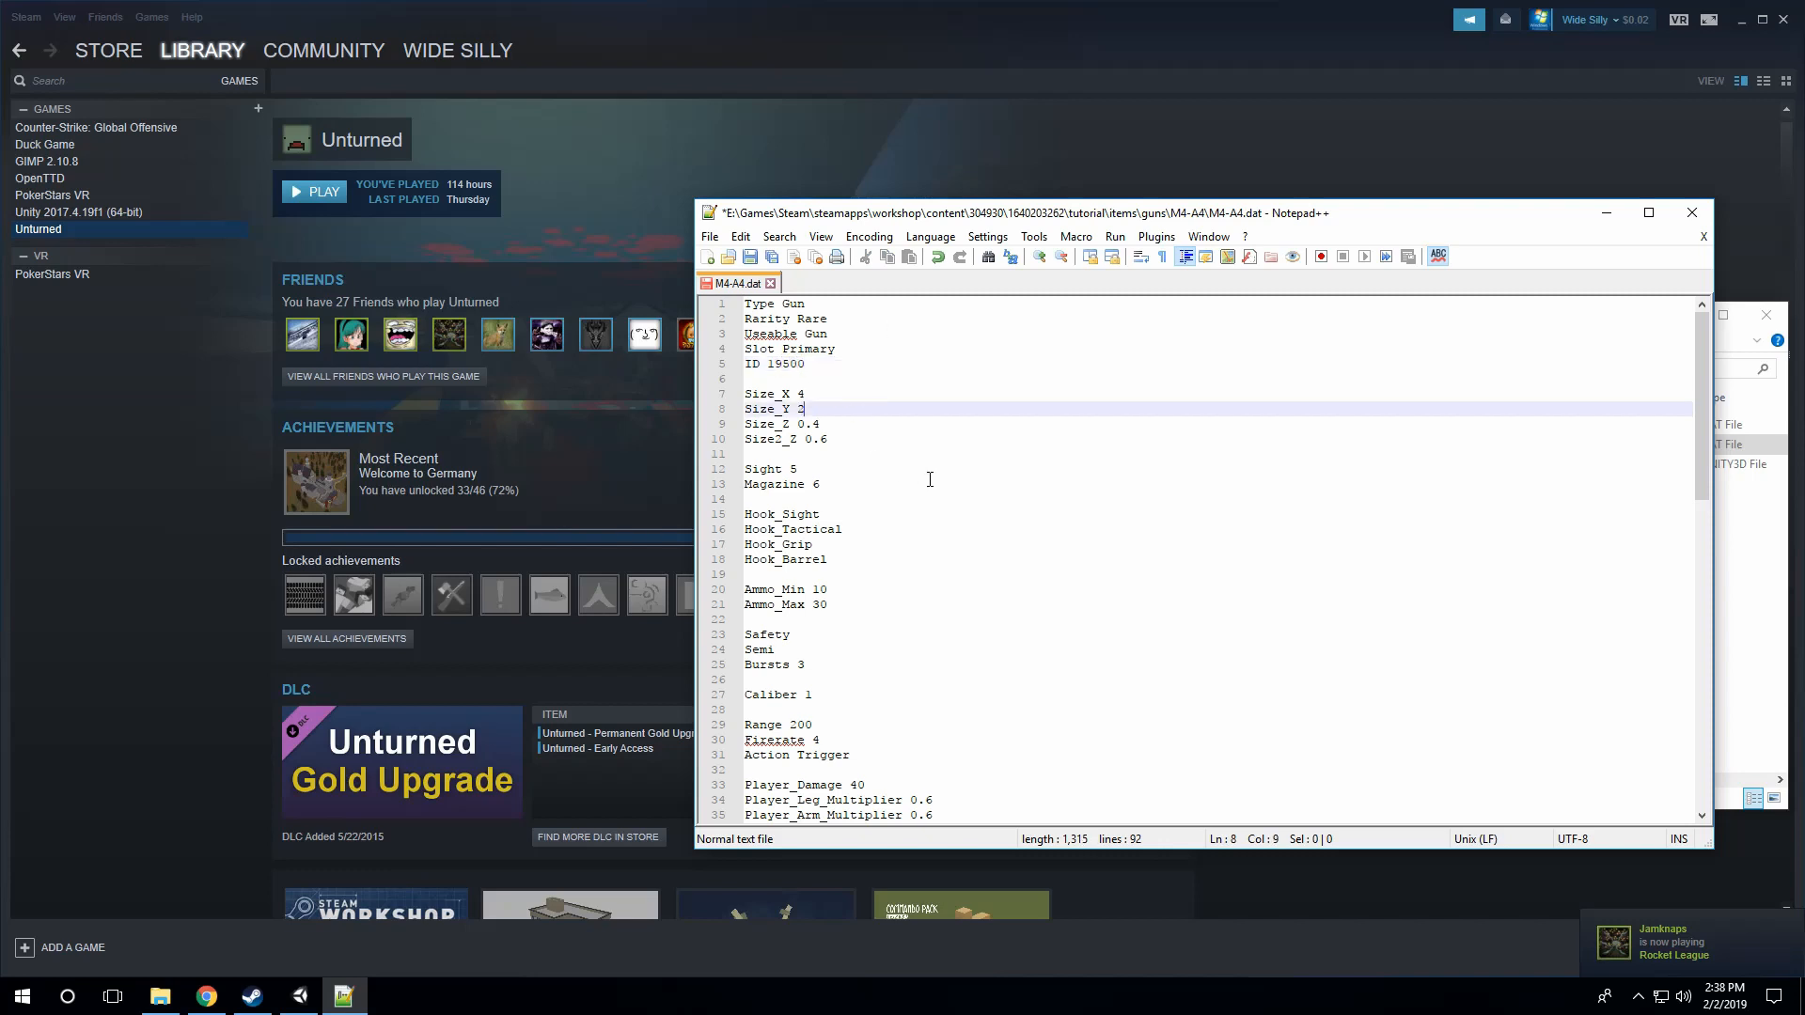
# Step: Set the gun's Sight value to 364
pyautogui.scroll(-1, 928, 479)
pyautogui.click(828, 425)
pyautogui.click(846, 439)
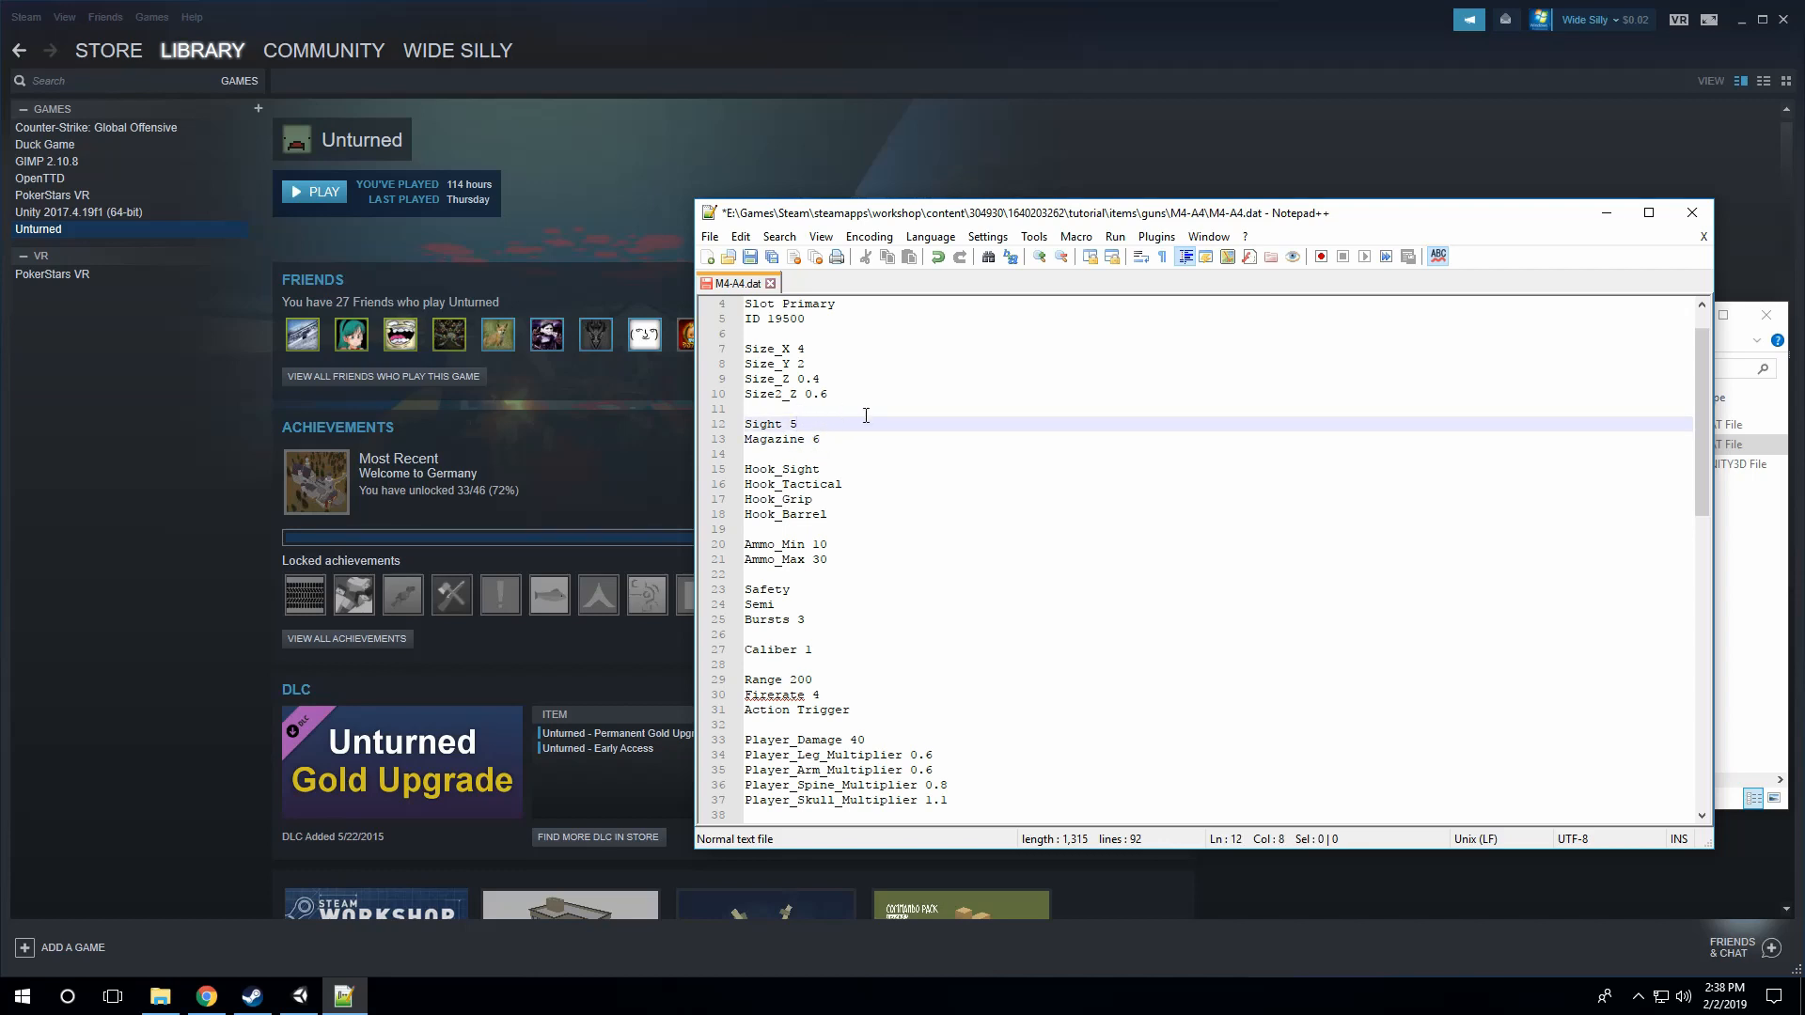
pyautogui.press('BackSpace')
pyautogui.write('364')
pyautogui.click(905, 514)
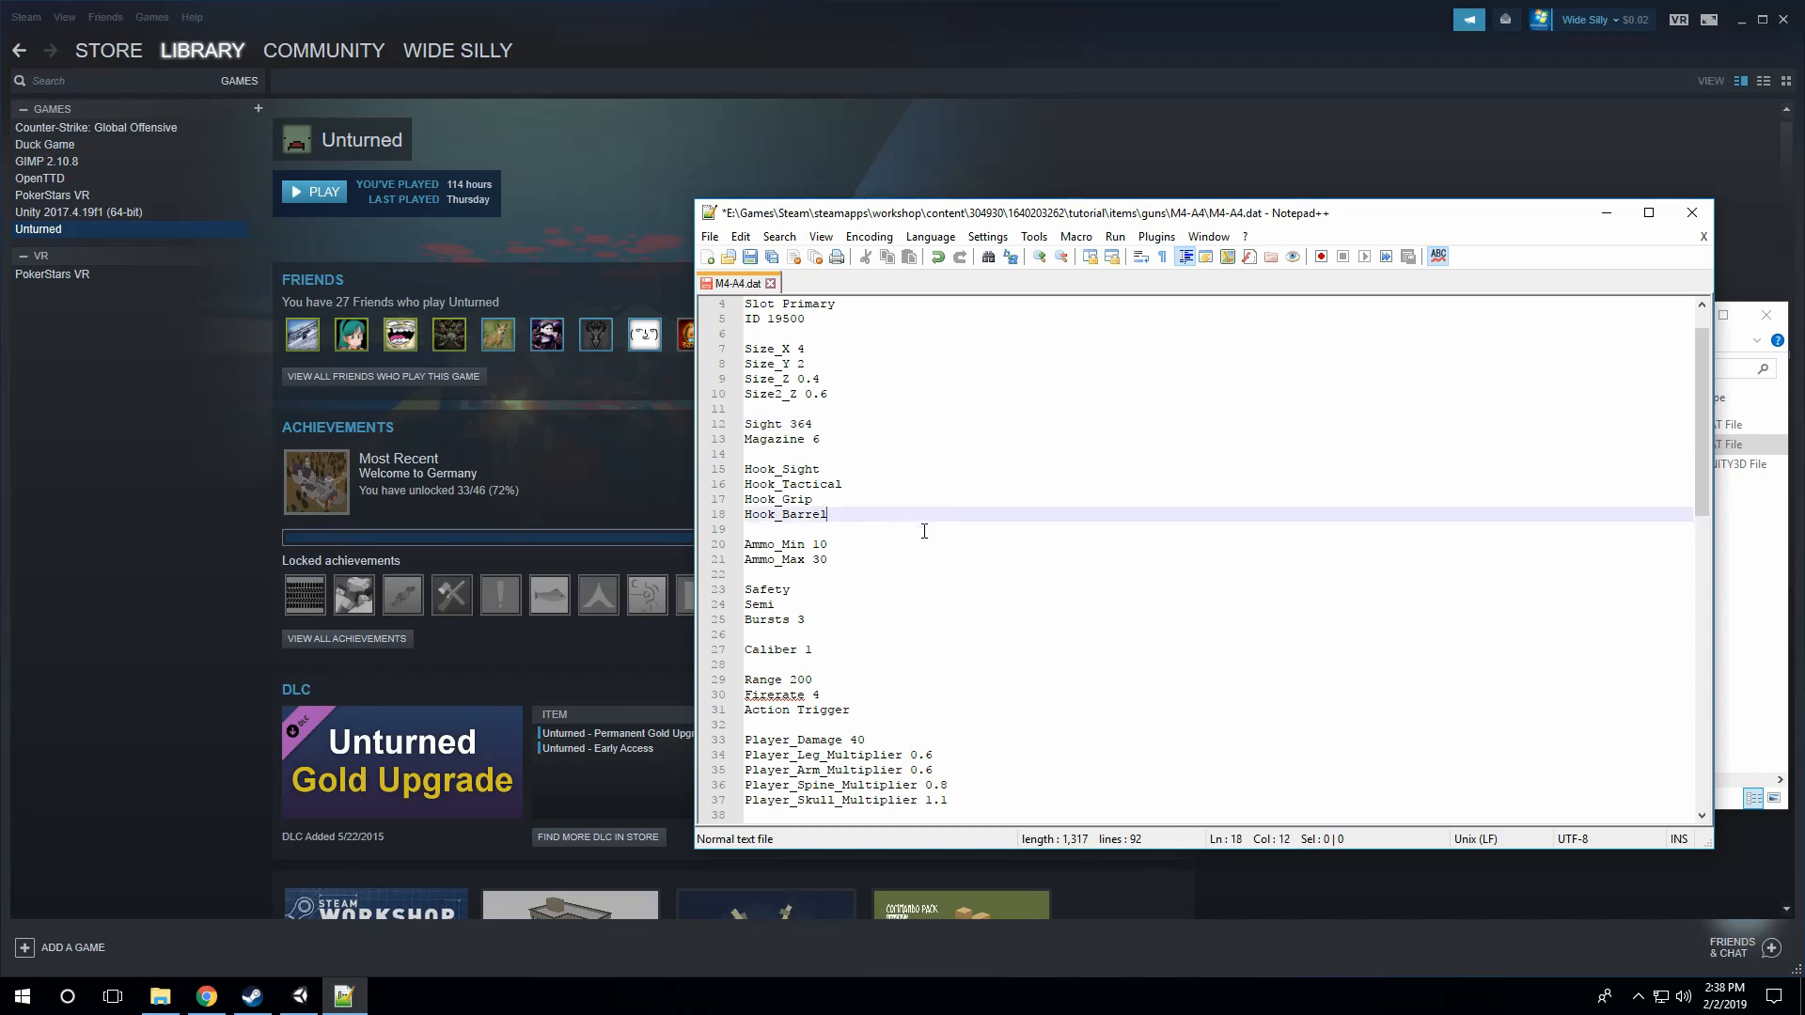
# Step: Review the attachment hook entries for sight, tactical, grip and barrel
pyautogui.press('Up')
pyautogui.press('Up')
pyautogui.press('Up')
pyautogui.press('Down')
pyautogui.press('Down')
pyautogui.press('Down')
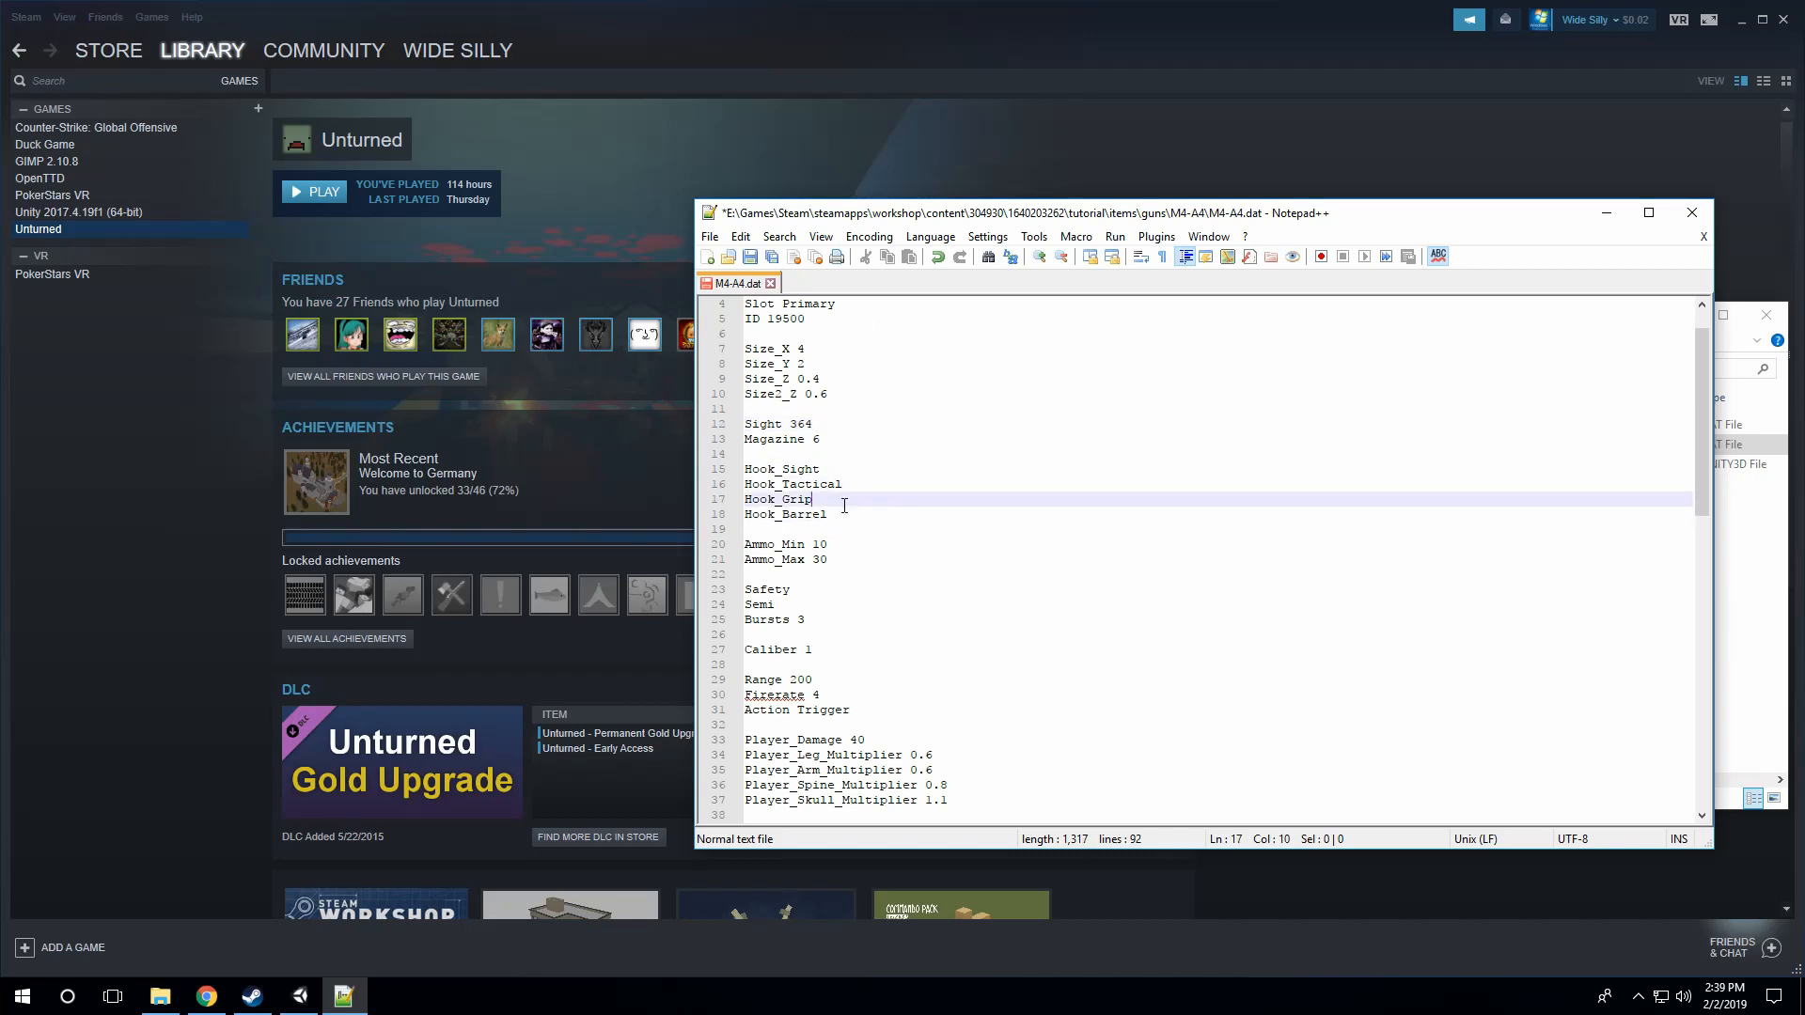
pyautogui.moveTo(743, 469); pyautogui.dragTo(827, 517)
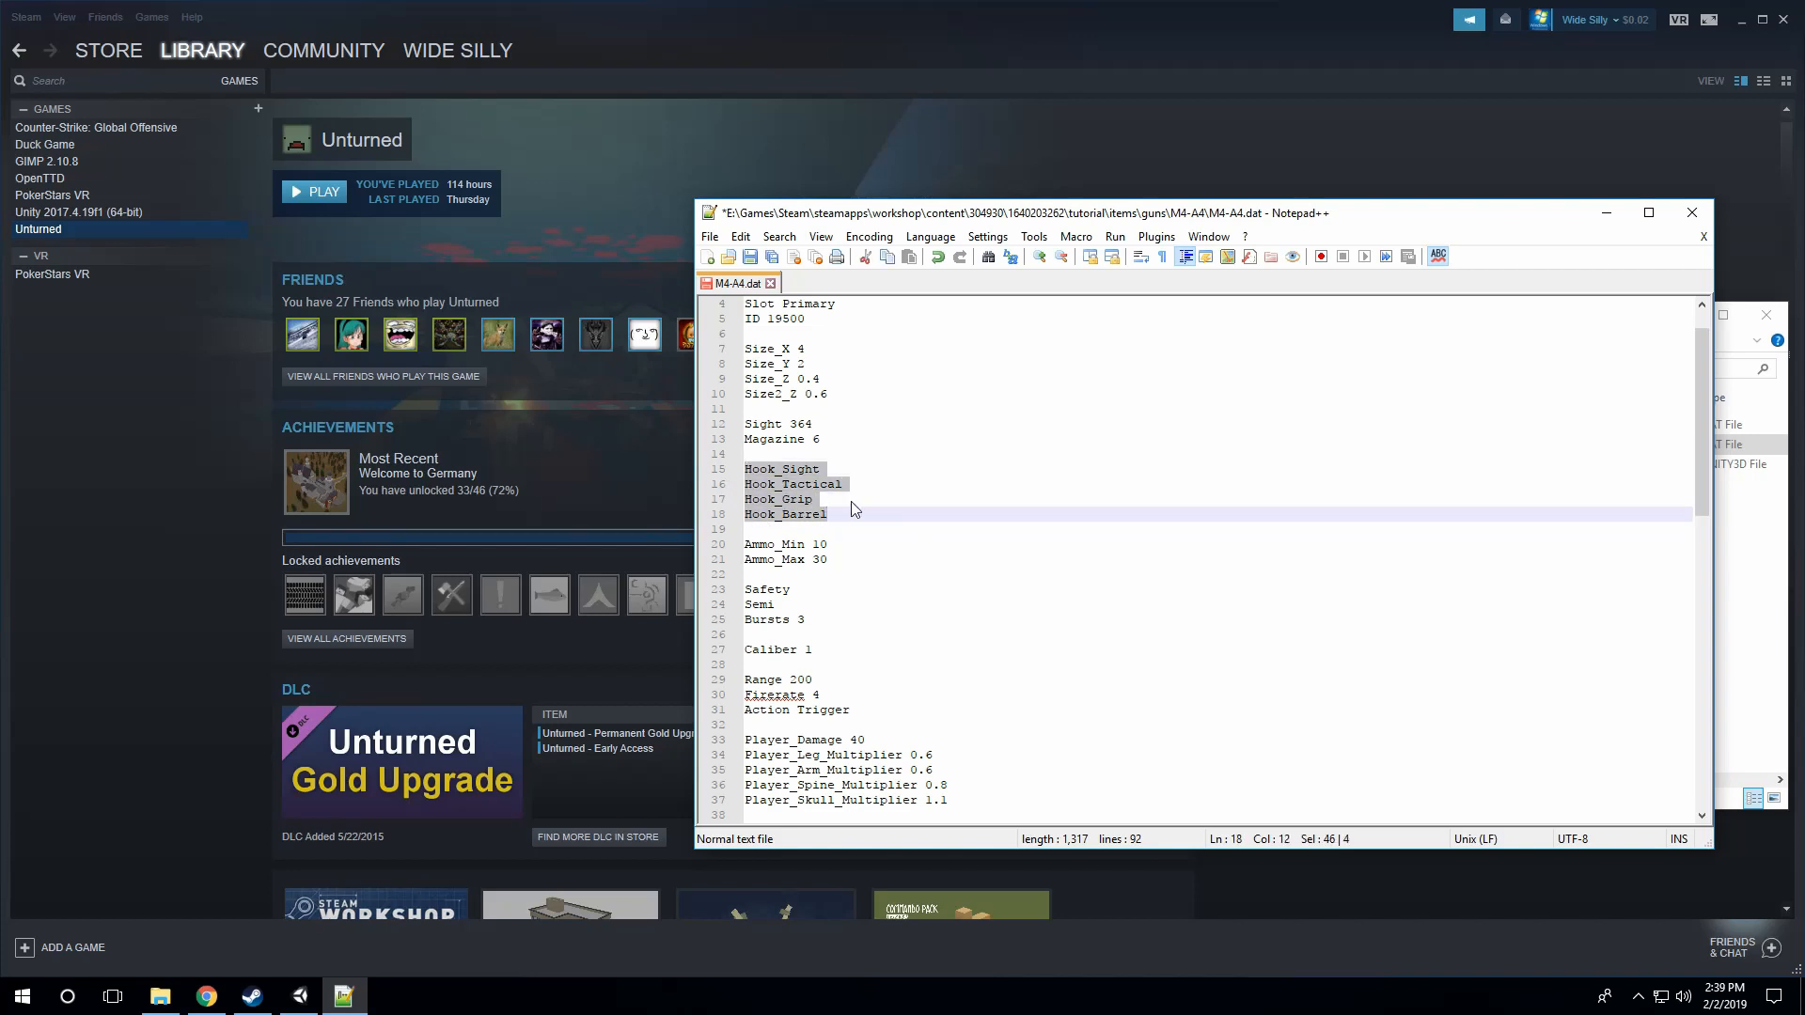
pyautogui.click(850, 500)
pyautogui.click(828, 470)
pyautogui.click(850, 485)
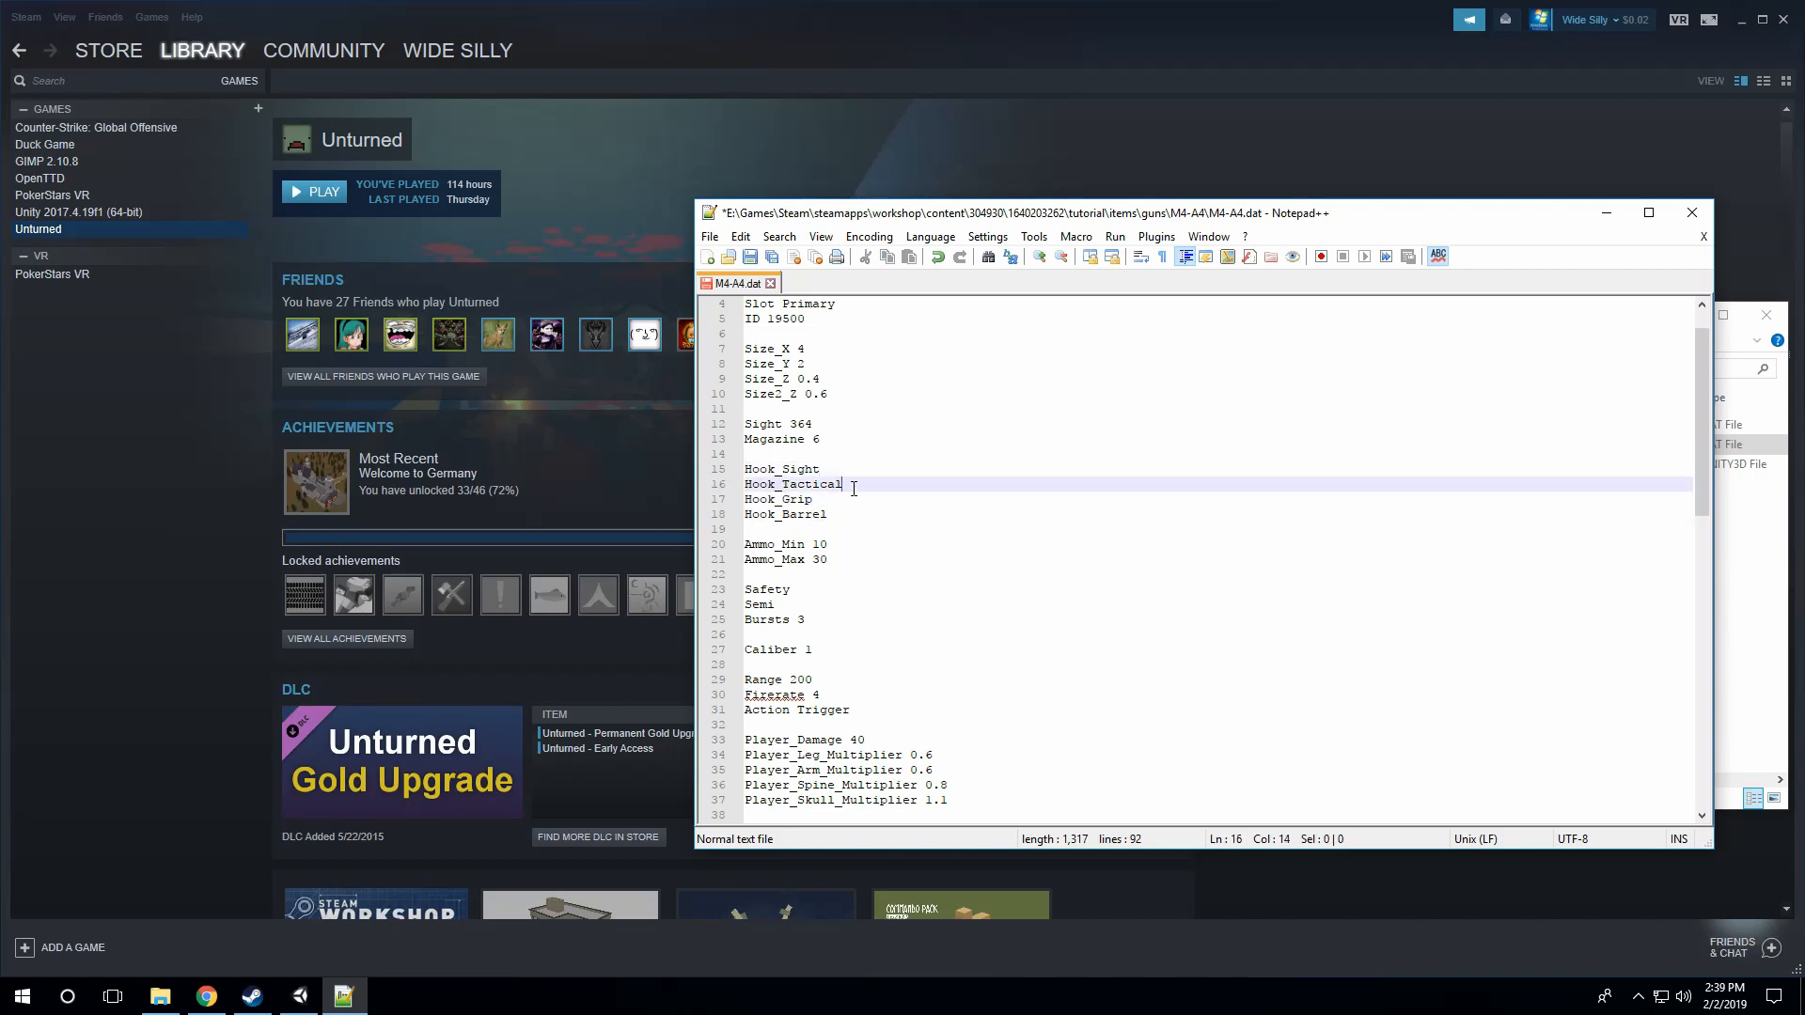
pyautogui.click(827, 466)
pyautogui.click(841, 499)
pyautogui.click(853, 512)
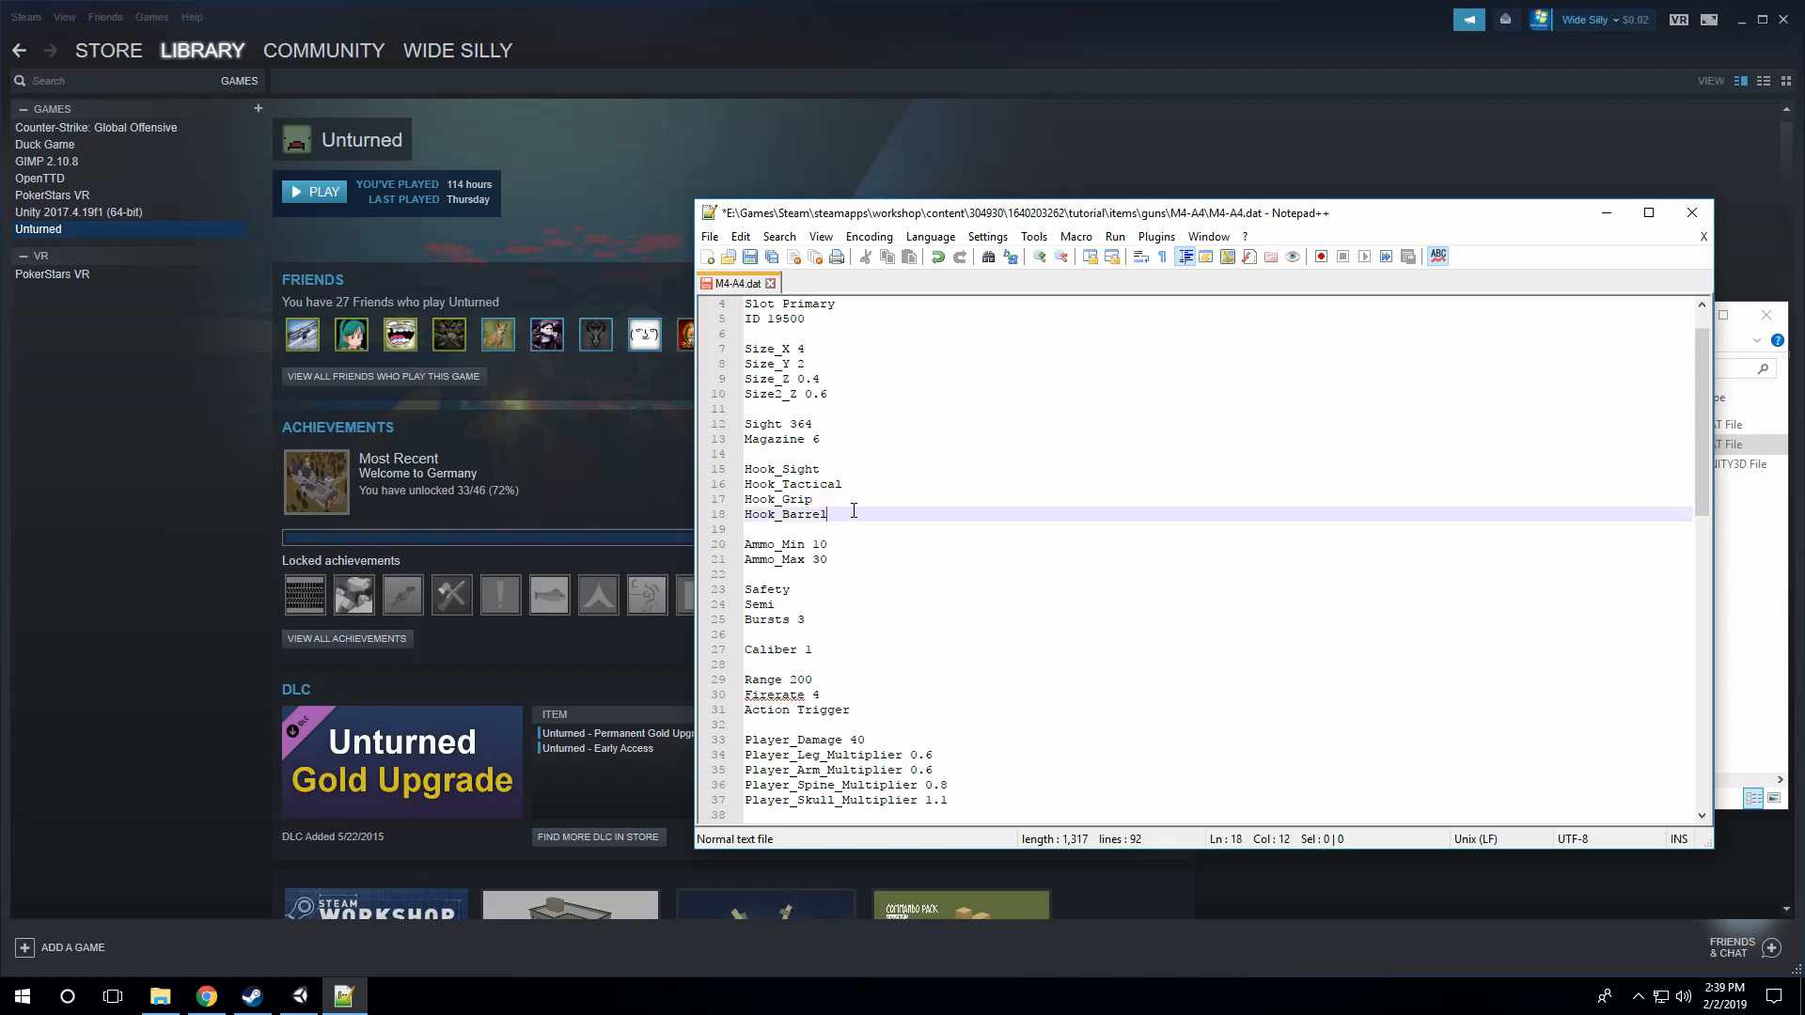
pyautogui.scroll(1, 842, 514)
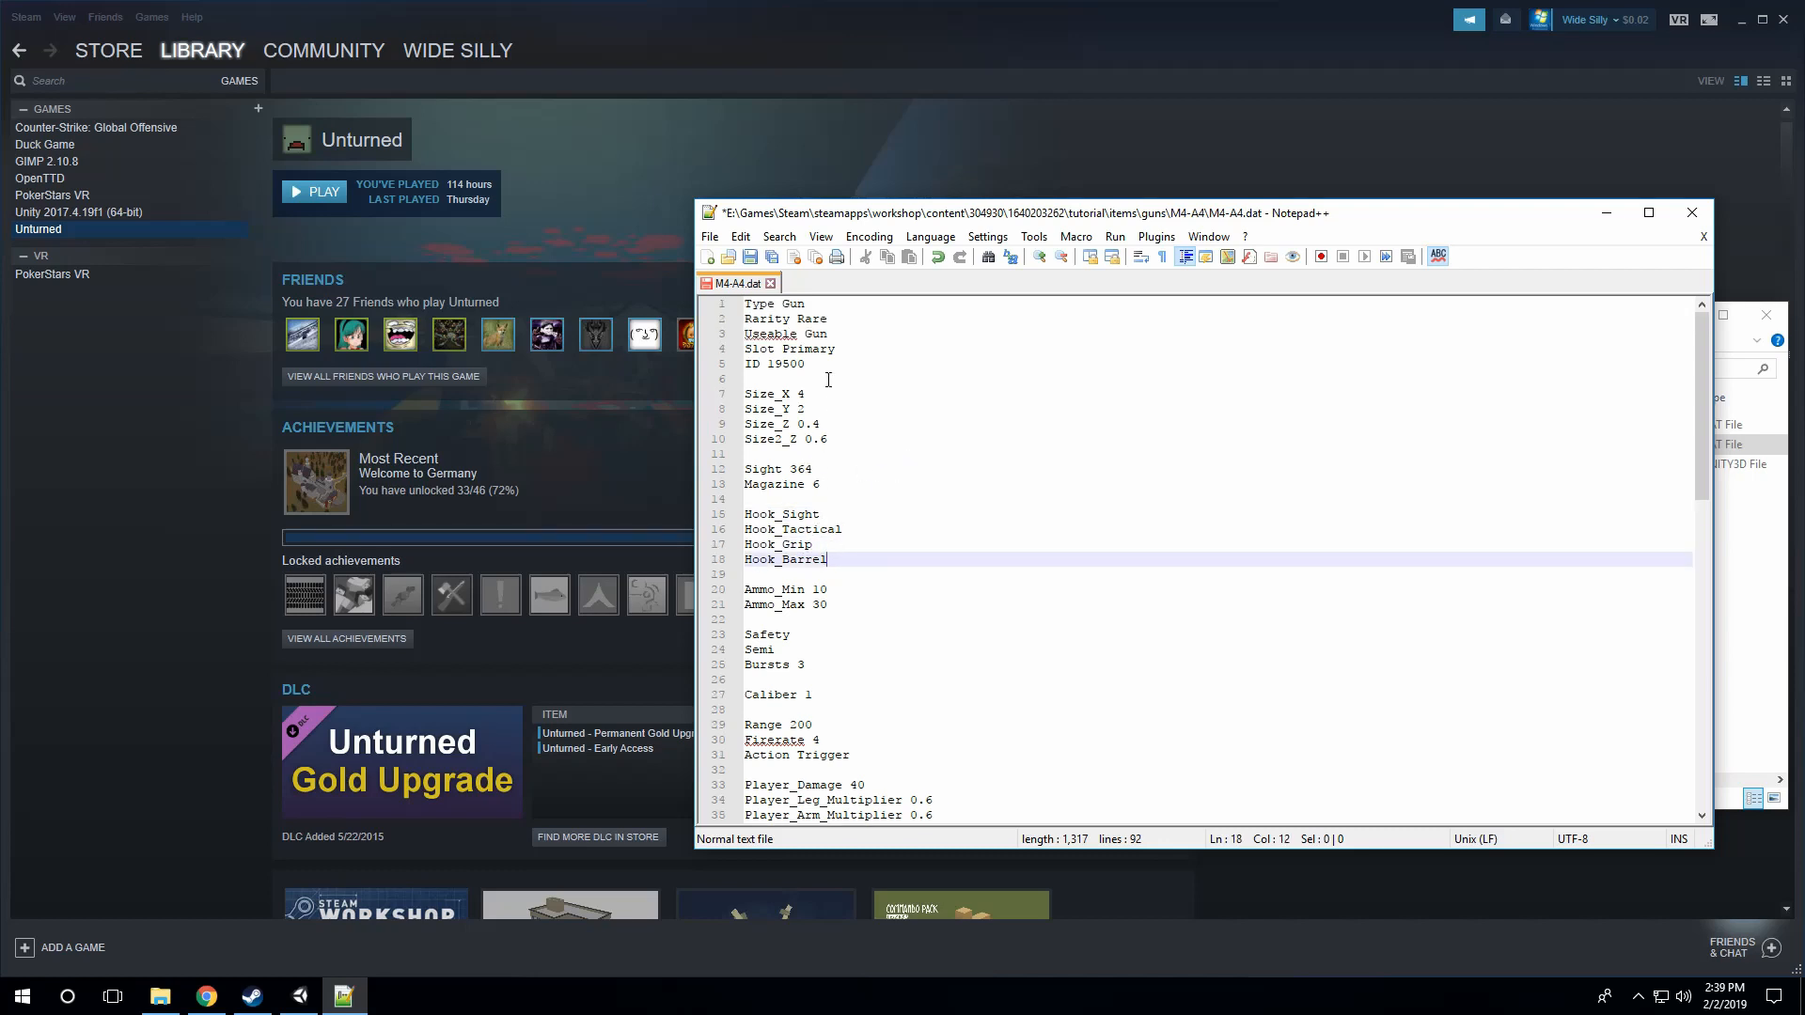
pyautogui.click(858, 541)
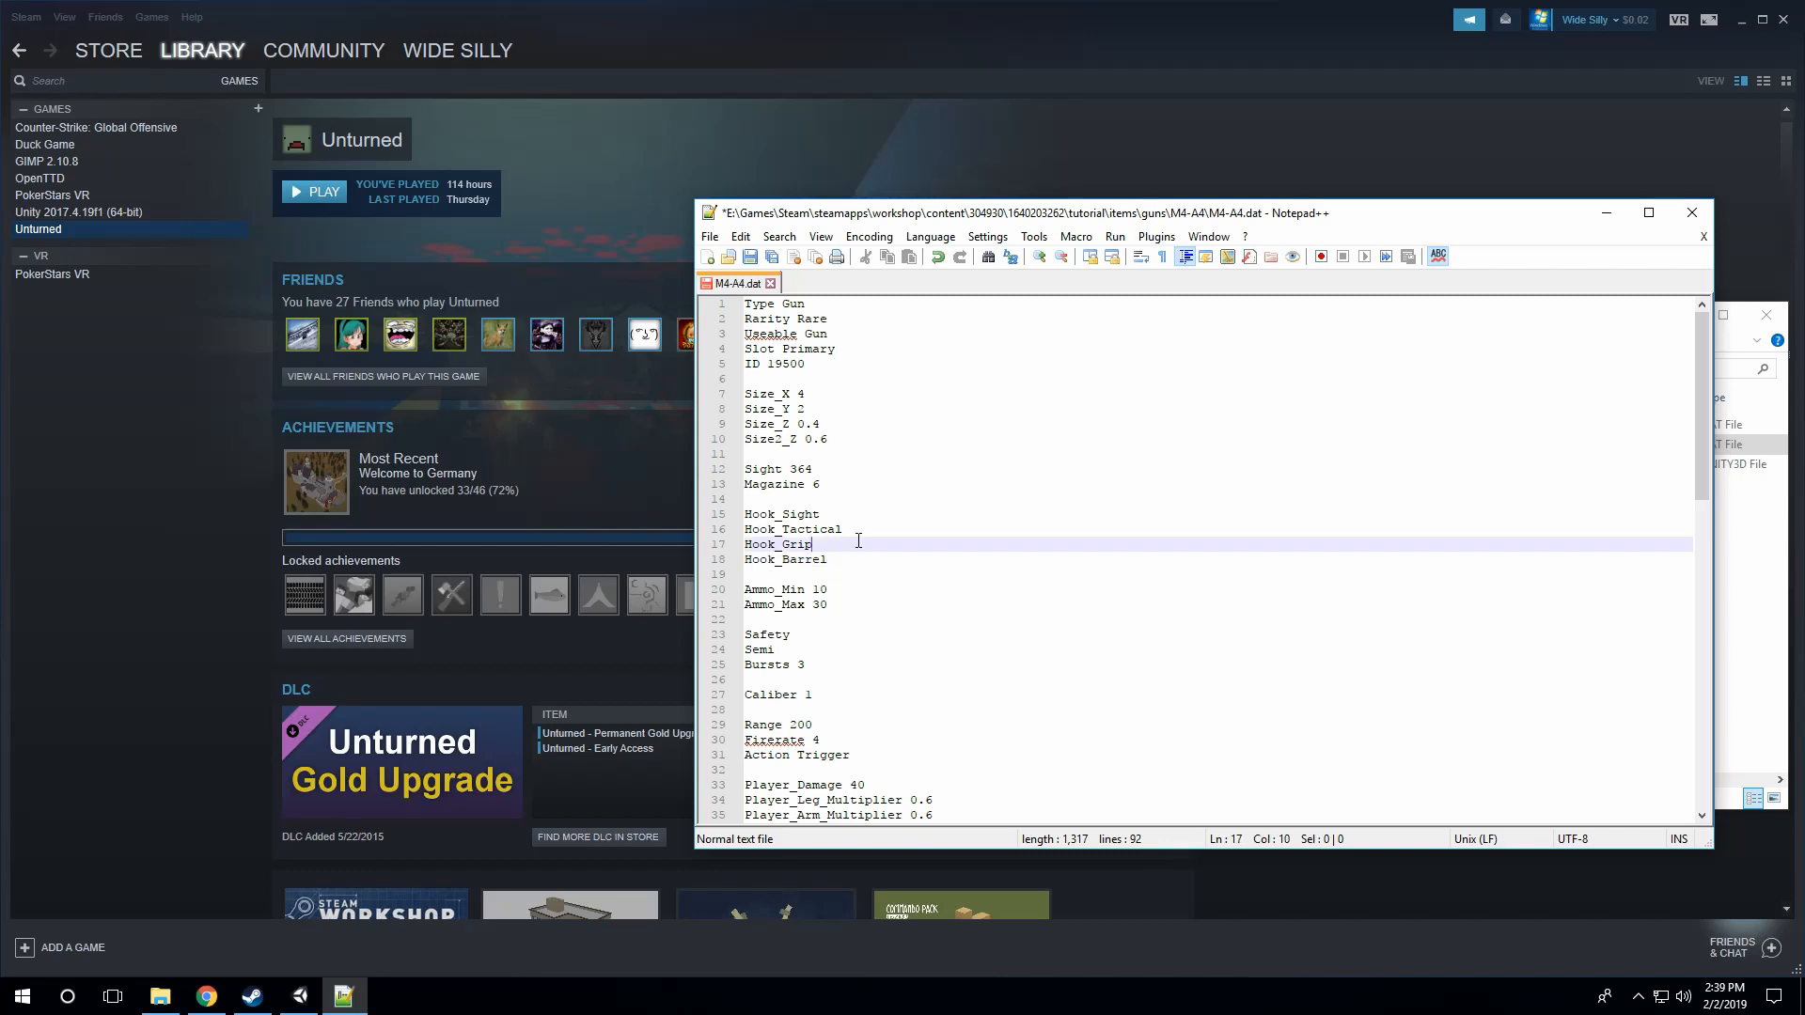
pyautogui.click(840, 559)
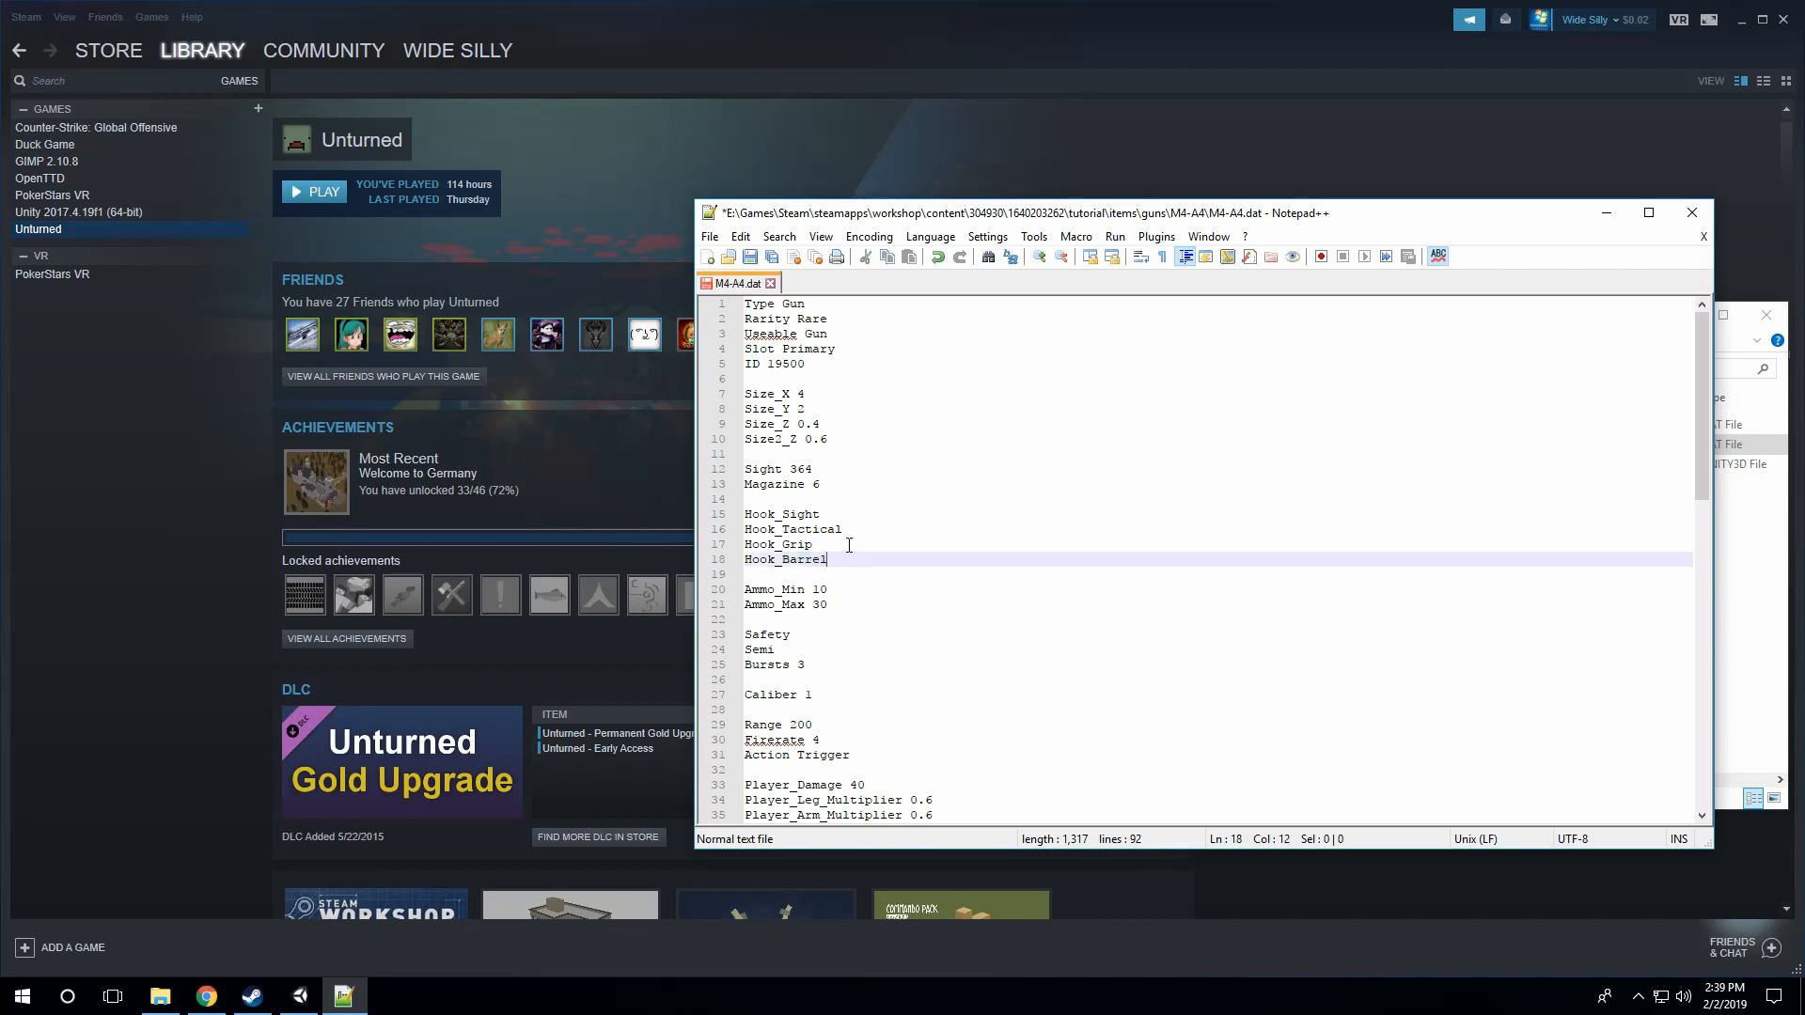
# Step: Review the gun's size entries Size_X, Size_Y, Size_Z and Size2_Z
pyautogui.click(845, 516)
pyautogui.click(833, 423)
pyautogui.click(829, 405)
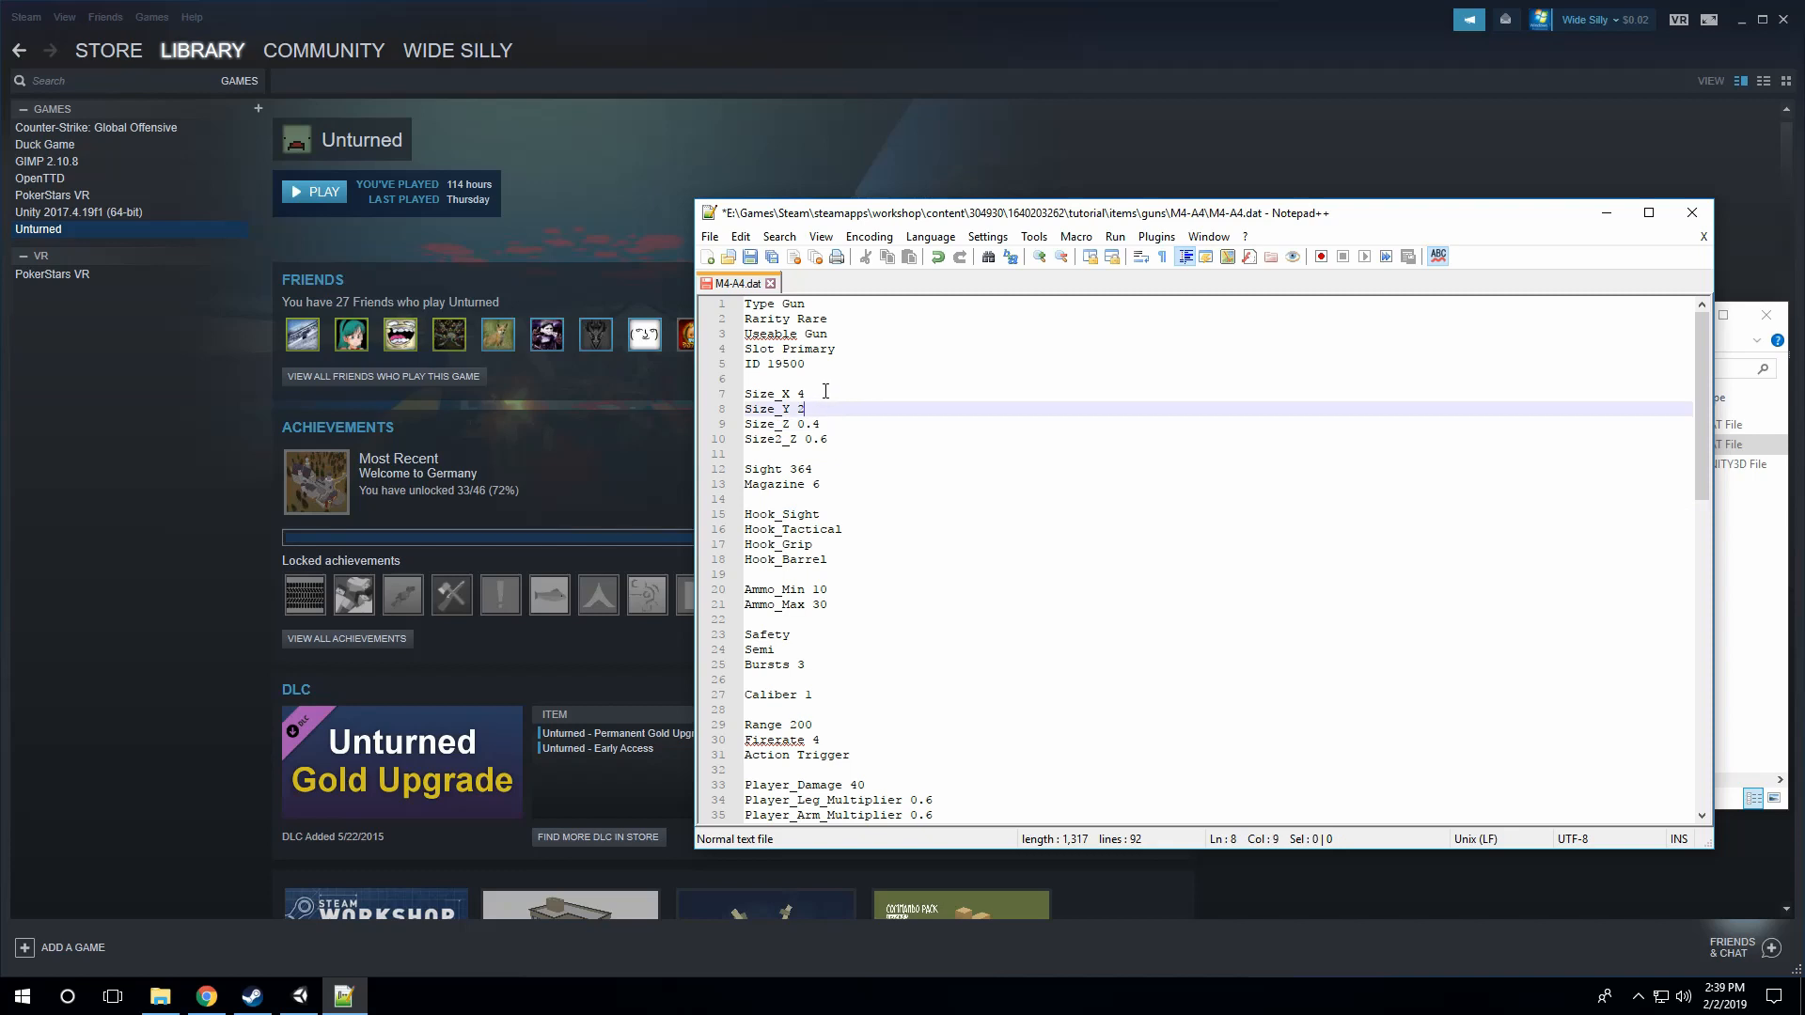
pyautogui.click(826, 393)
pyautogui.click(826, 411)
pyautogui.click(826, 393)
pyautogui.click(833, 423)
pyautogui.click(837, 438)
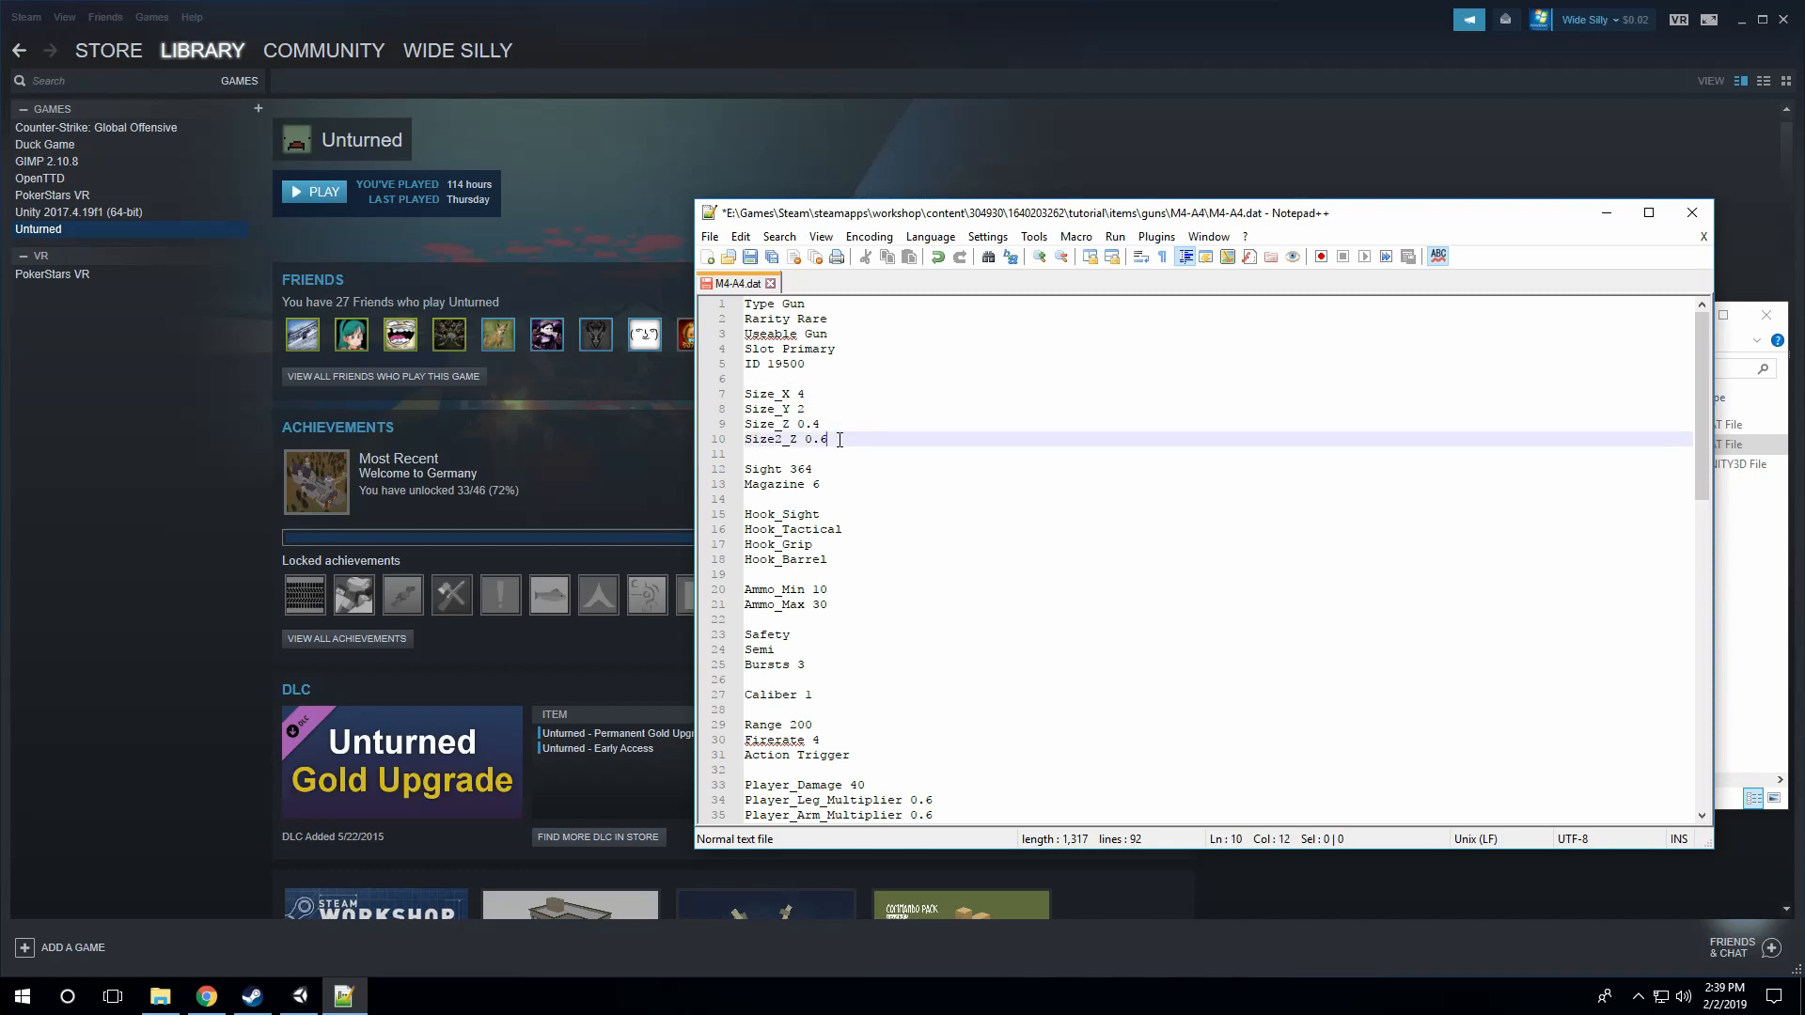
pyautogui.click(824, 393)
pyautogui.moveTo(817, 423); pyautogui.dragTo(745, 393)
pyautogui.click(816, 411)
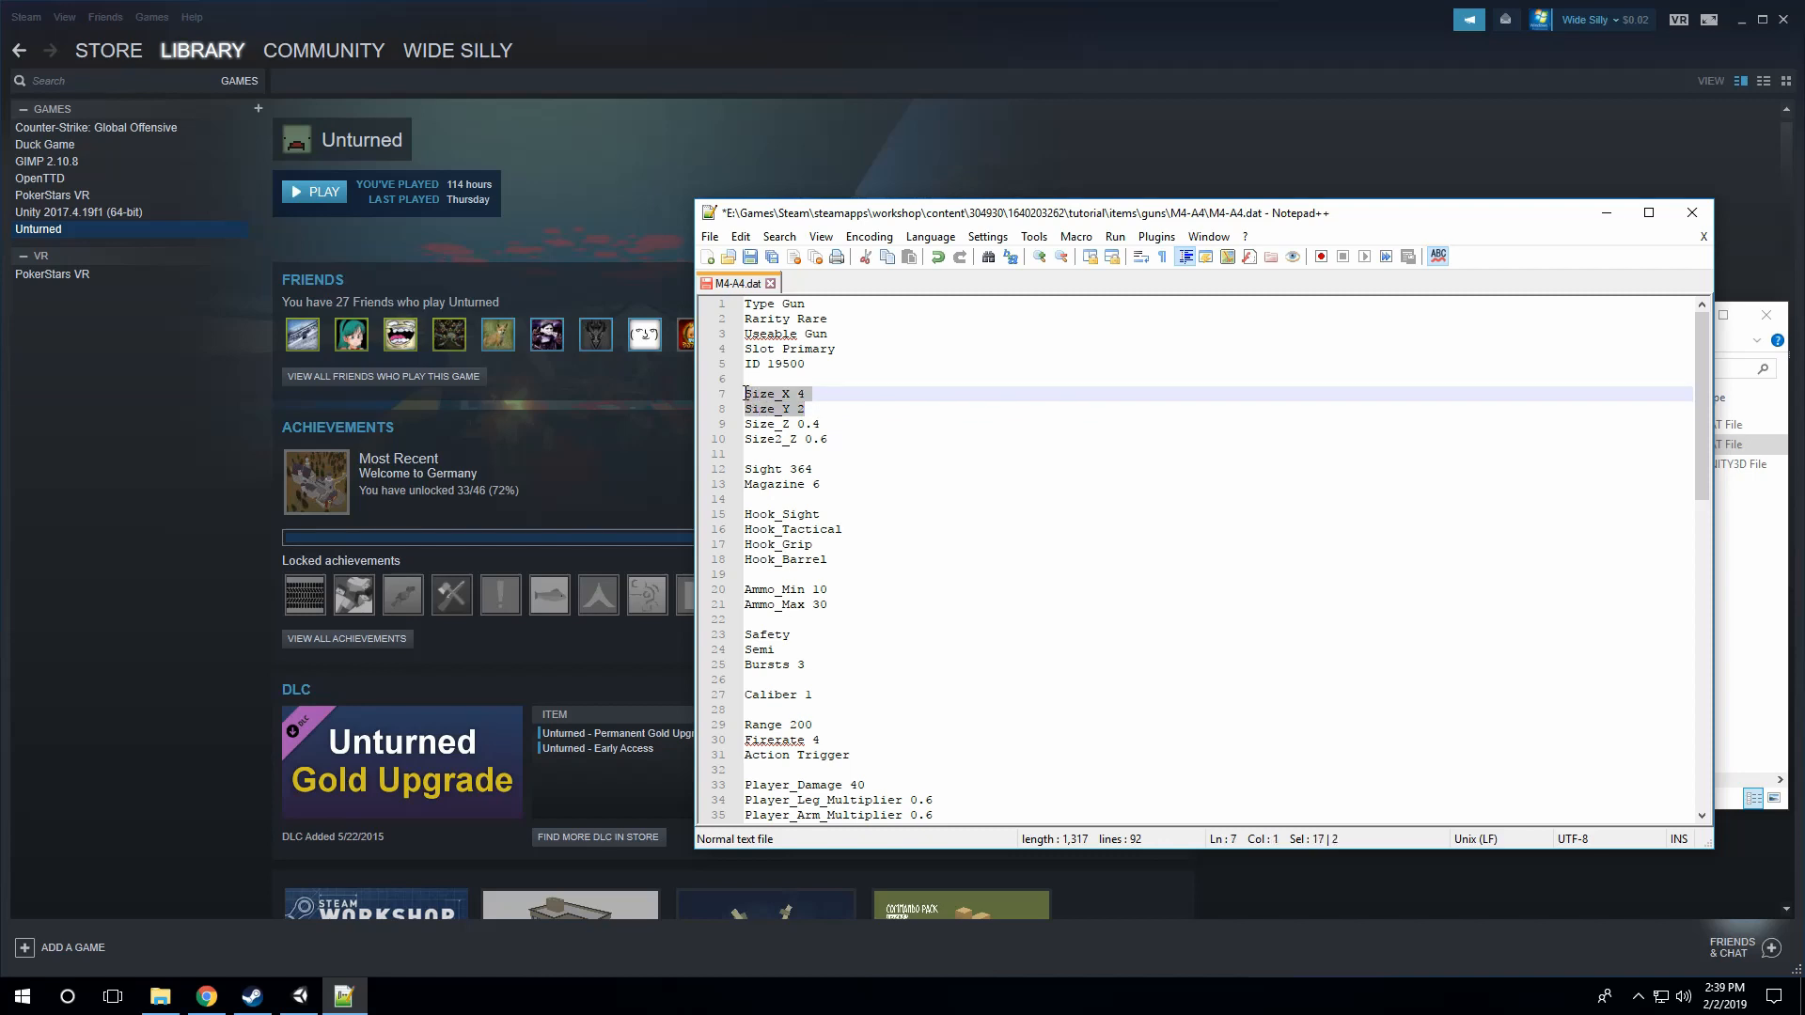
pyautogui.click(831, 411)
pyautogui.click(834, 424)
pyautogui.click(837, 439)
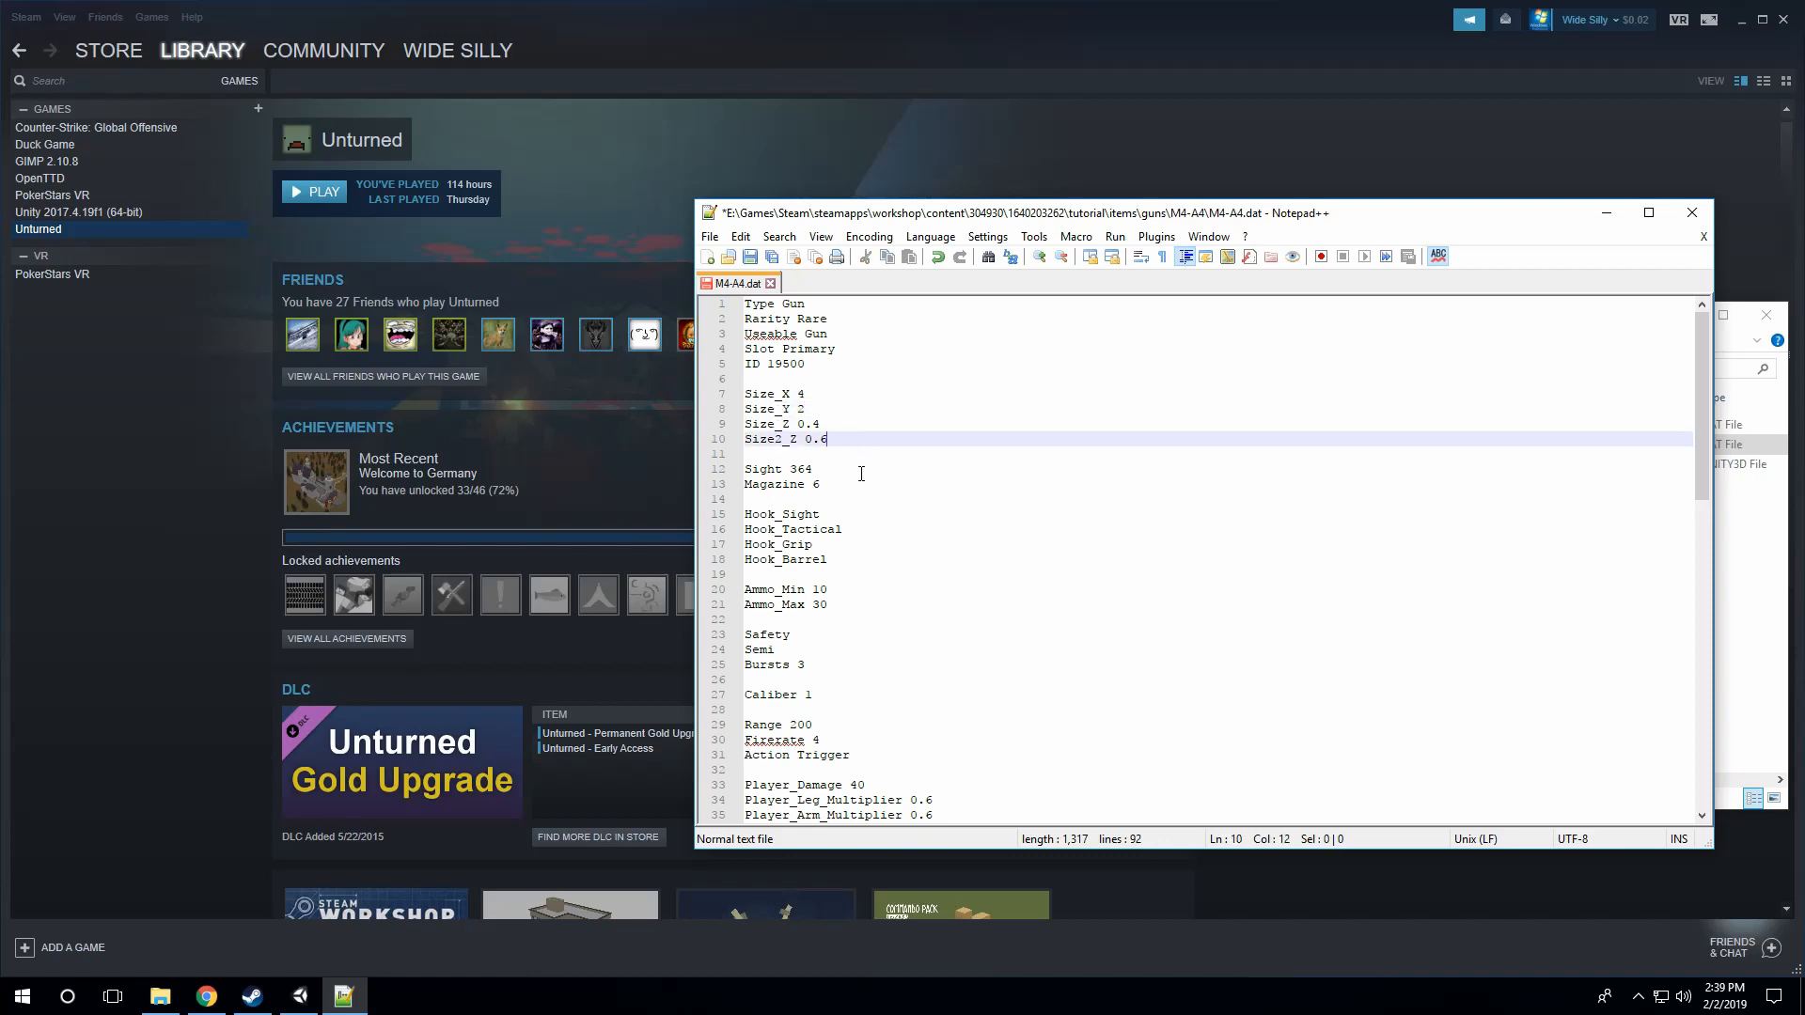
# Step: Replace the Bursts line in the fire mode block with Auto
pyautogui.scroll(-3, 861, 473)
pyautogui.click(851, 470)
pyautogui.click(851, 457)
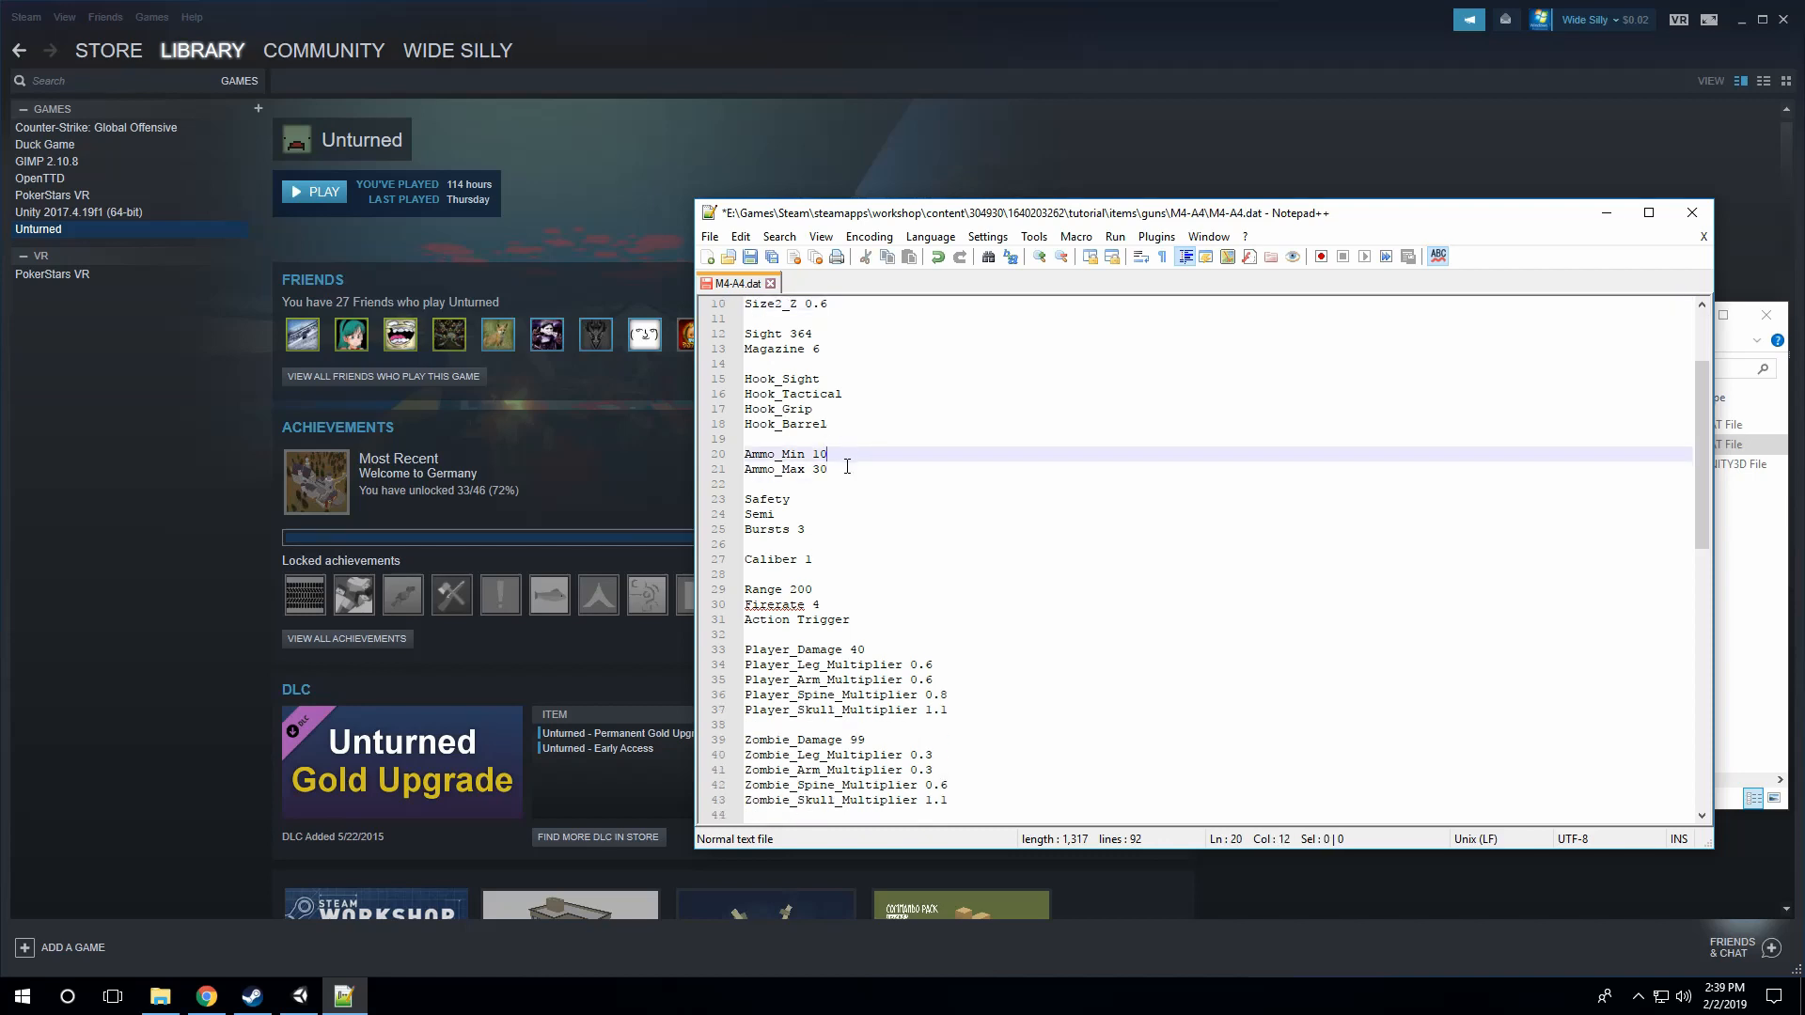
pyautogui.click(829, 501)
pyautogui.click(809, 515)
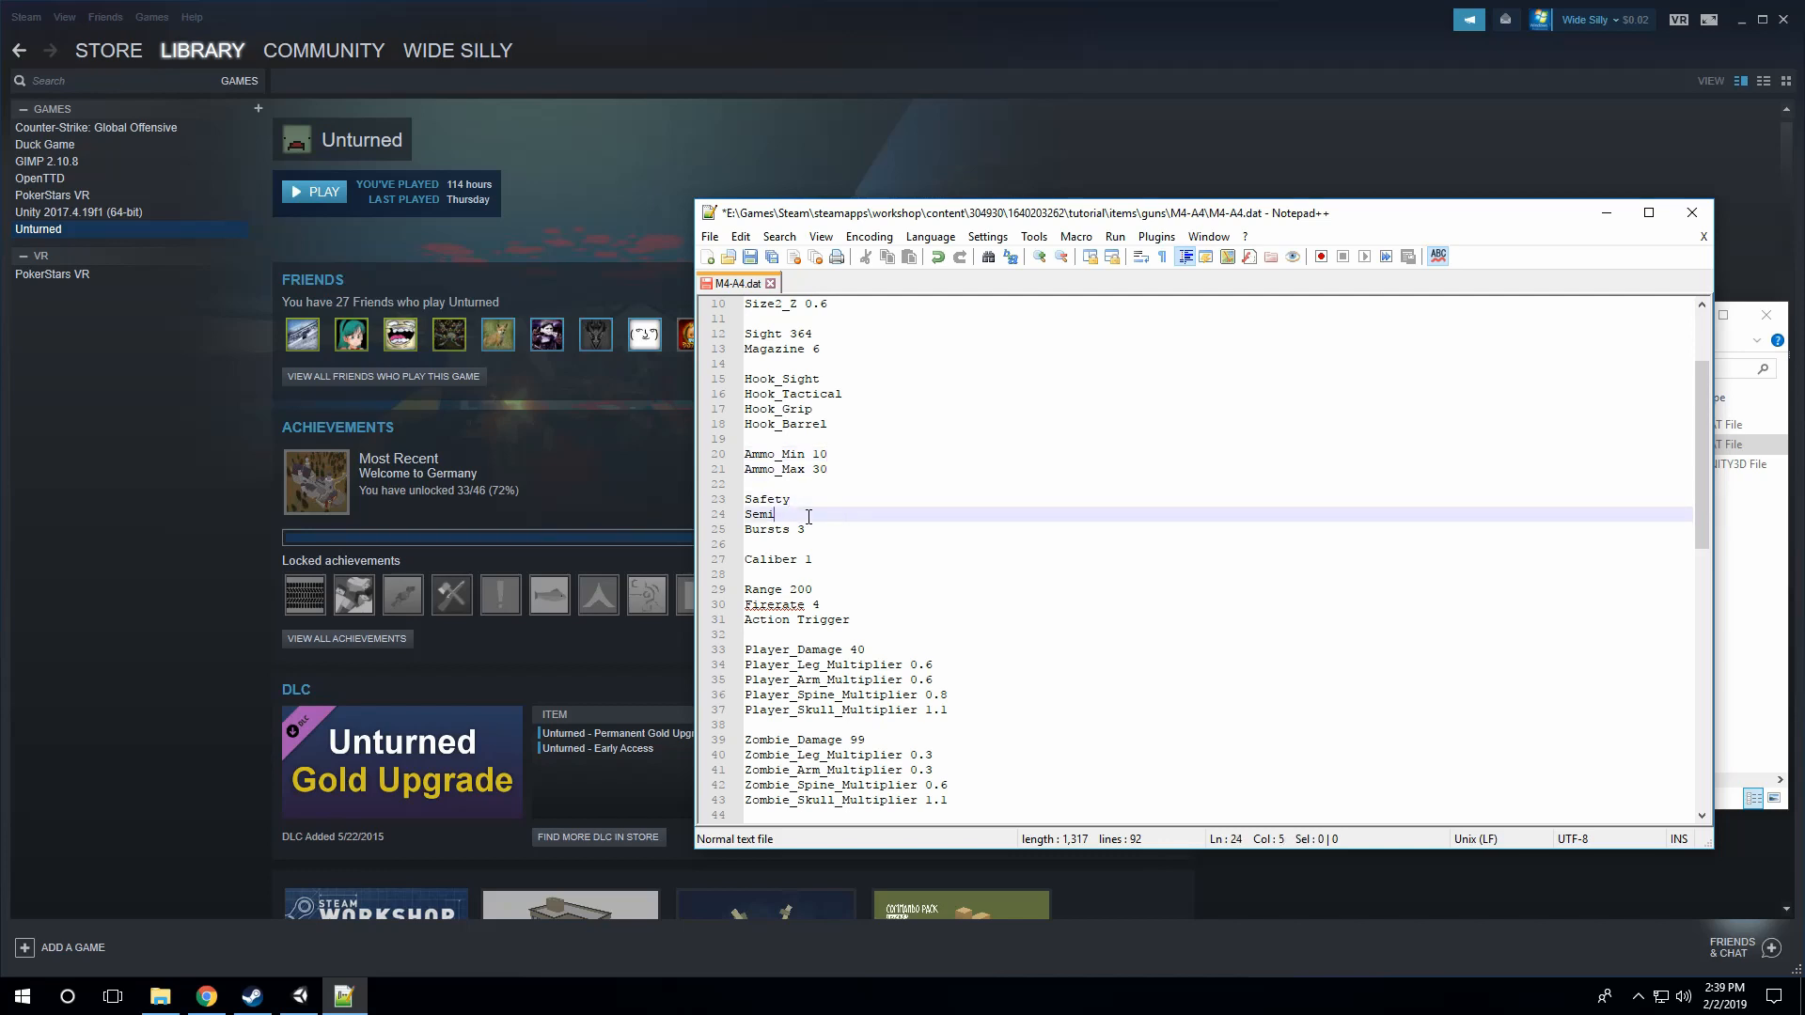
pyautogui.click(804, 527)
pyautogui.click(793, 502)
pyautogui.click(793, 514)
pyautogui.moveTo(822, 528); pyautogui.dragTo(743, 533)
pyautogui.click(785, 516)
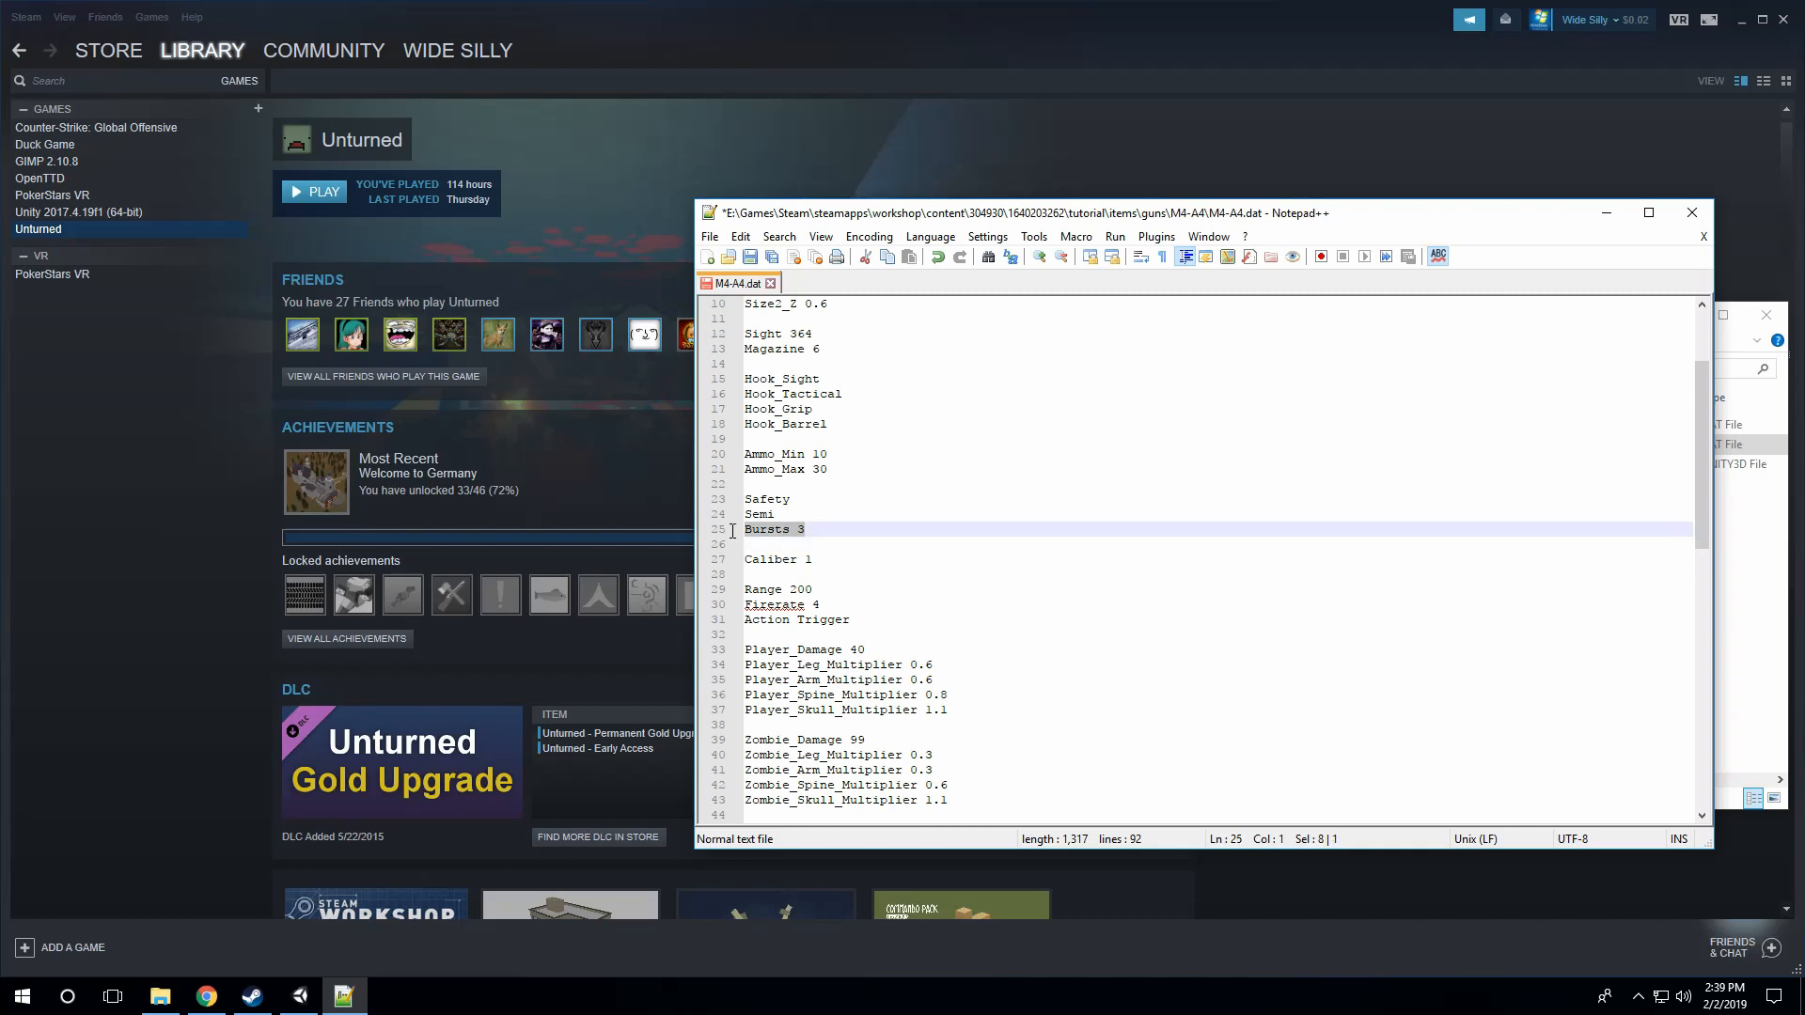
pyautogui.write('Auto')
pyautogui.click(835, 561)
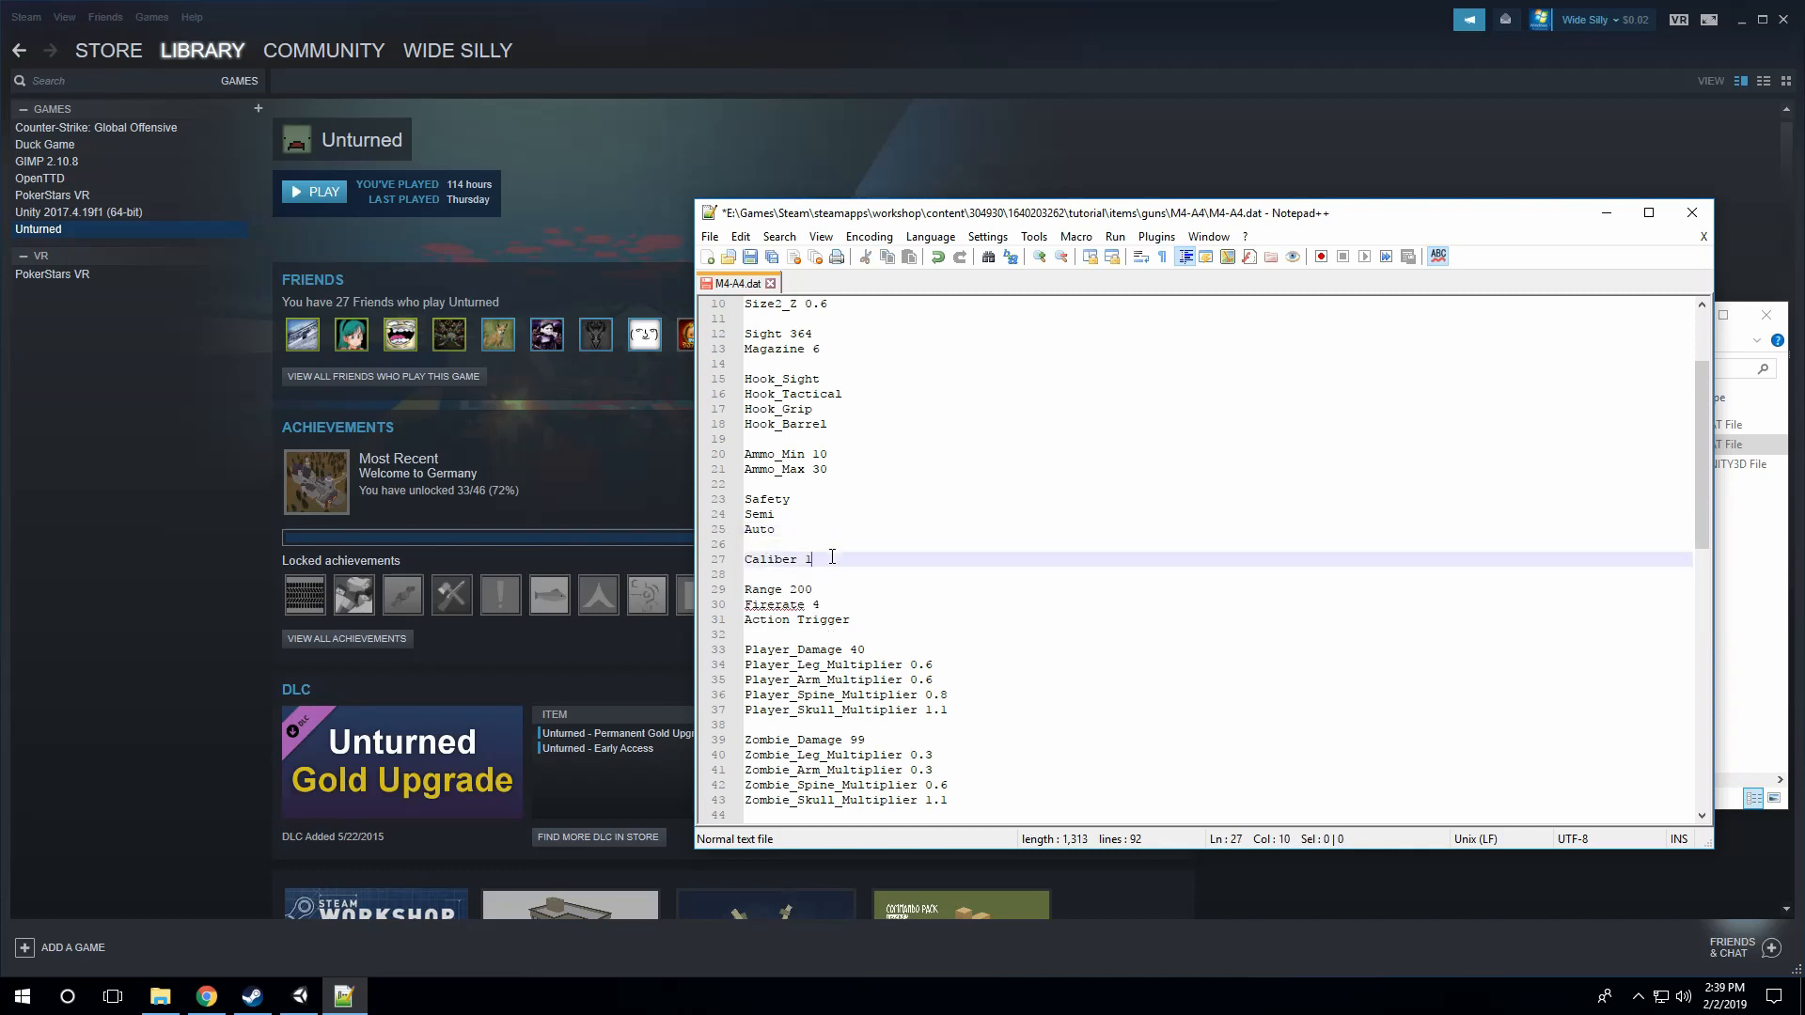
# Step: Add a new line reading Bursts 3 below the Auto fire mode
pyautogui.click(808, 532)
pyautogui.press('Return')
pyautogui.write('B')
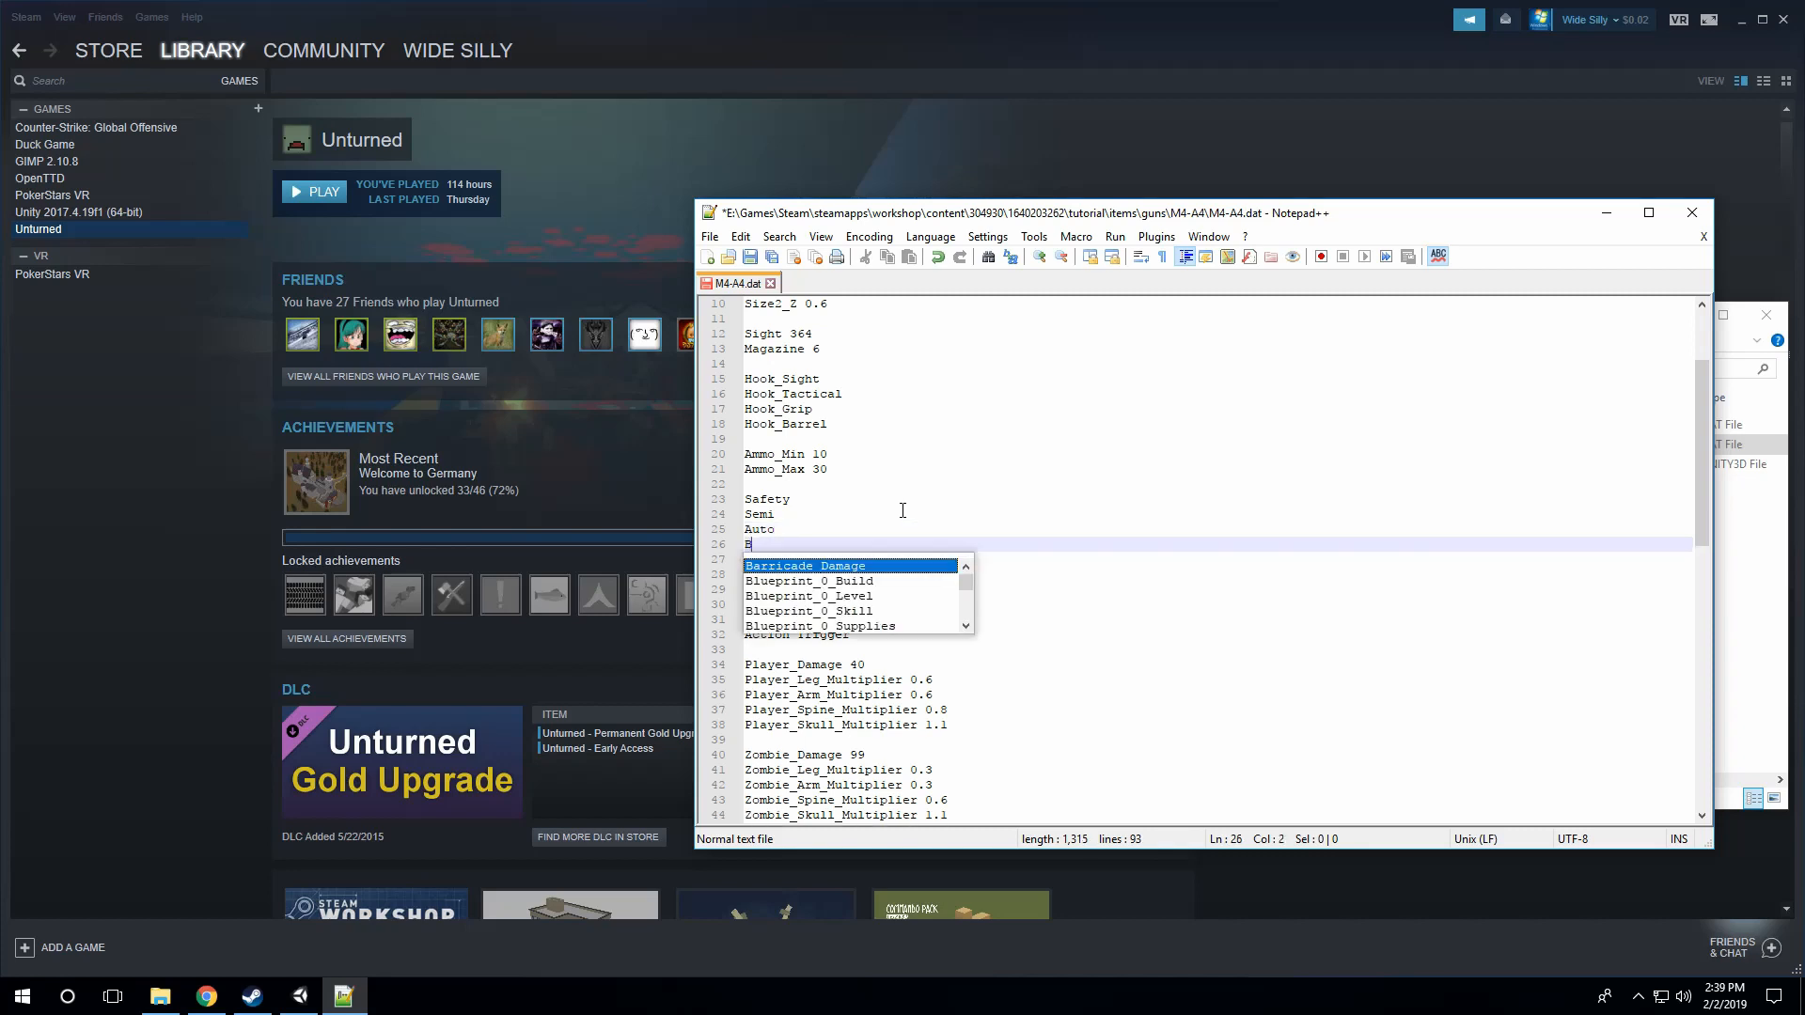
pyautogui.write('ursts ')
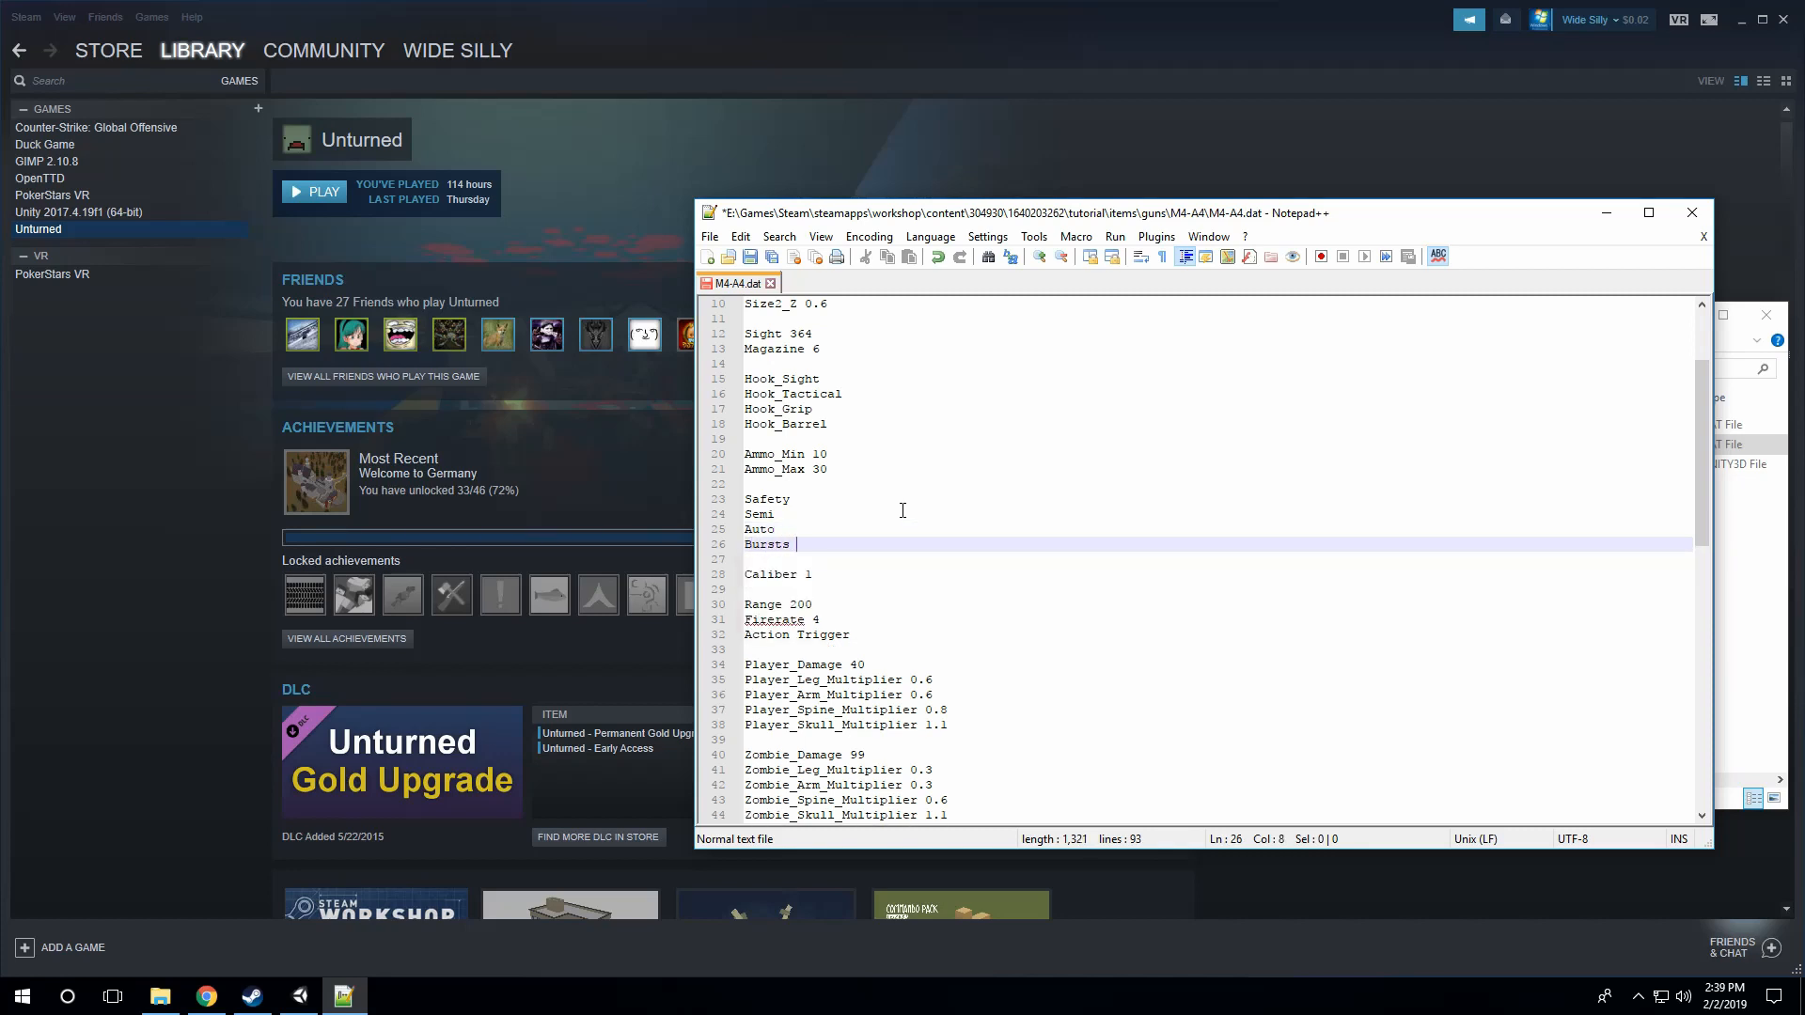
pyautogui.write('3')
pyautogui.click(841, 578)
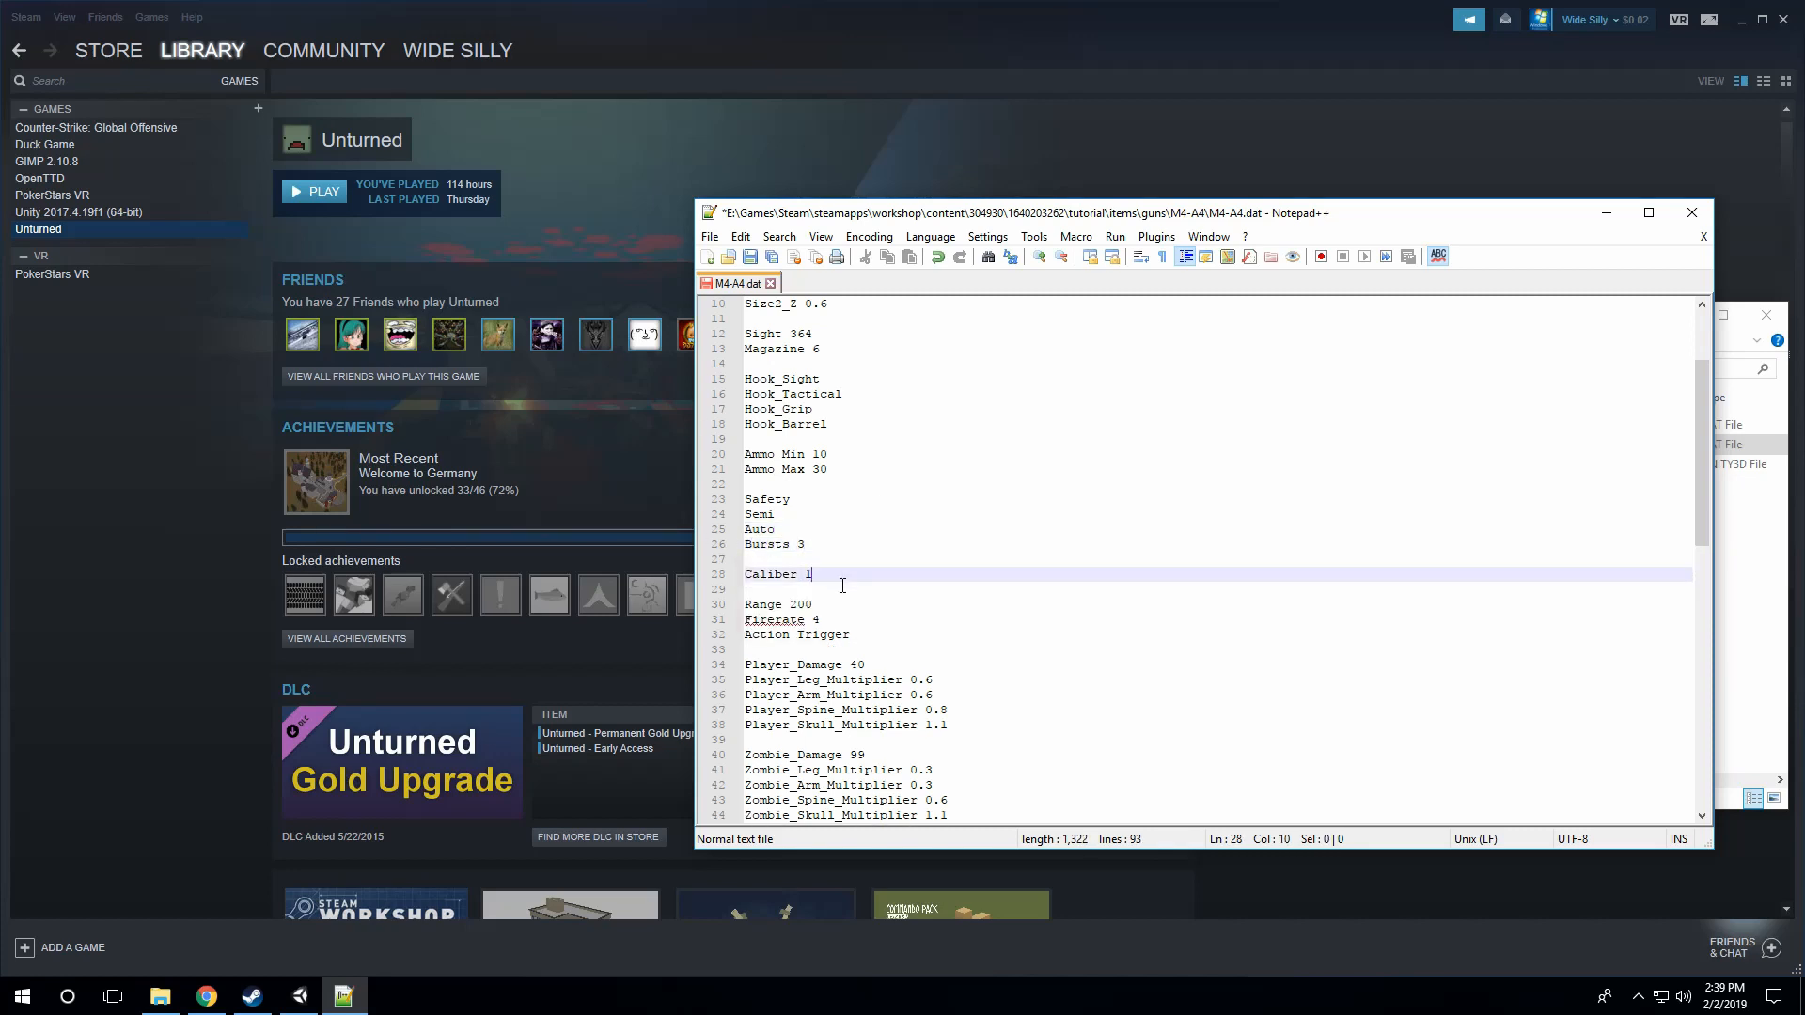
# Step: Review the gun's Caliber, Range and Firerate entries
pyautogui.click(846, 604)
pyautogui.click(840, 575)
pyautogui.scroll(-2, 869, 592)
pyautogui.click(846, 559)
pyautogui.click(850, 529)
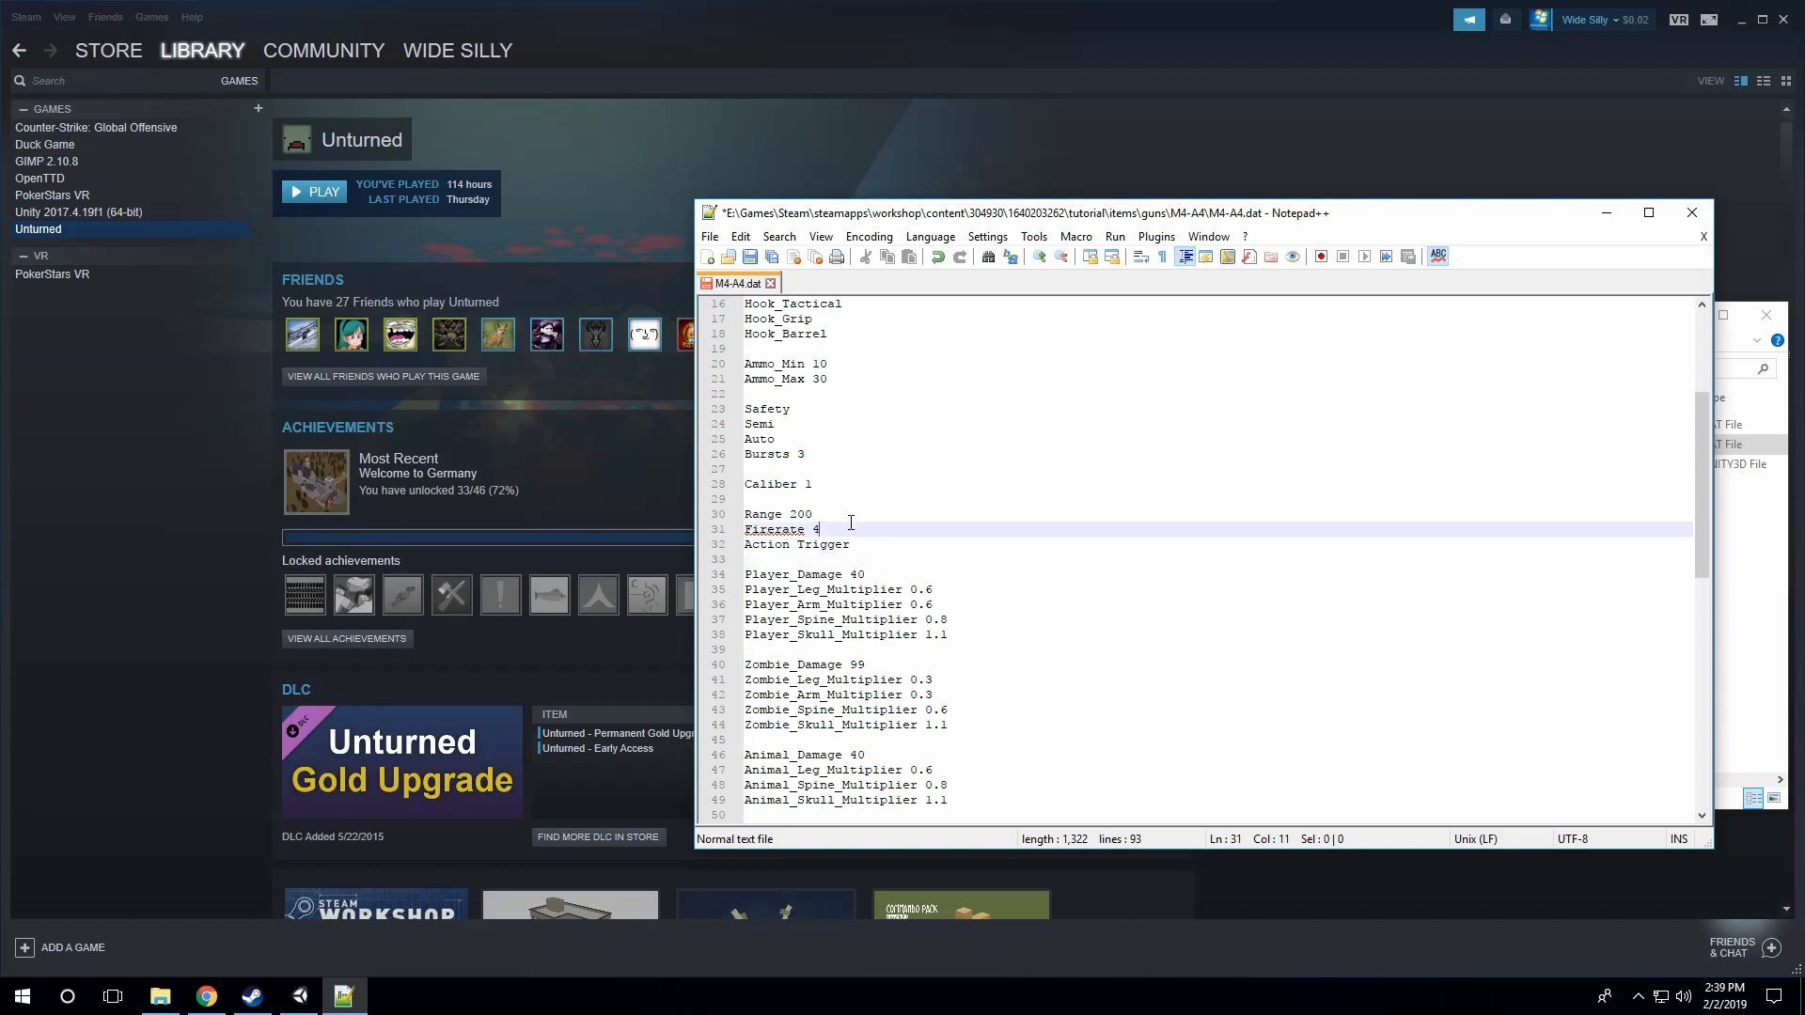
pyautogui.click(856, 516)
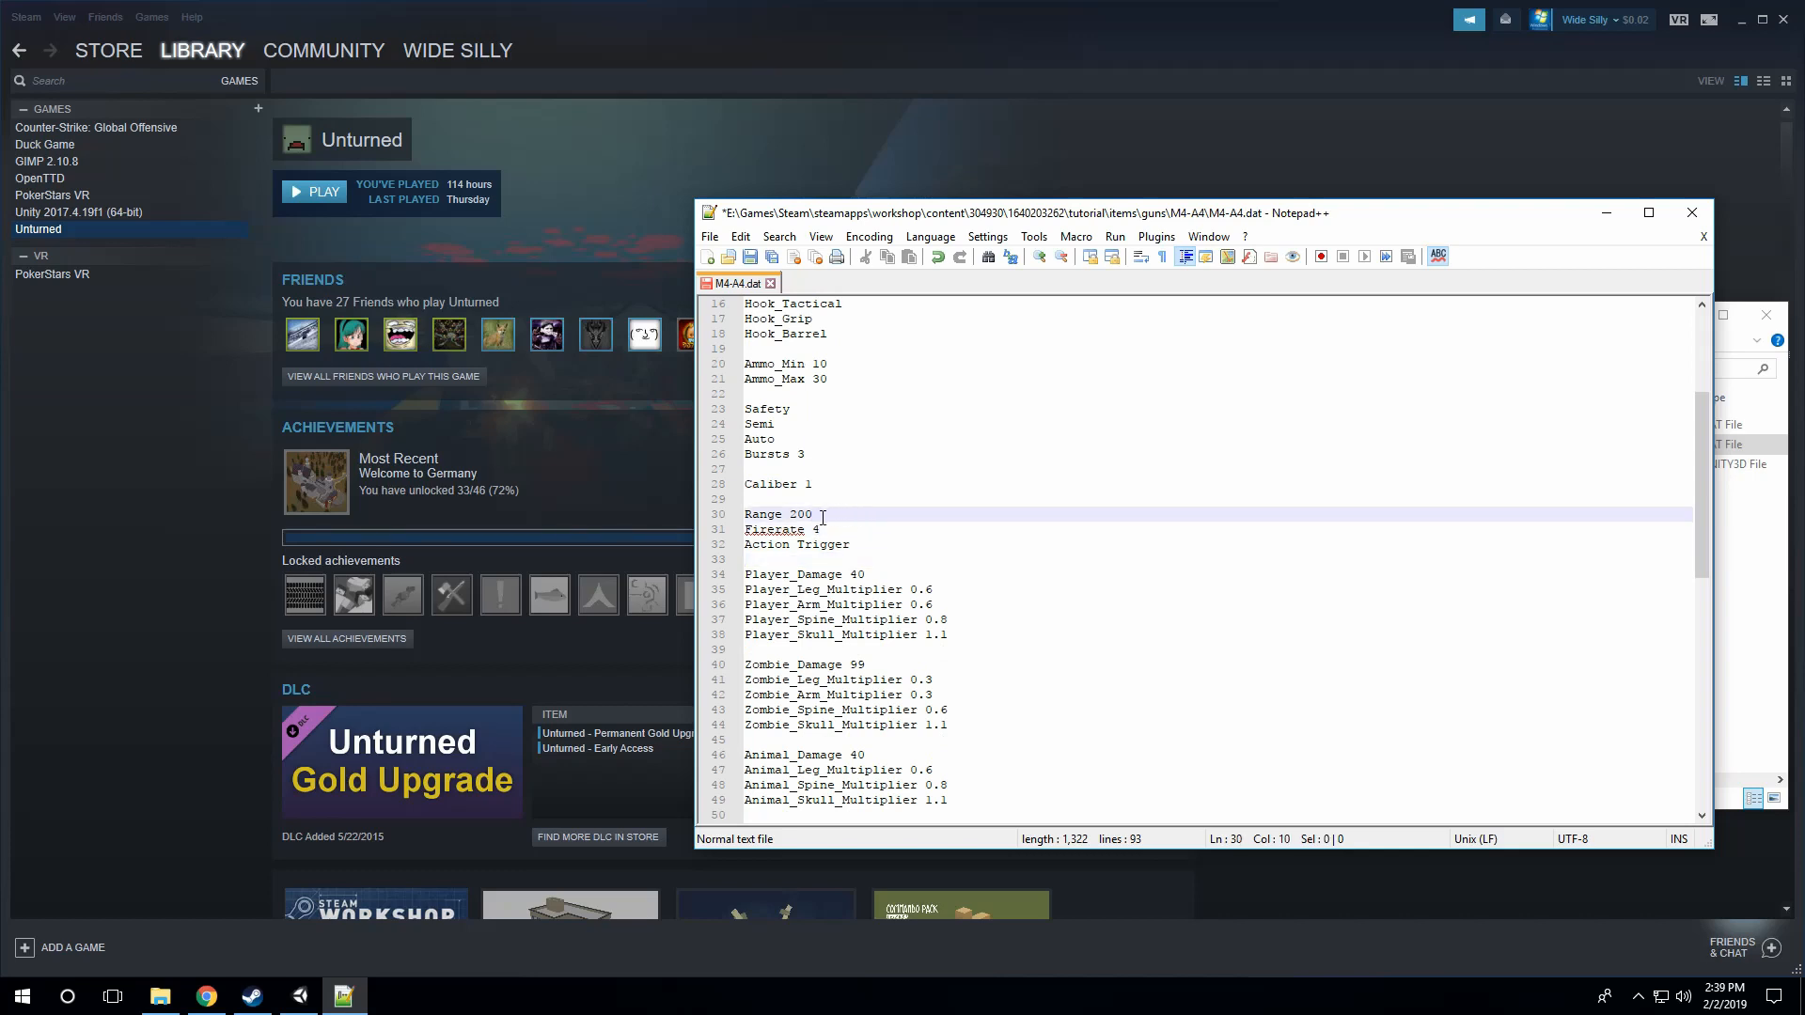
pyautogui.click(791, 515)
pyautogui.click(820, 515)
pyautogui.moveTo(812, 515); pyautogui.dragTo(849, 531)
pyautogui.click(835, 529)
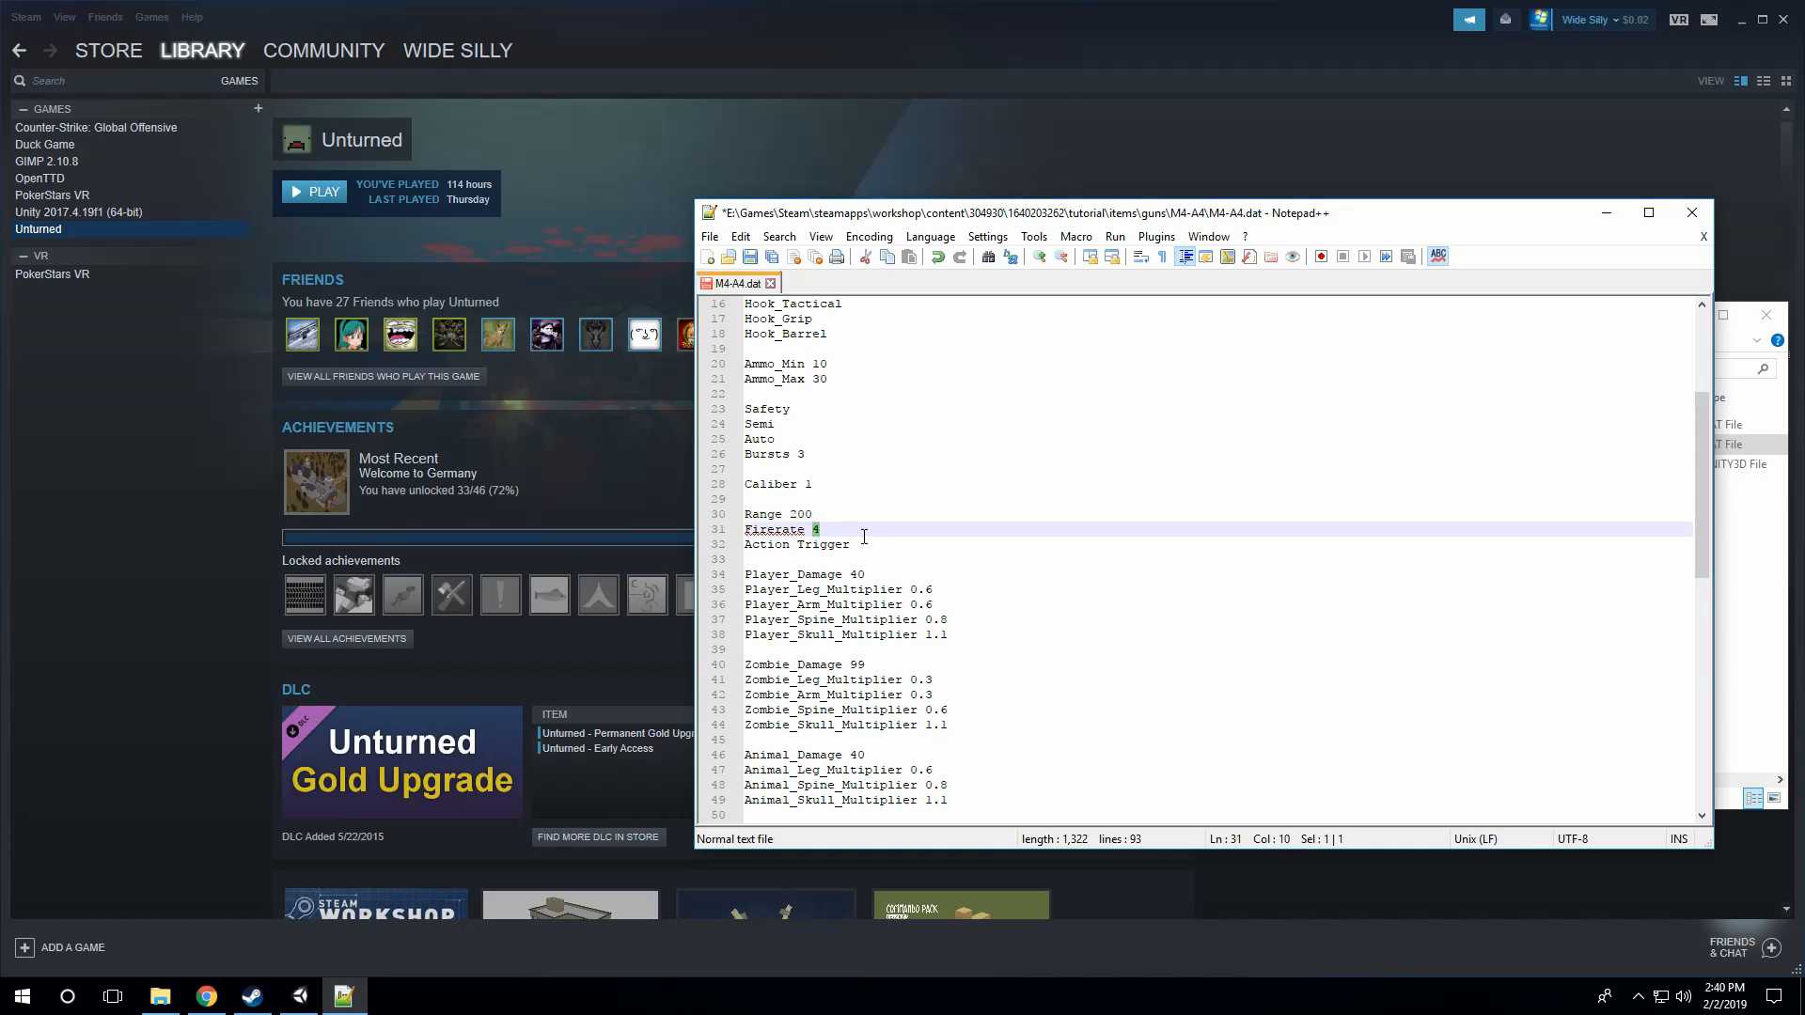
pyautogui.click(859, 531)
# Step: Look over the player, zombie and animal damage blocks of the DAT file
pyautogui.scroll(-4, 875, 540)
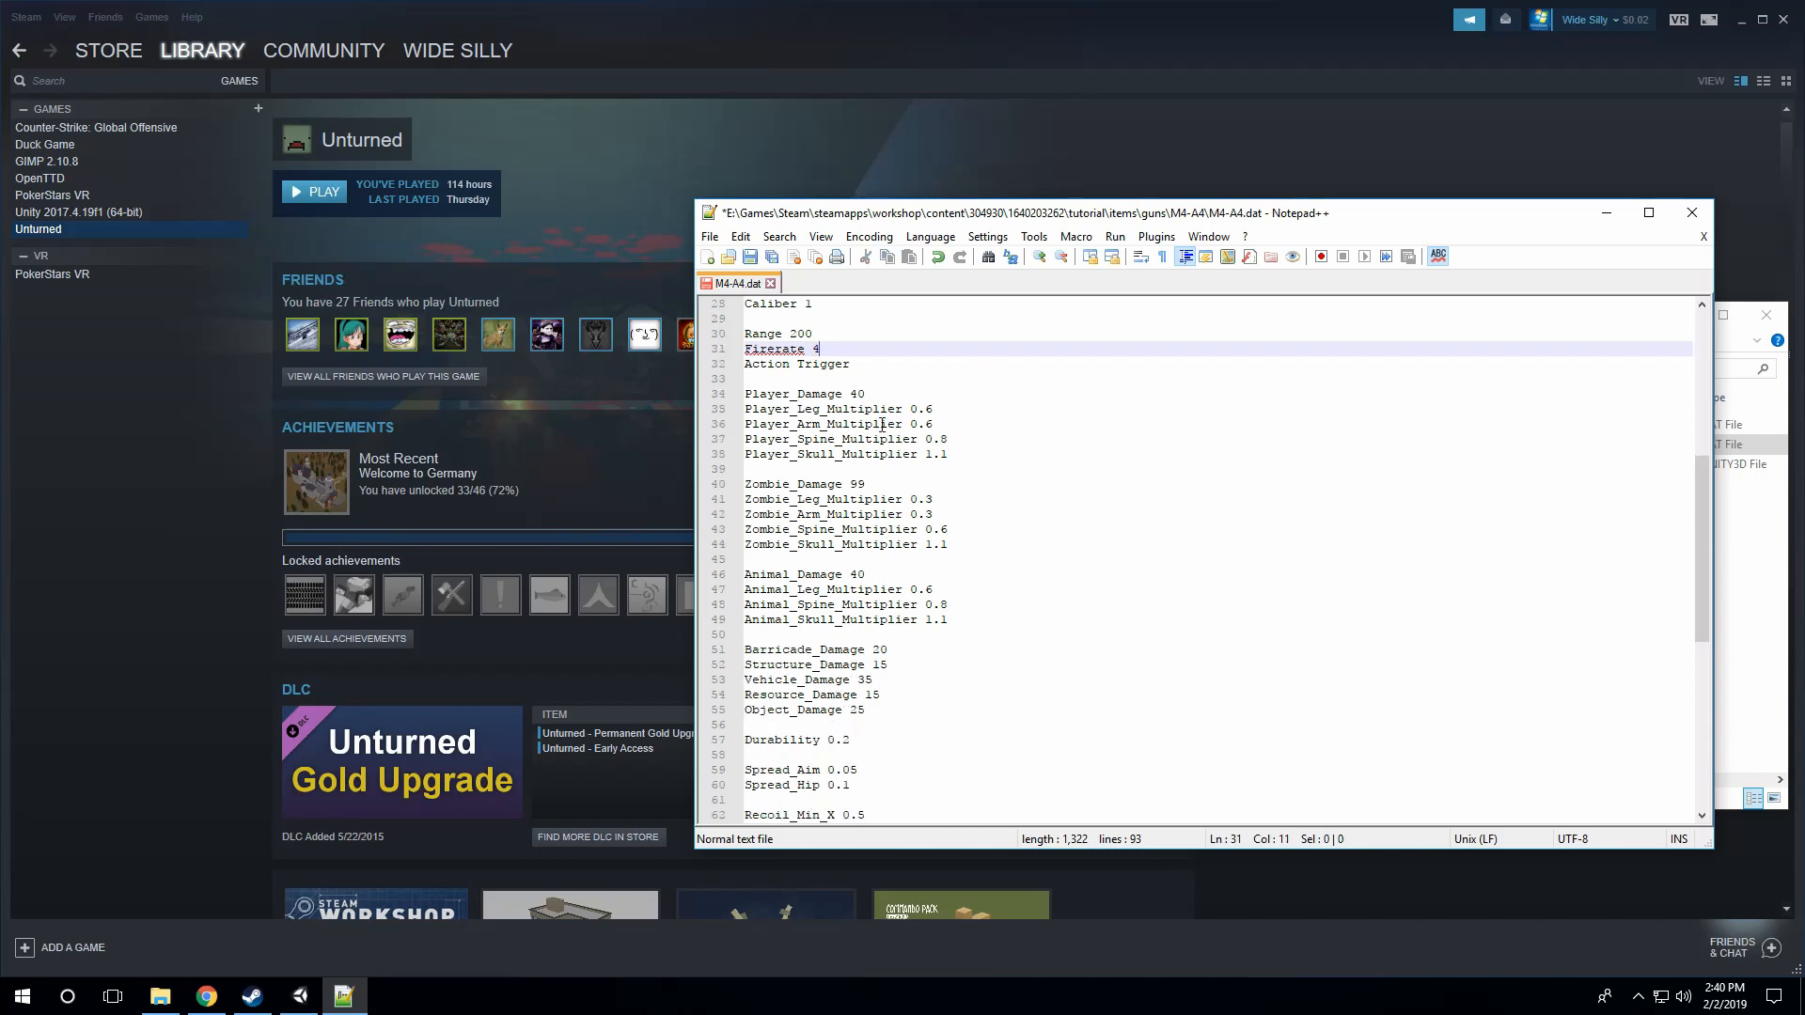
pyautogui.click(891, 382)
pyautogui.click(887, 395)
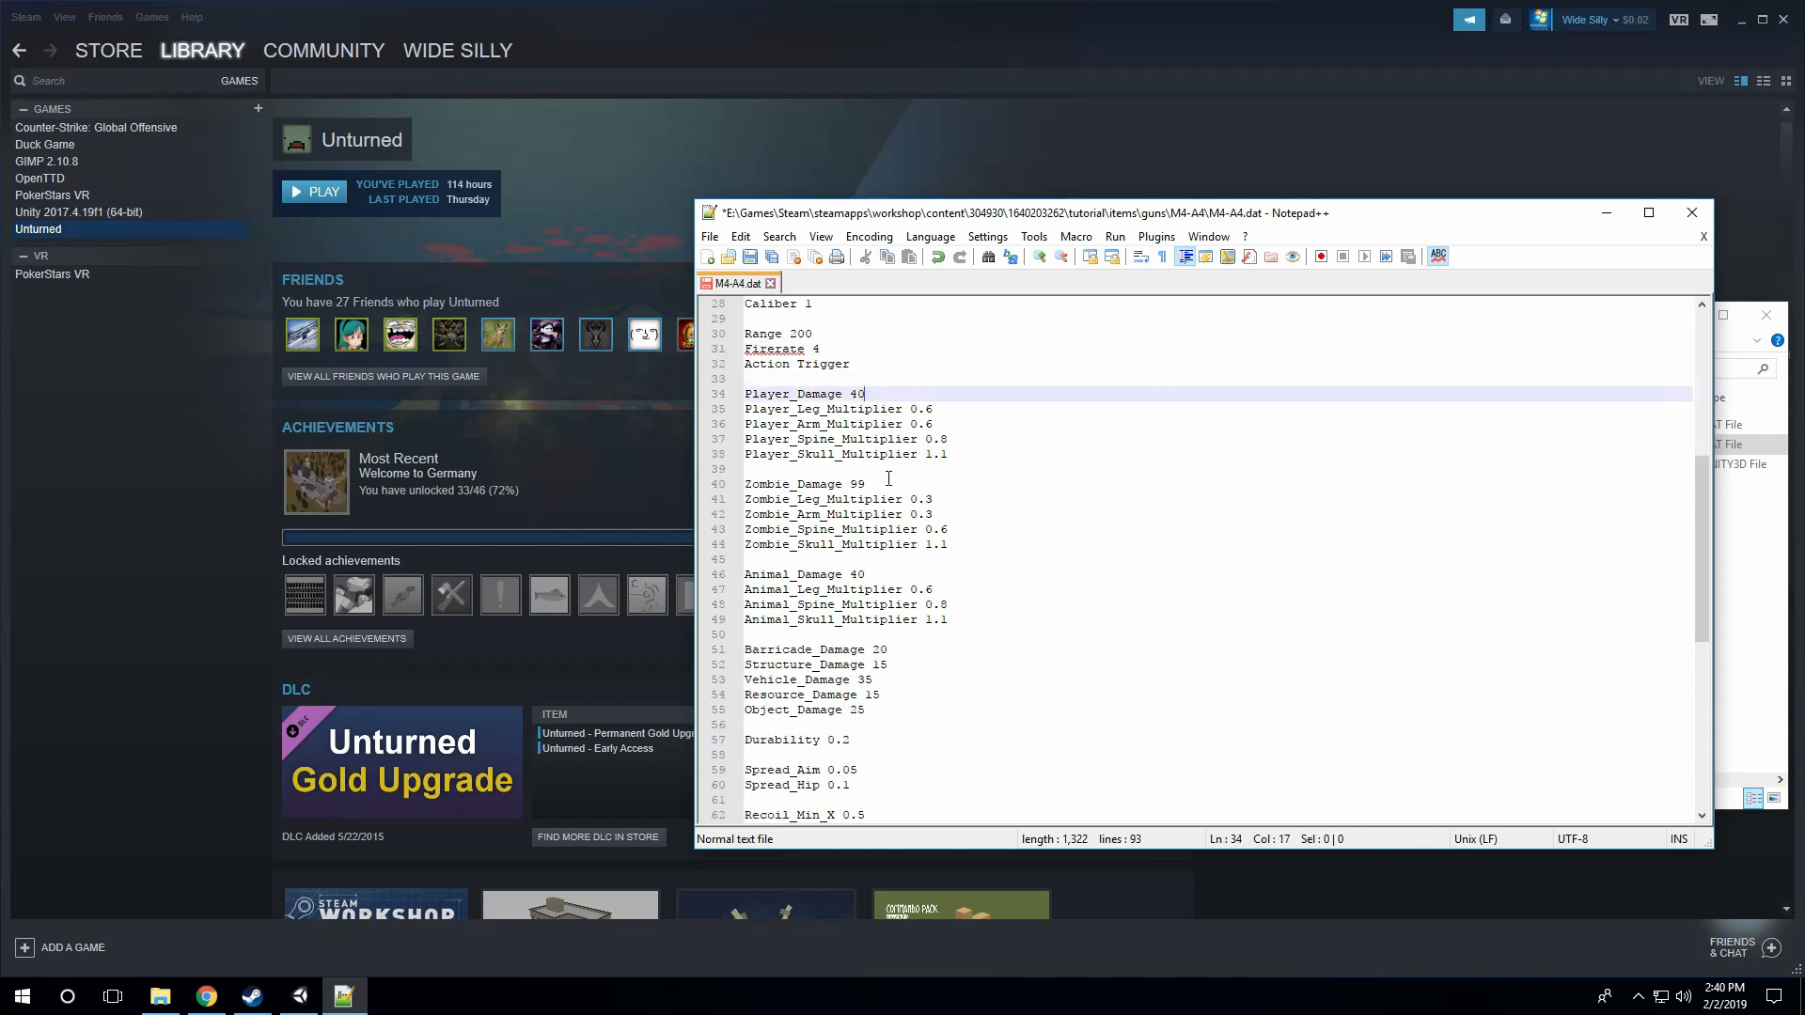
pyautogui.click(888, 485)
pyautogui.click(902, 575)
pyautogui.scroll(-2, 970, 530)
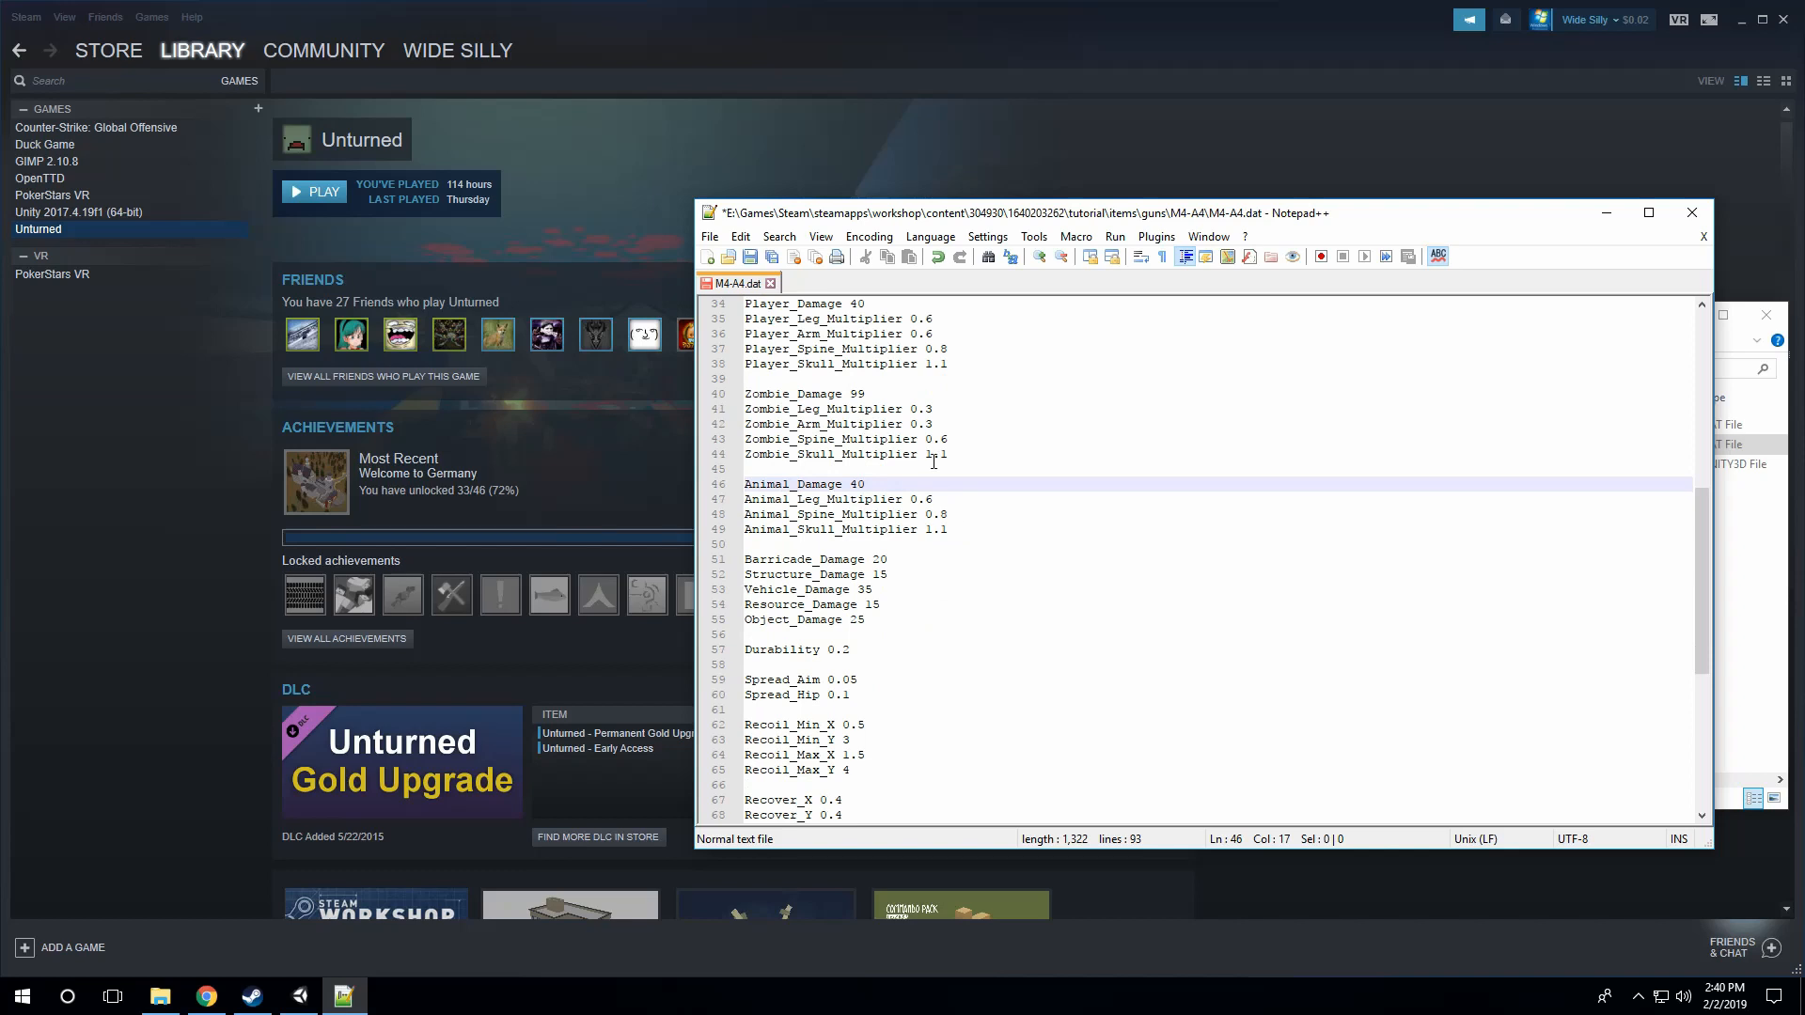
pyautogui.scroll(3, 933, 462)
pyautogui.click(874, 439)
pyautogui.press('Down')
pyautogui.press('Down')
pyautogui.press('Down')
pyautogui.press('Down')
pyautogui.press('Down')
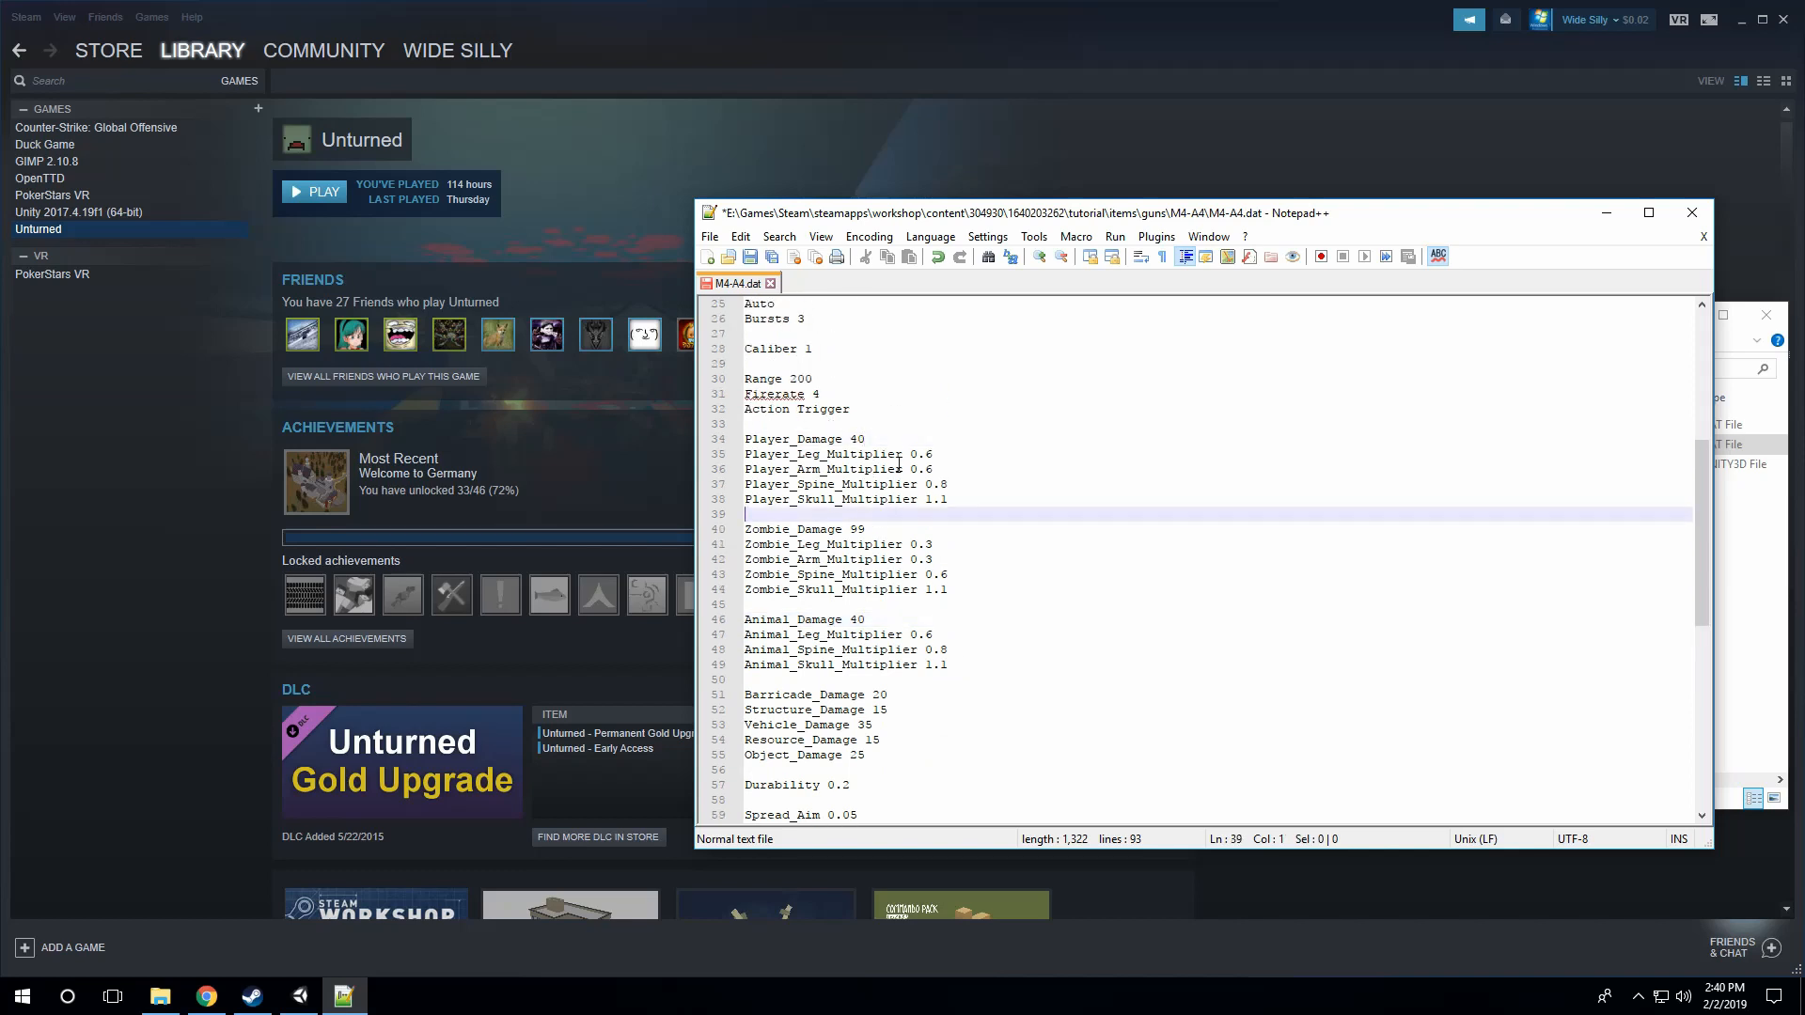
# Step: Compare the zombie damage and body-part multipliers with the player damage entries
pyautogui.click(895, 443)
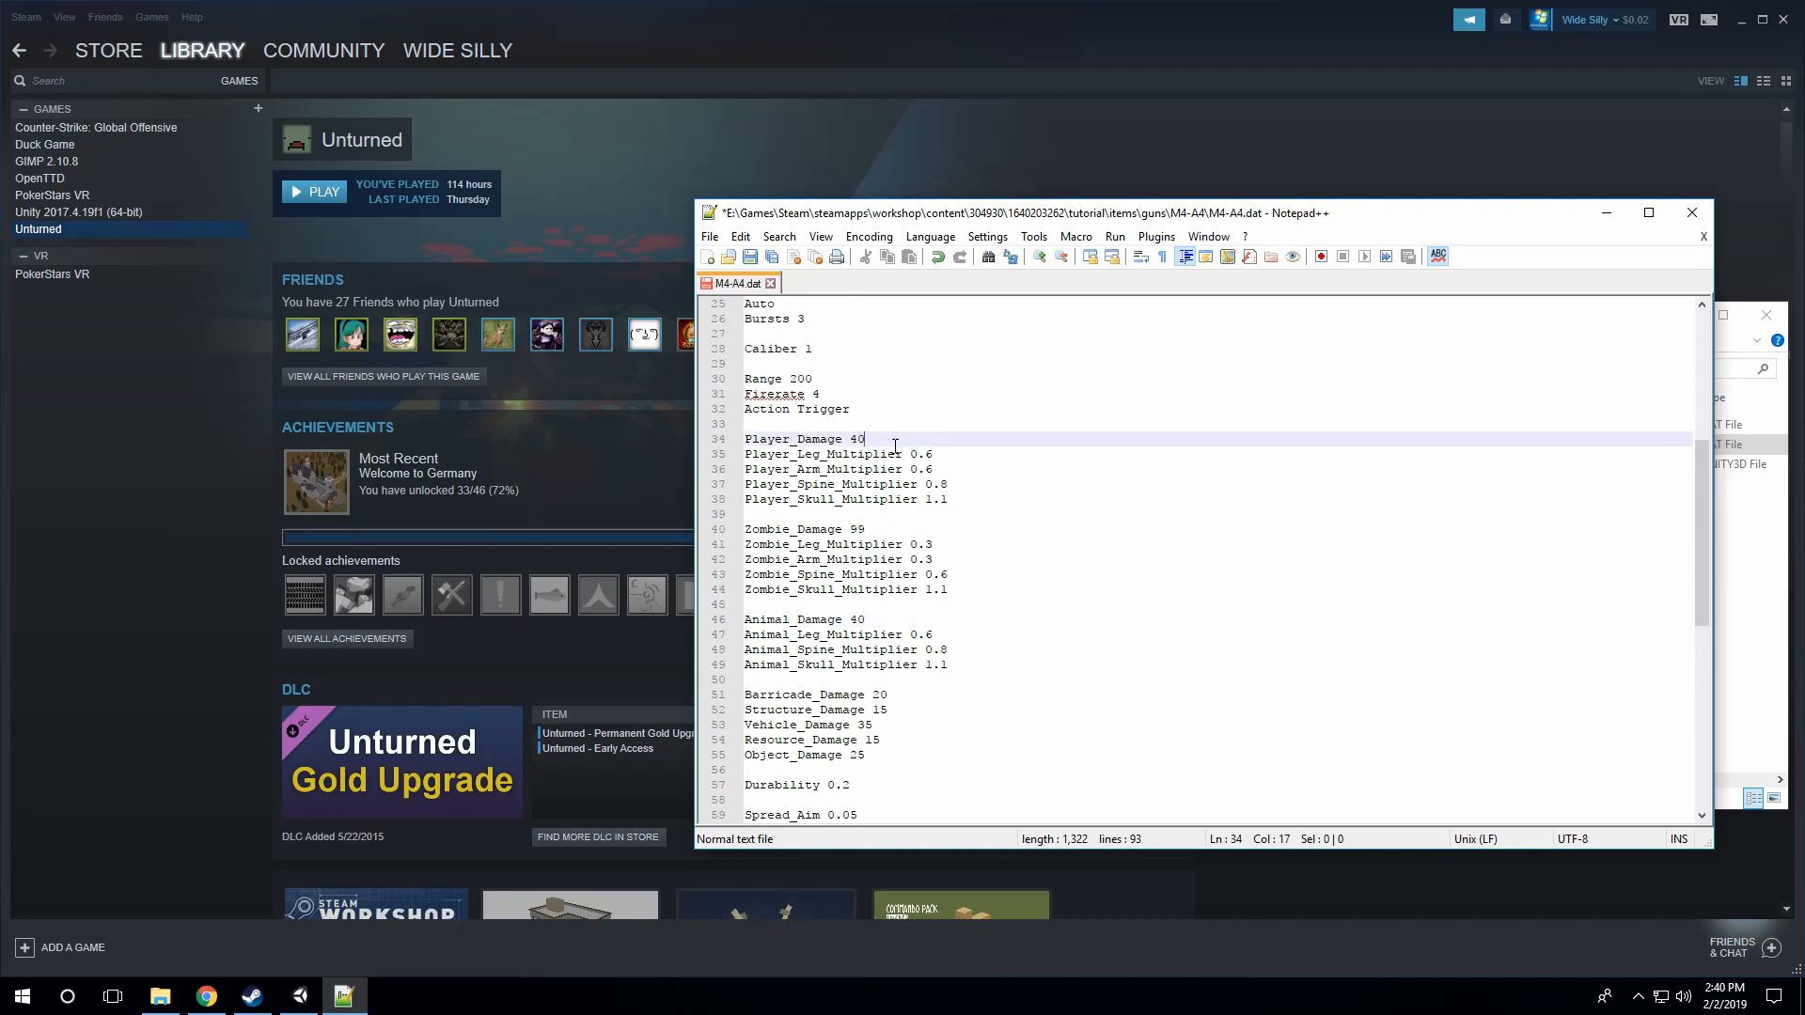
pyautogui.click(879, 523)
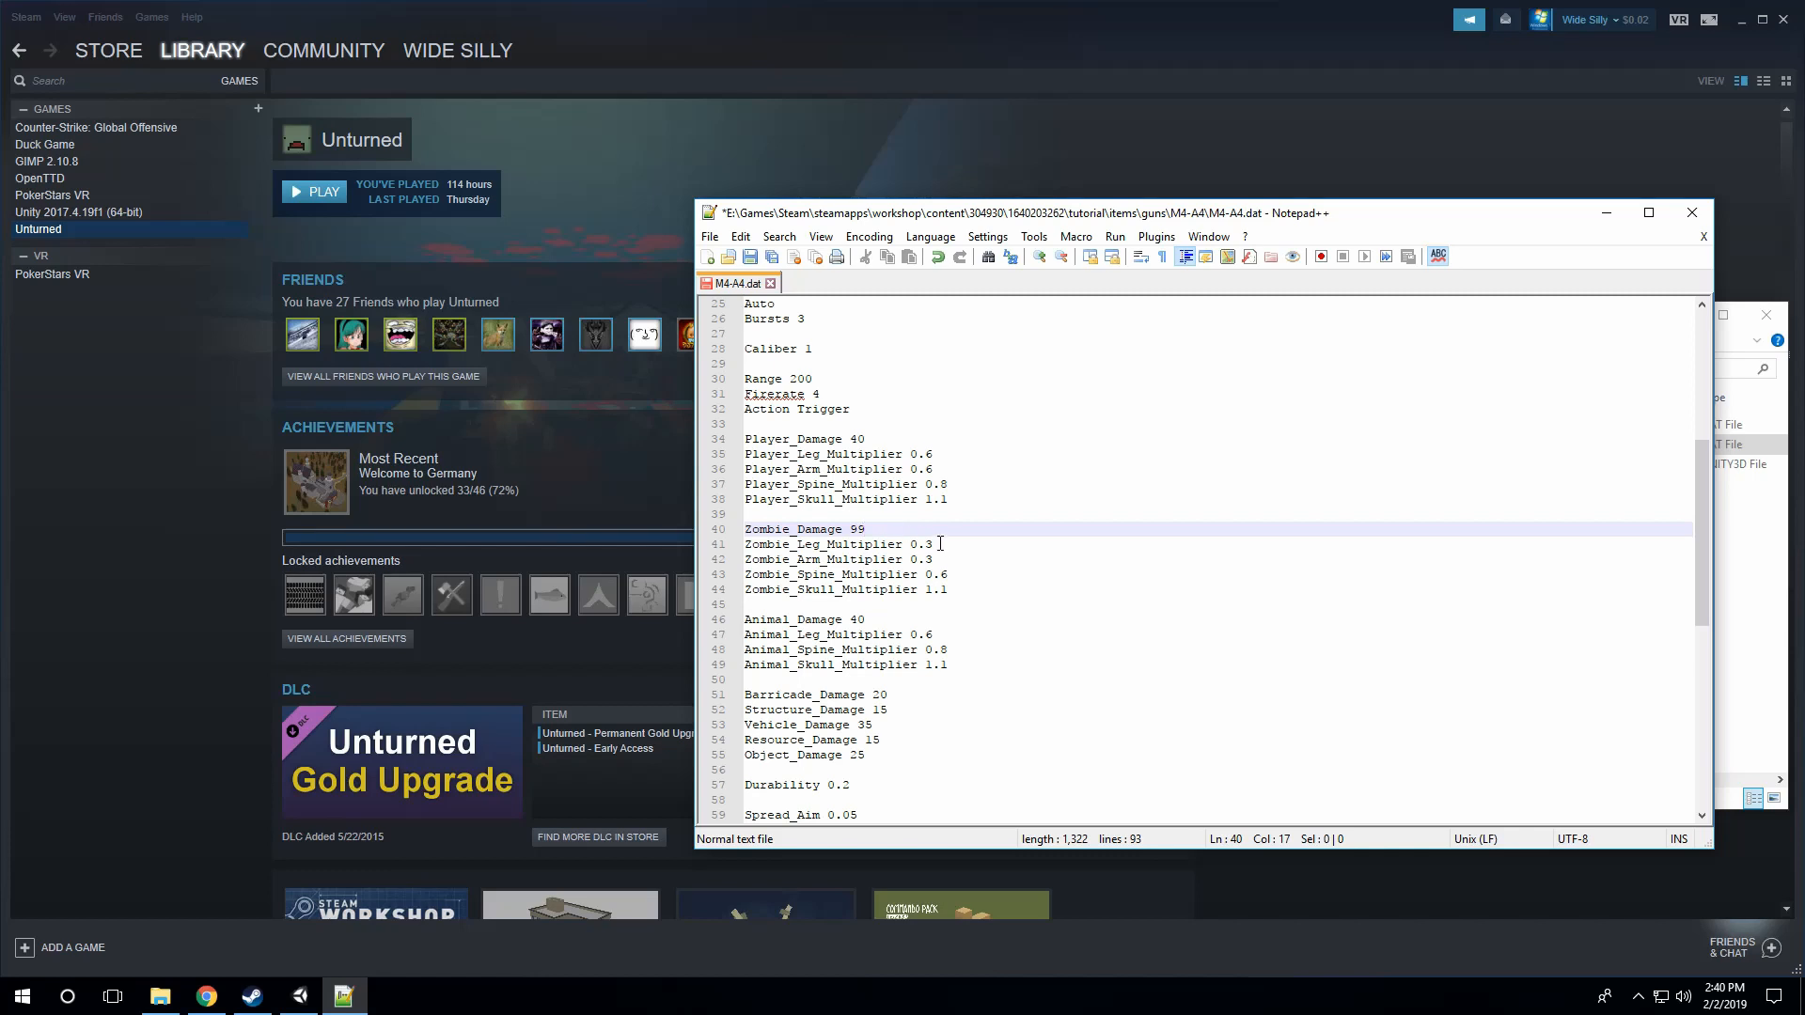
pyautogui.click(956, 589)
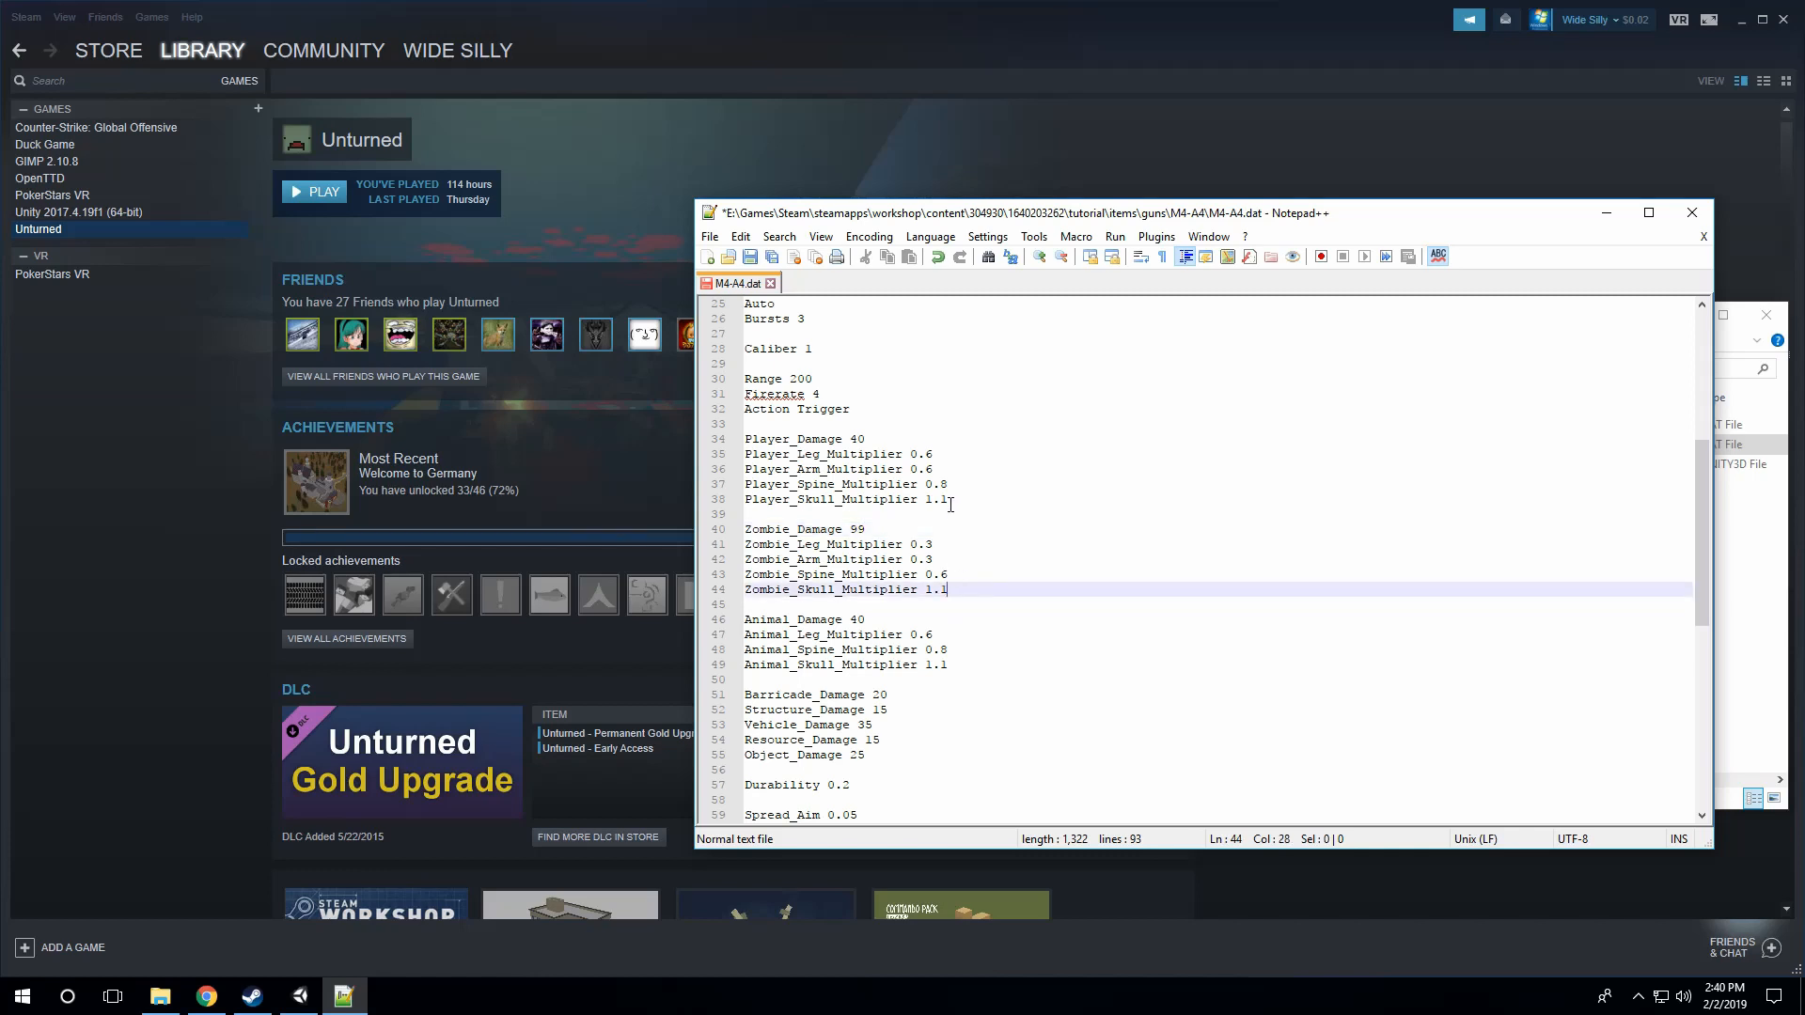
pyautogui.click(950, 504)
pyautogui.click(955, 588)
pyautogui.press('Up')
pyautogui.press('Up')
pyautogui.press('Up')
pyautogui.press('Down')
pyautogui.press('Down')
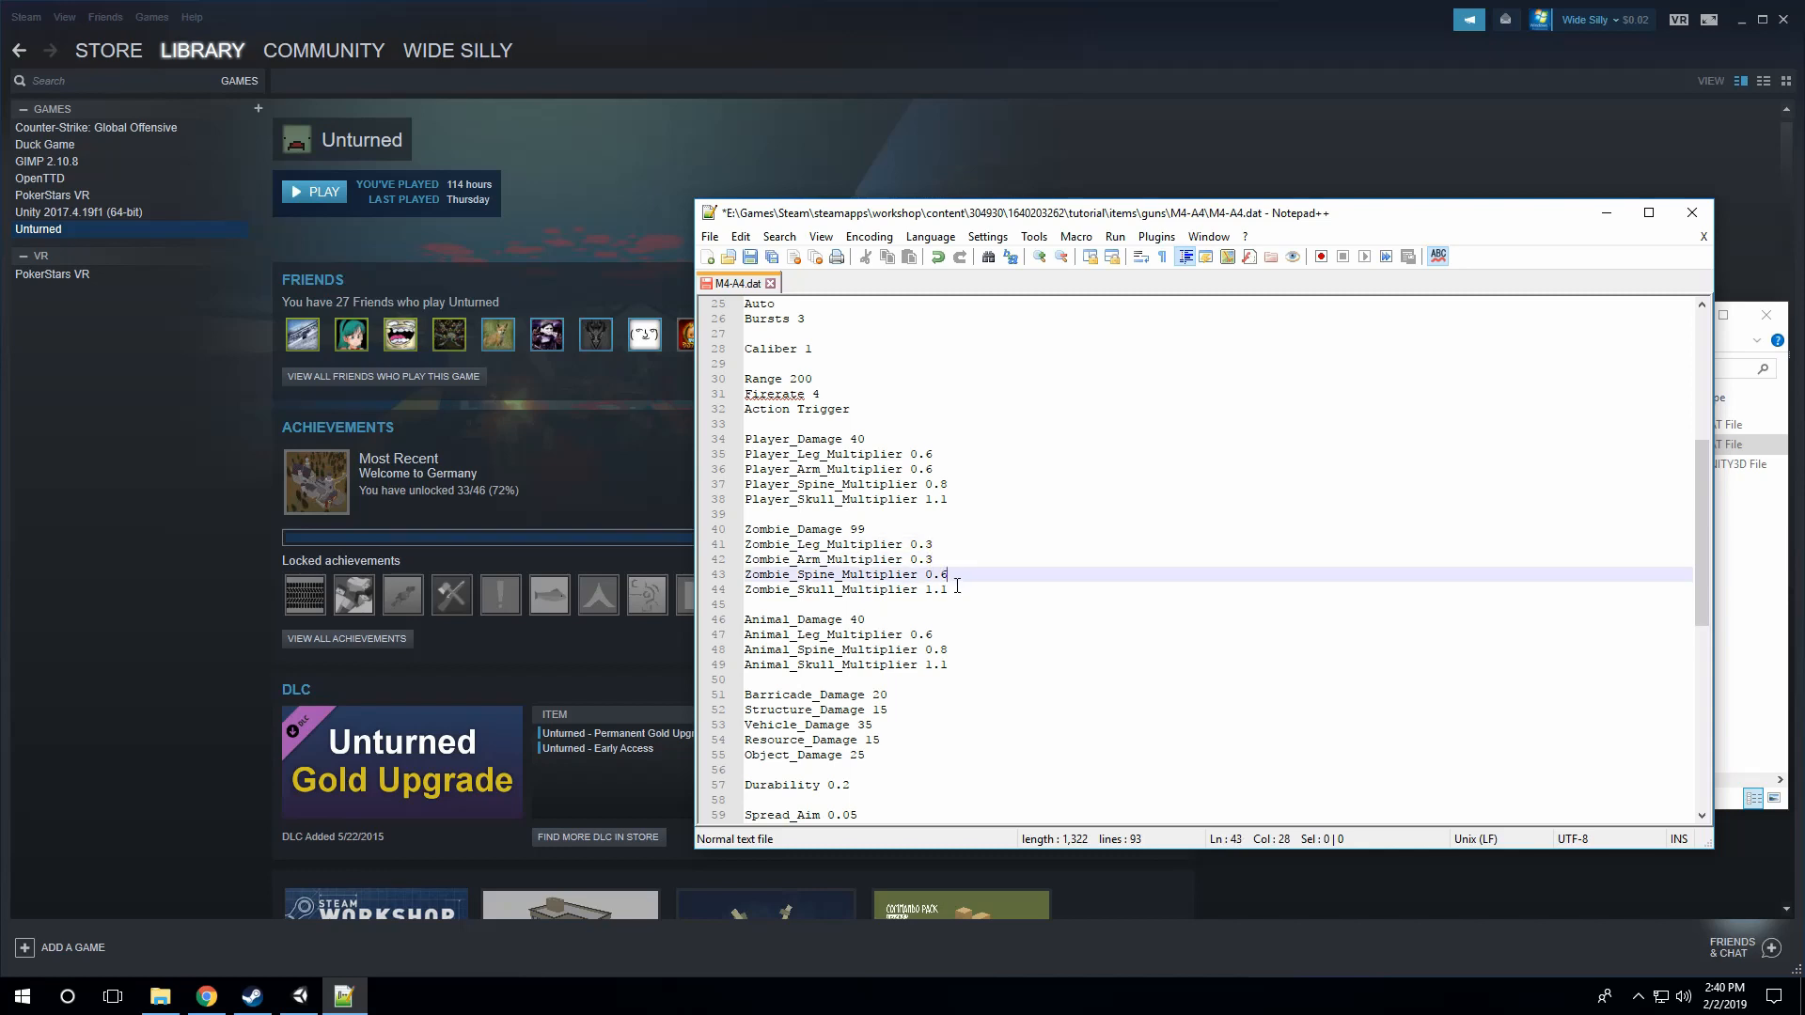
pyautogui.press('Down')
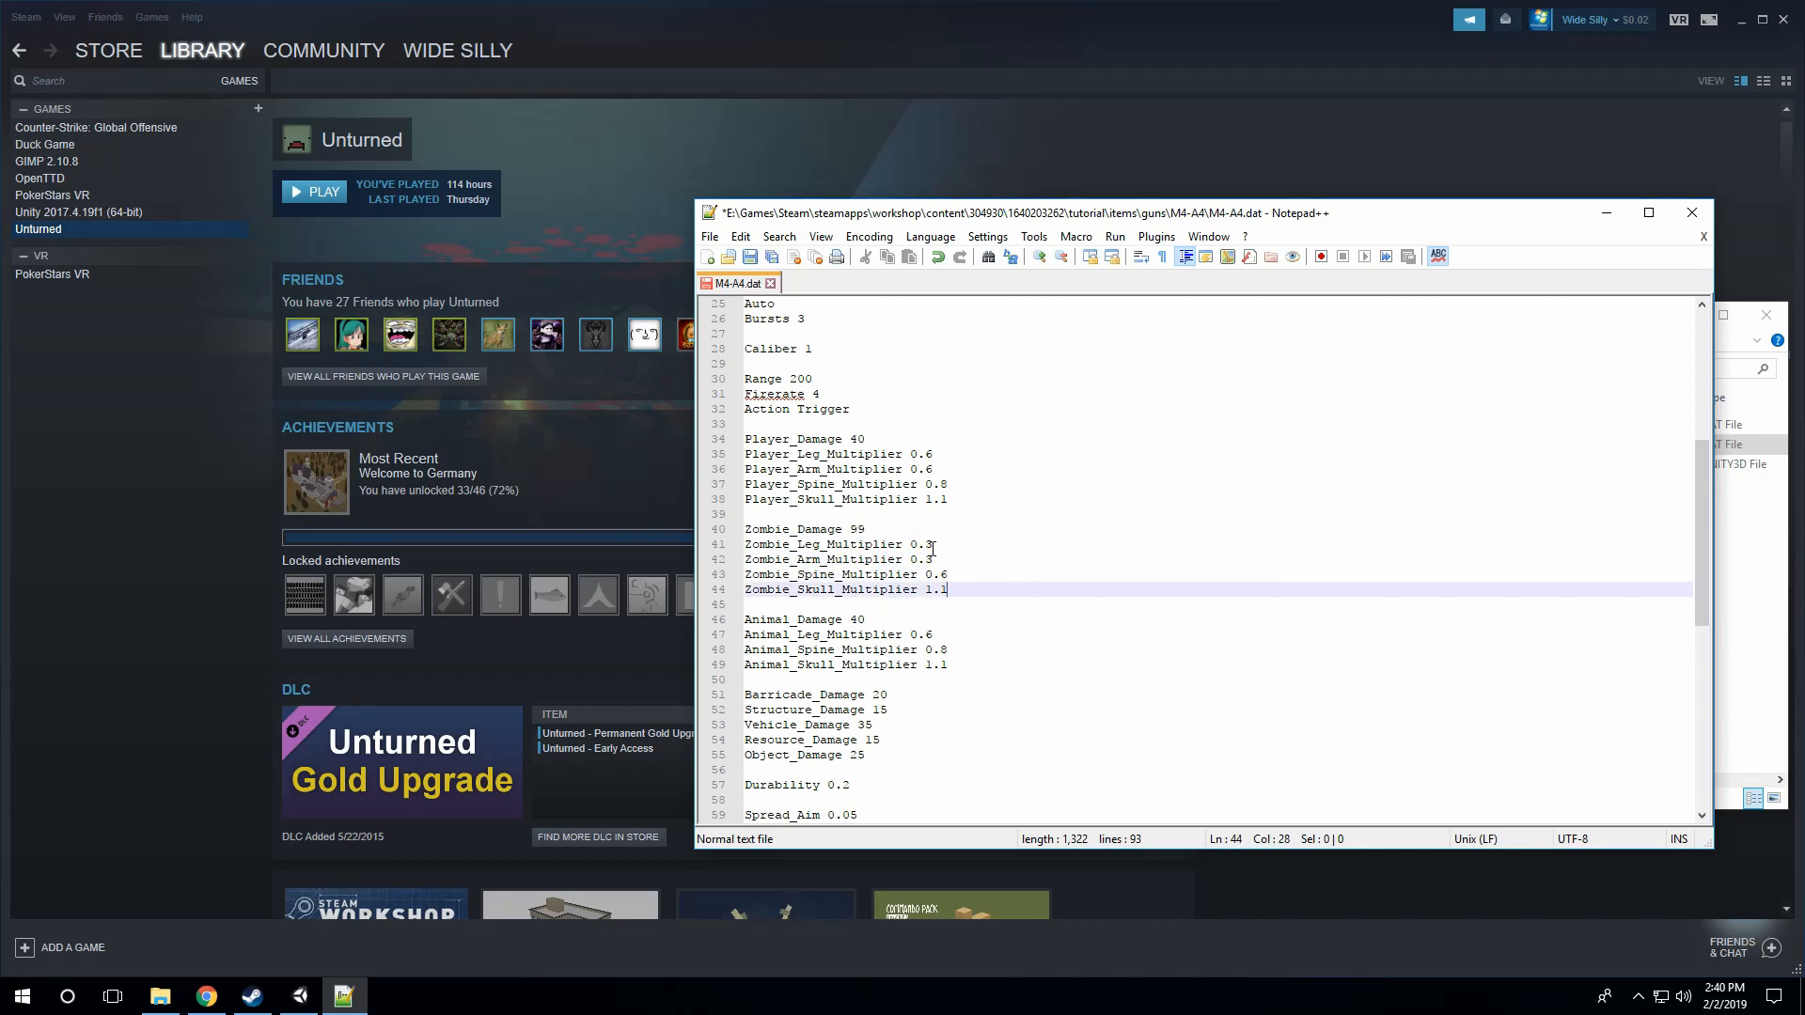
# Step: Review the barricade, structure, vehicle, resource and object damage entries of the gun's DAT file
pyautogui.scroll(-2, 1016, 555)
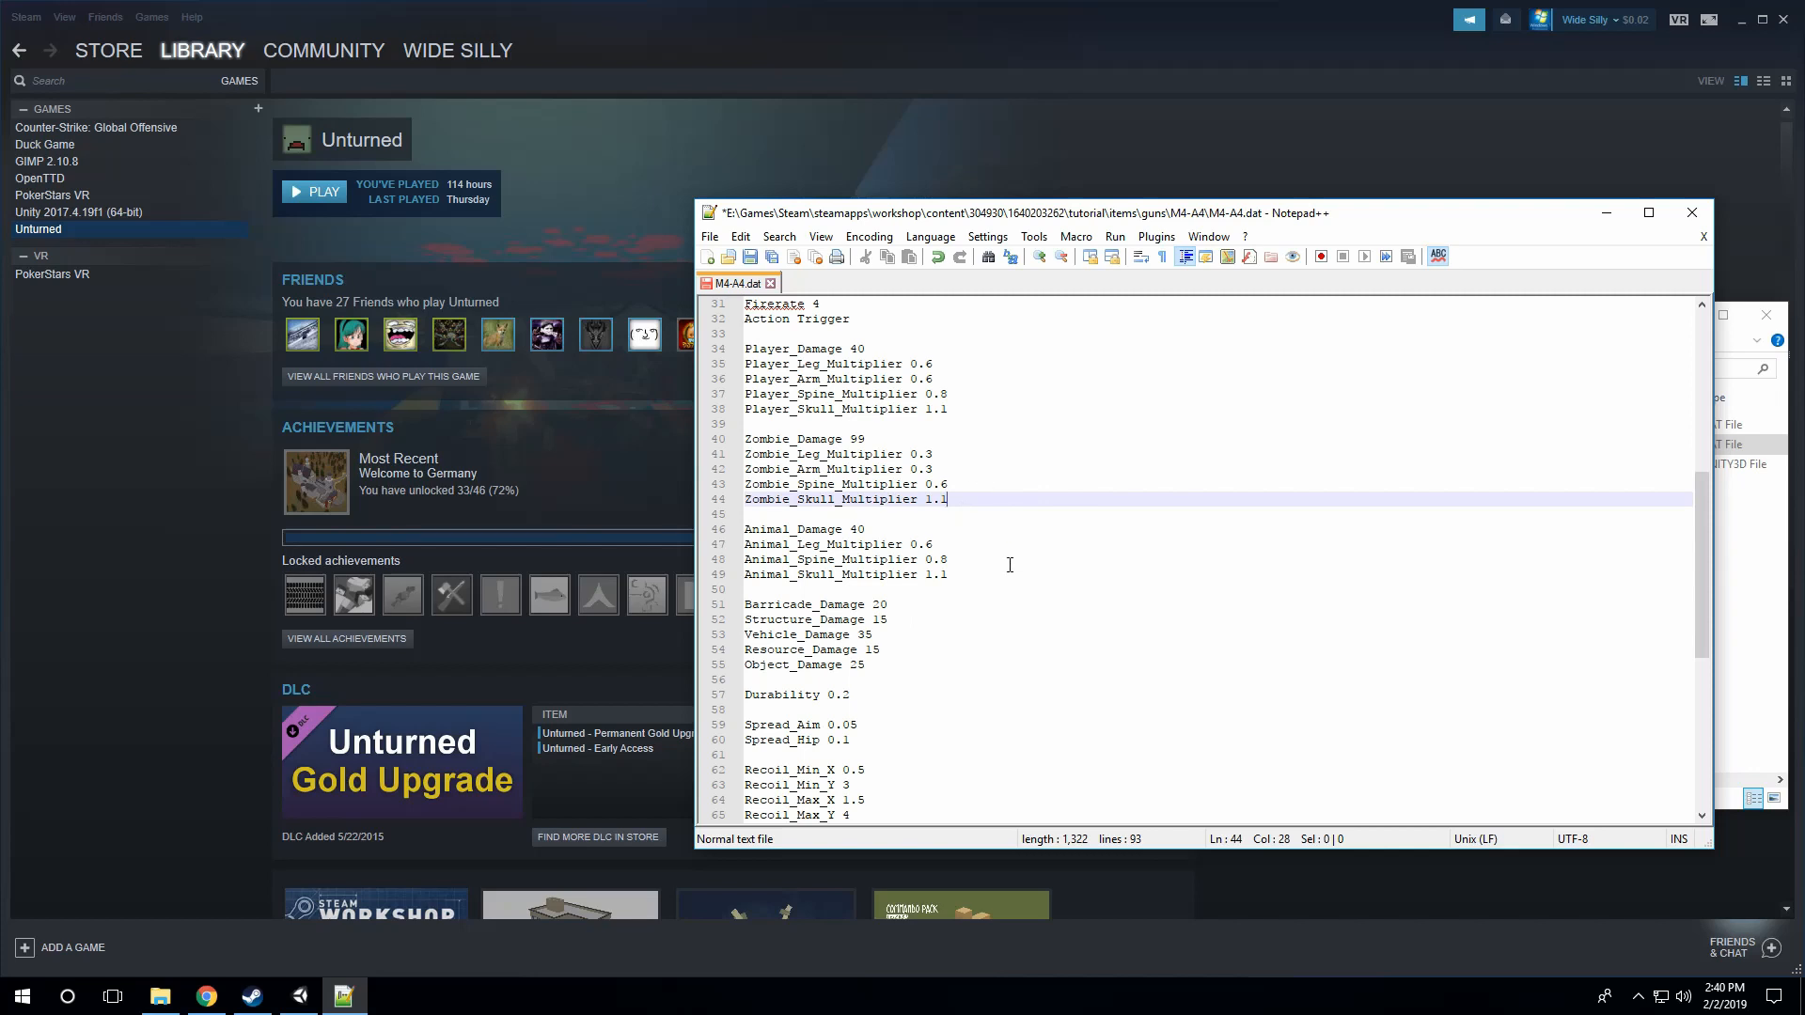
pyautogui.scroll(-1, 1009, 564)
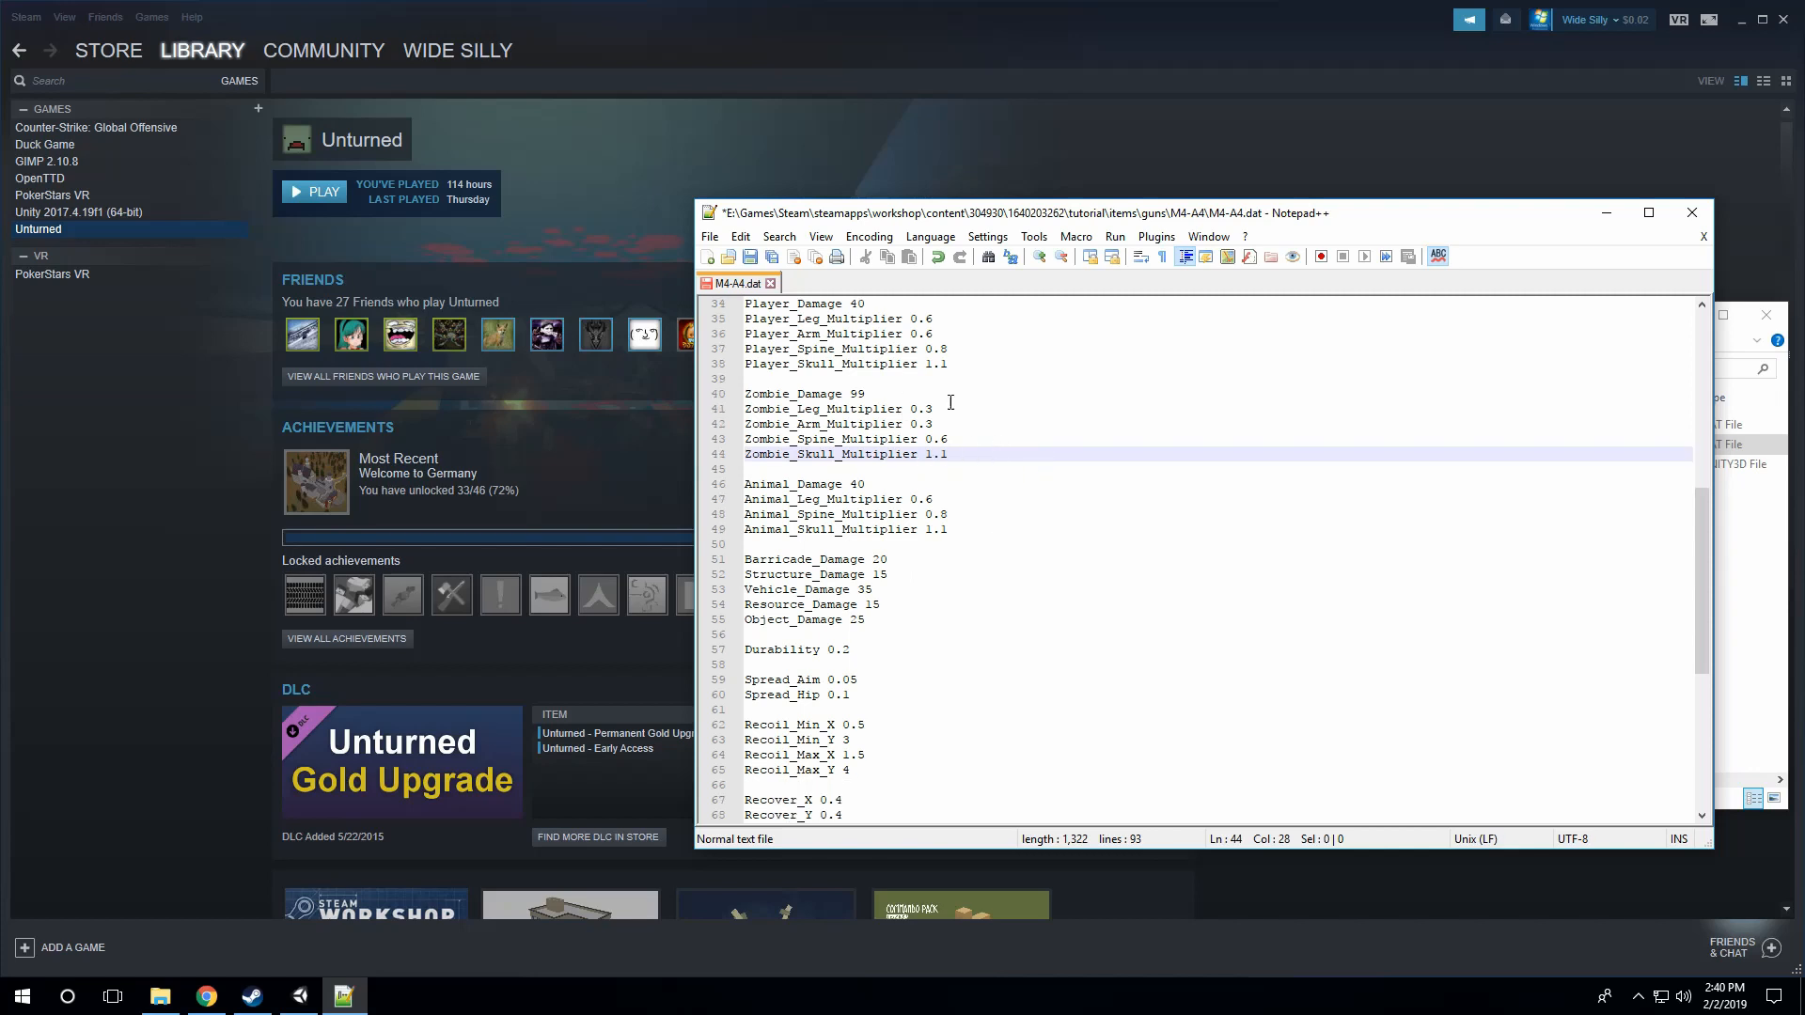
pyautogui.scroll(-1, 958, 441)
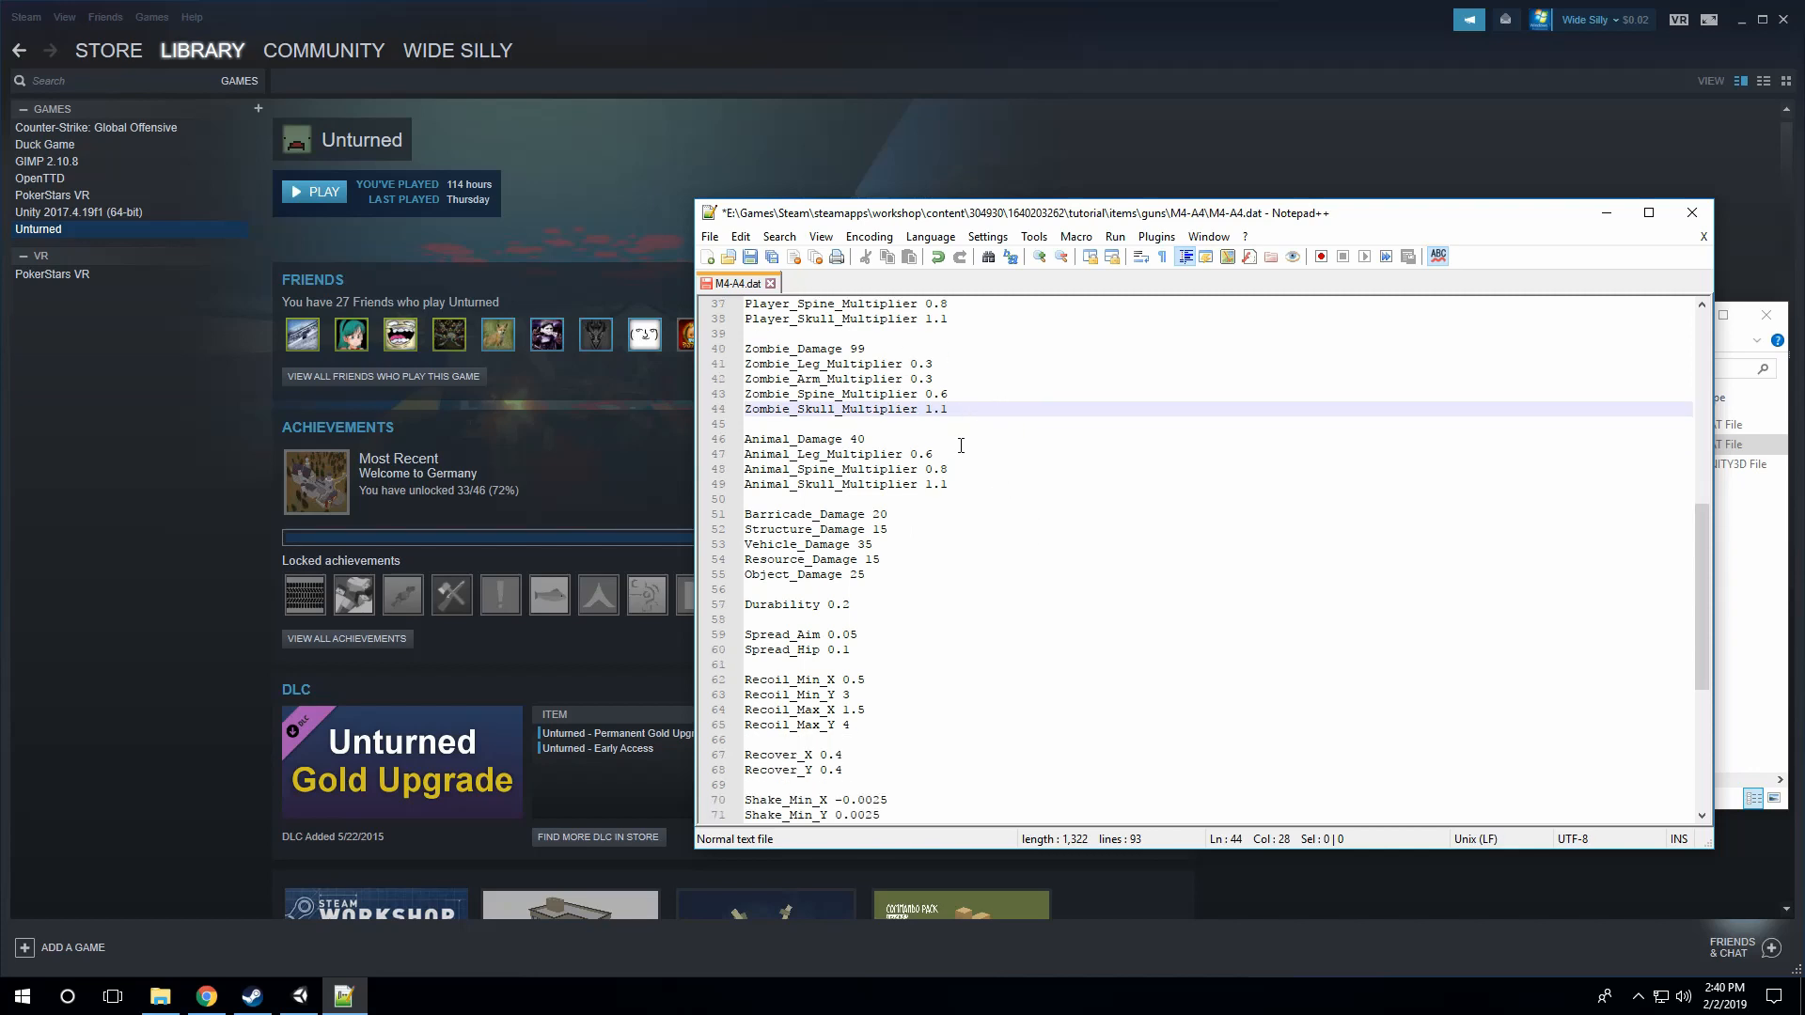
pyautogui.click(920, 523)
pyautogui.click(909, 516)
pyautogui.click(914, 529)
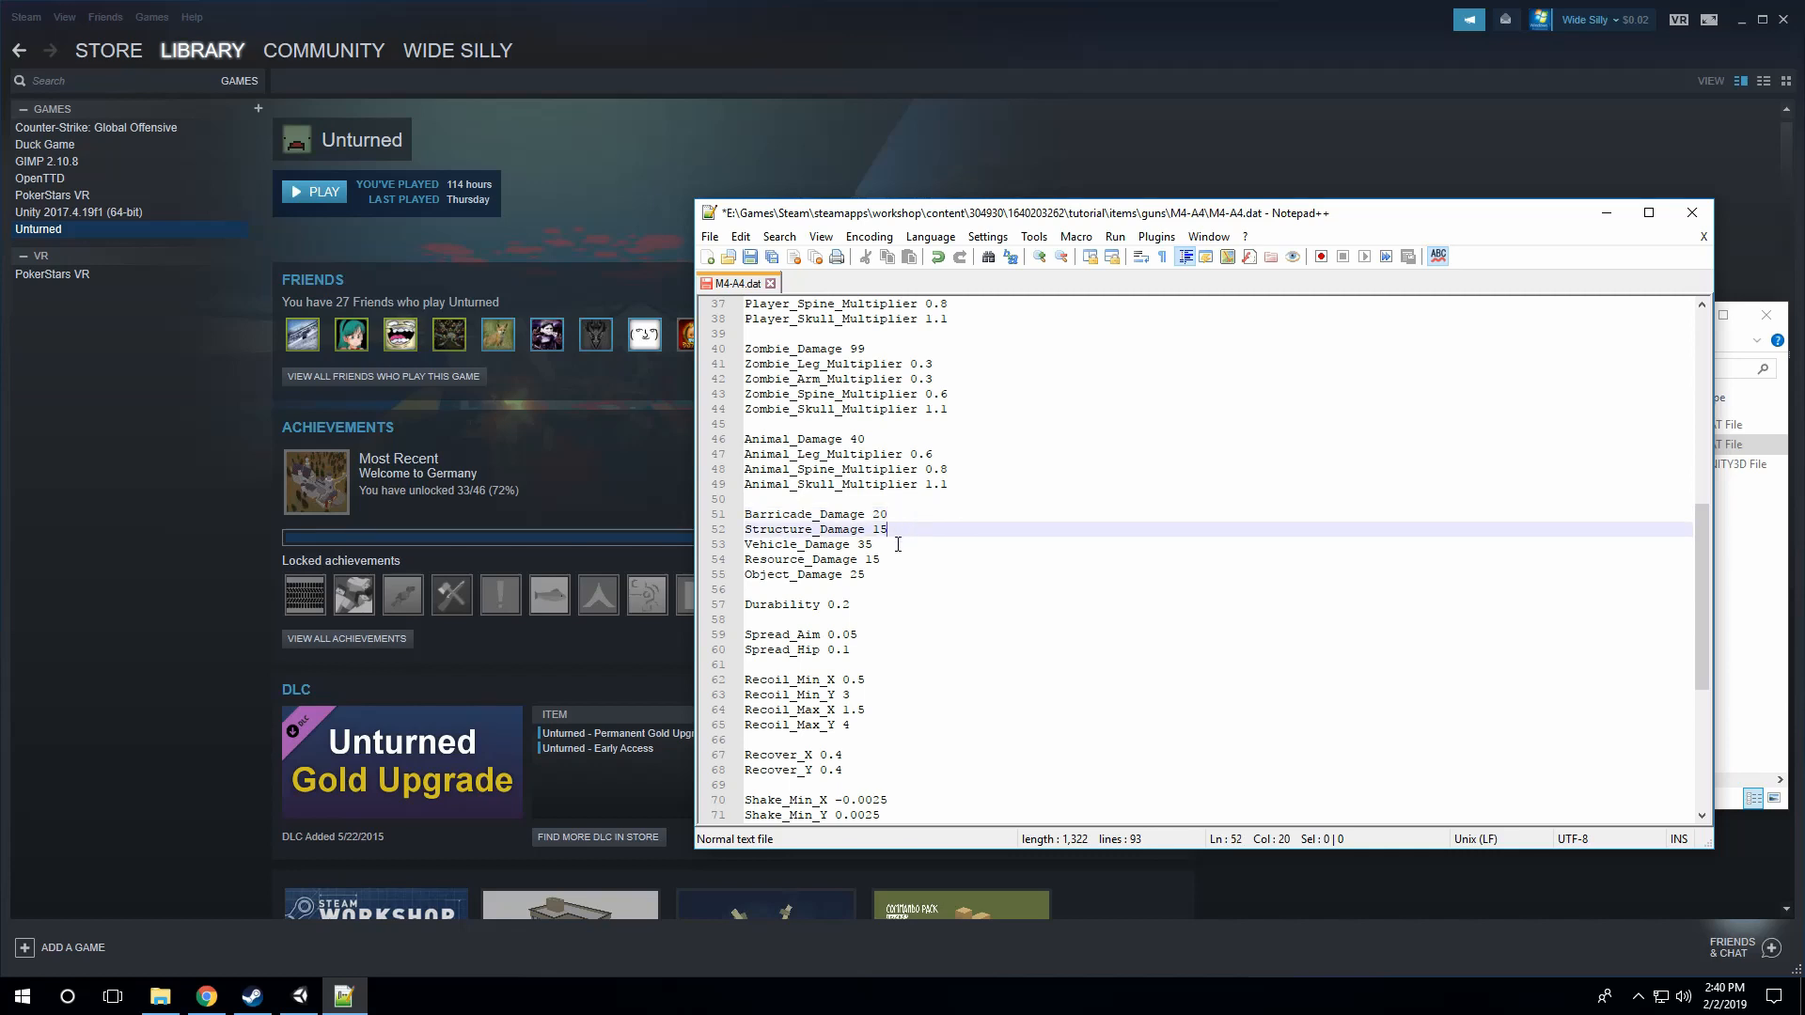
pyautogui.press('Down')
pyautogui.press('Down')
pyautogui.press('Down')
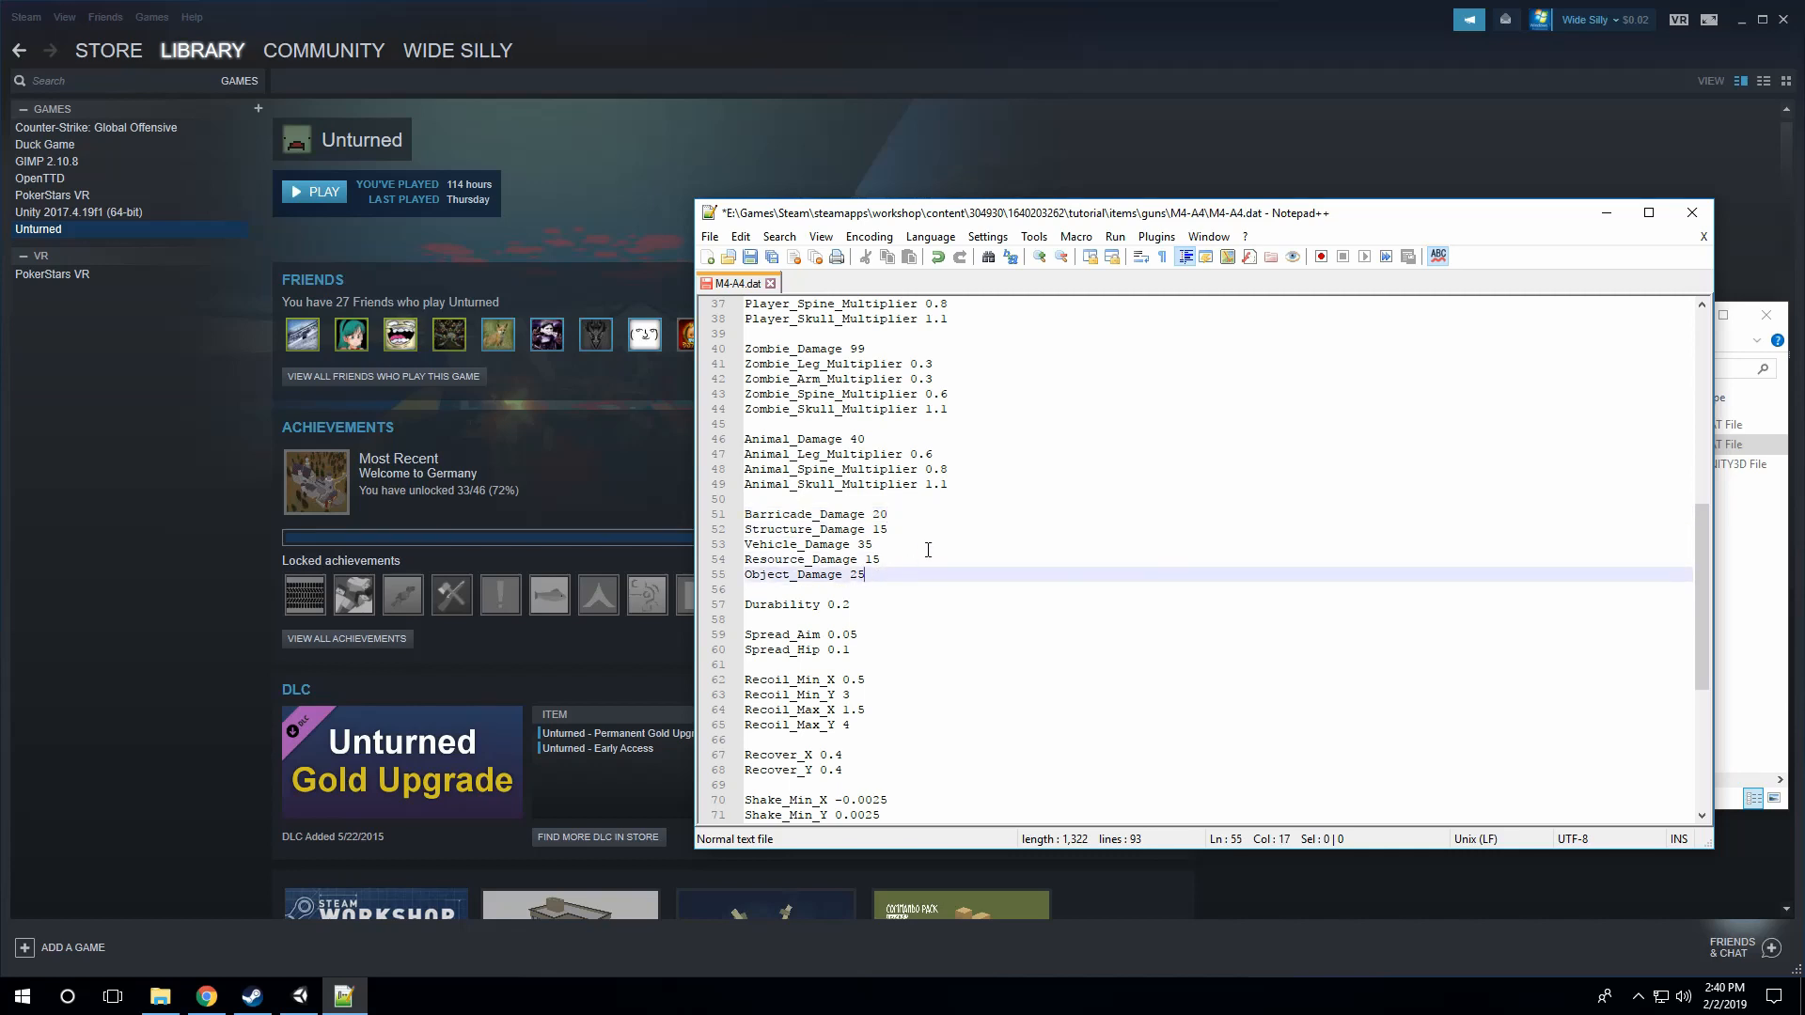
pyautogui.click(927, 549)
pyautogui.click(925, 519)
pyautogui.click(923, 544)
pyautogui.click(919, 529)
pyautogui.click(918, 518)
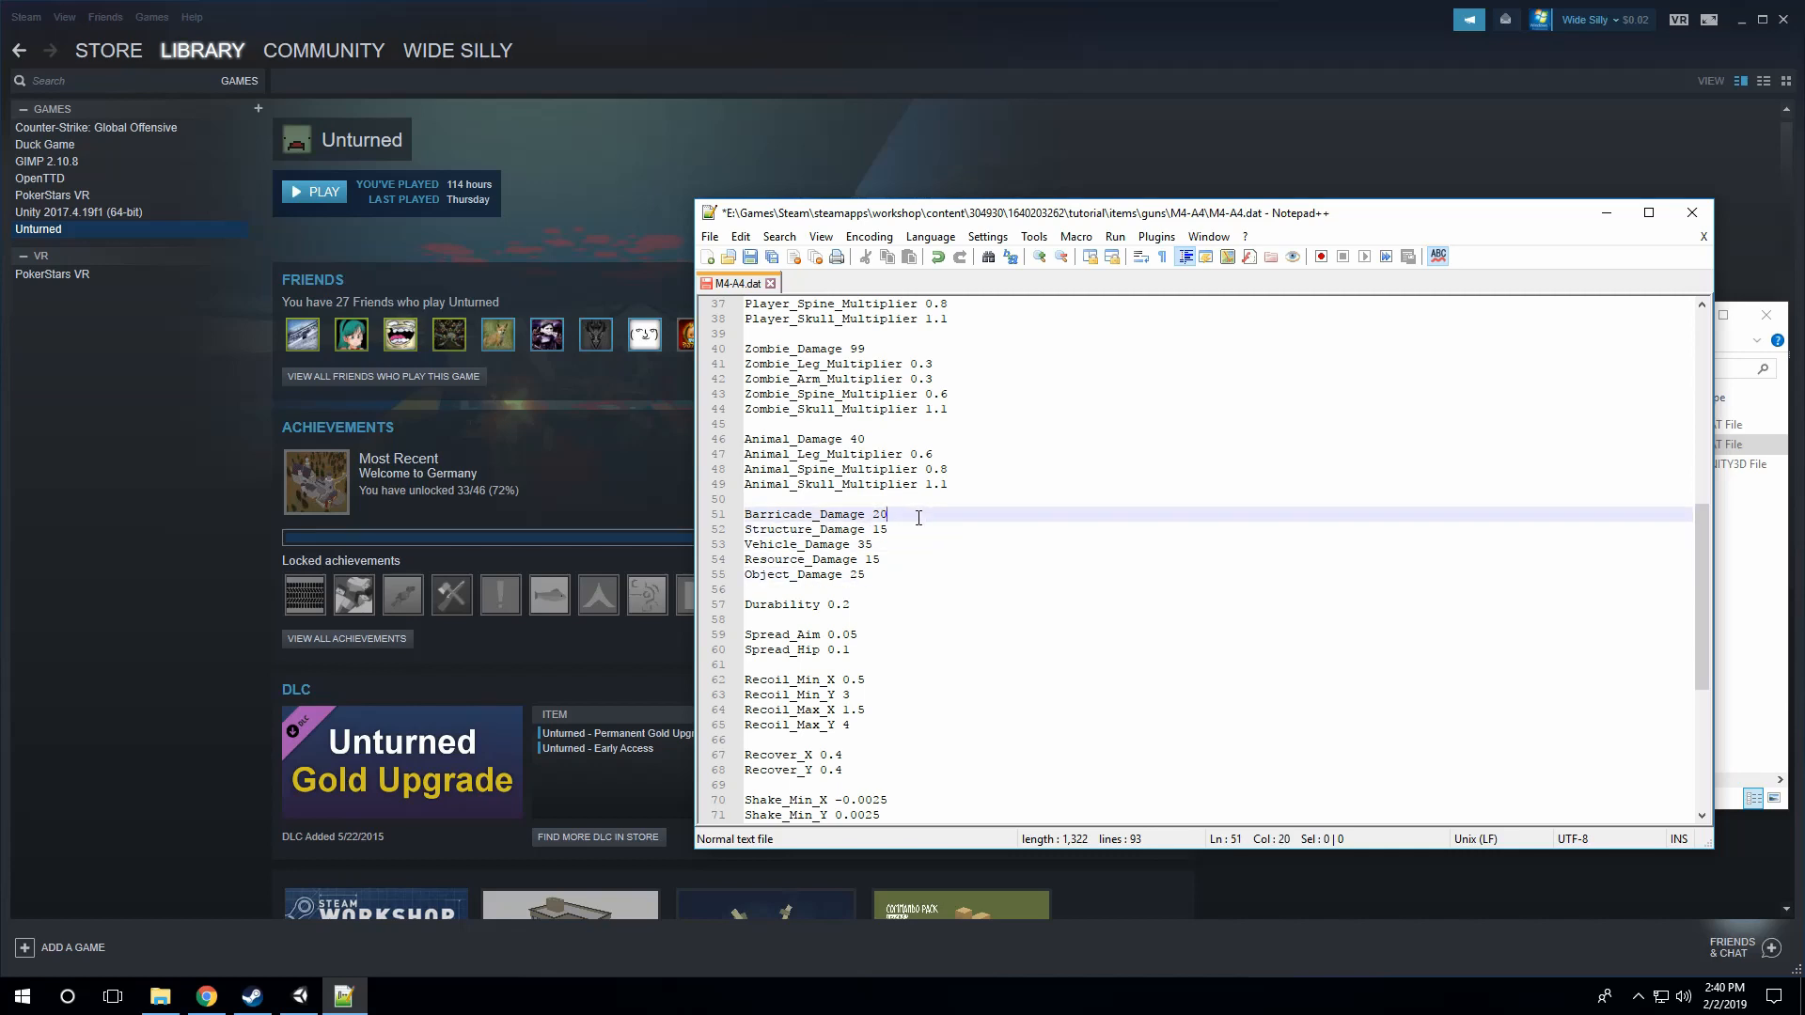
pyautogui.click(913, 532)
pyautogui.click(910, 546)
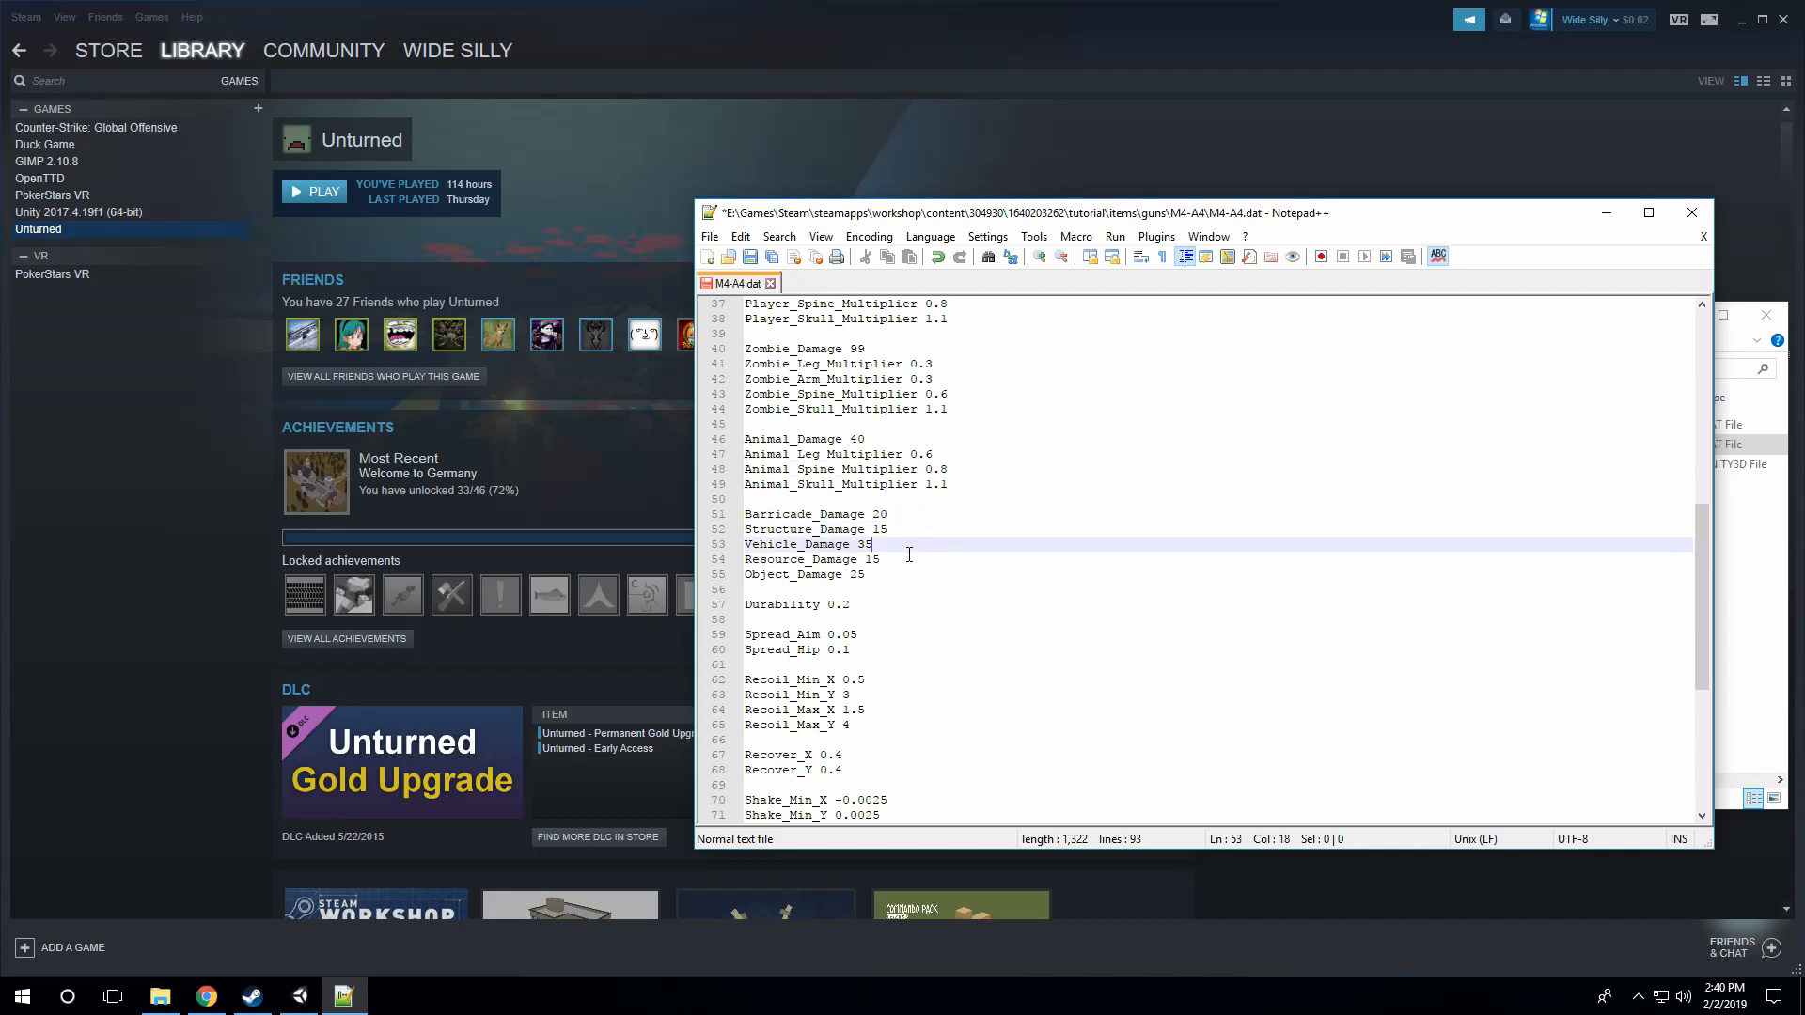
pyautogui.press('Down')
pyautogui.press('Down')
# Step: Check the Durability entry and the aim and hip spread values
pyautogui.scroll(-2, 958, 551)
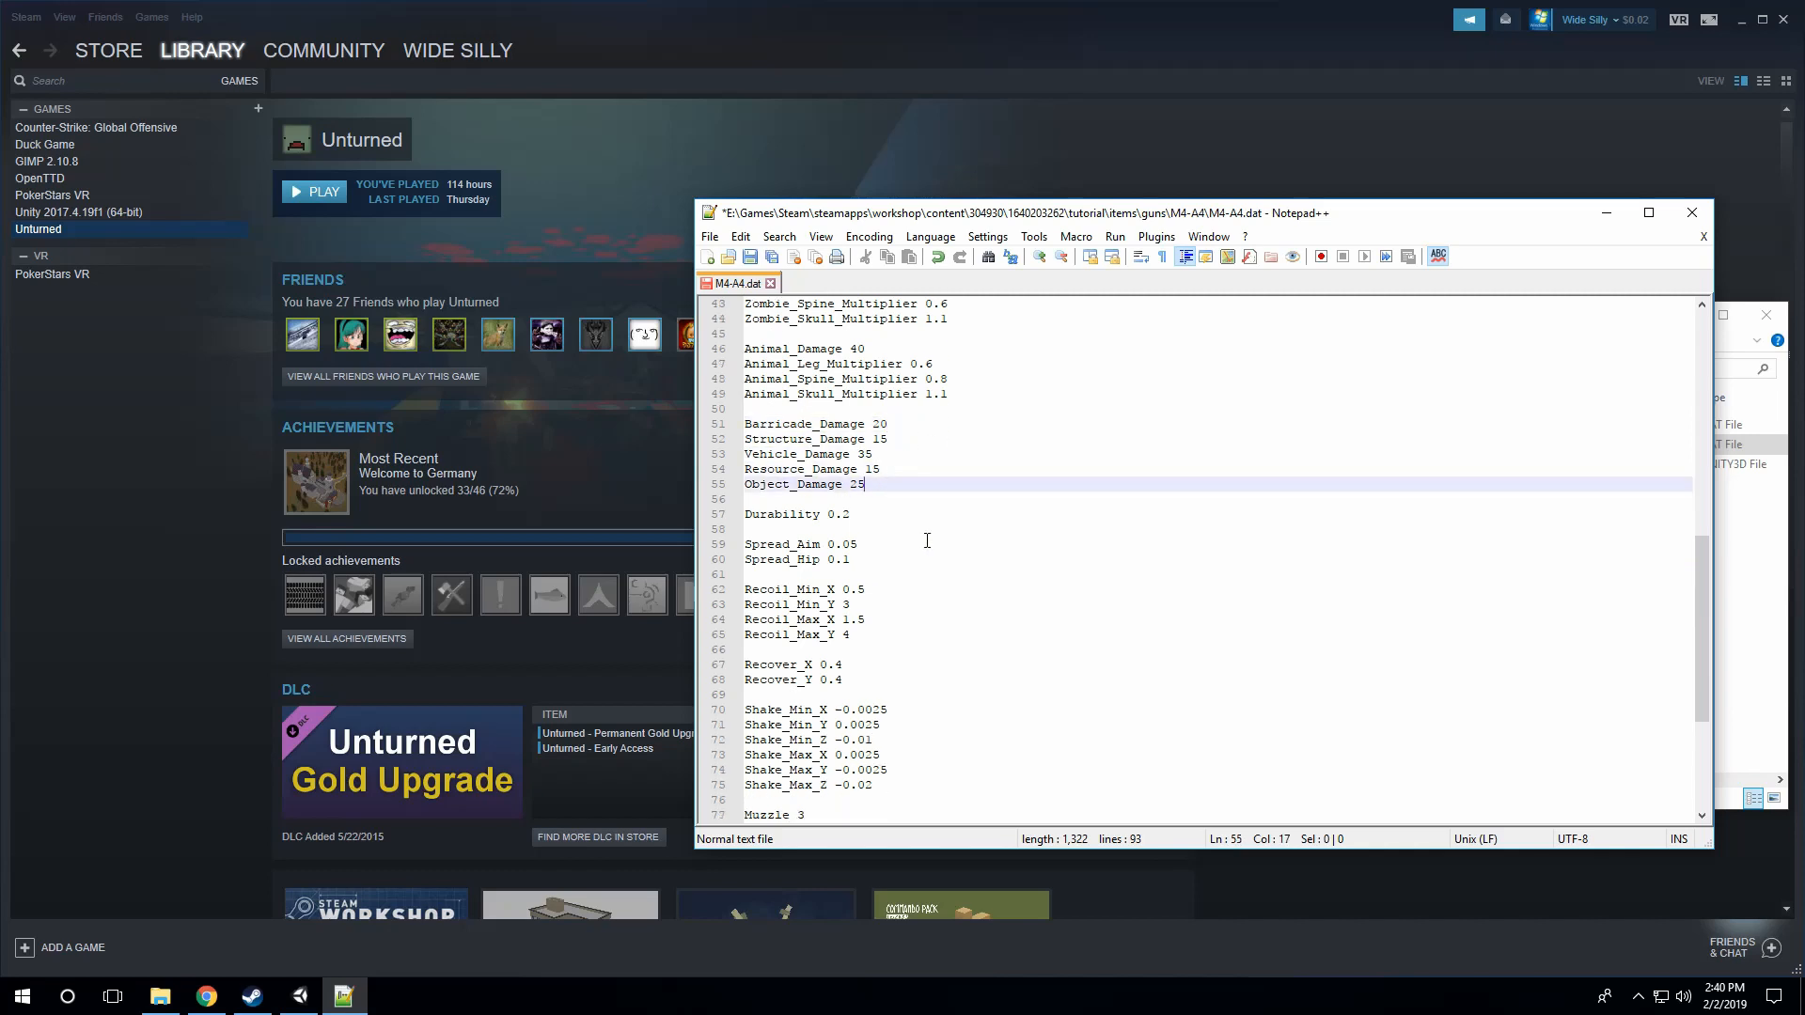
pyautogui.click(870, 514)
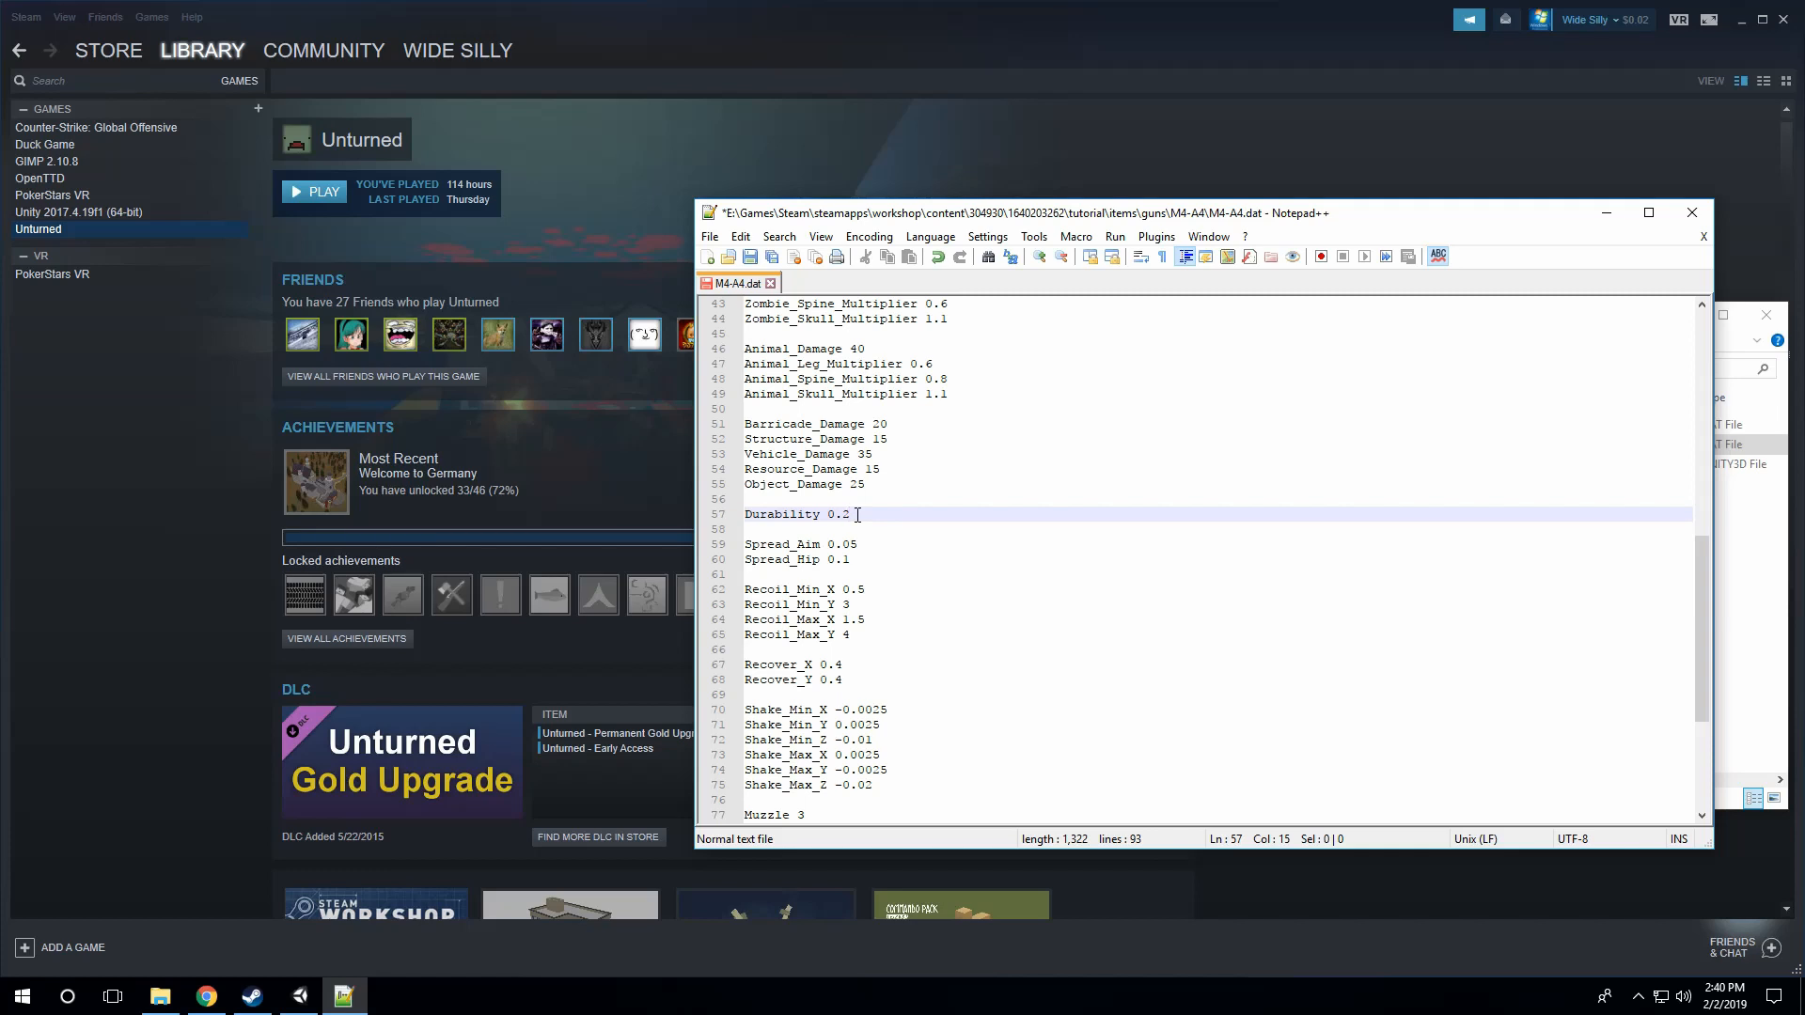
pyautogui.scroll(-2, 888, 526)
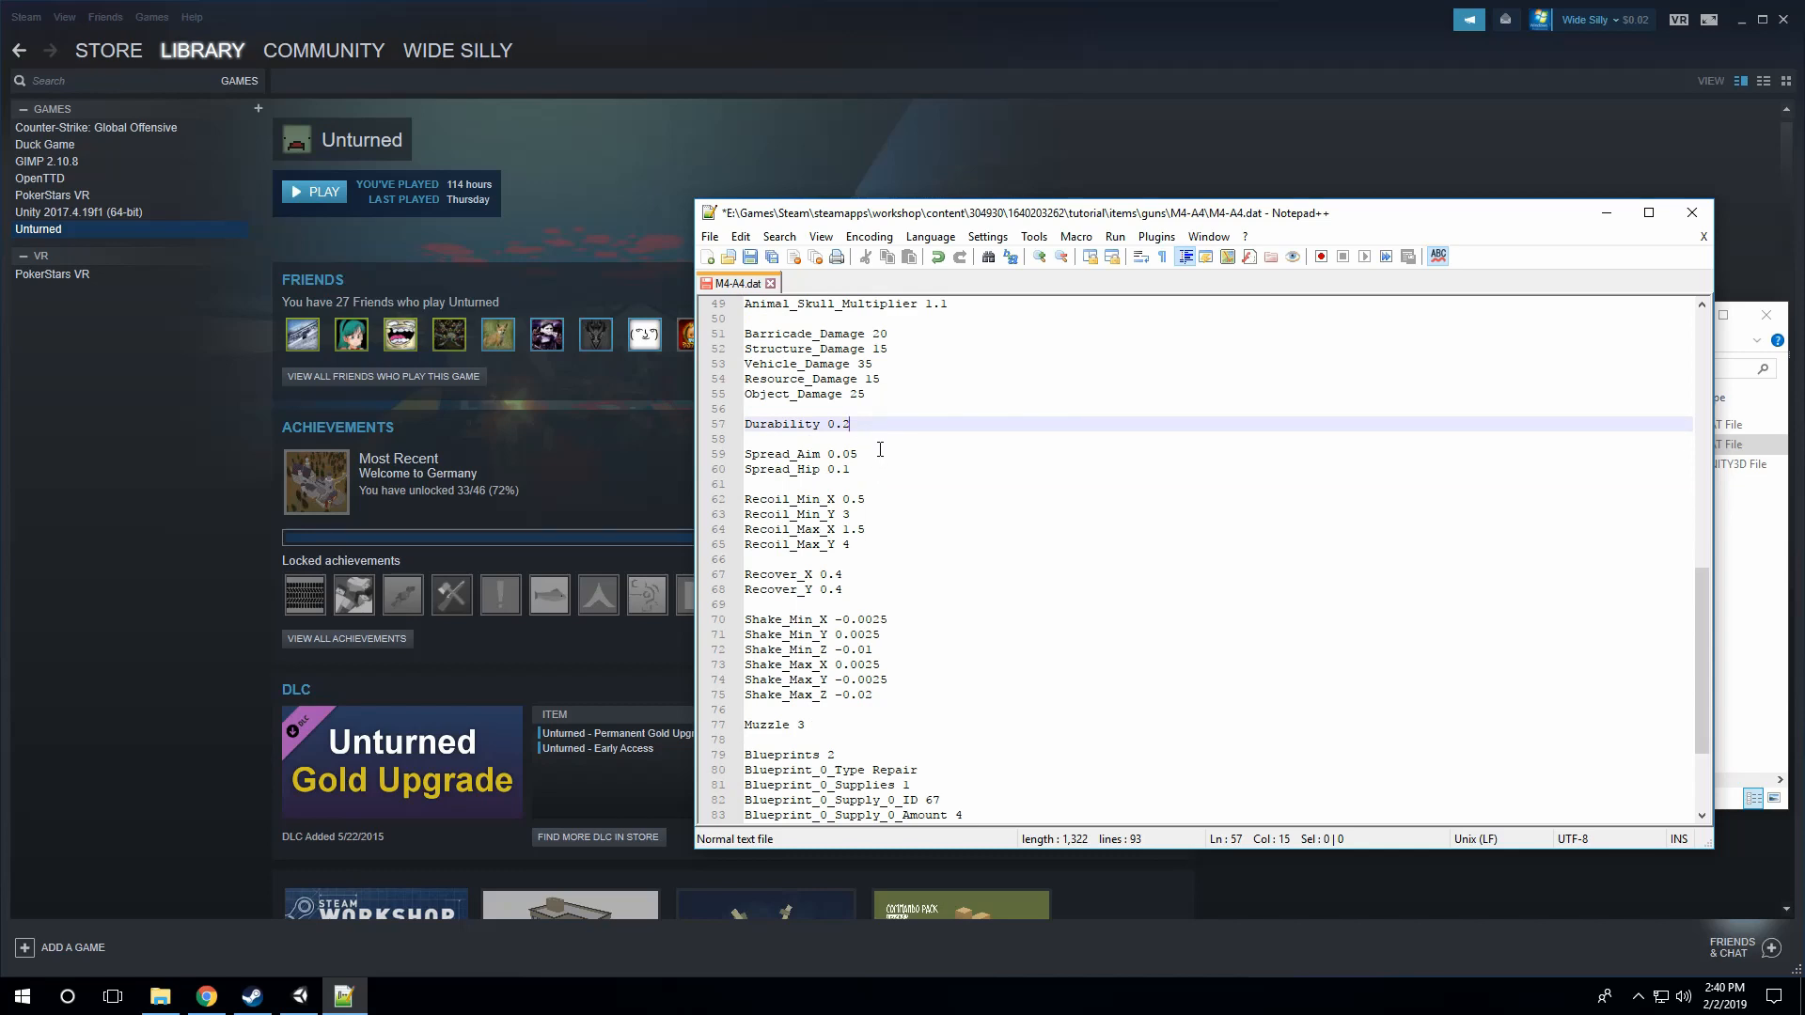
pyautogui.click(881, 454)
pyautogui.click(874, 469)
# Step: Examine the minimum and maximum recoil entries for X and Y
pyautogui.click(879, 514)
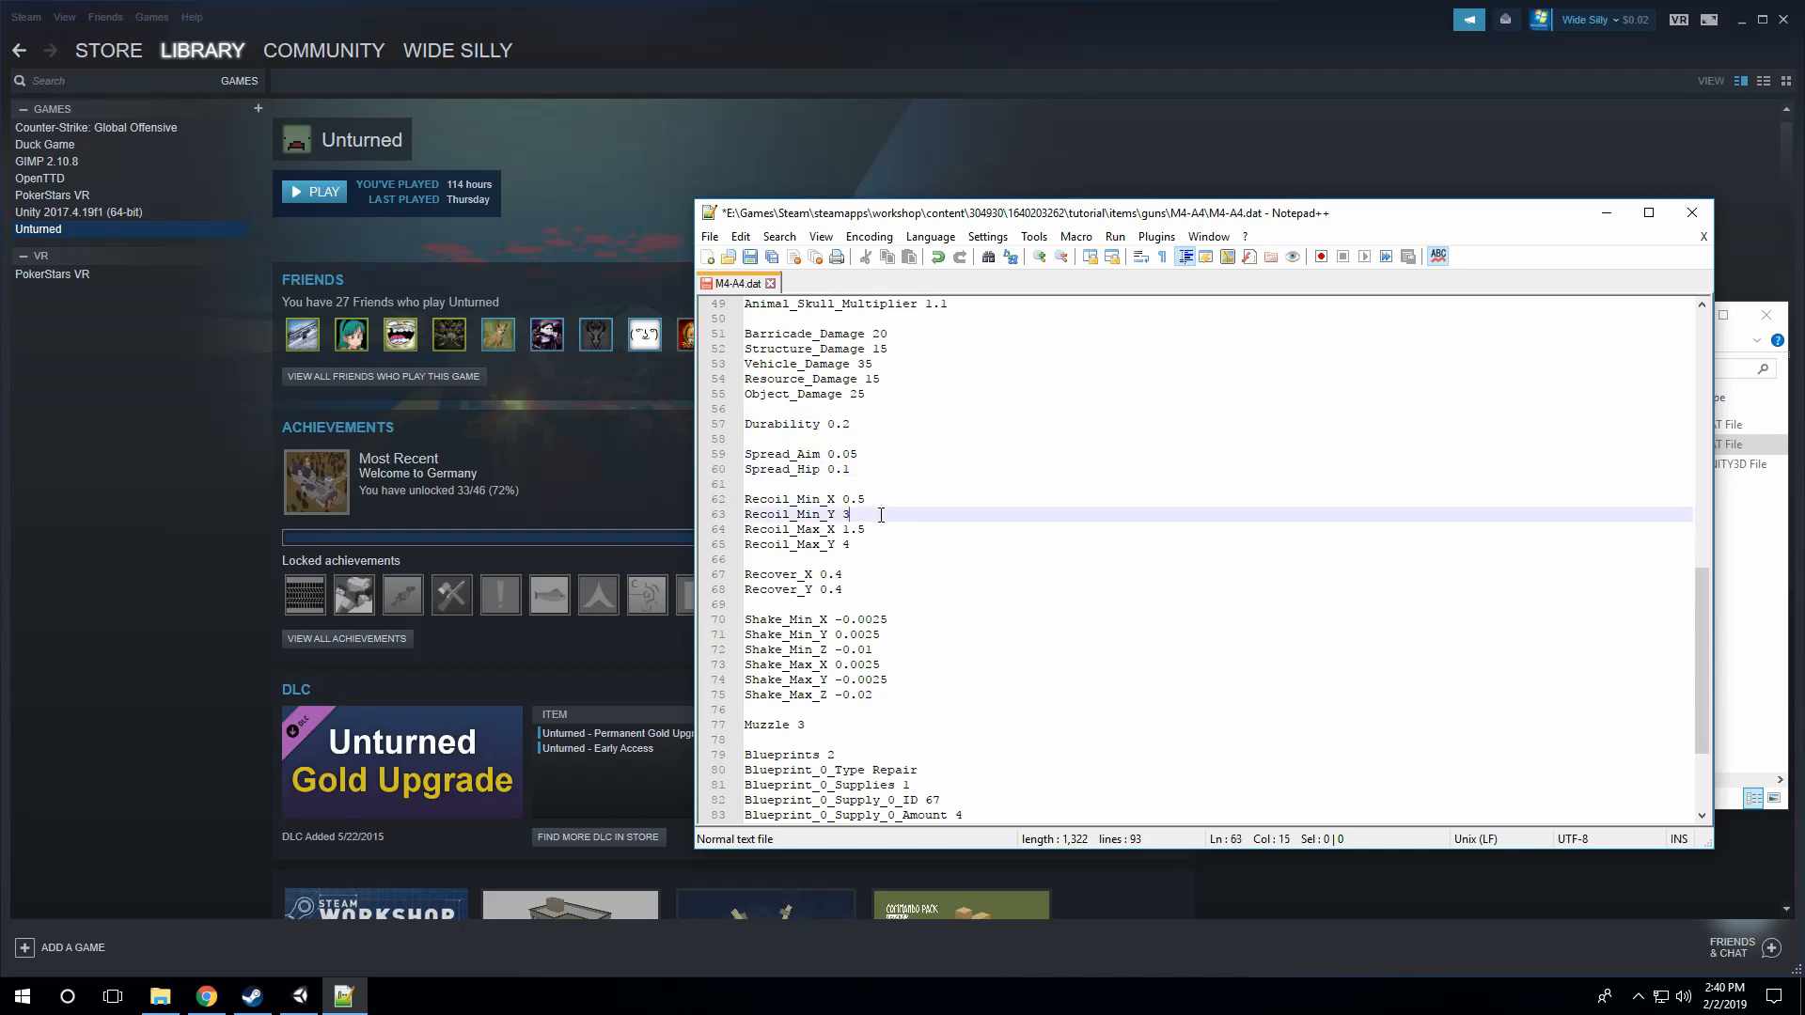
pyautogui.click(870, 542)
pyautogui.click(864, 529)
pyautogui.click(870, 514)
pyautogui.click(878, 499)
pyautogui.click(867, 529)
pyautogui.click(868, 543)
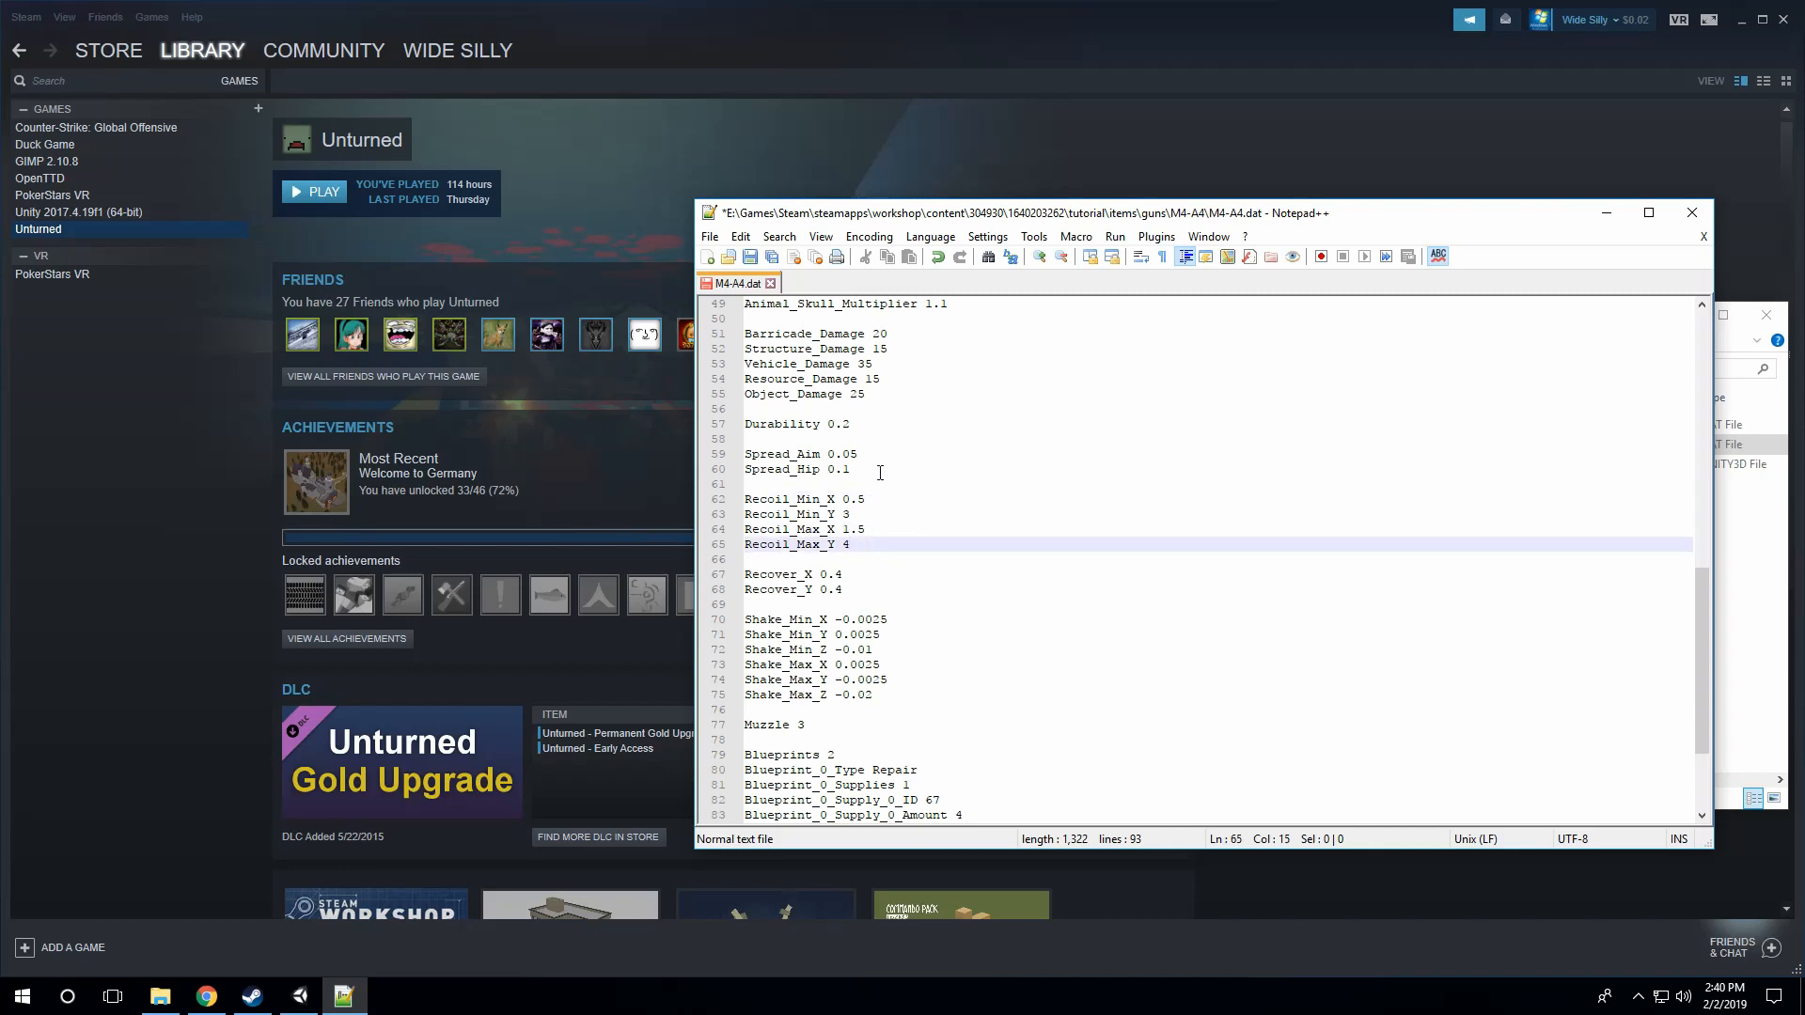
pyautogui.click(875, 527)
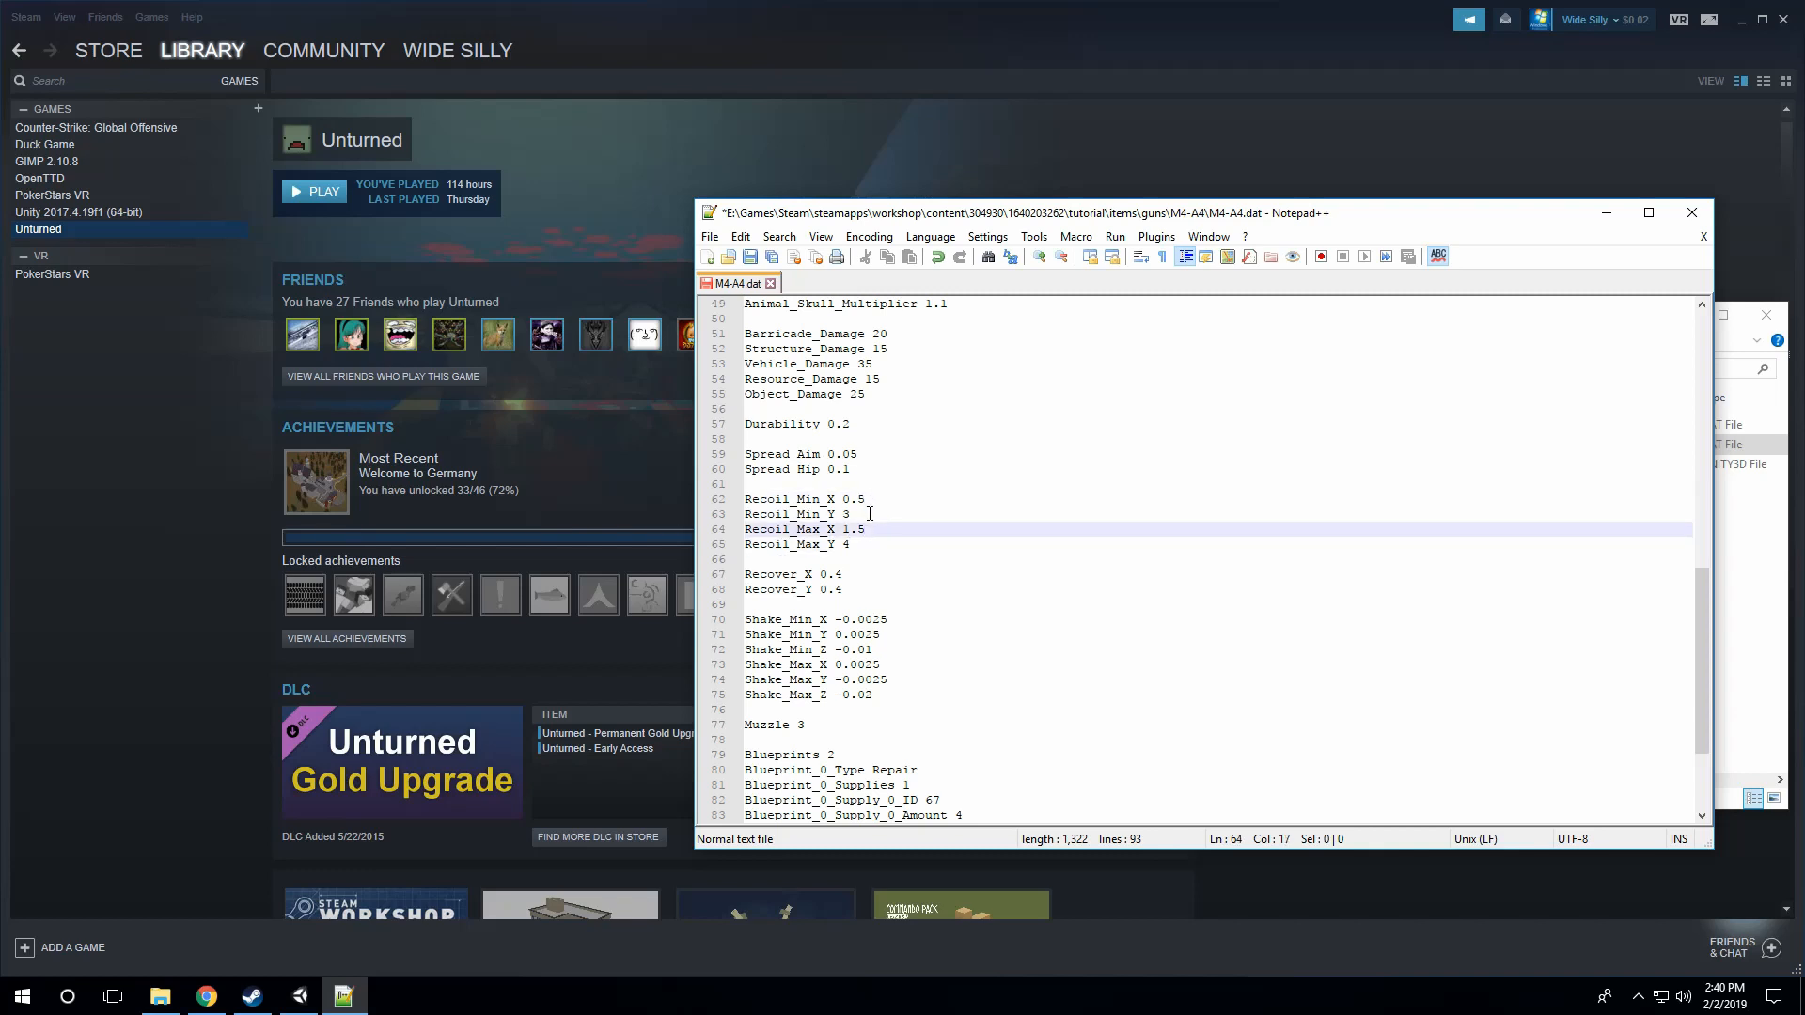
pyautogui.press('Up')
pyautogui.press('Up')
pyautogui.click(880, 527)
# Step: Look over the Recover_X and Recover_Y entries below the recoil block
pyautogui.scroll(-1, 874, 545)
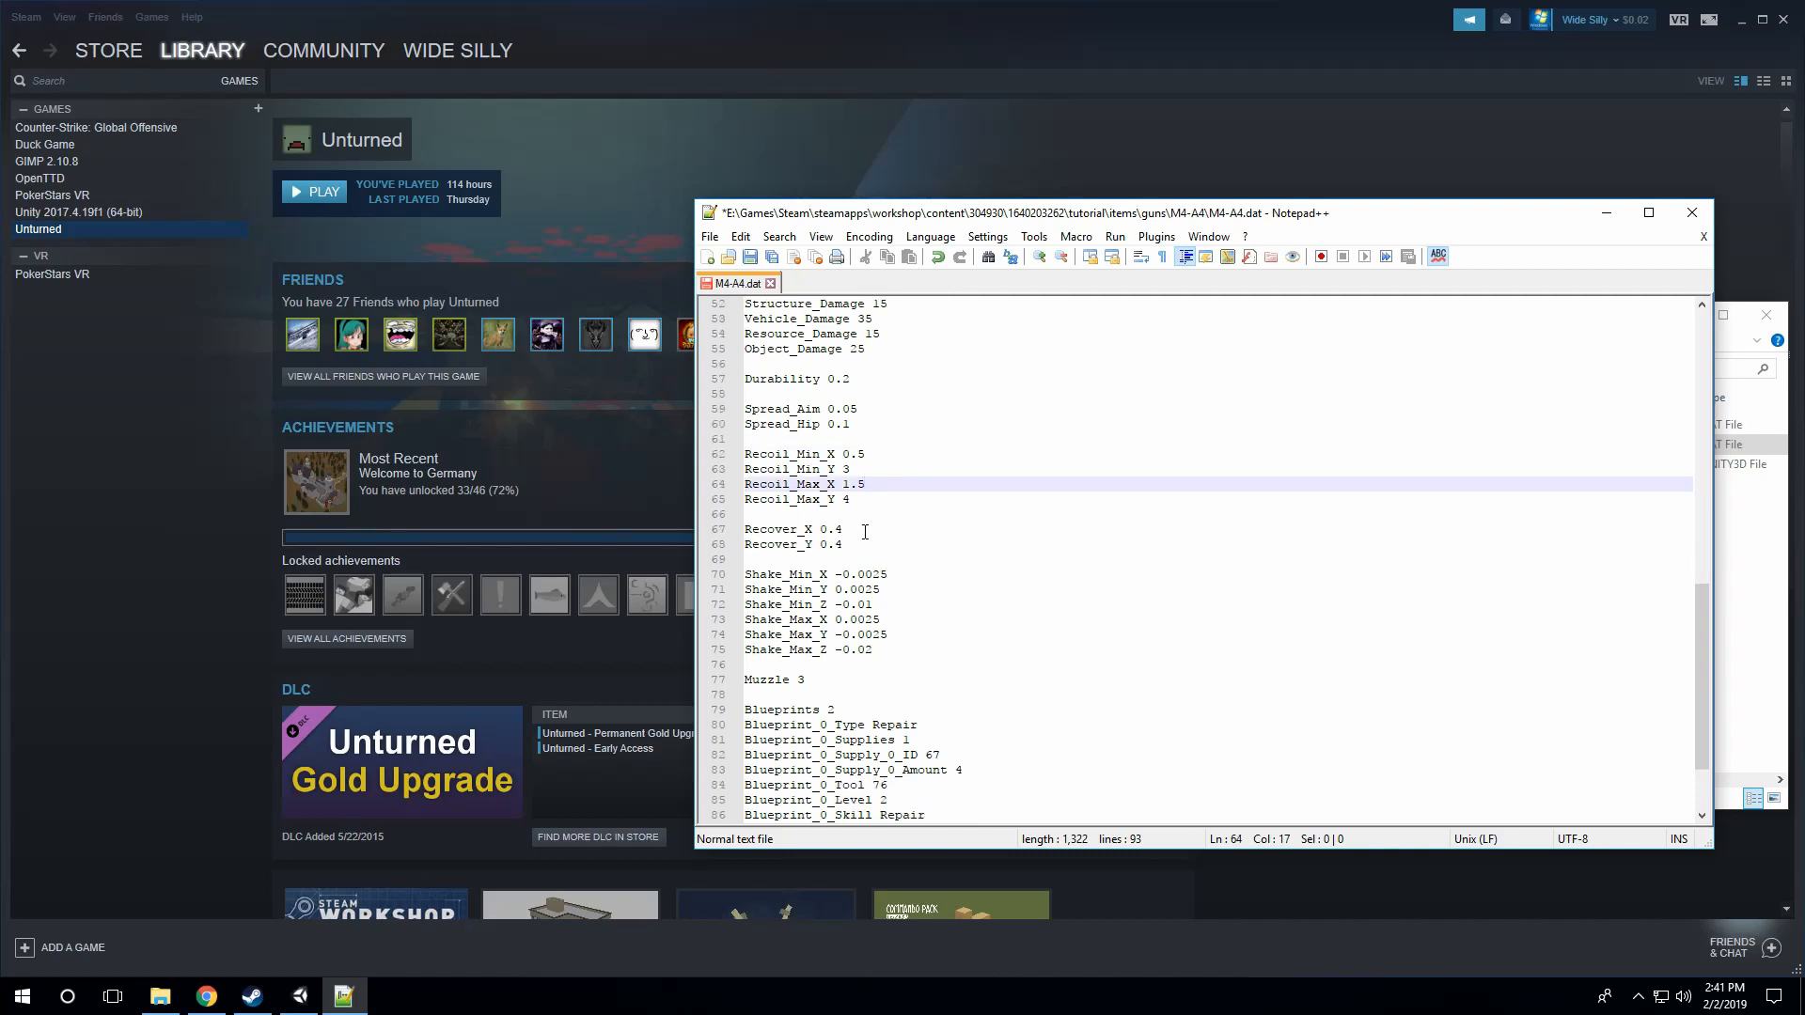
pyautogui.click(870, 529)
pyautogui.click(868, 543)
pyautogui.scroll(-2, 848, 434)
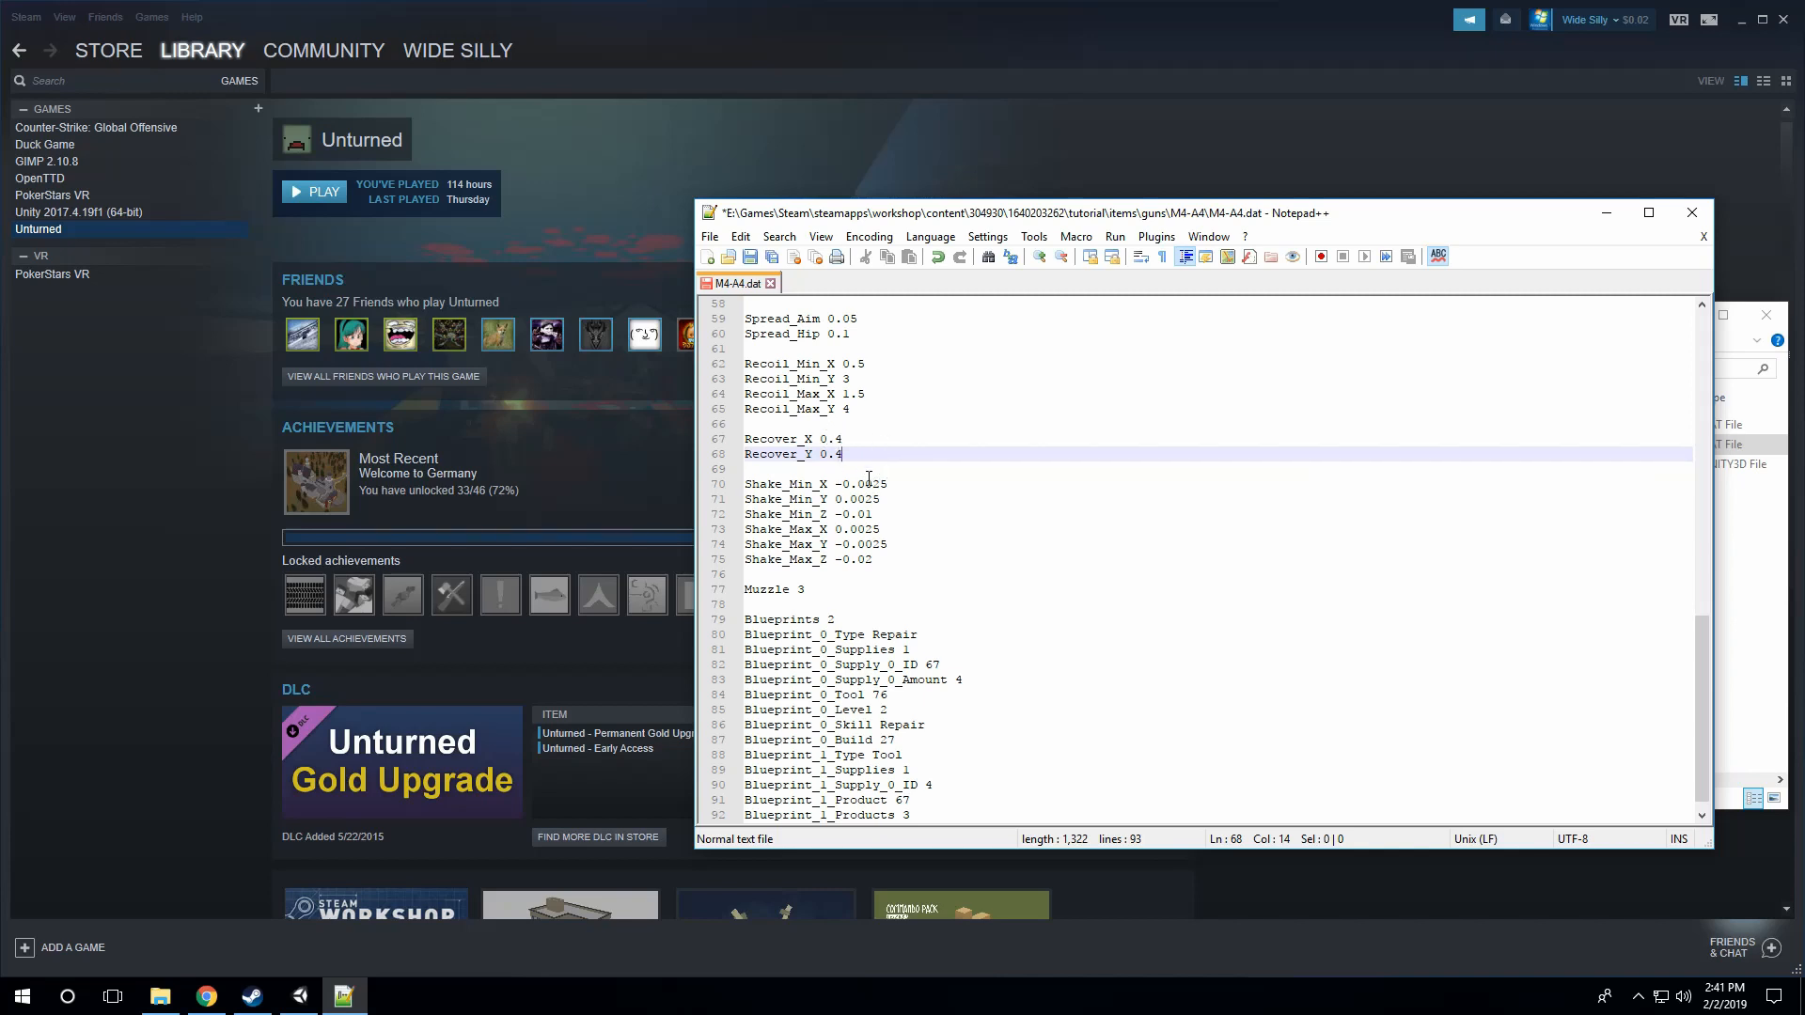
# Step: Compare the minimum and maximum Shake entries for the X, Y and Z axes
pyautogui.click(926, 484)
pyautogui.click(919, 499)
pyautogui.click(913, 530)
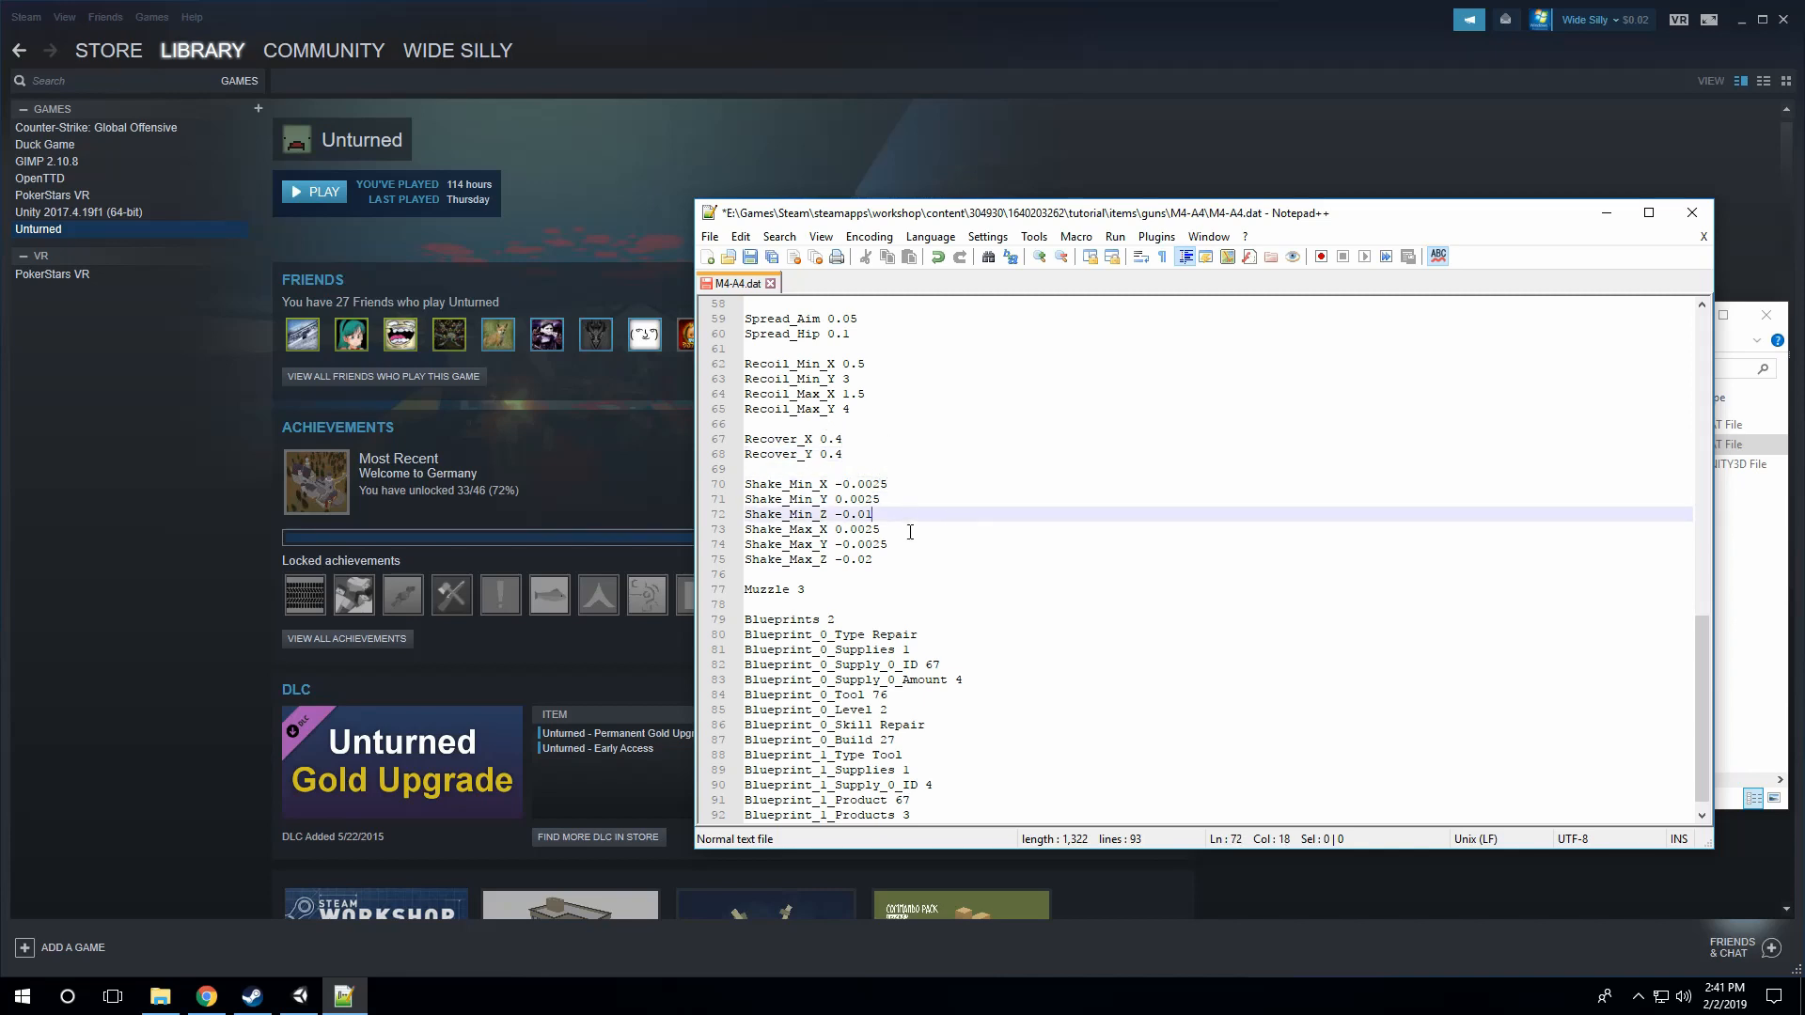
pyautogui.click(910, 545)
pyautogui.press('Down')
pyautogui.press('Up')
pyautogui.press('Up')
pyautogui.press('Up')
pyautogui.press('Up')
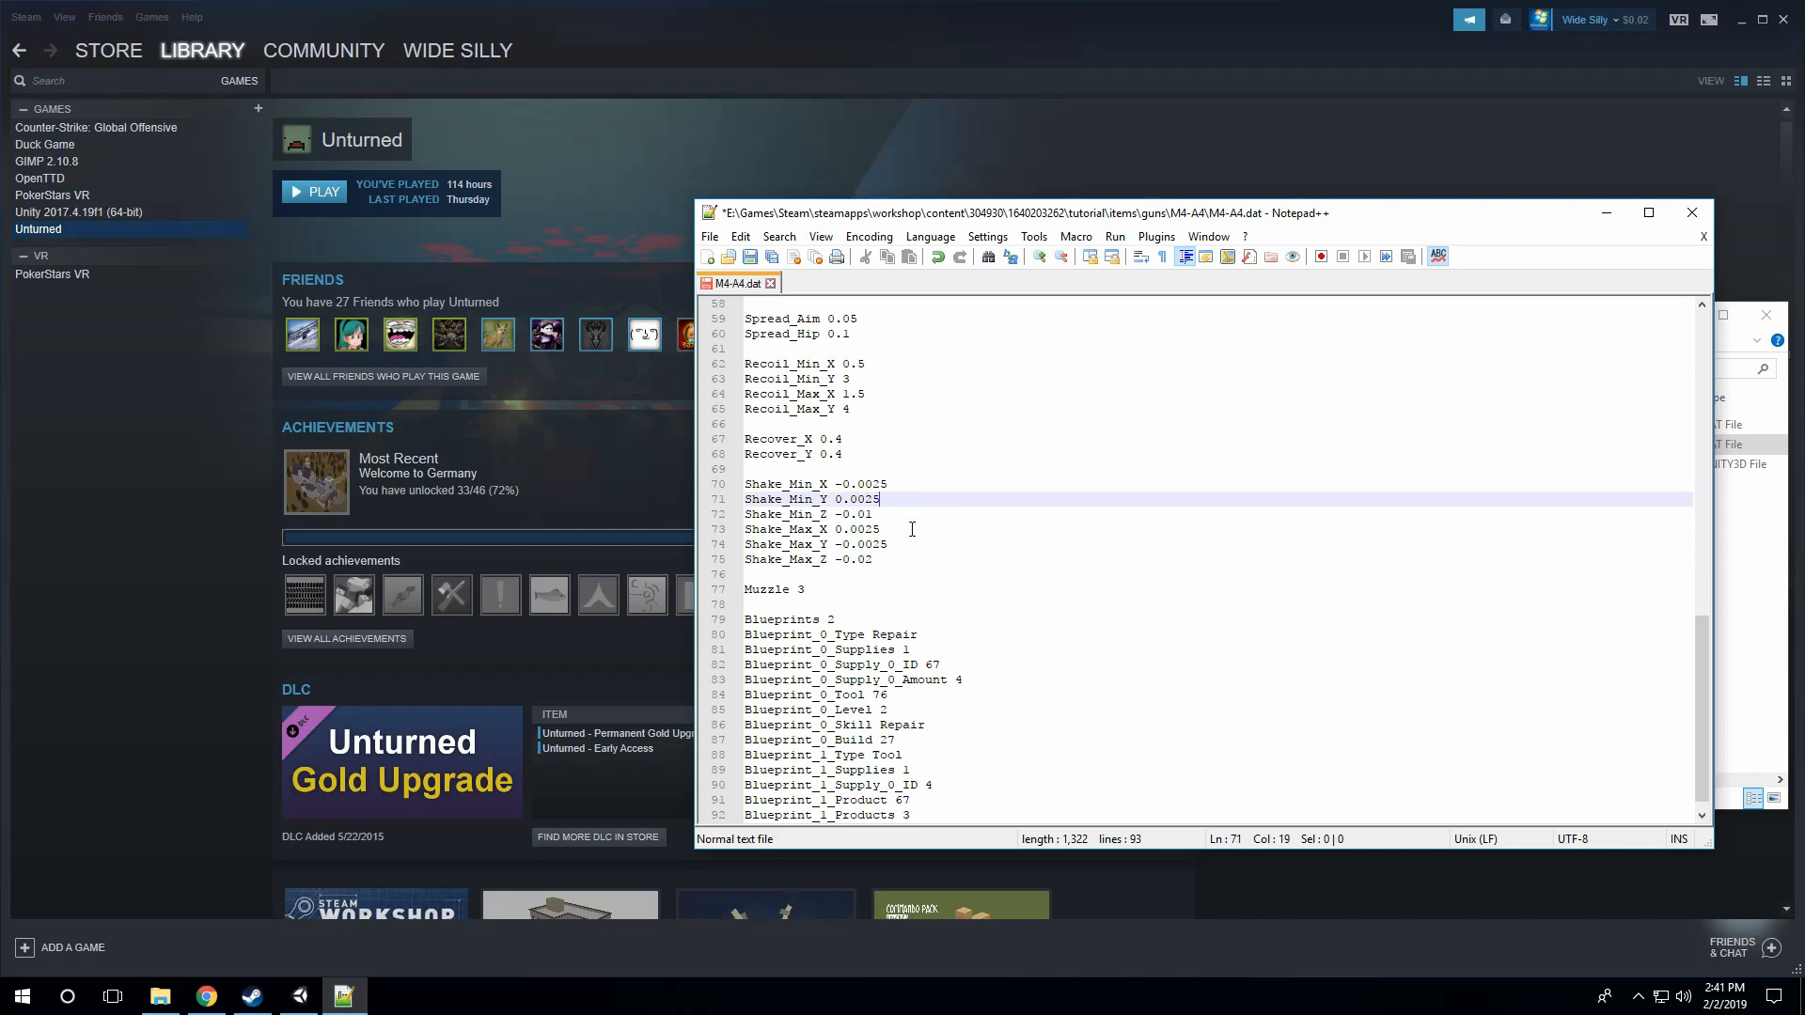
pyautogui.press('Down')
pyautogui.press('Down')
pyautogui.press('Down')
pyautogui.press('Down')
pyautogui.press('Up')
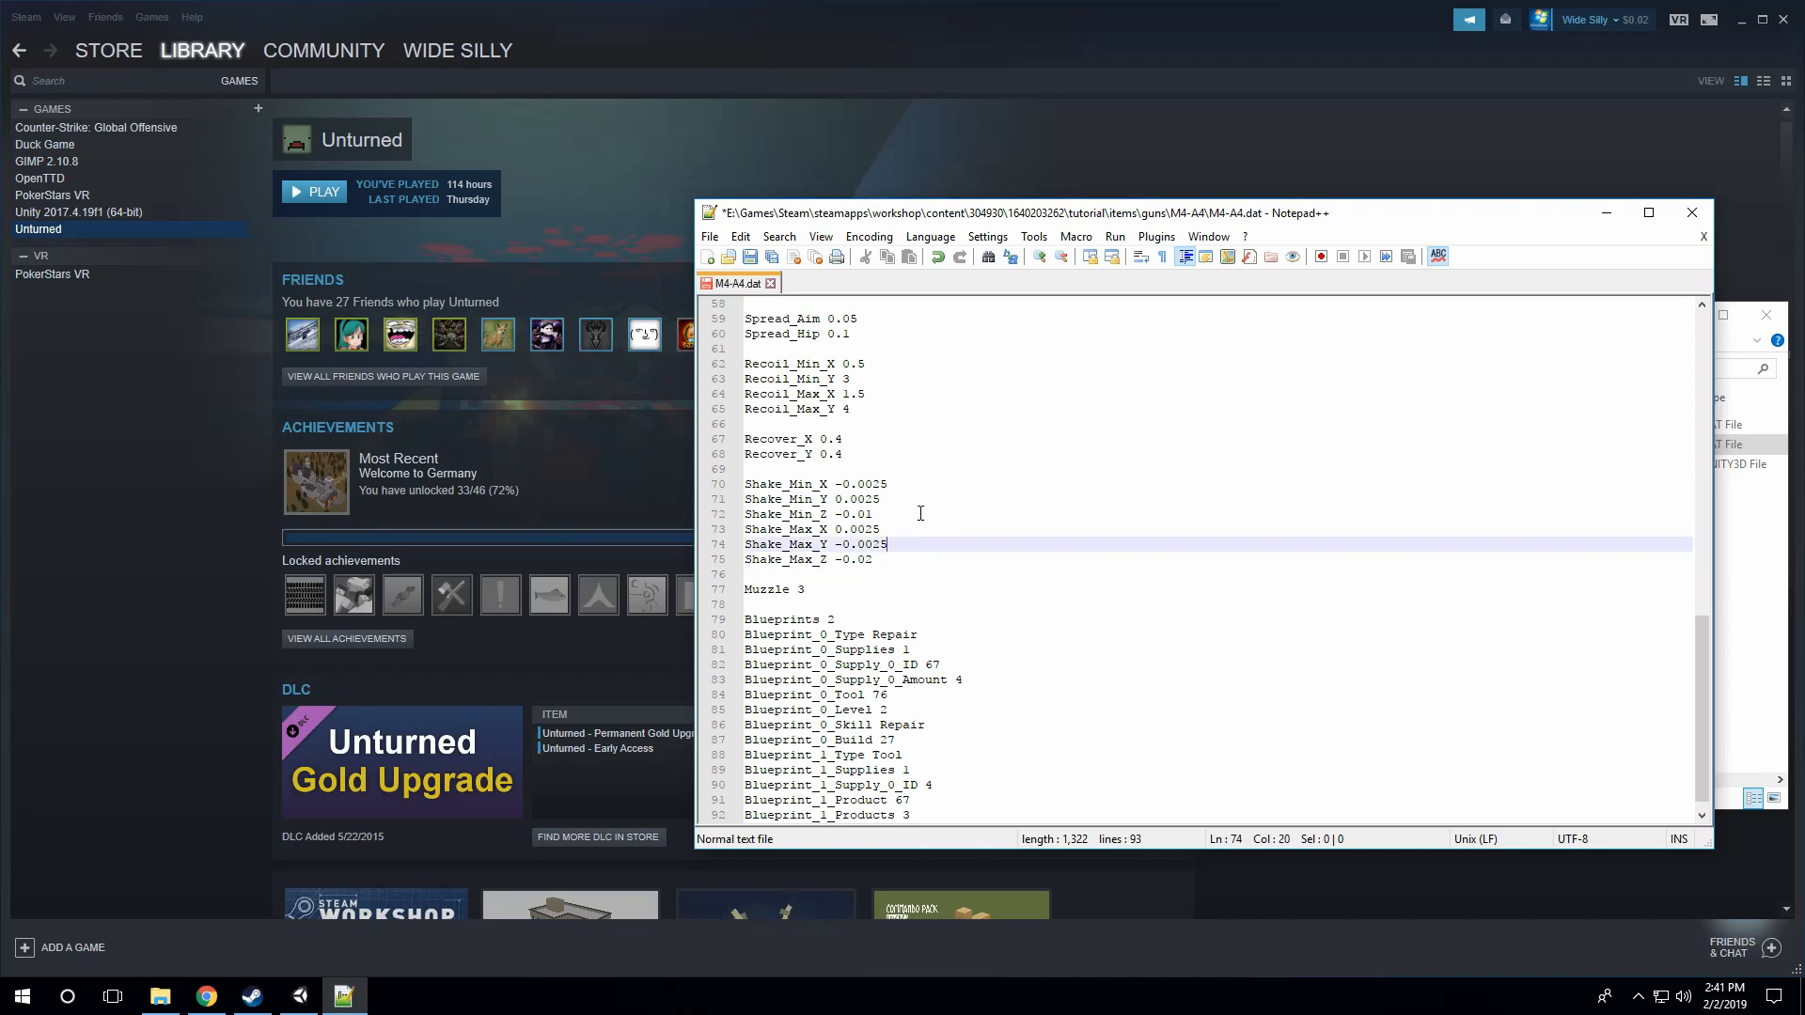
pyautogui.press('Up')
pyautogui.press('Up')
pyautogui.press('Up')
pyautogui.press('Up')
pyautogui.press('Down')
pyautogui.press('Down')
pyautogui.press('Down')
pyautogui.press('Down')
pyautogui.press('Down')
pyautogui.scroll(-1, 899, 540)
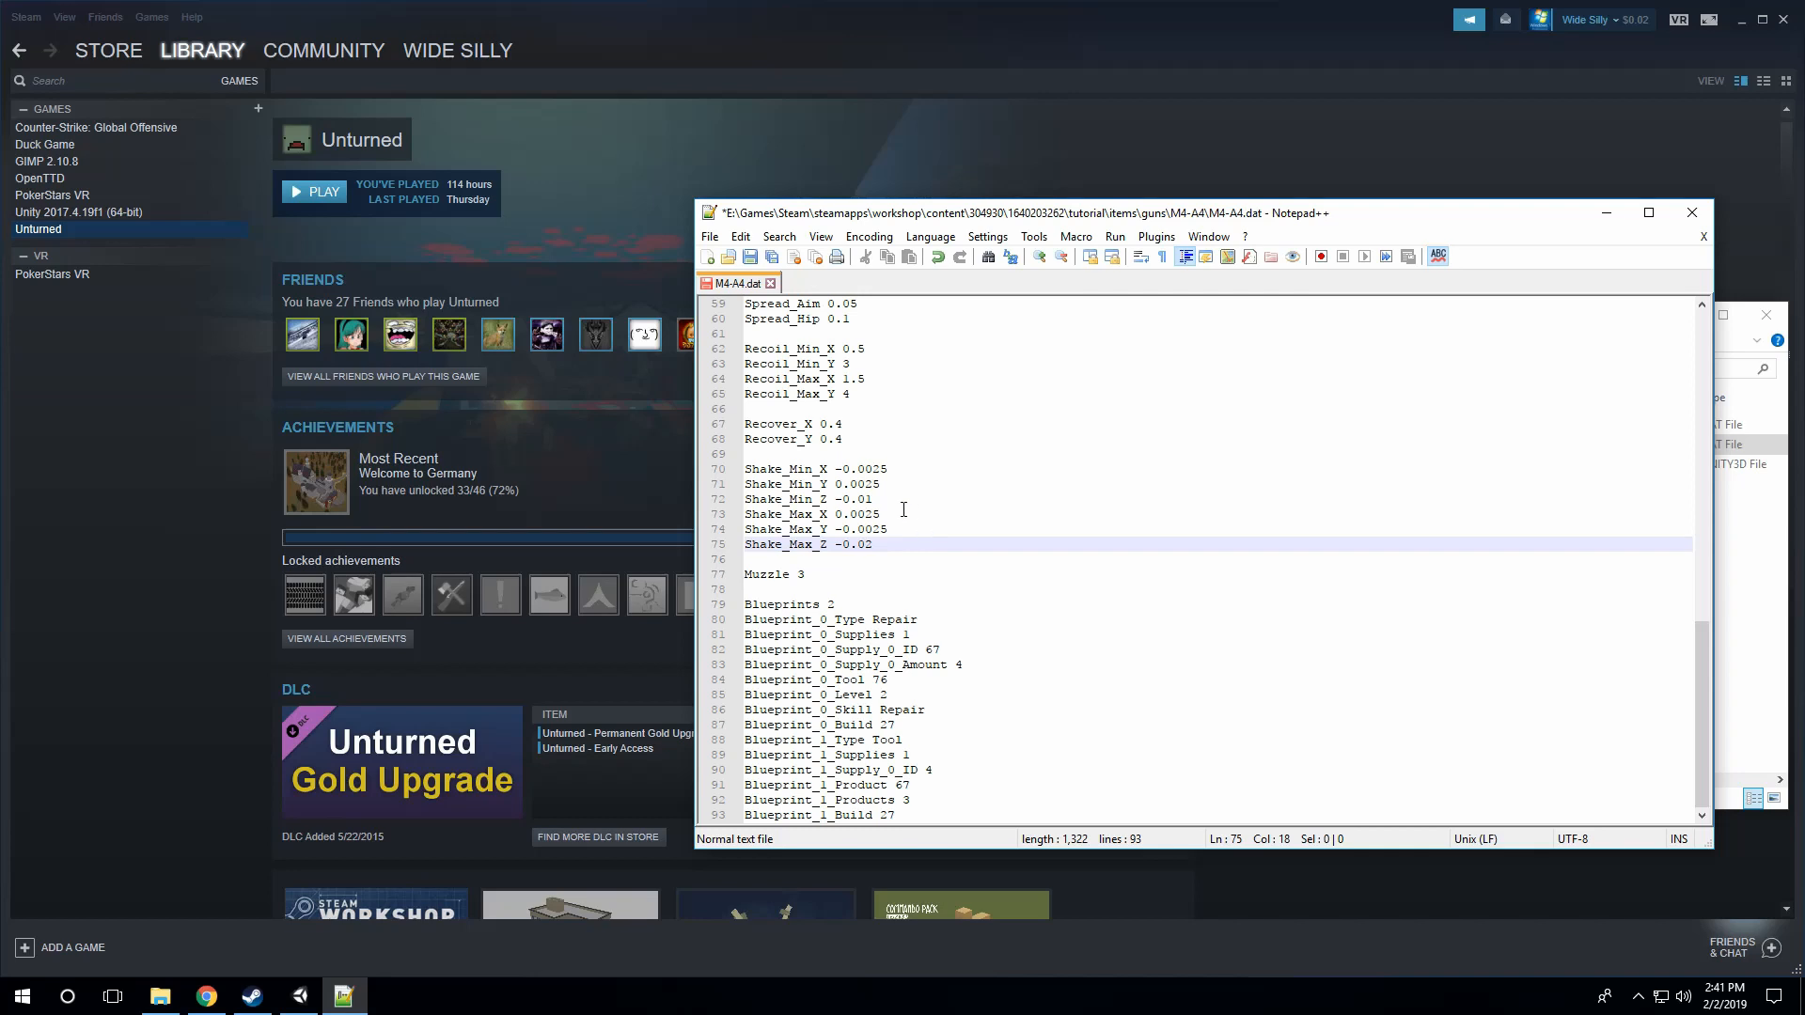
# Step: Check the Muzzle entry, and look back at the gun's Caliber entry
pyautogui.click(816, 575)
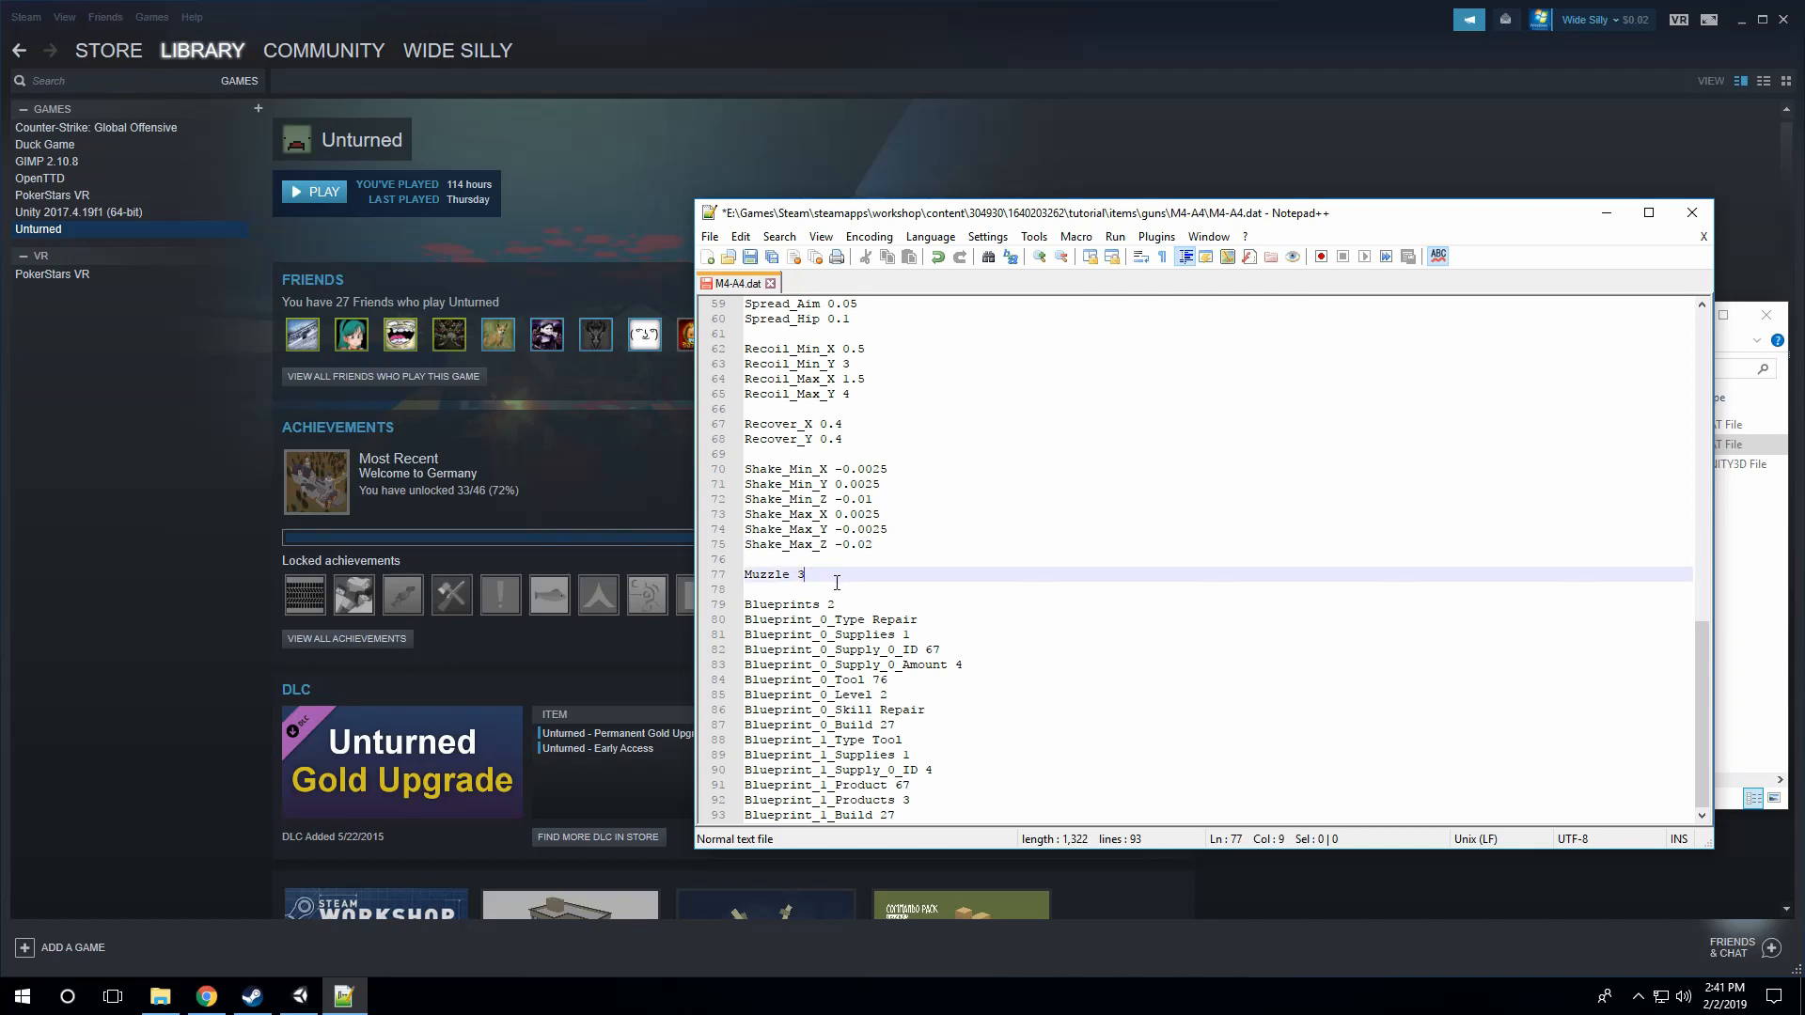
pyautogui.click(795, 573)
pyautogui.scroll(14, 865, 564)
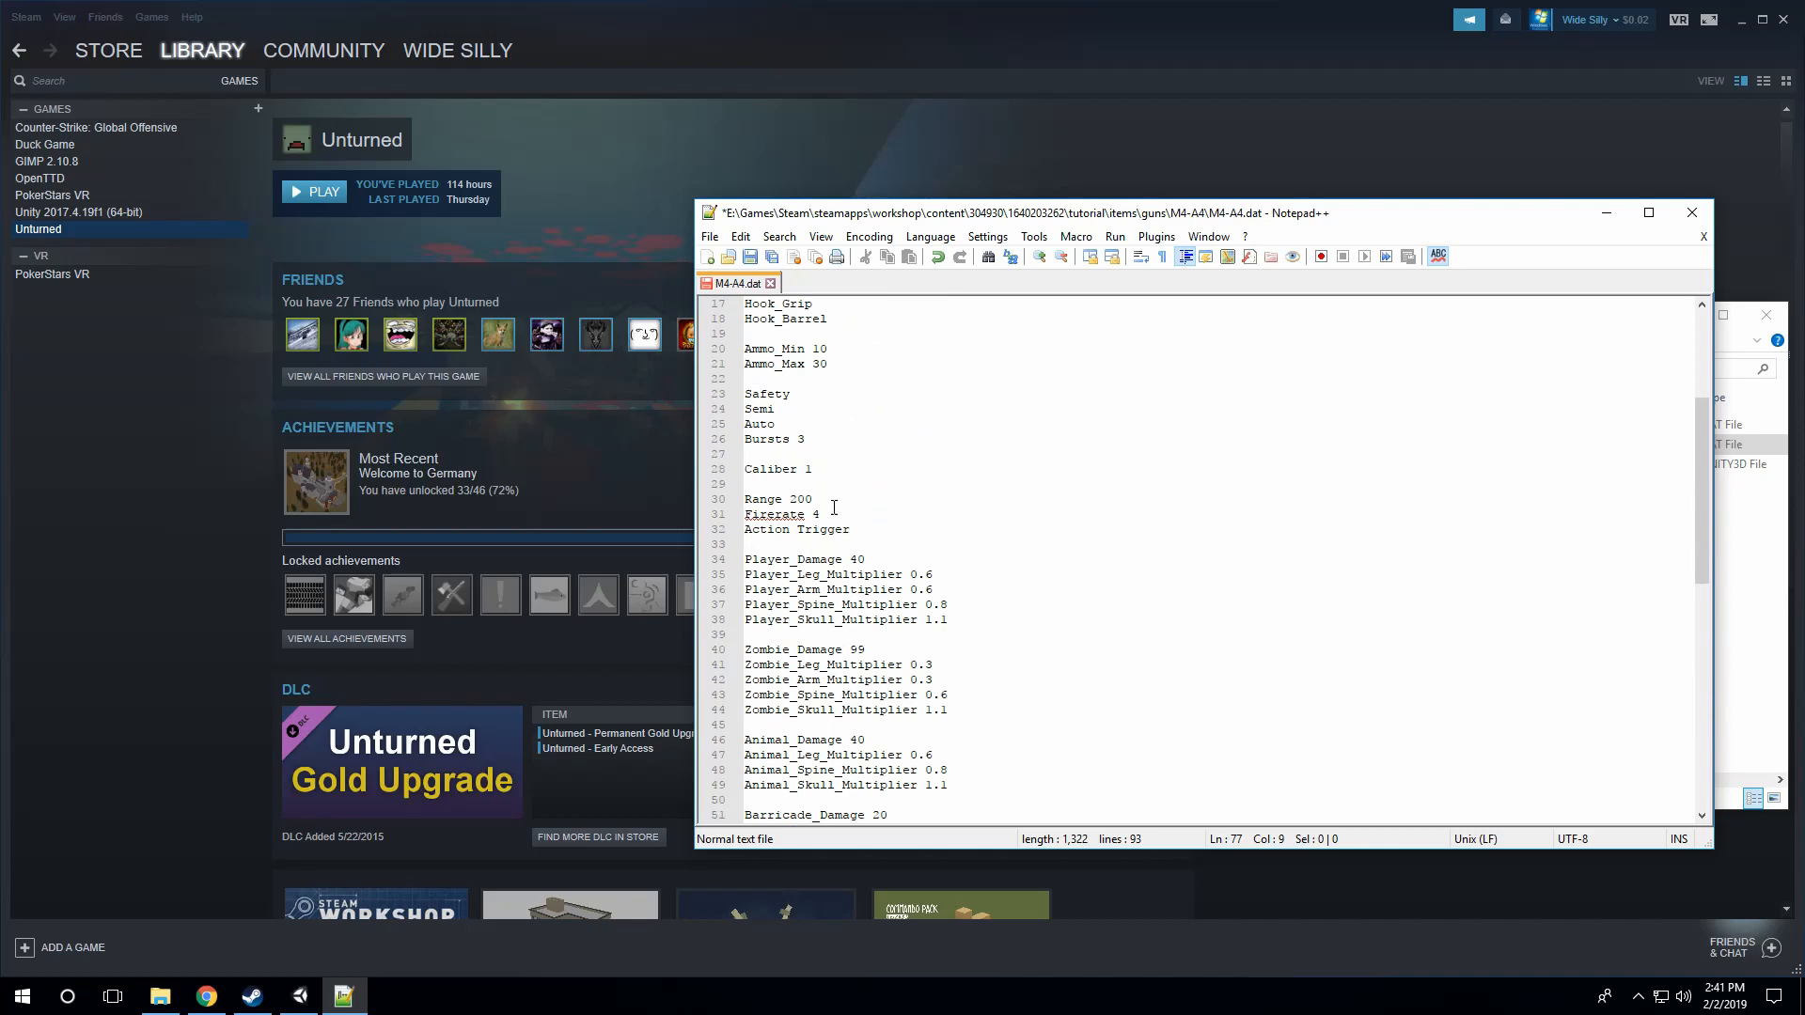
pyautogui.click(834, 456)
pyautogui.click(837, 470)
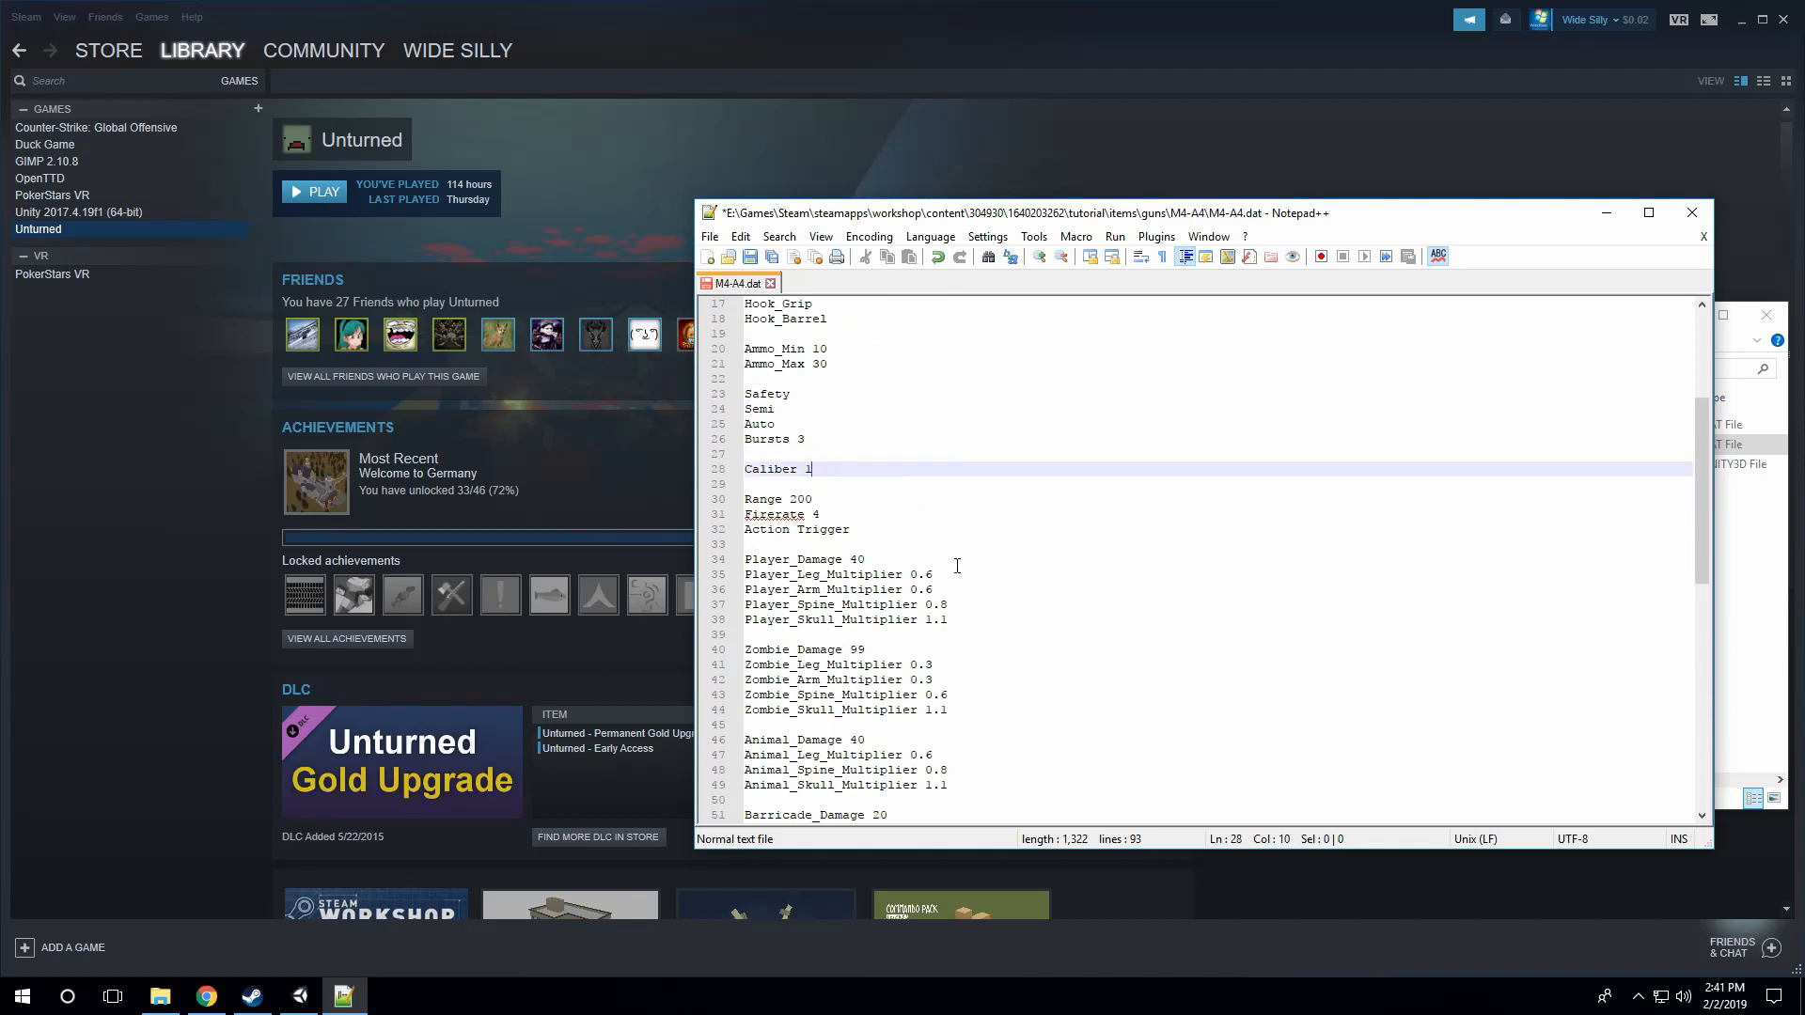
# Step: Review the repair blueprint's supply, amount, tool, level, skill and build entries
pyautogui.scroll(-14, 957, 565)
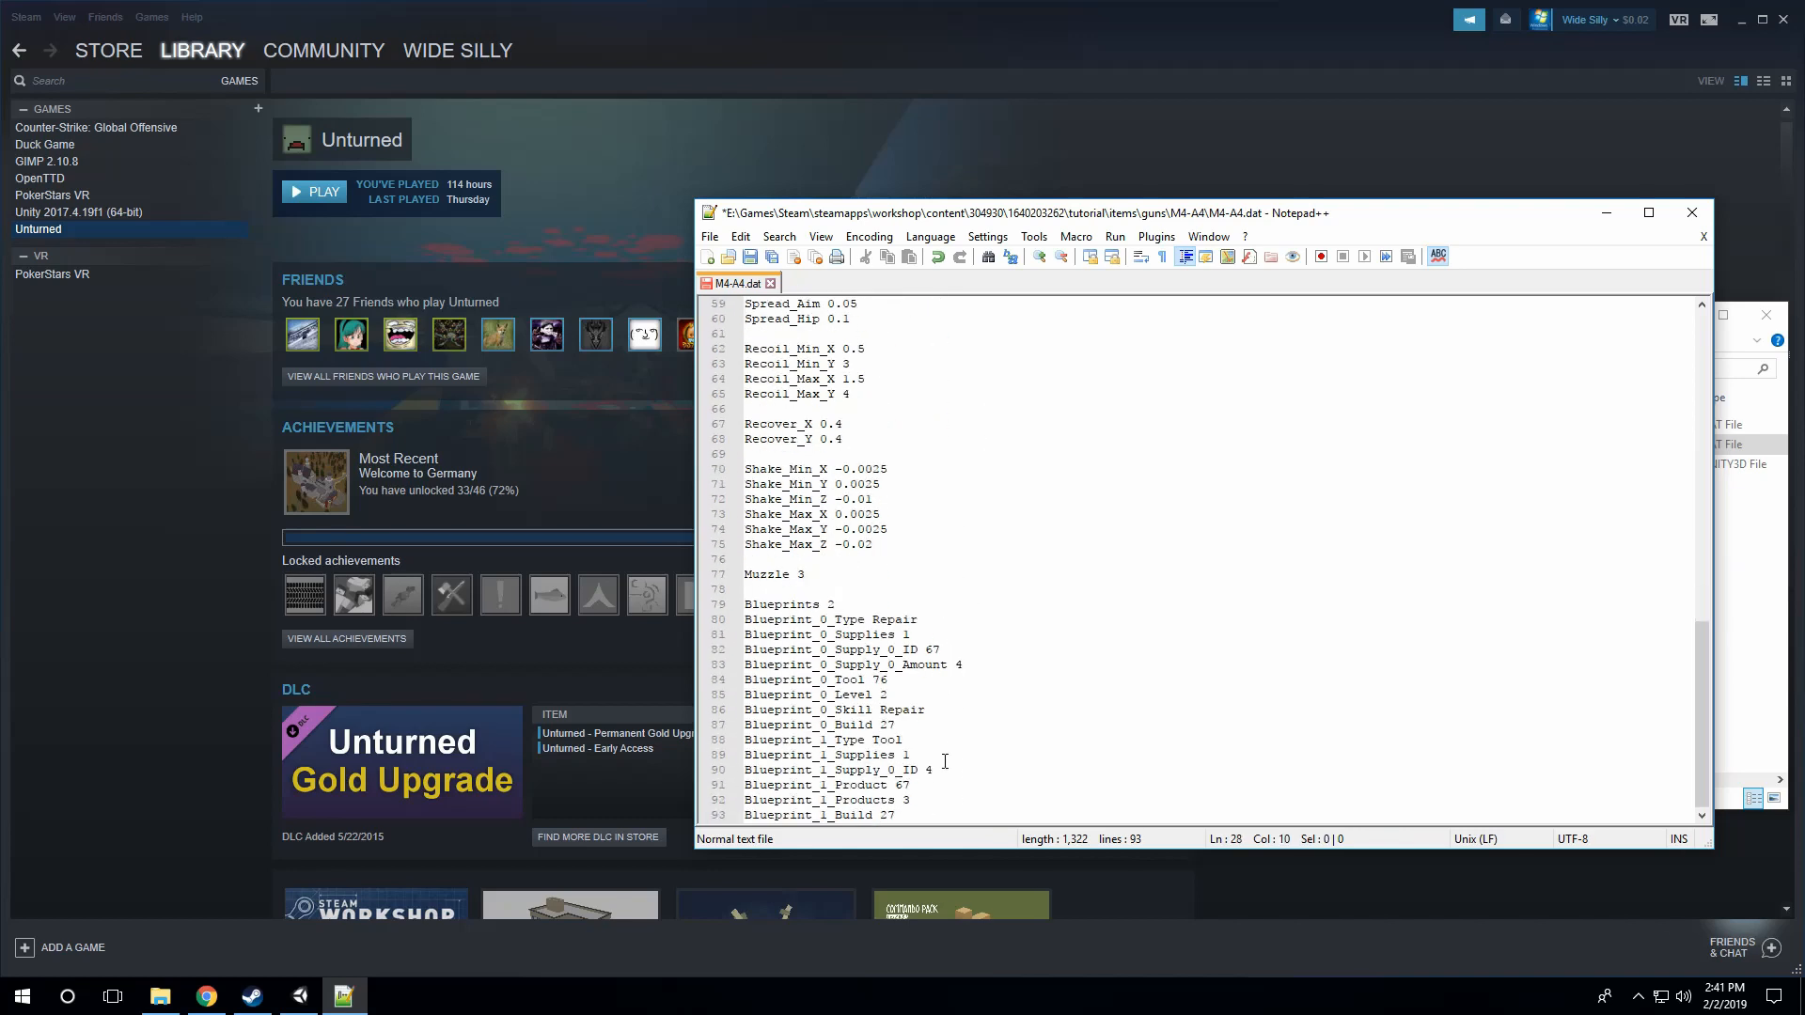
pyautogui.click(949, 769)
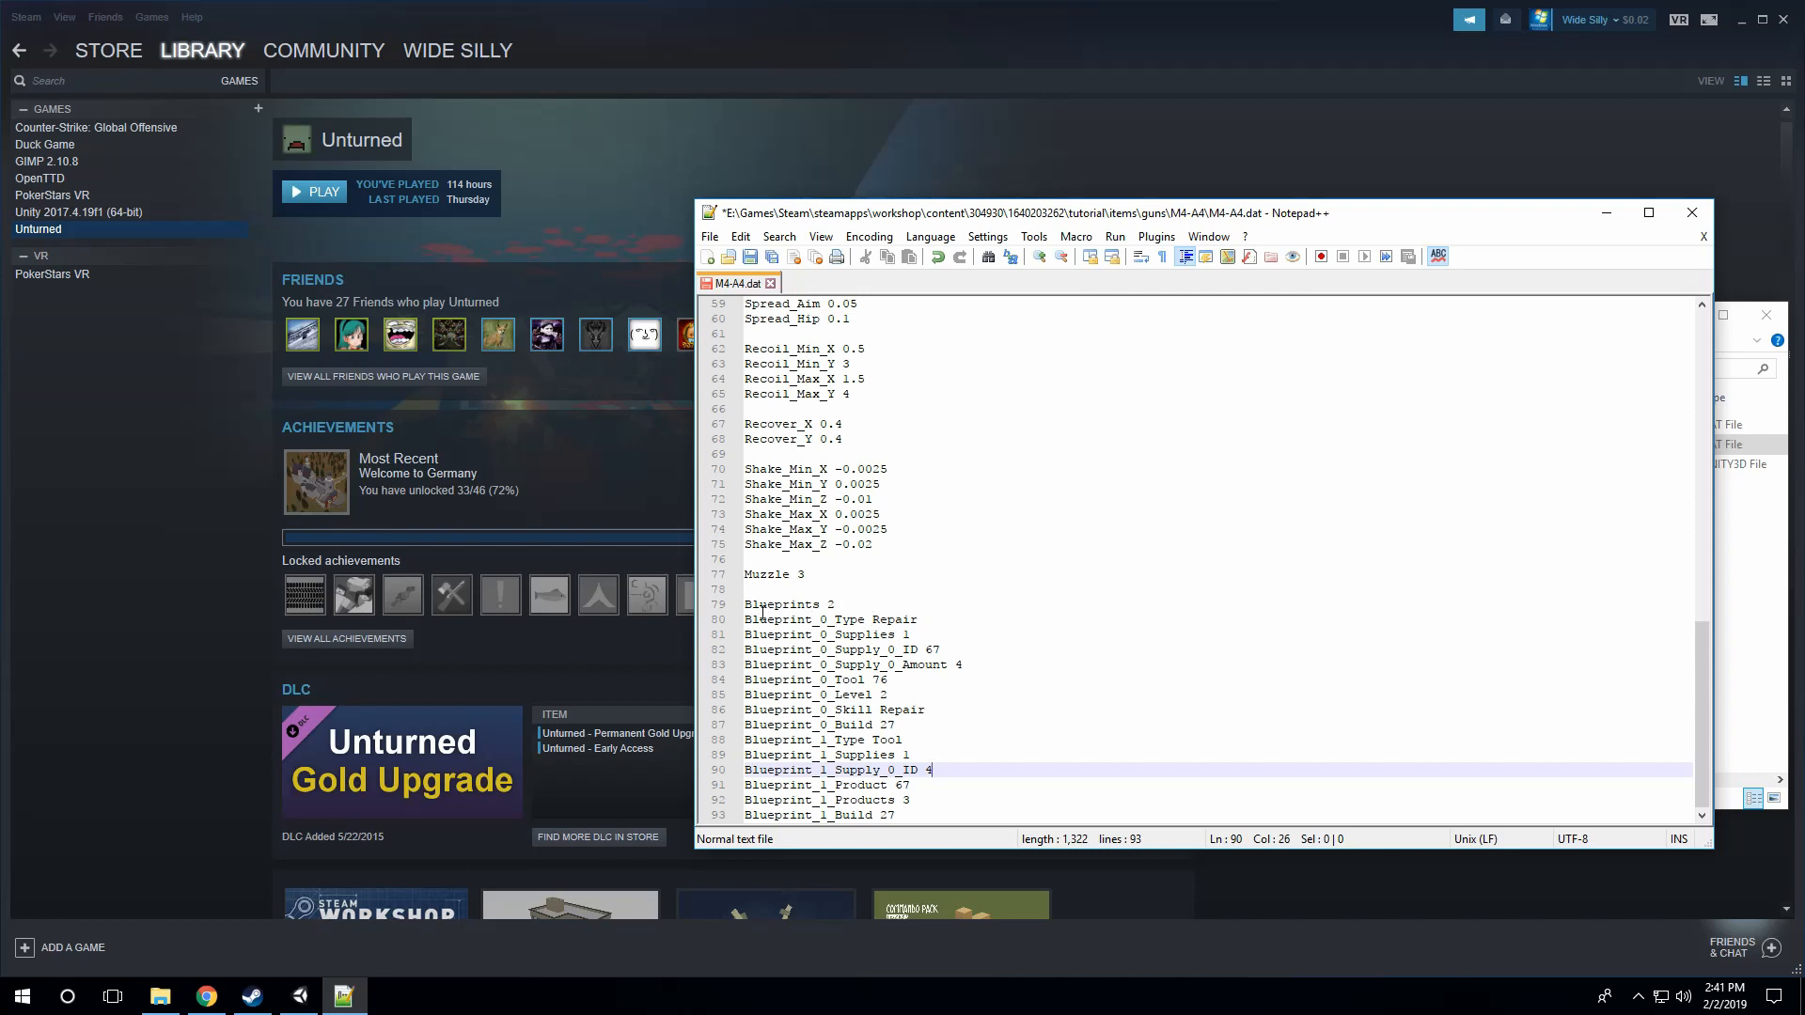
pyautogui.moveTo(747, 613); pyautogui.dragTo(932, 686)
pyautogui.click(931, 685)
pyautogui.click(980, 635)
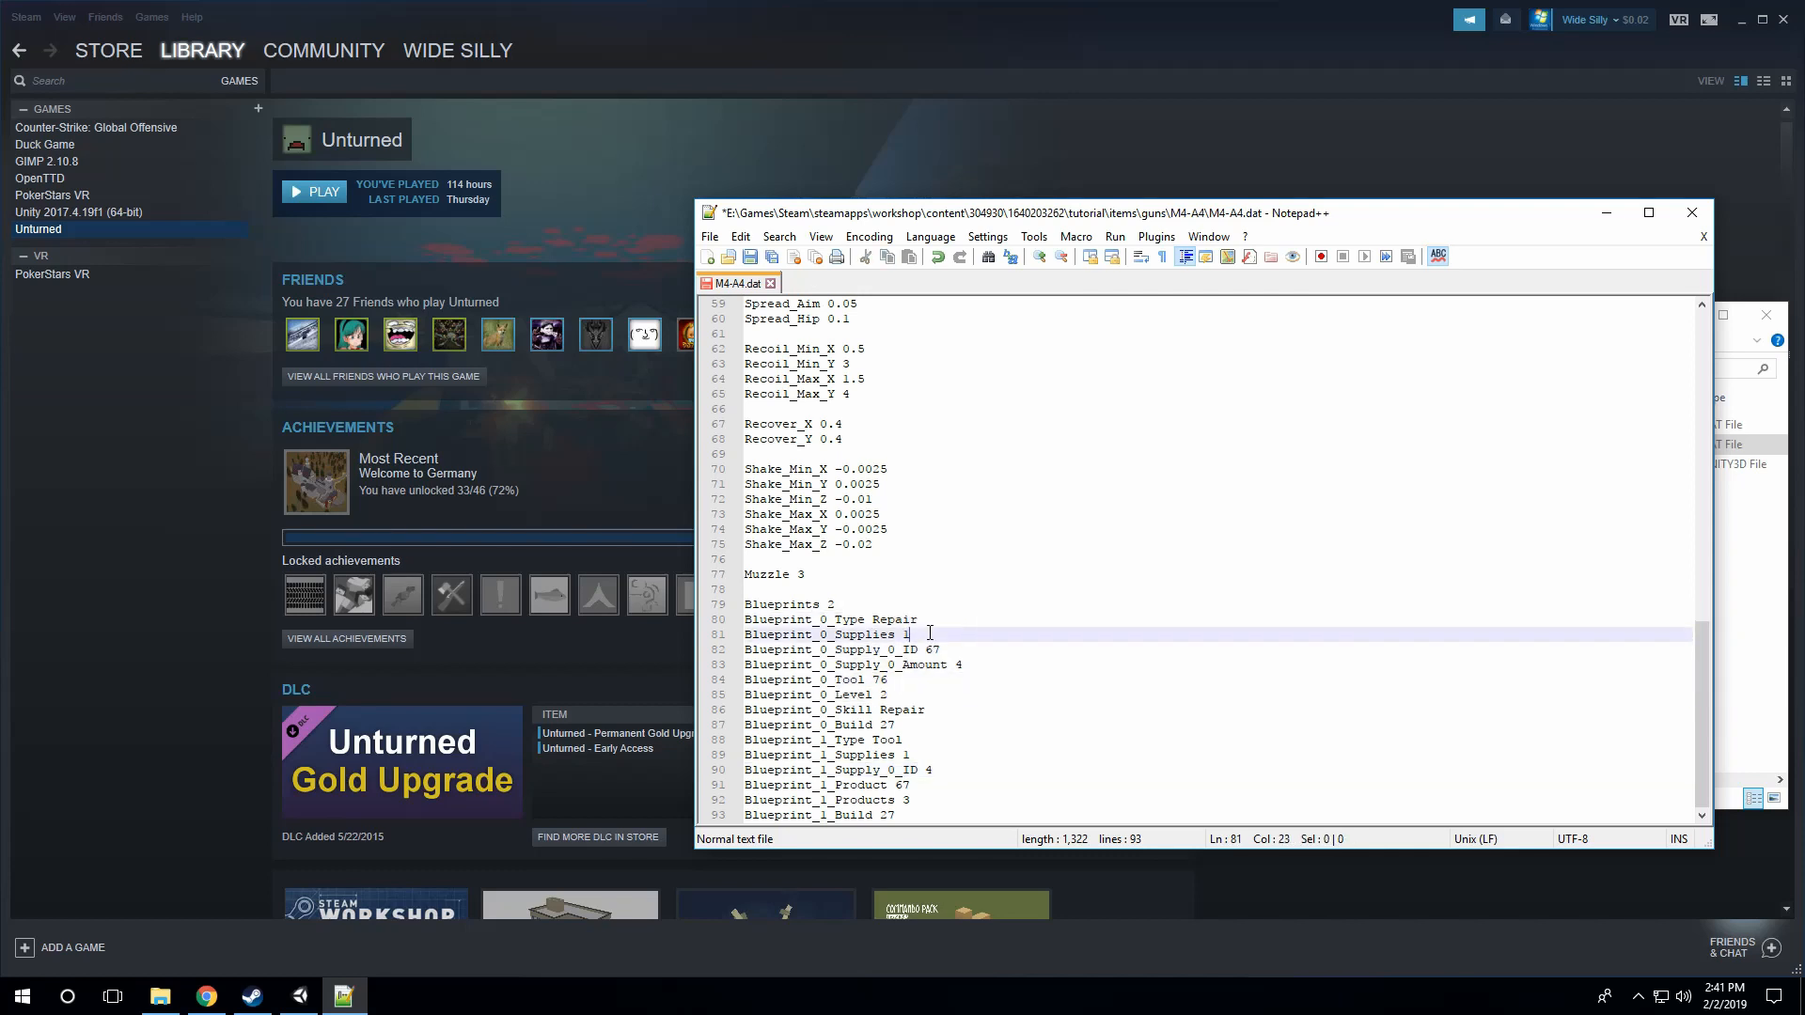
pyautogui.click(959, 645)
pyautogui.click(964, 665)
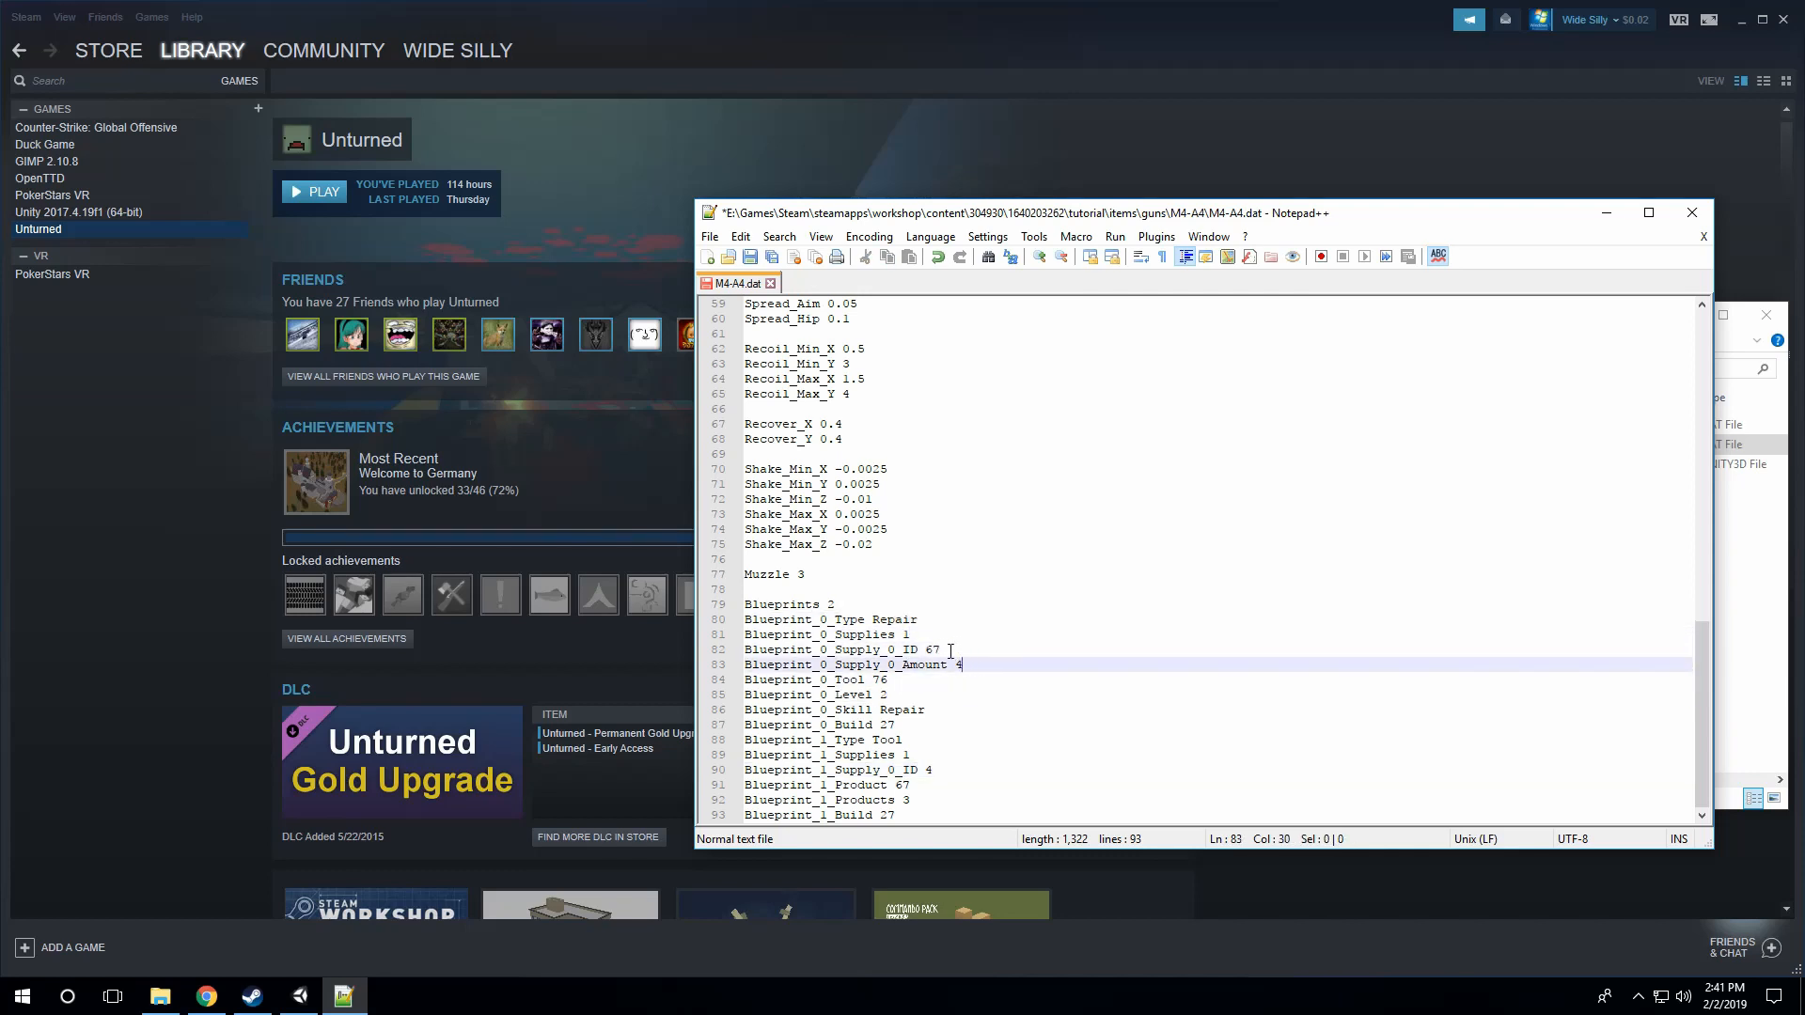
pyautogui.click(951, 649)
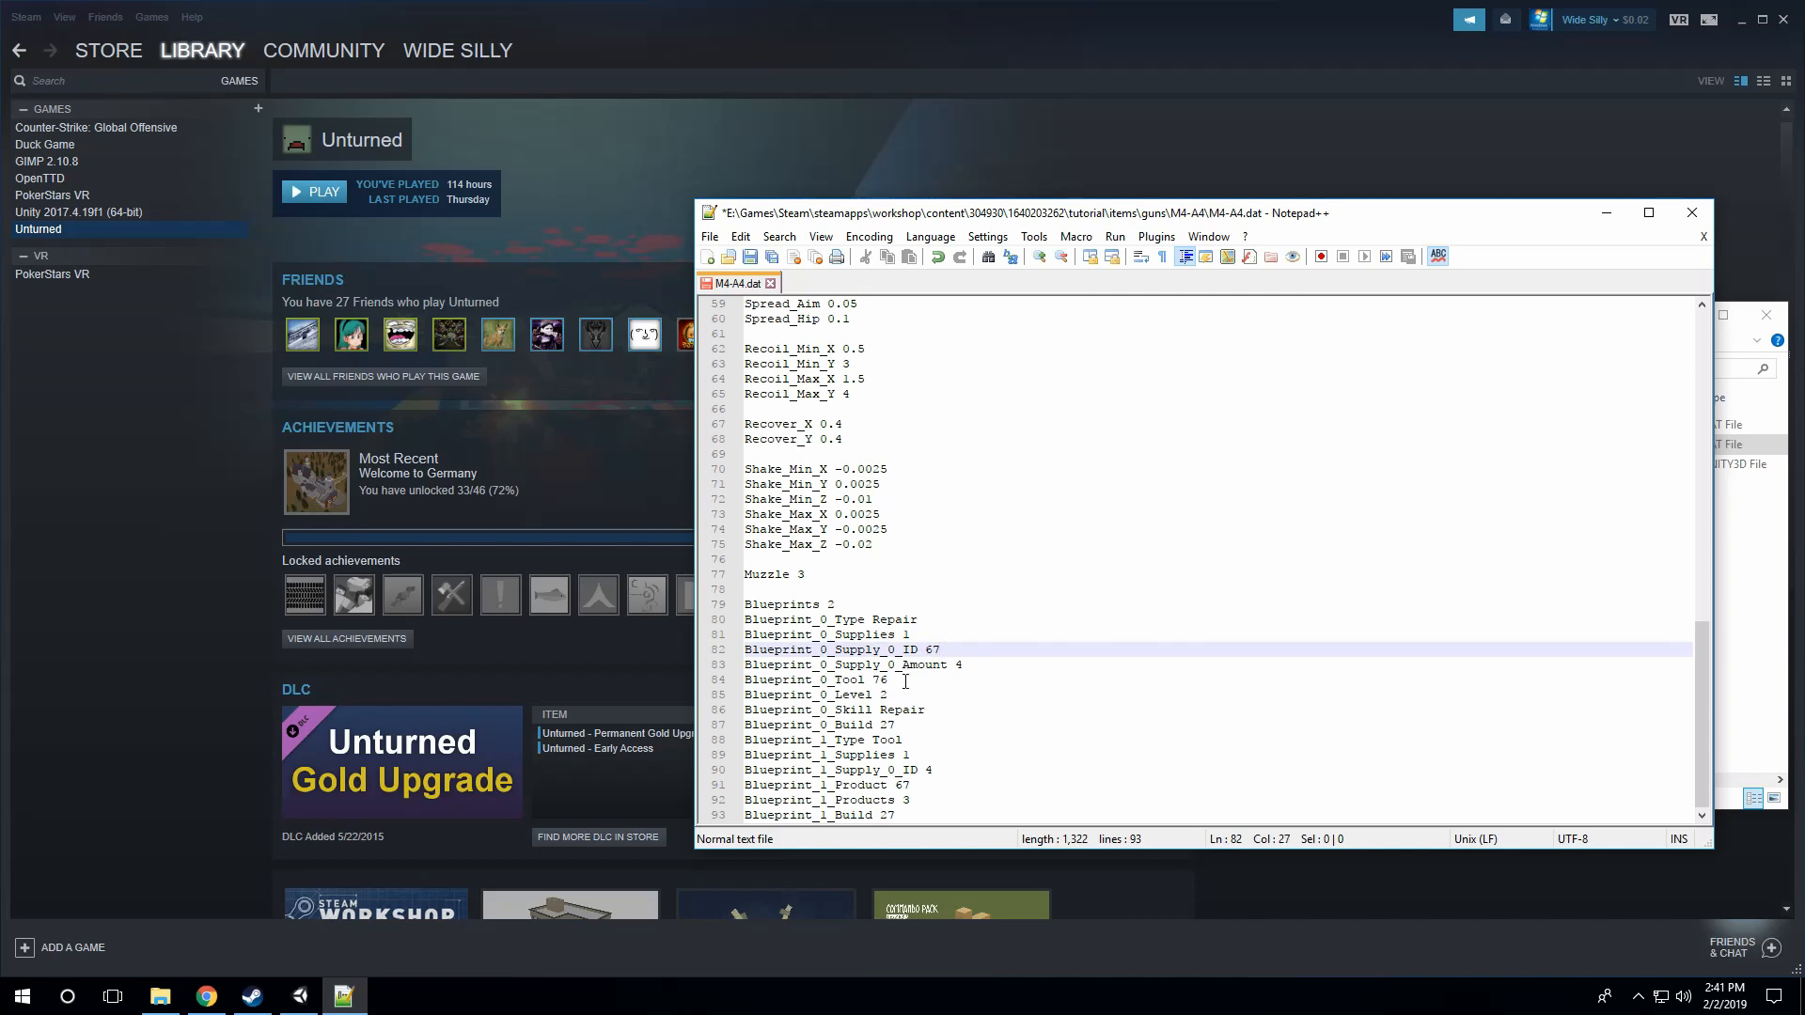
pyautogui.click(904, 683)
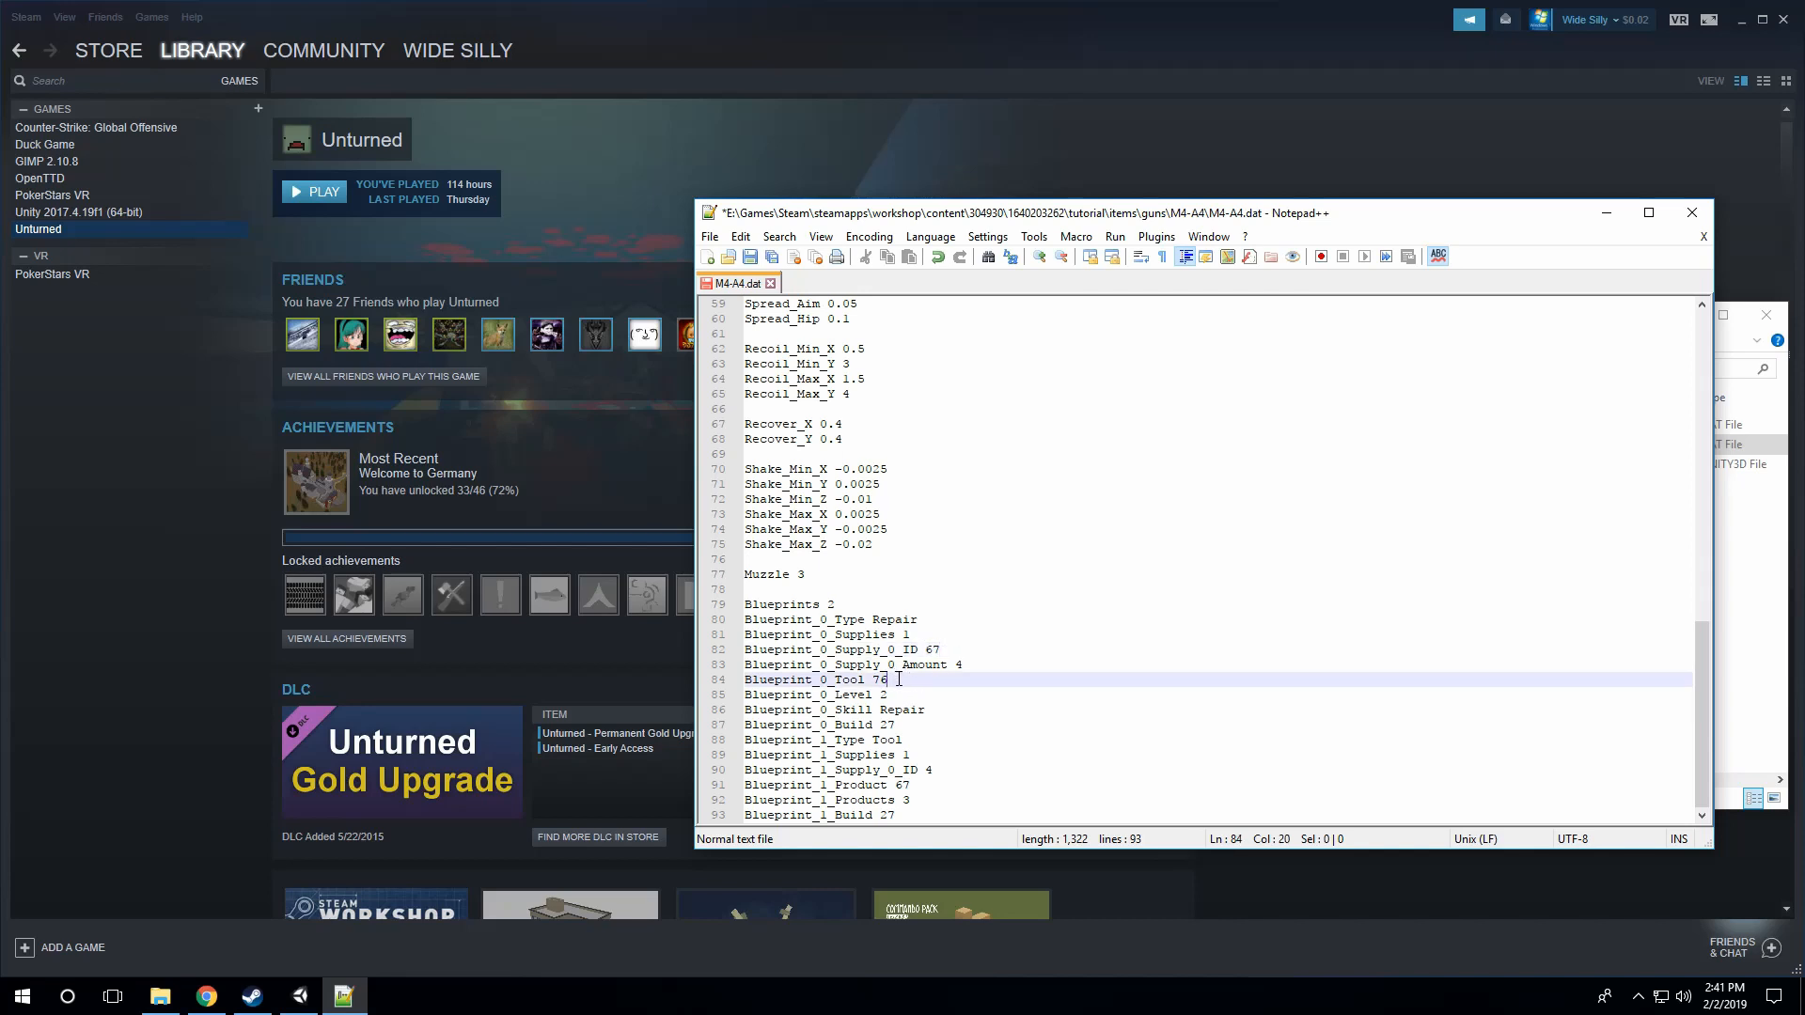
pyautogui.moveTo(888, 680); pyautogui.dragTo(866, 680)
pyautogui.click(916, 695)
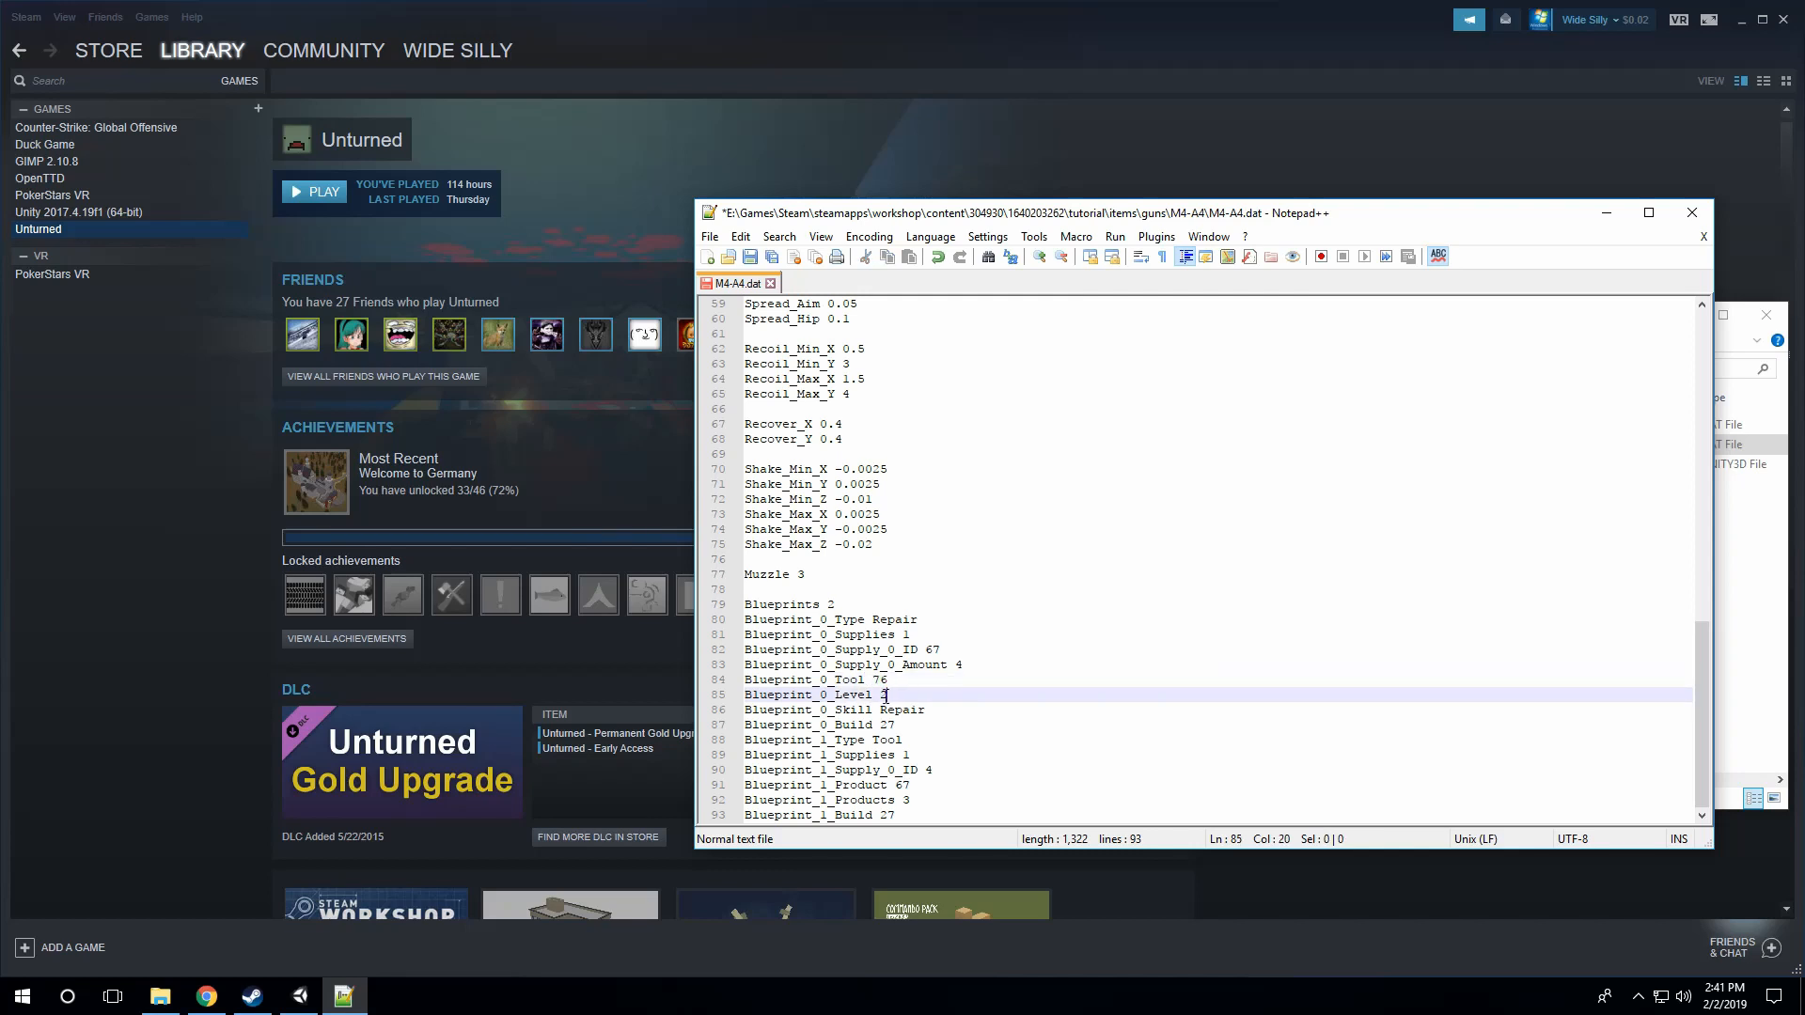
pyautogui.click(931, 710)
pyautogui.click(908, 725)
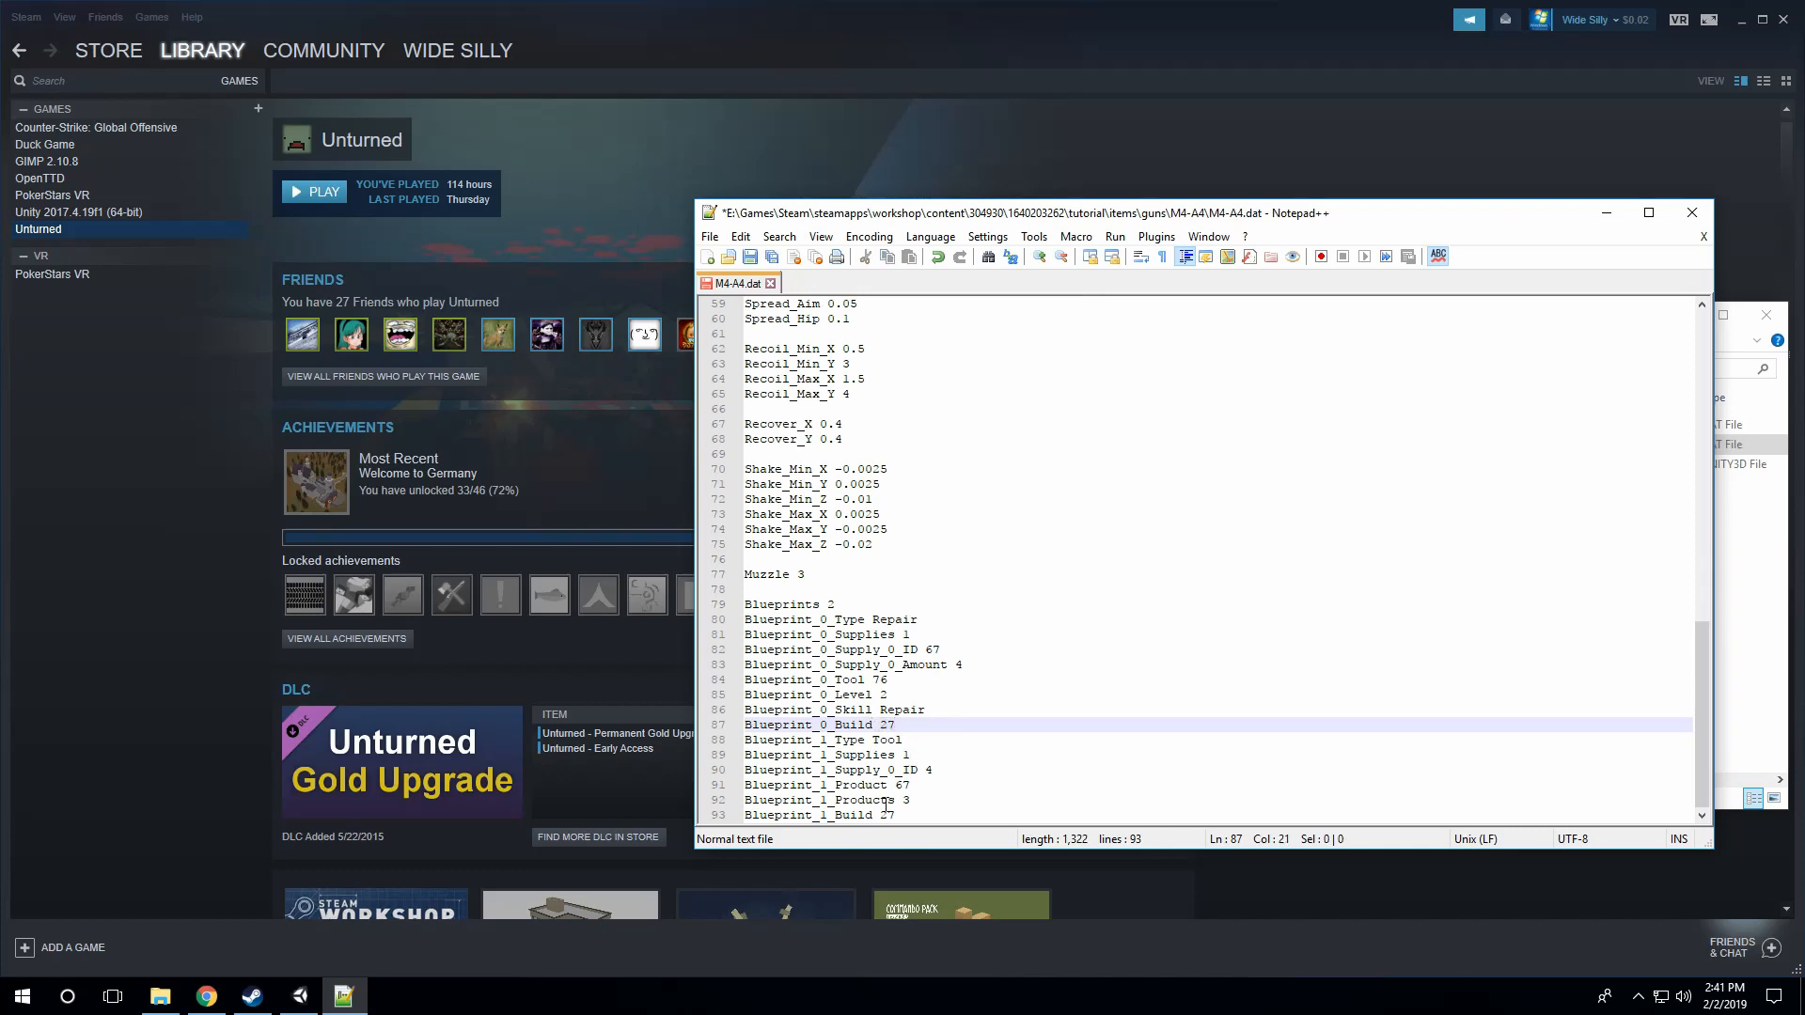
pyautogui.moveTo(896, 815); pyautogui.dragTo(862, 814)
# Step: Set Blueprint_1_Supply_0_ID to 10000 in the second blueprint
pyautogui.click(928, 796)
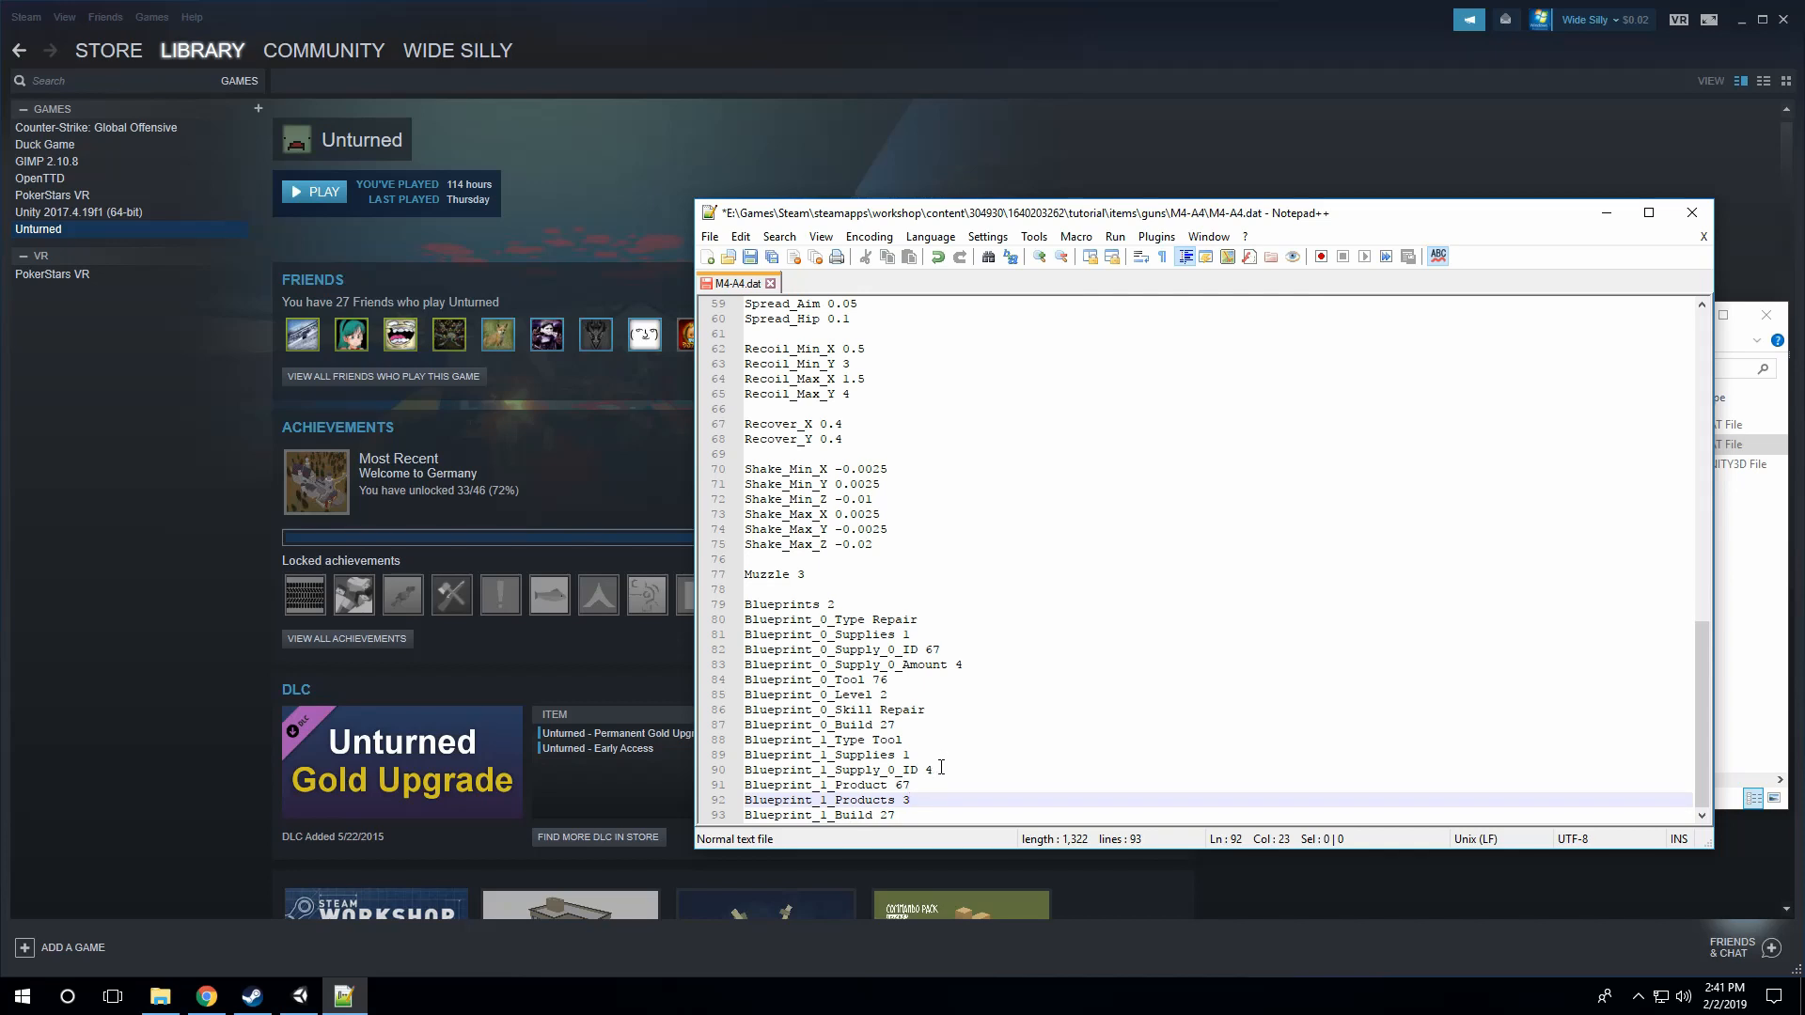
pyautogui.click(943, 768)
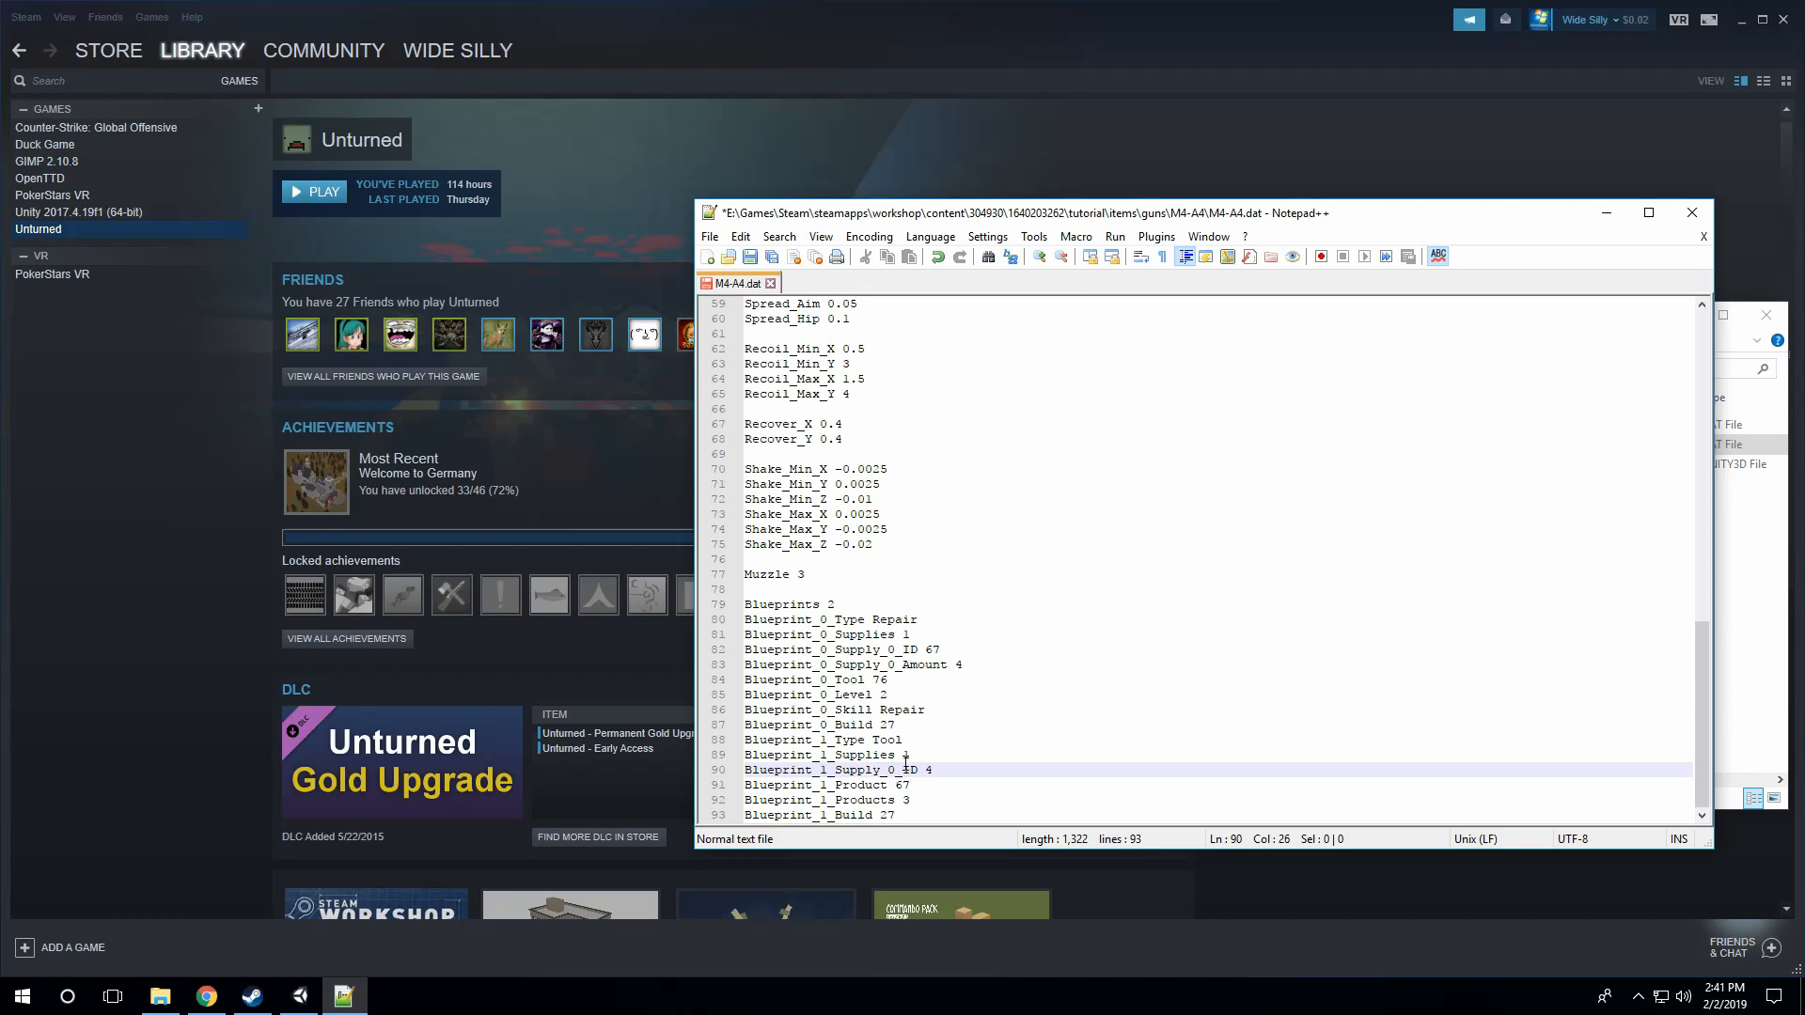
pyautogui.click(867, 769)
pyautogui.press('BackSpace')
pyautogui.write('10000')
# Step: Look over the second blueprint's Product, Products and Build entries
pyautogui.click(937, 785)
pyautogui.click(921, 806)
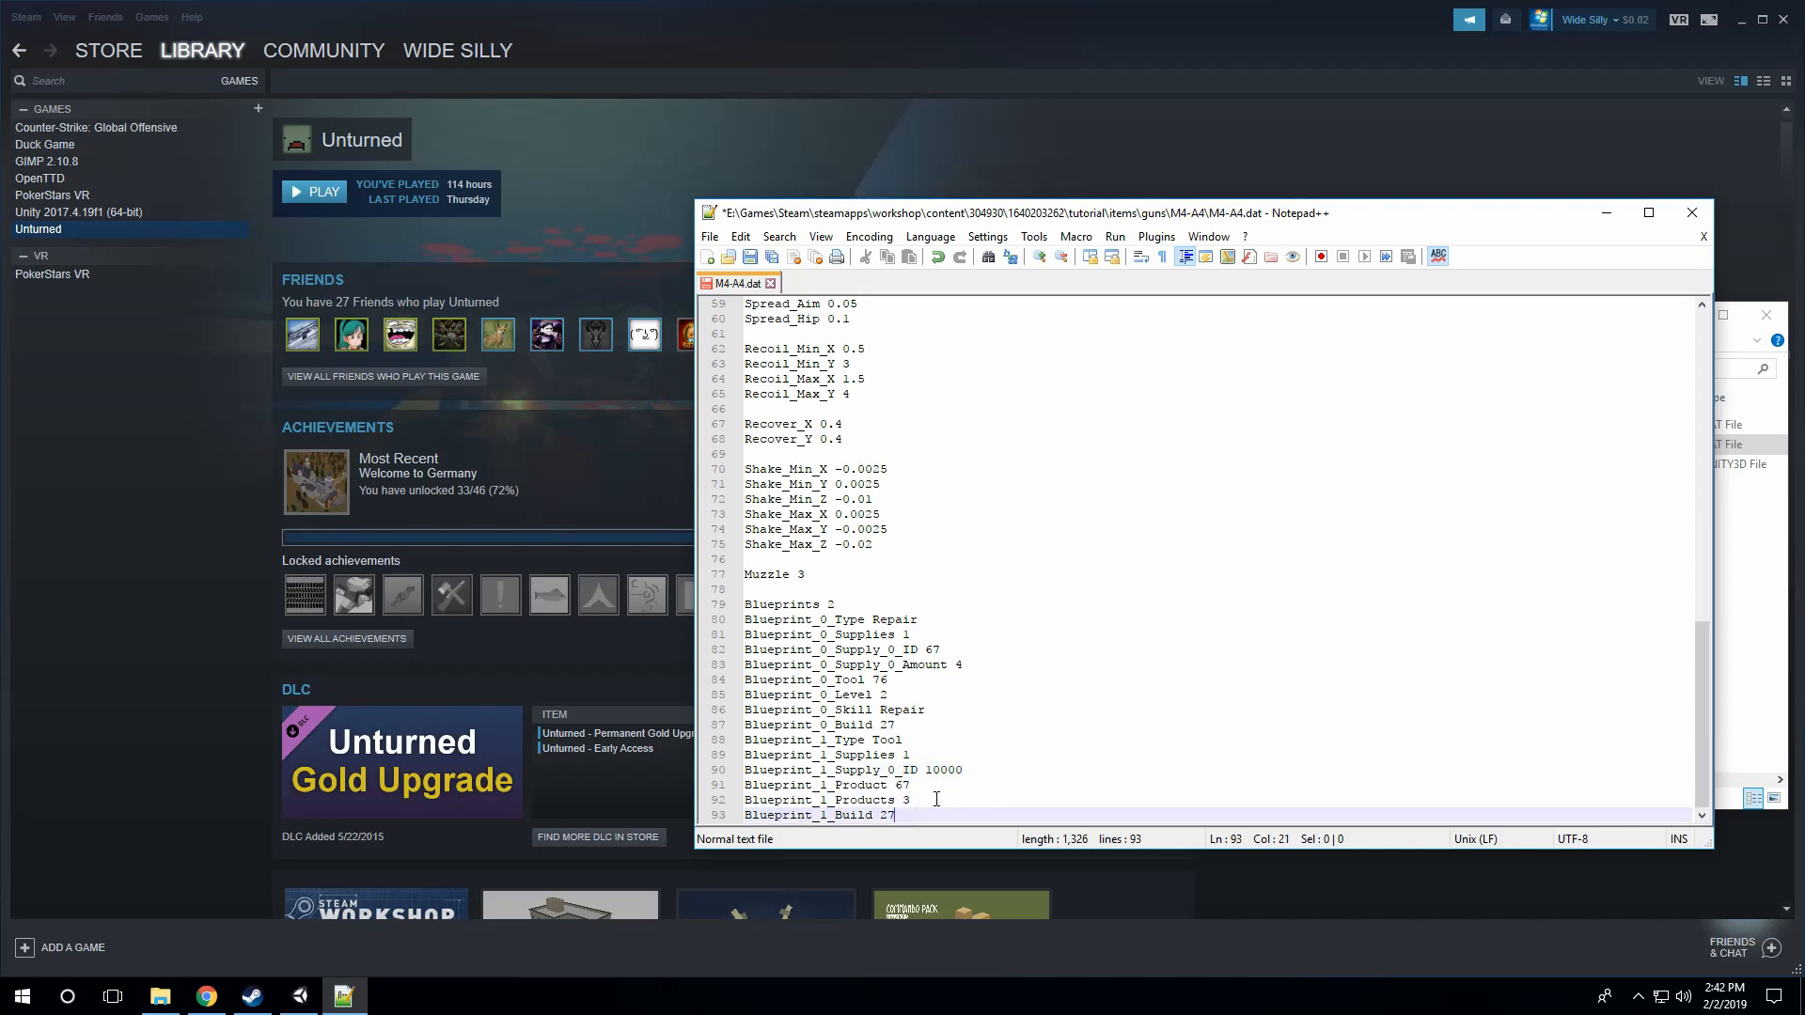
pyautogui.press('Up')
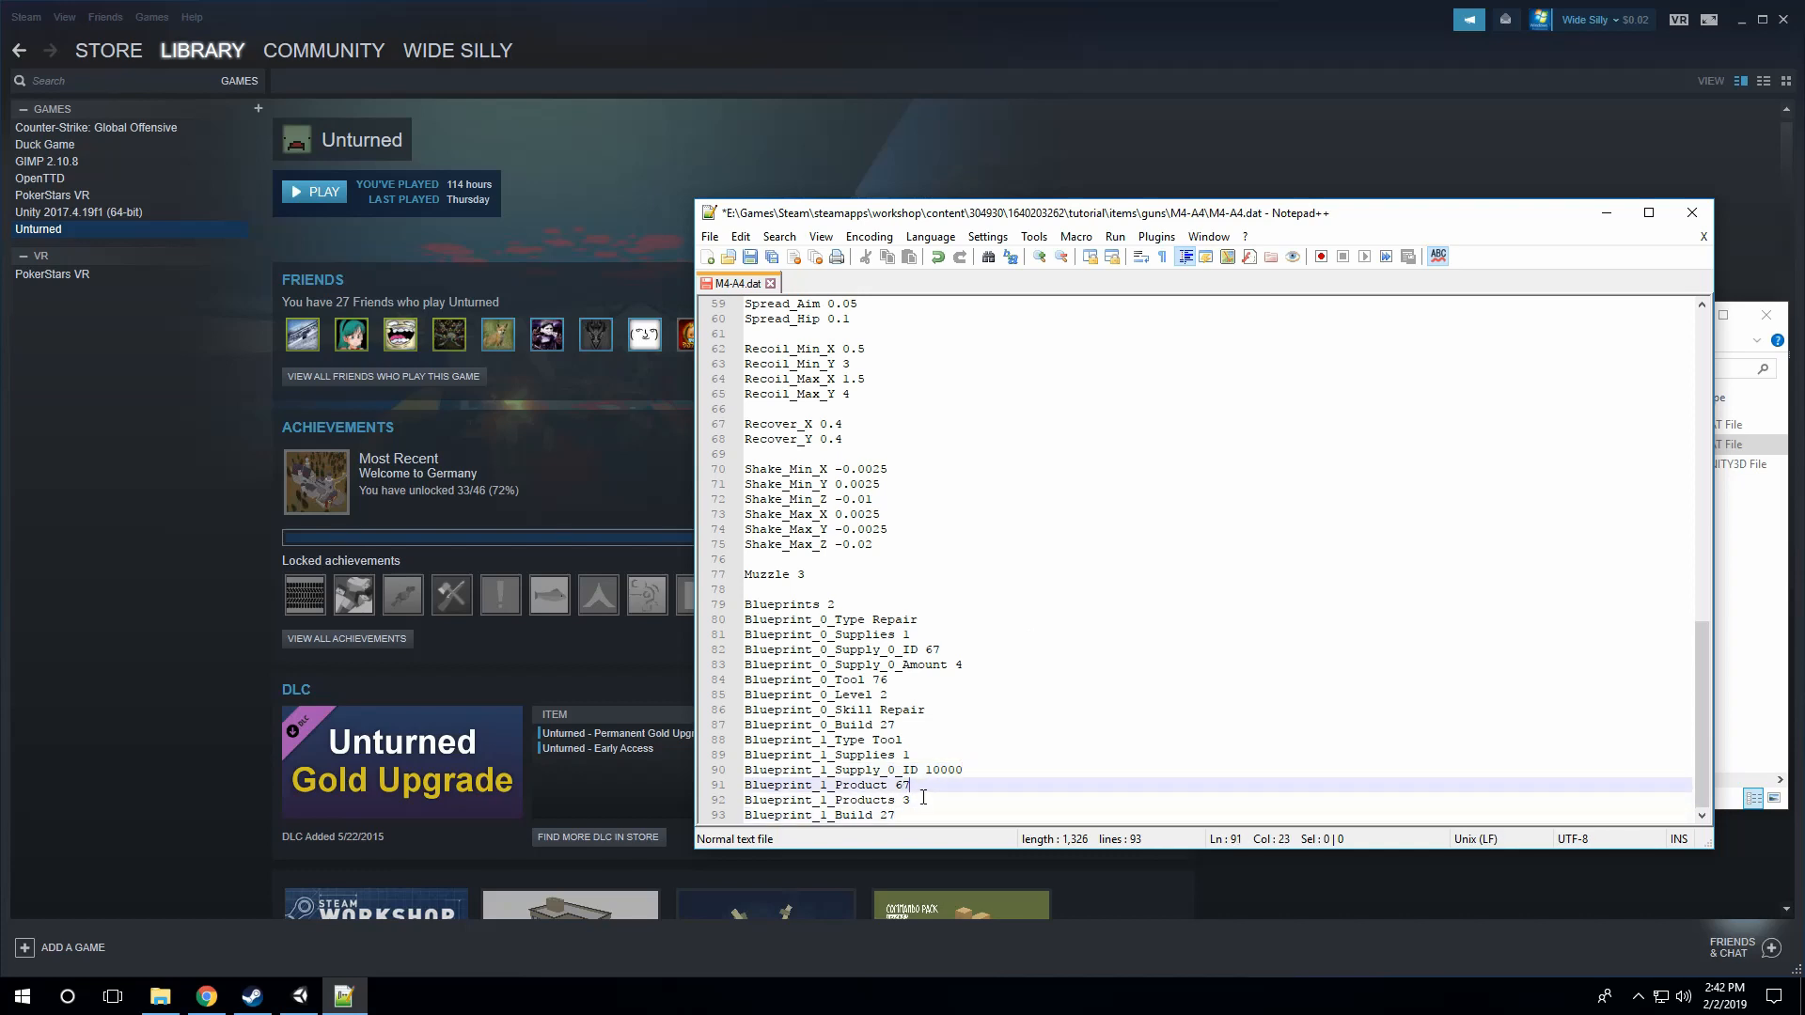
pyautogui.moveTo(913, 790); pyautogui.dragTo(894, 784)
pyautogui.click(923, 799)
pyautogui.click(903, 813)
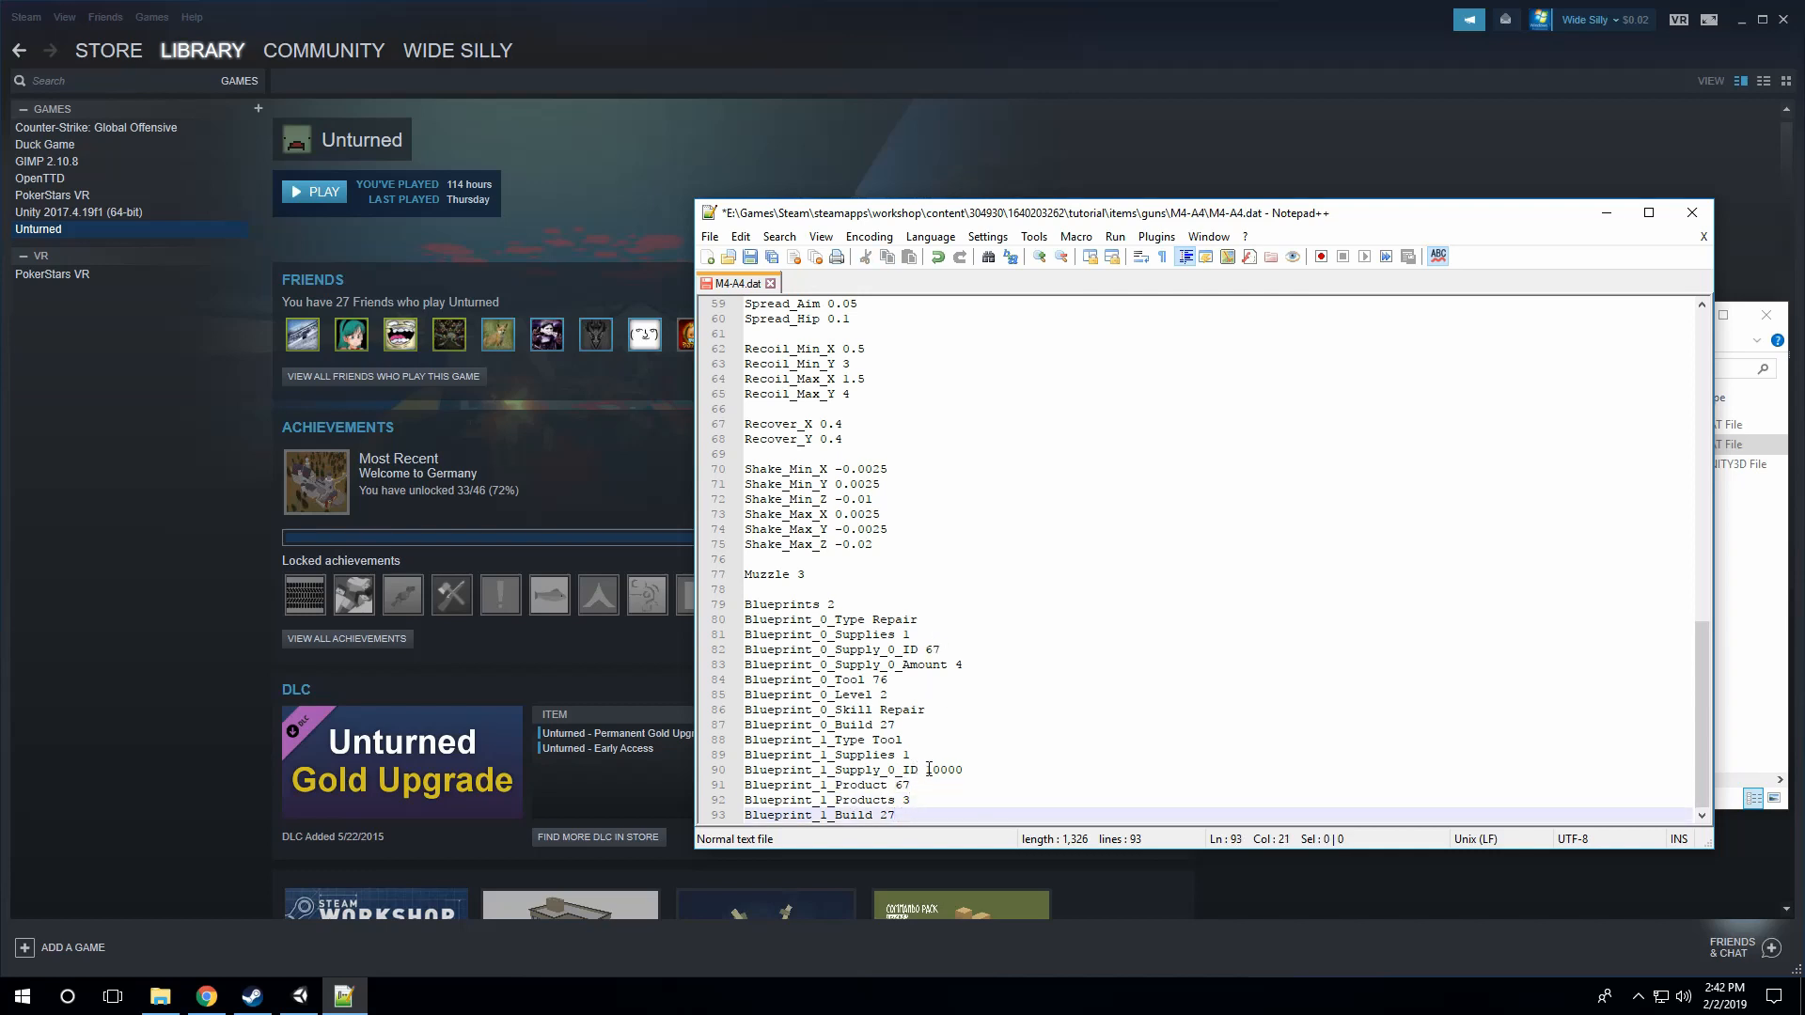
# Step: Save the M4-A4 DAT file with its finished gun settings, and close it along with the text editor
pyautogui.scroll(19, 929, 769)
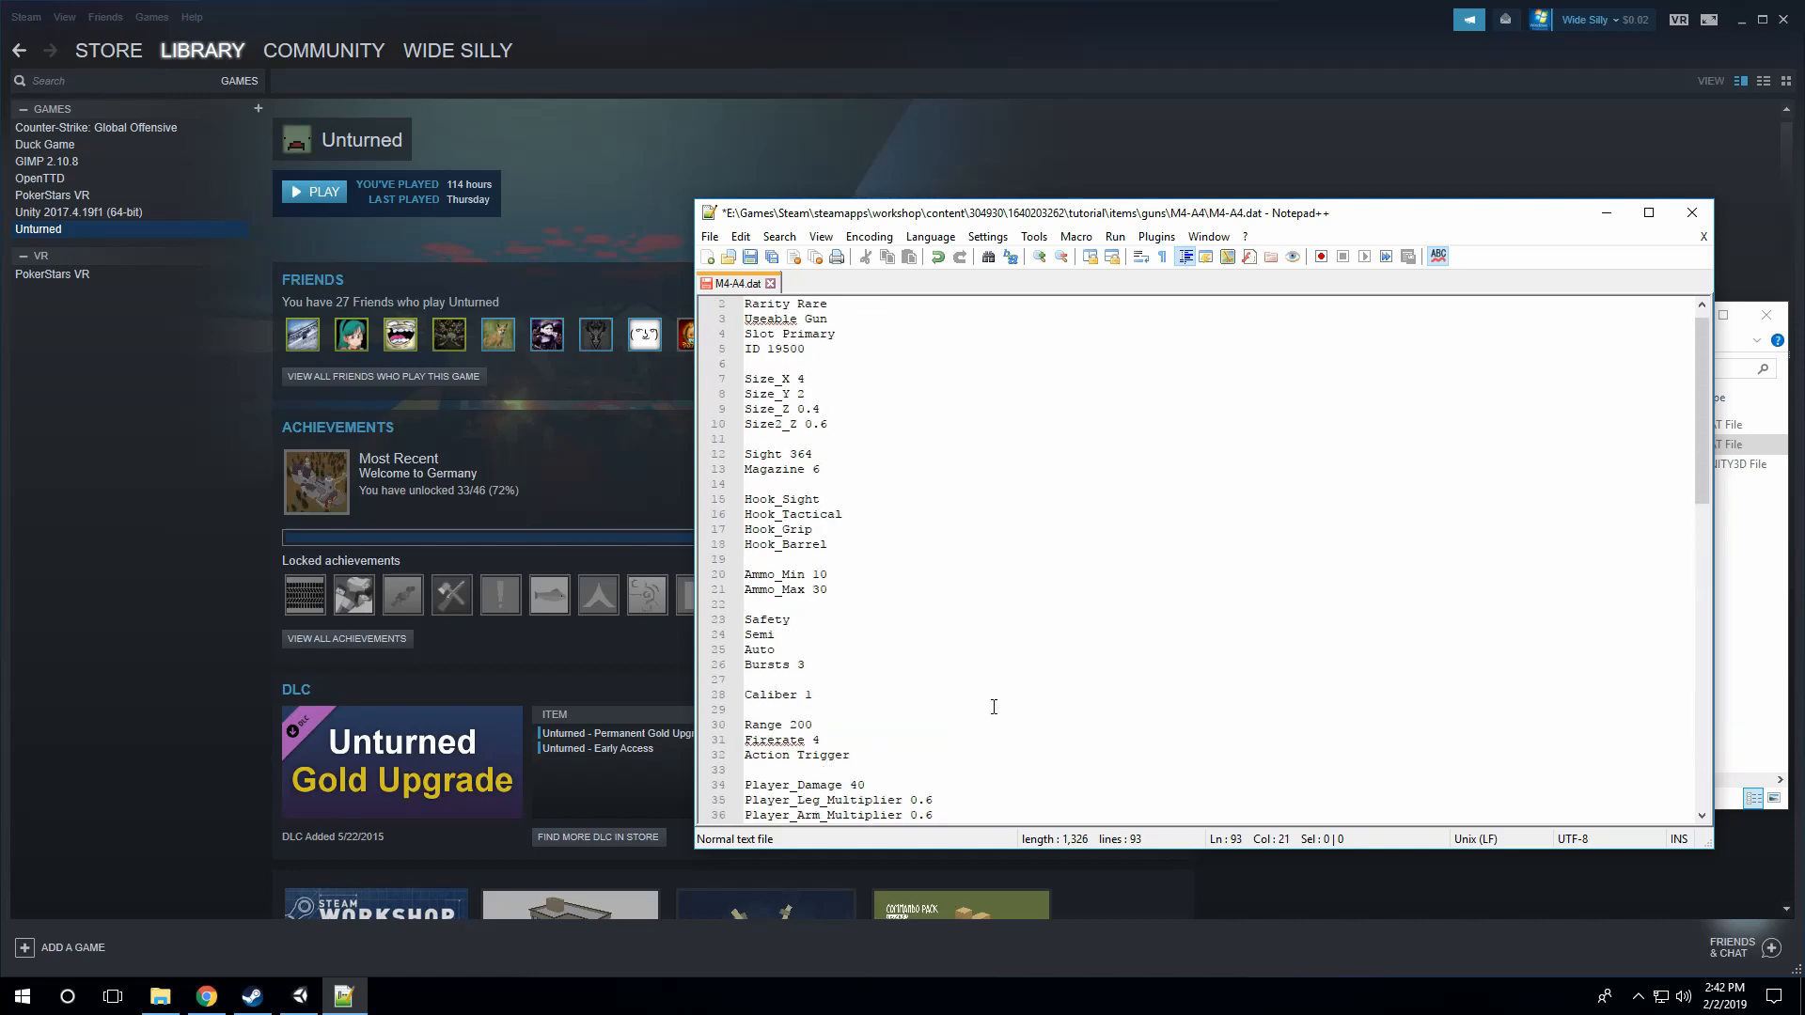
pyautogui.scroll(1, 993, 707)
pyautogui.click(749, 257)
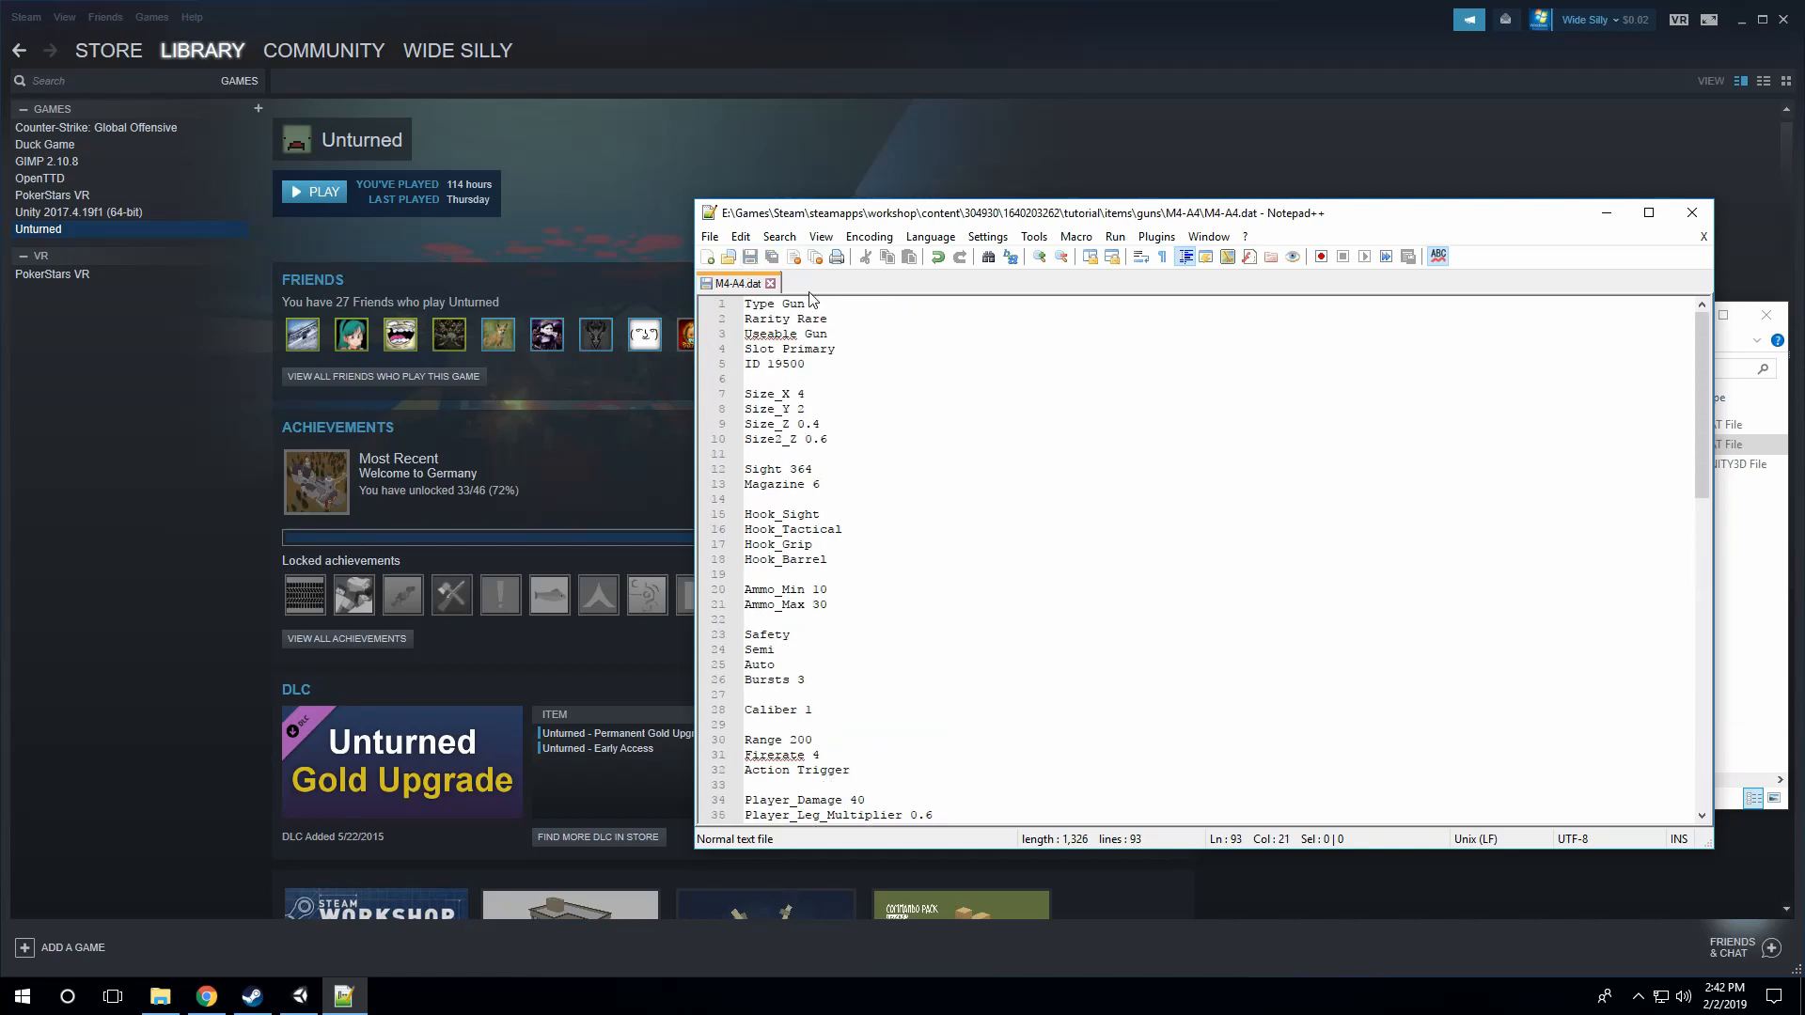
pyautogui.click(829, 320)
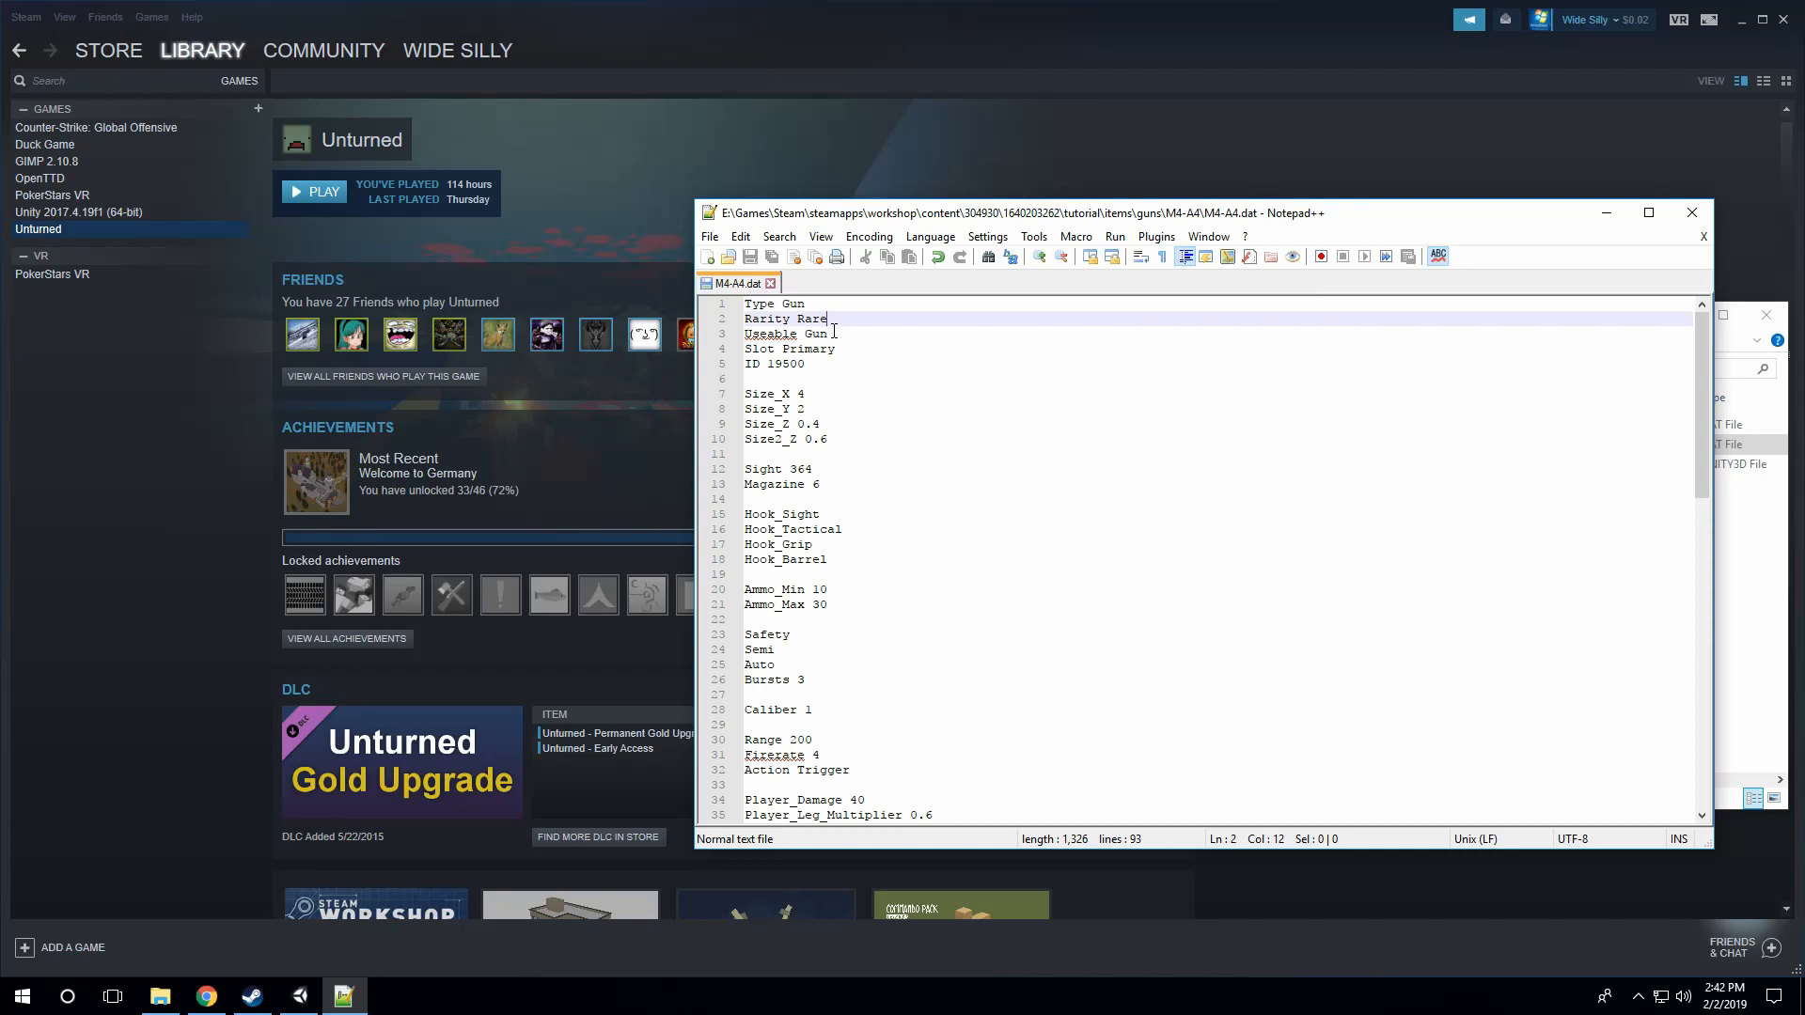
pyautogui.click(831, 335)
pyautogui.click(835, 348)
pyautogui.click(769, 283)
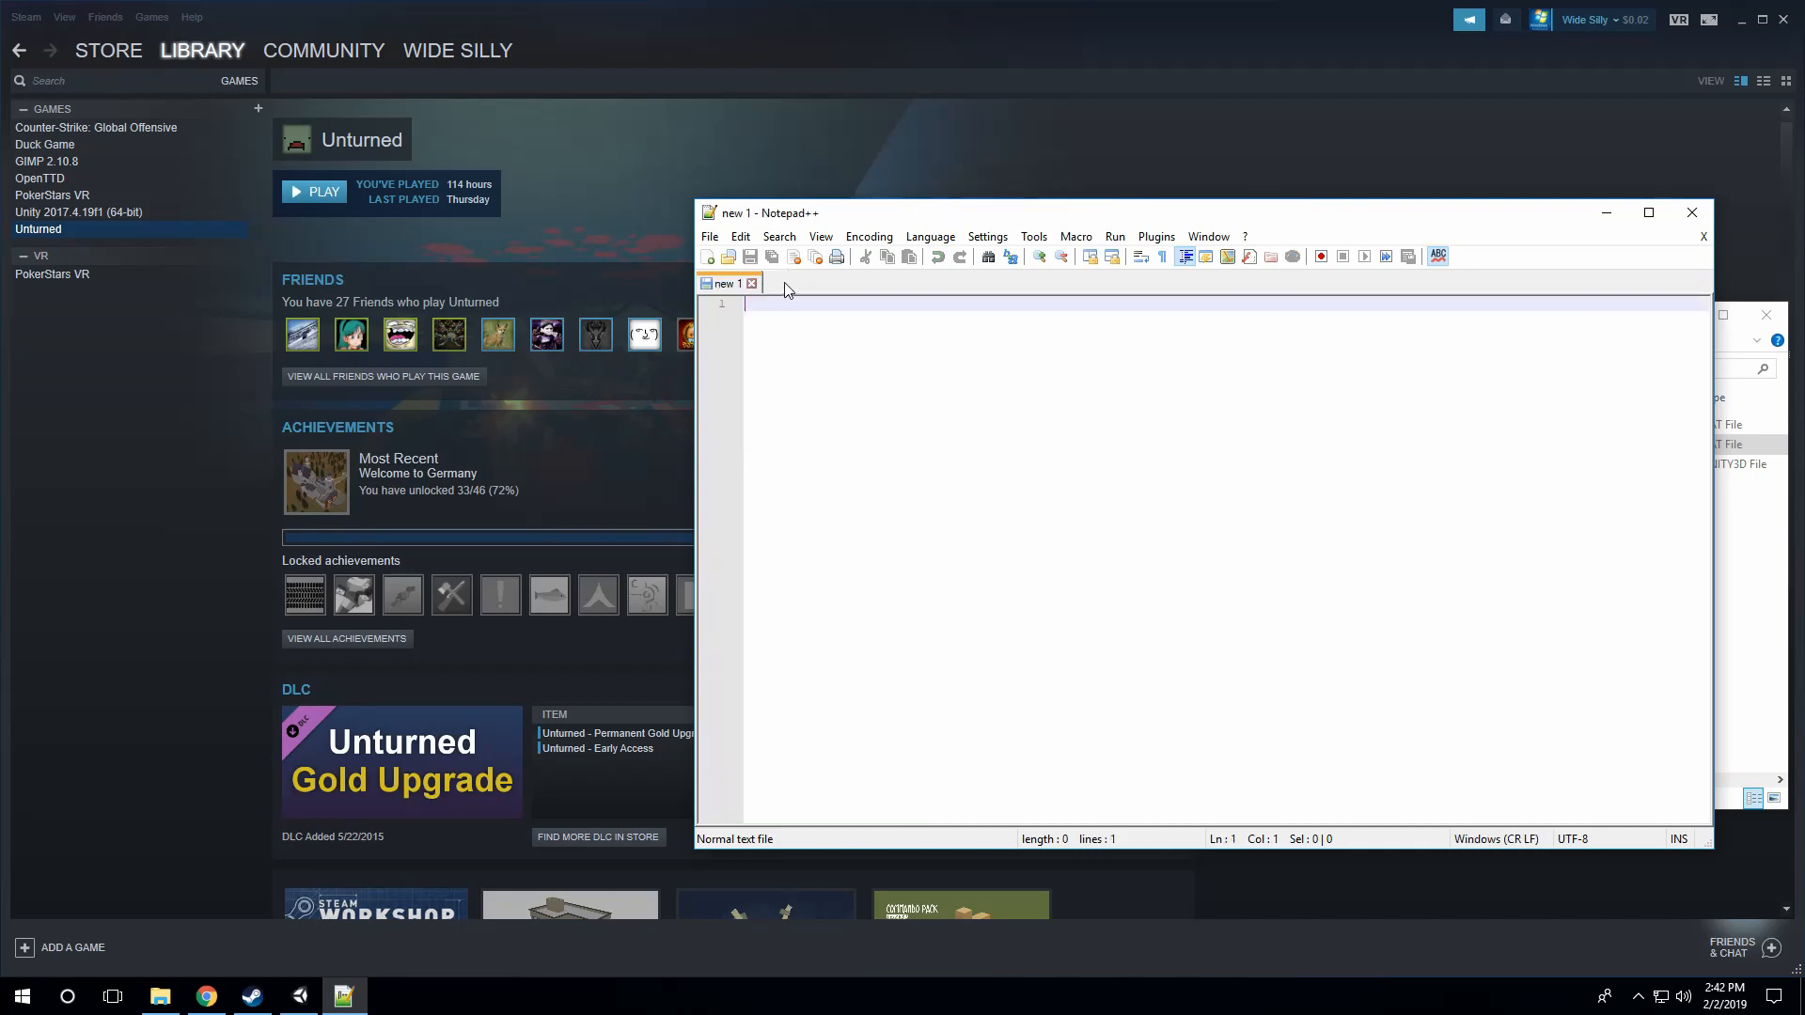
pyautogui.click(1692, 213)
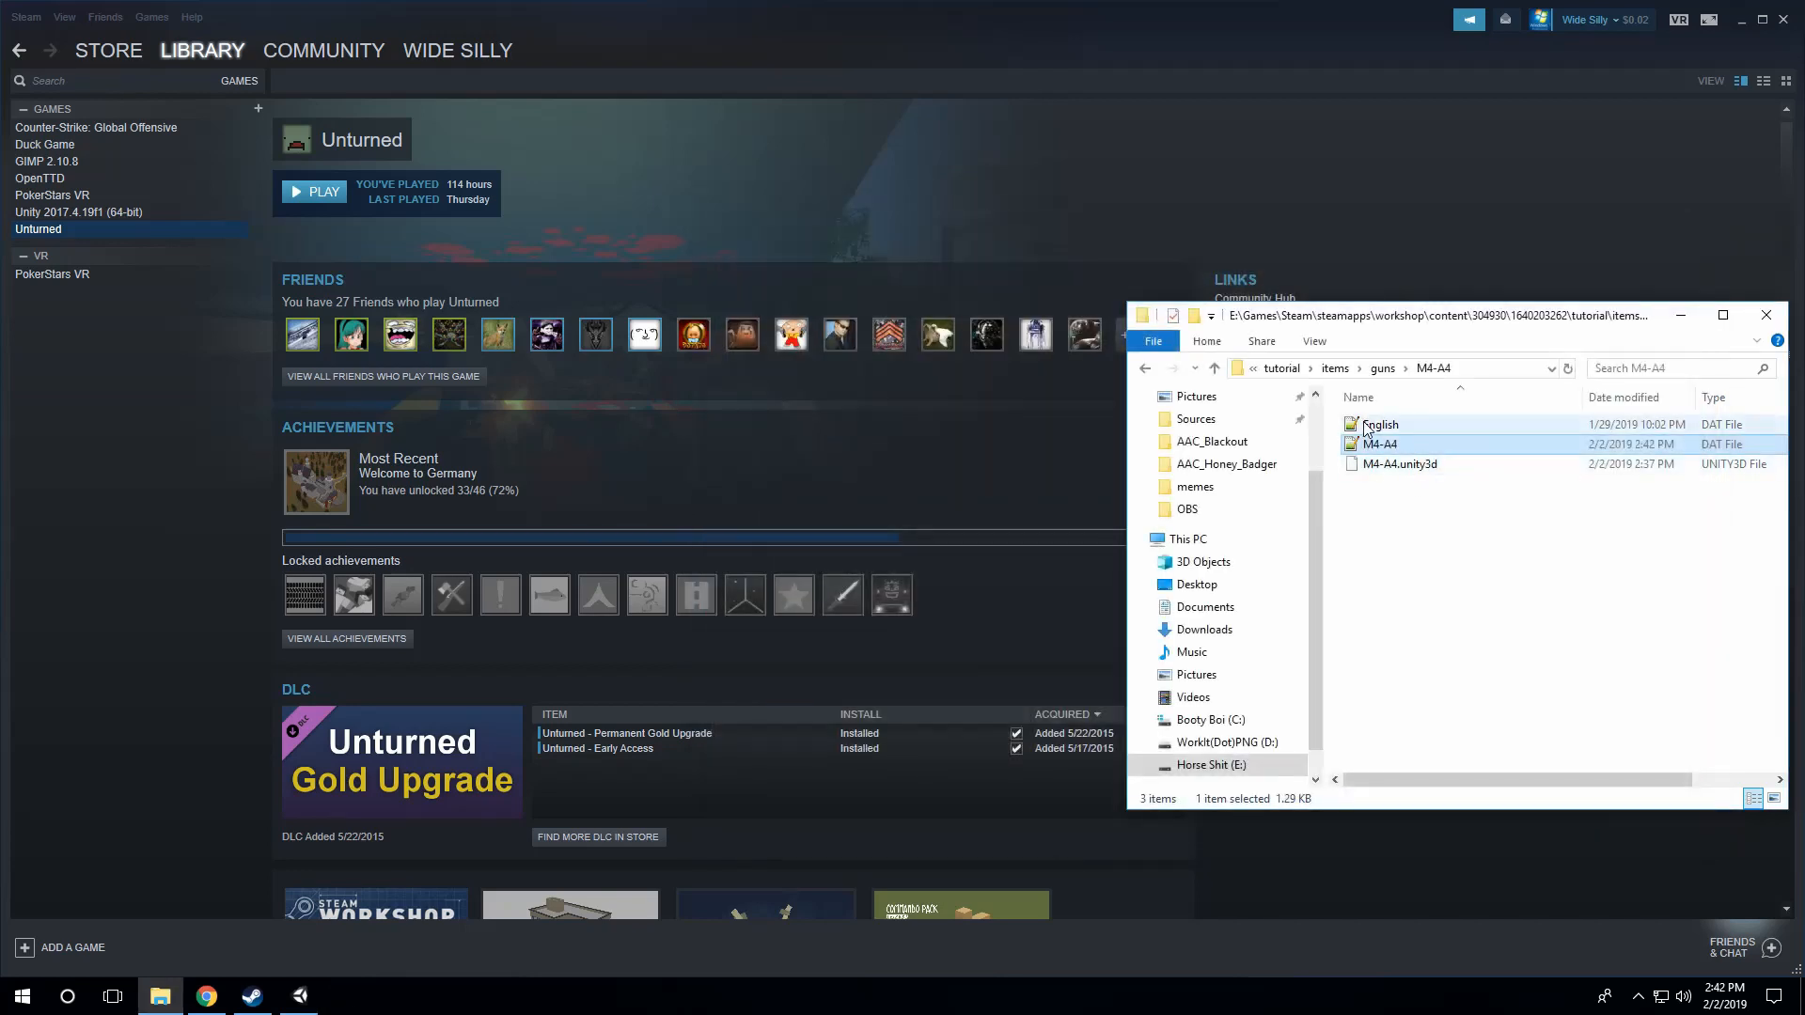
# Step: Open the English DAT file in the M4-A4 folder and set the item's Name to M4-A4
pyautogui.doubleClick(1374, 424)
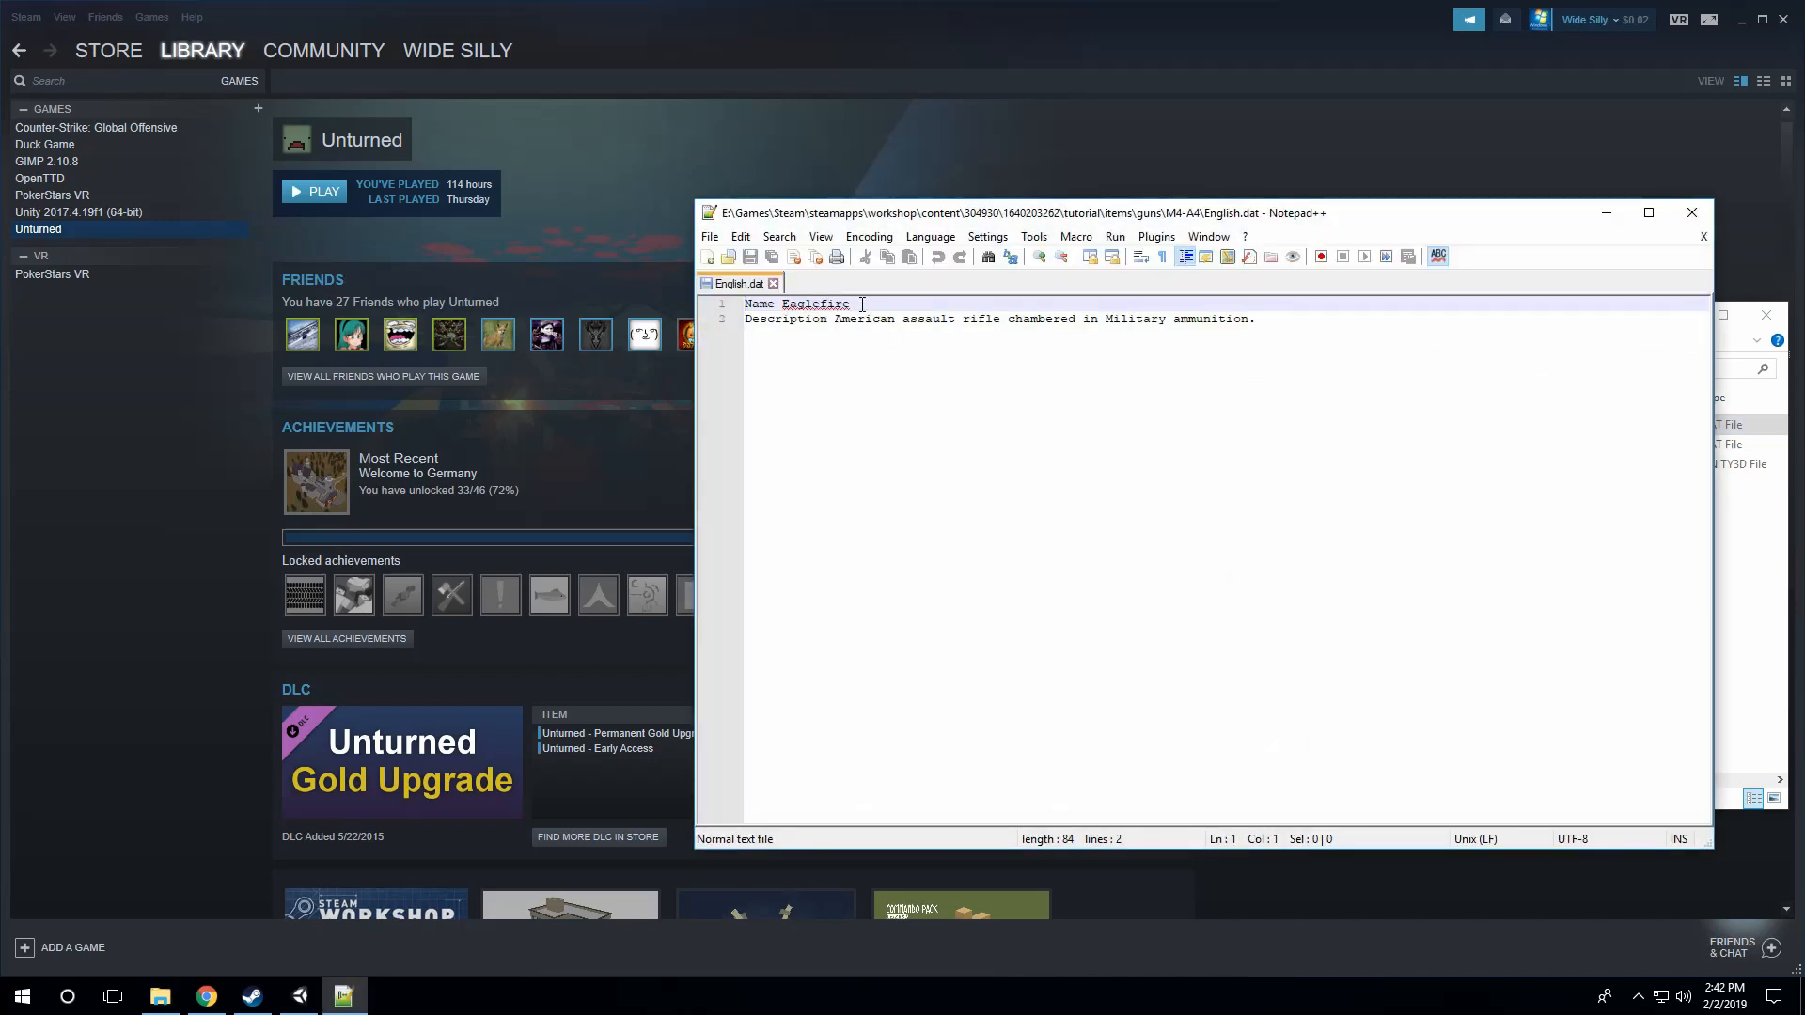
pyautogui.moveTo(862, 304); pyautogui.dragTo(783, 307)
pyautogui.write('M4-')
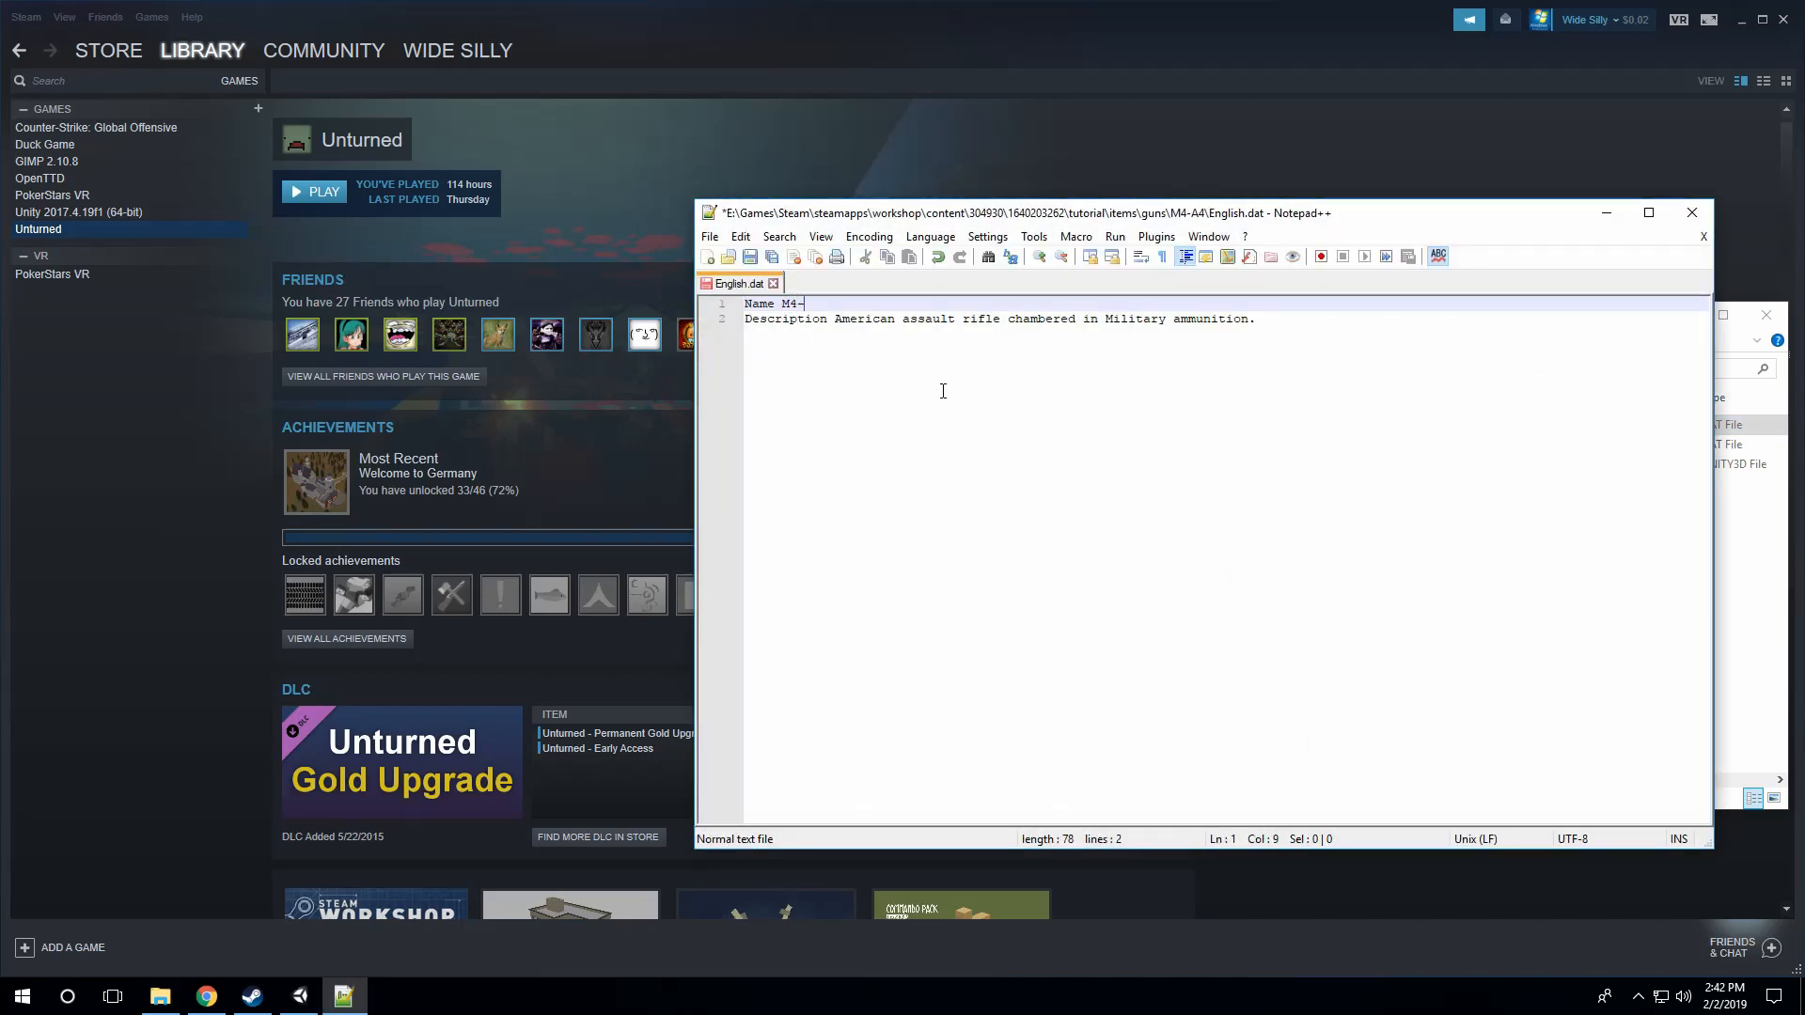
pyautogui.write('A4')
pyautogui.click(855, 318)
pyautogui.moveTo(1212, 324); pyautogui.dragTo(874, 308)
pyautogui.click(891, 330)
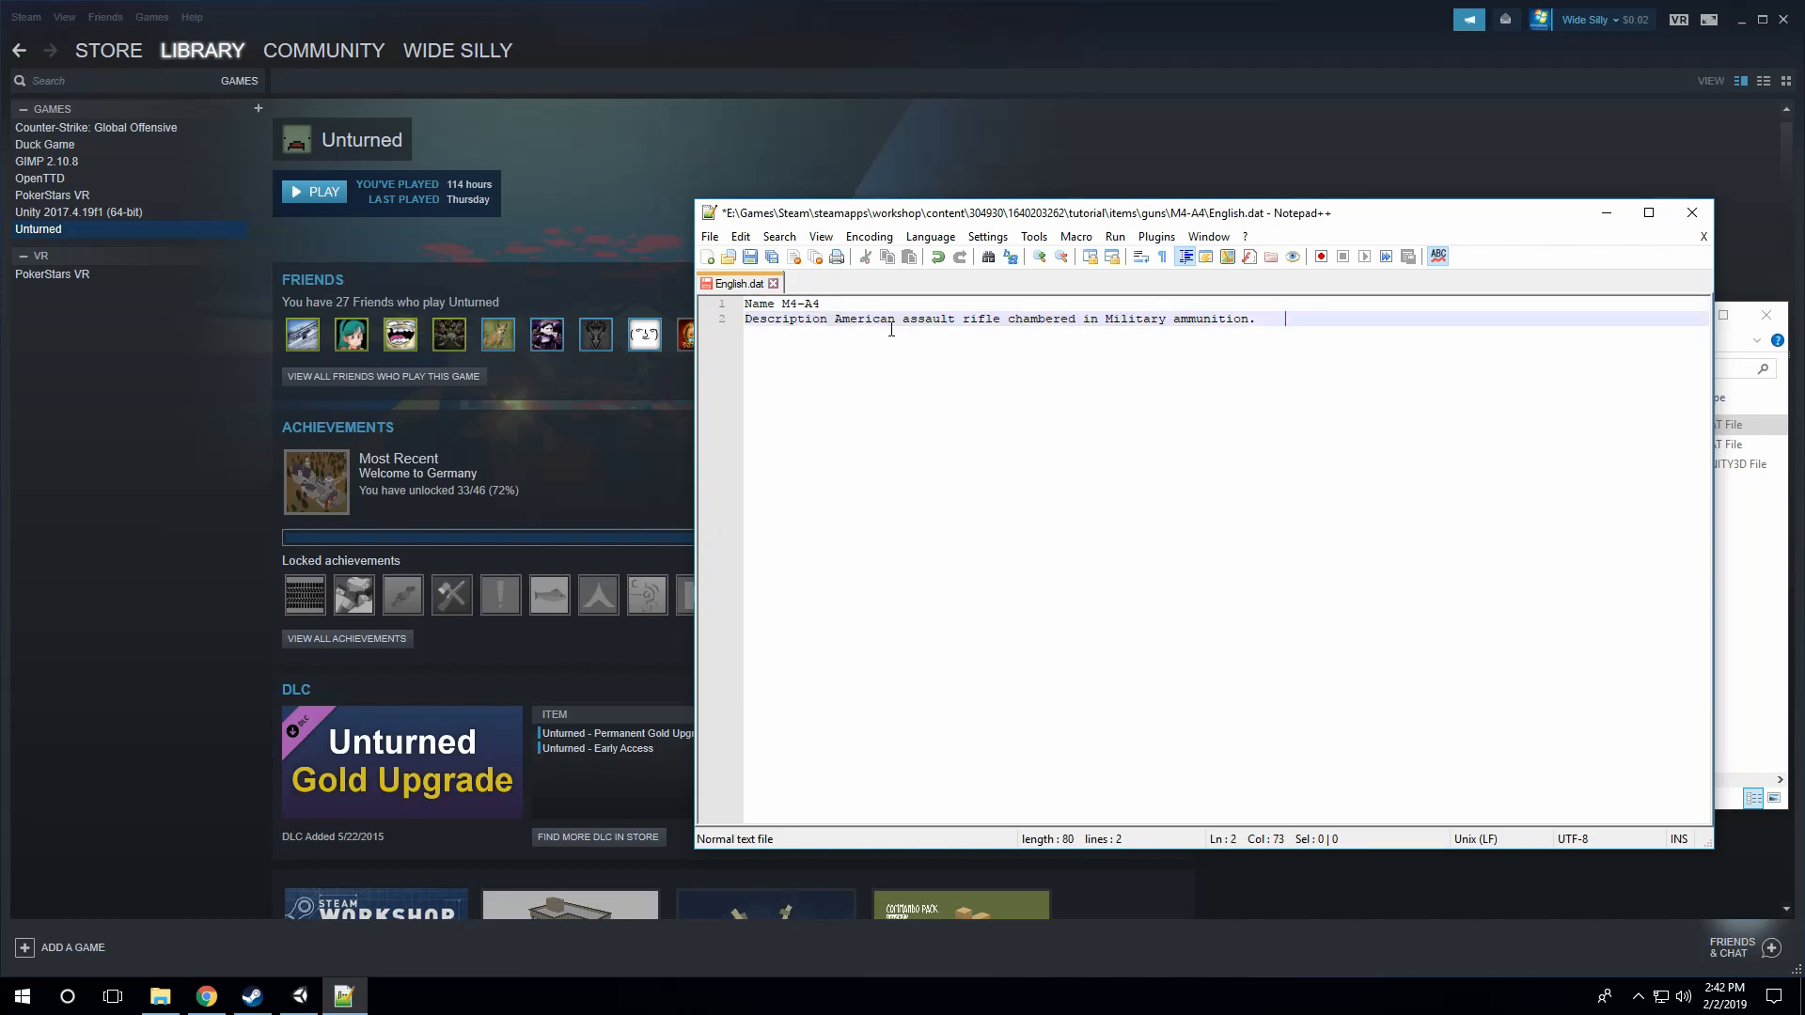
# Step: Save the English DAT file, and close the text editor and the M4-A4 folder window
pyautogui.click(749, 257)
pyautogui.click(773, 284)
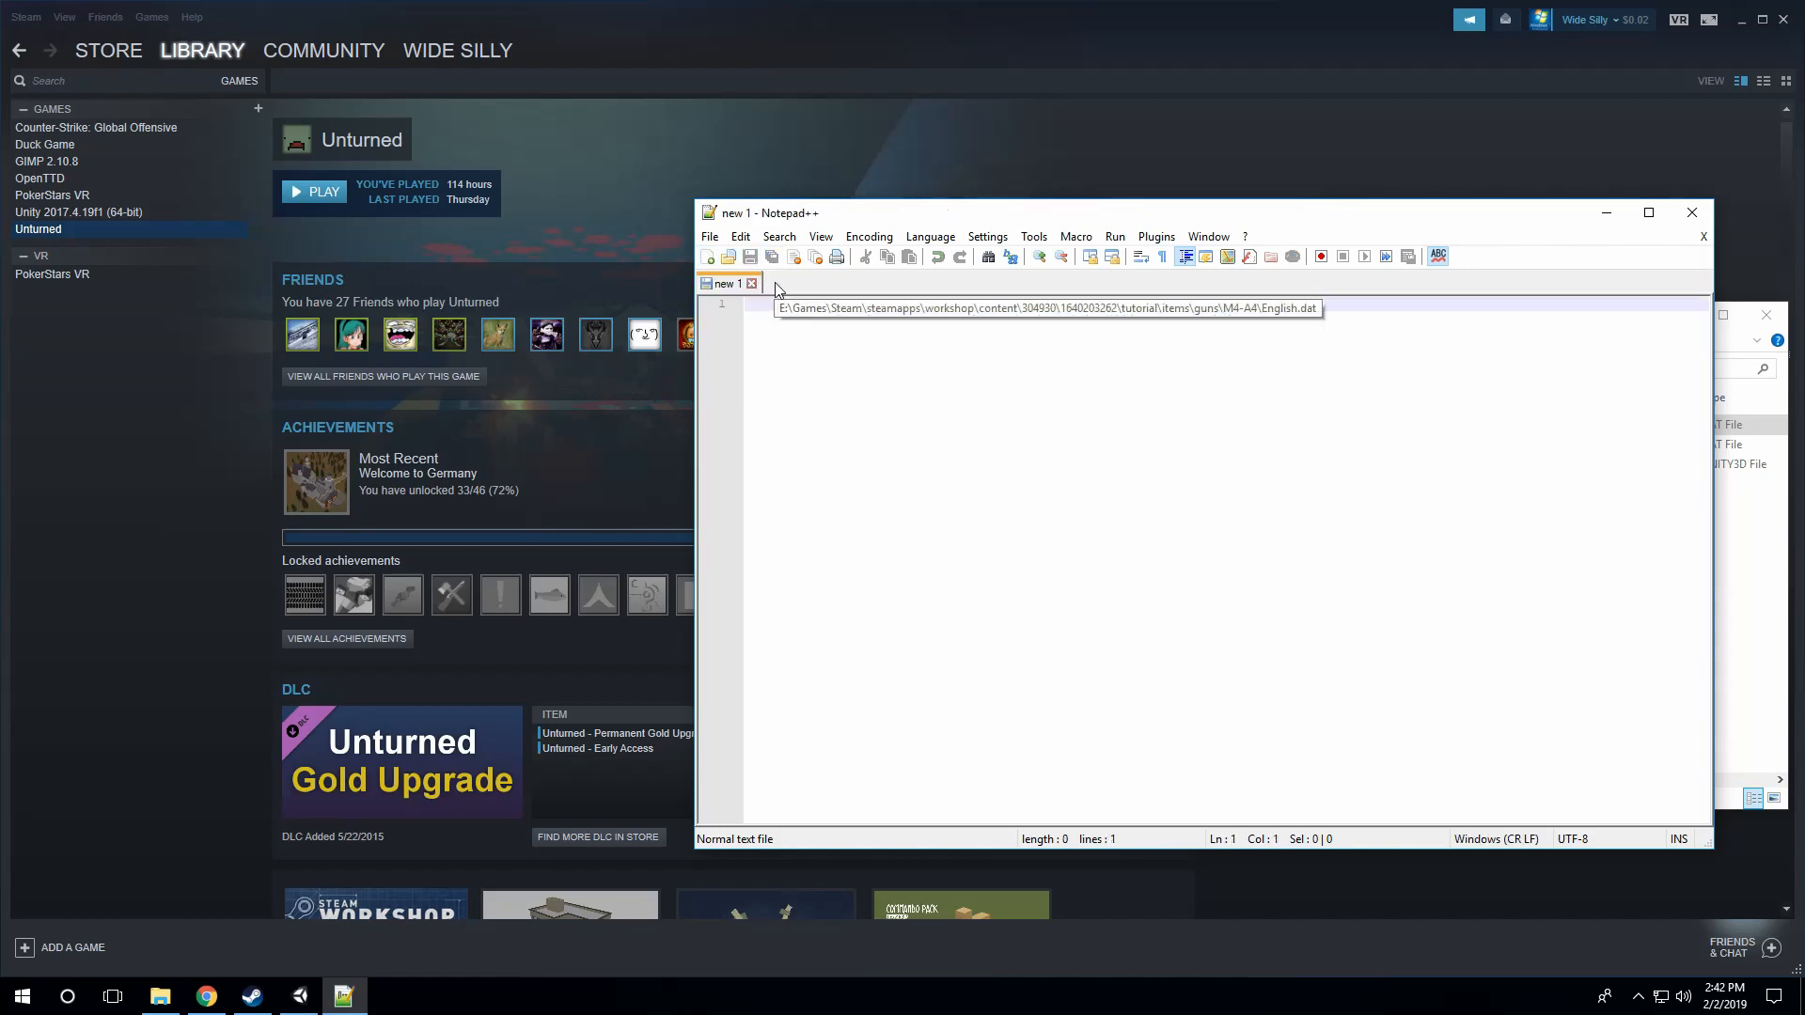
pyautogui.click(1692, 212)
pyautogui.moveTo(1609, 320); pyautogui.dragTo(1209, 324)
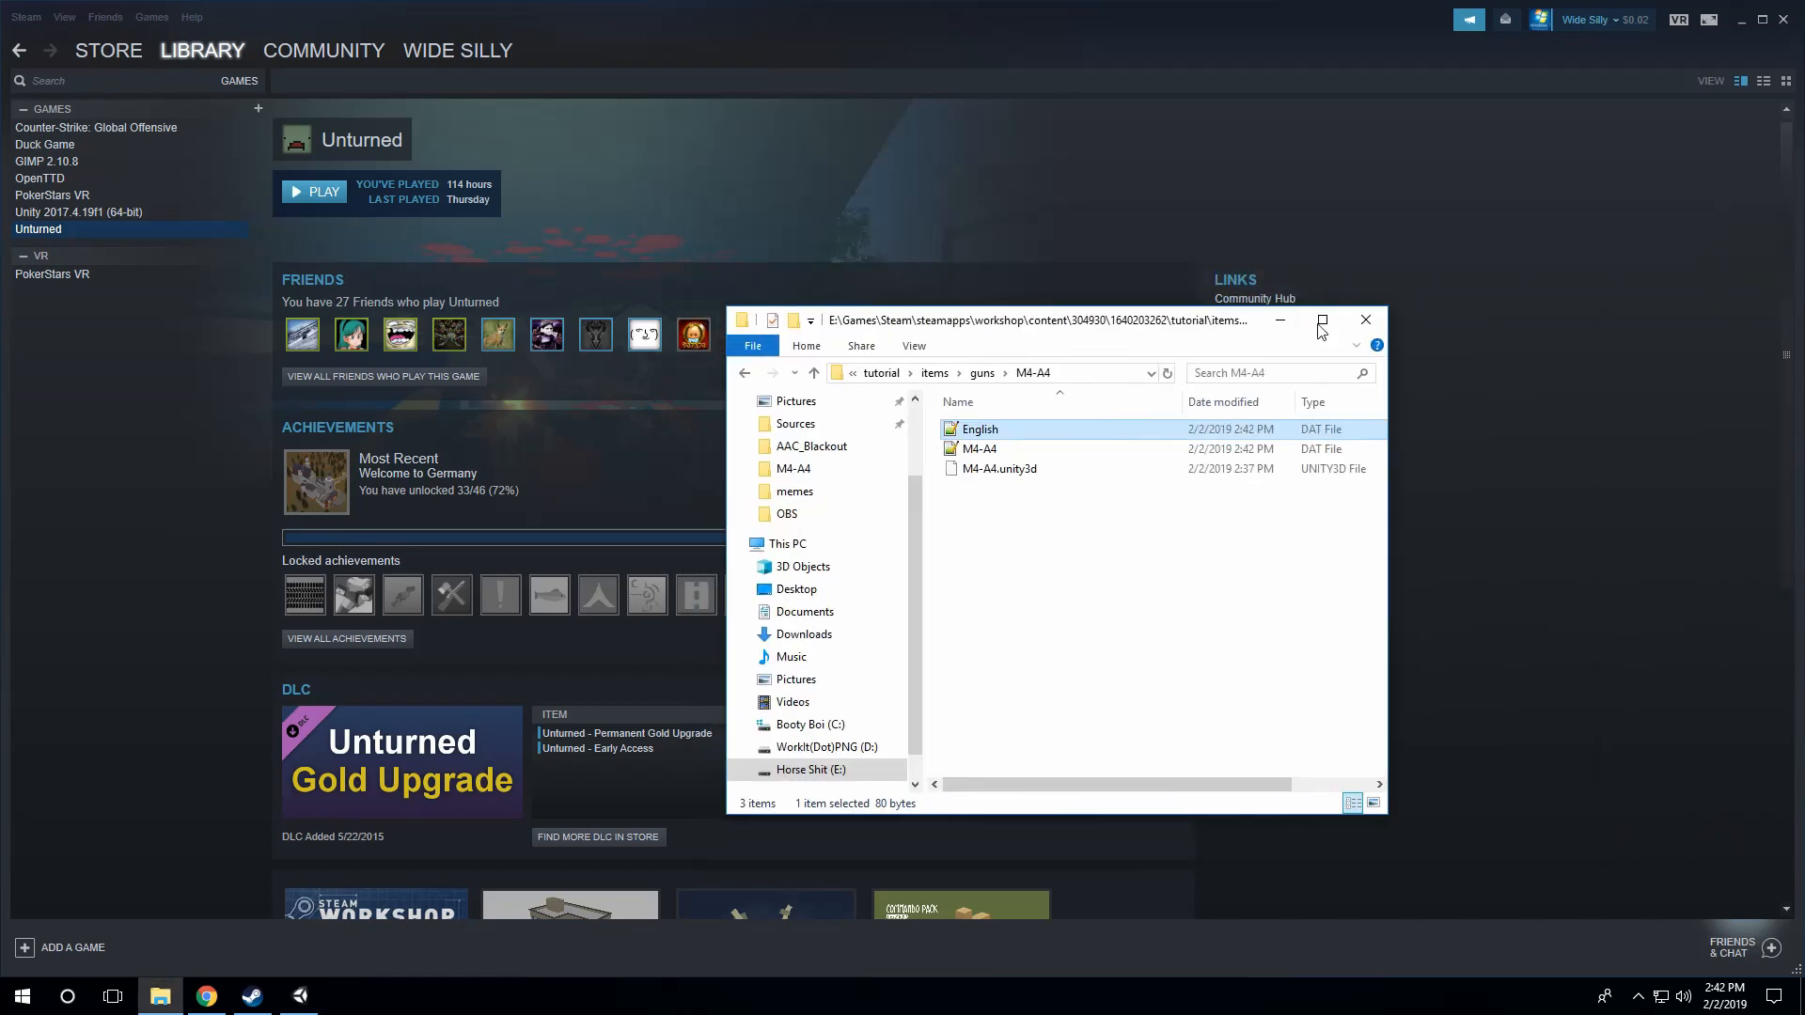
pyautogui.click(1366, 322)
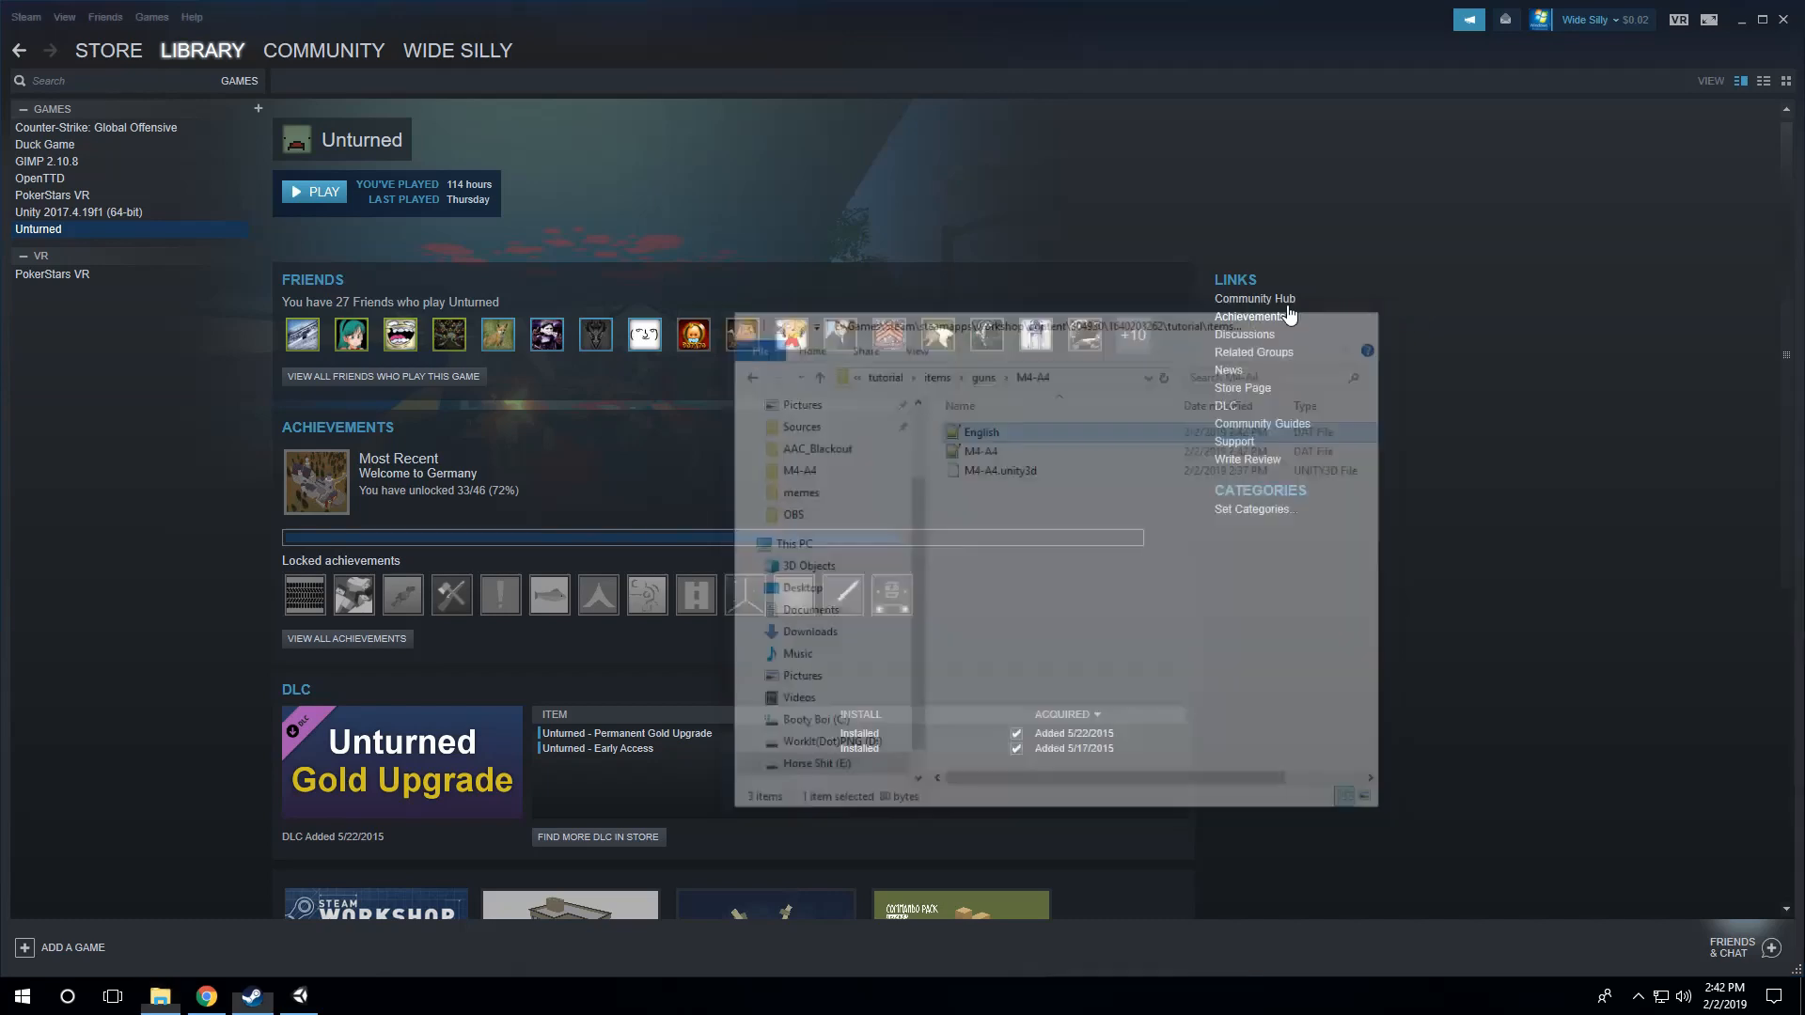
# Step: Launch Unturned from Steam and start a game on the PEI map with cheats enabled on Easy difficulty
pyautogui.click(318, 193)
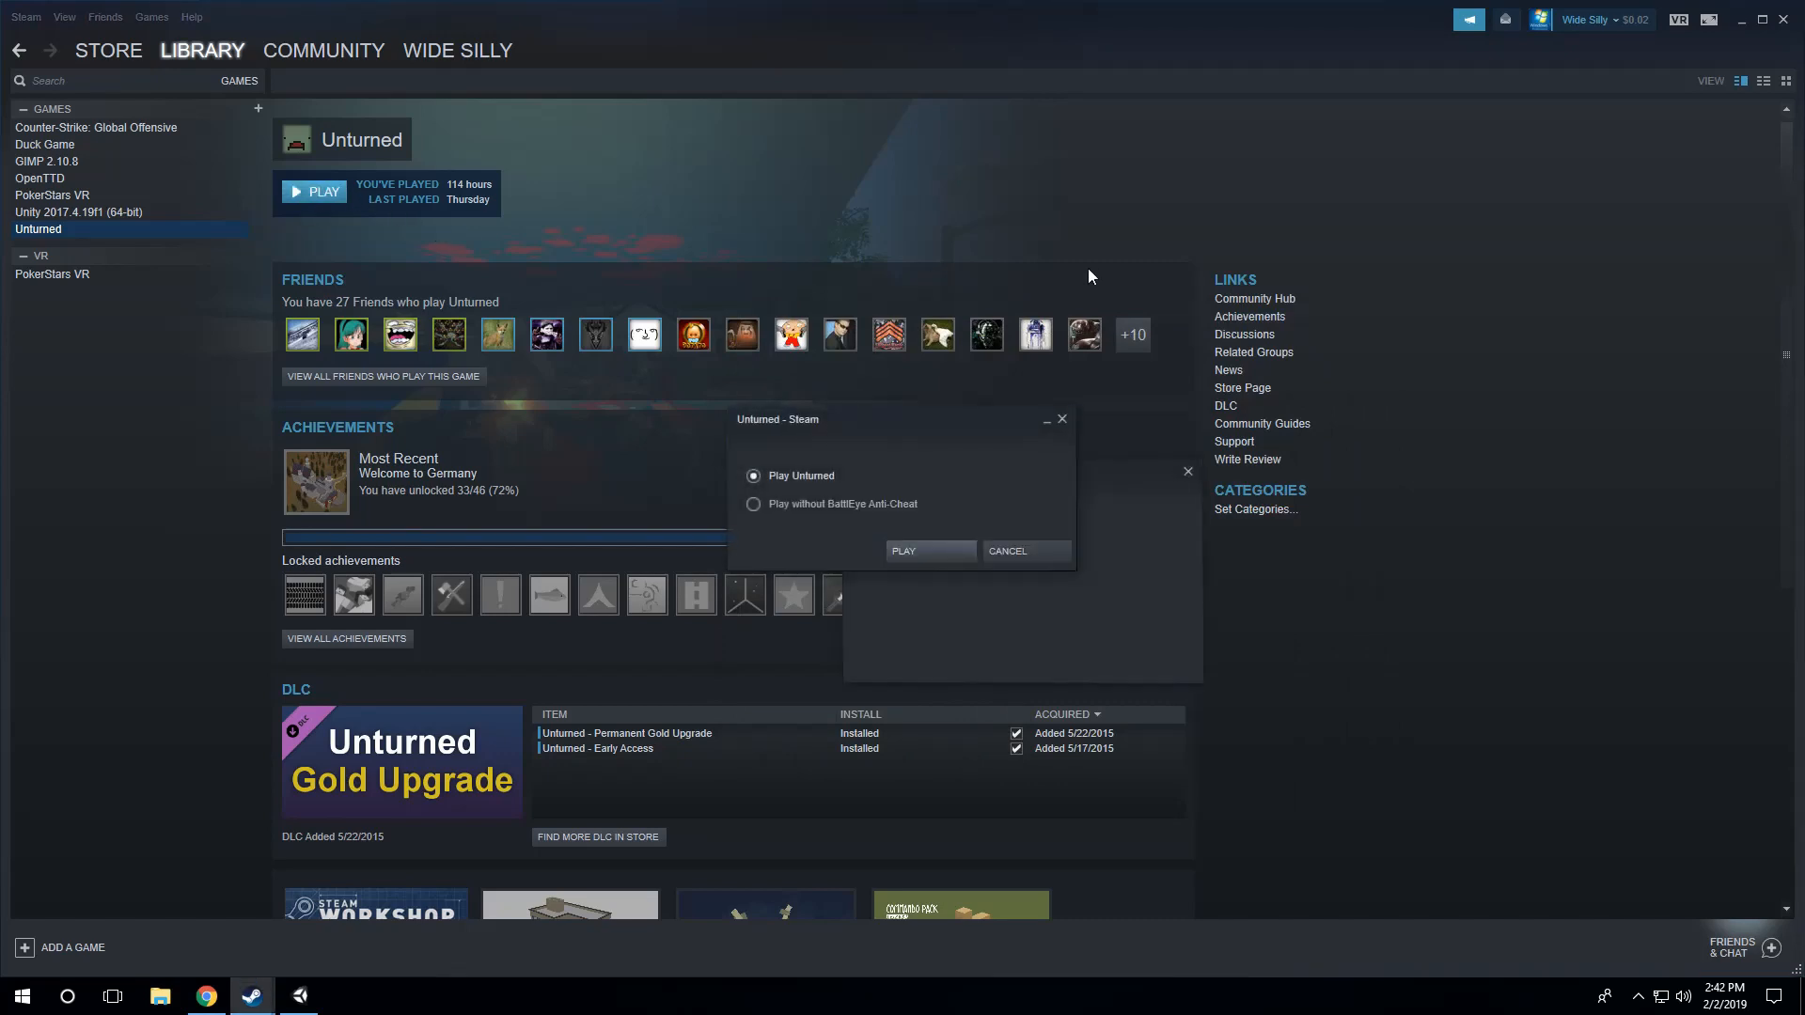
pyautogui.click(941, 551)
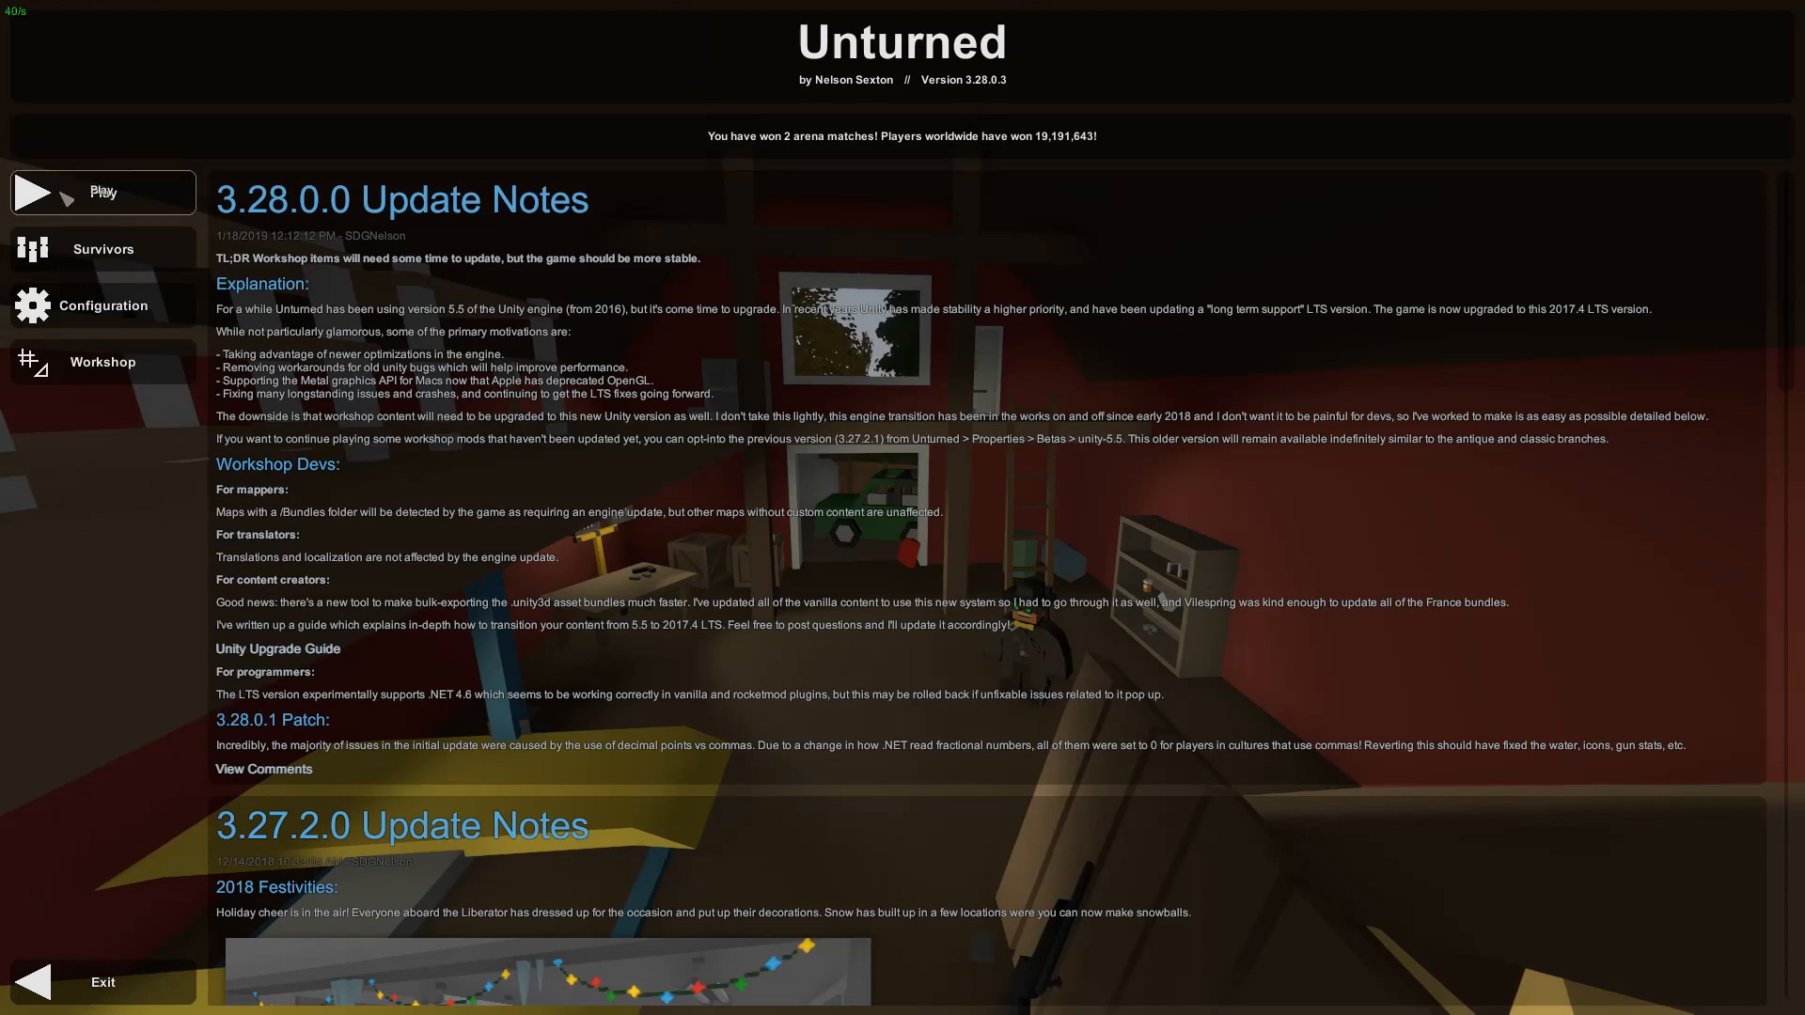
pyautogui.click(137, 208)
pyautogui.click(902, 391)
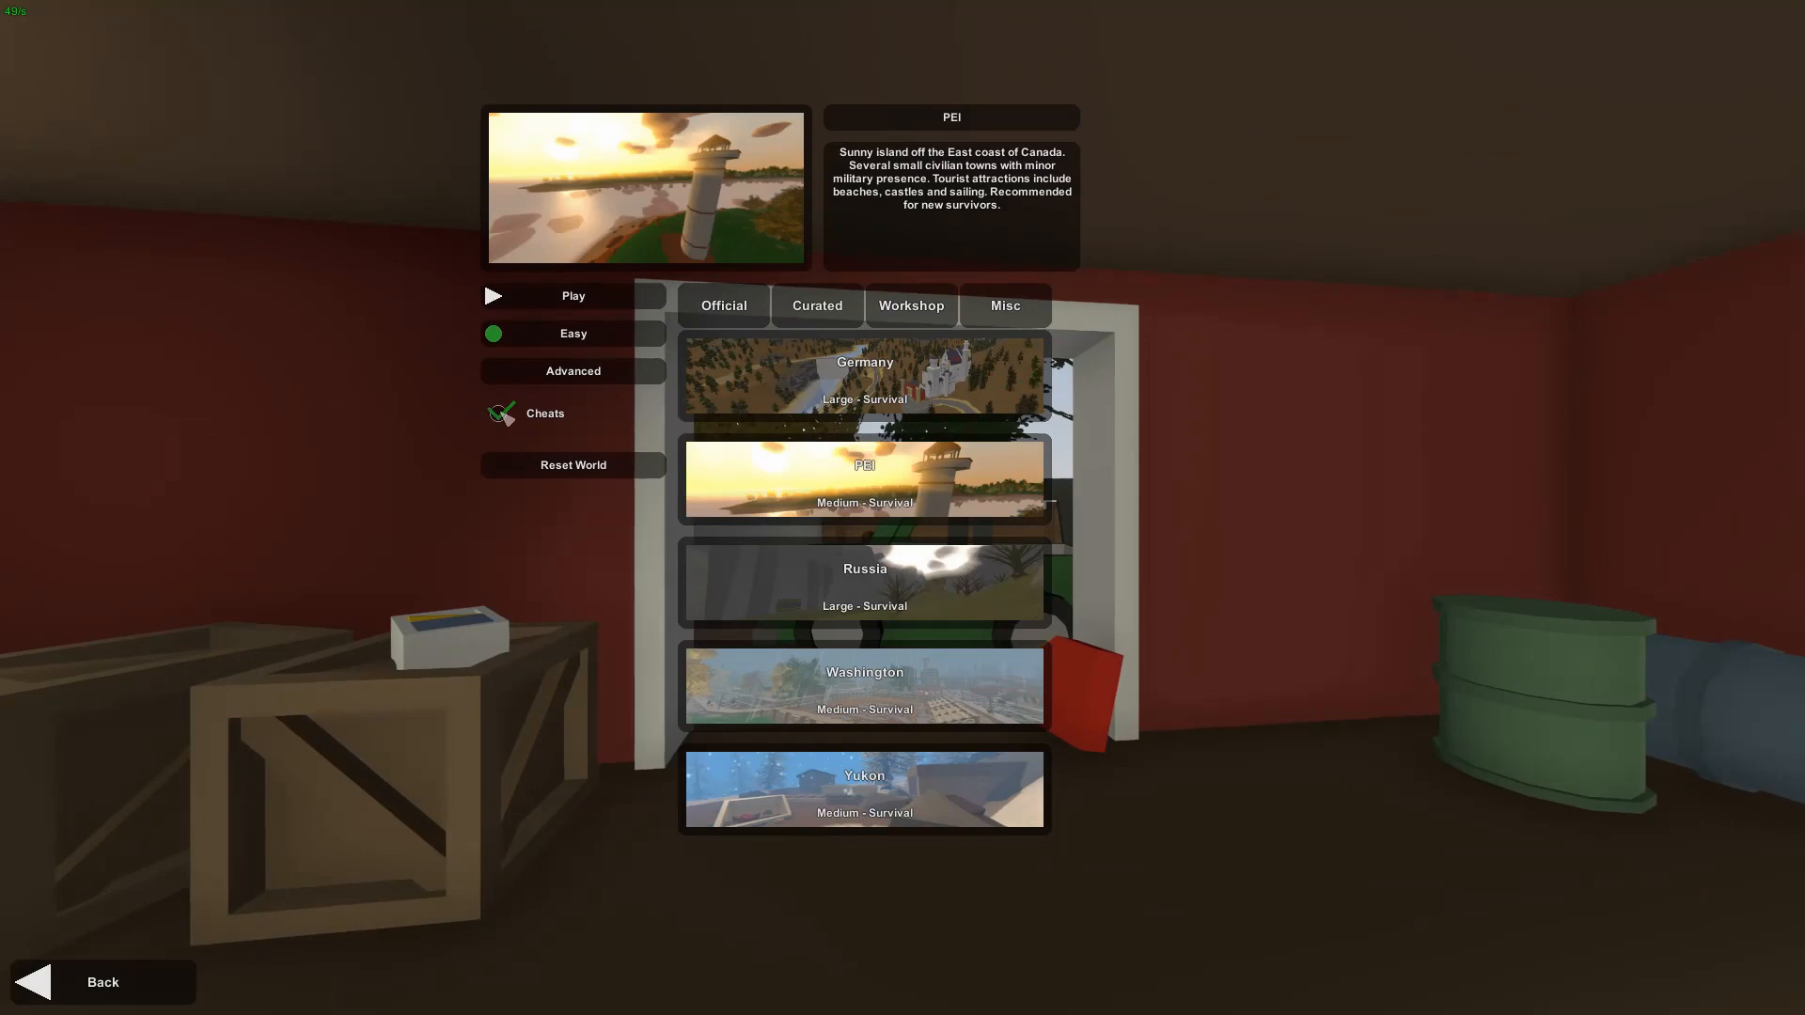
pyautogui.click(590, 299)
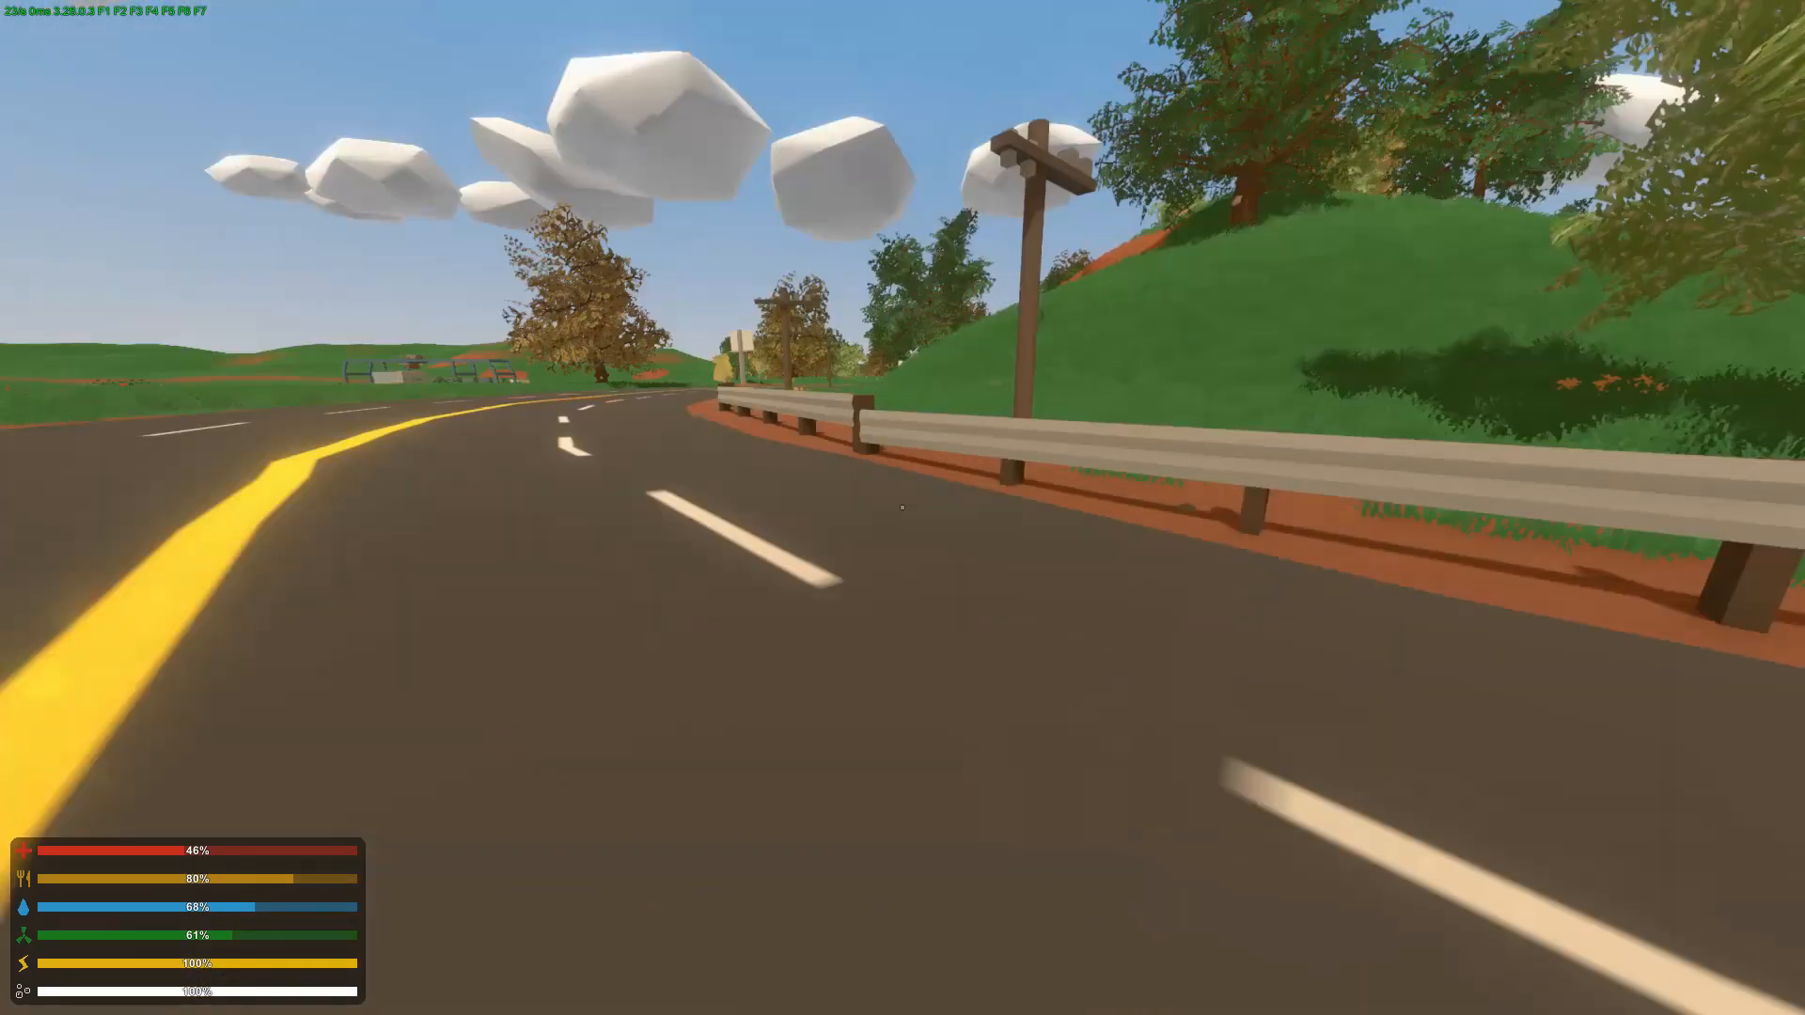
pyautogui.press('a')
pyautogui.press('w')
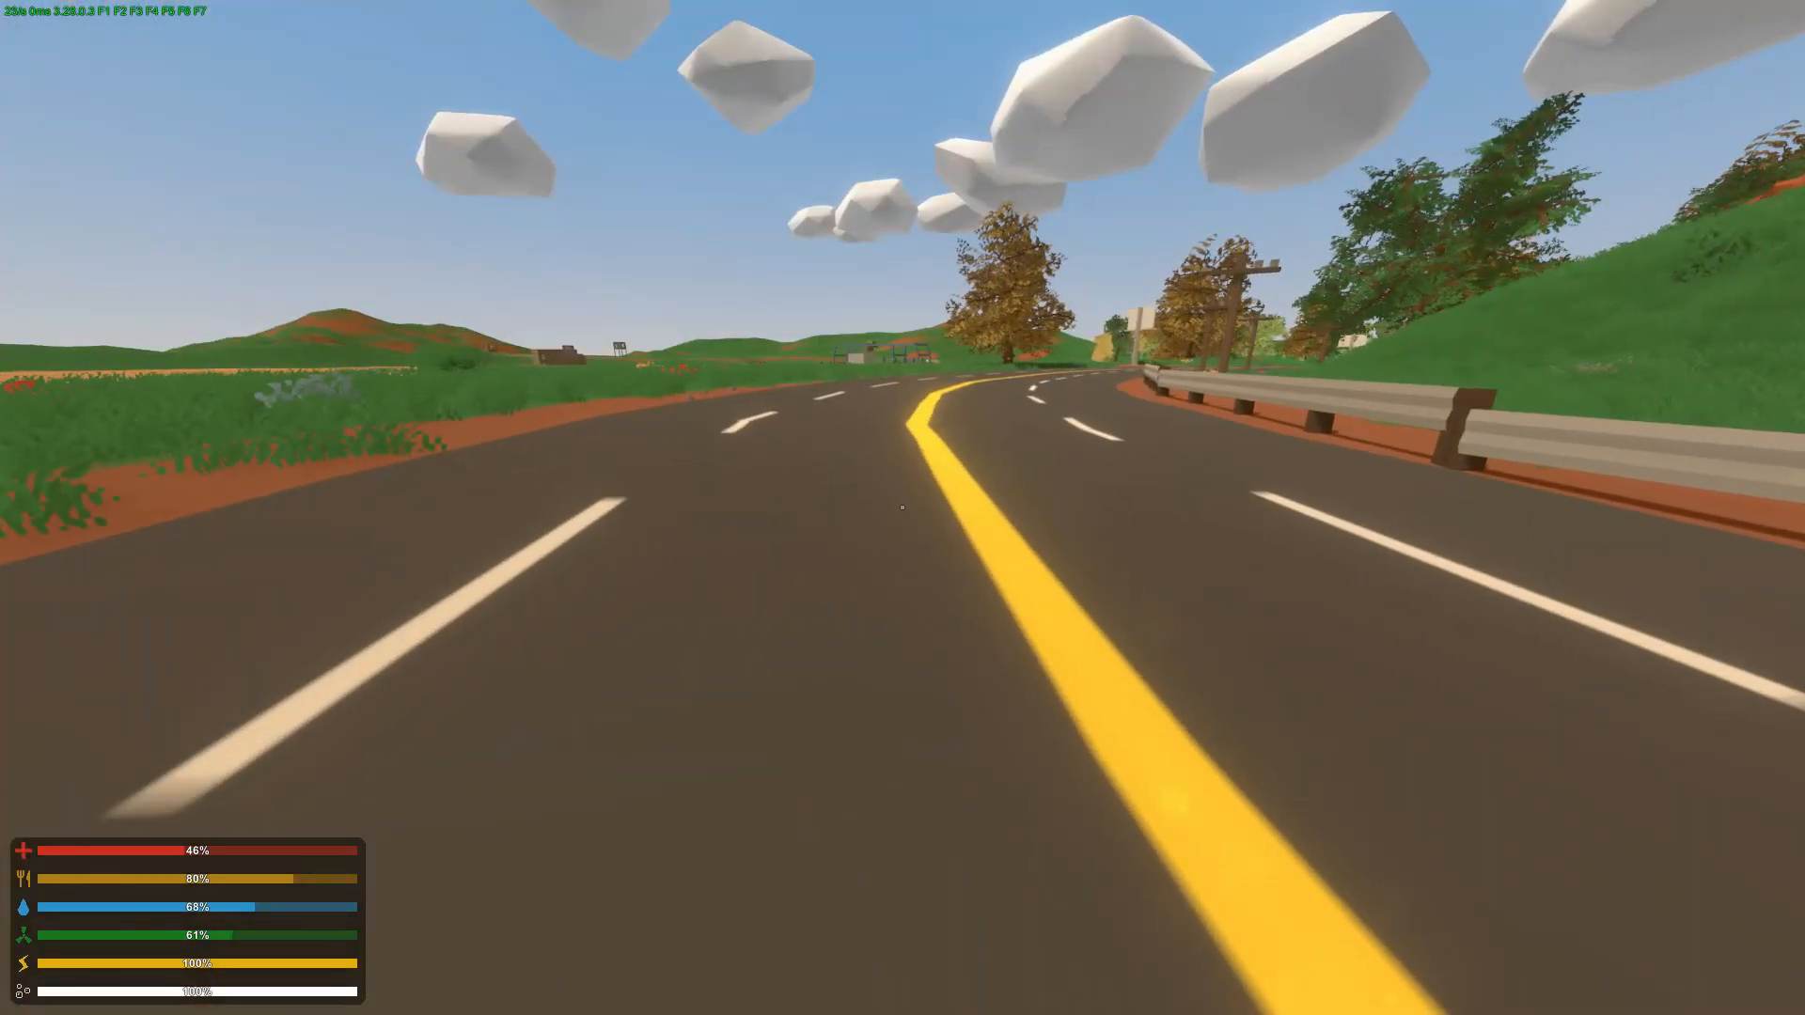
pyautogui.press('`')
pyautogui.press('`')
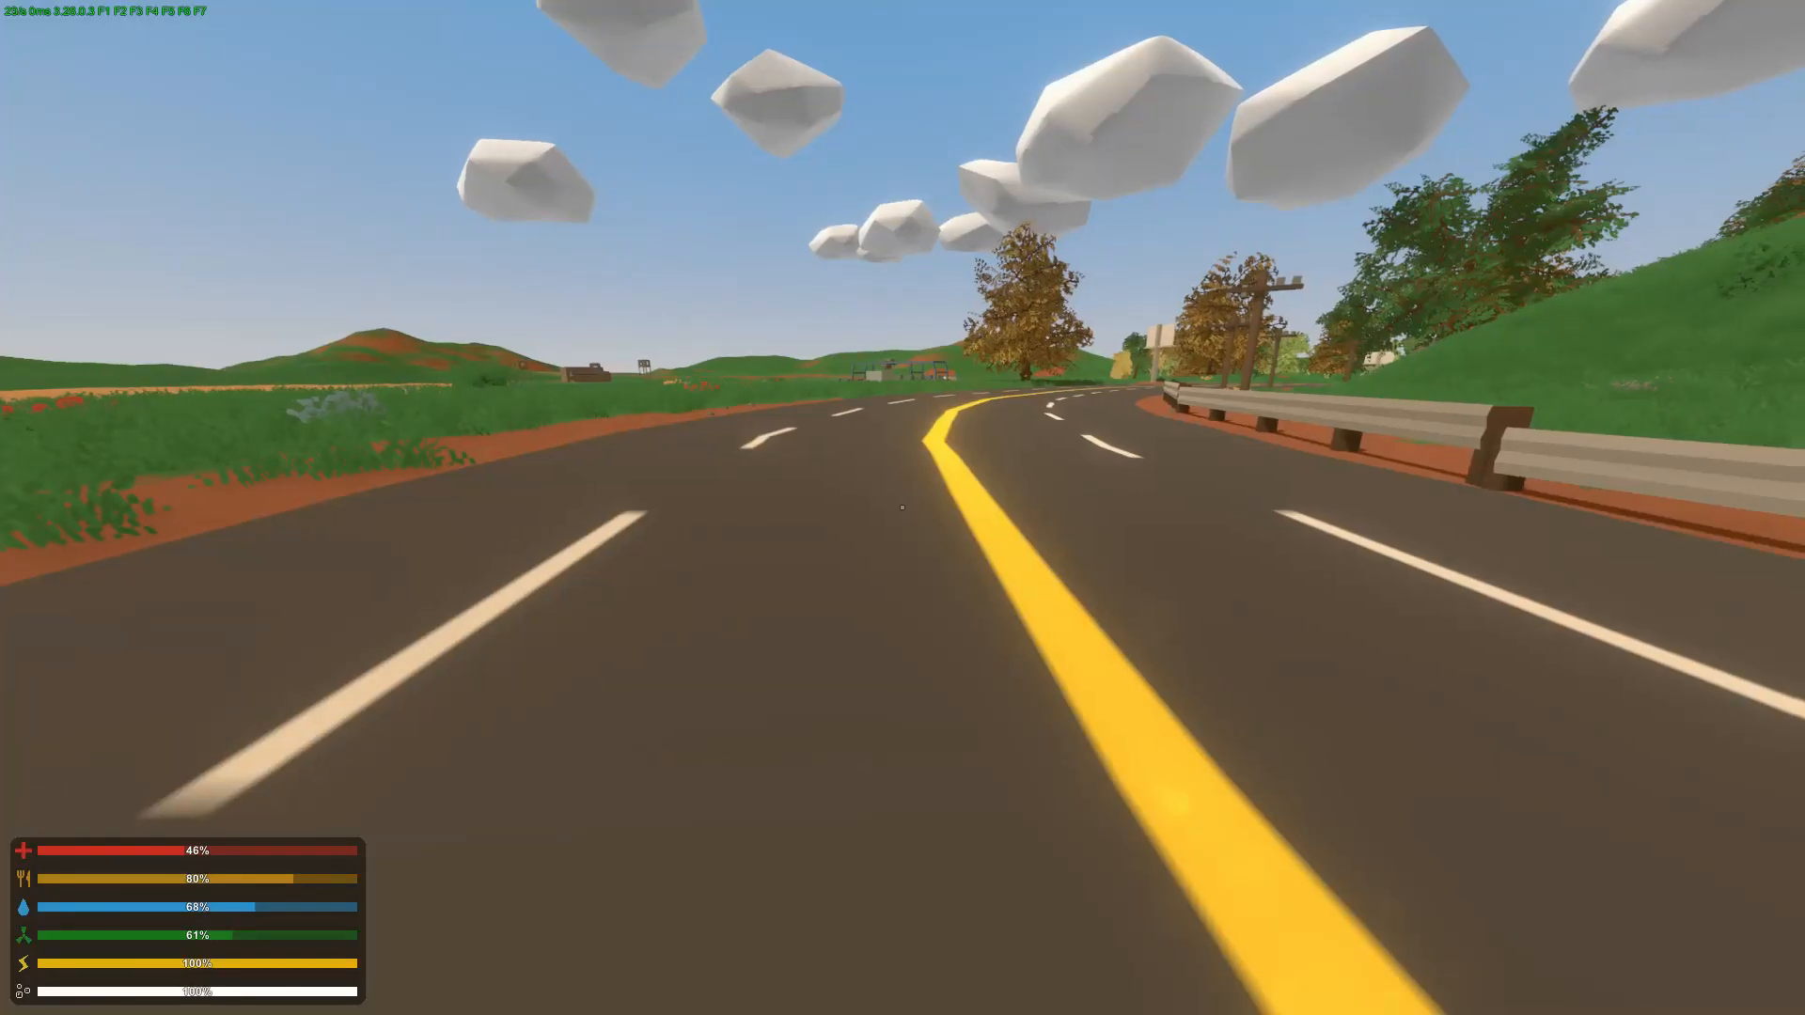
pyautogui.press('Escape')
pyautogui.press('Escape')
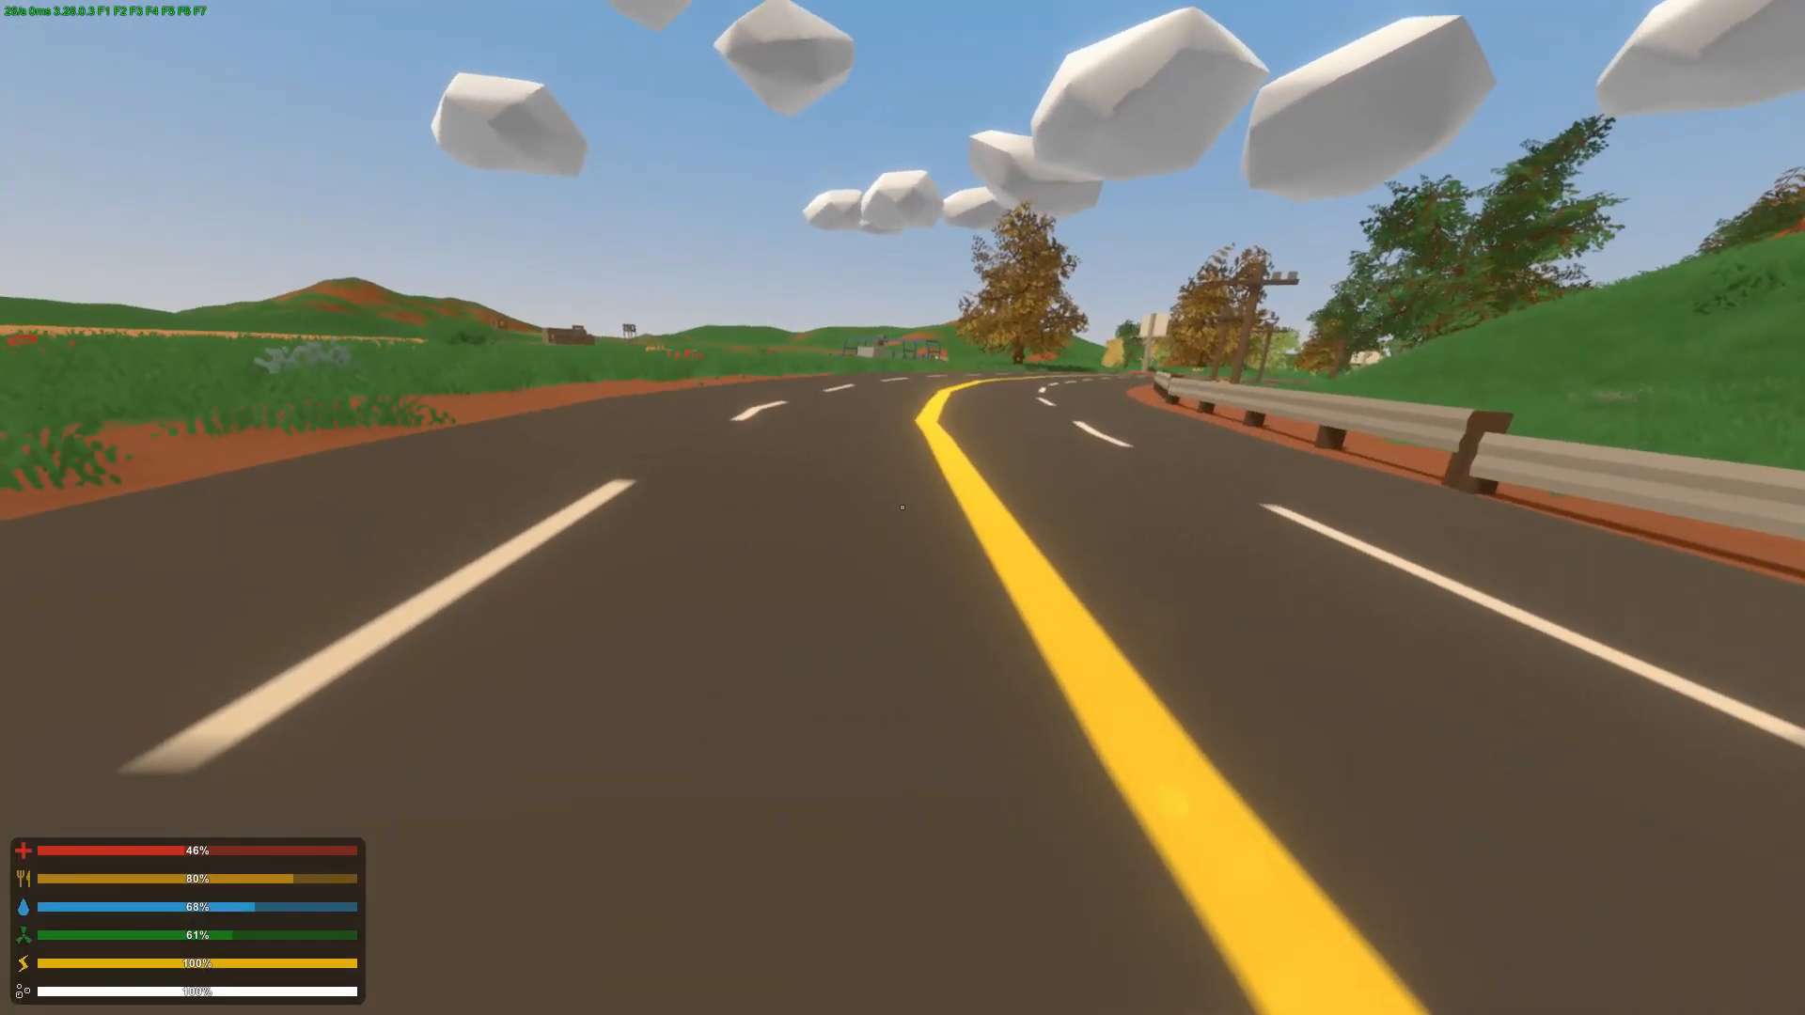
# Step: Check the island map and the character's inventory, including the backpack and clothing storage
pyautogui.press('m')
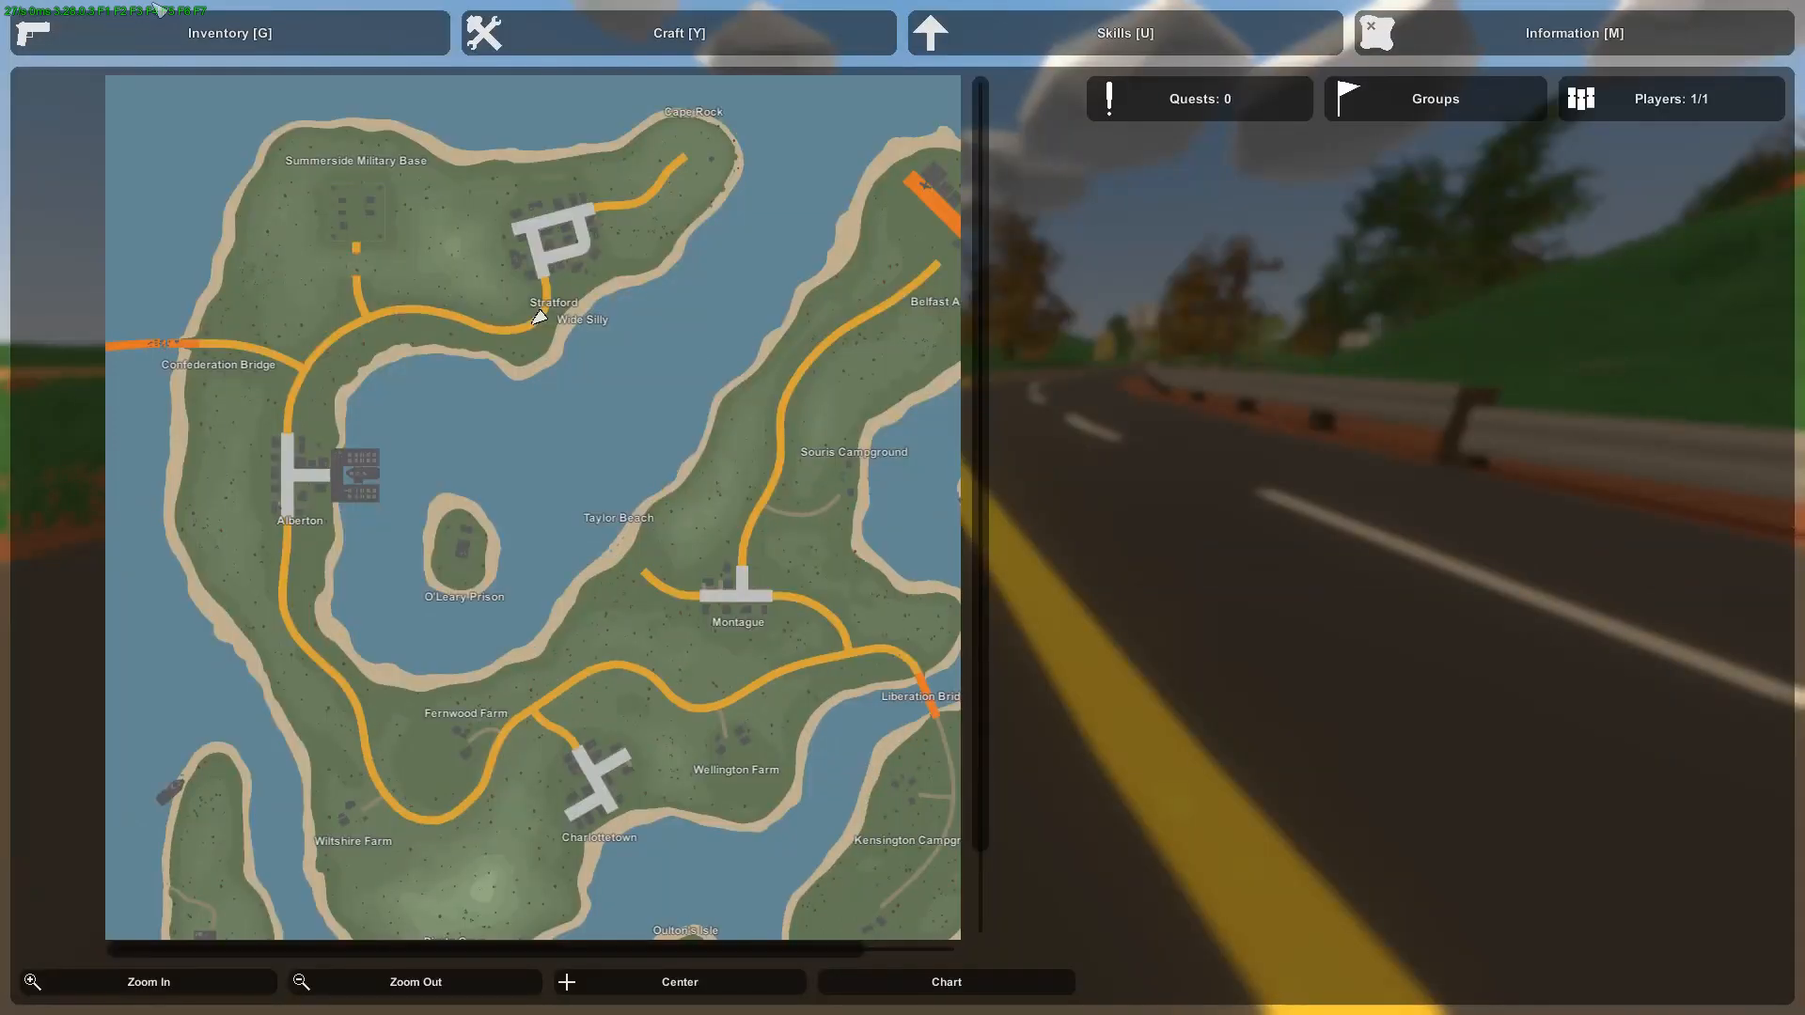
pyautogui.click(197, 37)
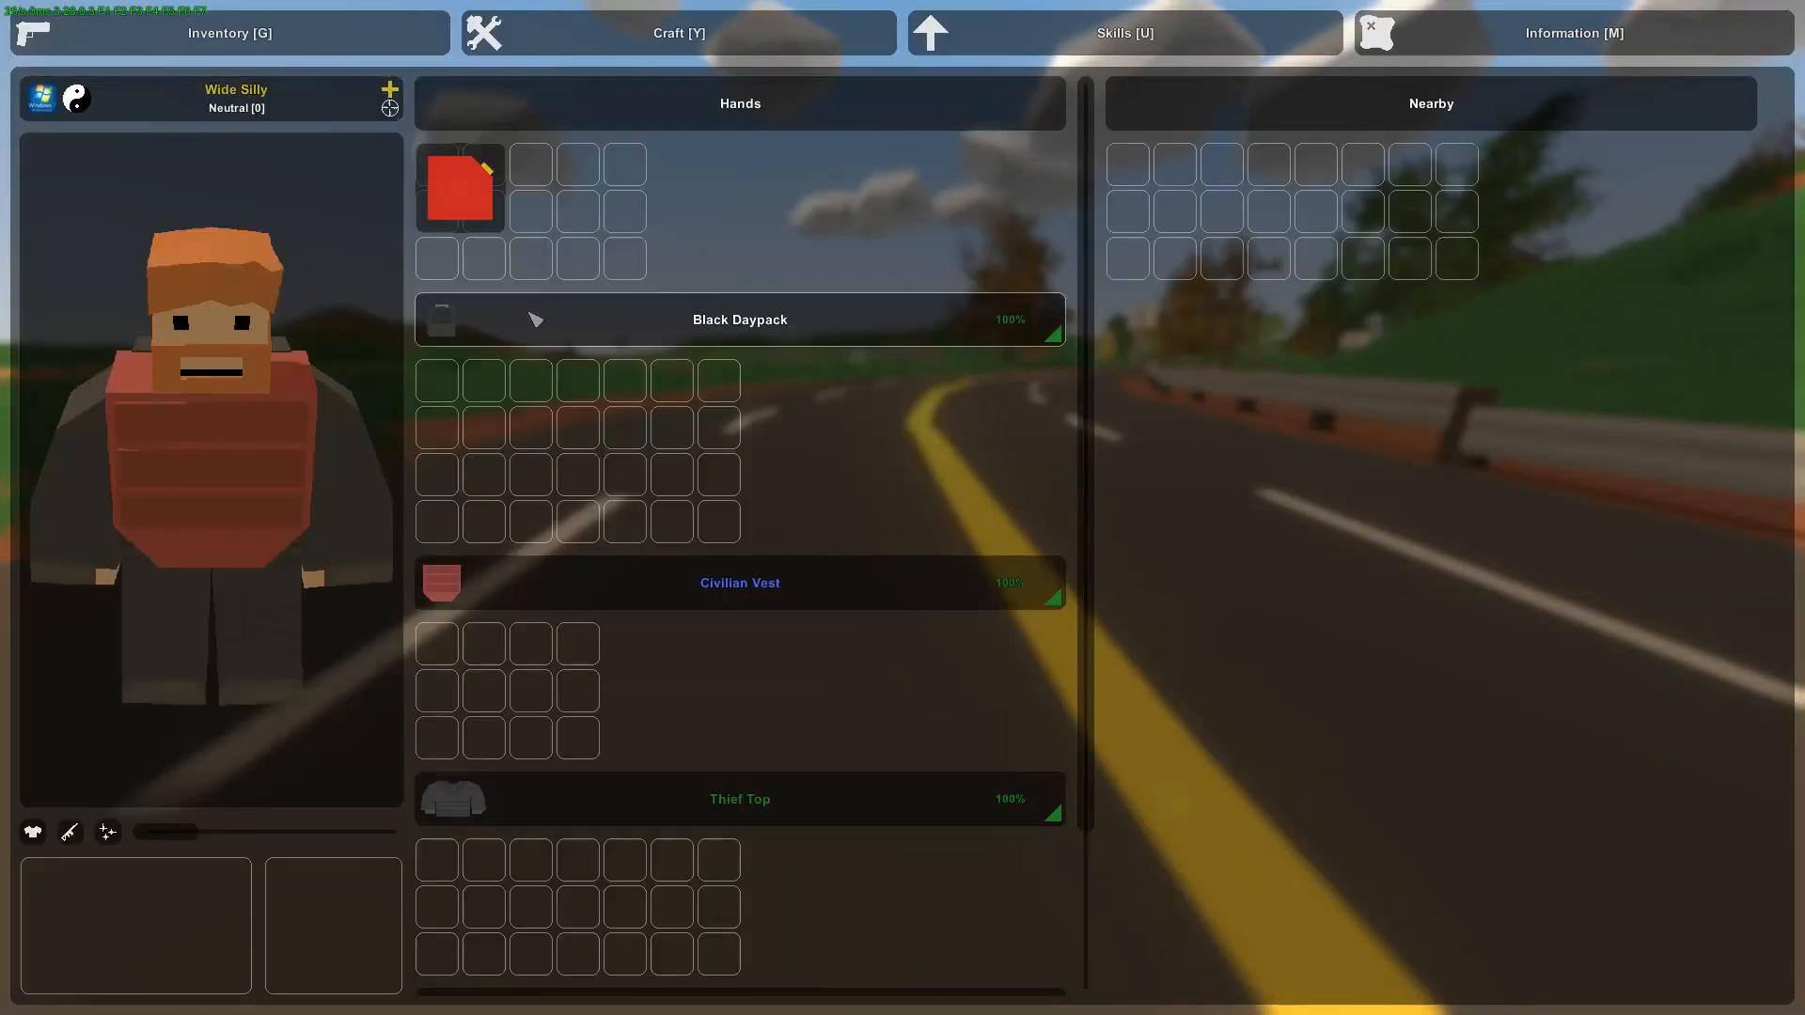
pyautogui.scroll(-3, 620, 442)
pyautogui.press('g')
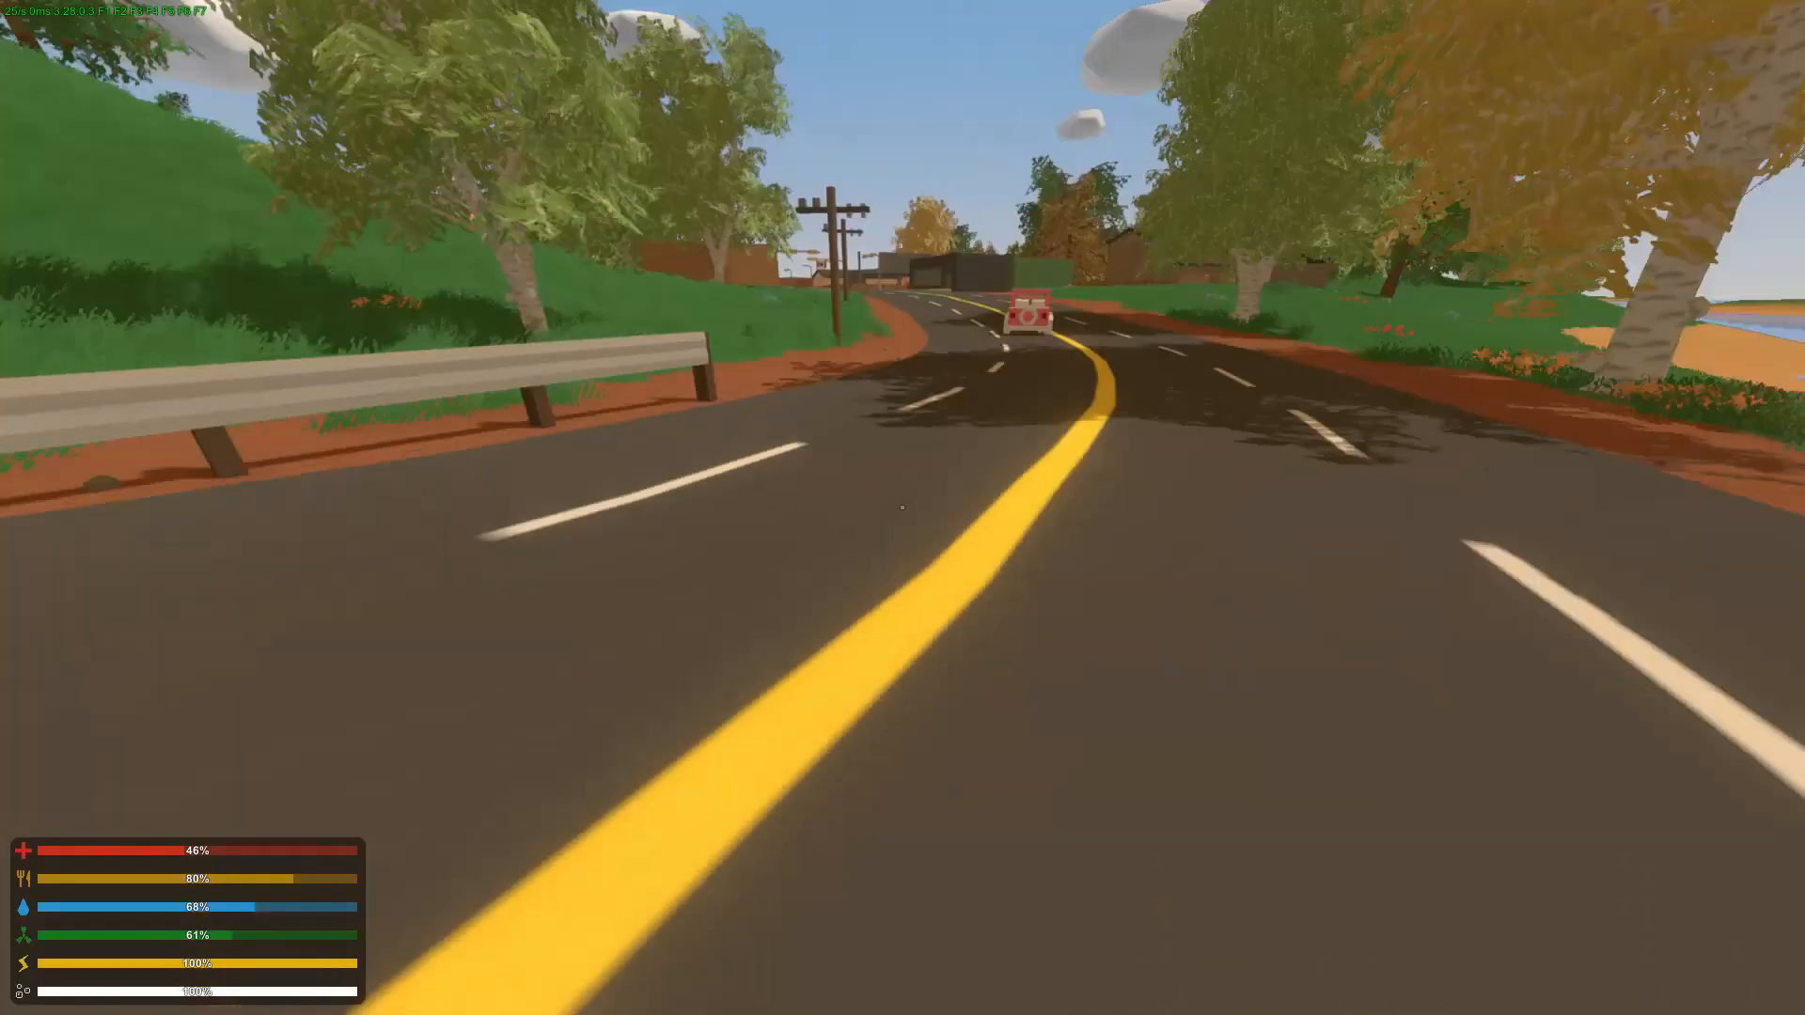
pyautogui.hotkey('shift', 'w')
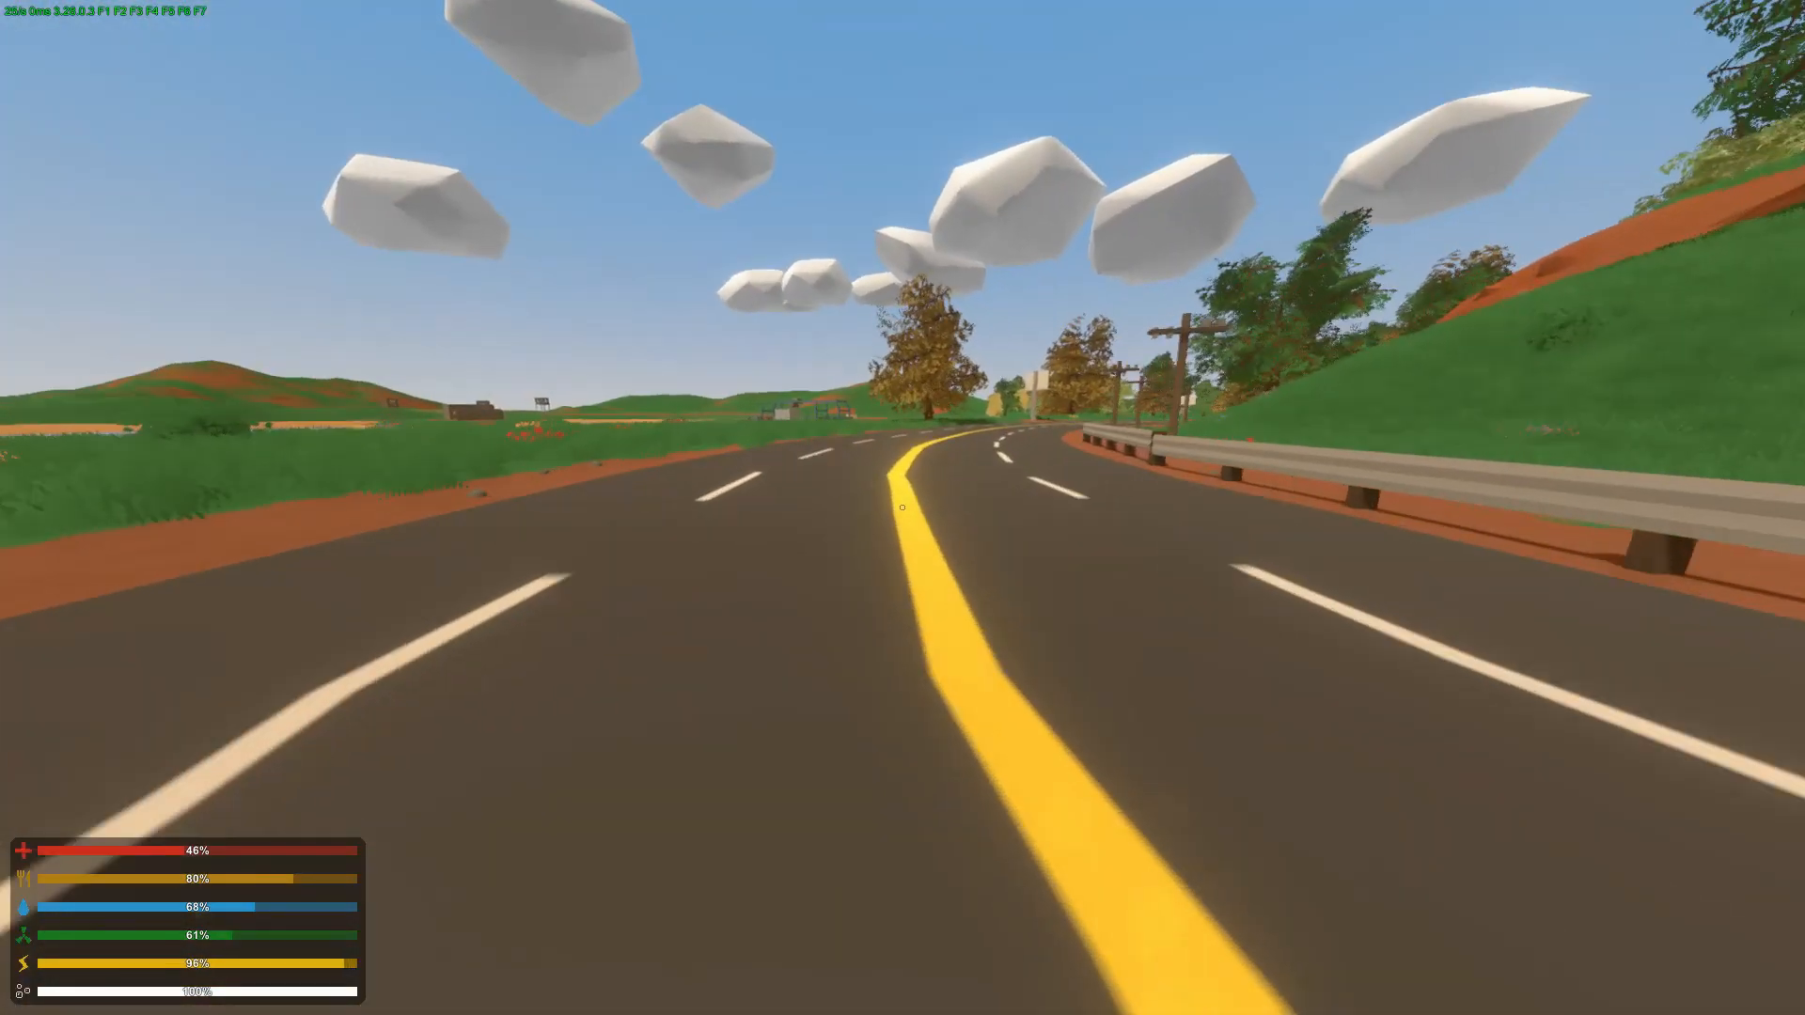
pyautogui.write('j@')
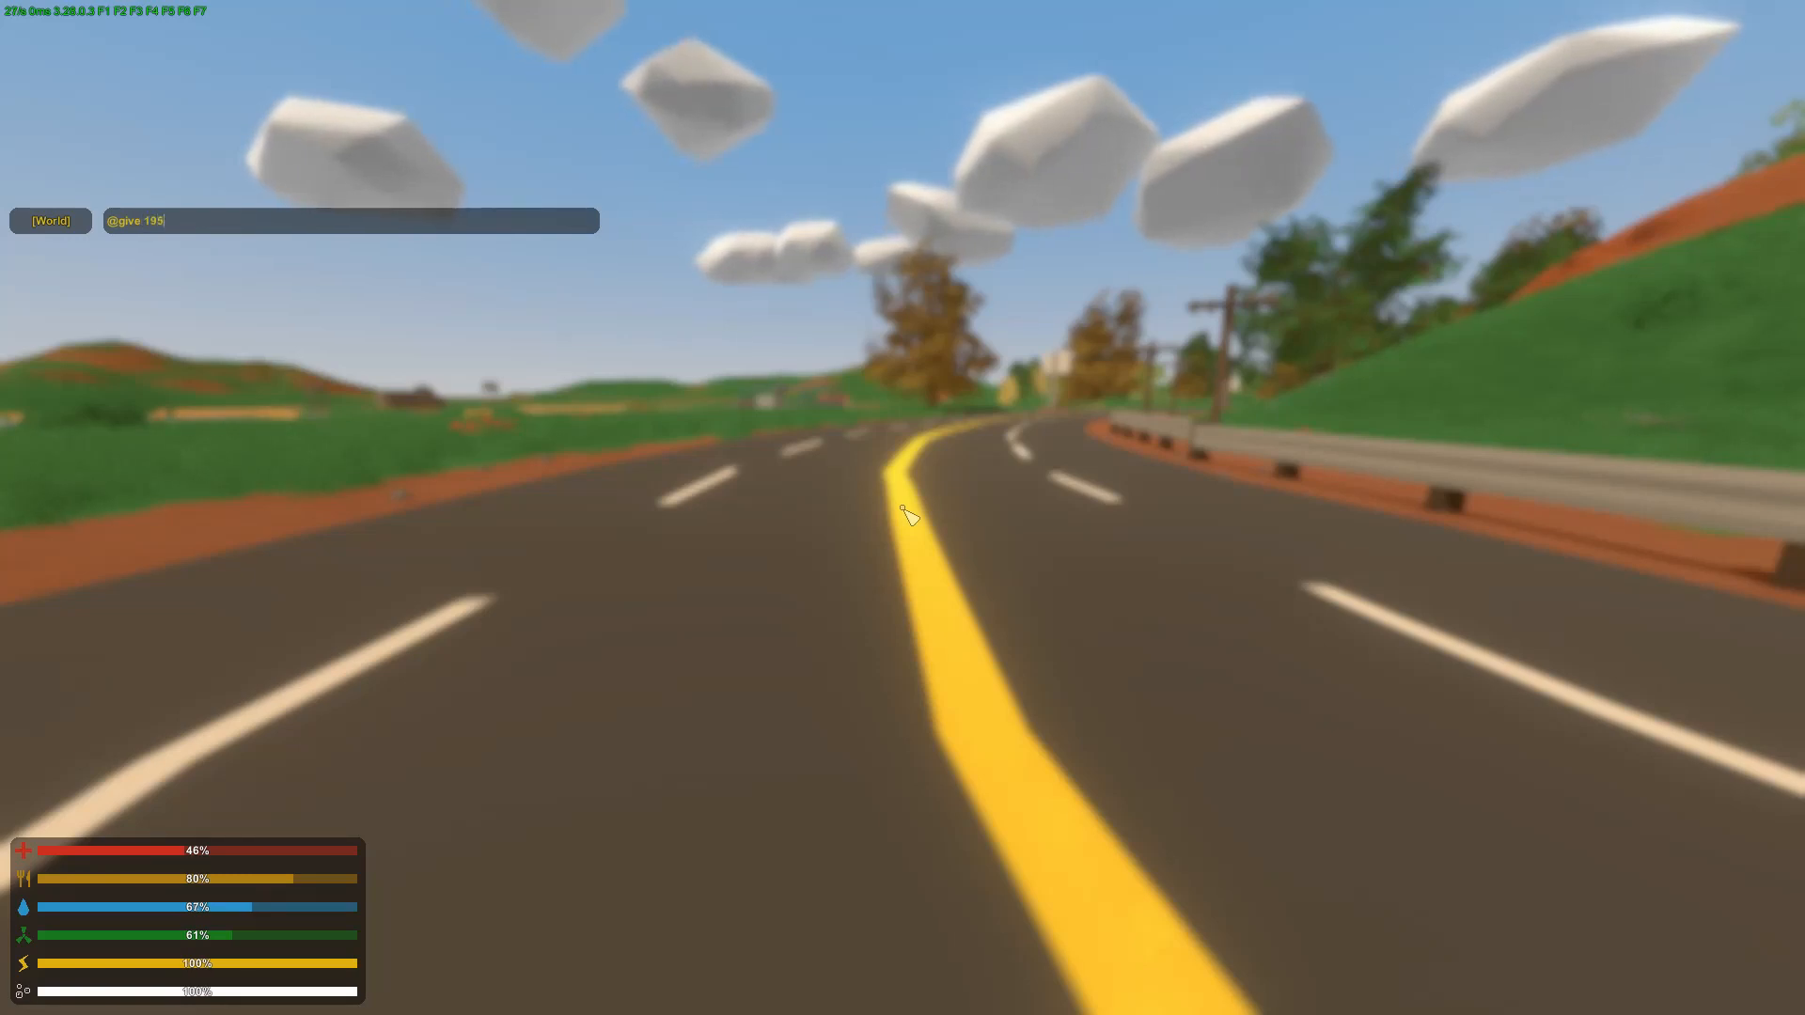
pyautogui.press('Return')
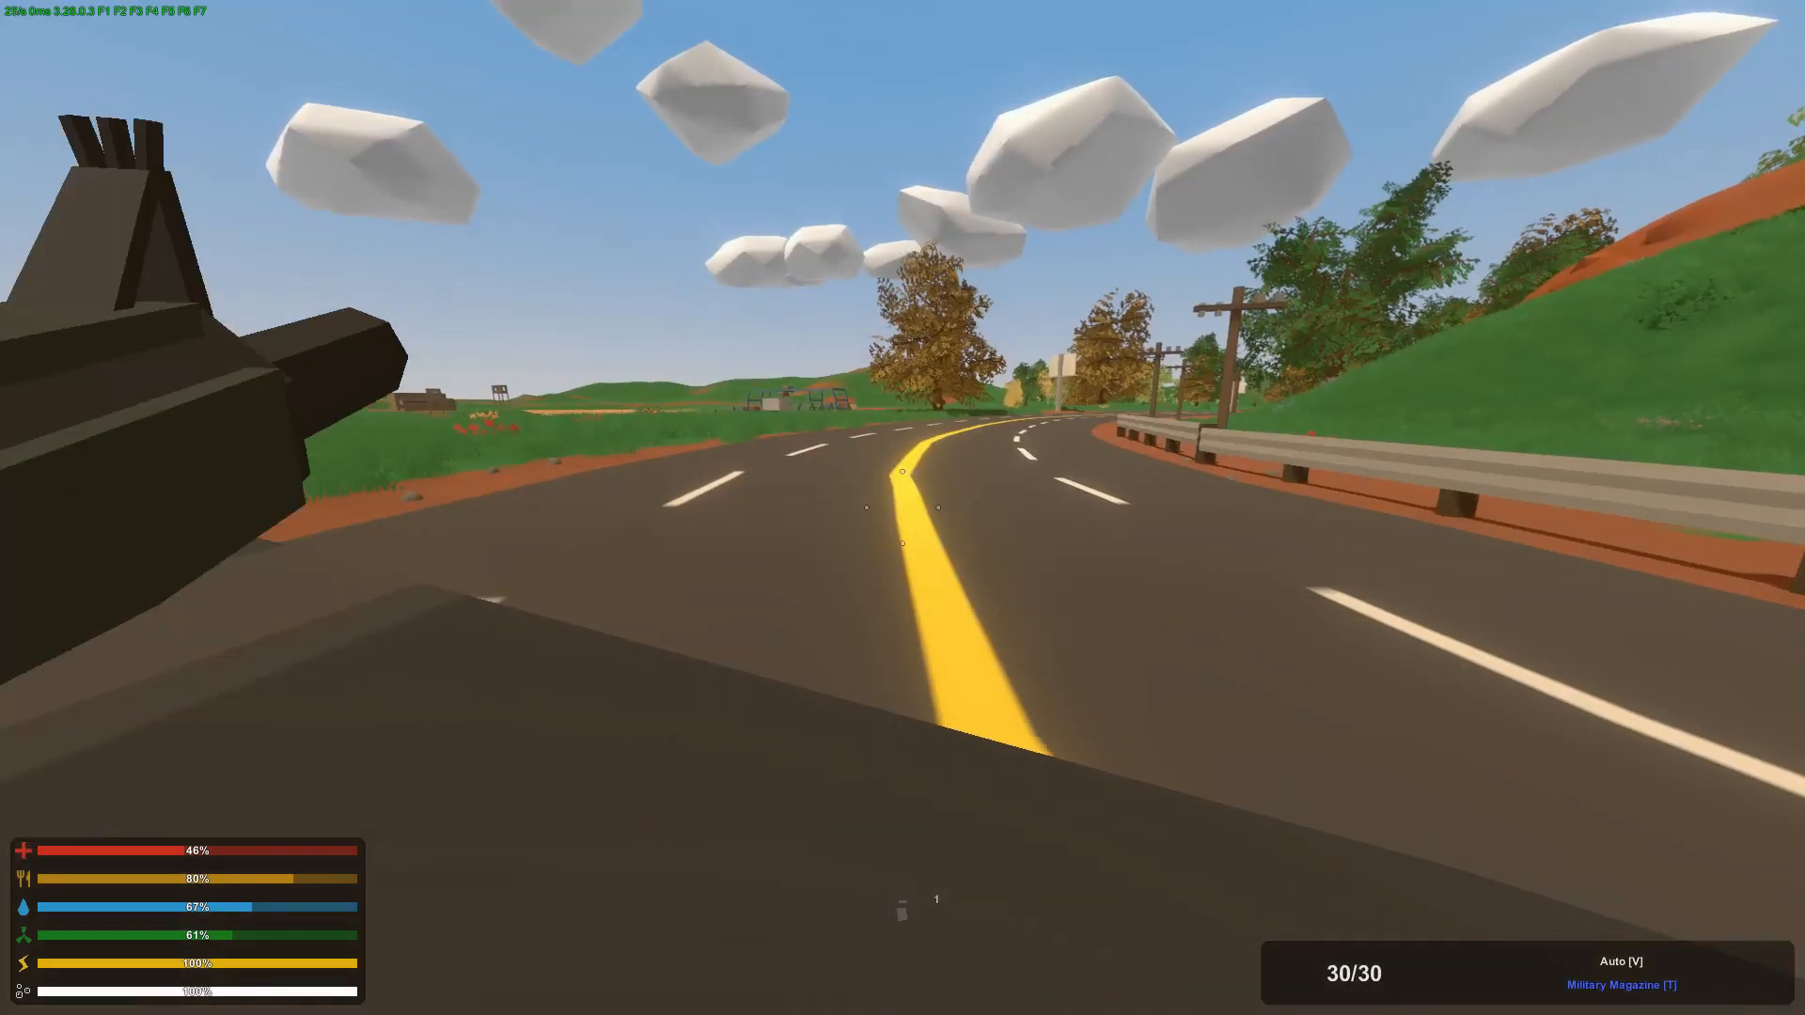
# Step: Inspect the equipped M4-A4 model and its sight, tactical, grip, barrel and magazine attachment points
pyautogui.press('t')
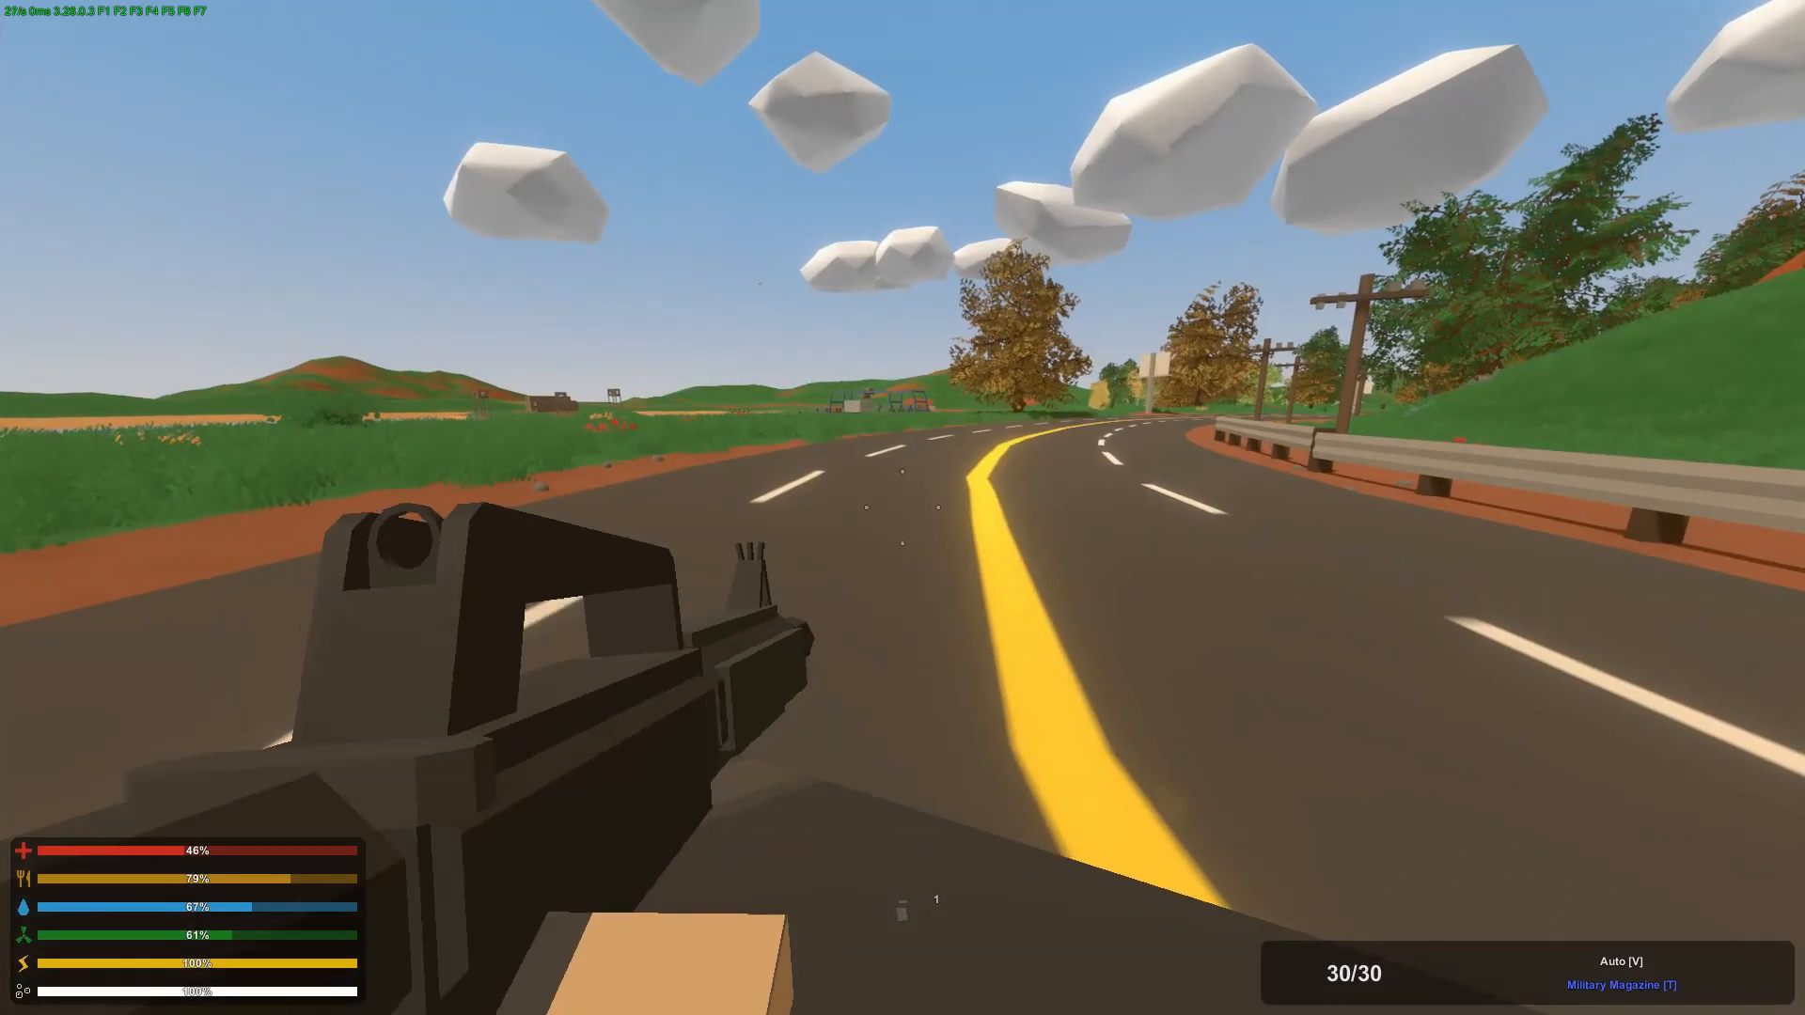
pyautogui.press('f')
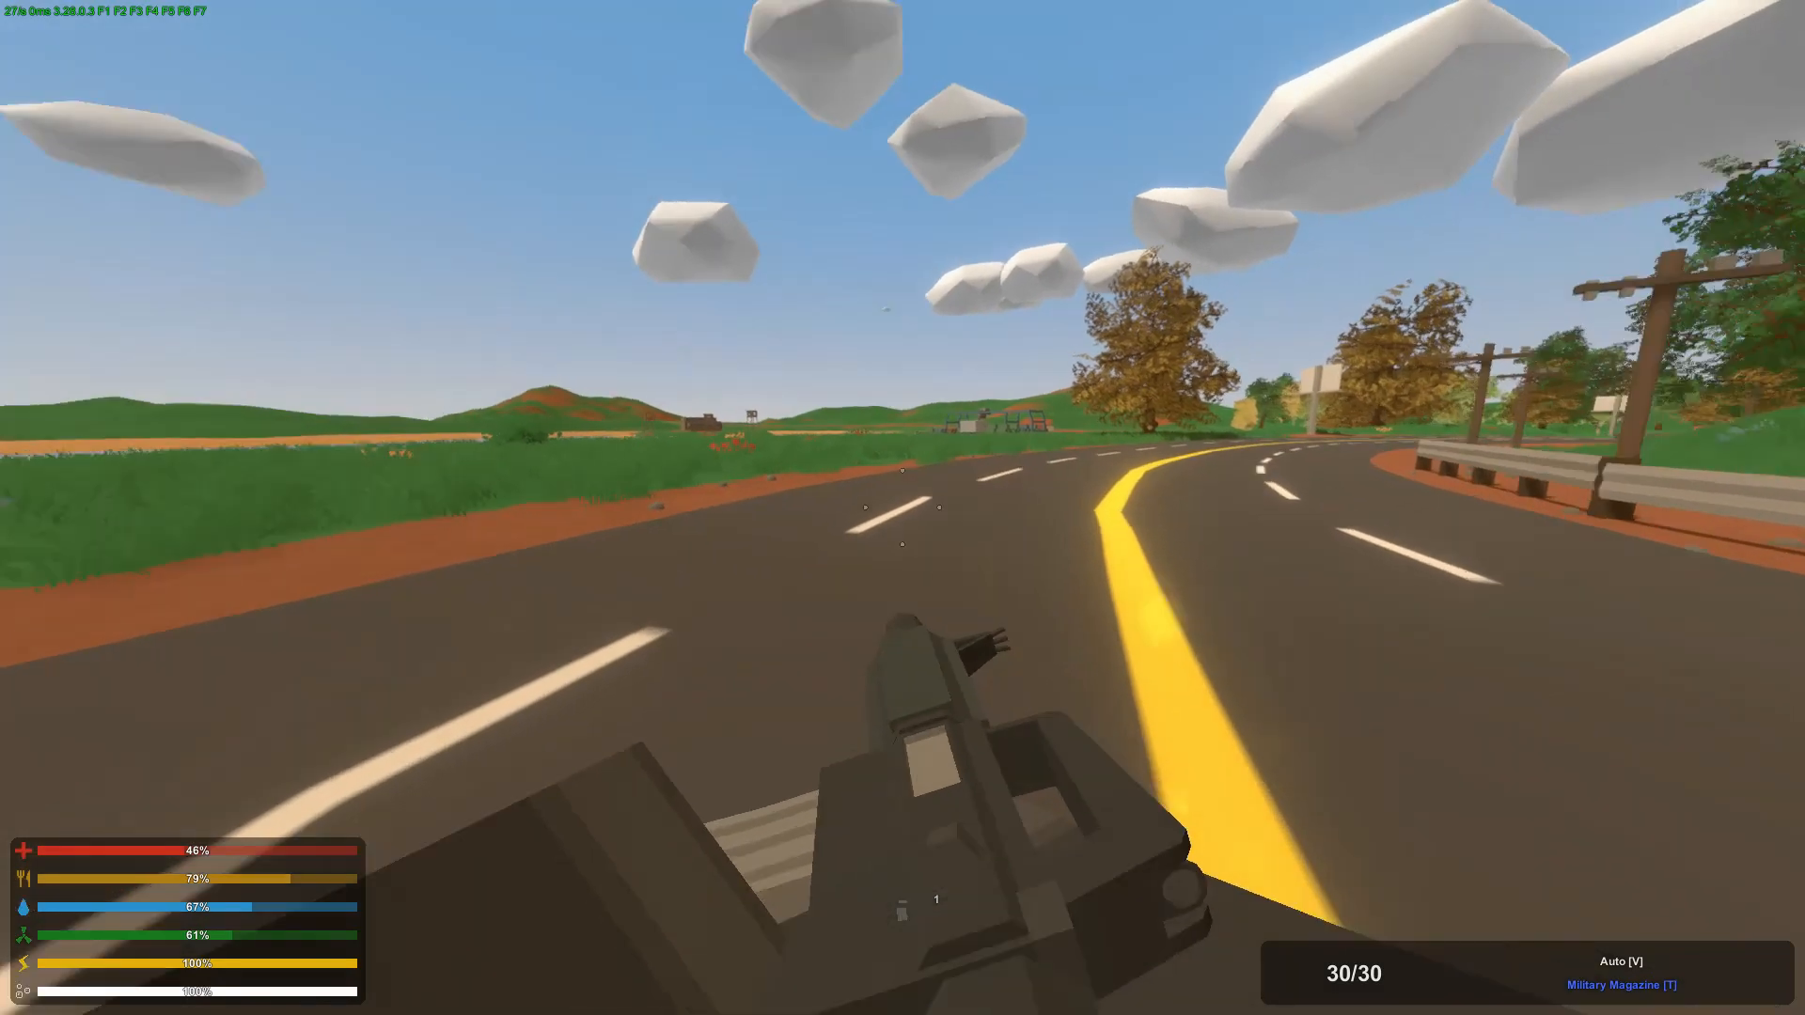
pyautogui.press('t')
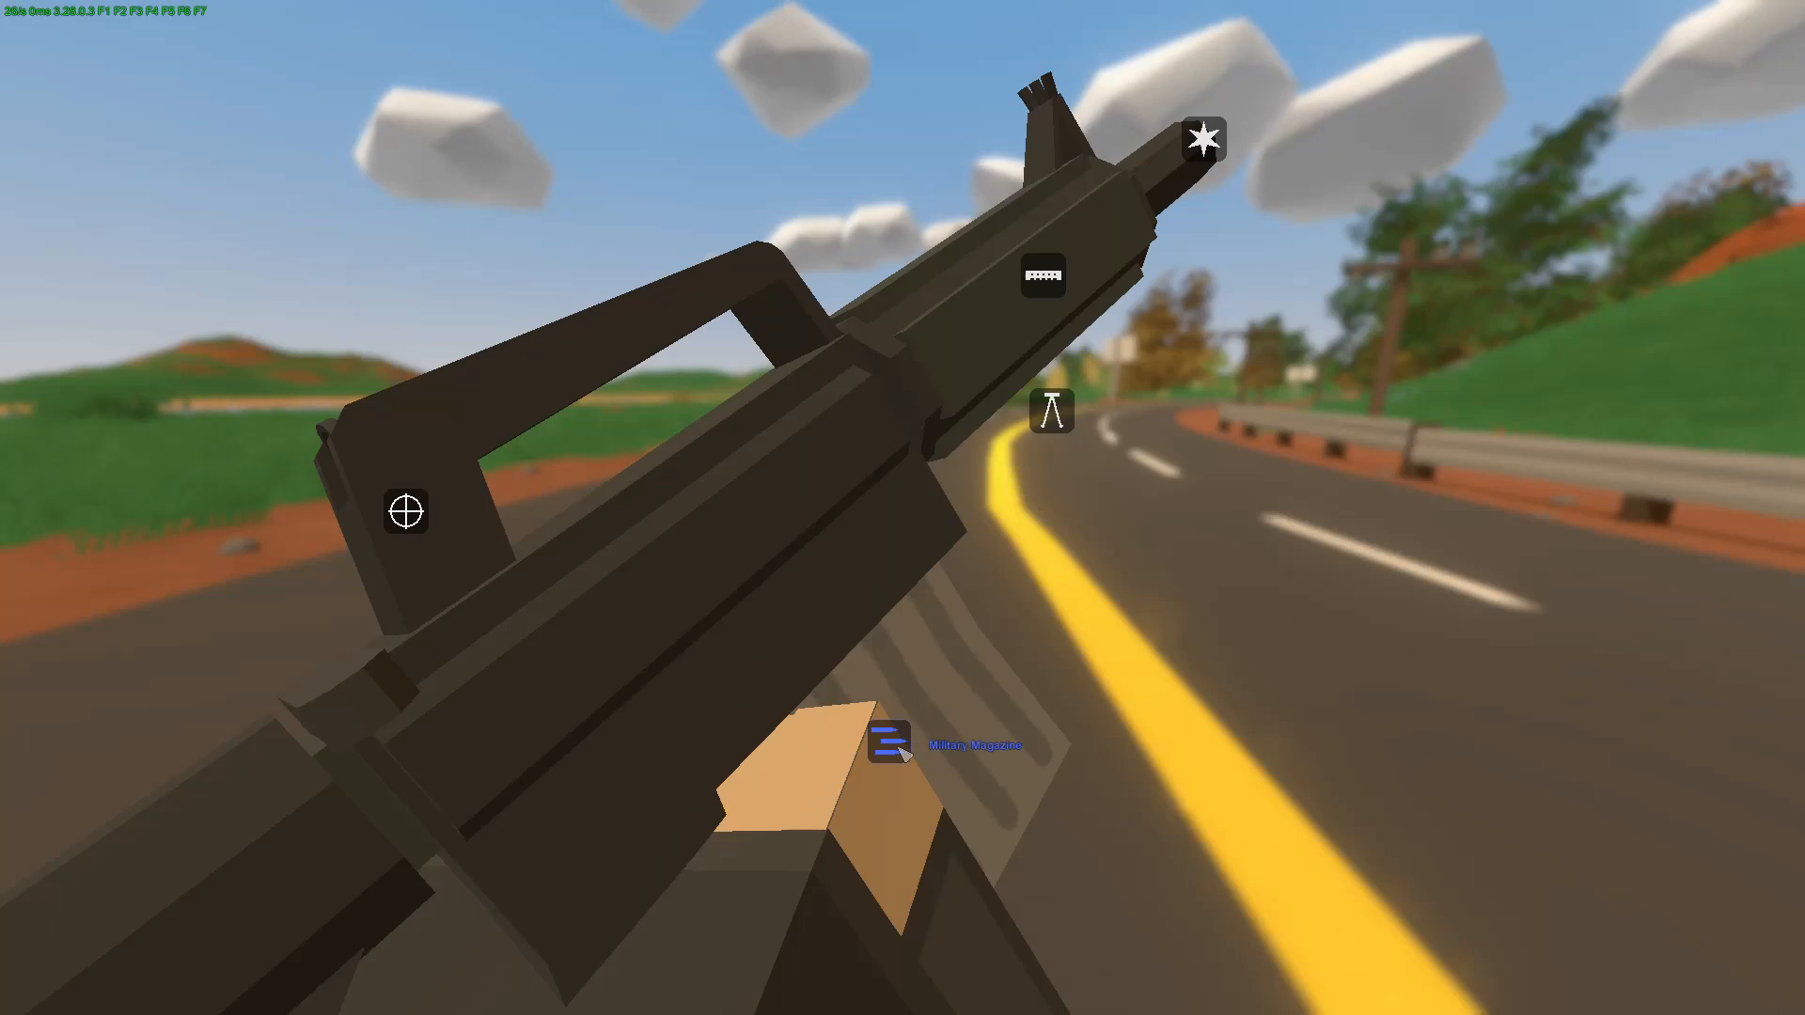
pyautogui.press('t')
# Step: Aim down the M4-A4's iron sights, and test detaching and refitting the sight attachment
pyautogui.rightClick(902, 508)
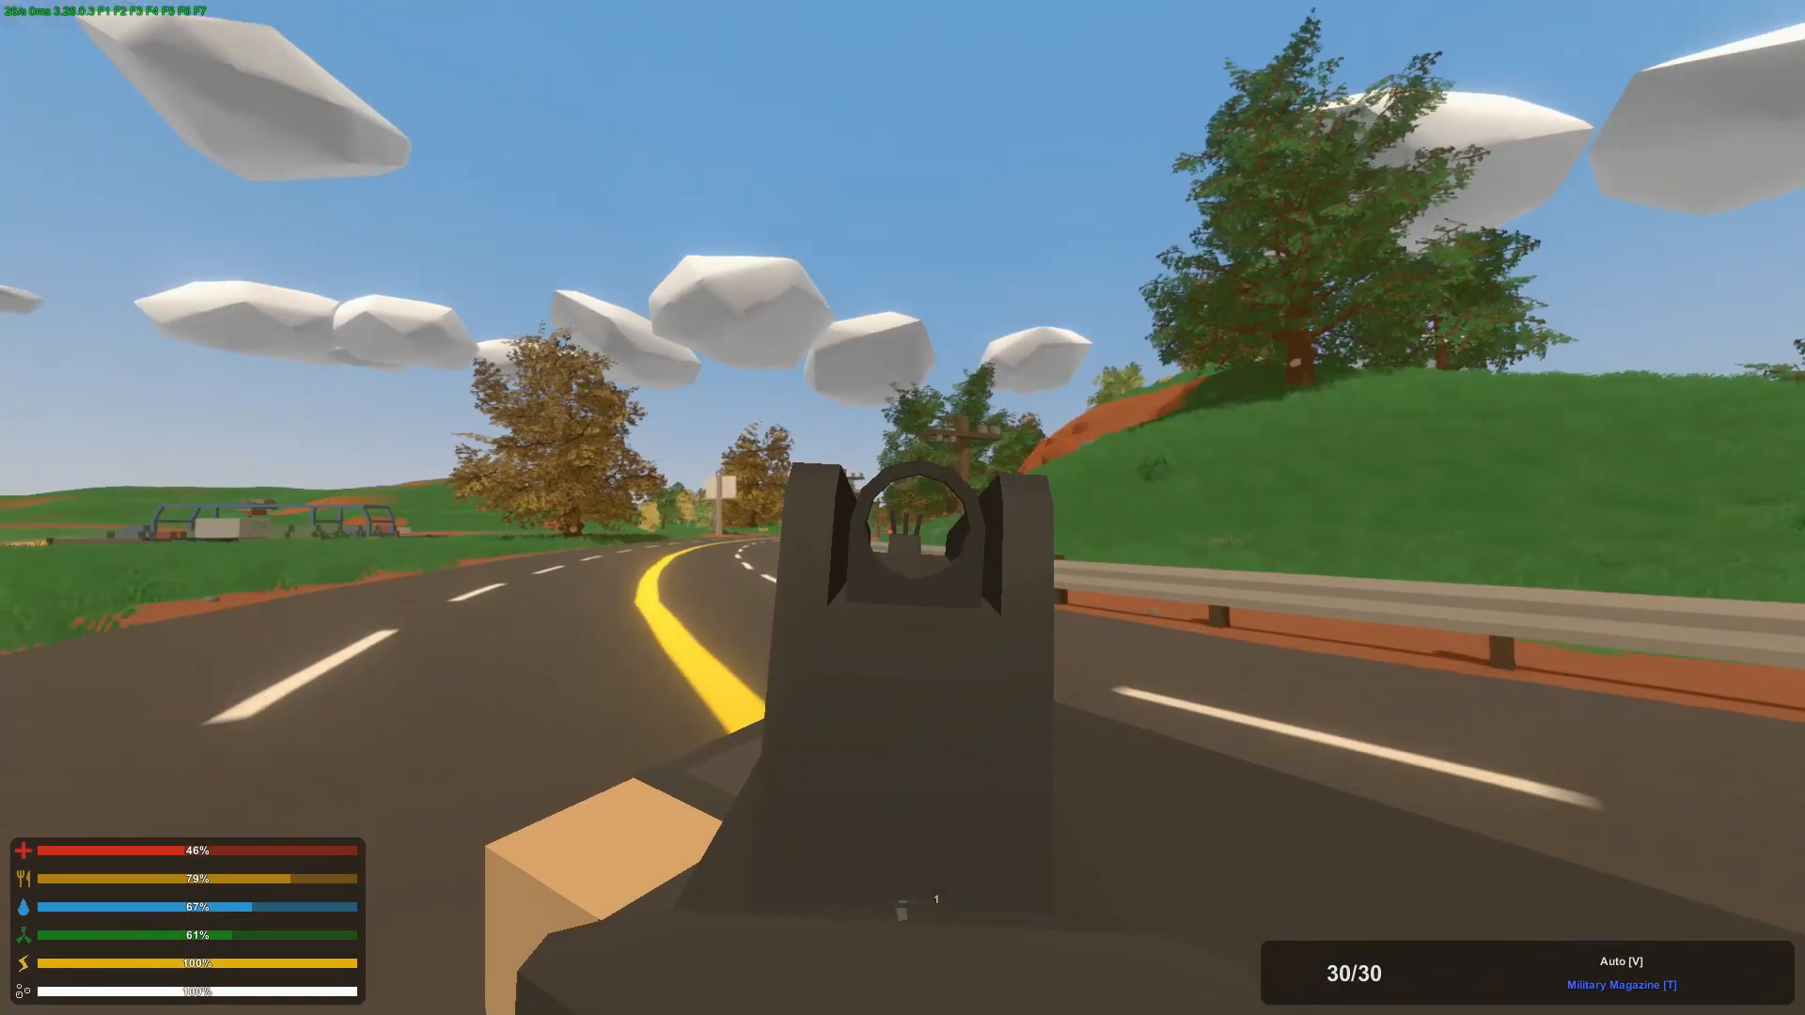
pyautogui.rightClick(902, 507)
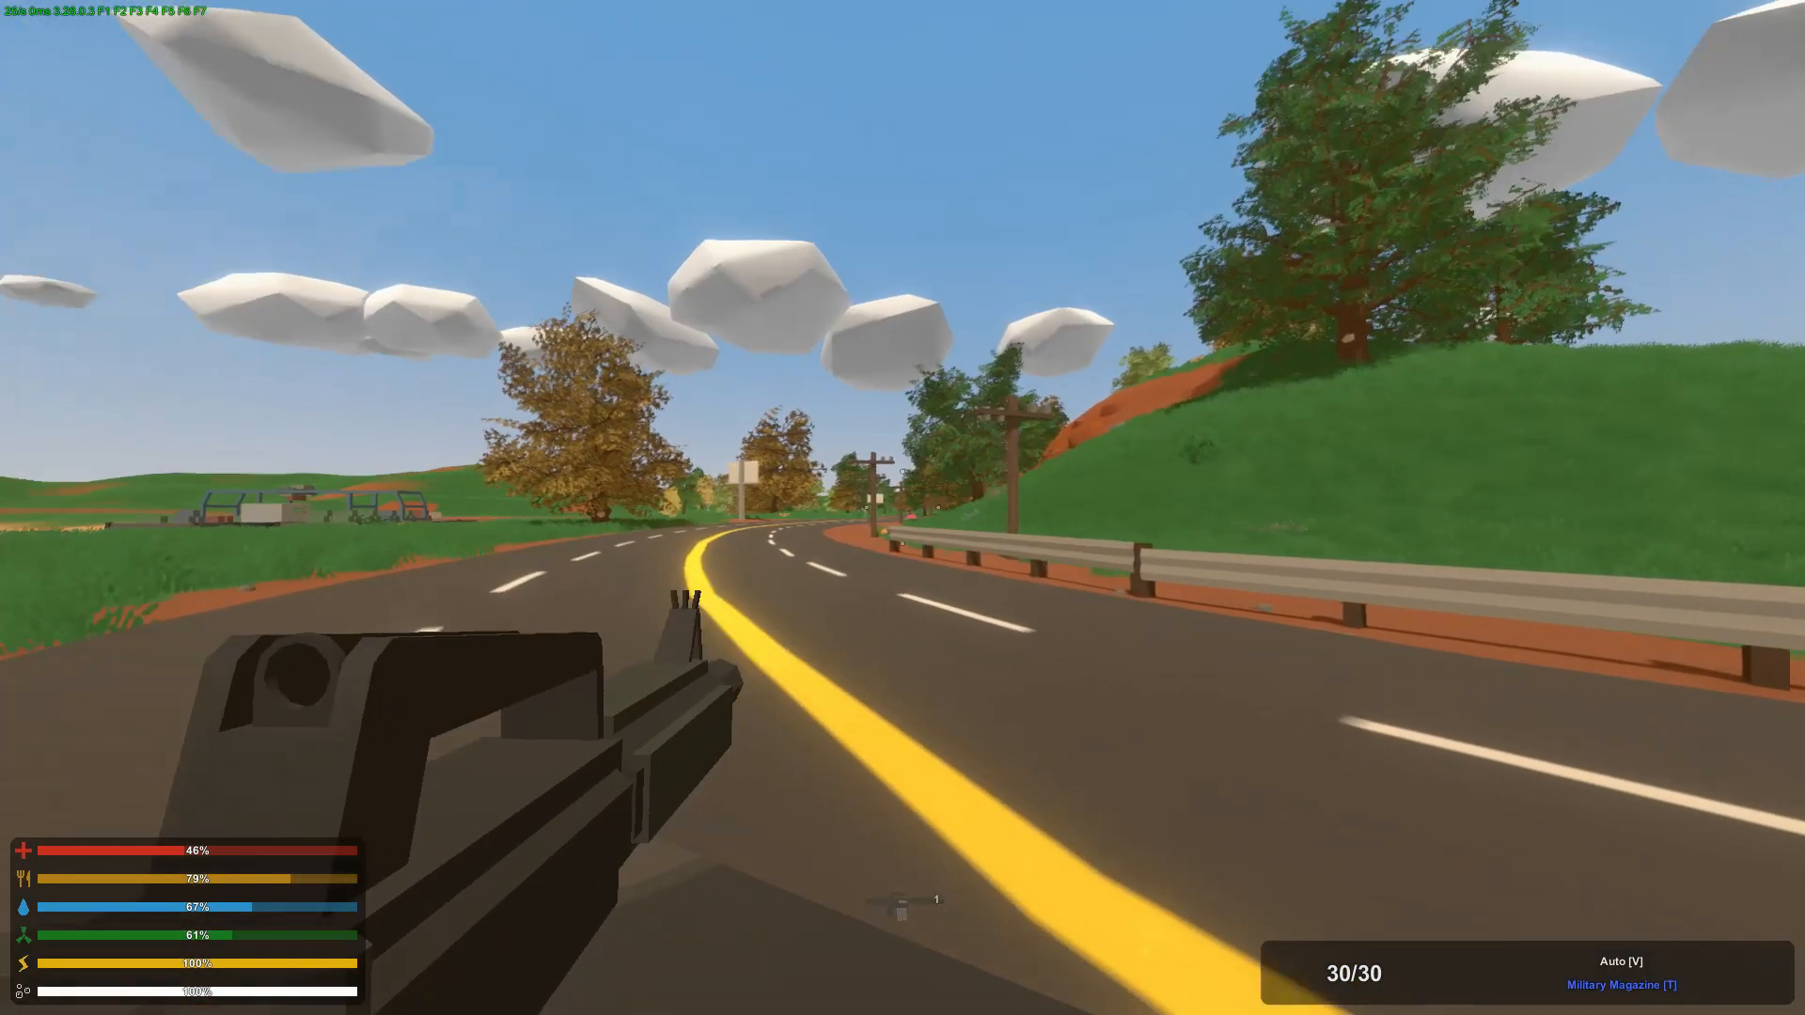
pyautogui.press('t')
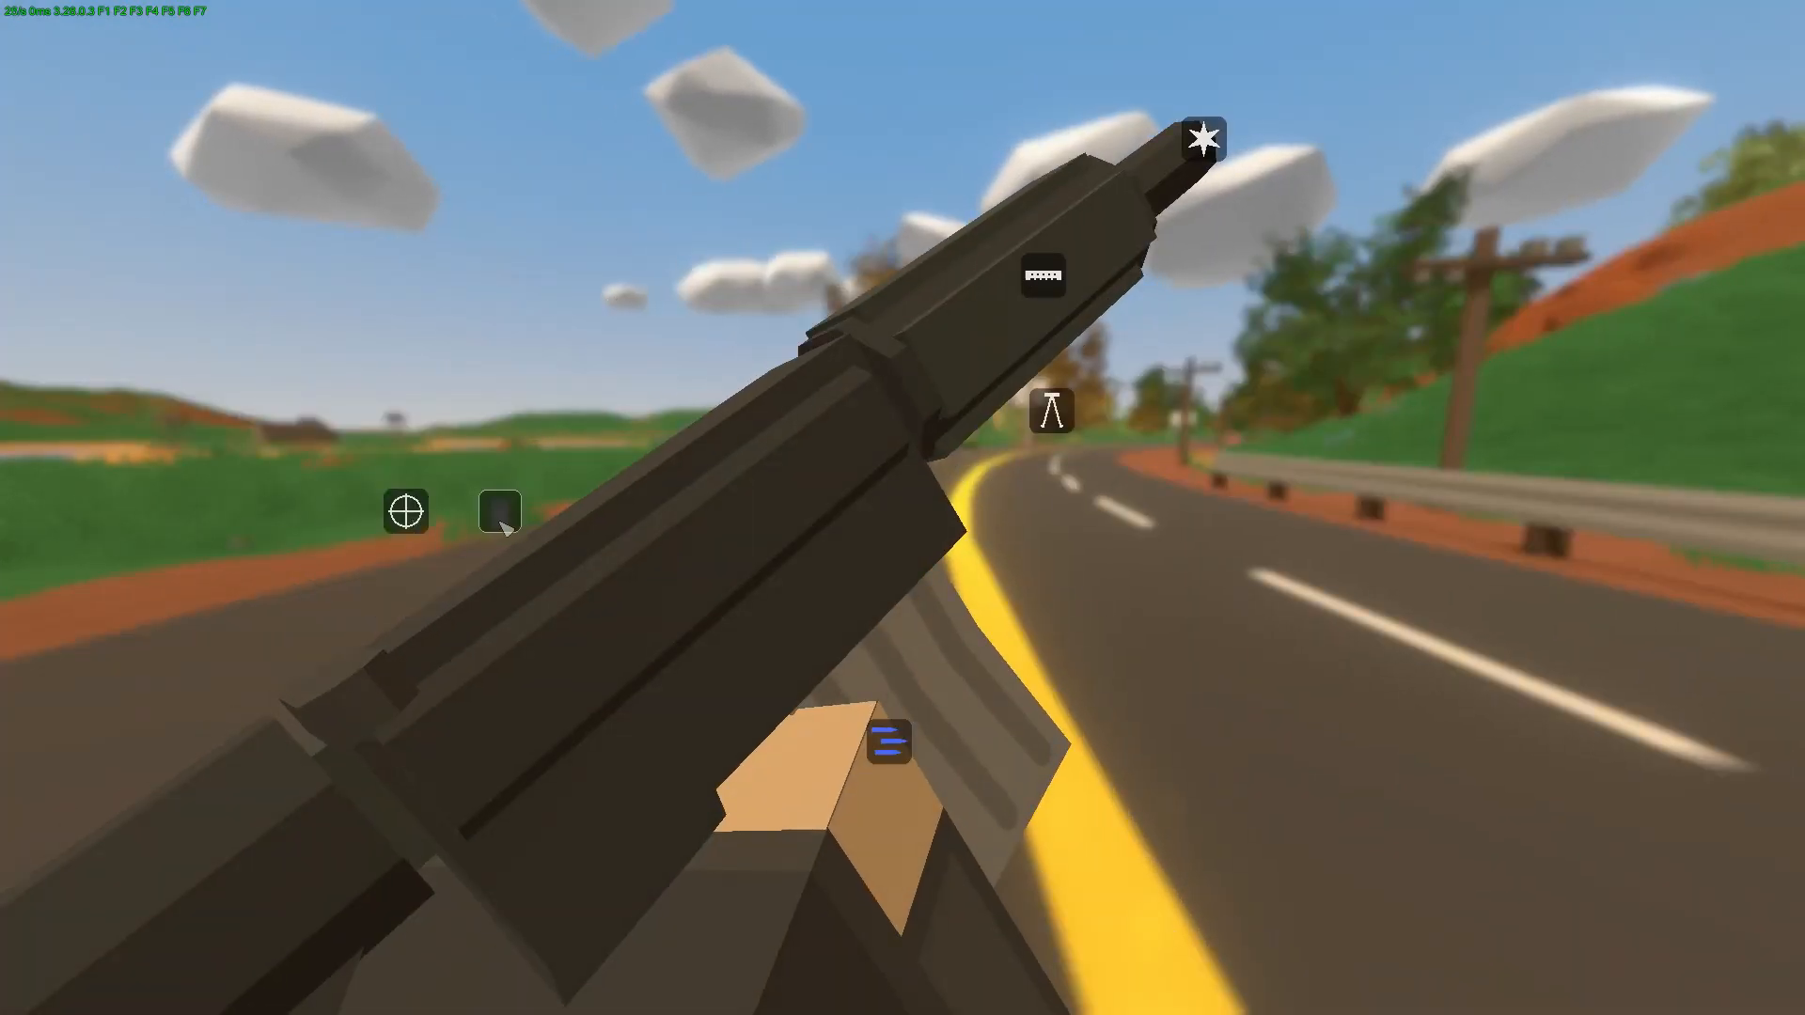
pyautogui.press('t')
# Step: Test-fire a few rounds in Auto mode while aiming down the iron sights
pyautogui.rightClick(902, 508)
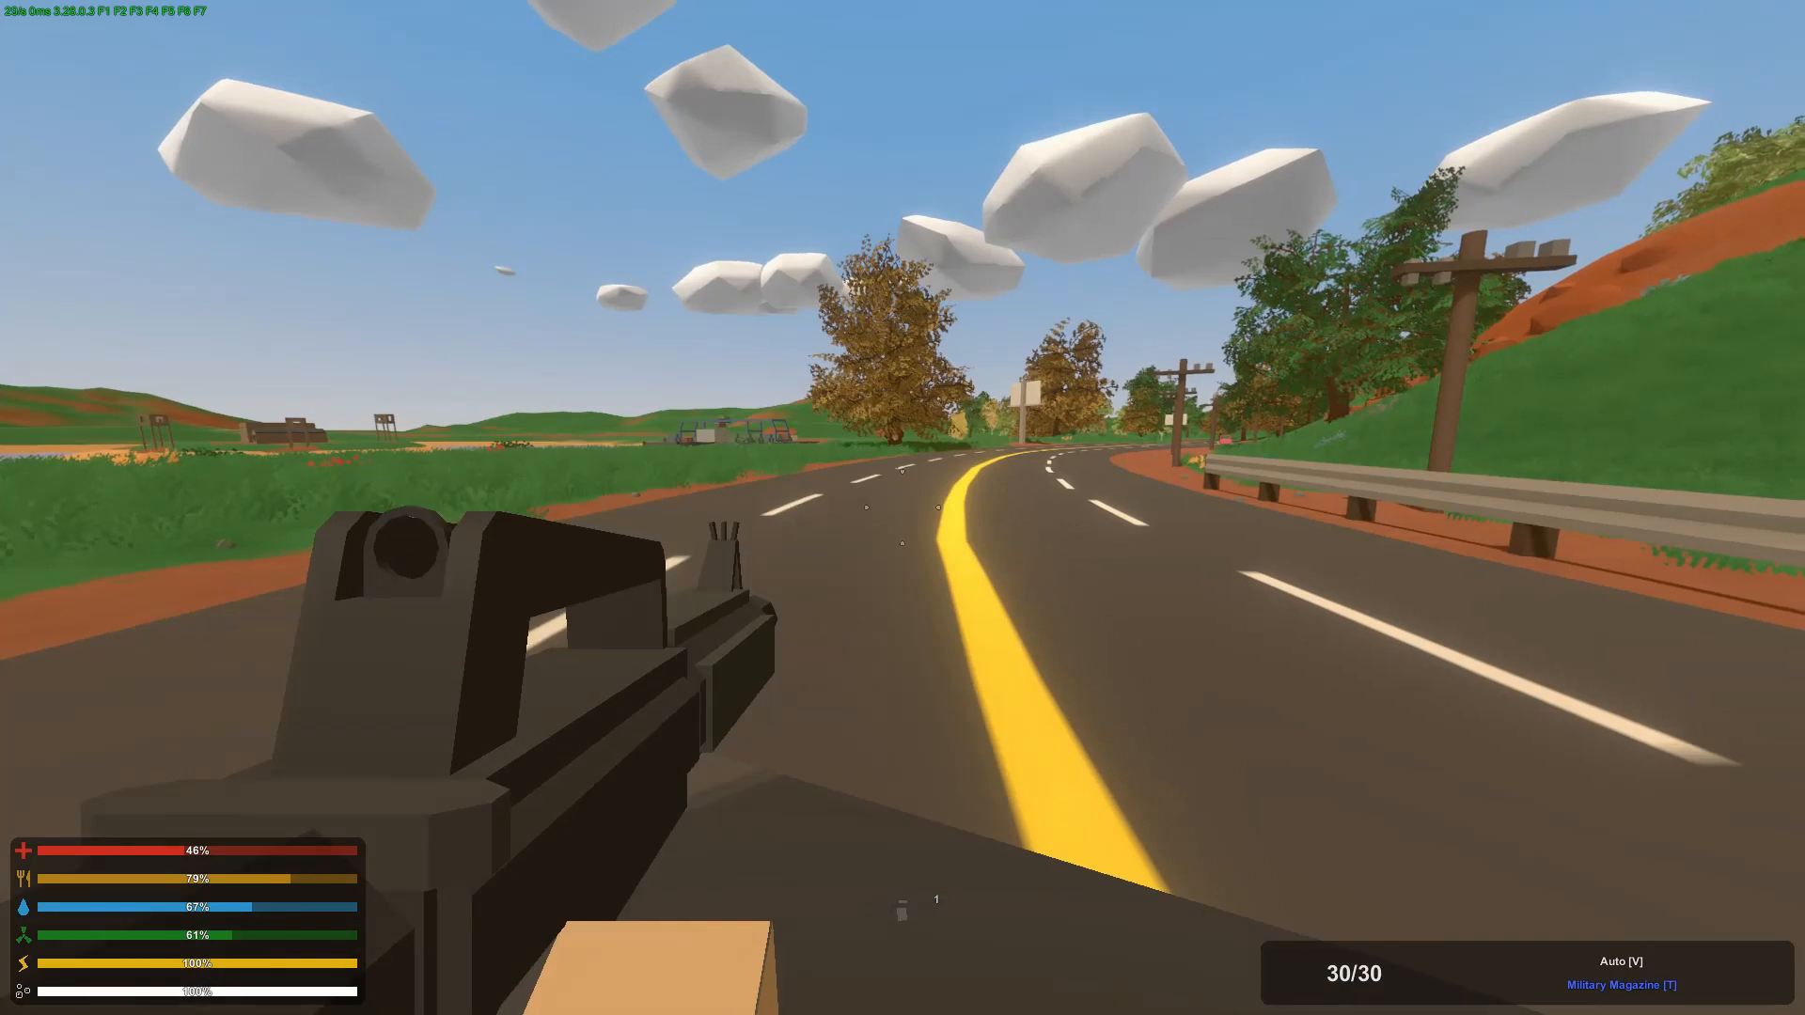
pyautogui.click(902, 507)
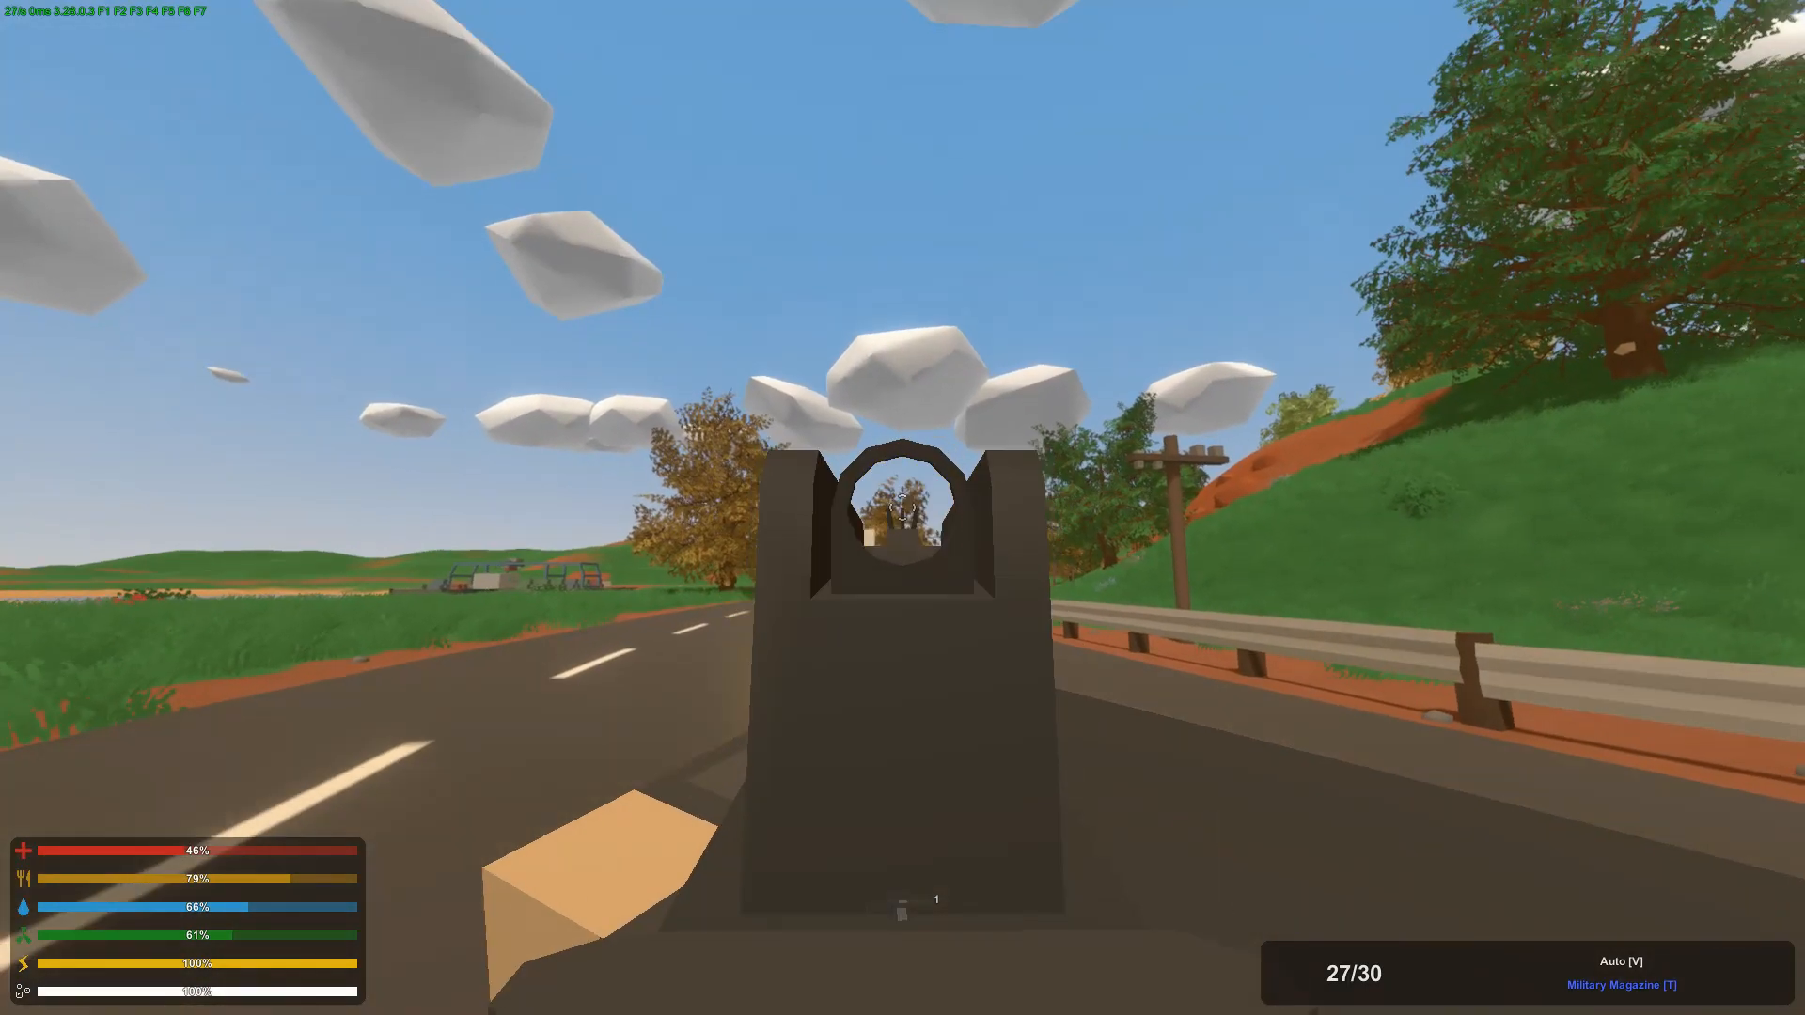
pyautogui.rightClick(903, 508)
pyautogui.press('w')
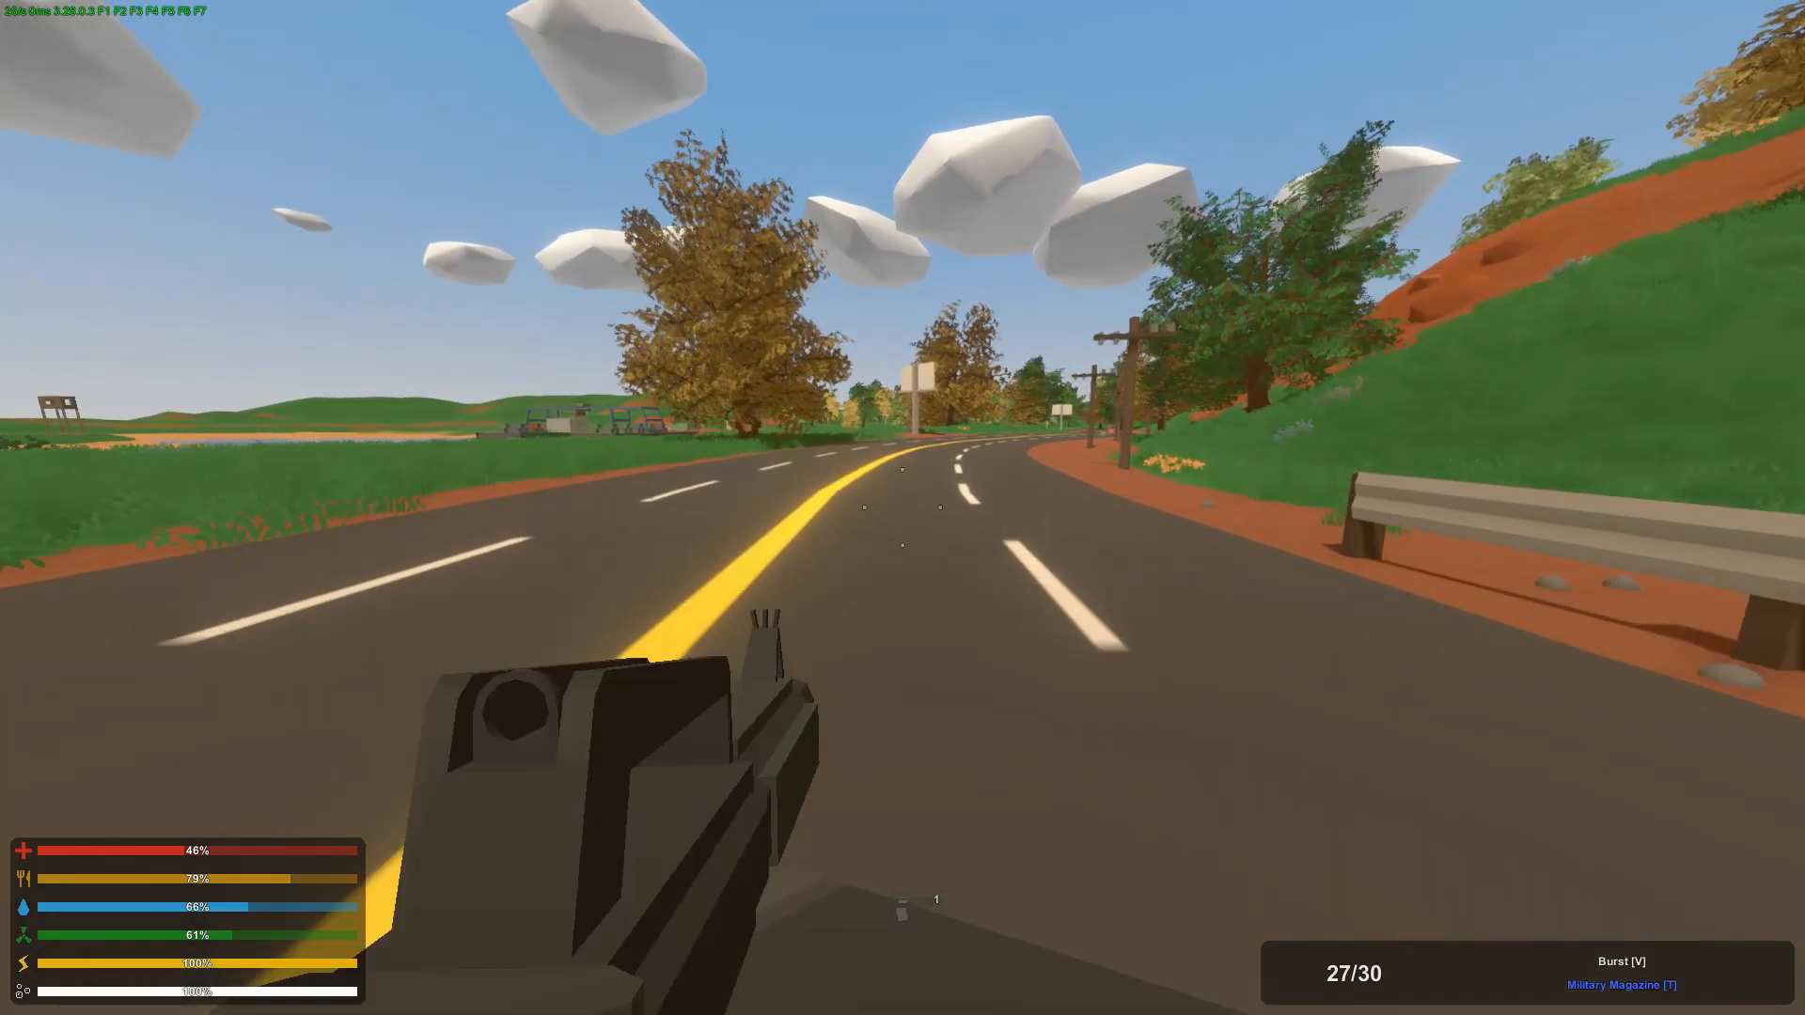
# Step: Switch the gun's fire mode to Semi and fire a single aimed shot
pyautogui.press('v')
pyautogui.press('v')
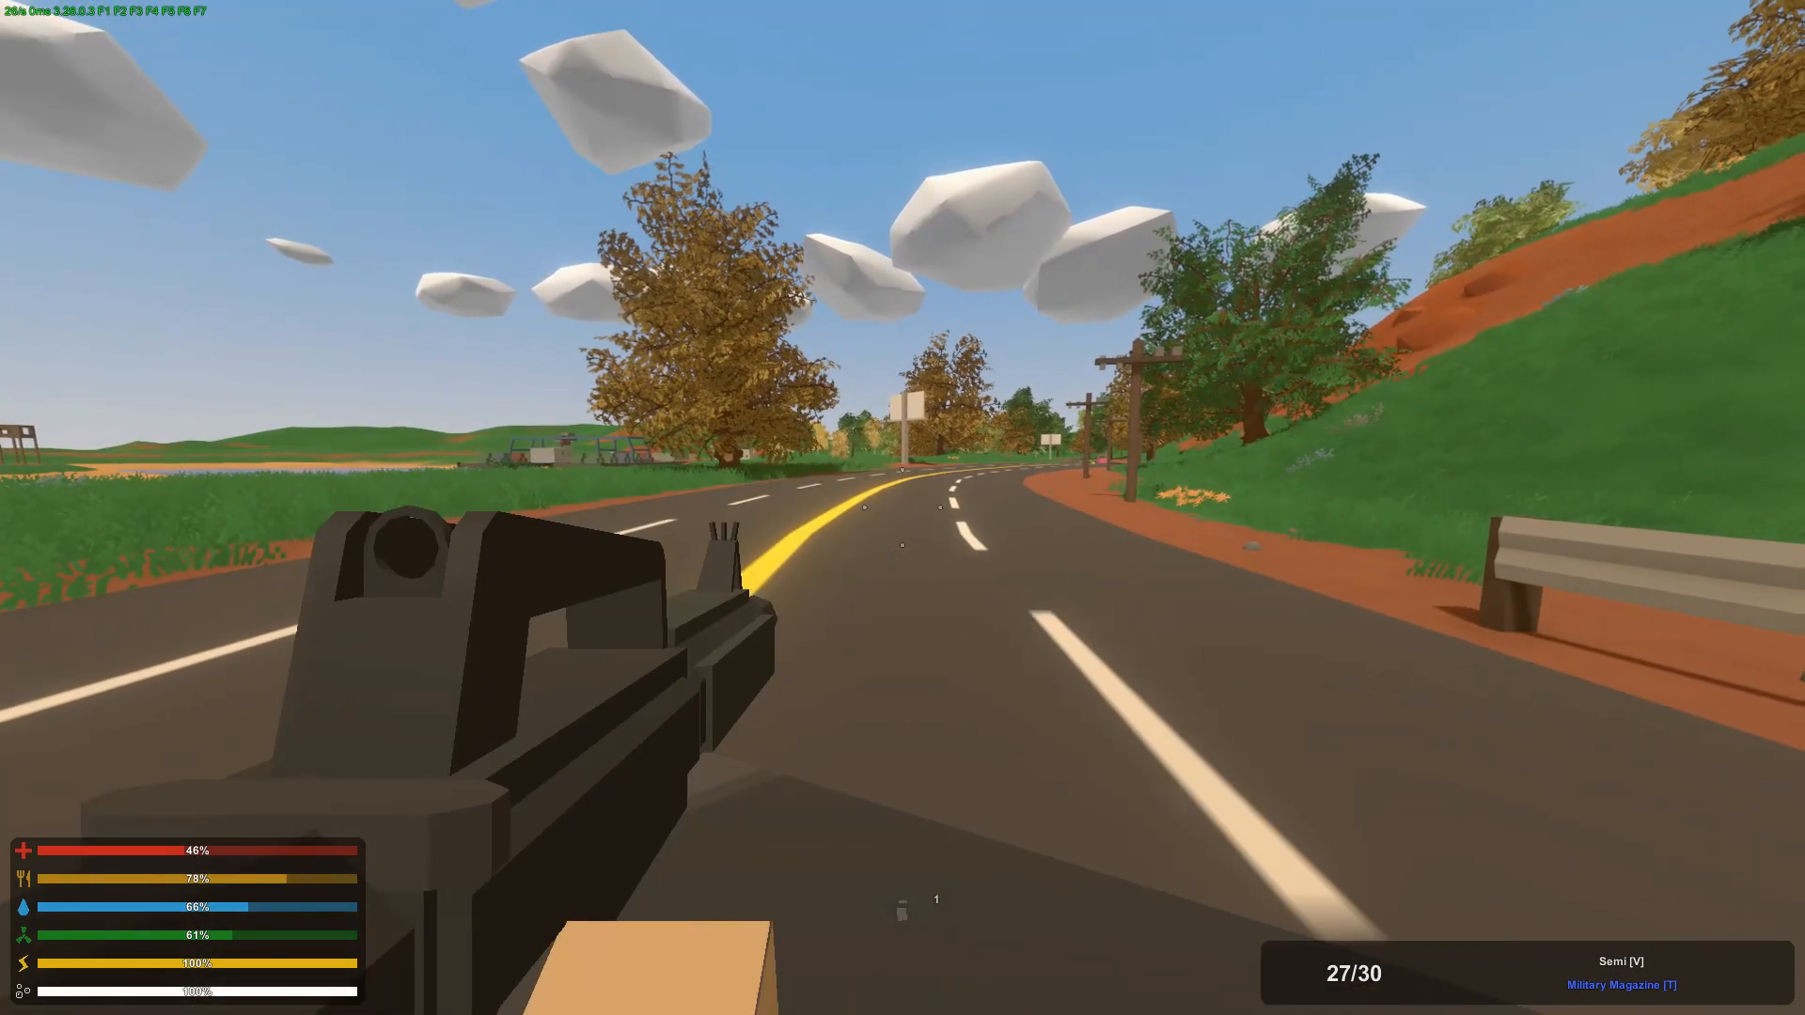
pyautogui.rightClick(902, 507)
pyautogui.click(902, 508)
pyautogui.rightClick(903, 508)
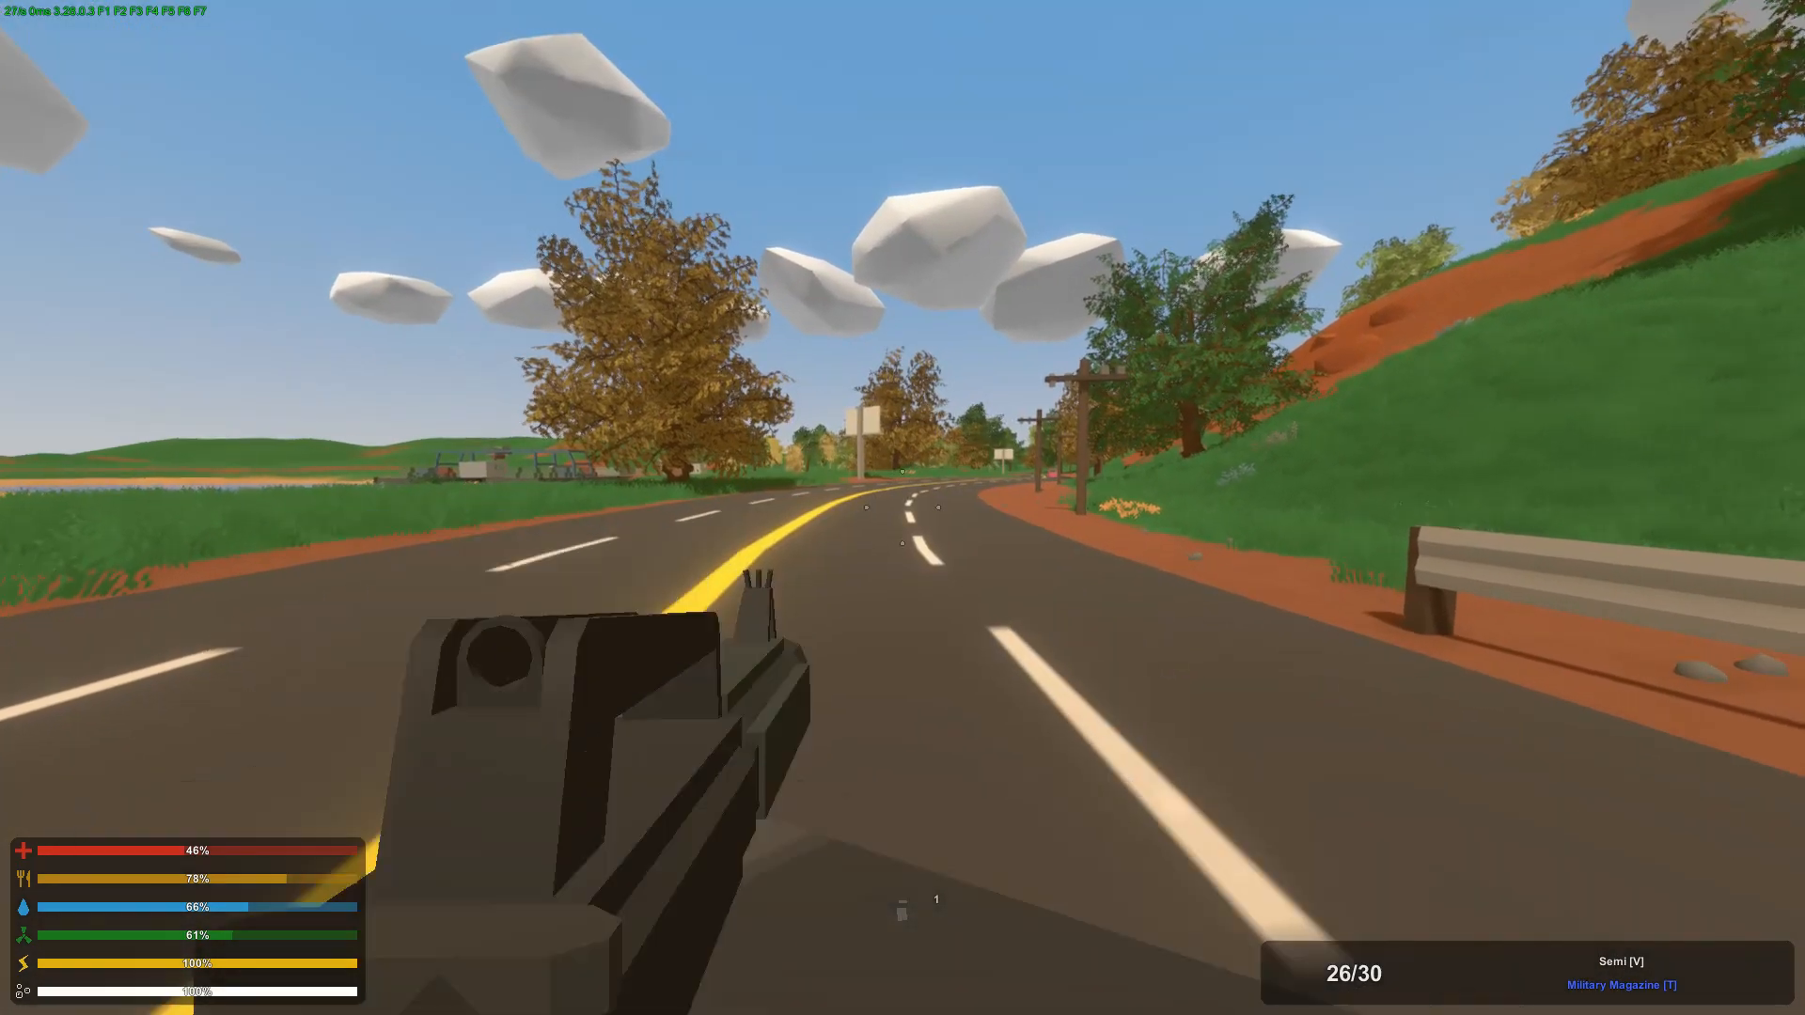
# Step: Sprint along the road to check how the M4-A4 is held while running, and aim down its iron sights
pyautogui.press('shift')
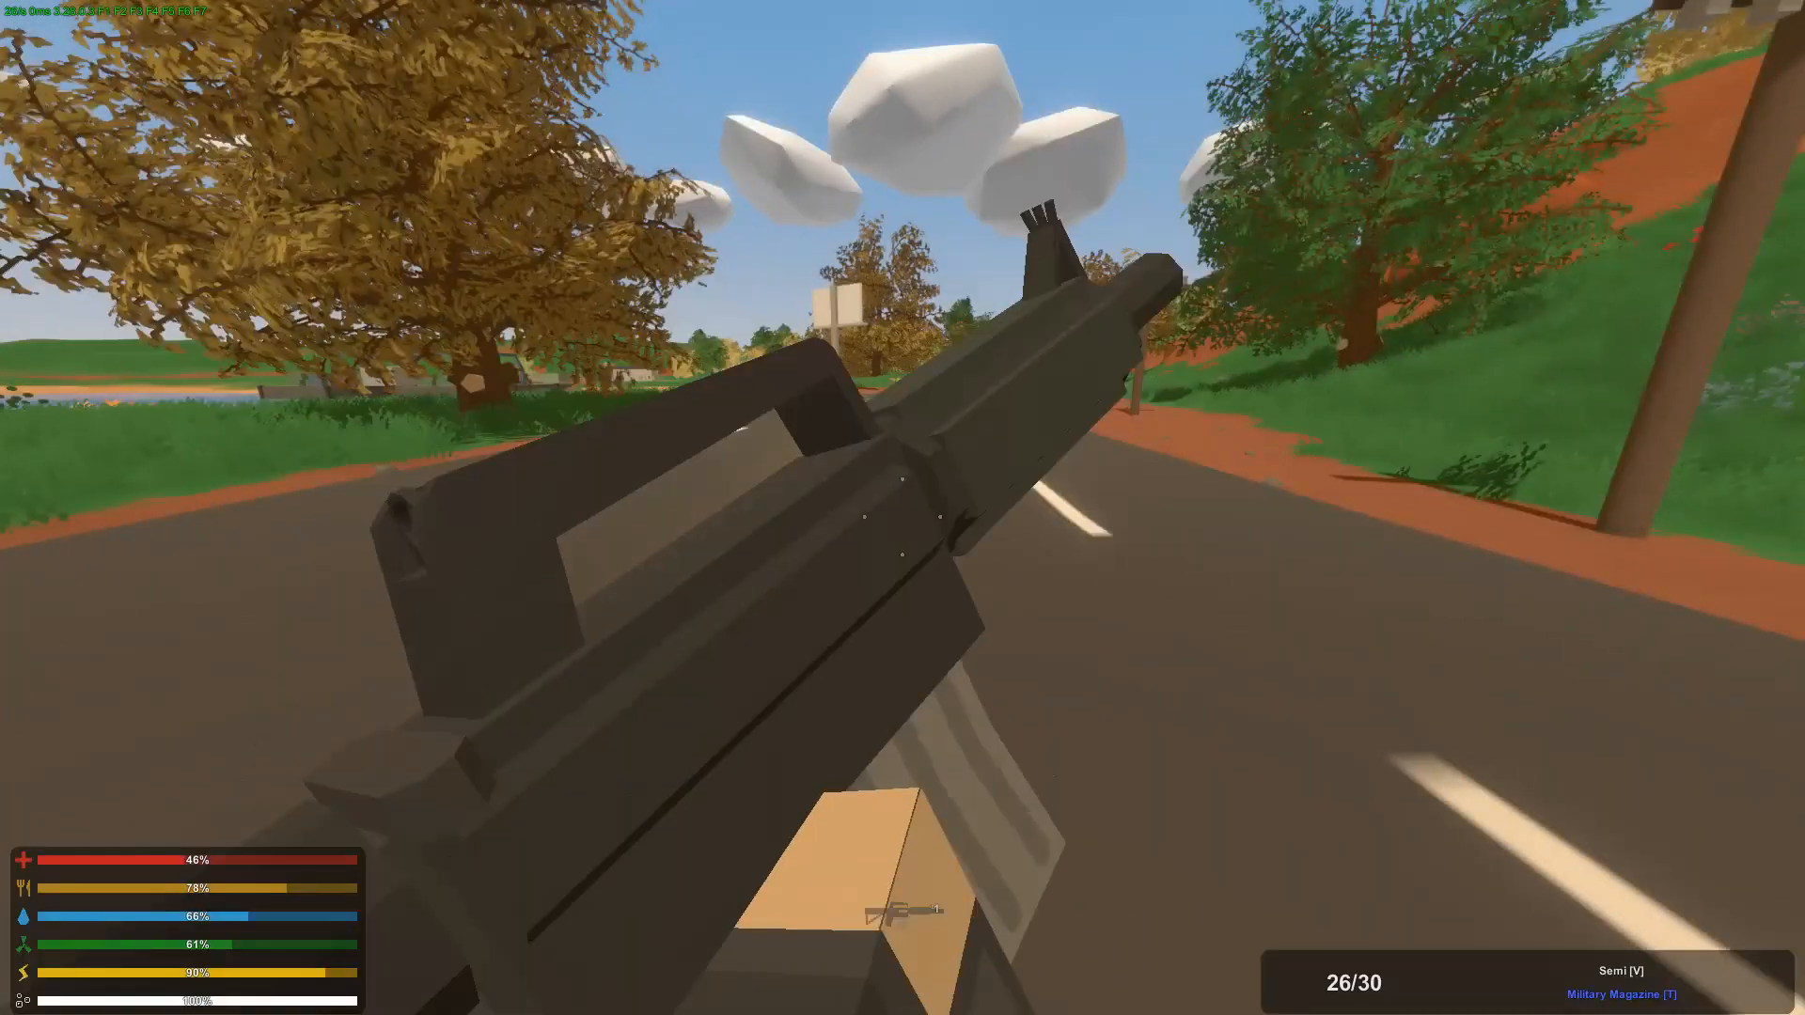
pyautogui.press('g')
pyautogui.press('g')
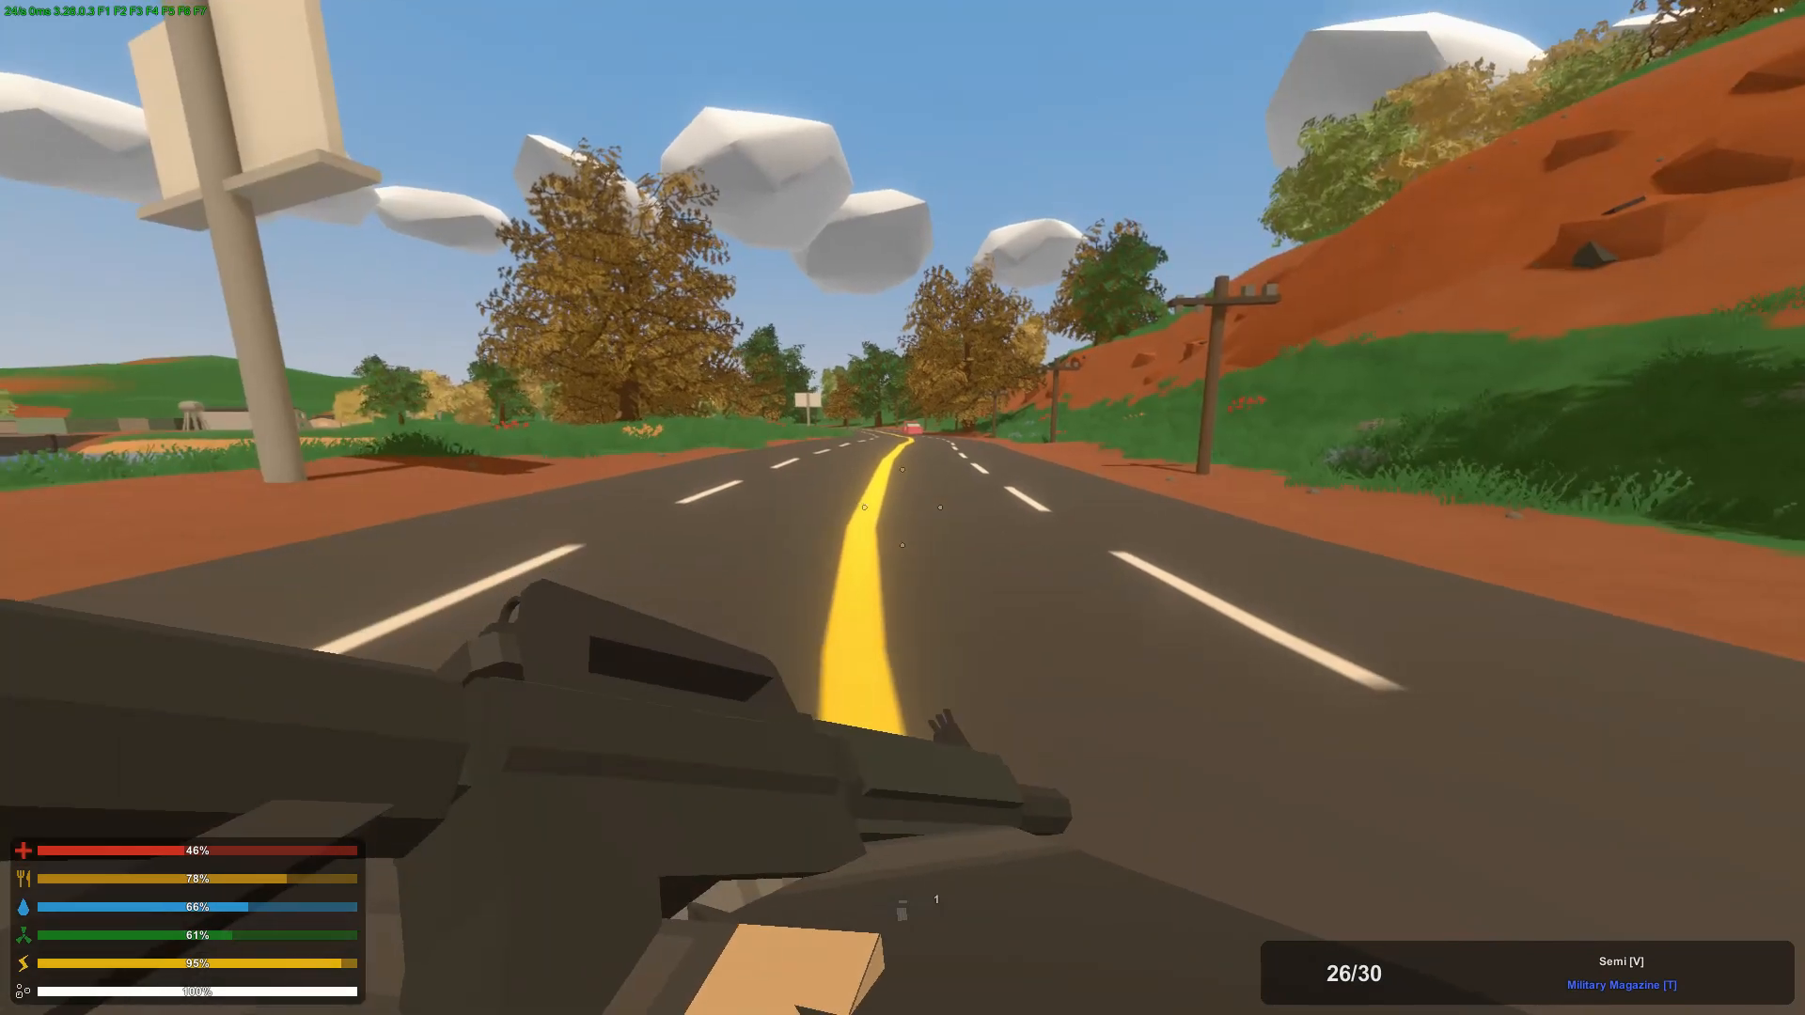
pyautogui.rightClick(902, 507)
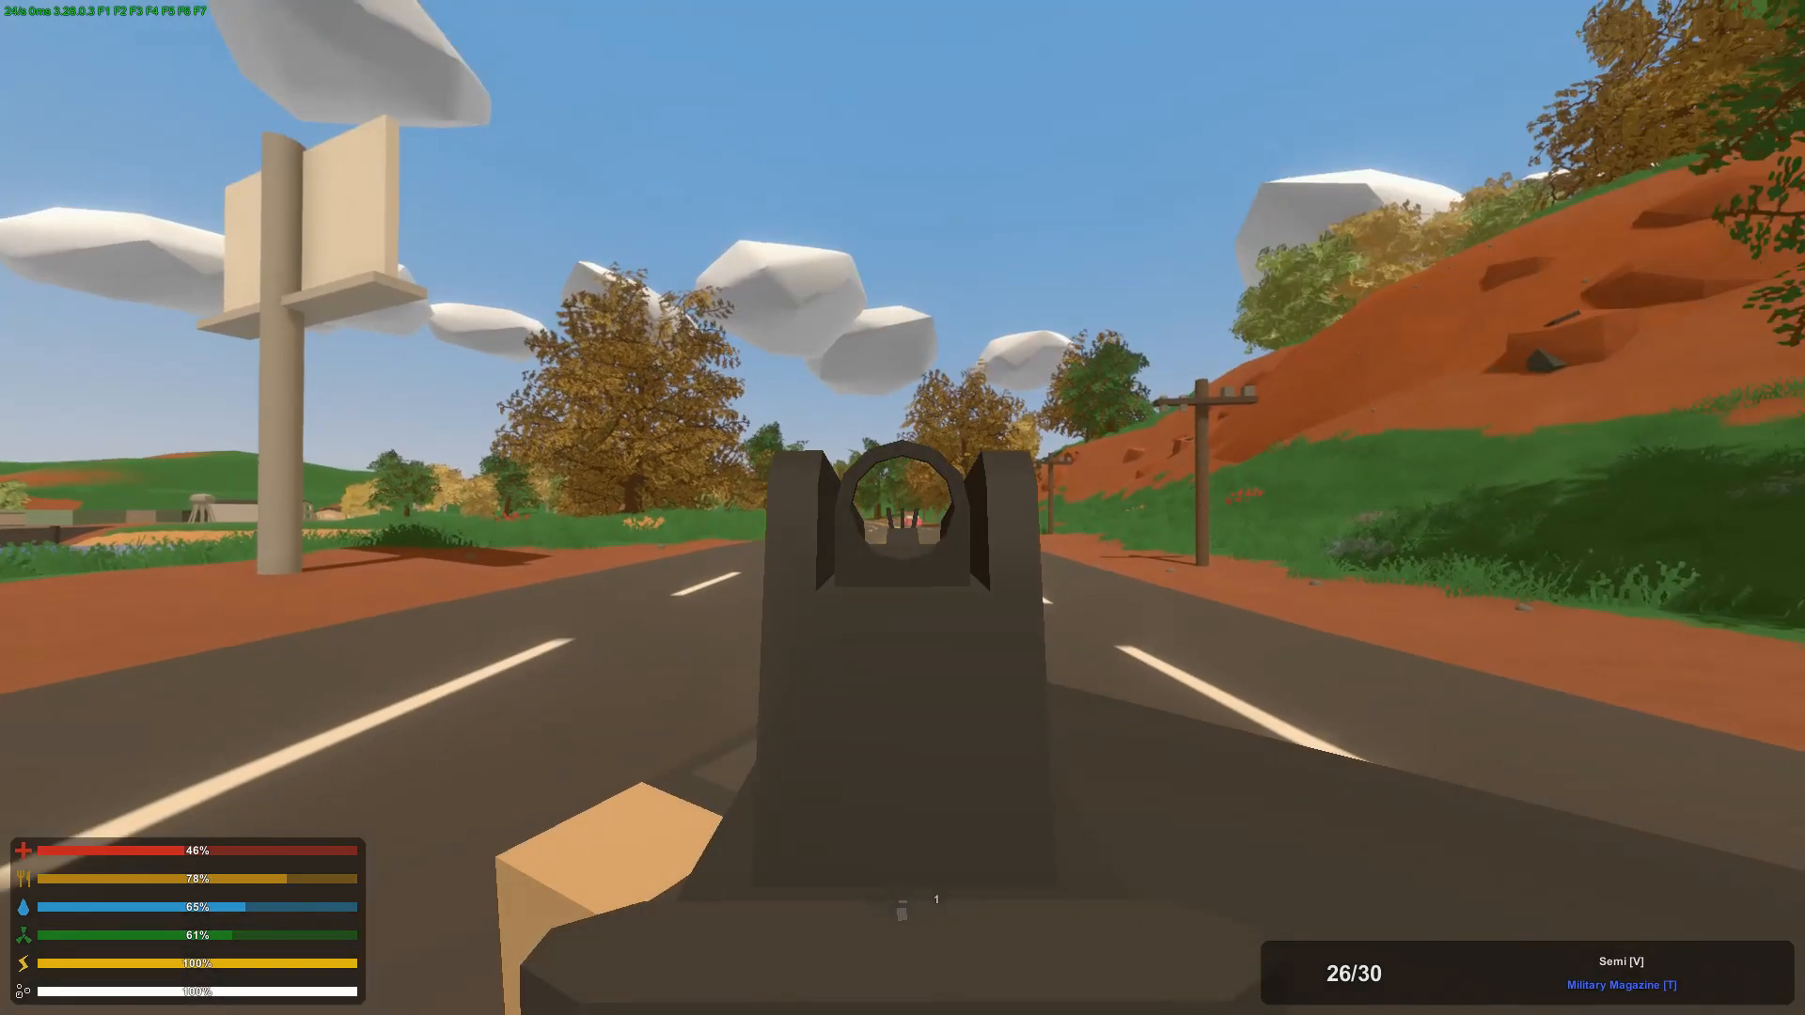
# Step: Check the M4-A4 from the hip and bring up its attachment view to examine the model and attachment points again
pyautogui.press('t')
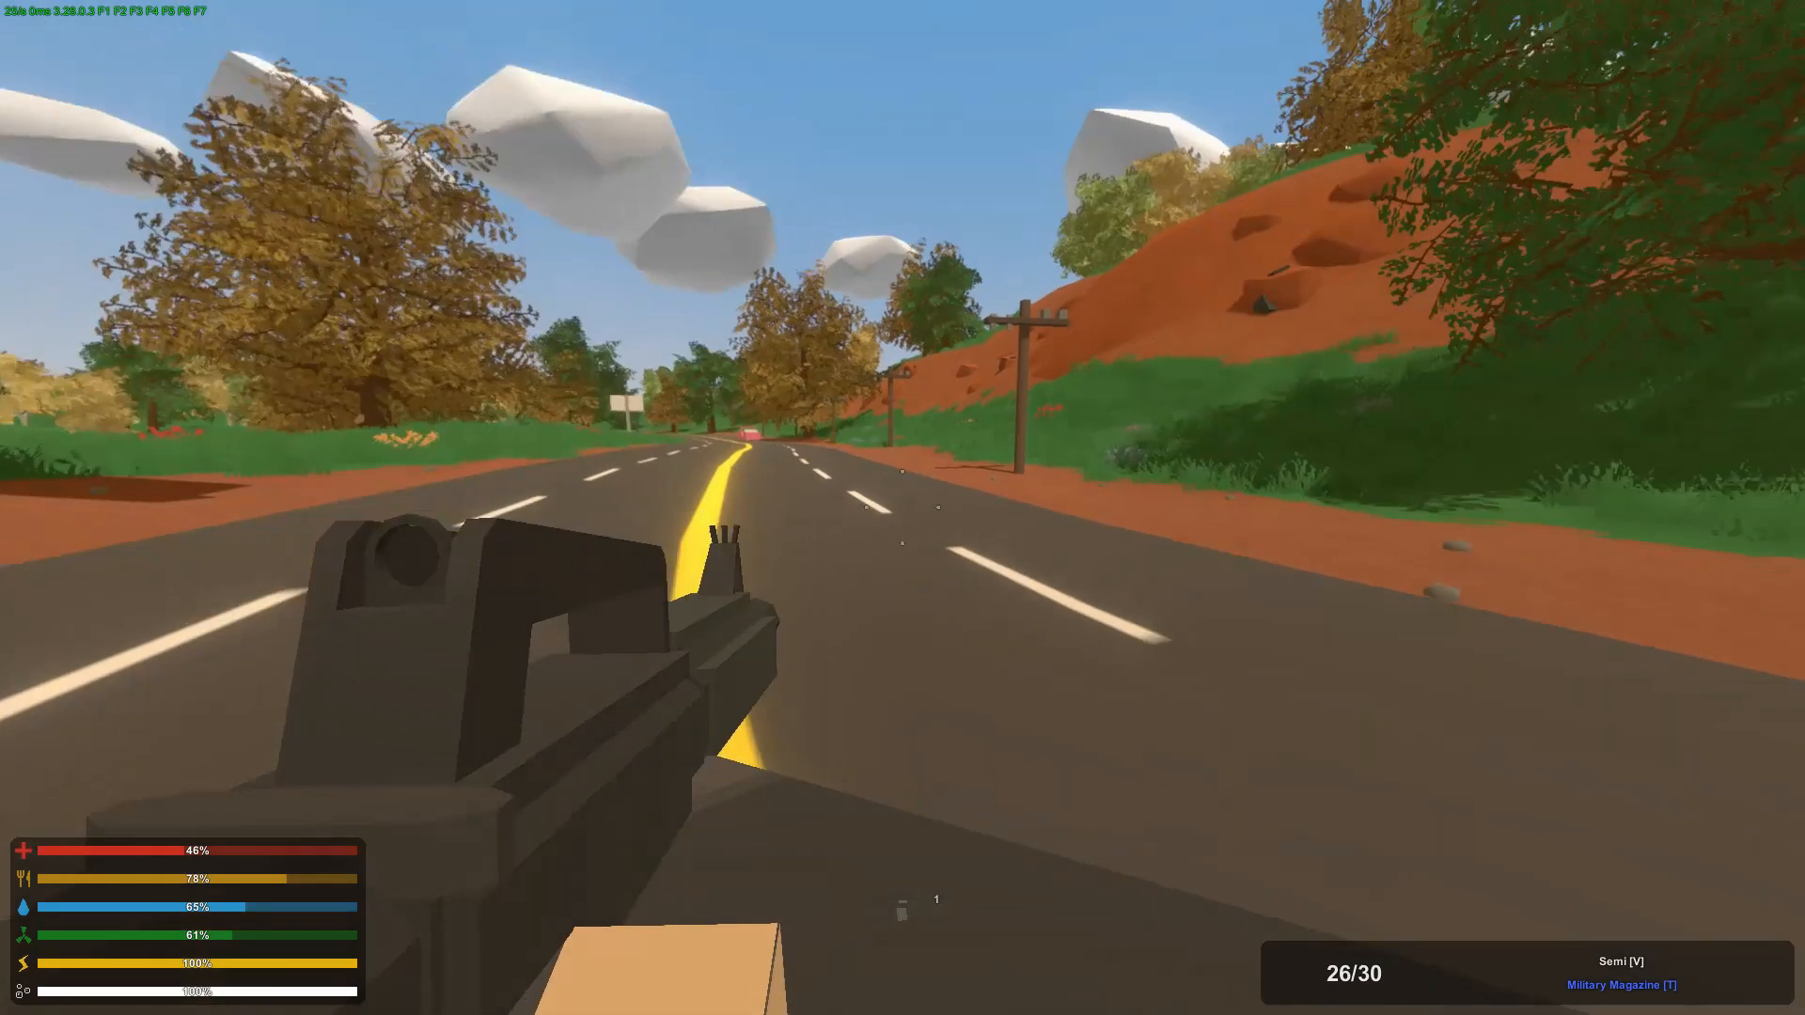
pyautogui.press('t')
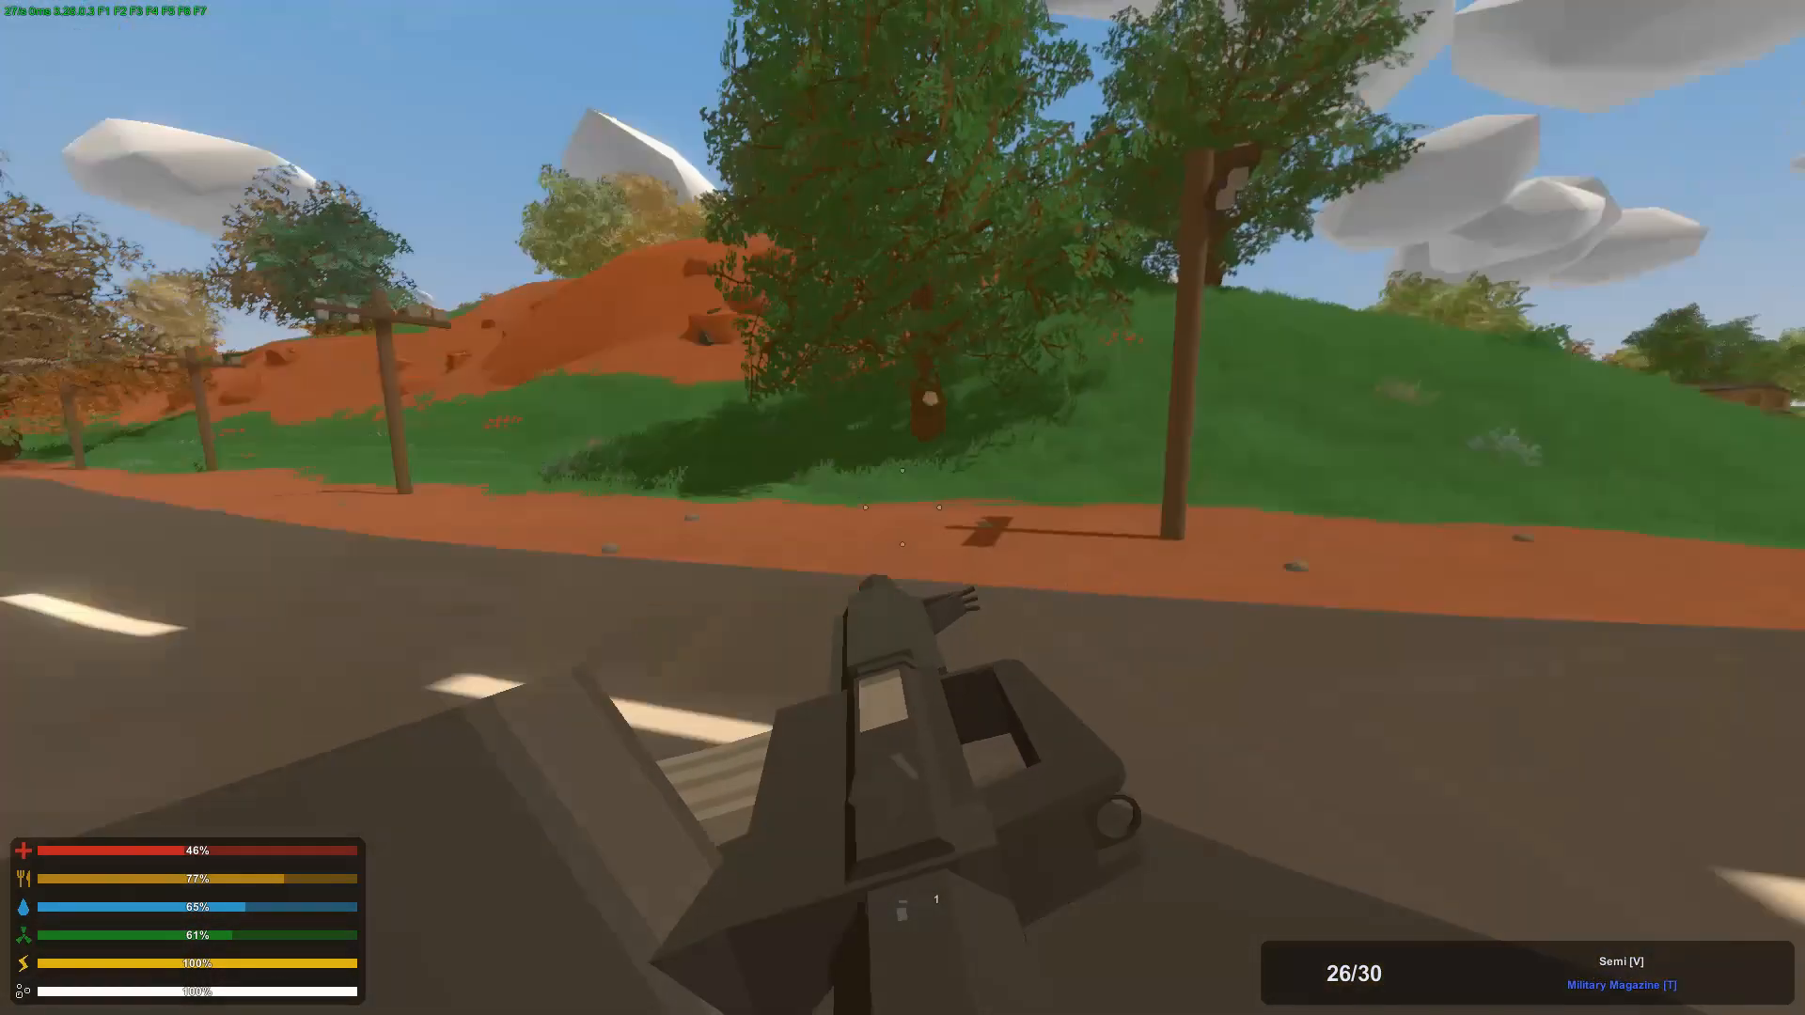
pyautogui.press('t')
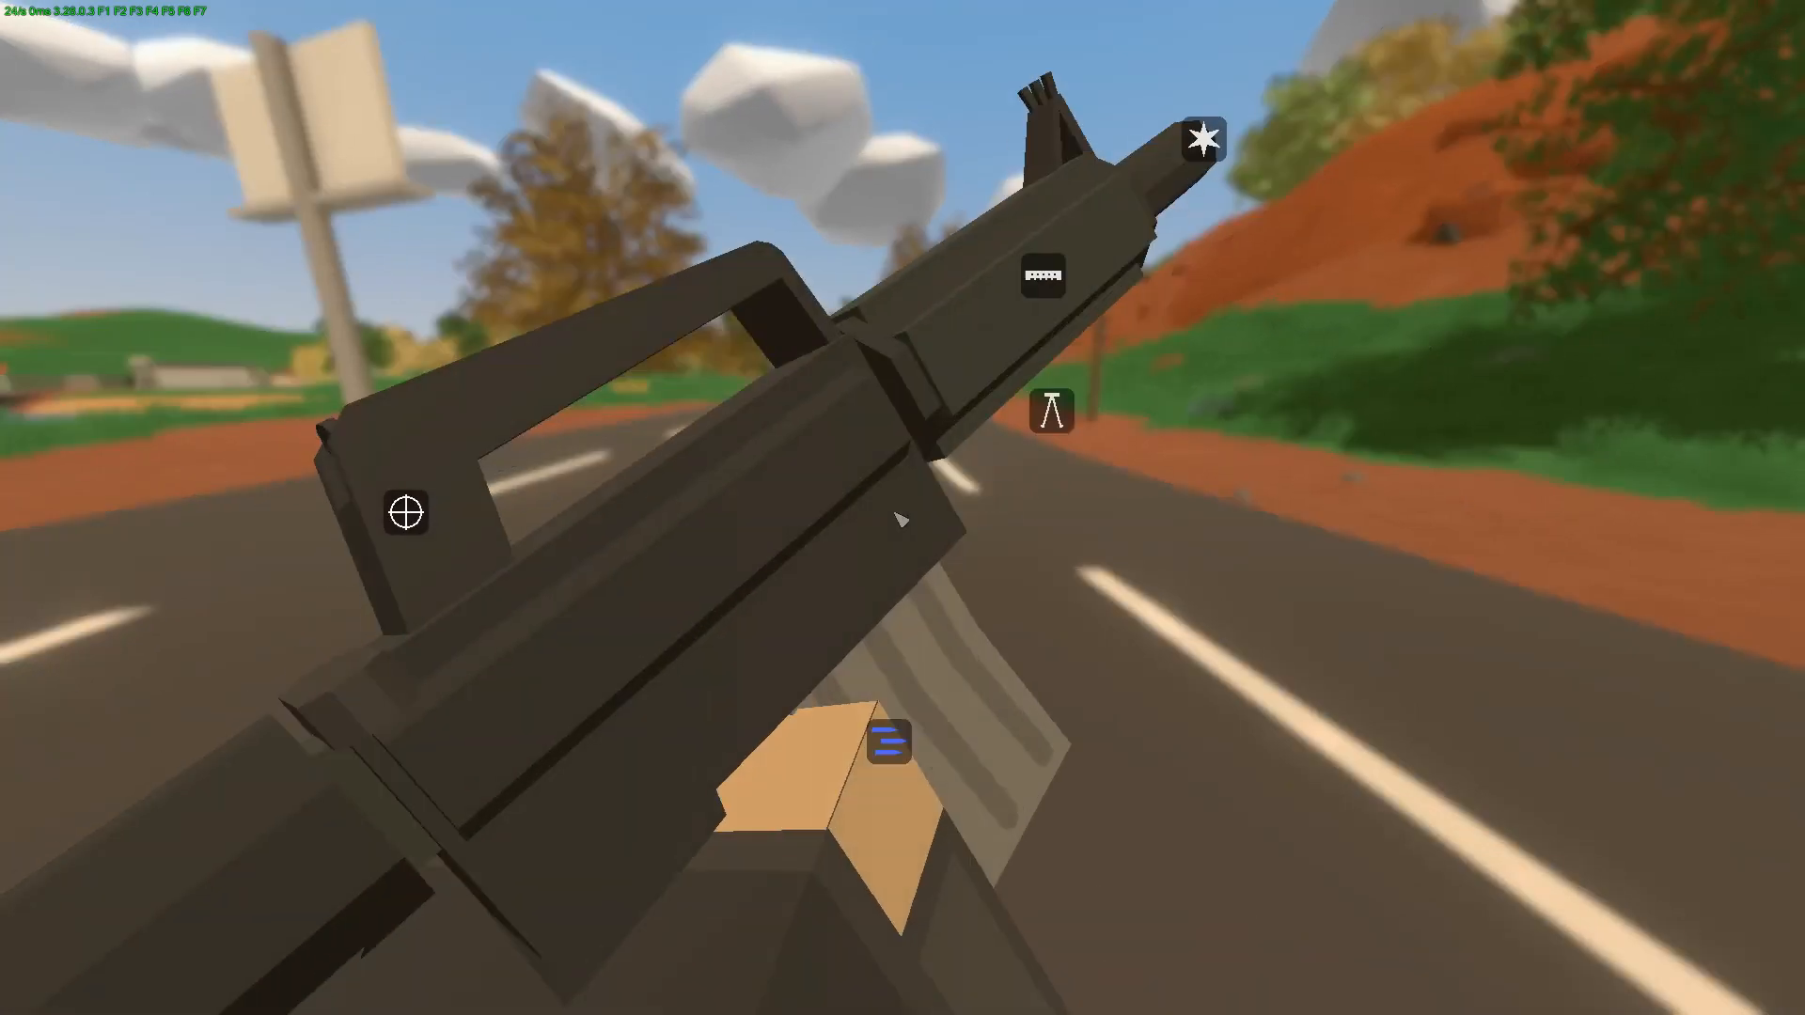